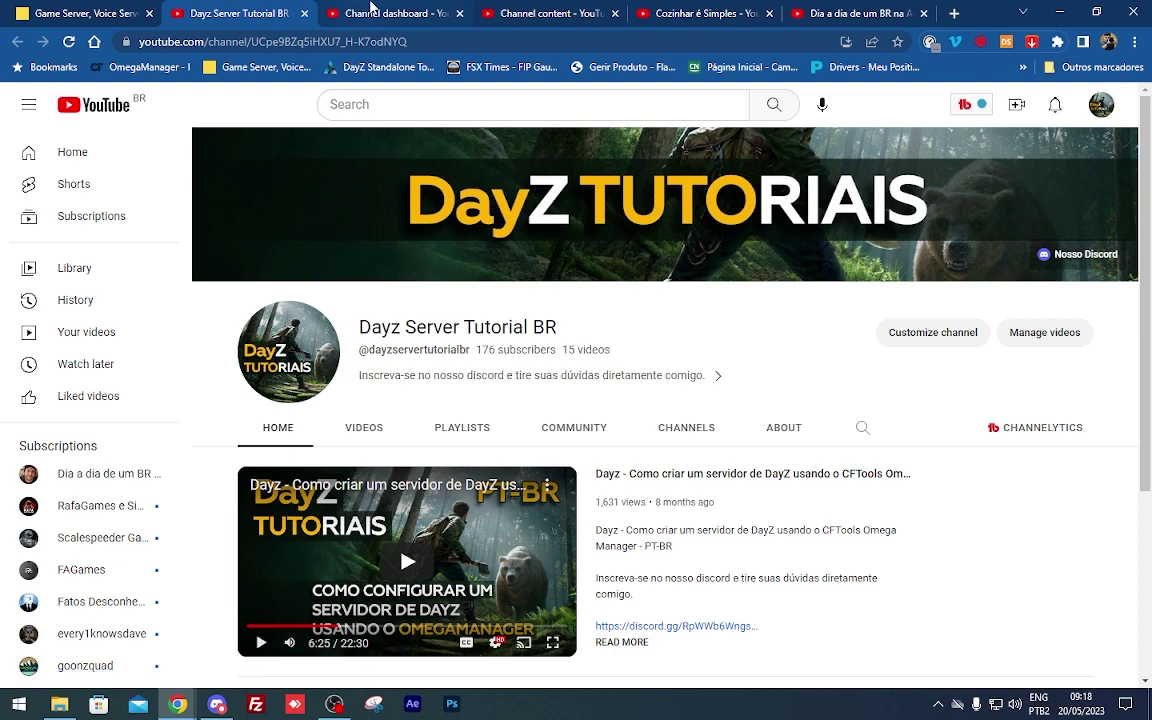
# Step: Switch between the Cozinhar é Simples and Dia a dia de um BR na América! channel tabs
pyautogui.click(667, 9)
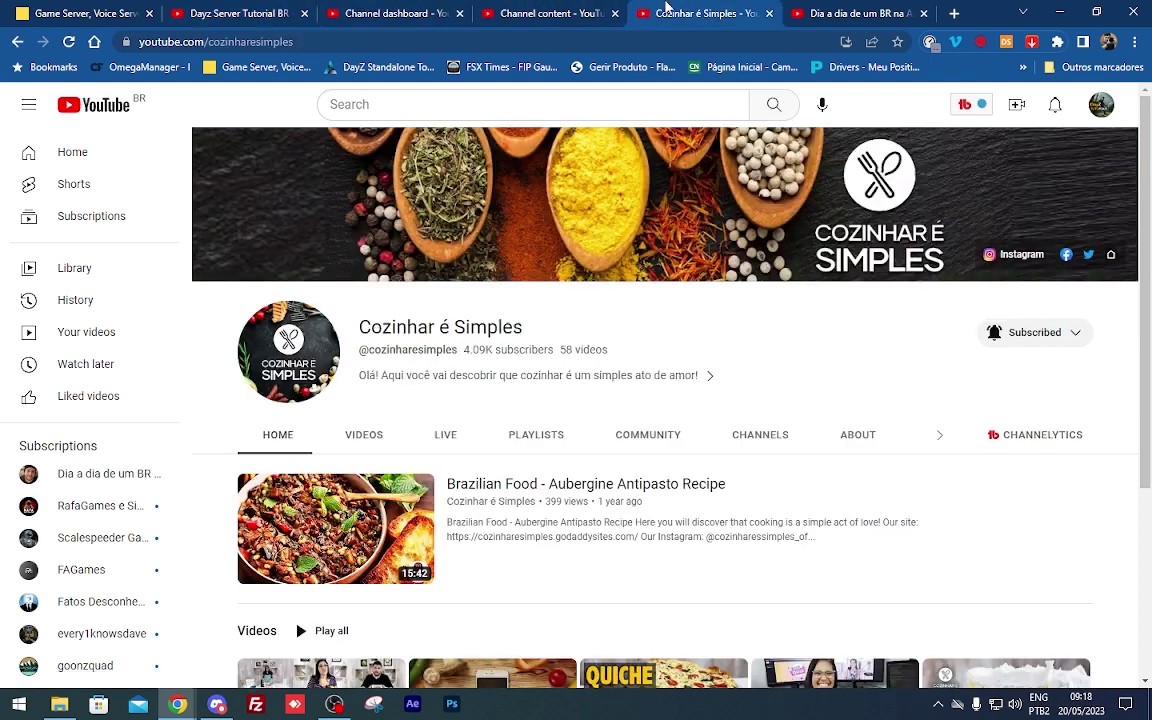
pyautogui.click(821, 8)
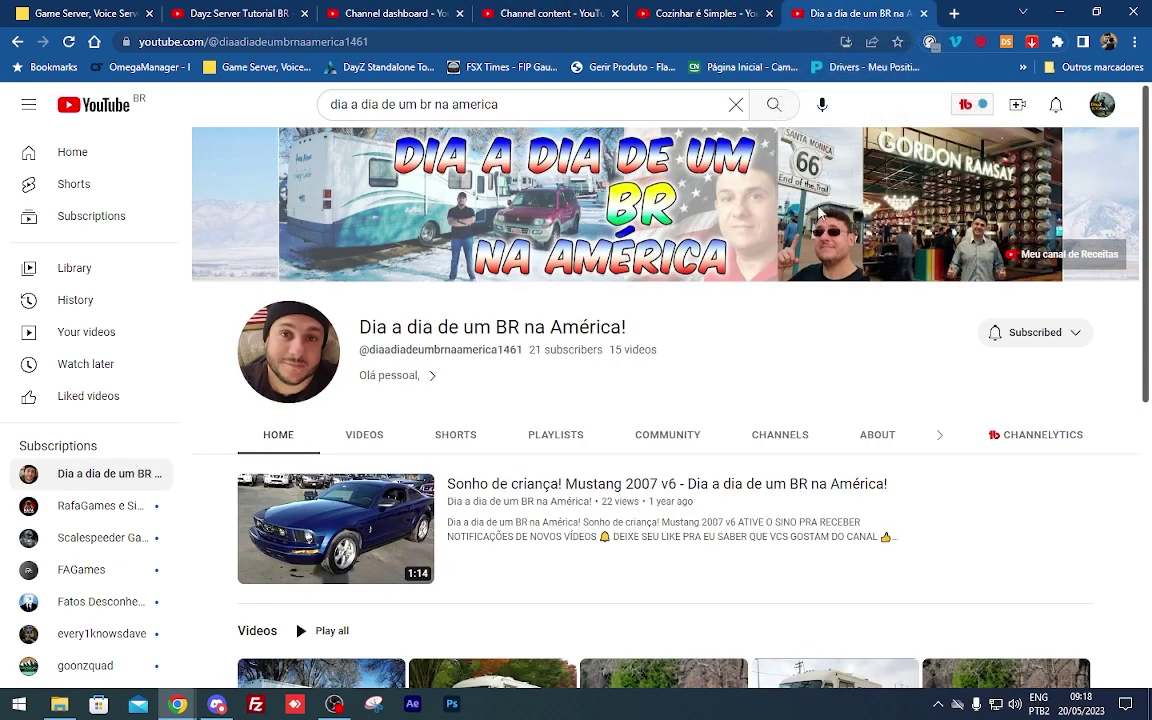
pyautogui.scroll(-3, 820, 212)
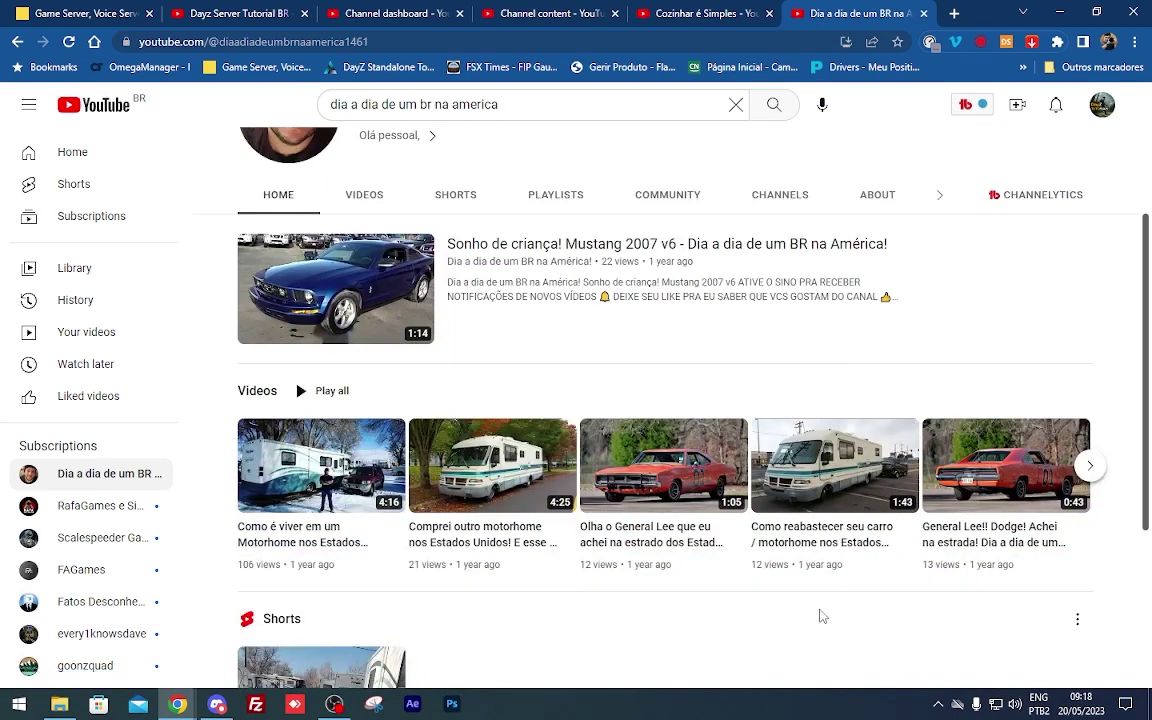
pyautogui.scroll(3, 820, 616)
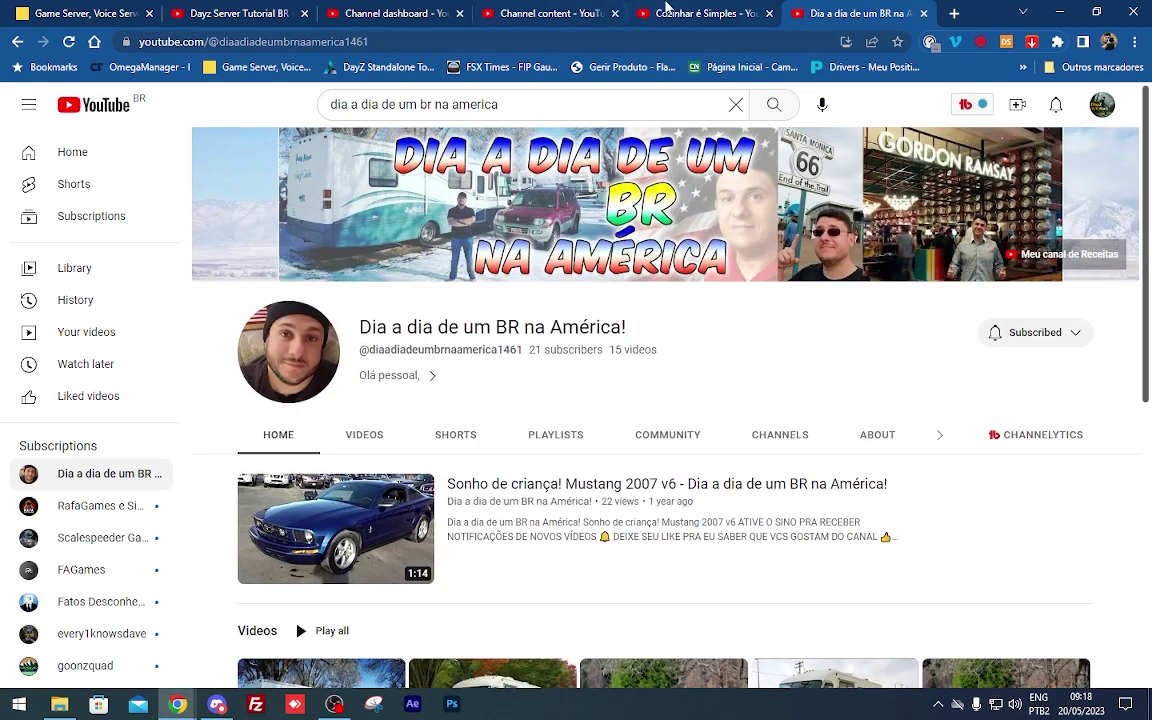
# Step: Highlight each channel's name on its page, then return to the Studio Channel content list
pyautogui.click(667, 8)
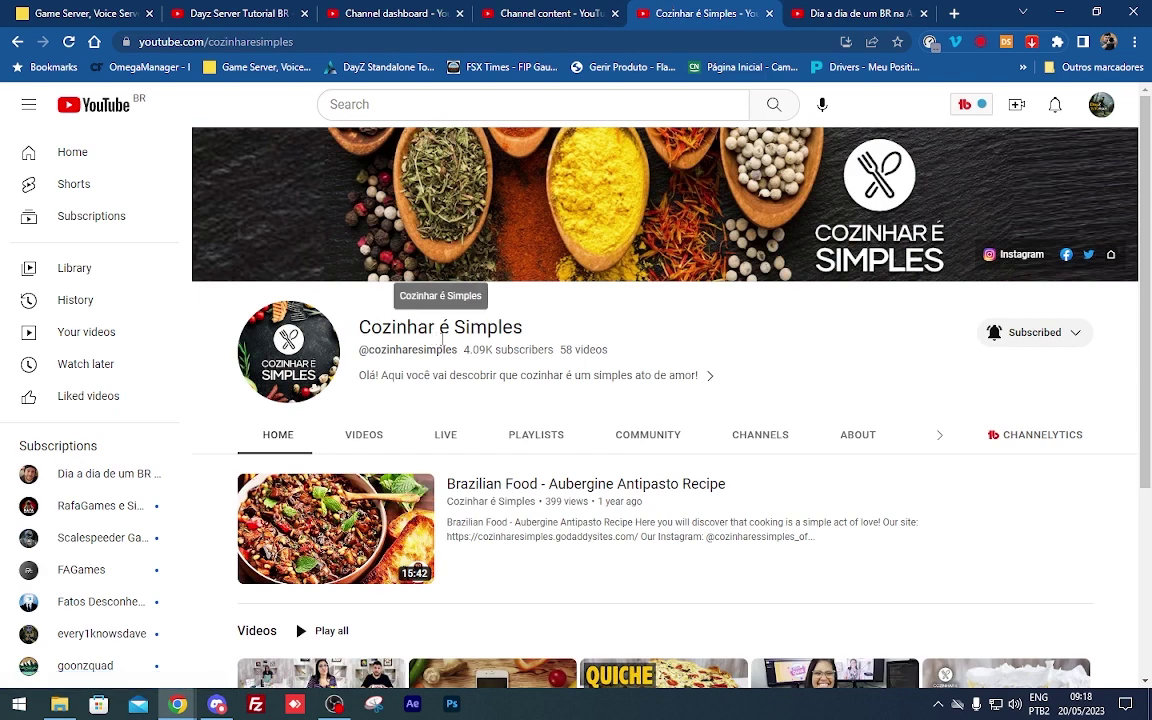
pyautogui.moveTo(597, 327); pyautogui.dragTo(360, 301)
pyautogui.click(704, 283)
pyautogui.click(887, 10)
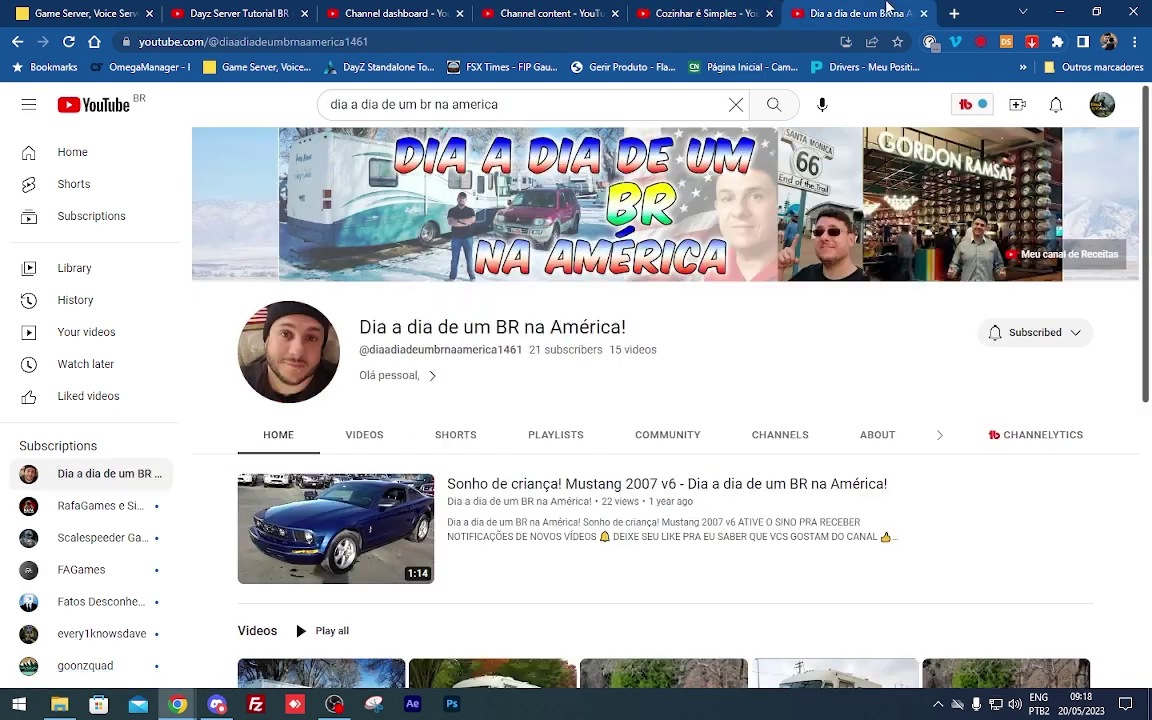
pyautogui.moveTo(640, 328); pyautogui.dragTo(358, 327)
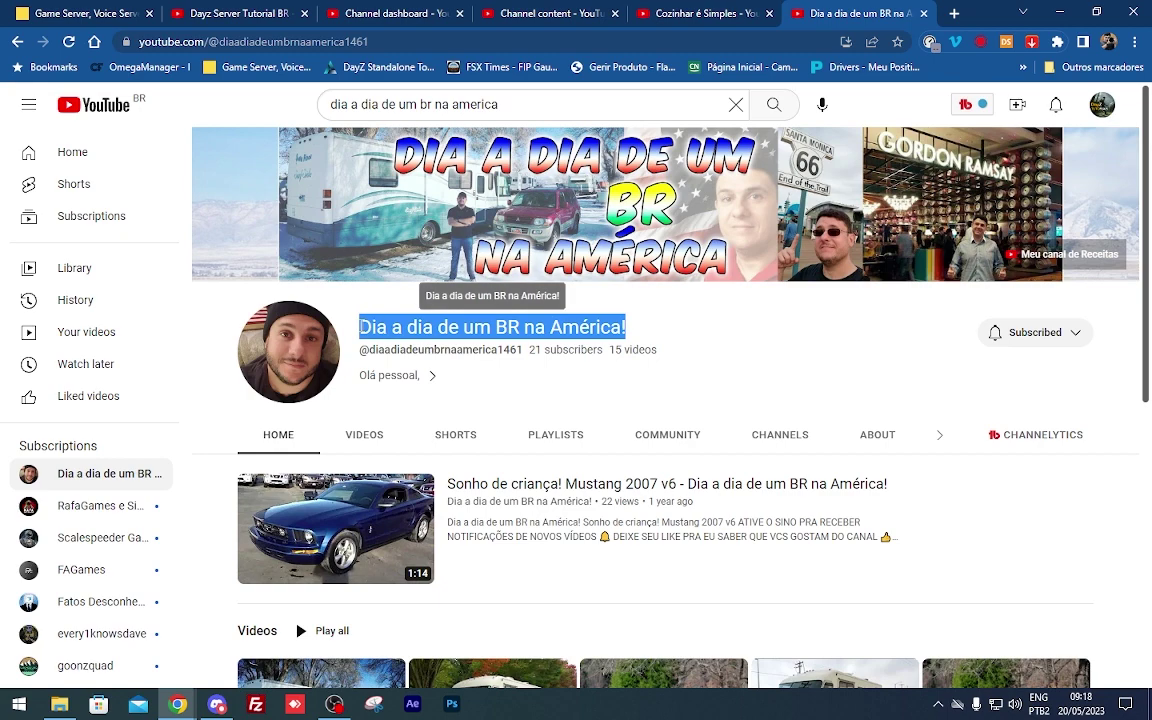
pyautogui.scroll(-5, 874, 450)
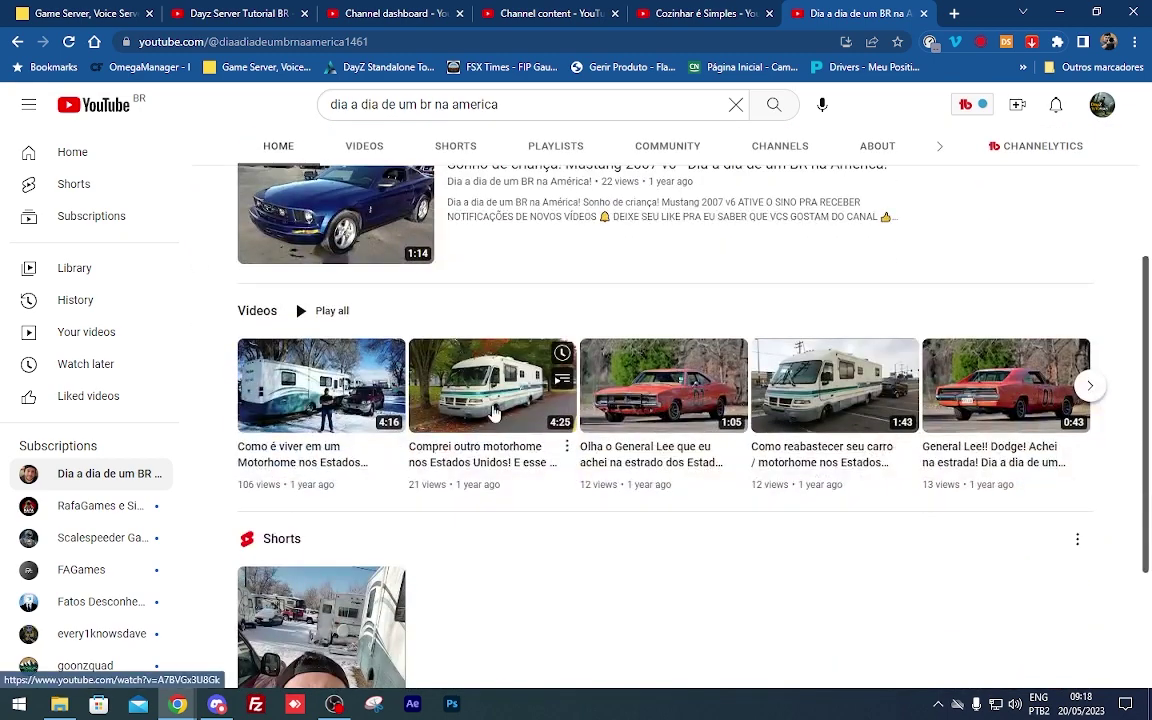
pyautogui.scroll(5, 754, 555)
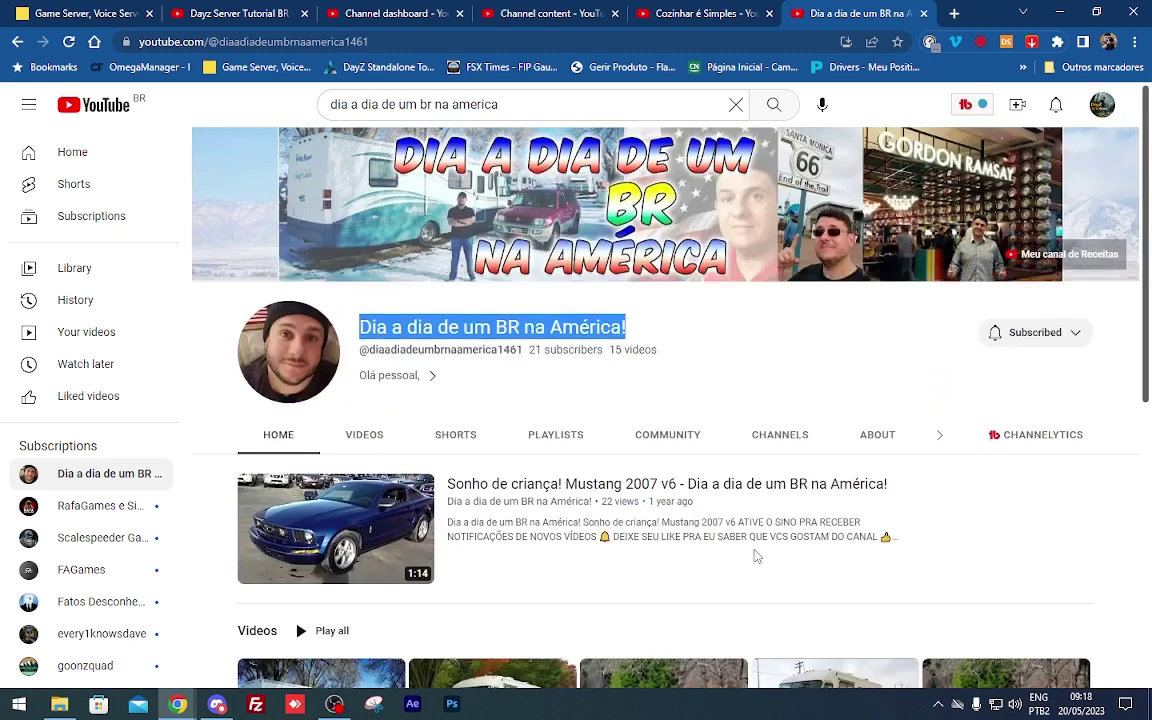
pyautogui.click(490, 10)
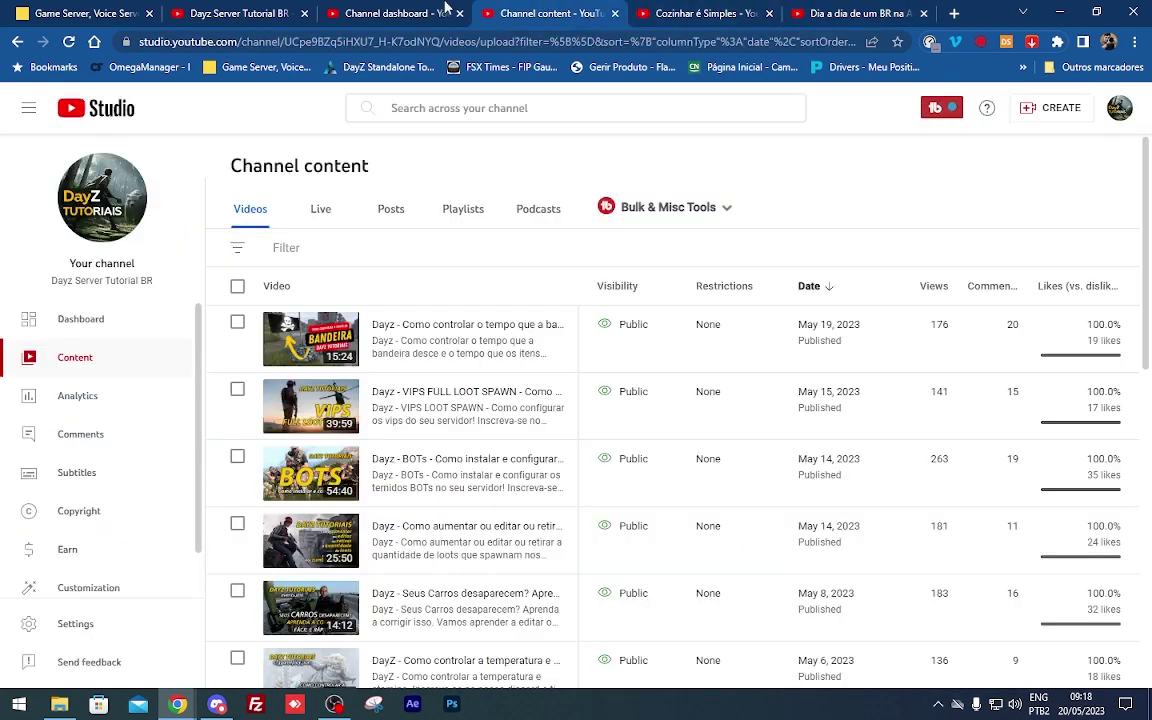
pyautogui.click(410, 10)
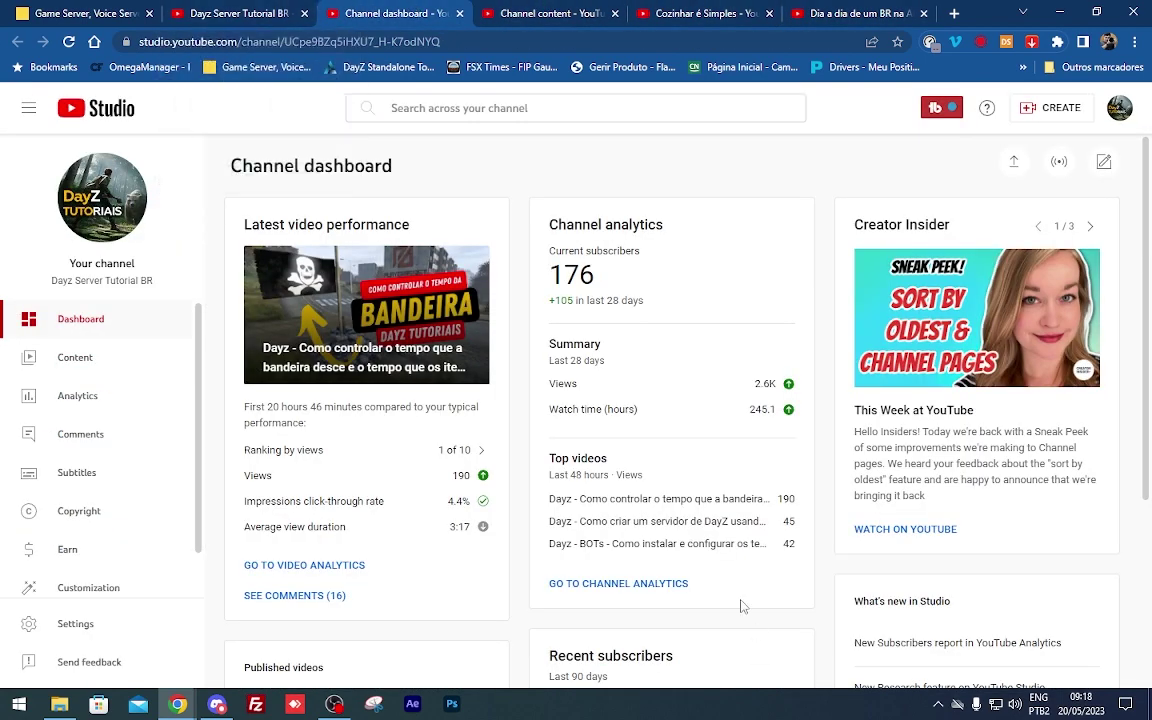
pyautogui.moveTo(652, 314); pyautogui.dragTo(533, 309)
pyautogui.click(688, 313)
pyautogui.moveTo(663, 314); pyautogui.dragTo(540, 310)
pyautogui.click(640, 303)
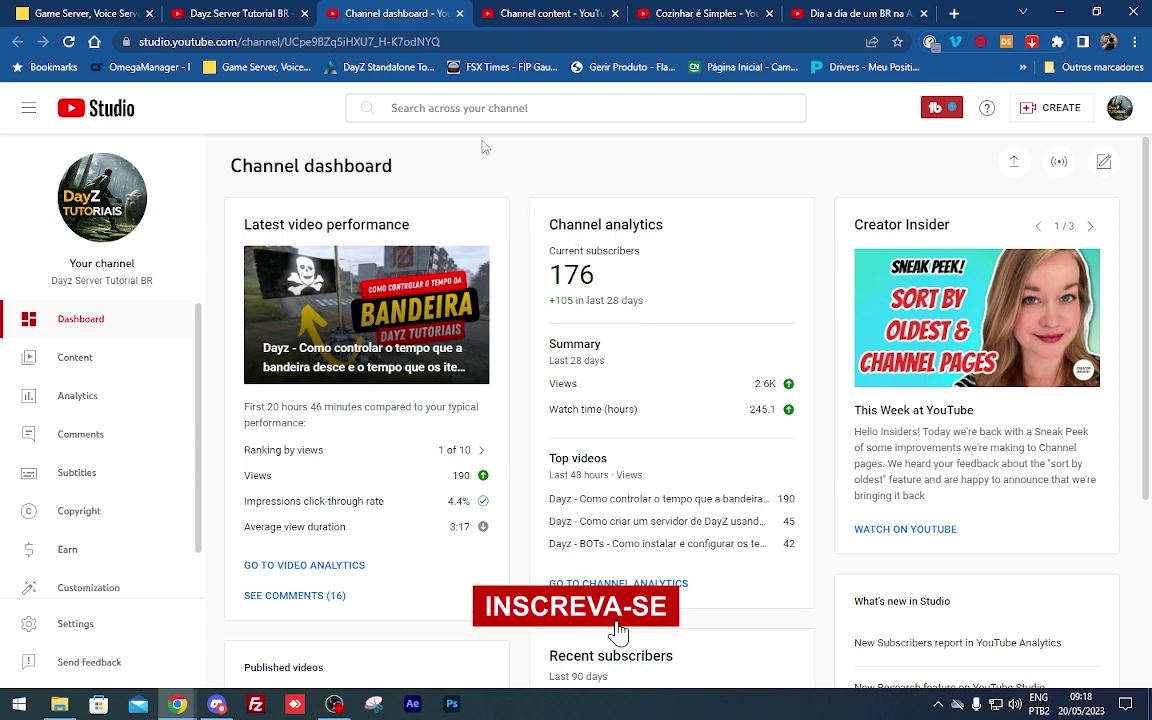
pyautogui.click(524, 7)
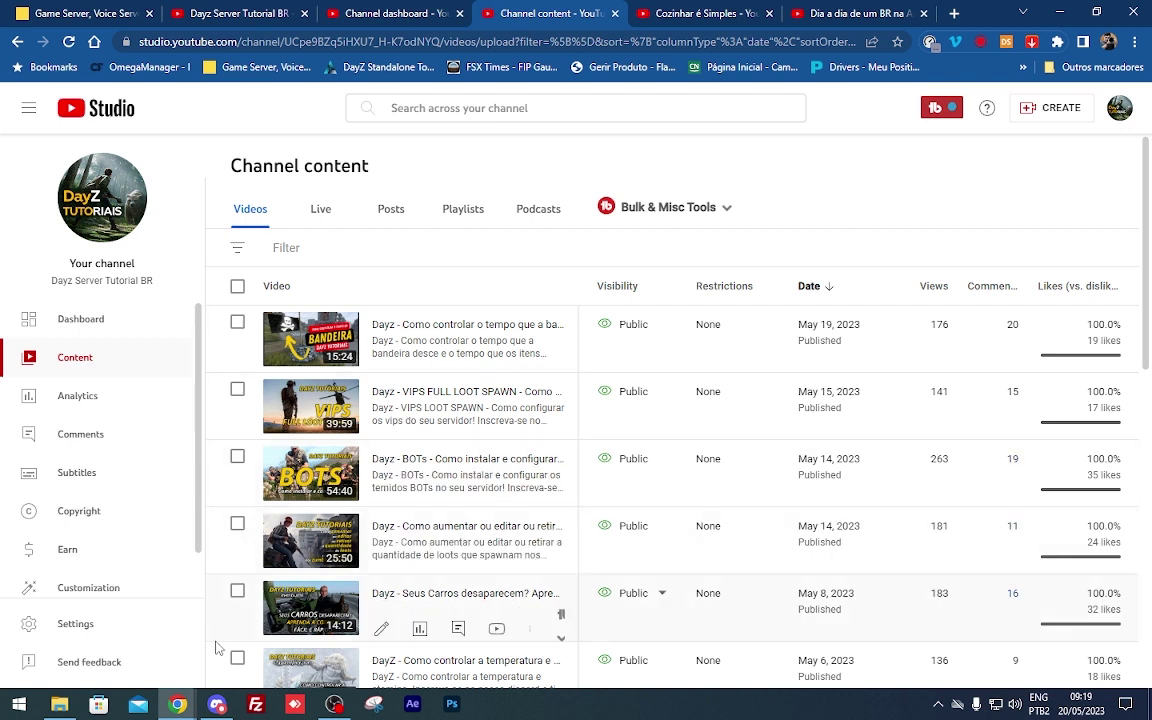
pyautogui.moveTo(217, 704)
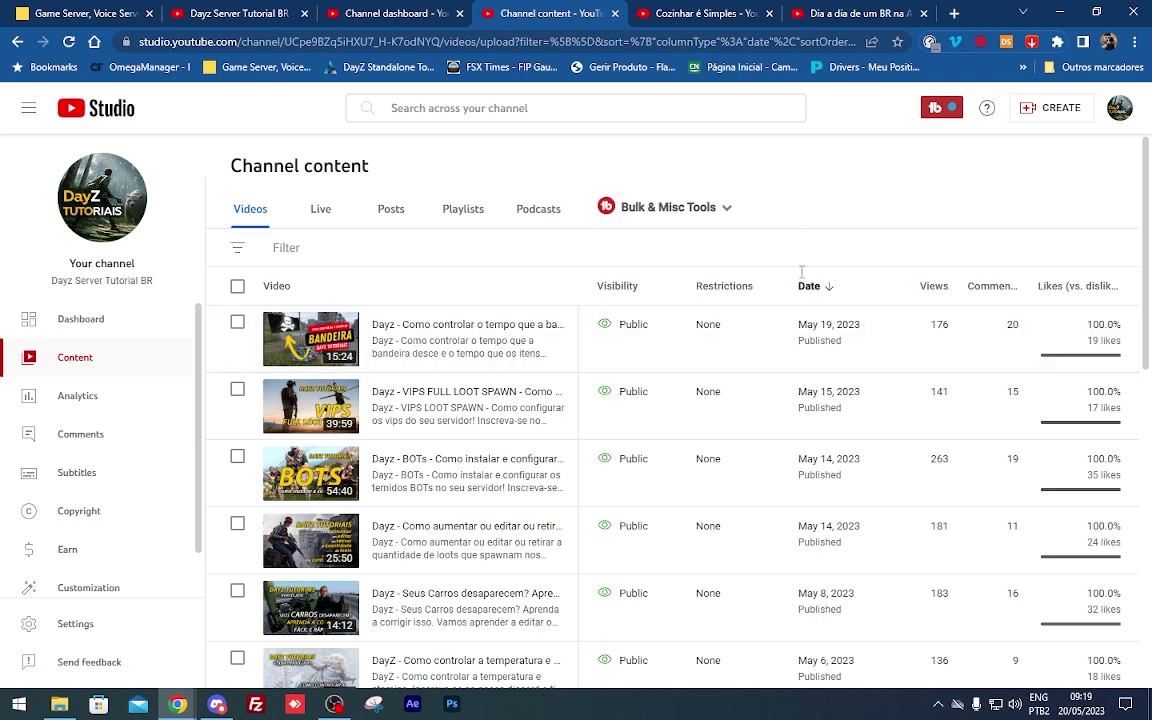
# Step: Bring up Discord and scroll back through the Fala-comigo chat history
pyautogui.click(217, 704)
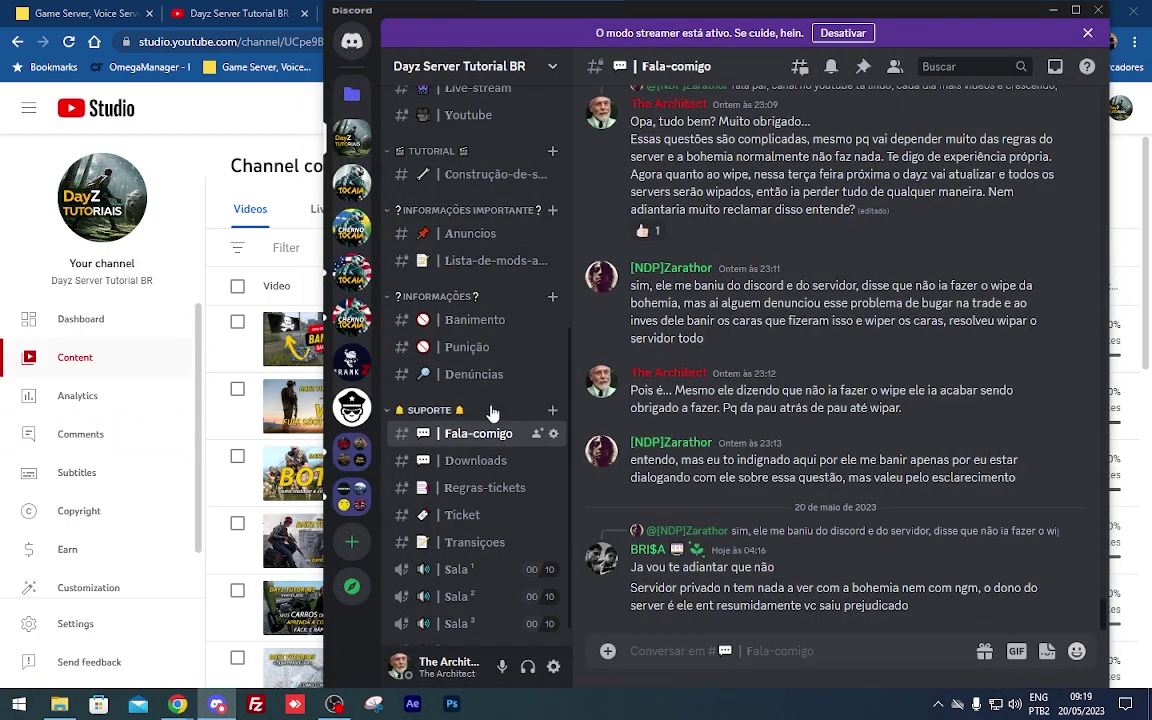
pyautogui.scroll(15, 680, 364)
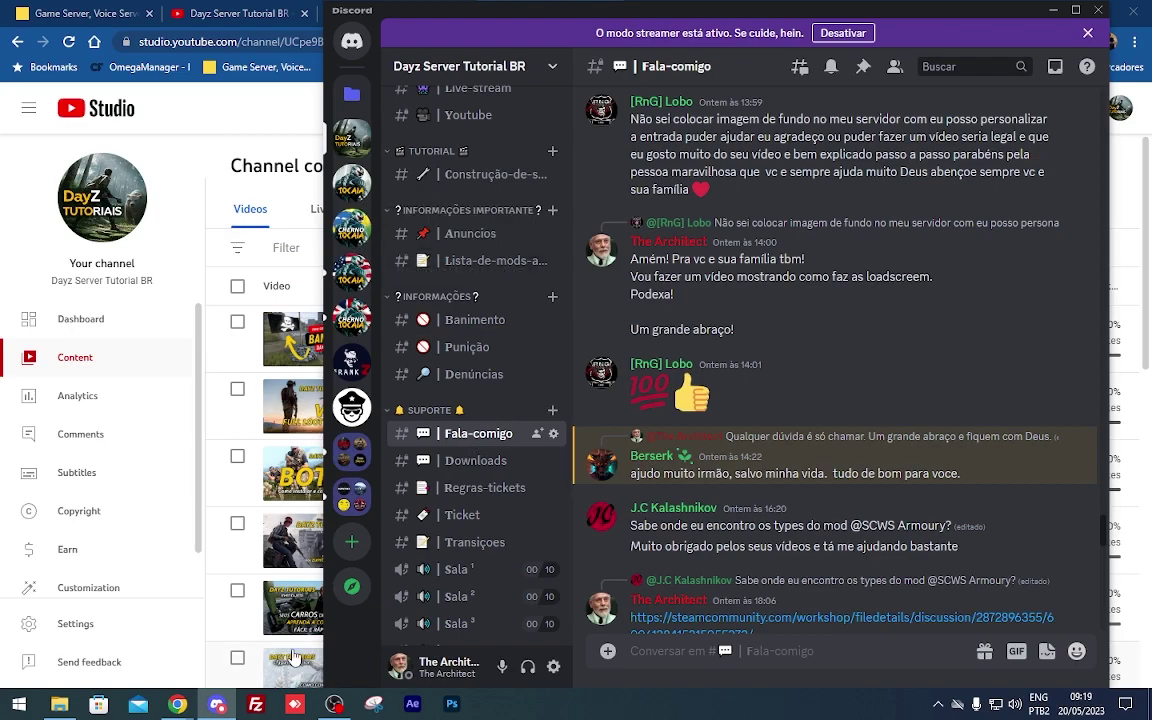
pyautogui.scroll(5, 951, 480)
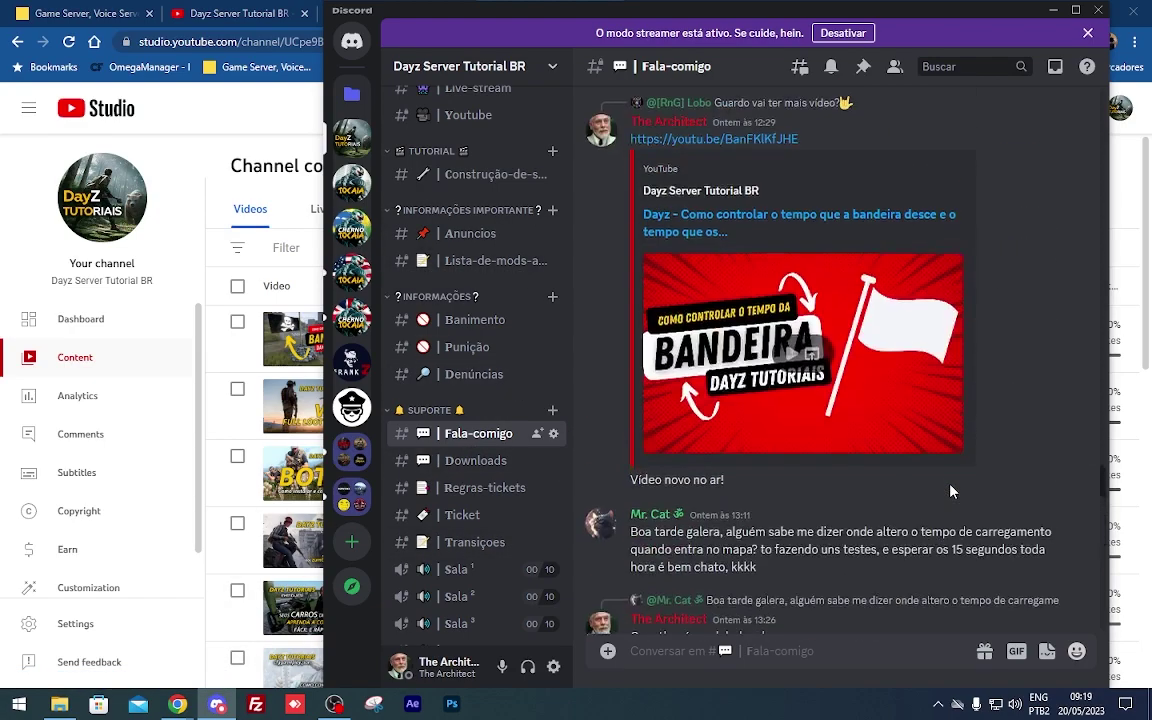
pyautogui.scroll(10, 951, 491)
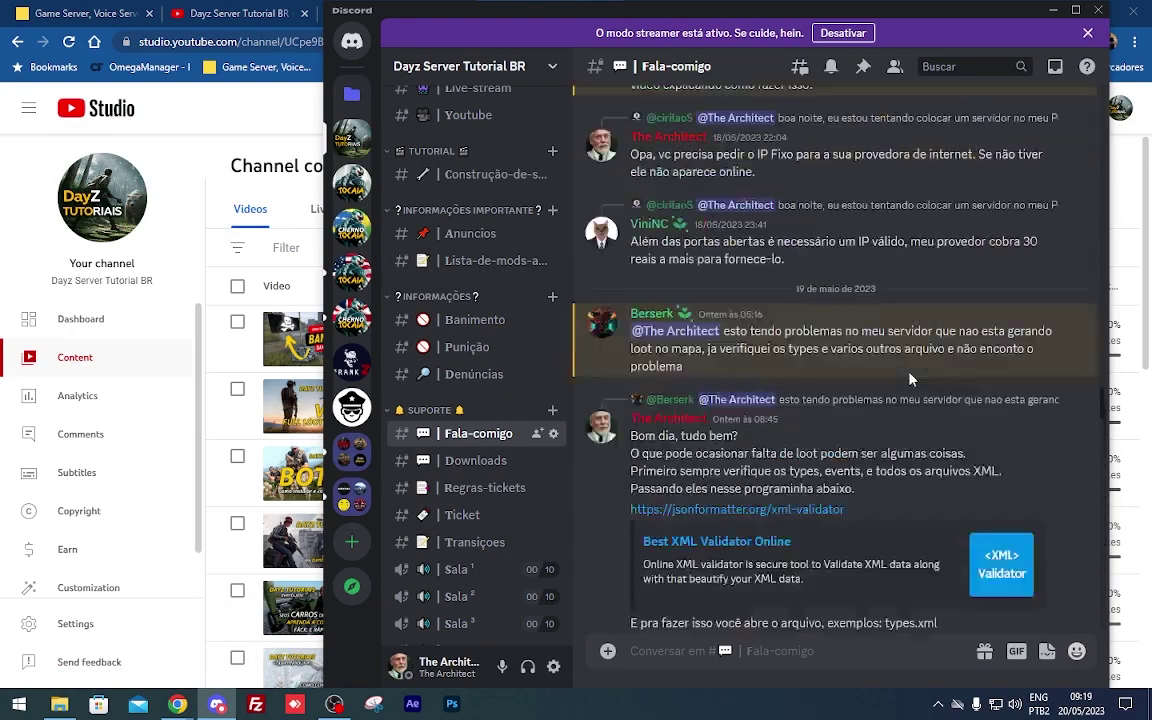
pyautogui.scroll(4, 828, 390)
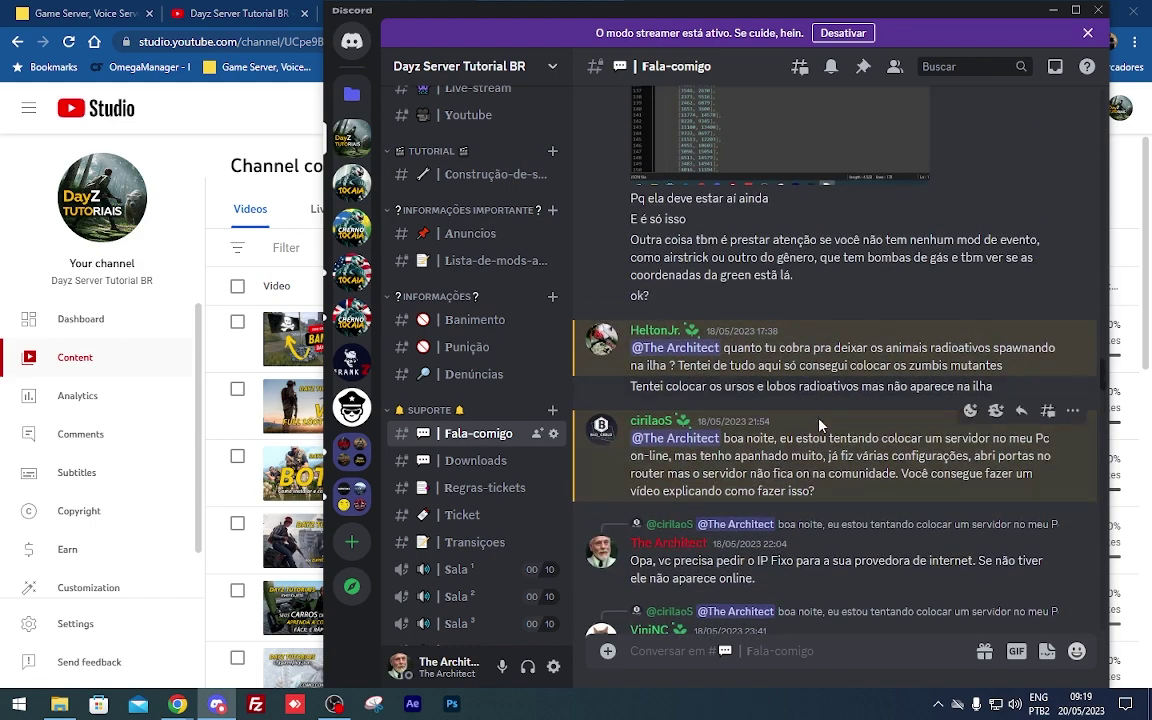
pyautogui.scroll(-3, 831, 422)
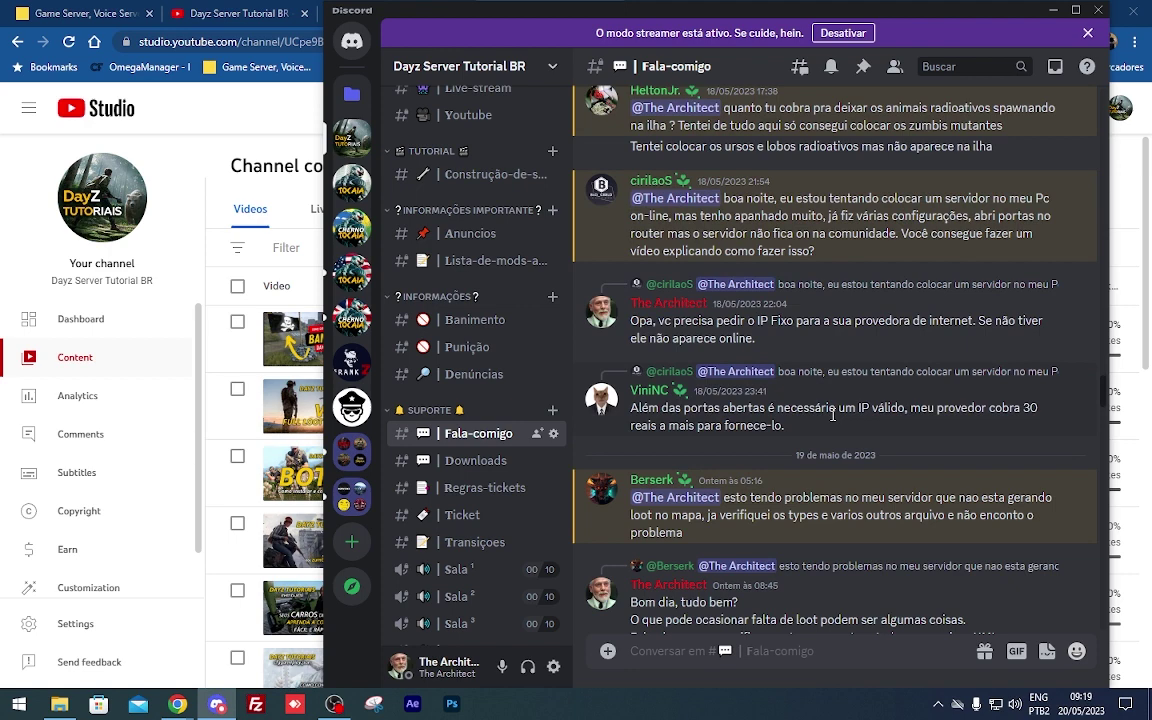
pyautogui.scroll(-20, 838, 407)
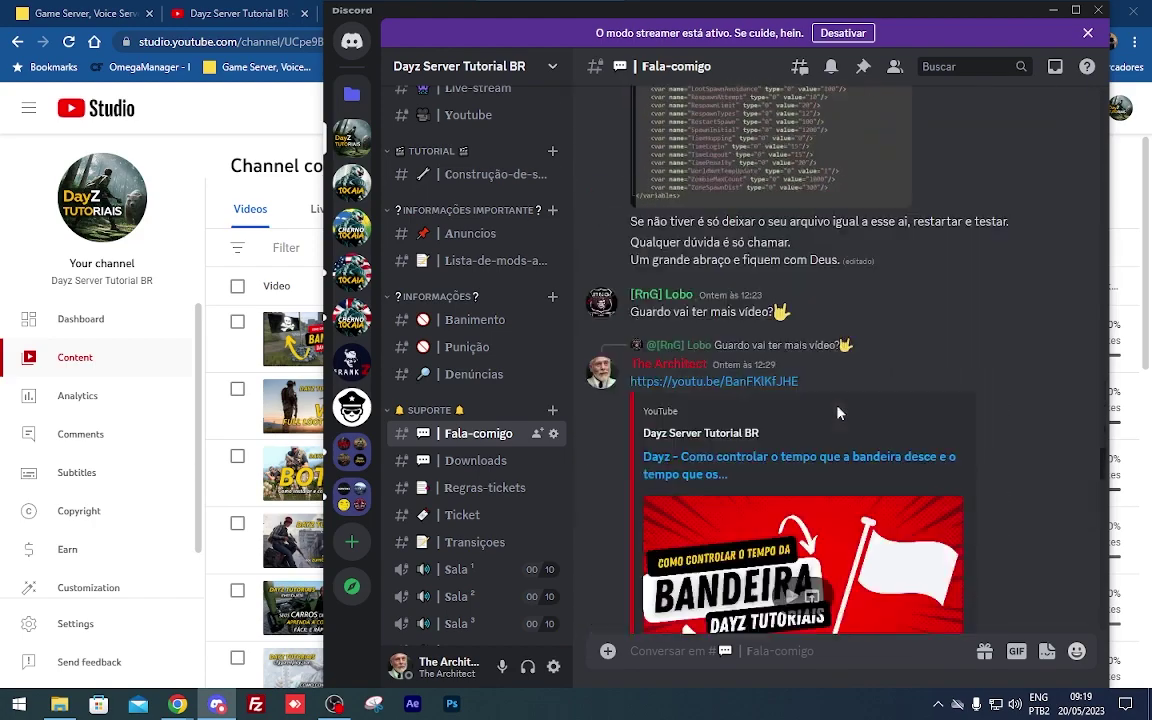
pyautogui.scroll(-8, 838, 412)
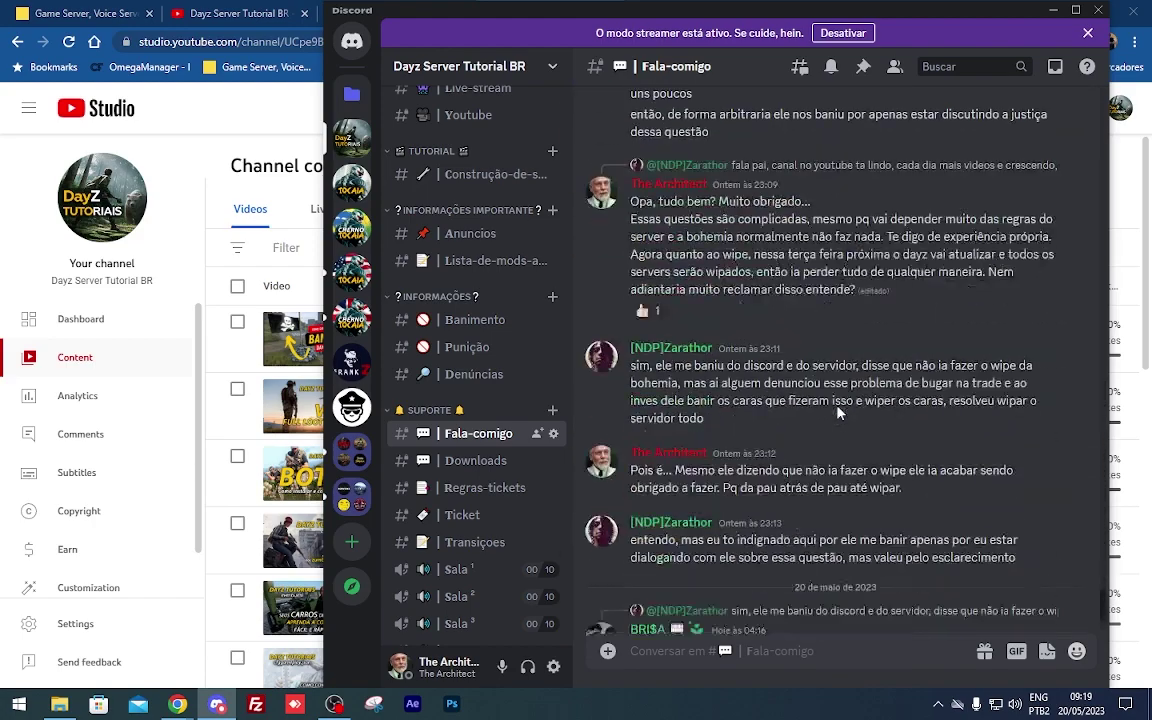
pyautogui.scroll(4, 838, 412)
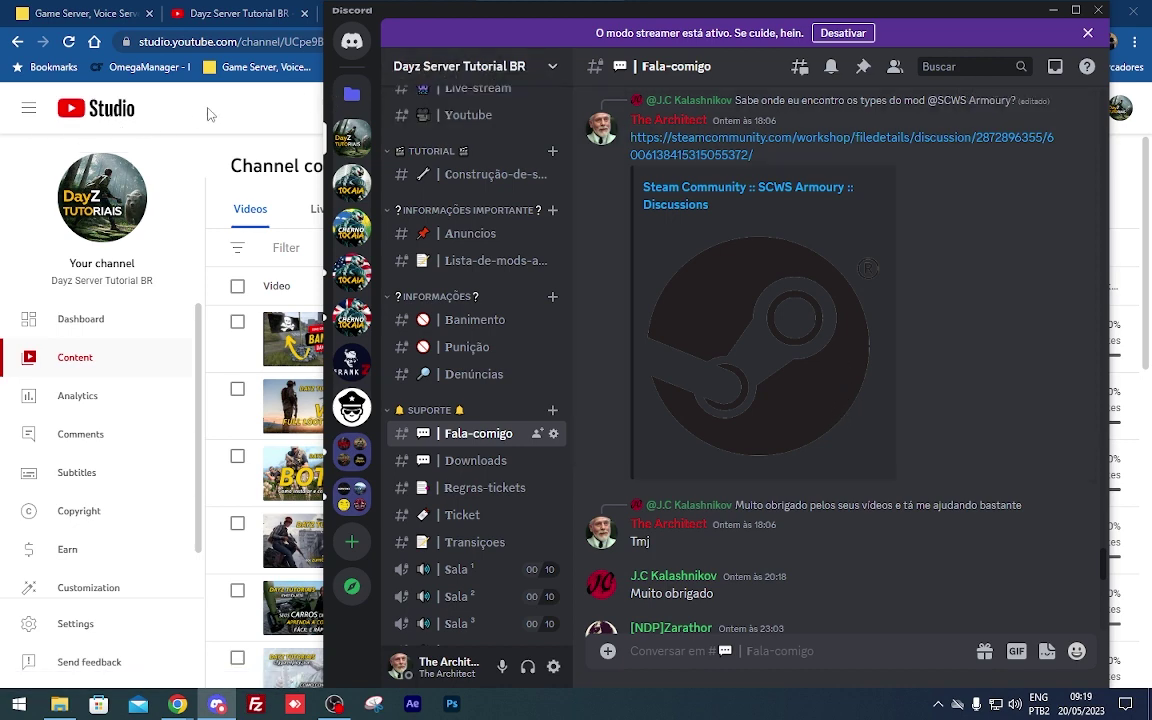
# Step: Flip to YouTube Studio and back, then open the server's Downloads channel
pyautogui.click(138, 110)
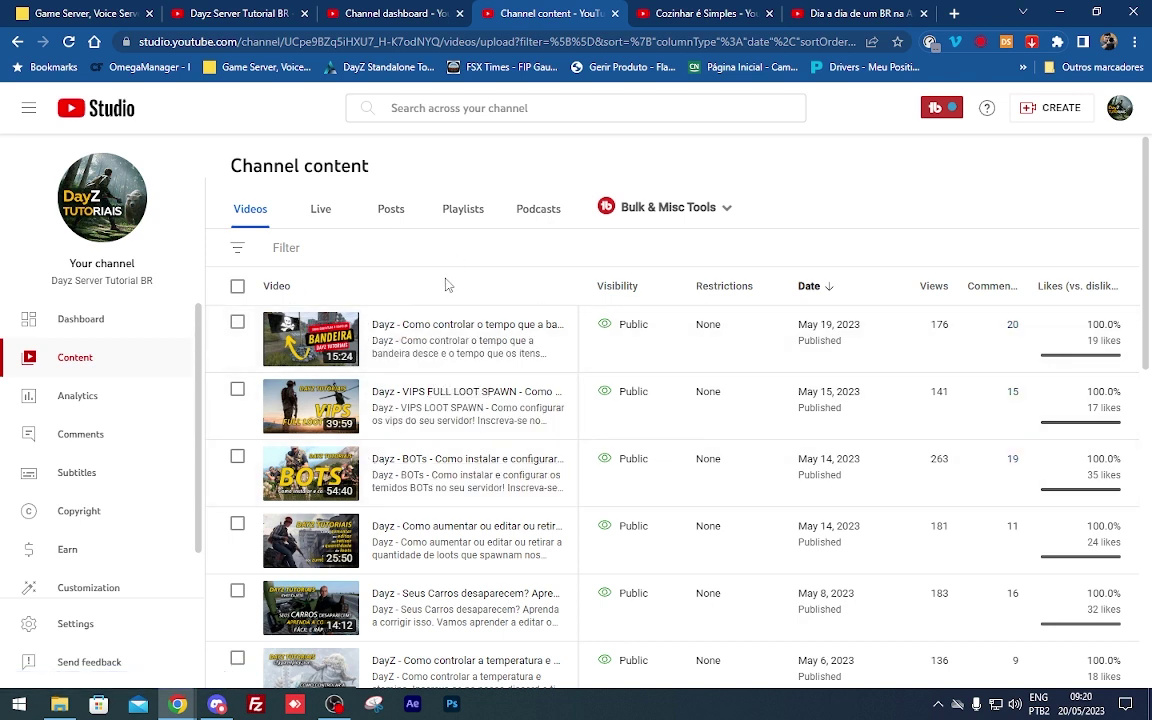
pyautogui.click(216, 704)
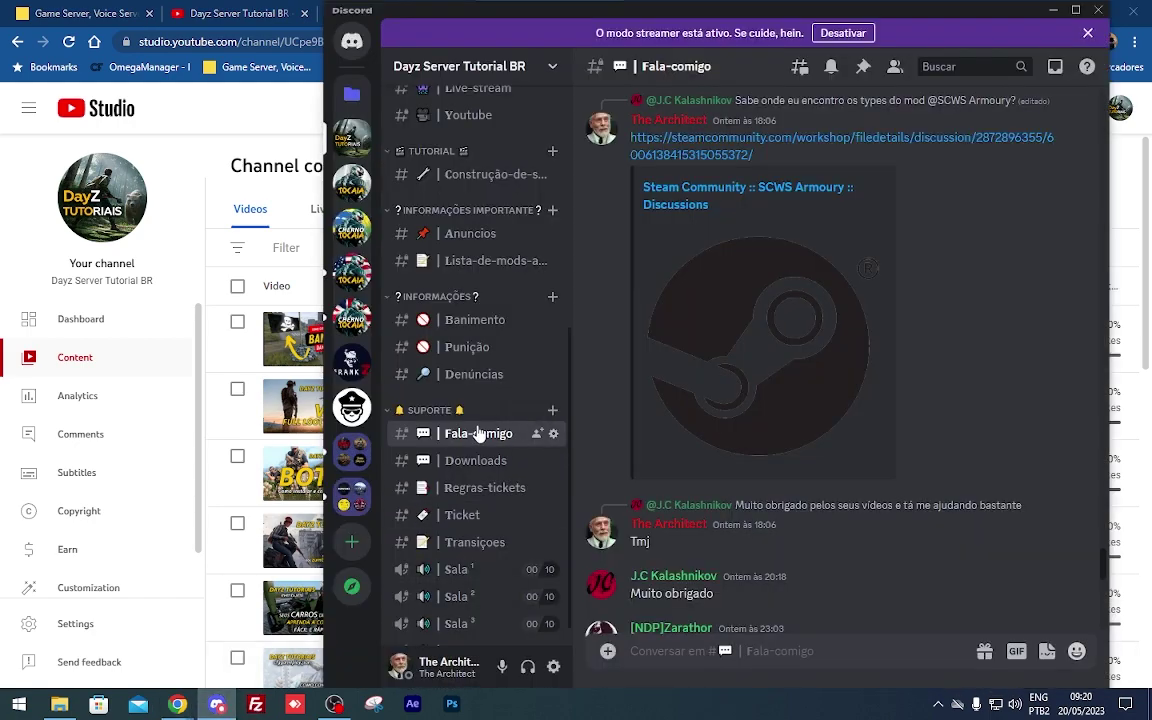
pyautogui.click(462, 461)
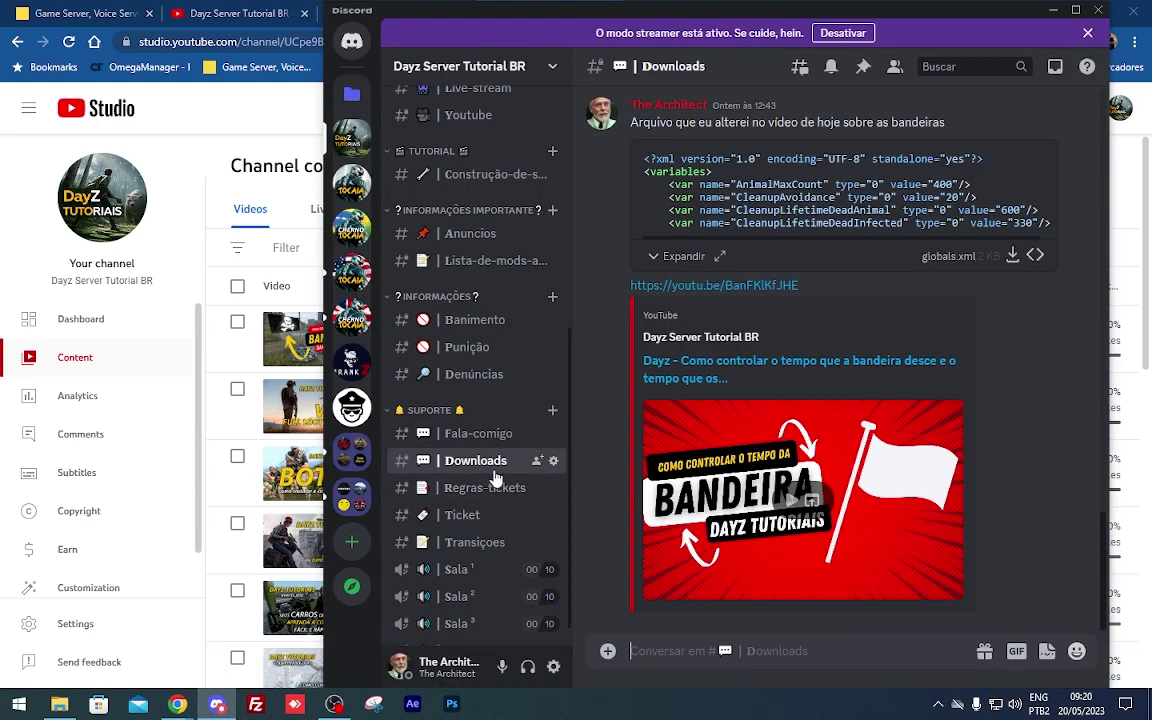
# Step: Scroll through the Downloads channel posts, then switch back to the YouTube Studio window
pyautogui.scroll(15, 785, 409)
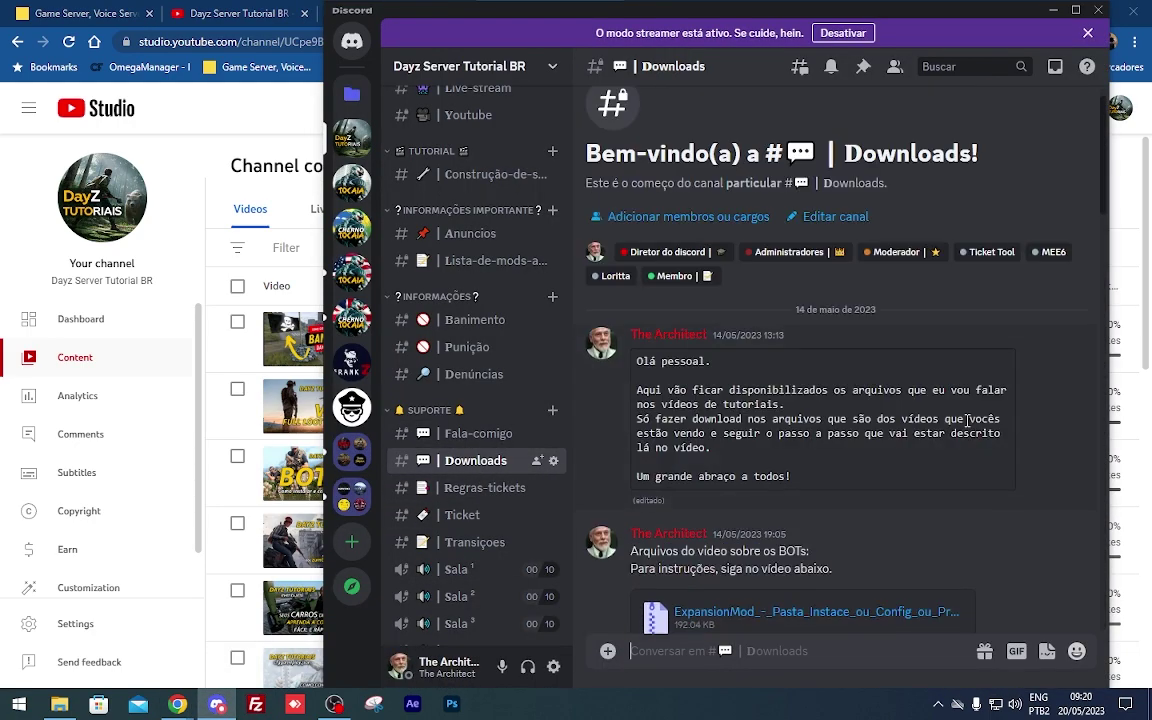
pyautogui.scroll(-6, 968, 421)
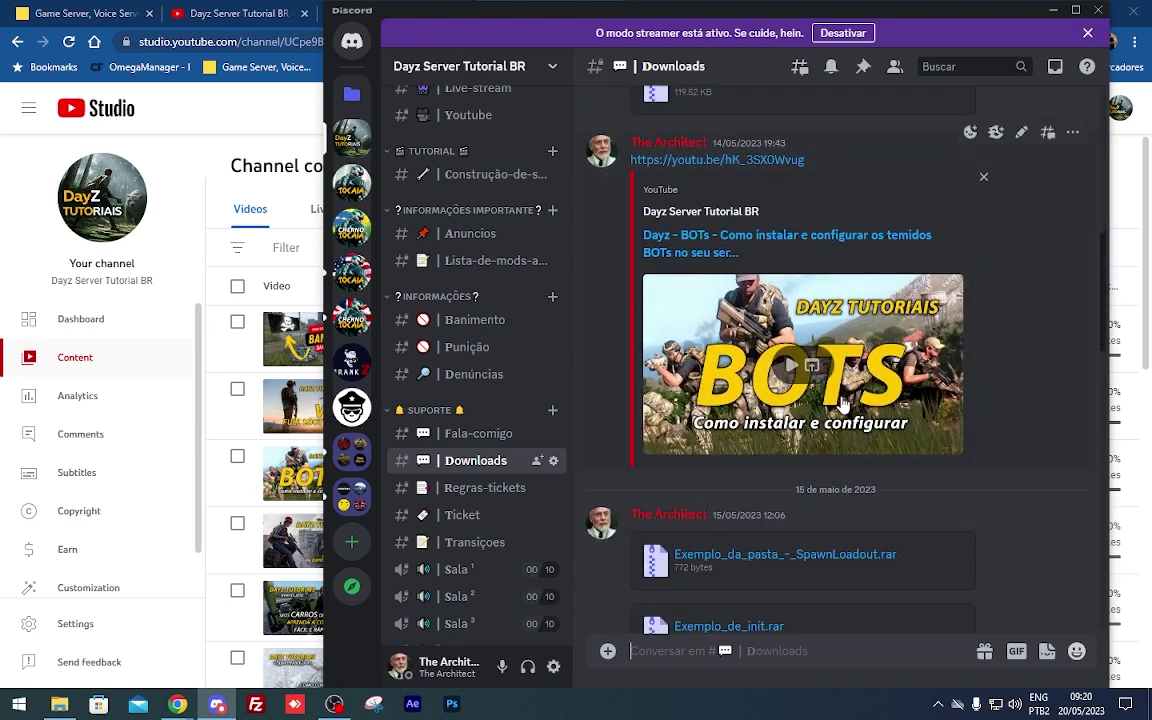
pyautogui.scroll(3, 752, 387)
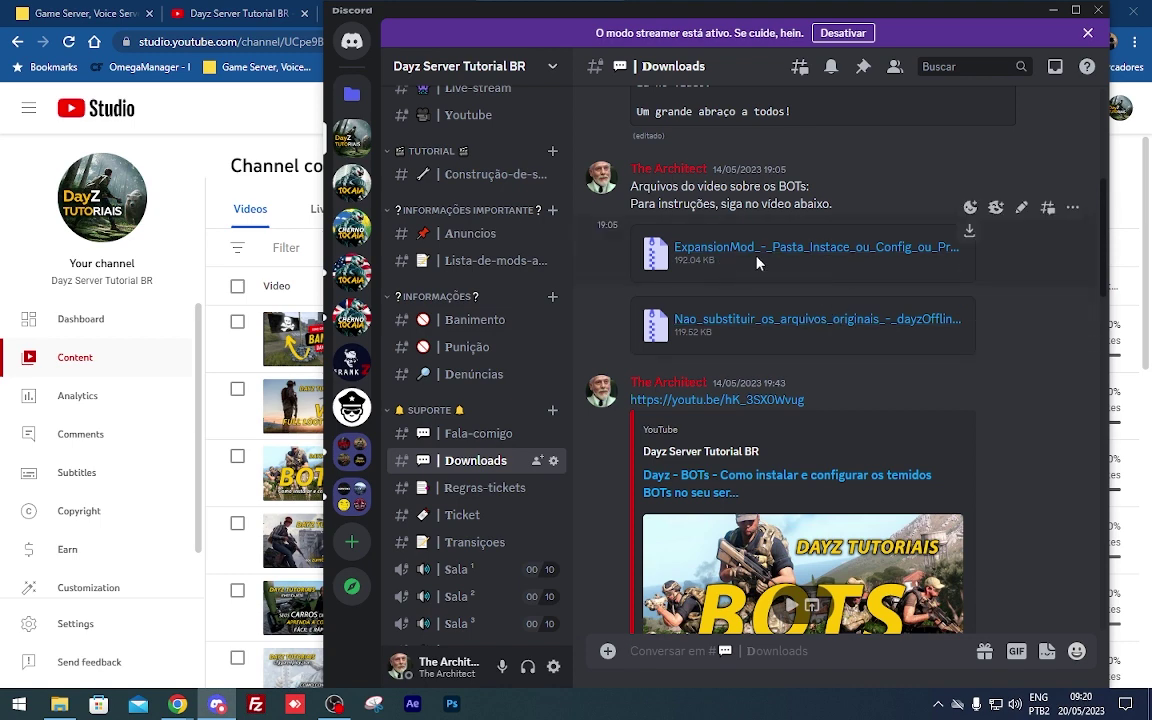
pyautogui.scroll(-5, 757, 262)
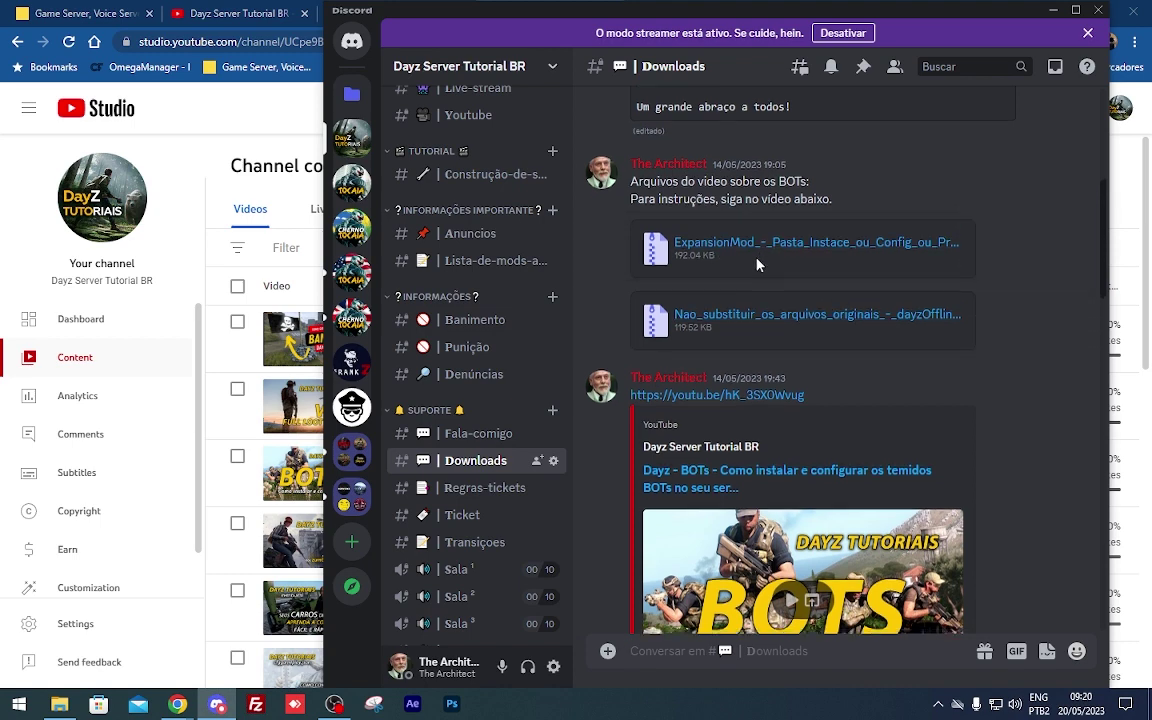
pyautogui.scroll(-1, 911, 487)
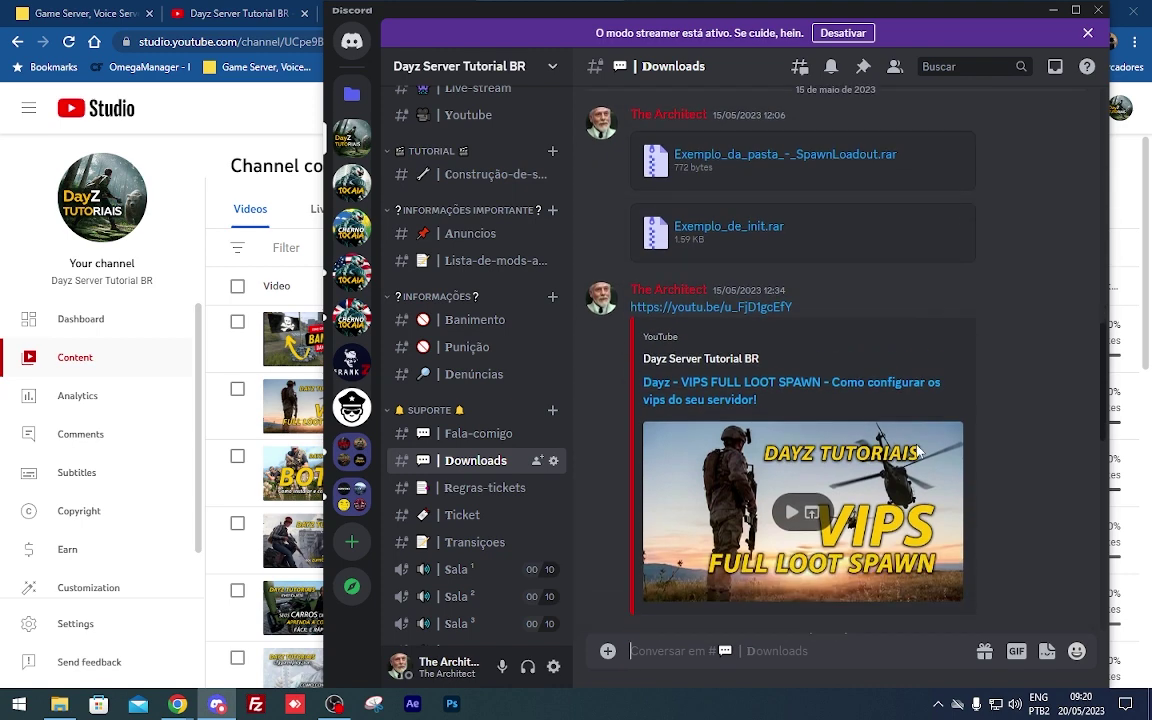
pyautogui.scroll(2, 839, 448)
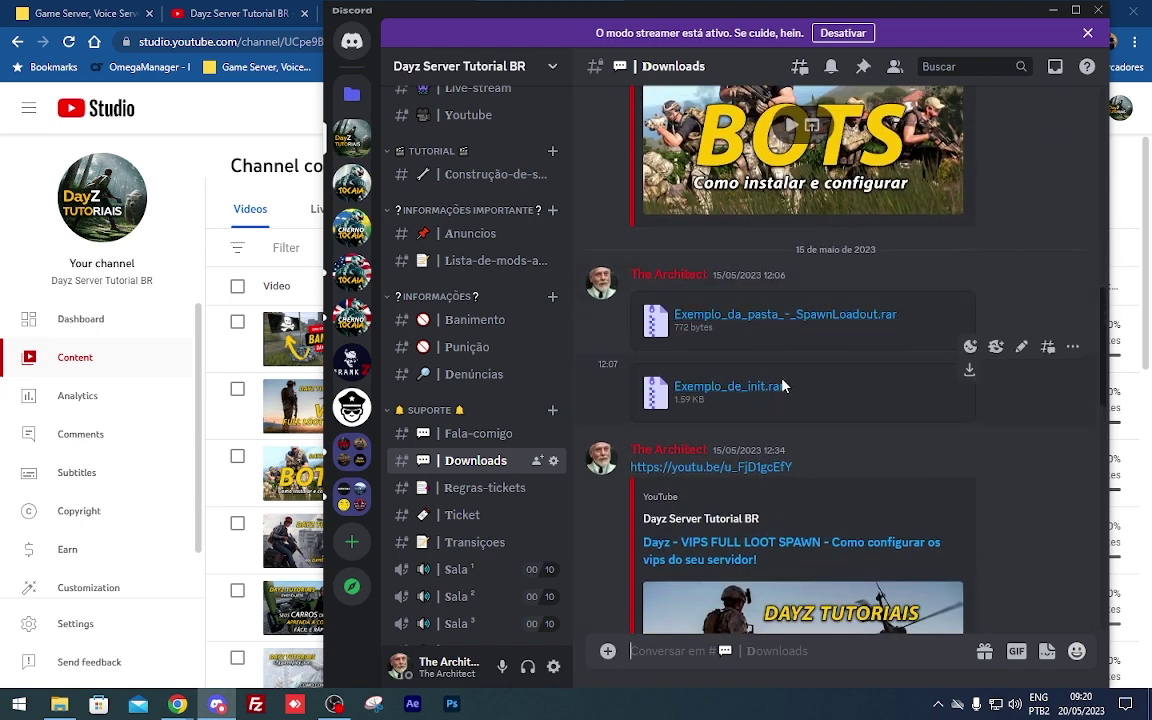
pyautogui.scroll(-4, 879, 331)
pyautogui.scroll(-2, 881, 333)
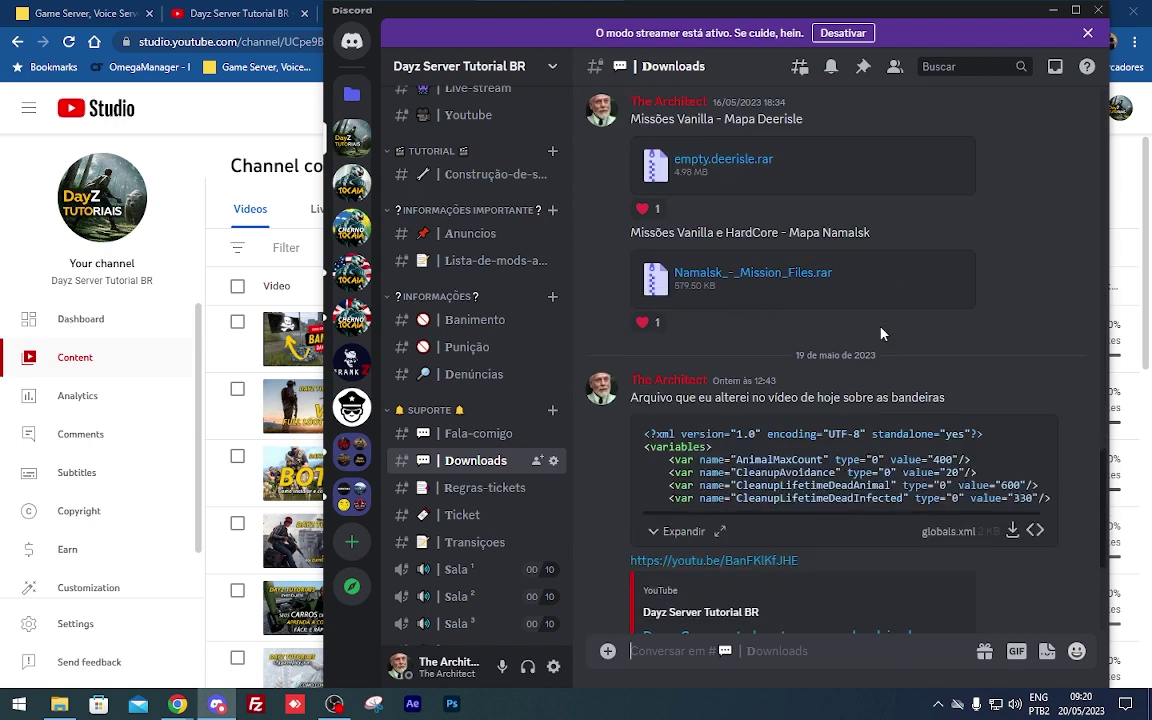
pyautogui.scroll(1, 924, 297)
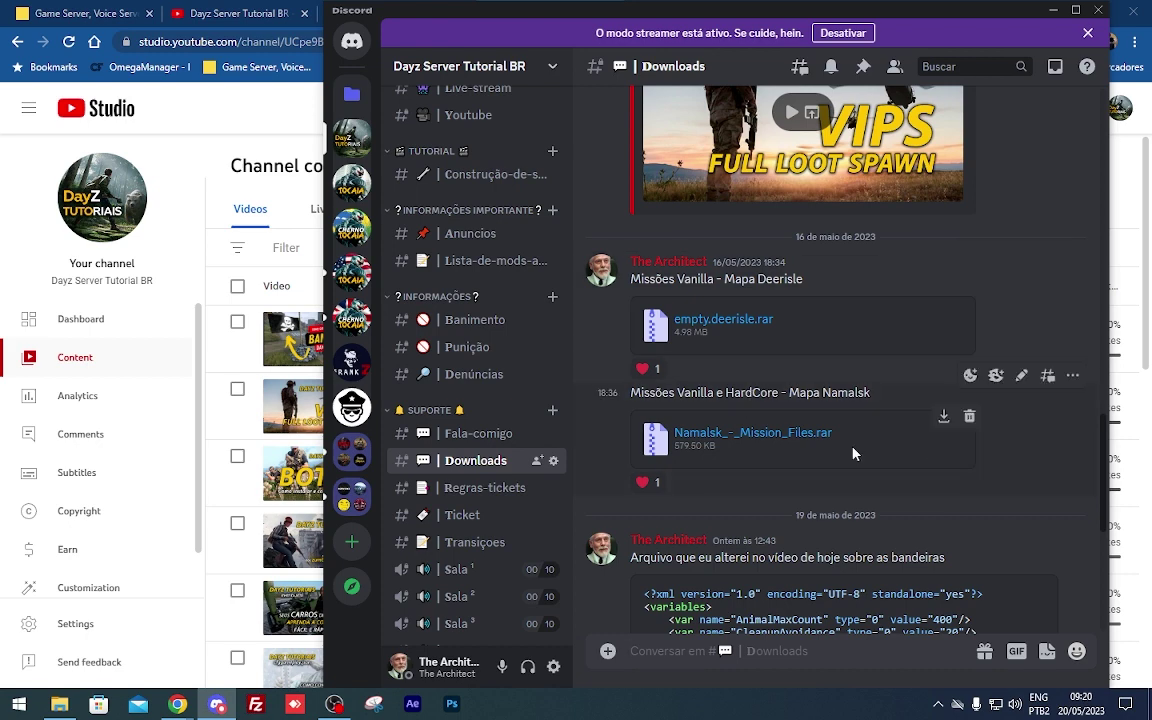
pyautogui.scroll(-5, 890, 355)
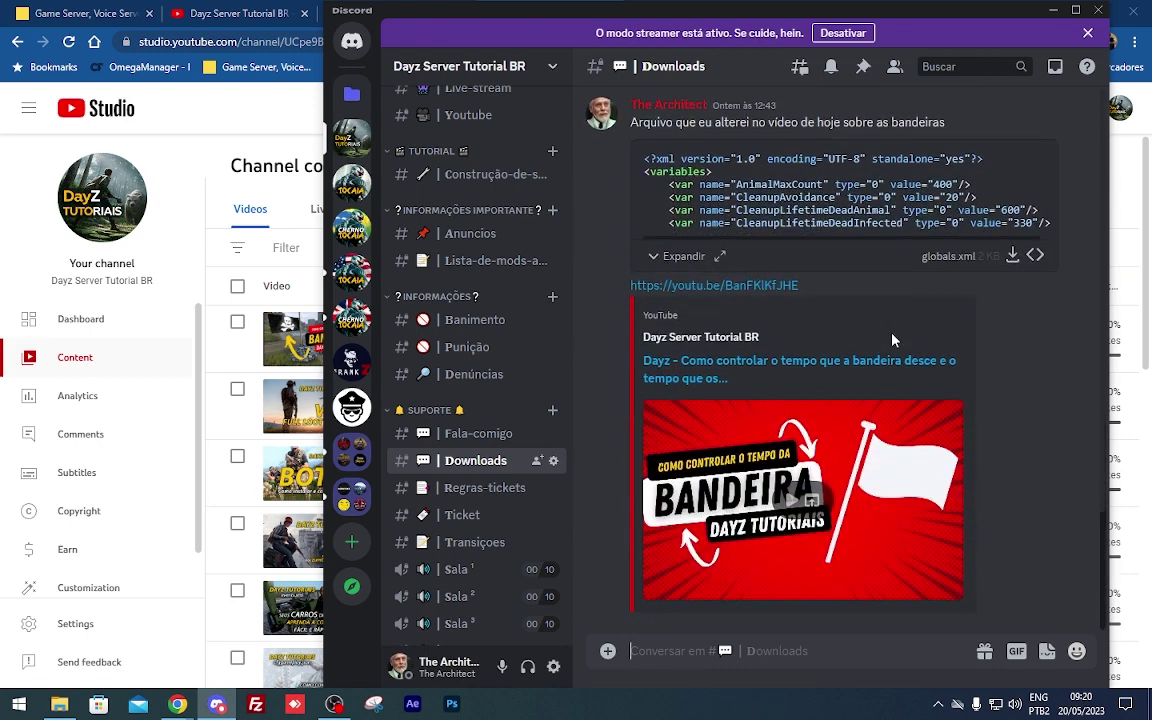
pyautogui.scroll(1, 893, 340)
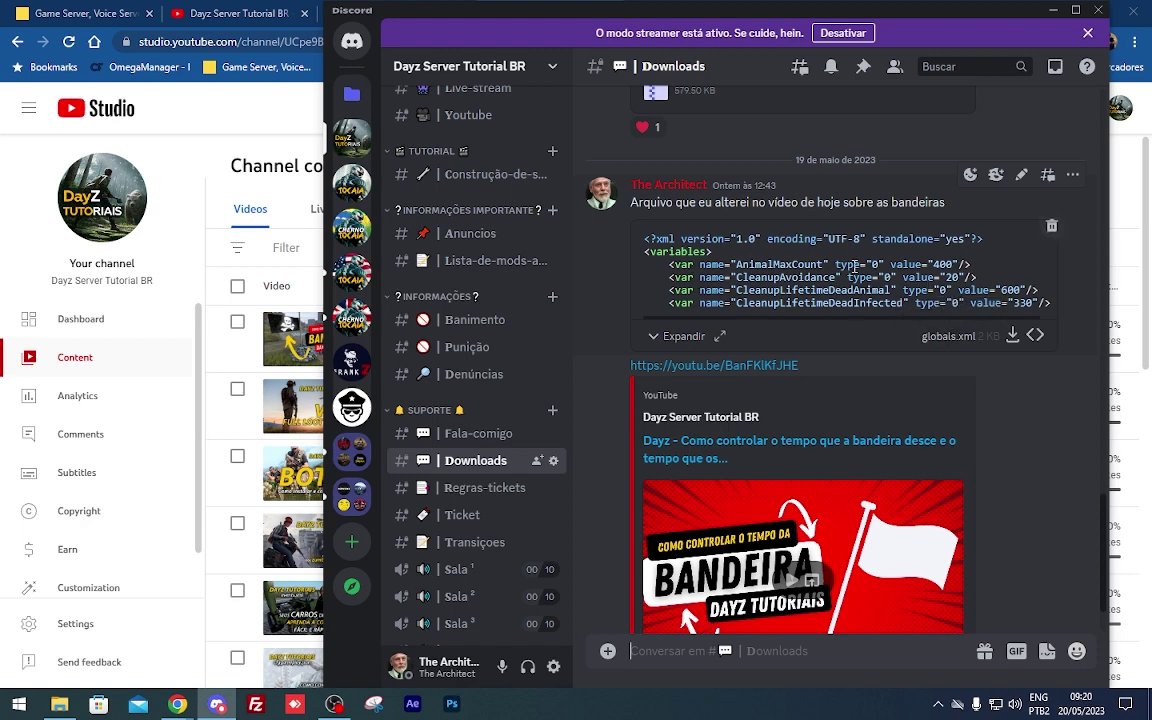
pyautogui.scroll(-1, 760, 458)
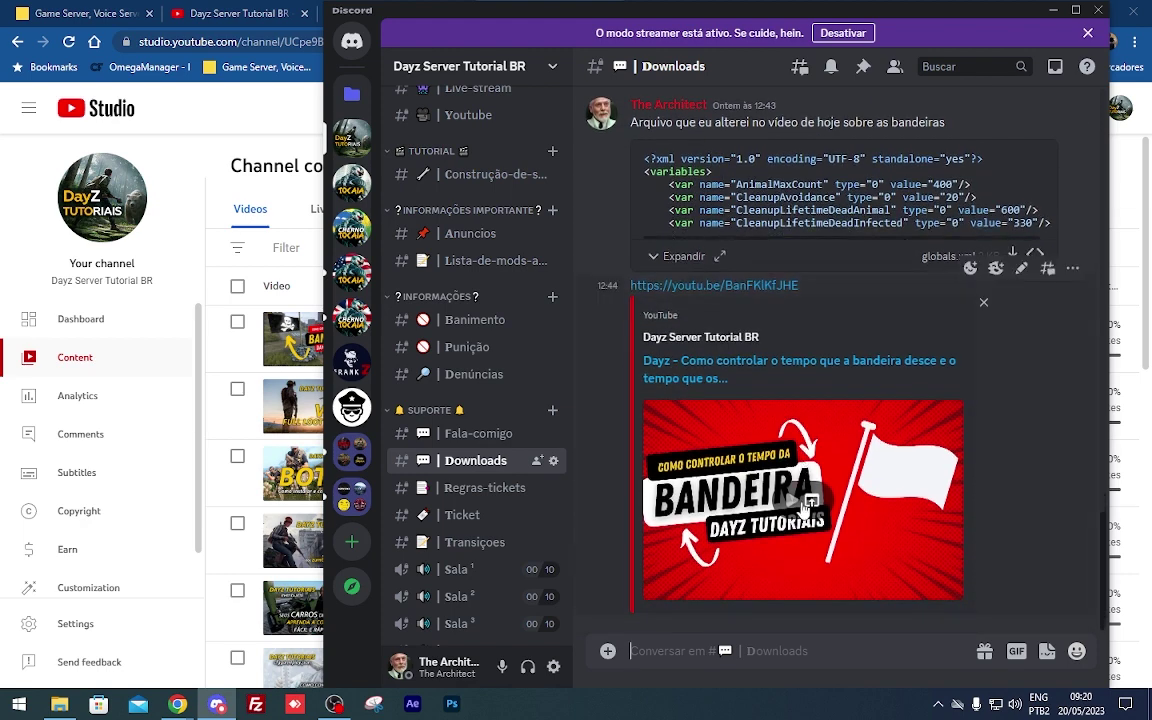
pyautogui.hotkey('alt', 'Tab')
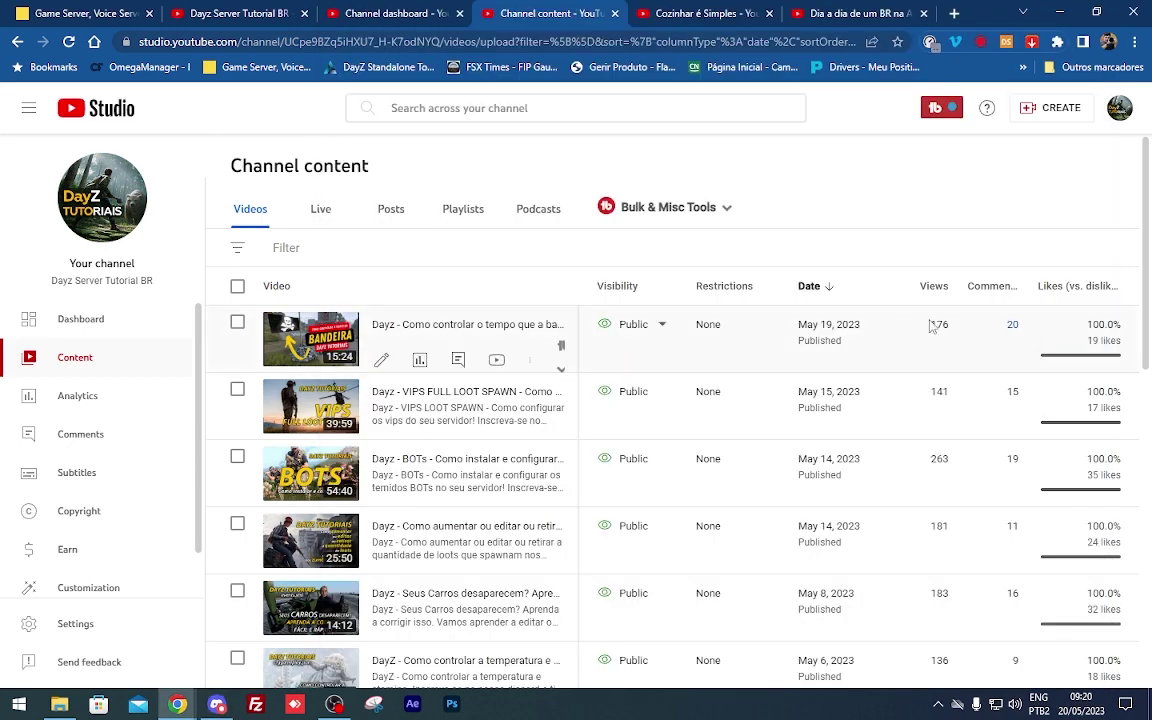
pyautogui.moveTo(929, 324); pyautogui.dragTo(949, 325)
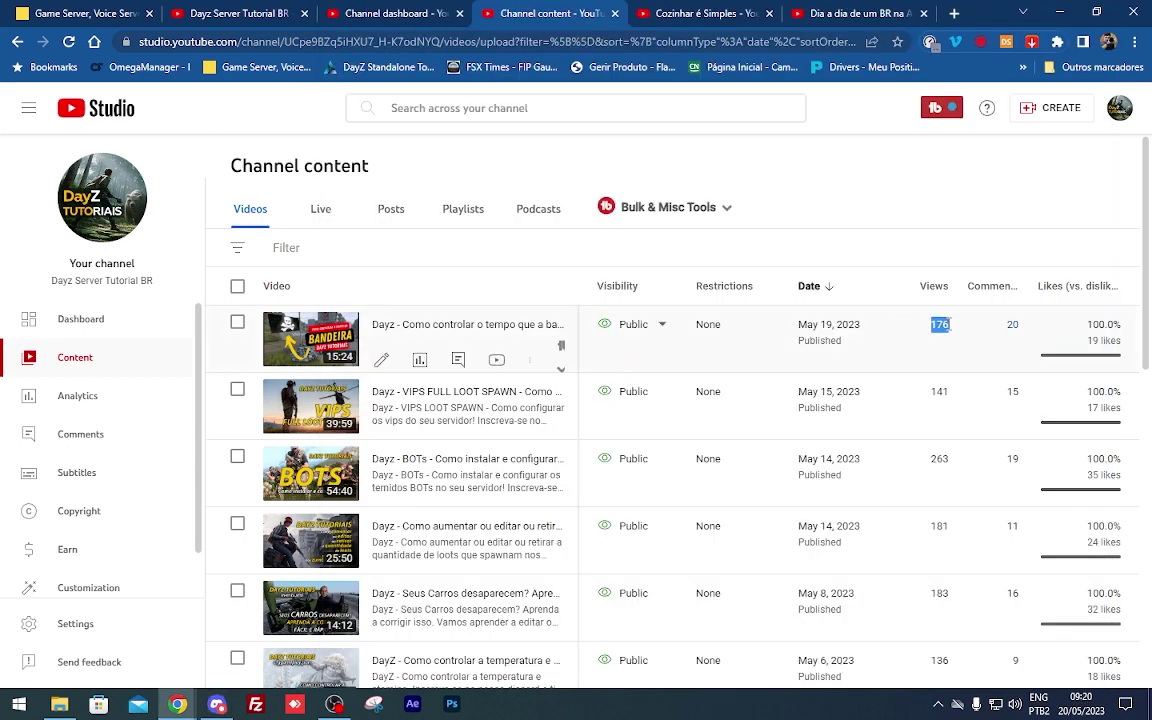
pyautogui.click(936, 218)
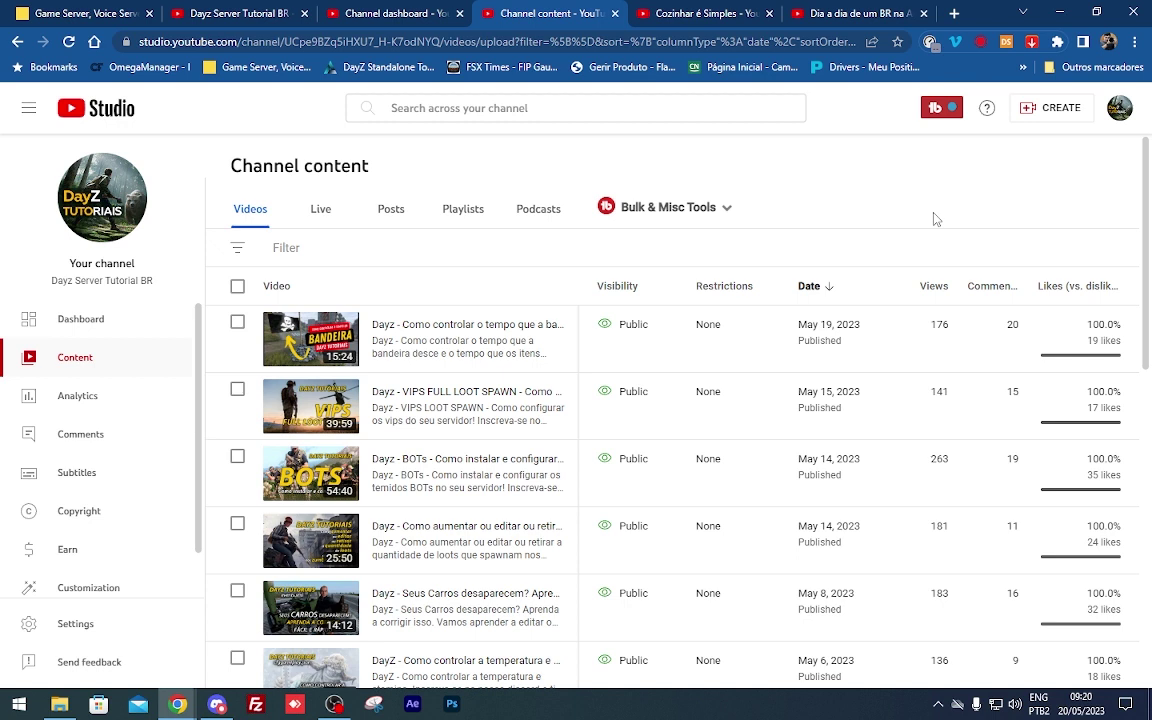
pyautogui.moveTo(937, 288)
pyautogui.moveTo(177, 705)
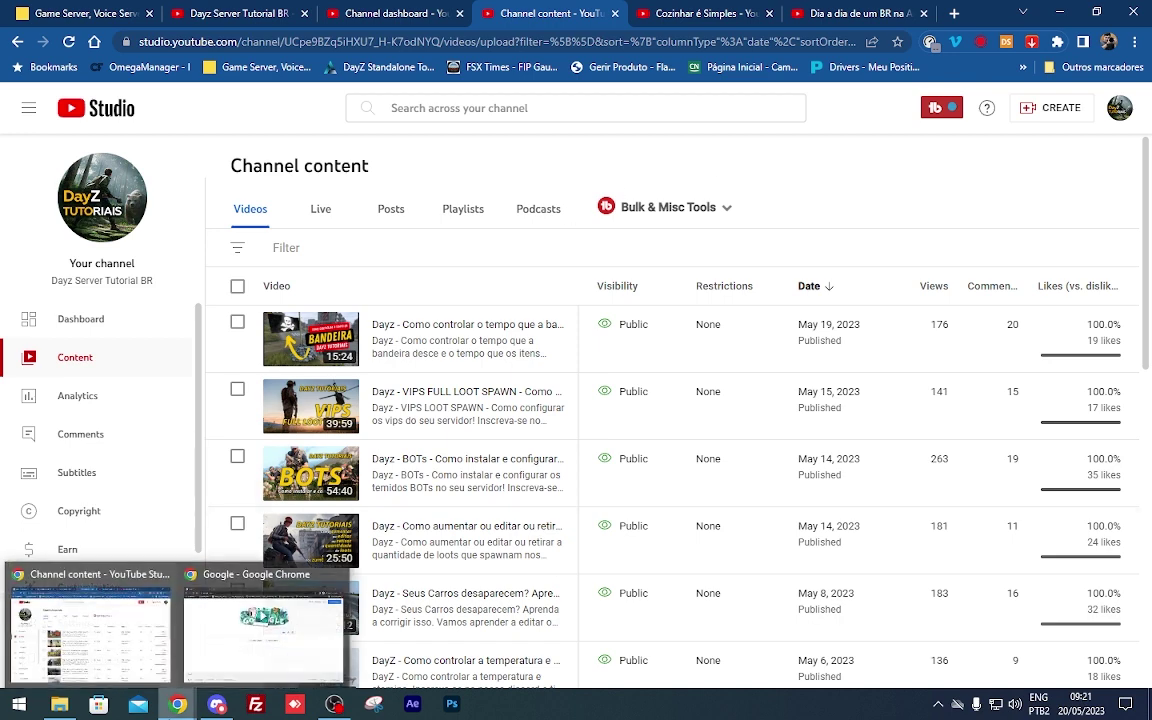
# Step: In the incognito Chrome window, load the nitrado.net website
pyautogui.click(229, 657)
pyautogui.click(568, 41)
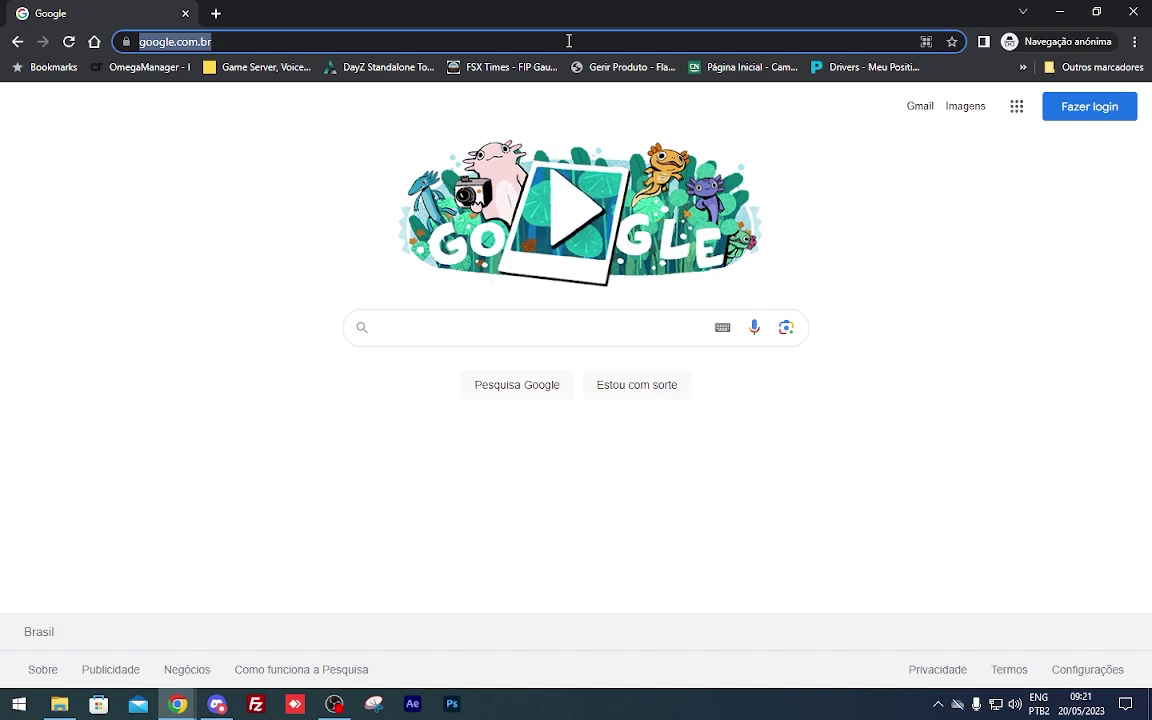
pyautogui.write('nit')
pyautogui.press('Return')
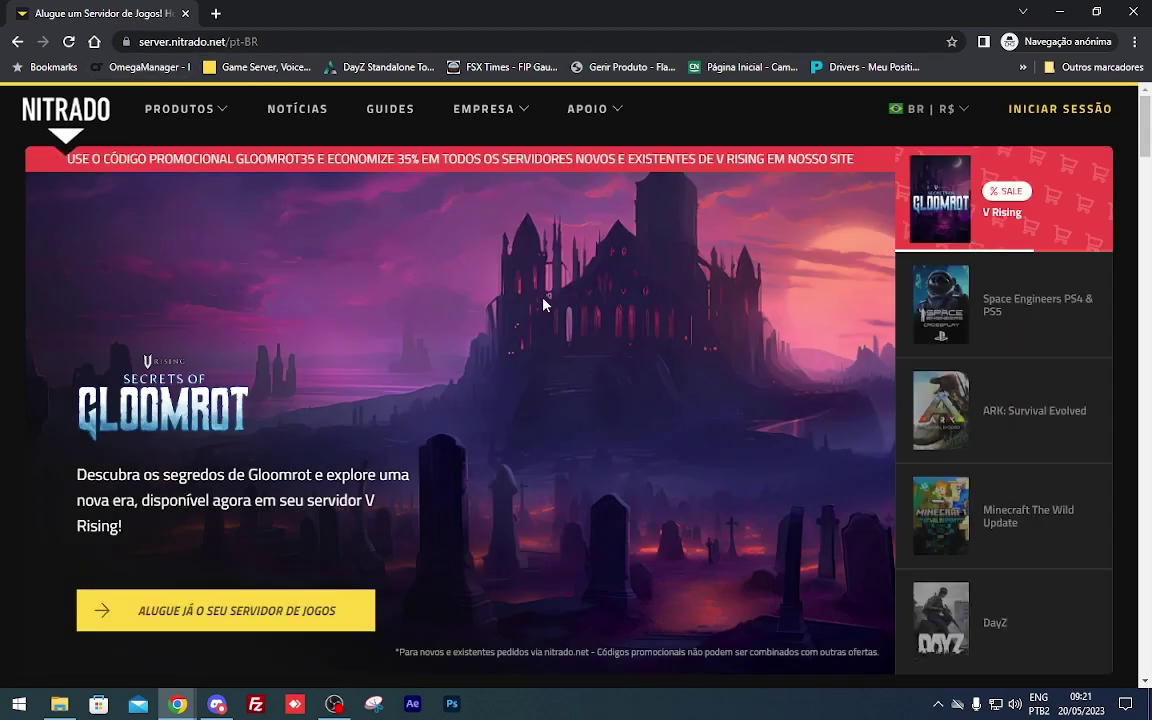
# Step: Open SERVIDOR DE JOGOS from the PRODUTOS menu and search the catalogue for 'dayz'
pyautogui.moveTo(205, 112)
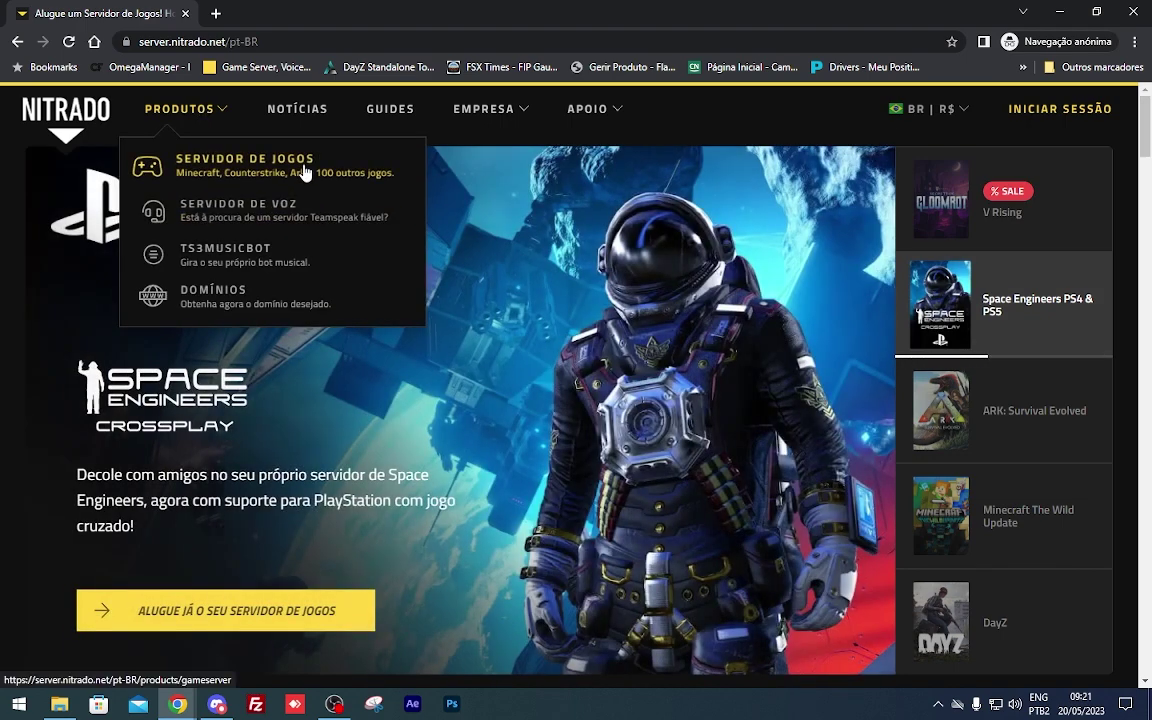
pyautogui.click(221, 156)
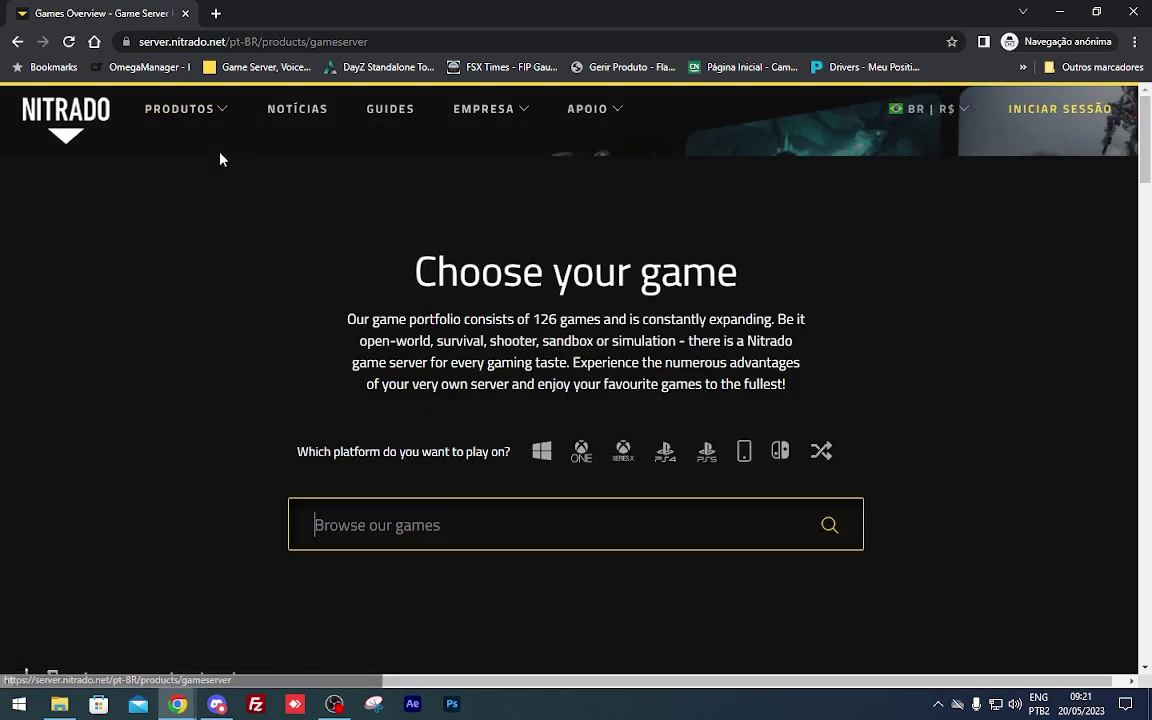
pyautogui.write('dayz')
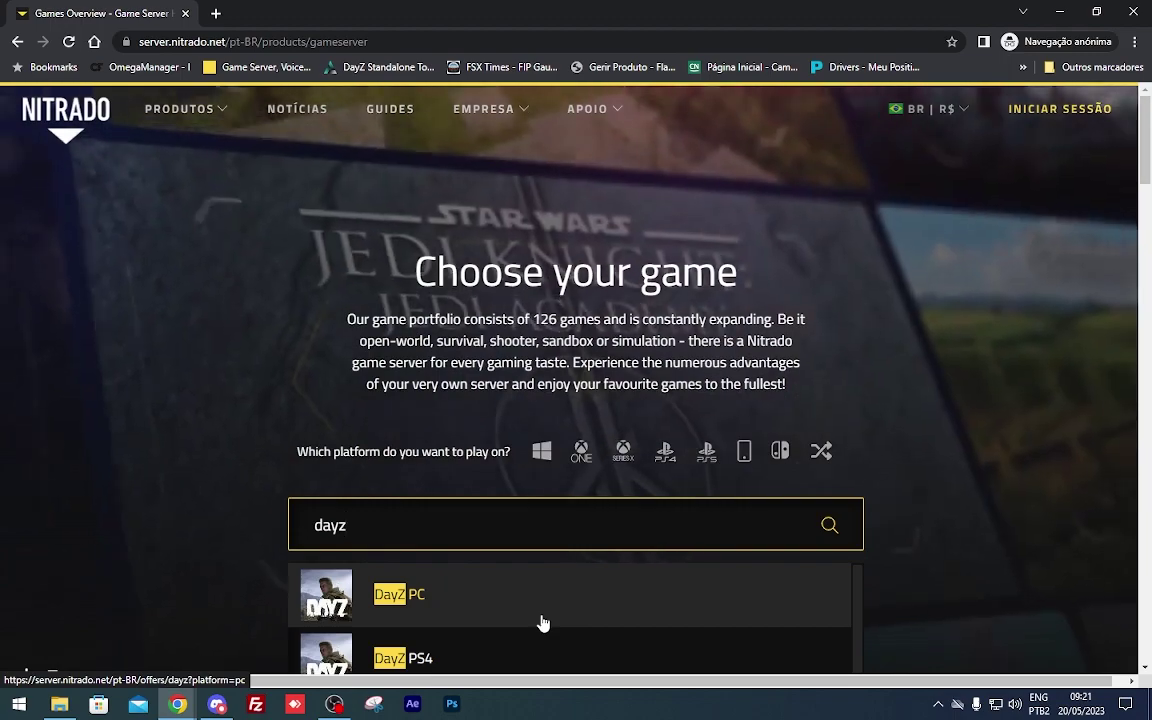
pyautogui.scroll(-1, 576, 594)
pyautogui.scroll(1, 830, 620)
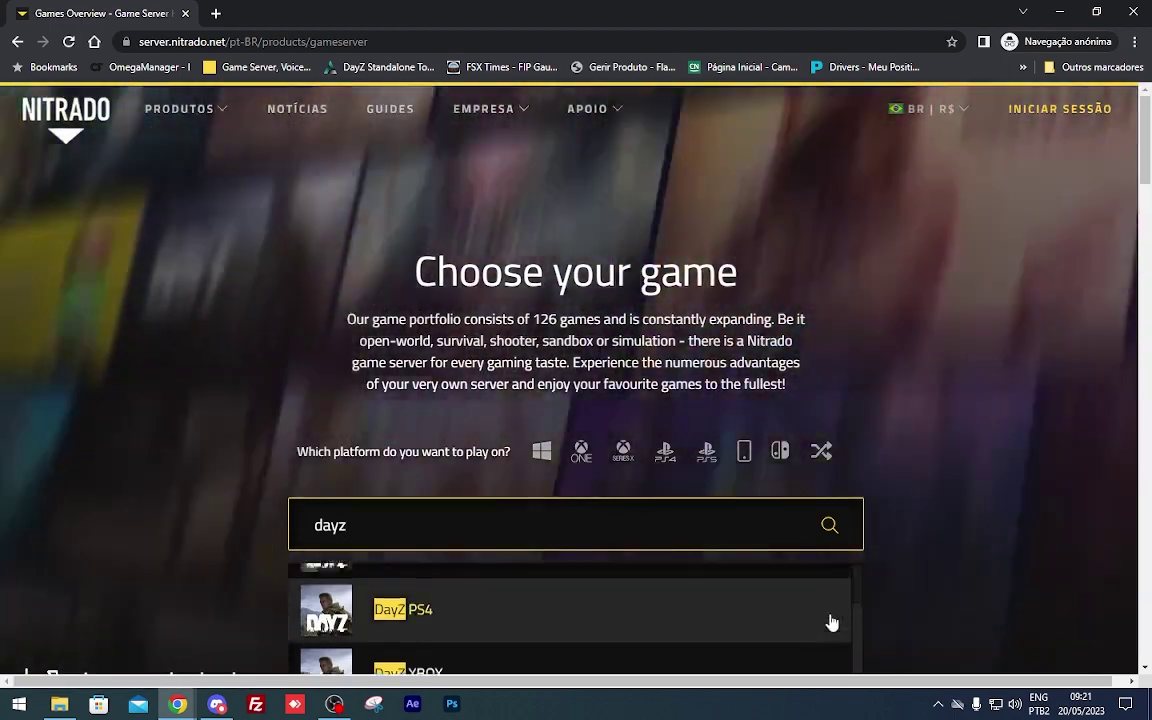
pyautogui.scroll(-5, 1145, 300)
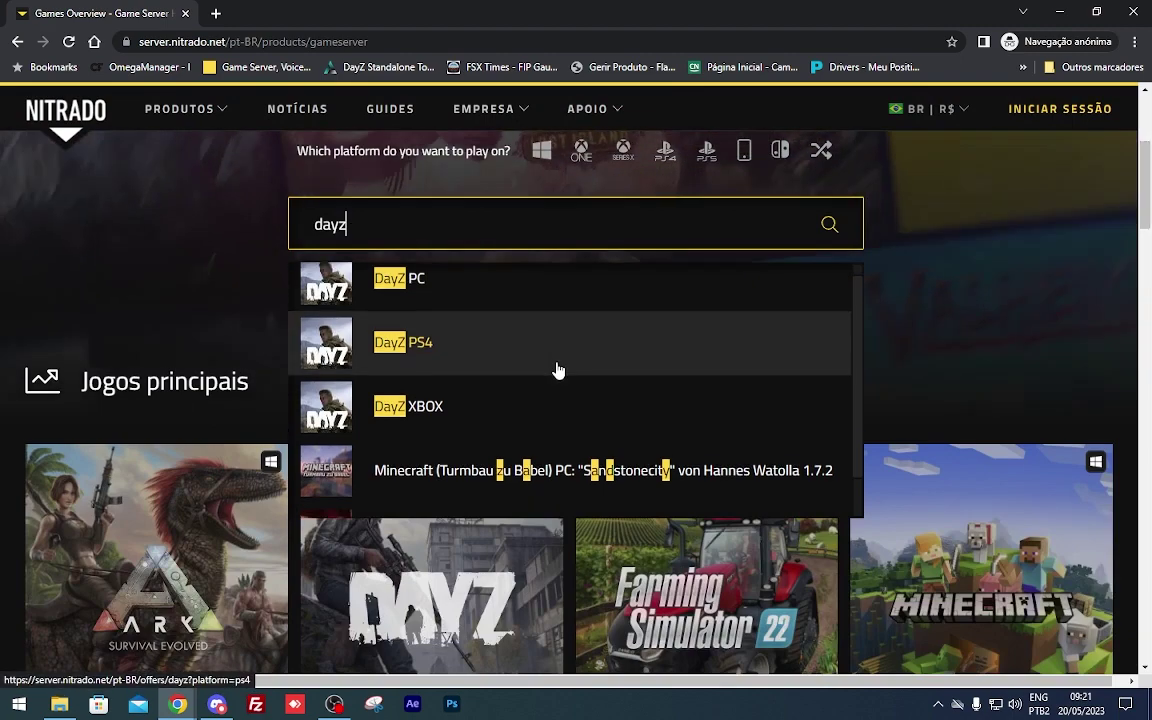
pyautogui.scroll(-2, 556, 368)
pyautogui.scroll(3, 909, 371)
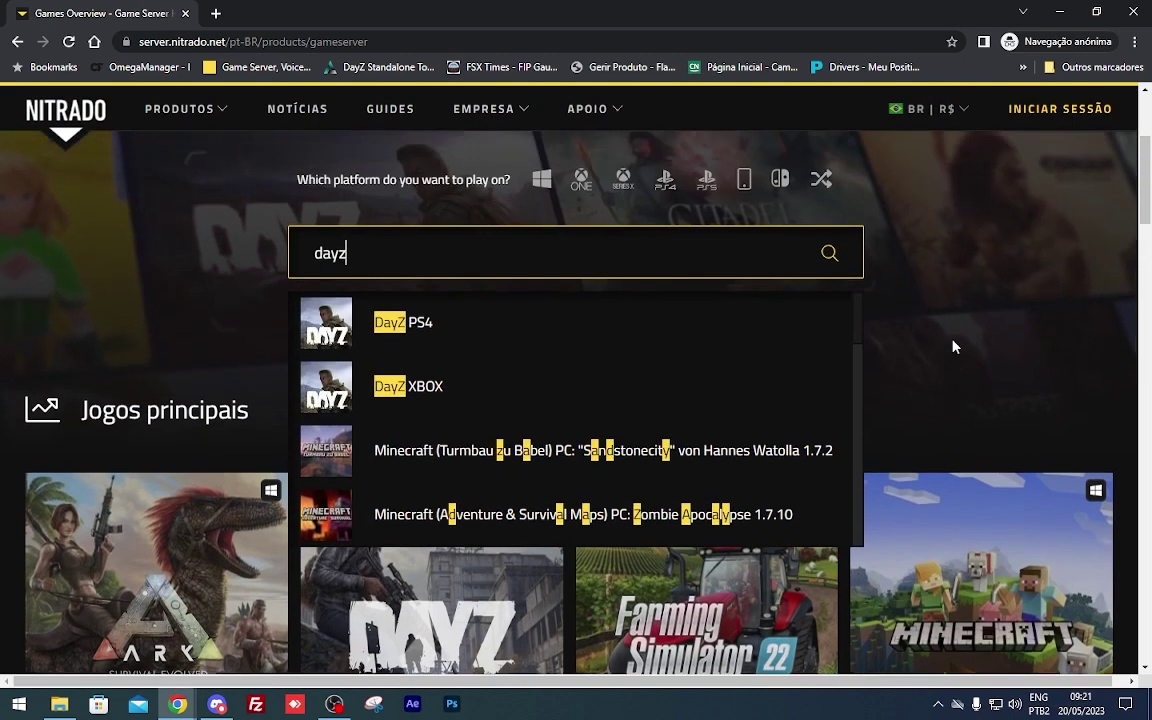
pyautogui.scroll(1, 715, 445)
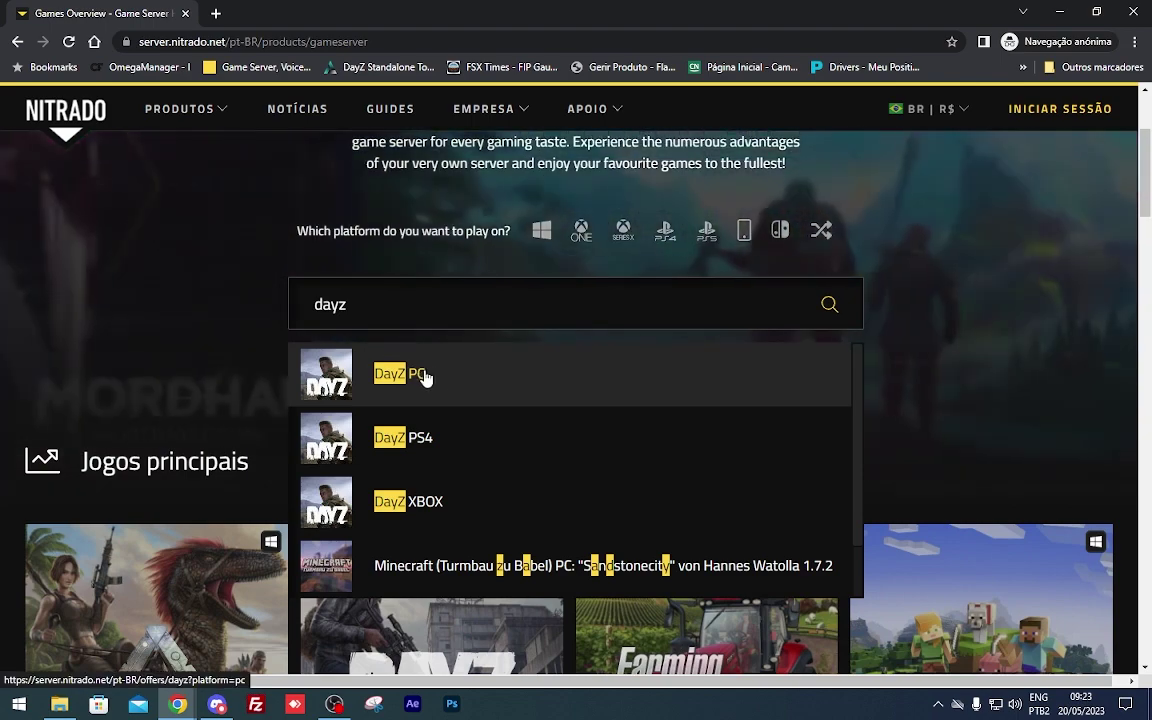
# Step: Open the DayZ PC offers and highlight the 10-slot and 20-slot plan labels
pyautogui.click(437, 379)
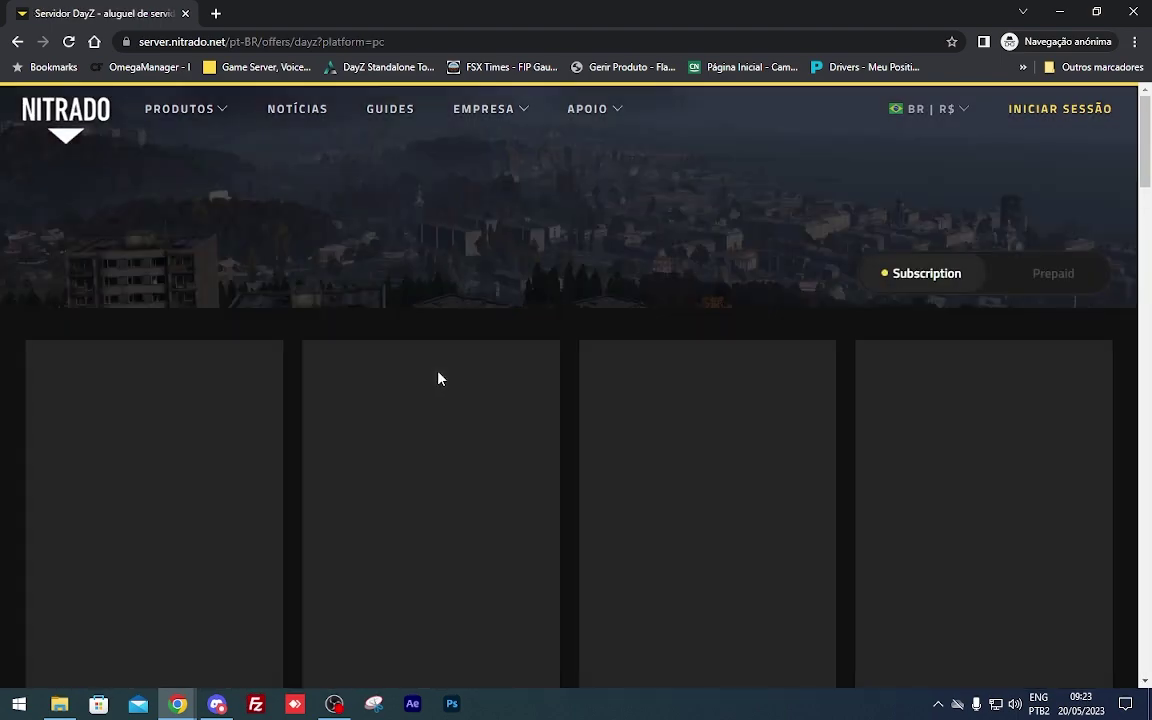
pyautogui.scroll(-2, 941, 230)
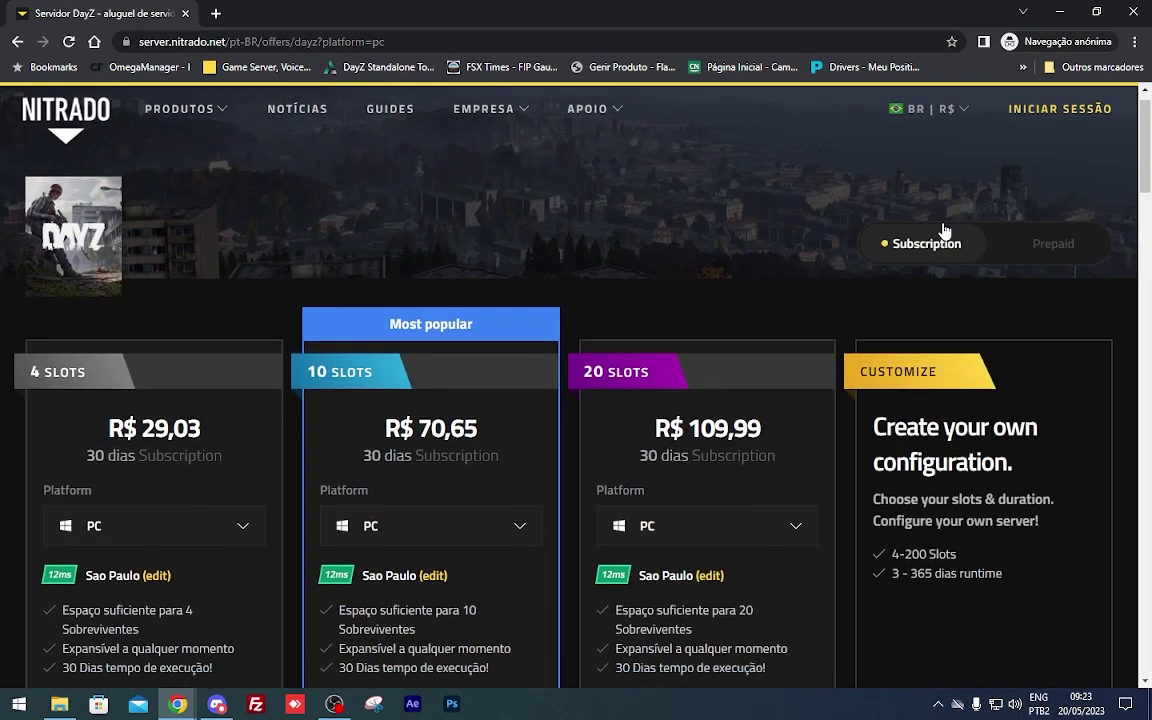
pyautogui.scroll(1, 290, 246)
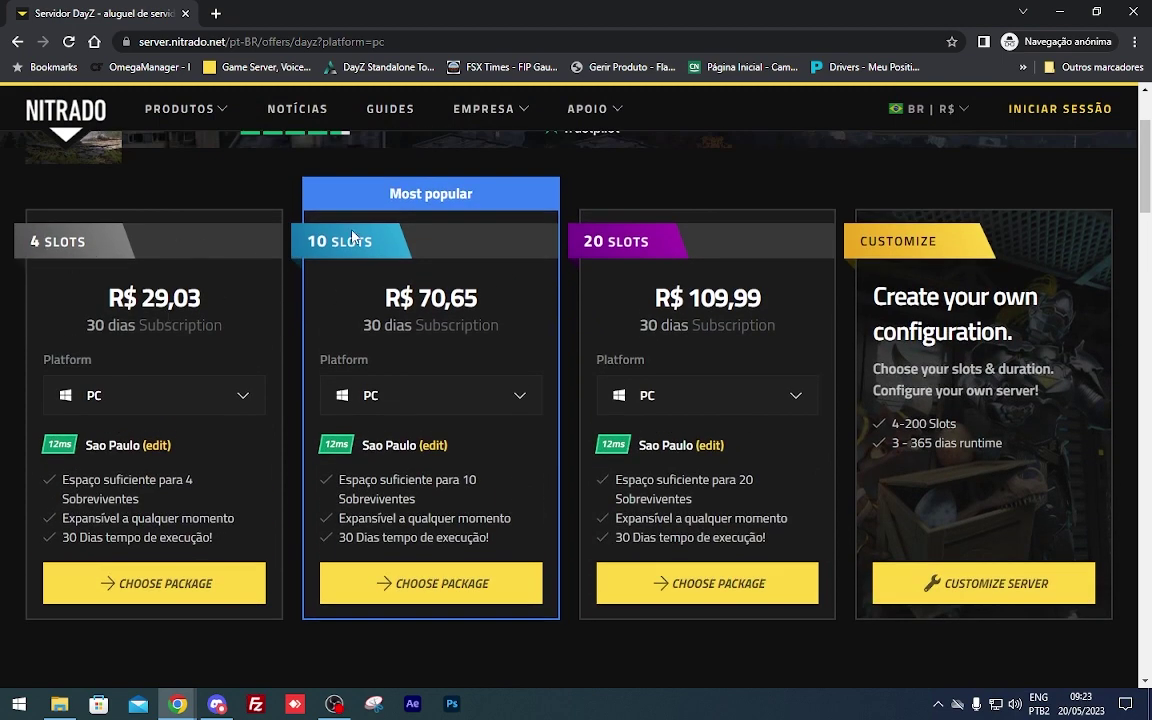
pyautogui.moveTo(307, 242)
pyautogui.mouseDown()
pyautogui.moveTo(248, 215)
pyautogui.moveTo(320, 245)
pyautogui.mouseUp()
pyautogui.moveTo(584, 242); pyautogui.dragTo(649, 242)
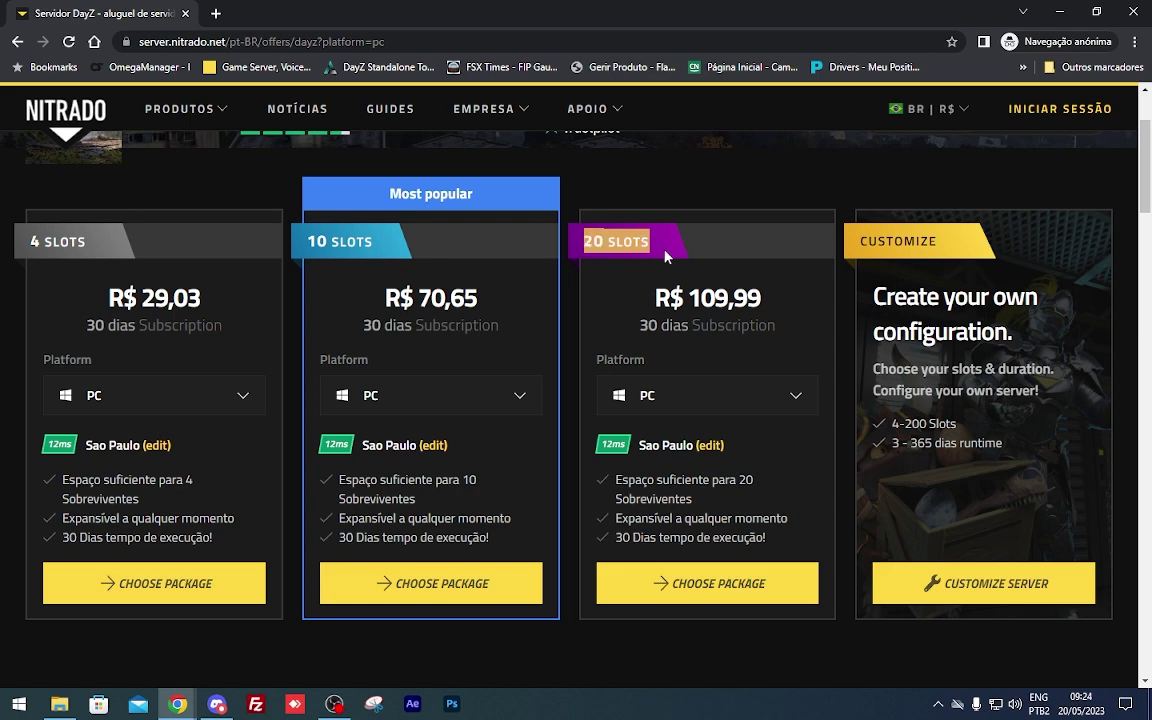
# Step: Highlight the 20-slot plan's R$ 109,99 price and its 20 SLOTS label
pyautogui.scroll(1, 683, 272)
pyautogui.scroll(-1, 683, 279)
pyautogui.moveTo(771, 300); pyautogui.dragTo(656, 299)
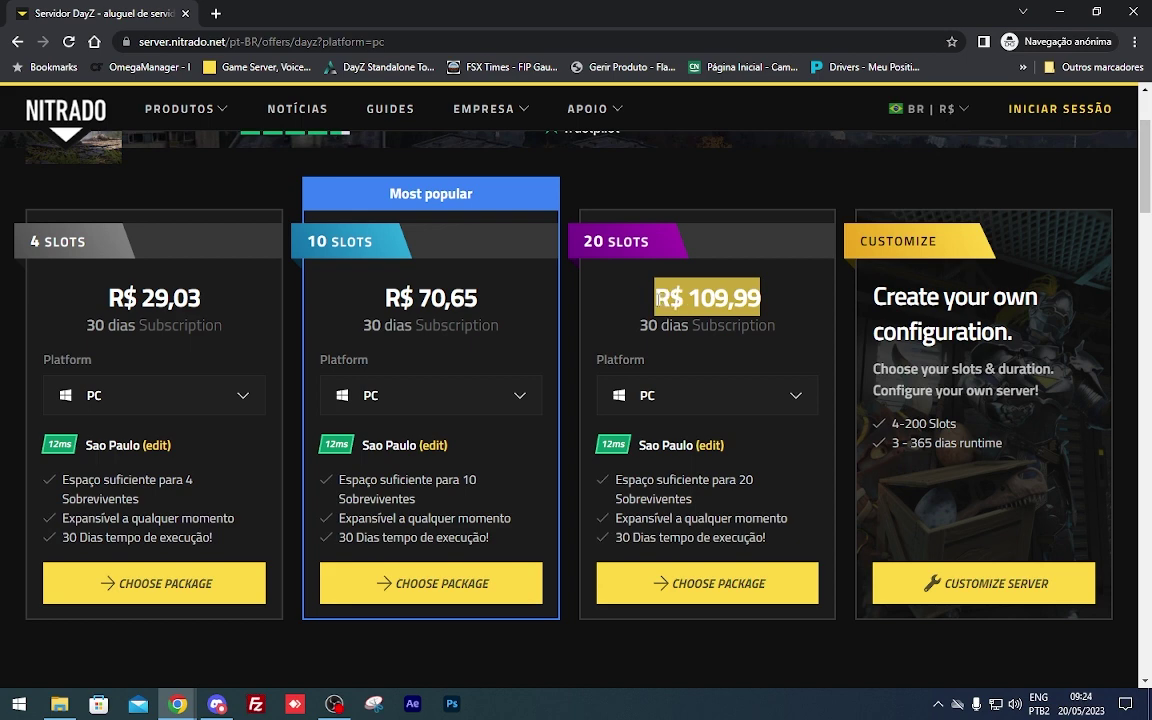
pyautogui.click(585, 246)
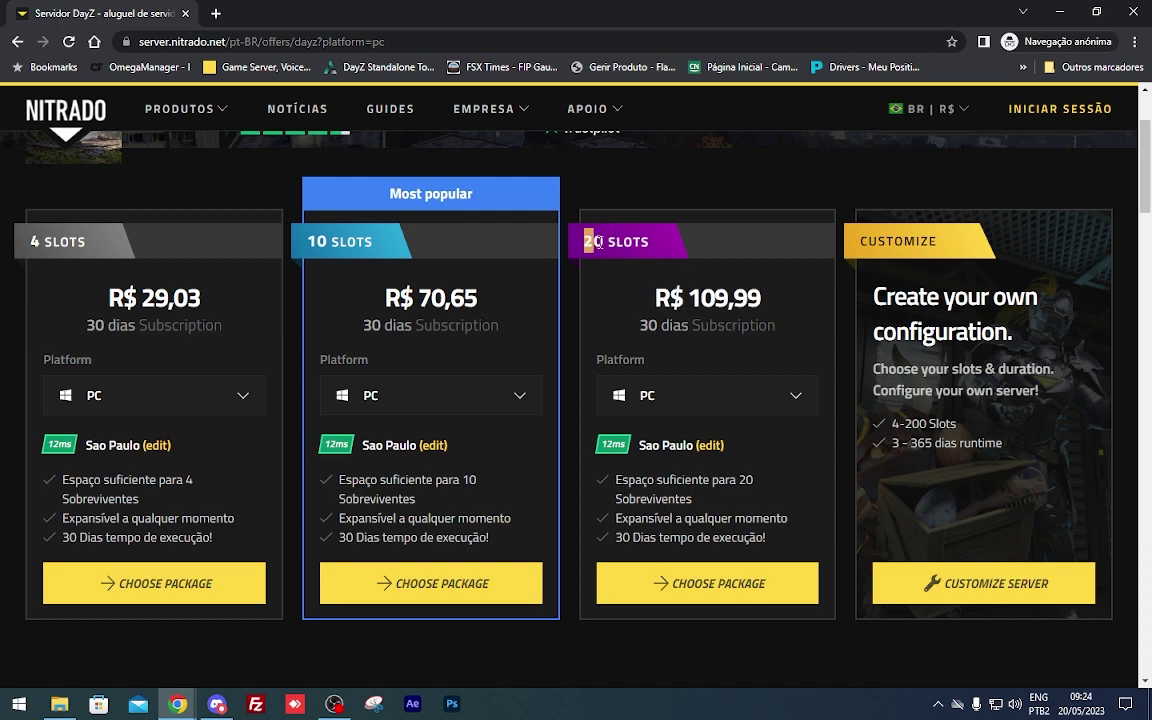
pyautogui.moveTo(652, 247); pyautogui.dragTo(651, 242)
pyautogui.click(651, 242)
# Step: Choose the 20 SLOTS DayZ package to reach the checkout page
pyautogui.click(681, 583)
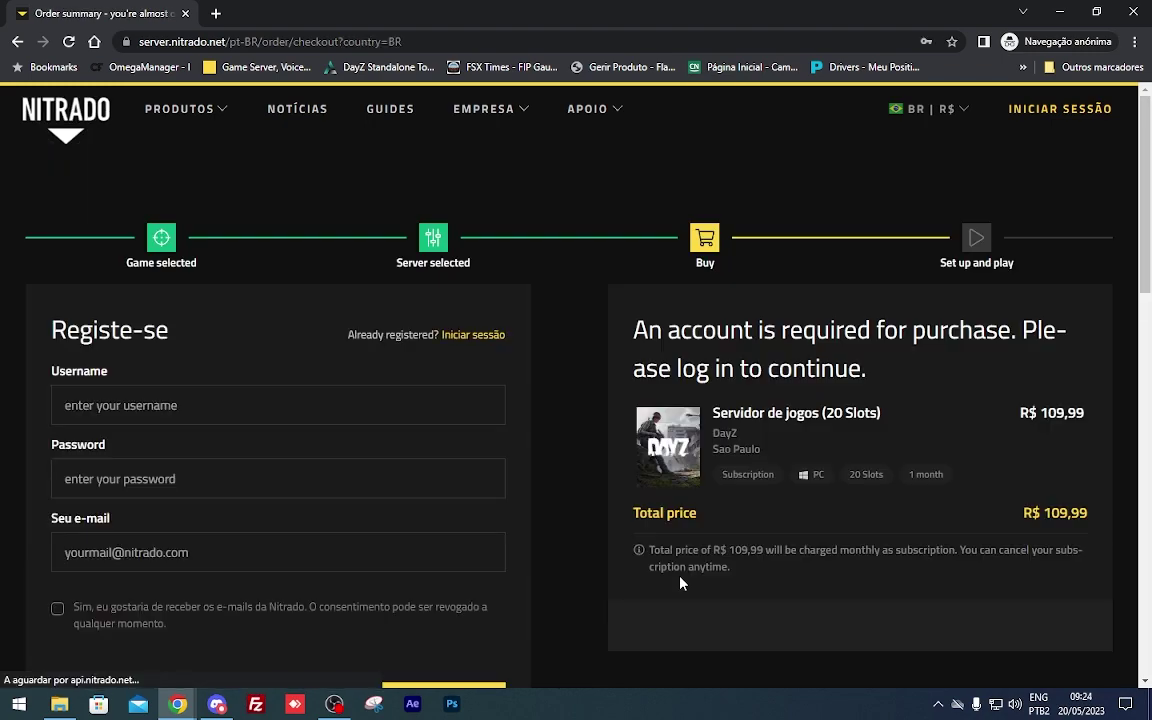
pyautogui.scroll(-2, 675, 560)
pyautogui.scroll(2, 167, 318)
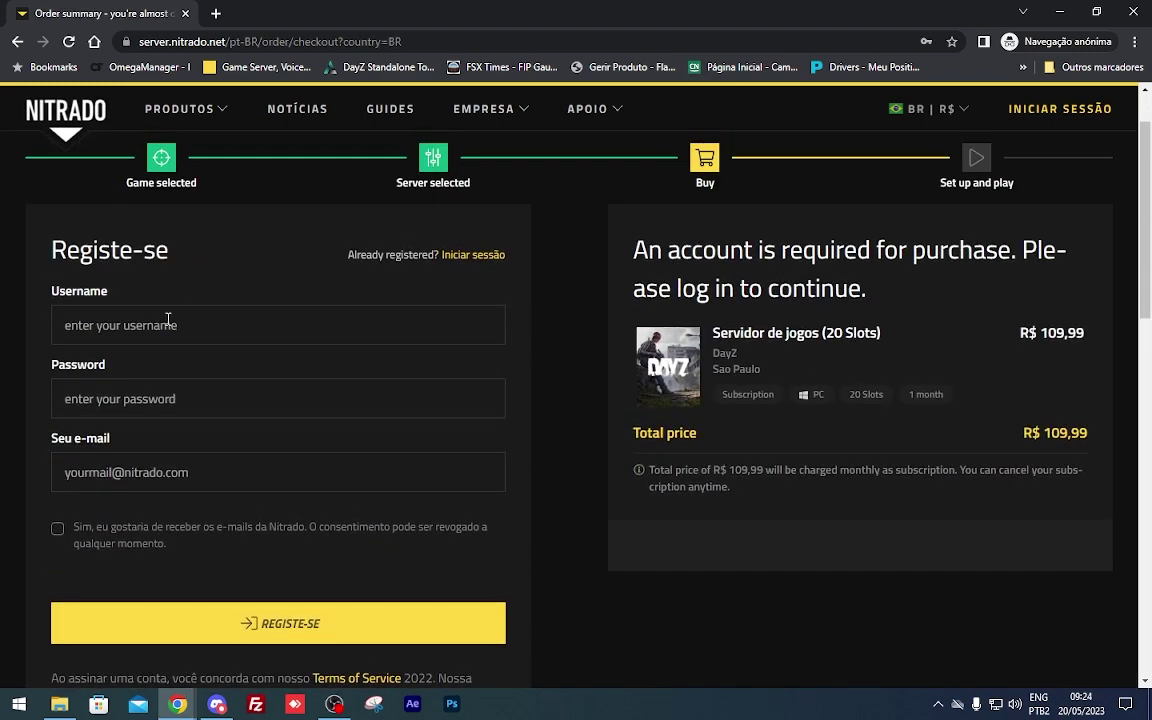
# Step: Click into the registration password and e-mail fields, leaving both empty
pyautogui.click(131, 396)
pyautogui.click(200, 472)
pyautogui.scroll(-3, 438, 441)
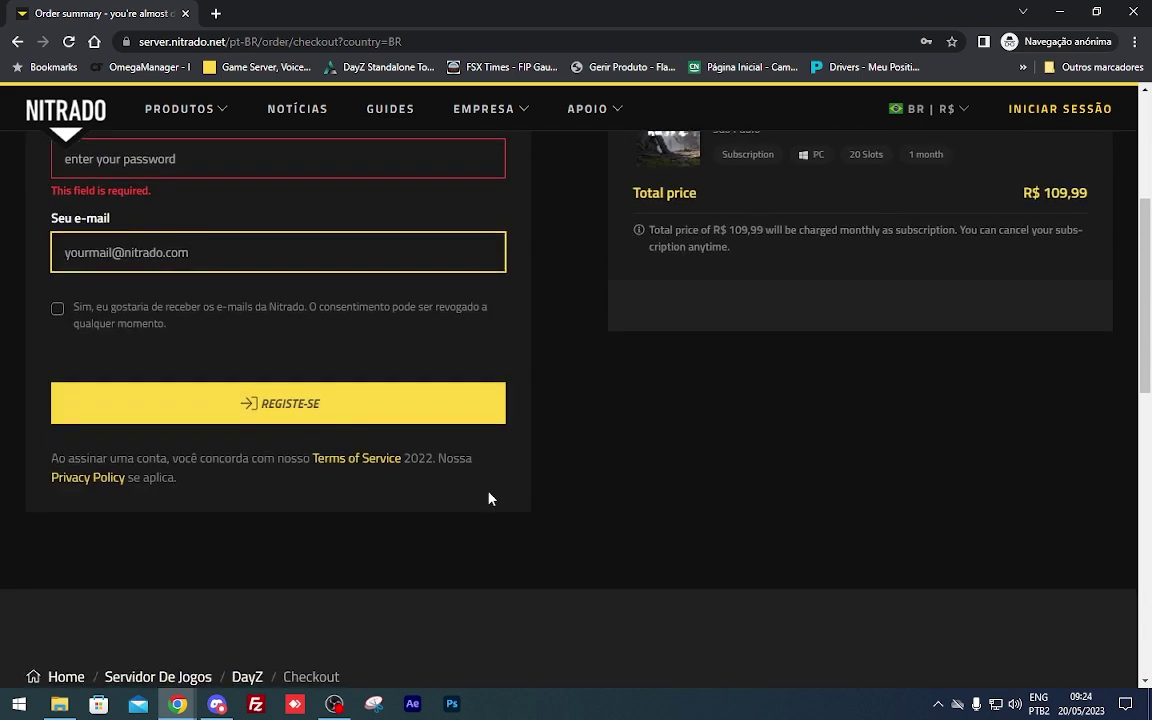
pyautogui.click(412, 335)
pyautogui.scroll(2, 490, 318)
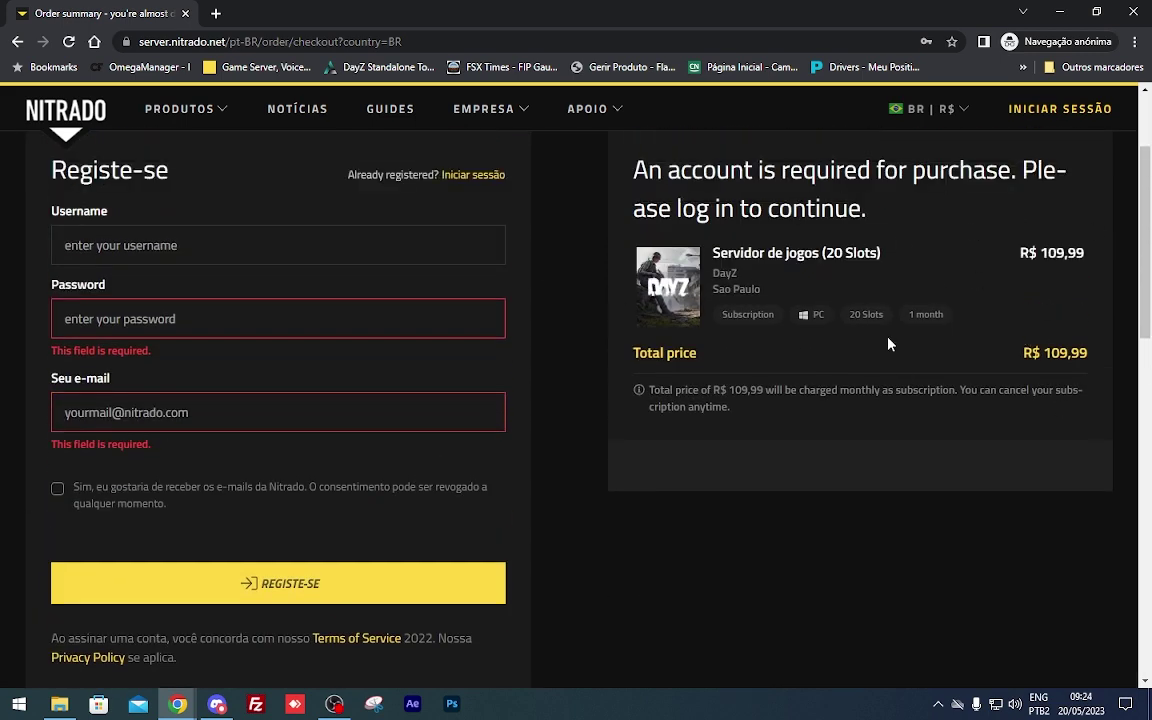
pyautogui.scroll(1, 890, 339)
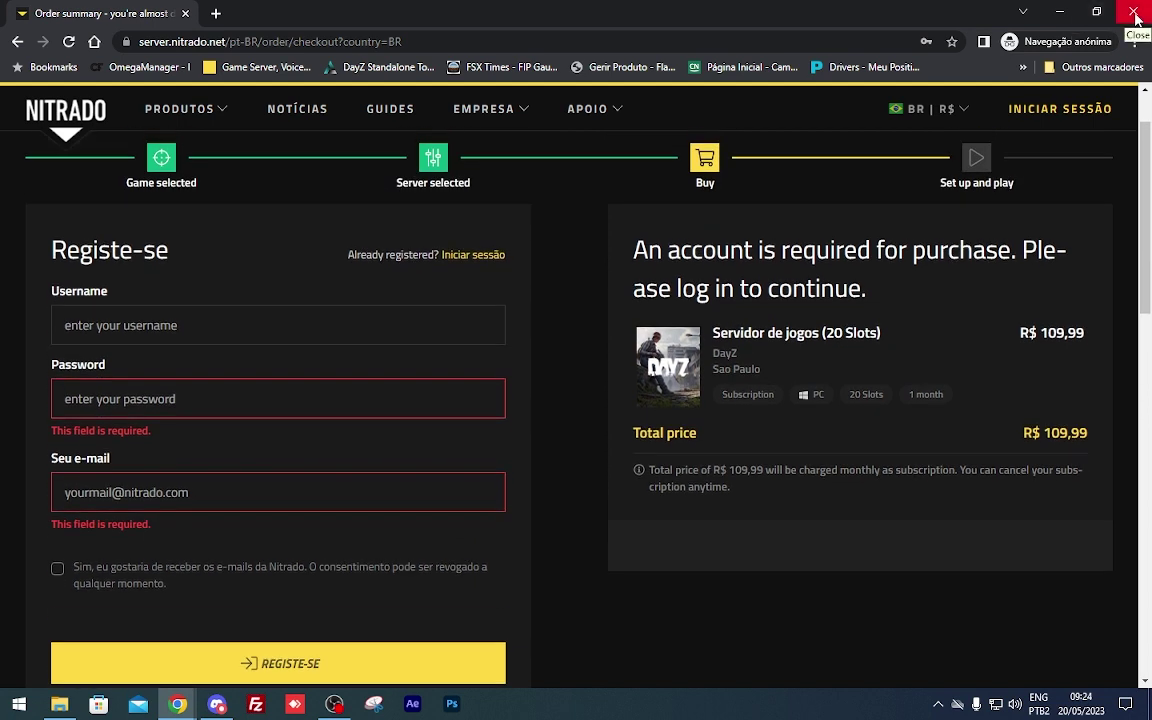
pyautogui.click(1135, 14)
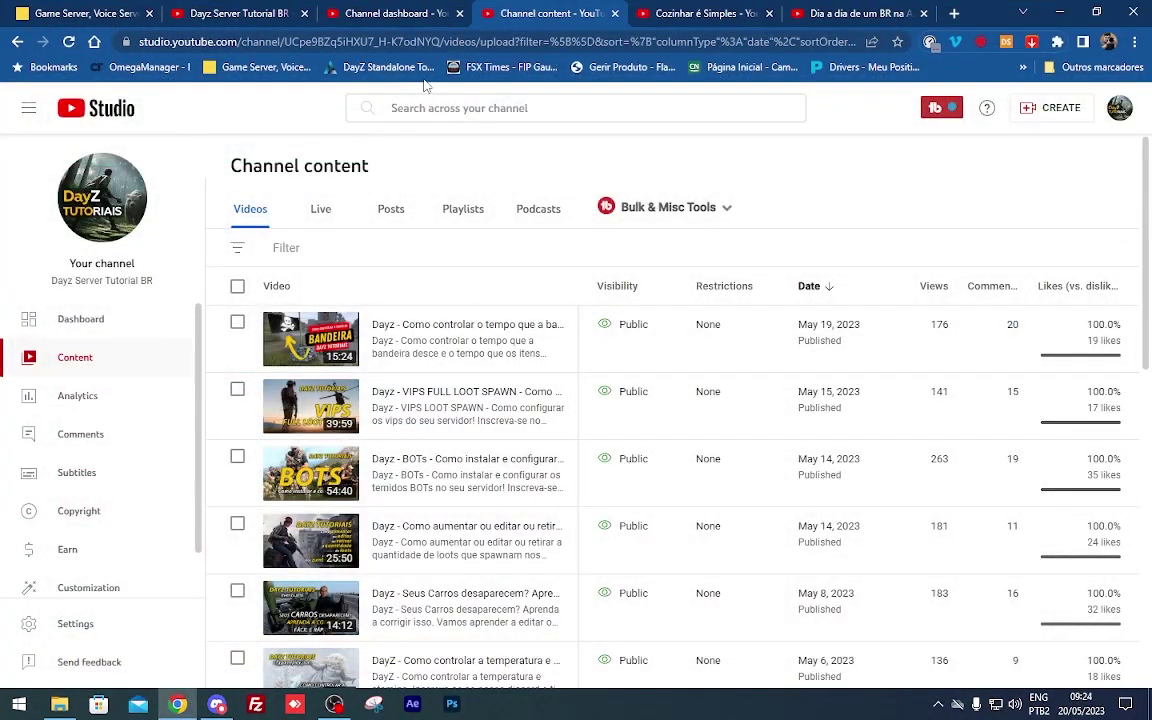
pyautogui.click(79, 12)
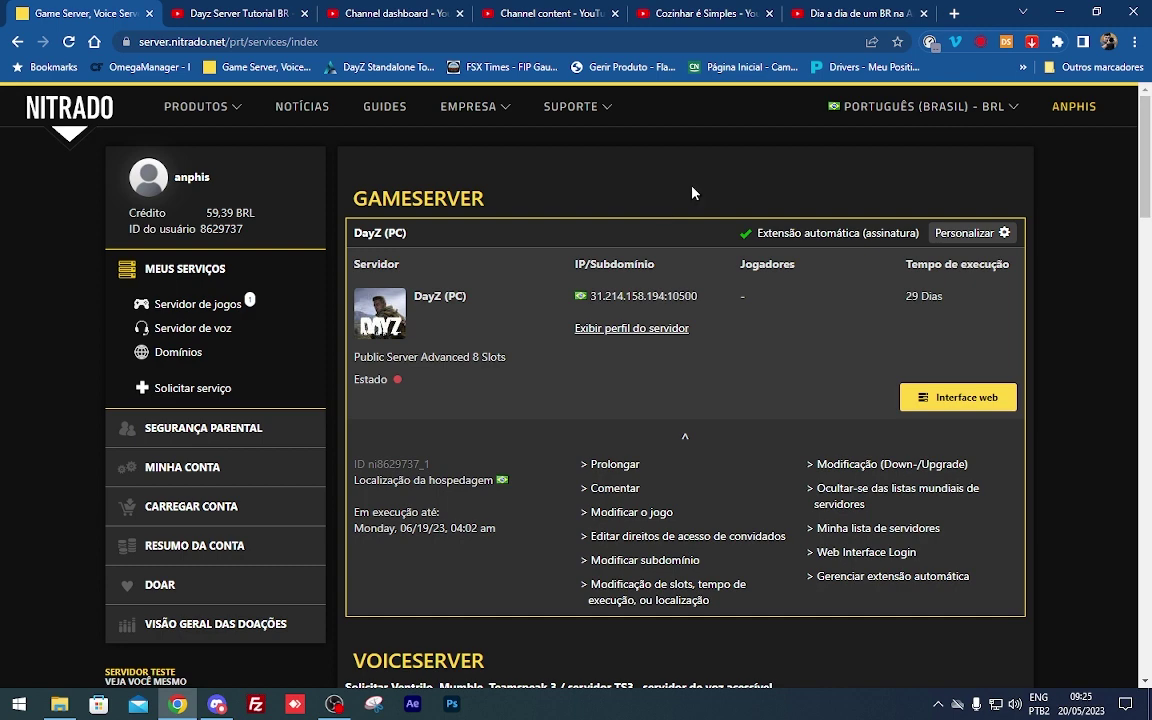
pyautogui.click(1090, 110)
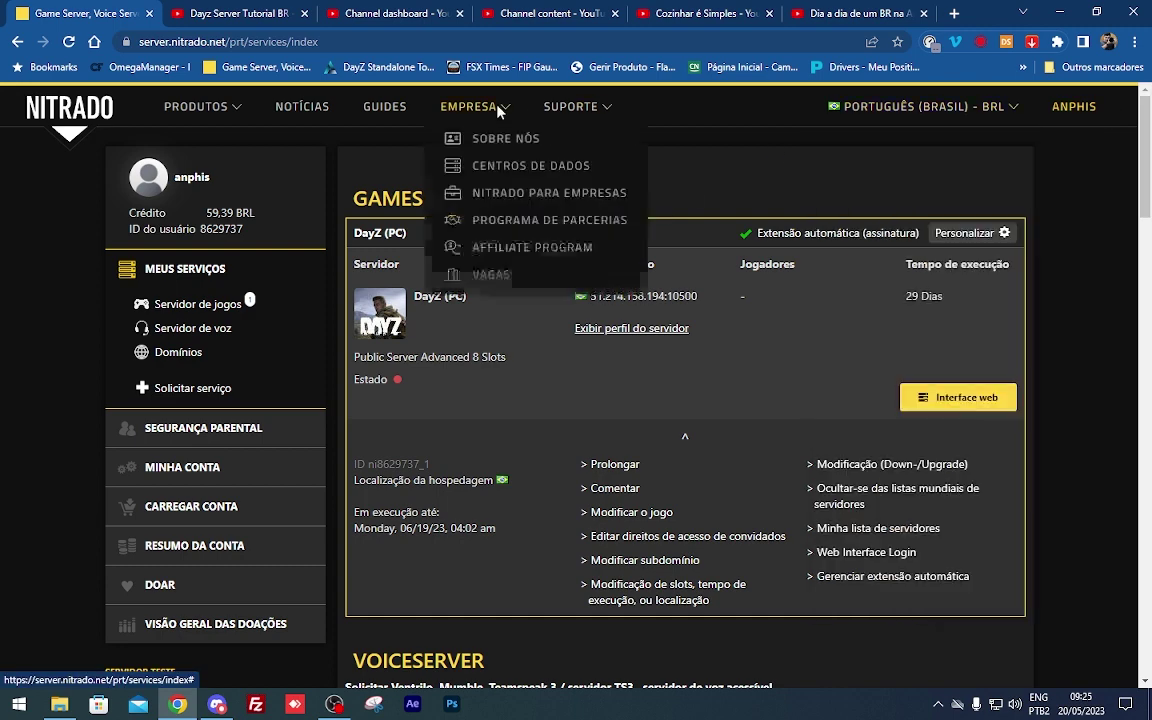
pyautogui.click(17, 43)
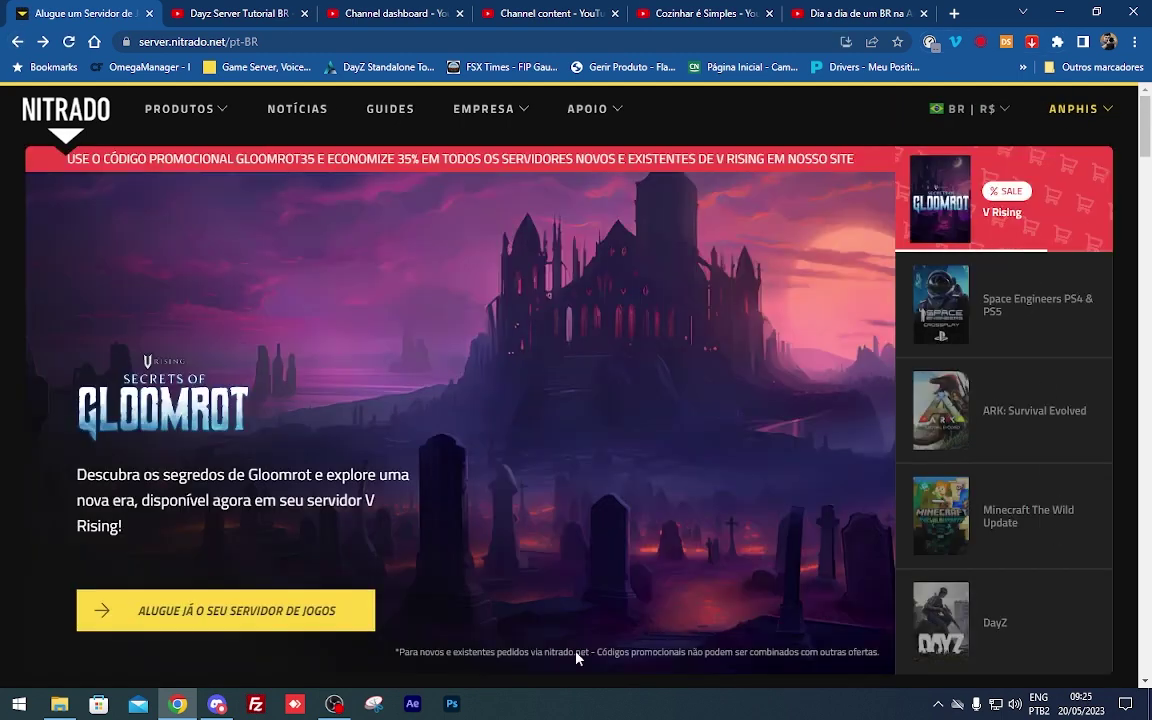
pyautogui.click(1099, 117)
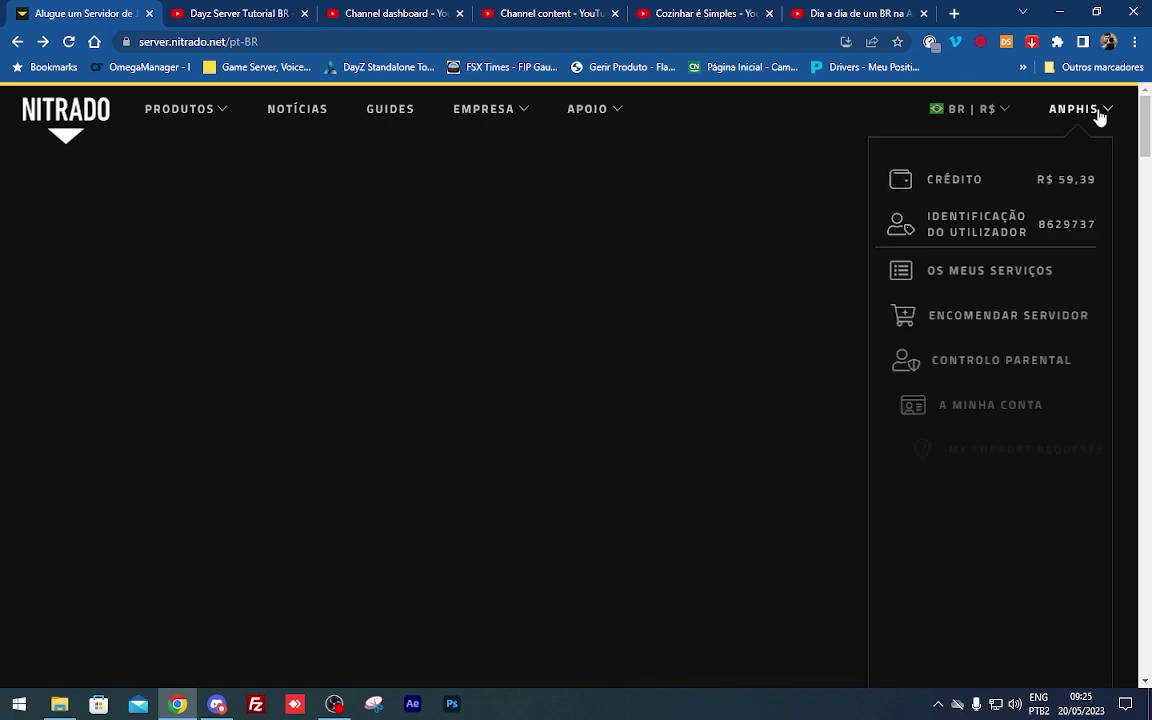
pyautogui.click(1019, 275)
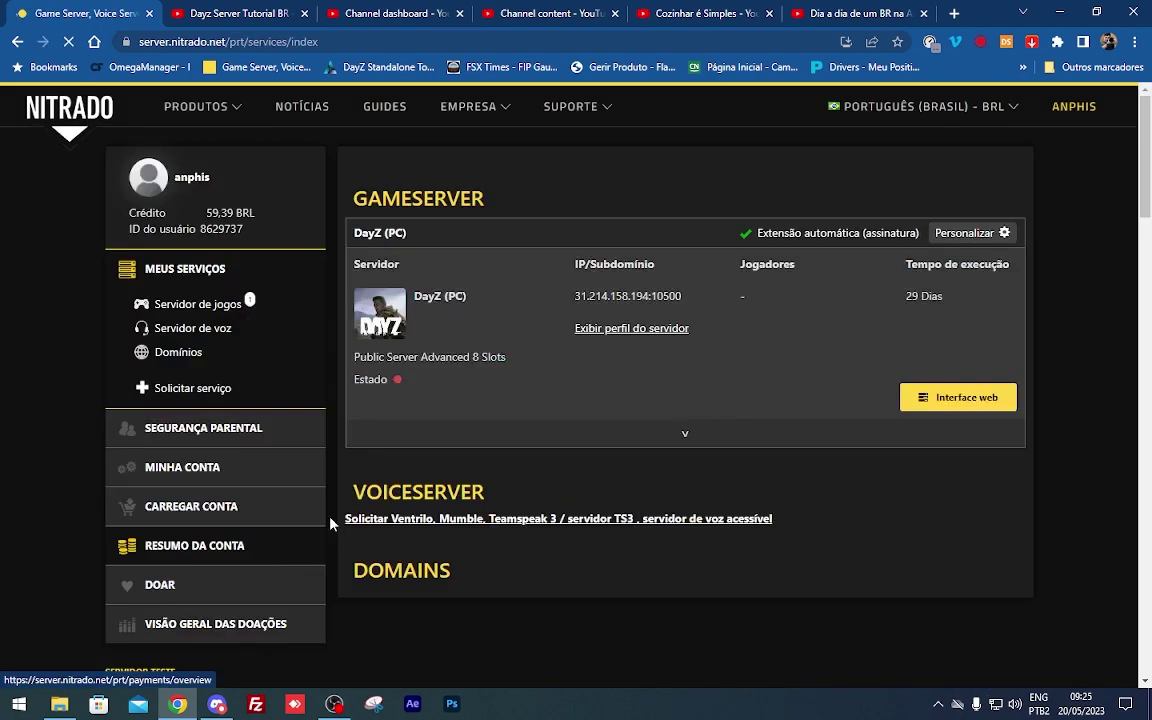
pyautogui.moveTo(880, 106)
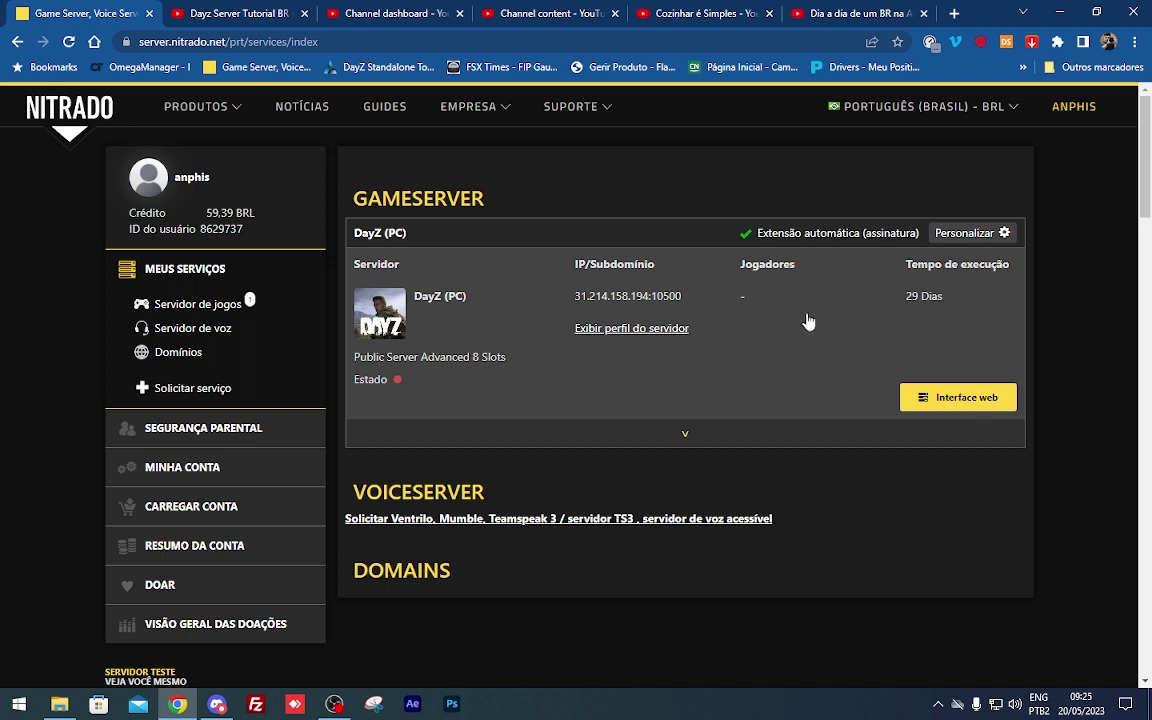
# Step: Open the DayZ server's 'Interface web' dashboard and scroll to its Ports and FTP Credentials
pyautogui.click(960, 397)
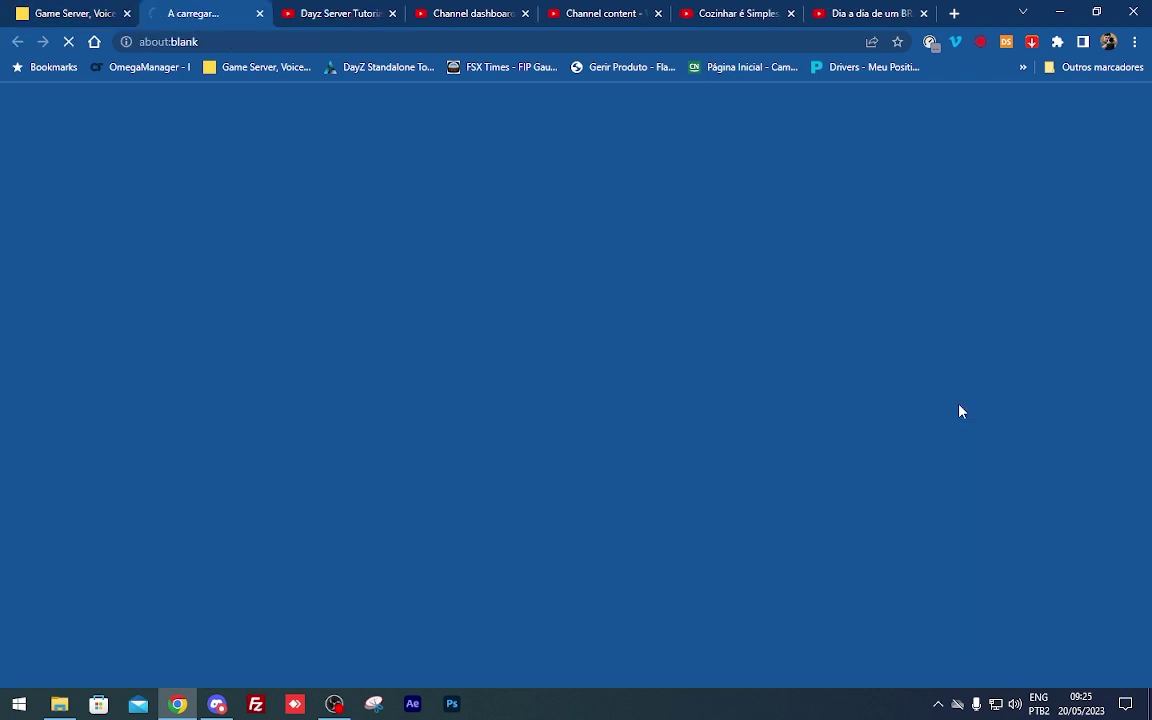
pyautogui.click(5, 8)
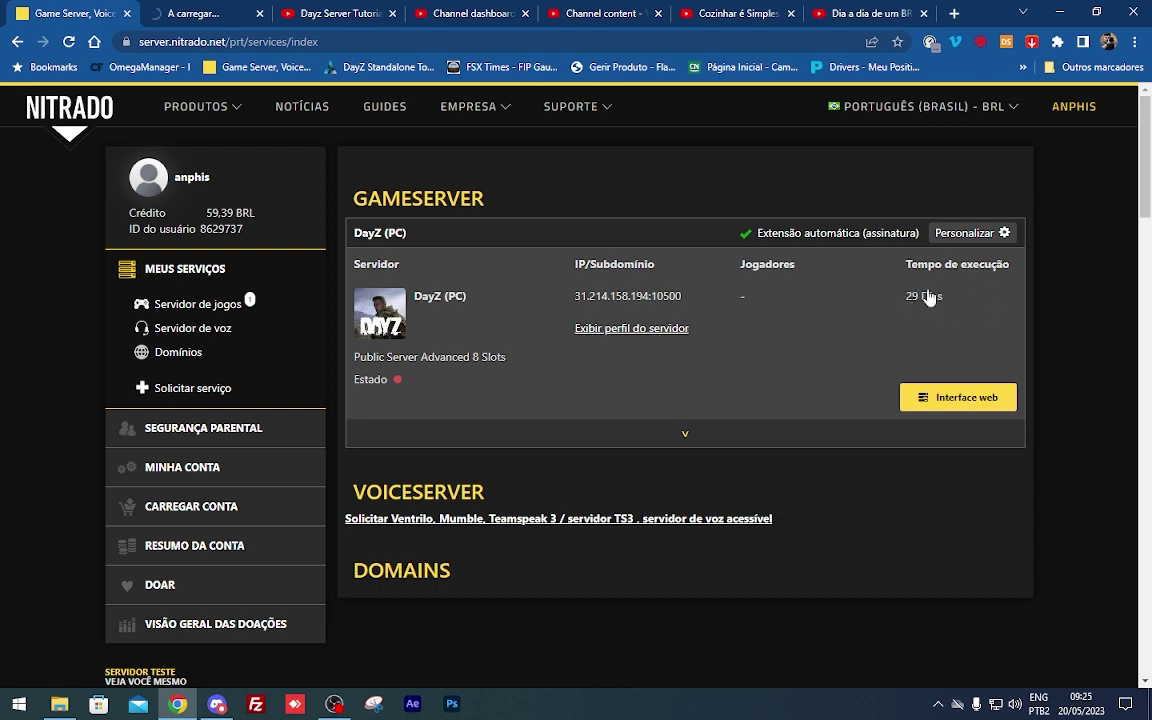
pyautogui.click(208, 14)
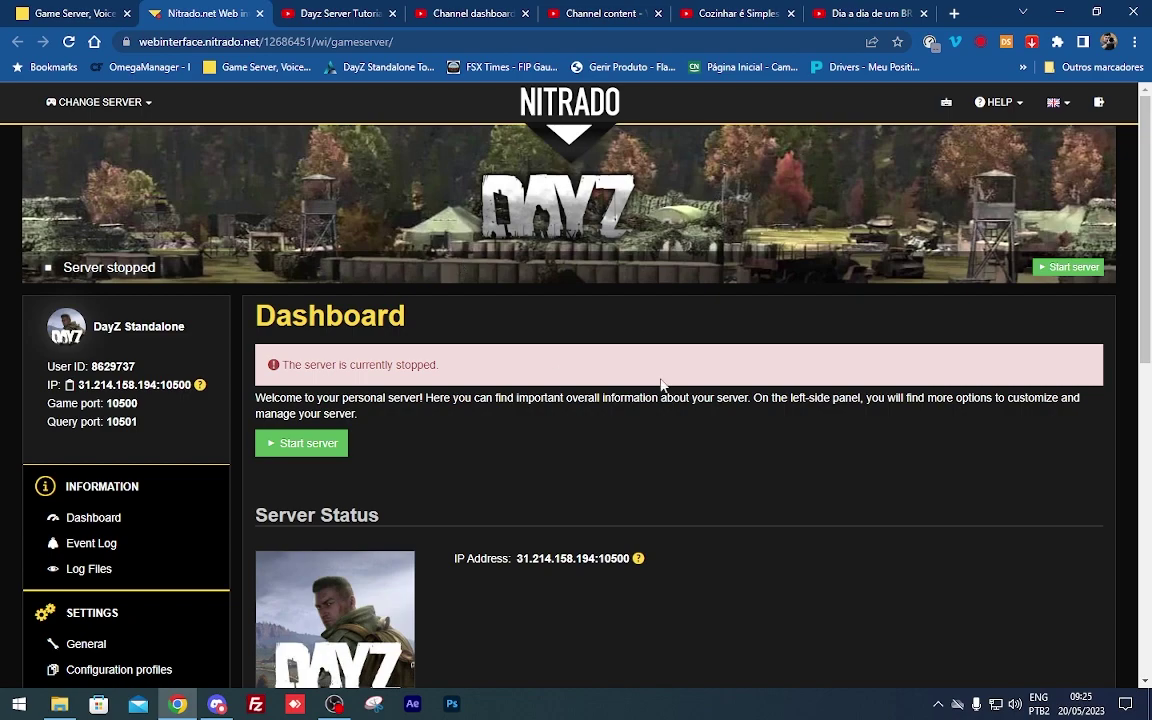
pyautogui.scroll(-2, 689, 384)
pyautogui.scroll(-6, 689, 384)
pyautogui.scroll(8, 689, 398)
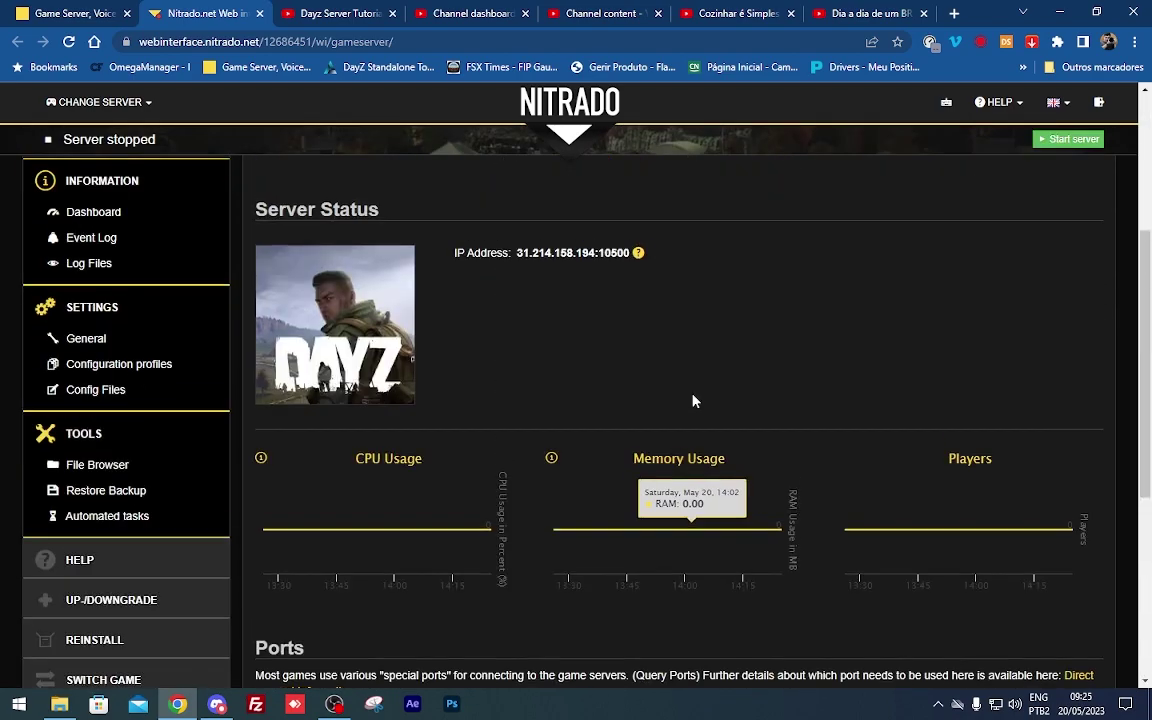
pyautogui.scroll(-8, 642, 374)
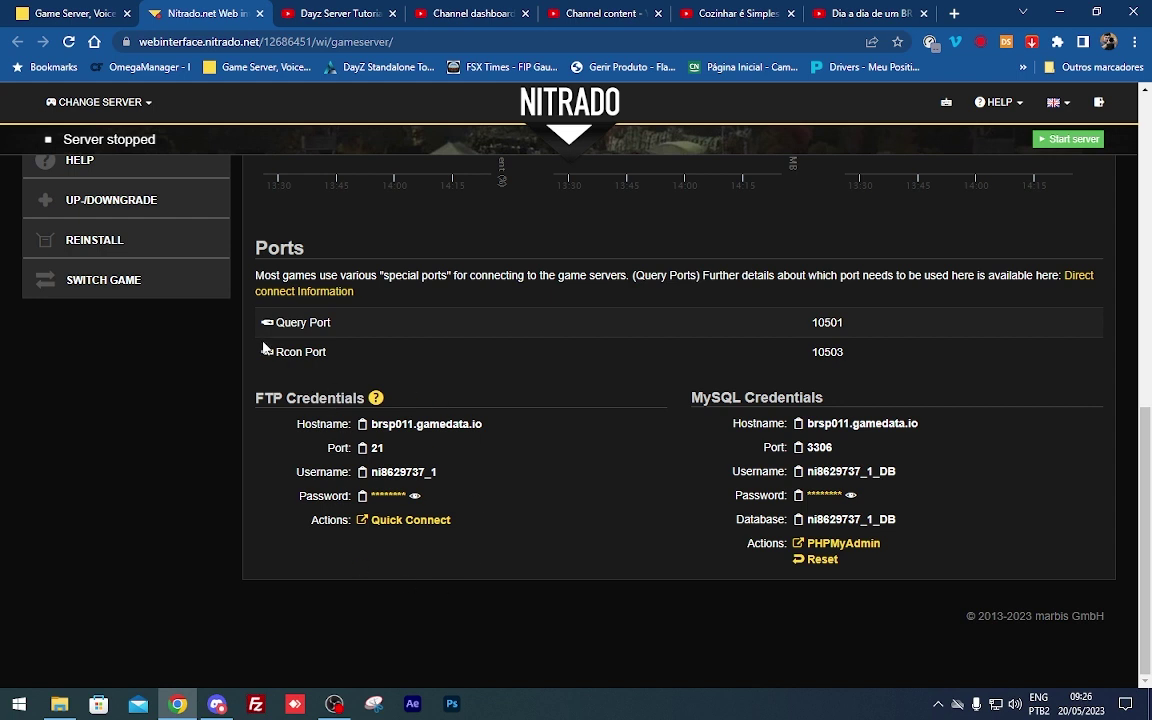
pyautogui.click(256, 705)
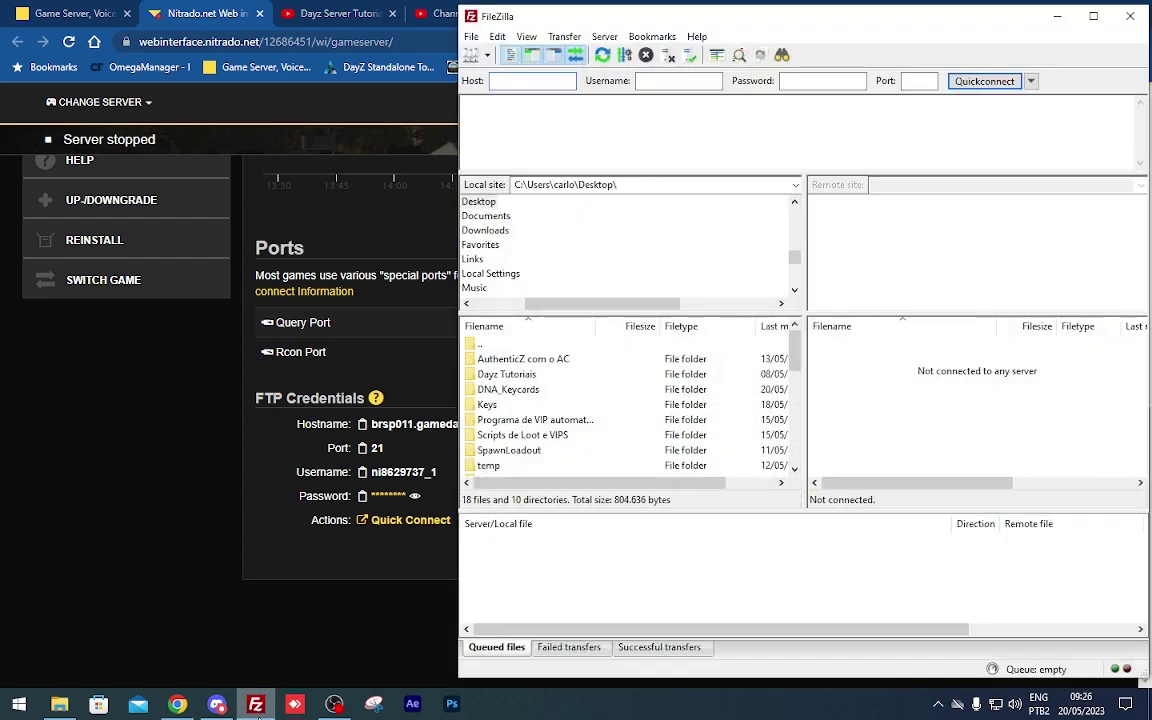
pyautogui.click(295, 130)
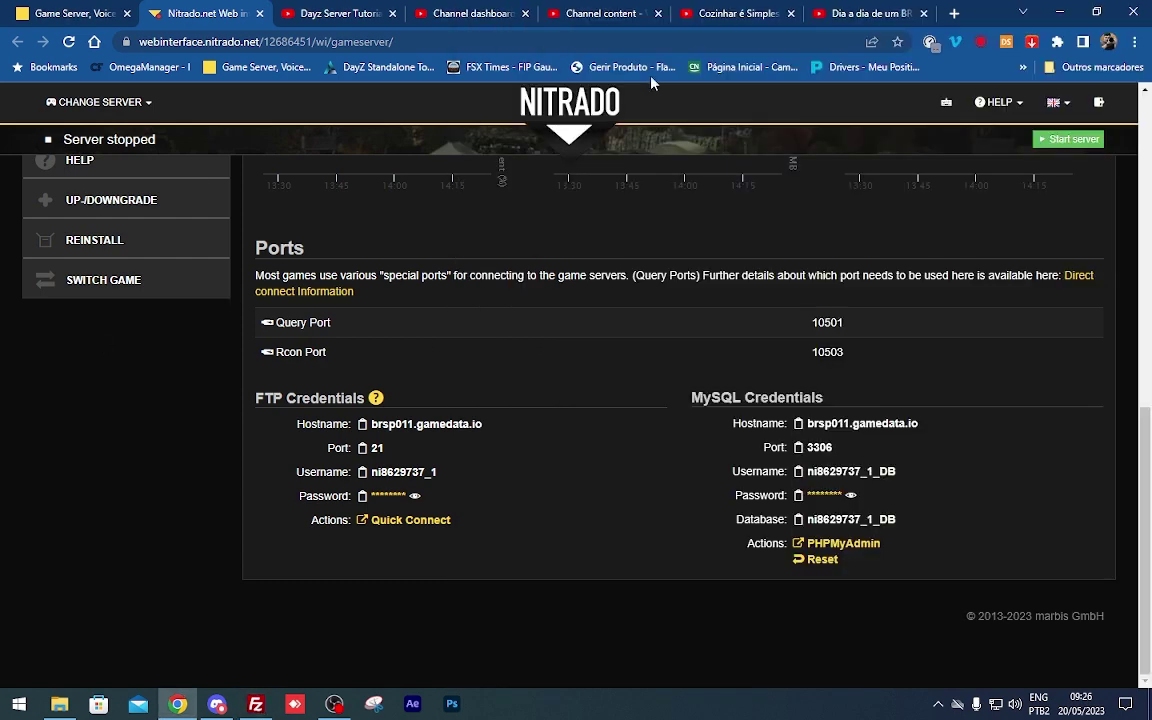
pyautogui.click(951, 14)
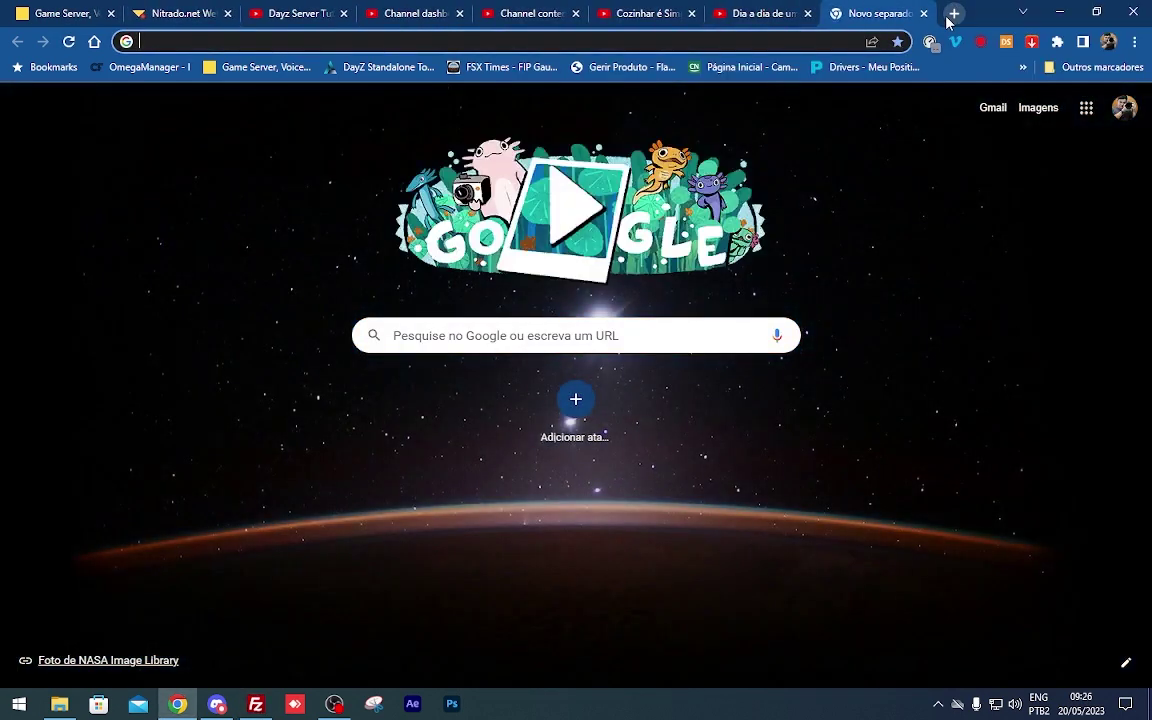
pyautogui.write('fil')
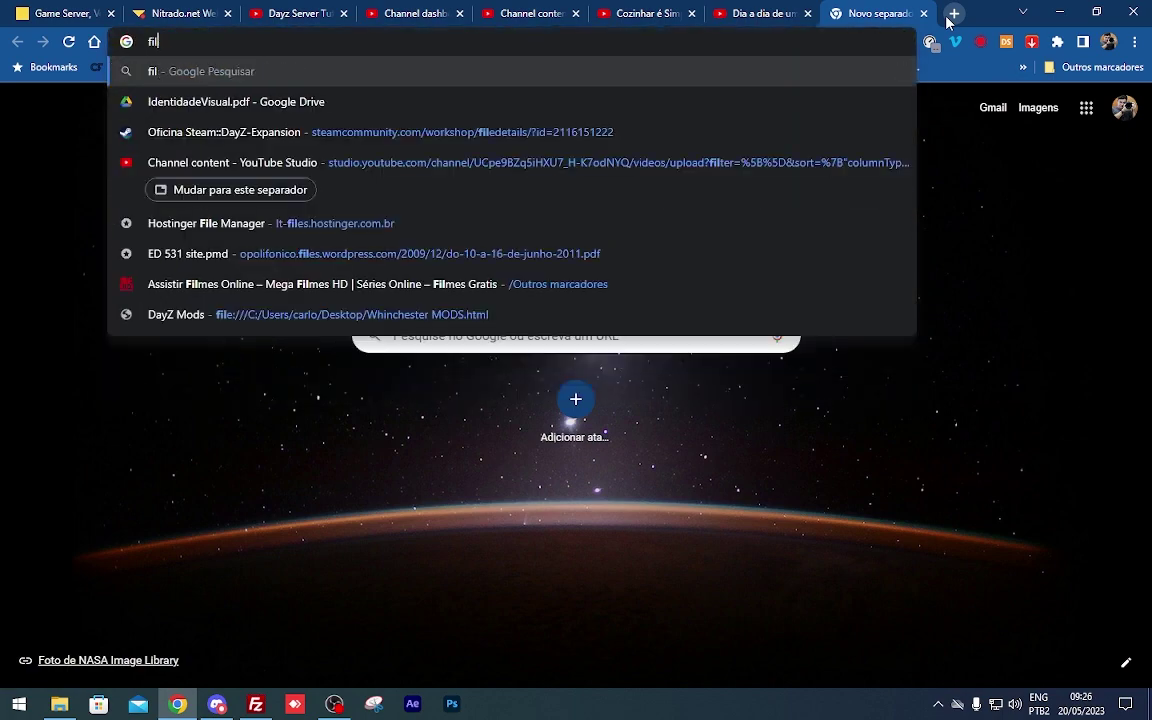
pyautogui.press('BackSpace')
pyautogui.press('Down')
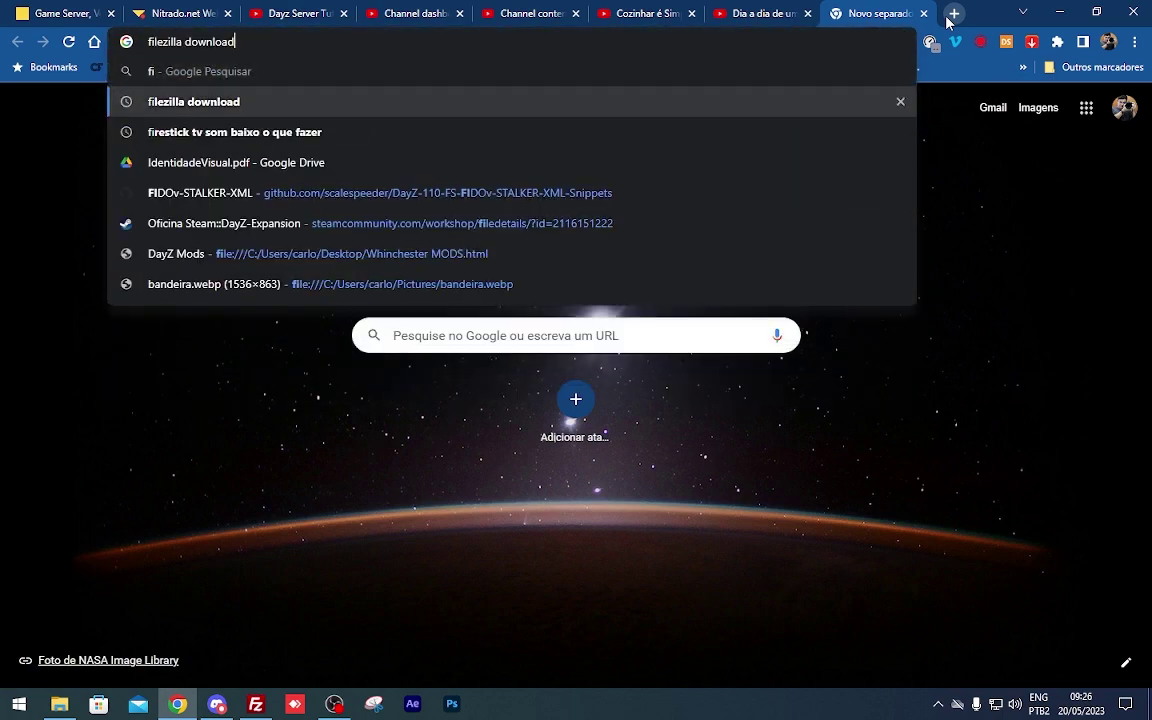
pyautogui.press('Return')
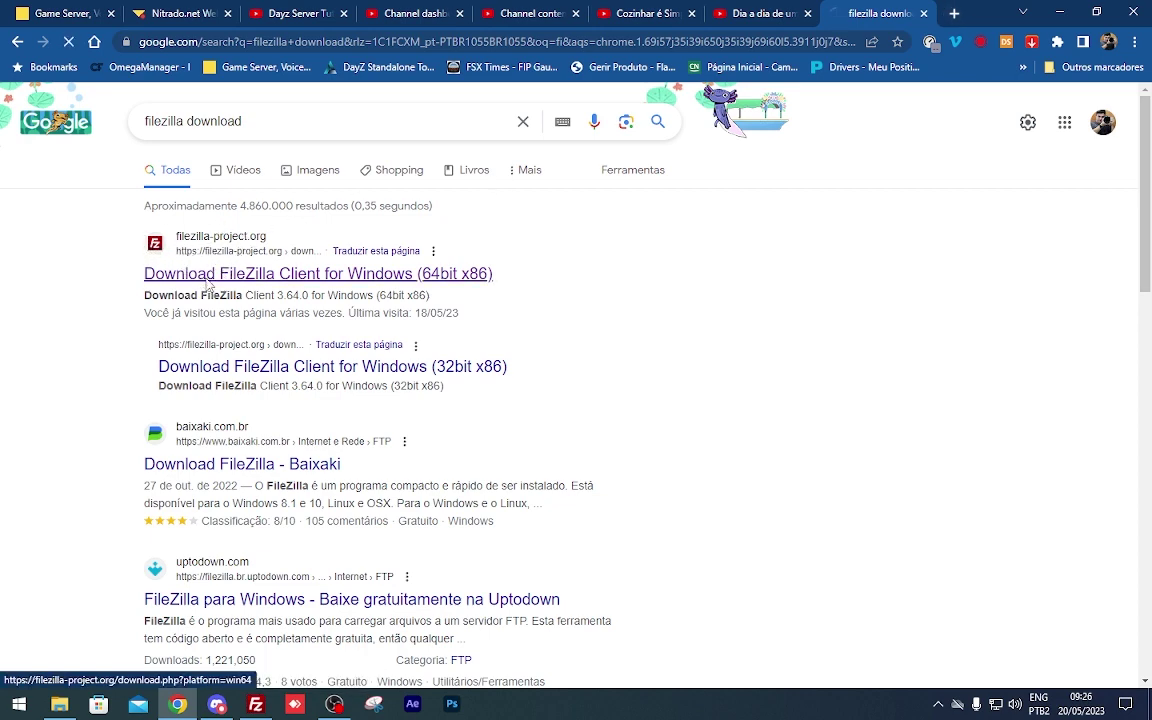
pyautogui.click(187, 253)
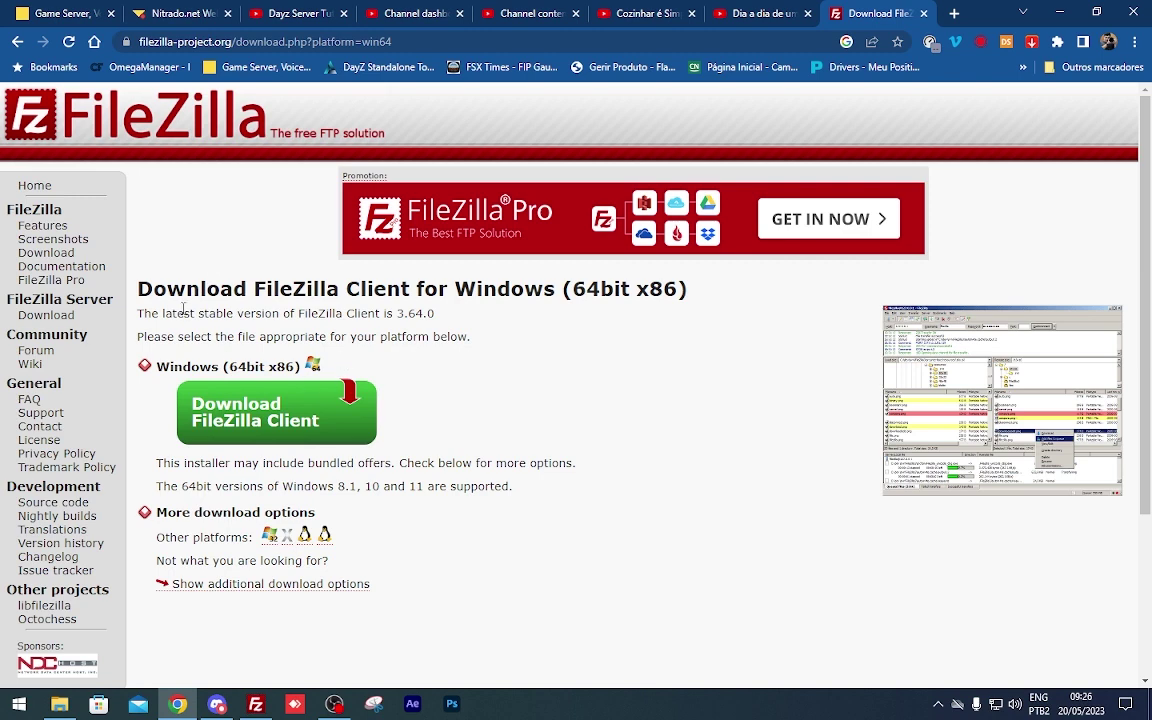
pyautogui.click(285, 414)
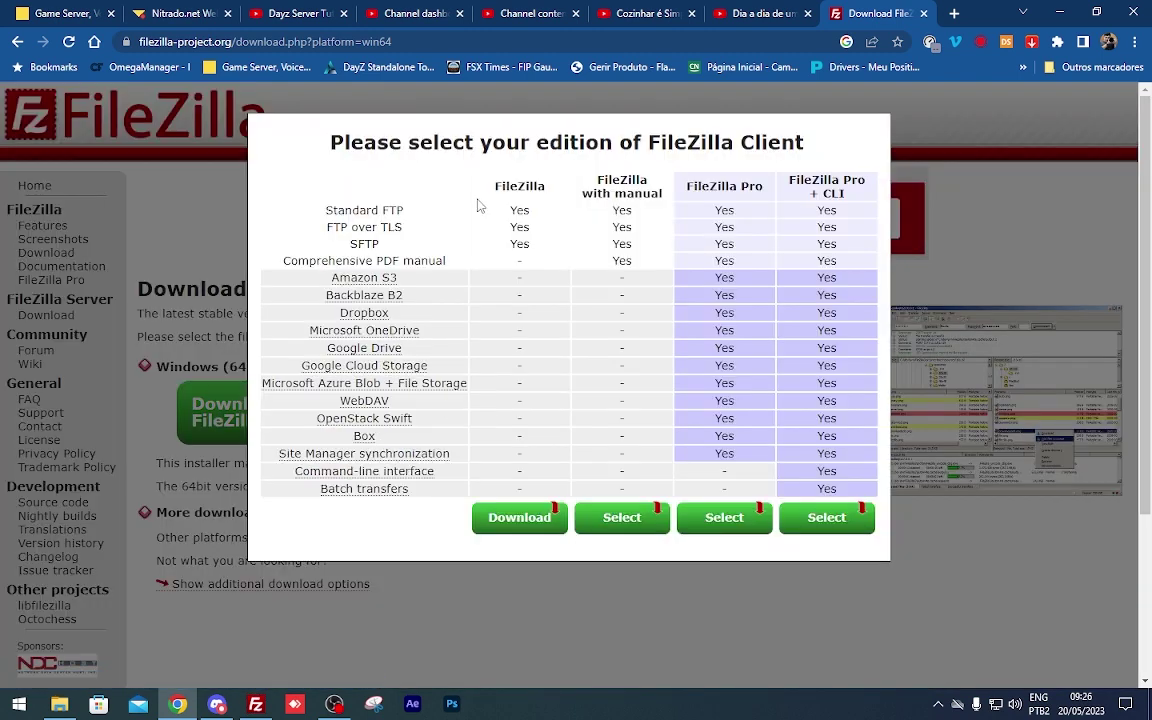
pyautogui.moveTo(508, 180); pyautogui.dragTo(514, 456)
pyautogui.click(514, 456)
pyautogui.moveTo(525, 334); pyautogui.dragTo(518, 418)
pyautogui.click(518, 415)
pyautogui.click(962, 131)
pyautogui.middleClick(840, 20)
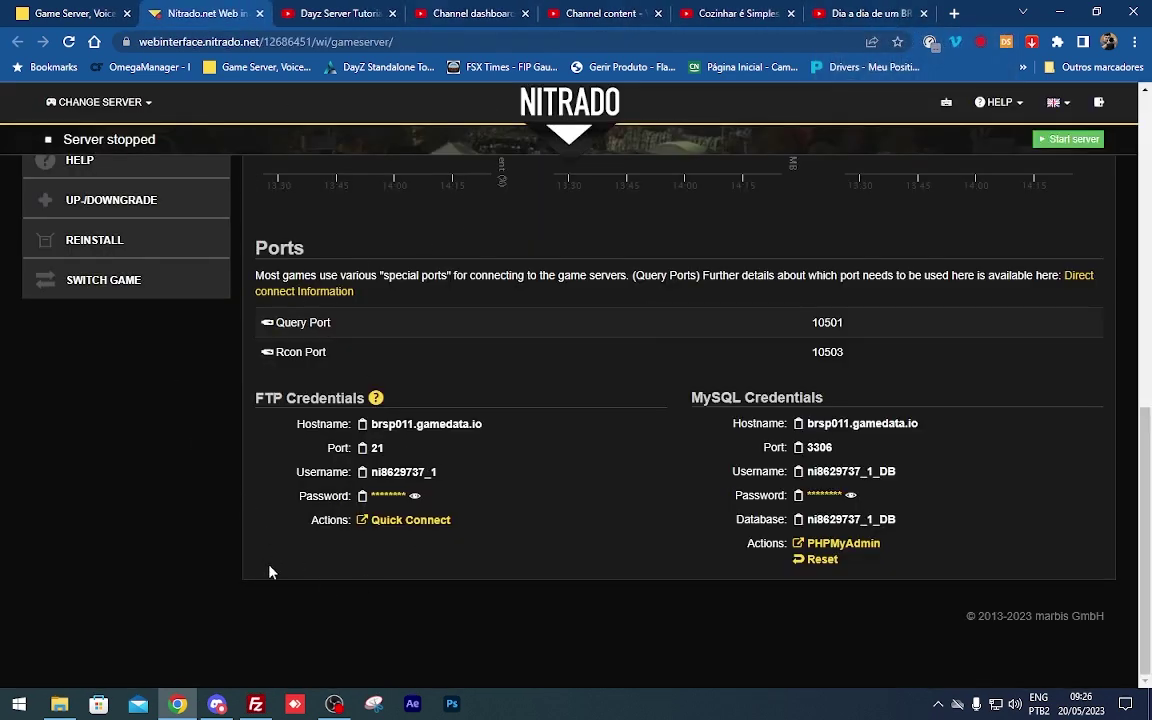
# Step: Bring FileZilla forward, shifting it aside to reveal the FTP credentials and password field
pyautogui.click(256, 704)
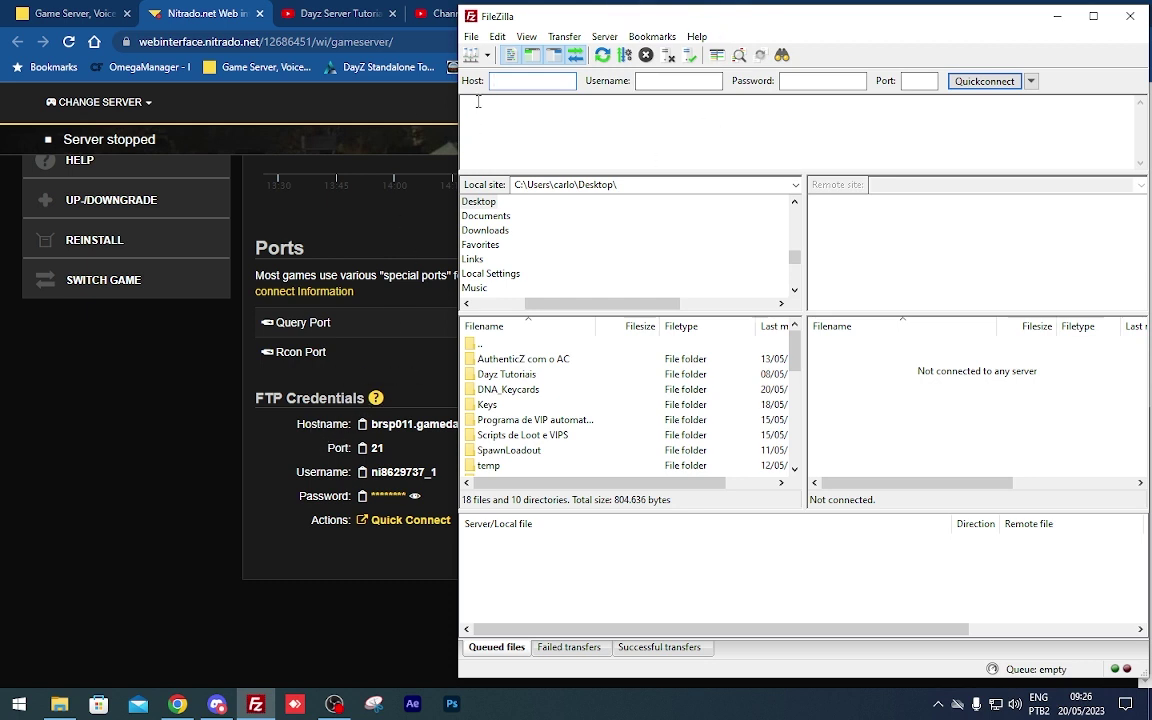
pyautogui.moveTo(540, 27); pyautogui.dragTo(687, 38)
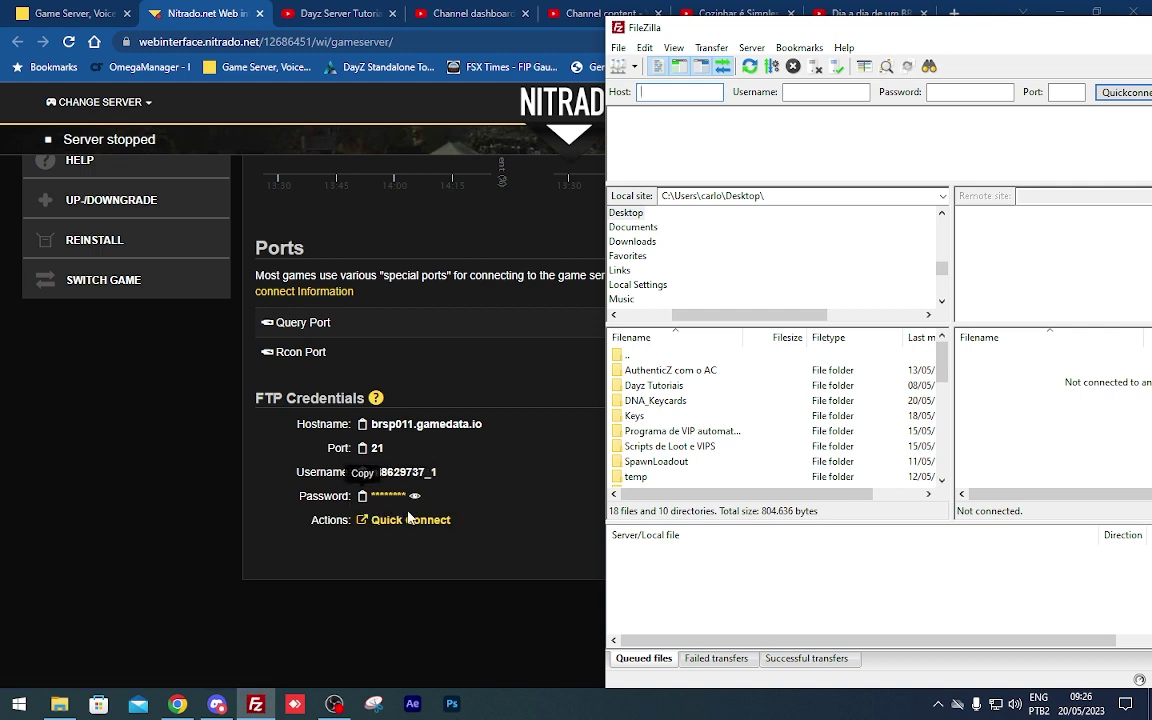
pyautogui.click(957, 93)
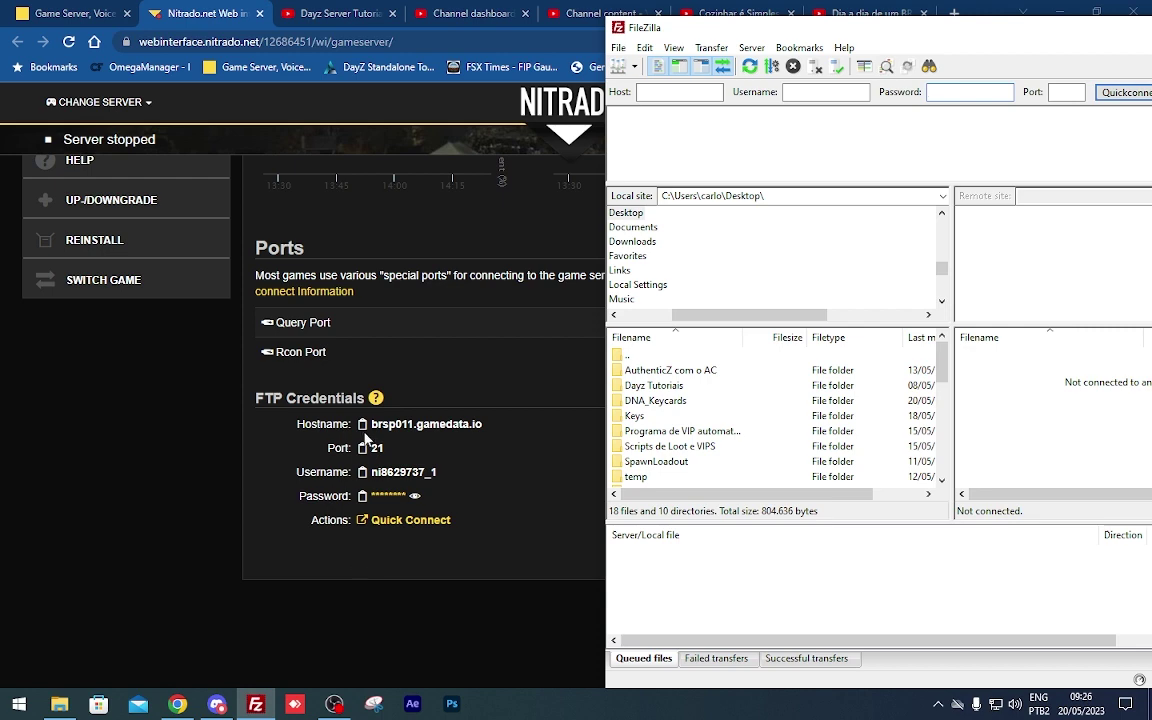
pyautogui.moveTo(936, 32); pyautogui.dragTo(767, 21)
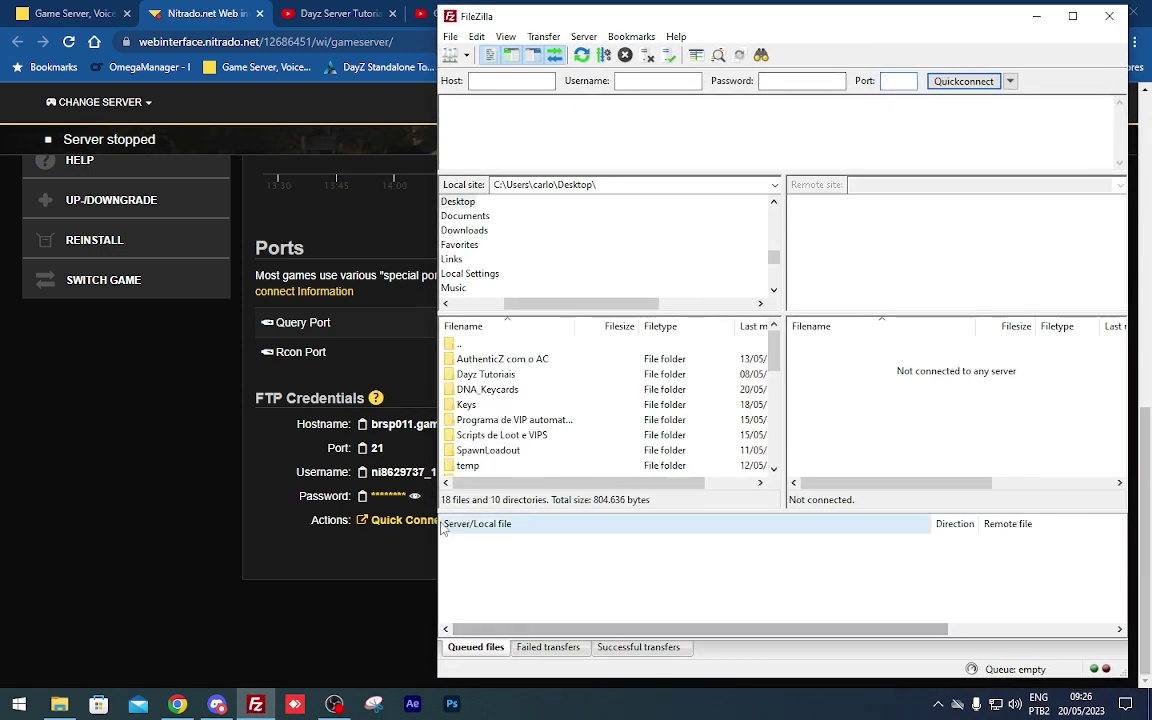
# Step: Reconnect to the DayZ FTP host, browse the dayzstandalone folder, then return to the Nitrado dashboard
pyautogui.click(1010, 81)
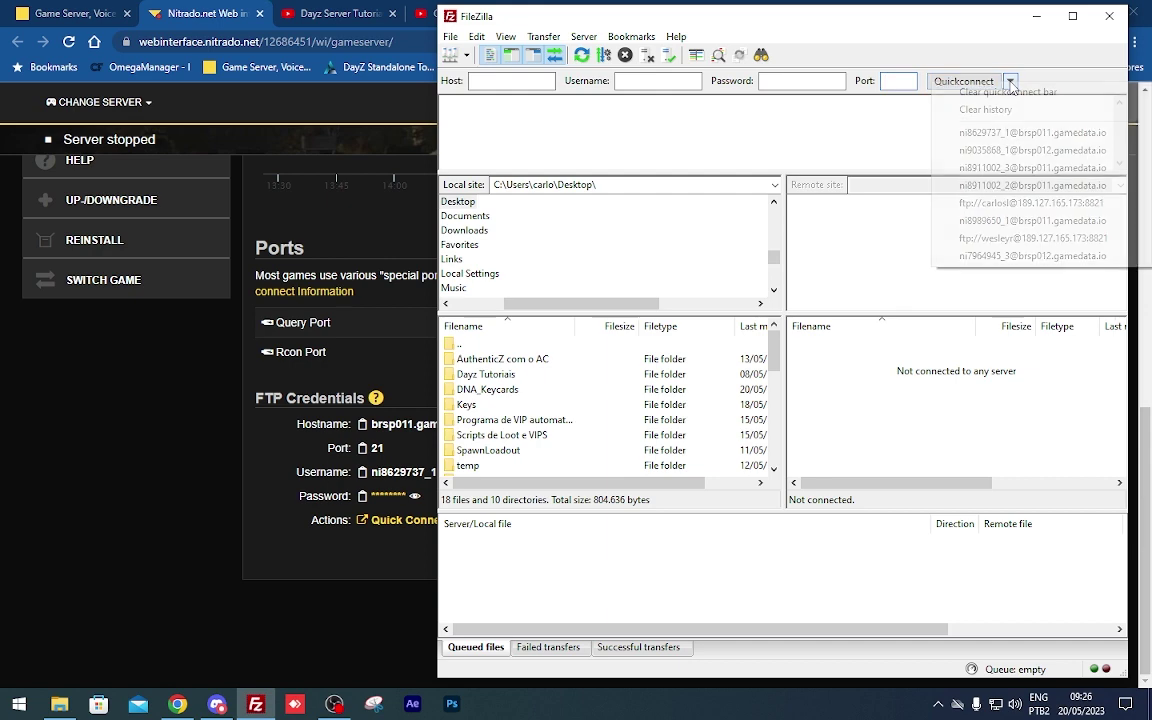
pyautogui.click(1055, 132)
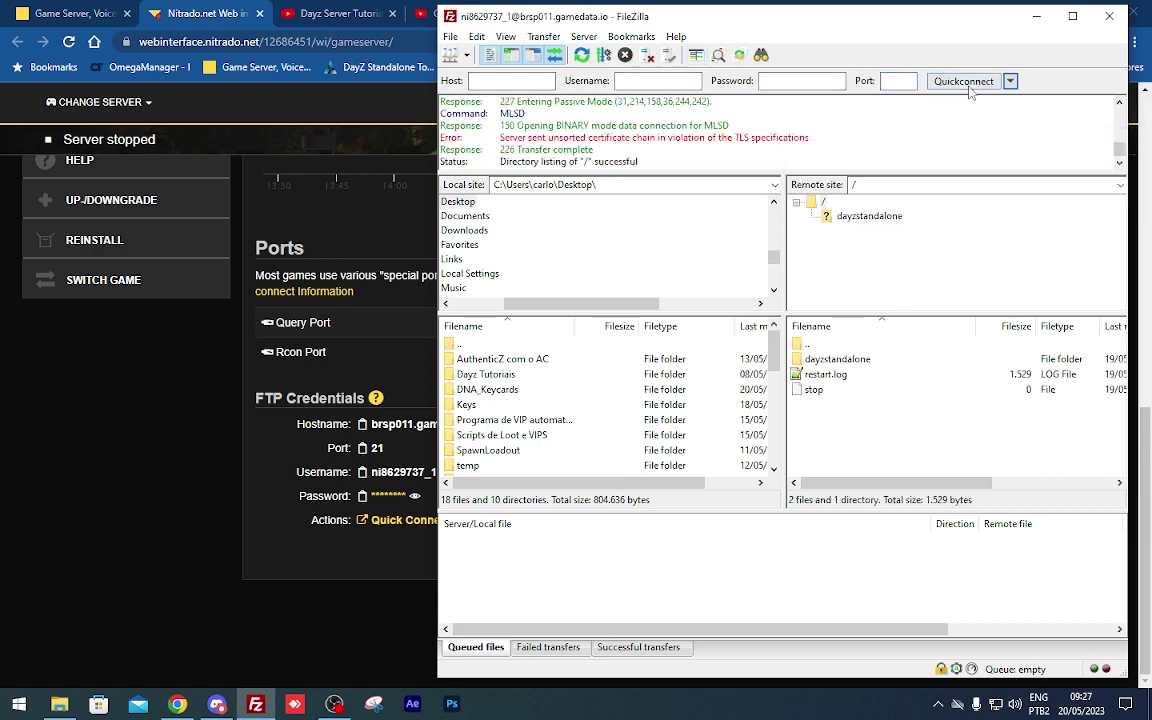
pyautogui.moveTo(798, 35); pyautogui.dragTo(673, 37)
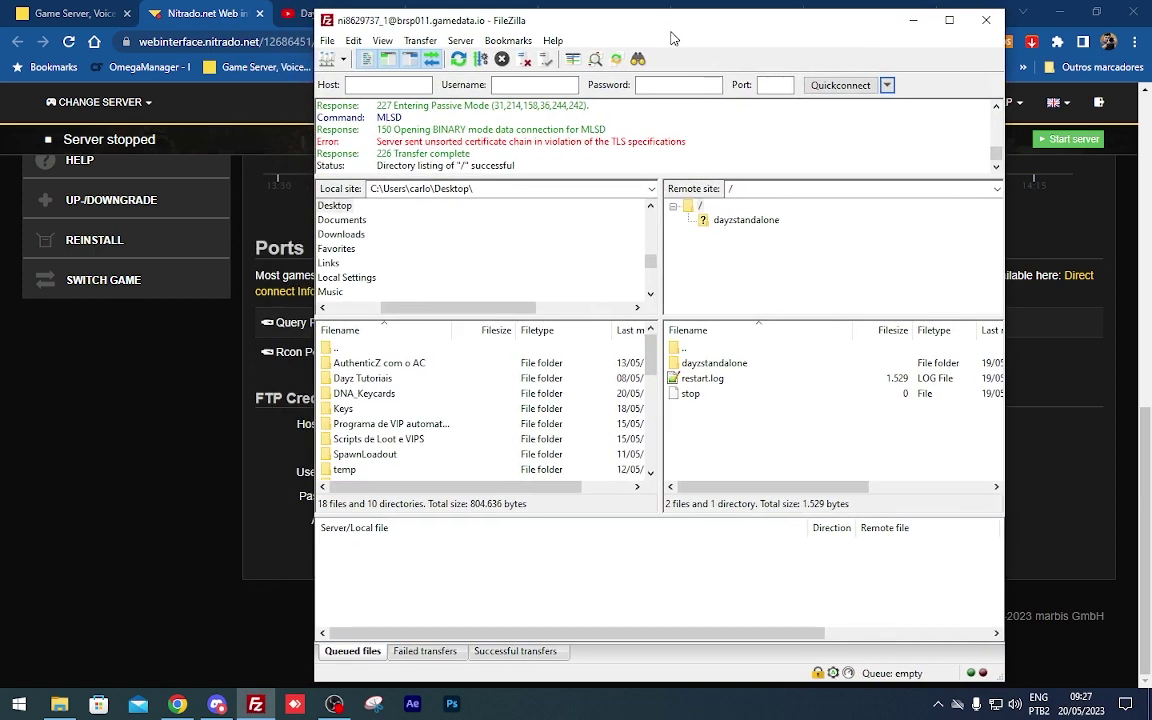
pyautogui.doubleClick(724, 365)
pyautogui.scroll(-5, 764, 430)
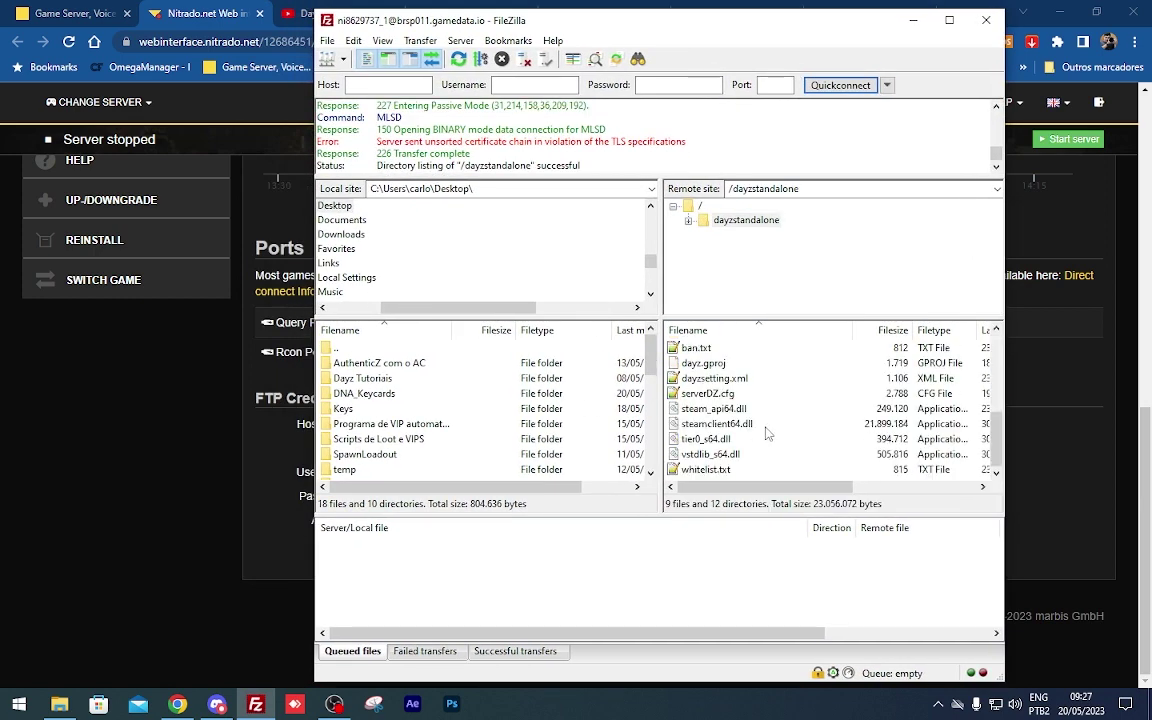
pyautogui.scroll(5, 767, 433)
pyautogui.scroll(-3, 767, 433)
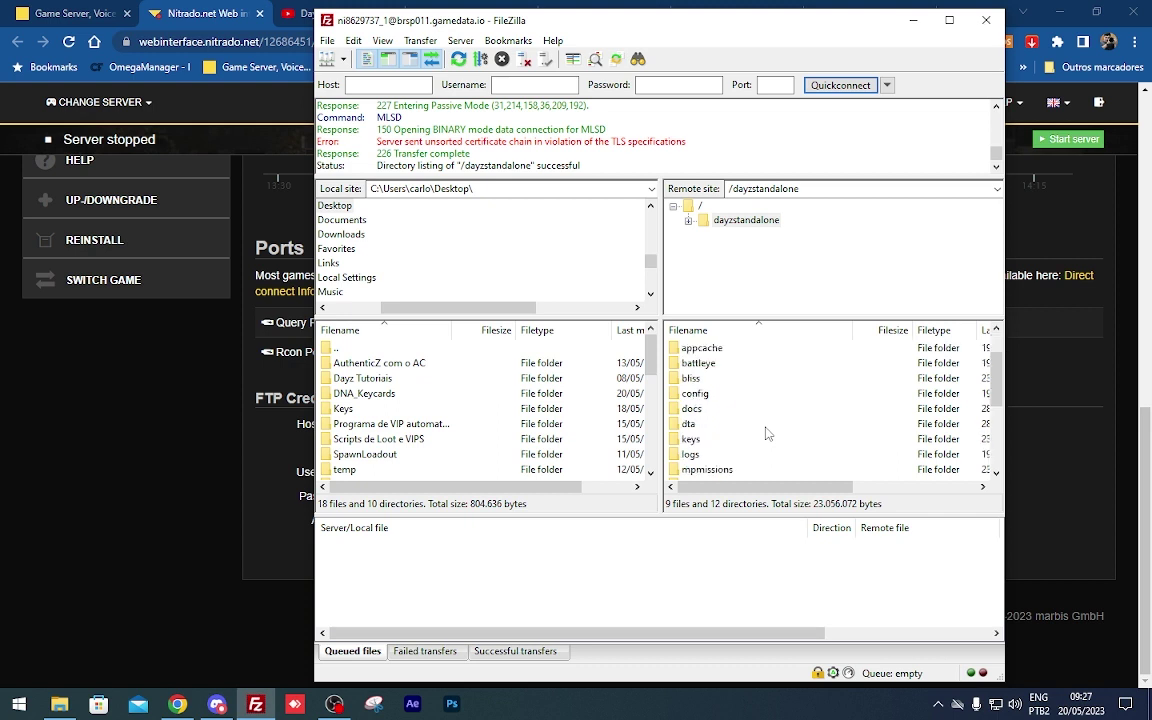
pyautogui.scroll(3, 767, 433)
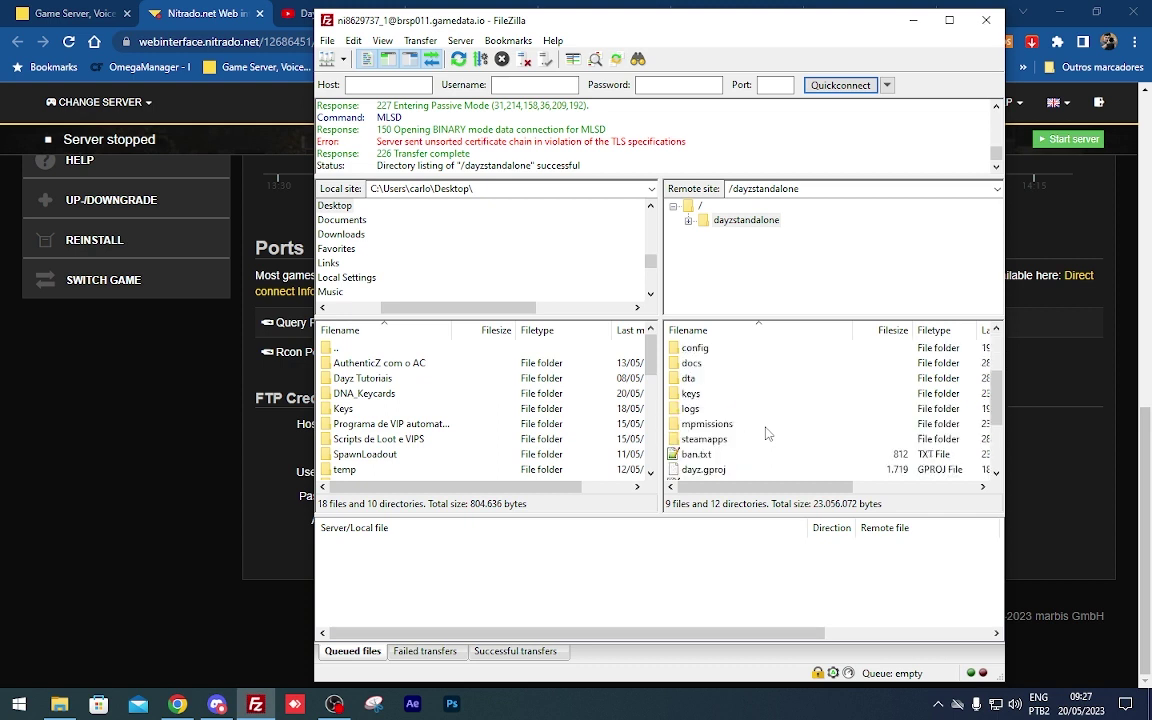
pyautogui.scroll(-5, 770, 434)
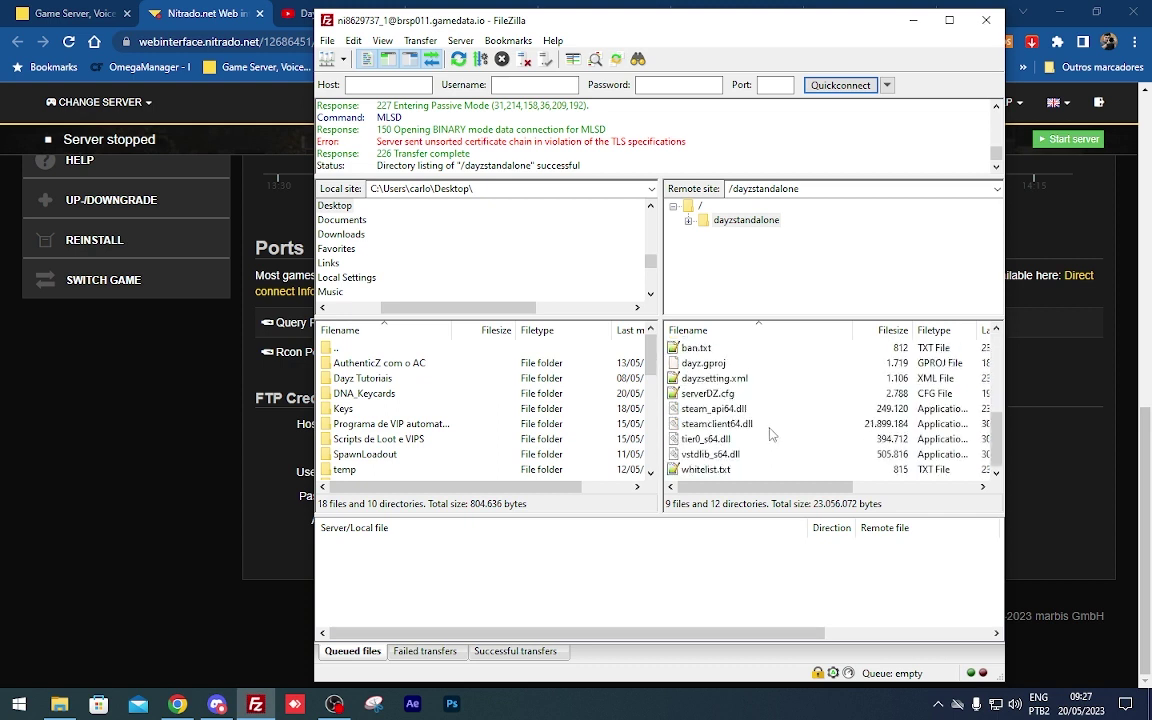
pyautogui.scroll(5, 773, 434)
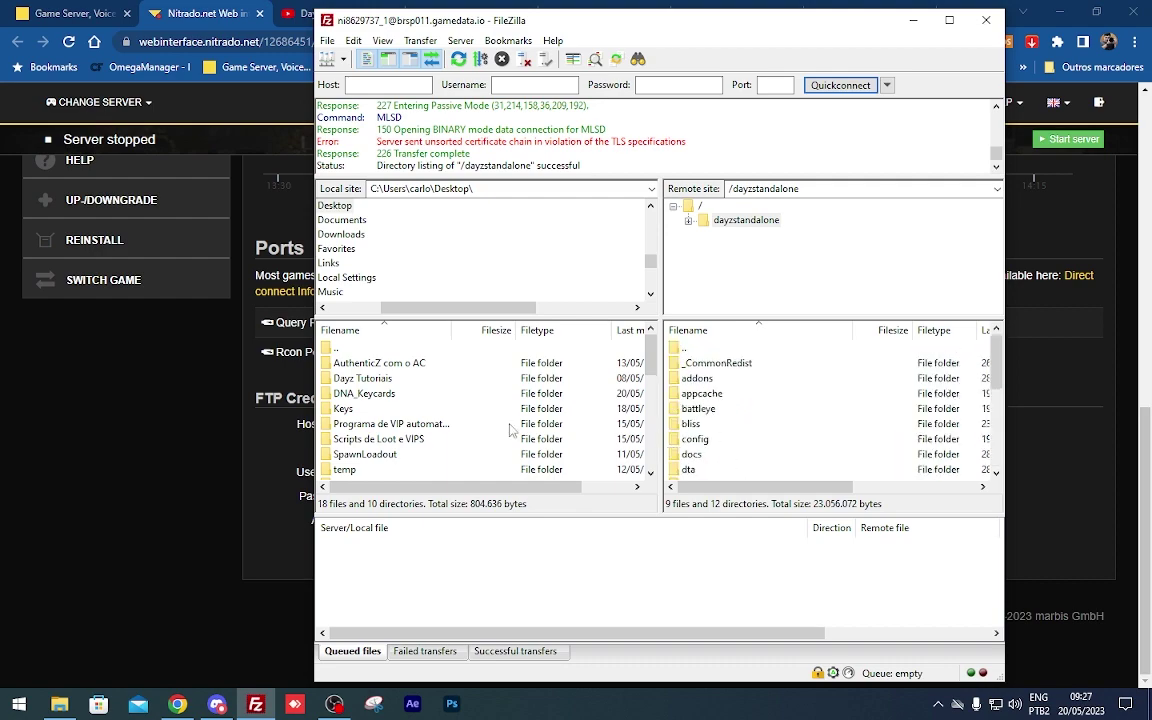
pyautogui.click(16, 365)
pyautogui.scroll(10, 364, 454)
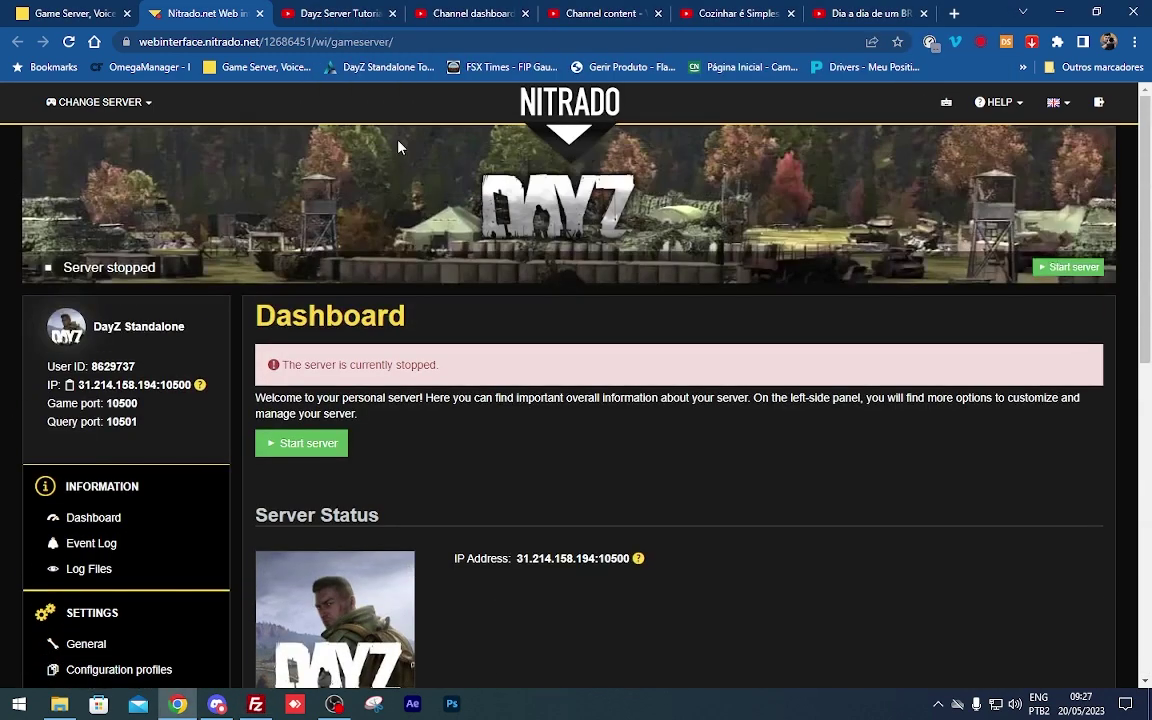
# Step: Open the DayZ server's General settings page
pyautogui.scroll(-3, 330, 355)
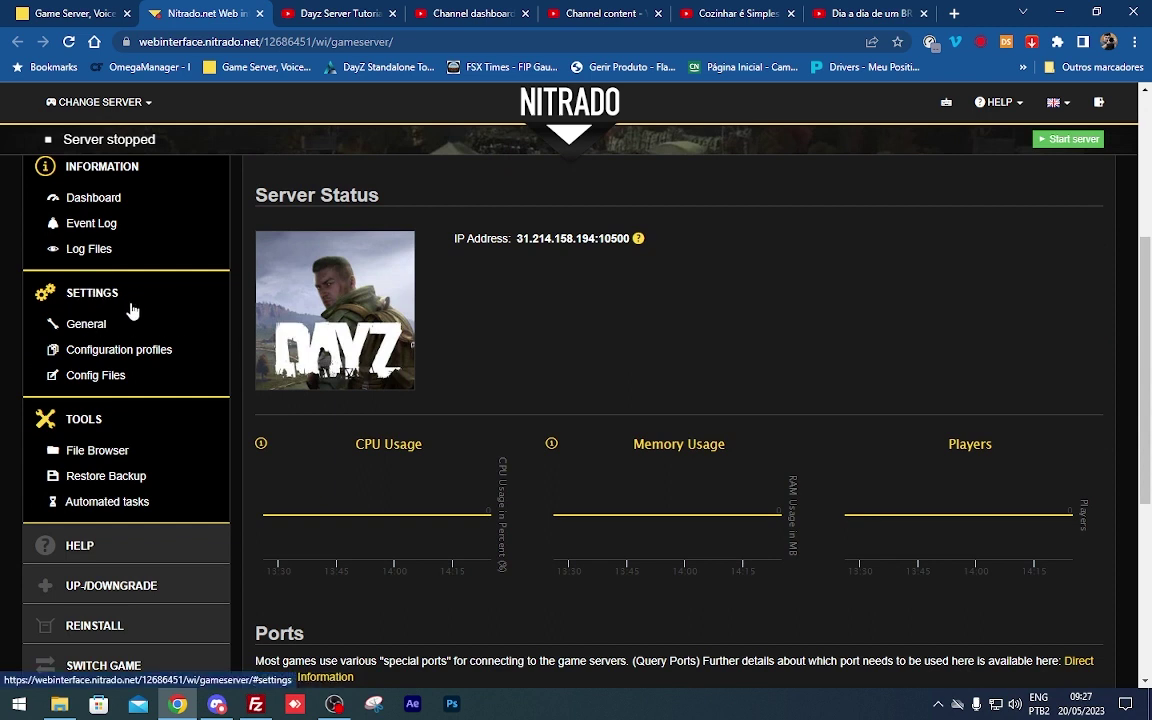
pyautogui.click(88, 325)
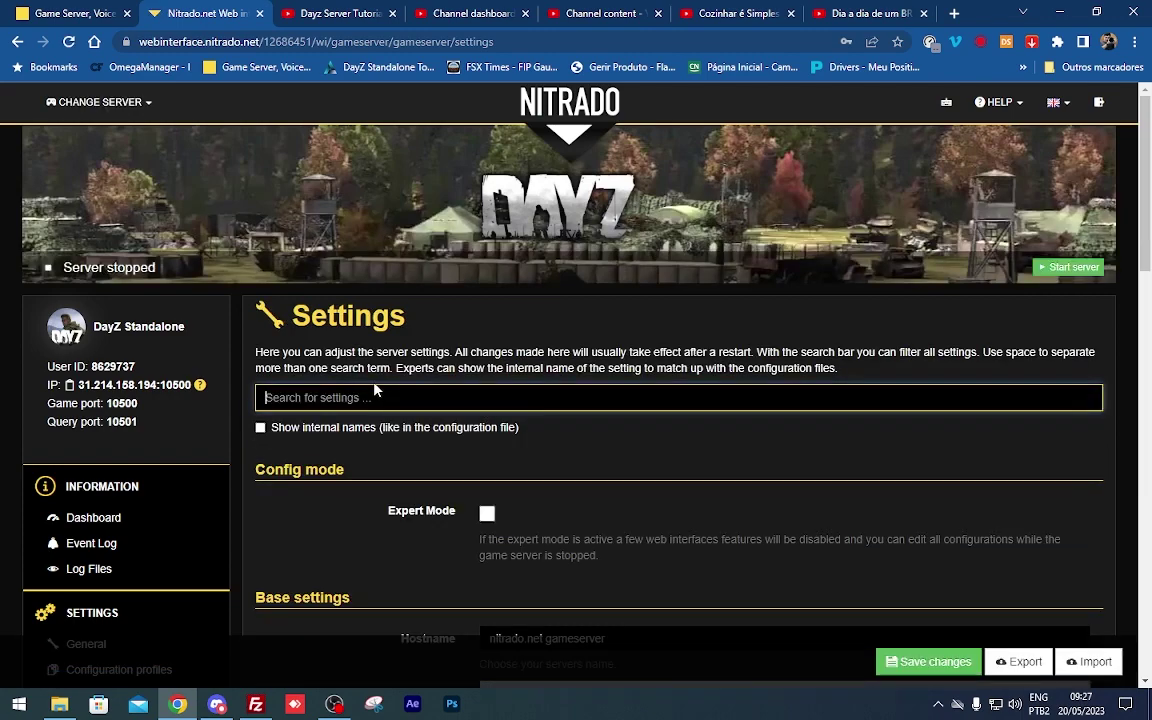
pyautogui.scroll(-2, 531, 394)
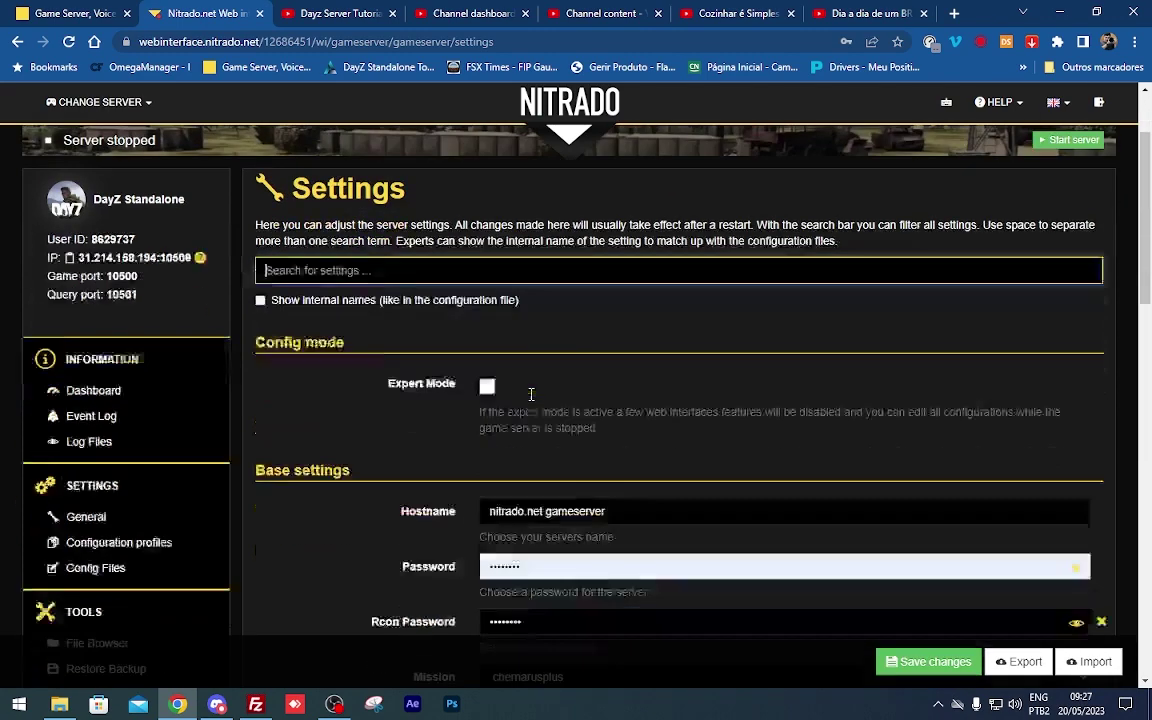
pyautogui.scroll(-2, 531, 394)
pyautogui.scroll(-1, 532, 394)
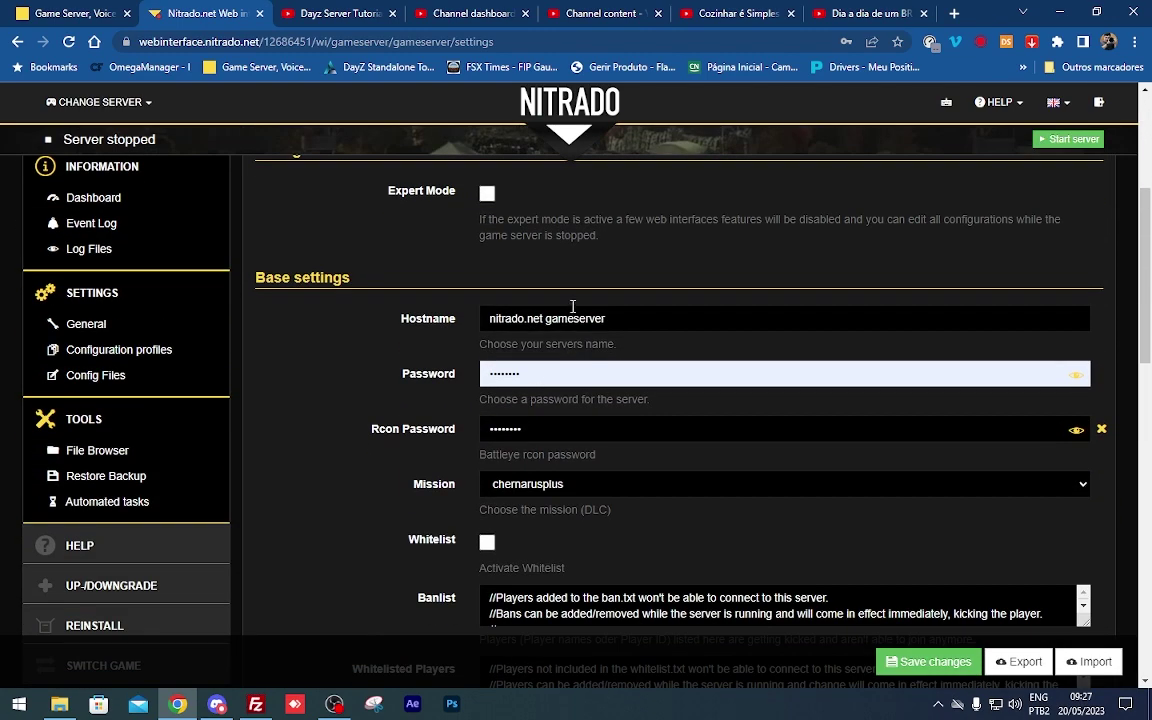
# Step: Reveal the server Password and Rcon Password fields
pyautogui.click(574, 376)
pyautogui.press('Escape')
pyautogui.click(550, 428)
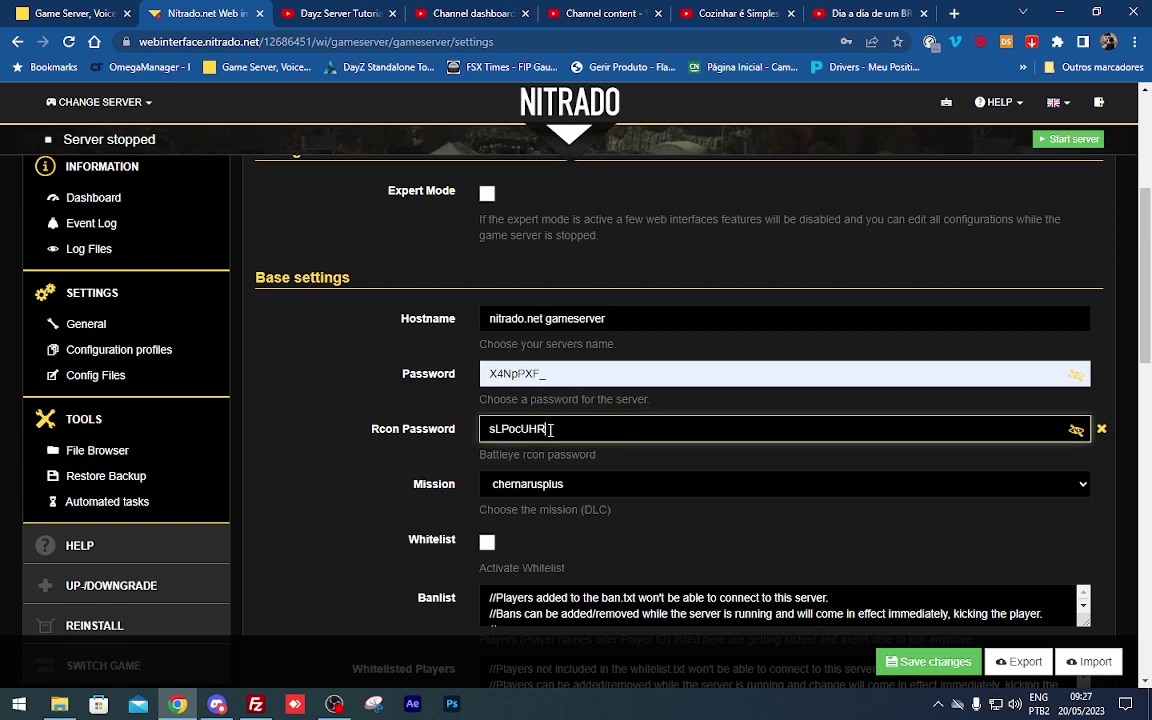
pyautogui.scroll(-3, 586, 440)
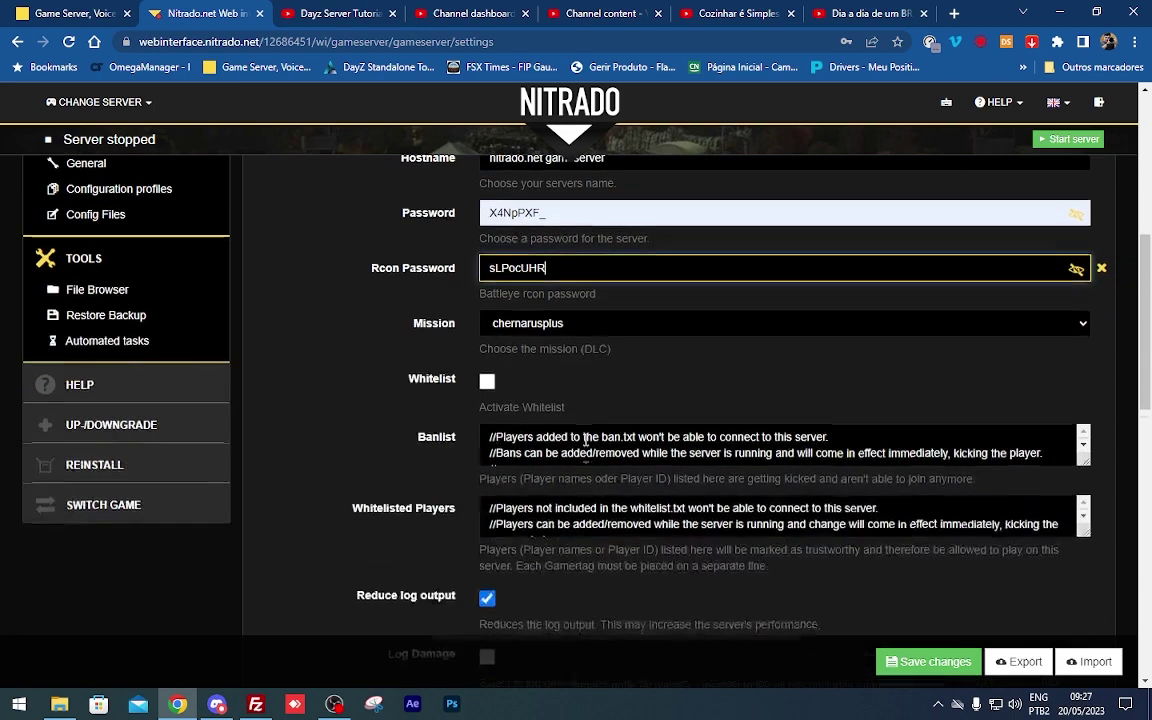
pyautogui.scroll(-2, 600, 445)
pyautogui.scroll(-7, 399, 424)
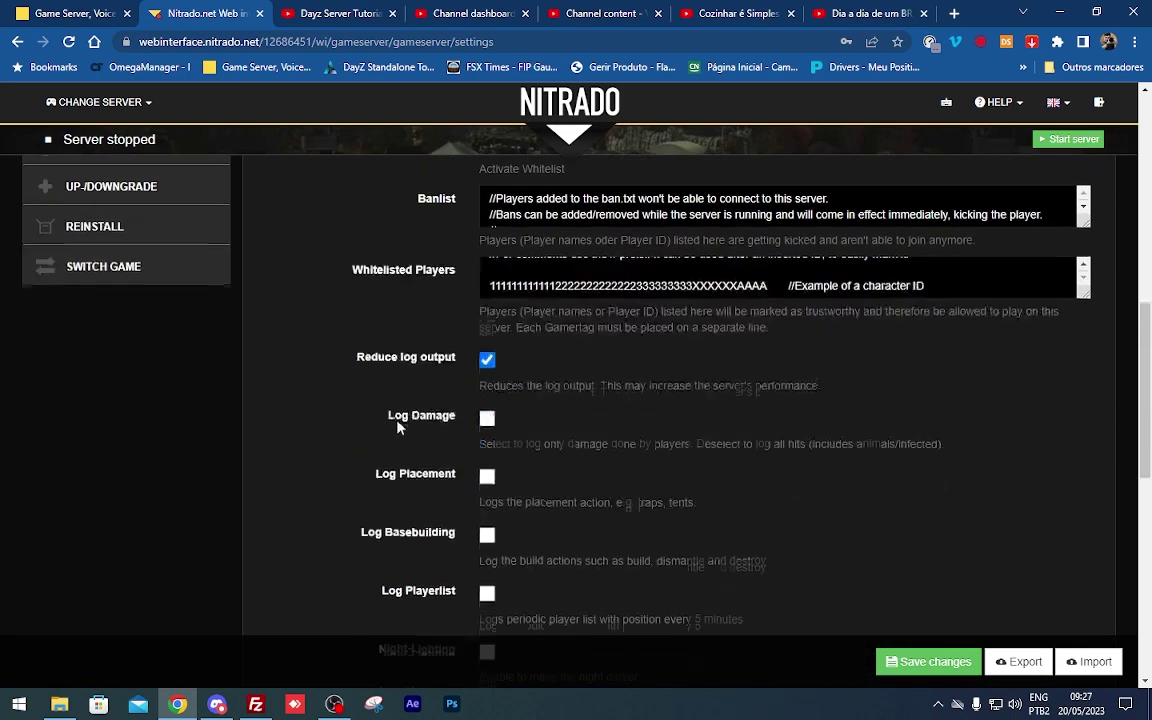
pyautogui.scroll(7, 398, 427)
pyautogui.scroll(6, 399, 424)
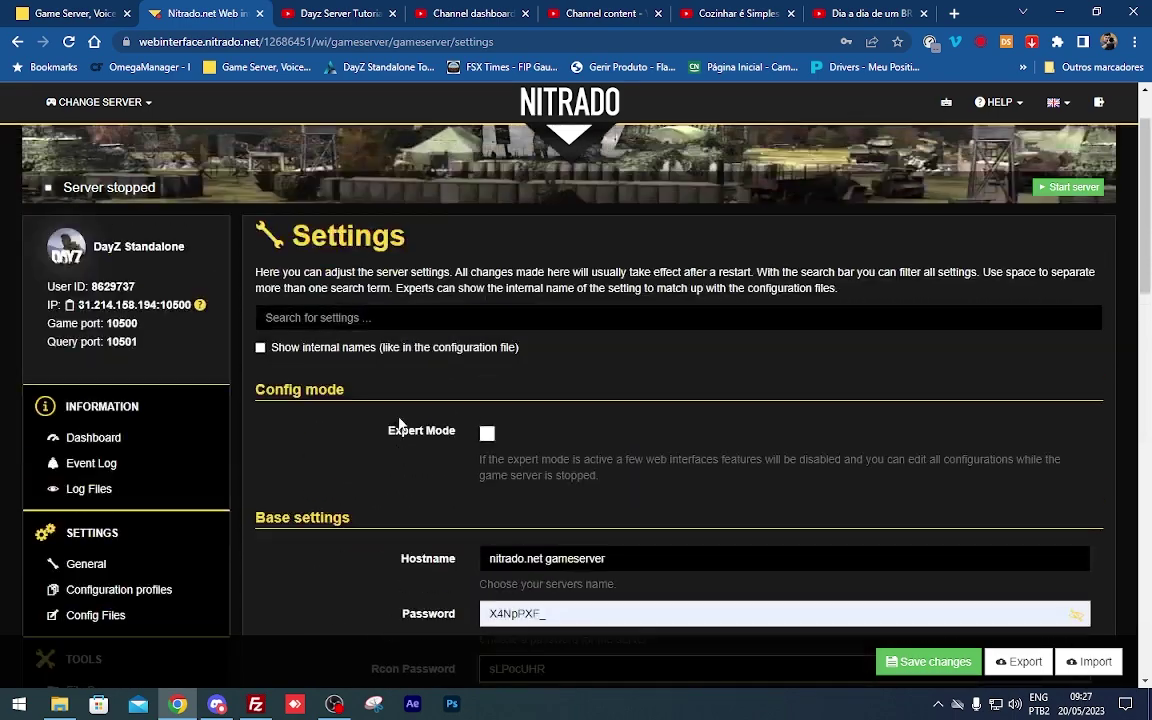
pyautogui.scroll(-3, 421, 366)
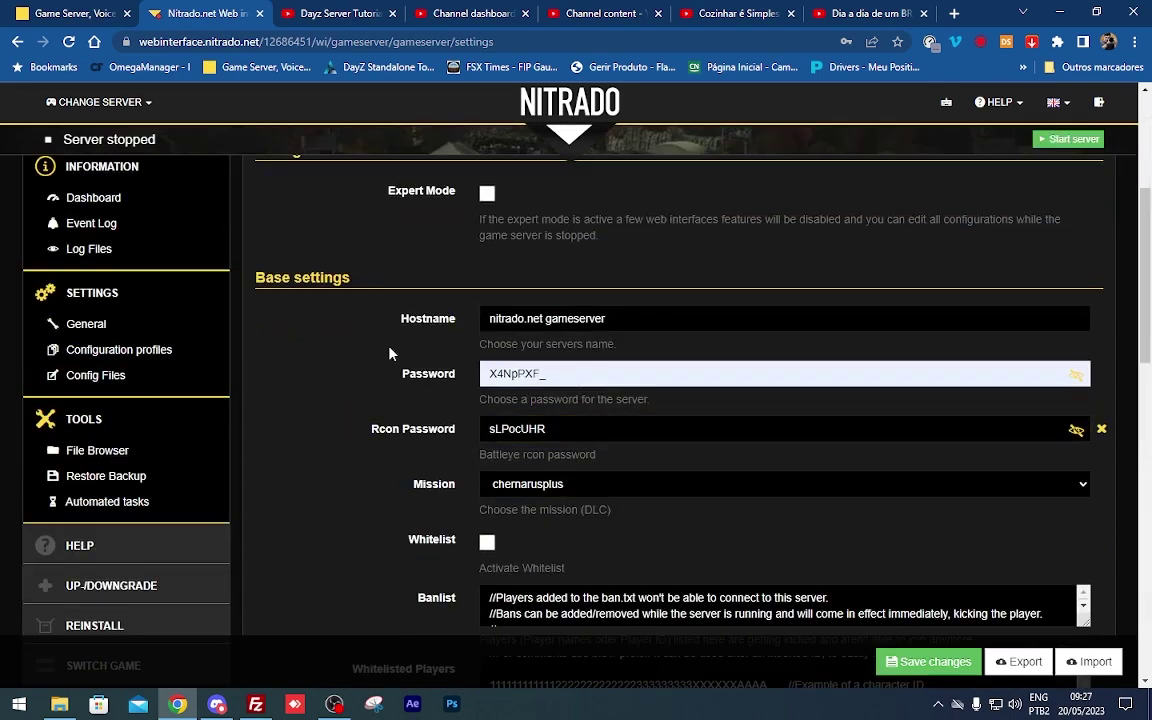
pyautogui.scroll(3, 391, 352)
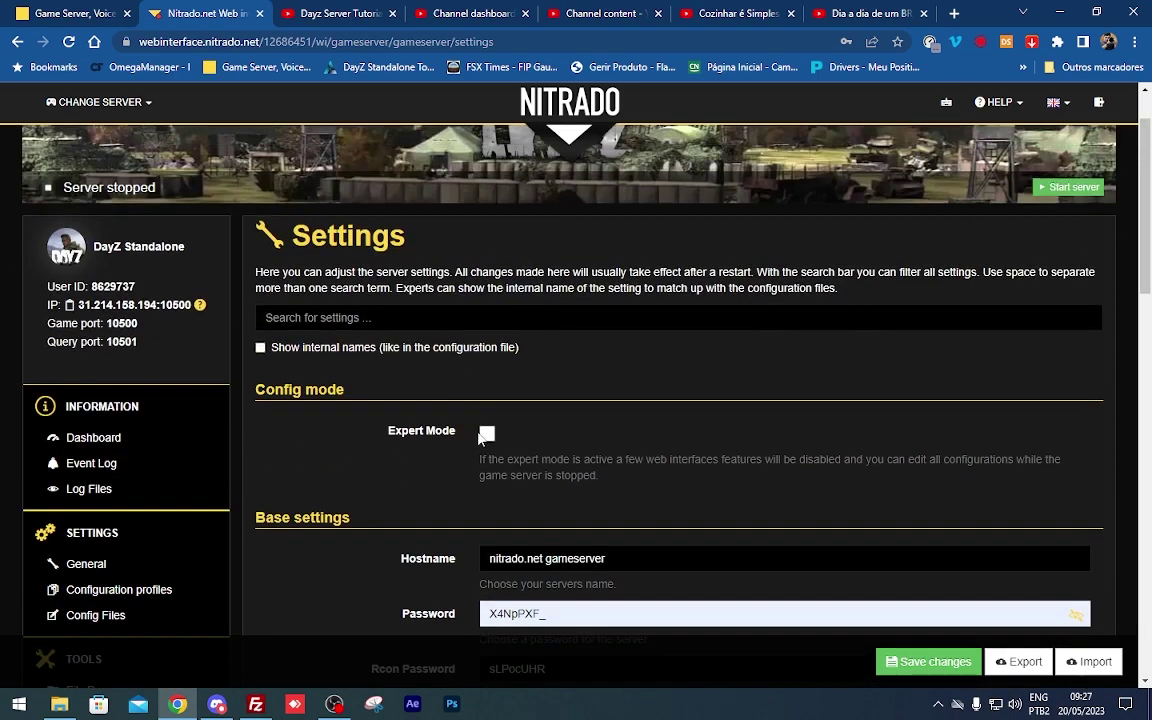
# Step: Turn on Expert Mode and confirm the prompt
pyautogui.click(486, 433)
pyautogui.click(685, 254)
pyautogui.scroll(-2, 420, 420)
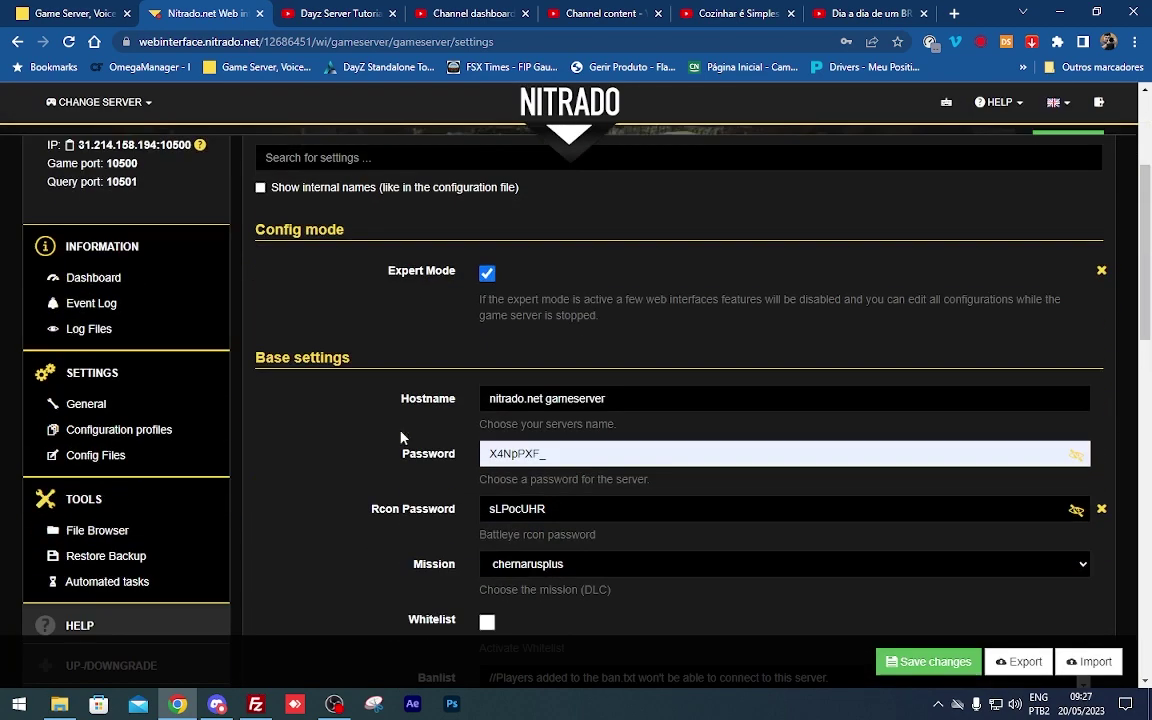
# Step: Save the Expert Mode setting and dismiss Chrome's password update prompt
pyautogui.click(905, 664)
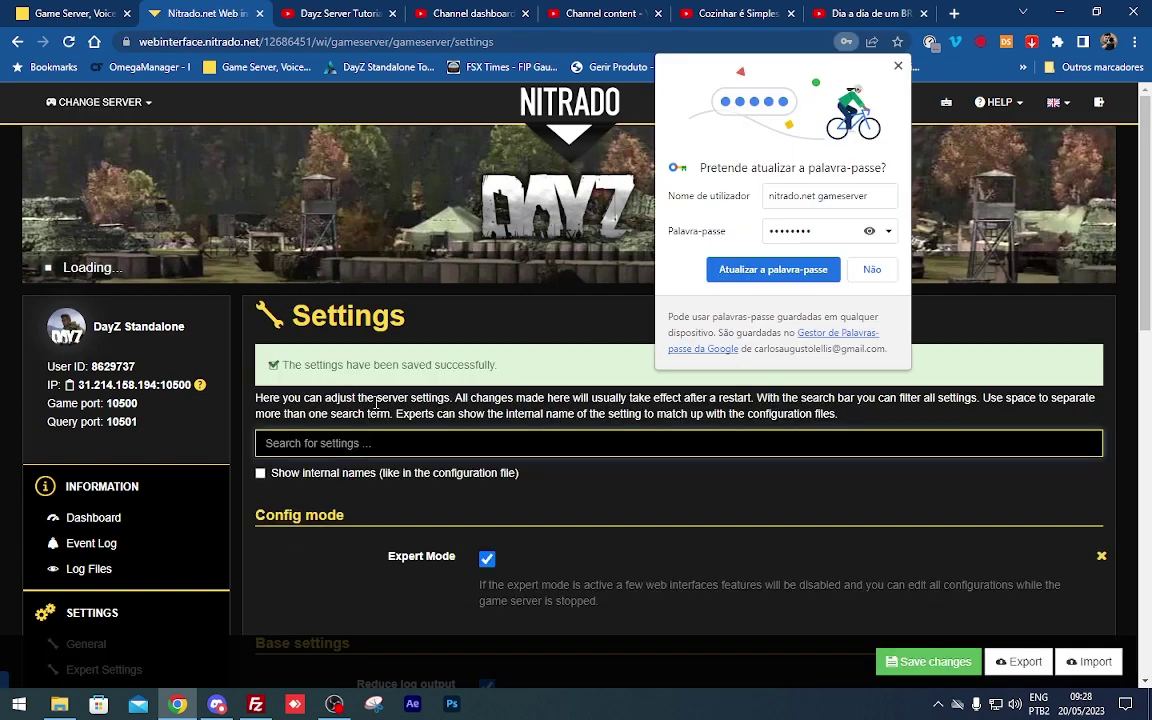
pyautogui.click(898, 66)
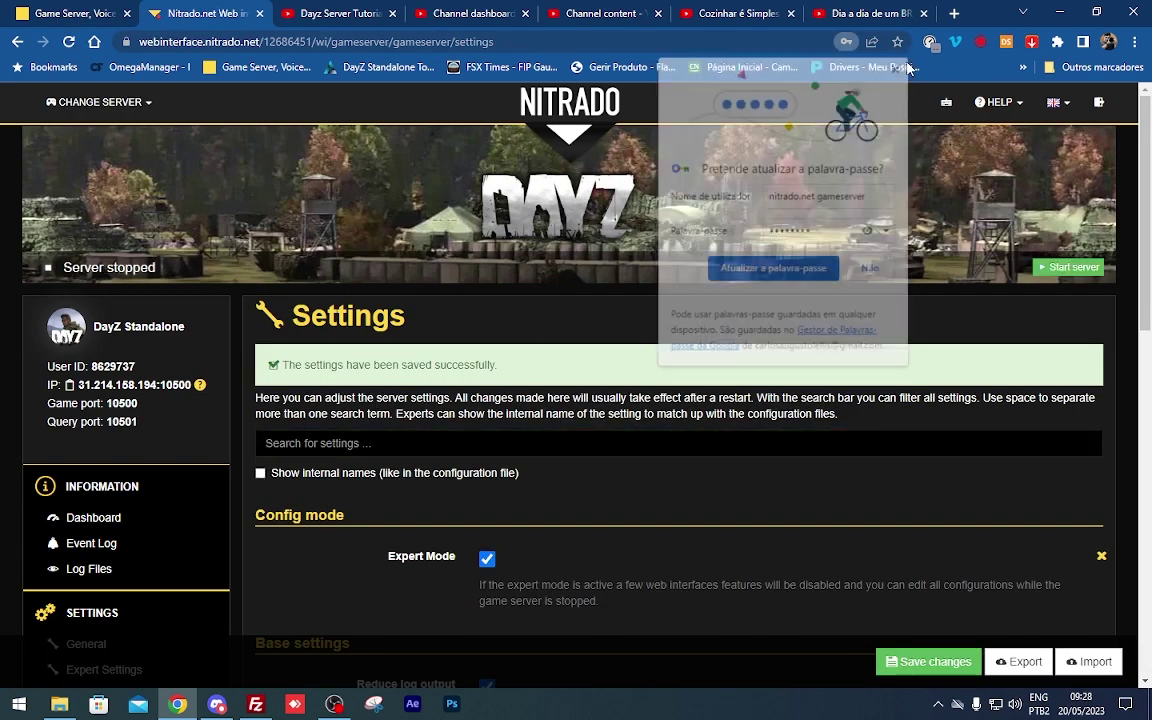
pyautogui.moveTo(497, 365); pyautogui.dragTo(287, 368)
pyautogui.click(546, 347)
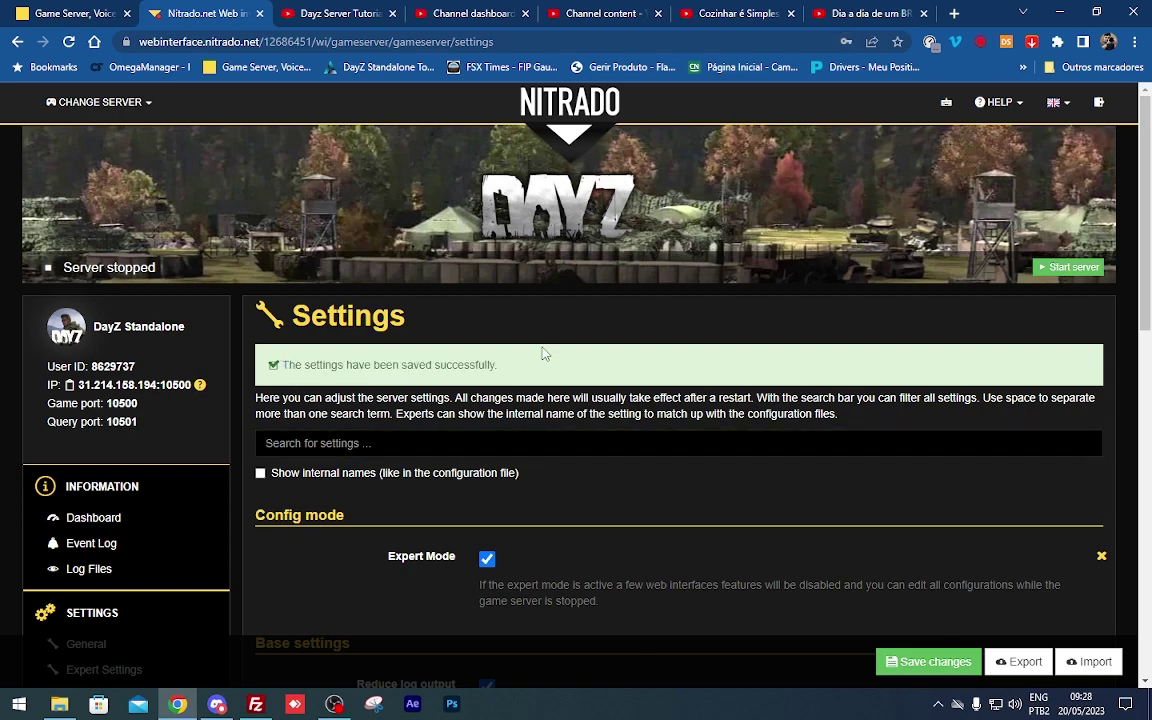
# Step: Tick Night-Lighting so nights are darker
pyautogui.scroll(-4, 545, 352)
pyautogui.scroll(-4, 576, 435)
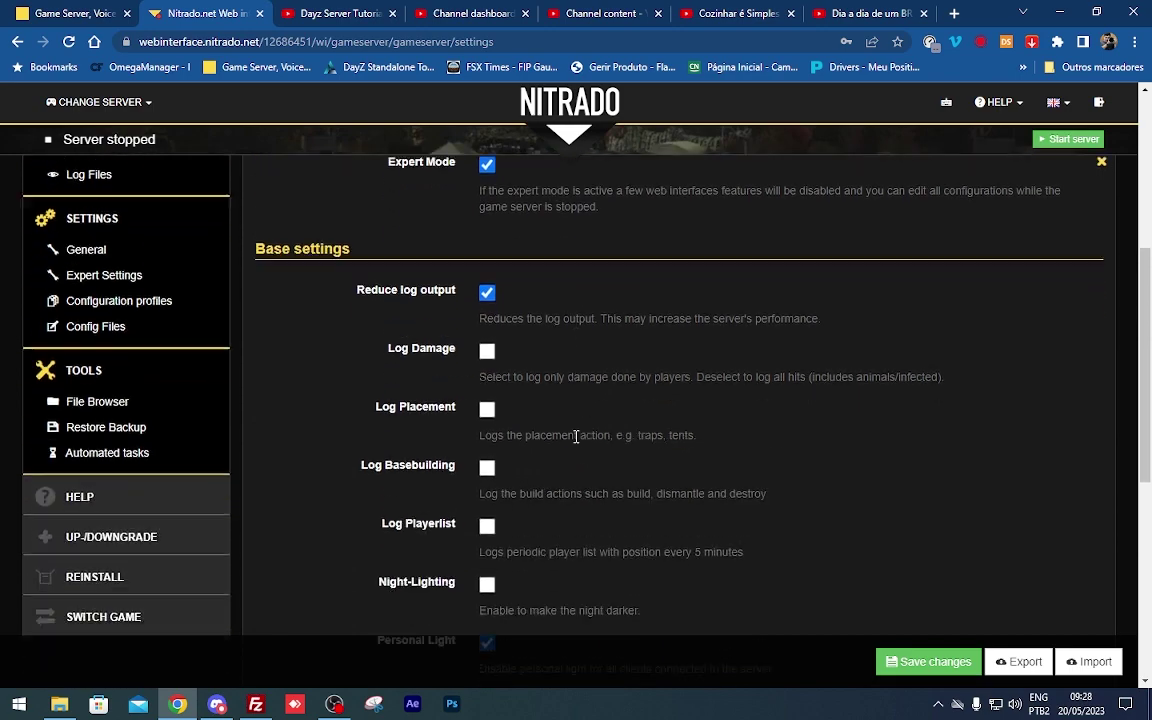
pyautogui.scroll(4, 612, 445)
pyautogui.scroll(-7, 638, 296)
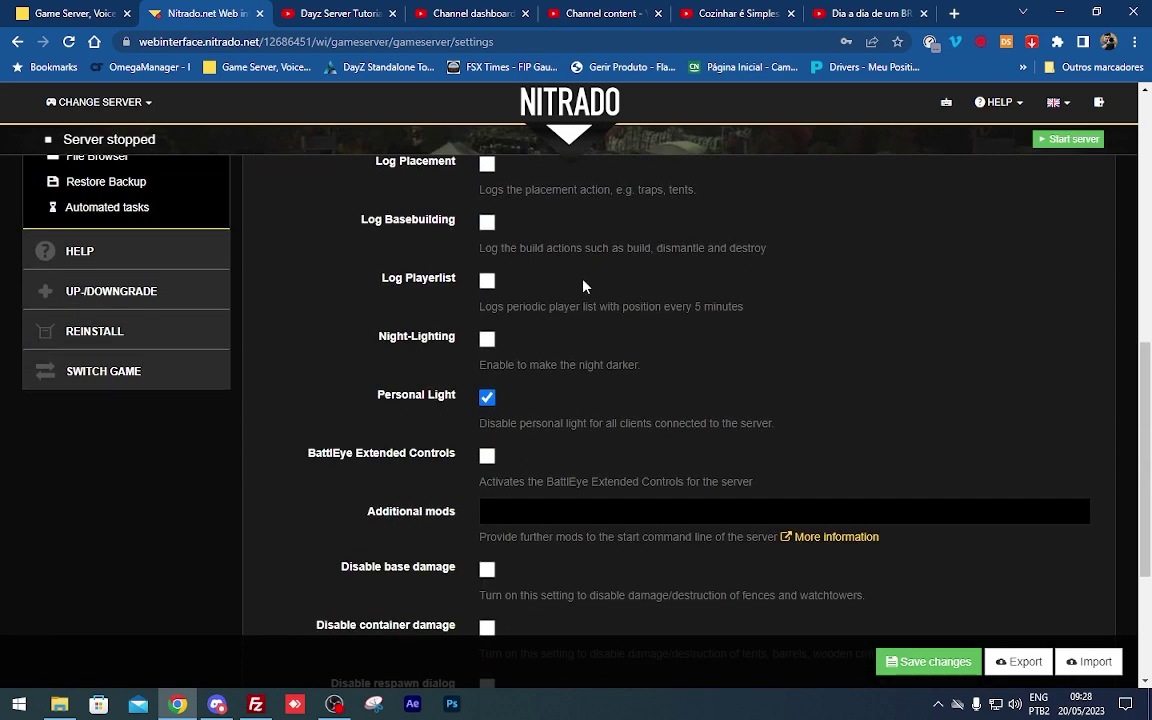
pyautogui.scroll(1, 584, 287)
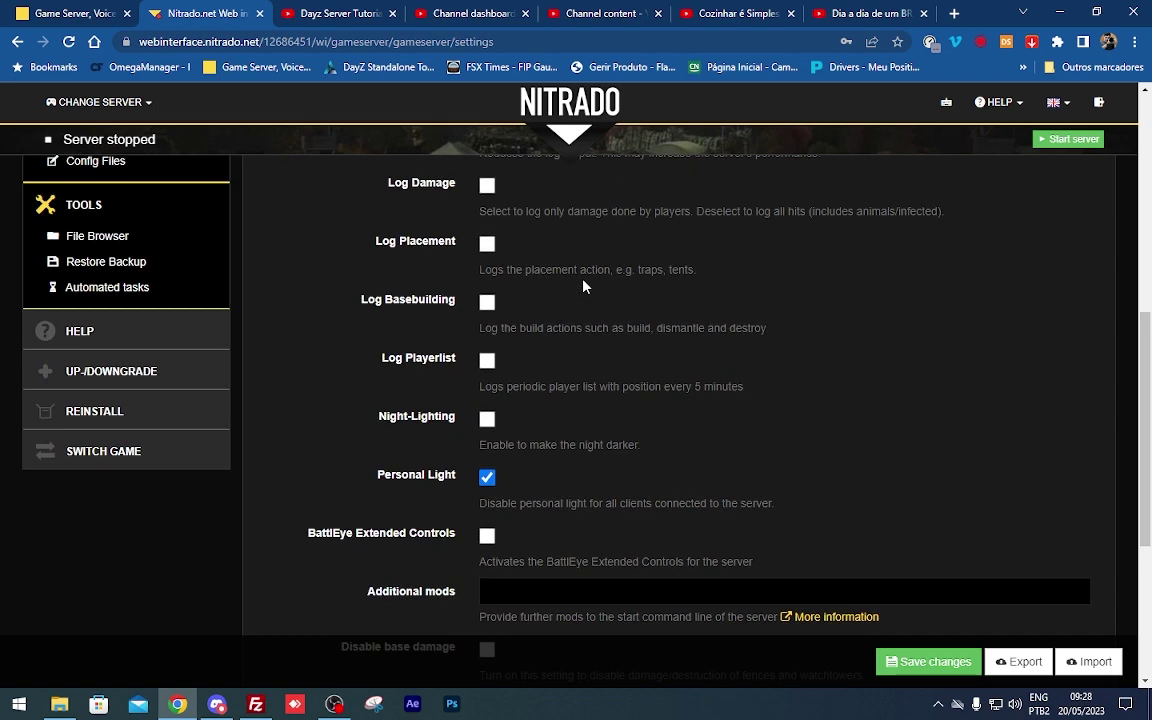
pyautogui.scroll(3, 584, 287)
pyautogui.scroll(-1, 667, 350)
pyautogui.scroll(-2, 667, 350)
pyautogui.click(486, 421)
pyautogui.moveTo(641, 446); pyautogui.dragTo(527, 449)
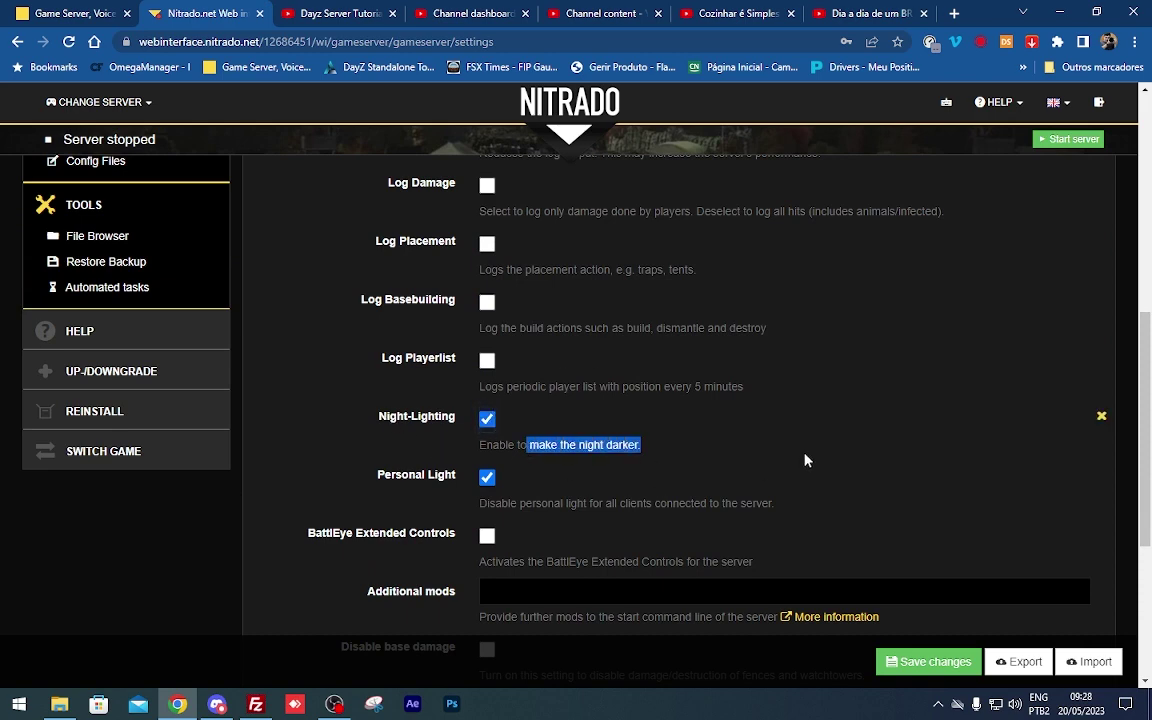
pyautogui.click(806, 460)
# Step: Read the Personal Light description, then tick Enable cfggameplay.json further down
pyautogui.scroll(-2, 806, 460)
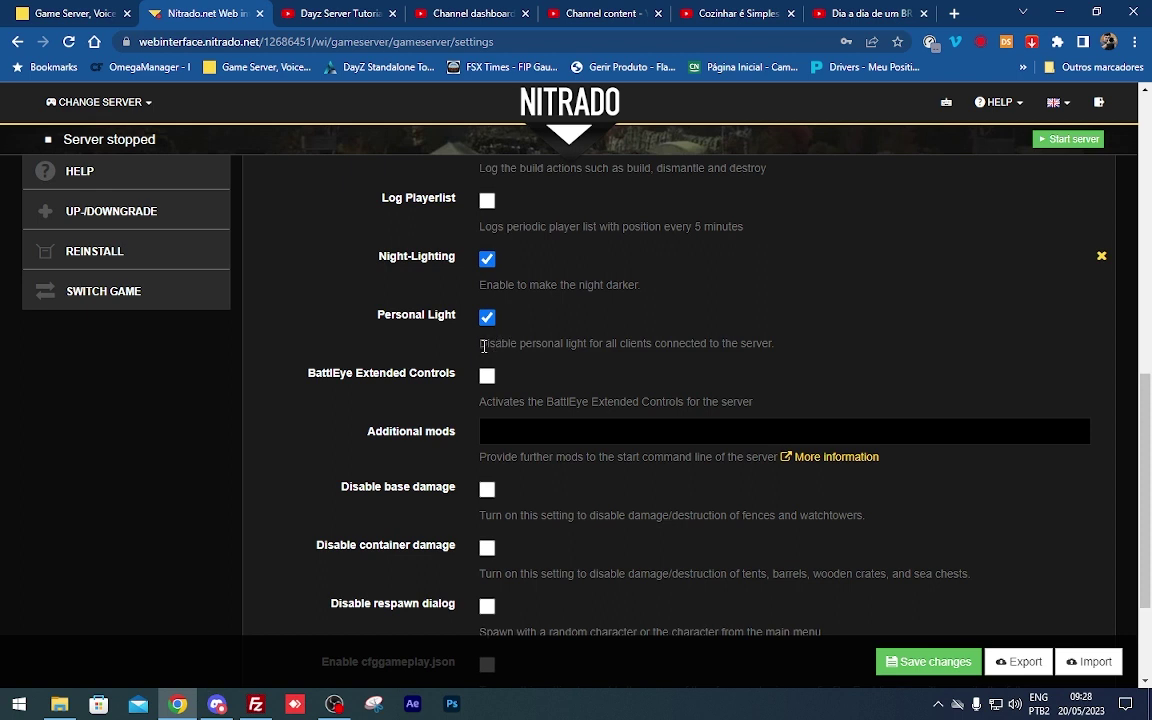
pyautogui.moveTo(483, 346); pyautogui.dragTo(735, 357)
pyautogui.click(770, 343)
pyautogui.moveTo(773, 343); pyautogui.dragTo(435, 325)
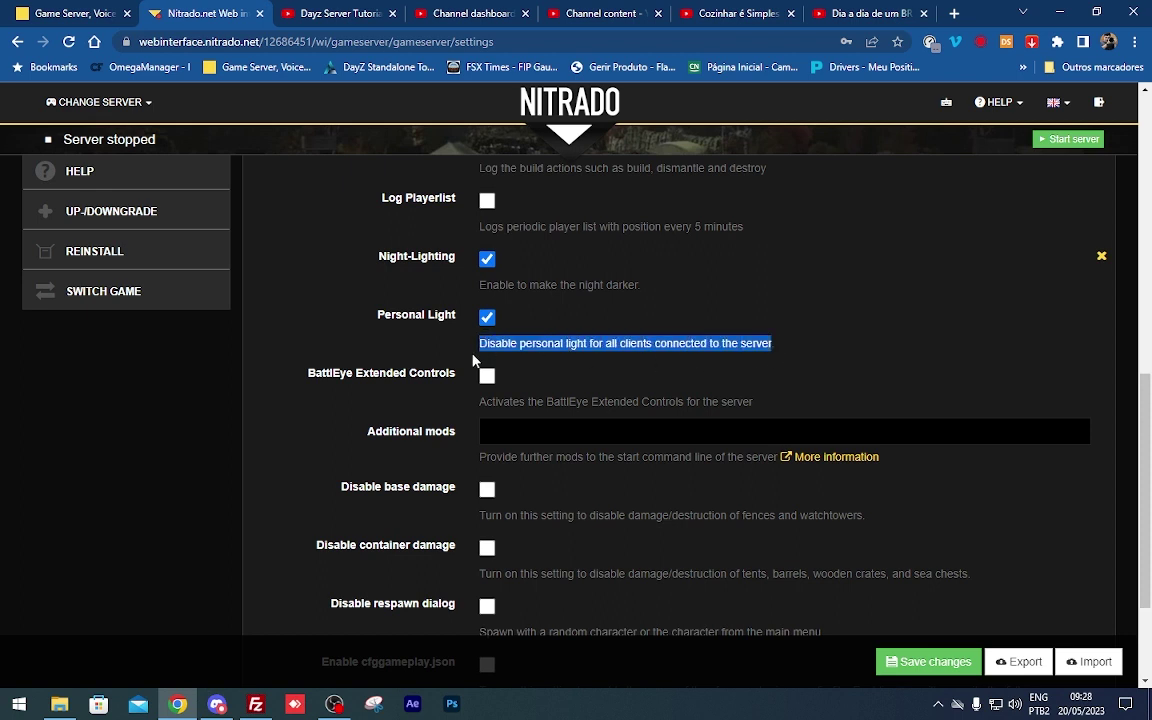
pyautogui.click(499, 308)
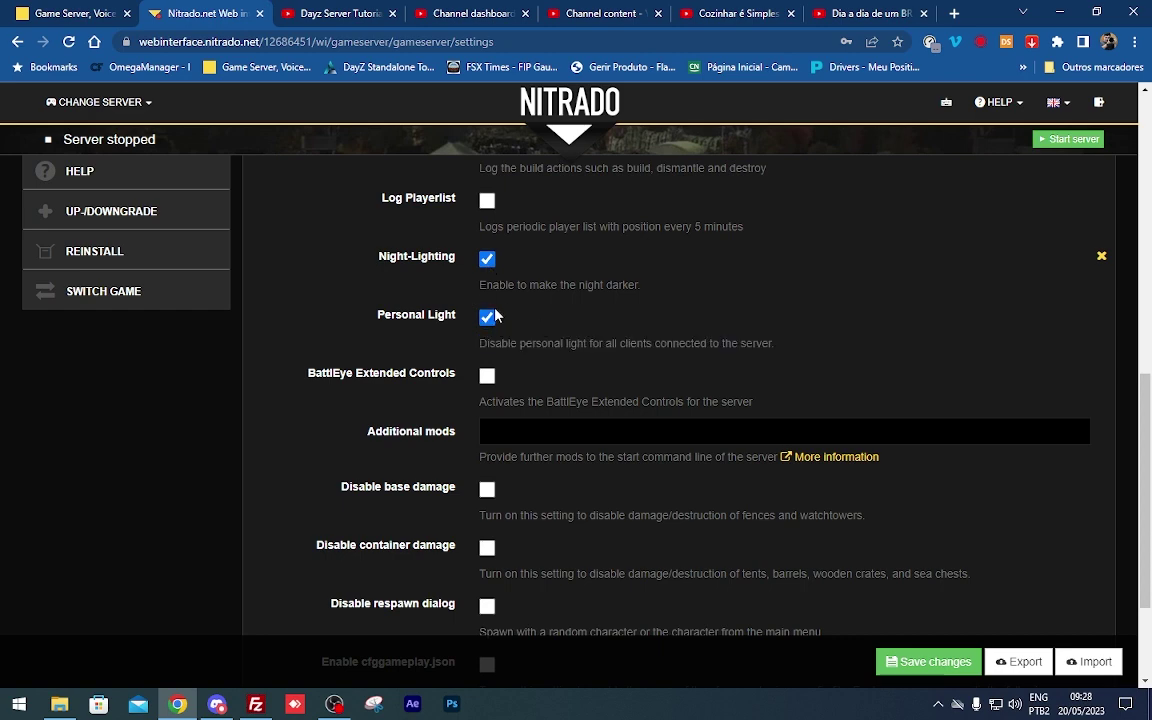
pyautogui.scroll(-2, 737, 327)
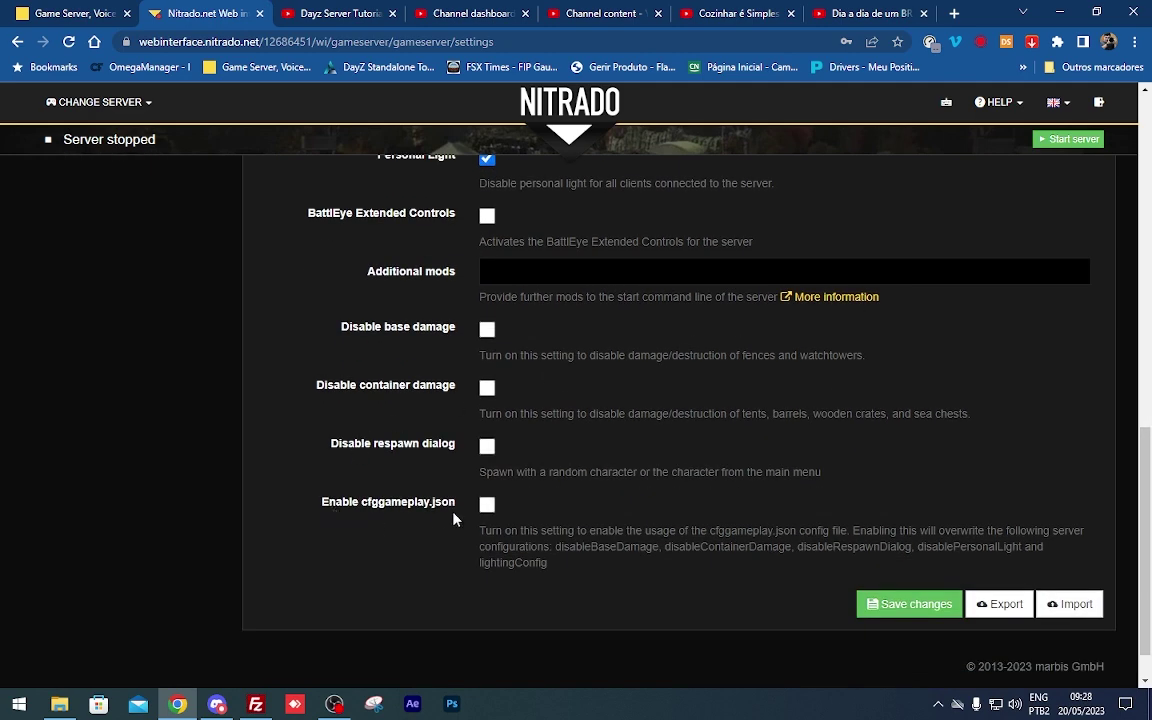
pyautogui.moveTo(362, 502); pyautogui.dragTo(442, 502)
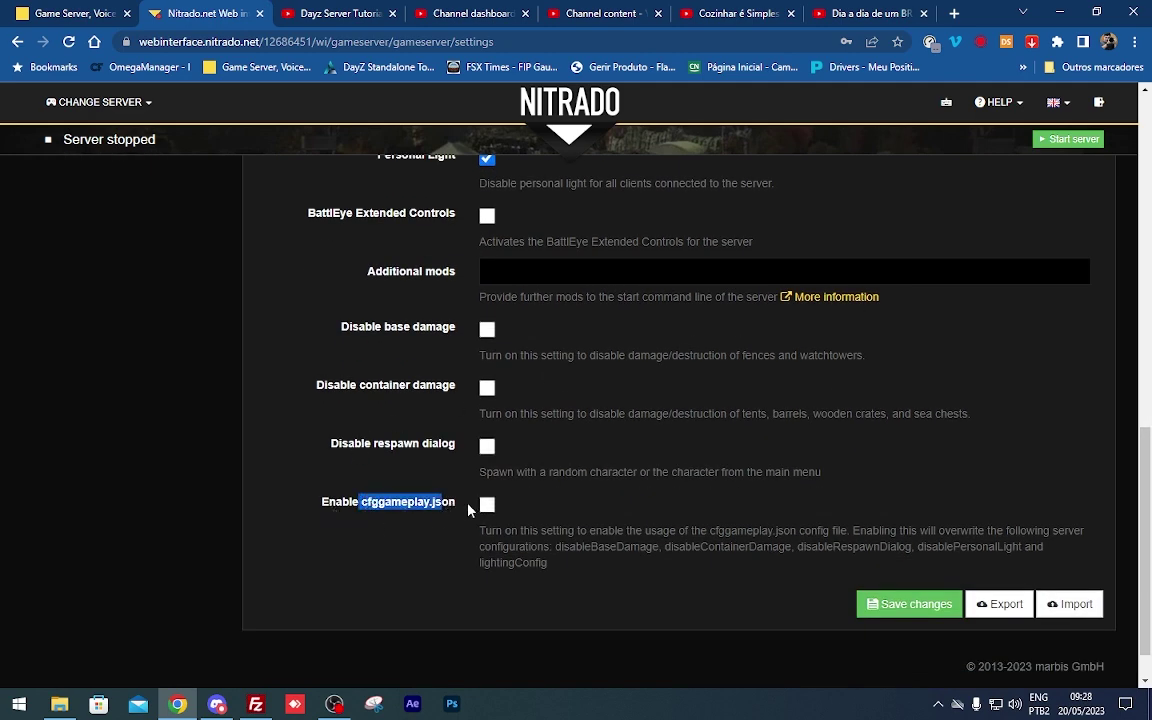
pyautogui.click(487, 504)
pyautogui.click(614, 499)
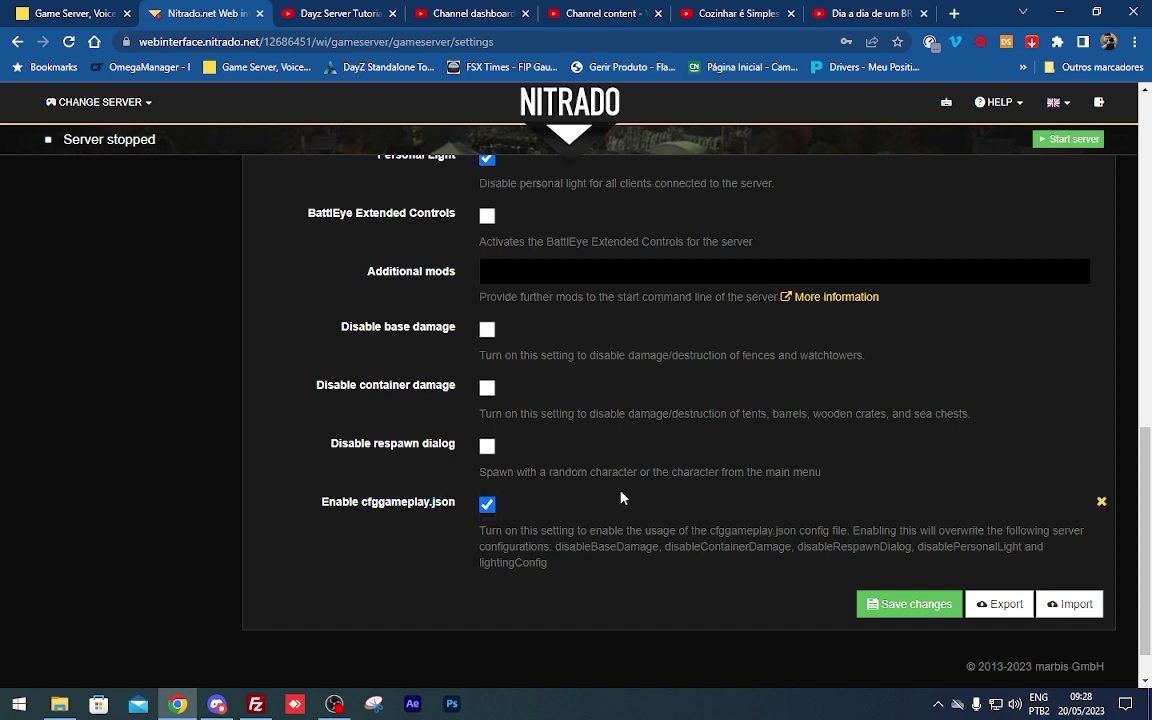
# Step: Save the updated Nitrado server settings and highlight the server IP address
pyautogui.click(914, 606)
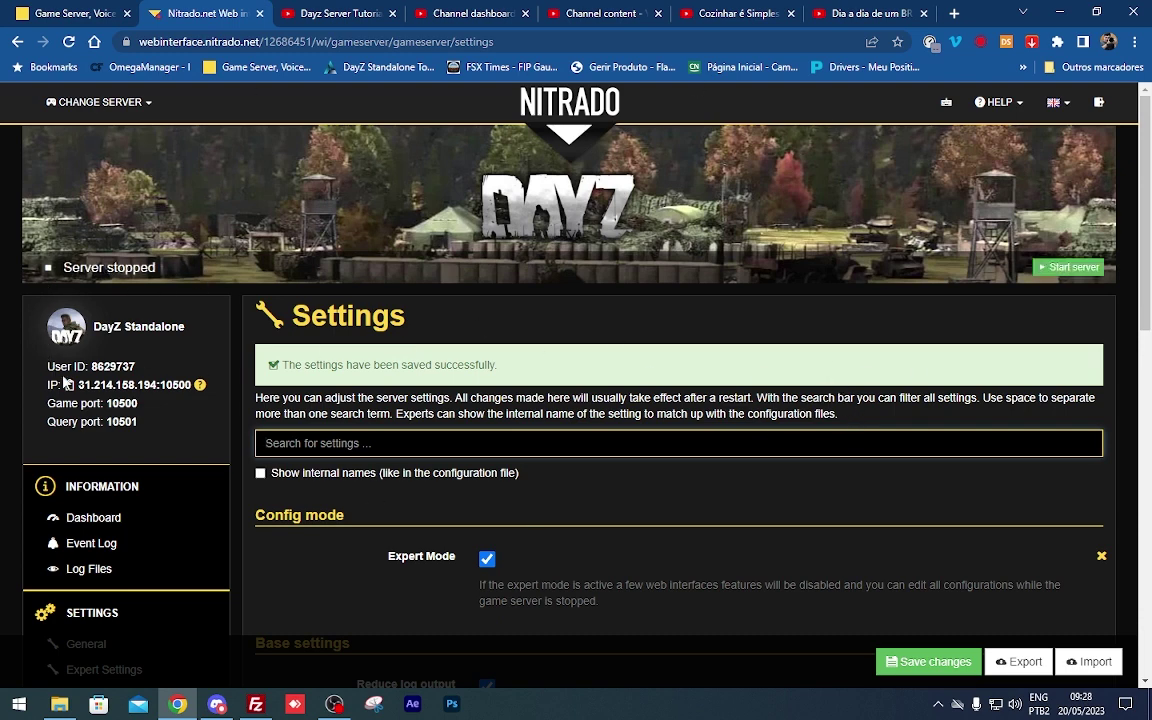
pyautogui.moveTo(78, 386); pyautogui.dragTo(194, 393)
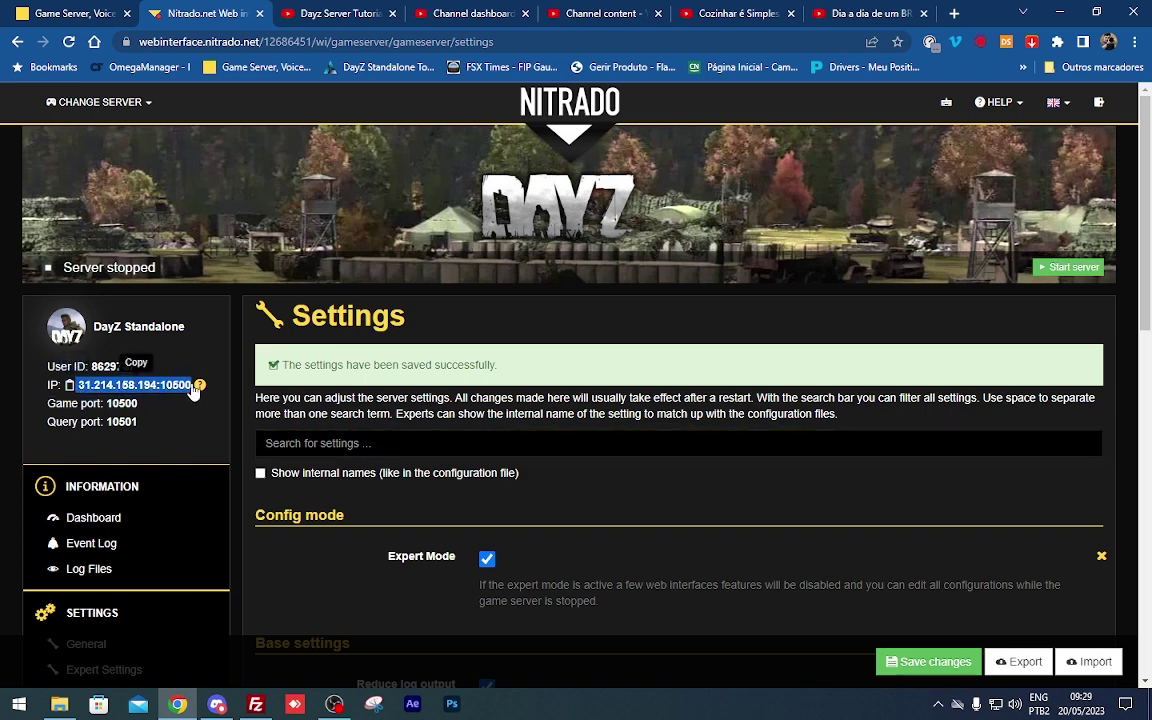
pyautogui.click(676, 442)
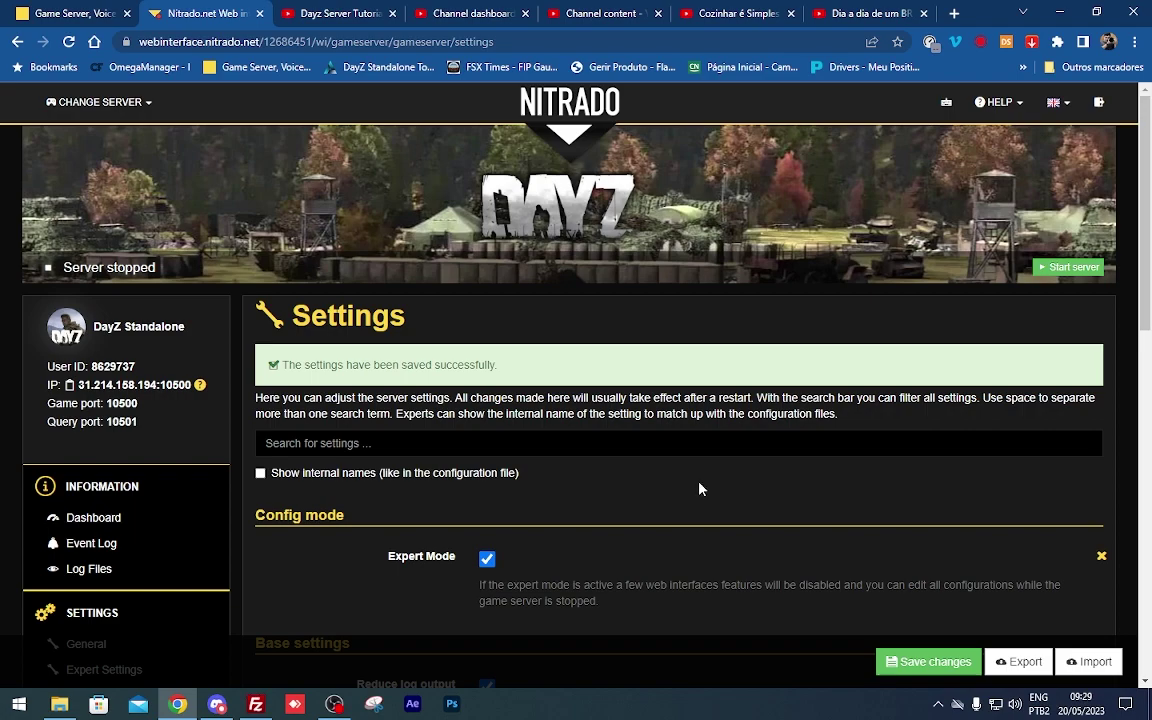
# Step: Bring FileZilla to the front and minimize Chrome to reveal the desktop
pyautogui.scroll(-8, 846, 455)
pyautogui.scroll(6, 846, 458)
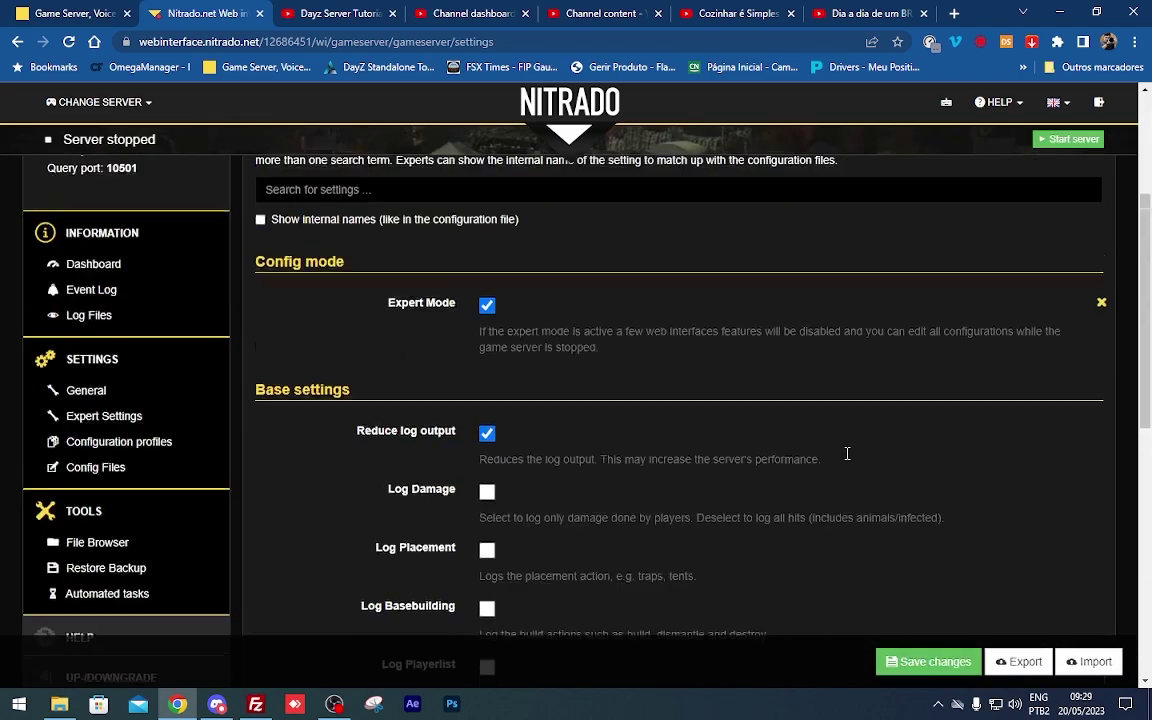
pyautogui.scroll(-2, 846, 460)
pyautogui.scroll(4, 846, 460)
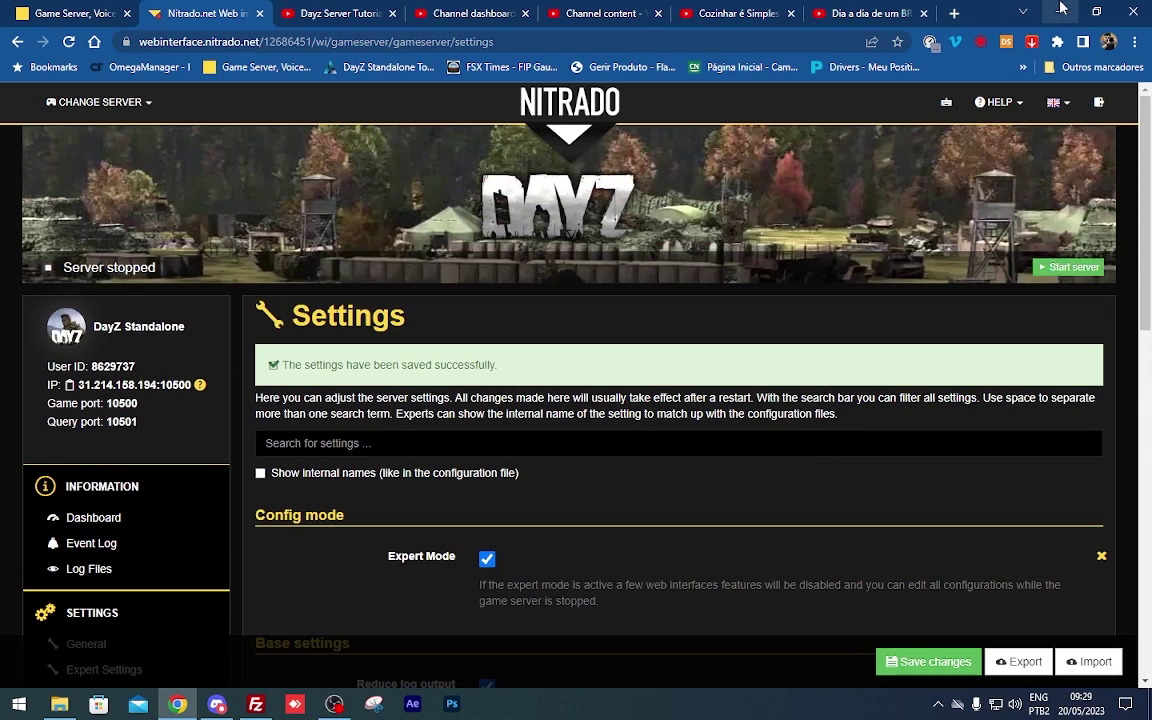
pyautogui.click(256, 704)
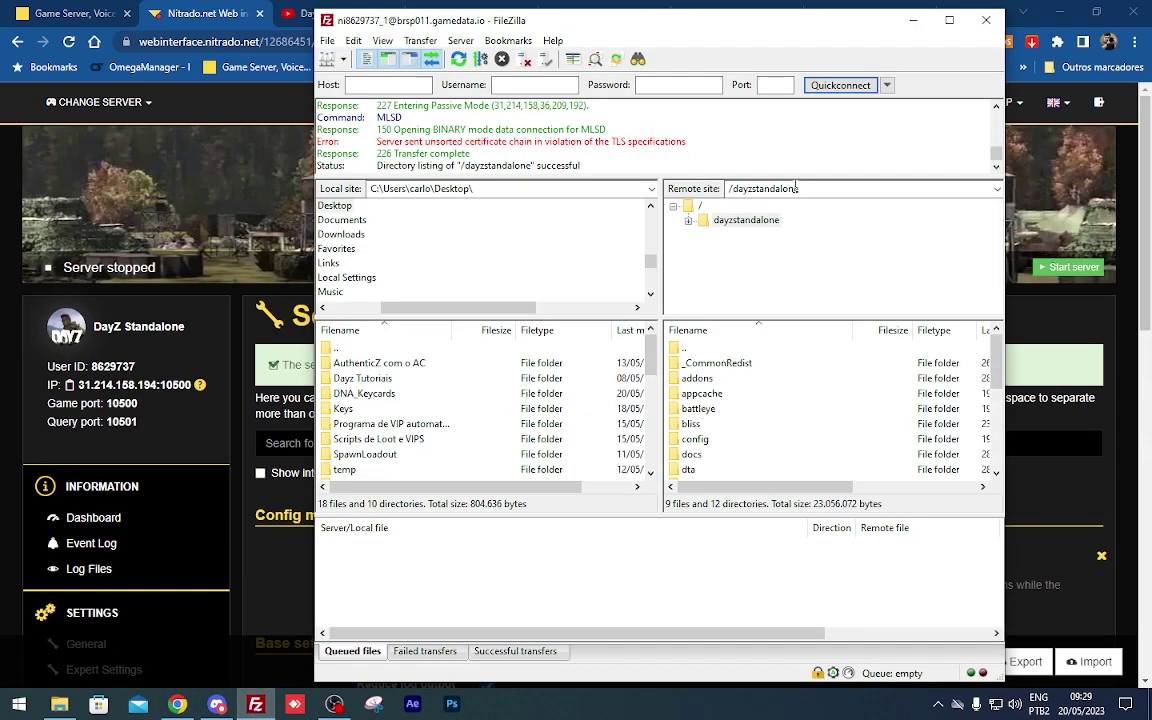
pyautogui.click(1068, 11)
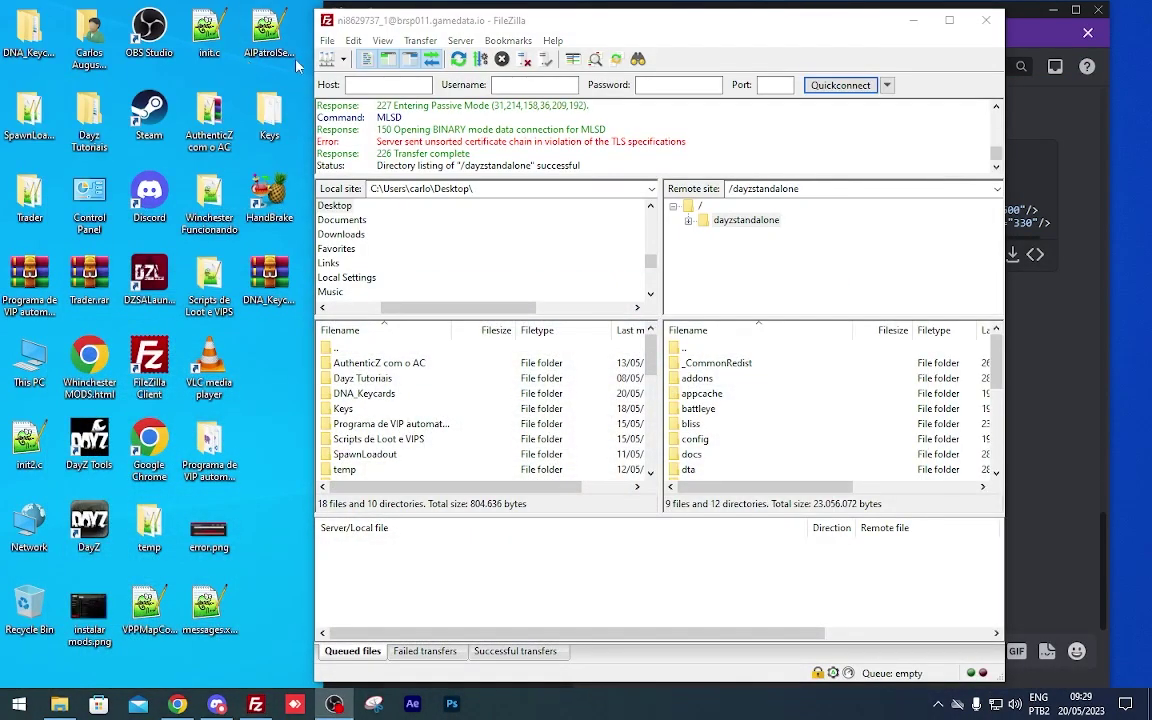
# Step: Clear Discord off the screen and shift FileZilla aside to expose the desktop
pyautogui.click(850, 57)
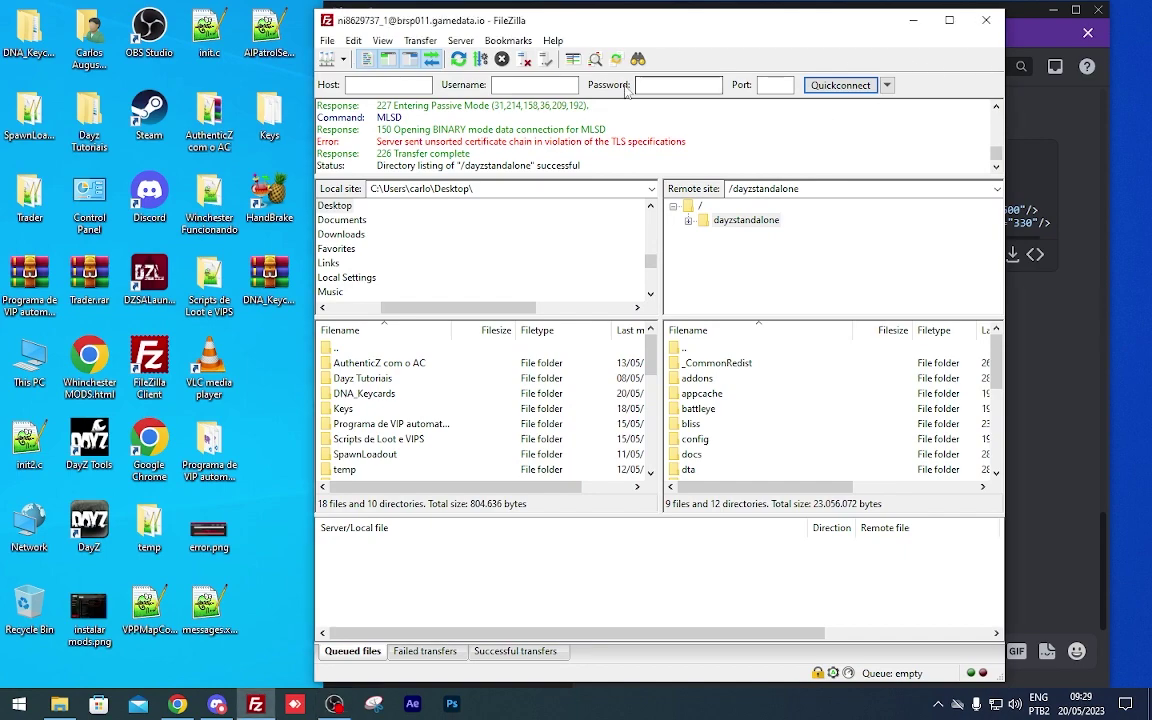
pyautogui.click(1040, 8)
pyautogui.click(1053, 9)
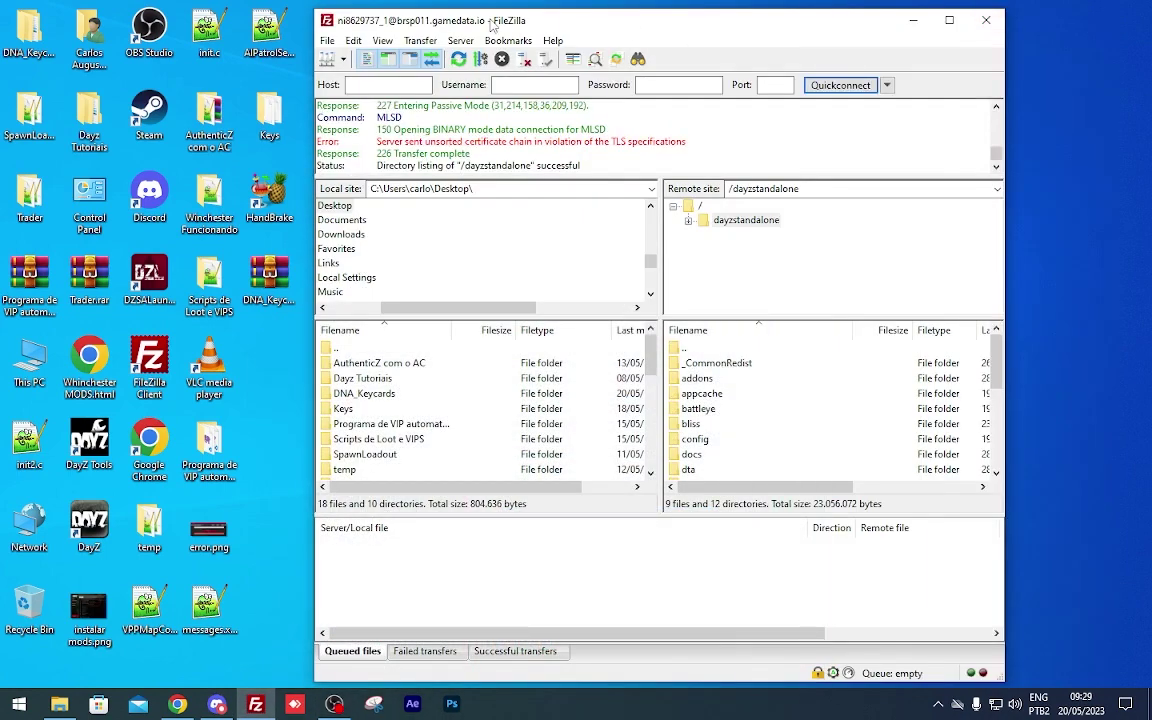
pyautogui.moveTo(491, 27); pyautogui.dragTo(529, 31)
pyautogui.click(246, 327)
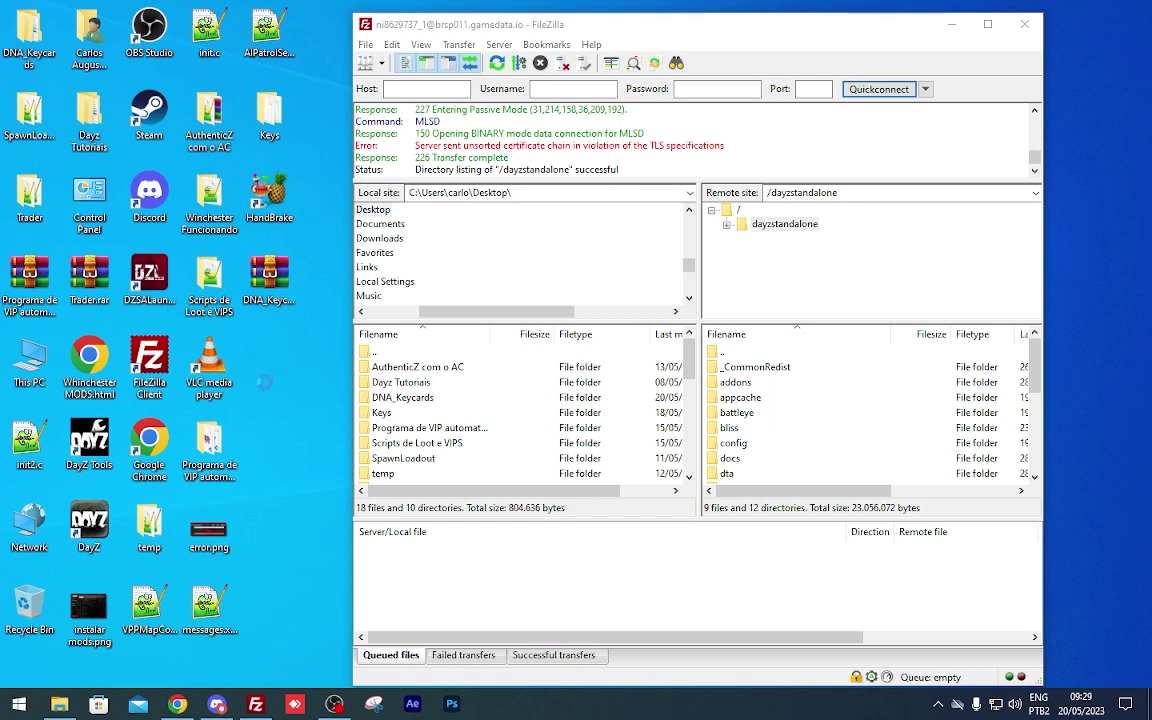
# Step: Create a new desktop folder named Badia
pyautogui.rightClick(276, 354)
pyautogui.moveTo(450, 502)
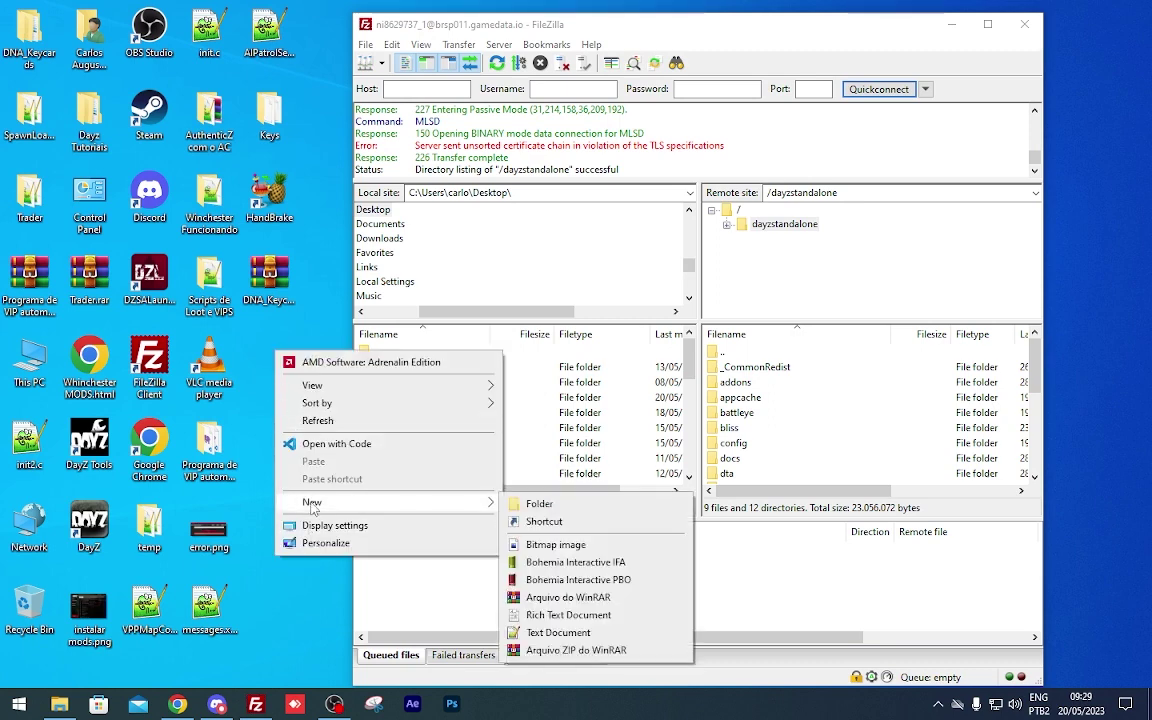
pyautogui.click(516, 505)
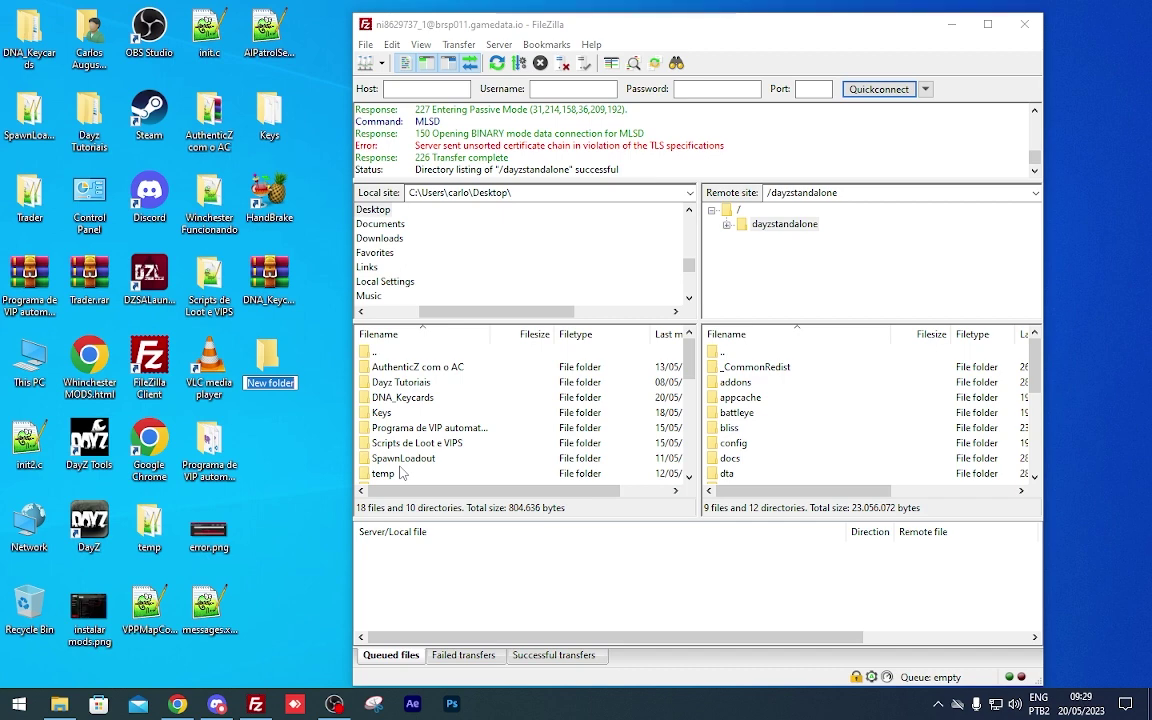
pyautogui.write('Badia')
pyautogui.press('Return')
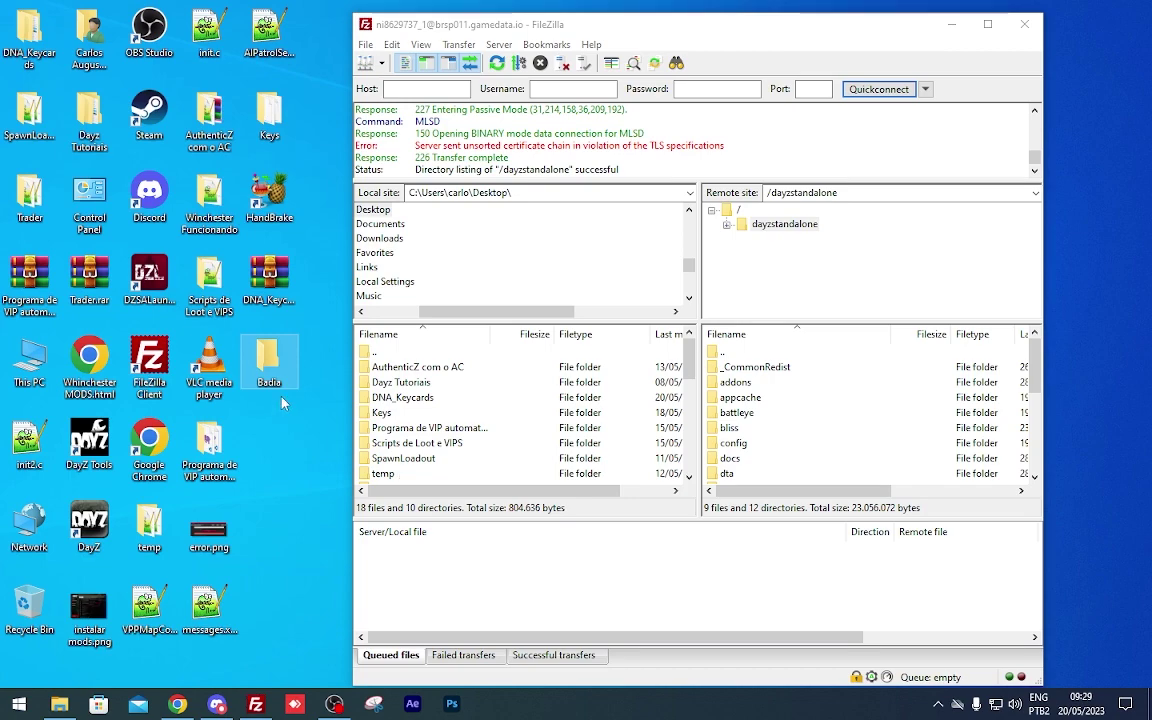
# Step: Download serverDZ.cfg from /dayzstandalone into the Badia folder and open it
pyautogui.doubleClick(278, 347)
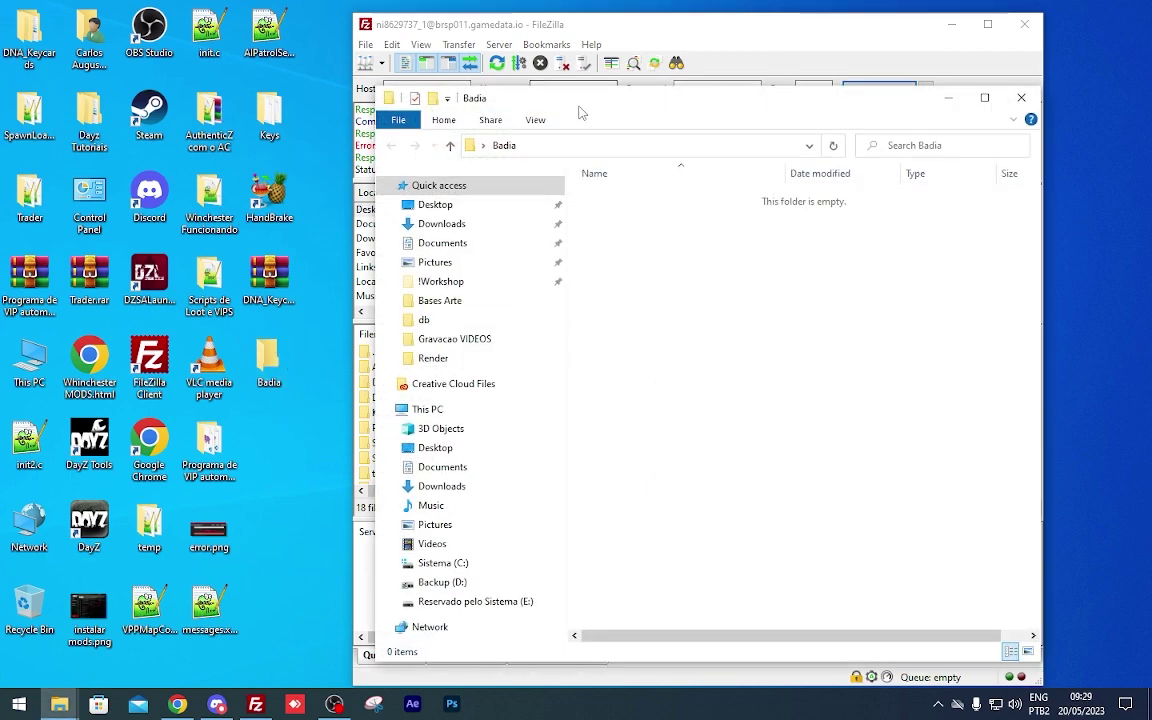
pyautogui.moveTo(521, 95); pyautogui.dragTo(216, 55)
pyautogui.click(770, 430)
pyautogui.scroll(-5, 770, 430)
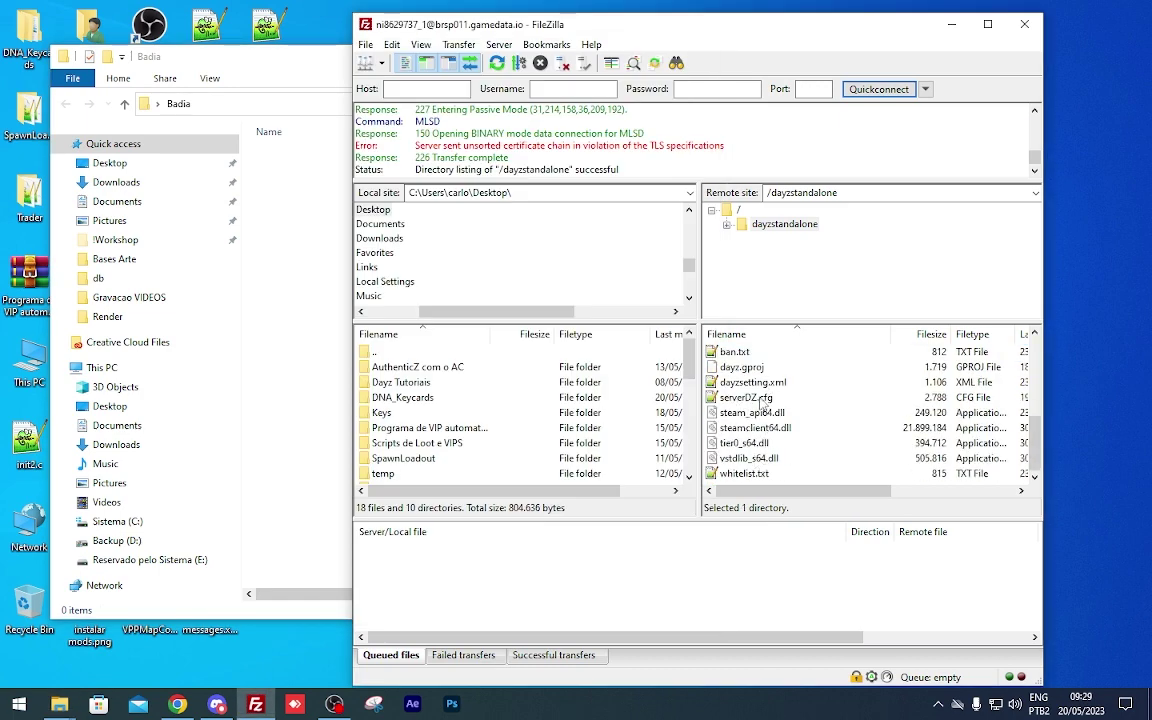
pyautogui.moveTo(750, 24); pyautogui.dragTo(846, 23)
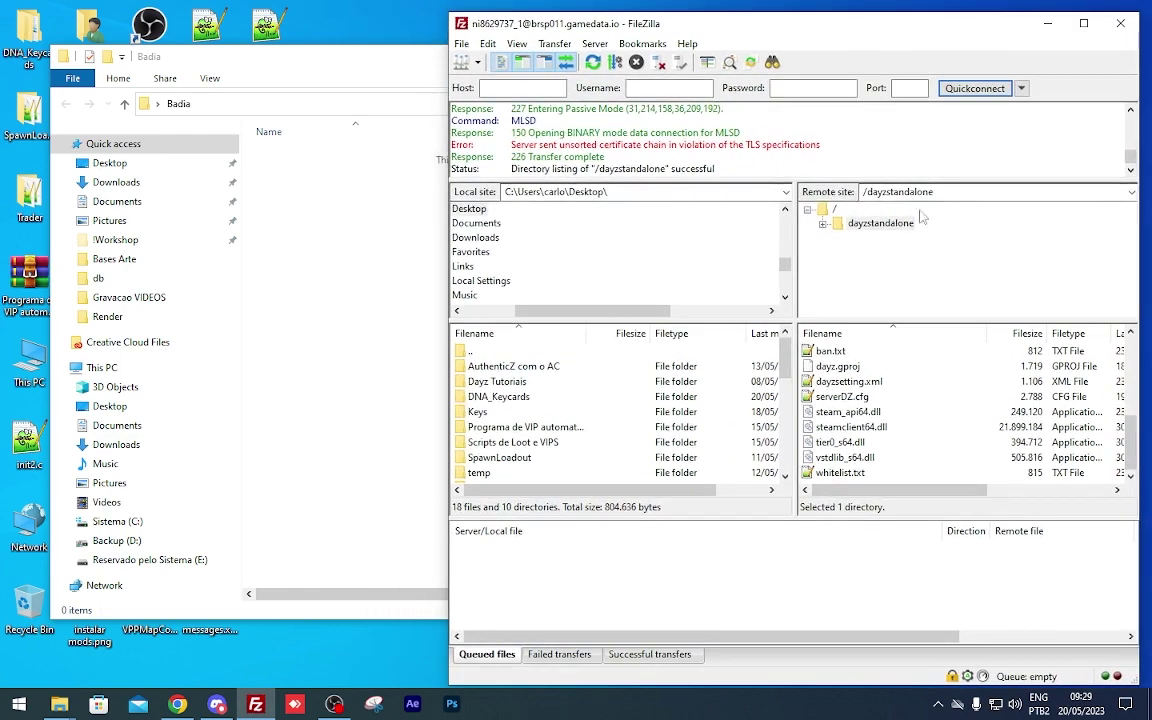
pyautogui.click(878, 223)
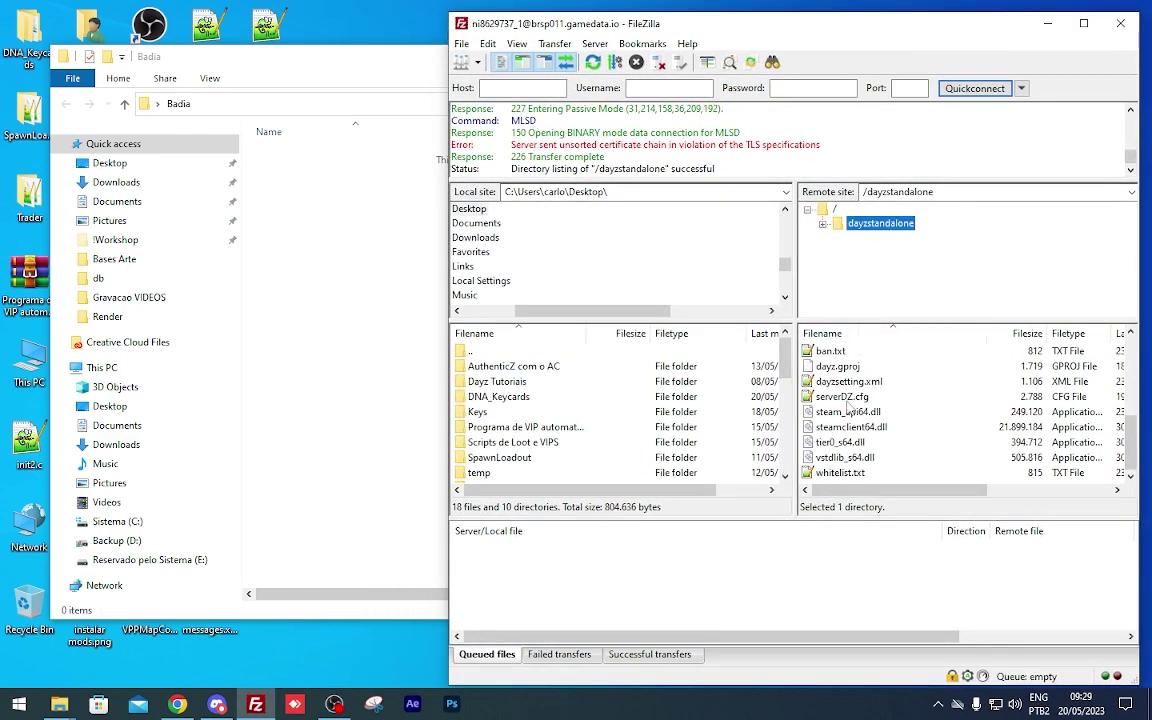
pyautogui.moveTo(845, 399); pyautogui.dragTo(347, 230)
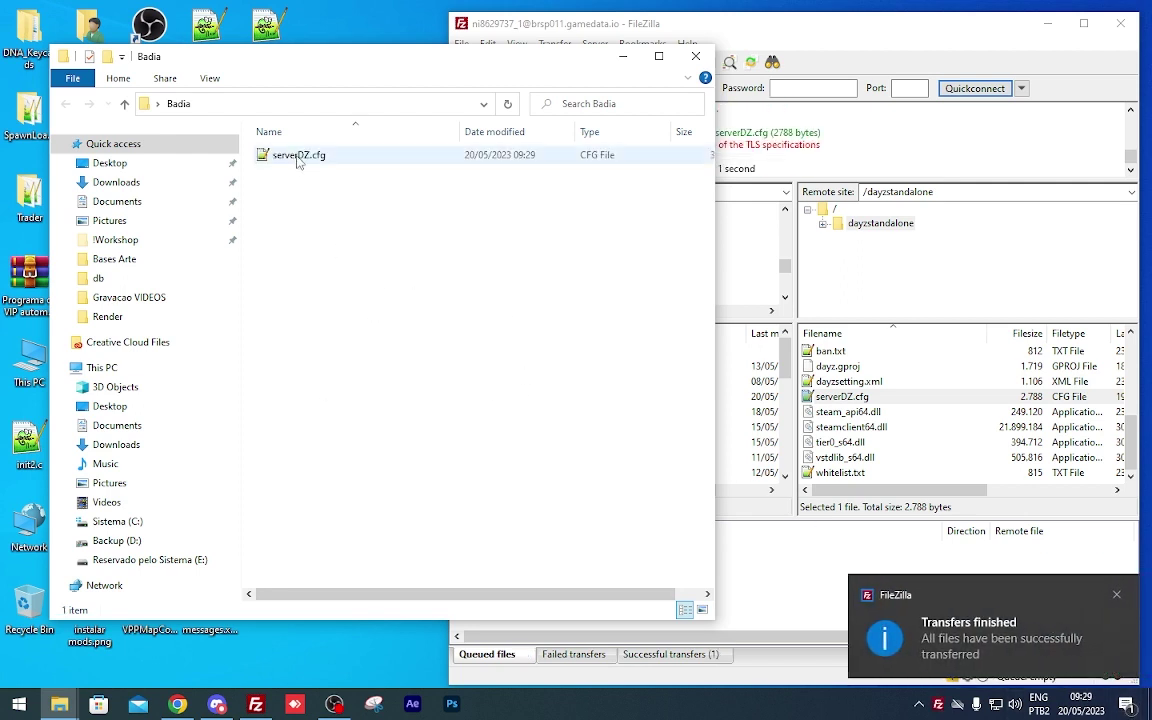
pyautogui.doubleClick(291, 156)
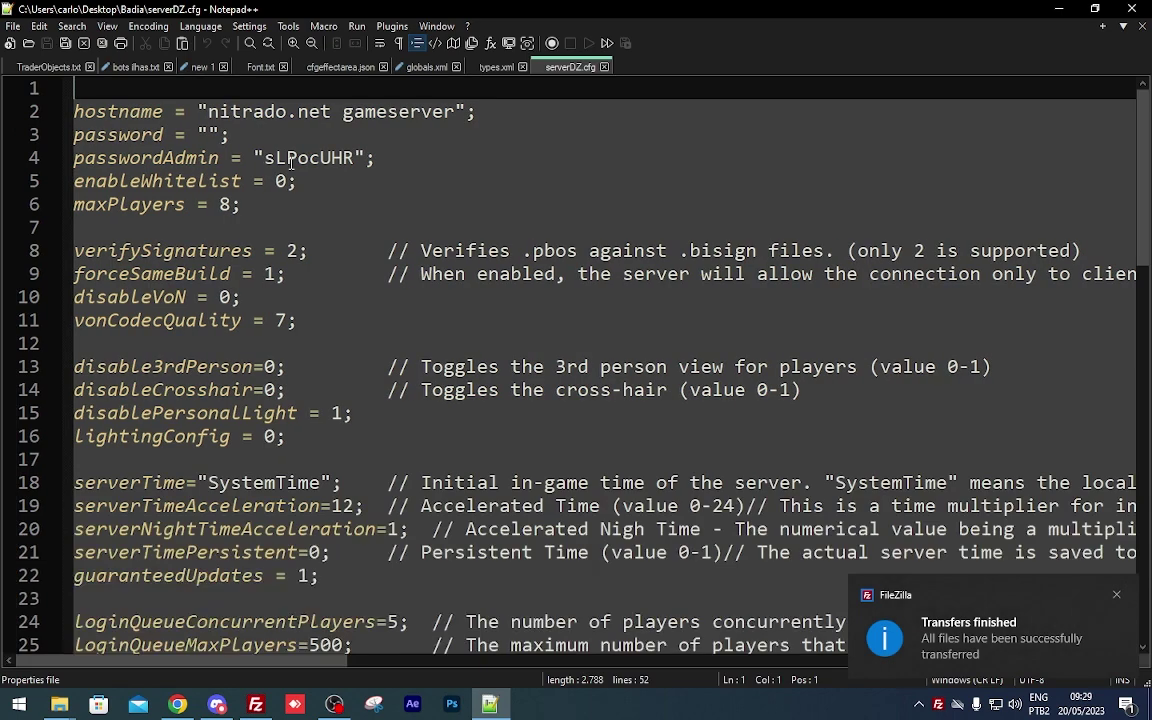
# Step: Replace the hostname value with [BR] BADIA DEERISLE
pyautogui.scroll(-15, 275, 112)
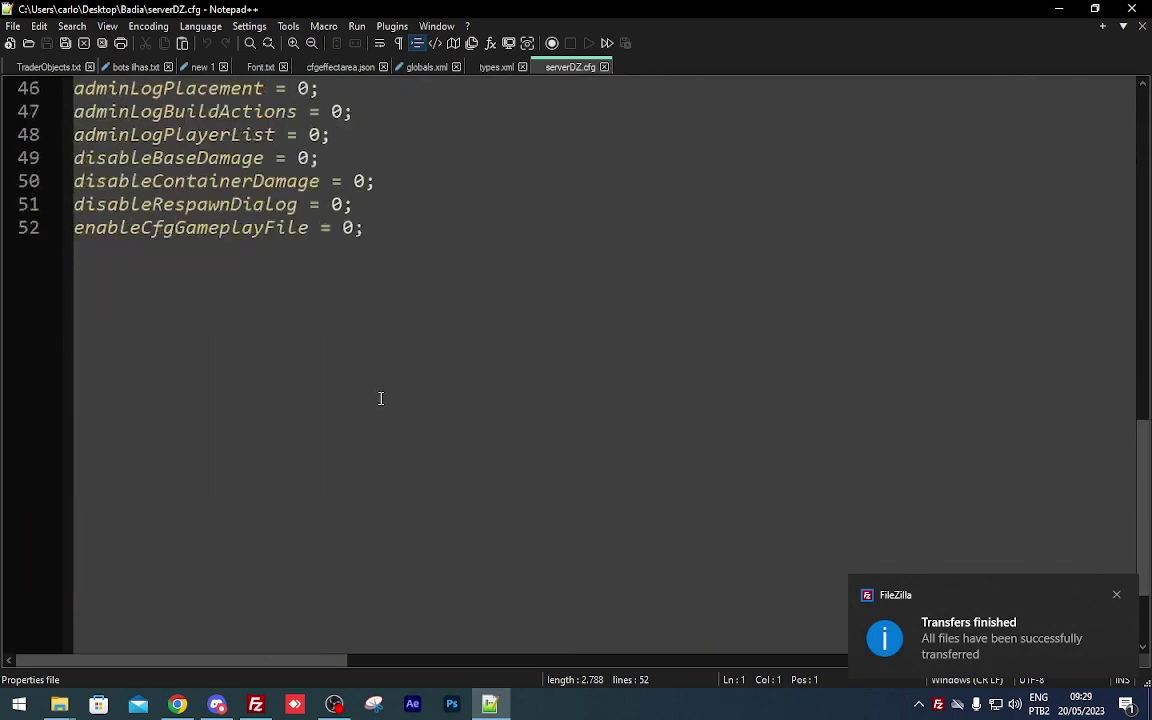
pyautogui.scroll(13, 380, 396)
pyautogui.scroll(2, 380, 401)
pyautogui.moveTo(207, 112); pyautogui.dragTo(454, 113)
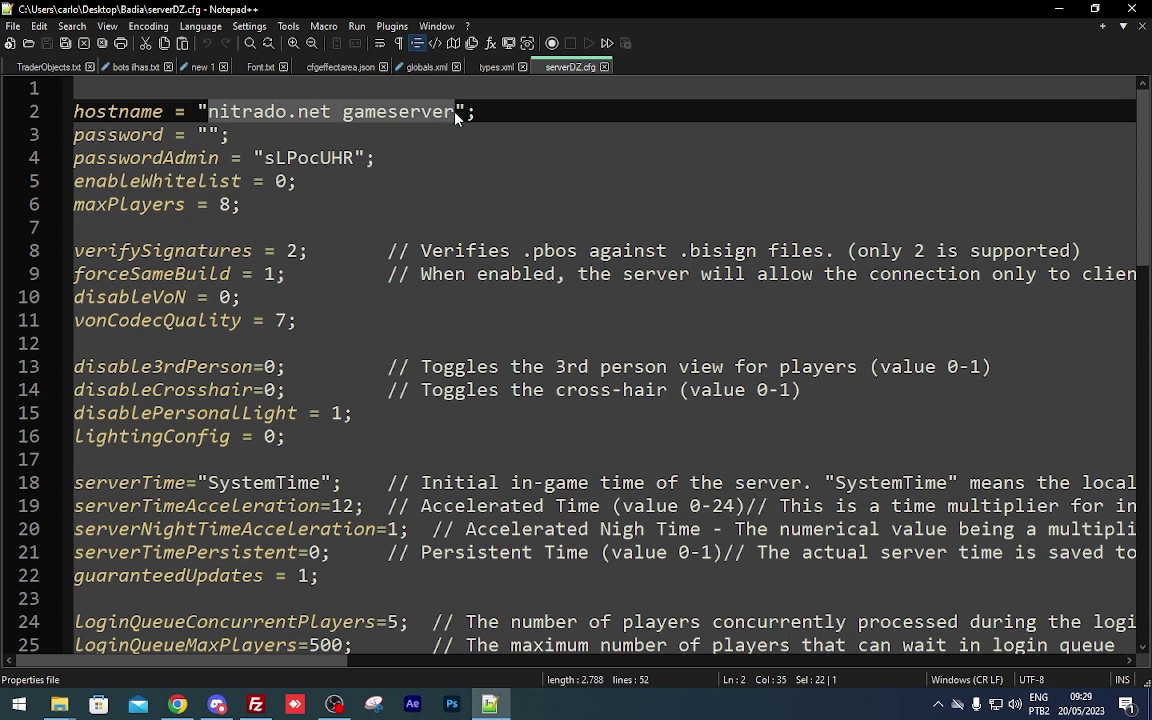
pyautogui.write('[BR')
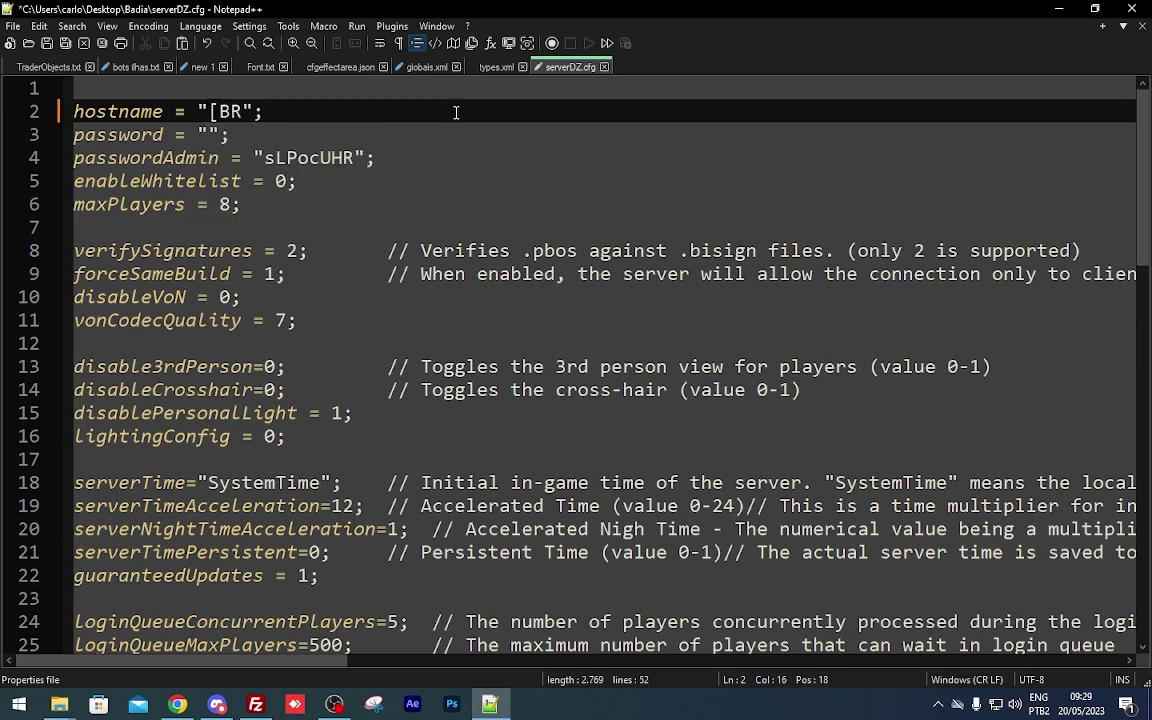
pyautogui.write('] BADIA')
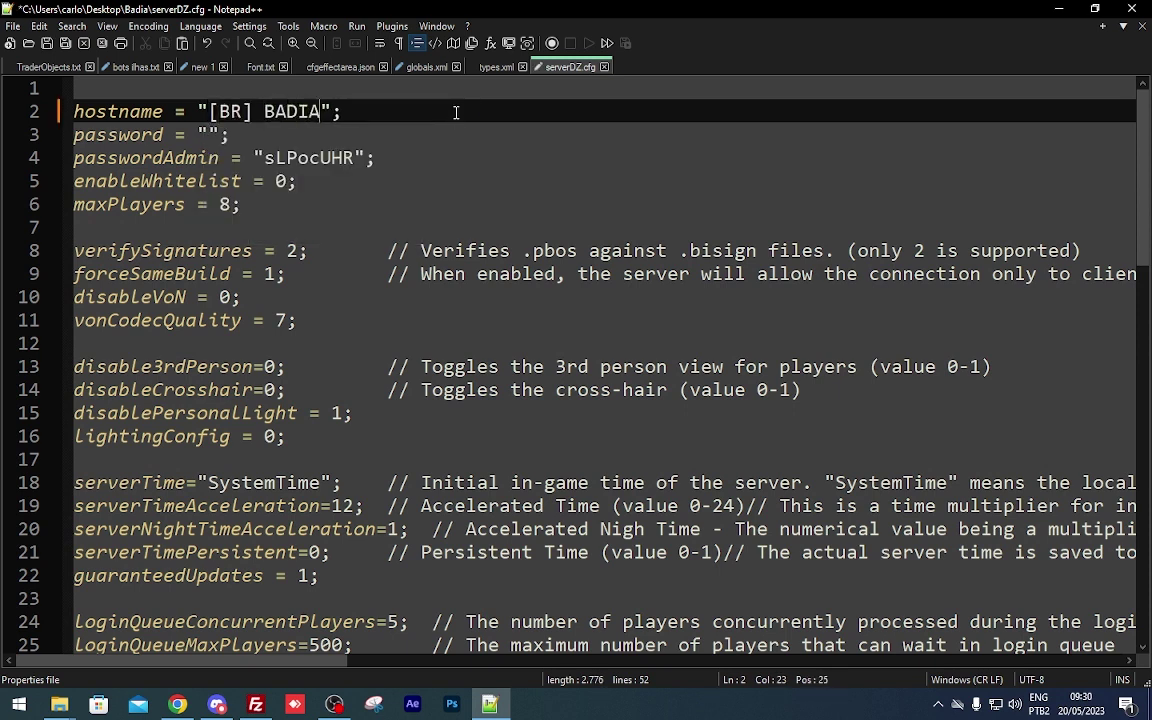
pyautogui.write(' DEERISLE')
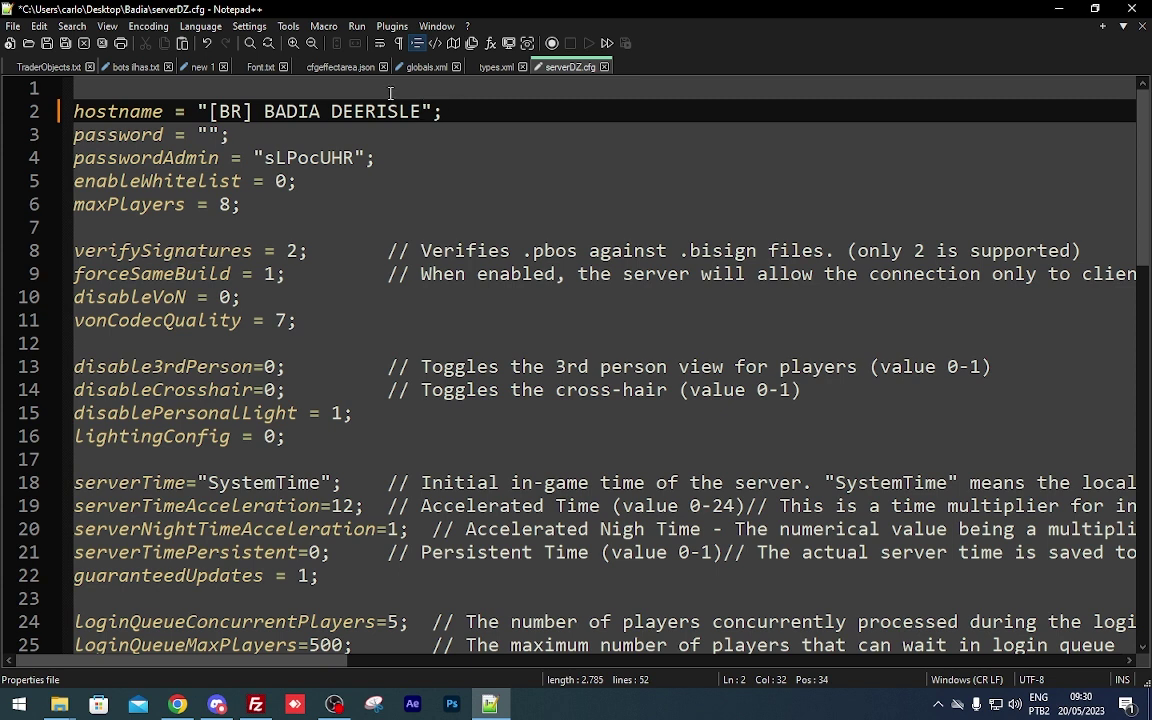
pyautogui.moveTo(331, 112); pyautogui.dragTo(418, 112)
pyautogui.click(346, 113)
# Step: Enter a server join password and review the admin password value
pyautogui.click(203, 134)
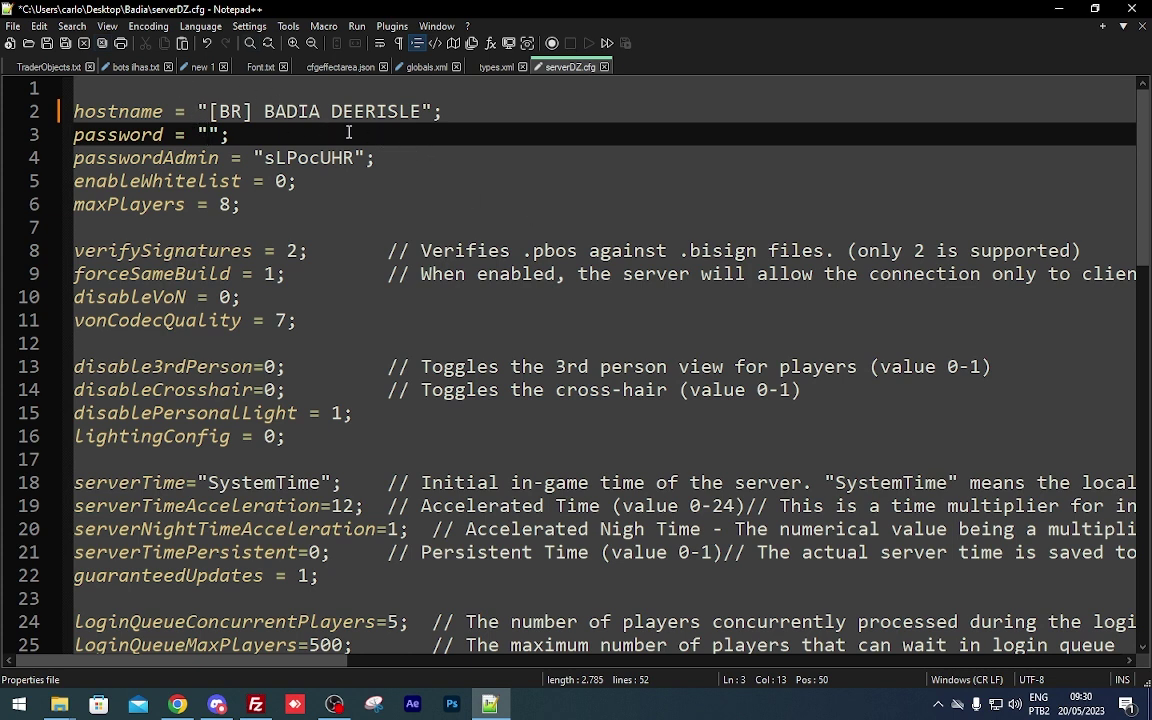
pyautogui.click(396, 132)
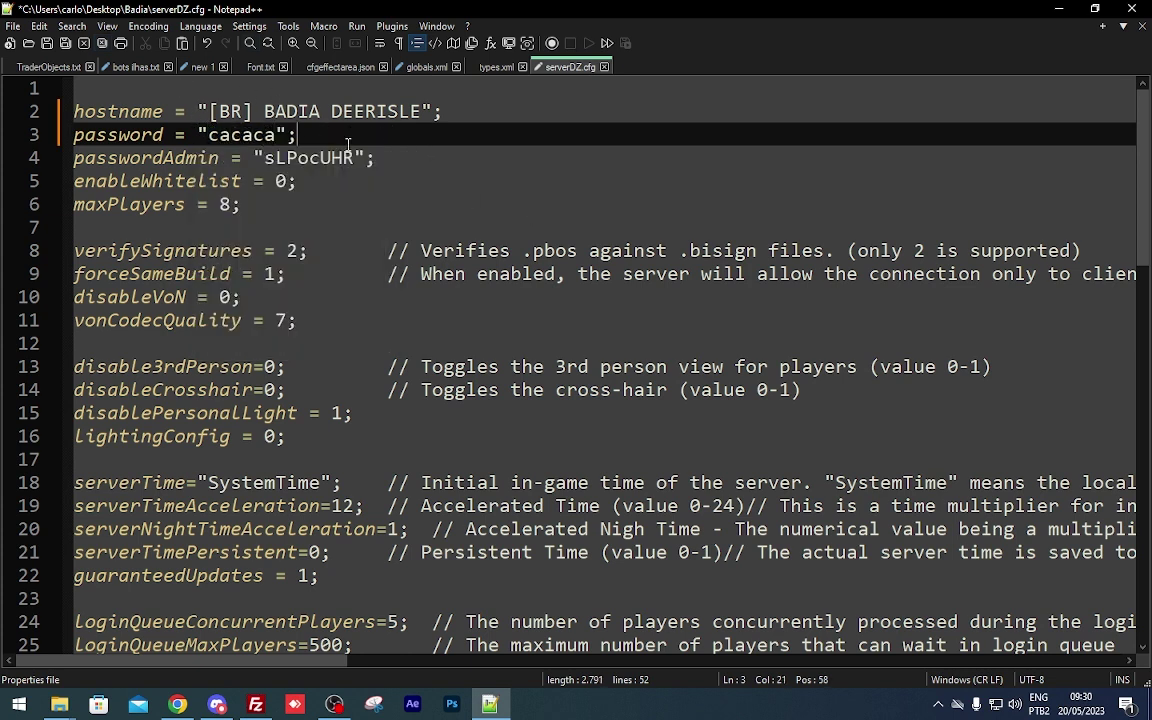
pyautogui.click(320, 158)
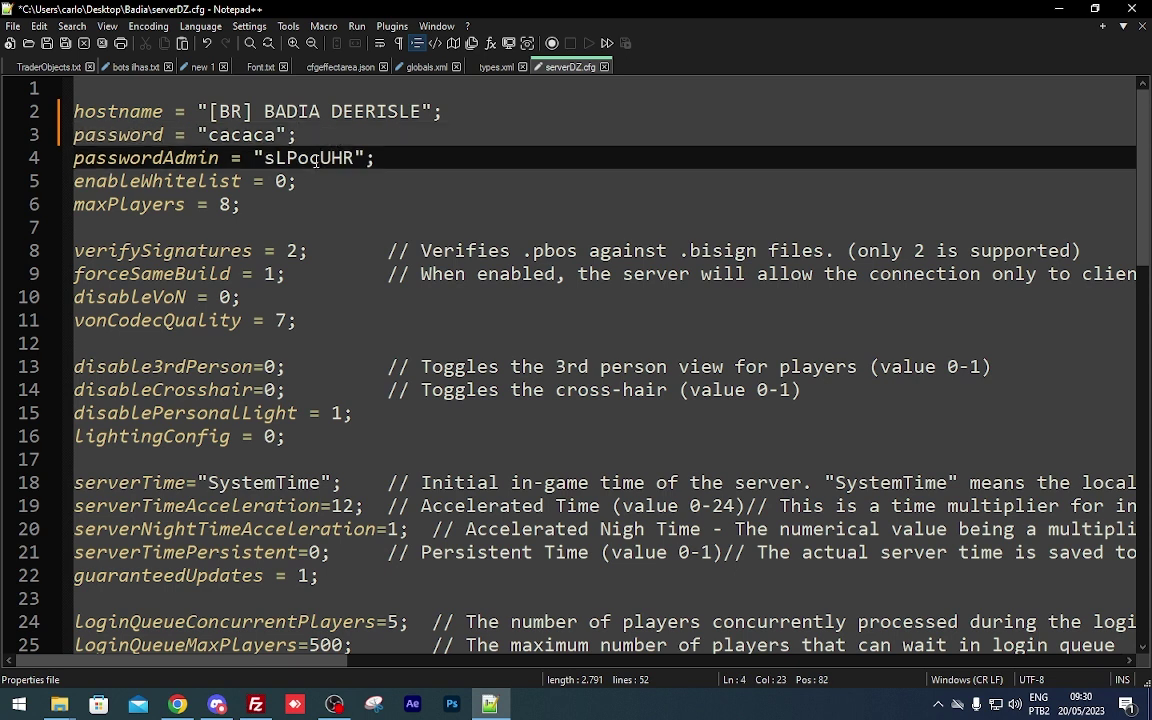
pyautogui.doubleClick(316, 158)
pyautogui.click(437, 156)
pyautogui.scroll(-1, 350, 160)
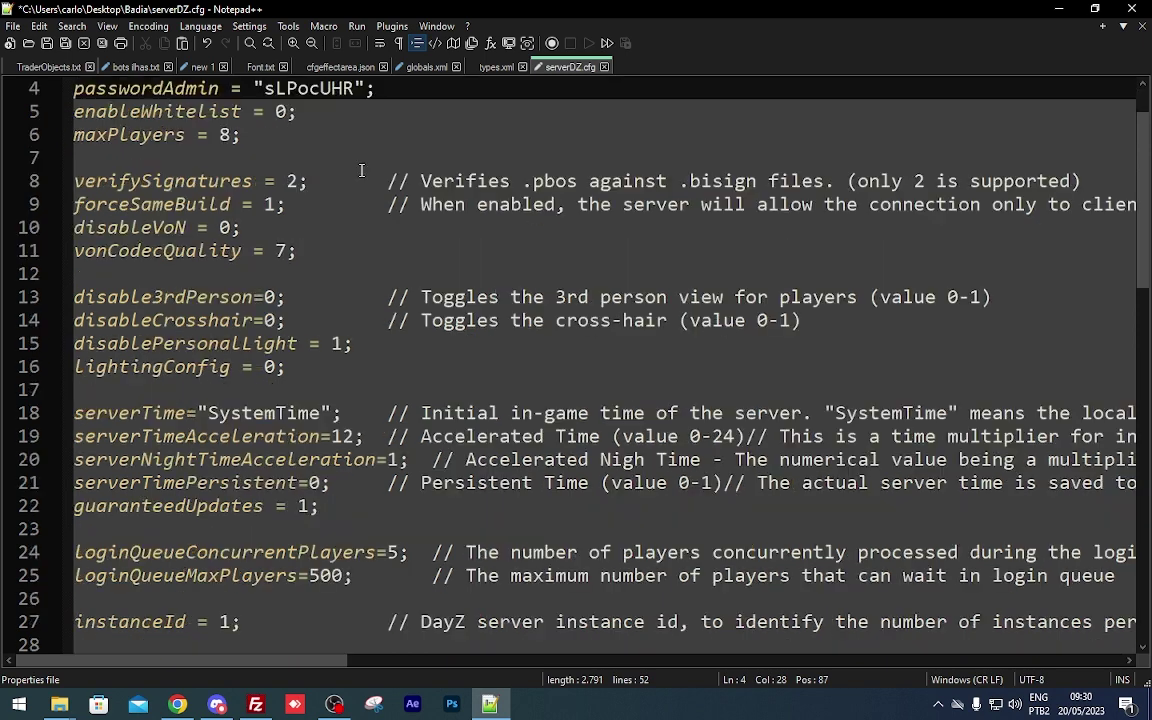
pyautogui.scroll(1, 260, 150)
pyautogui.click(1059, 10)
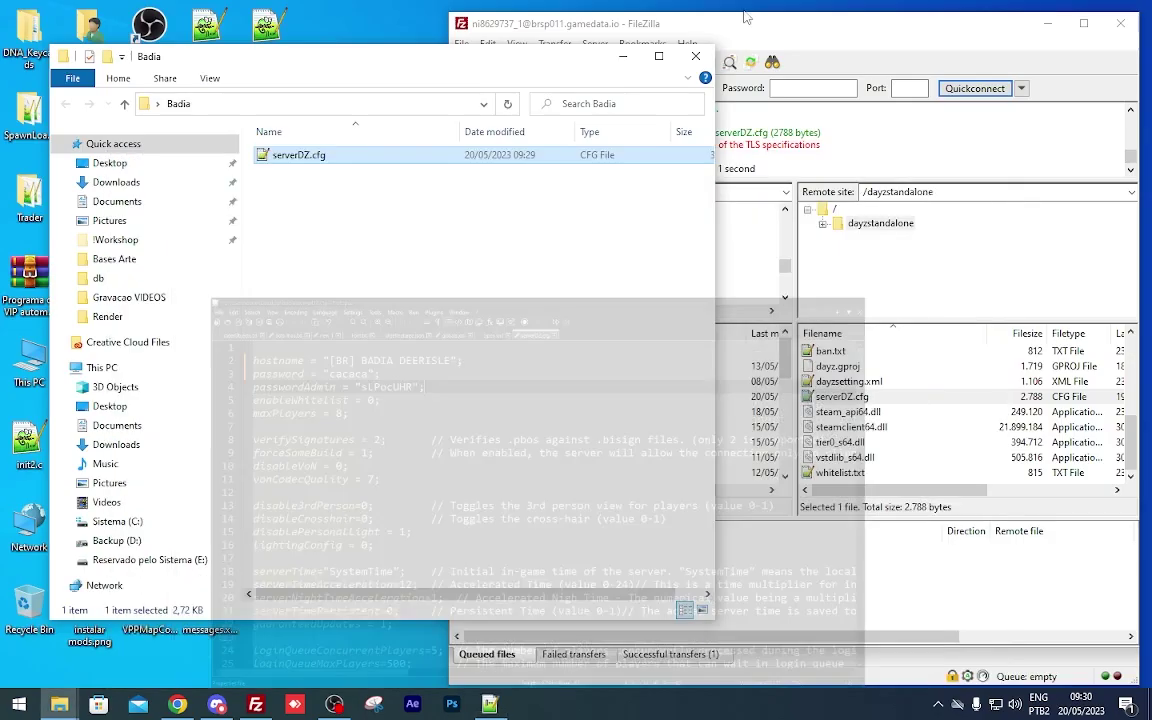
# Step: Check Nitrado's services overview, then return to the DayZ server settings tab
pyautogui.click(177, 704)
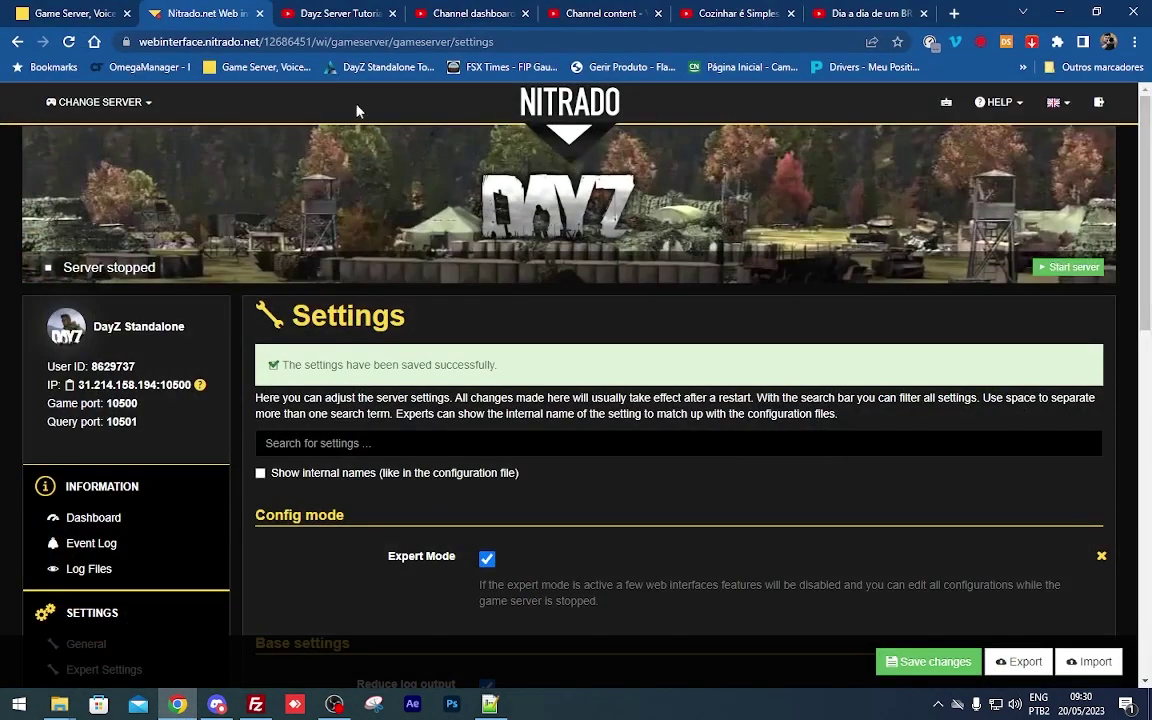
pyautogui.click(88, 10)
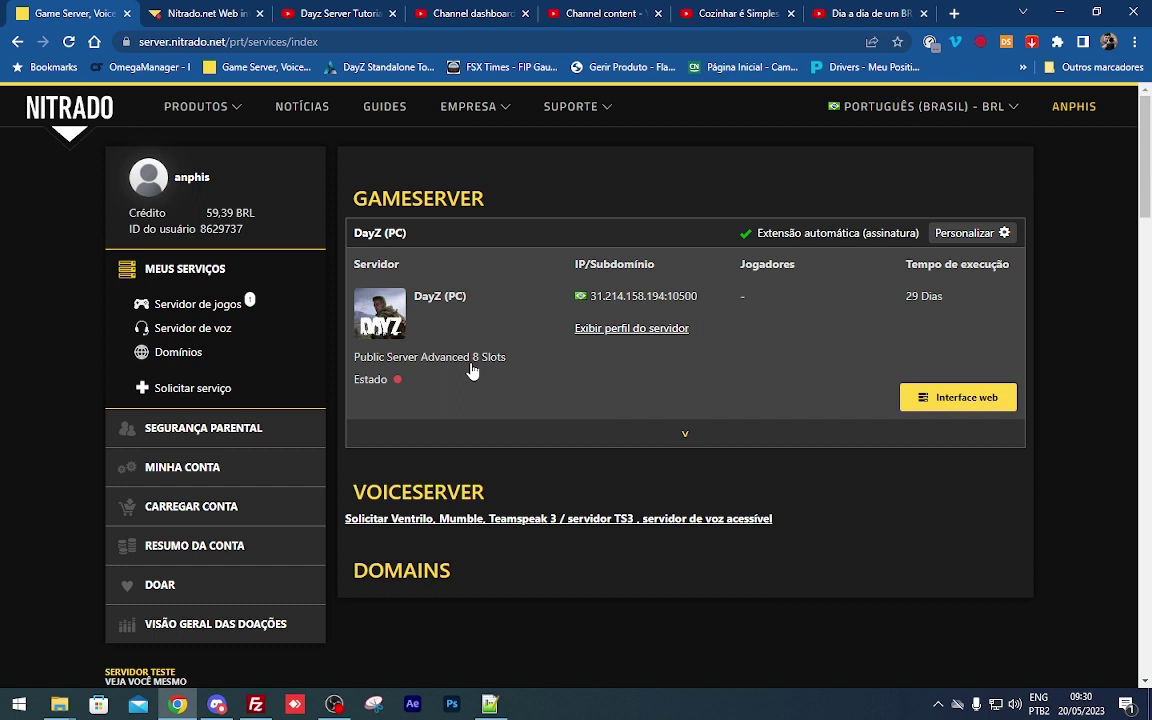
pyautogui.click(195, 13)
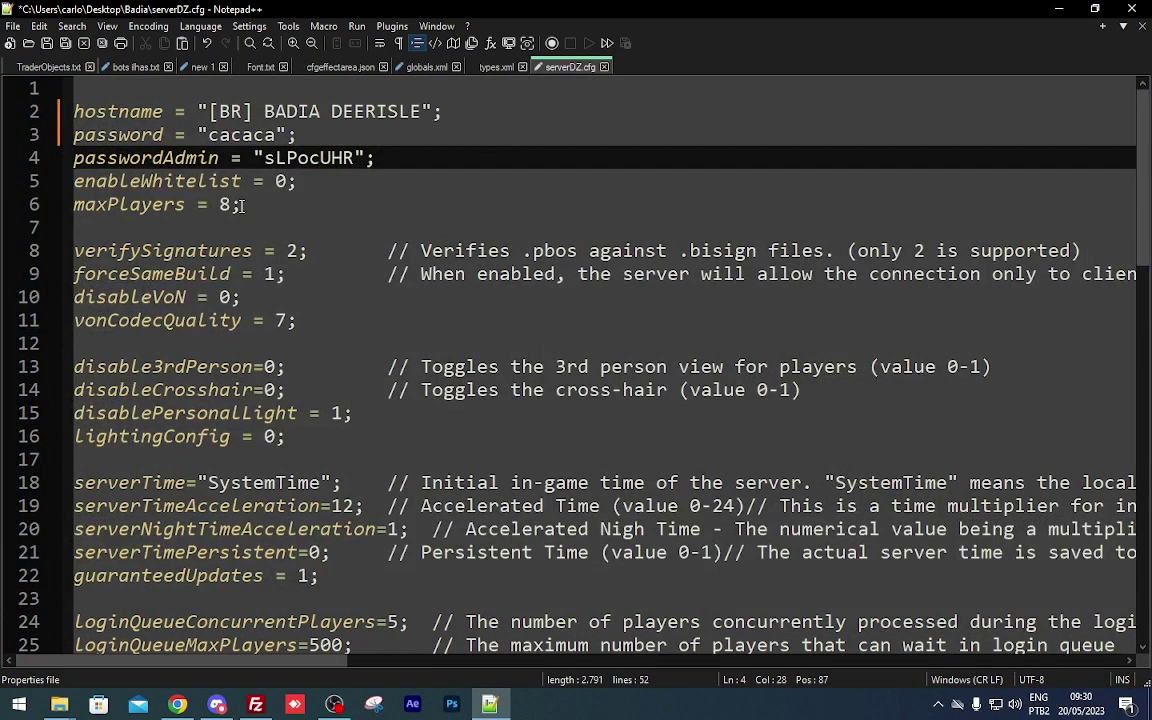
# Step: Change maxPlayers, trying 100 before settling on 8
pyautogui.moveTo(241, 206); pyautogui.dragTo(74, 204)
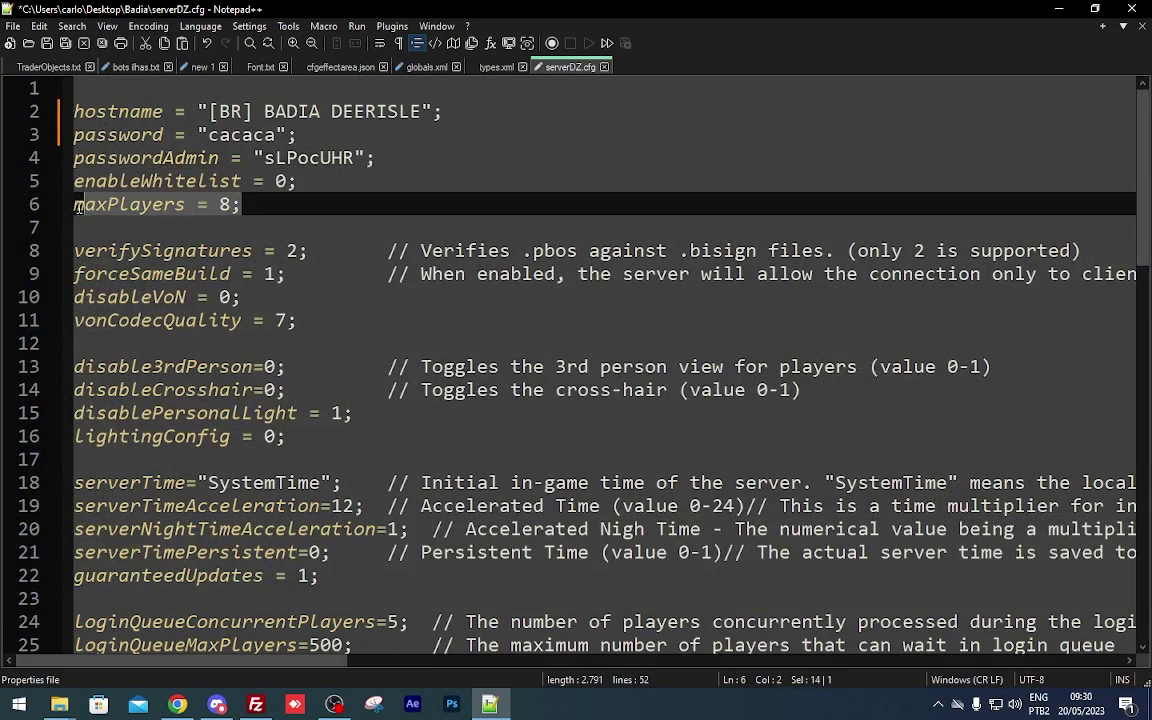
pyautogui.click(136, 204)
pyautogui.click(228, 204)
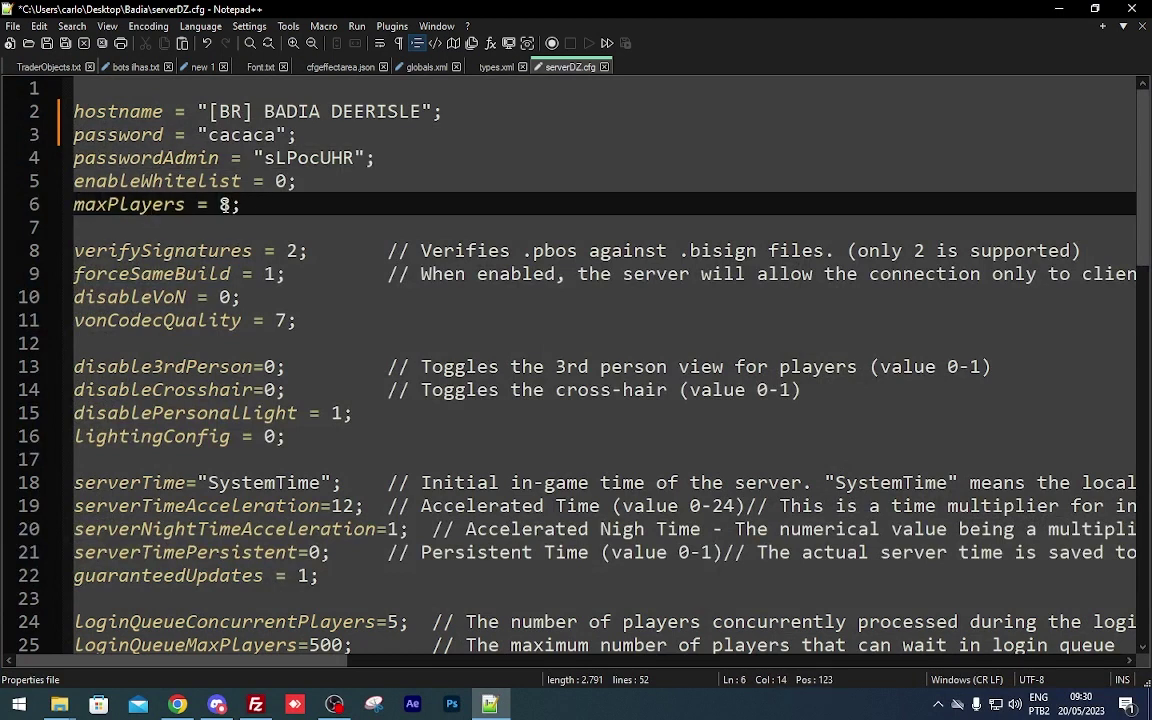
pyautogui.doubleClick(224, 204)
pyautogui.write('100')
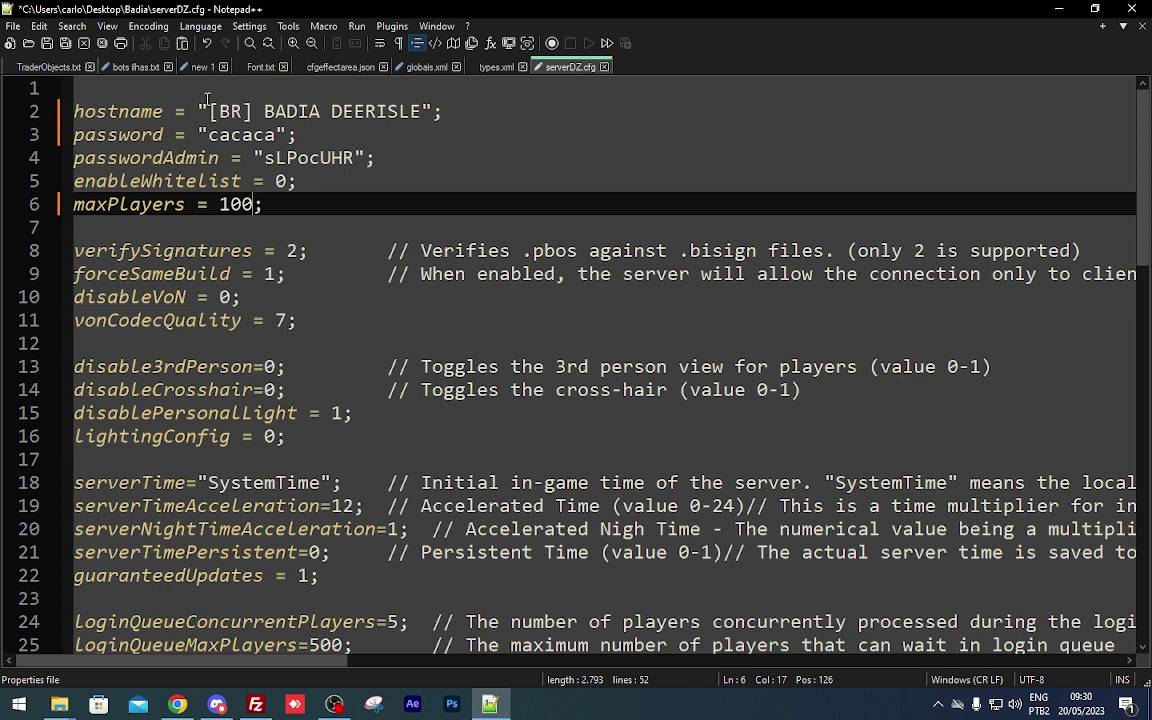
pyautogui.click(445, 112)
pyautogui.moveTo(375, 158); pyautogui.dragTo(322, 158)
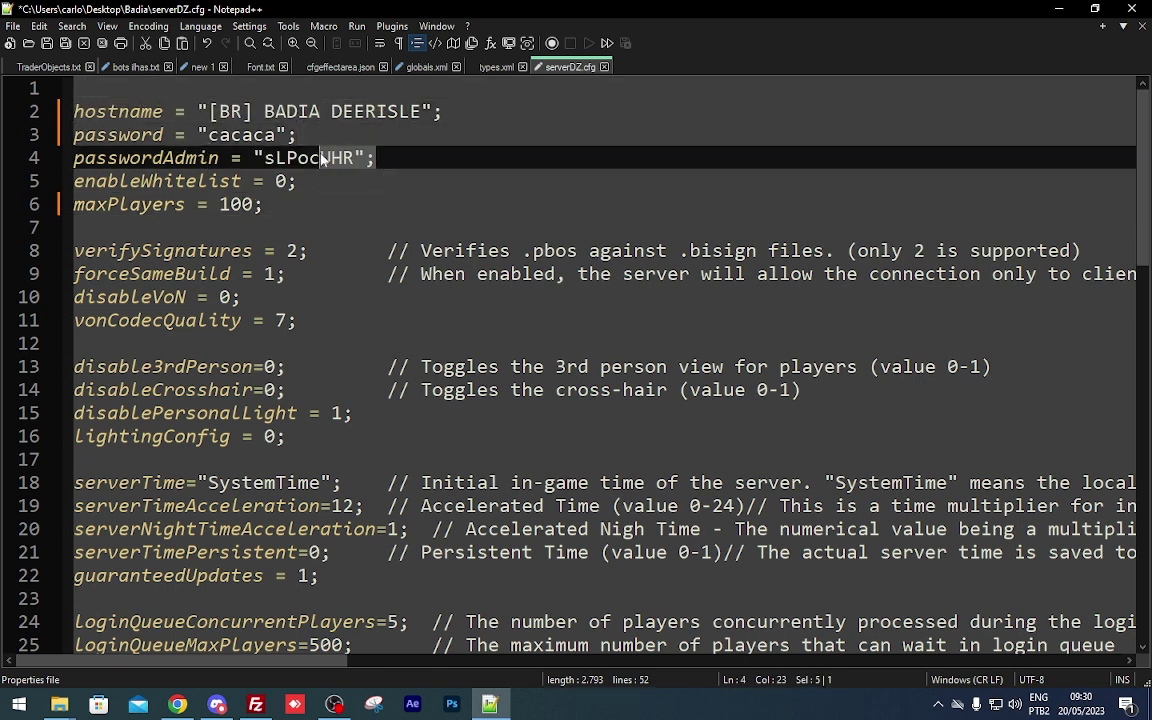
pyautogui.click(255, 204)
pyautogui.press('BackSpace')
pyautogui.press('BackSpace')
pyautogui.press('BackSpace')
pyautogui.write('8')
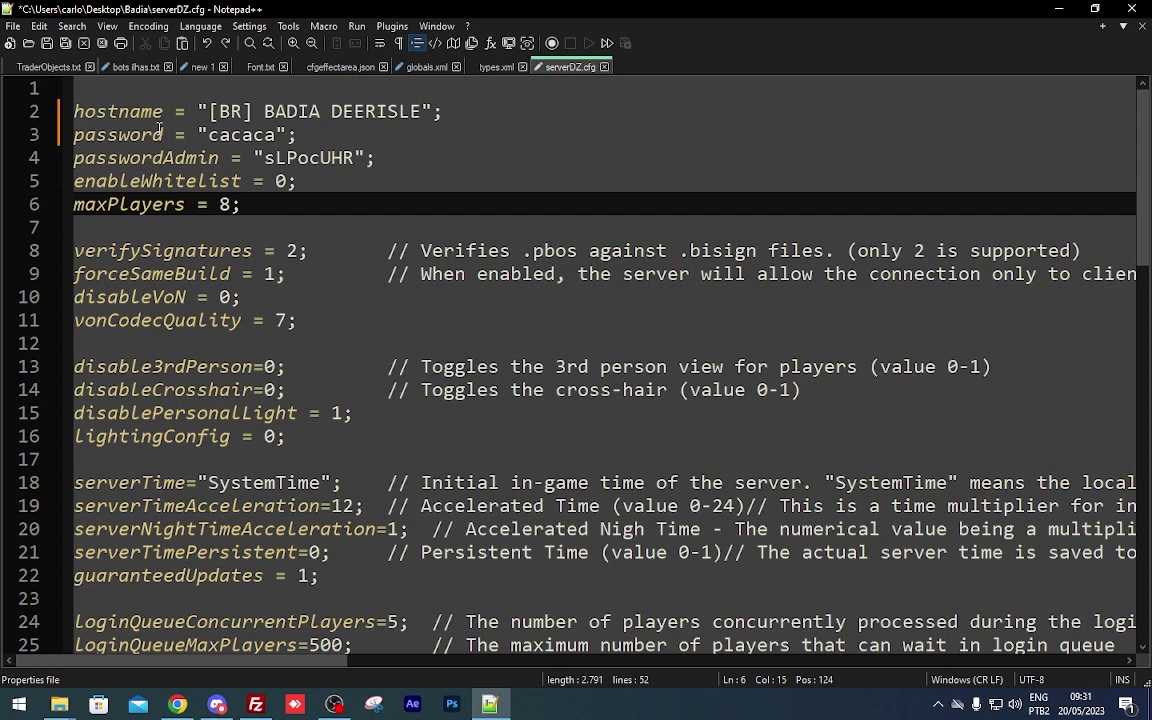
# Step: Save serverDZ.cfg and highlight the maxPlayers = 8 line
pyautogui.click(47, 44)
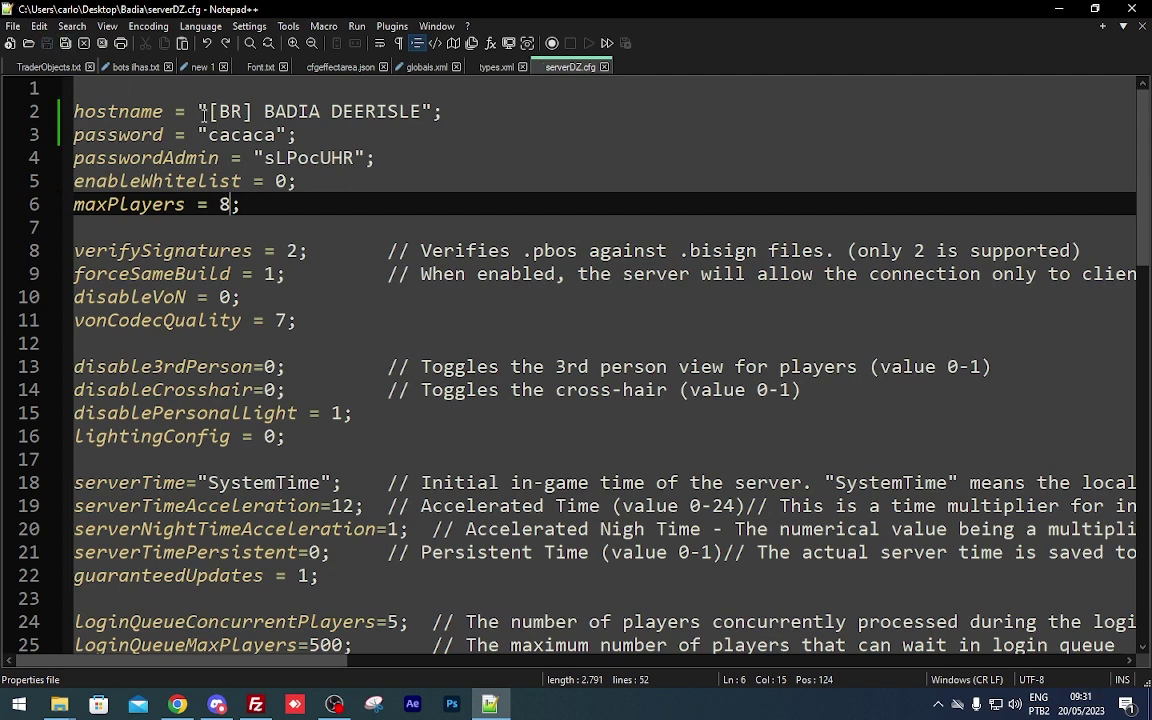
pyautogui.moveTo(262, 208); pyautogui.dragTo(3, 209)
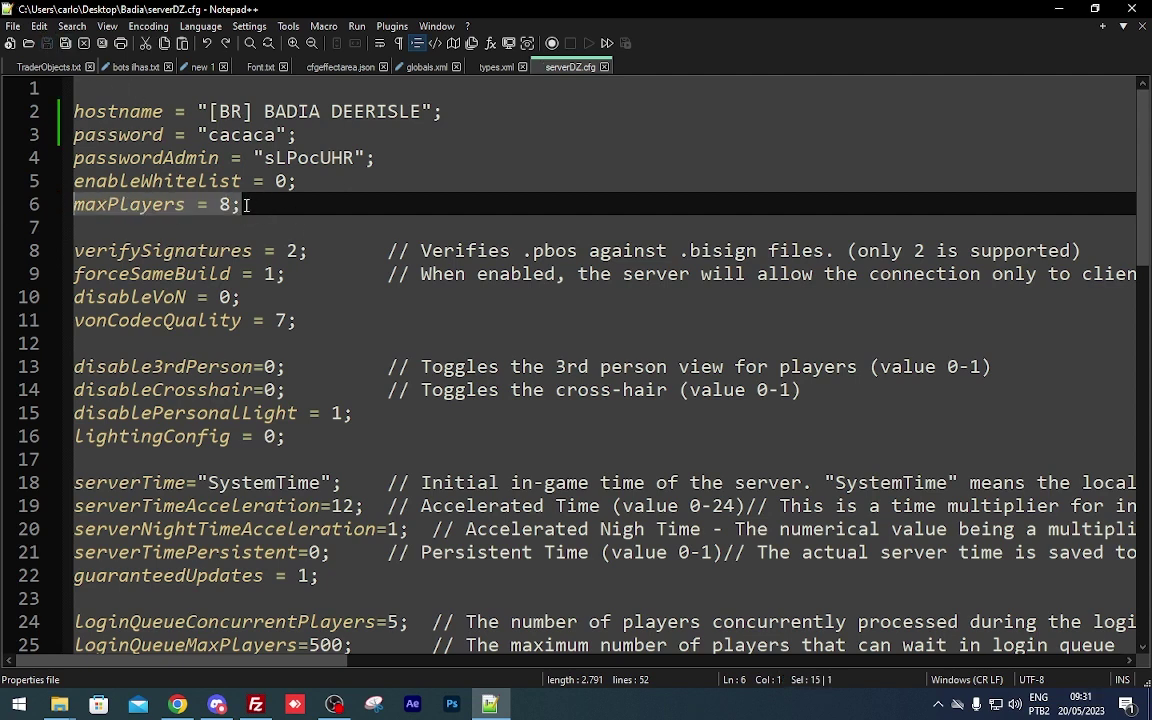
pyautogui.moveTo(246, 205); pyautogui.dragTo(70, 207)
pyautogui.moveTo(245, 205); pyautogui.dragTo(70, 205)
pyautogui.click(305, 209)
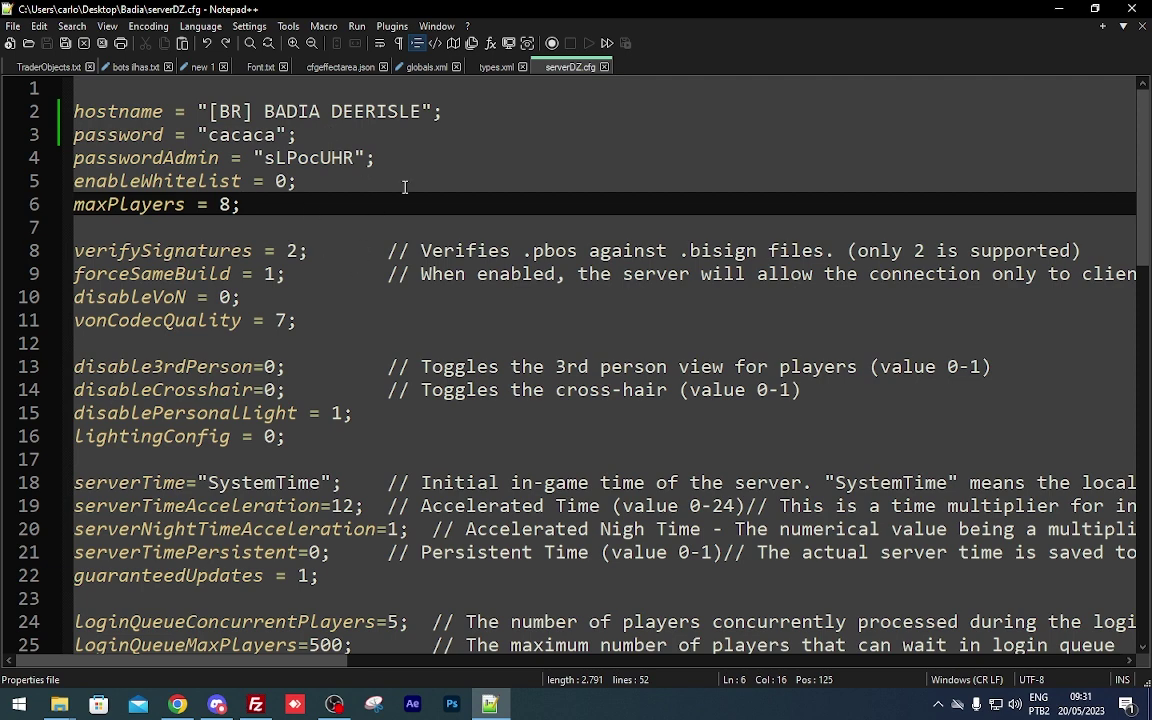
pyautogui.scroll(-2, 421, 206)
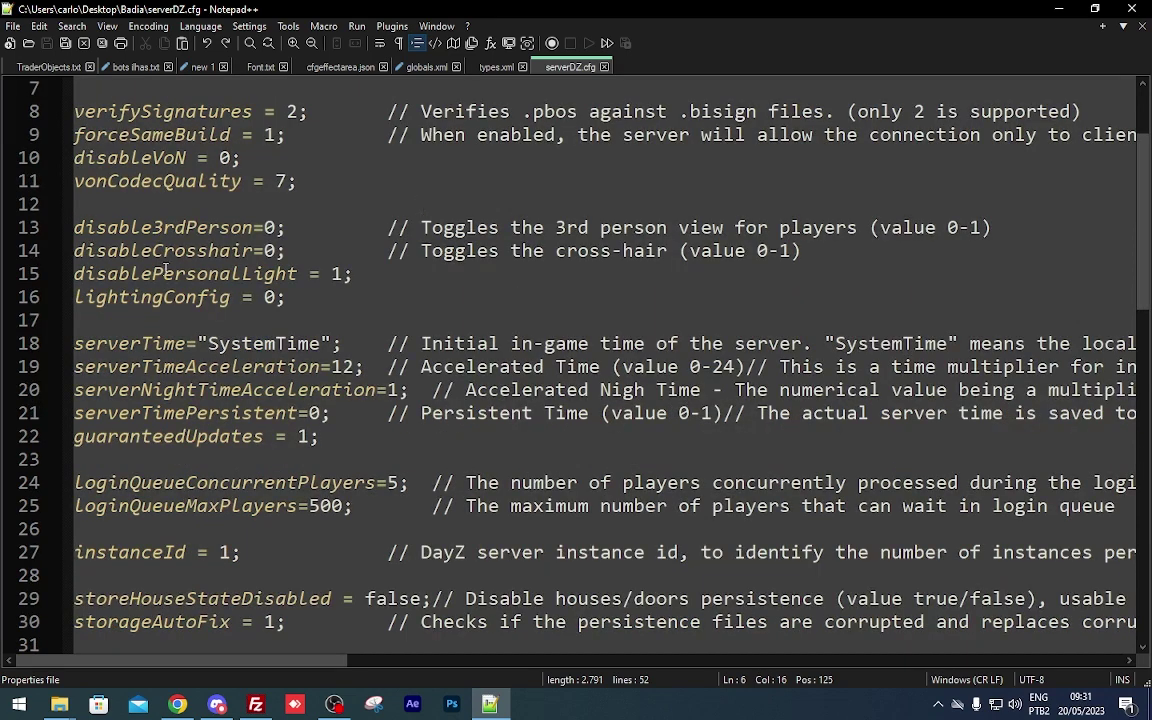
# Step: Change the lightingConfig value from 0 to 1
pyautogui.doubleClick(270, 296)
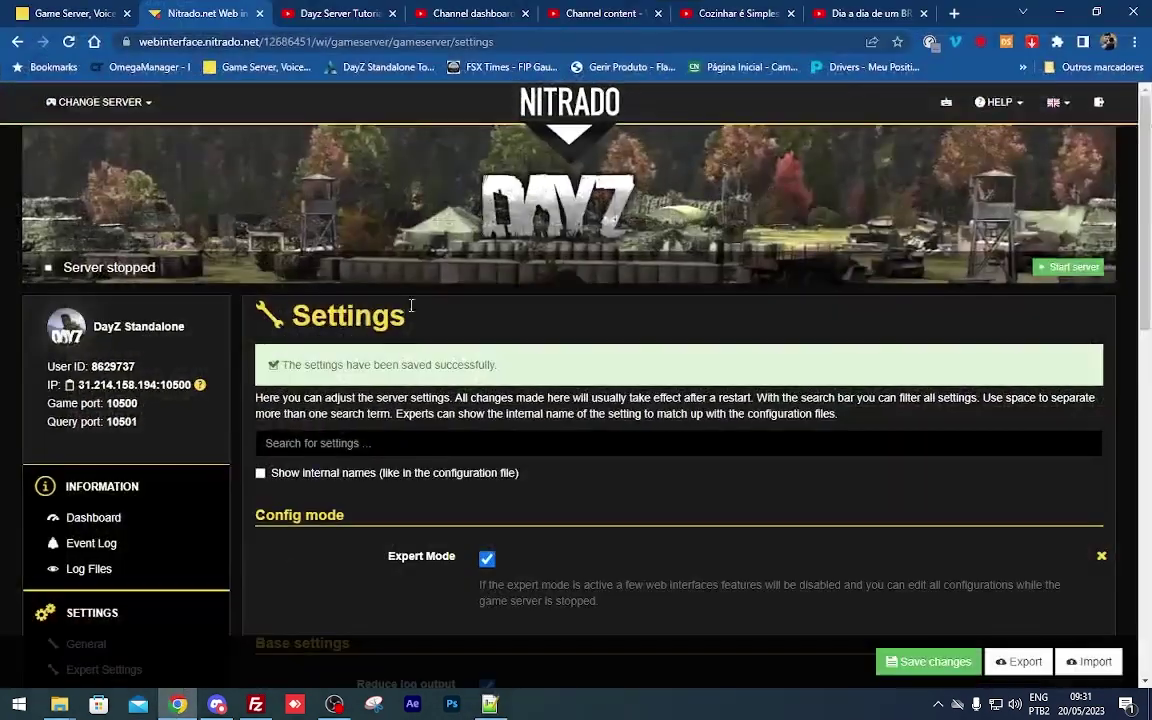
pyautogui.scroll(-3, 441, 272)
pyautogui.scroll(-4, 441, 272)
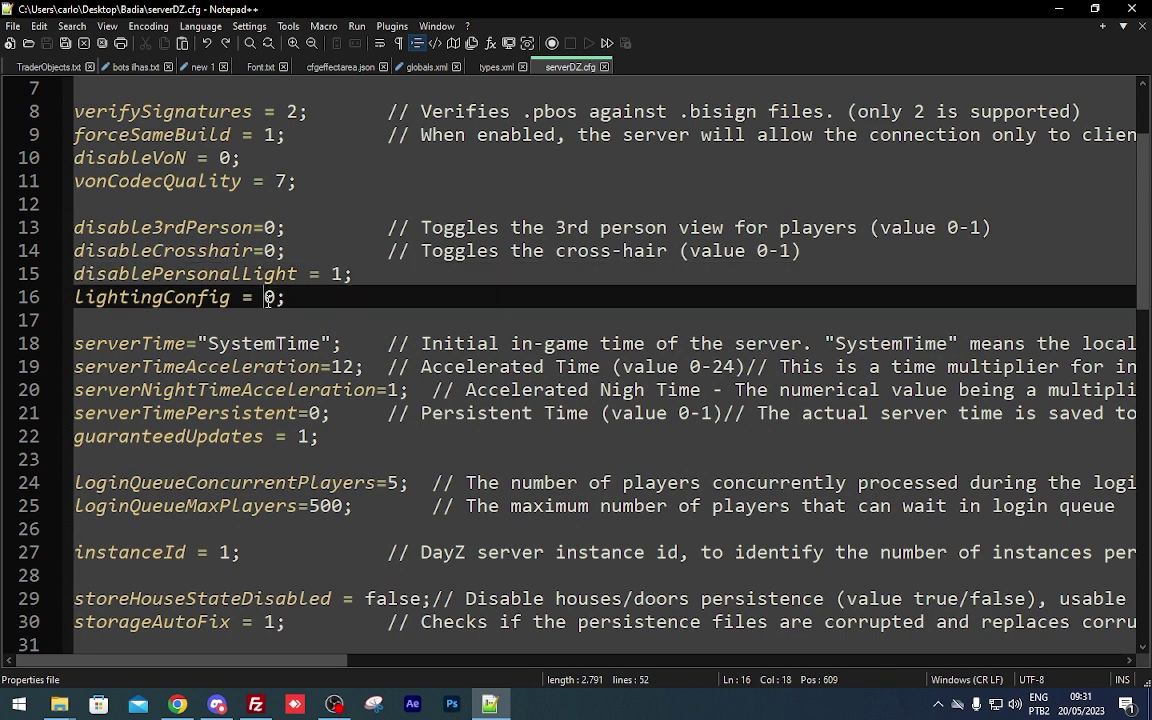
pyautogui.write('1')
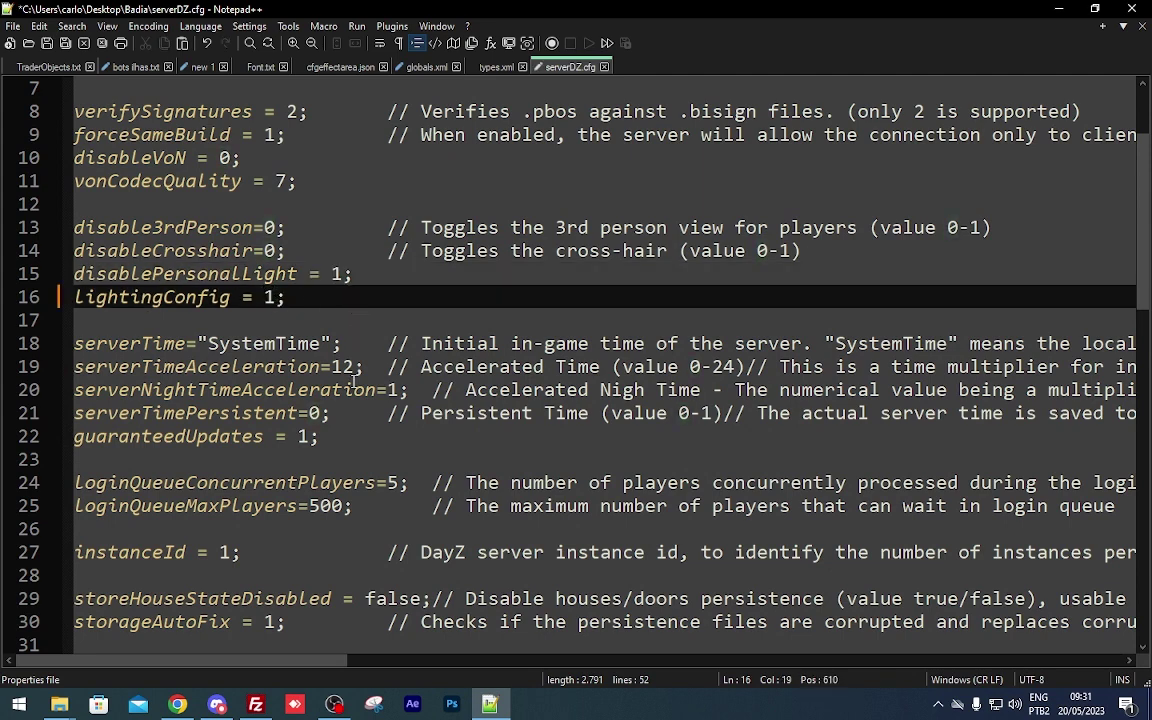
# Step: Inspect the serverTime value and its example date 2015/4/8/17/23
pyautogui.doubleClick(251, 346)
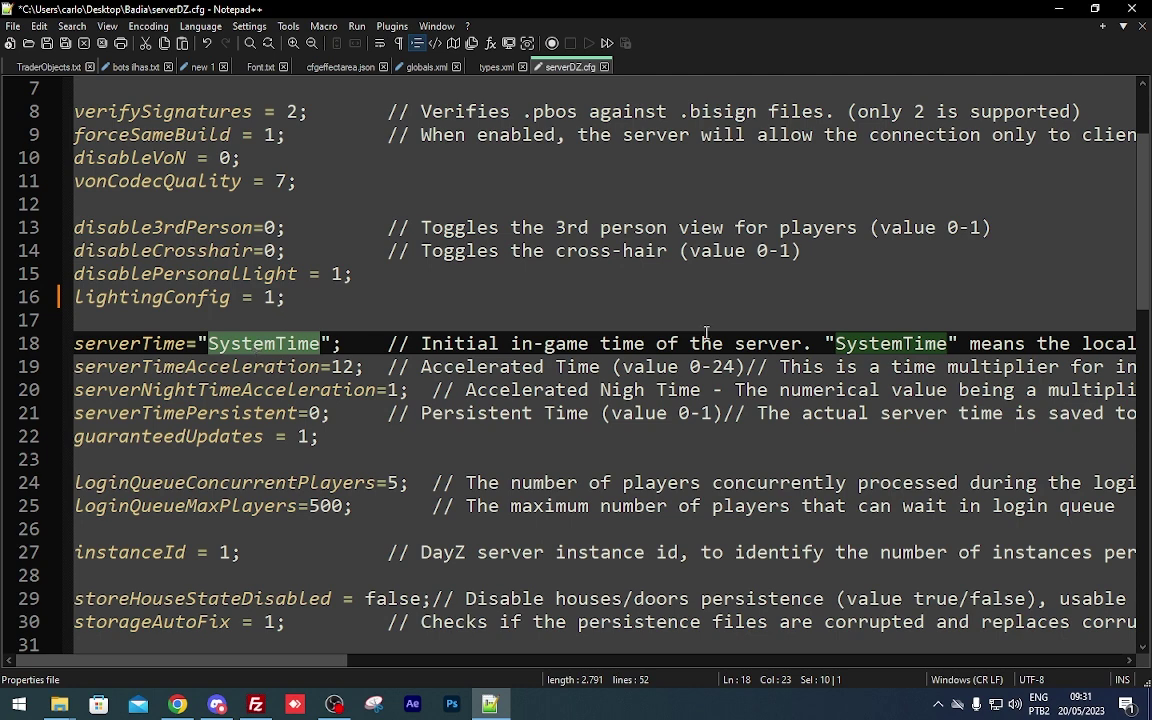
pyautogui.click(212, 343)
pyautogui.press('Left')
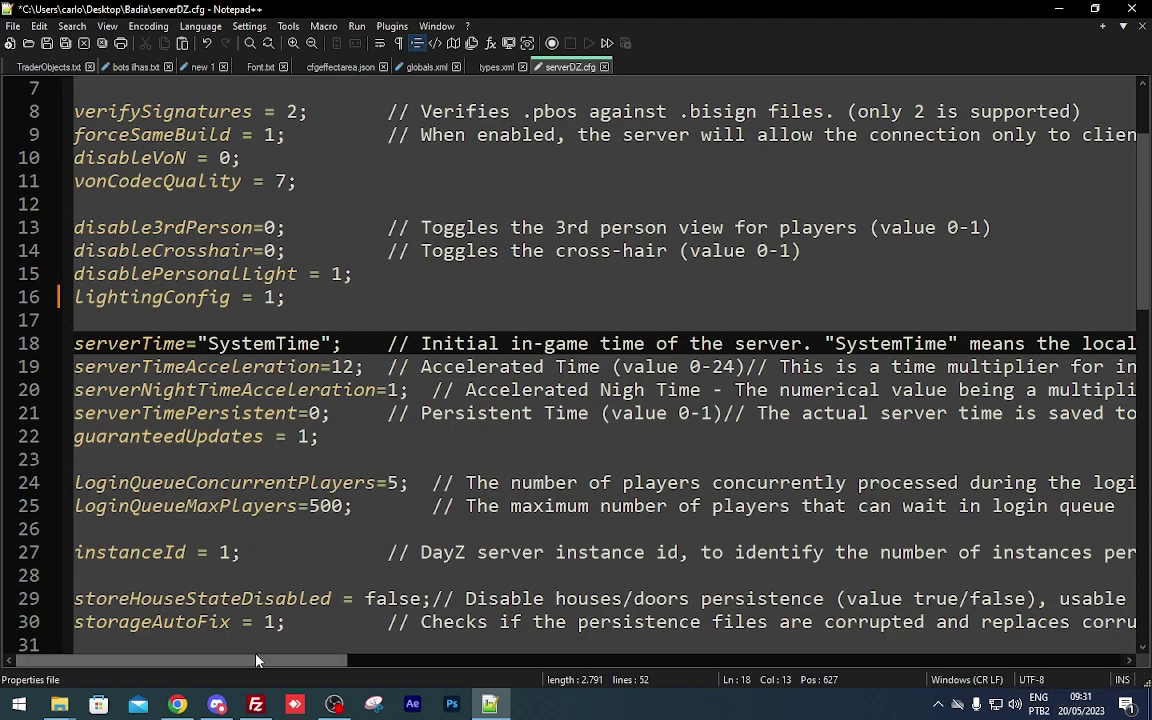
pyautogui.moveTo(257, 661); pyautogui.dragTo(736, 665)
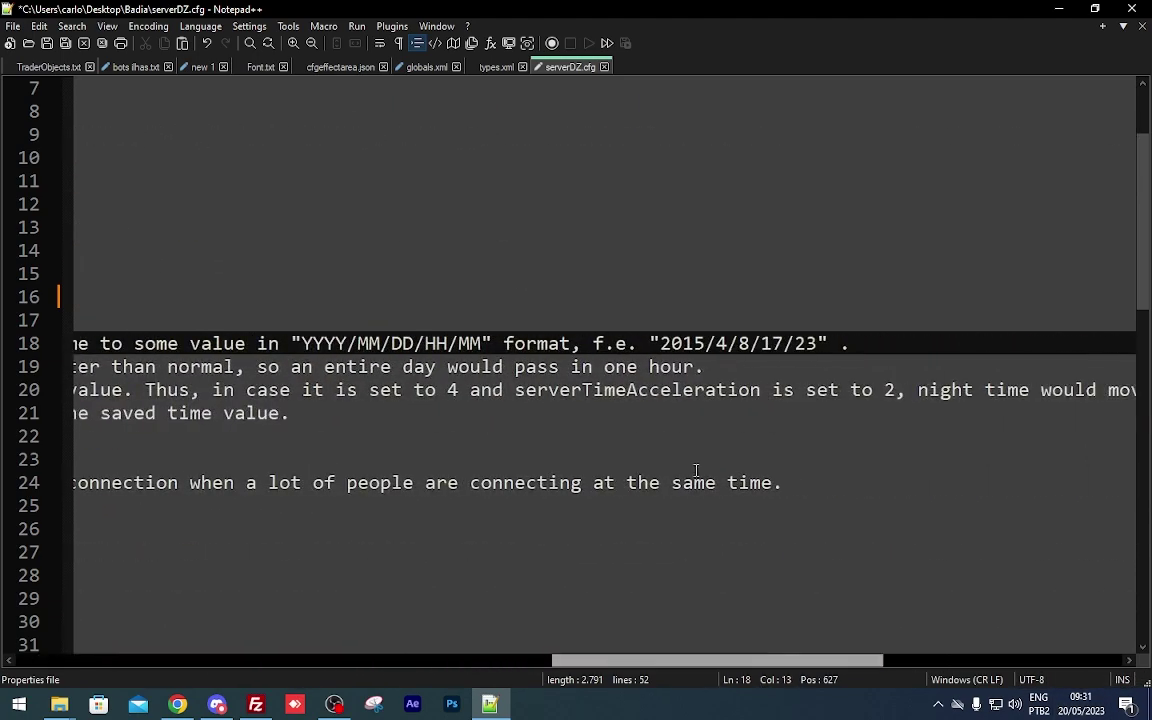
pyautogui.click(664, 343)
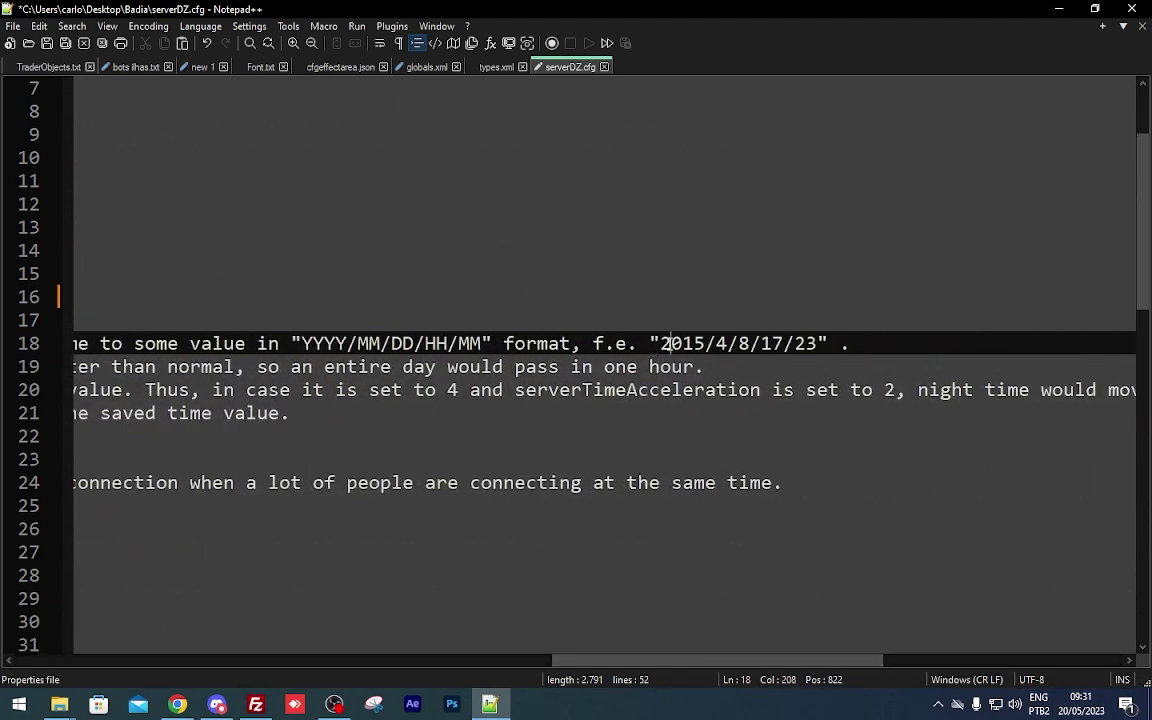
pyautogui.keyDown('shift'); pyautogui.click(818, 344); pyautogui.keyUp('shift')
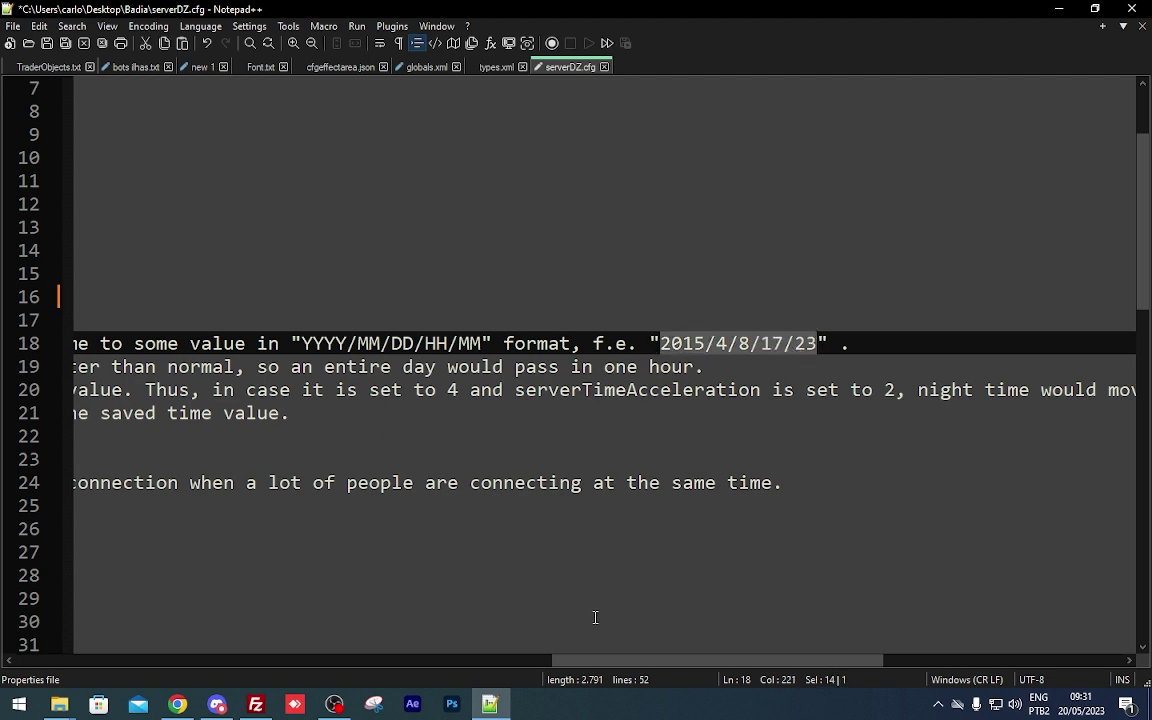
pyautogui.moveTo(607, 661); pyautogui.dragTo(543, 658)
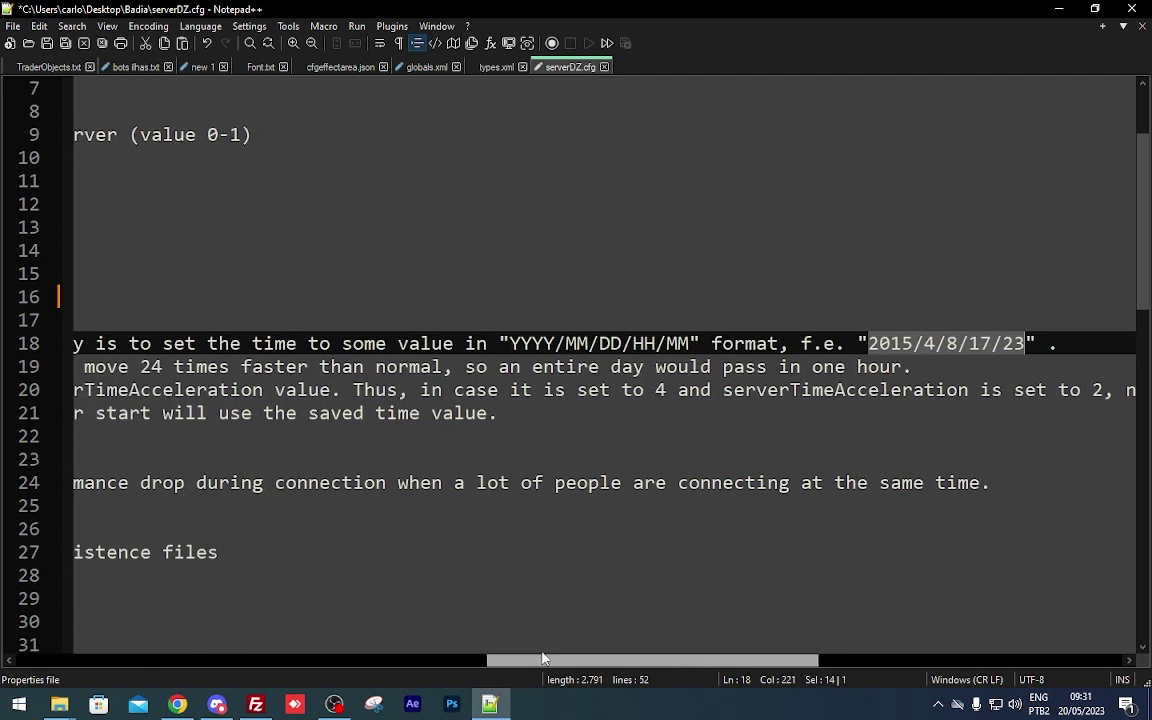
# Step: Copy the YYYY/MM/DD/HH/MM date format from the serverTime comment
pyautogui.click(521, 342)
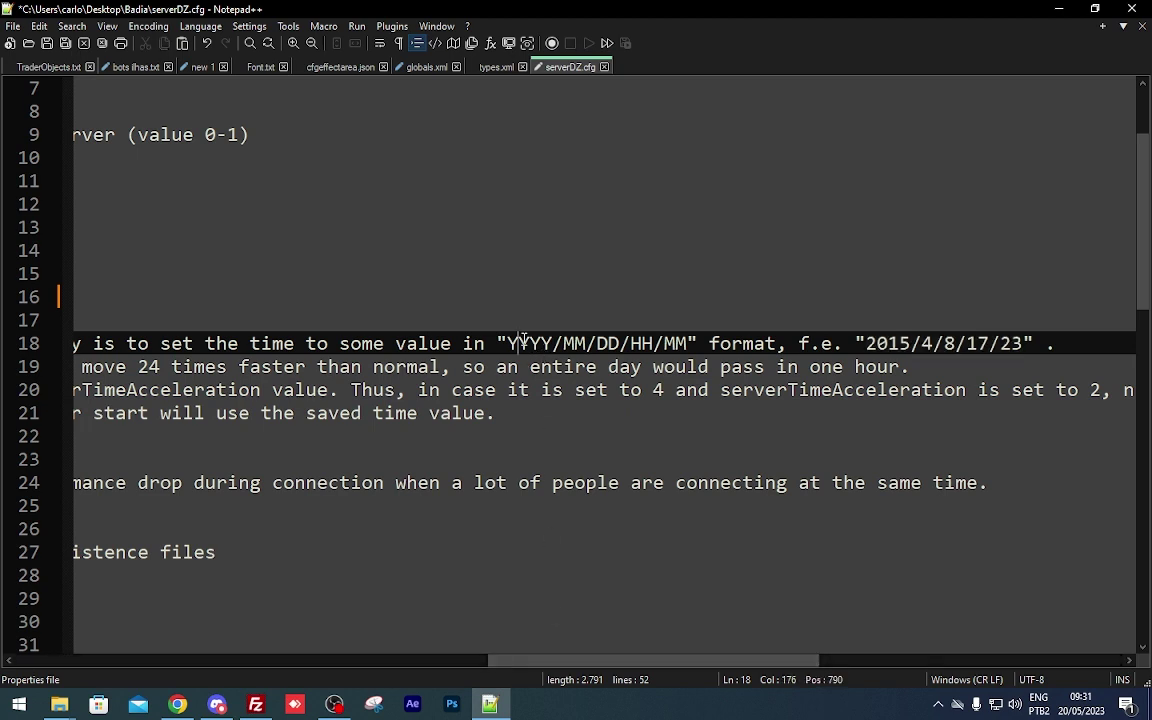
pyautogui.click(610, 342)
pyautogui.click(687, 343)
pyautogui.moveTo(866, 343); pyautogui.dragTo(1022, 343)
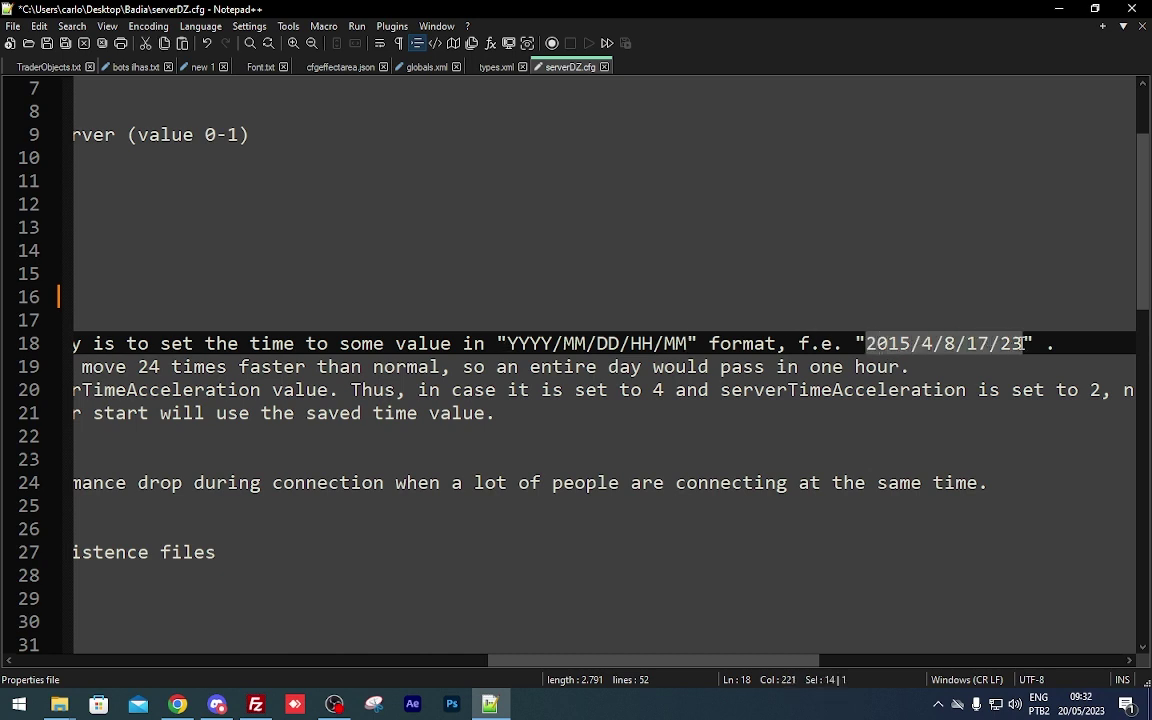
pyautogui.moveTo(508, 343); pyautogui.dragTo(689, 343)
pyautogui.hotkey('ctrl', 'c')
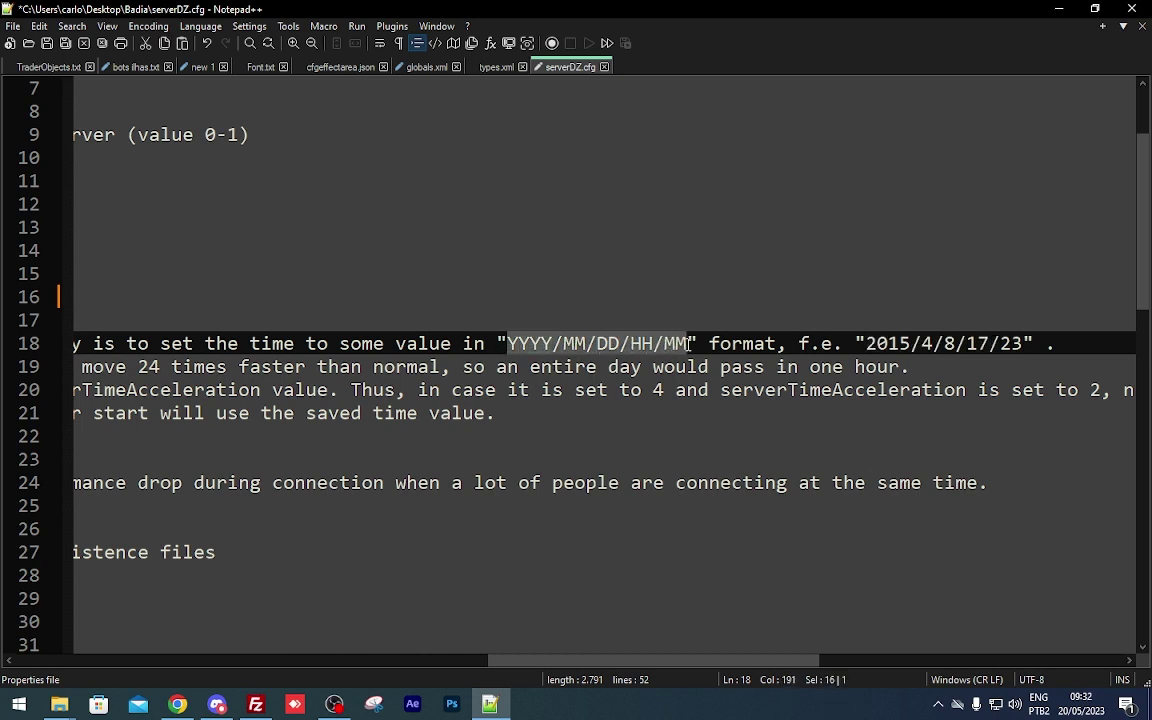
pyautogui.moveTo(640, 661); pyautogui.dragTo(120, 661)
pyautogui.click(204, 343)
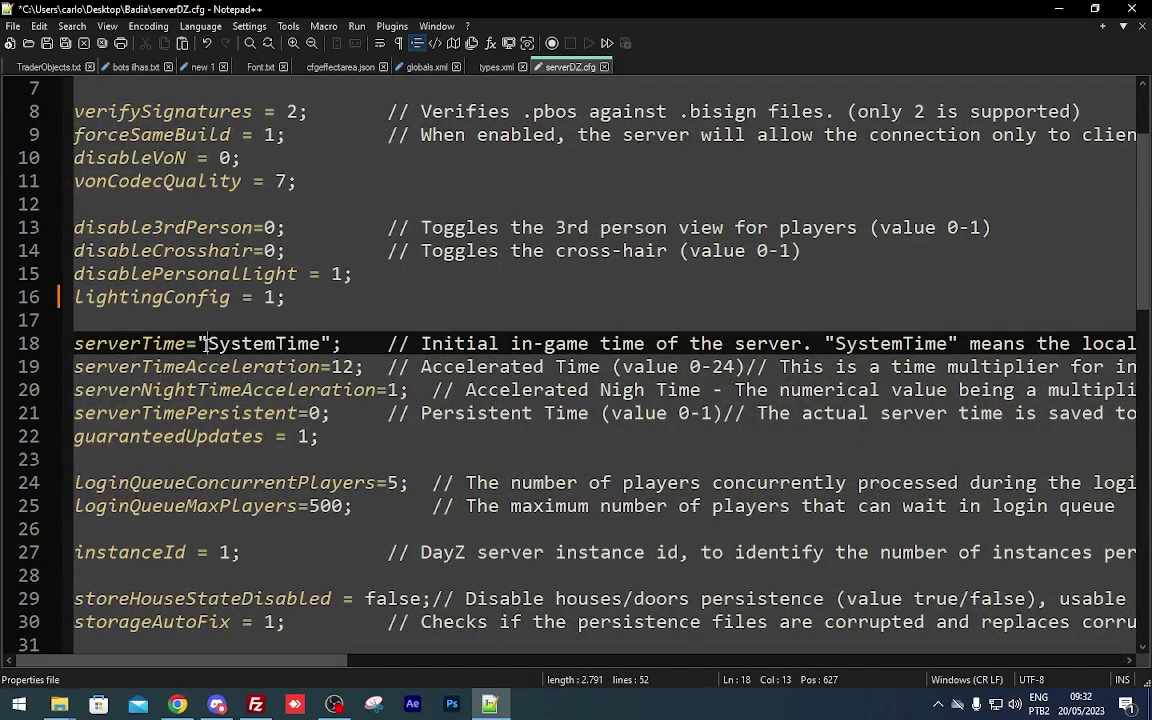
# Step: Paste the YYYY/MM/DD/HH/MM format over SystemTime, setting year 2023 and month 05
pyautogui.moveTo(204, 343); pyautogui.dragTo(320, 343)
pyautogui.hotkey('ctrl', 'v')
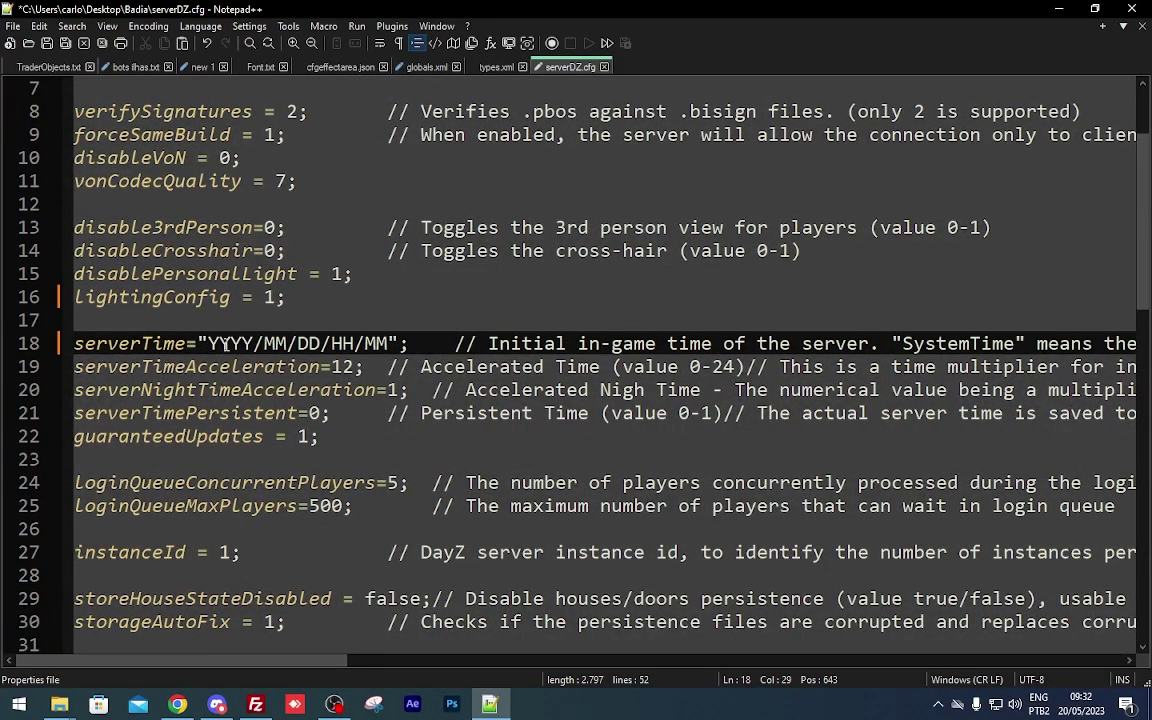
pyautogui.doubleClick(226, 343)
pyautogui.write('2023')
pyautogui.doubleClick(279, 344)
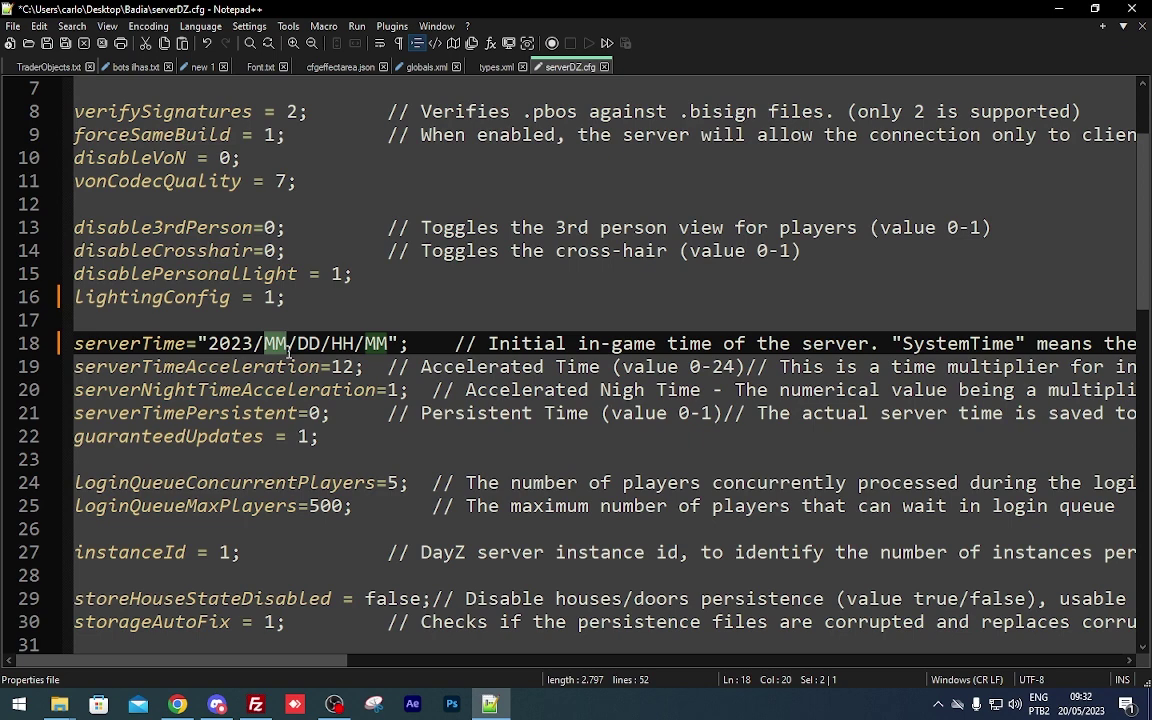
pyautogui.write('05')
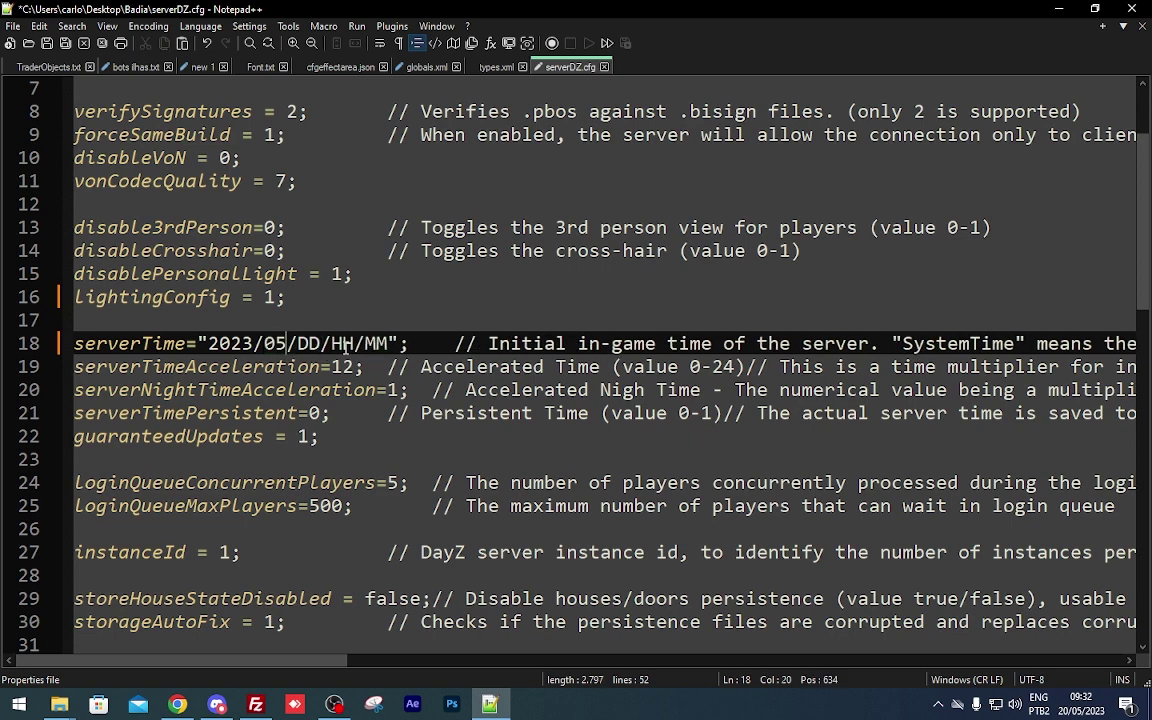
# Step: Fill in day 20, hour 08, minute 00, then save serverDZ.cfg
pyautogui.doubleClick(309, 343)
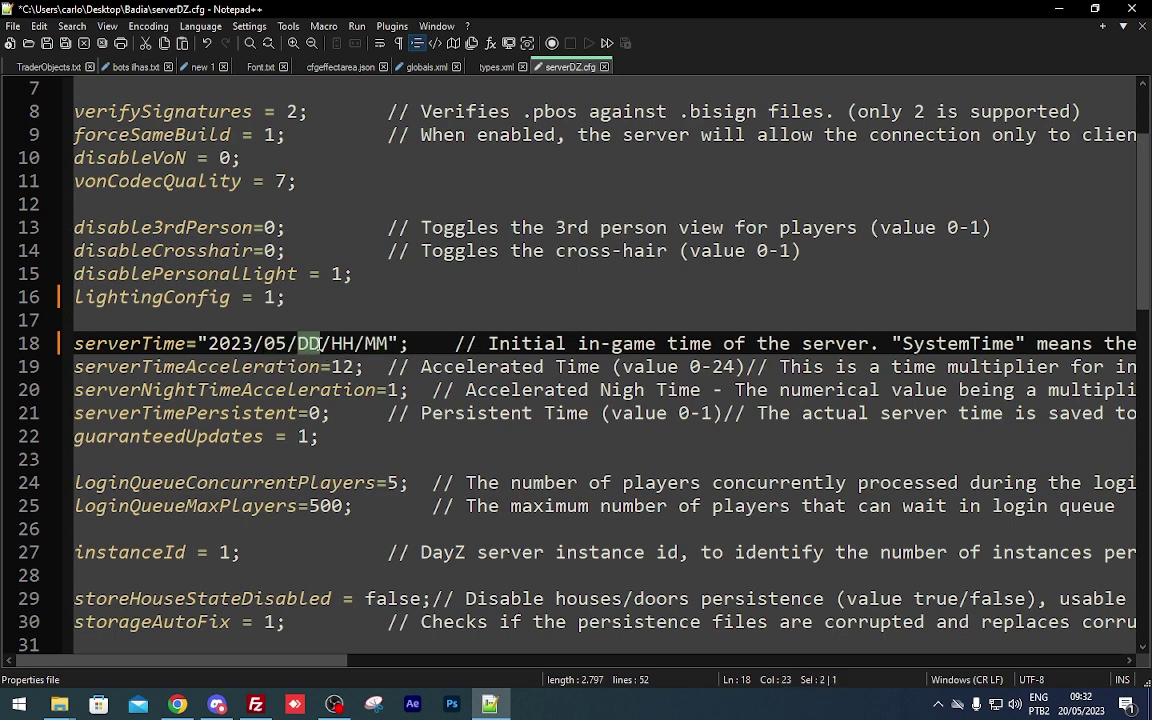
pyautogui.write('20')
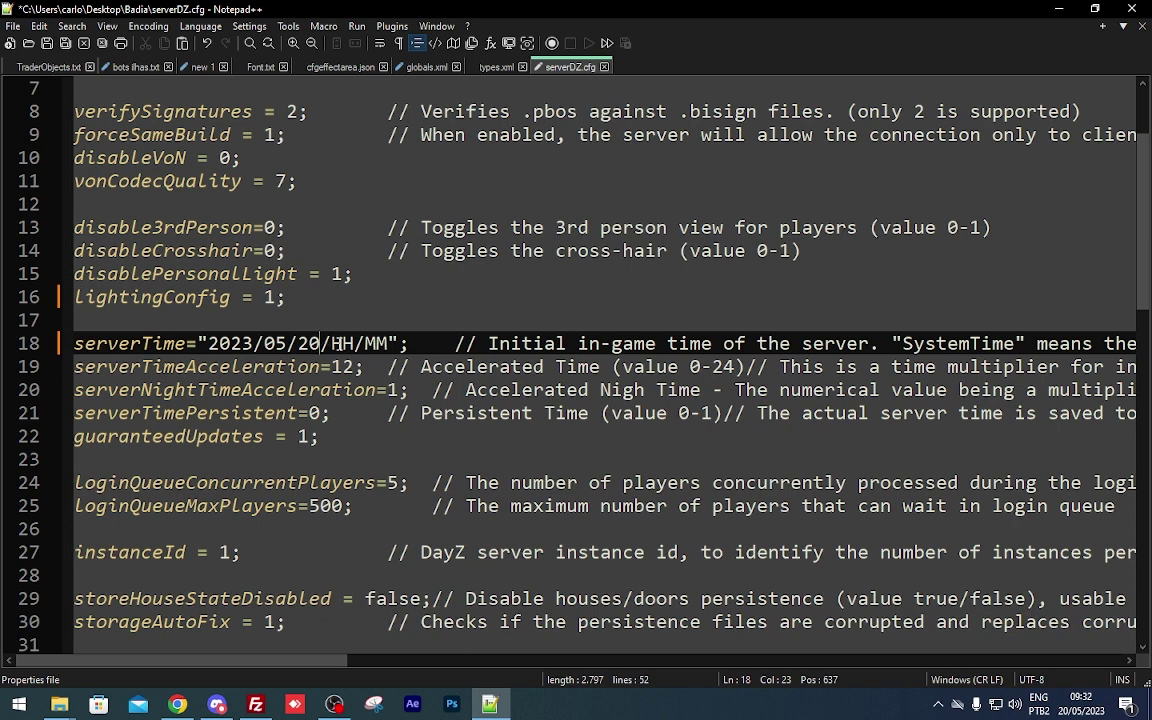
pyautogui.doubleClick(341, 343)
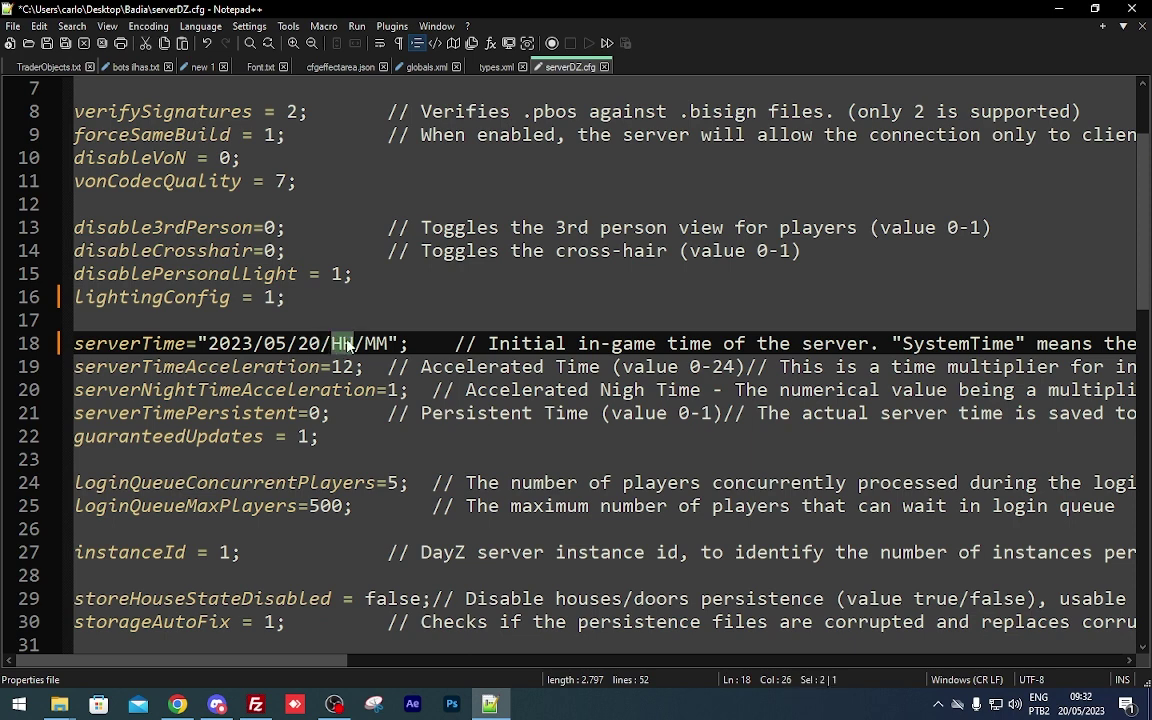
pyautogui.write('08')
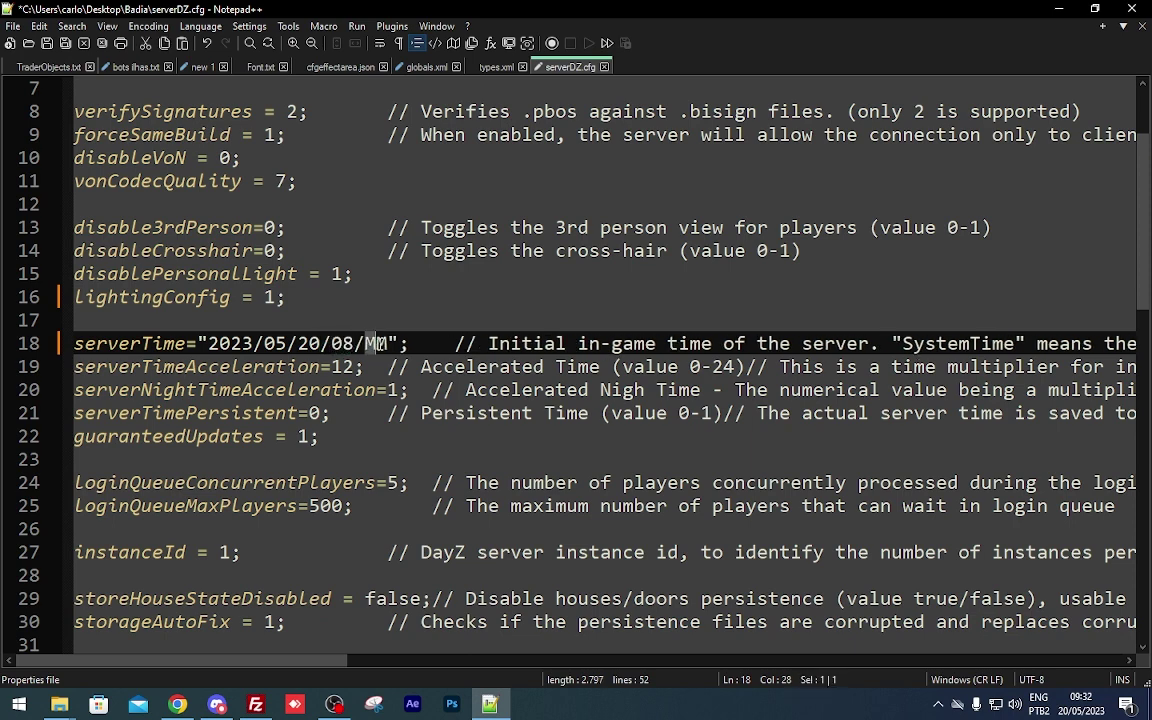
pyautogui.doubleClick(378, 343)
pyautogui.write('00')
pyautogui.click(47, 43)
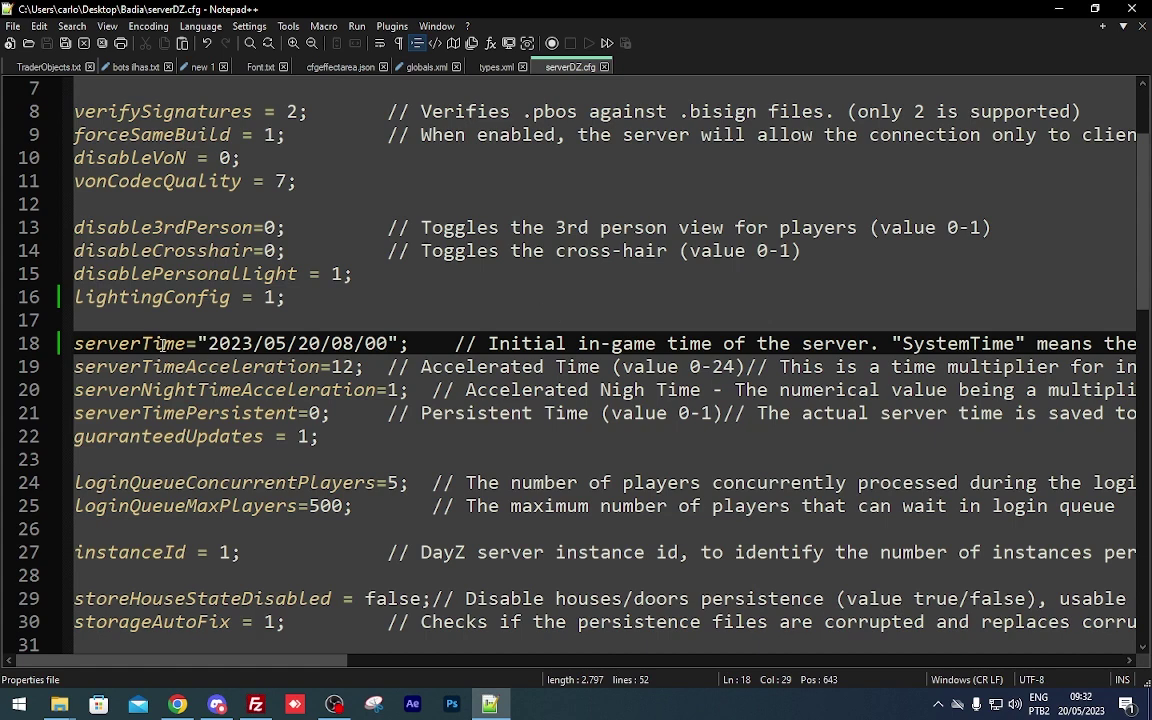
pyautogui.moveTo(74, 343); pyautogui.dragTo(420, 347)
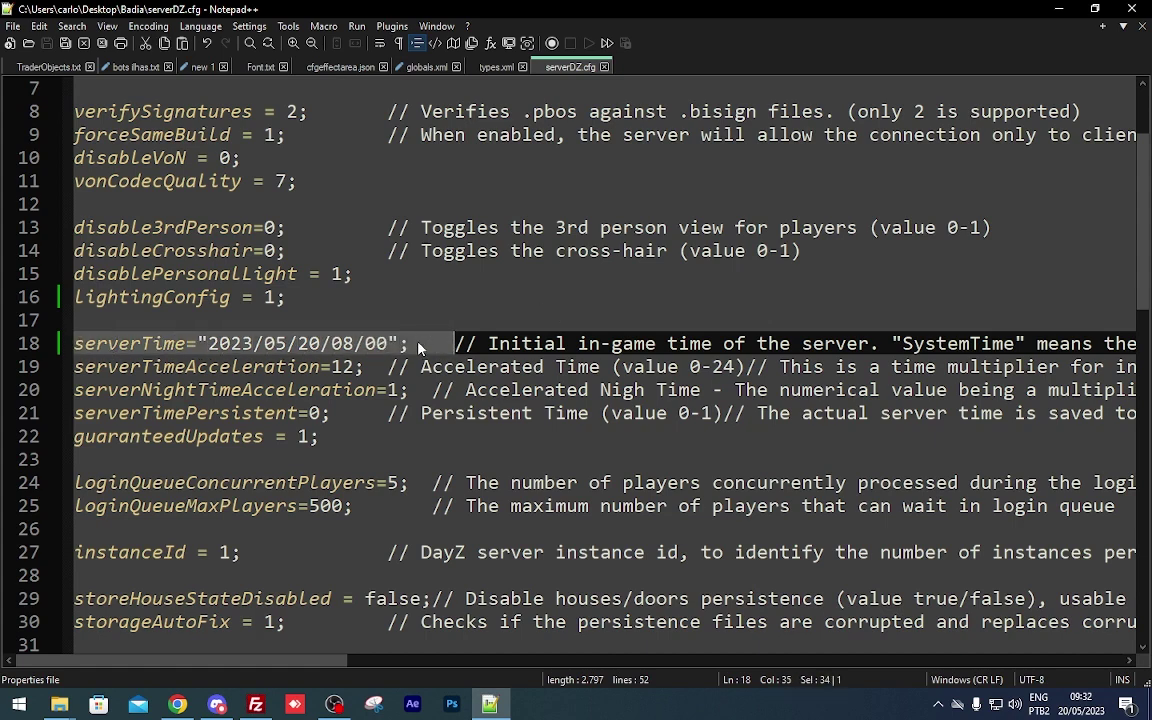
pyautogui.doubleClick(313, 413)
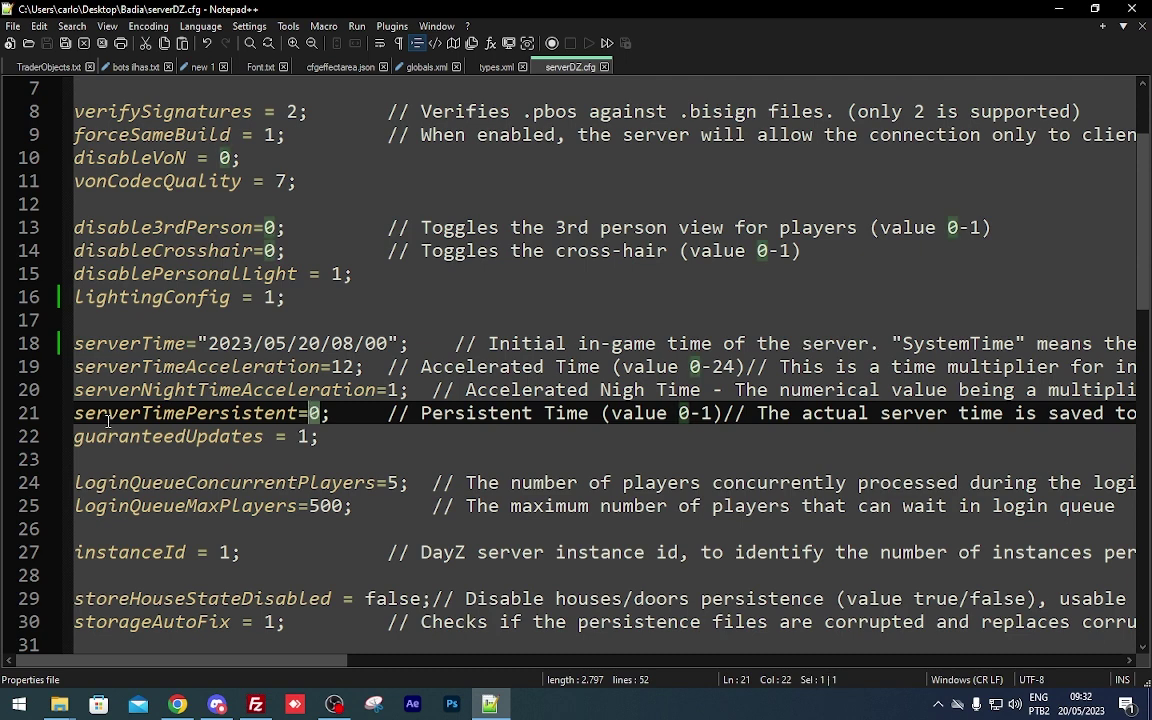
pyautogui.write('1')
pyautogui.moveTo(341, 413); pyautogui.dragTo(88, 413)
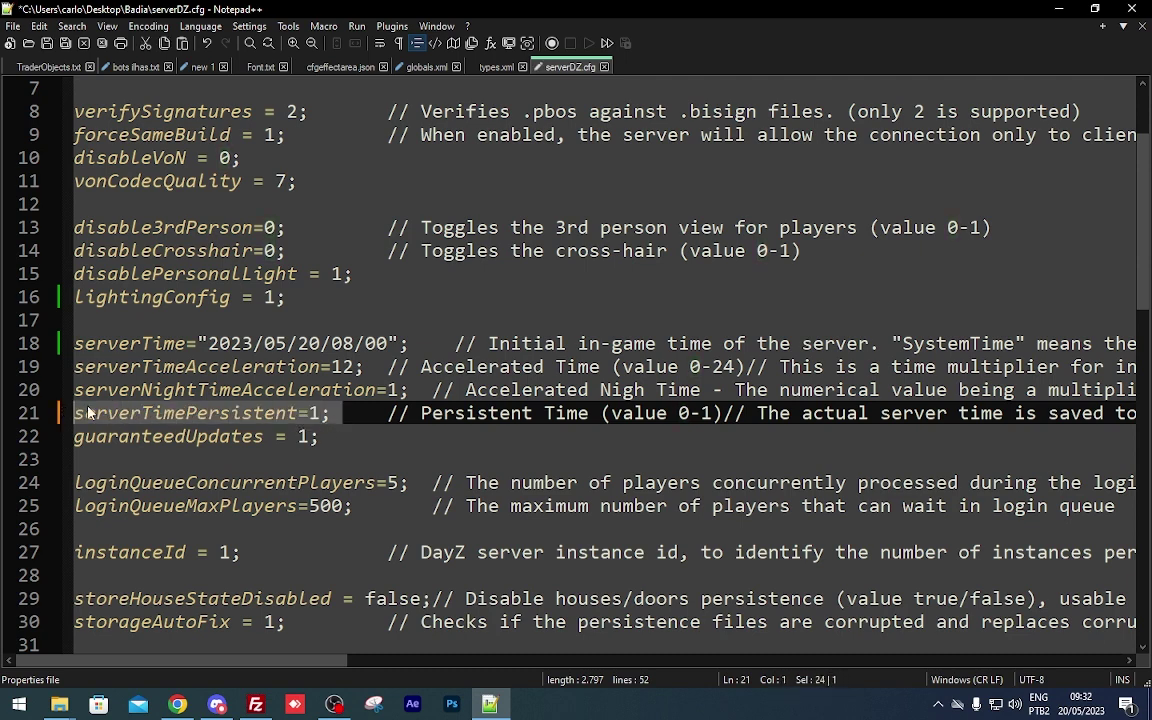
pyautogui.click(186, 343)
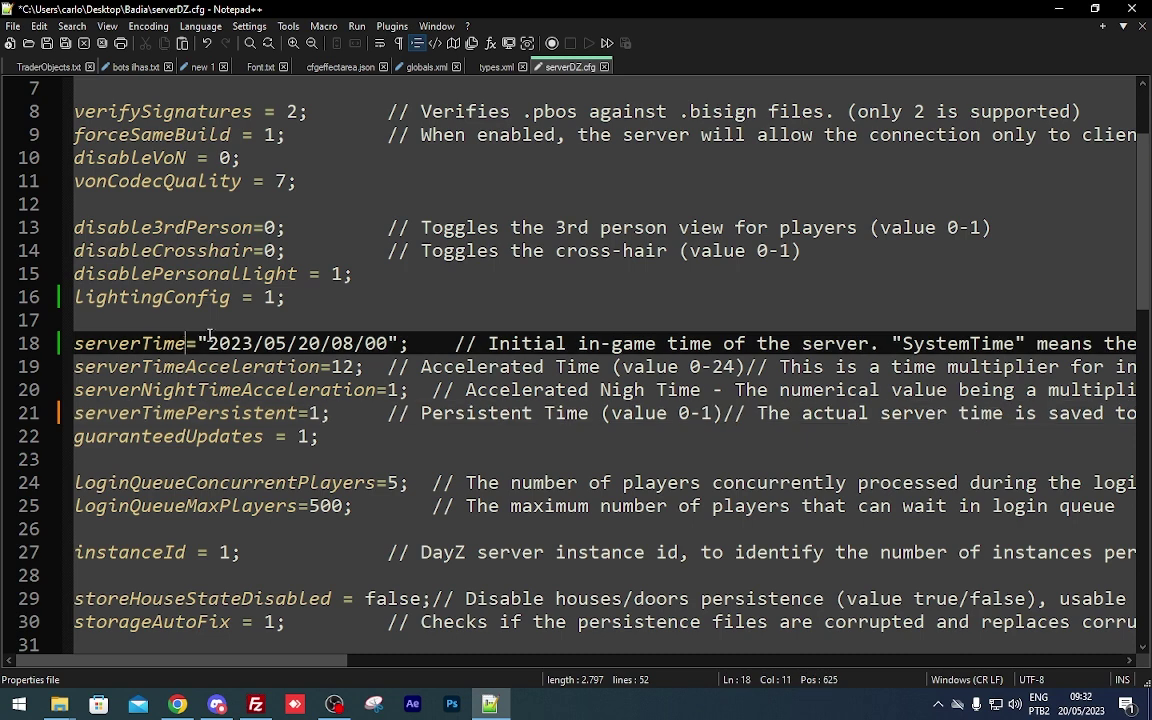
pyautogui.click(397, 340)
pyautogui.click(390, 343)
pyautogui.moveTo(207, 343); pyautogui.dragTo(390, 343)
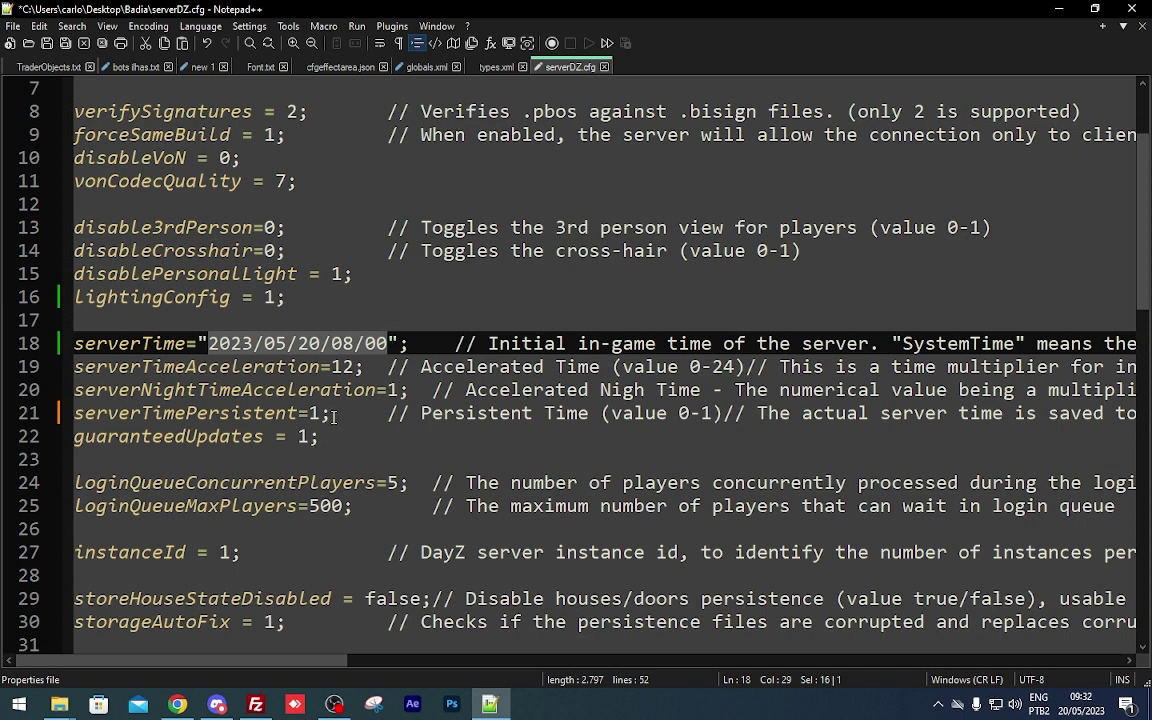
pyautogui.moveTo(342, 413); pyautogui.dragTo(73, 413)
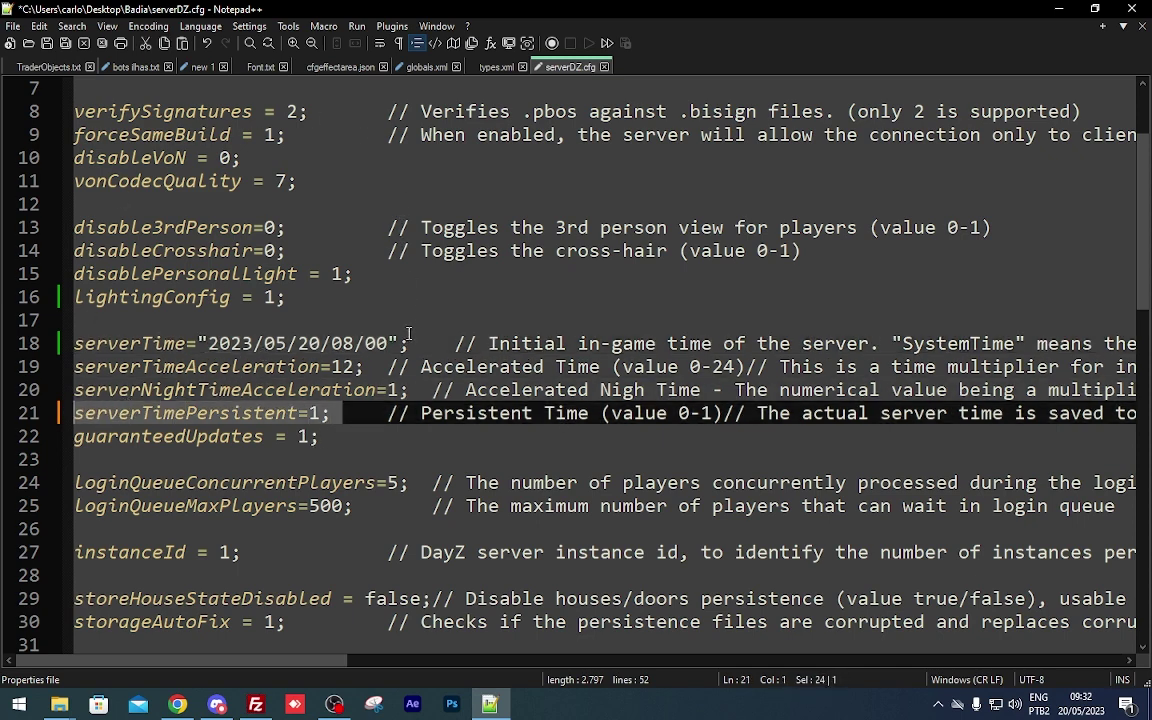
pyautogui.moveTo(388, 343); pyautogui.dragTo(203, 343)
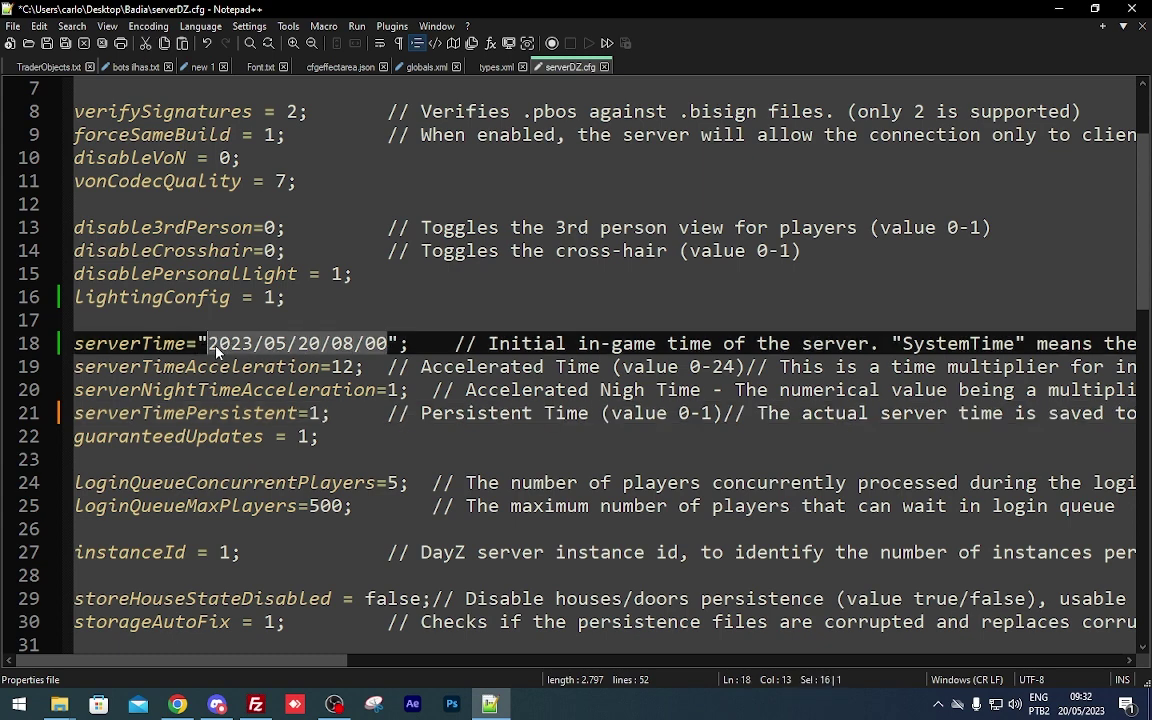
pyautogui.click(211, 343)
pyautogui.moveTo(398, 343); pyautogui.dragTo(212, 345)
pyautogui.click(212, 343)
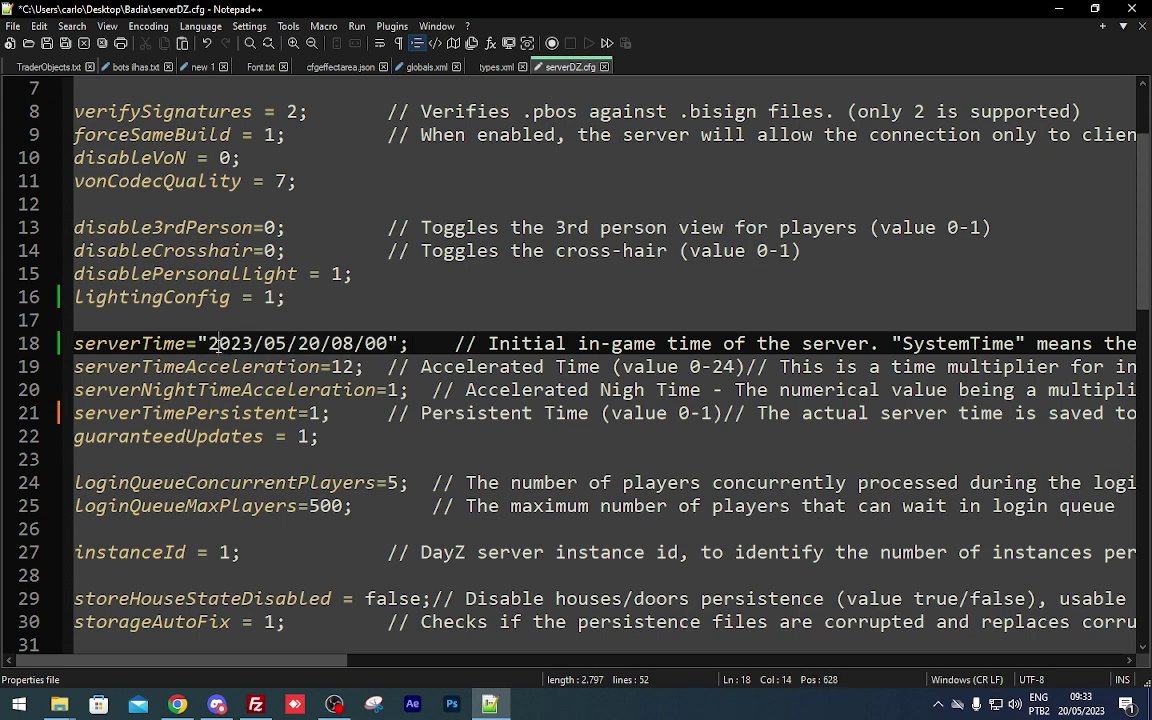
pyautogui.moveTo(341, 413); pyautogui.dragTo(66, 420)
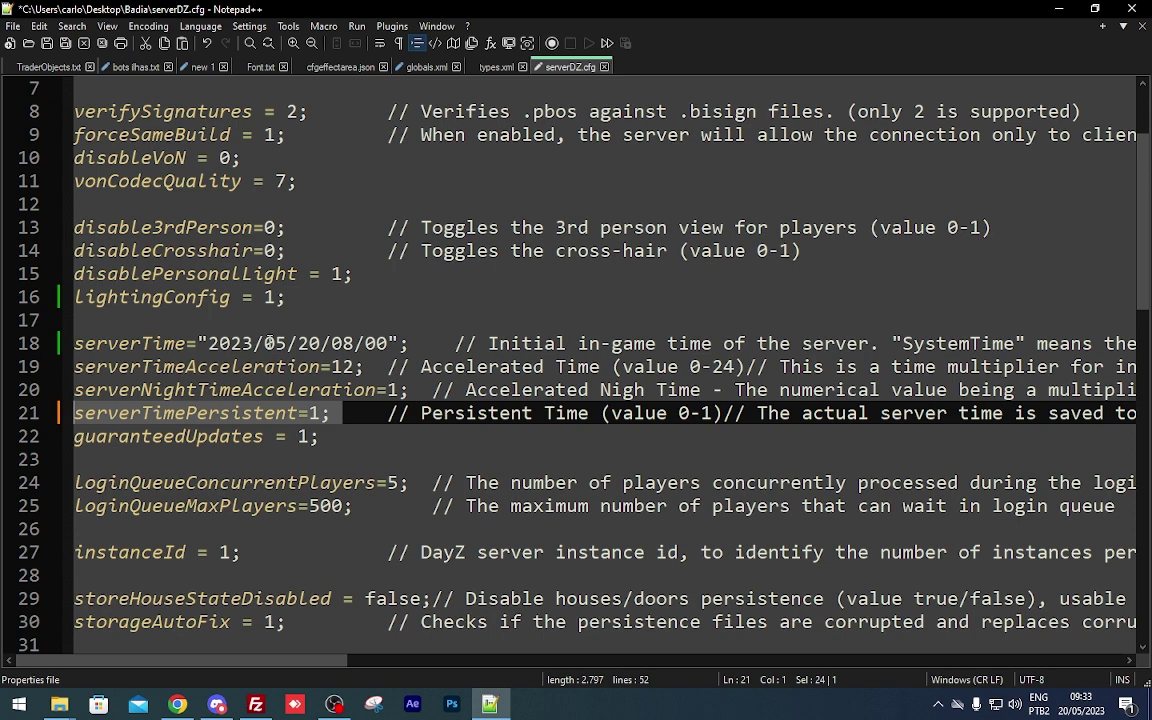
pyautogui.click(331, 413)
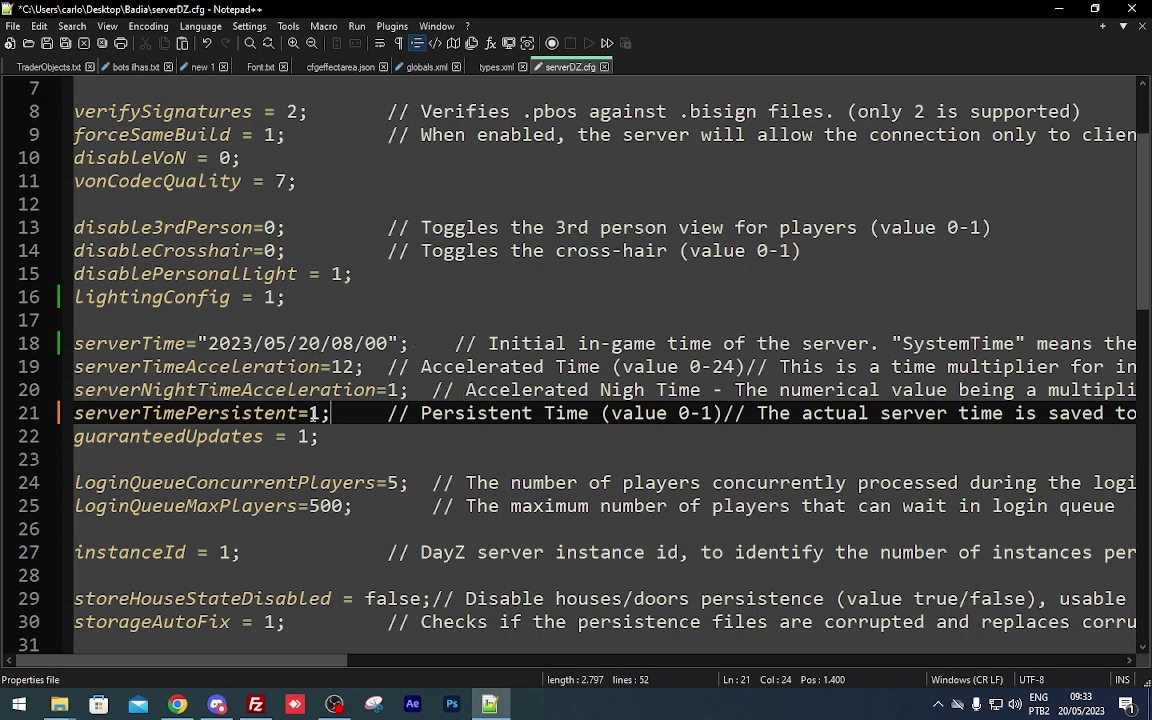
pyautogui.press('Left')
pyautogui.hotkey('shift', 'Left')
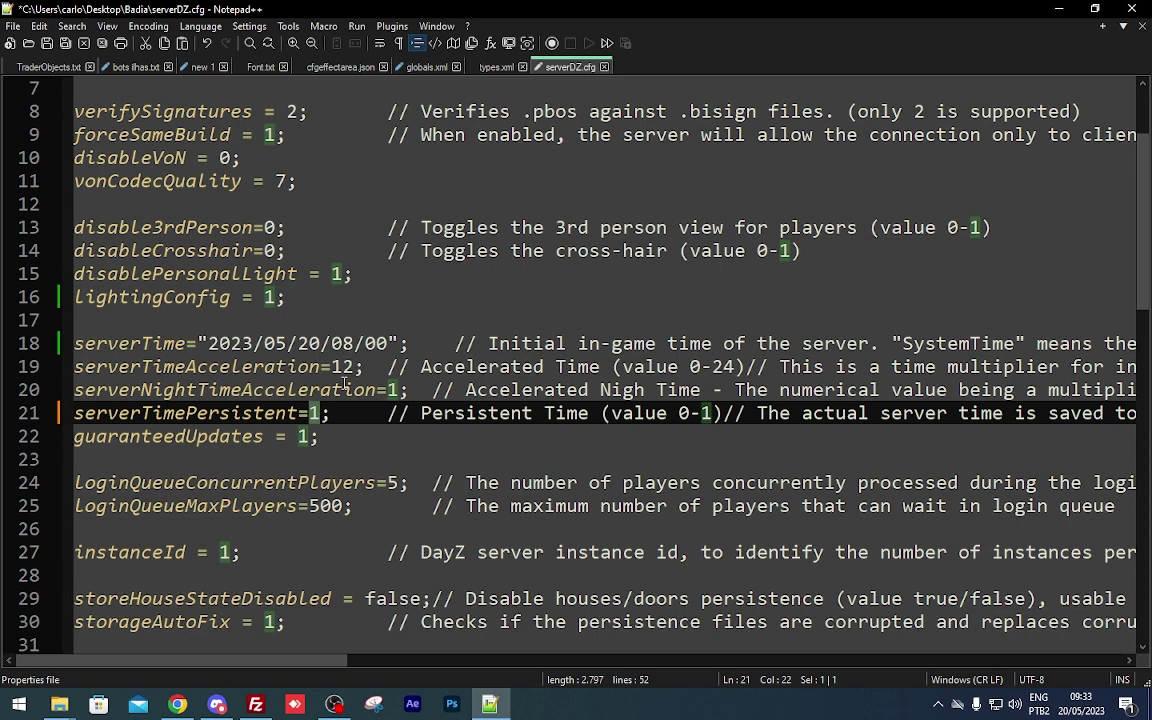
pyautogui.click(362, 343)
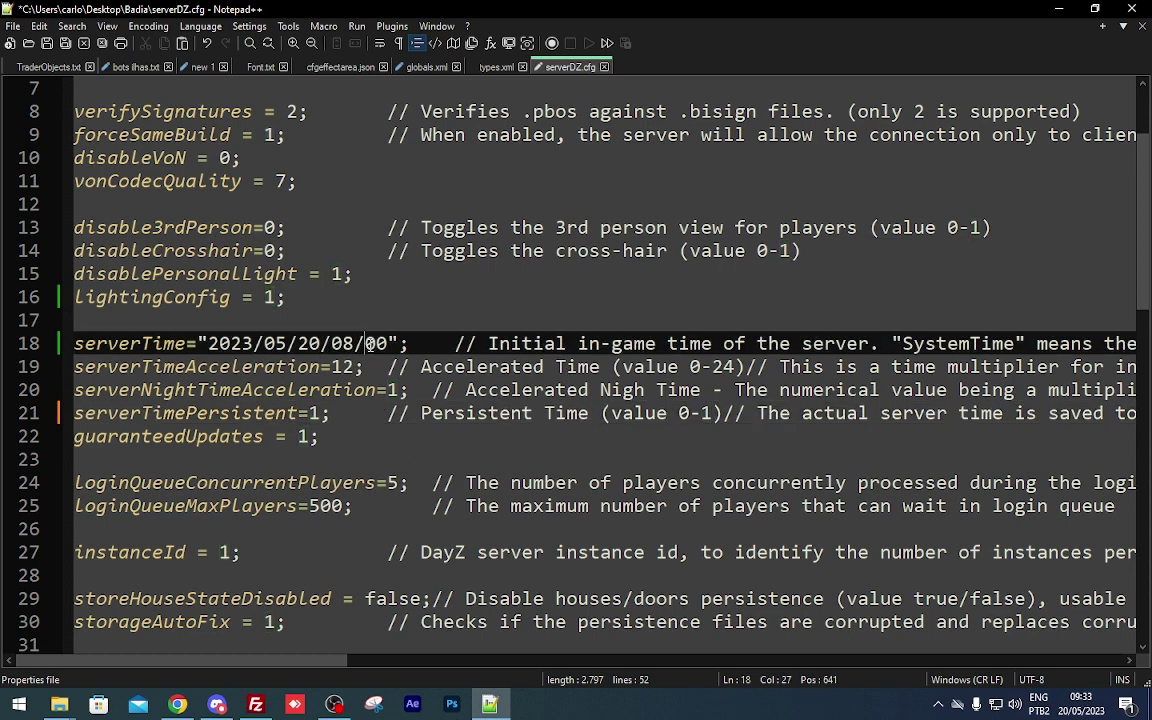
pyautogui.click(329, 414)
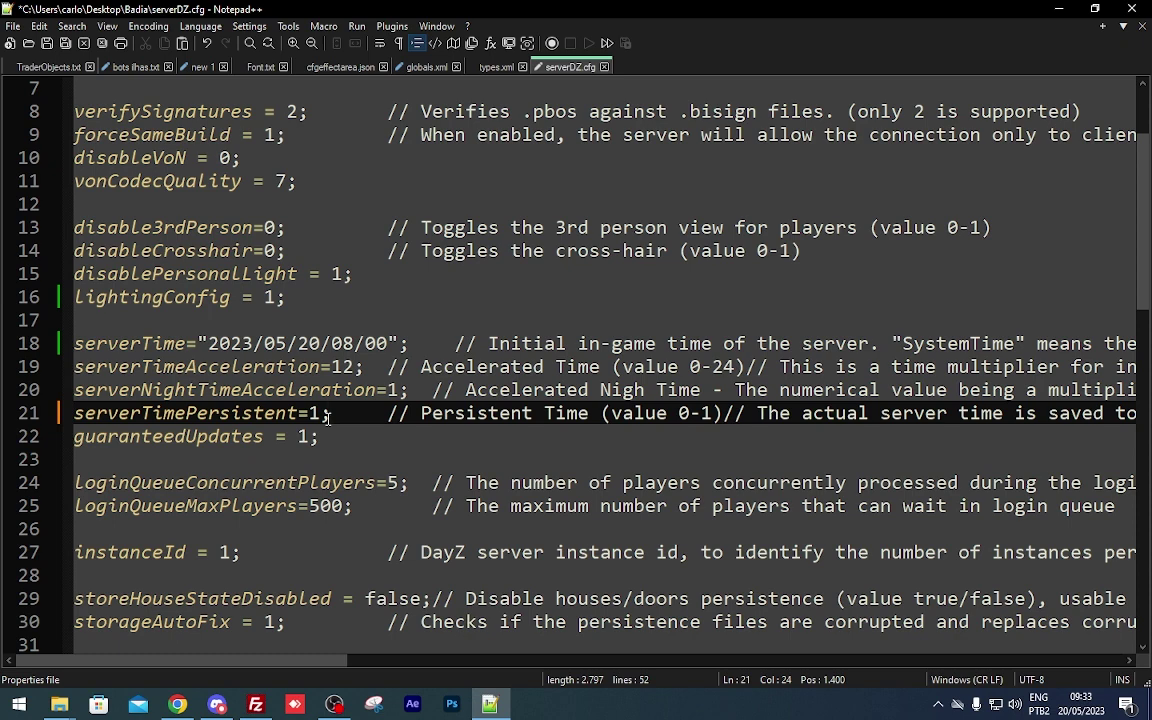
pyautogui.click(488, 343)
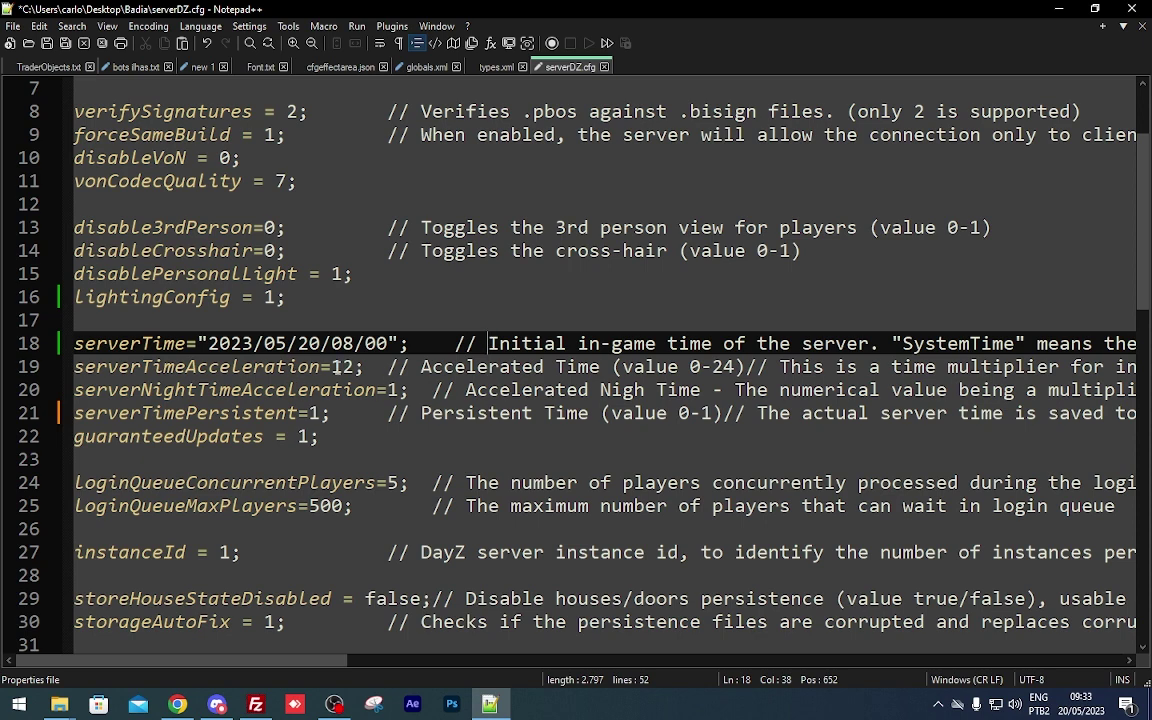
# Step: Change serverTimeAcceleration on line 19 from 12 to 6
pyautogui.click(334, 367)
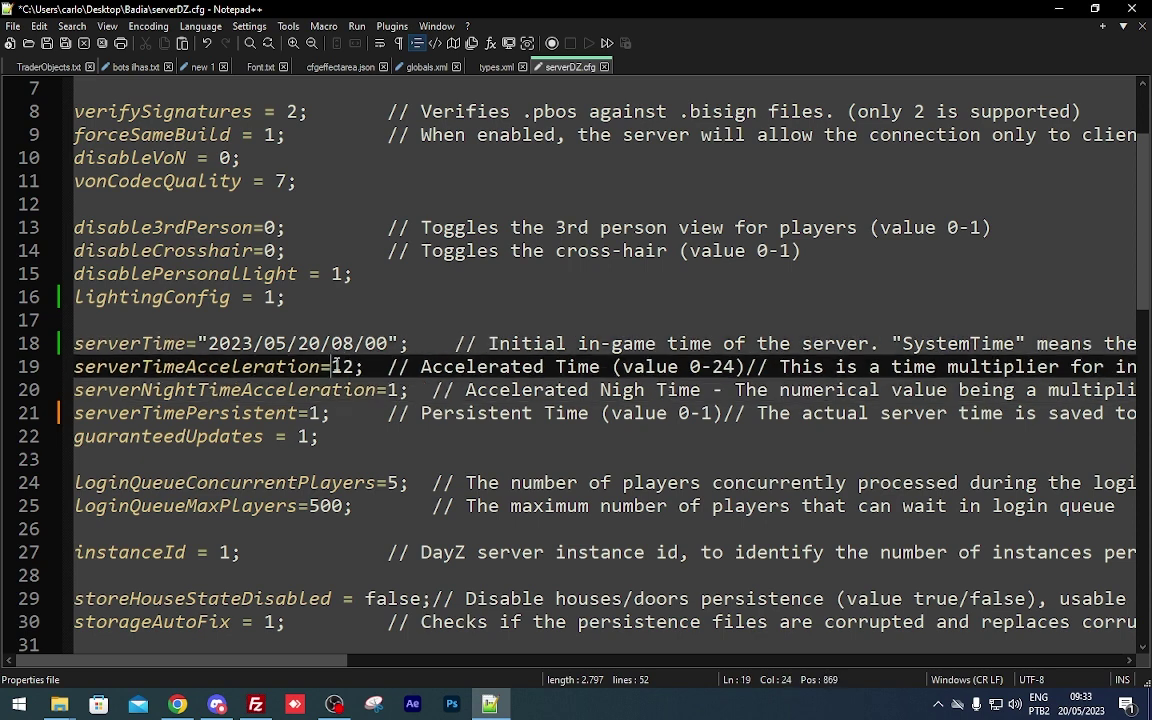
pyautogui.doubleClick(338, 367)
pyautogui.write('1')
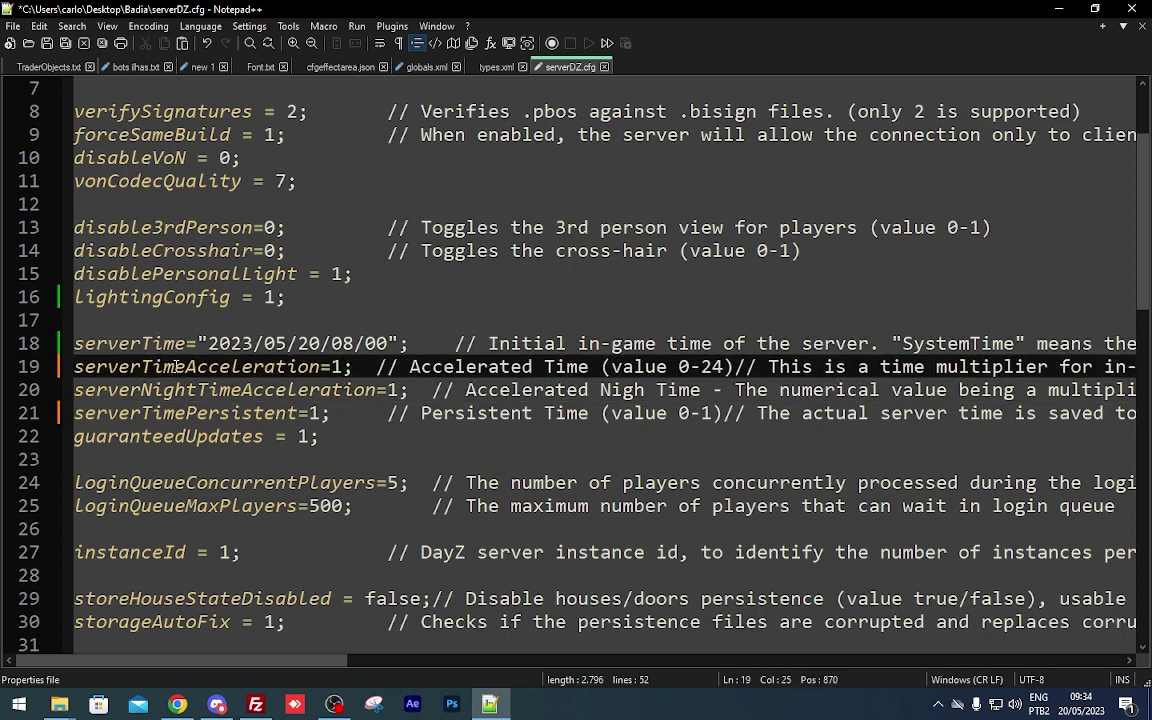
pyautogui.moveTo(141, 367); pyautogui.dragTo(318, 369)
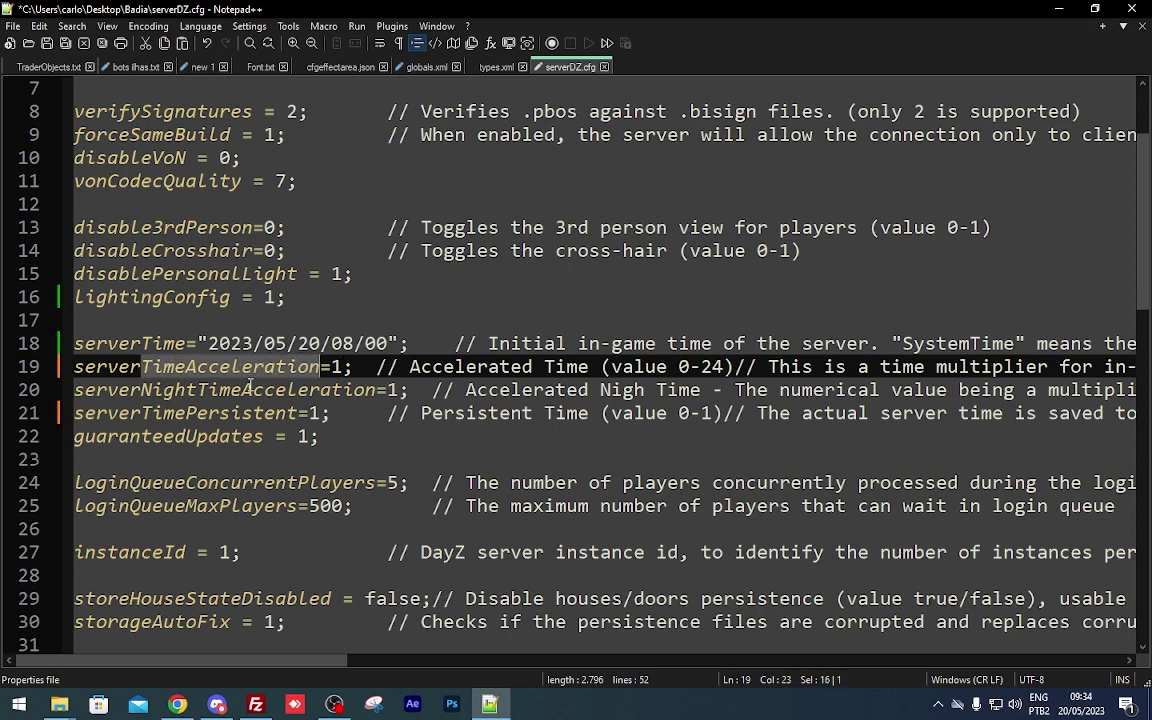
pyautogui.moveTo(399, 390); pyautogui.dragTo(389, 390)
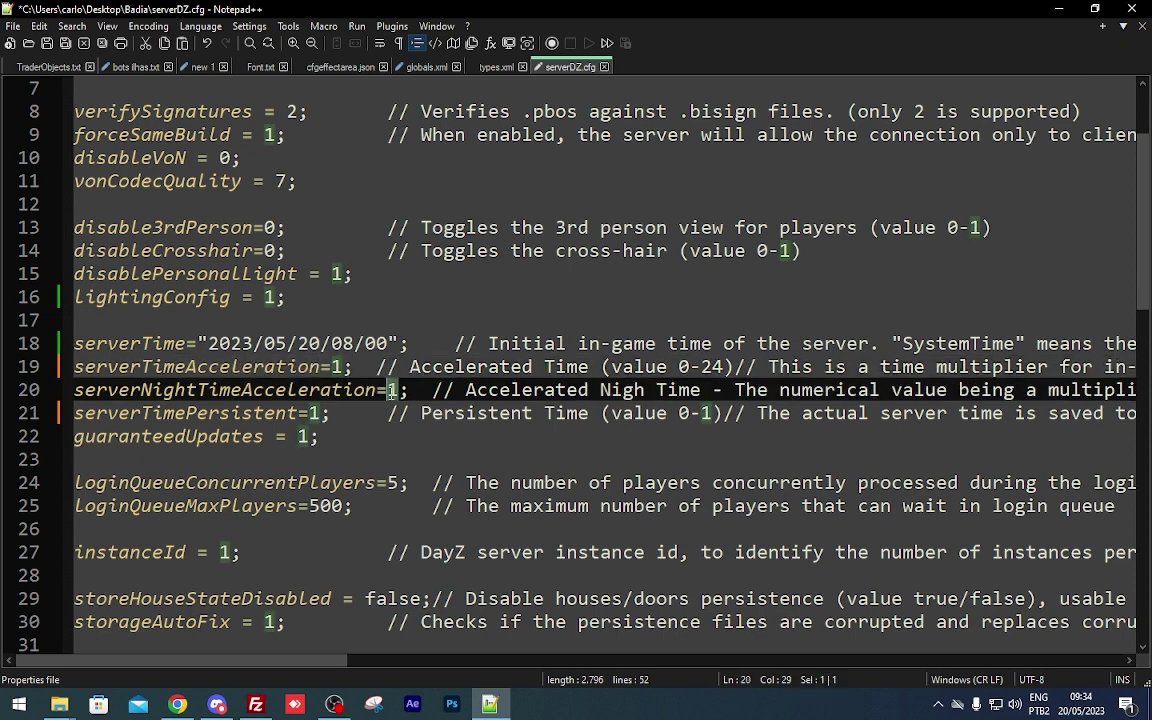
pyautogui.click(333, 366)
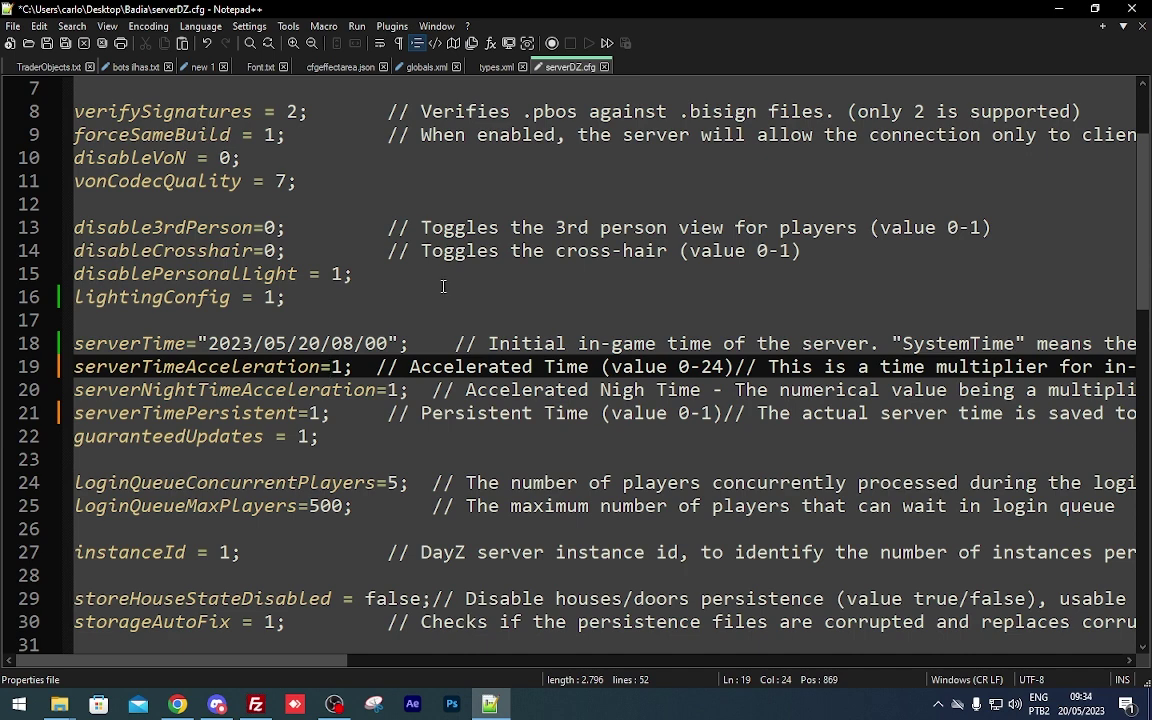
pyautogui.moveTo(352, 366); pyautogui.dragTo(118, 366)
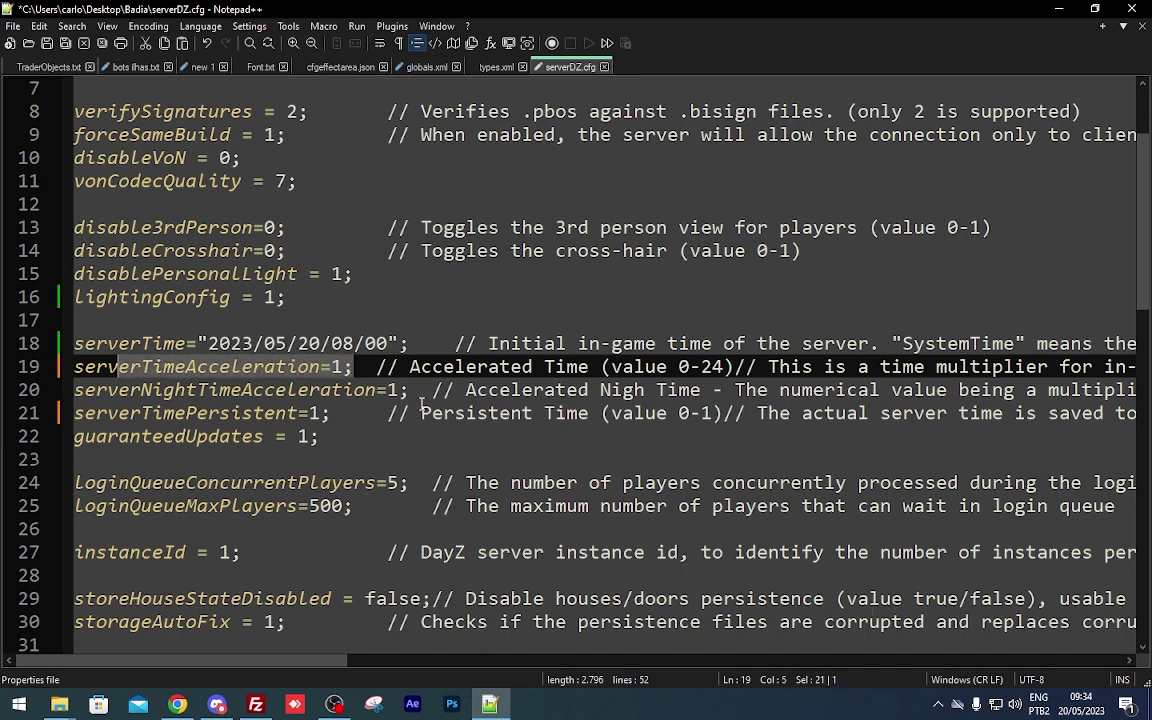
pyautogui.click(183, 367)
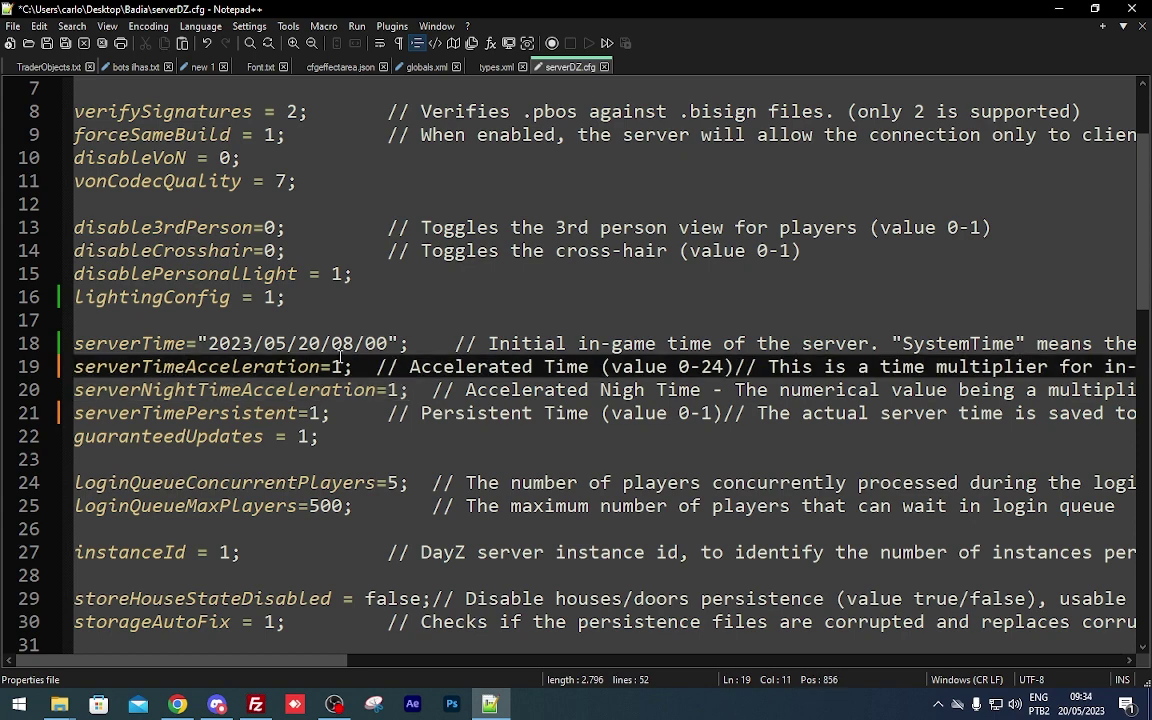
pyautogui.doubleClick(340, 367)
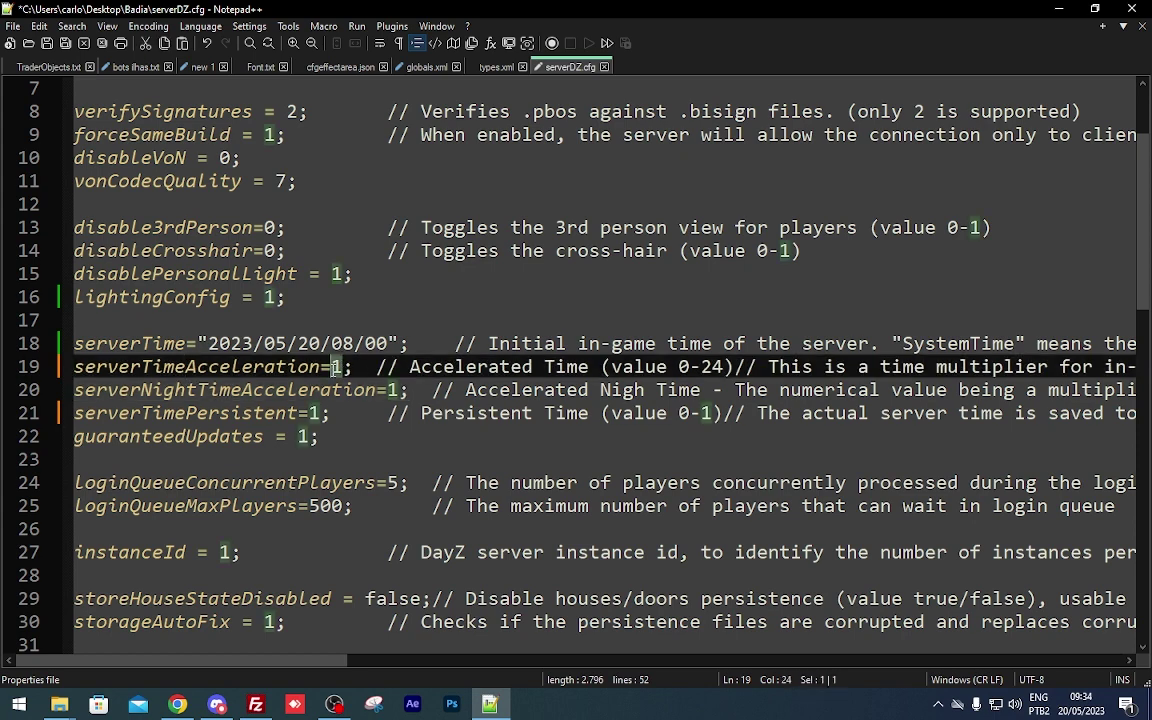
pyautogui.write('6')
# Step: Set serverNightTimeAcceleration on line 20 to 10
pyautogui.click(393, 390)
pyautogui.write('1')
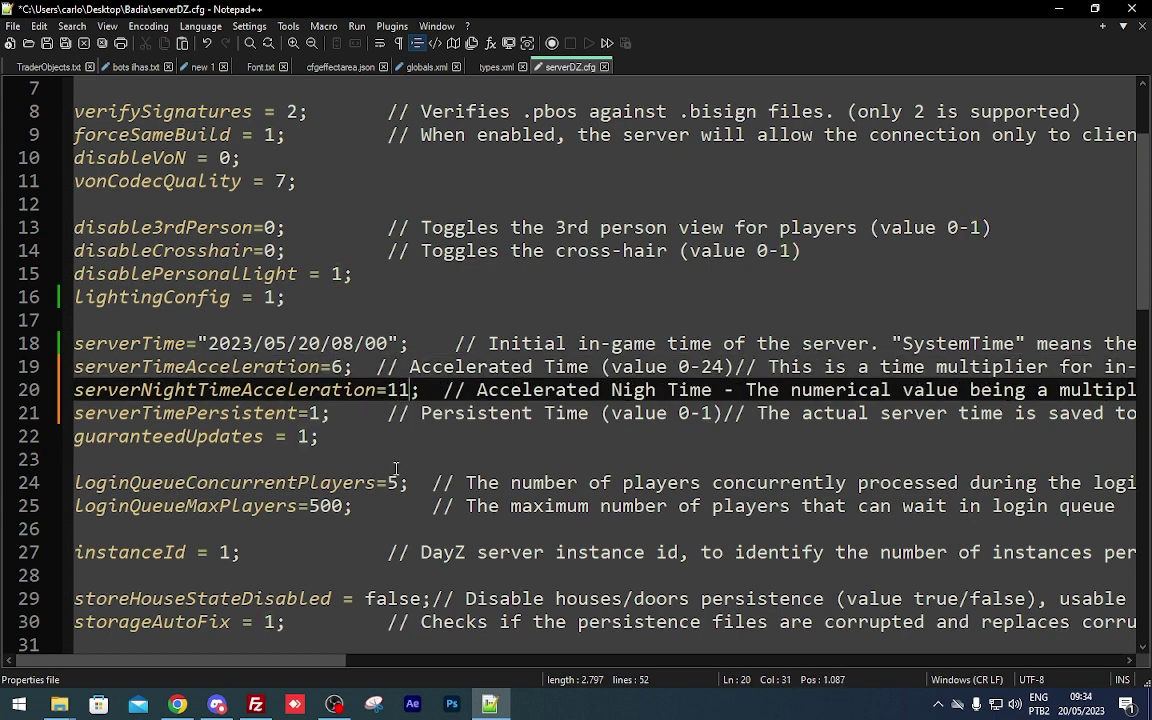
pyautogui.click(323, 368)
pyautogui.click(389, 392)
pyautogui.moveTo(352, 367); pyautogui.dragTo(76, 370)
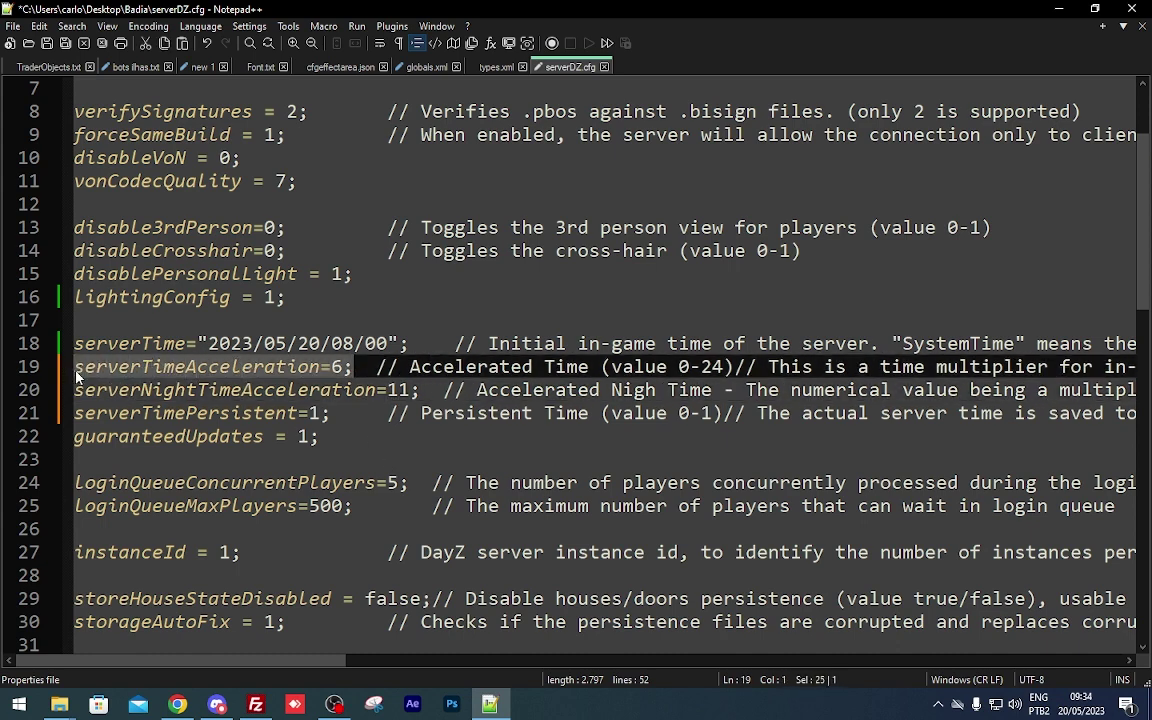
pyautogui.moveTo(408, 390); pyautogui.dragTo(78, 398)
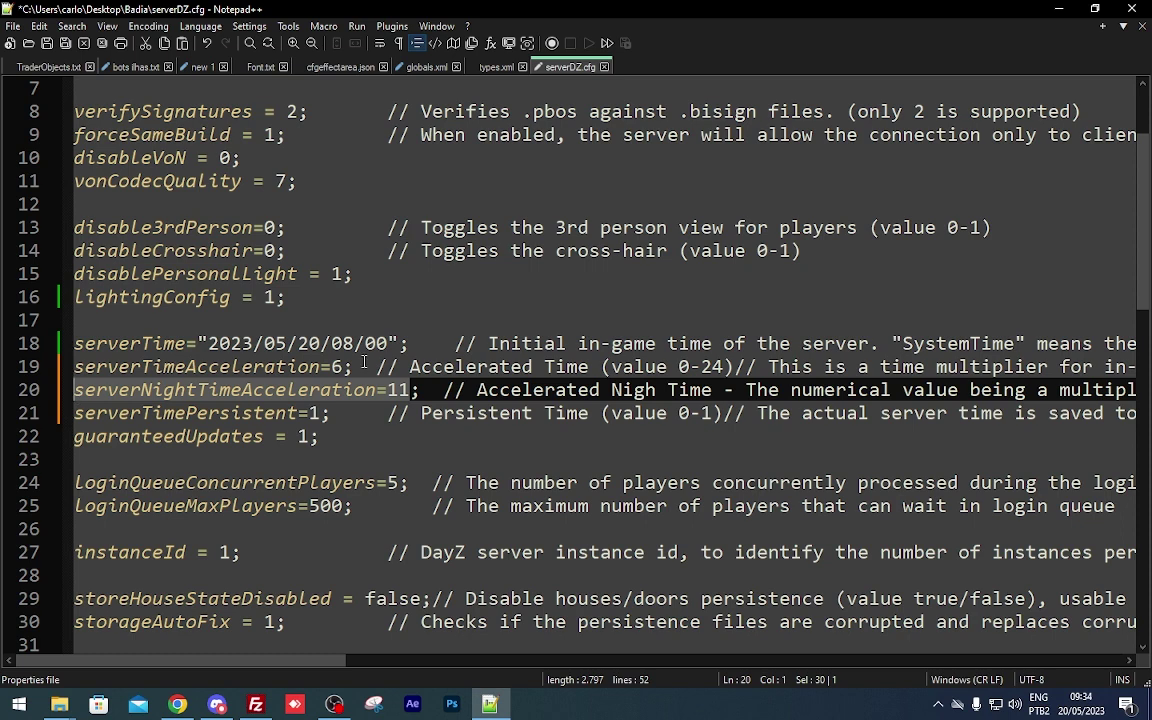
pyautogui.click(387, 390)
pyautogui.press('Left')
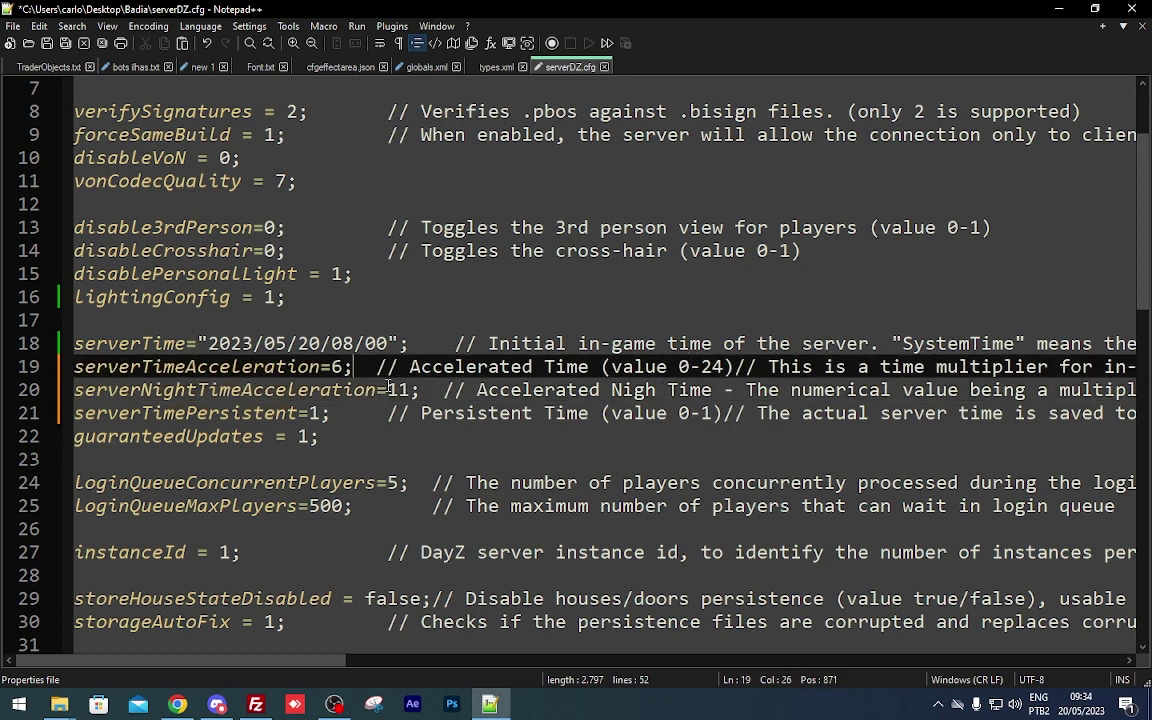
pyautogui.click(358, 378)
pyautogui.click(399, 390)
pyautogui.moveTo(407, 391); pyautogui.dragTo(390, 390)
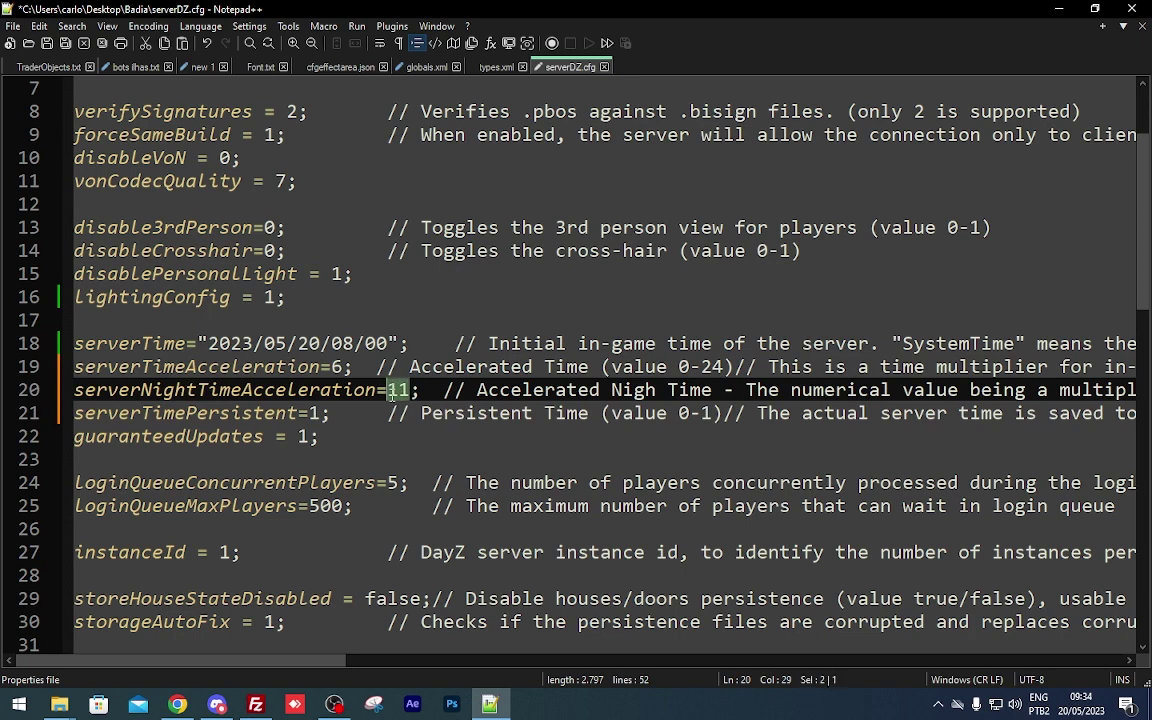
pyautogui.press('BackSpace')
pyautogui.write('9')
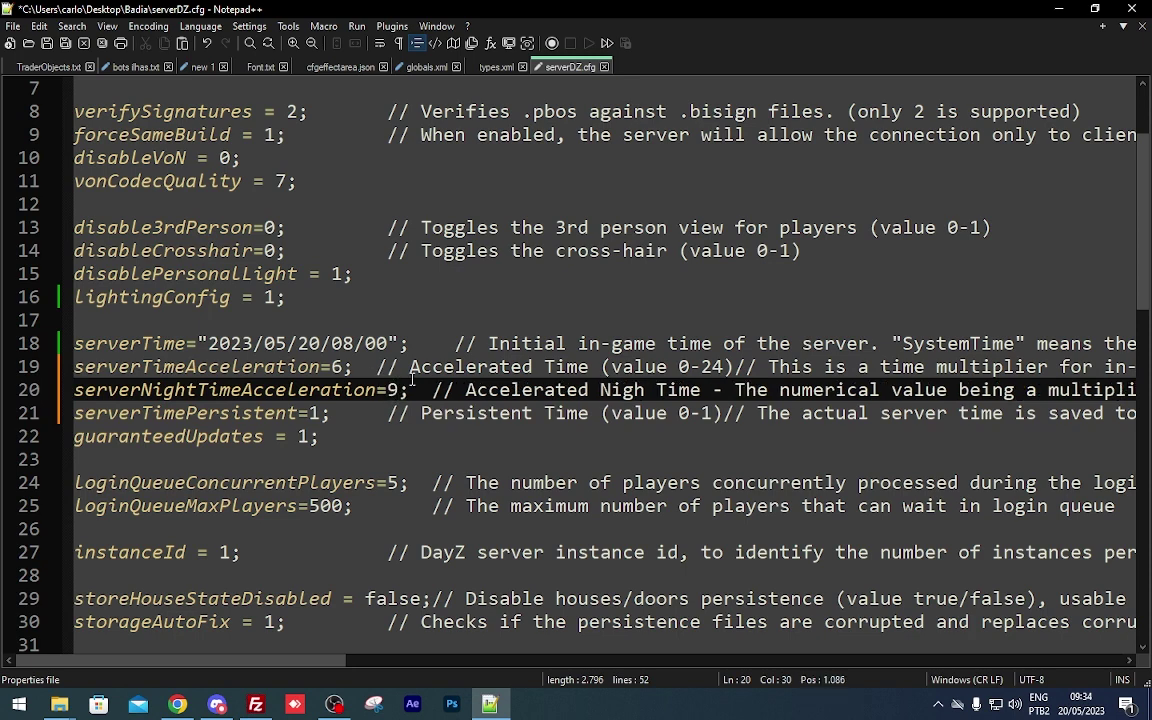
pyautogui.press('BackSpace')
pyautogui.write('10')
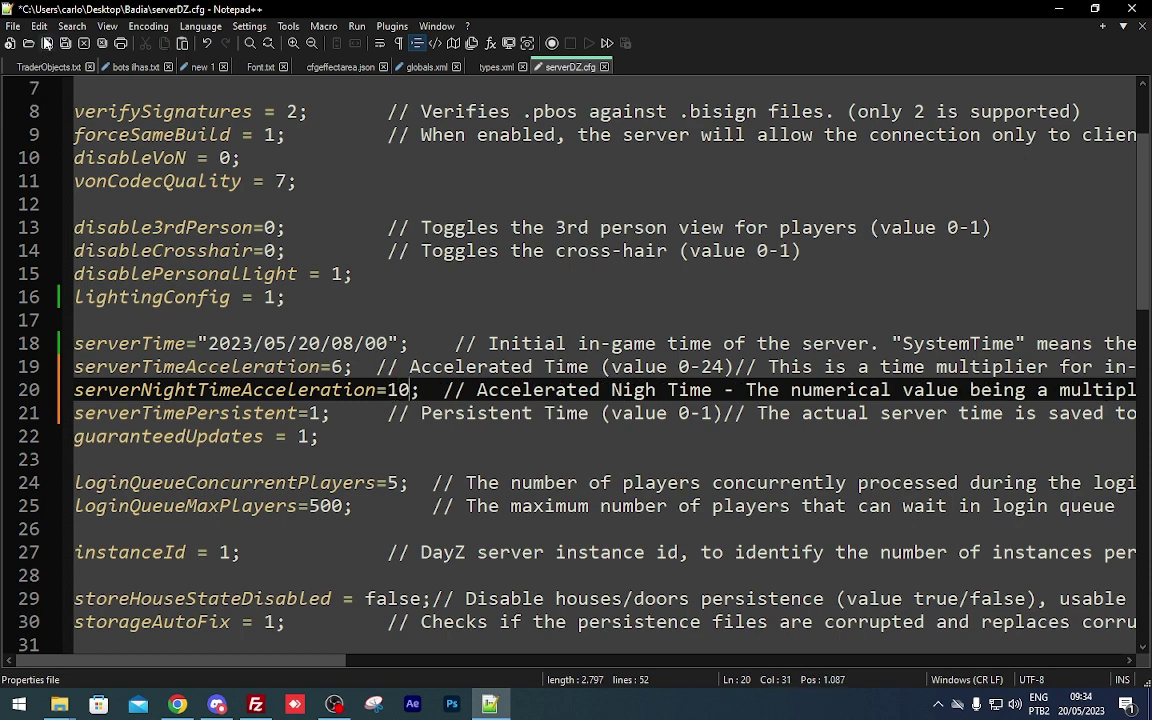
# Step: Save serverDZ.cfg and scroll down to the Missions template line
pyautogui.click(47, 43)
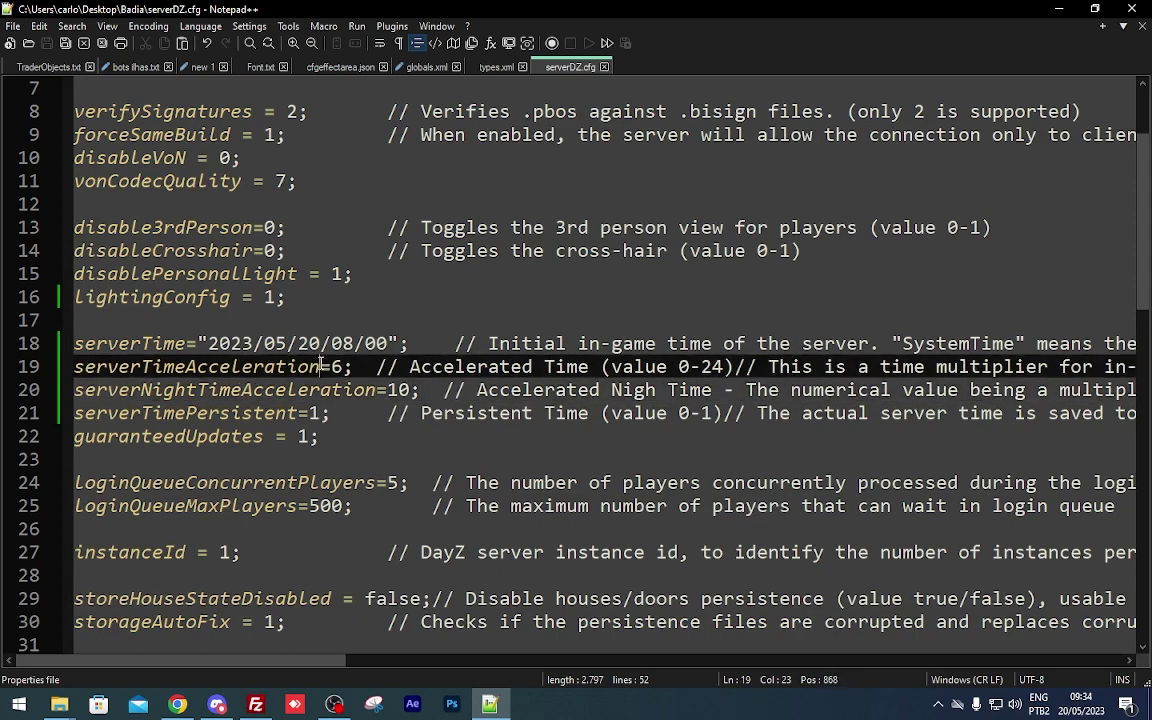
pyautogui.click(400, 393)
pyautogui.scroll(-1, 405, 384)
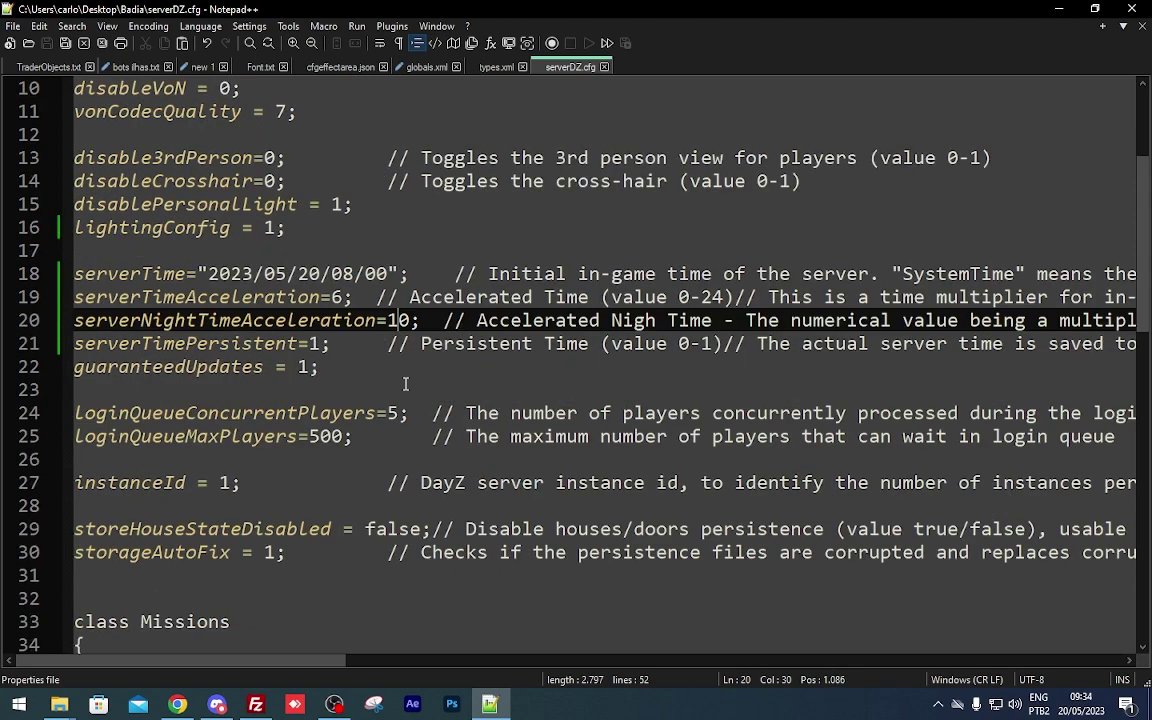
pyautogui.scroll(-3, 405, 384)
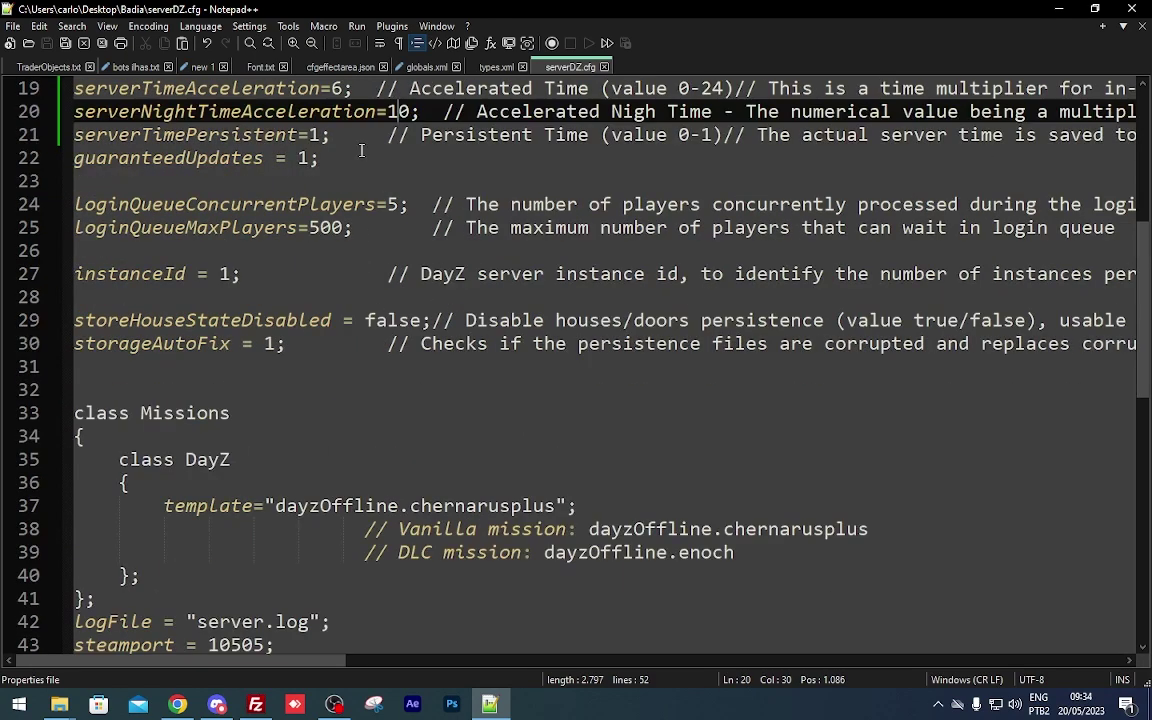
pyautogui.press('Down')
pyautogui.press('Down')
pyautogui.press('Down')
pyautogui.press('Down')
pyautogui.press('Down')
pyautogui.press('Down')
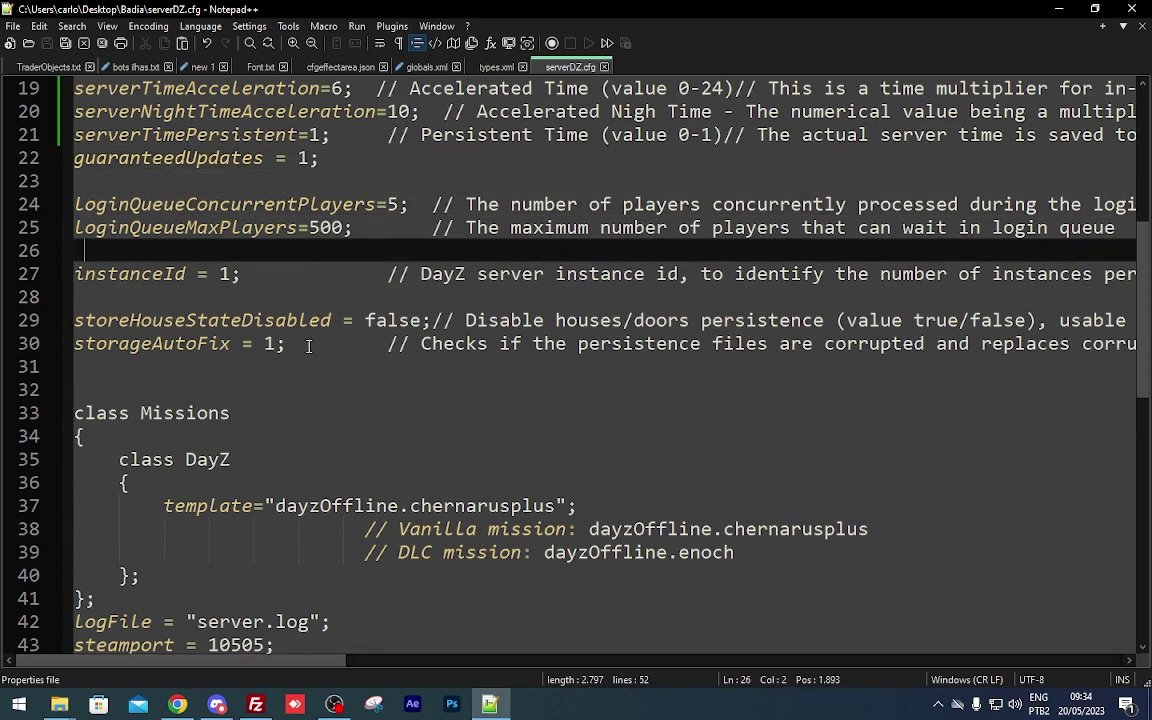
pyautogui.scroll(-2, 308, 346)
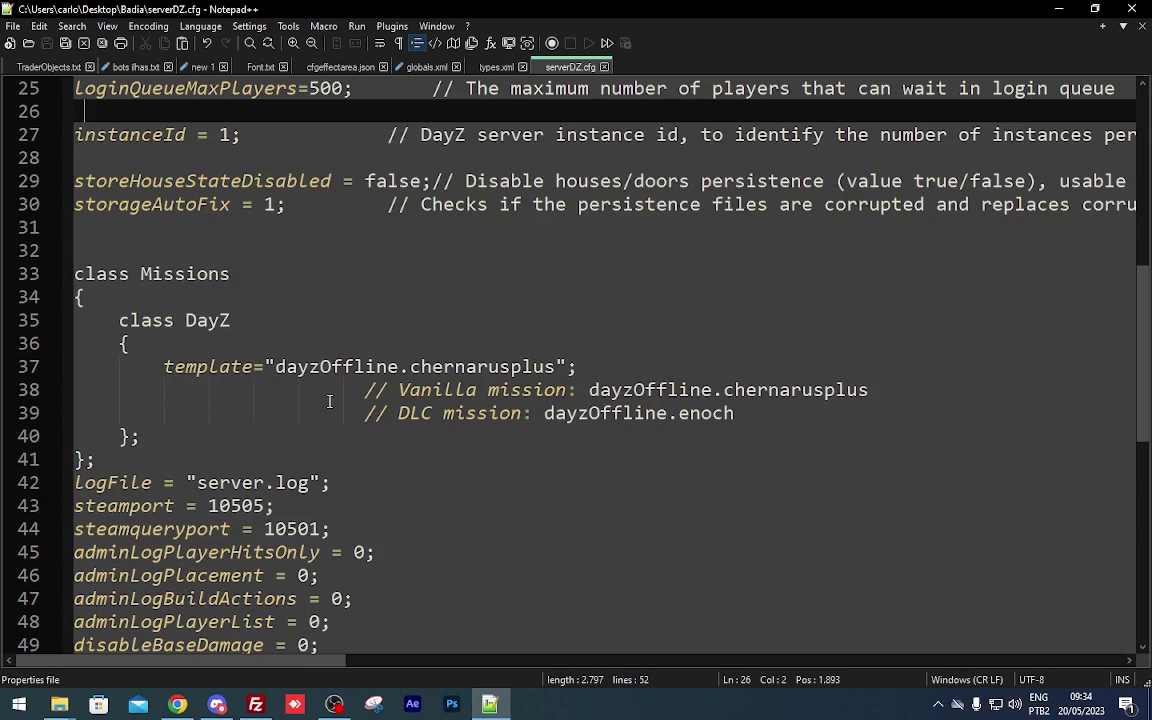
pyautogui.scroll(1, 329, 401)
pyautogui.moveTo(554, 436); pyautogui.dragTo(273, 436)
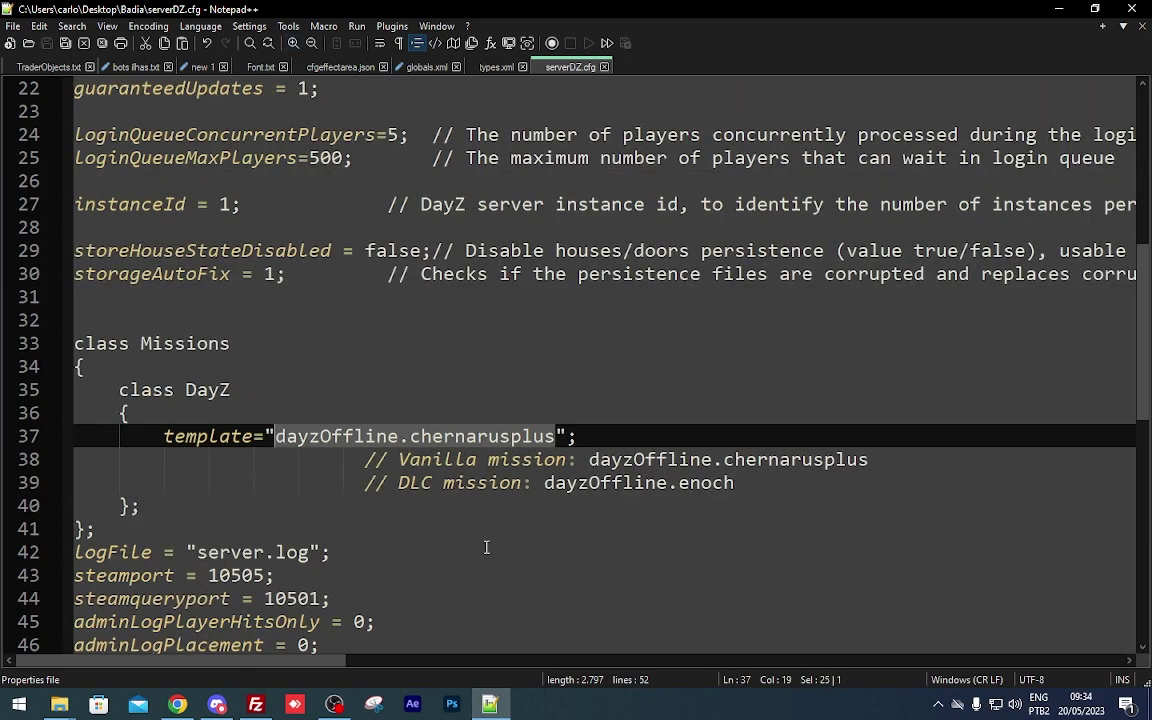
pyautogui.scroll(-1, 555, 410)
pyautogui.scroll(1, 550, 412)
# Step: Minimise Discord and bring the Chrome window with the Nitrado server settings forward
pyautogui.click(217, 705)
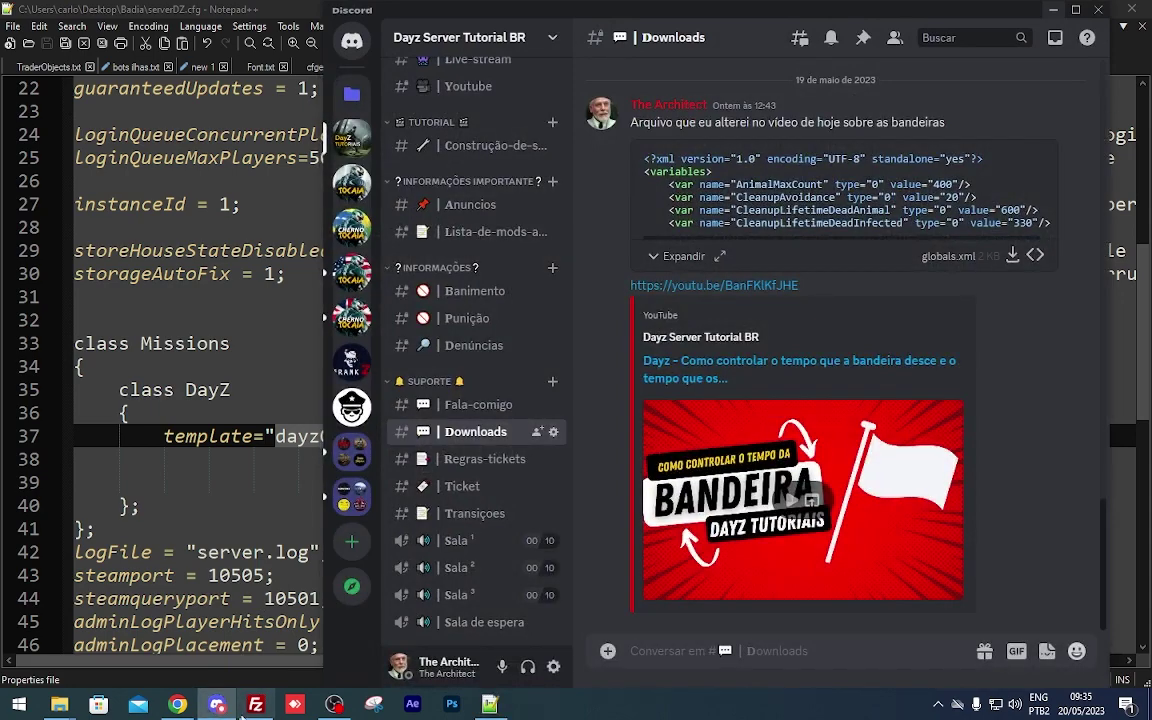
pyautogui.click(217, 705)
pyautogui.click(177, 705)
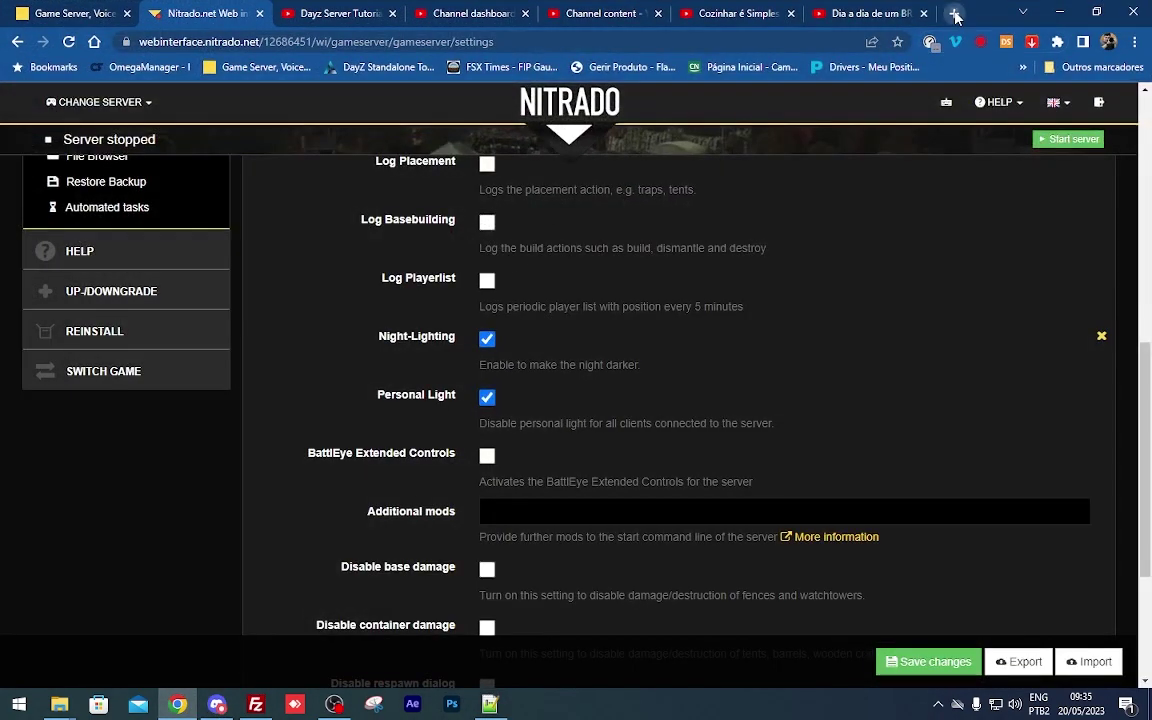
# Step: Load deerisle-wiki.jimdosite.com in a new tab and reject all cookies with 'Alle ablehnen'
pyautogui.click(955, 16)
pyautogui.write('deer')
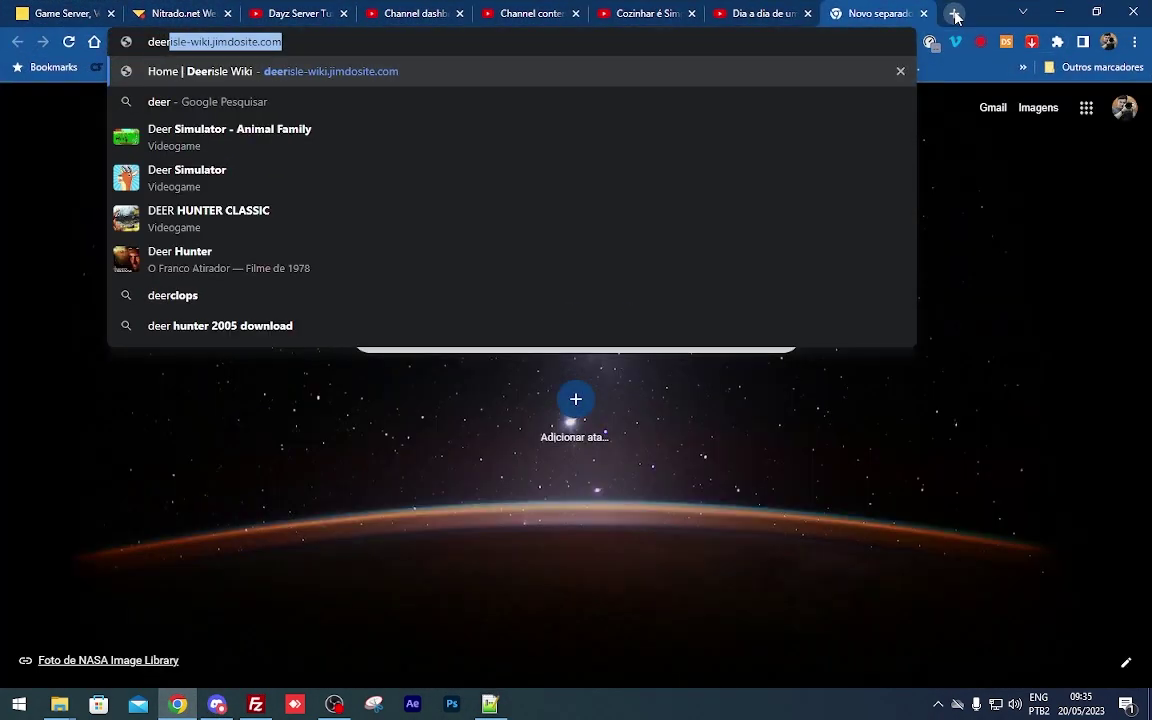
pyautogui.press('Right')
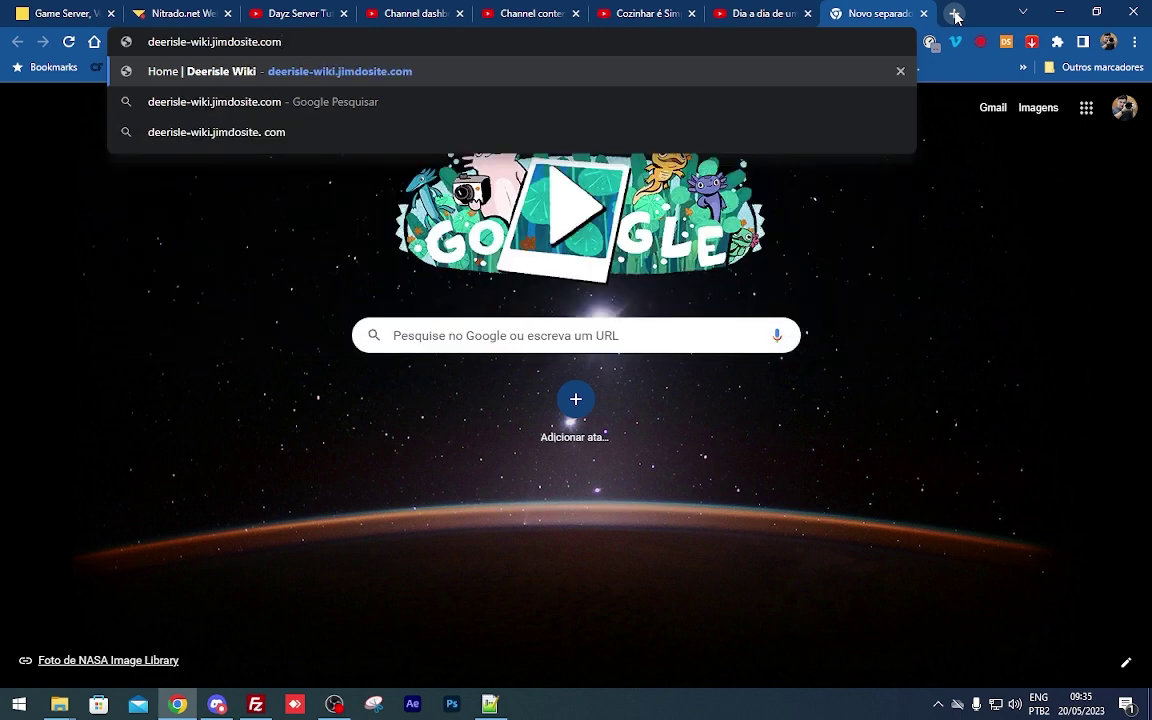
pyautogui.press('Return')
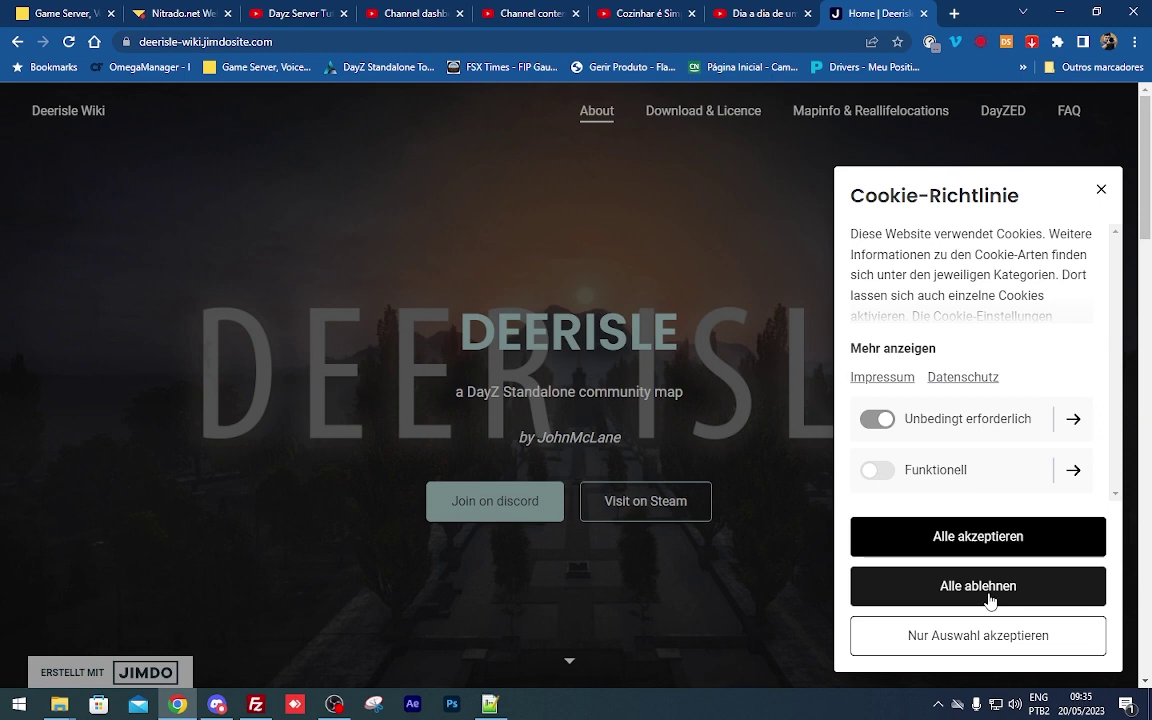
pyautogui.click(990, 588)
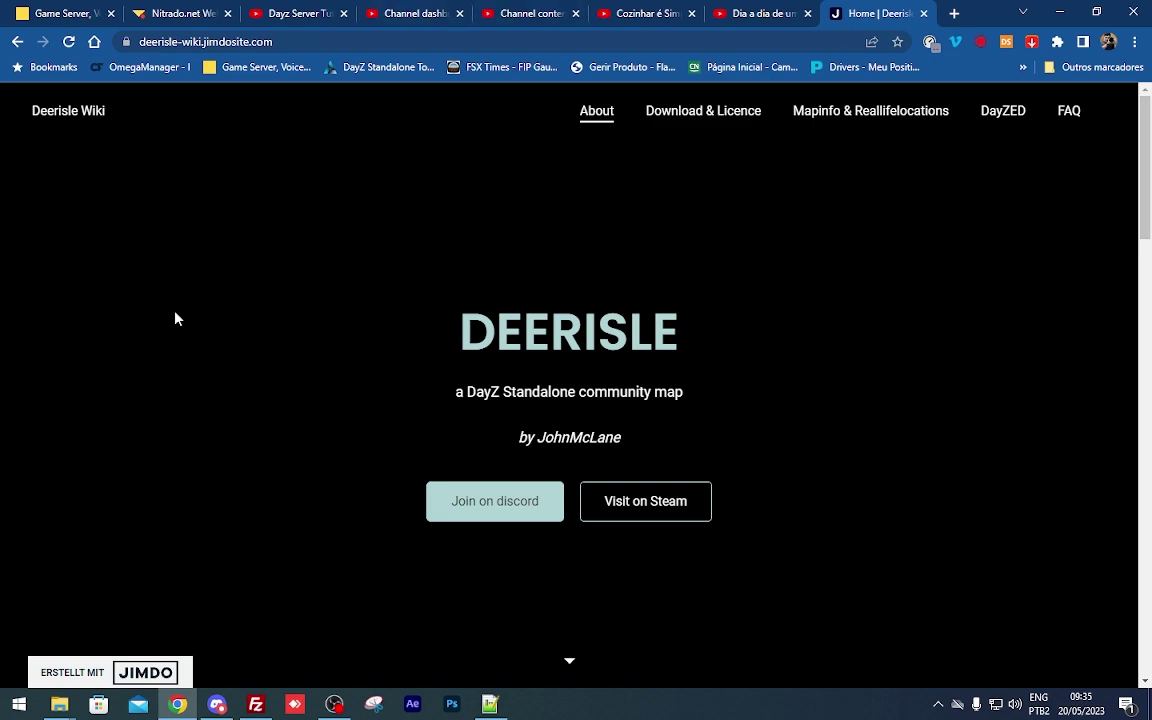
pyautogui.click(953, 13)
# Step: Search Google for 'dayz deer isle' and open the DeerIsle Steam Workshop result
pyautogui.write('d')
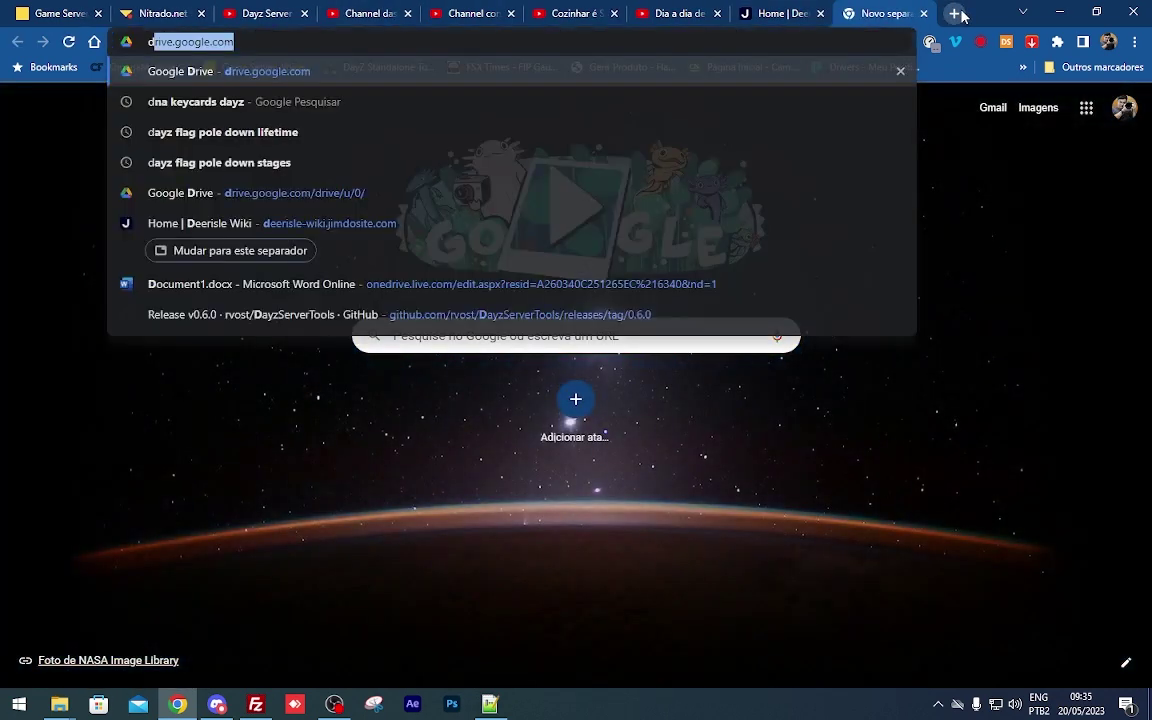
pyautogui.write('ayz dee')
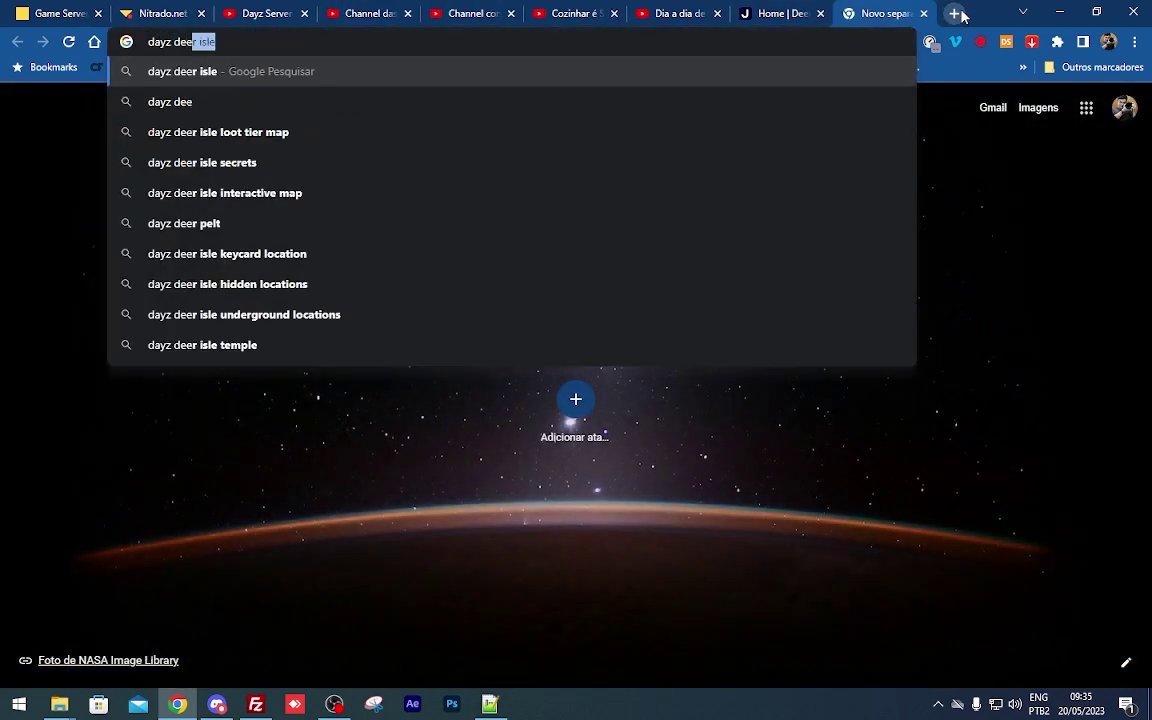
pyautogui.press('Return')
pyautogui.scroll(-5, 250, 395)
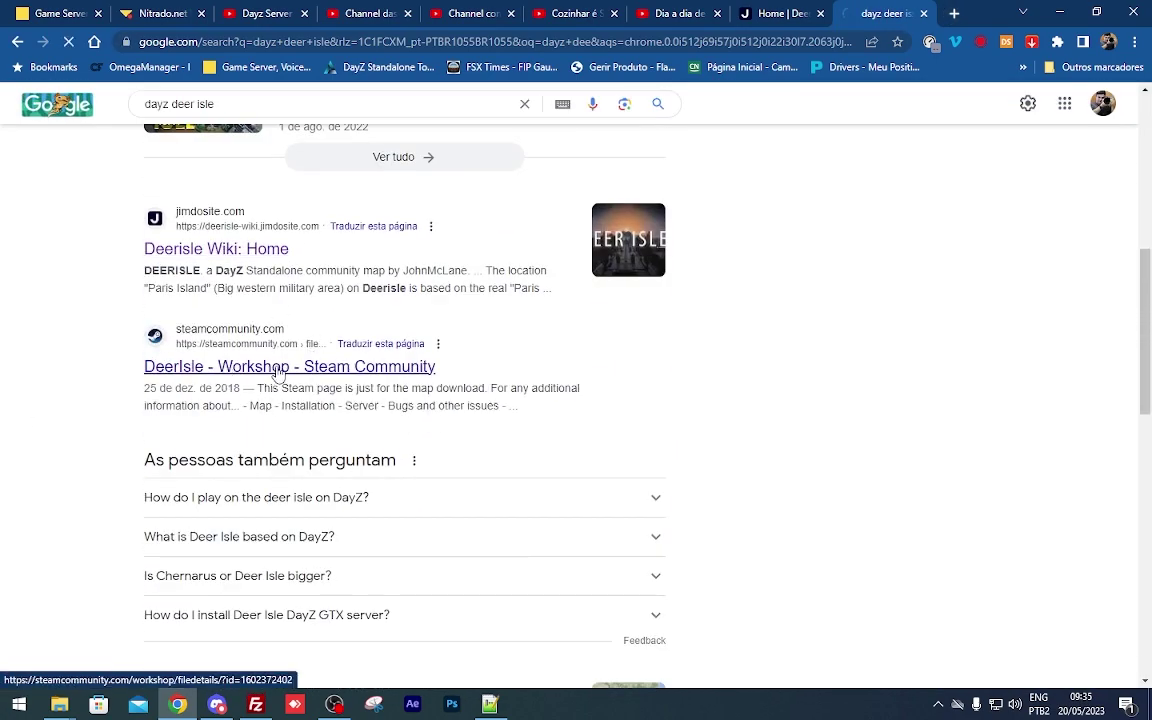
pyautogui.click(279, 368)
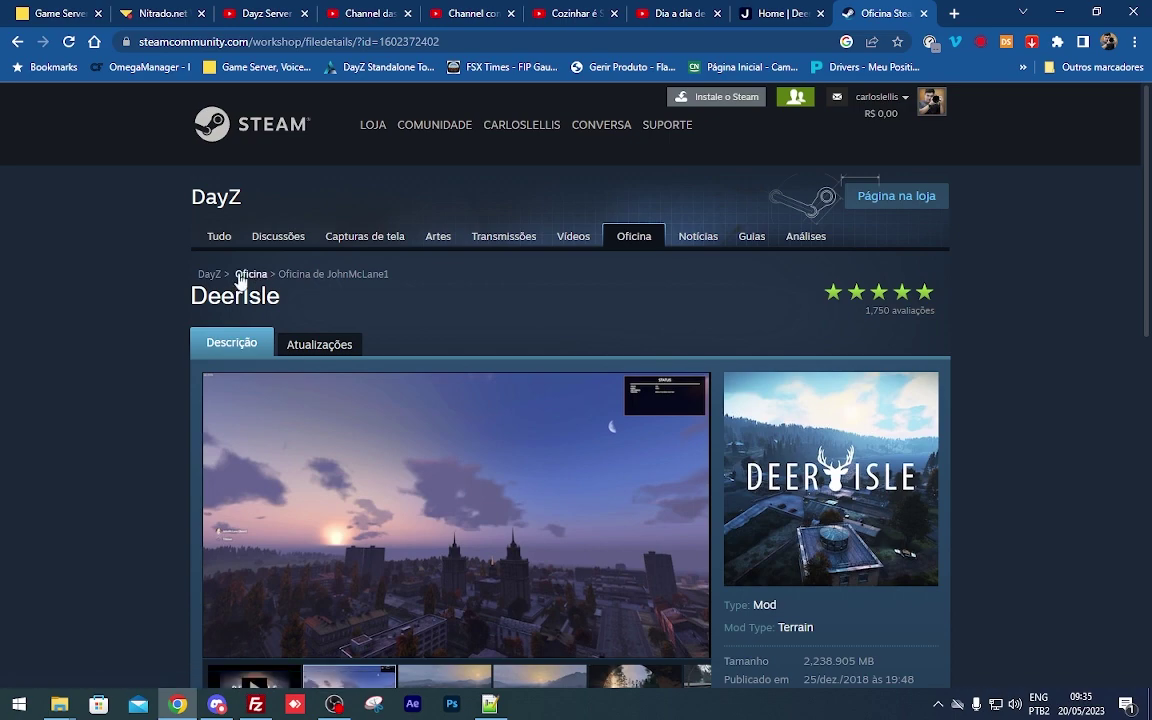
# Step: Scroll to the Workshop description and select the Deerisle wiki homepage address
pyautogui.scroll(-7, 459, 351)
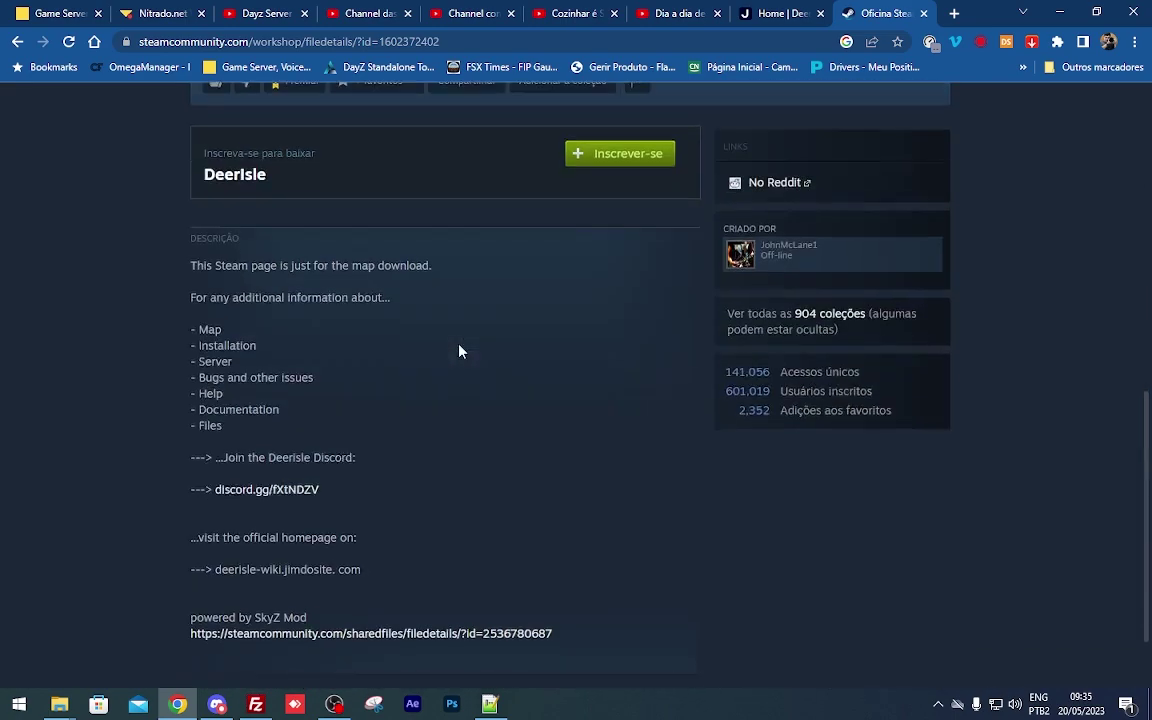
pyautogui.scroll(-1, 459, 351)
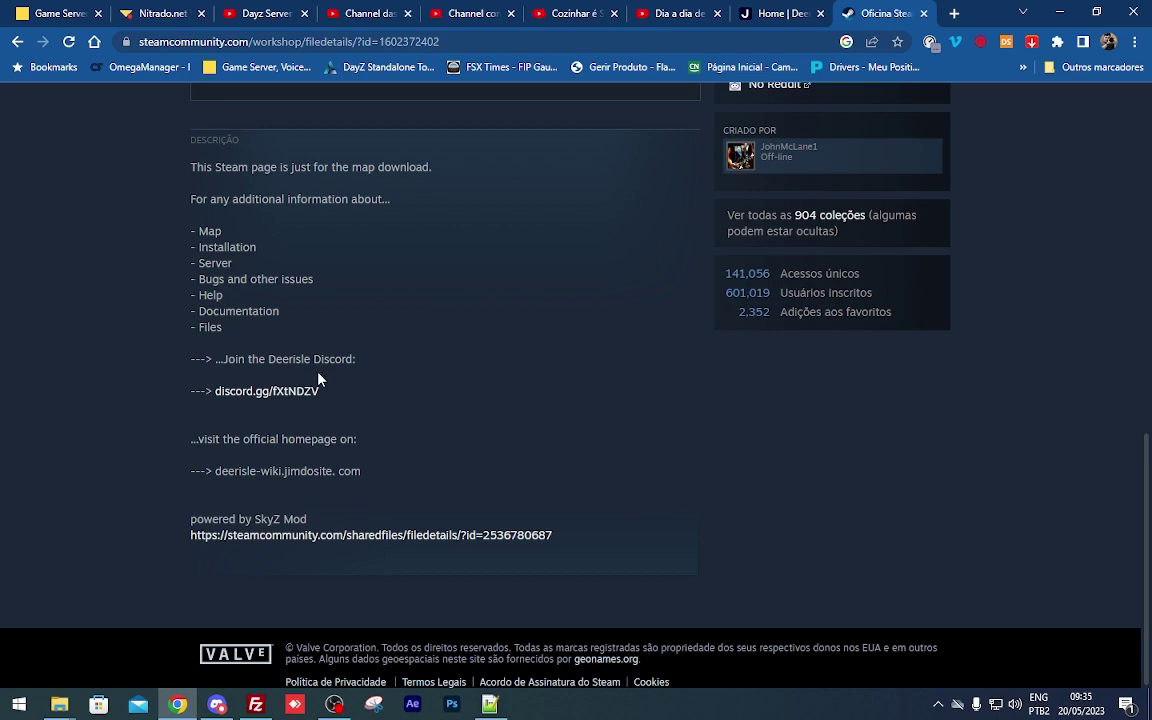
pyautogui.scroll(2, 325, 370)
pyautogui.scroll(-2, 288, 406)
pyautogui.moveTo(218, 440); pyautogui.dragTo(340, 437)
pyautogui.click(239, 470)
pyautogui.moveTo(215, 468); pyautogui.dragTo(354, 476)
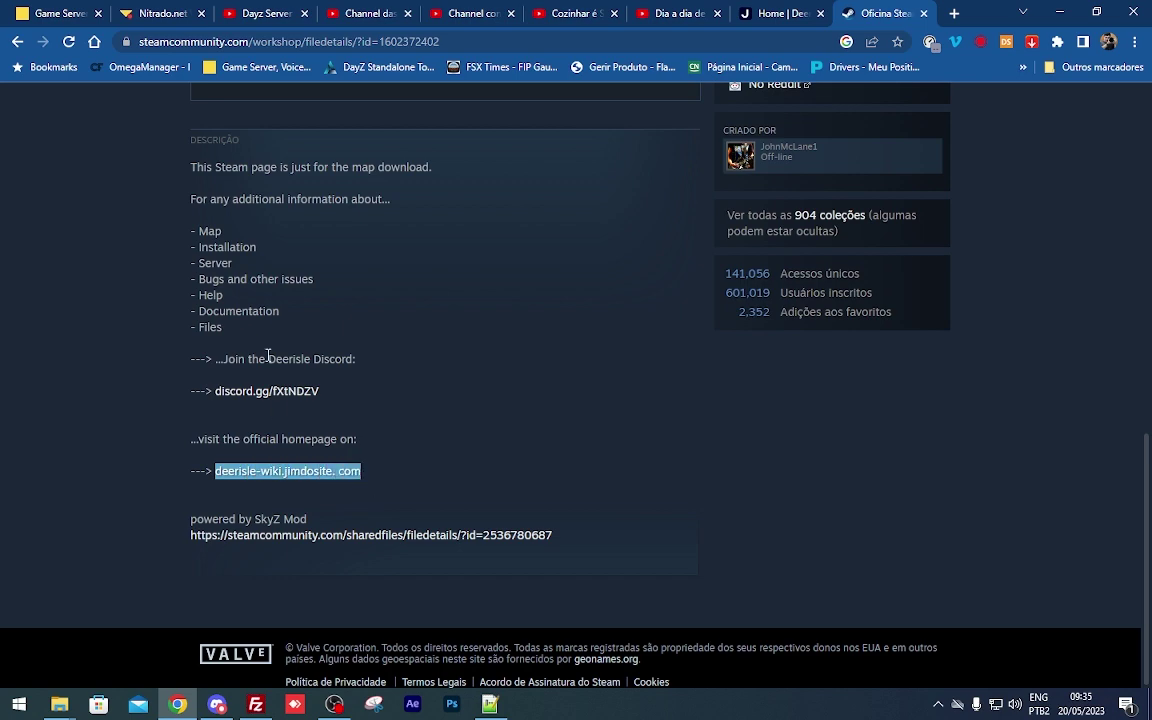
pyautogui.scroll(10, 432, 224)
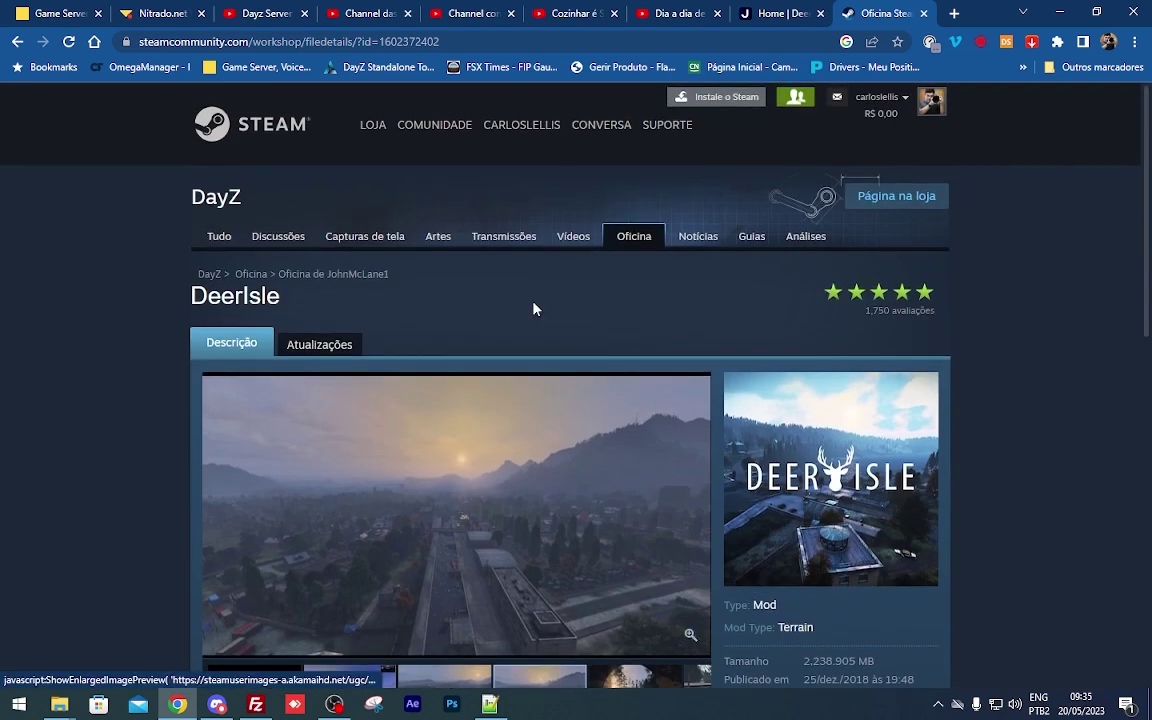
pyautogui.moveTo(283, 298); pyautogui.dragTo(179, 300)
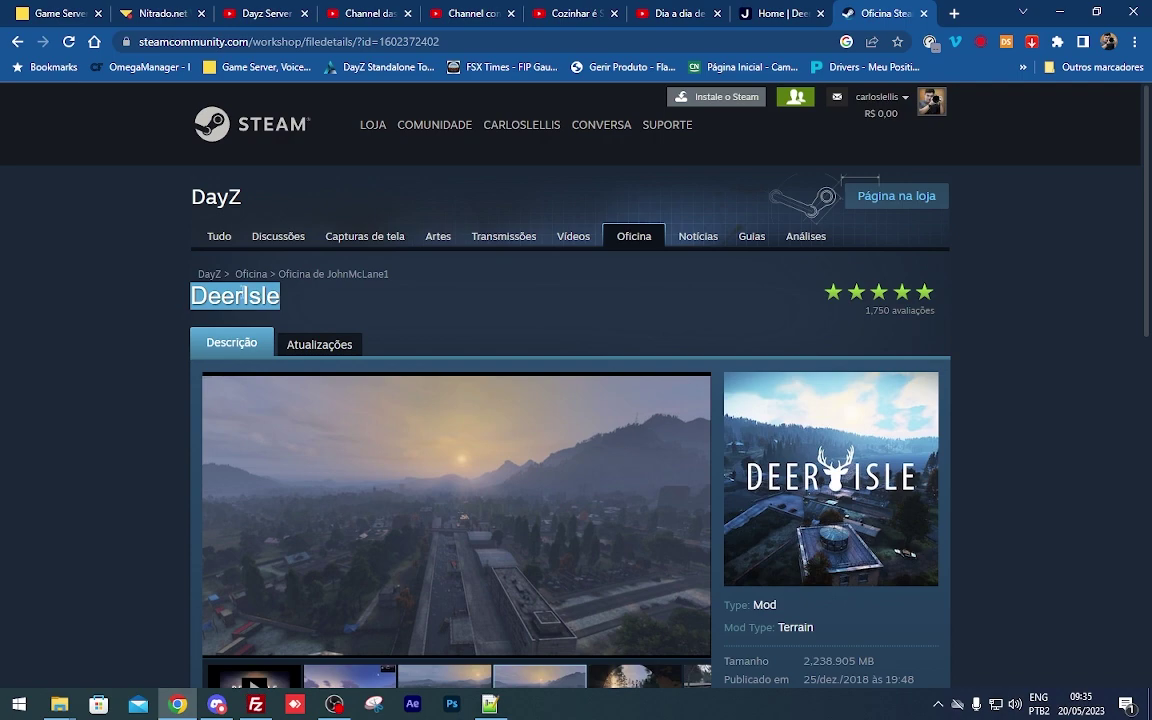
pyautogui.scroll(-10, 242, 290)
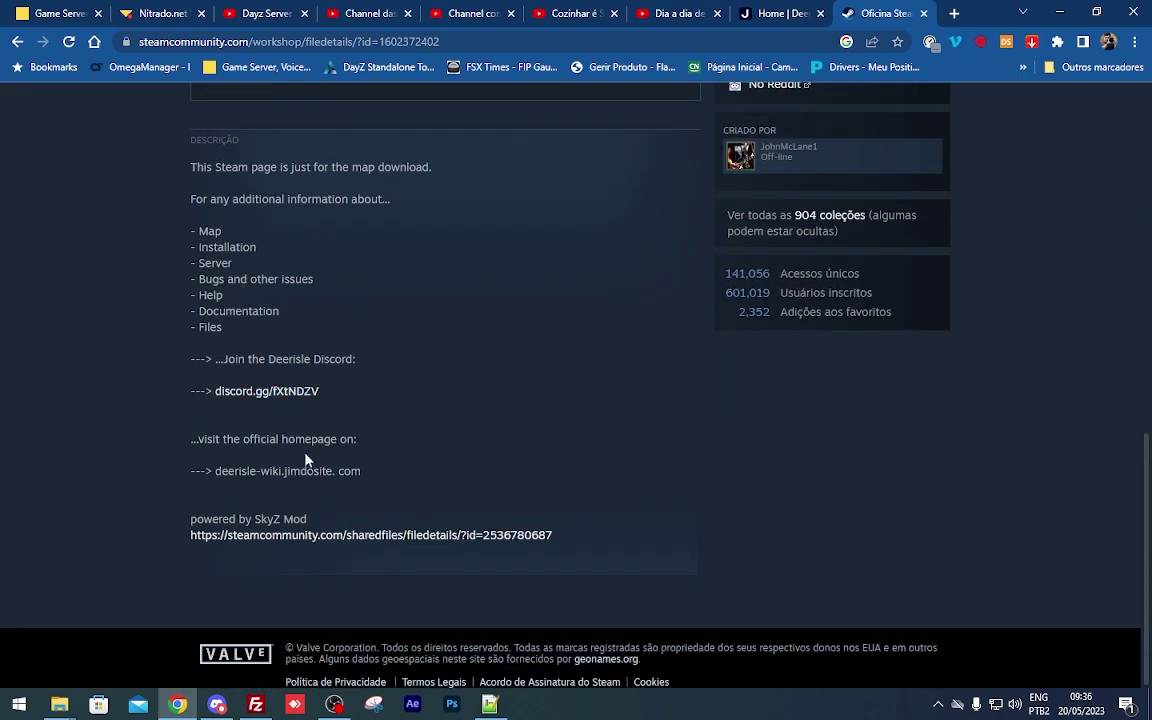
pyautogui.moveTo(363, 474); pyautogui.dragTo(223, 467)
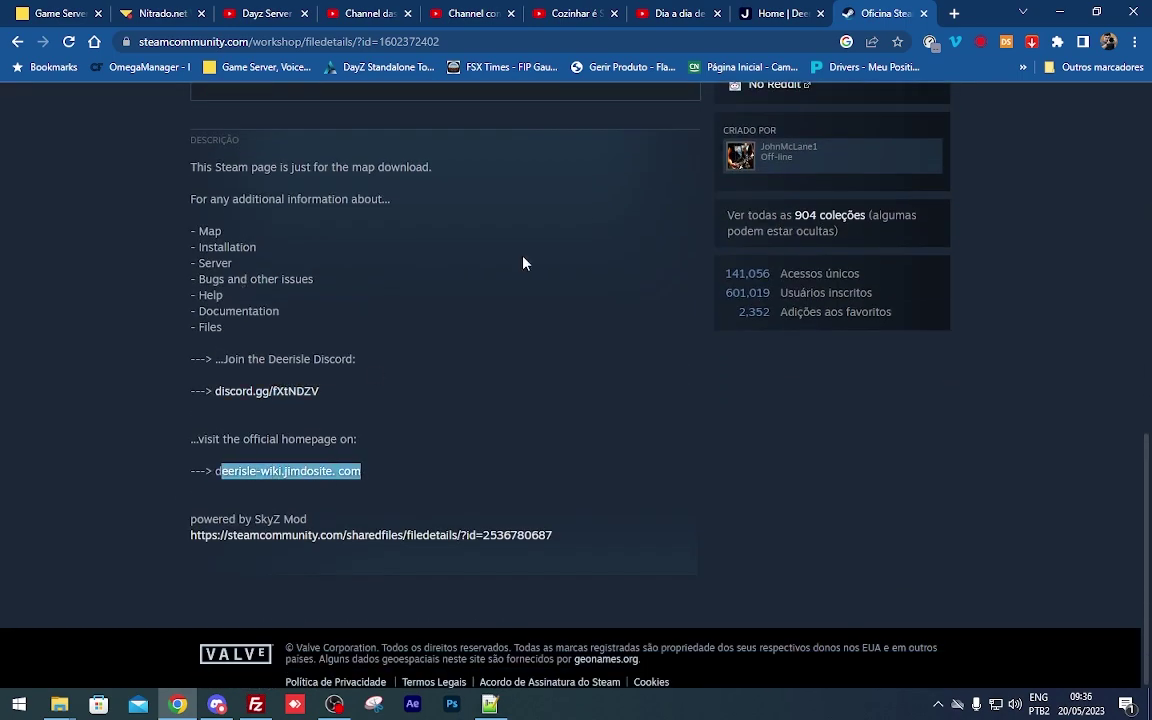
pyautogui.click(785, 12)
# Step: On the wiki's Download & Licence page, accept the Deerisle licence to open the MEGA DEERISLE MISSIONS folder
pyautogui.scroll(-15, 730, 440)
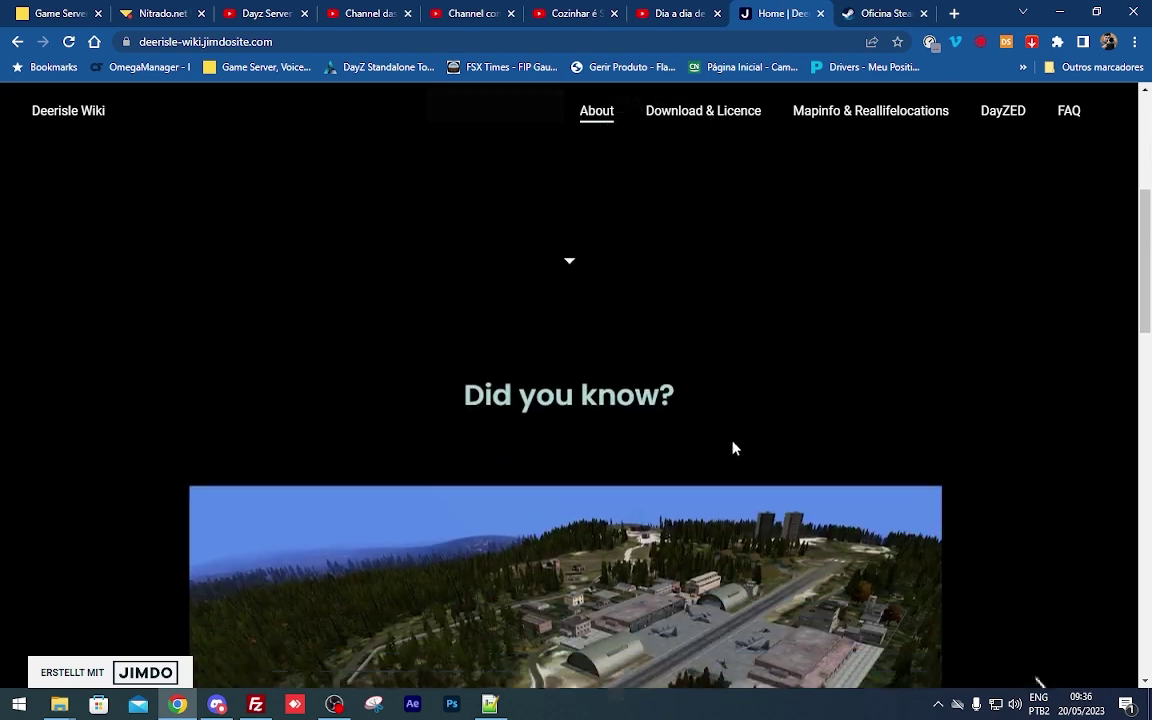
pyautogui.scroll(-3, 733, 448)
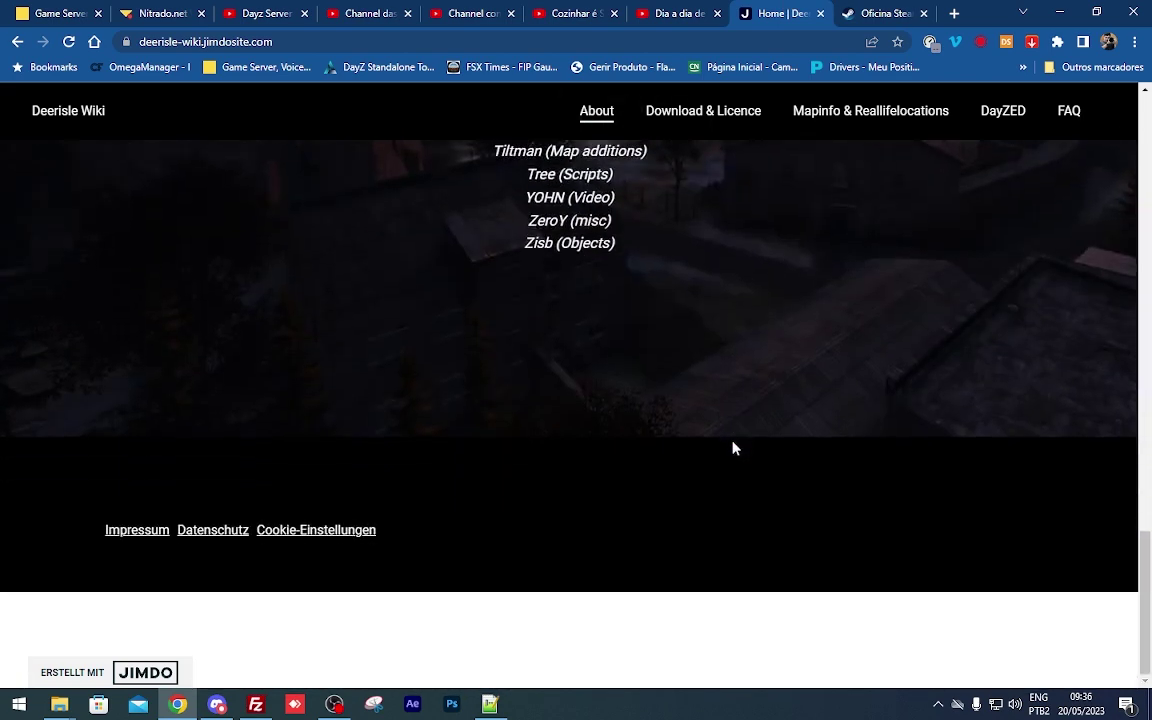
pyautogui.click(680, 111)
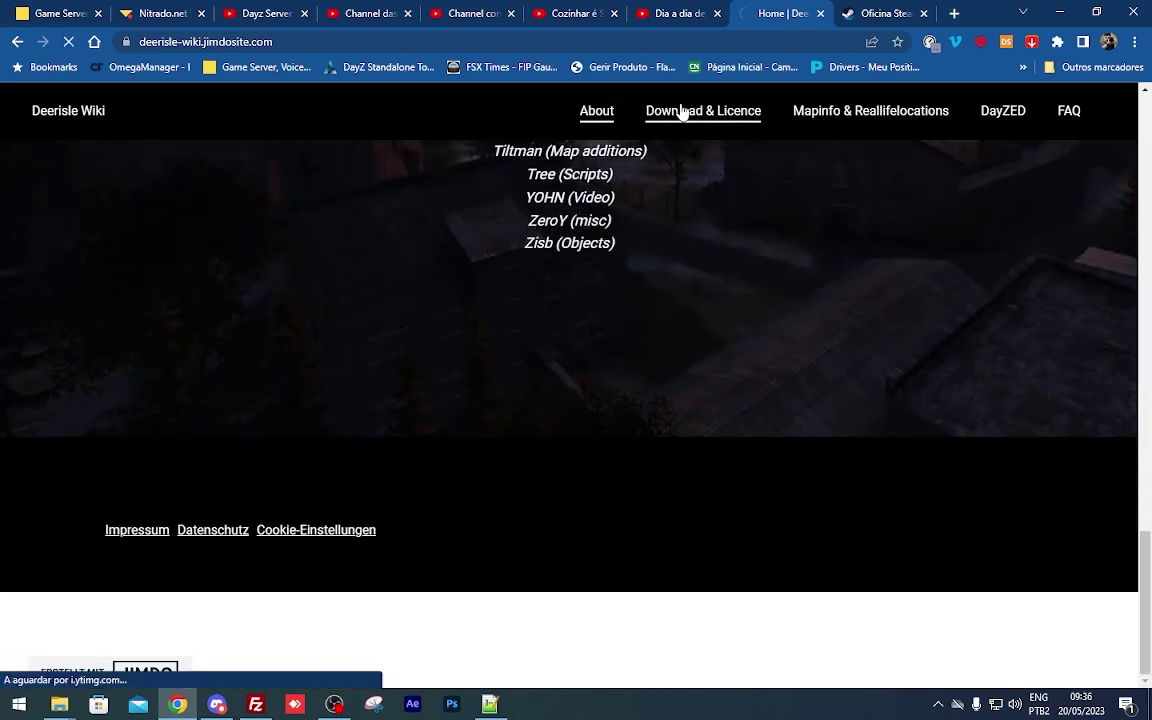
pyautogui.scroll(-7, 728, 260)
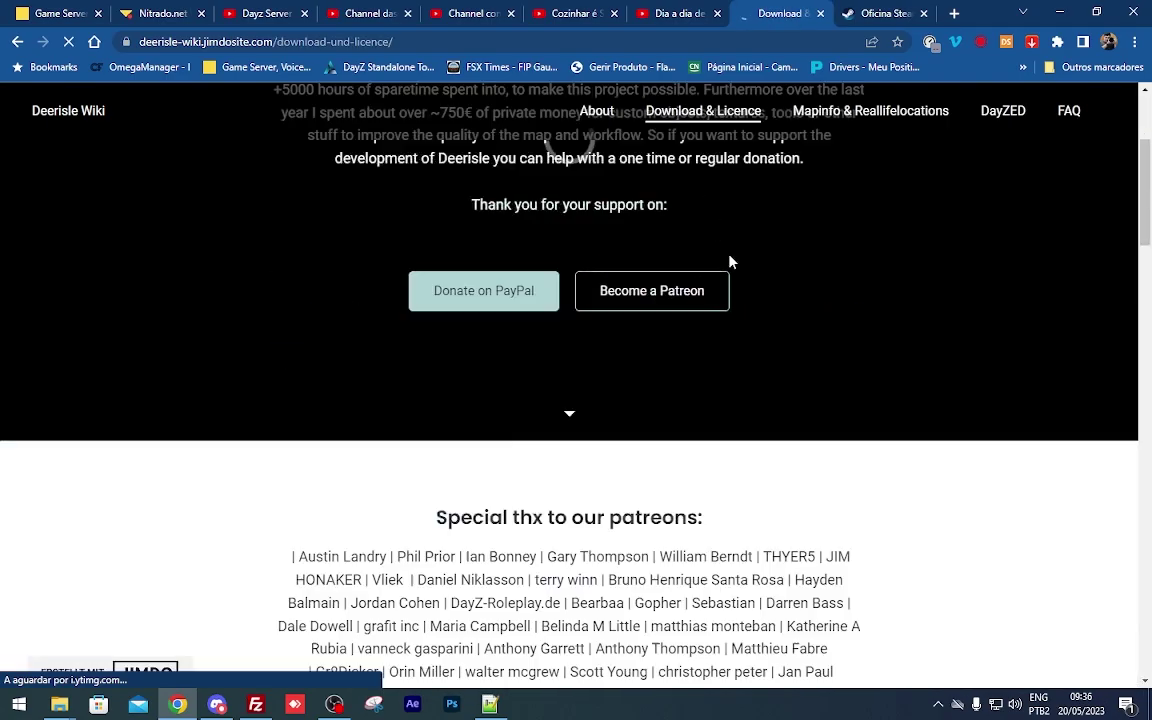
pyautogui.scroll(-10, 736, 283)
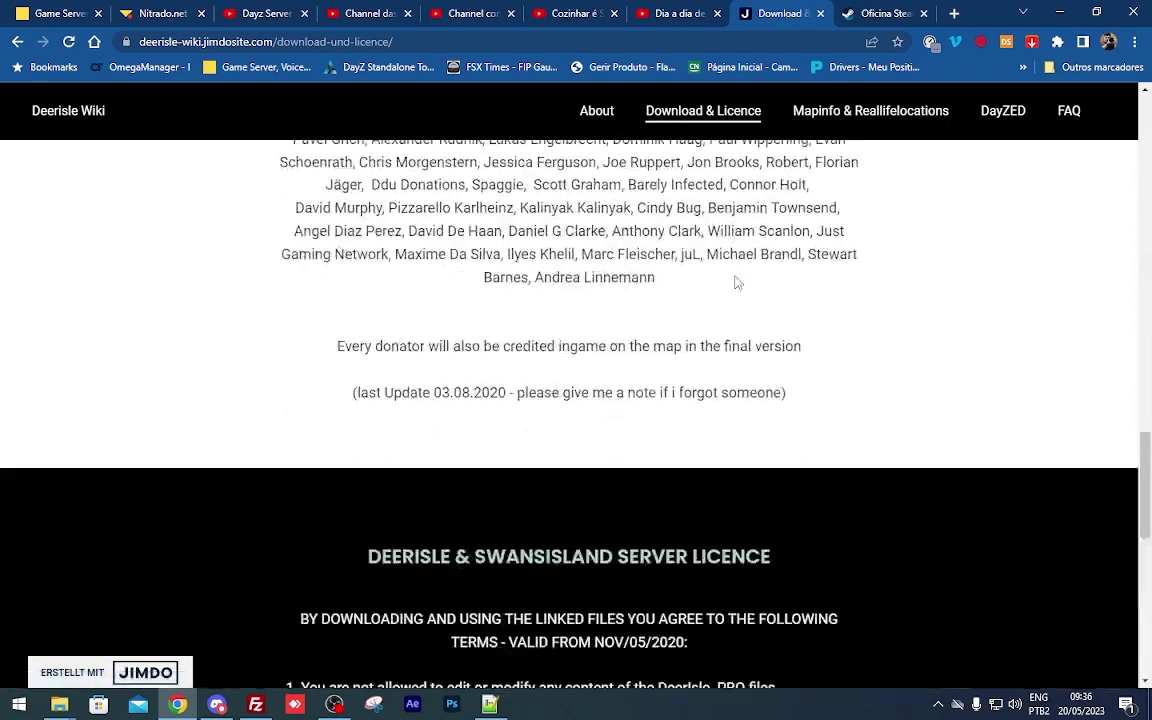
pyautogui.scroll(-4, 735, 283)
pyautogui.scroll(1, 571, 368)
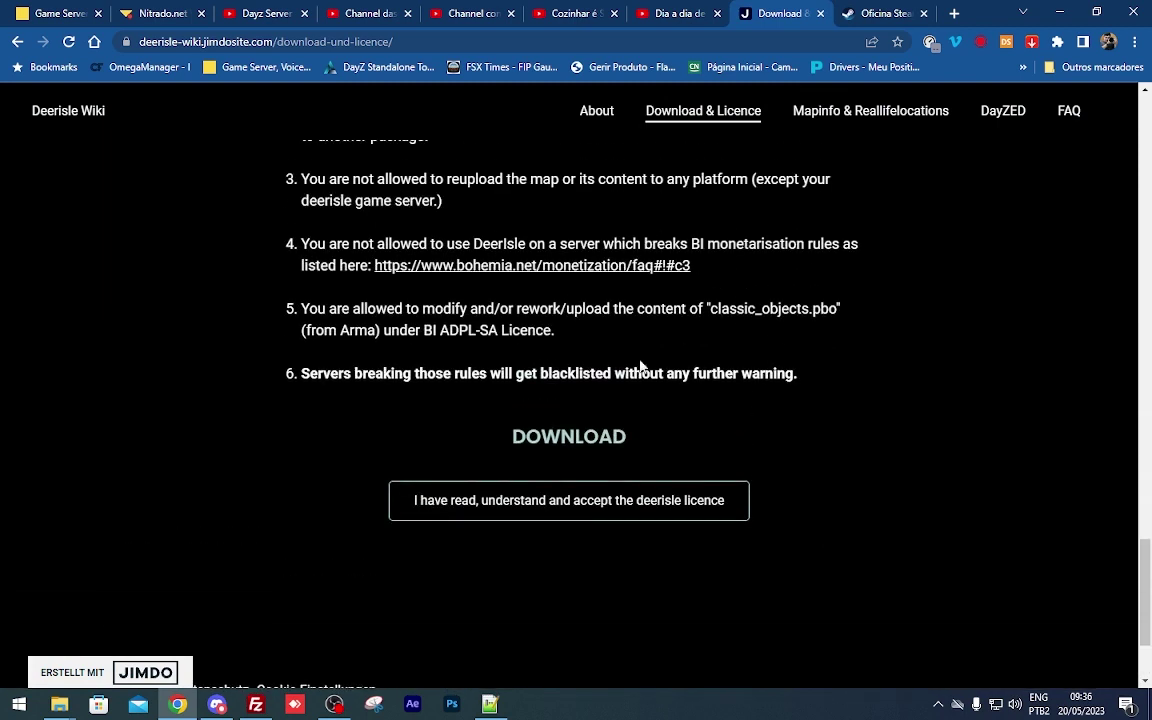
pyautogui.click(543, 509)
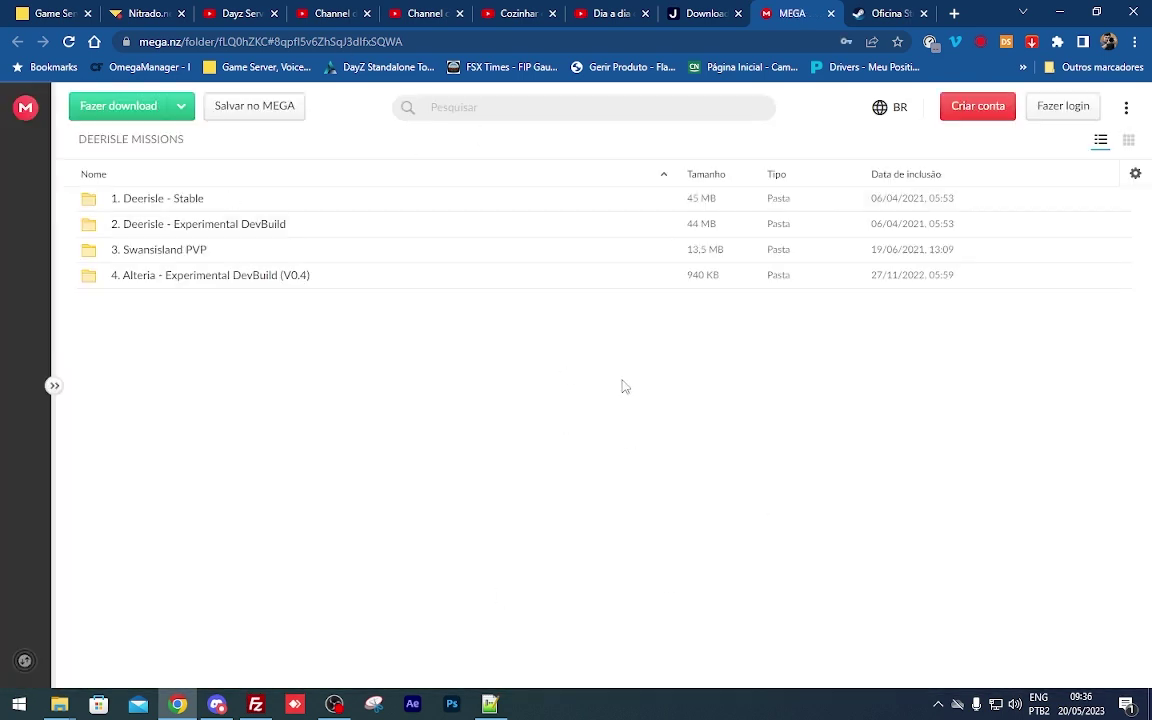
pyautogui.click(217, 704)
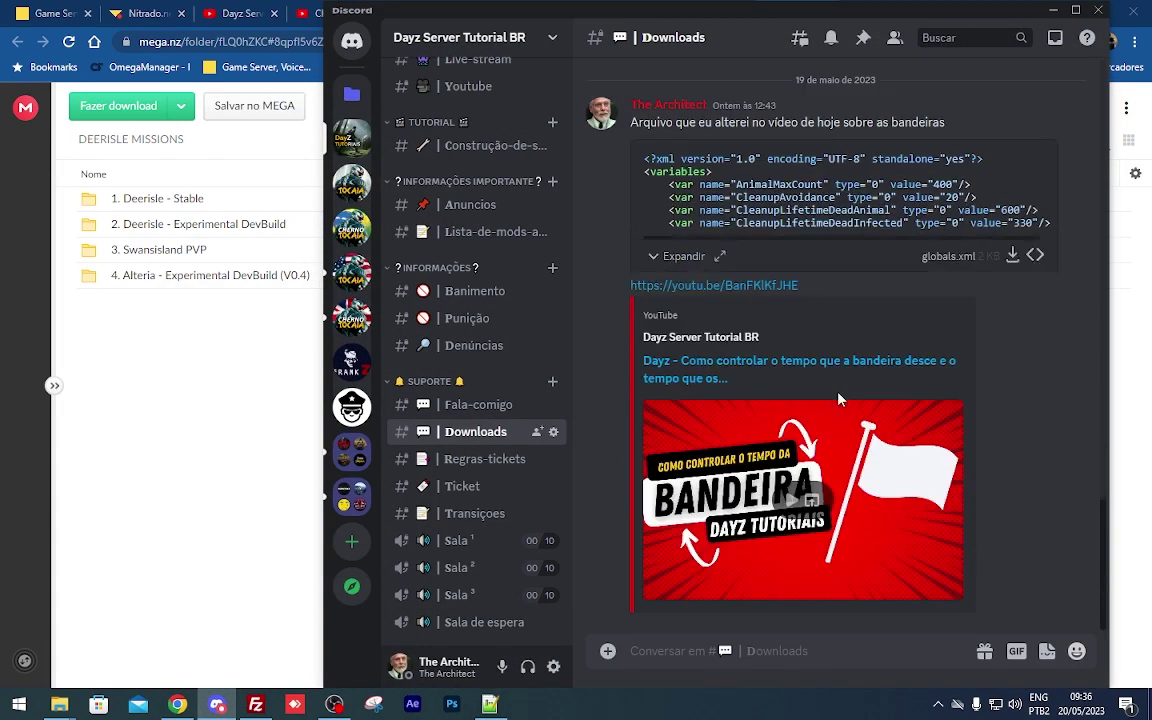
# Step: Scroll up to the empty.deerisle.rar post in Discord, then bring the MEGA folder back
pyautogui.scroll(5, 845, 405)
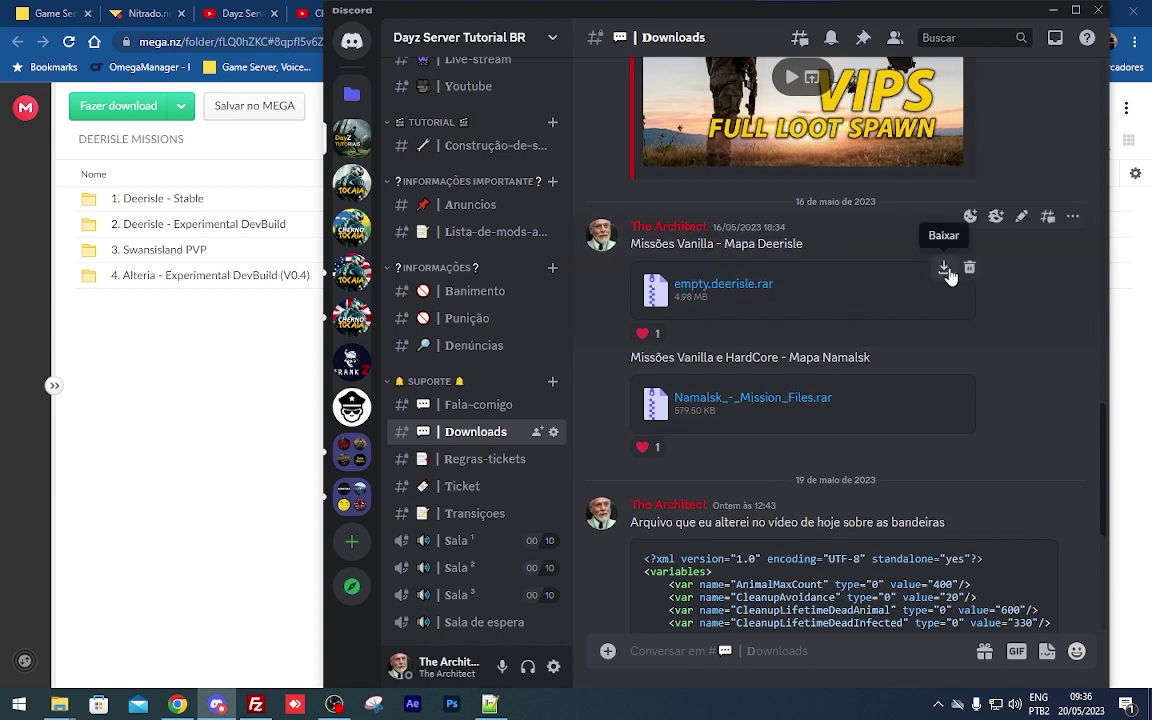
pyautogui.click(206, 271)
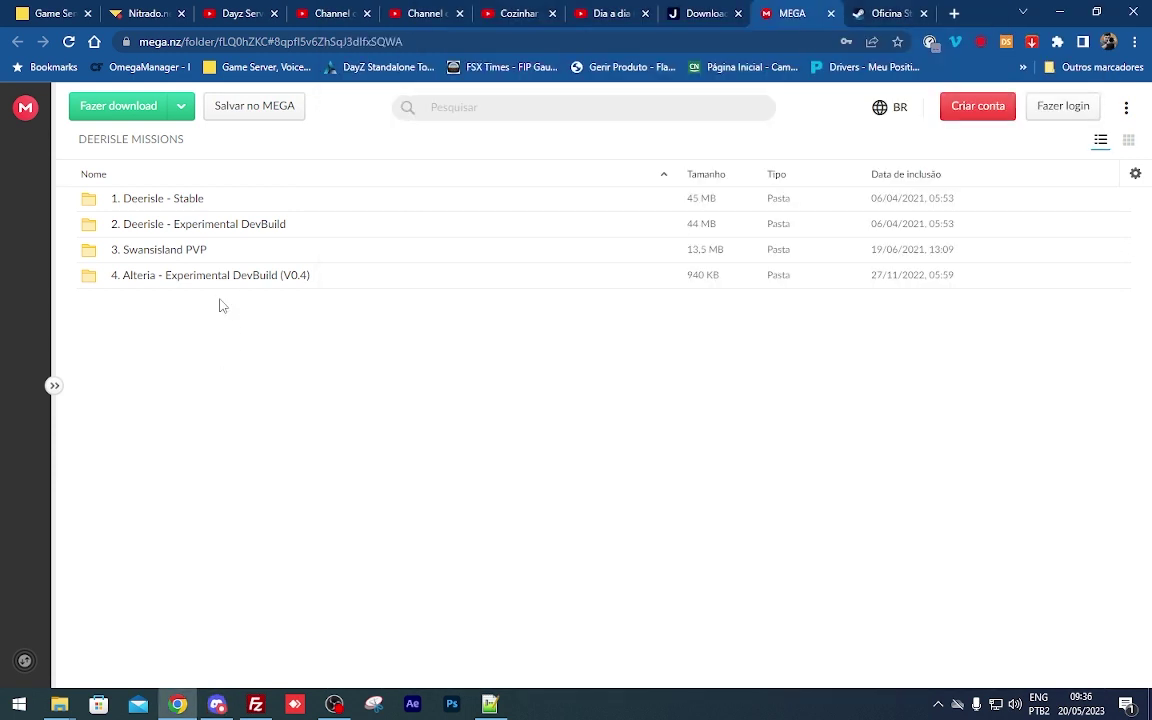
# Step: Open 1. Deerisle - Stable > V4.6 - For DayZ 1.17 and download empty.deerisle.rar via Fazer download
pyautogui.doubleClick(162, 200)
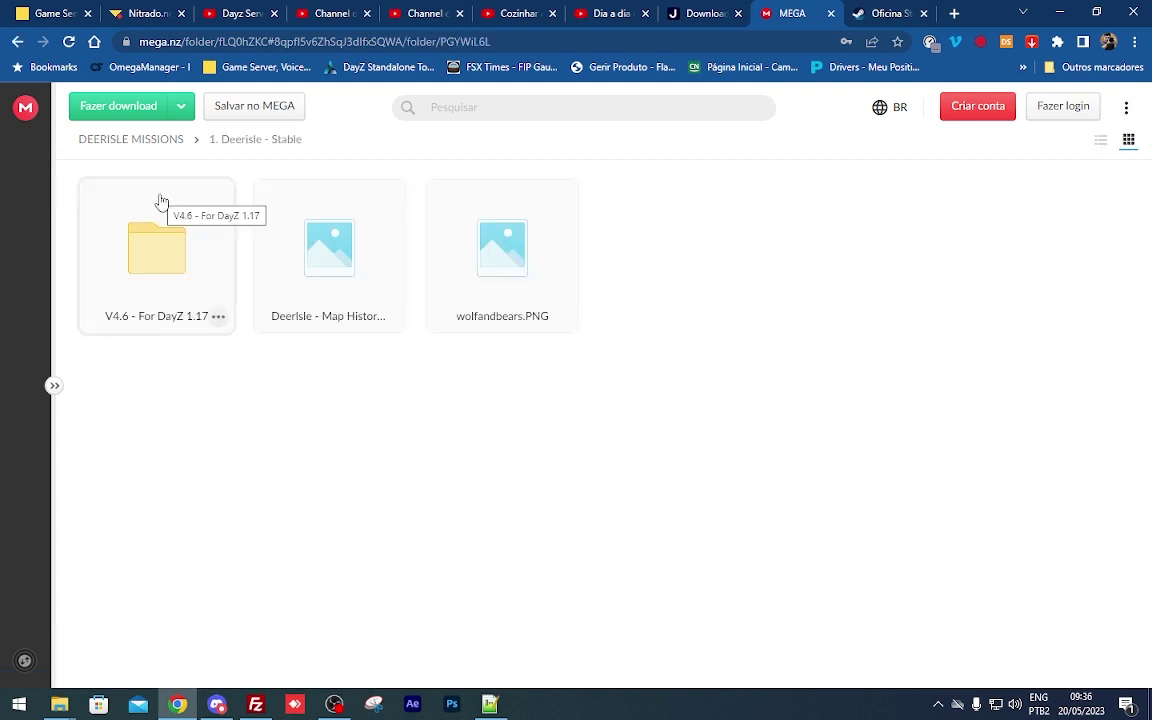
pyautogui.doubleClick(157, 229)
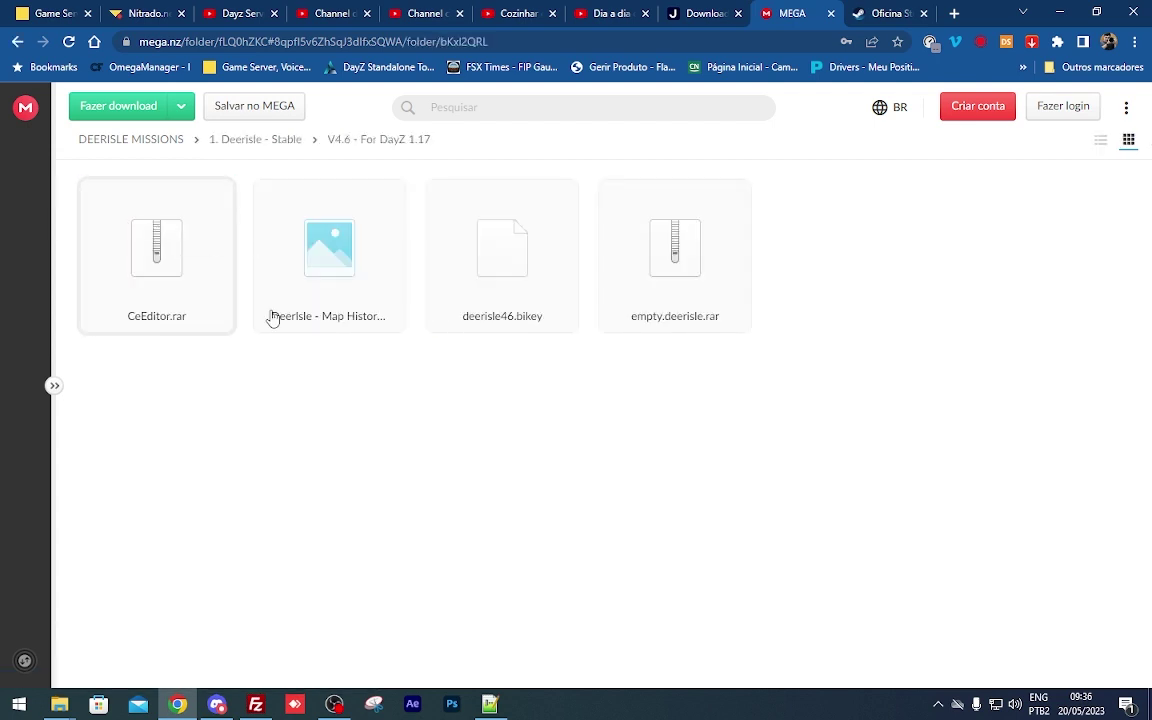
pyautogui.click(737, 318)
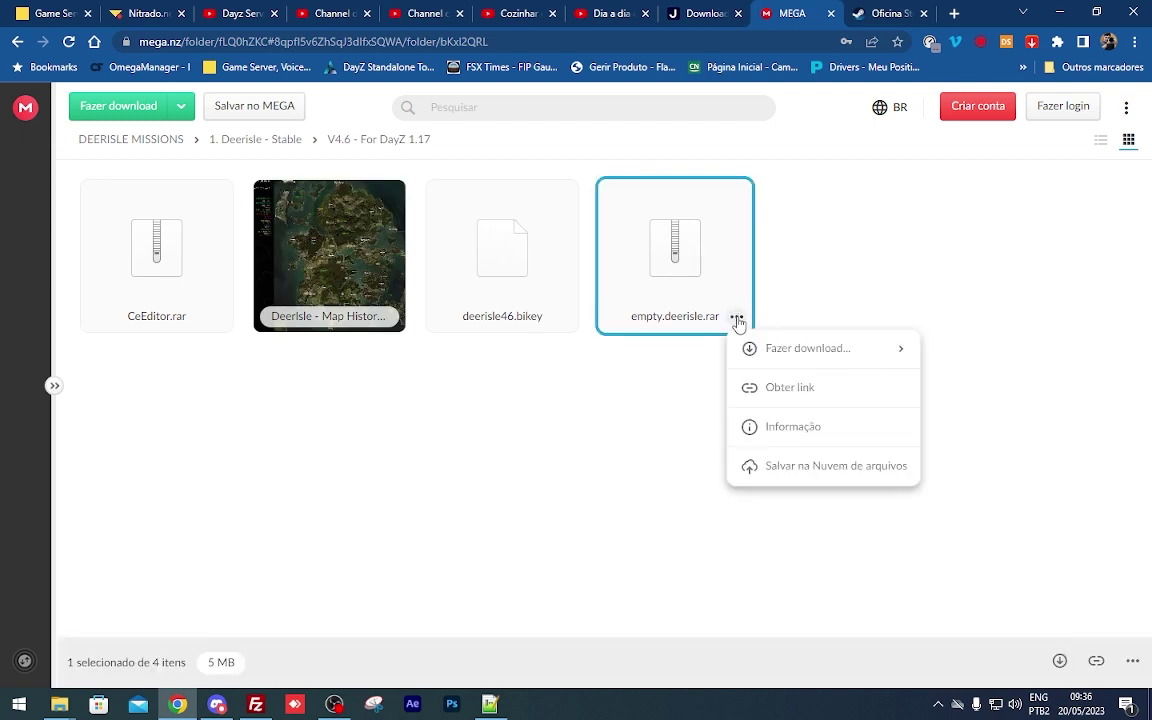
pyautogui.click(787, 352)
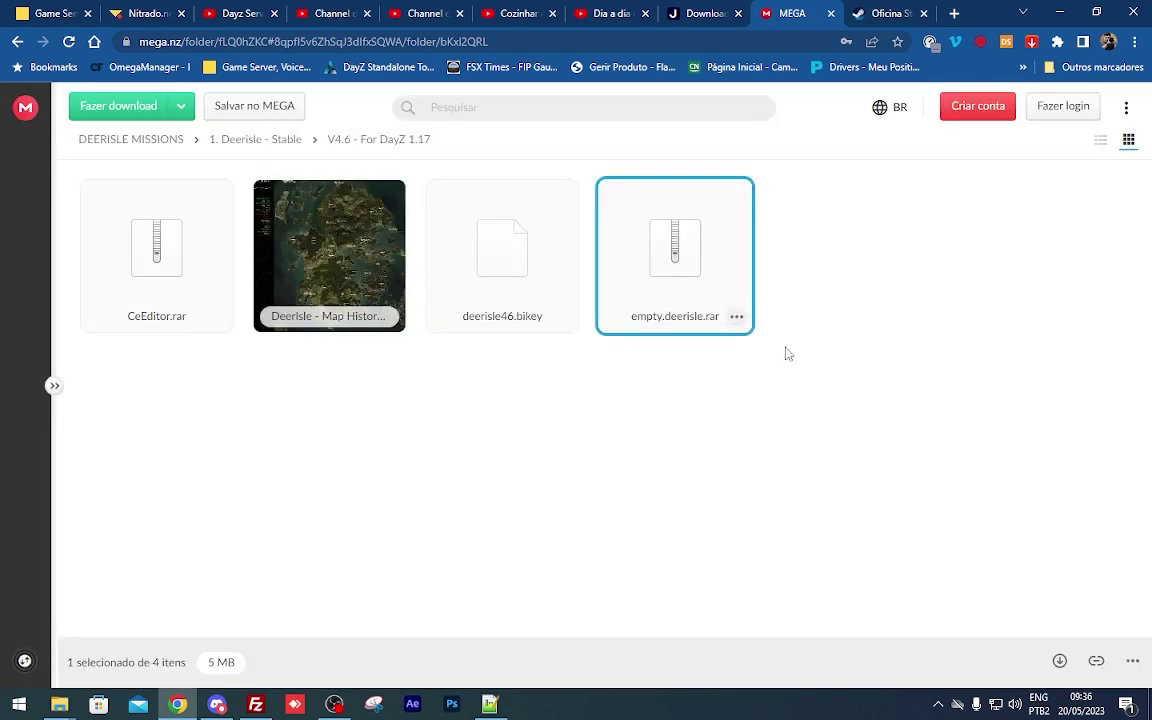
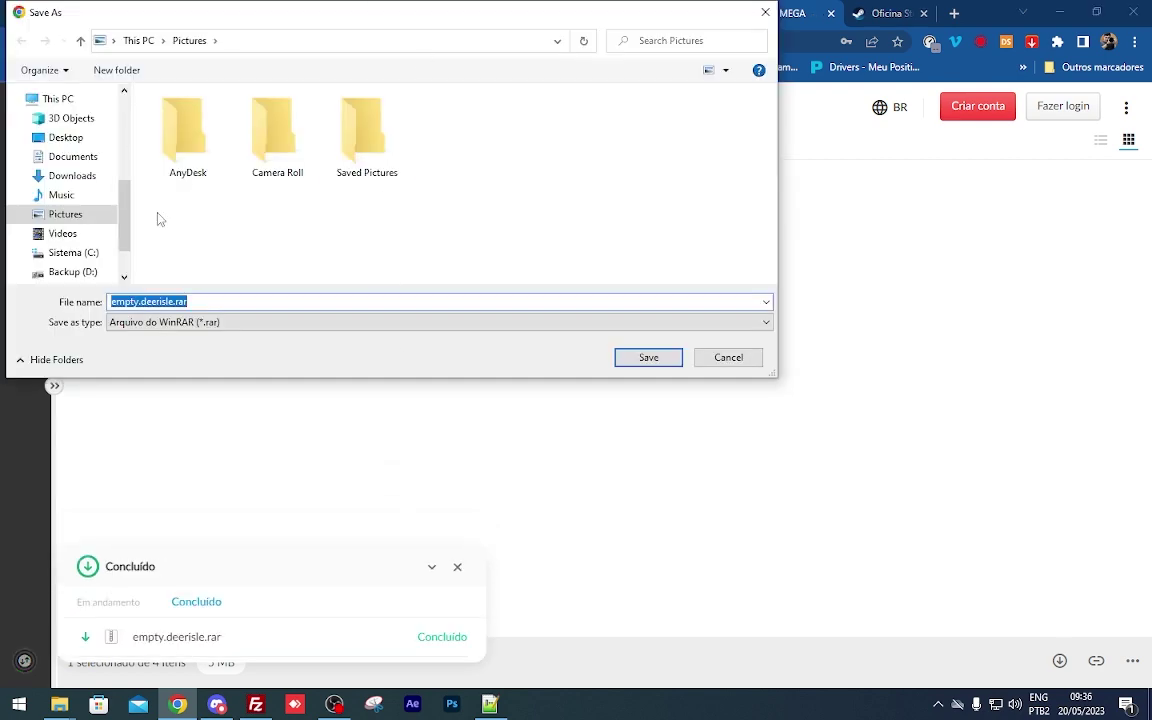
# Step: Create an 'Arquivos Uteis' folder in Desktop\Badia and save empty.deerisle.rar into it
pyautogui.click(66, 137)
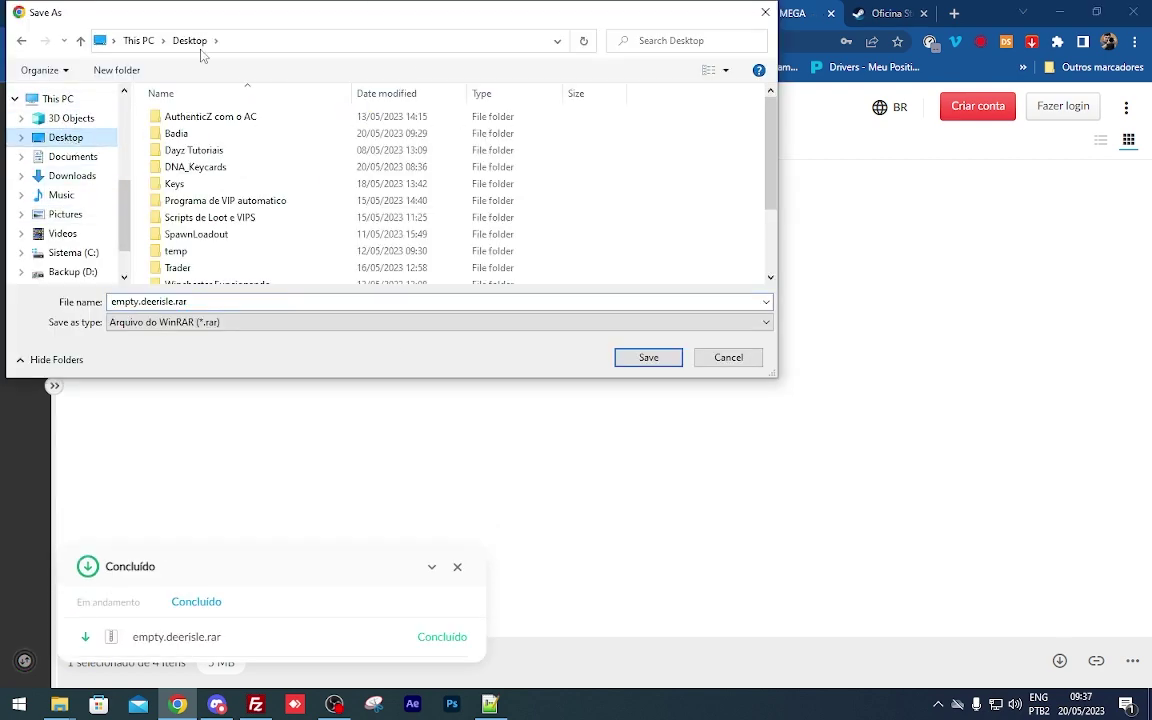
pyautogui.click(212, 133)
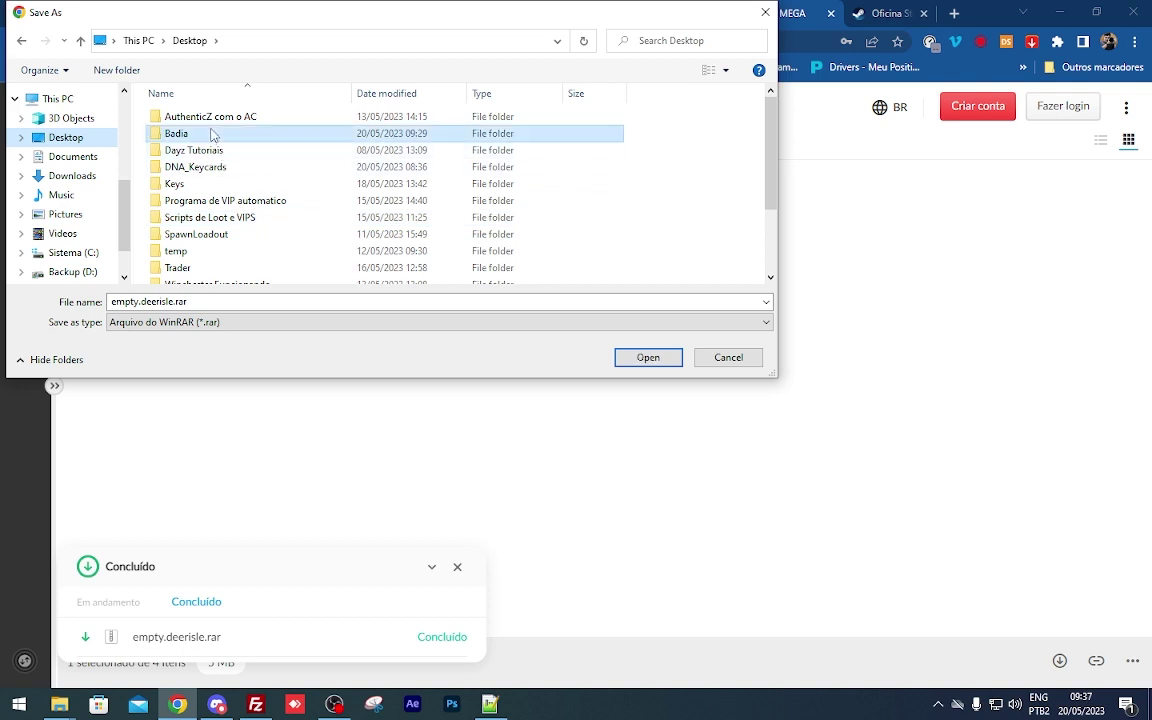
pyautogui.doubleClick(212, 133)
pyautogui.click(112, 71)
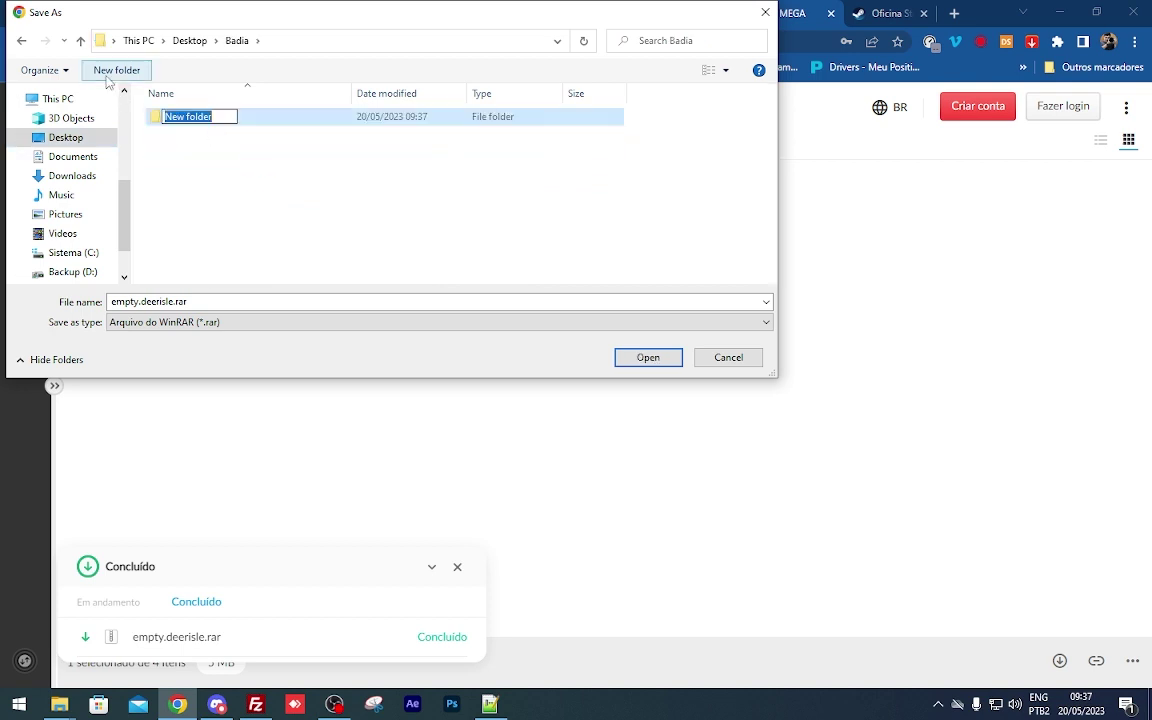
pyautogui.write('Ar')
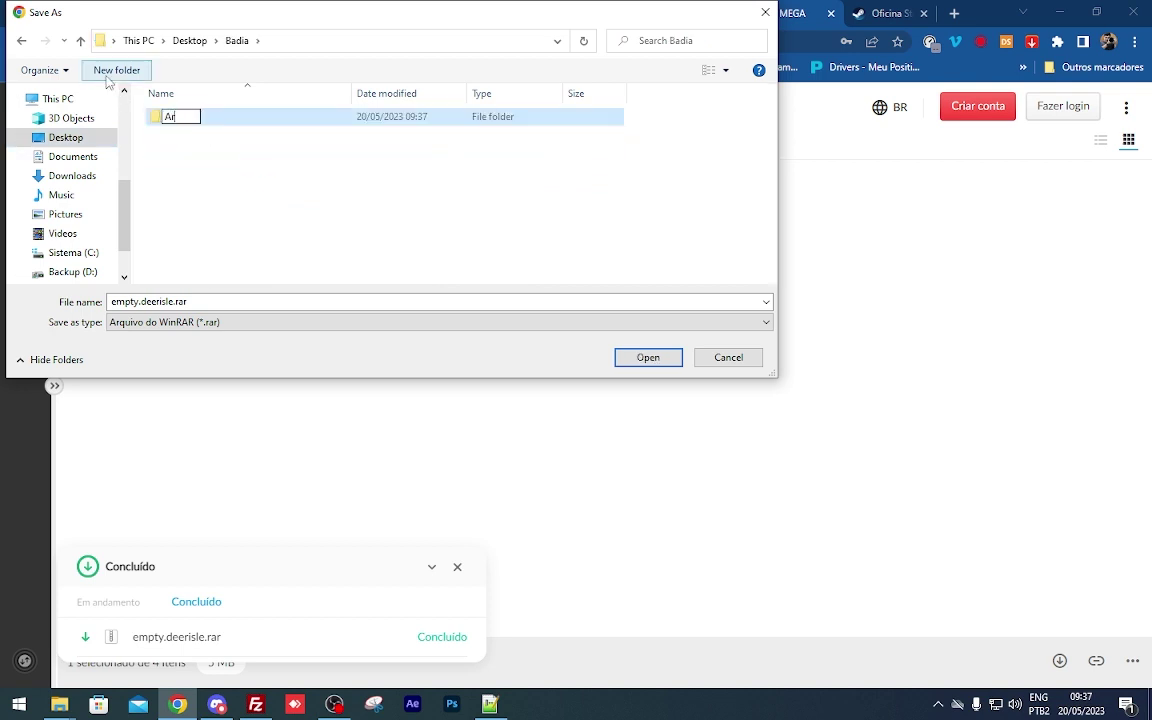
pyautogui.write('quivos Utrei')
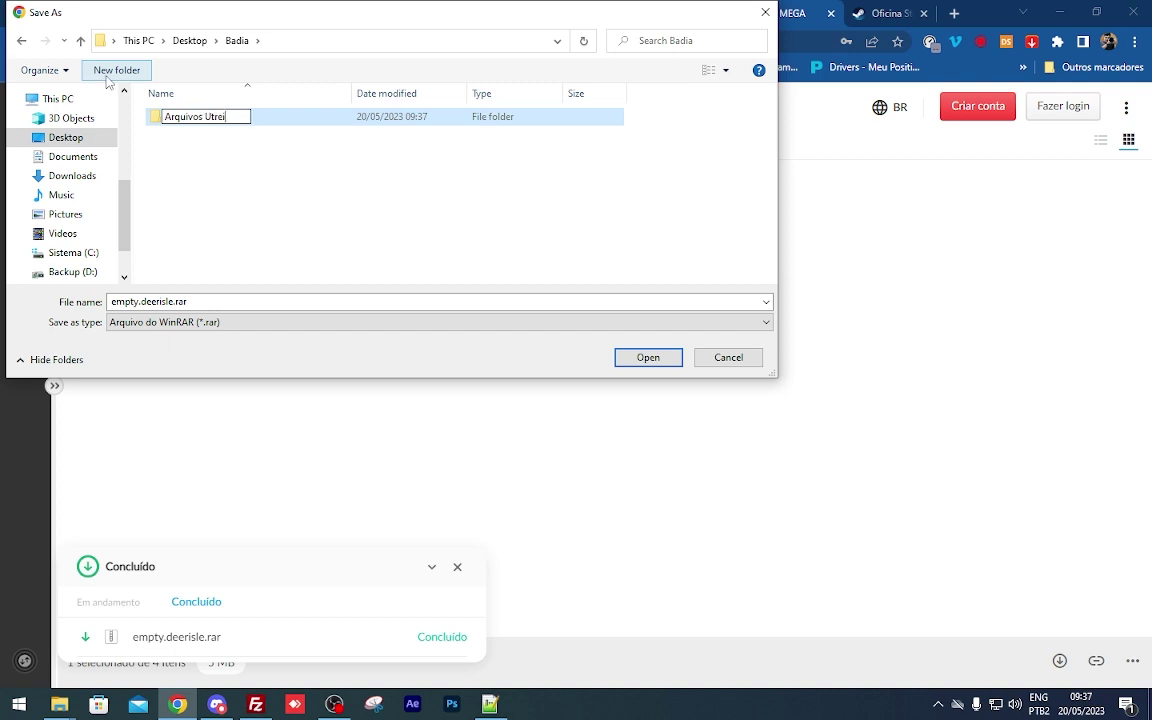
pyautogui.write('s')
pyautogui.press('Return')
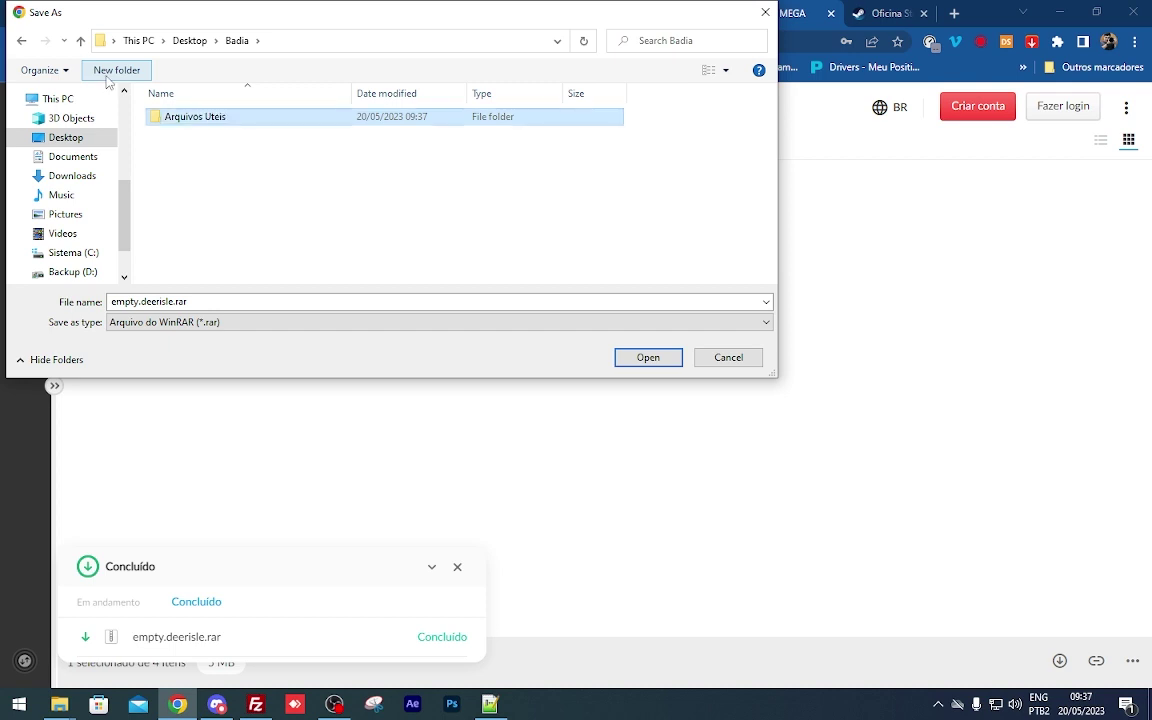
pyautogui.press('Return')
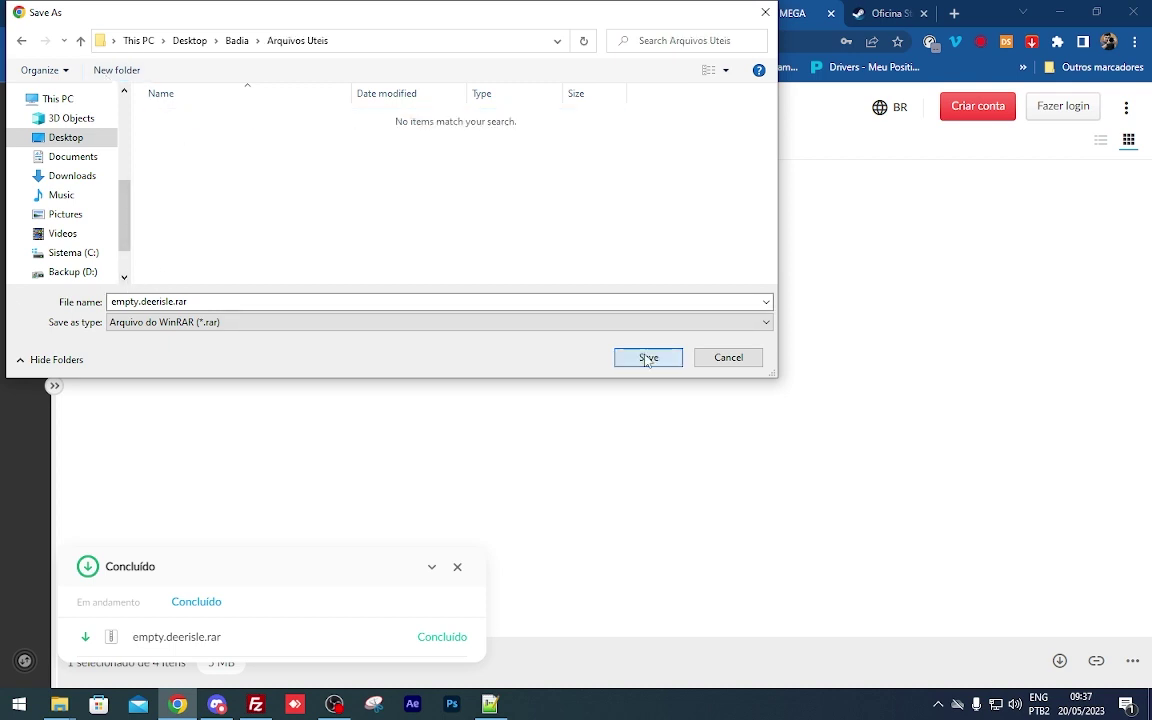
pyautogui.click(648, 357)
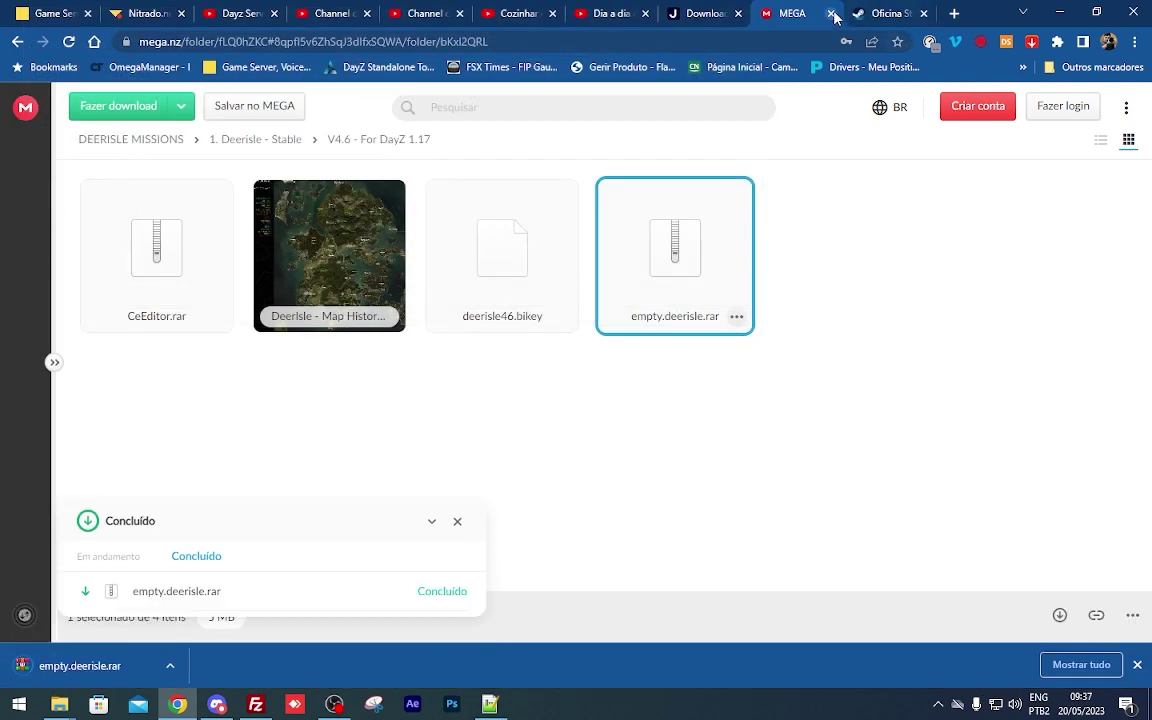
# Step: Close the leftover MEGA and Deerisle tabs, then minimize Chrome and Discord
pyautogui.click(831, 13)
pyautogui.click(834, 15)
pyautogui.click(920, 14)
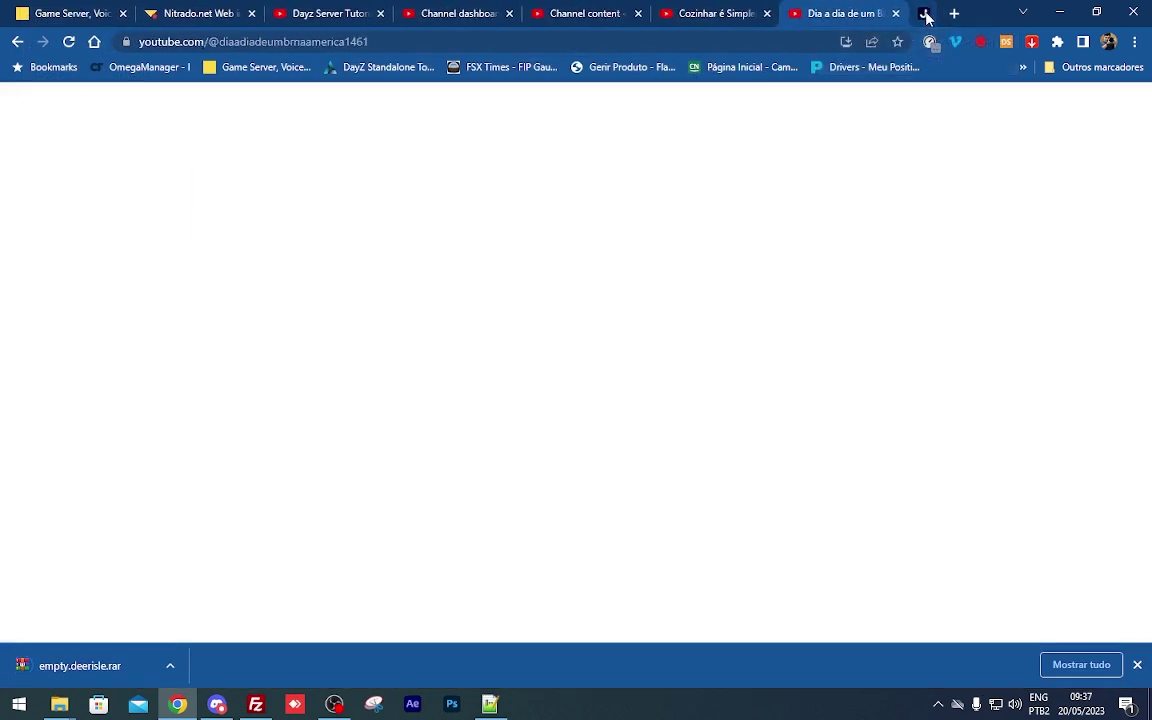
pyautogui.click(340, 13)
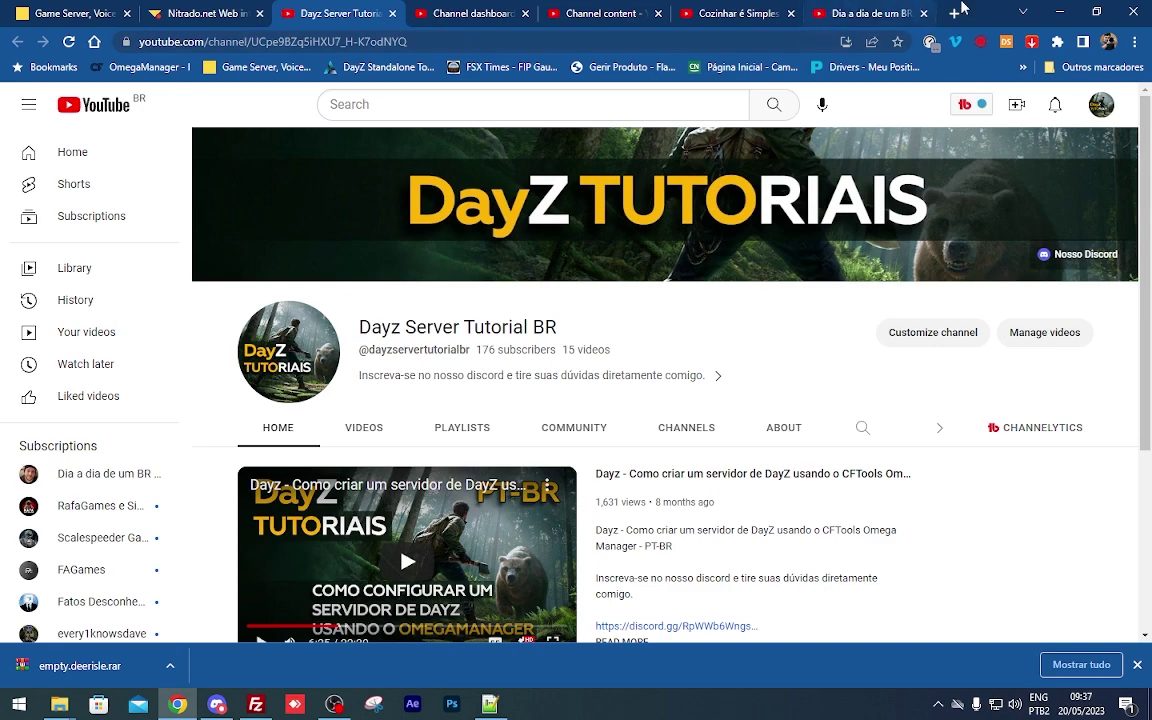
pyautogui.click(1059, 12)
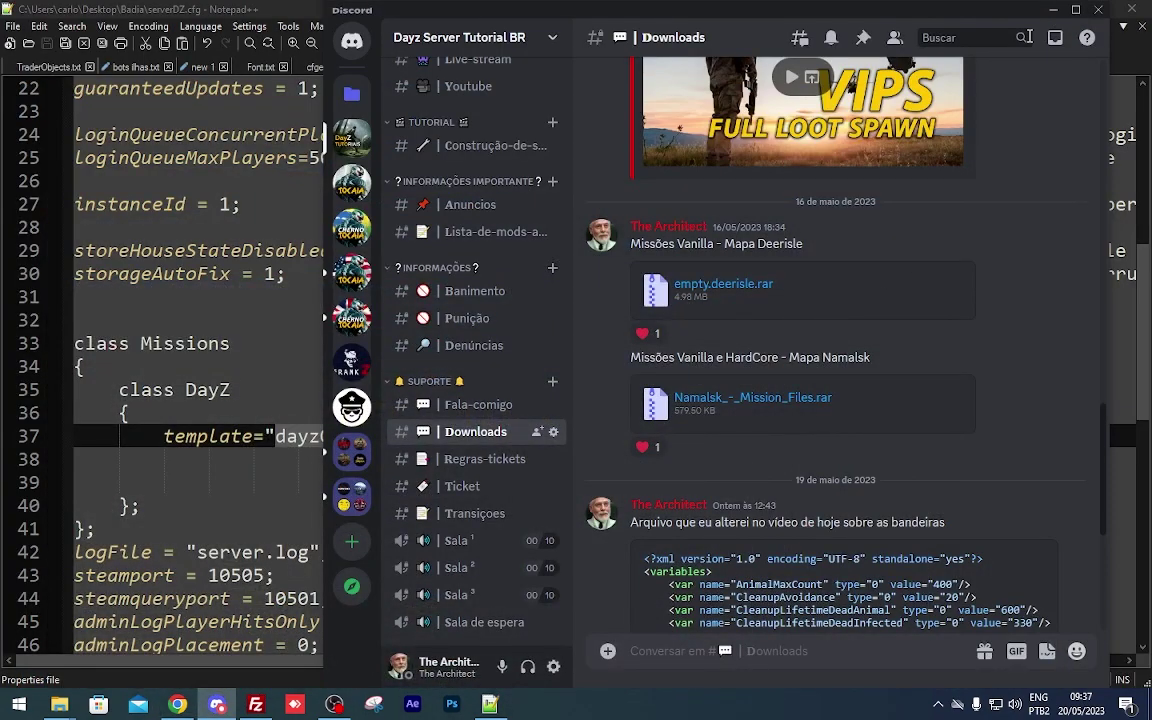
pyautogui.click(1053, 9)
# Step: Open empty.deerisle.rar from Badia\Arquivos Uteis in WinRAR, then go back to Badia
pyautogui.click(59, 705)
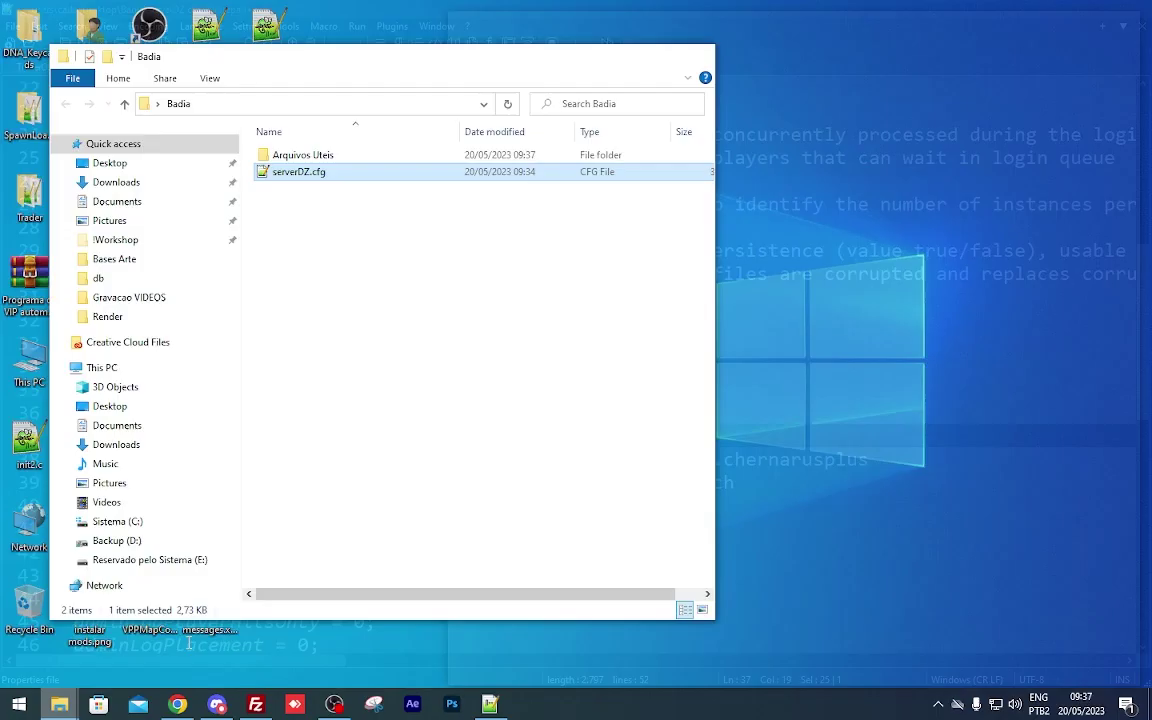
pyautogui.click(198, 609)
pyautogui.doubleClick(320, 156)
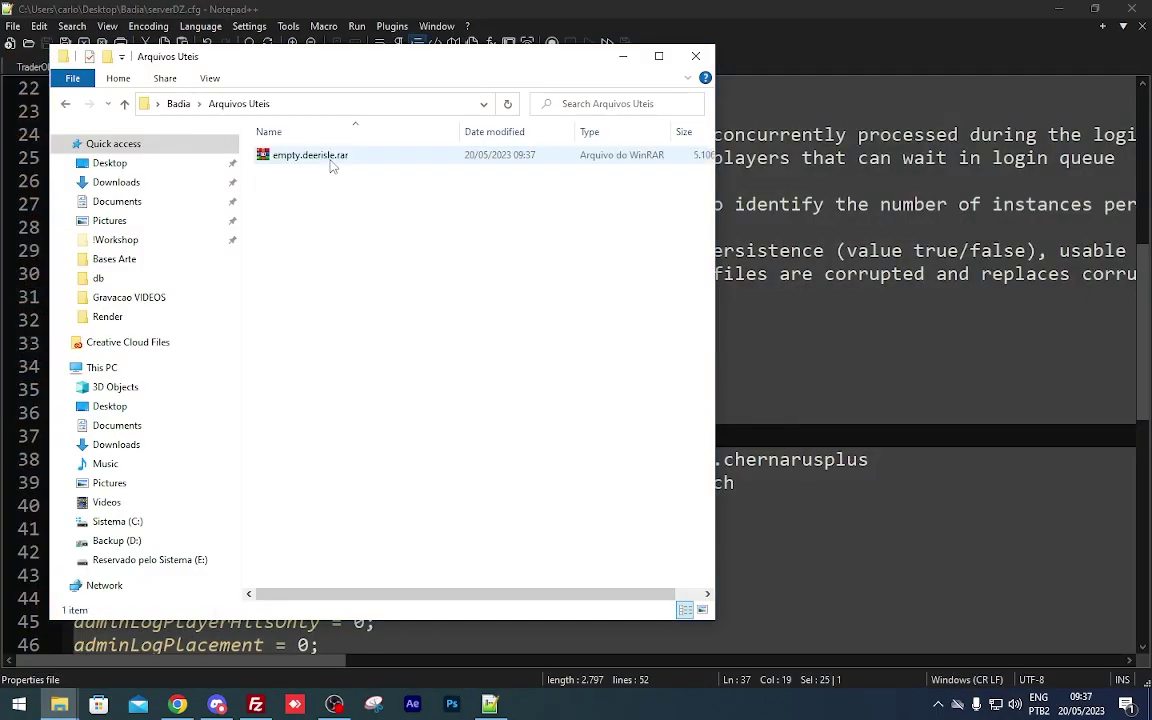
pyautogui.doubleClick(332, 165)
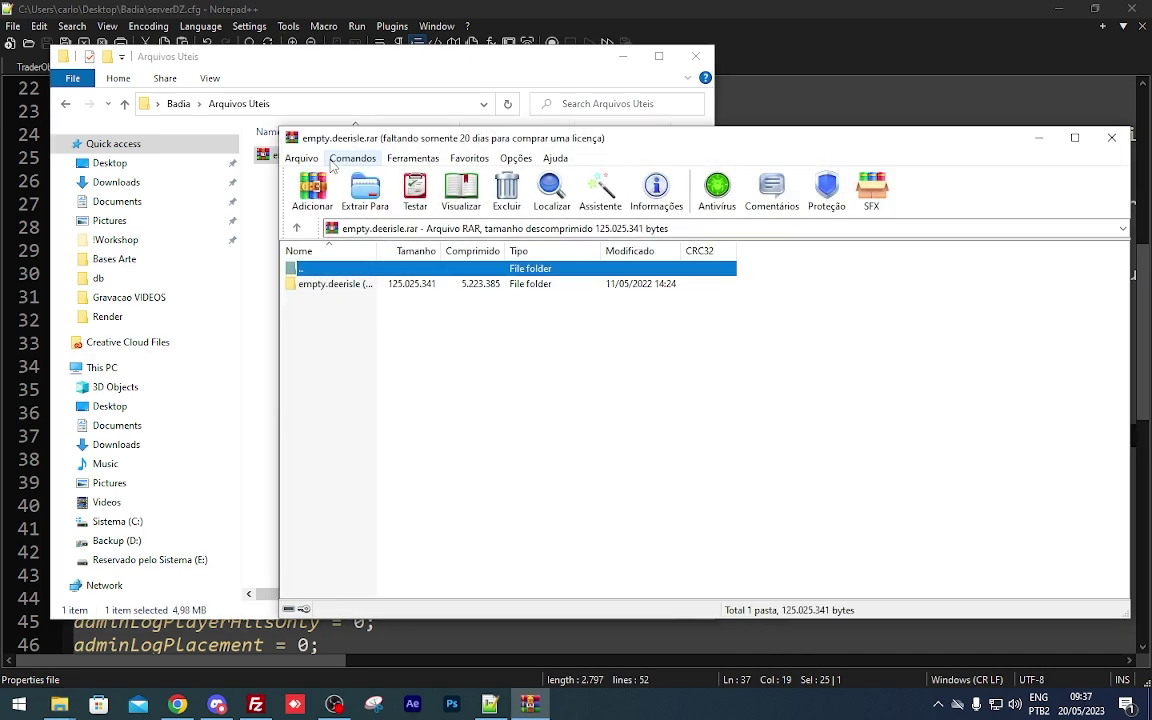
pyautogui.click(64, 105)
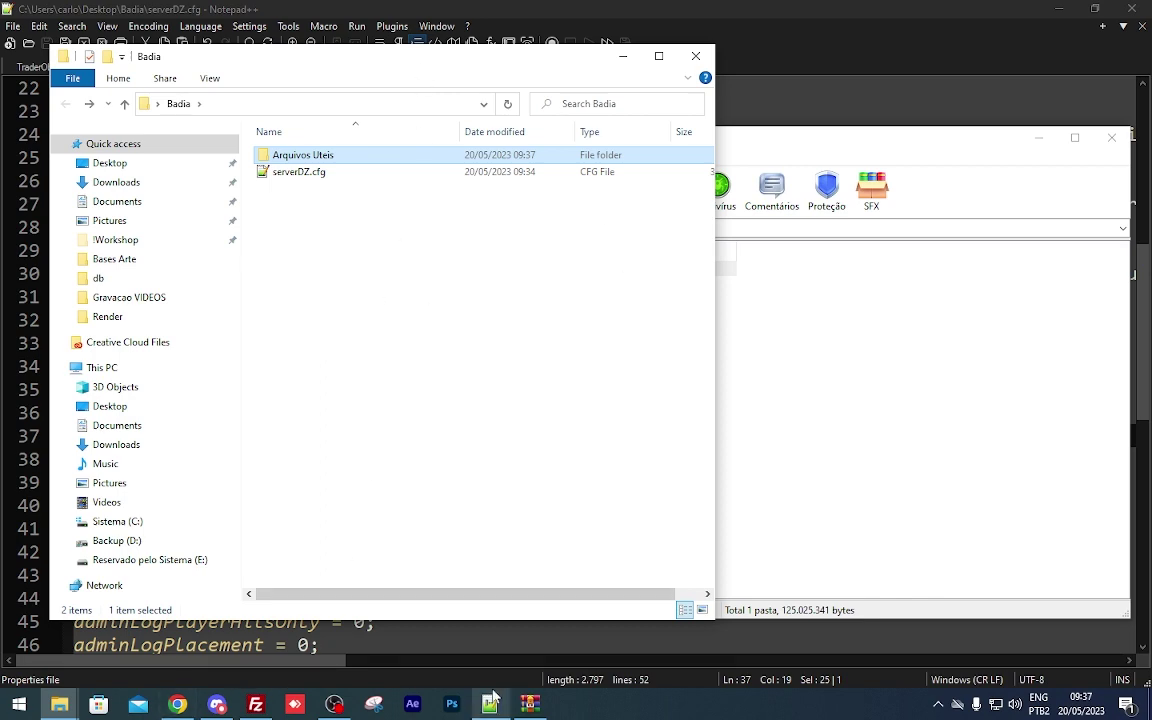
pyautogui.click(258, 705)
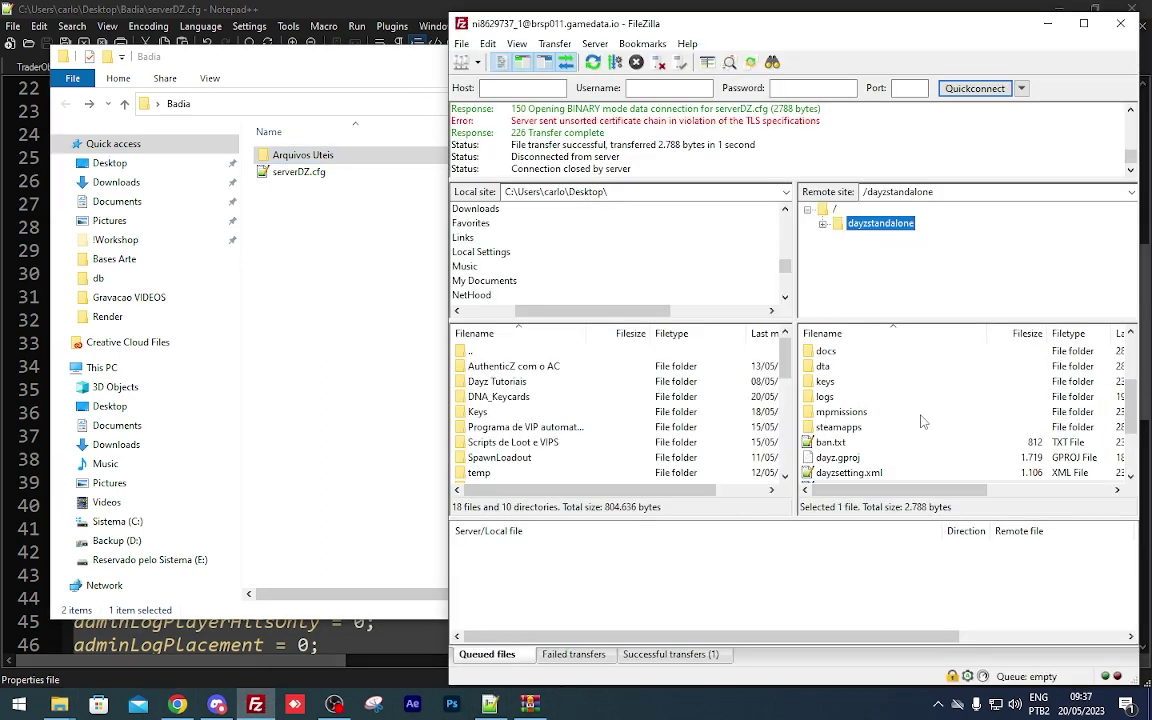
# Step: Drag the server's config and mpmissions folders from FileZilla into the local Badia folder
pyautogui.scroll(1, 848, 410)
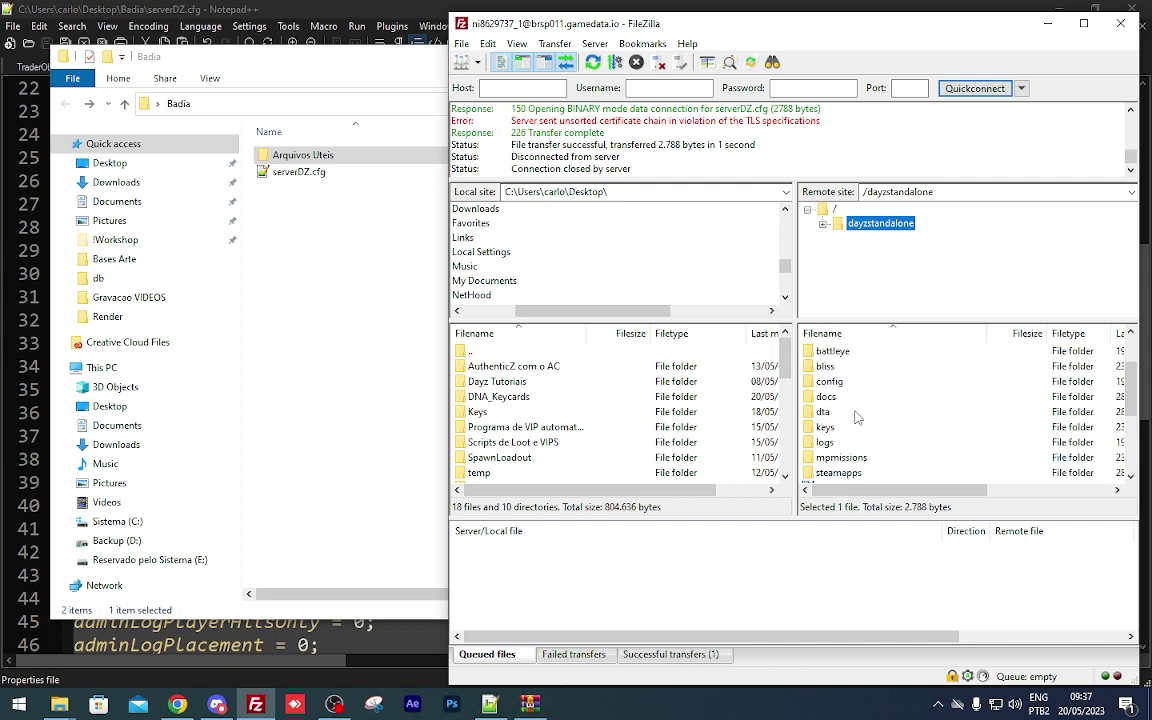
pyautogui.click(882, 463)
pyautogui.keyDown('ctrl'); pyautogui.click(860, 382); pyautogui.keyUp('ctrl')
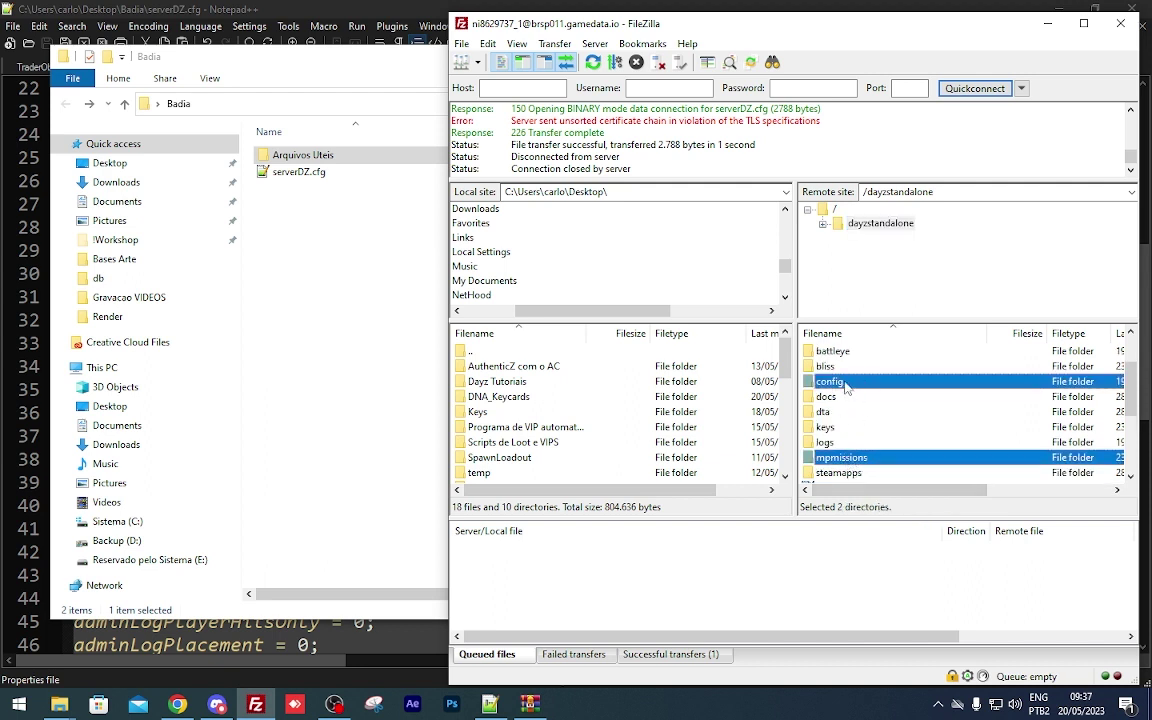
pyautogui.moveTo(845, 388); pyautogui.dragTo(350, 306)
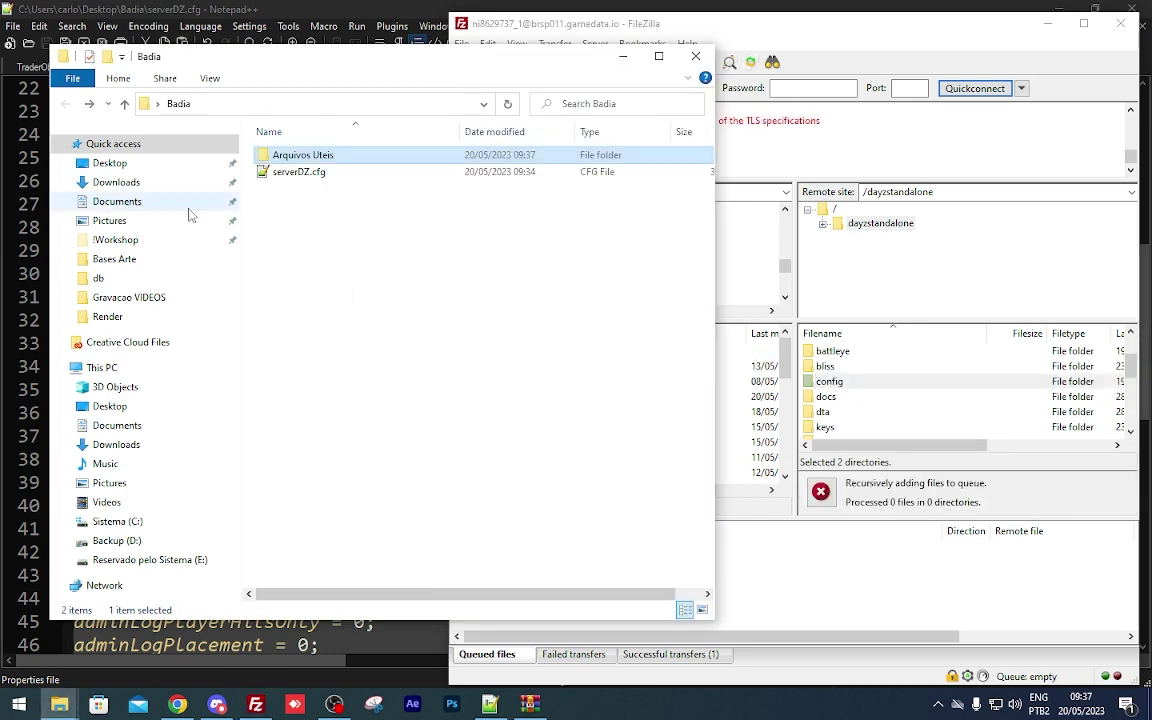
pyautogui.scroll(-1, 850, 405)
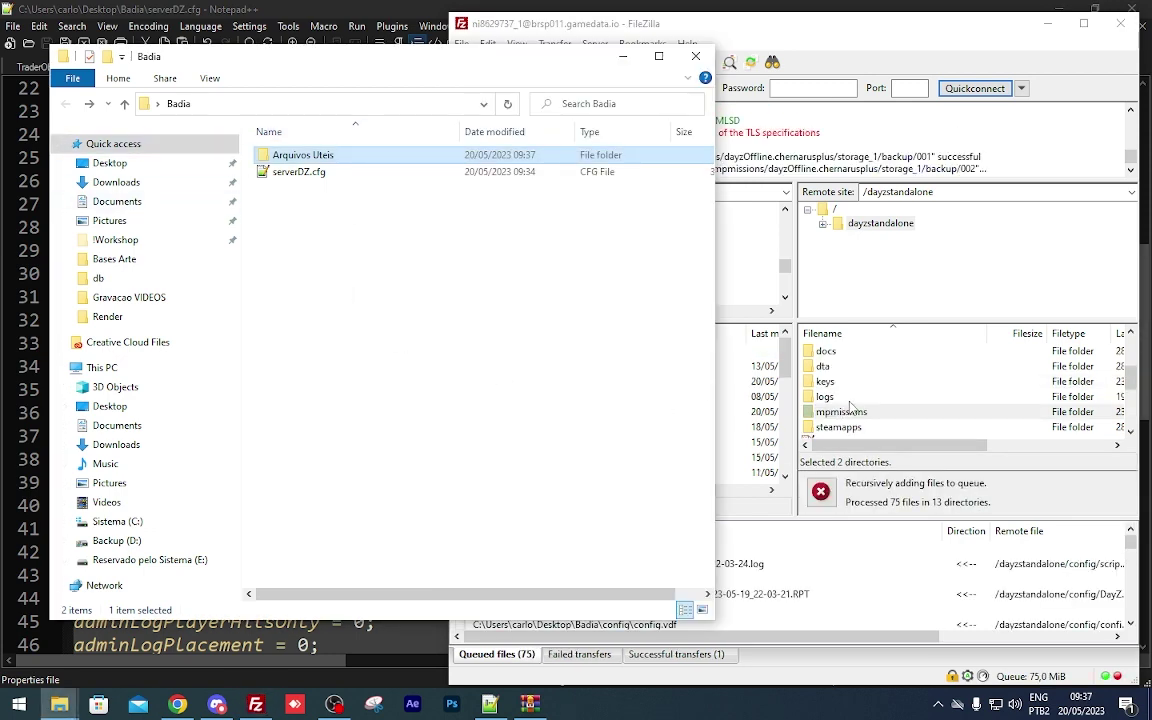
pyautogui.scroll(-1, 840, 390)
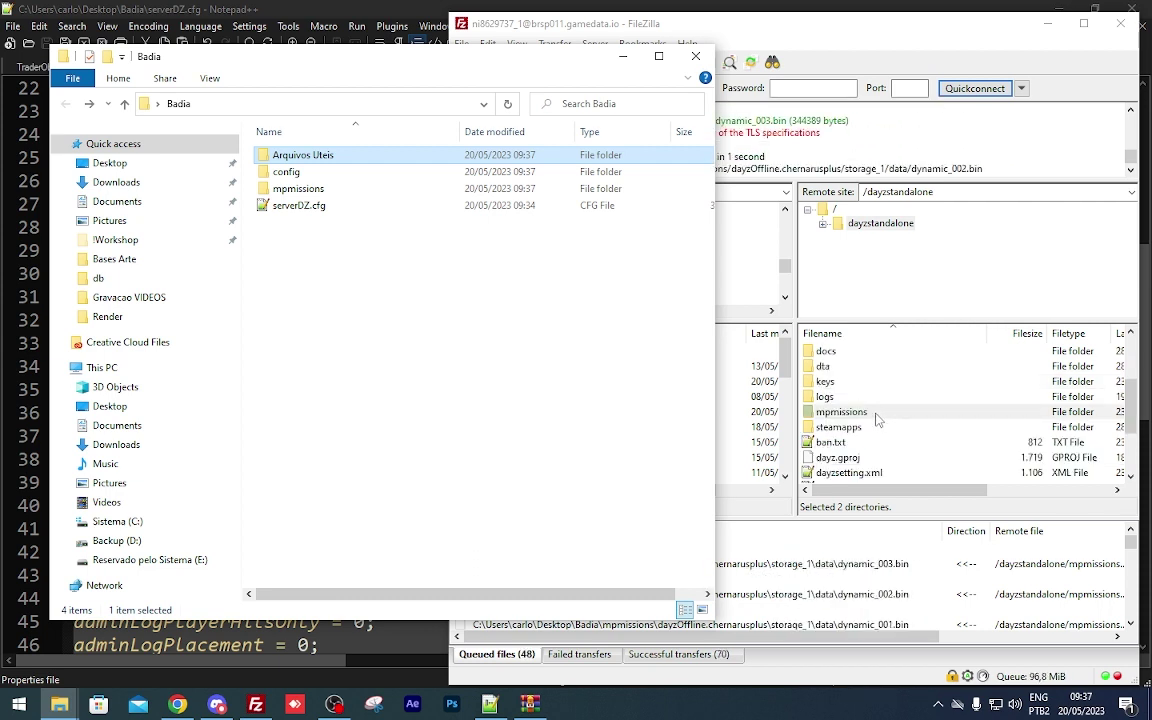
pyautogui.click(463, 313)
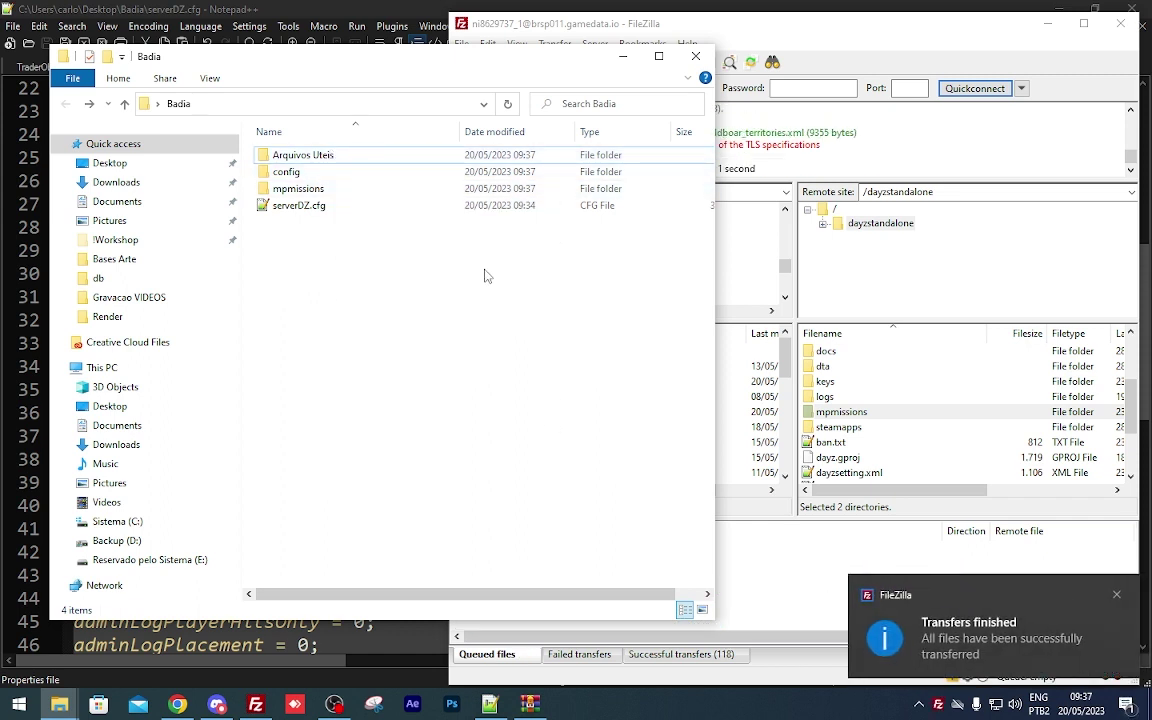
pyautogui.doubleClick(857, 418)
pyautogui.click(527, 707)
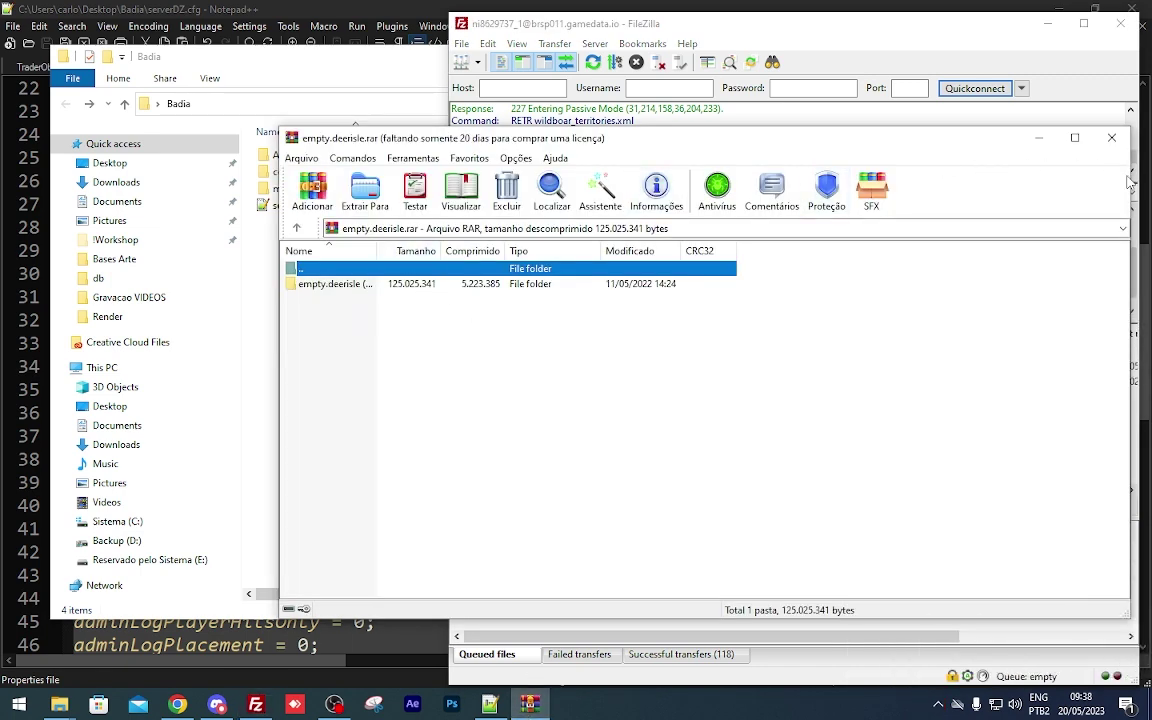
# Step: Reposition the WinRAR window and open /dayzstandalone/mpmissions in FileZilla's remote pane
pyautogui.moveTo(1128, 178); pyautogui.dragTo(915, 178)
pyautogui.moveTo(496, 138); pyautogui.dragTo(289, 156)
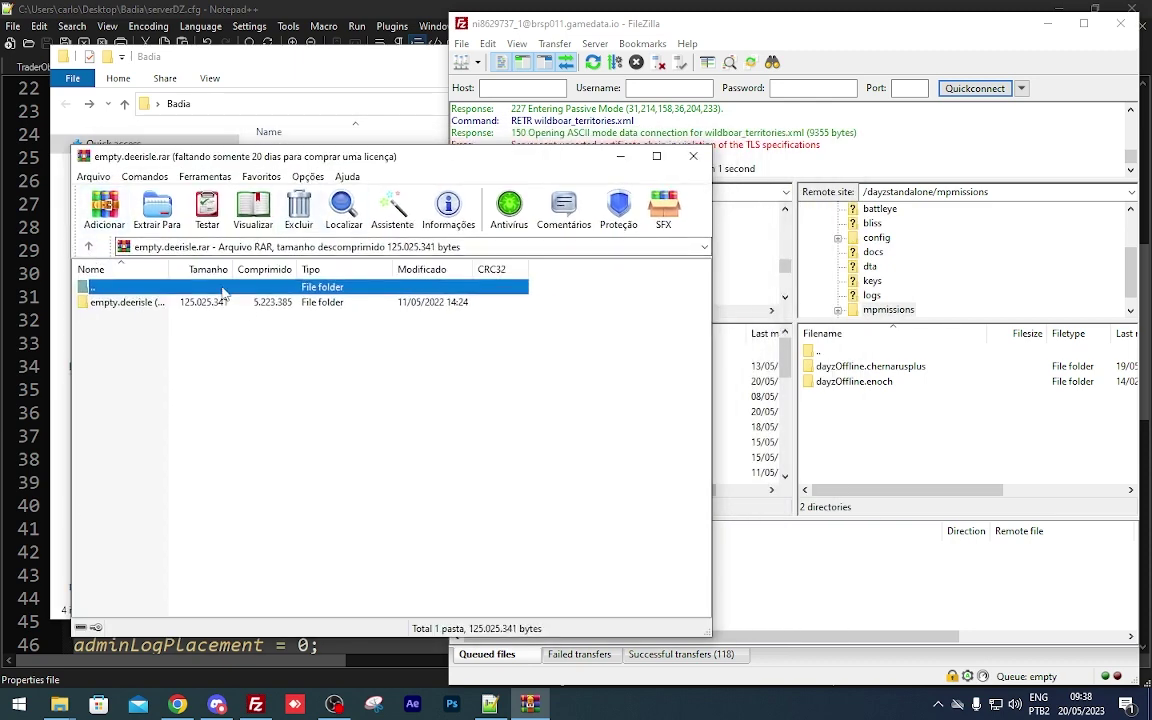
pyautogui.click(241, 394)
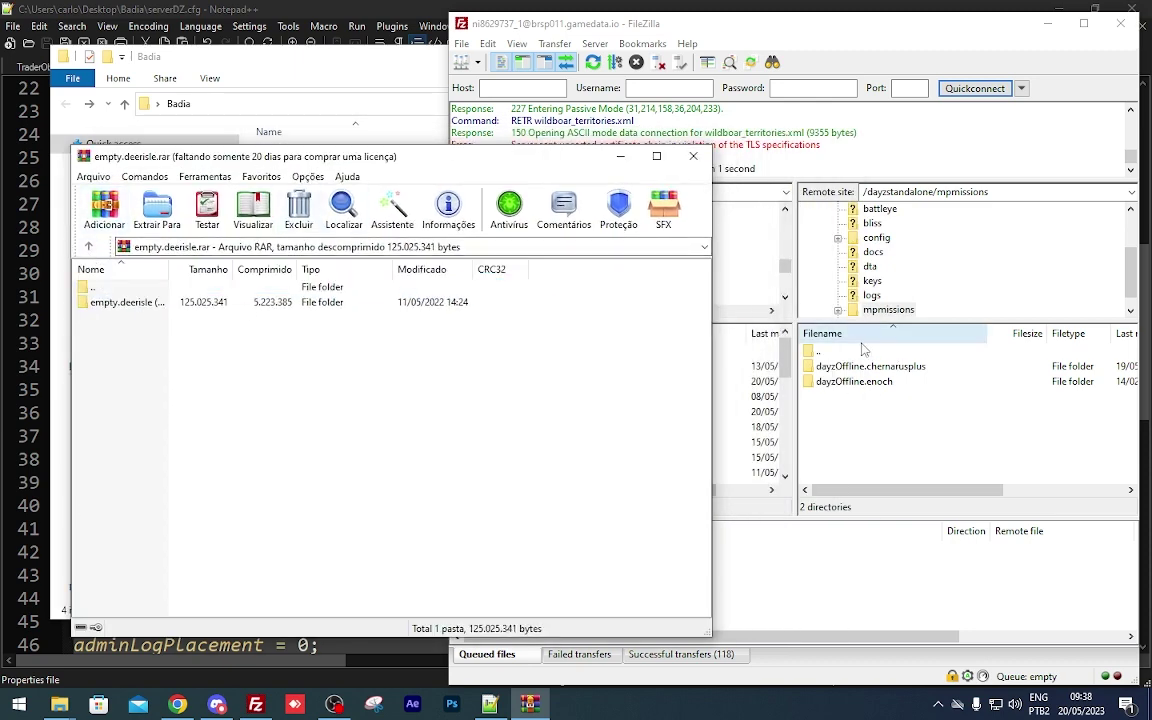
pyautogui.doubleClick(818, 351)
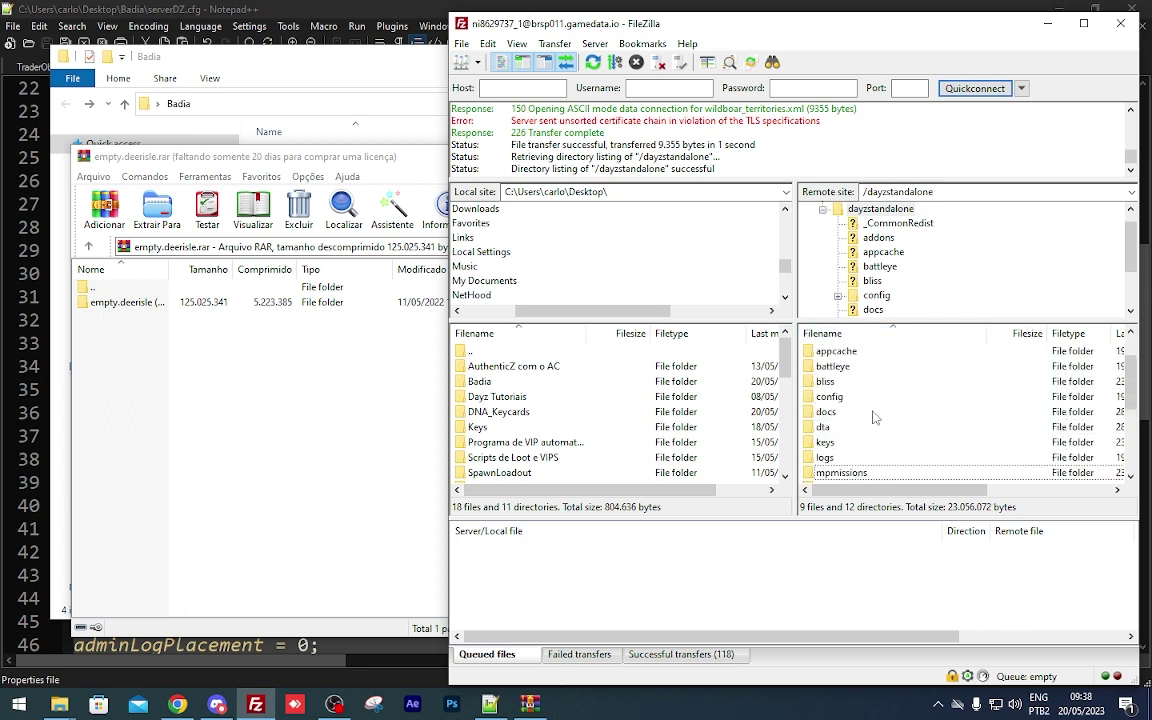
pyautogui.scroll(1, 862, 445)
pyautogui.scroll(-2, 928, 460)
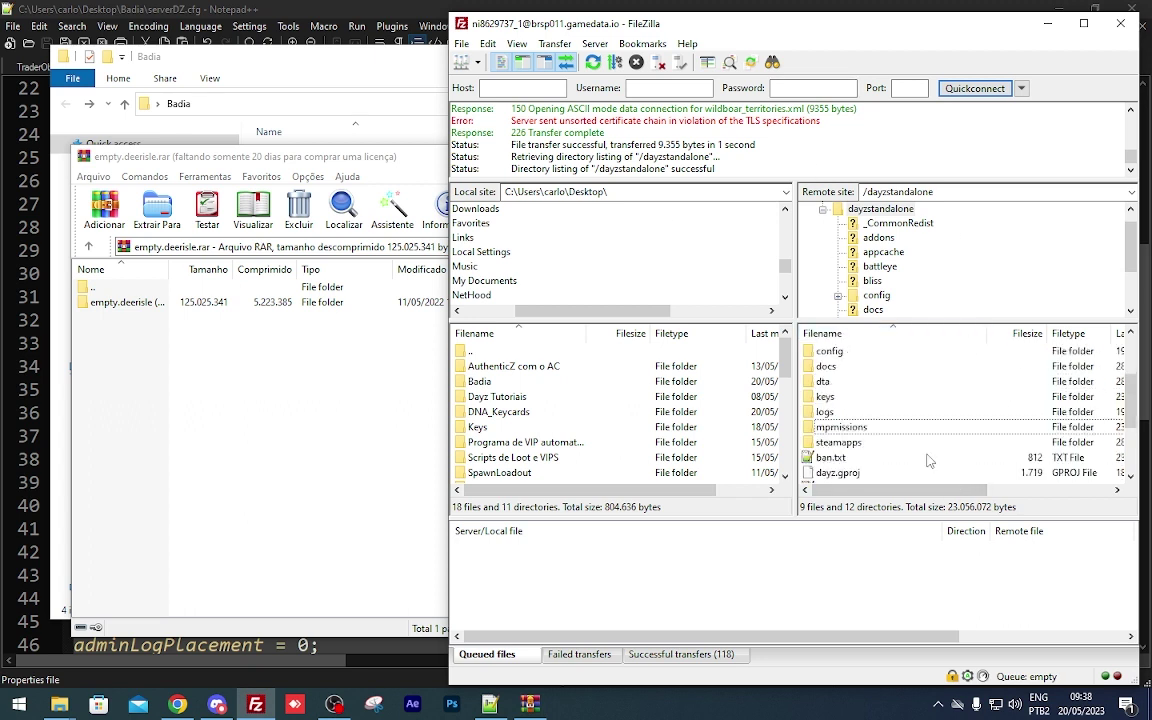
pyautogui.doubleClick(842, 427)
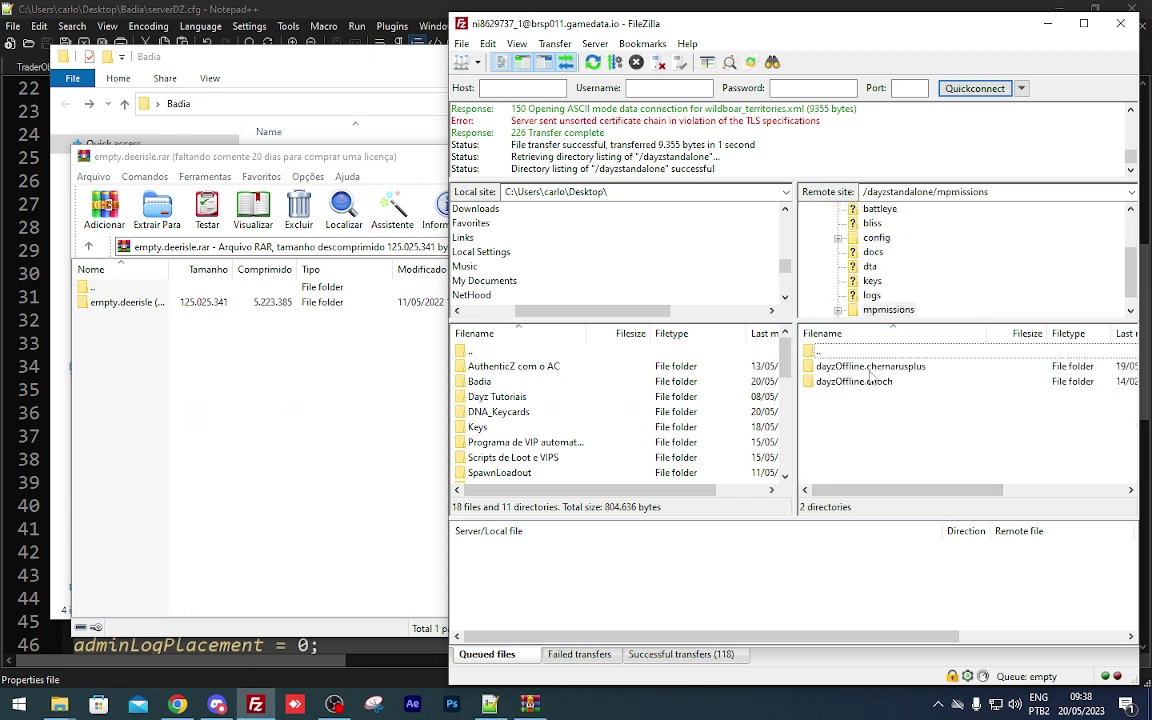
pyautogui.click(870, 370)
pyautogui.click(928, 383)
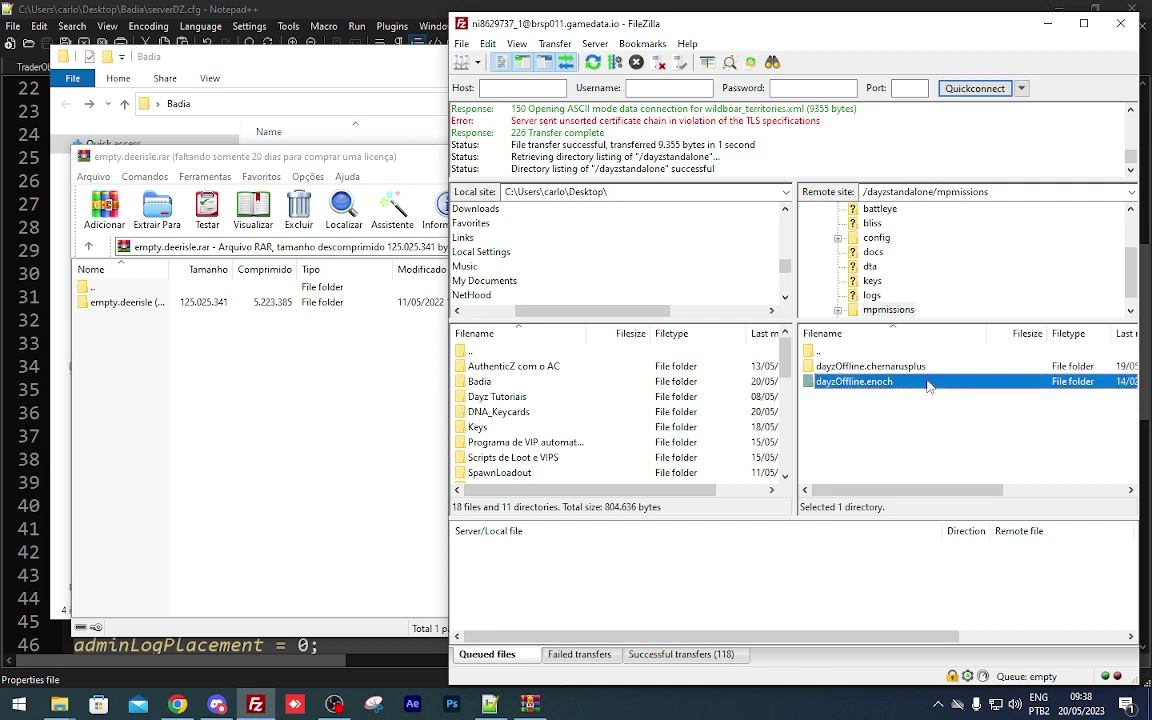
pyautogui.keyDown('ctrl'); pyautogui.click(928, 386); pyautogui.keyUp('ctrl')
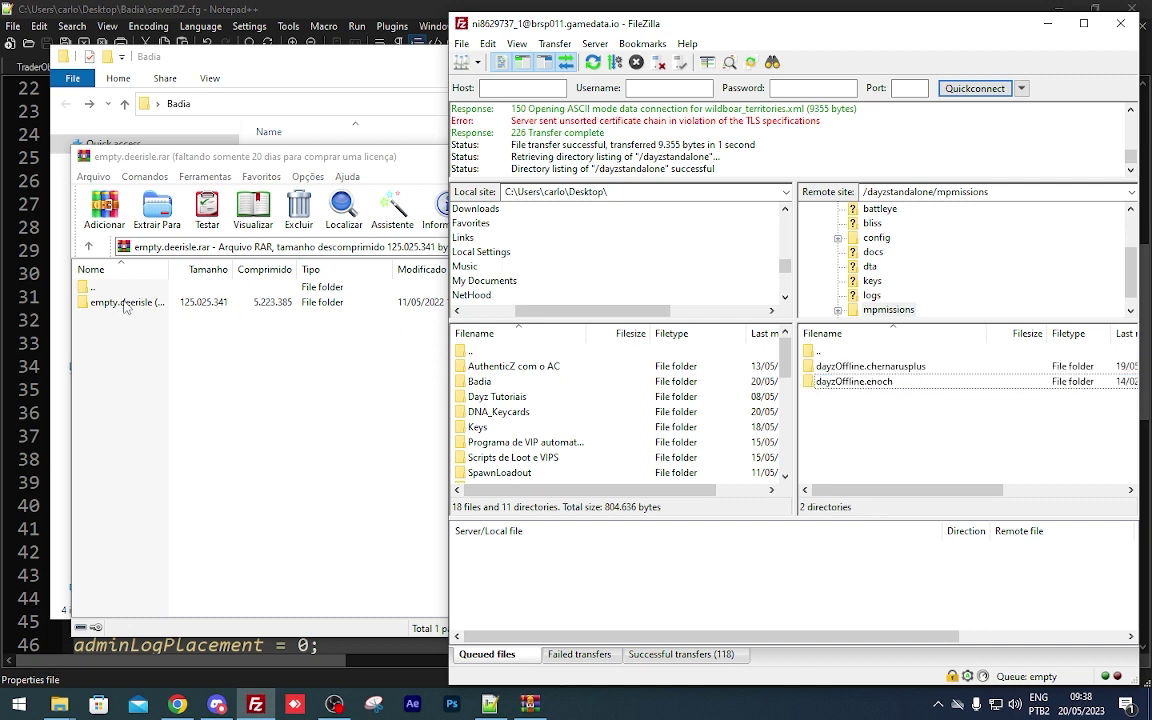
# Step: Find the empty.deerisle mission folder in the archive and drag it into the server's mpmissions
pyautogui.doubleClick(125, 303)
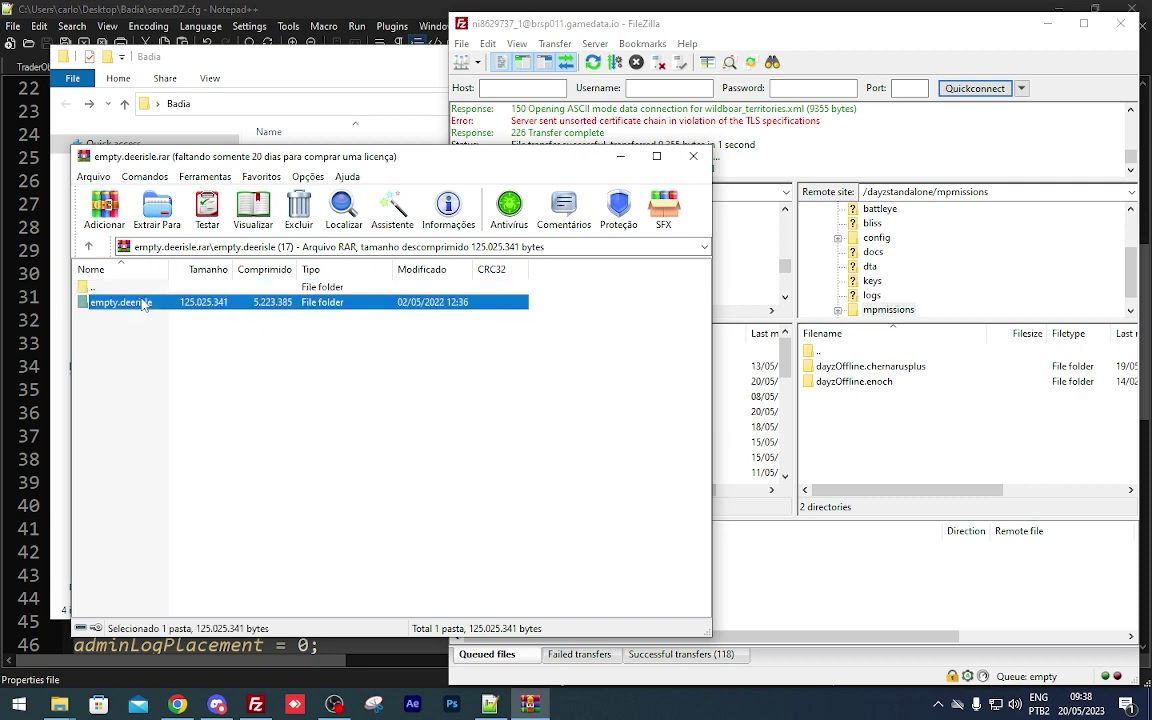
pyautogui.doubleClick(134, 305)
pyautogui.click(88, 246)
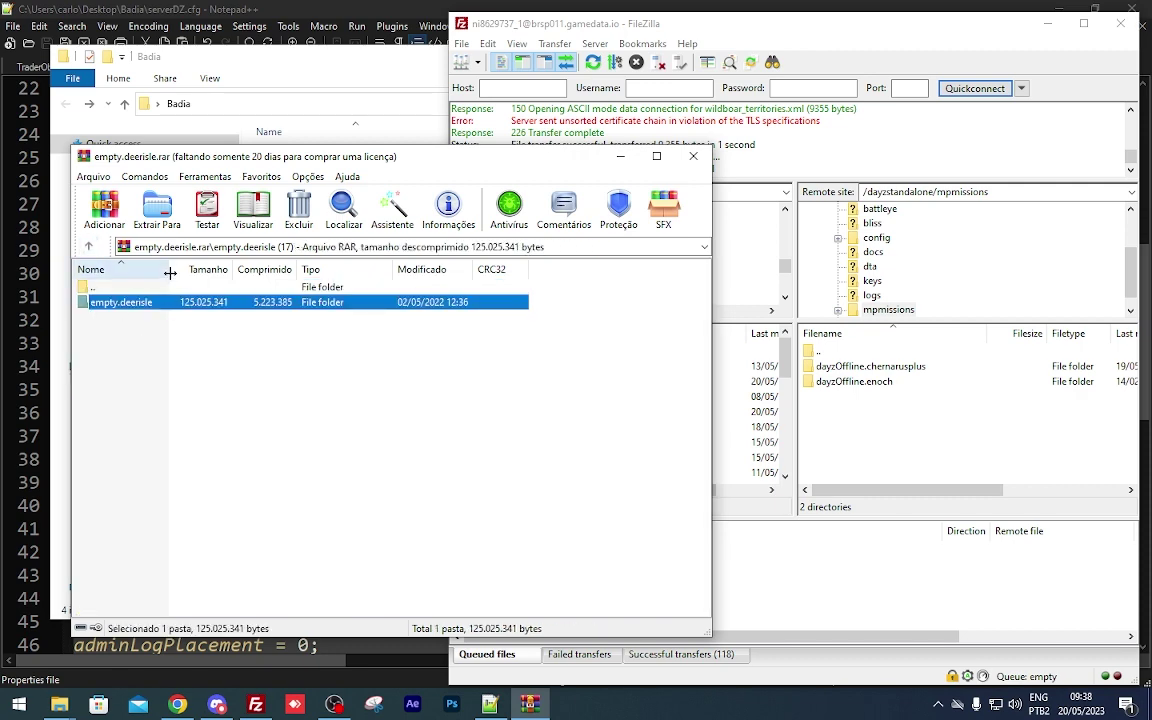
pyautogui.moveTo(168, 269); pyautogui.dragTo(248, 269)
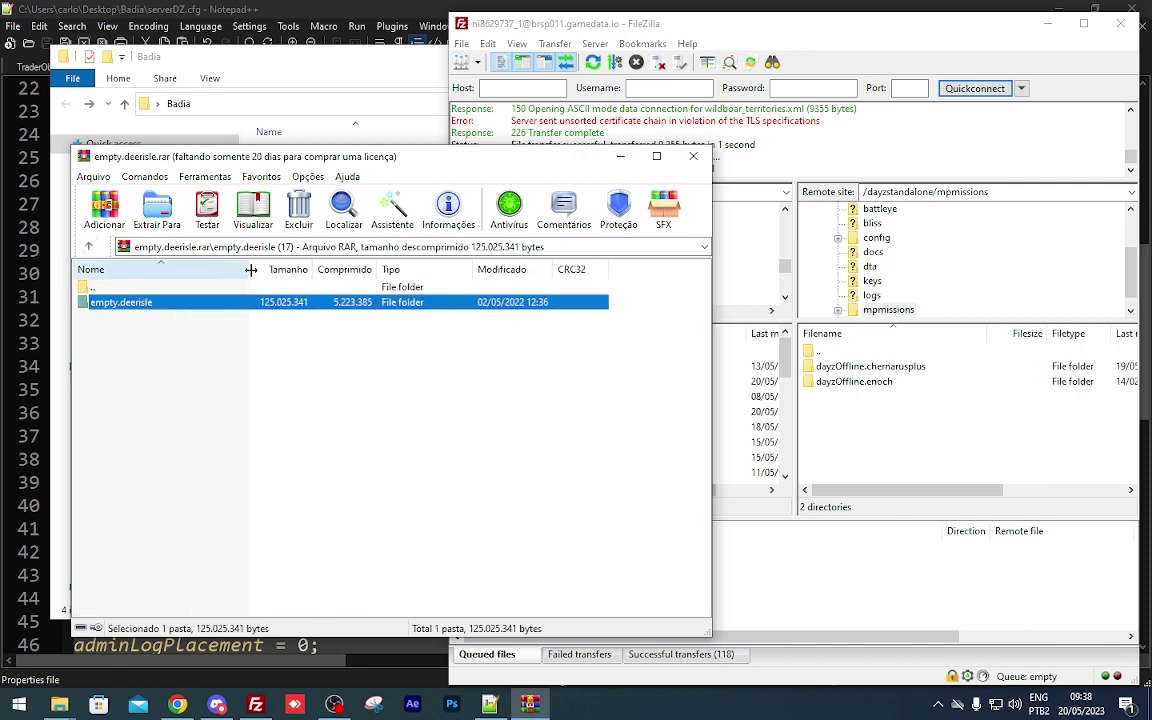
pyautogui.click(88, 246)
pyautogui.click(158, 322)
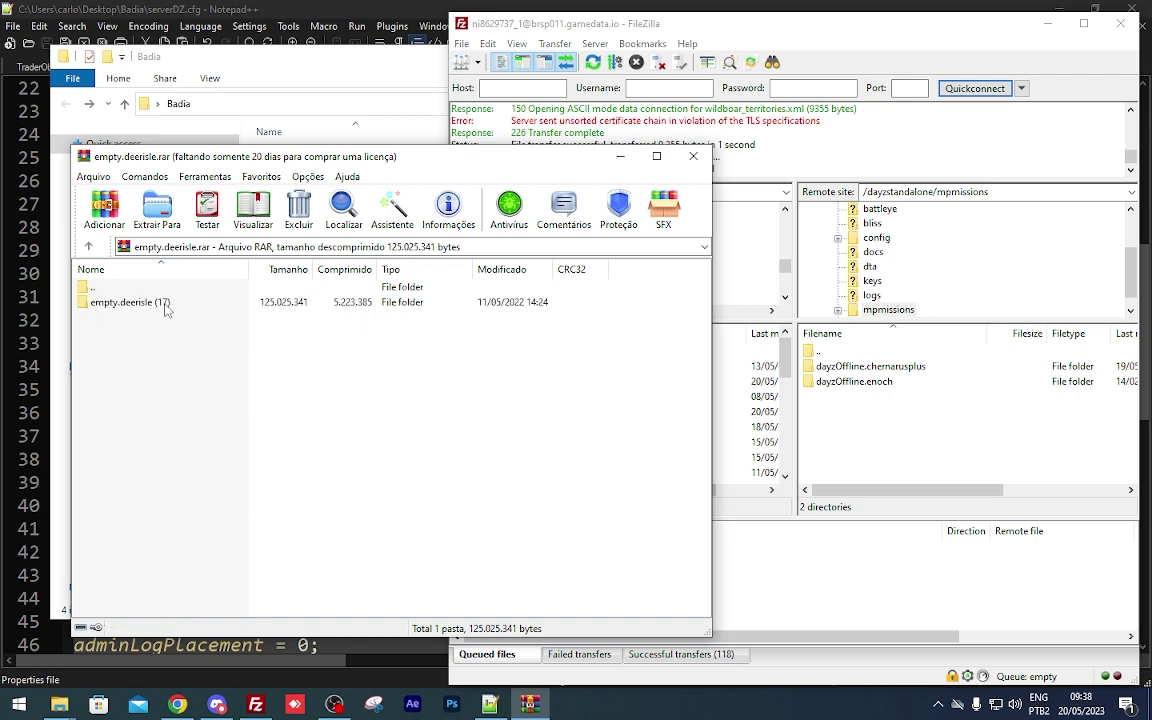
pyautogui.doubleClick(145, 303)
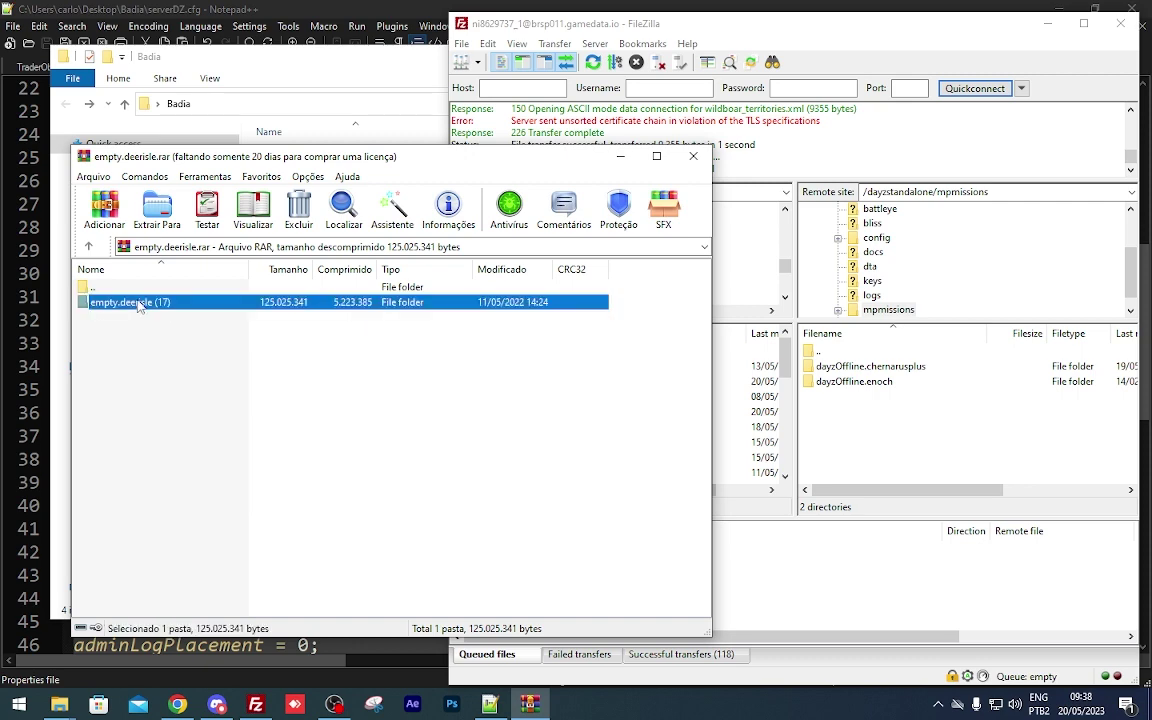
pyautogui.doubleClick(128, 302)
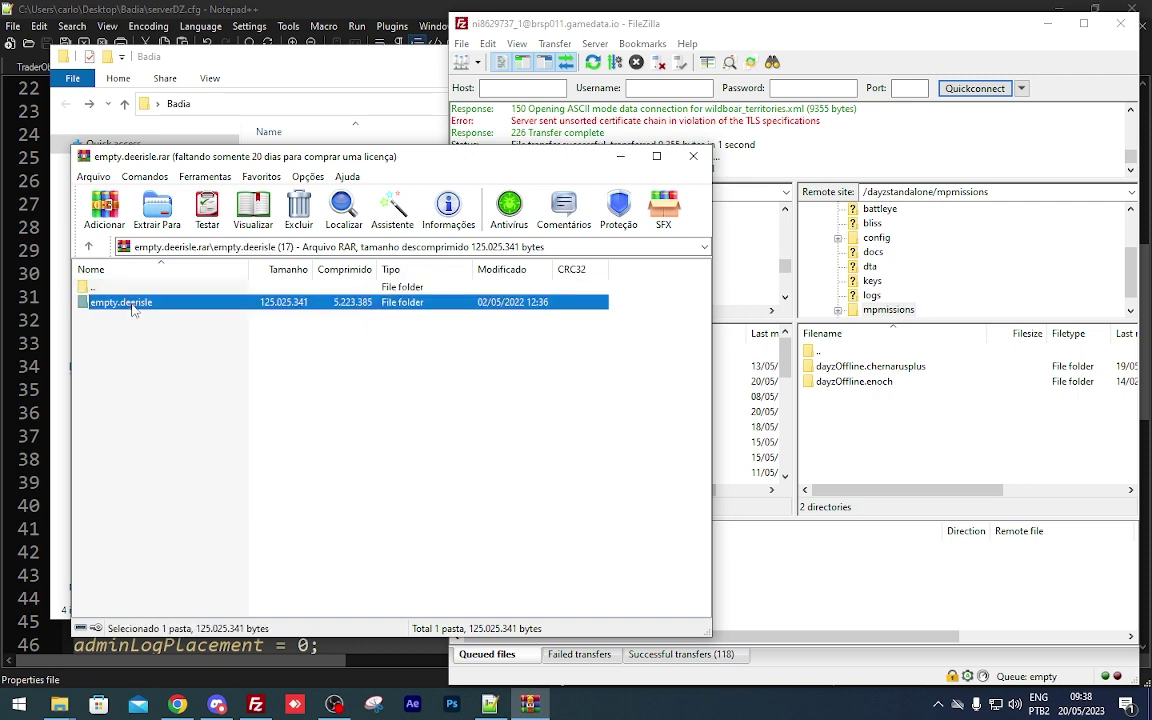
pyautogui.click(89, 246)
pyautogui.moveTo(90, 301); pyautogui.dragTo(870, 425)
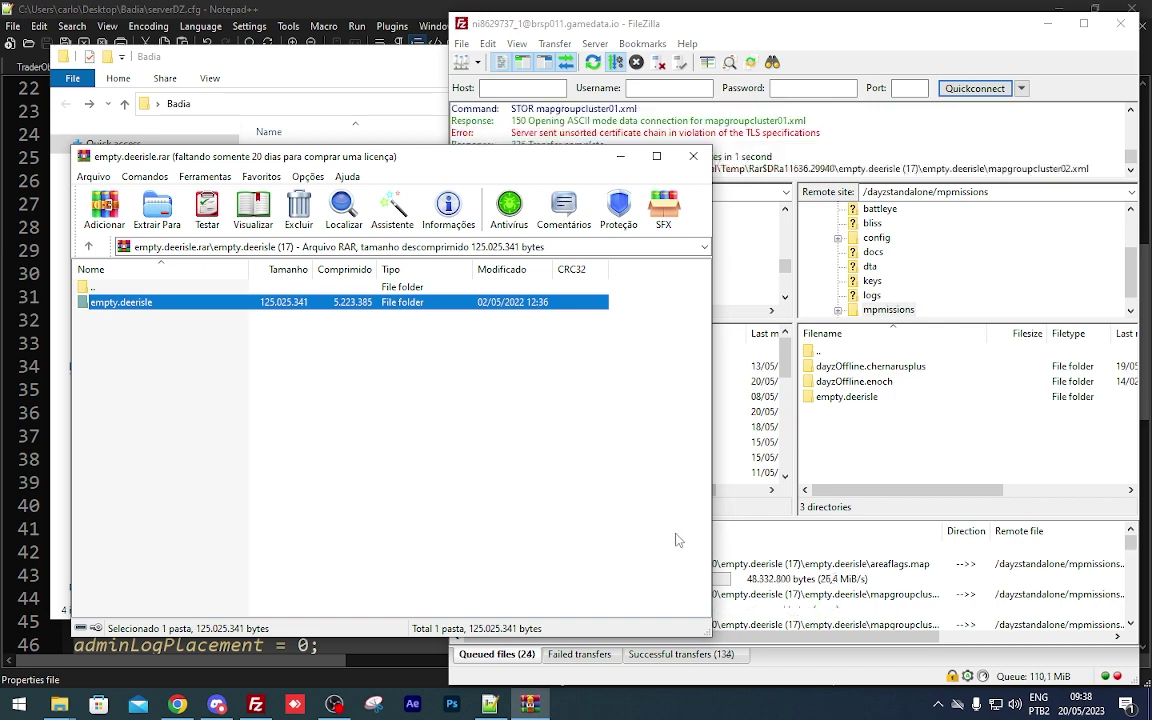
pyautogui.click(792, 543)
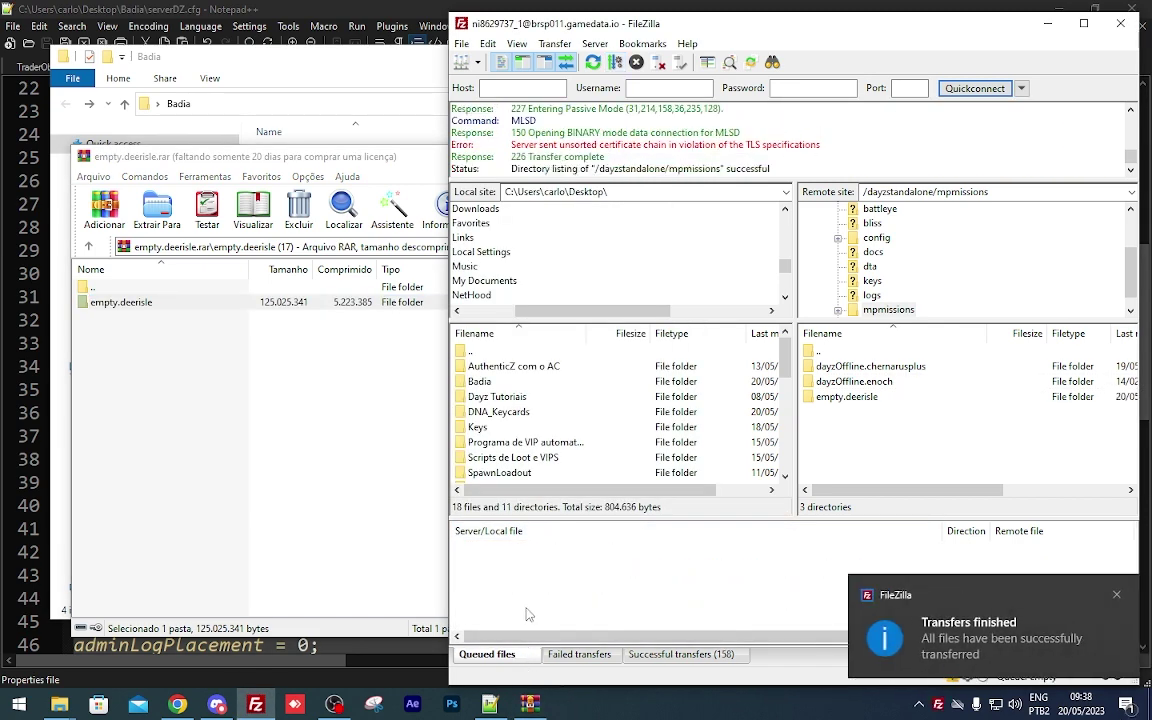
pyautogui.click(241, 344)
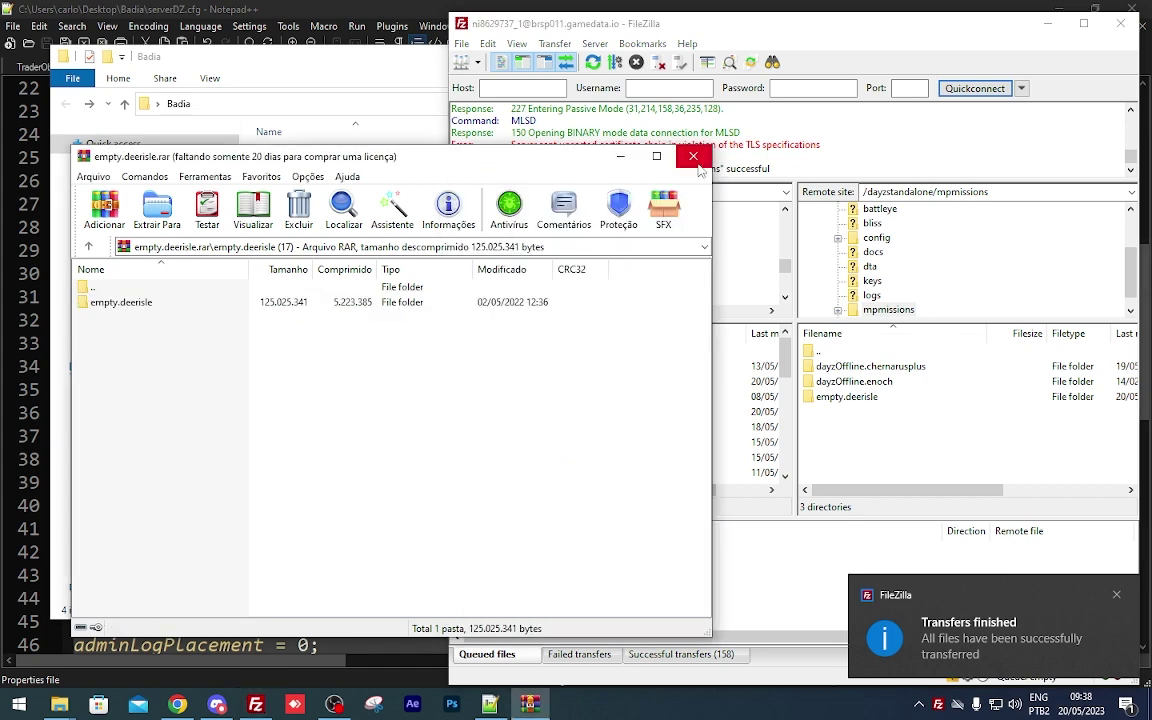
# Step: Extract empty.deerisle into local Badia\mpmissions, close WinRAR, and check the server copy
pyautogui.moveTo(213, 165); pyautogui.dragTo(570, 141)
pyautogui.doubleClick(300, 188)
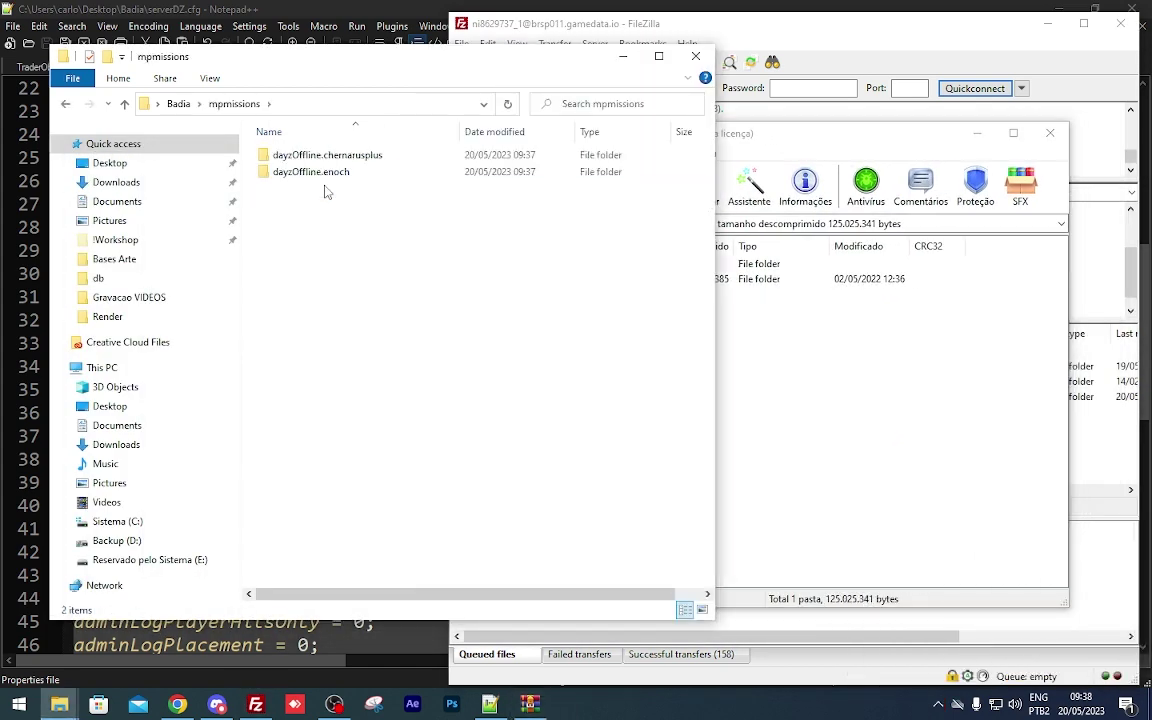
pyautogui.click(813, 148)
pyautogui.moveTo(553, 278); pyautogui.dragTo(324, 231)
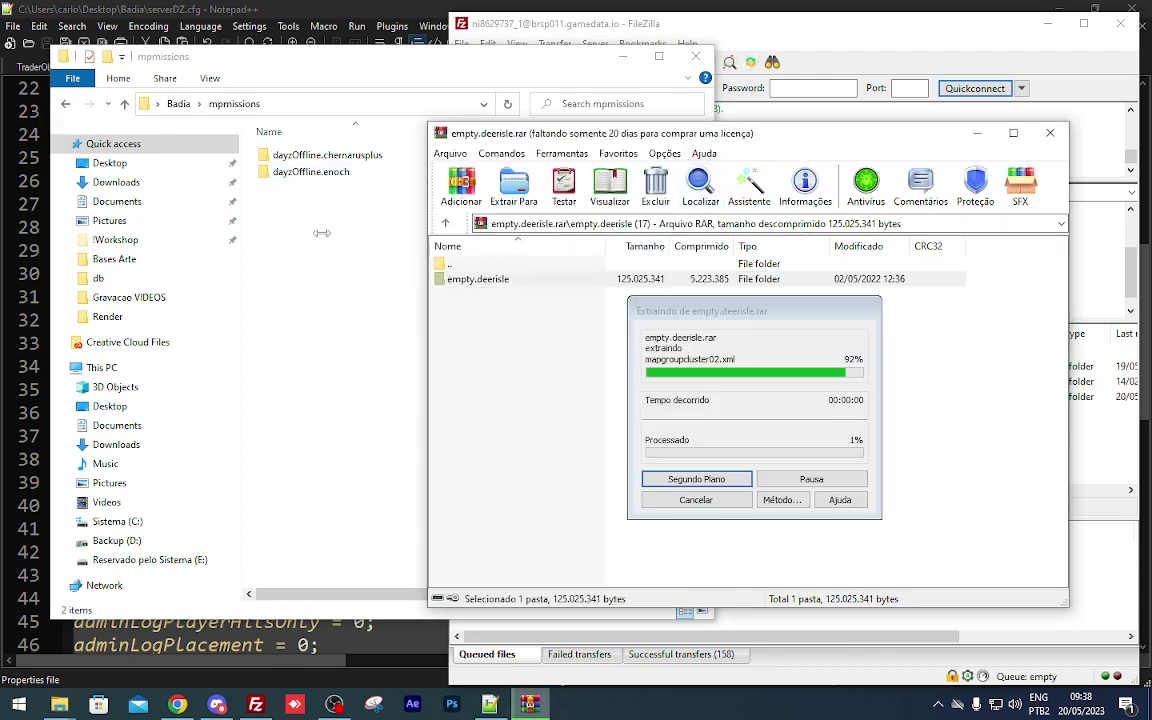
pyautogui.click(1049, 133)
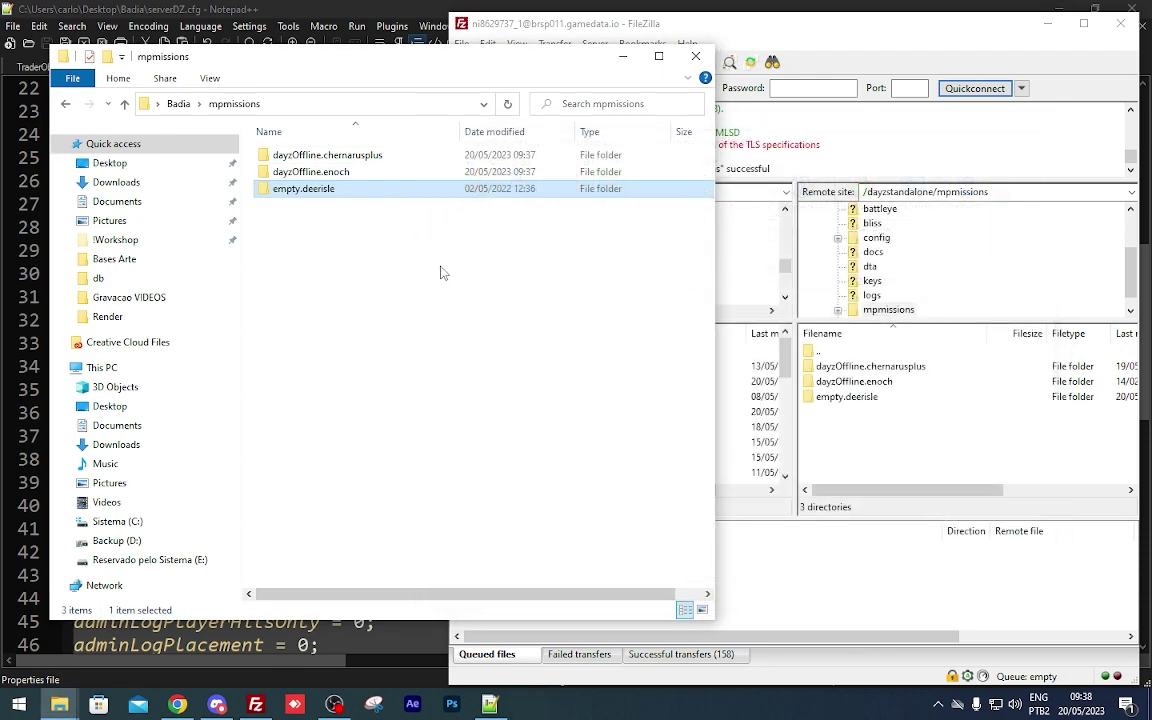
pyautogui.click(451, 213)
pyautogui.click(846, 396)
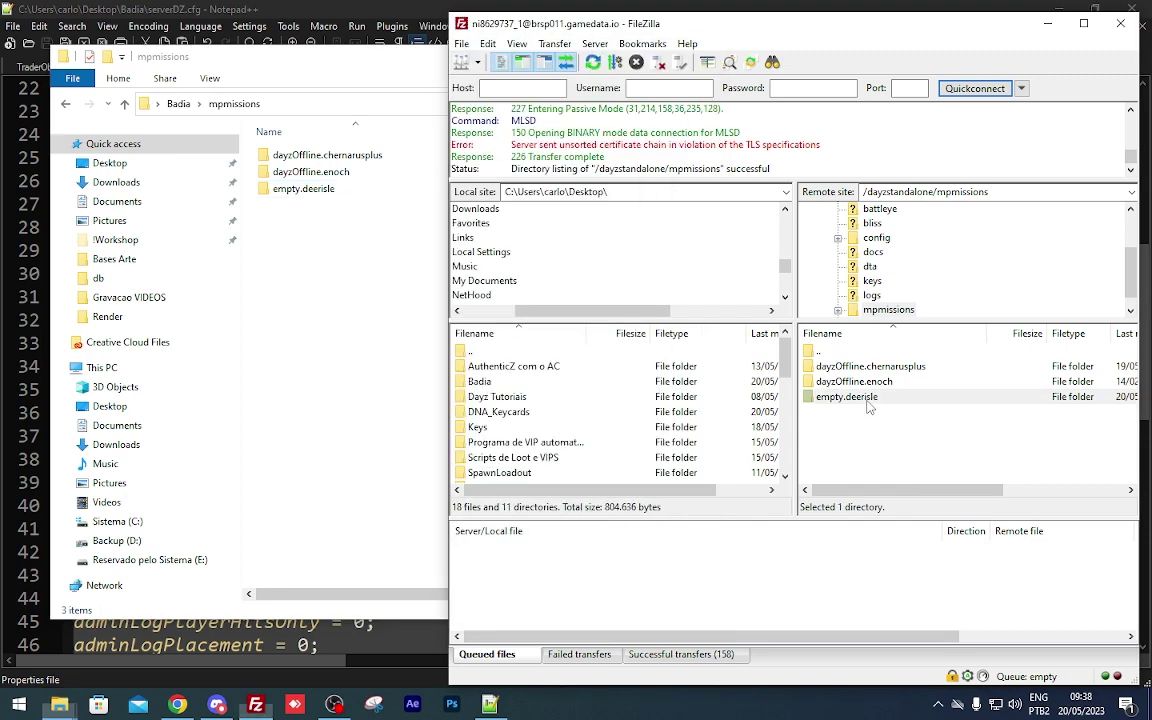
pyautogui.click(330, 245)
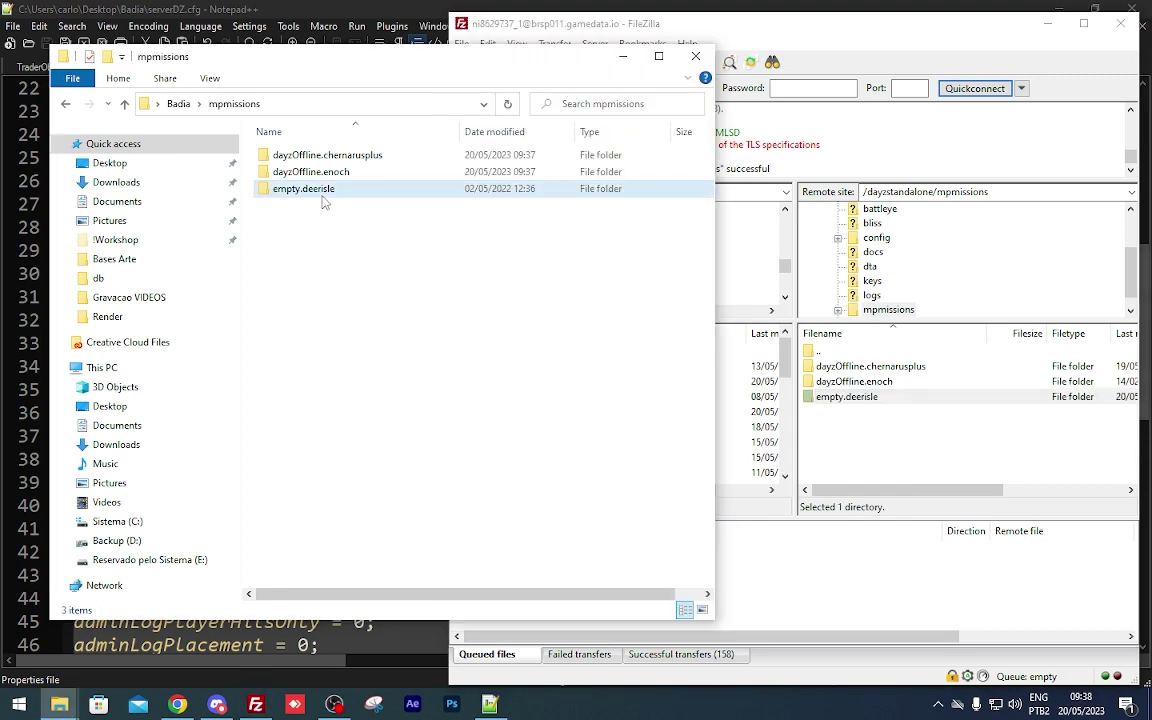
# Step: Select the dayzOffline.chernarusplus template on line 37 and copy the folder name empty.deerisle
pyautogui.moveTo(342, 58); pyautogui.dragTo(669, 62)
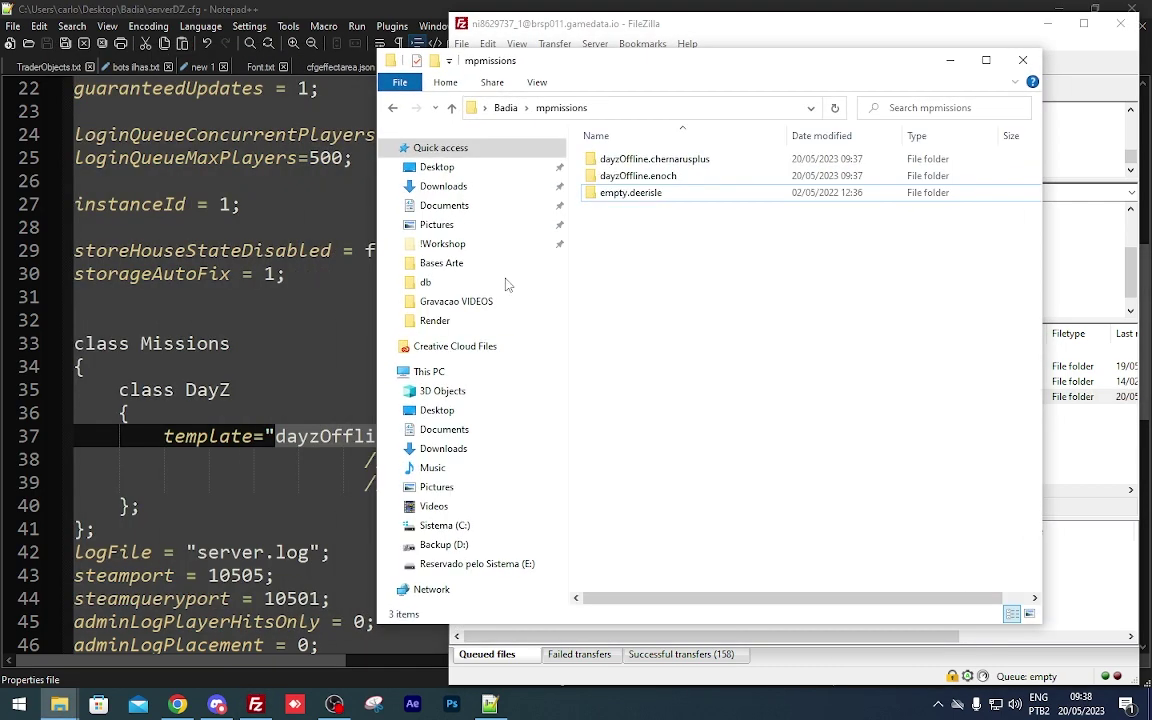
pyautogui.click(229, 420)
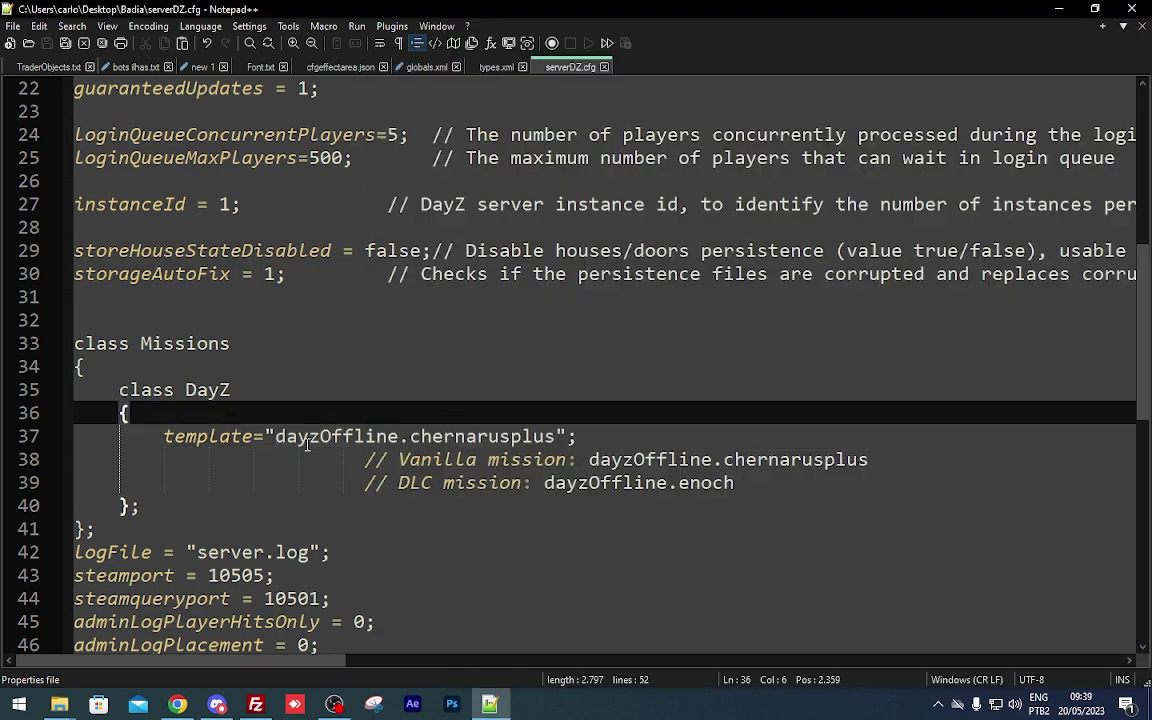
pyautogui.click(277, 437)
pyautogui.moveTo(277, 437); pyautogui.dragTo(500, 437)
pyautogui.hotkey('alt', 'Tab')
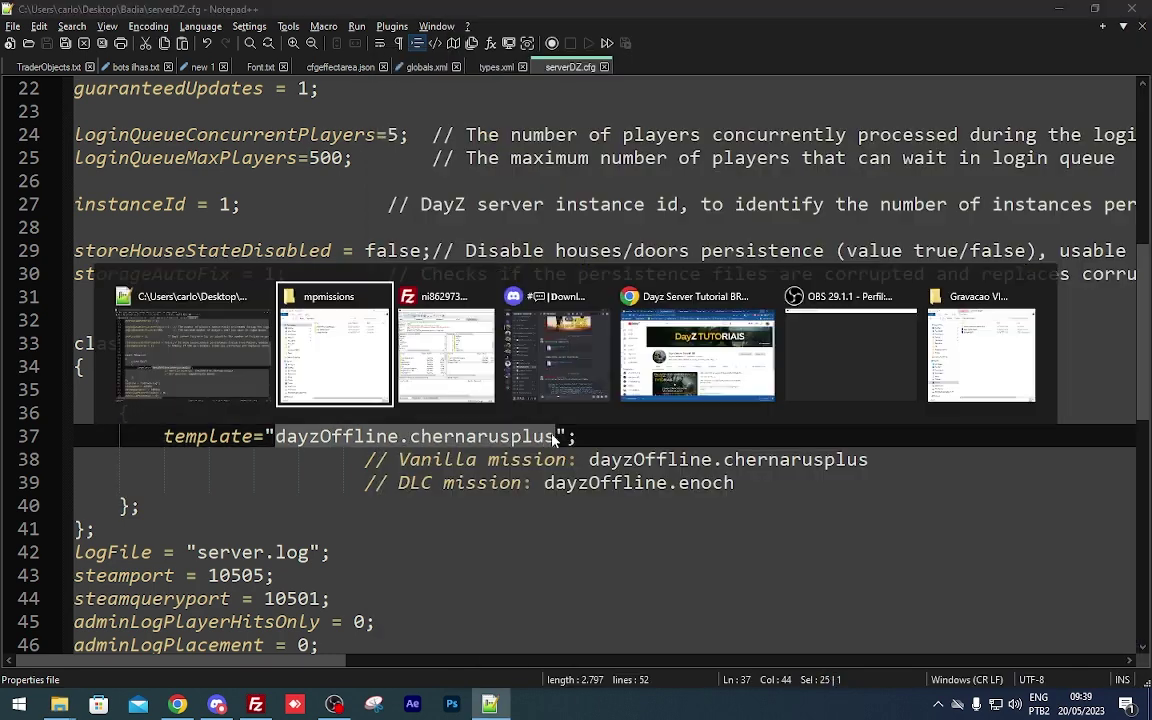
pyautogui.moveTo(644, 72); pyautogui.dragTo(838, 72)
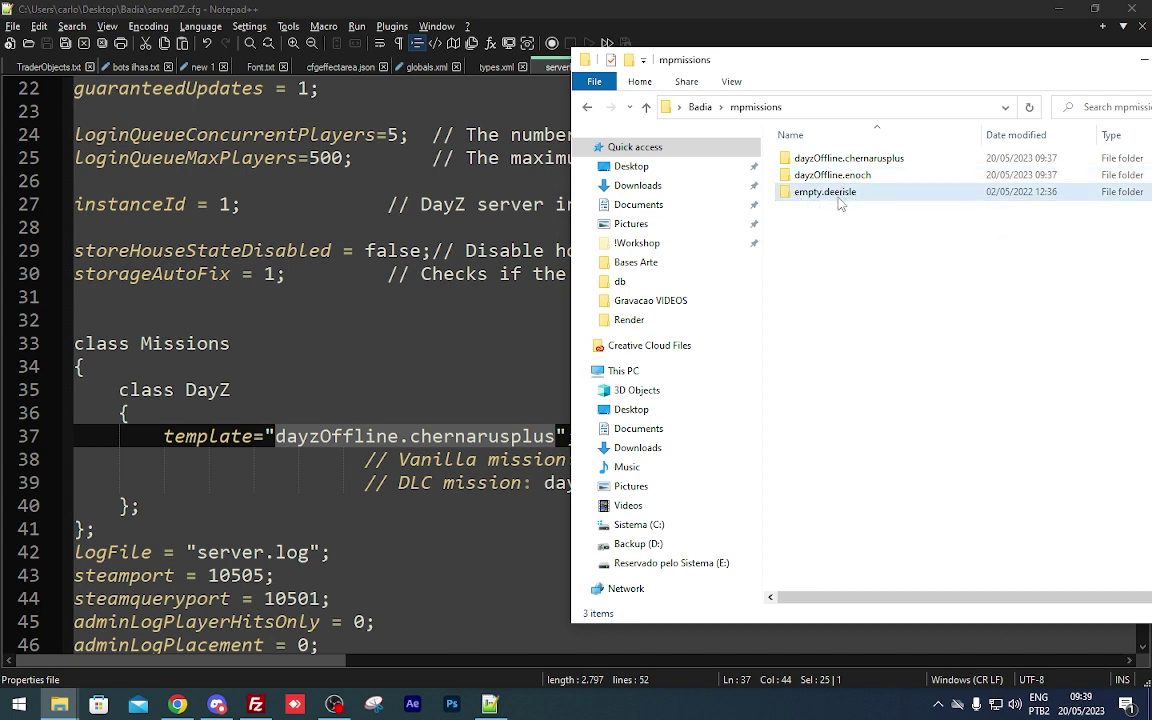
pyautogui.click(841, 199)
pyautogui.click(853, 192)
pyautogui.hotkey('ctrl', 'c')
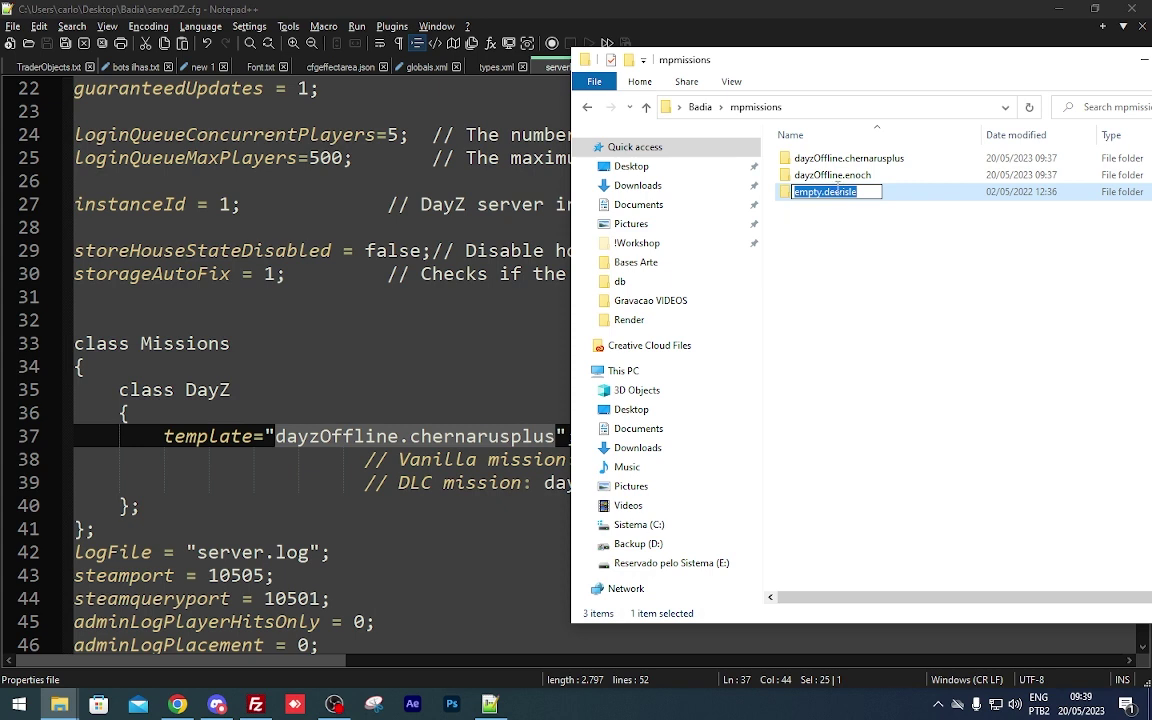
# Step: Paste empty.deerisle over the line-37 template name and save serverDZ.cfg
pyautogui.click(305, 437)
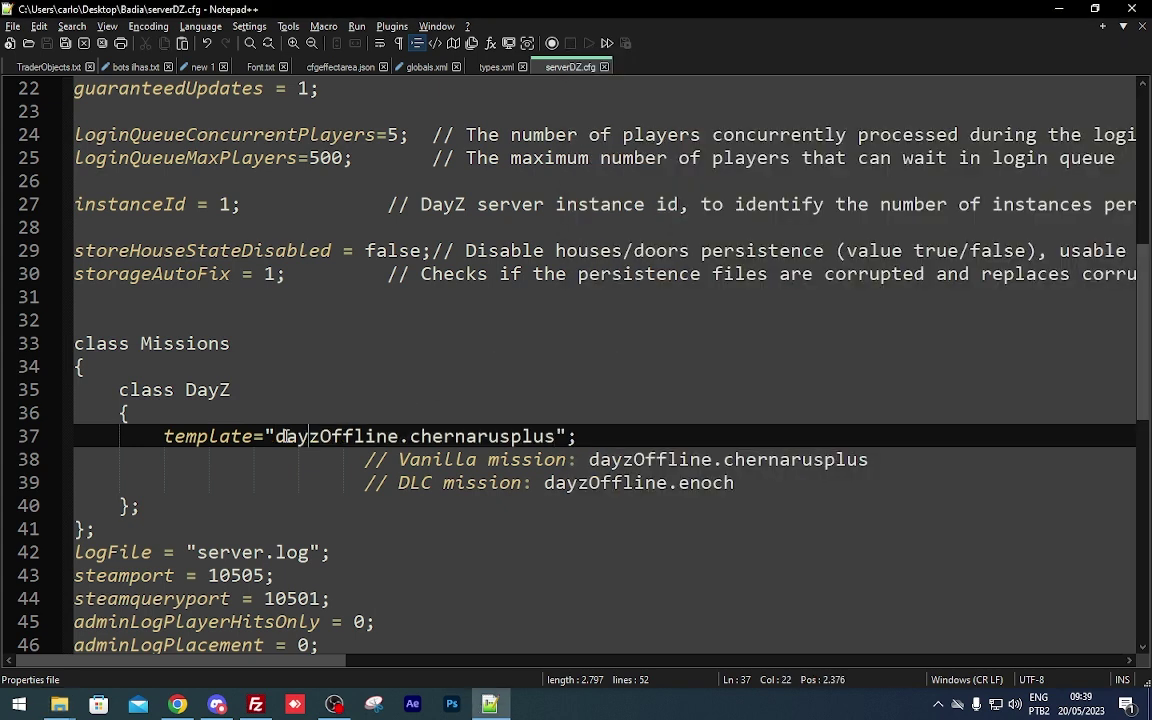
pyautogui.moveTo(276, 436); pyautogui.dragTo(556, 437)
pyautogui.hotkey('ctrl', 'v')
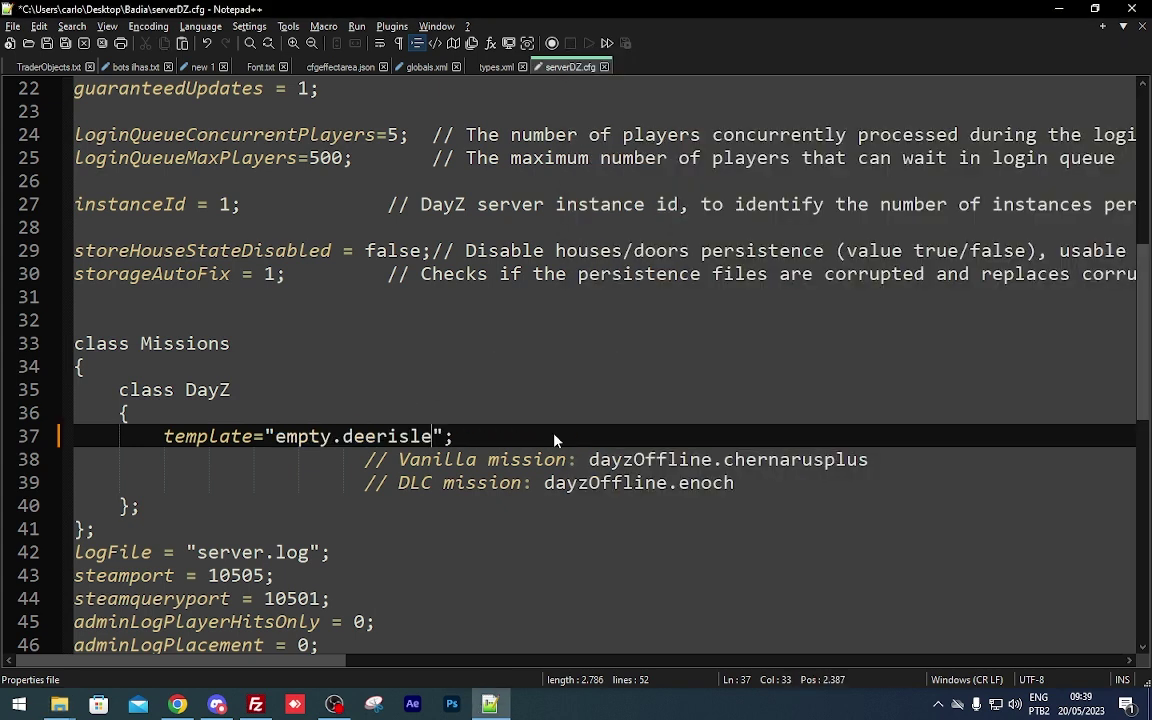
pyautogui.click(48, 45)
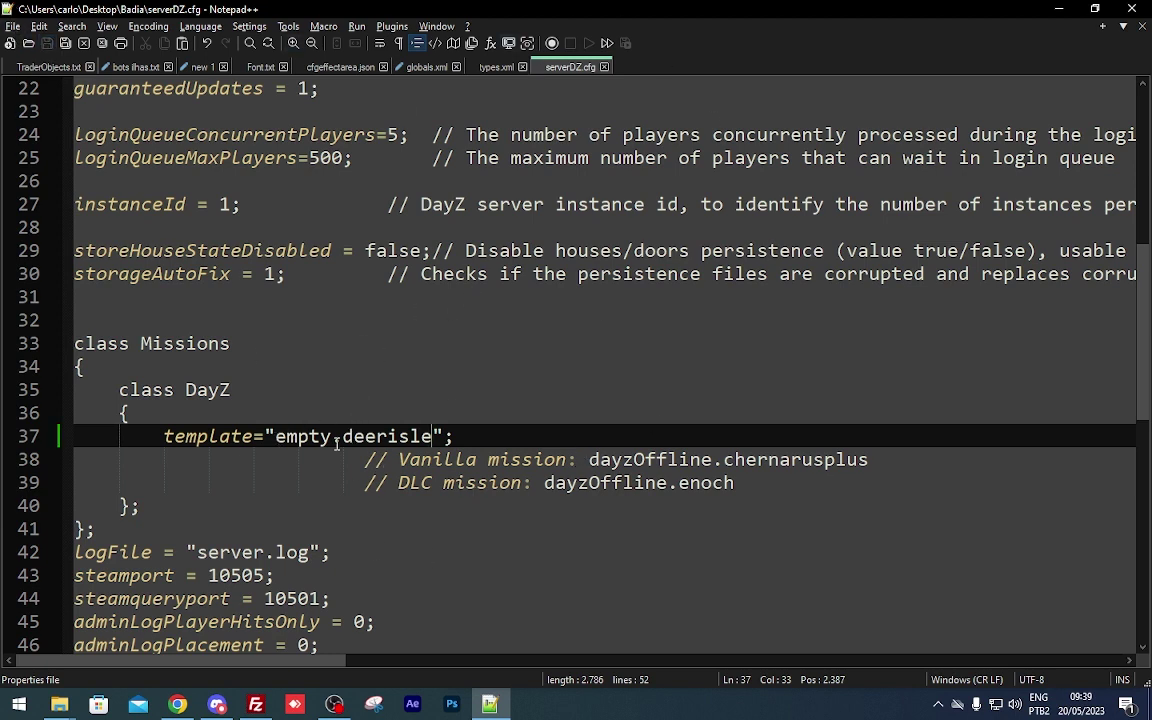
pyautogui.scroll(7, 515, 484)
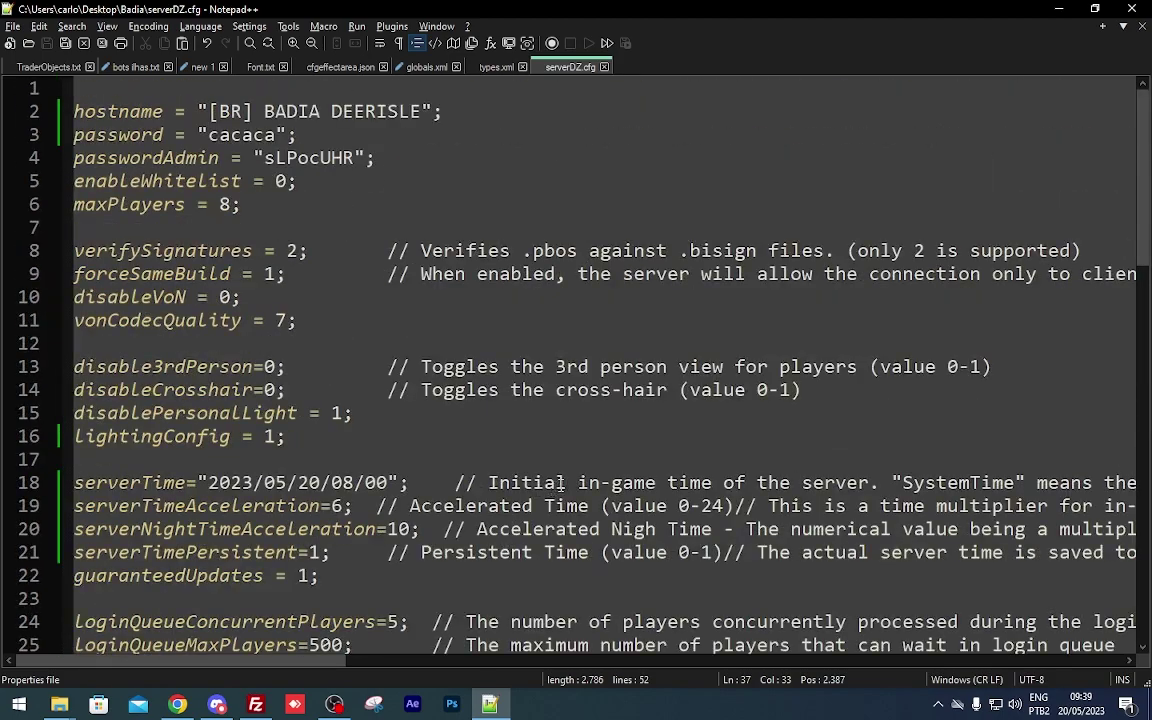
pyautogui.scroll(-17, 561, 484)
pyautogui.scroll(16, 561, 484)
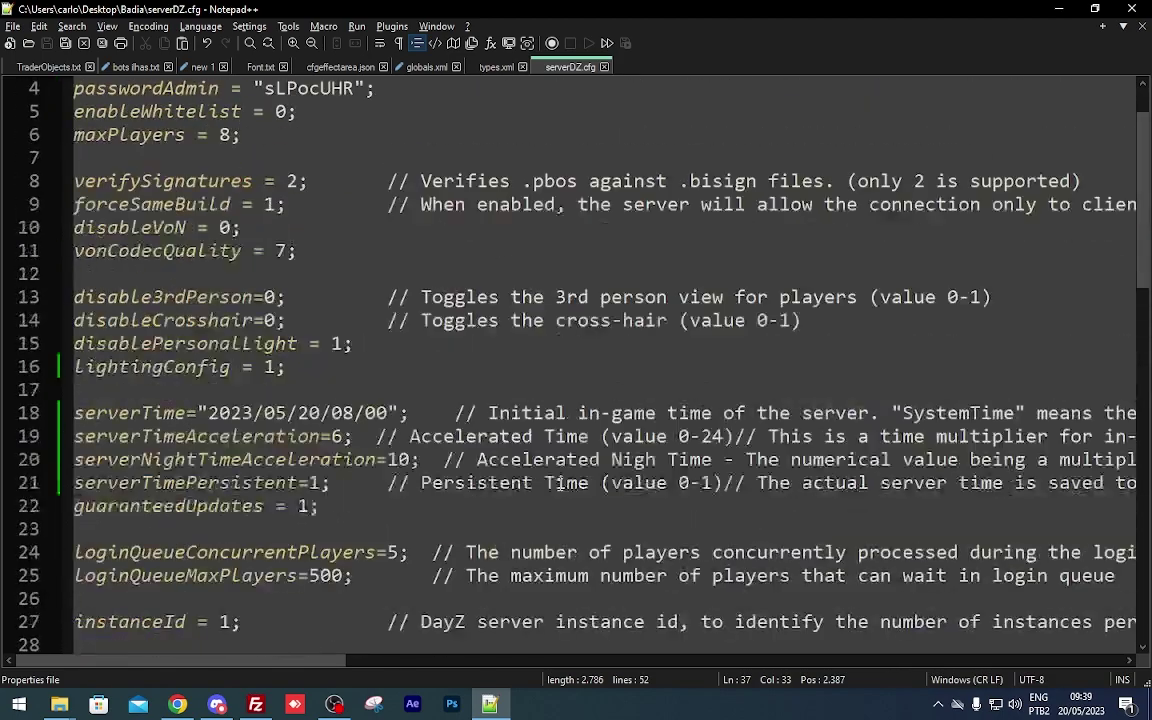
pyautogui.scroll(1, 561, 484)
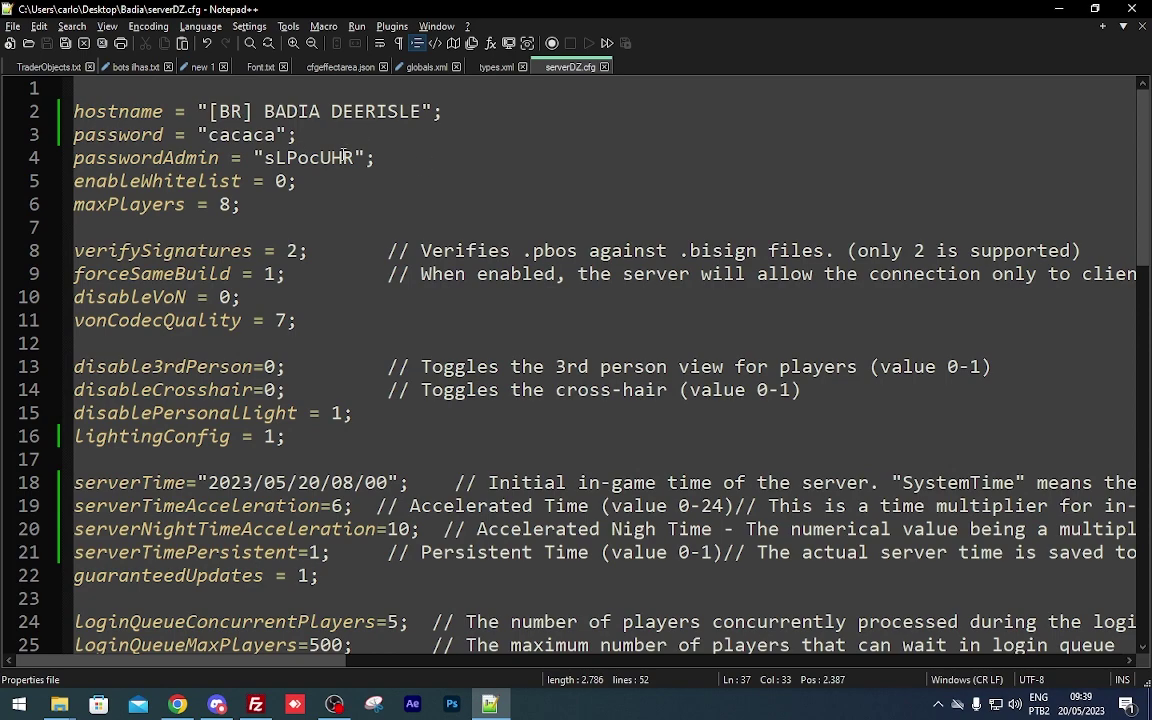
# Step: Move FileZilla's remote pane back up to the /dayzstandalone folder
pyautogui.click(1059, 8)
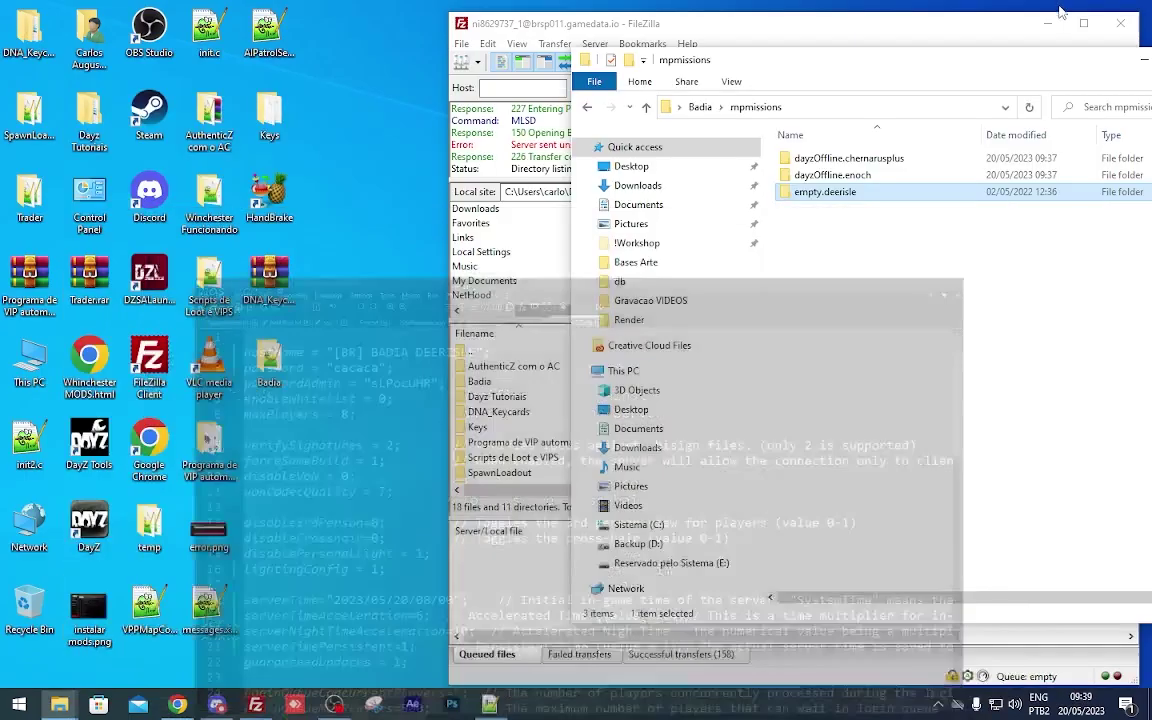
pyautogui.moveTo(877, 77); pyautogui.dragTo(643, 86)
pyautogui.click(906, 67)
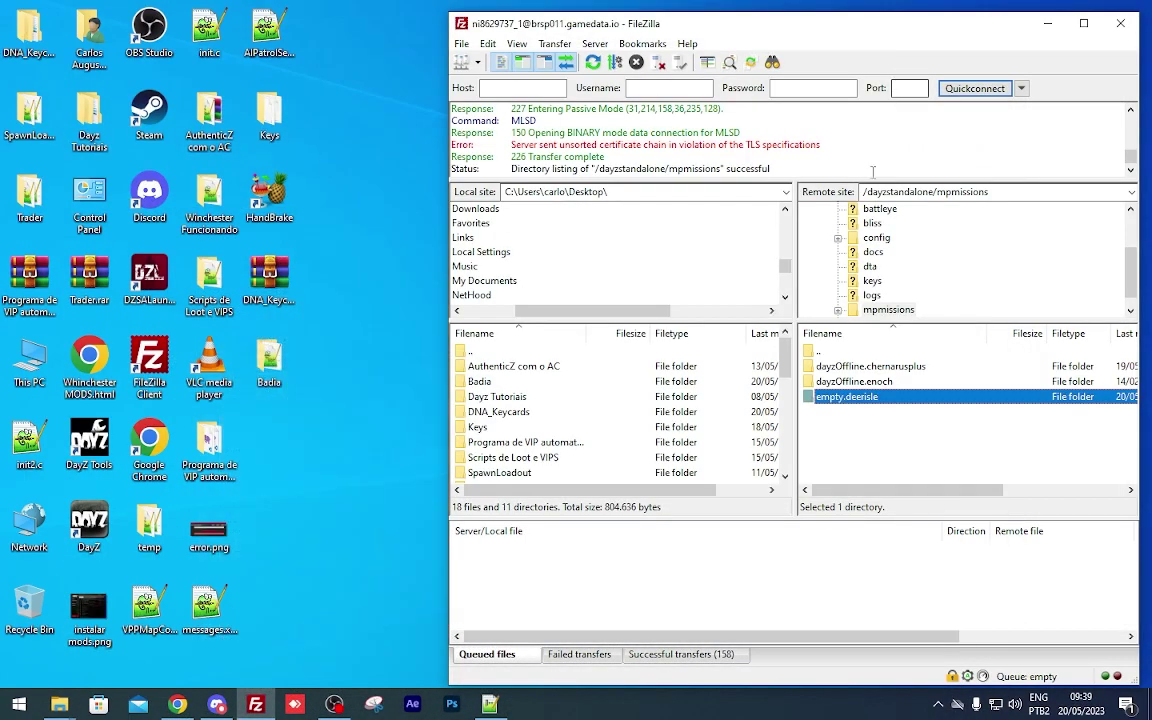
pyautogui.click(870, 354)
pyautogui.doubleClick(870, 355)
pyautogui.scroll(-5, 930, 428)
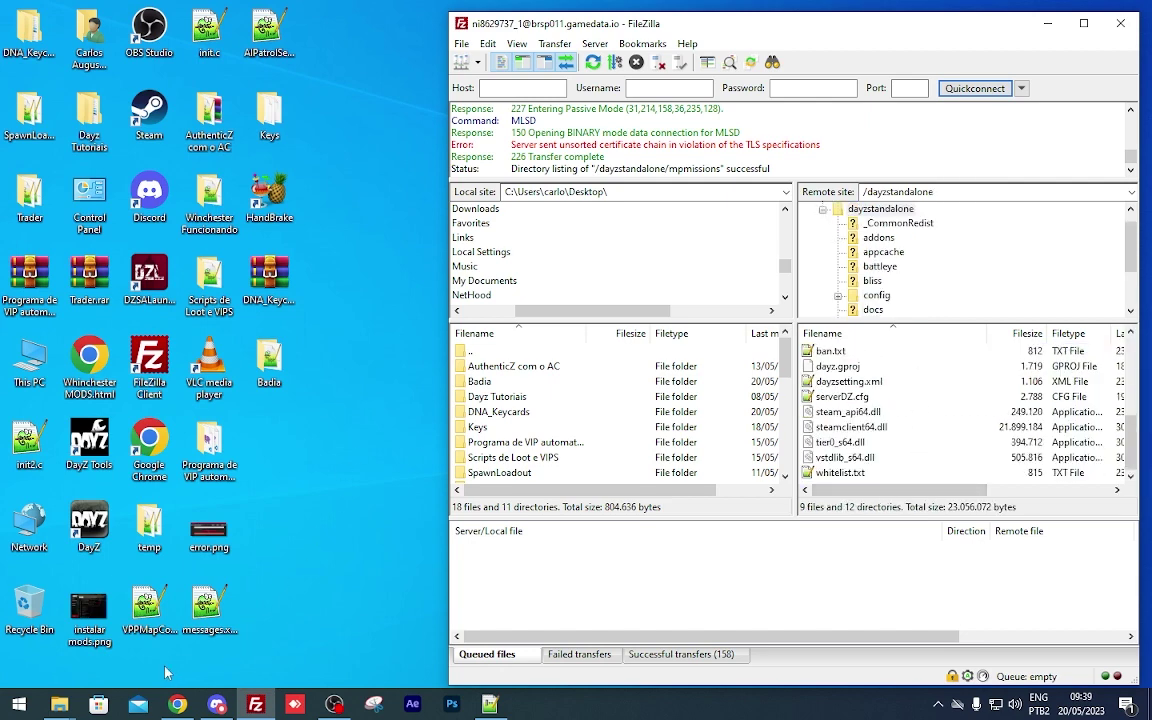
# Step: Open serverDZ.cfg from the local Badia folder in Notepad++
pyautogui.moveTo(59, 704)
pyautogui.click(146, 580)
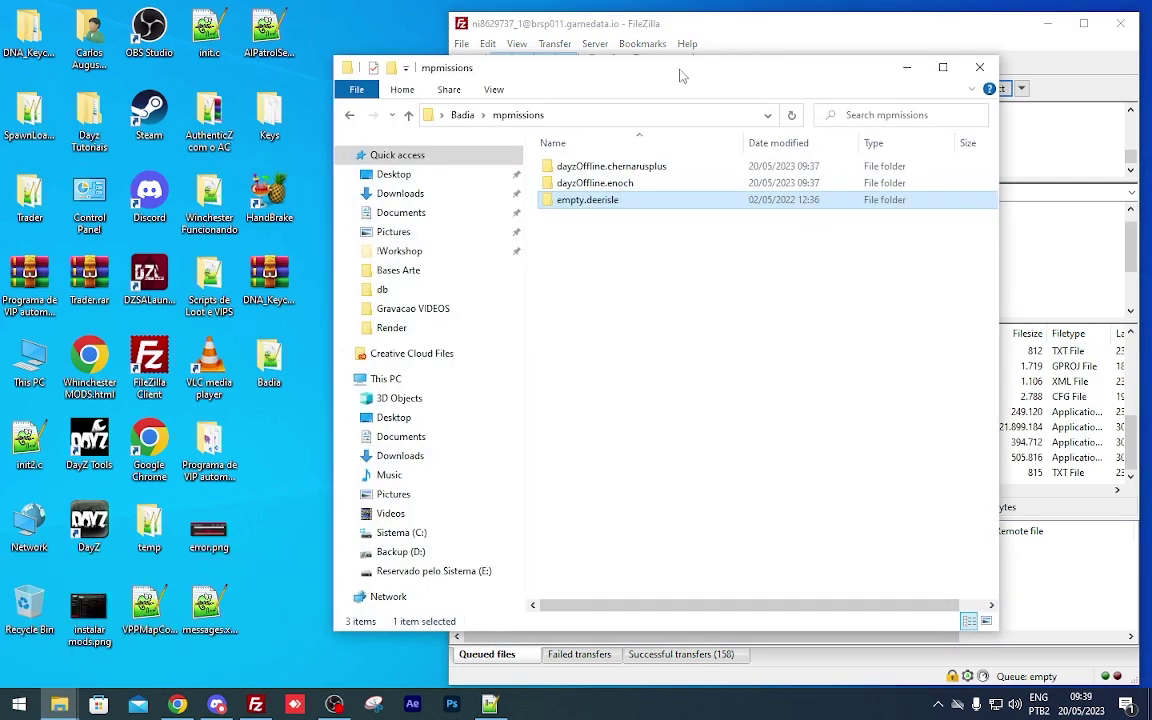
pyautogui.moveTo(680, 76); pyautogui.dragTo(374, 100)
pyautogui.click(158, 138)
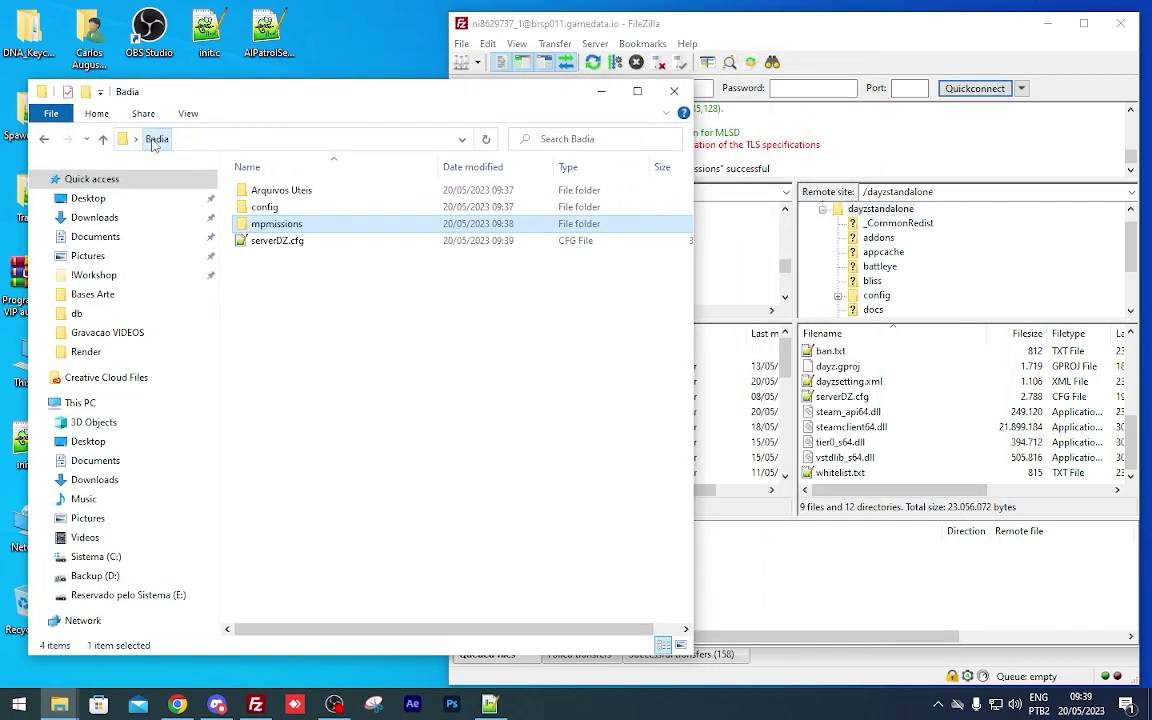
pyautogui.doubleClick(276, 241)
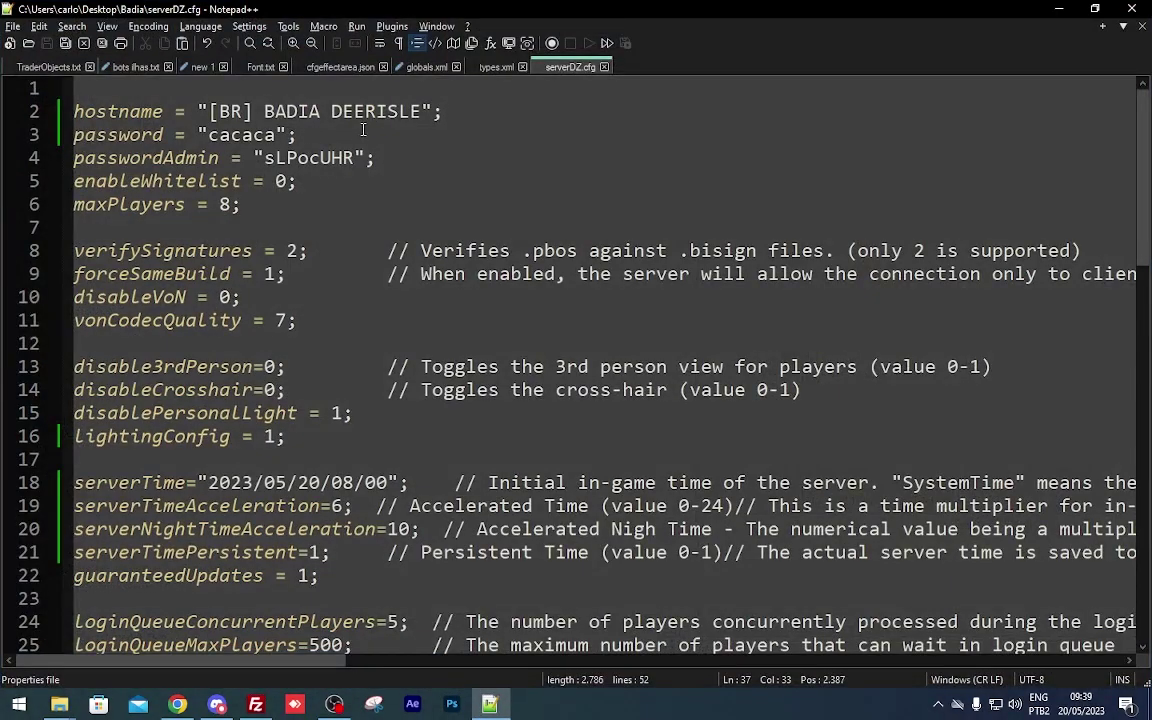
# Step: Review the steamport and steamqueryport lines in serverDZ.cfg
pyautogui.scroll(-10, 363, 130)
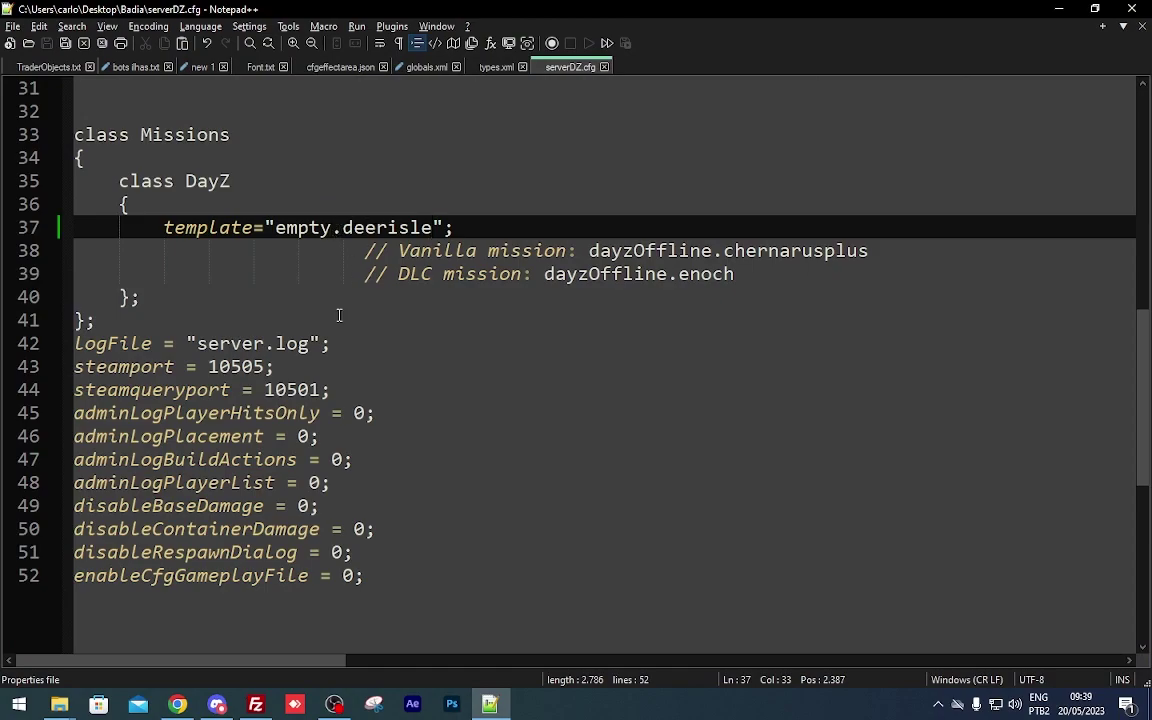
pyautogui.scroll(10, 339, 315)
pyautogui.scroll(-5, 448, 438)
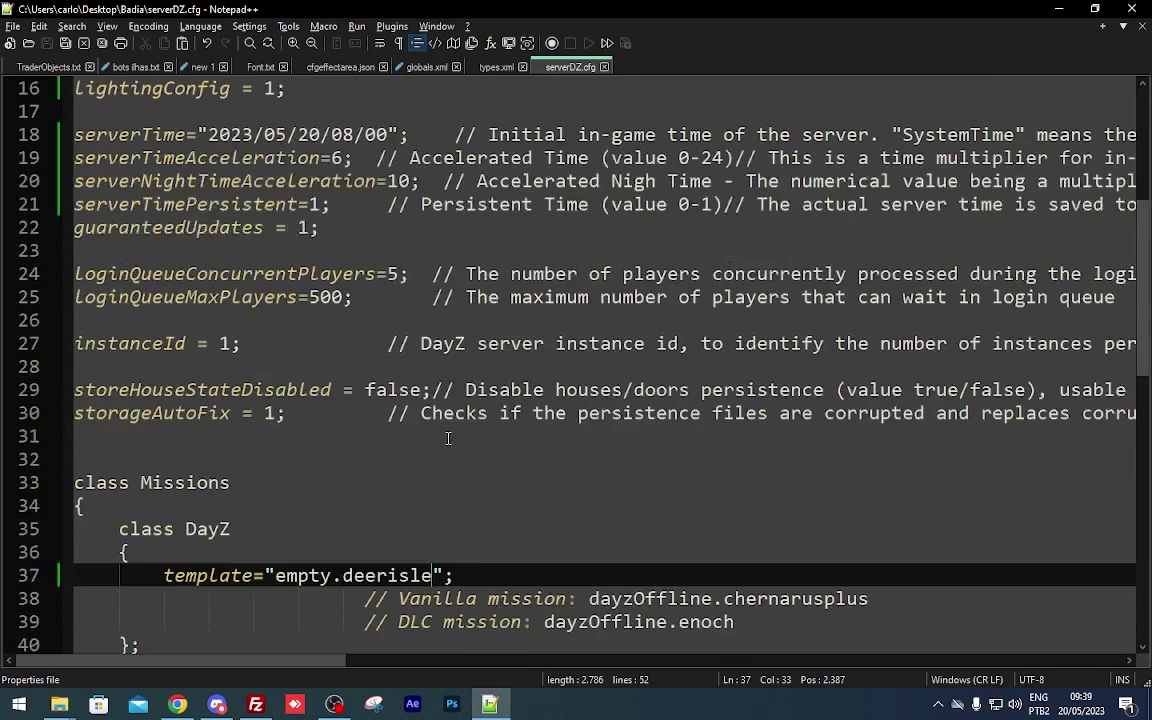
pyautogui.scroll(-7, 448, 438)
pyautogui.moveTo(395, 254); pyautogui.dragTo(43, 236)
pyautogui.scroll(12, 442, 450)
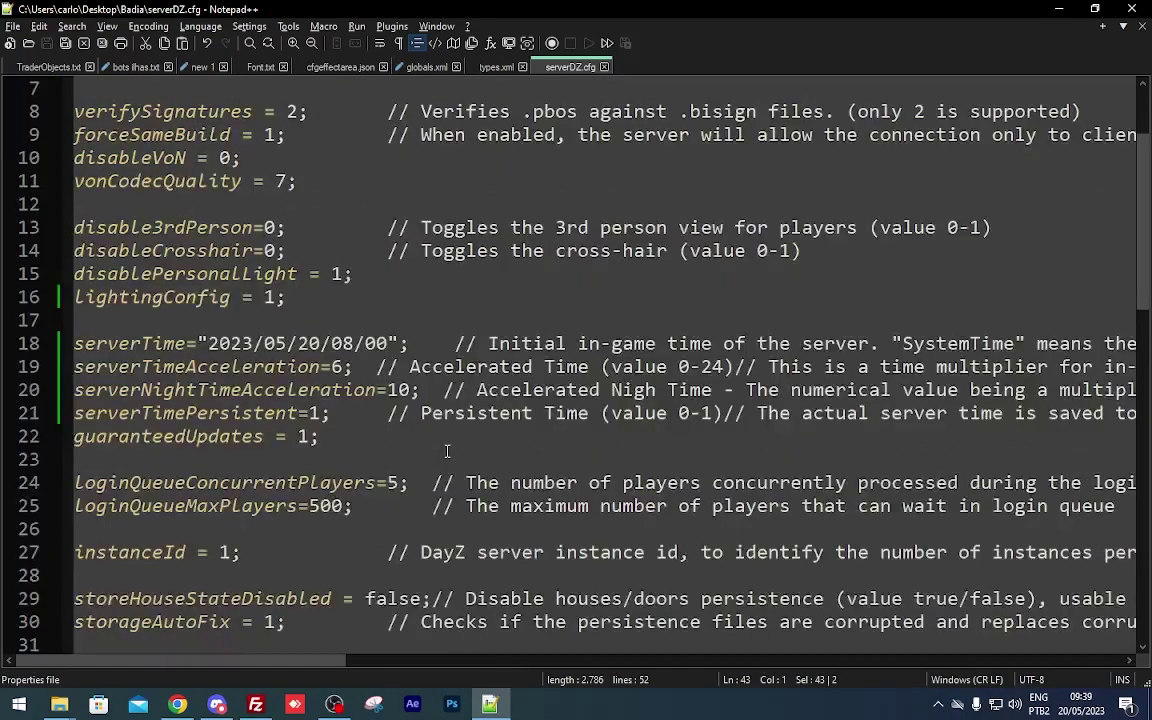
pyautogui.scroll(-10, 449, 451)
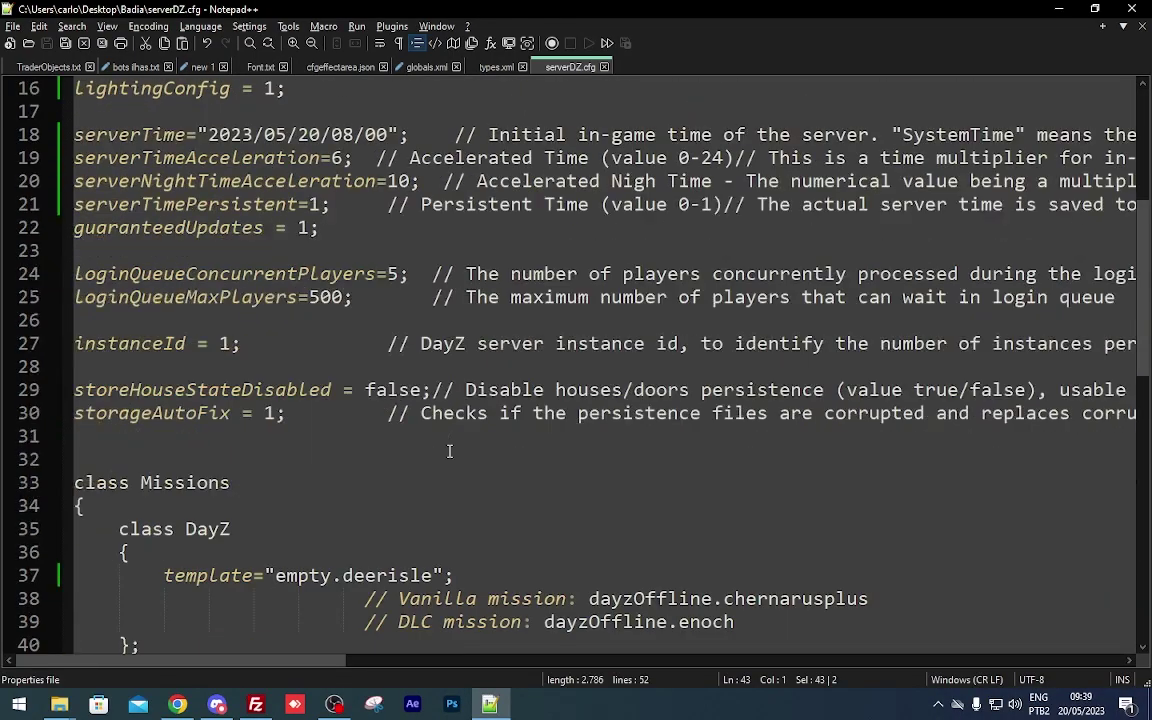
pyautogui.scroll(-2, 449, 451)
pyautogui.click(390, 403)
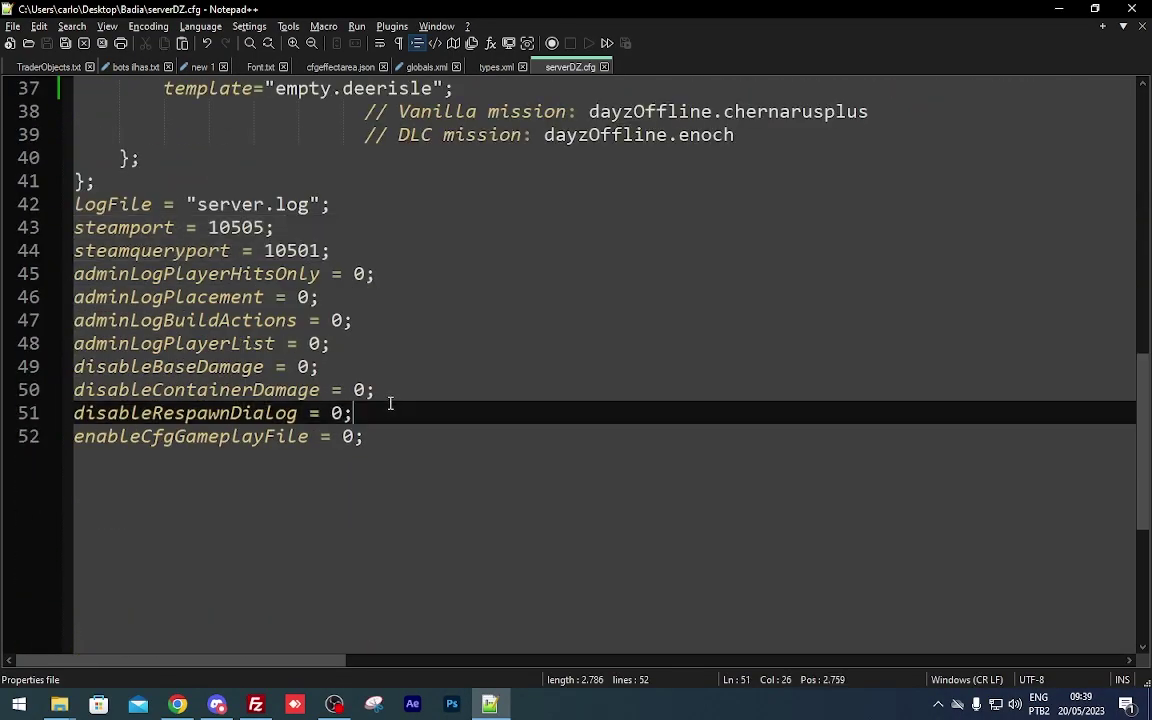
pyautogui.moveTo(343, 253); pyautogui.dragTo(70, 226)
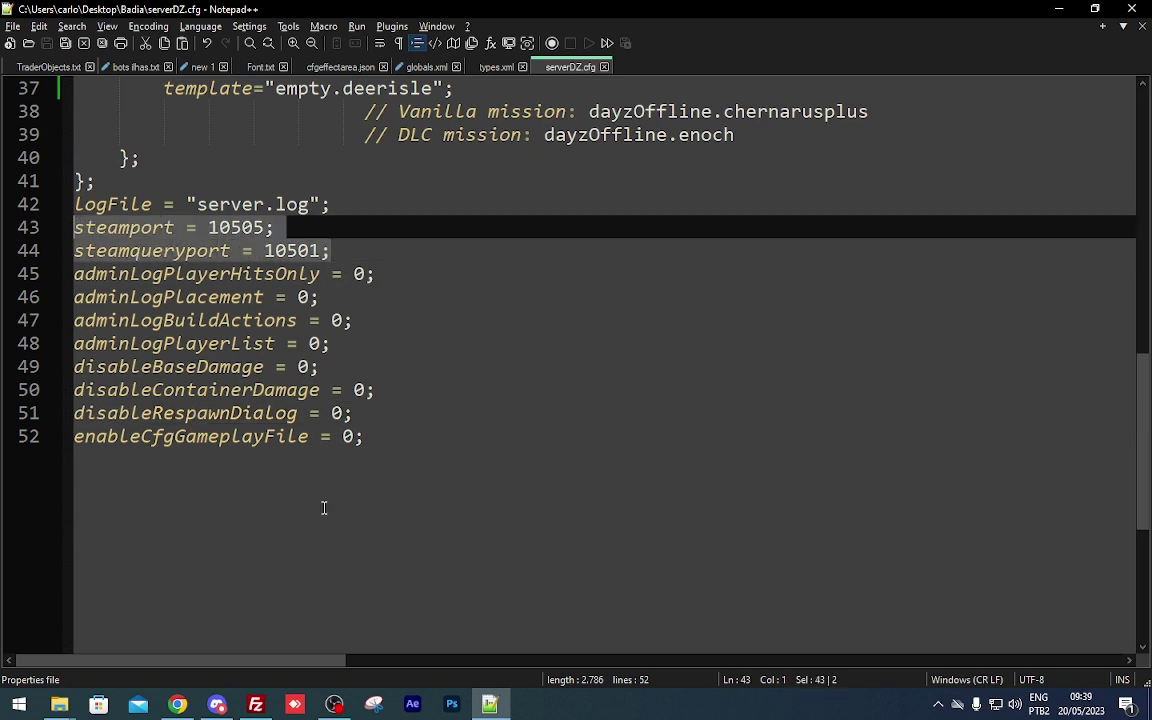
pyautogui.click(360, 390)
# Step: Set enableCfgGameplayFile on line 52 from 0 to 1 and save serverDZ.cfg
pyautogui.moveTo(352, 437); pyautogui.dragTo(347, 437)
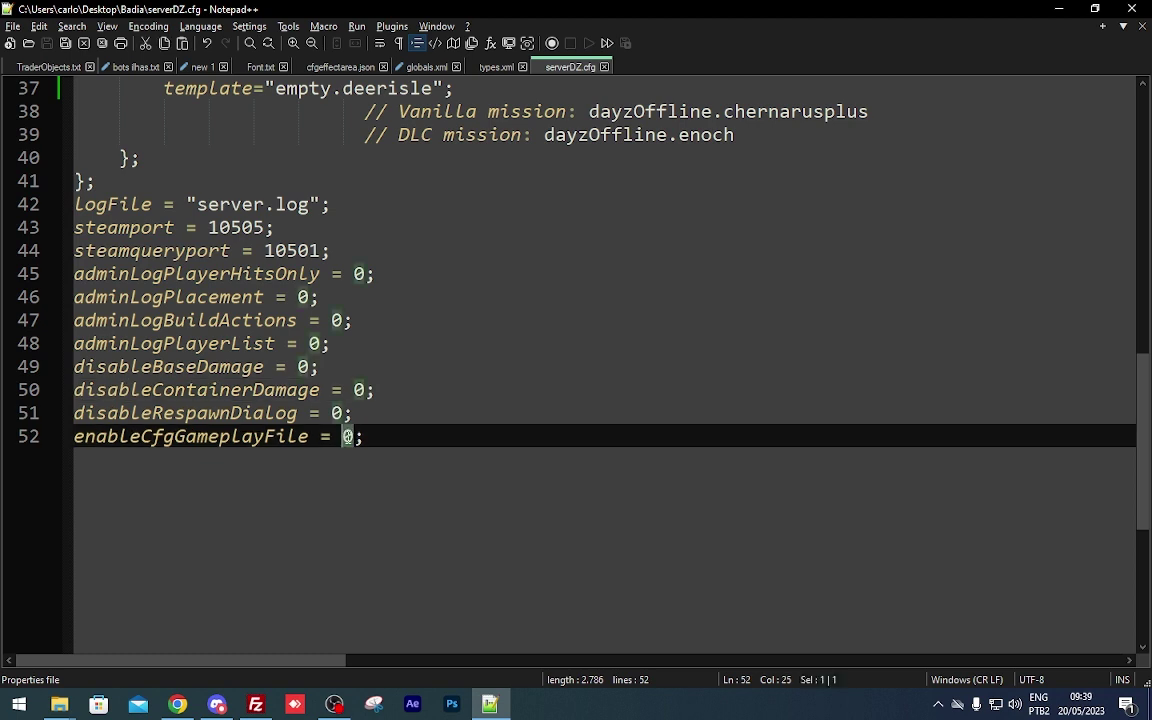
pyautogui.write('1')
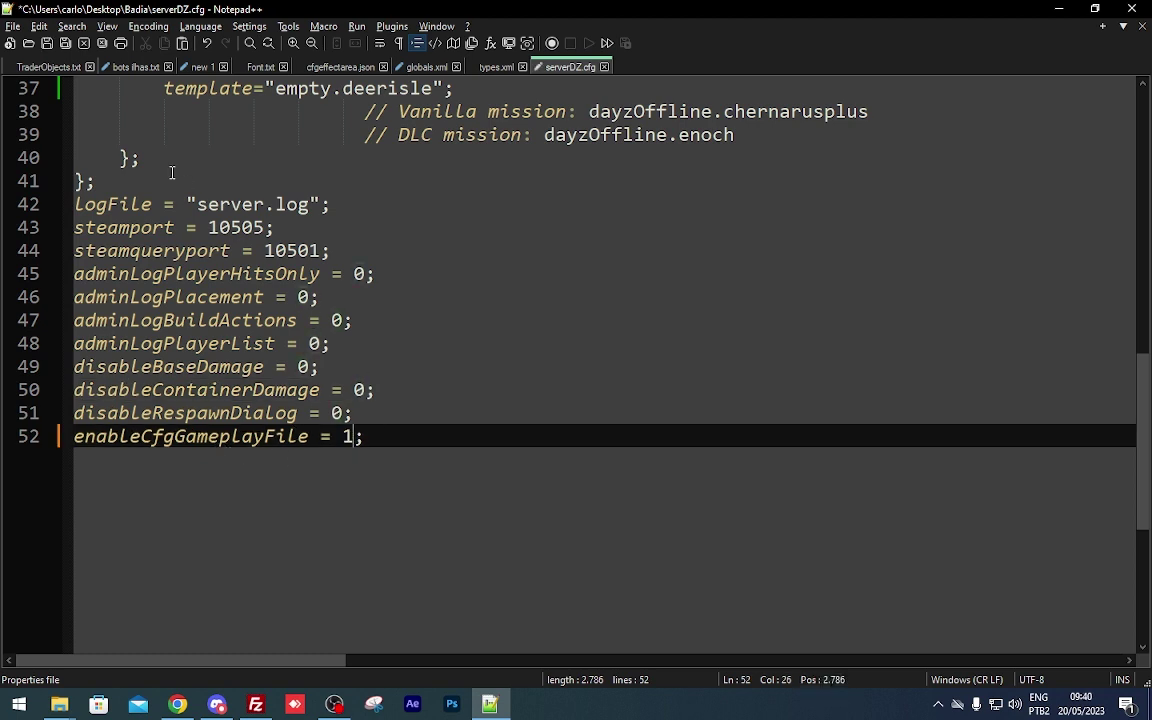
pyautogui.click(44, 44)
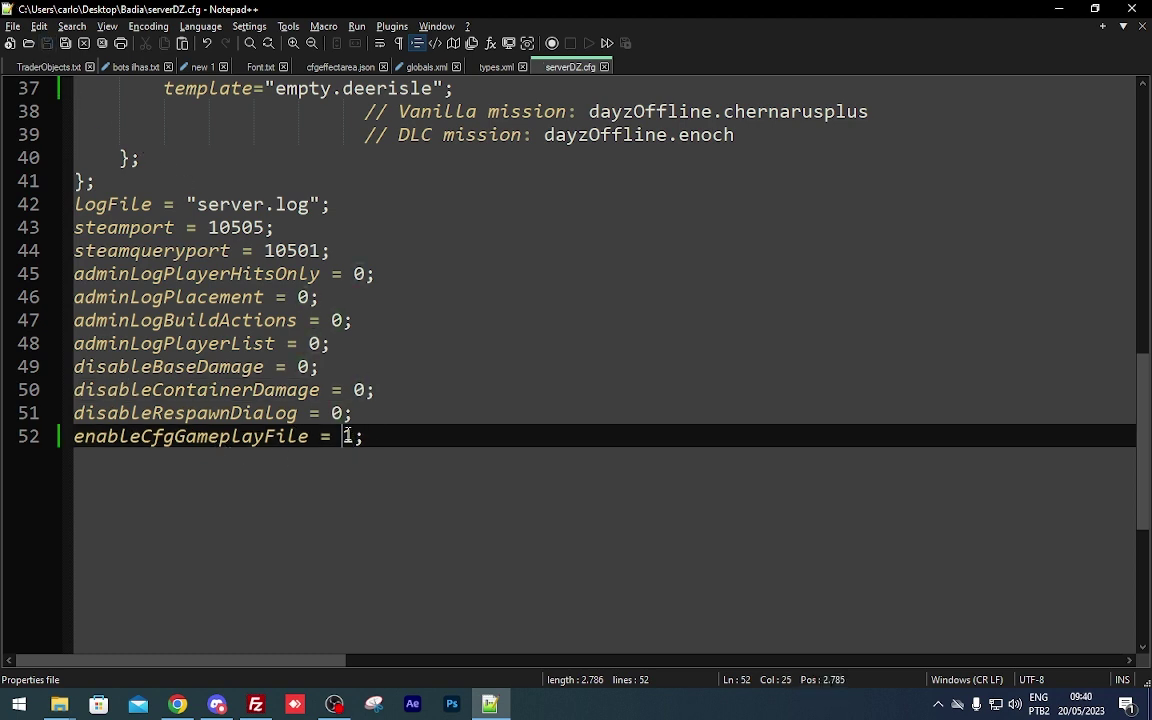
pyautogui.moveTo(350, 437); pyautogui.dragTo(347, 437)
pyautogui.doubleClick(336, 413)
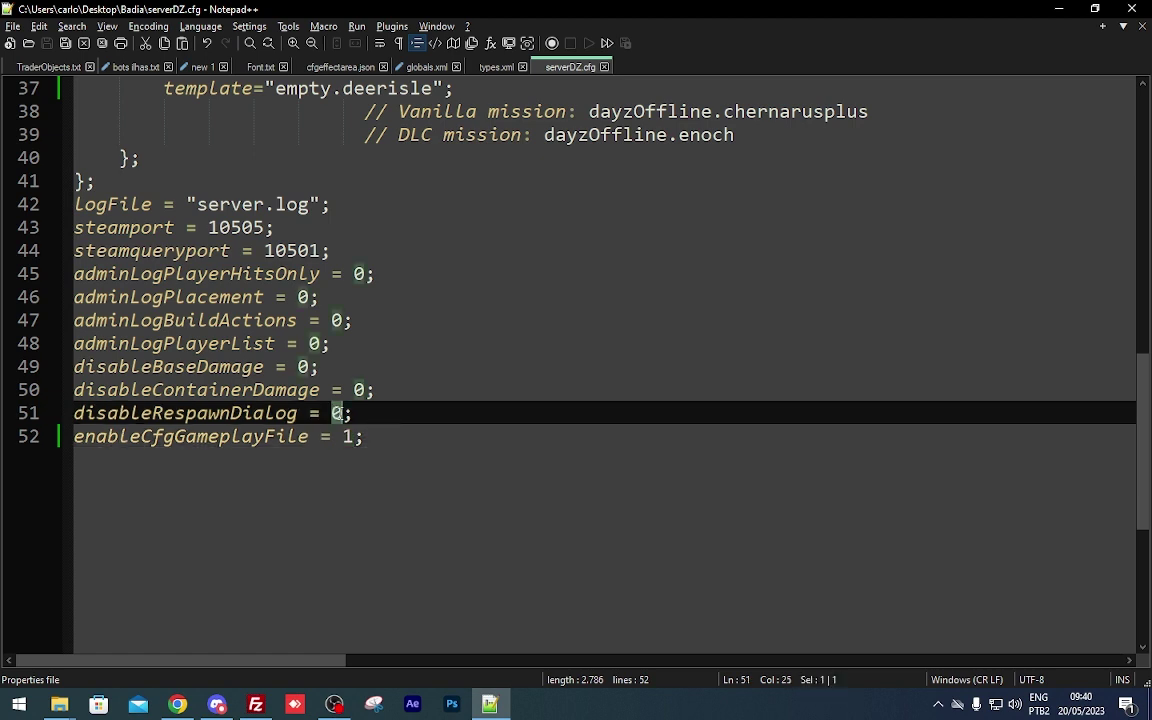
pyautogui.doubleClick(347, 437)
pyautogui.click(354, 433)
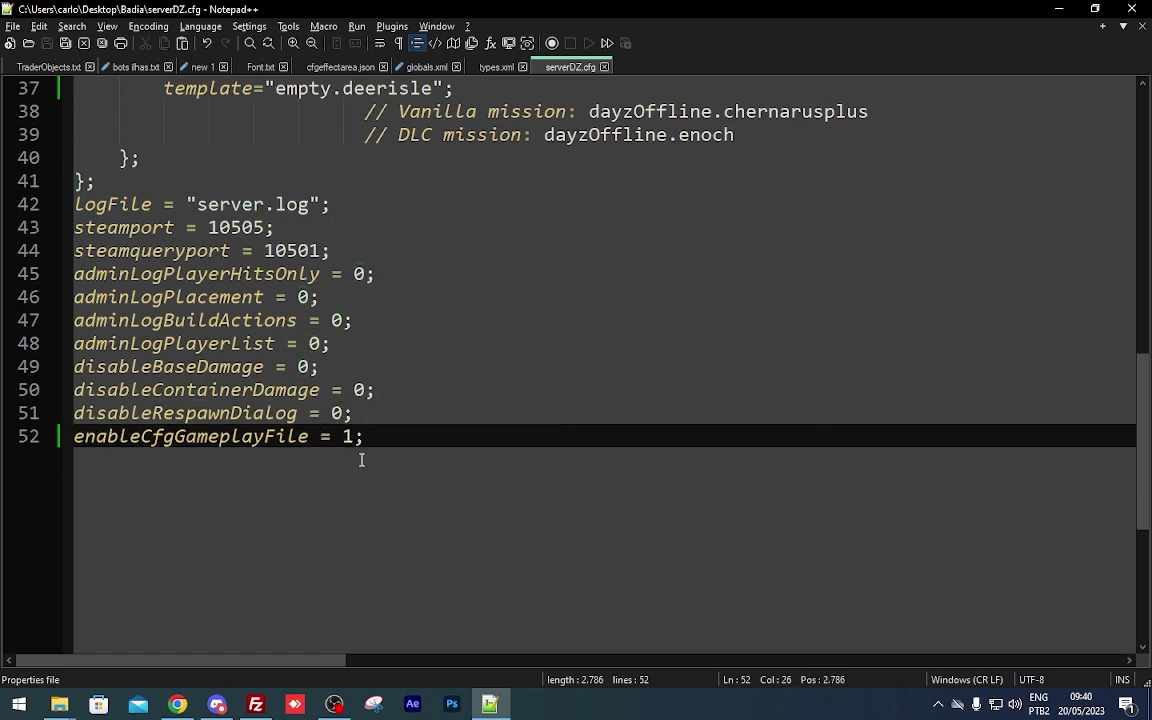
pyautogui.doubleClick(349, 437)
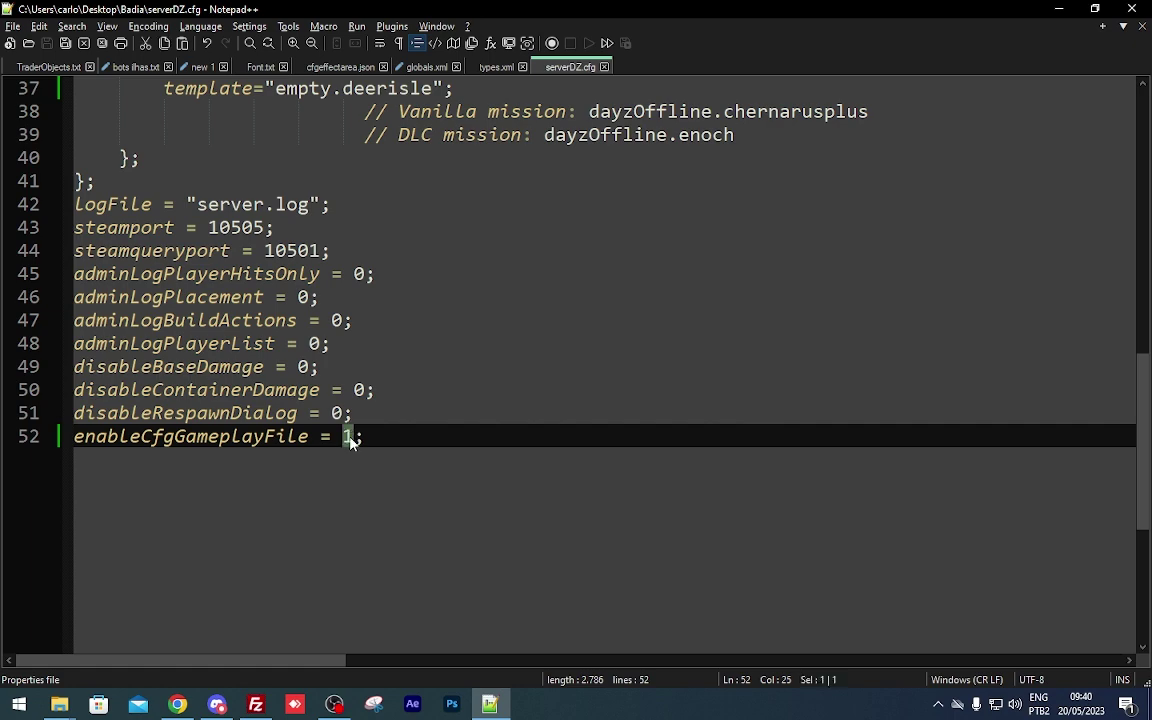
# Step: Verify the Missions block template reads empty.deerisle, then minimise Notepad++
pyautogui.scroll(4, 515, 490)
pyautogui.click(390, 333)
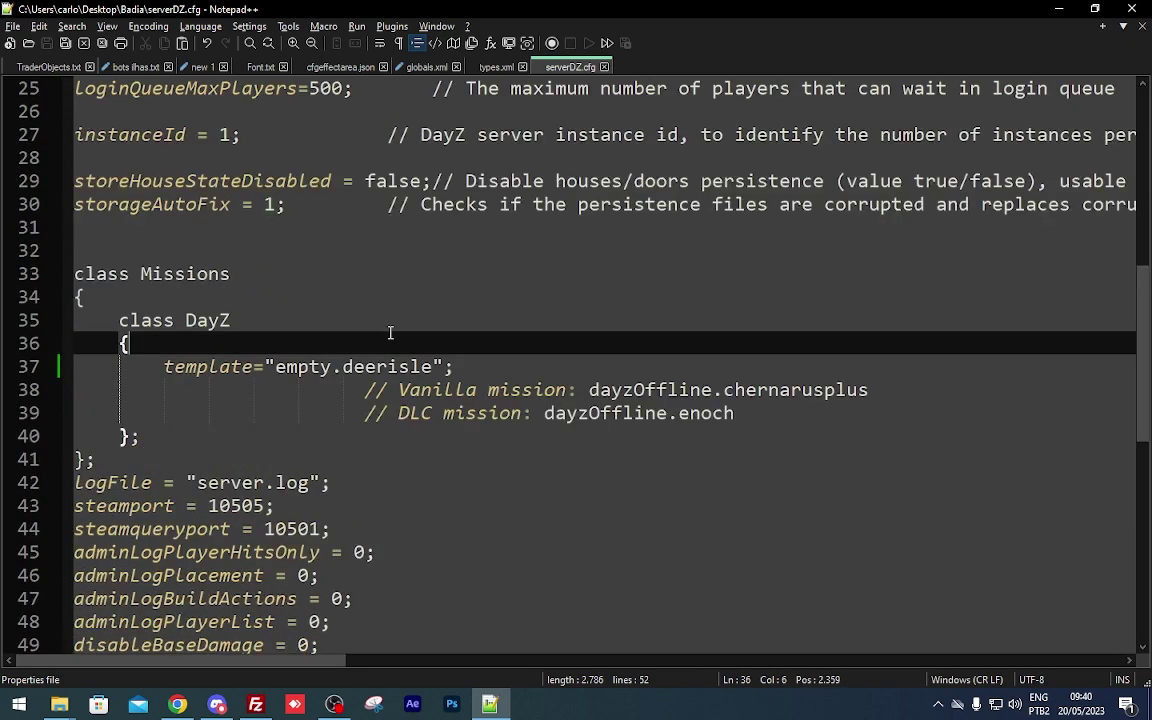
pyautogui.doubleClick(380, 368)
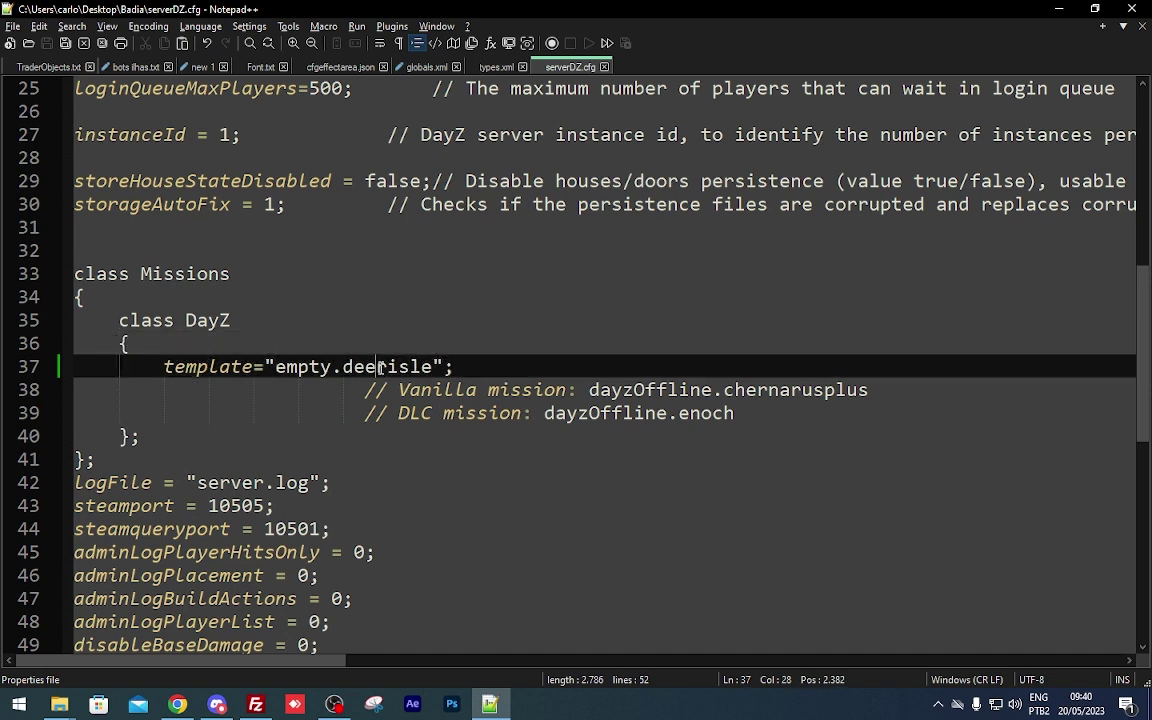
pyautogui.doubleClick(637, 389)
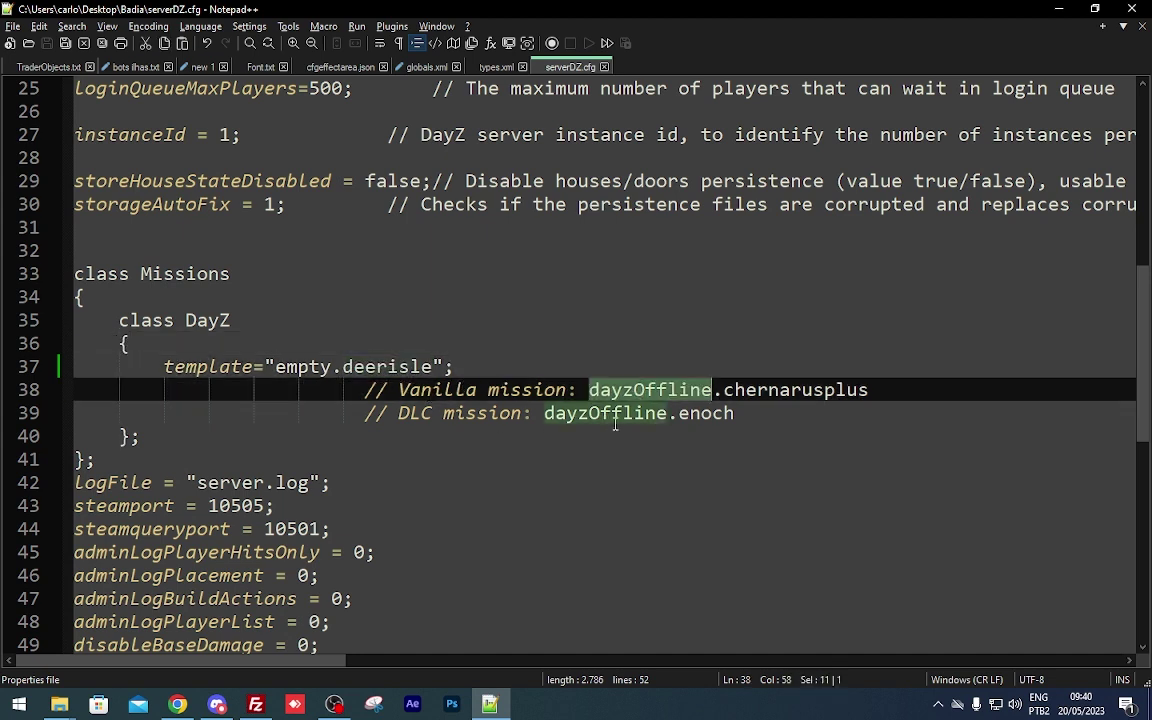
pyautogui.doubleClick(615, 420)
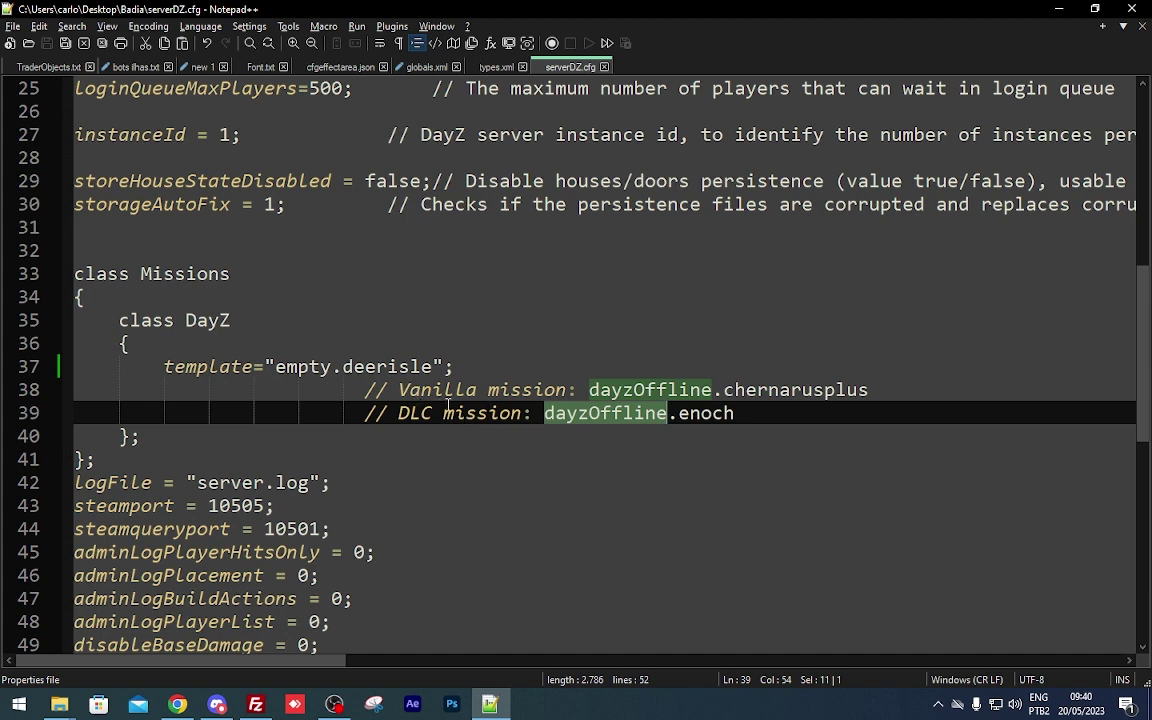
pyautogui.click(380, 390)
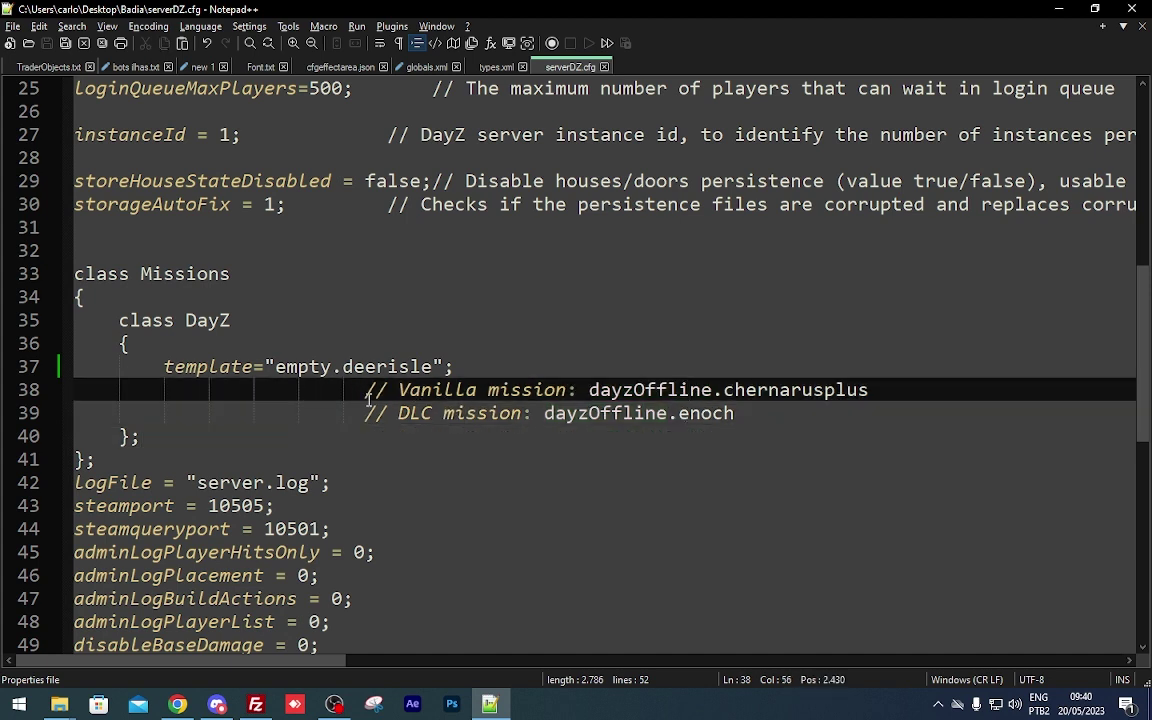
pyautogui.moveTo(387, 413); pyautogui.dragTo(366, 412)
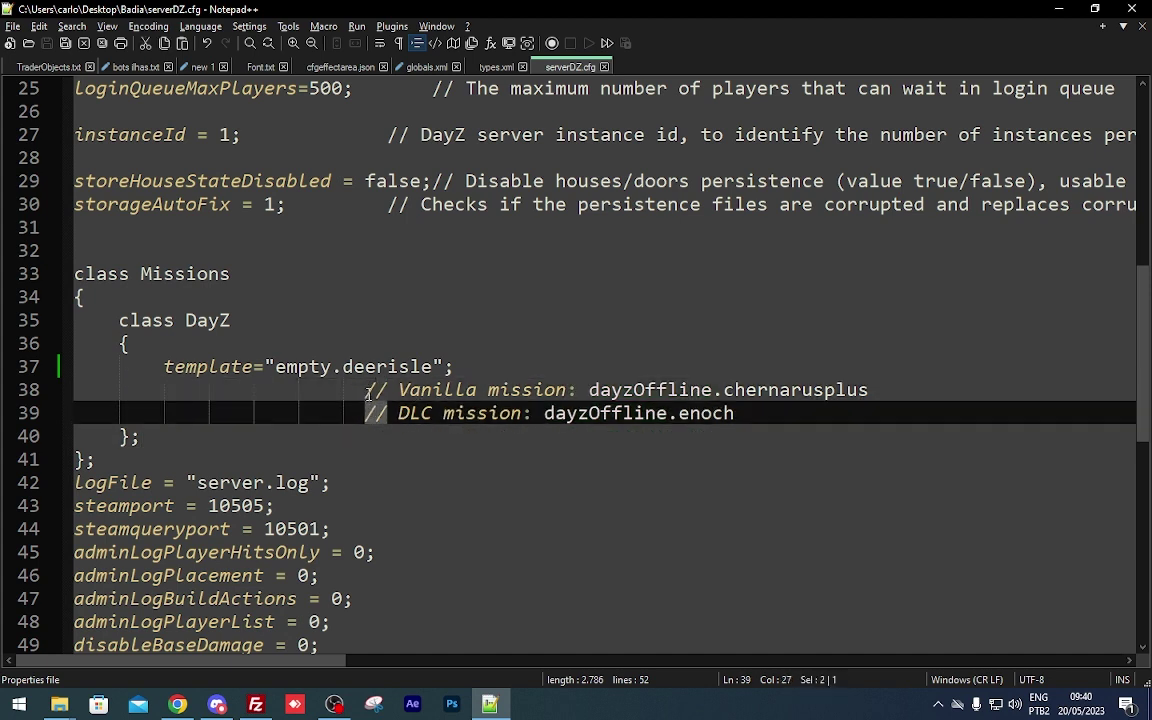
pyautogui.press('Up')
pyautogui.press('Down')
pyautogui.press('Up')
pyautogui.press('Up')
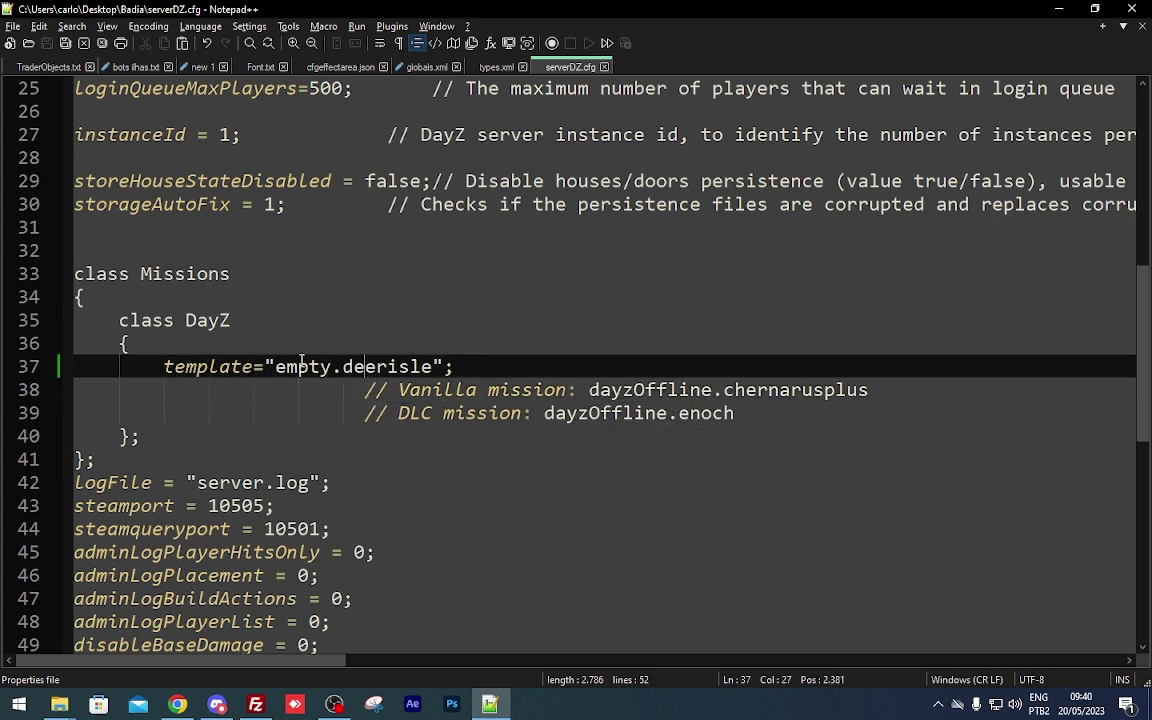
pyautogui.moveTo(278, 370); pyautogui.dragTo(432, 370)
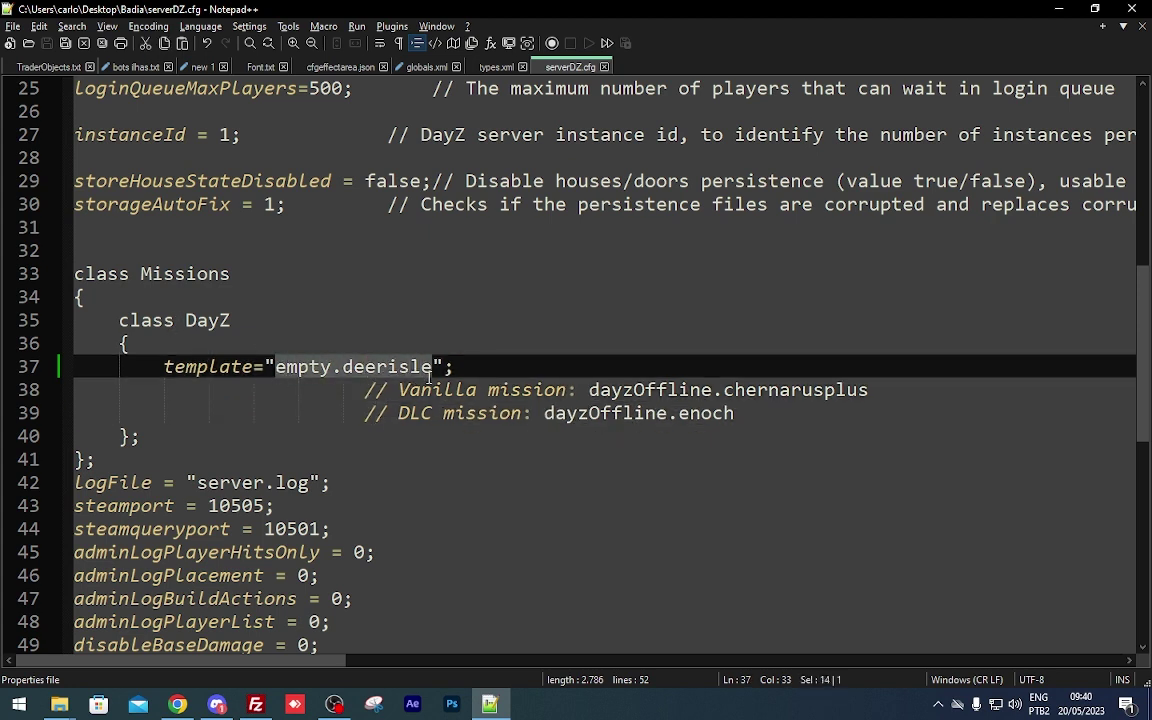
pyautogui.click(430, 370)
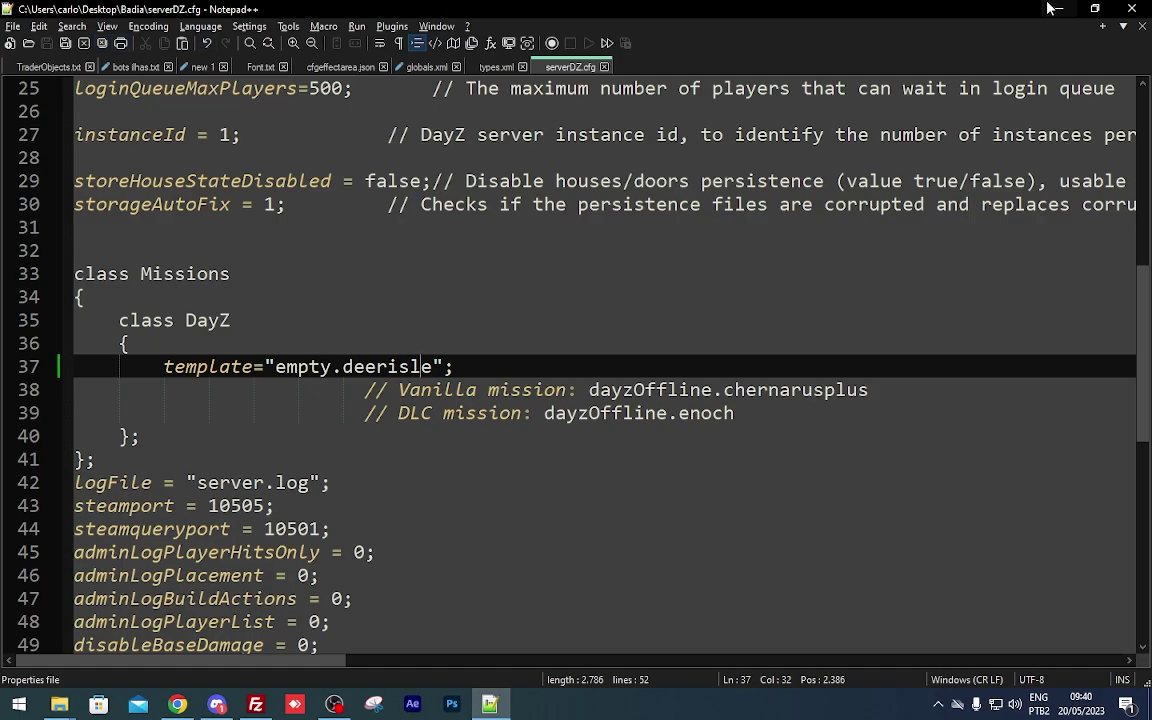
pyautogui.click(1059, 8)
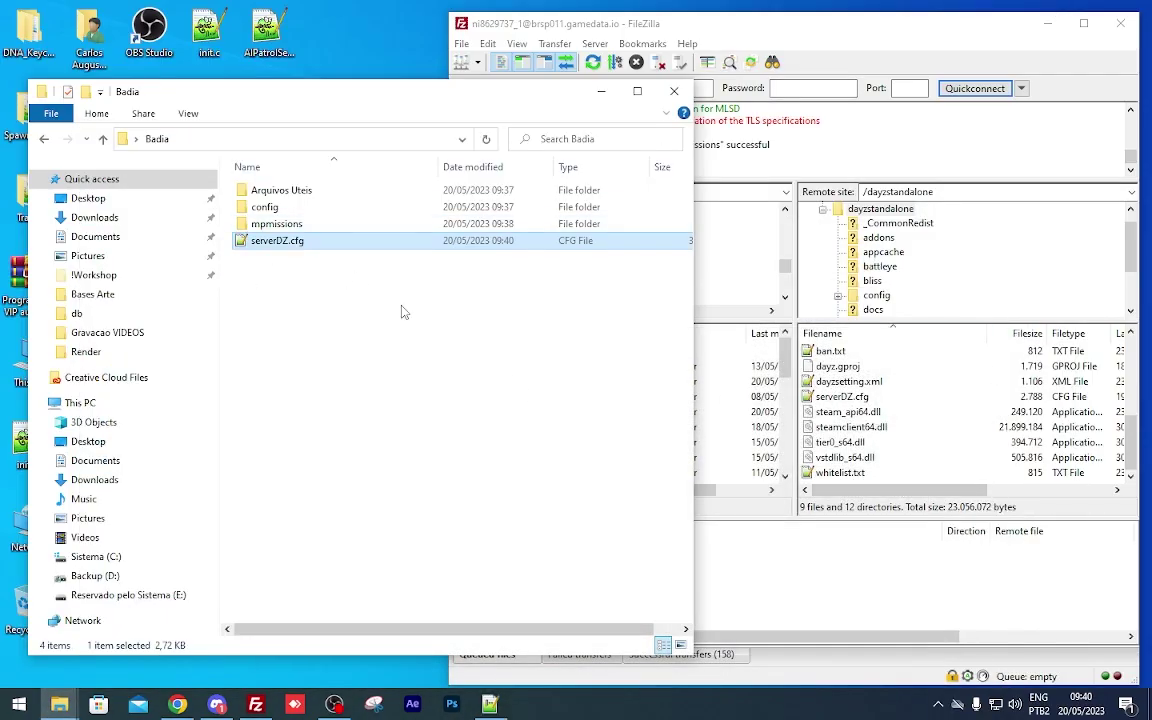
# Step: Upload the edited serverDZ.cfg to /dayzstandalone, overwriting the server's existing copy
pyautogui.moveTo(248, 244); pyautogui.dragTo(924, 445)
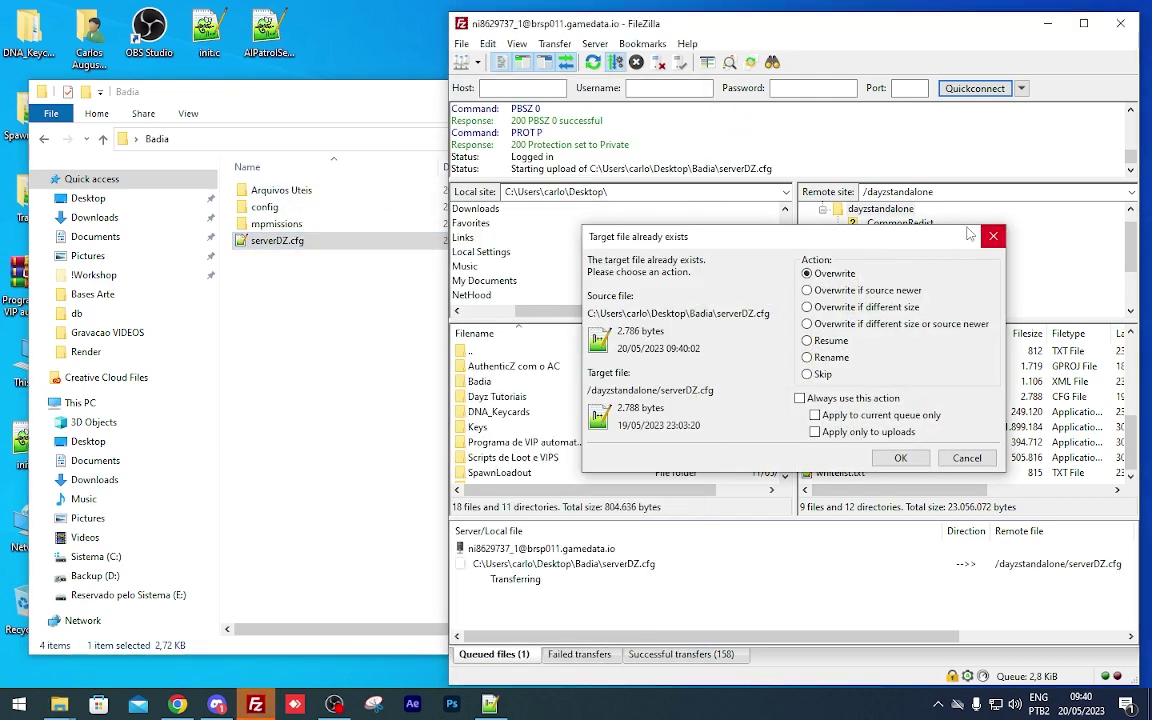
pyautogui.click(901, 458)
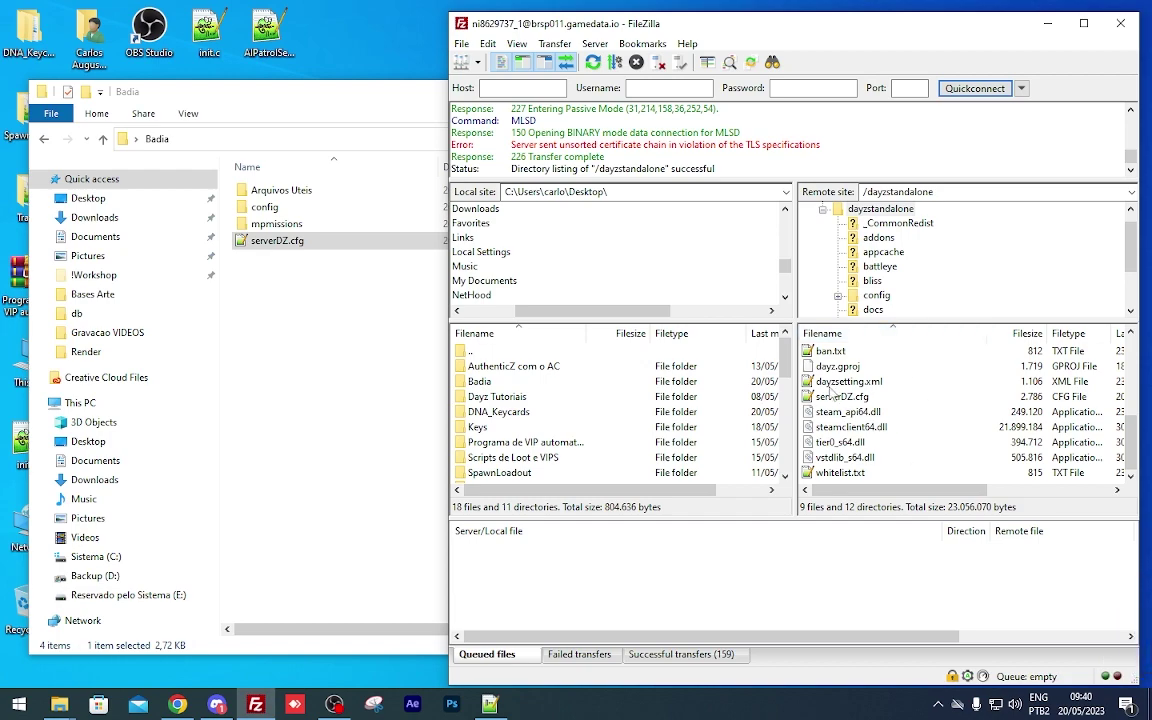
pyautogui.click(177, 704)
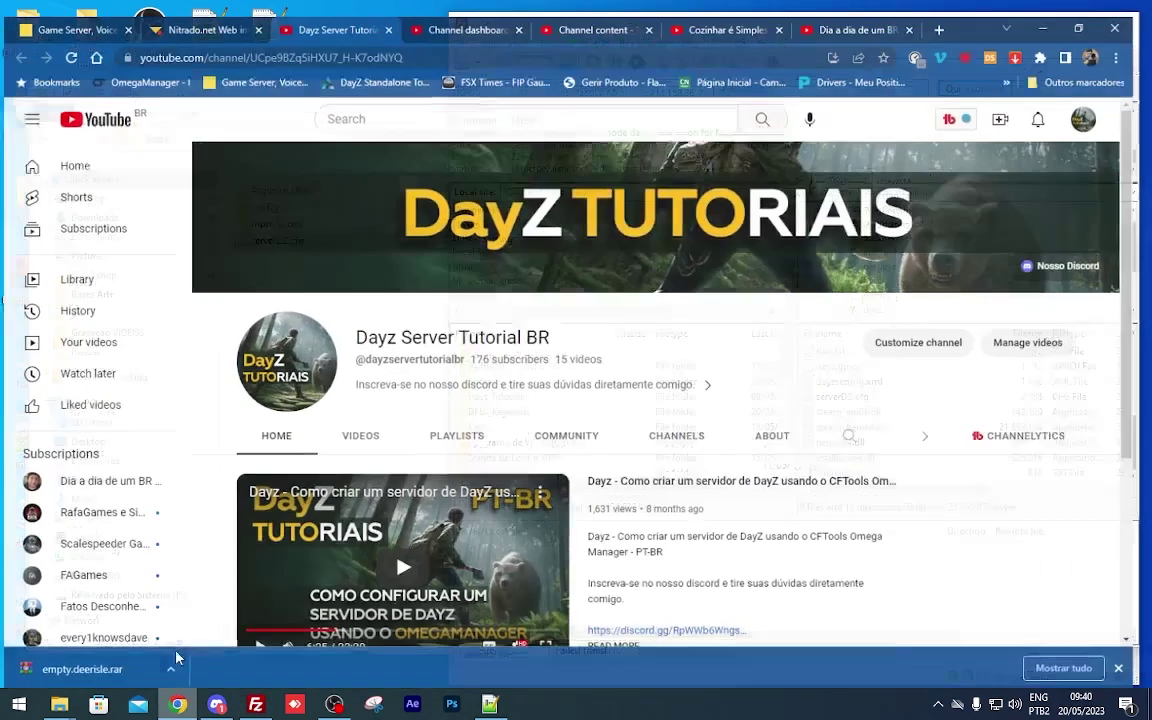
# Step: Start the game server from the Nitrado settings page and dismiss the download notice
pyautogui.click(185, 10)
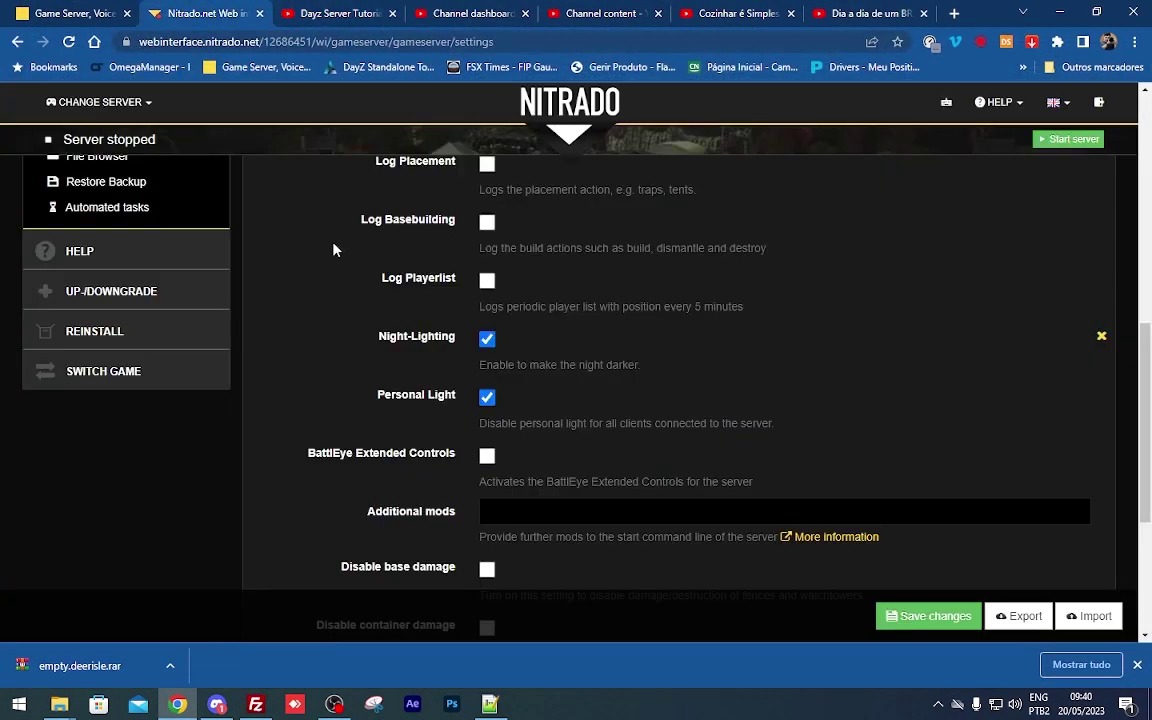
pyautogui.scroll(15, 432, 360)
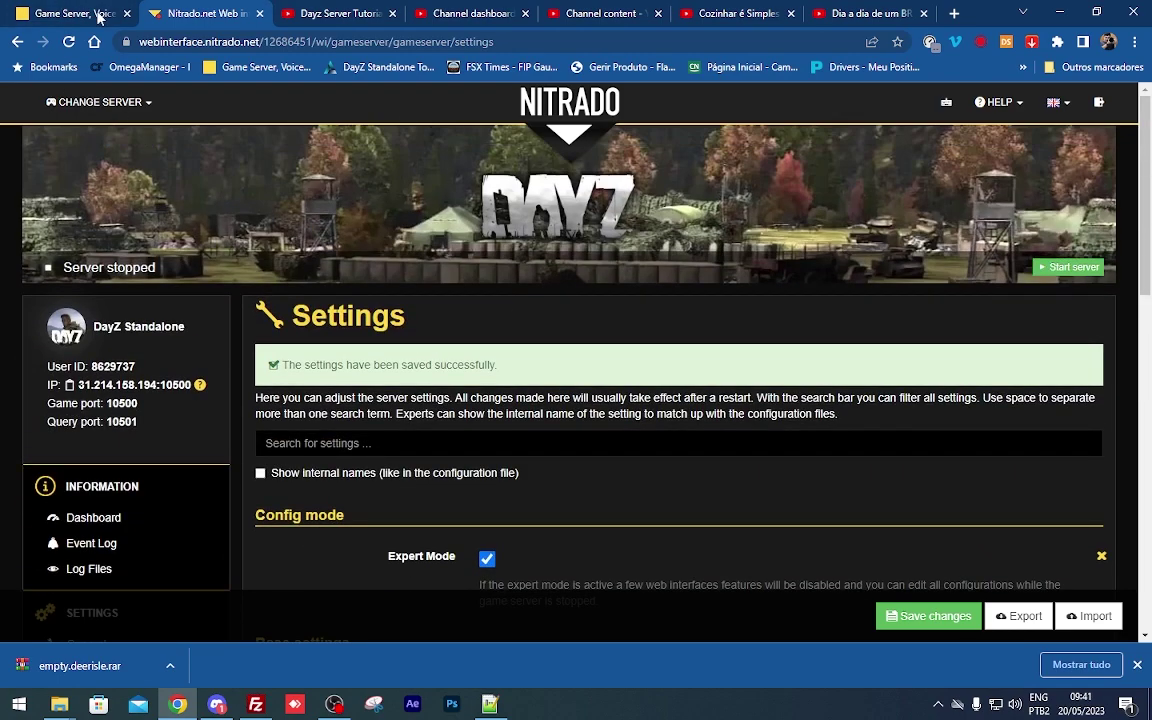
pyautogui.click(98, 15)
pyautogui.click(185, 12)
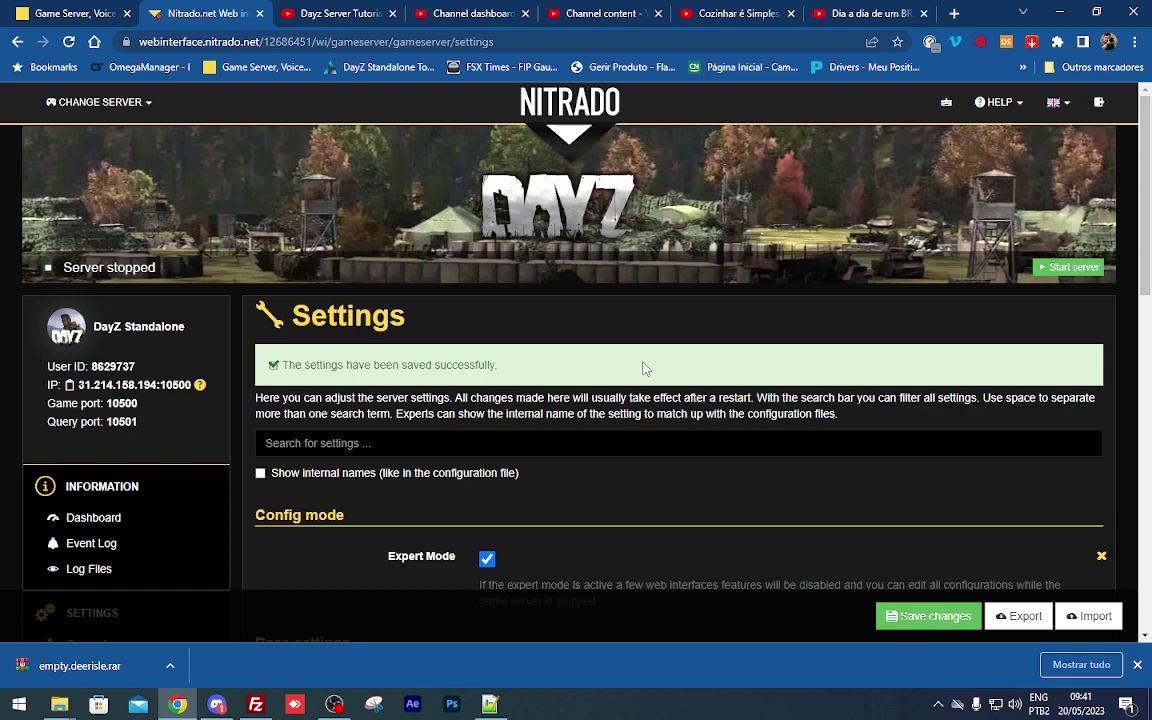
pyautogui.click(1068, 267)
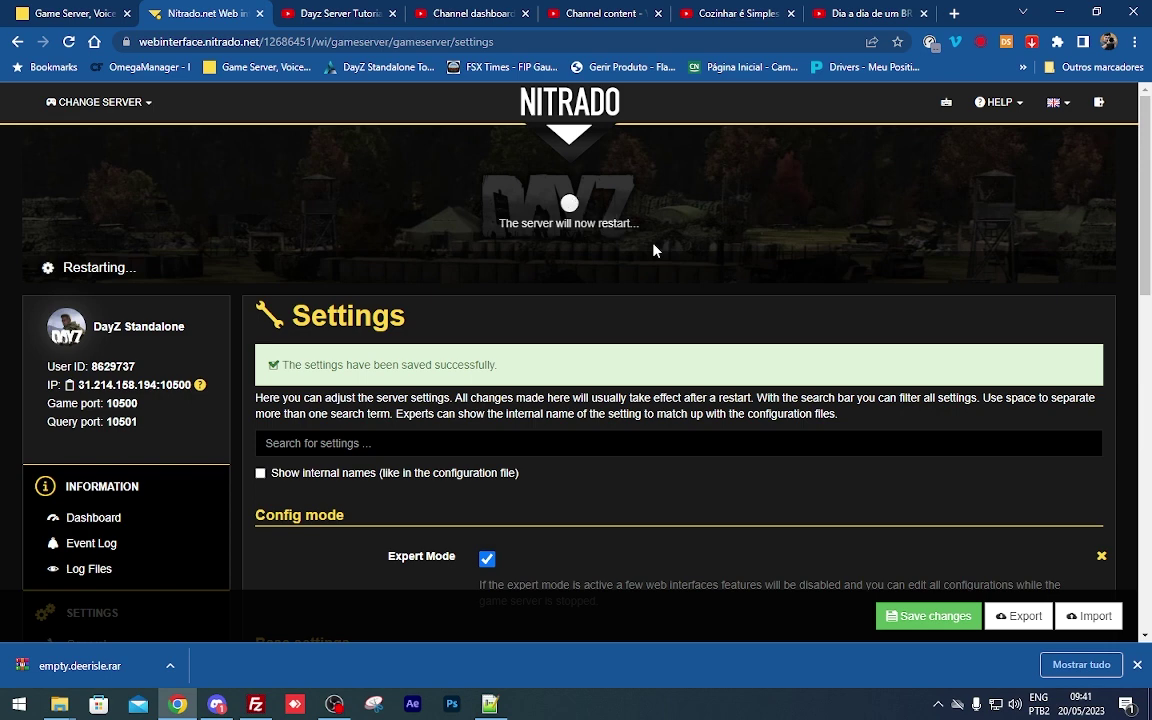
pyautogui.click(1136, 662)
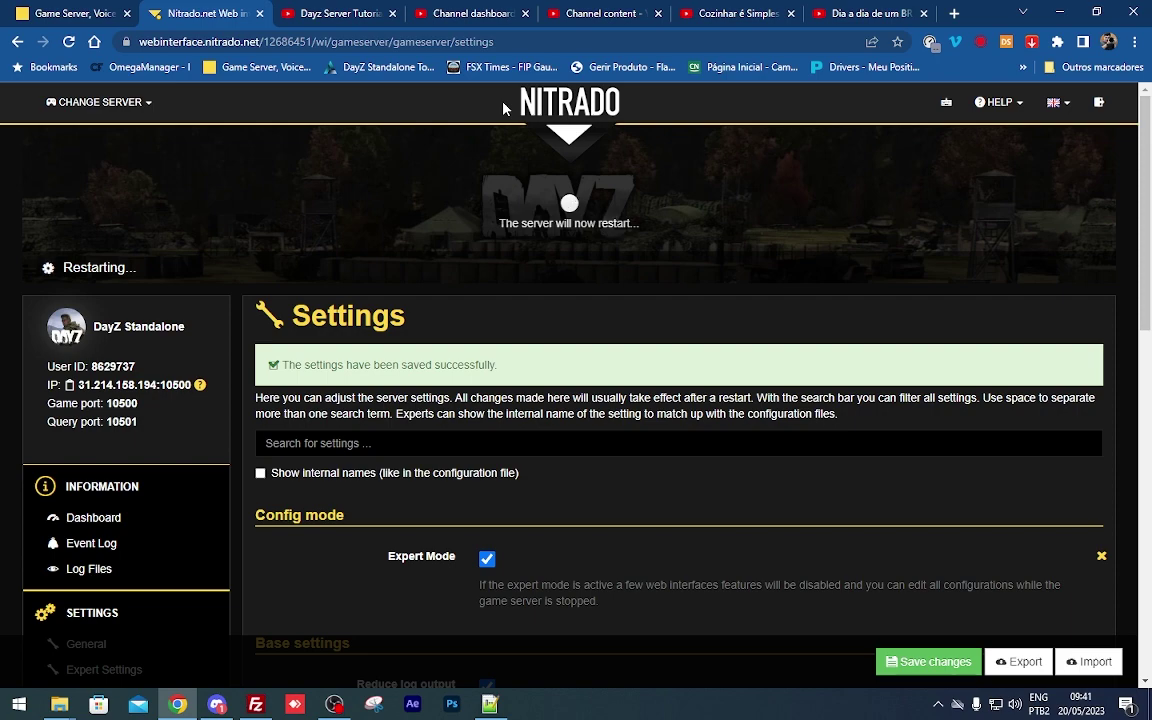
# Step: Shrink Chrome to a window on the right and minimise the Badia folder window
pyautogui.doubleClick(987, 12)
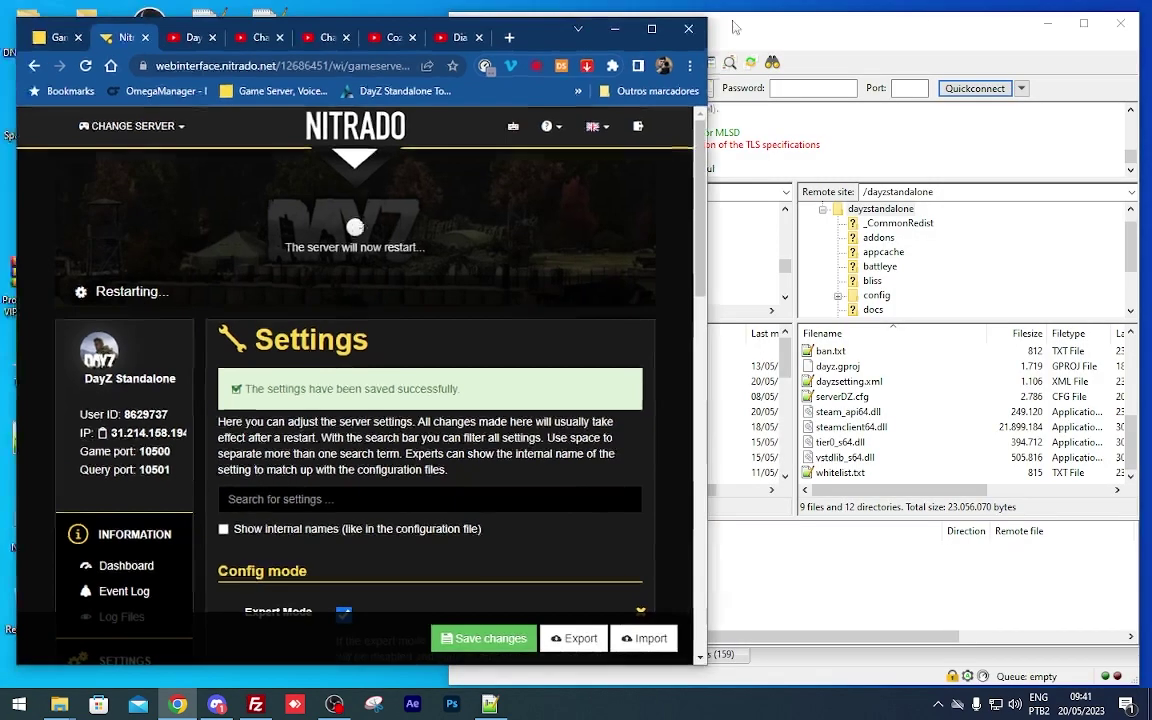
pyautogui.moveTo(546, 35); pyautogui.dragTo(971, 38)
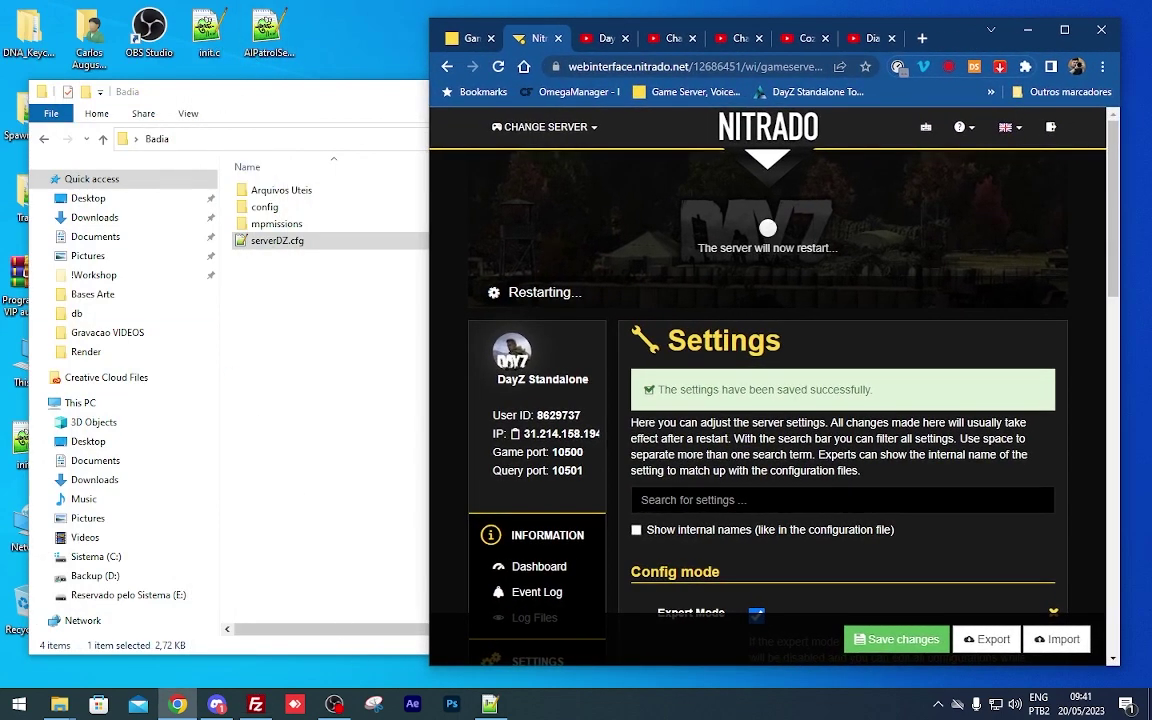
pyautogui.click(937, 704)
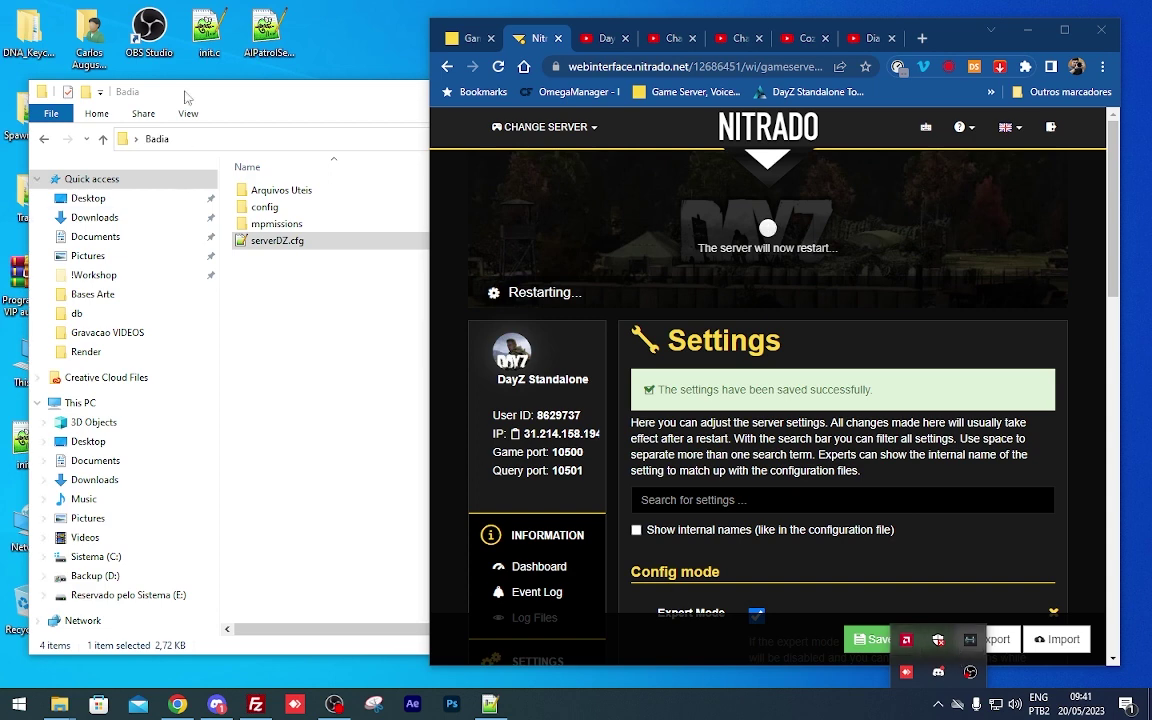
pyautogui.click(273, 105)
pyautogui.click(601, 91)
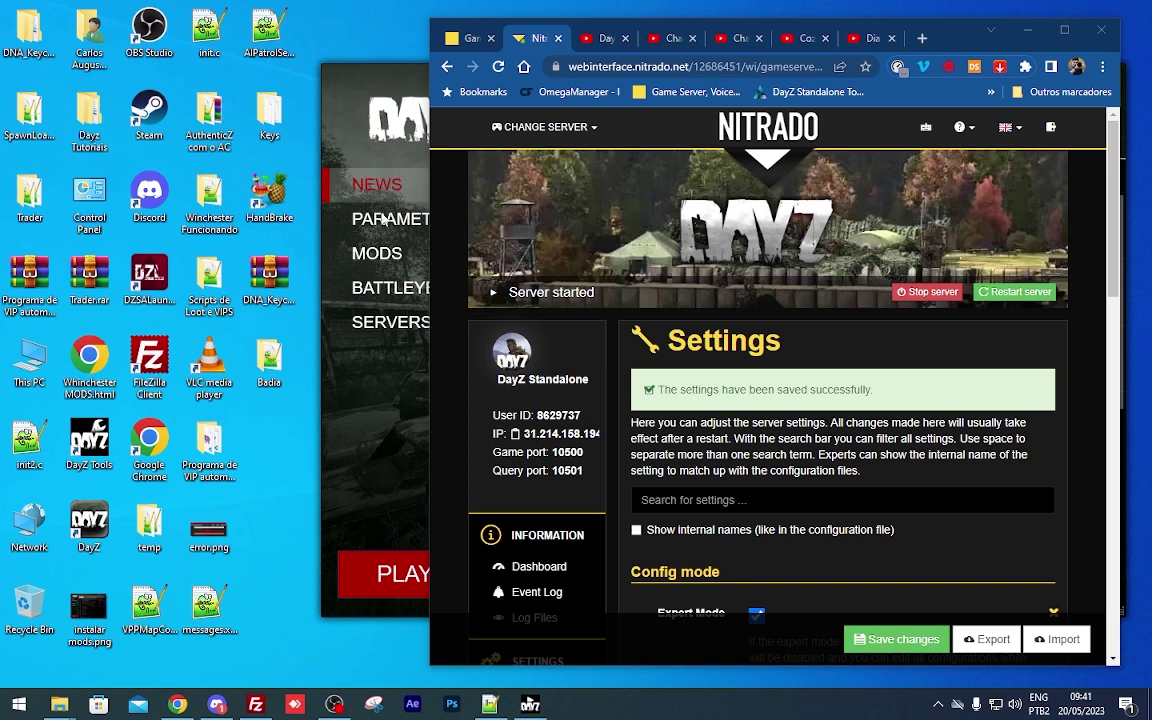
# Step: Filter the DayZ Launcher's community server list for 'badia' instead of 'tocaia'
pyautogui.click(330, 90)
pyautogui.click(406, 328)
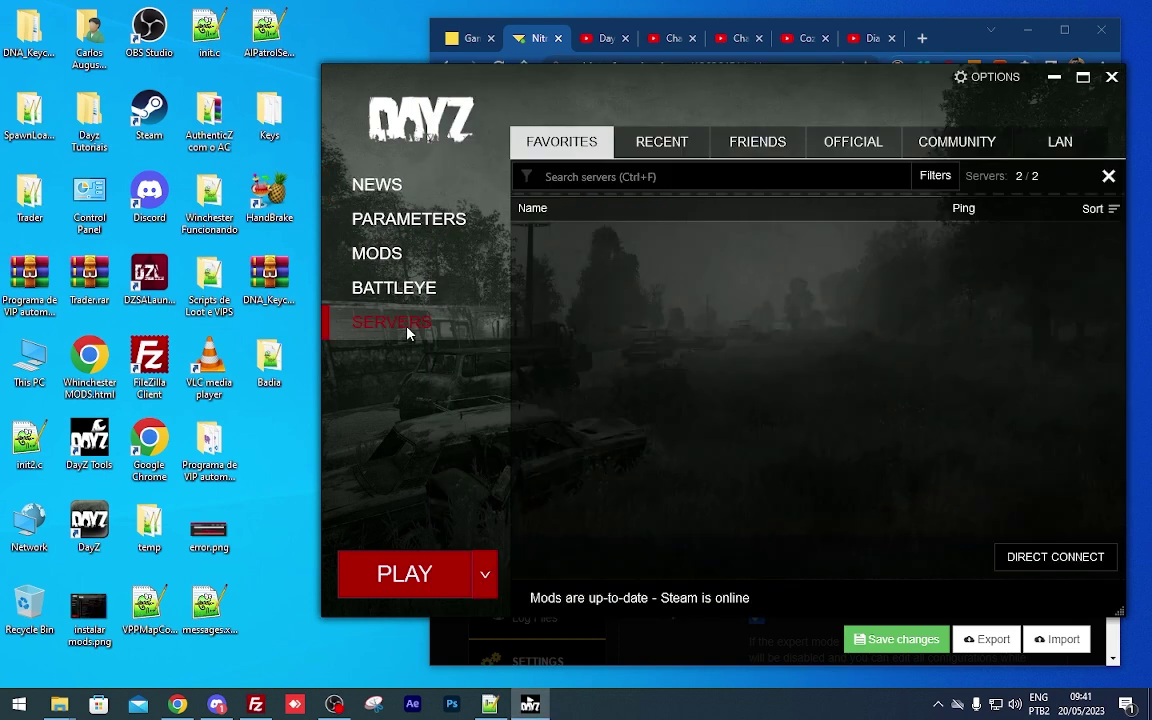
pyautogui.click(957, 141)
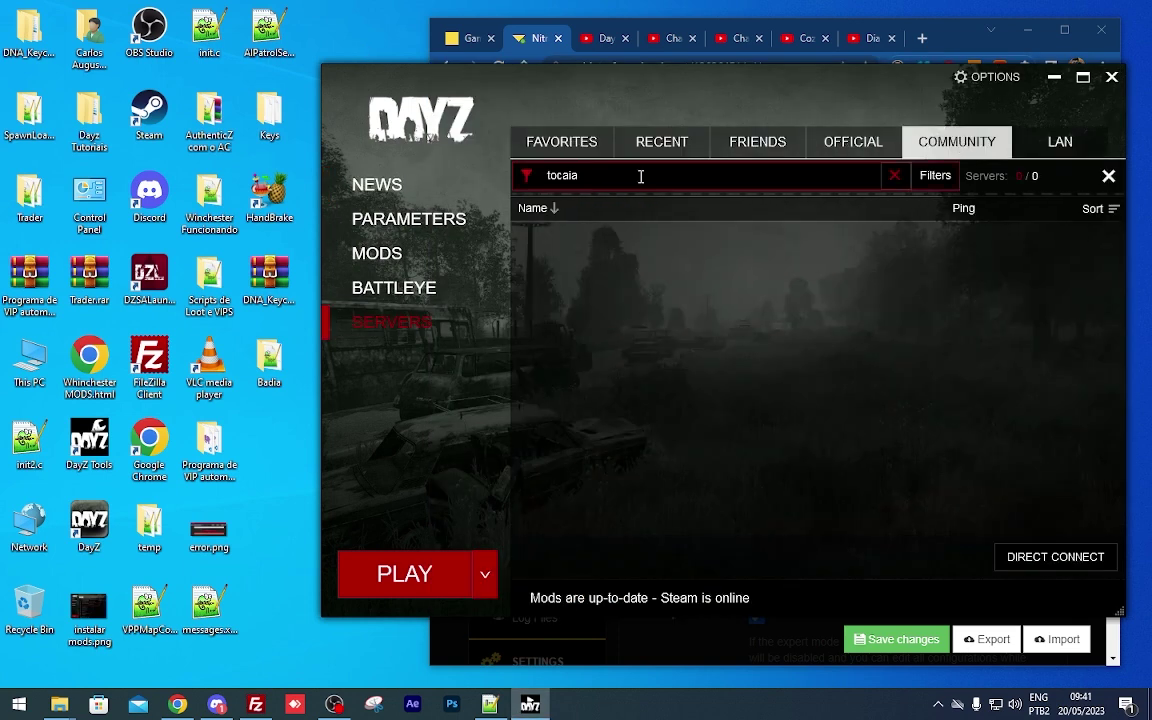
pyautogui.moveTo(641, 176); pyautogui.dragTo(486, 180)
pyautogui.write('badia')
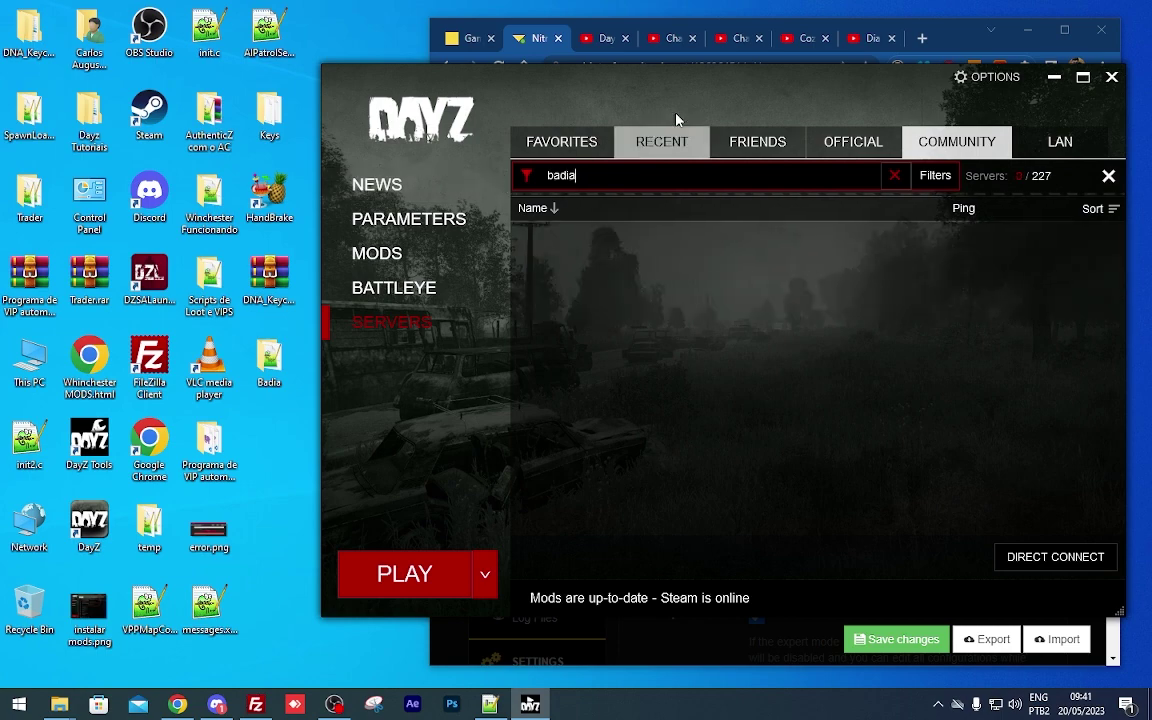
# Step: Reposition the DayZ Launcher window and launch DZSA Launcher from its desktop shortcut
pyautogui.moveTo(616, 96); pyautogui.dragTo(399, 108)
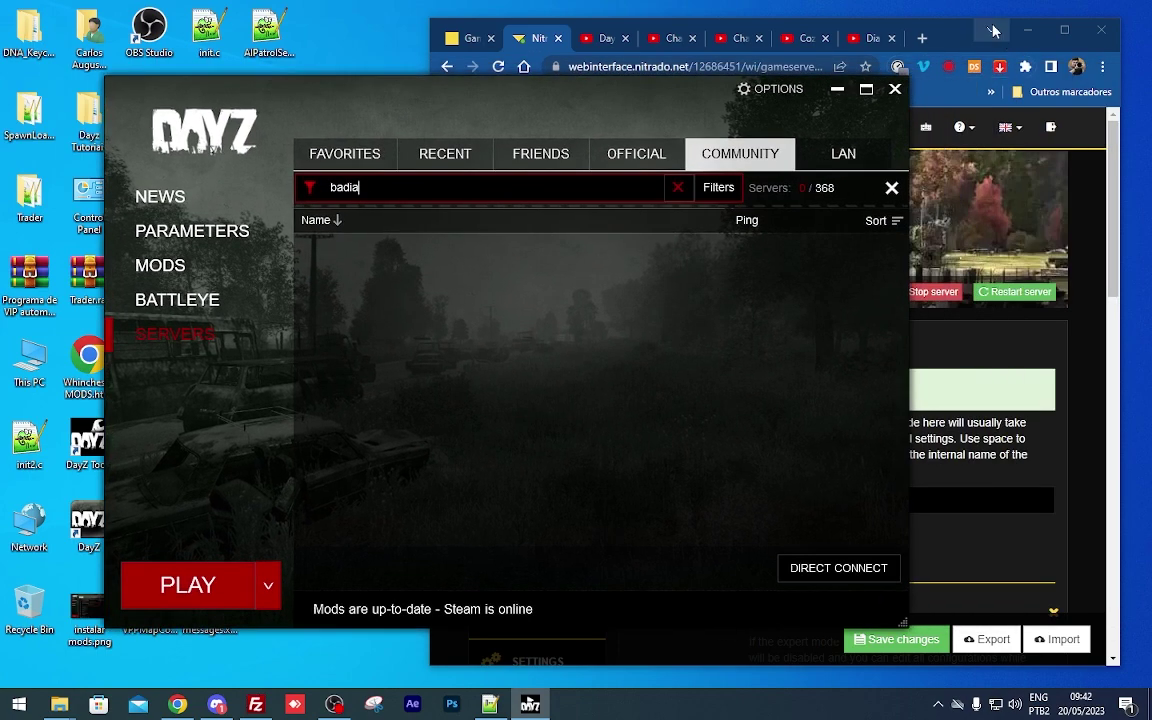
pyautogui.click(993, 31)
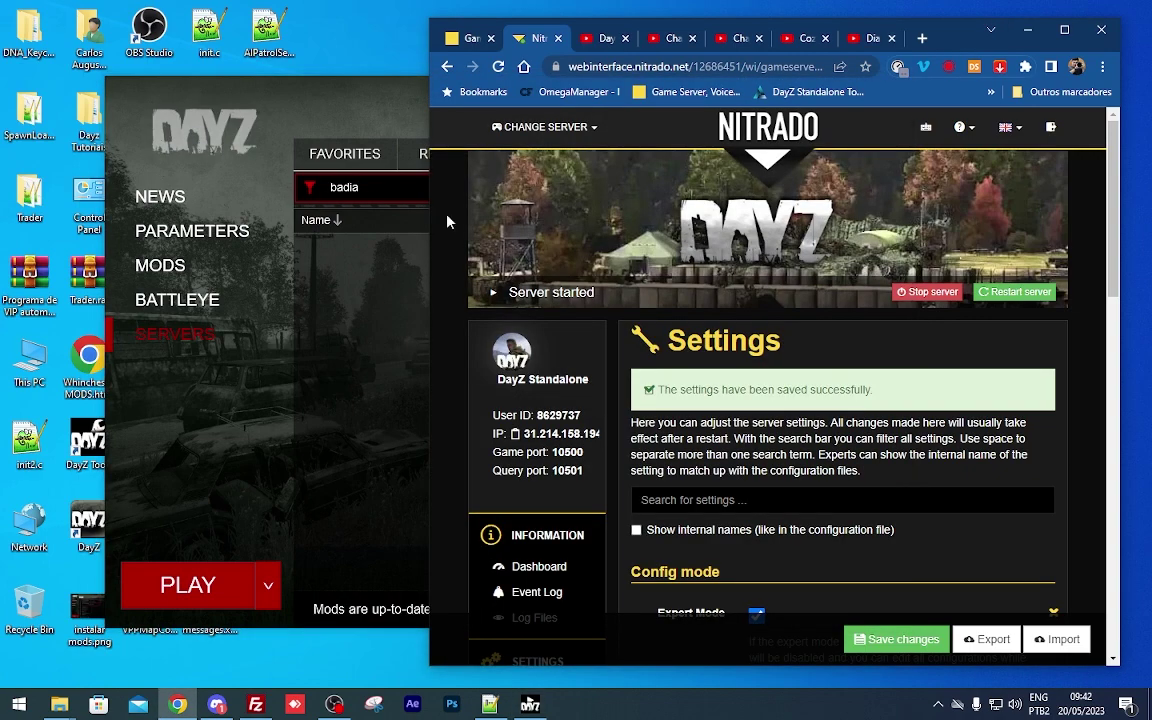
pyautogui.click(349, 115)
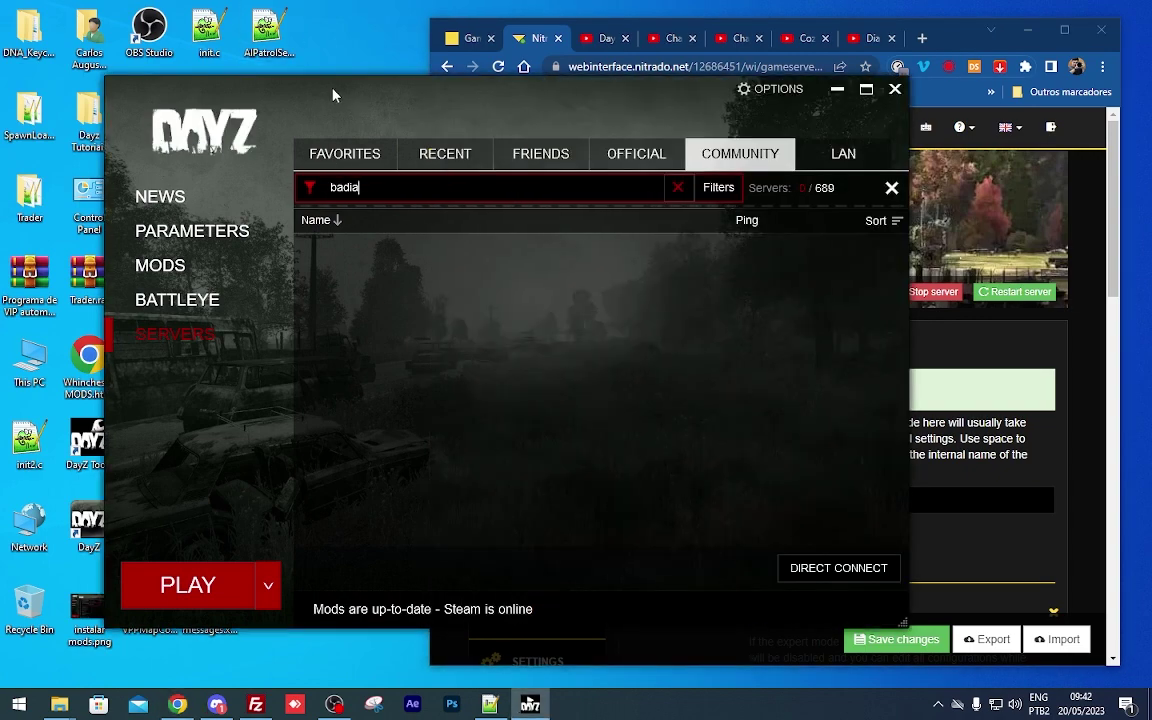
pyautogui.moveTo(299, 78); pyautogui.dragTo(425, 71)
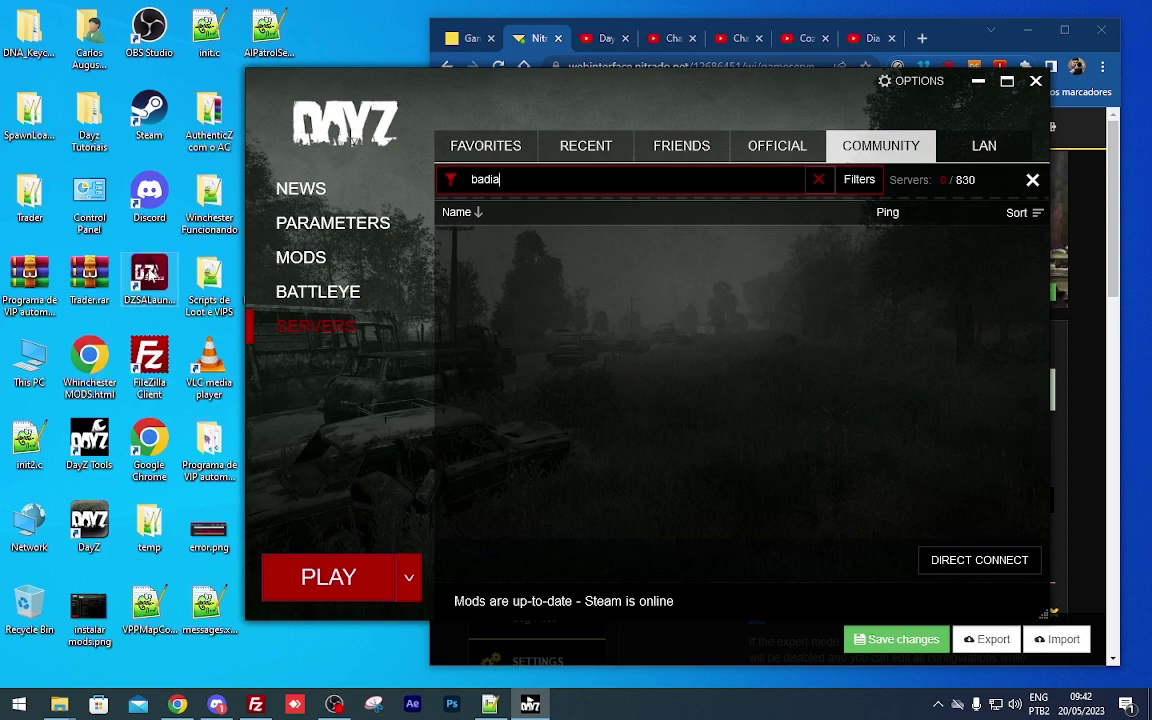
pyautogui.click(149, 272)
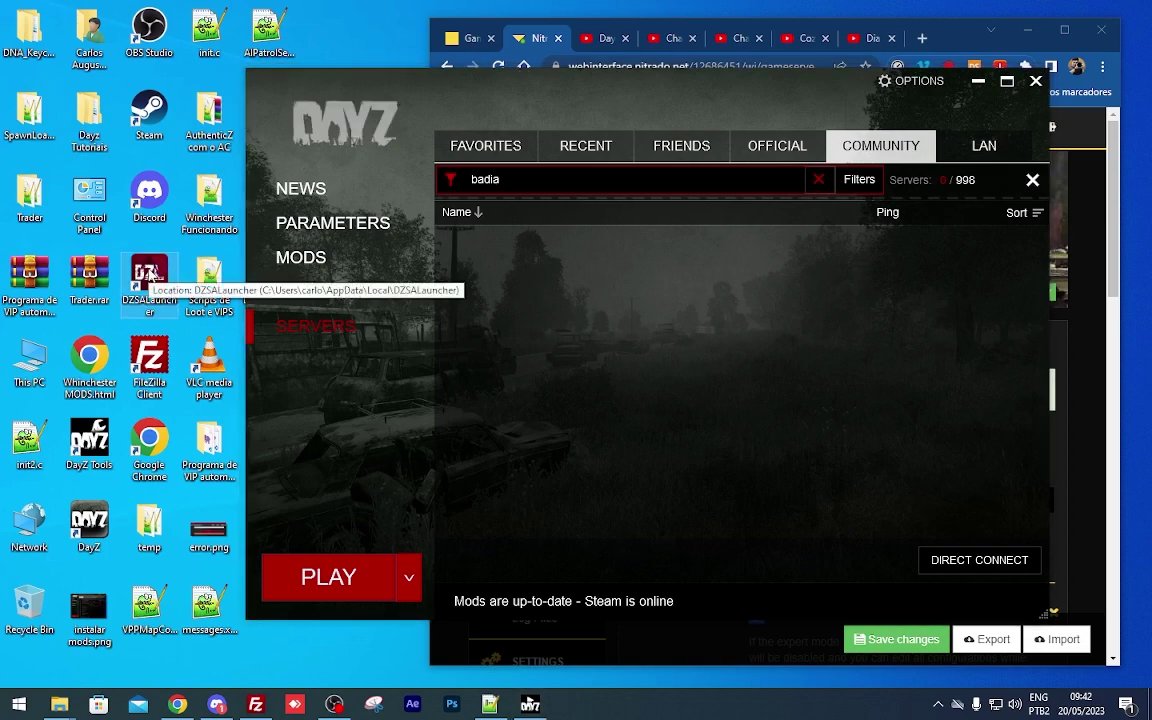
pyautogui.doubleClick(149, 272)
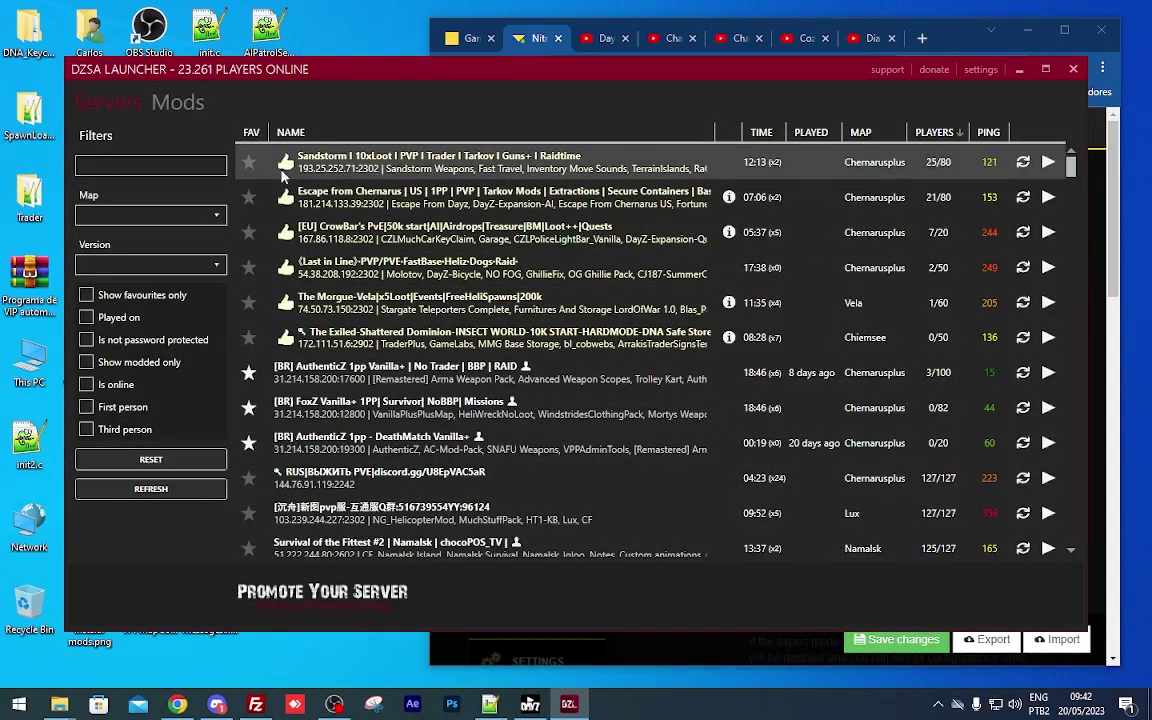
pyautogui.click(196, 166)
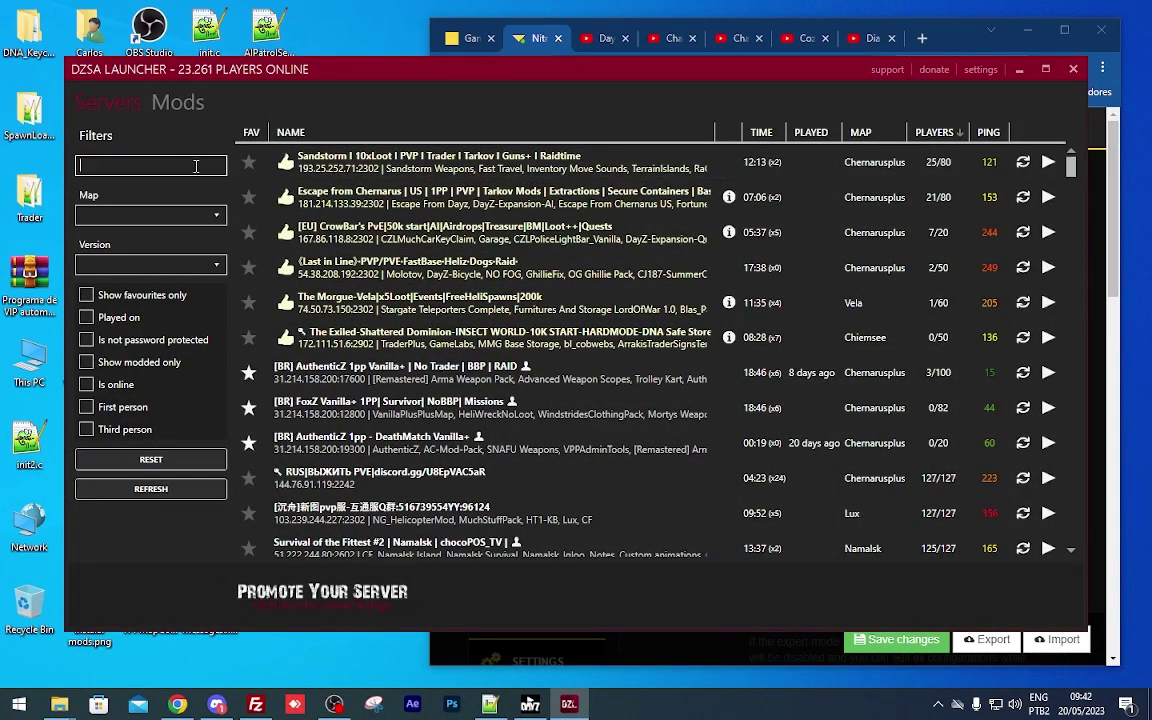
pyautogui.write('badia')
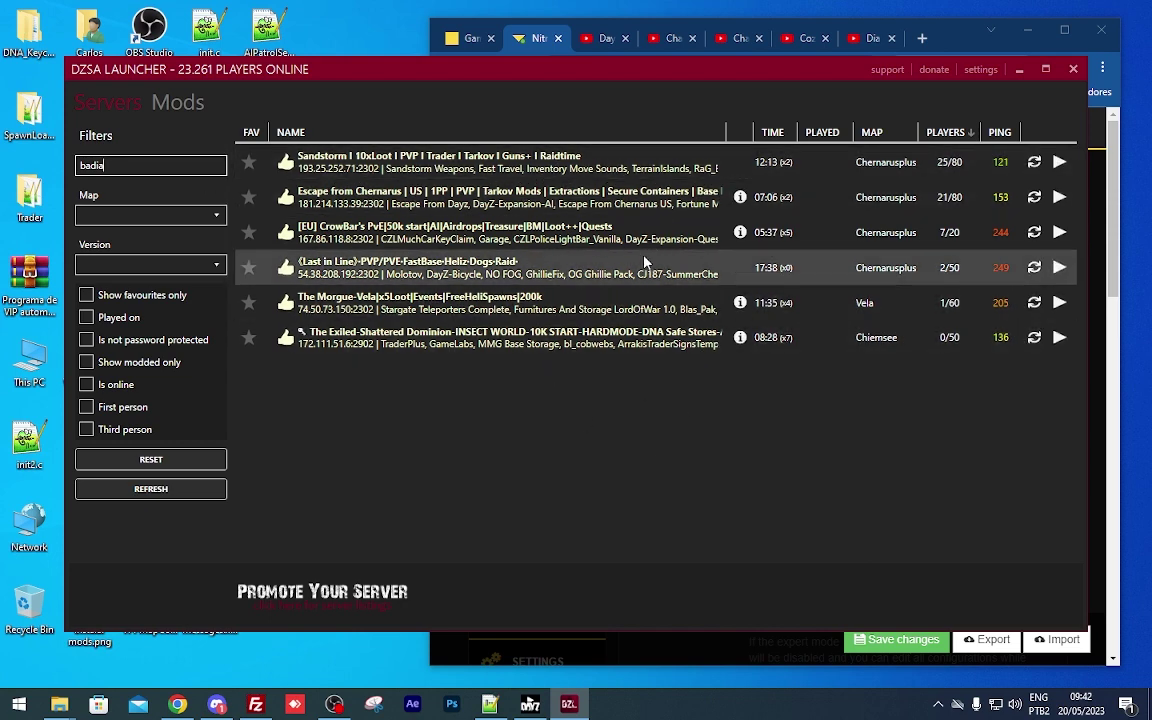
pyautogui.click(1020, 73)
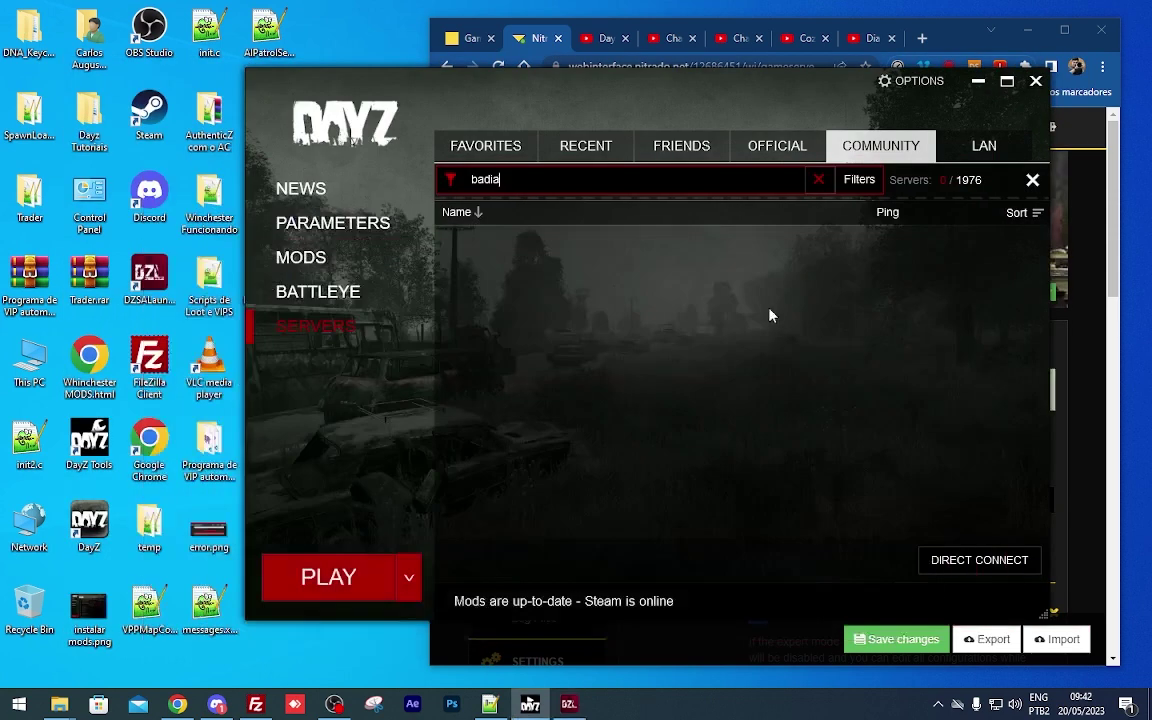
pyautogui.moveTo(750, 91); pyautogui.dragTo(662, 92)
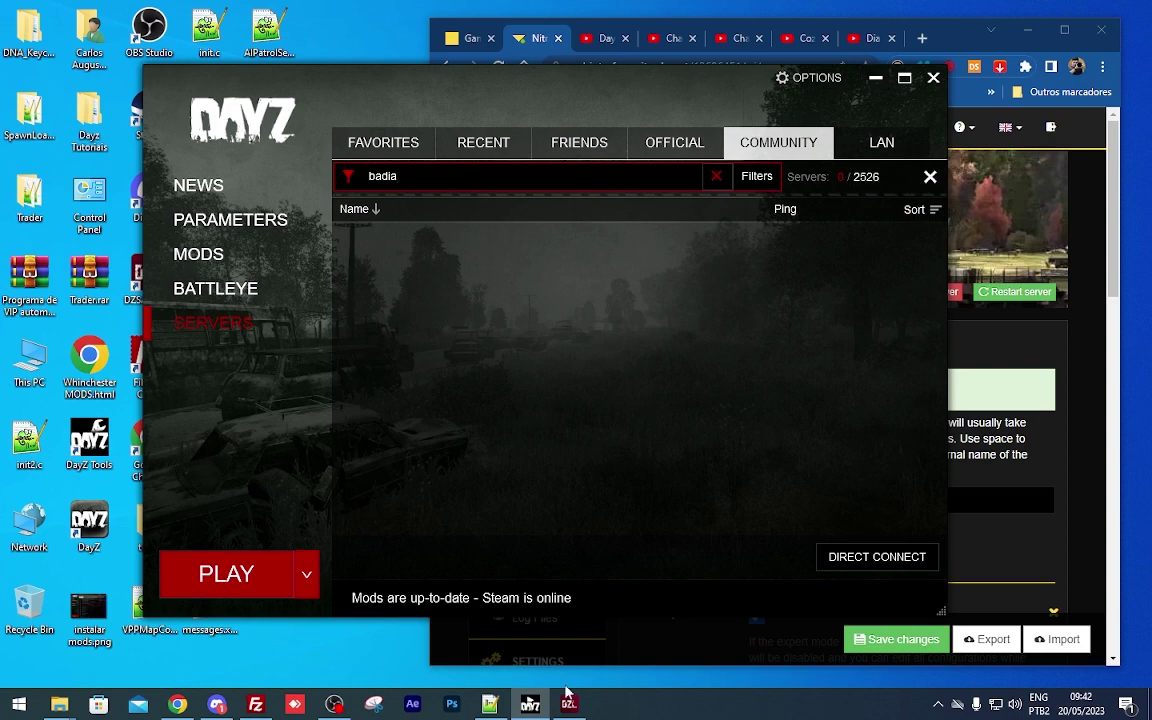
pyautogui.click(255, 704)
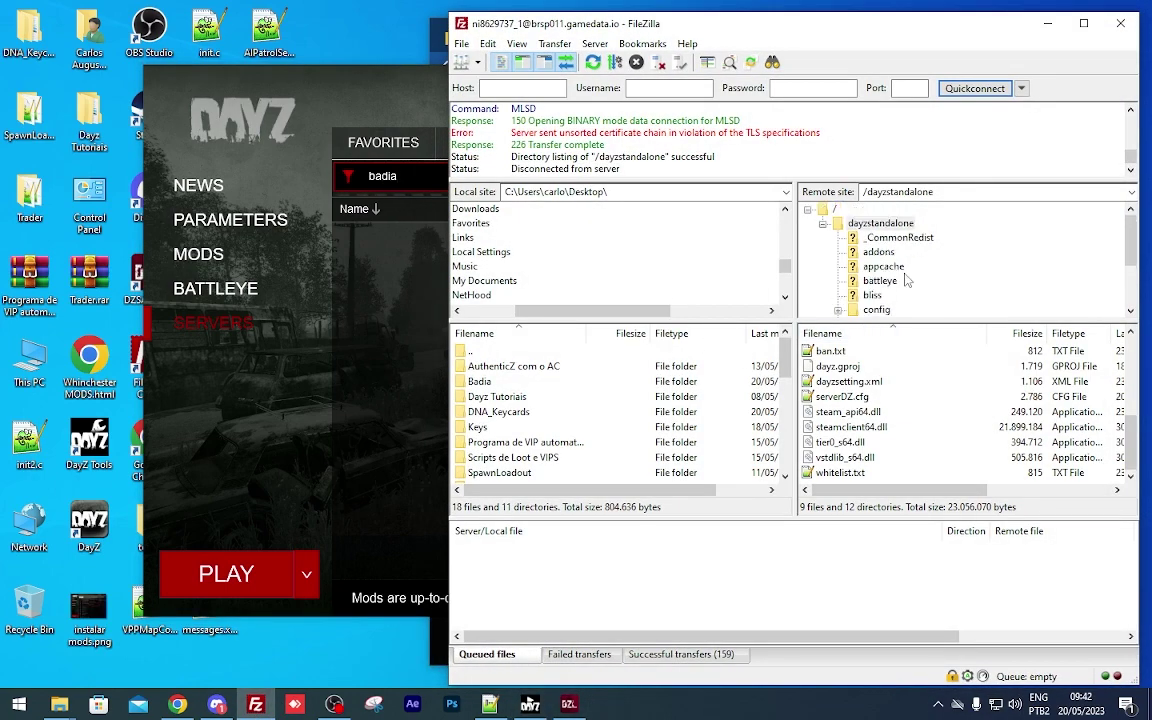
# Step: Open the server's config folder and inspect the DayZServer_x64.ADM and 2023-05-20 RPT logs
pyautogui.scroll(-2, 908, 285)
pyautogui.scroll(5, 882, 360)
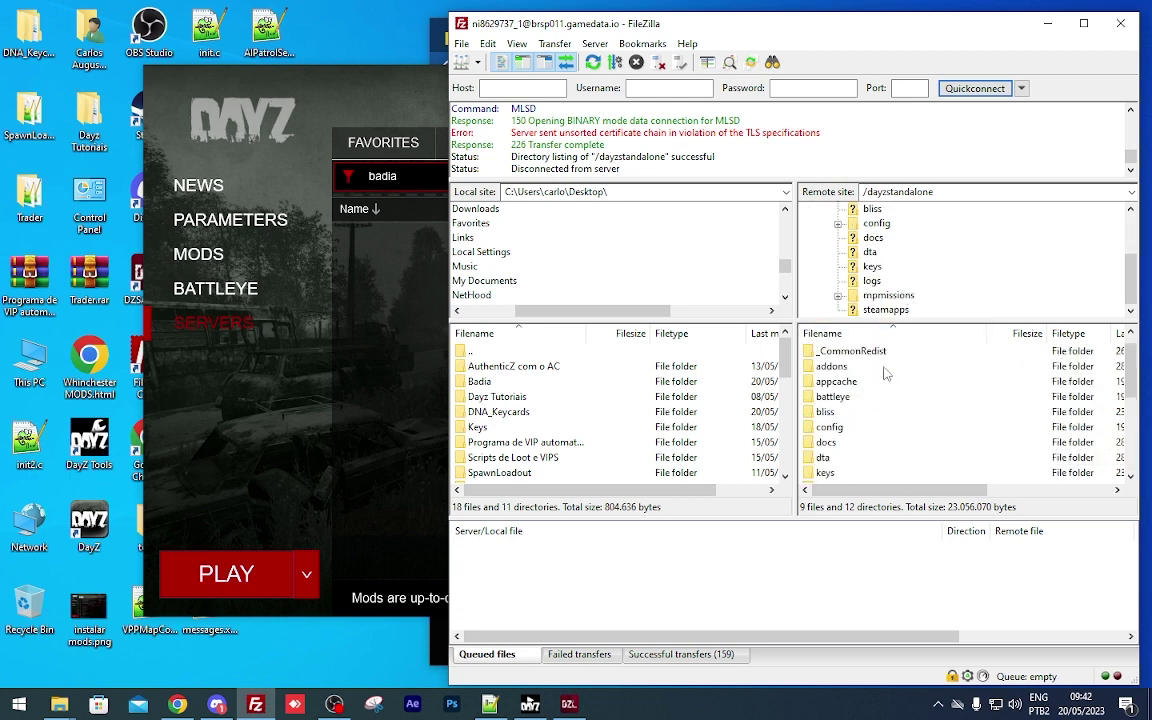
pyautogui.doubleClick(855, 428)
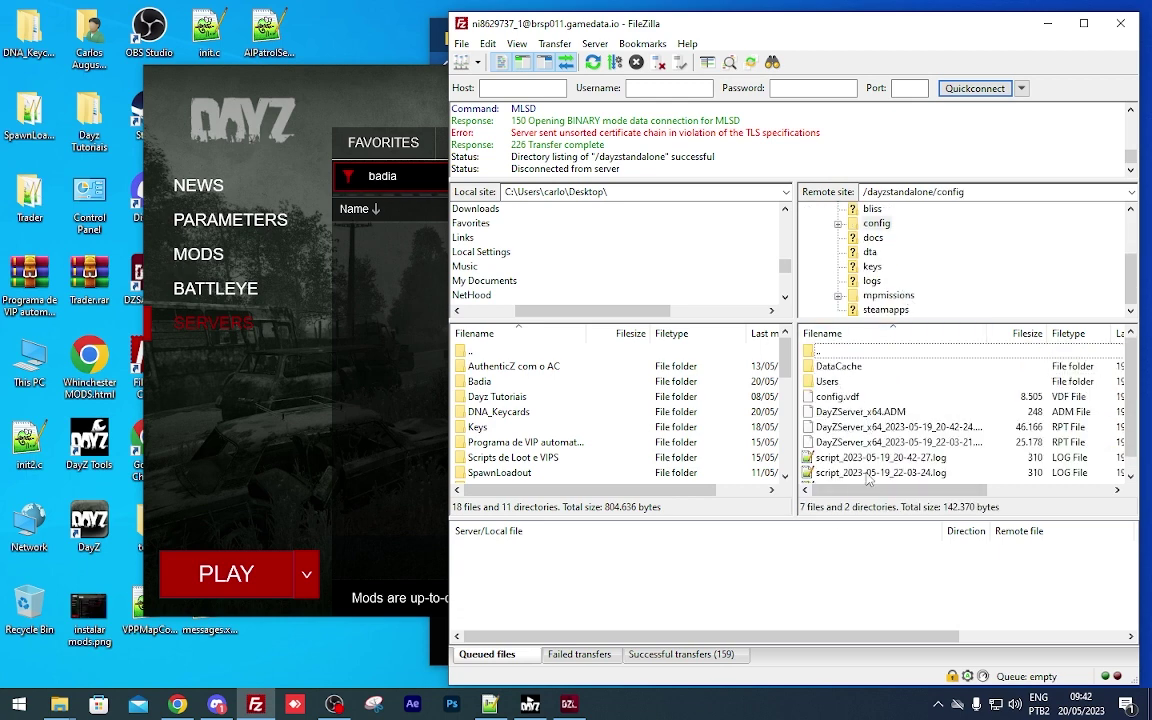
pyautogui.scroll(-1, 876, 441)
pyautogui.scroll(1, 880, 445)
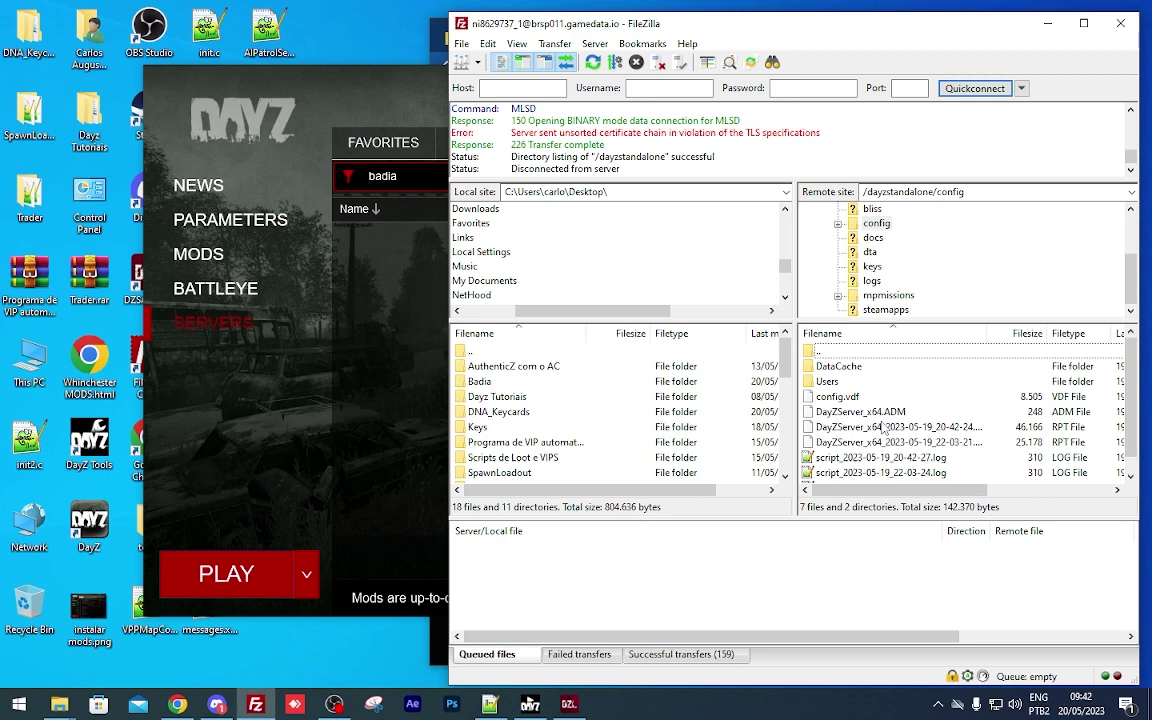
pyautogui.click(880, 413)
pyautogui.scroll(-2, 890, 440)
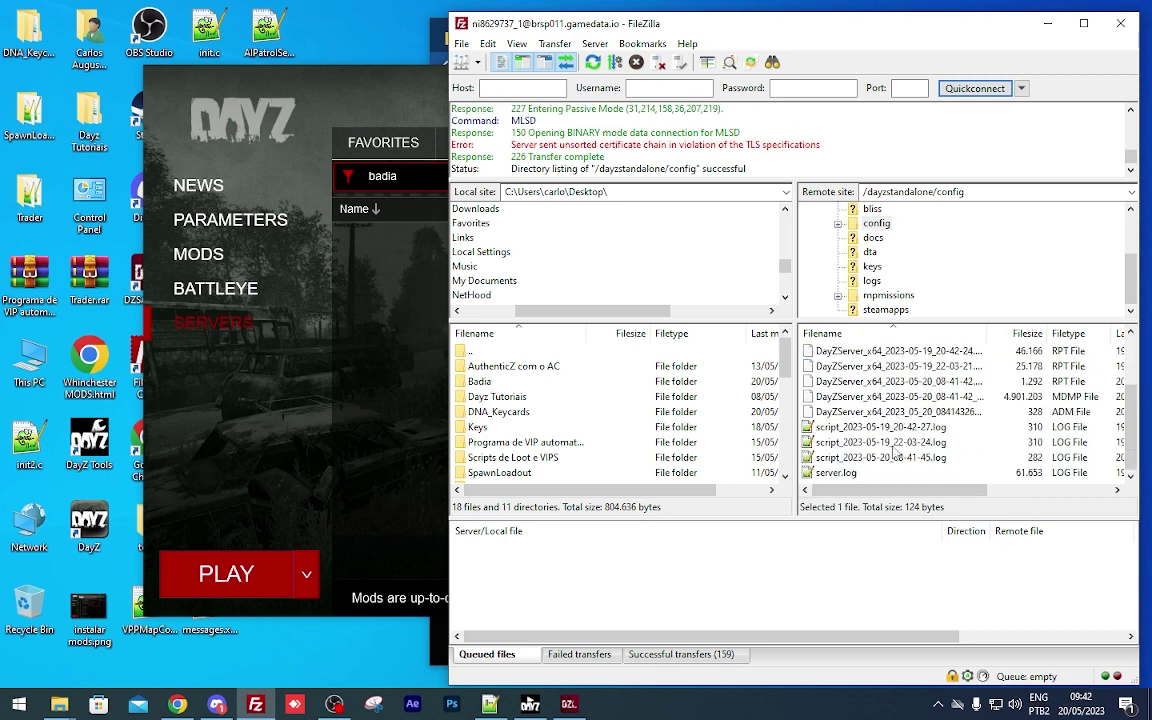
pyautogui.scroll(3, 890, 440)
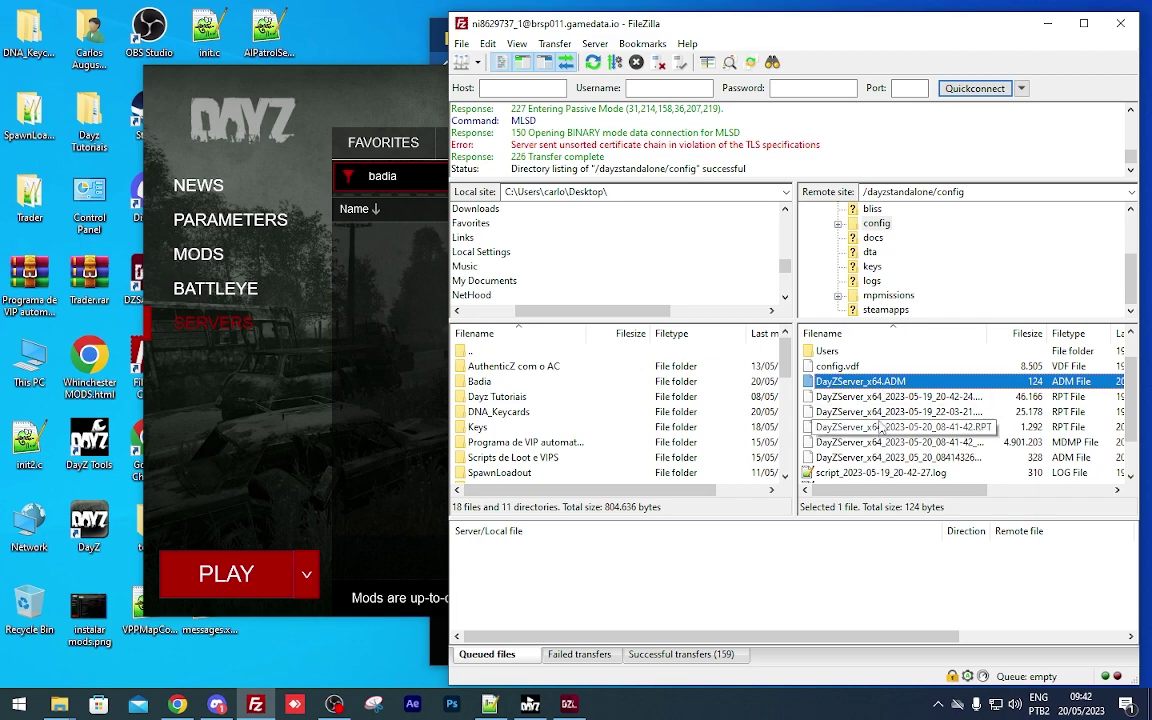
pyautogui.click(887, 430)
# Step: Select the script_2023-05-19_22-03-24.log file, then bring DZSA Launcher back up
pyautogui.scroll(2, 887, 430)
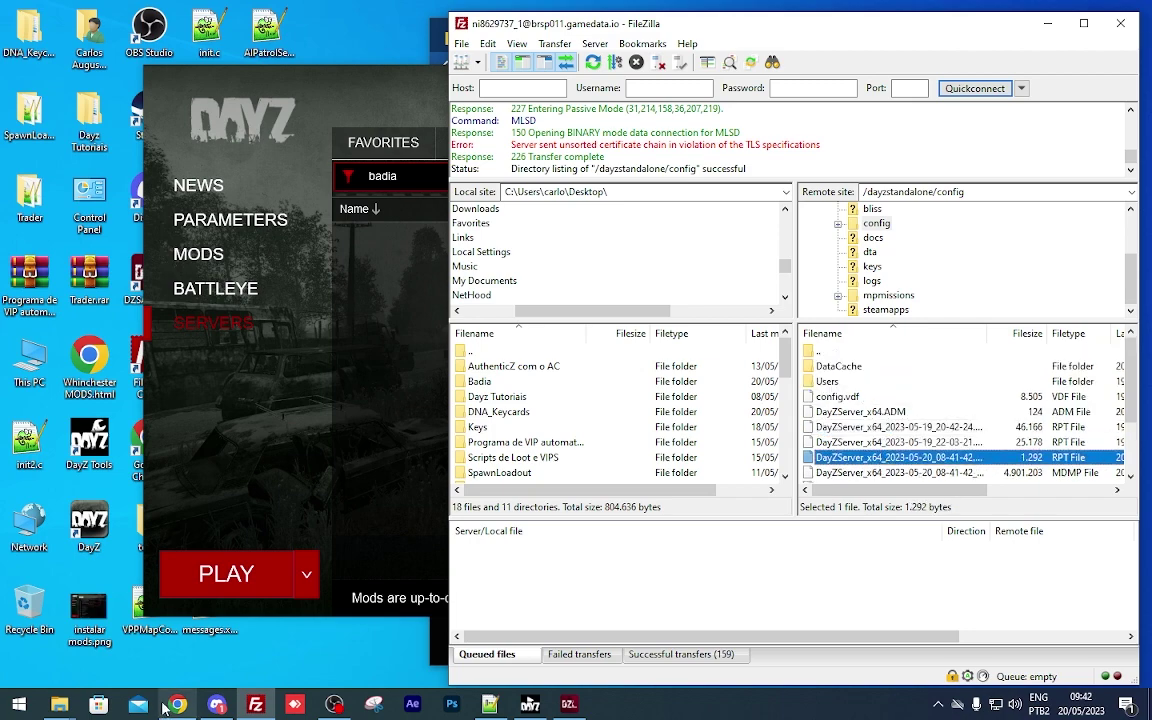
pyautogui.click(180, 701)
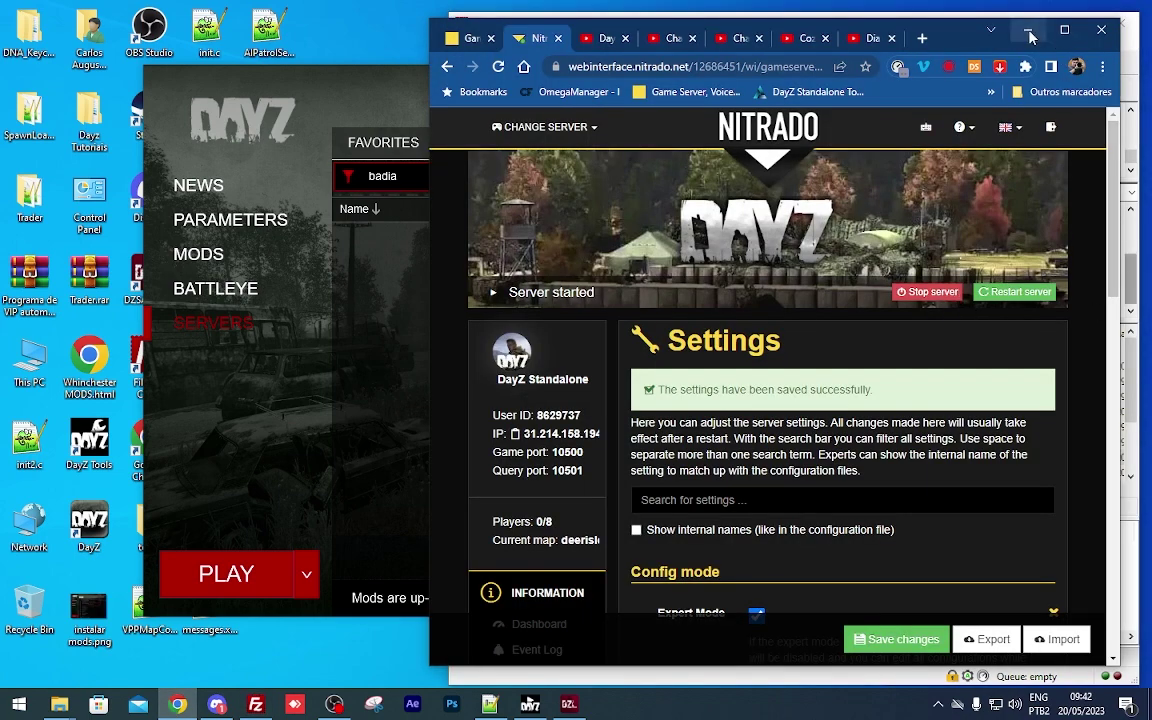
pyautogui.click(1031, 37)
pyautogui.scroll(-2, 909, 440)
pyautogui.click(909, 442)
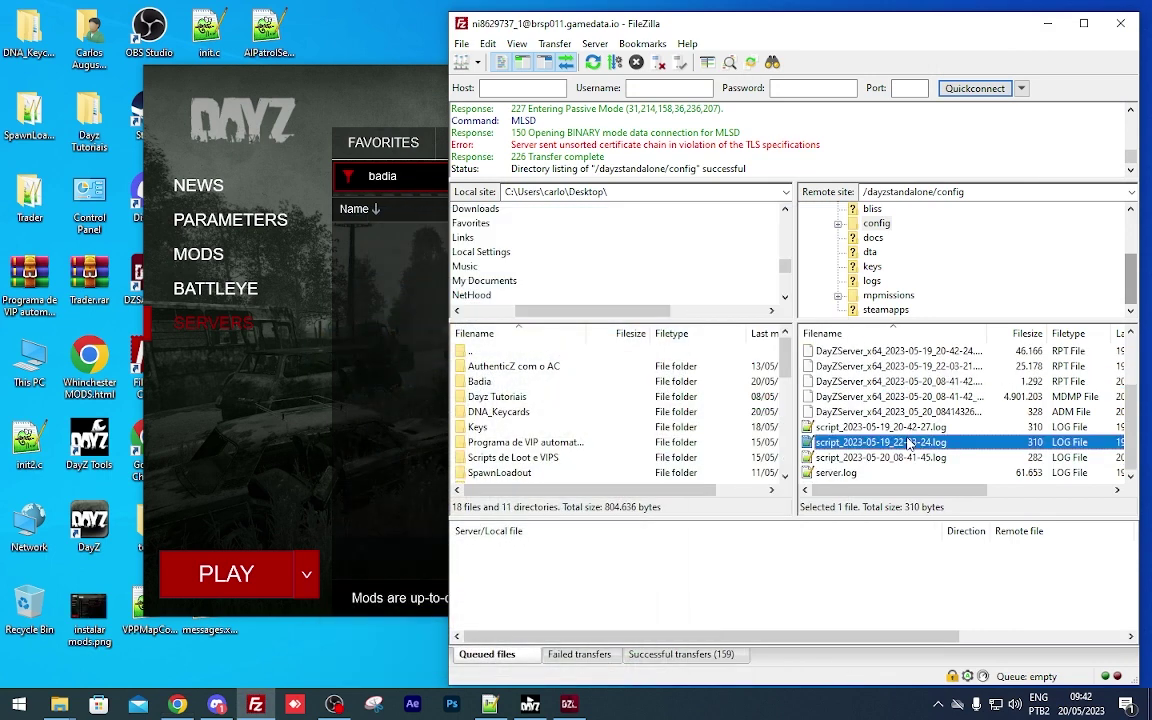
pyautogui.scroll(5, 909, 442)
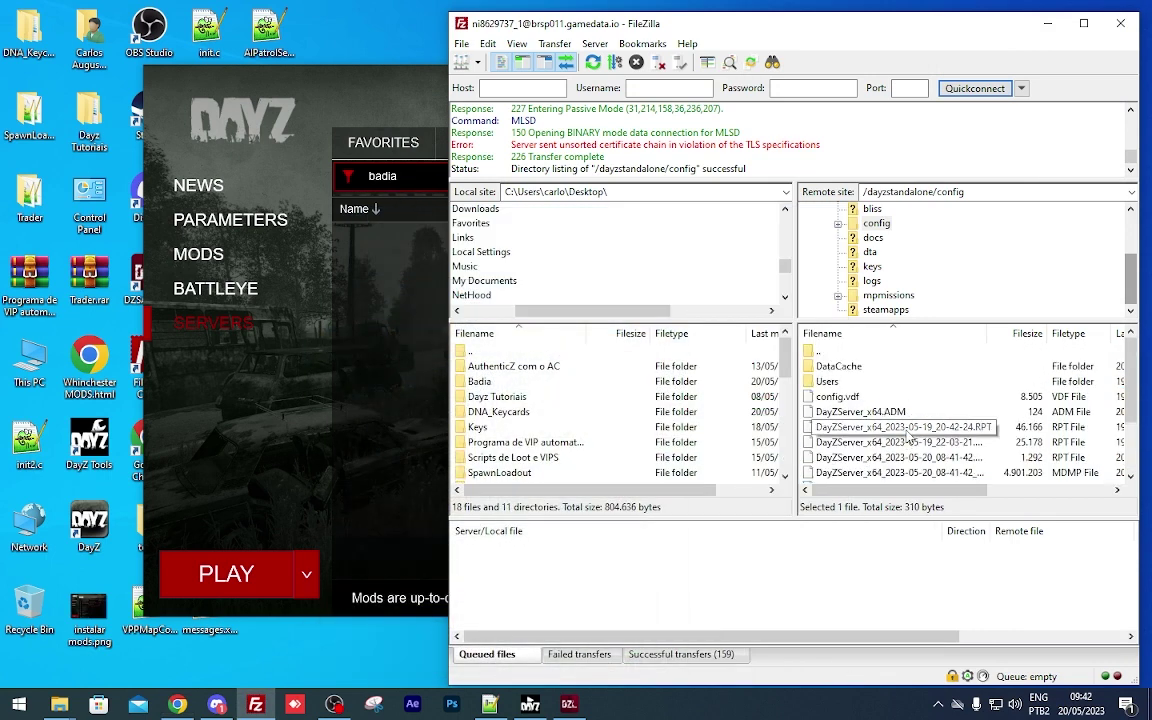
pyautogui.click(568, 704)
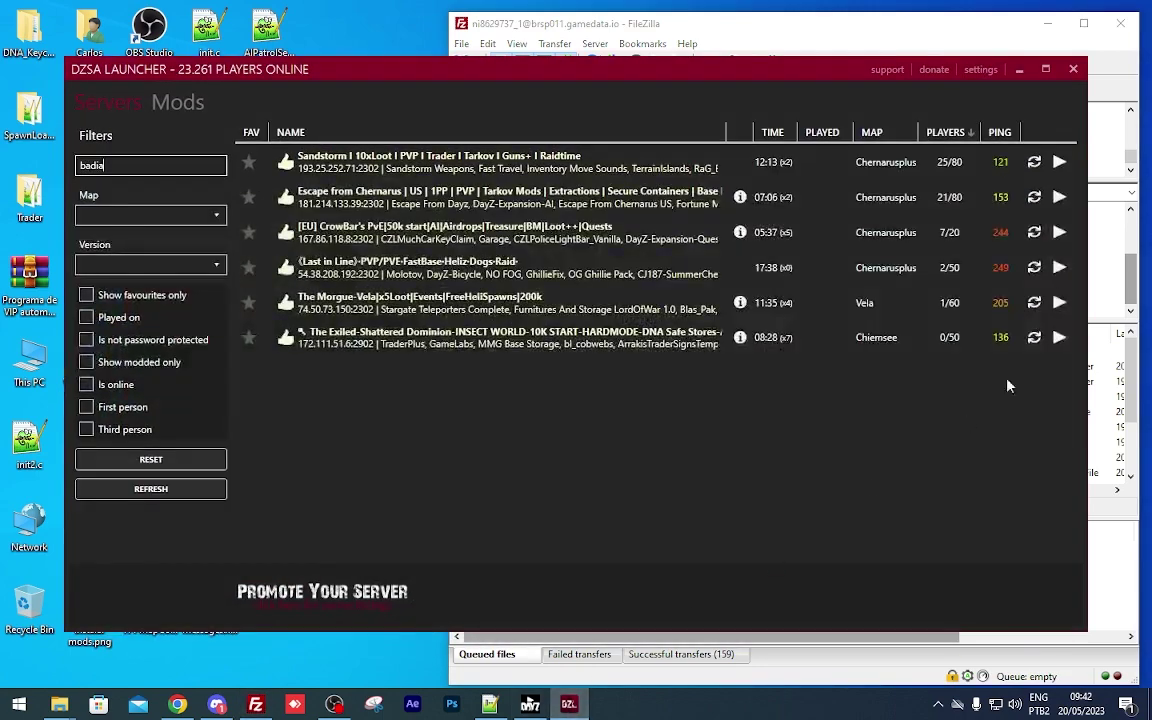
# Step: Refresh and close DZSA Launcher, then rerun DayZ Launcher's badia search; still 0 servers
pyautogui.click(172, 492)
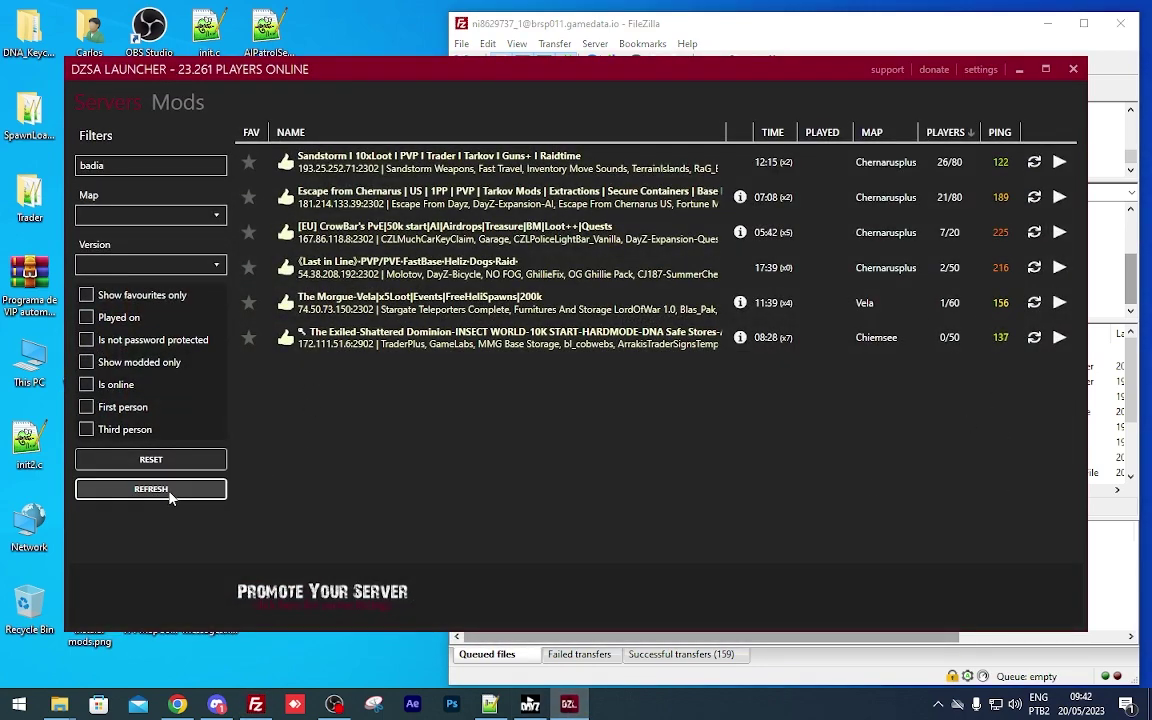
pyautogui.click(1073, 69)
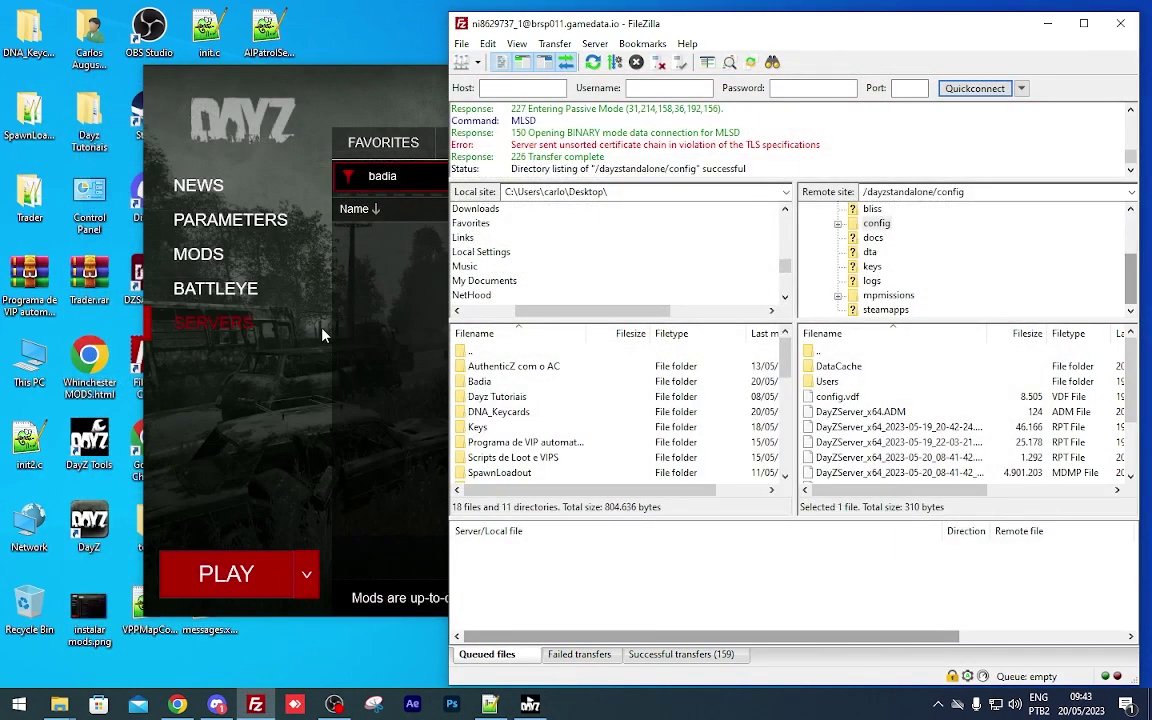
pyautogui.click(349, 332)
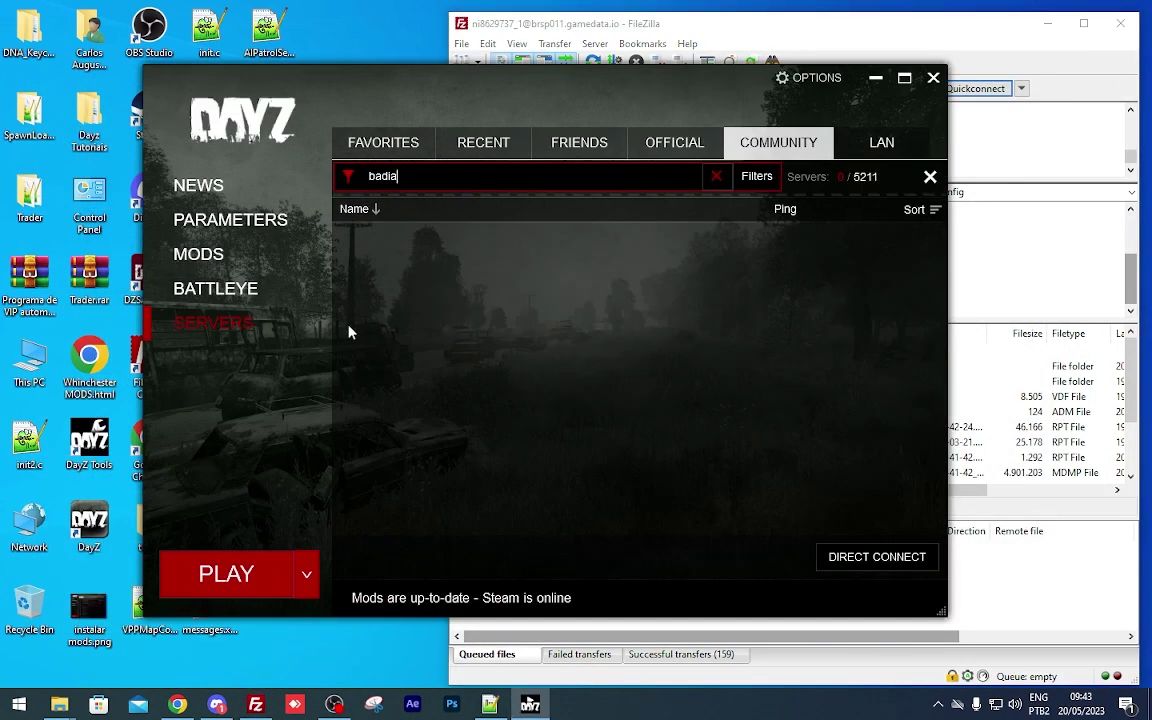
pyautogui.click(930, 178)
pyautogui.click(930, 178)
pyautogui.click(177, 704)
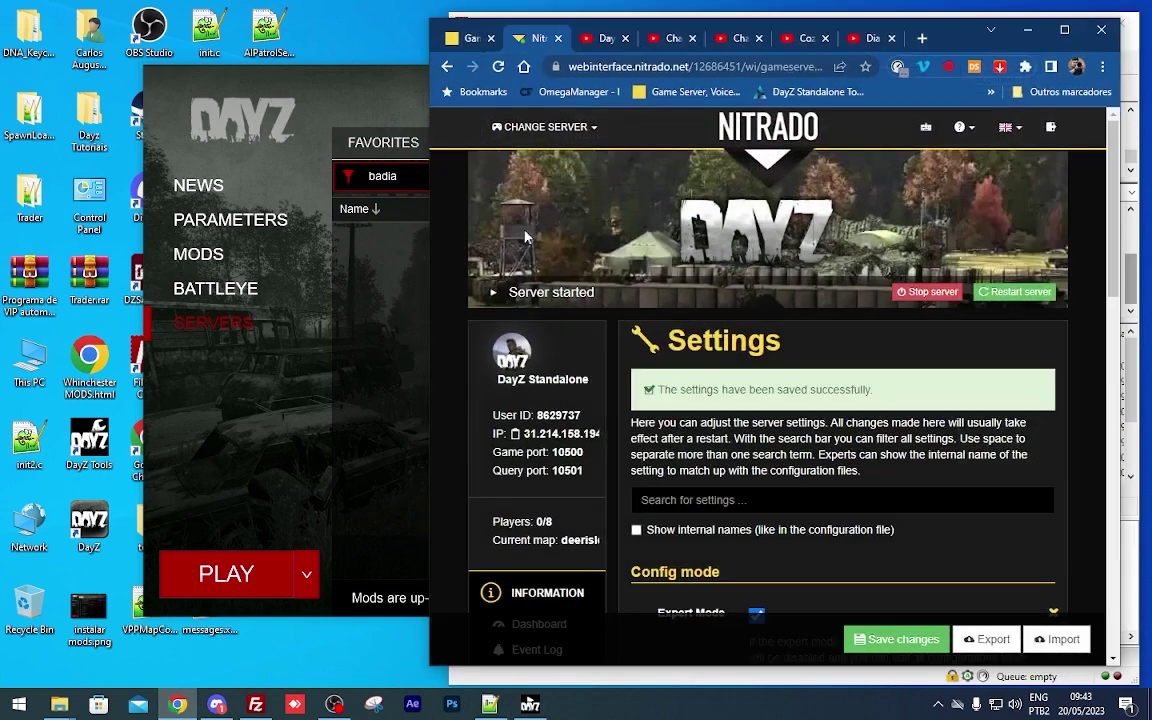
# Step: Copy the server's IP address from the maximized Nitrado page
pyautogui.click(1064, 30)
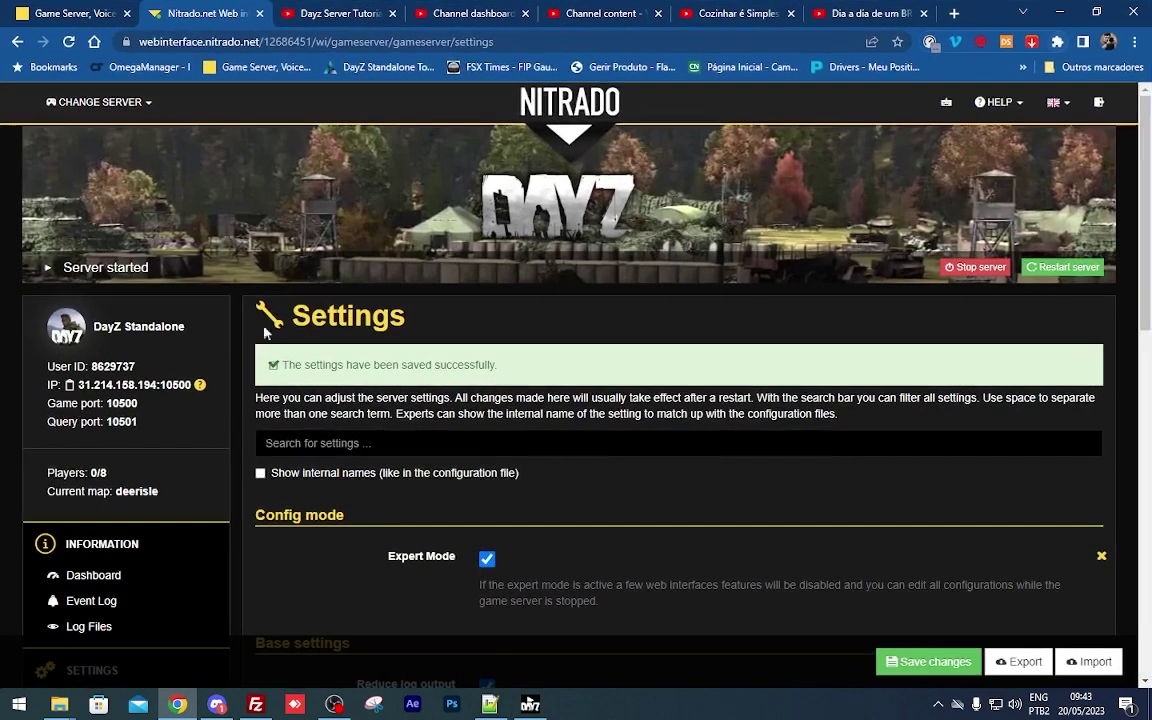
pyautogui.click(70, 390)
pyautogui.click(530, 704)
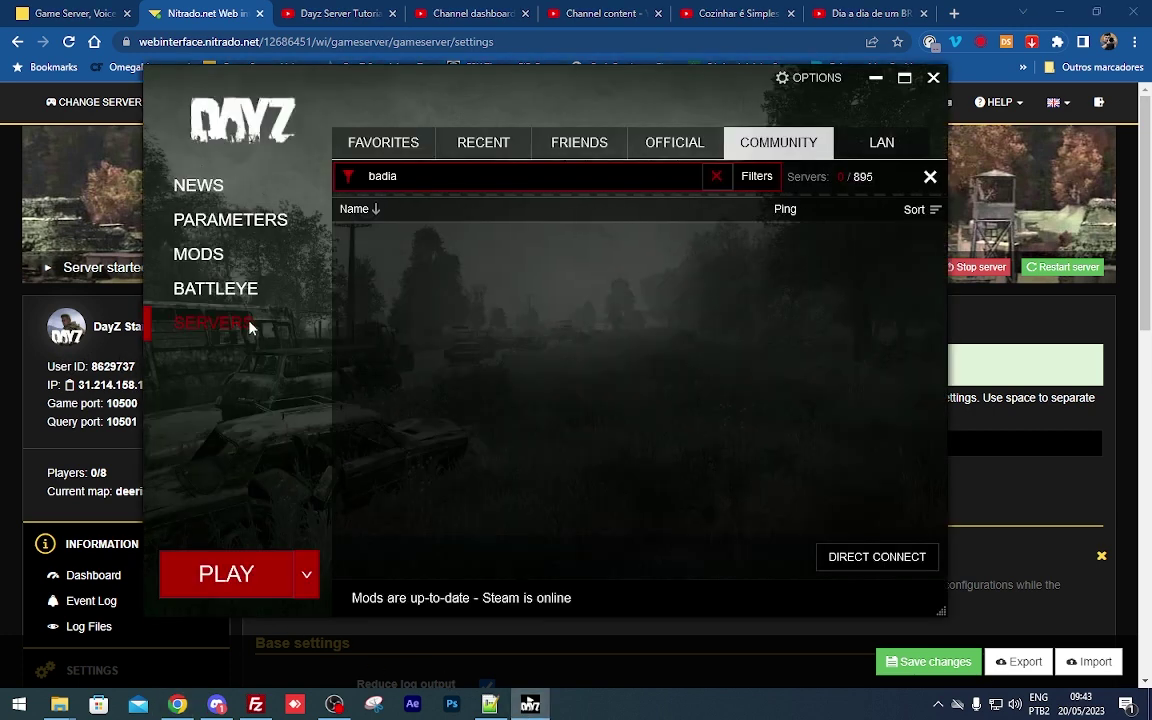
# Step: Direct-connect to 31.214.158.194 on port 10500 with the server password
pyautogui.click(877, 556)
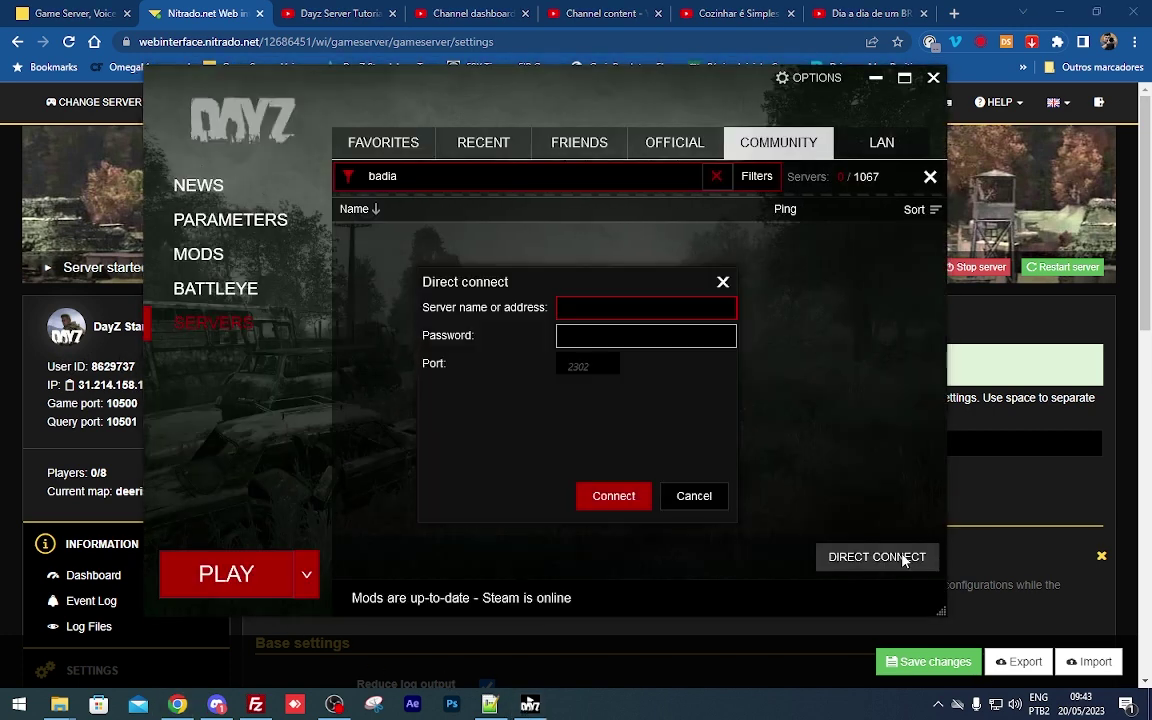
pyautogui.click(584, 310)
pyautogui.write('31.214.158.194:10500')
pyautogui.press('BackSpace')
pyautogui.press('BackSpace')
pyautogui.press('BackSpace')
pyautogui.press('BackSpace')
pyautogui.press('BackSpace')
pyautogui.press('BackSpace')
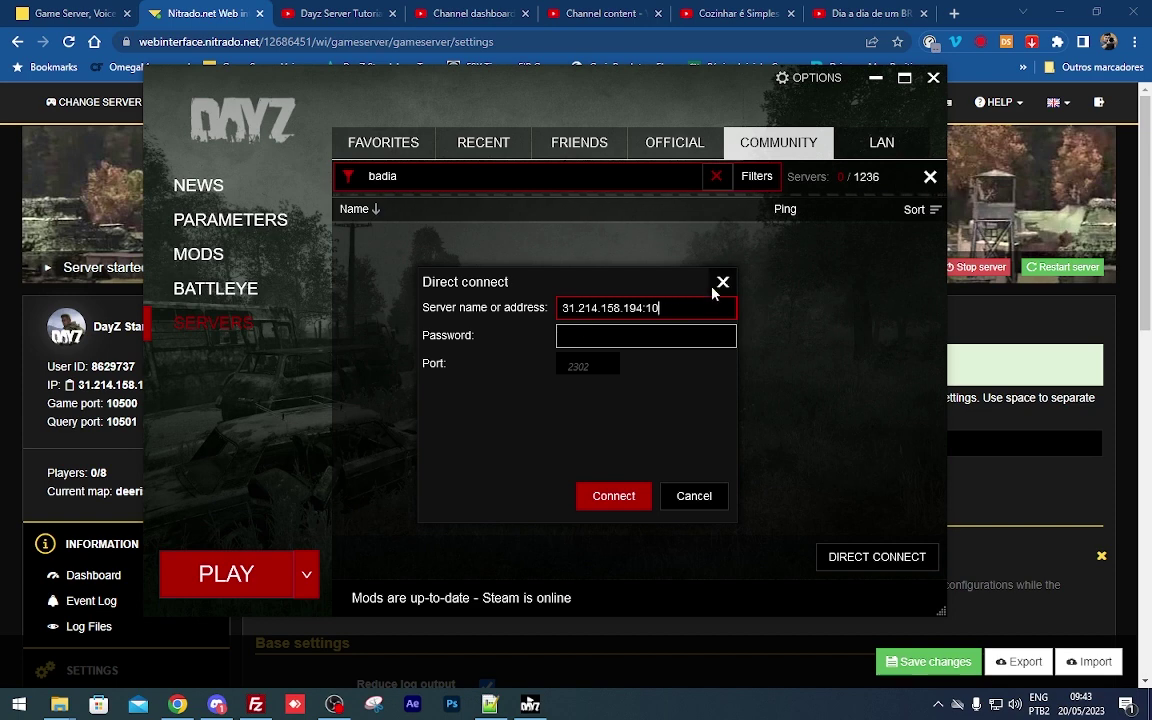
pyautogui.click(580, 364)
pyautogui.write('105')
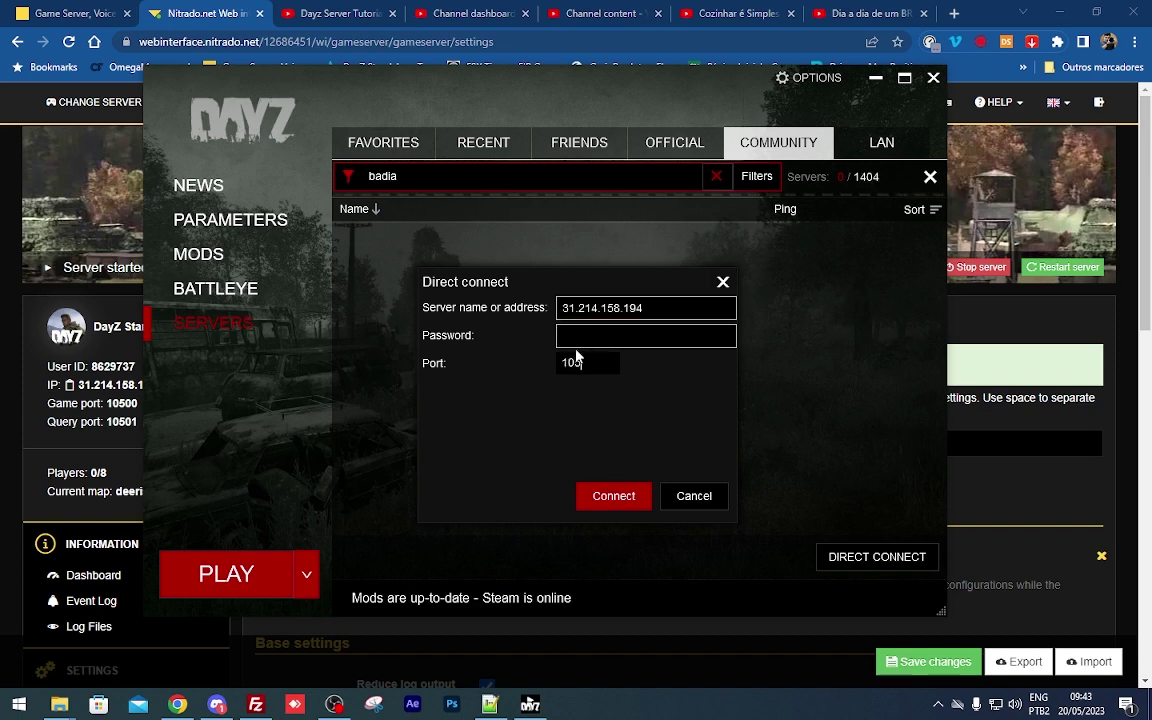
pyautogui.write('00')
pyautogui.click(595, 336)
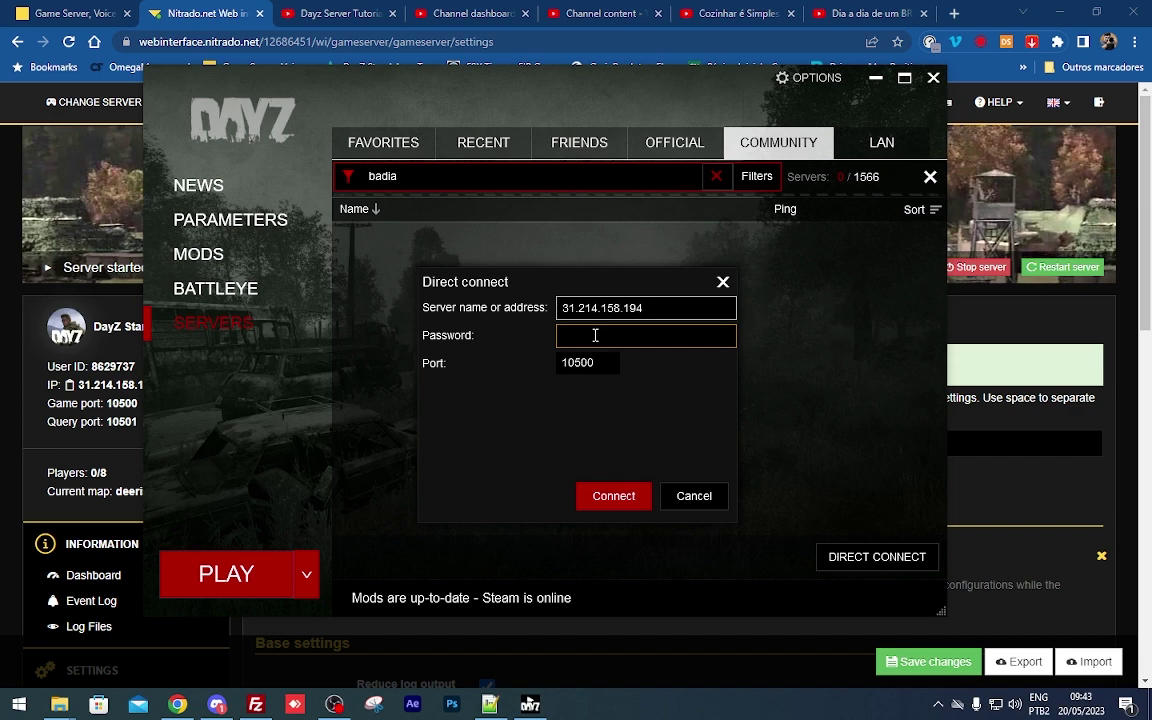
pyautogui.write('******')
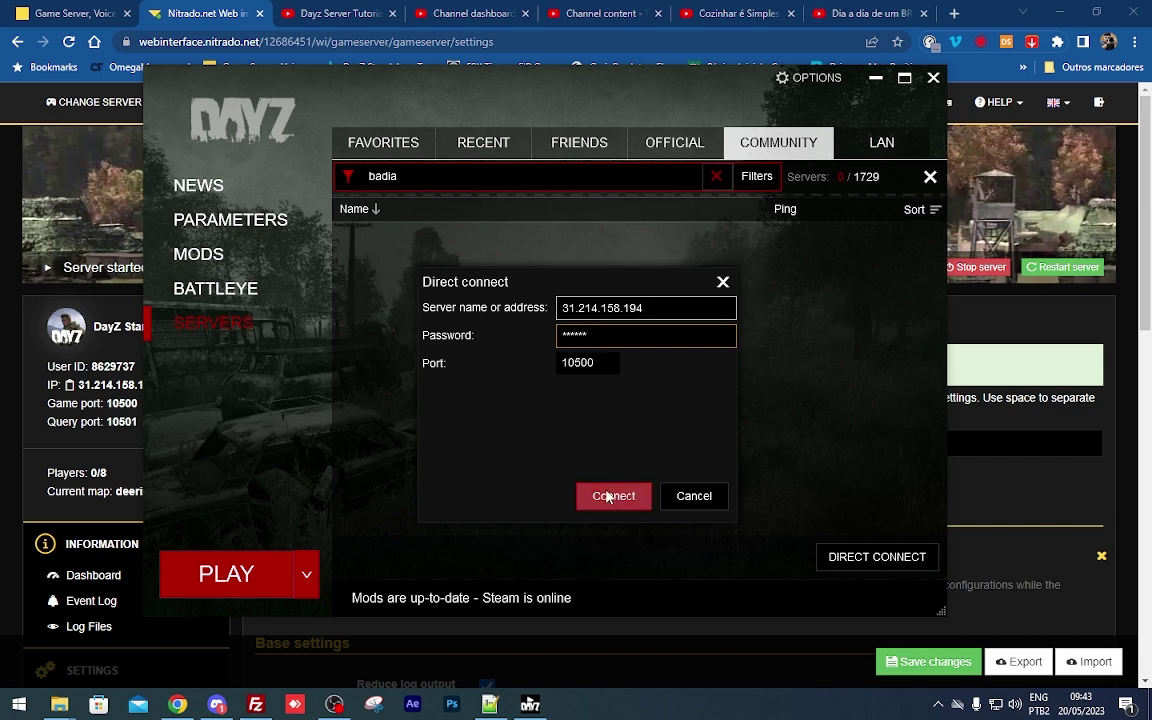
pyautogui.click(612, 495)
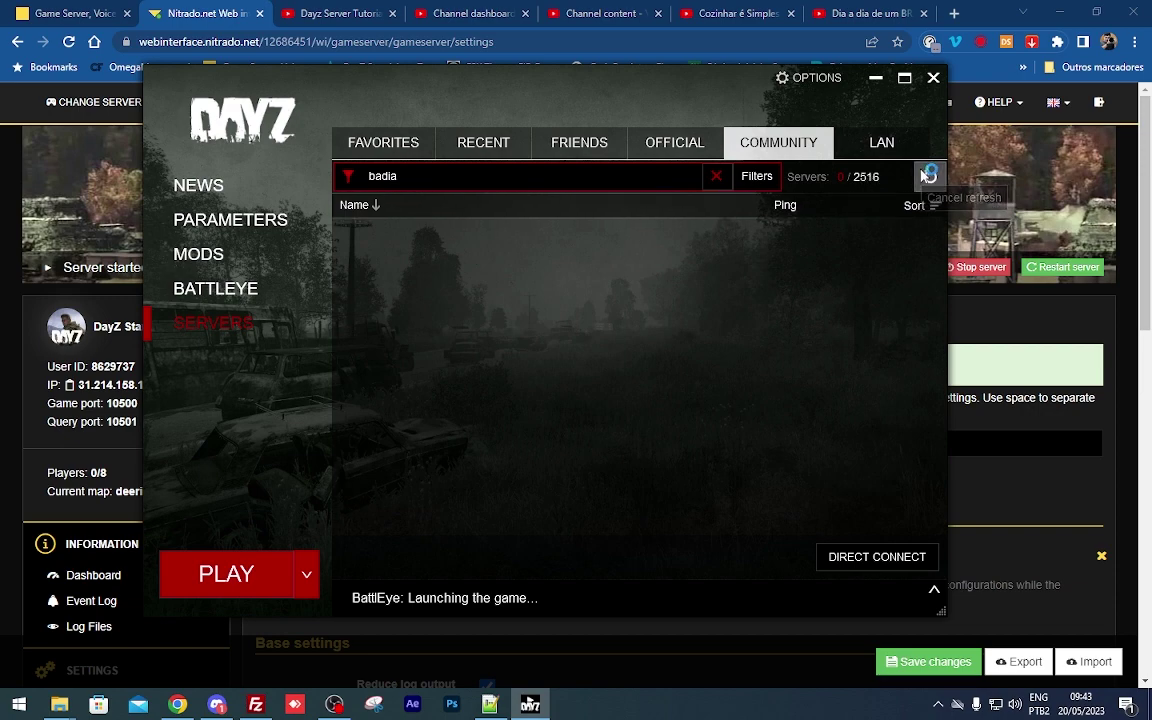
pyautogui.click(877, 80)
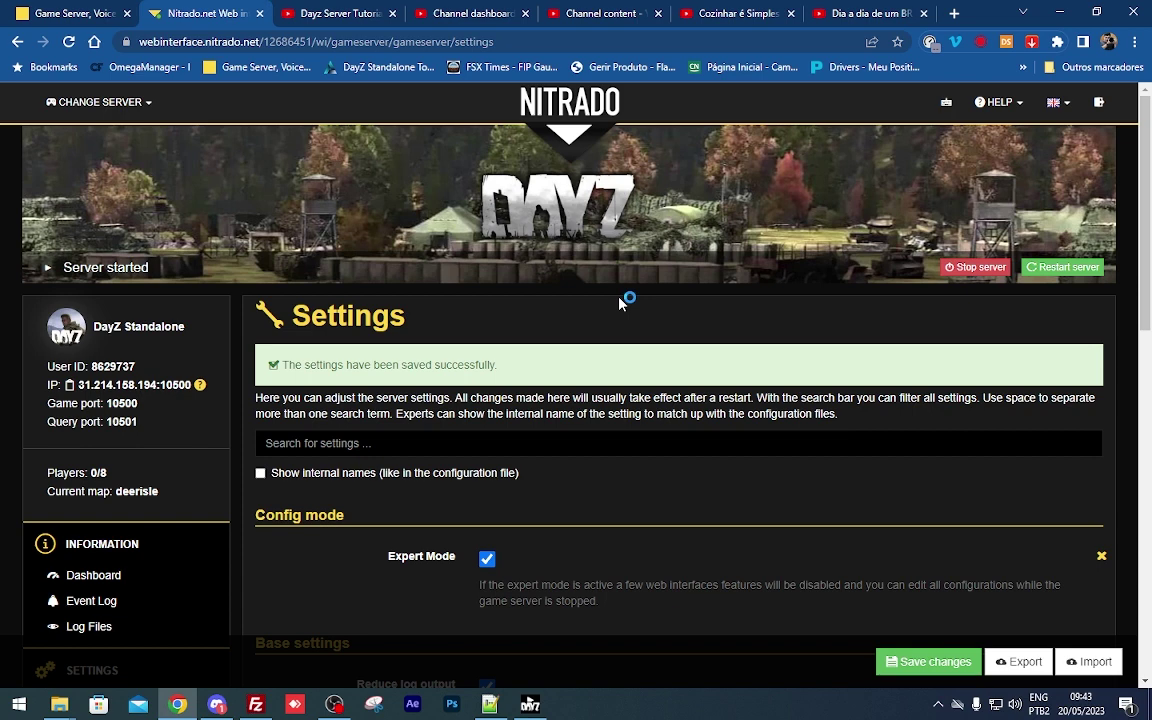
# Step: Check the server dashboard, then view the services page listing DayZ (PC) / deerisle
pyautogui.click(97, 577)
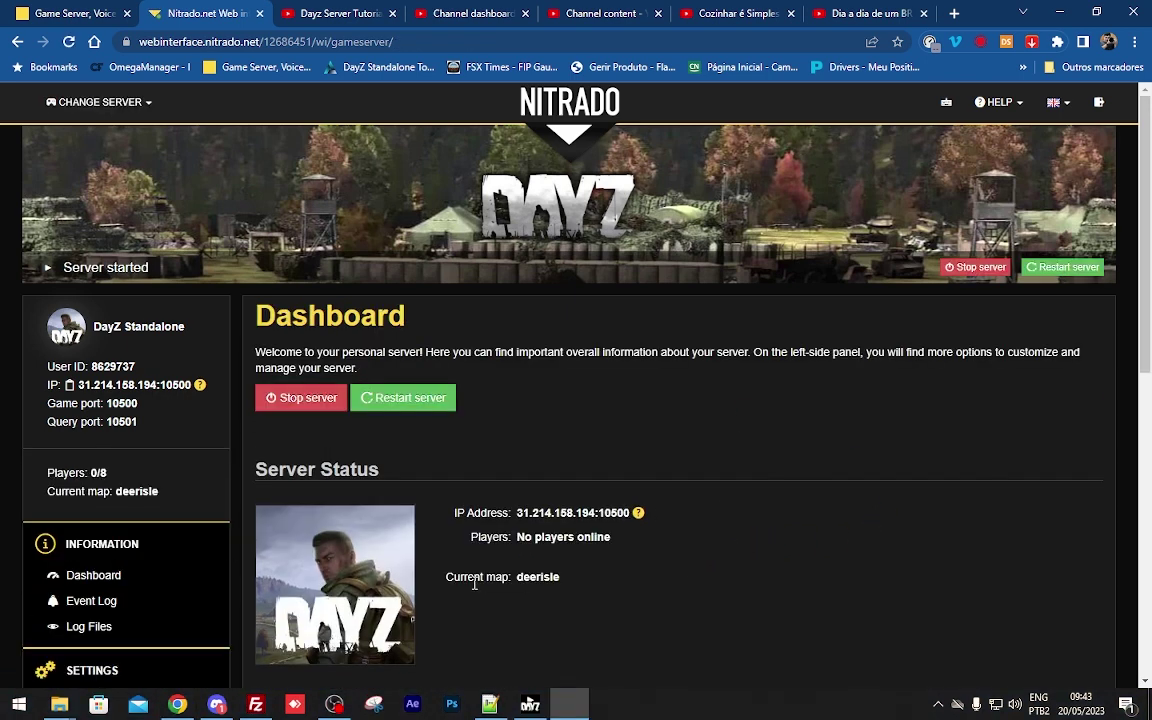
pyautogui.scroll(-1, 553, 514)
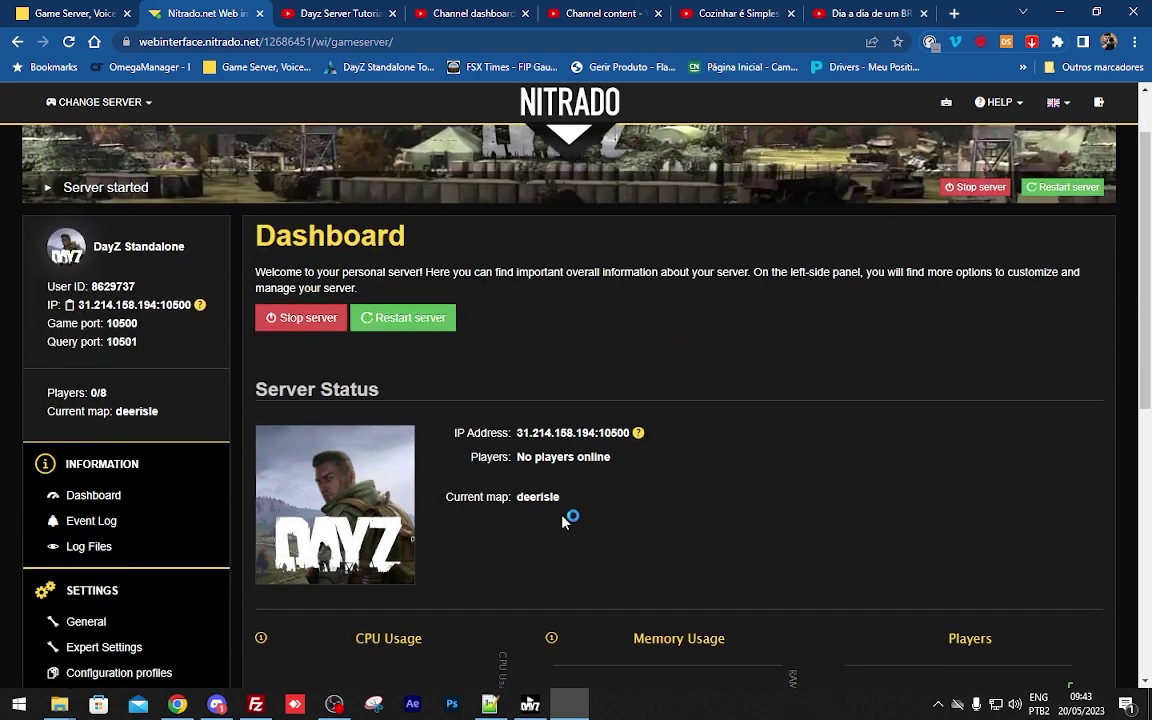
pyautogui.scroll(1, 556, 497)
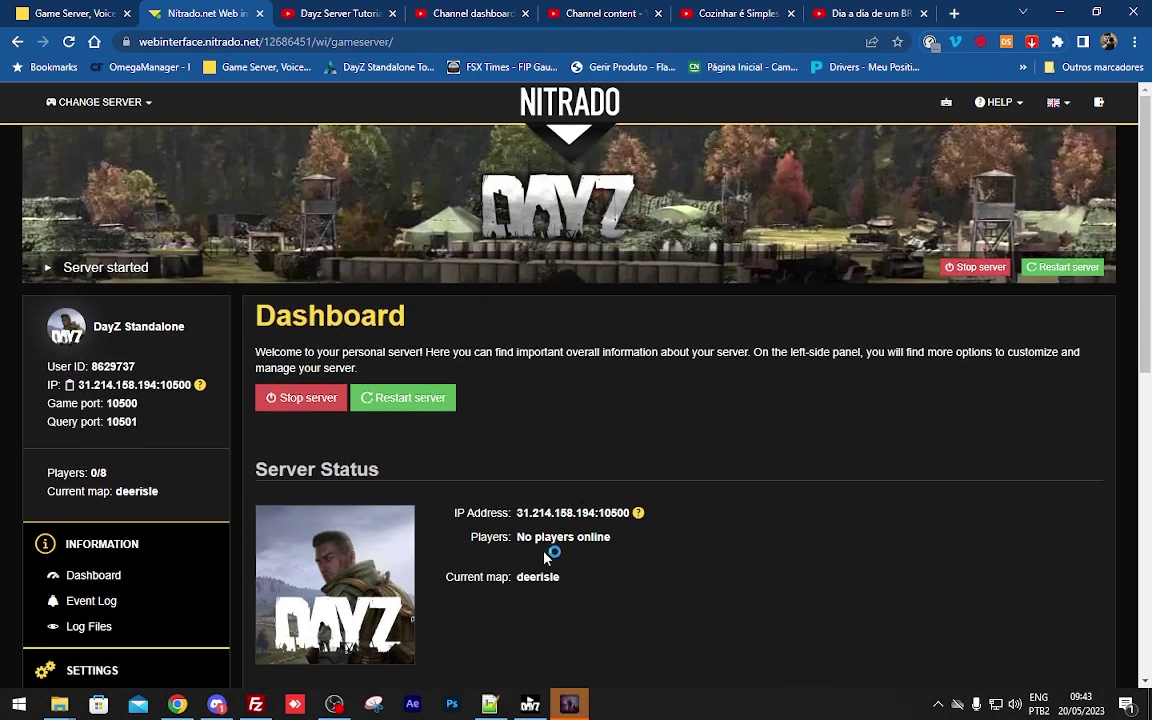
pyautogui.click(73, 15)
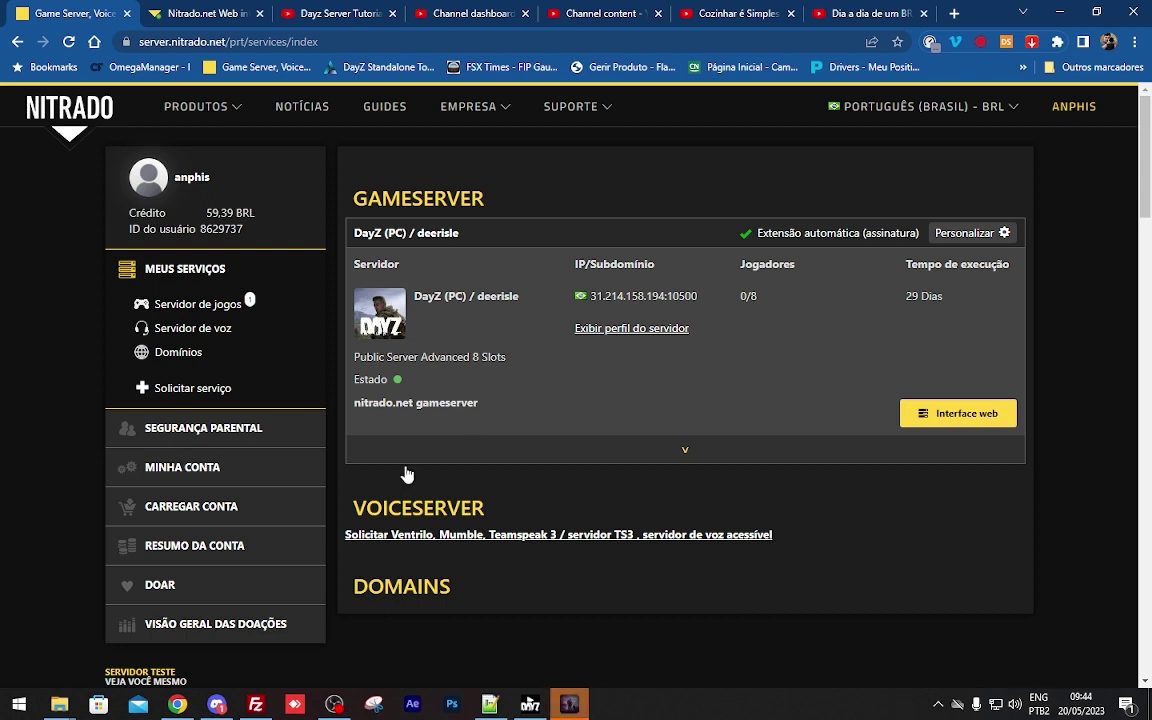
pyautogui.click(569, 705)
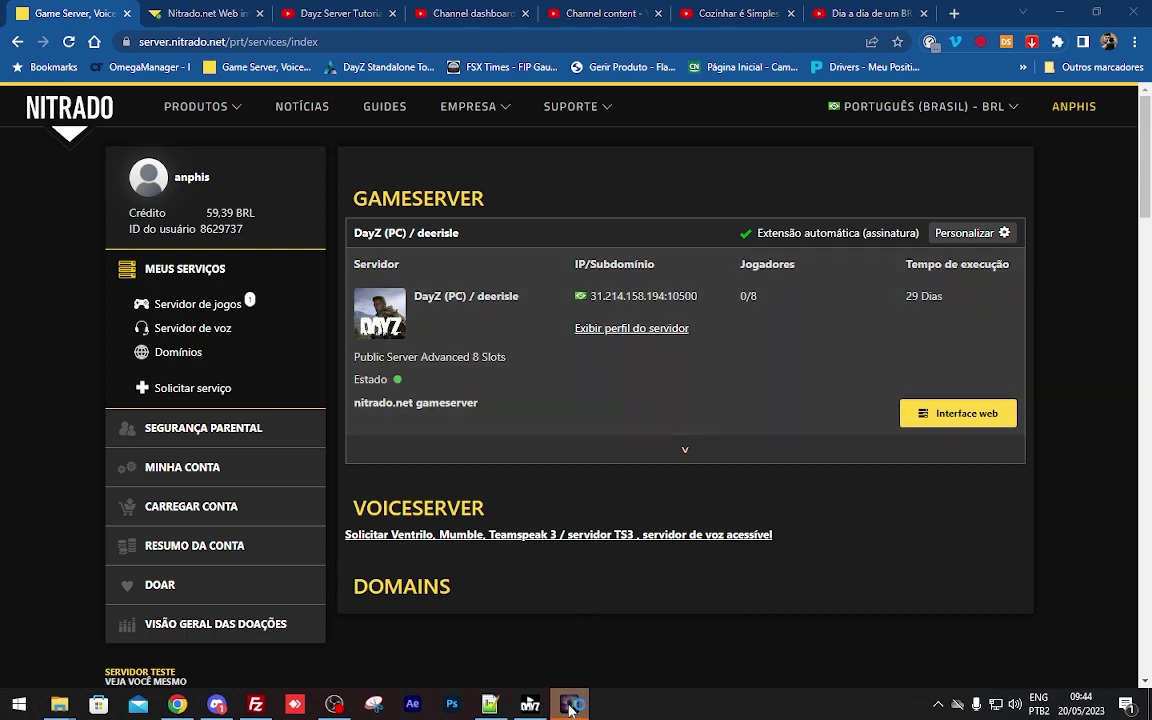
pyautogui.moveTo(569, 705)
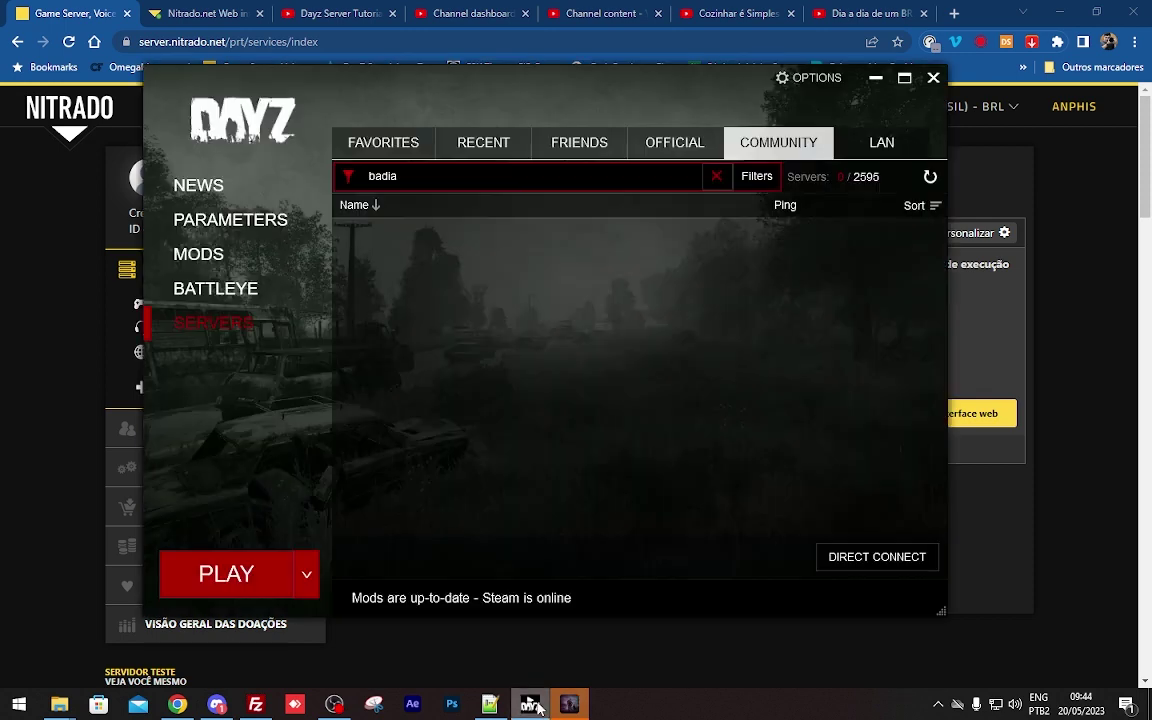
# Step: Hide the DayZ launcher and return to the dashboard showing Server started on deerisle
pyautogui.click(535, 701)
pyautogui.click(535, 701)
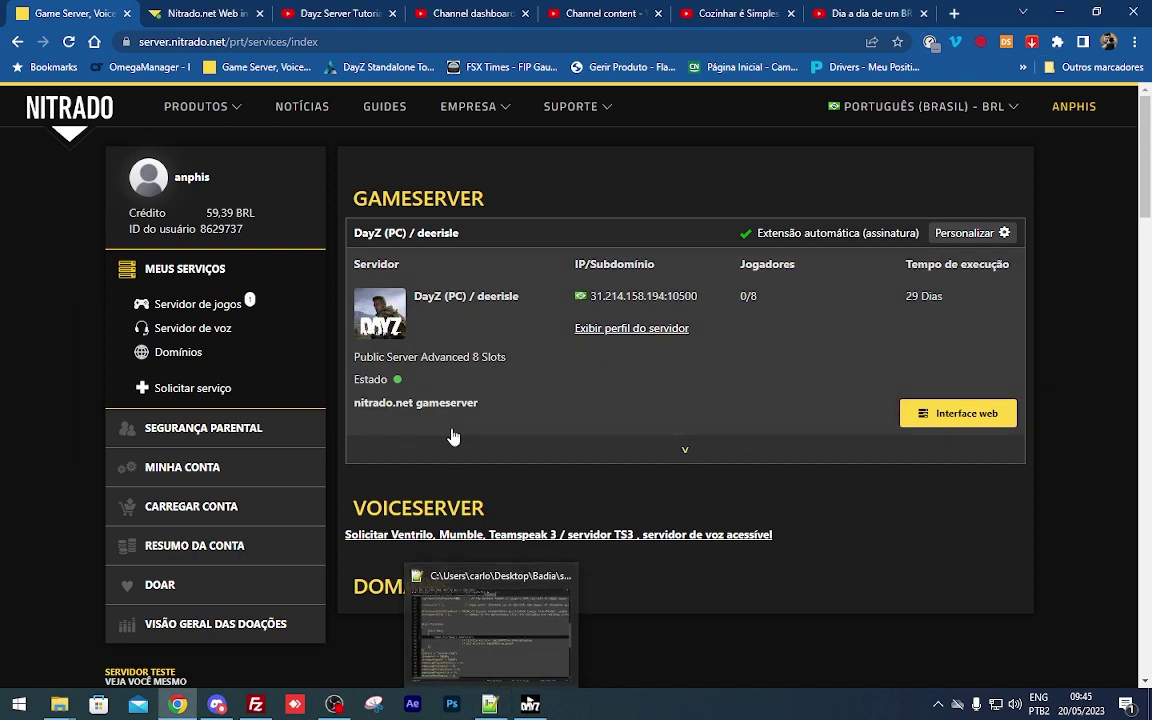
pyautogui.moveTo(490, 407); pyautogui.dragTo(352, 410)
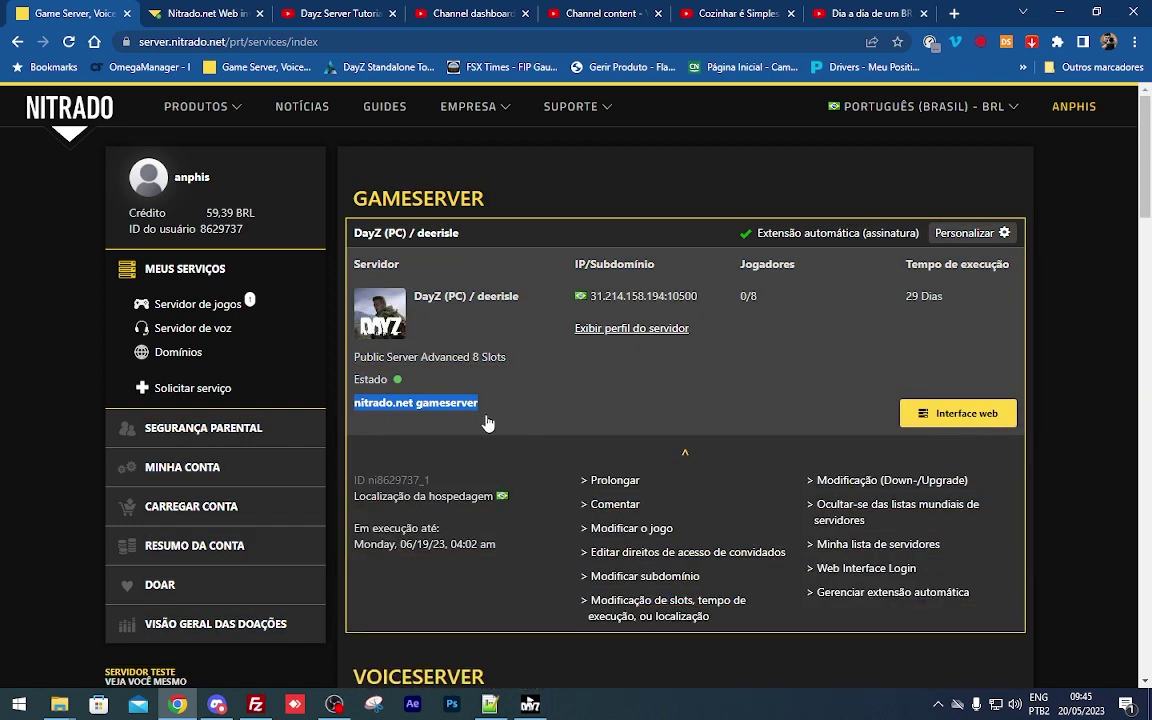
pyautogui.click(500, 423)
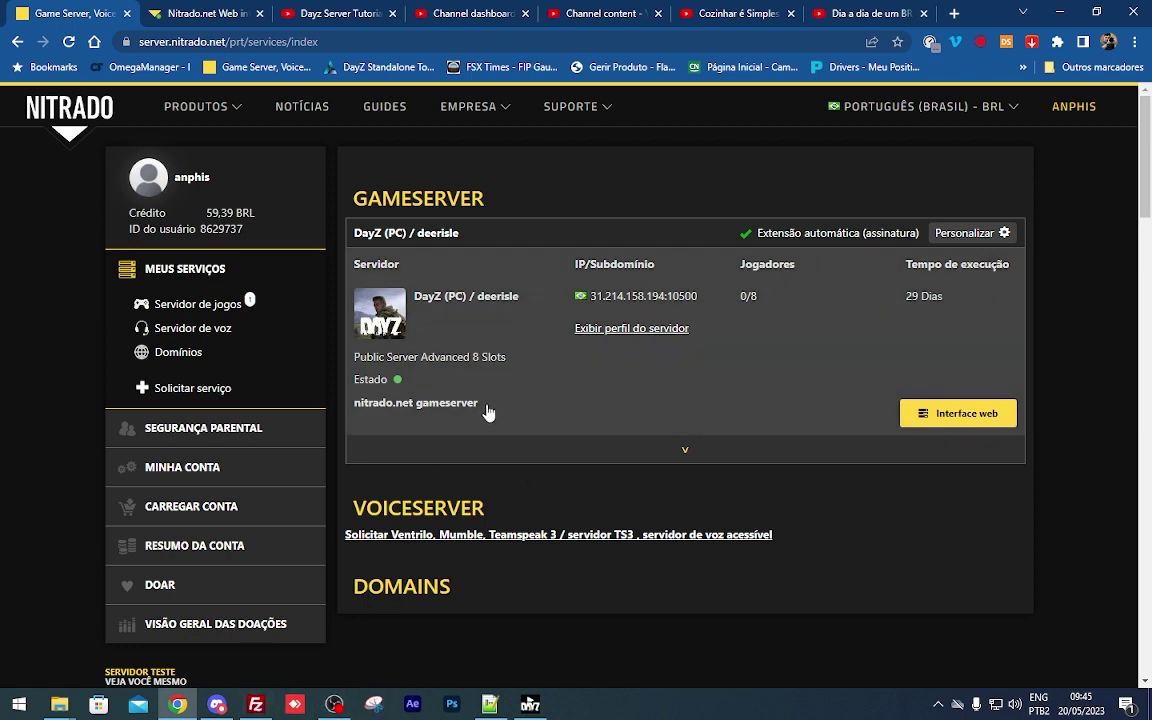
pyautogui.moveTo(488, 406); pyautogui.dragTo(356, 419)
pyautogui.click(550, 423)
pyautogui.click(192, 12)
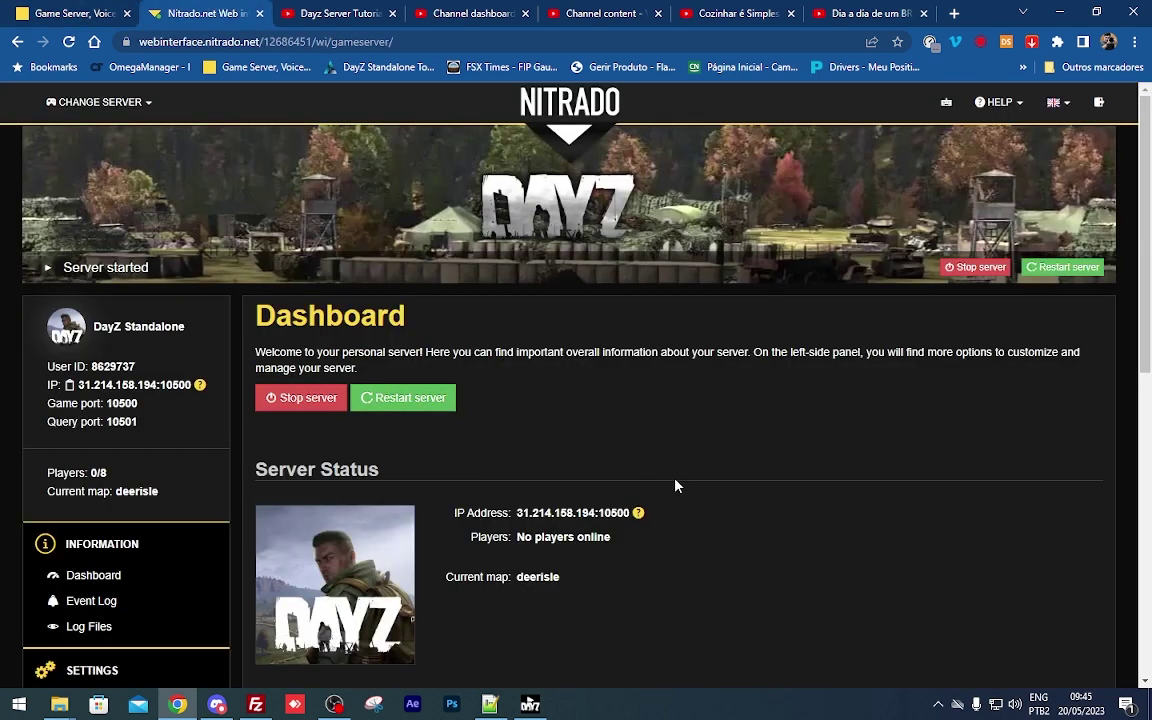
pyautogui.scroll(-4, 560, 500)
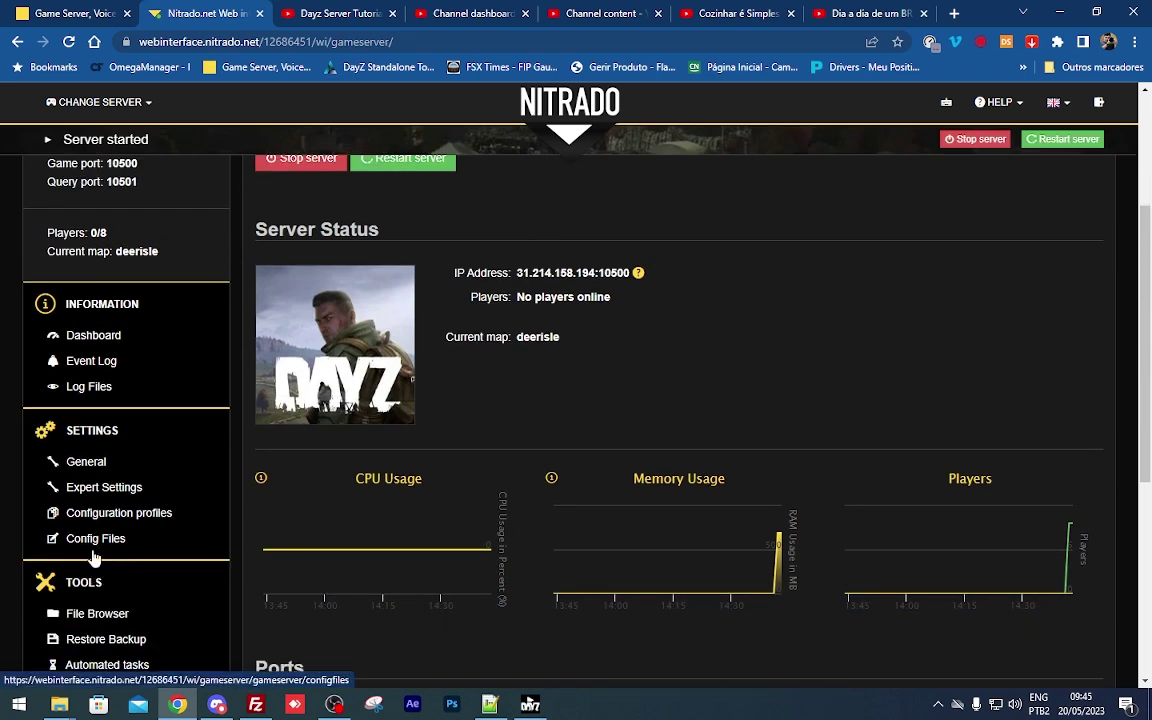
# Step: Open serverDZ.cfg and review its server and admin password entries
pyautogui.click(99, 545)
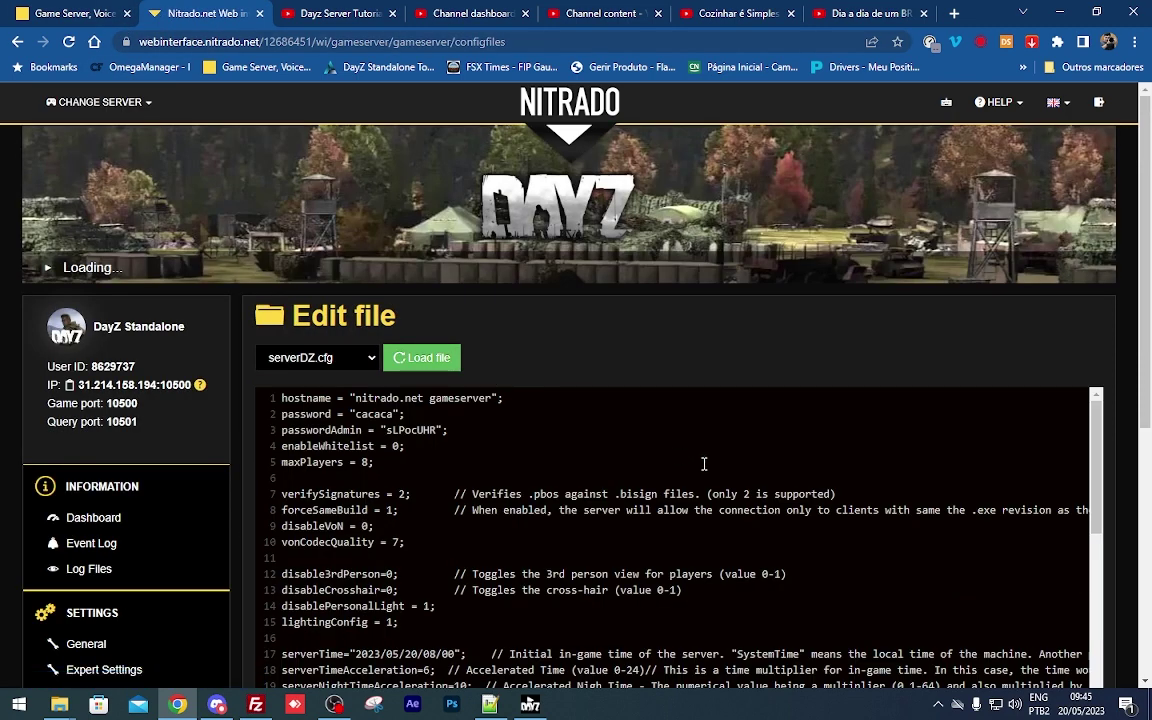
pyautogui.doubleClick(386, 414)
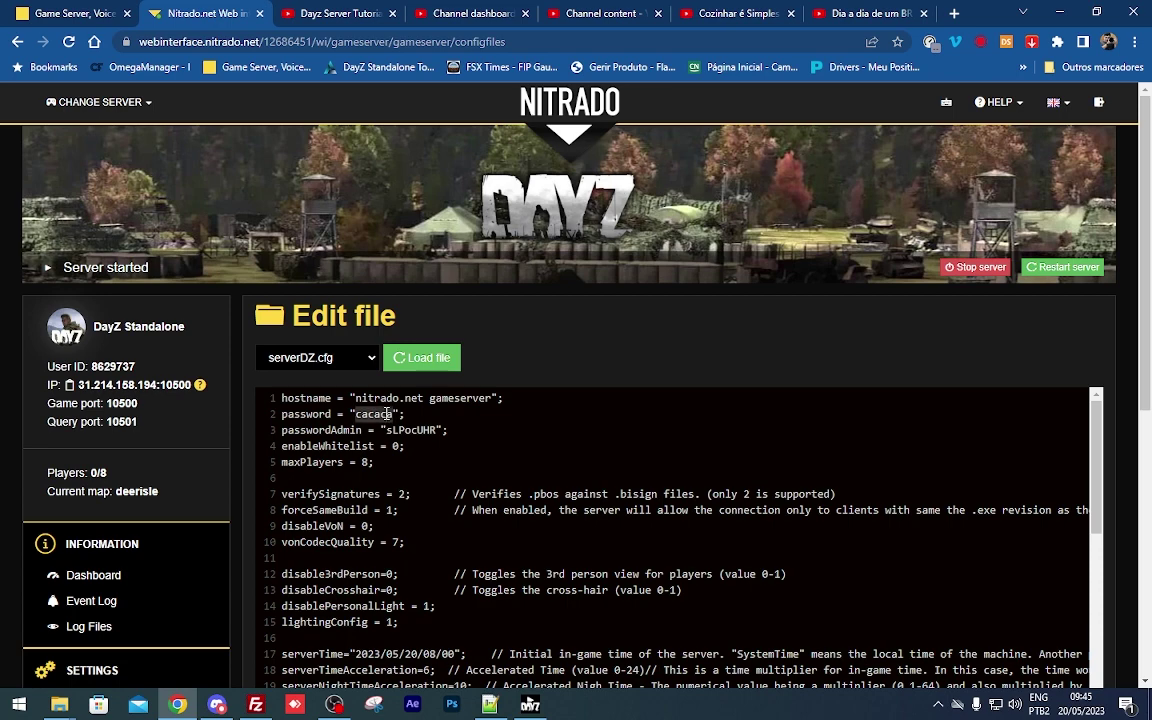
pyautogui.doubleClick(395, 432)
pyautogui.scroll(-3, 395, 445)
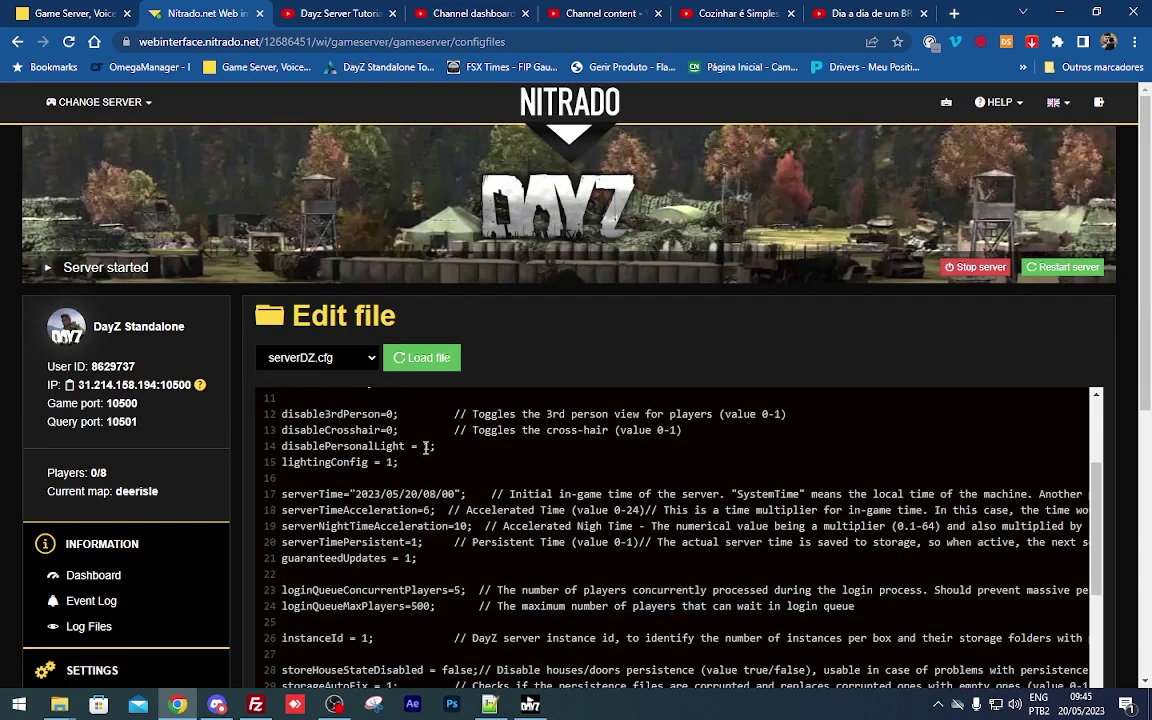
pyautogui.scroll(-2, 430, 444)
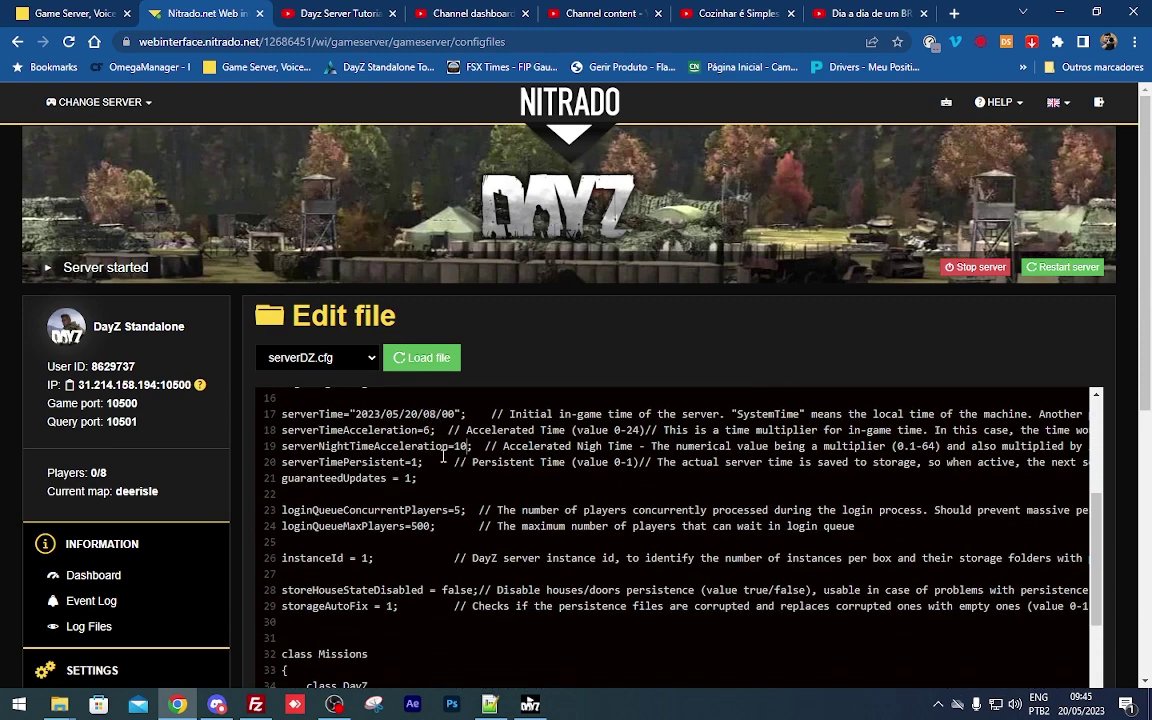
pyautogui.scroll(-4, 496, 481)
pyautogui.scroll(4, 496, 481)
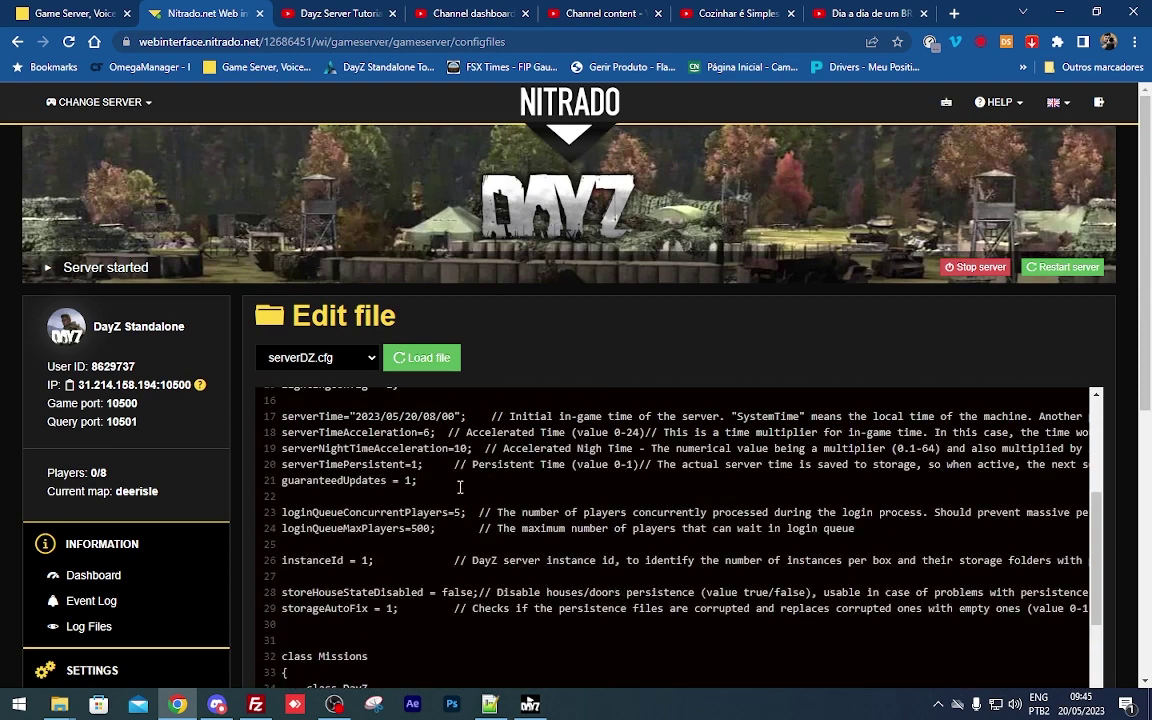
pyautogui.scroll(-5, 490, 488)
# Step: Check the deerisle map template line, then stop the game server and confirm
pyautogui.doubleClick(466, 481)
pyautogui.scroll(-3, 478, 486)
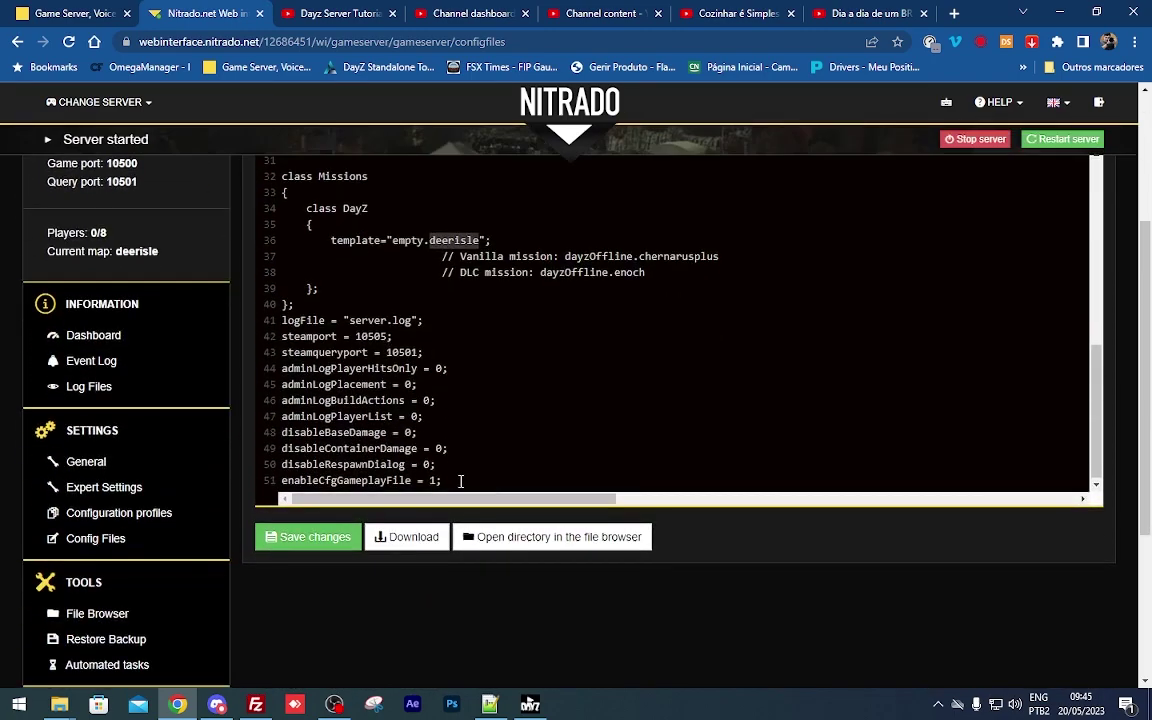
pyautogui.click(443, 481)
pyautogui.scroll(12, 443, 481)
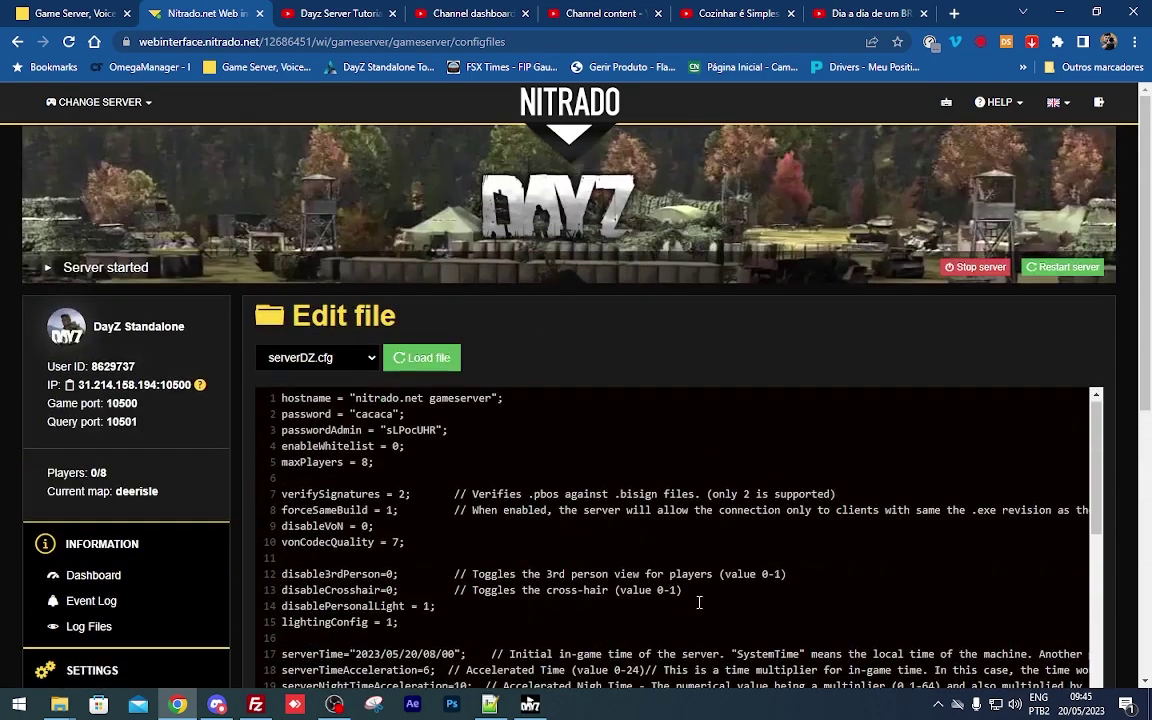
pyautogui.click(960, 267)
pyautogui.click(775, 238)
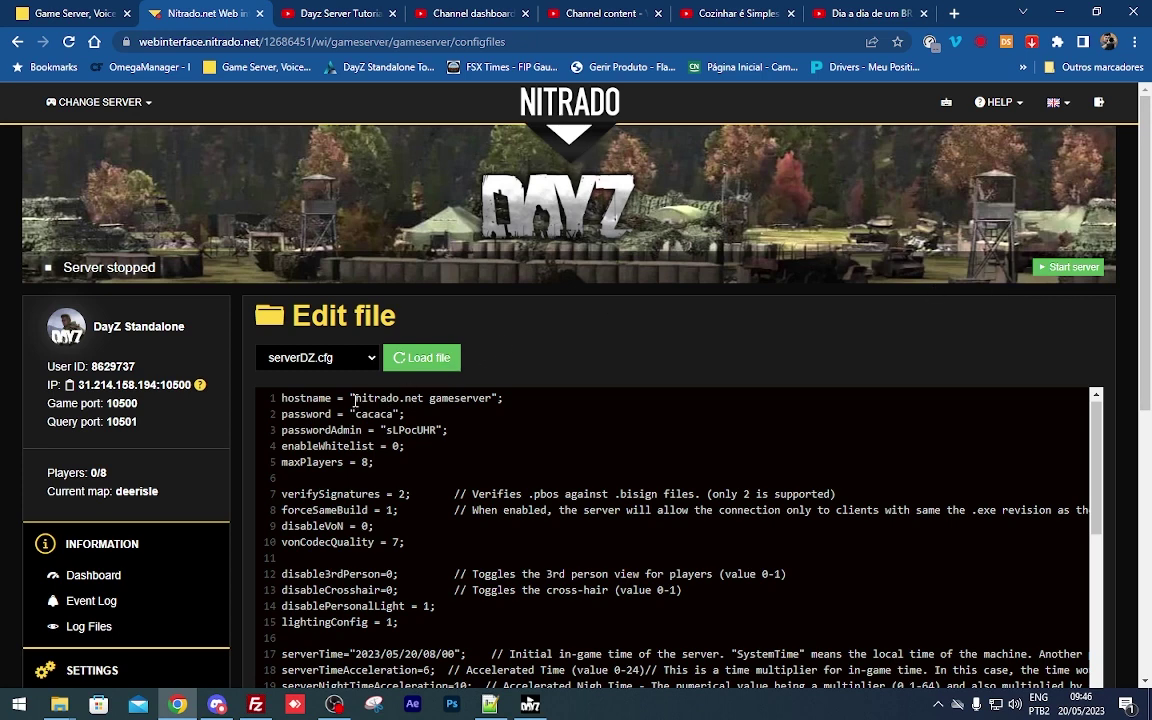
# Step: Change the hostname to '[BR] BaDIA DeerIsle', save serverDZ.cfg, and return to Dashboard
pyautogui.moveTo(355, 398); pyautogui.dragTo(486, 398)
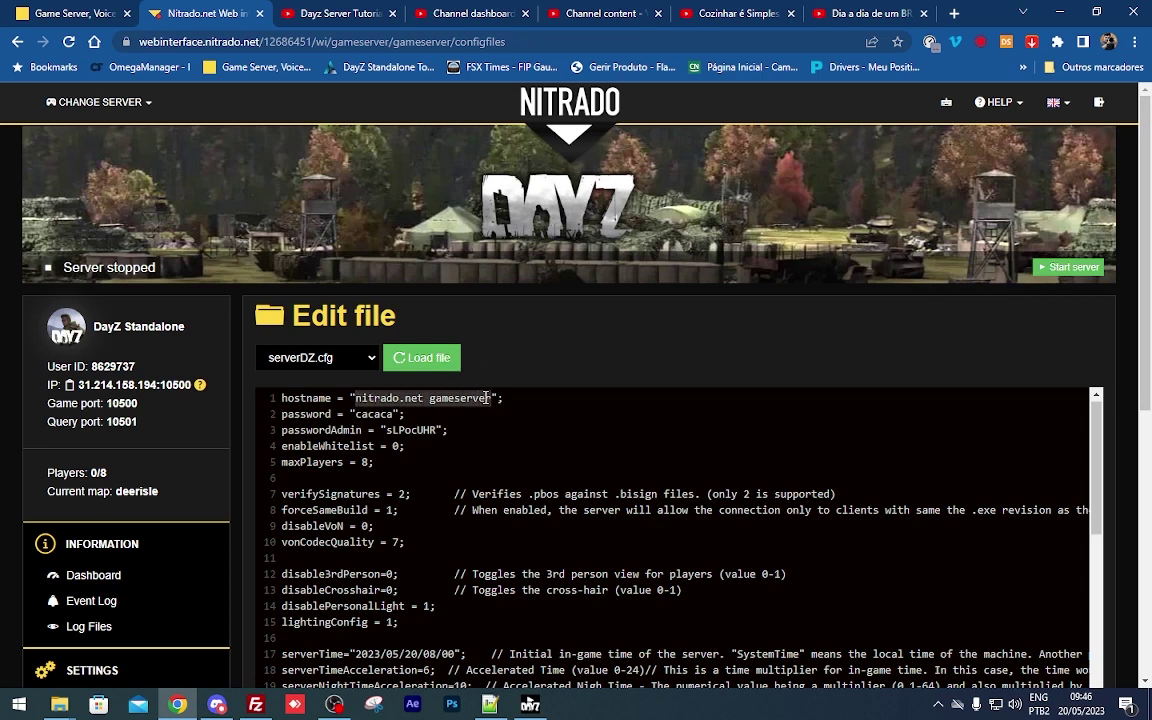
pyautogui.write('[BR')
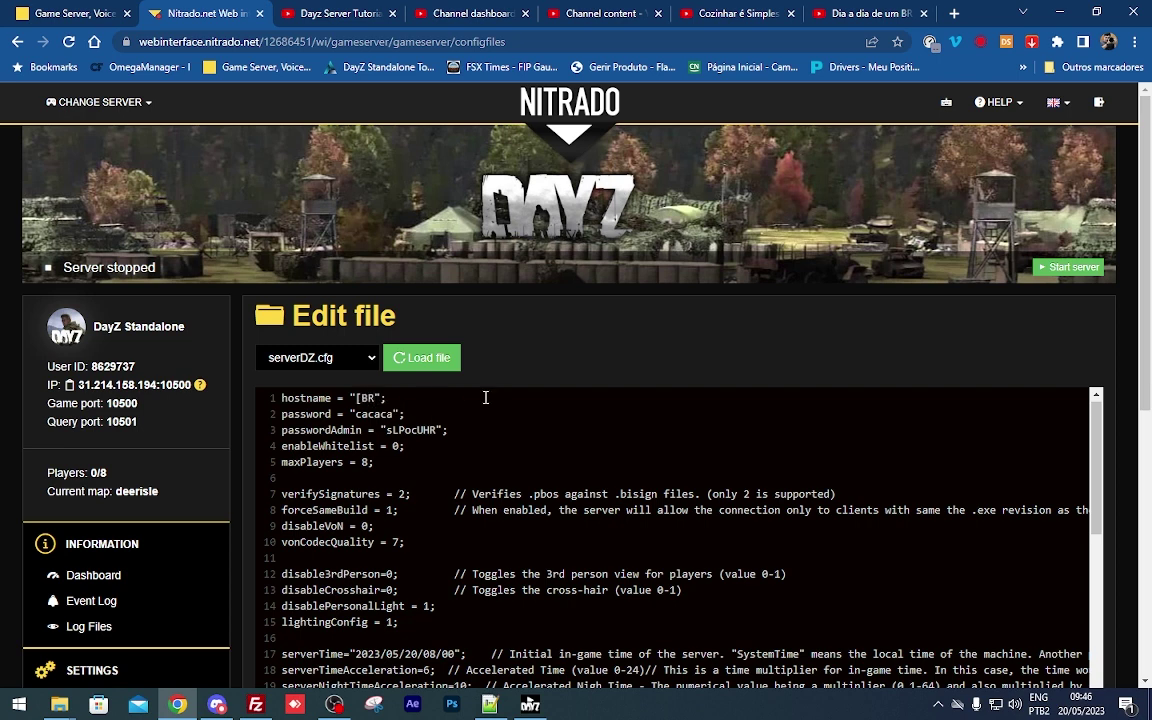
pyautogui.write('] BaDIA DeerIsle')
pyautogui.scroll(-4, 720, 342)
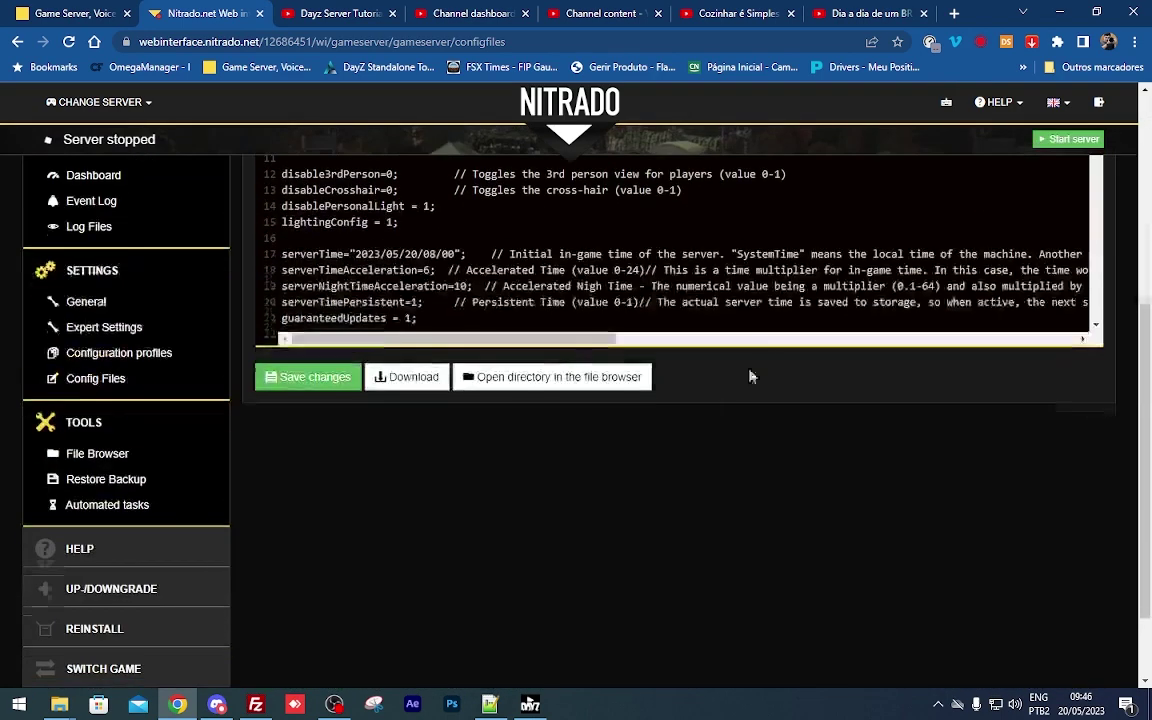
pyautogui.click(314, 380)
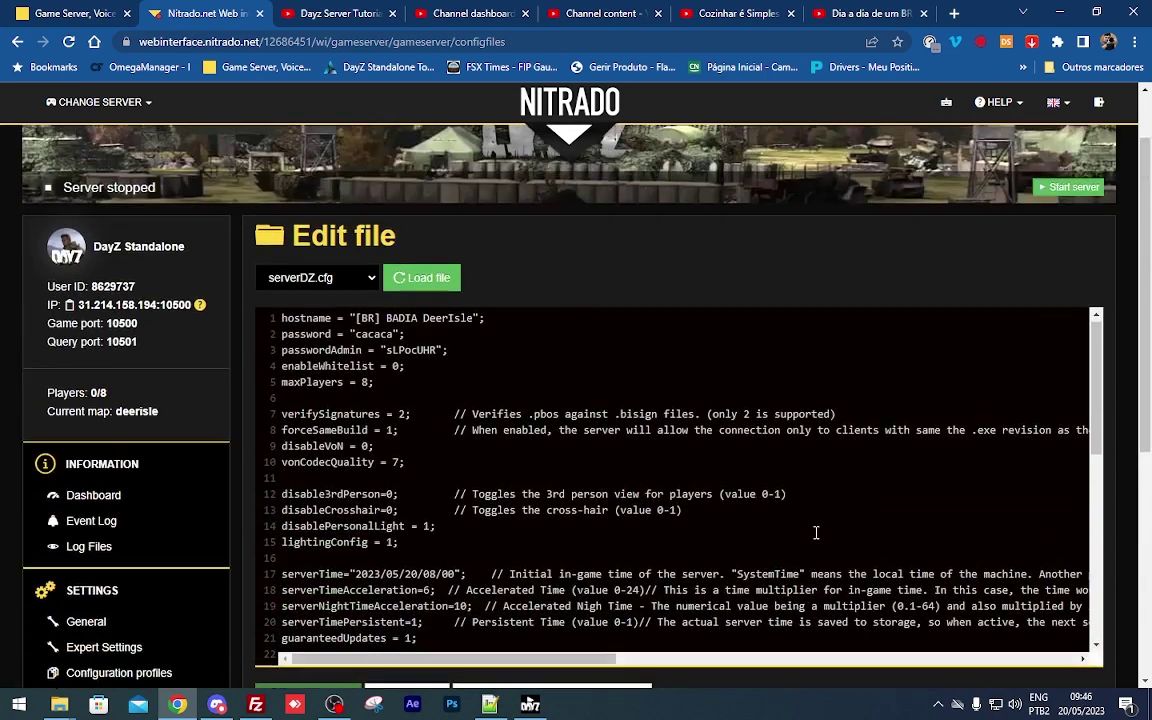
pyautogui.scroll(-2, 474, 569)
pyautogui.scroll(-3, 474, 569)
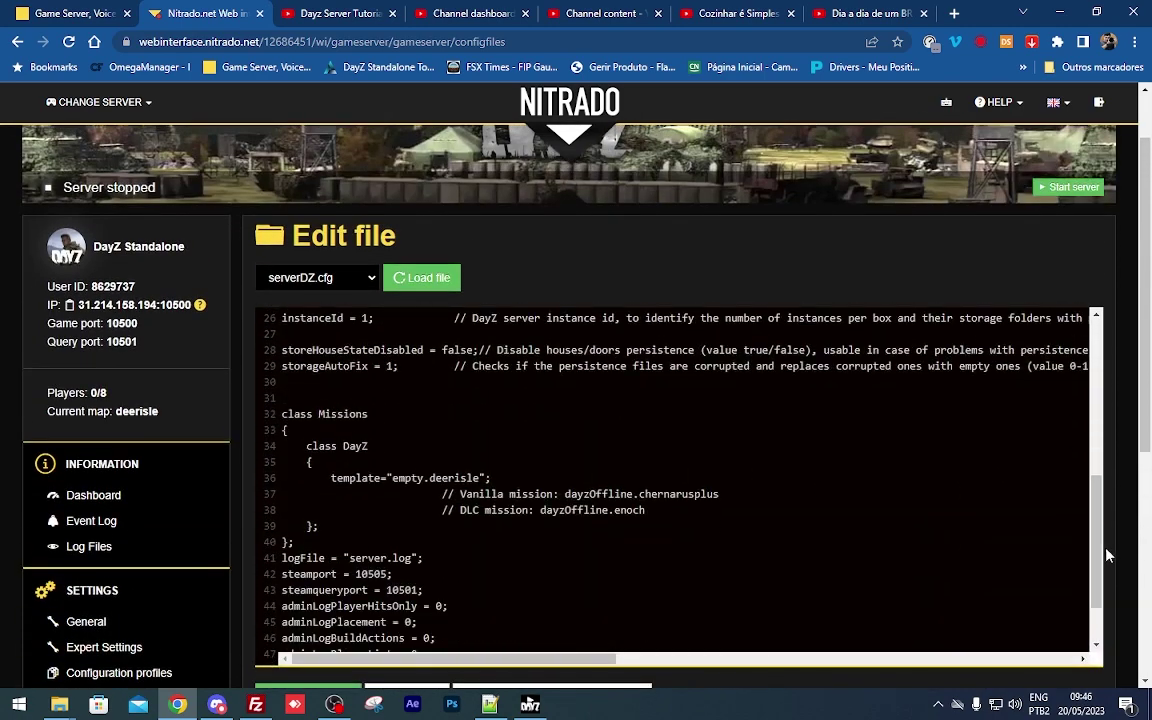
pyautogui.scroll(-1, 995, 489)
pyautogui.click(293, 621)
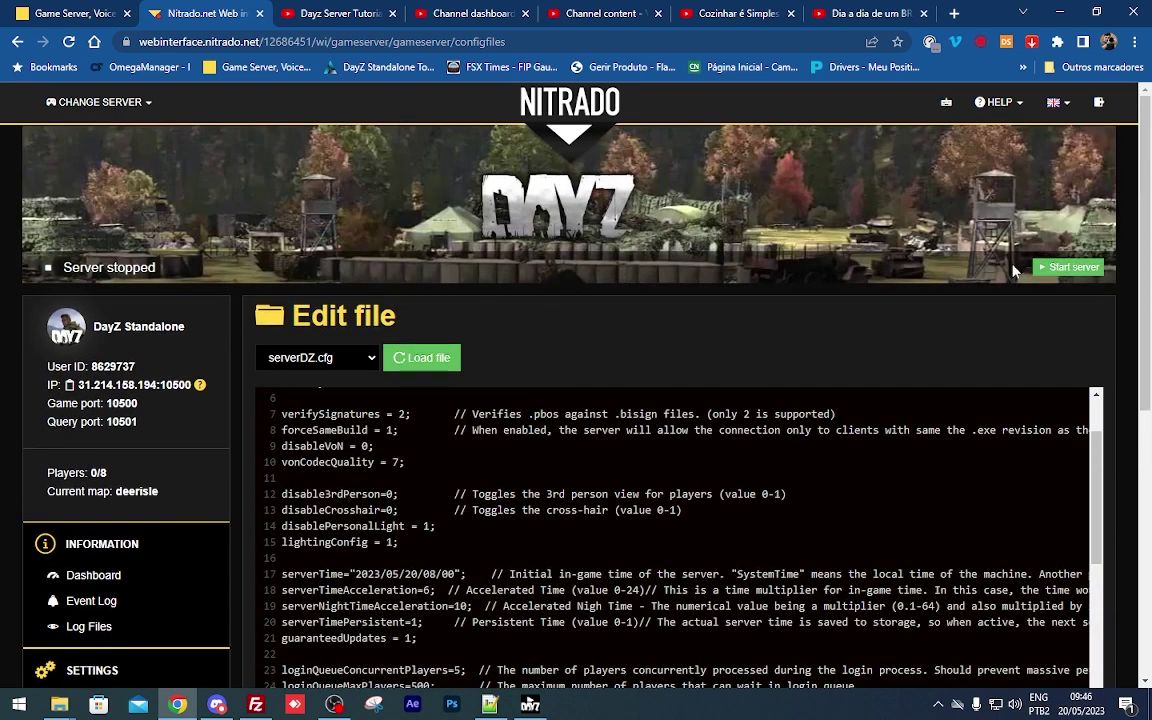
pyautogui.scroll(1, 553, 447)
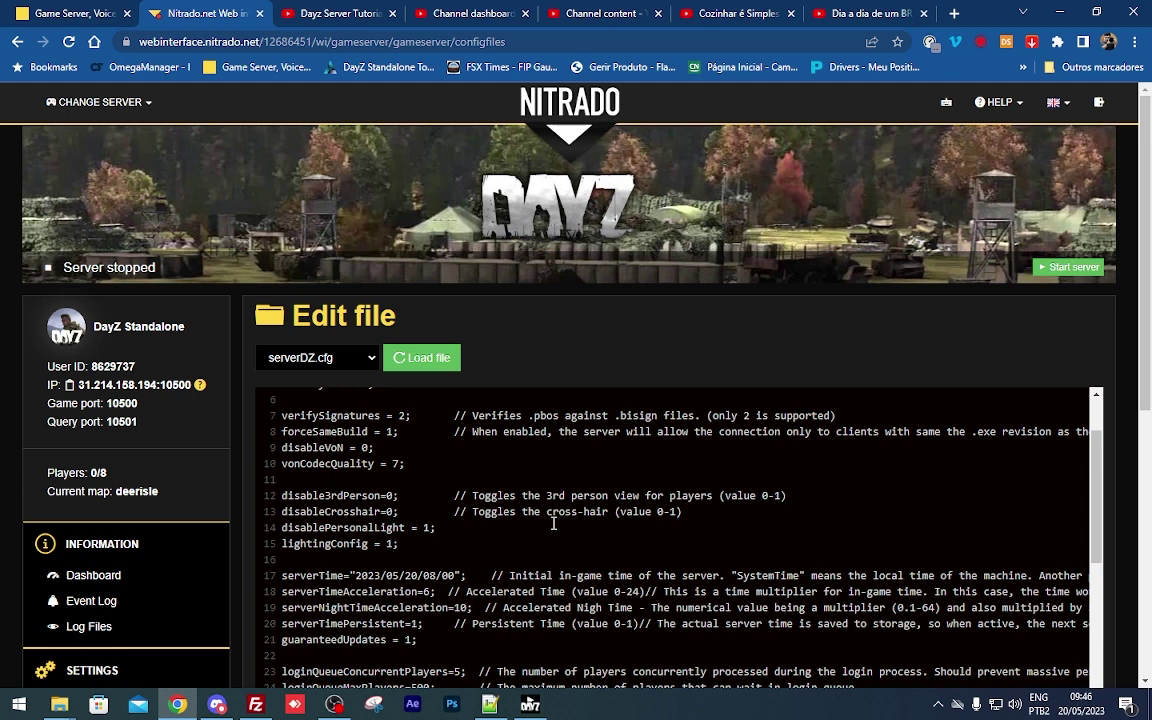
pyautogui.click(101, 582)
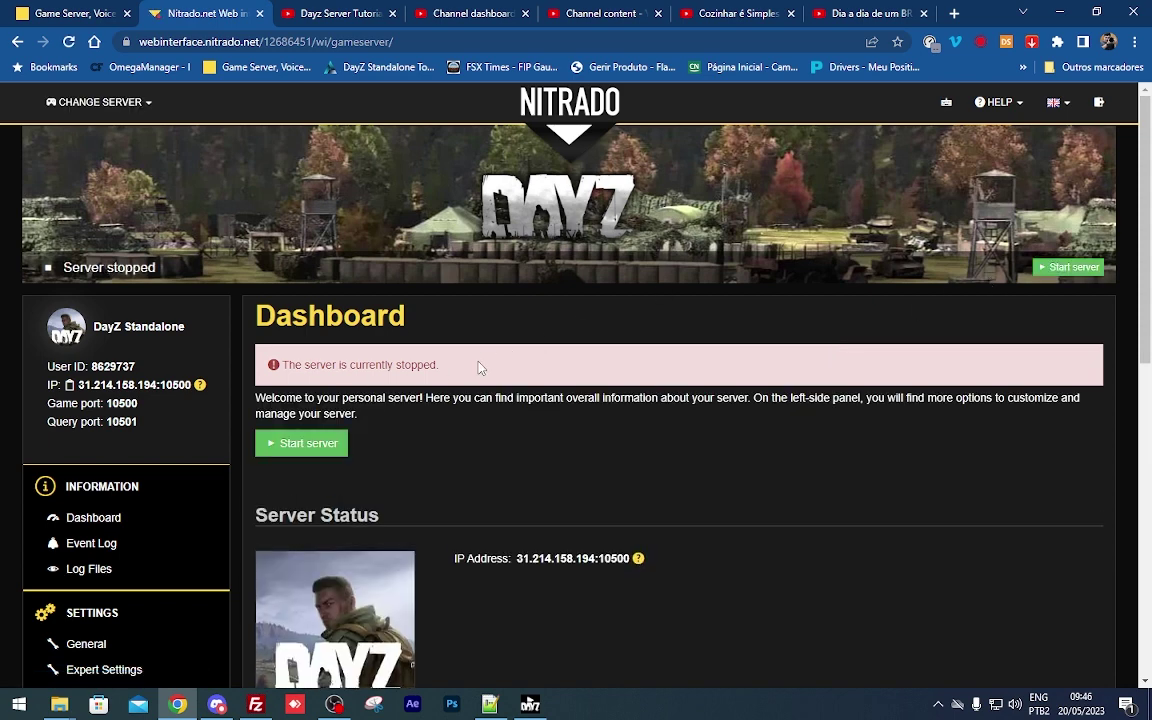
# Step: Start the stopped DayZ server, confirm, and return to the Nitrado services overview
pyautogui.moveTo(478, 361); pyautogui.dragTo(297, 361)
pyautogui.click(578, 355)
pyautogui.click(1053, 269)
pyautogui.click(768, 239)
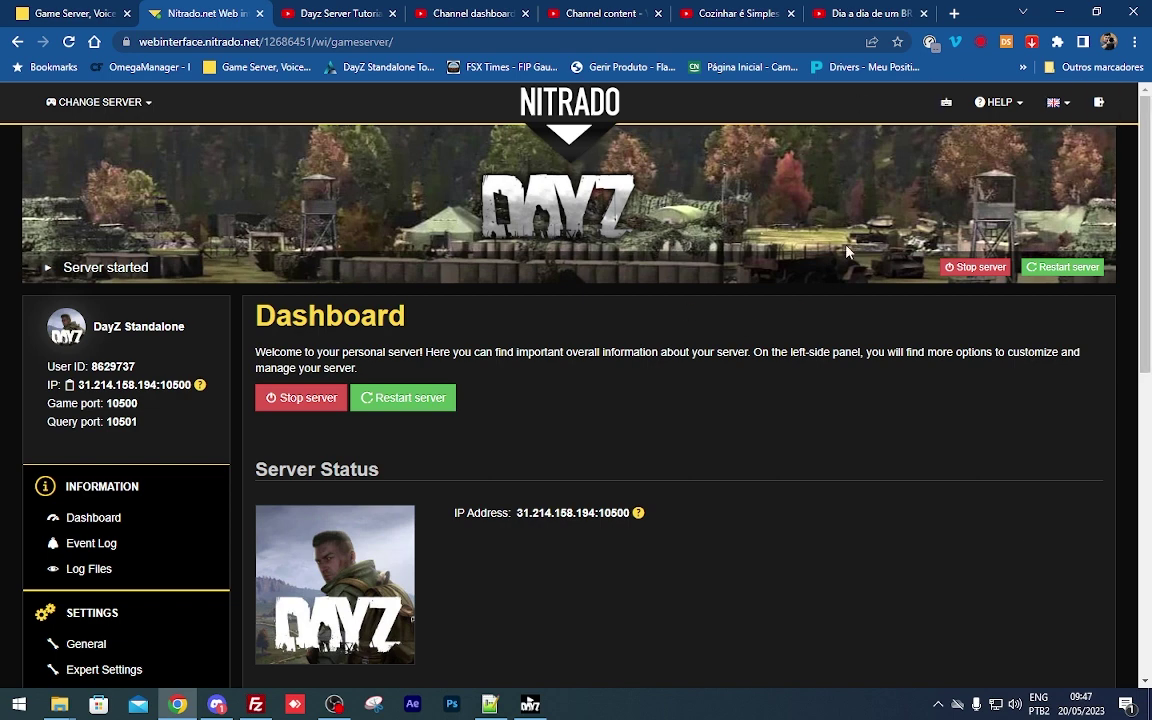
pyautogui.click(88, 12)
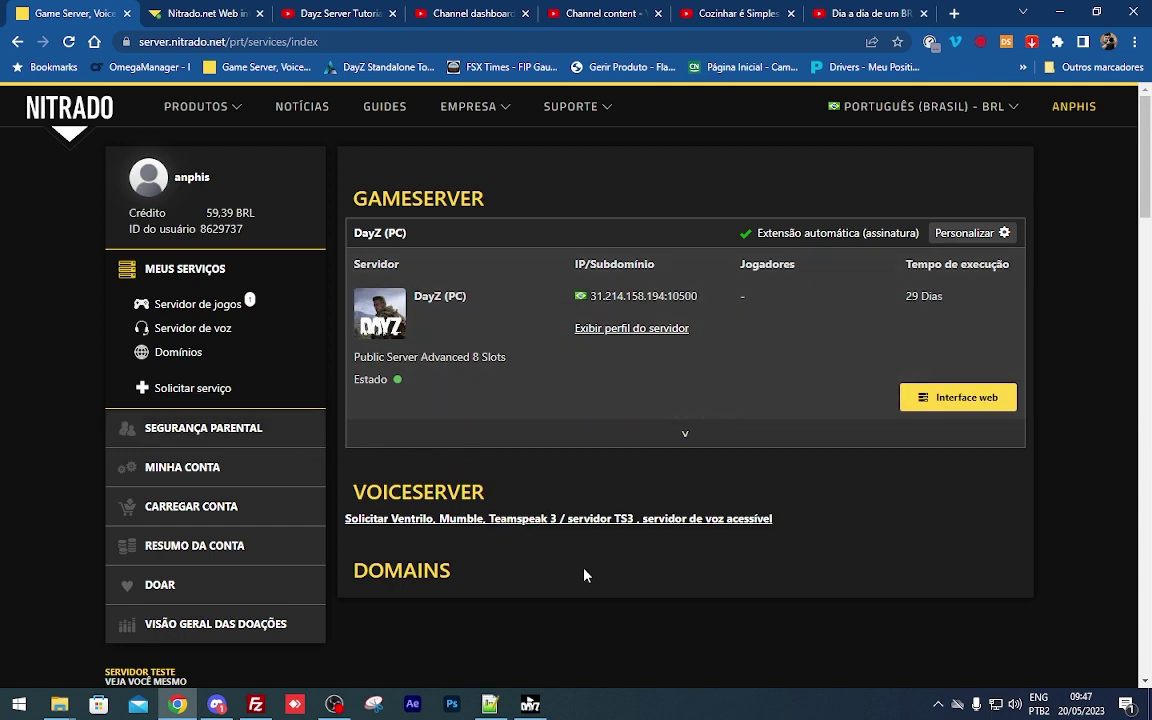
# Step: Reload the Nitrado services page and check the server dashboard's refreshed status
pyautogui.press('F5')
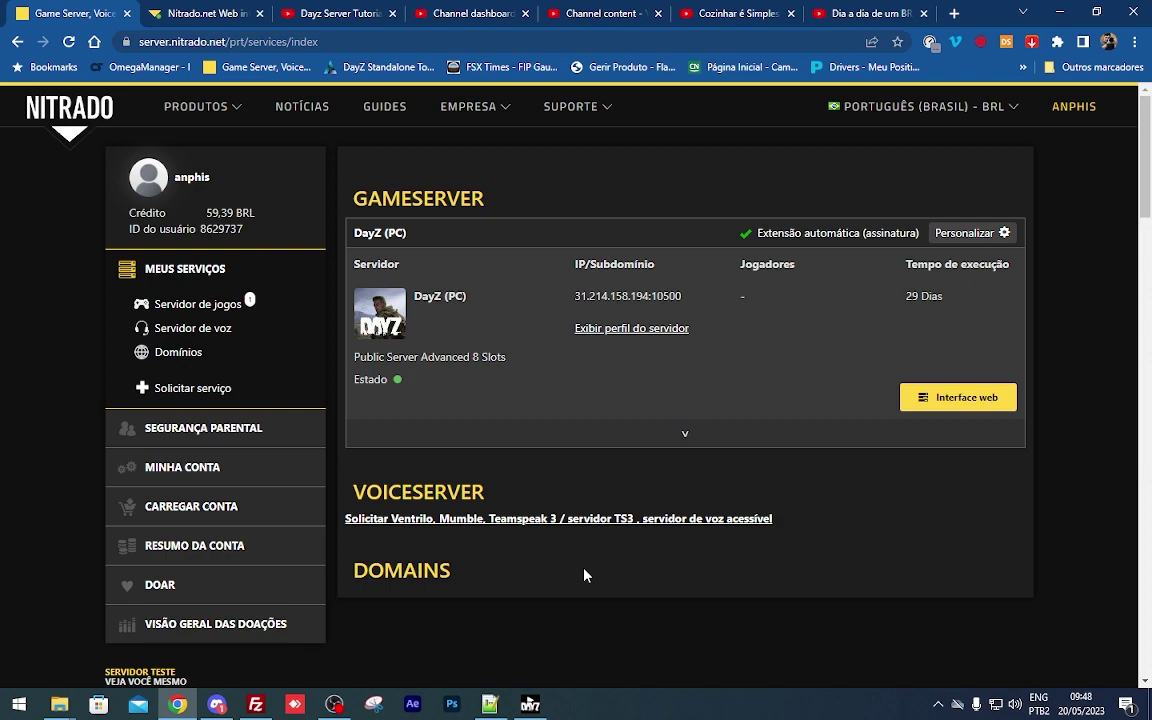
pyautogui.click(222, 10)
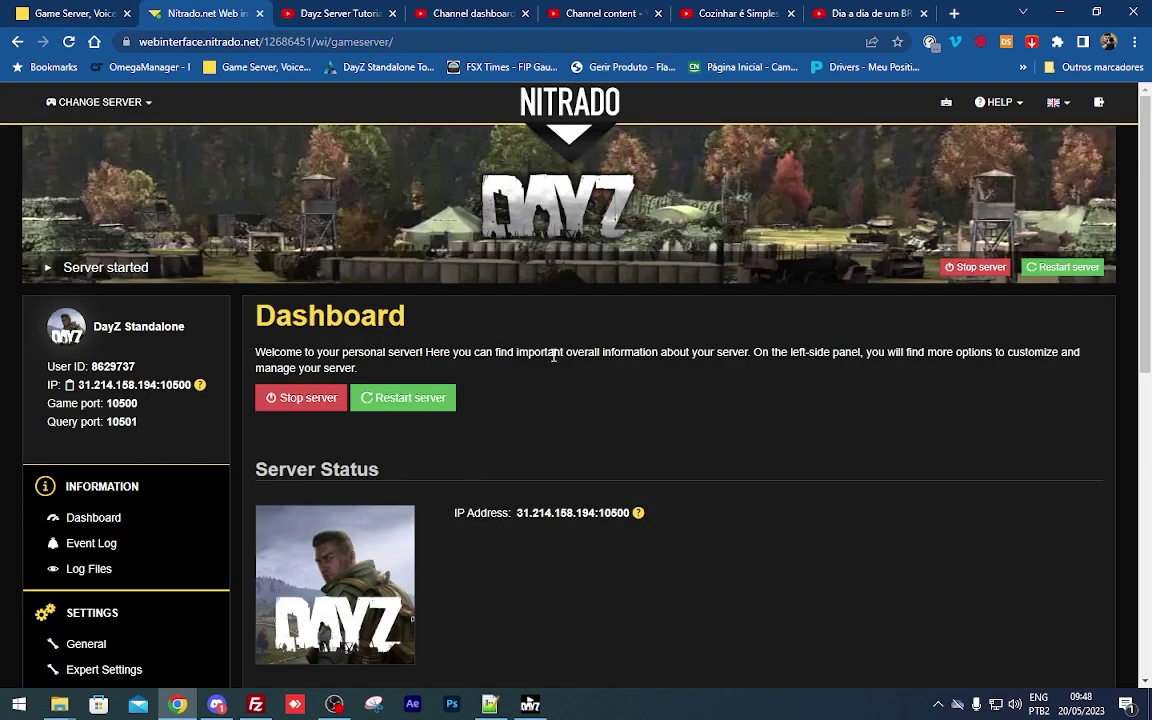
pyautogui.scroll(-3, 600, 370)
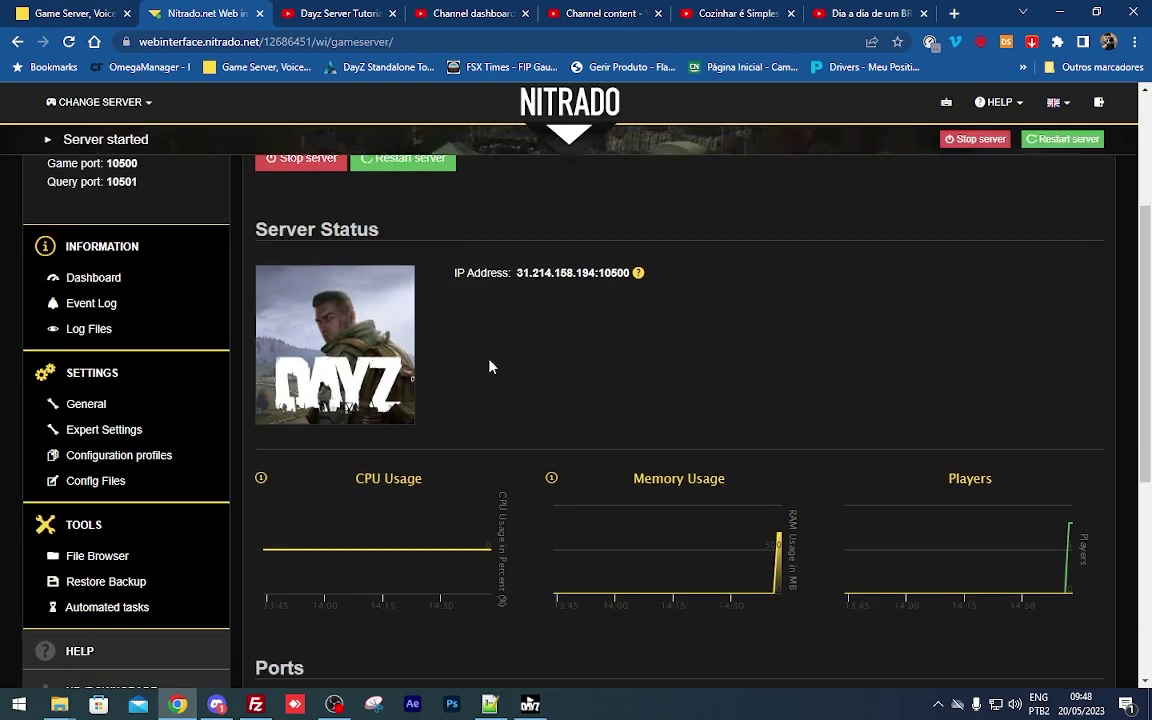
pyautogui.scroll(3, 677, 392)
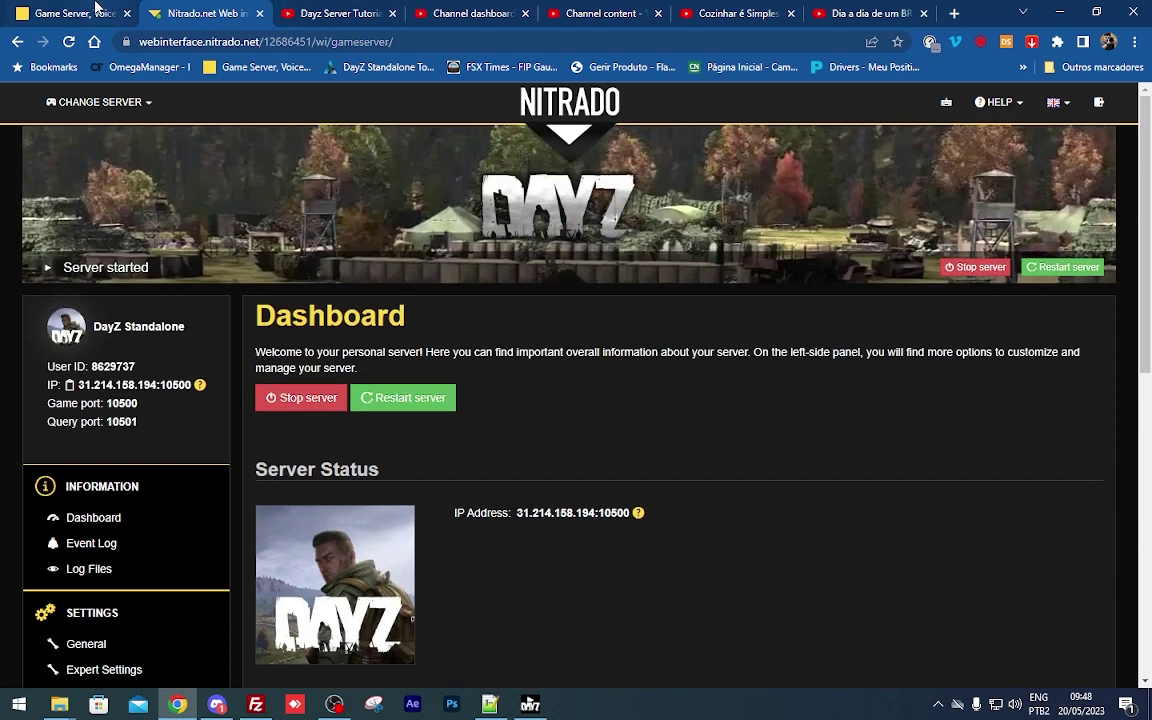
pyautogui.click(97, 8)
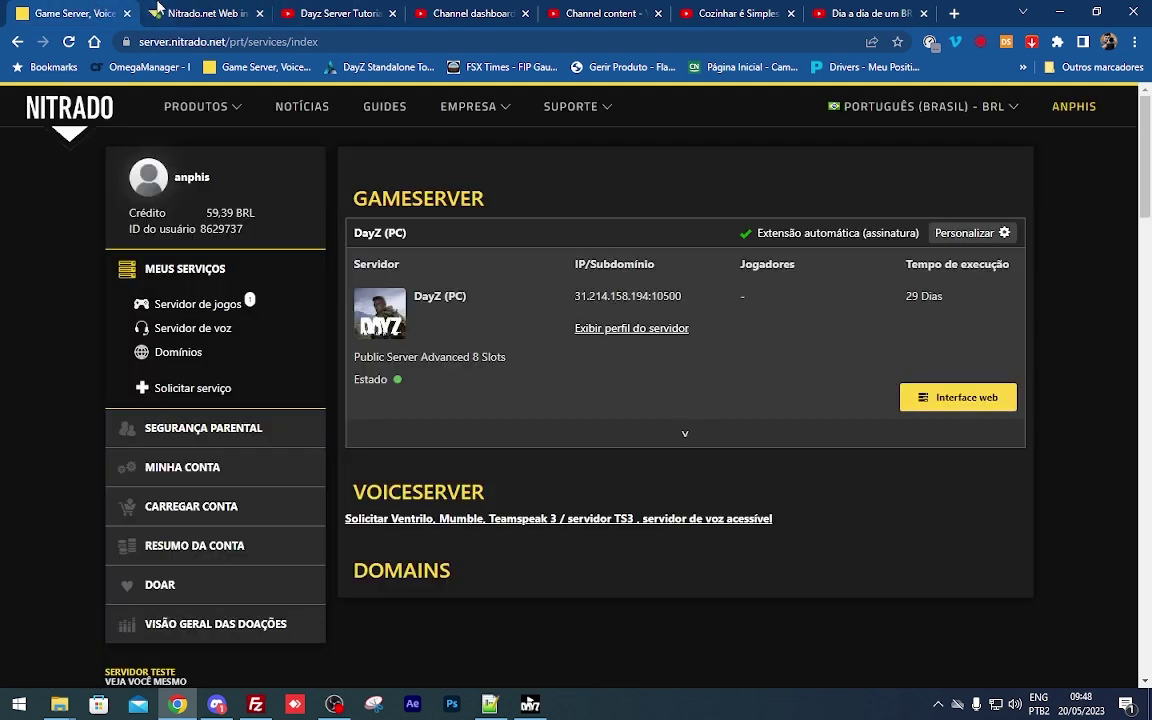
pyautogui.click(158, 10)
pyautogui.click(60, 10)
pyautogui.click(190, 10)
pyautogui.click(80, 10)
pyautogui.click(148, 10)
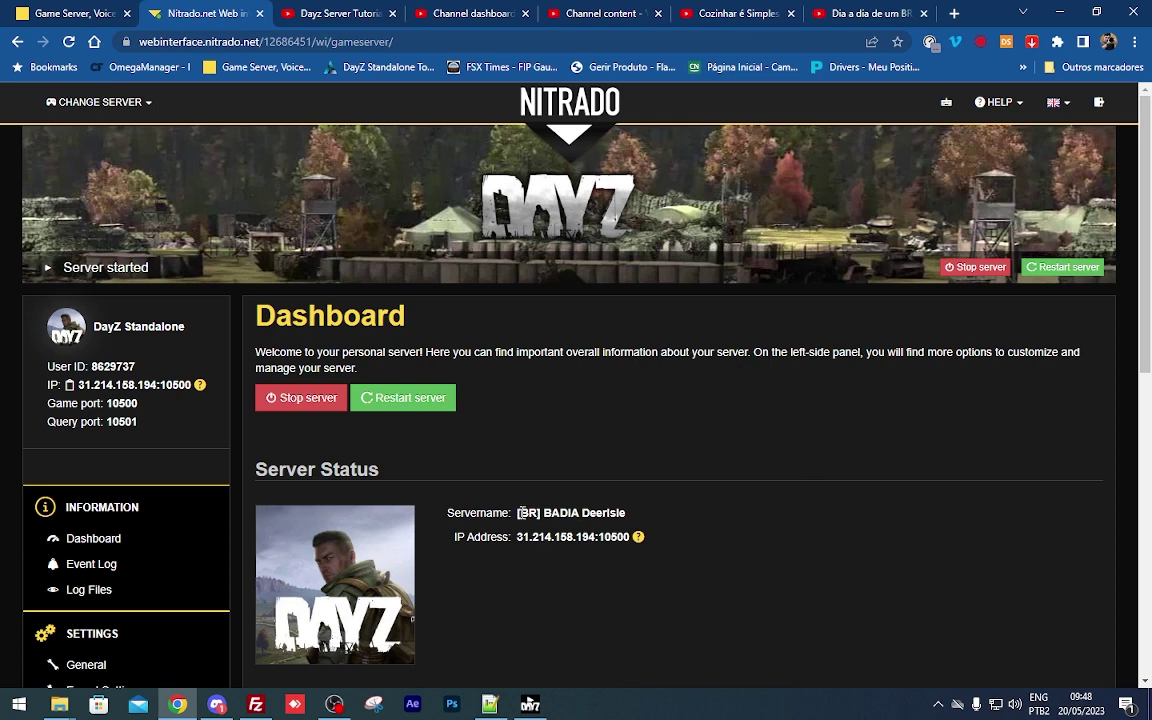
# Step: Verify the dashboard server name reads [BR] BADIA Deerisle, then bring up the DayZ launcher
pyautogui.moveTo(517, 512); pyautogui.dragTo(630, 522)
pyautogui.click(80, 13)
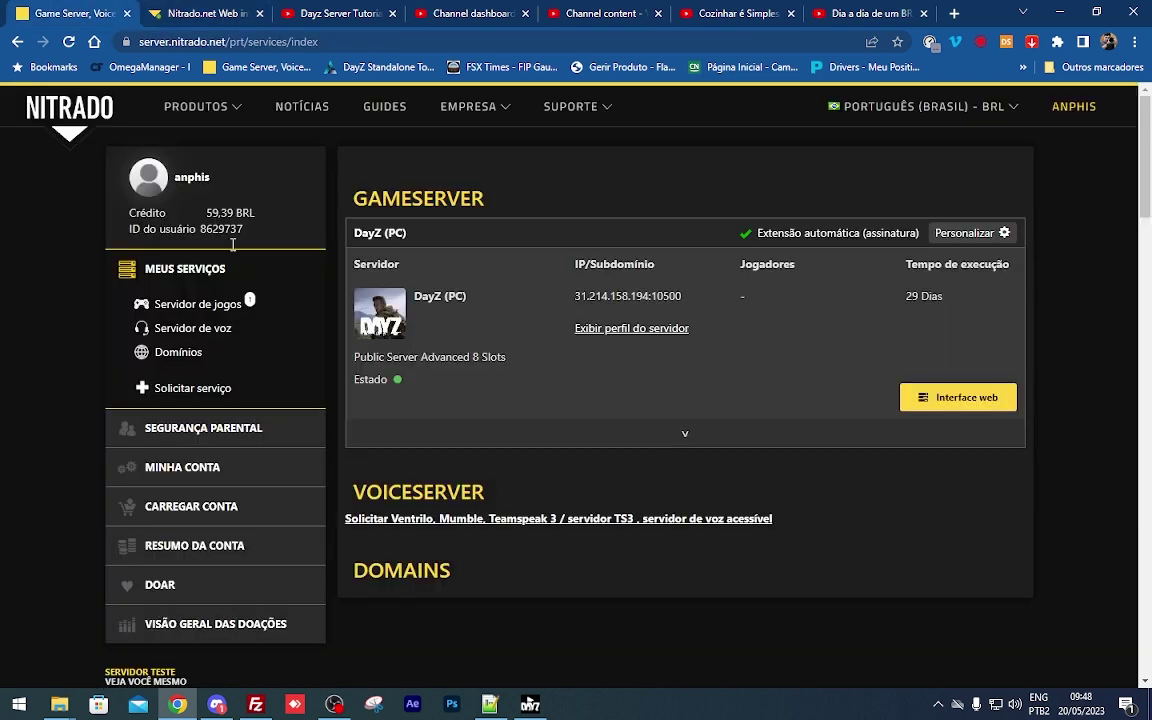
pyautogui.click(420, 418)
pyautogui.click(663, 424)
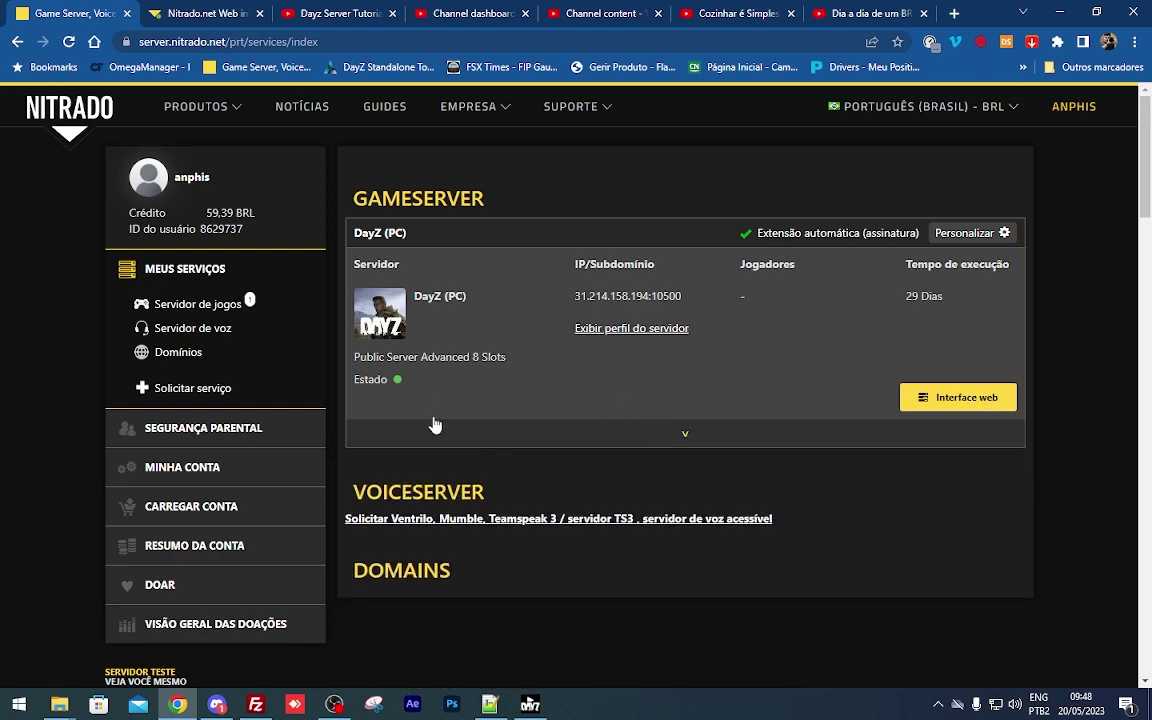
pyautogui.click(160, 10)
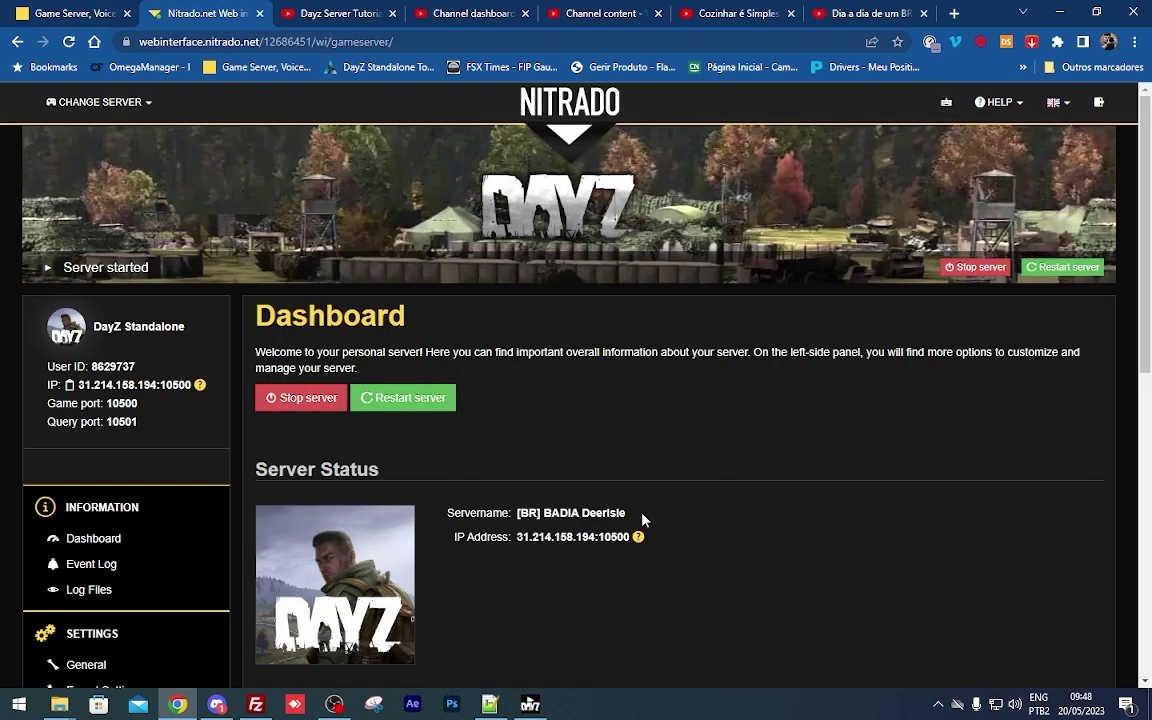
pyautogui.moveTo(643, 519); pyautogui.dragTo(517, 512)
pyautogui.click(591, 576)
pyautogui.click(530, 704)
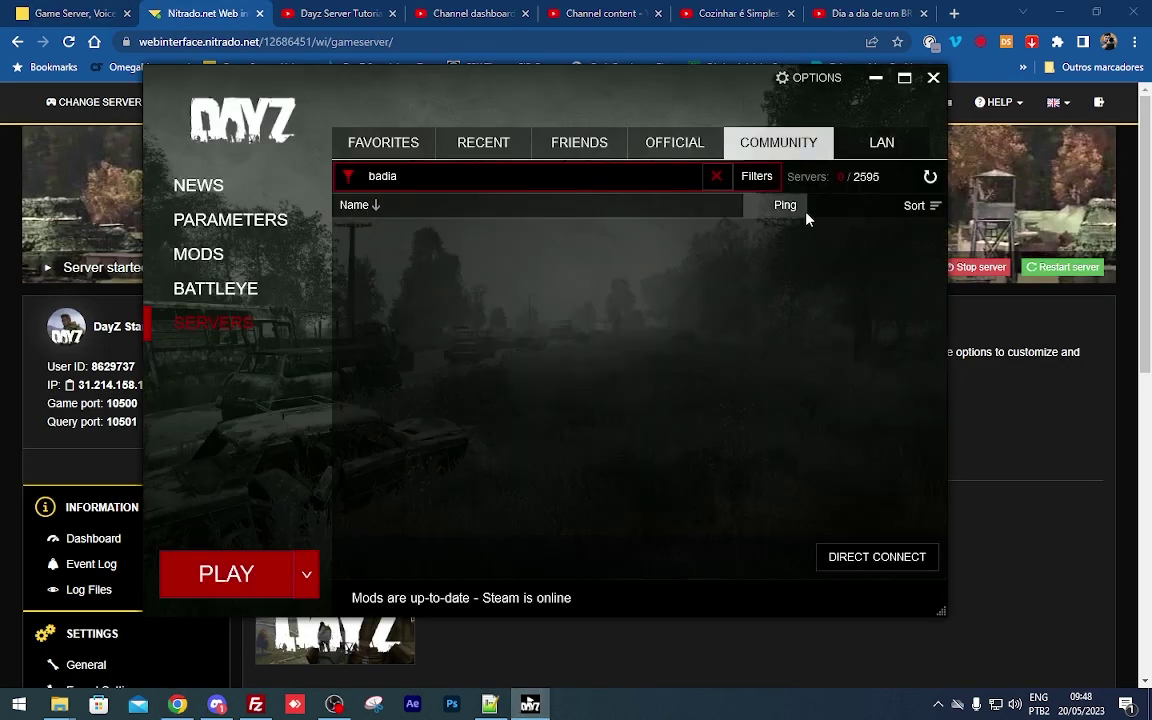
# Step: Refresh the community list, star [BR] BADIA Deerisle, and view it in the Favorites list
pyautogui.click(930, 176)
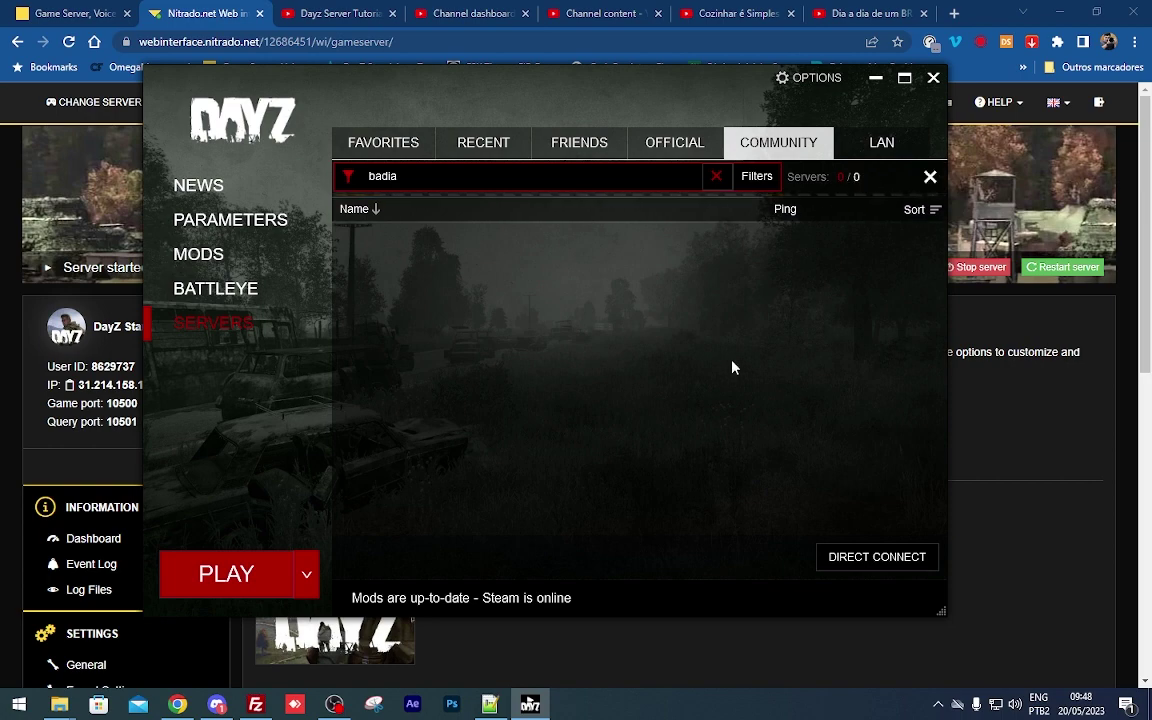
pyautogui.click(1058, 13)
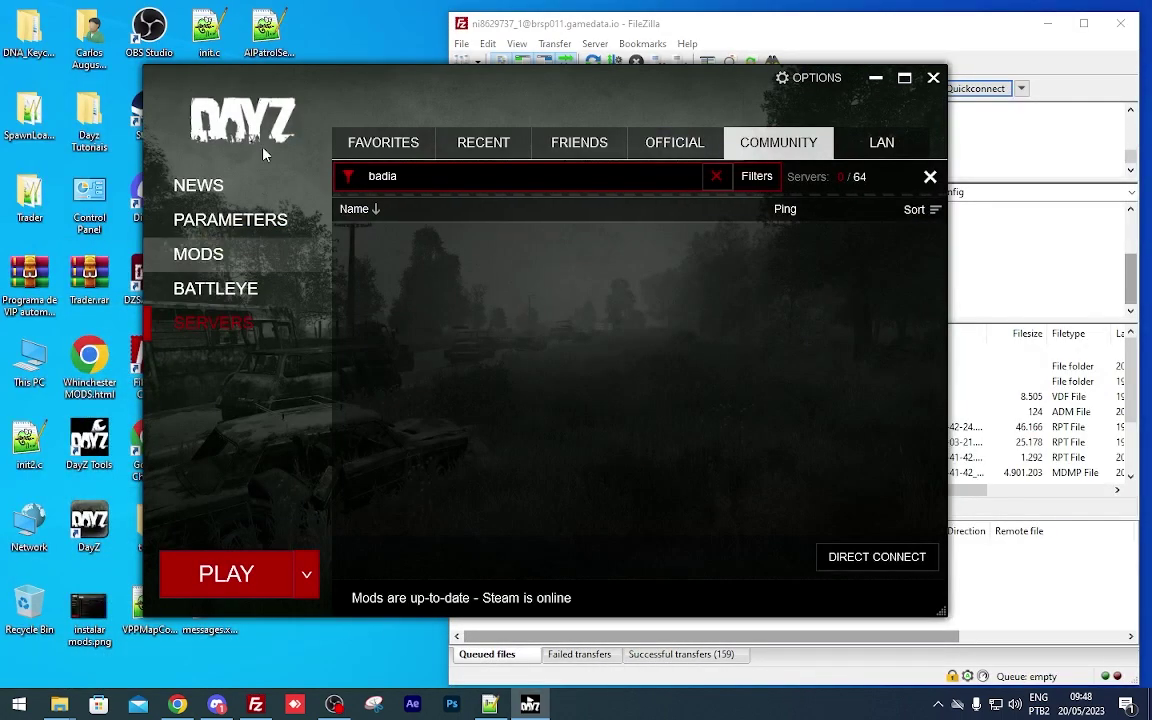
pyautogui.moveTo(321, 85); pyautogui.dragTo(416, 92)
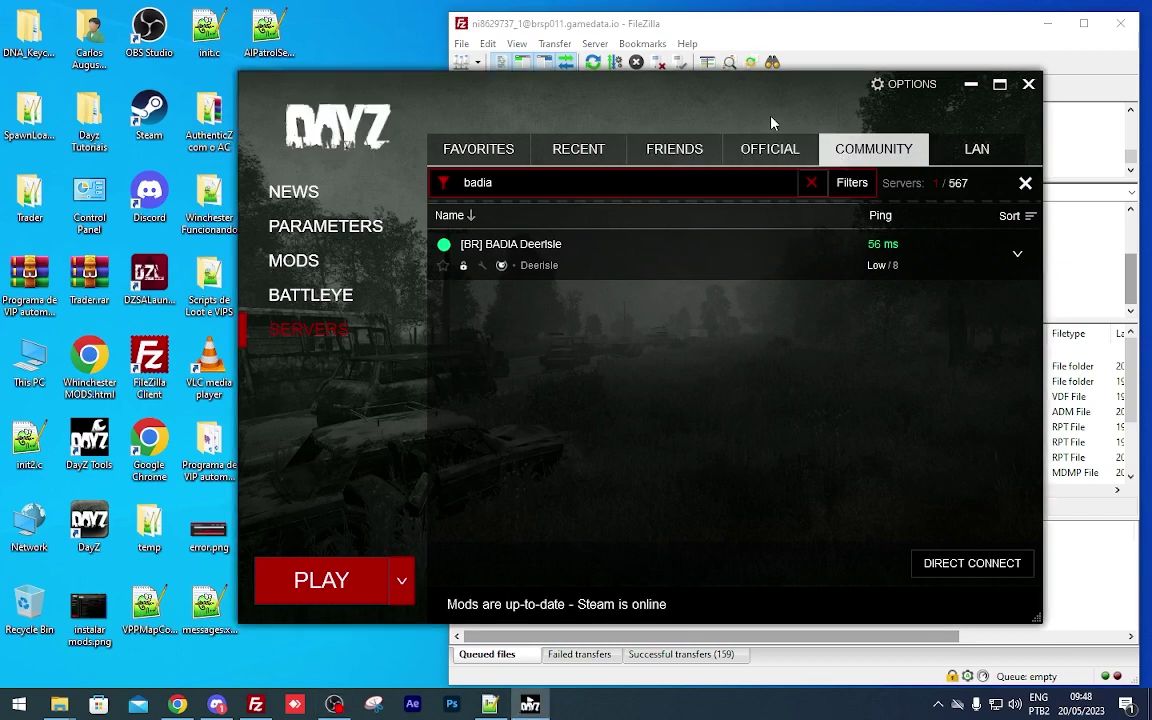
pyautogui.moveTo(719, 99); pyautogui.dragTo(771, 86)
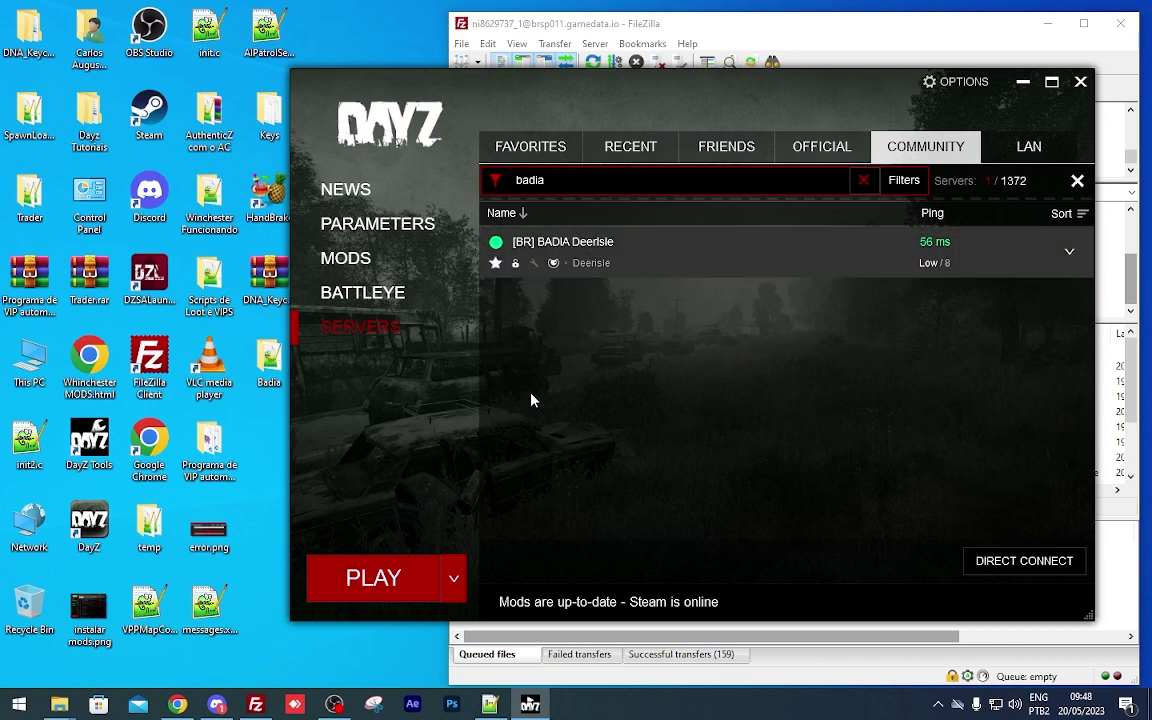
pyautogui.click(494, 263)
pyautogui.click(530, 146)
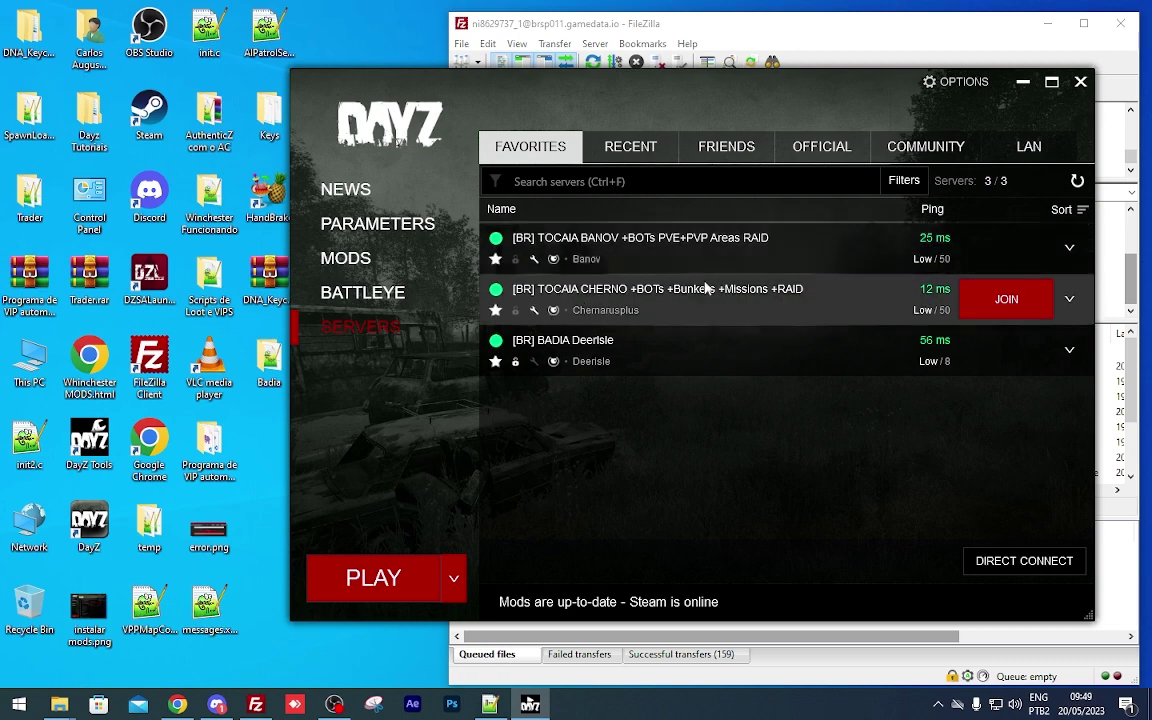
# Step: Join [BR] TOCAIA CHERNO with its required DLCs and mods, then enable Community Online Tools
pyautogui.click(1018, 308)
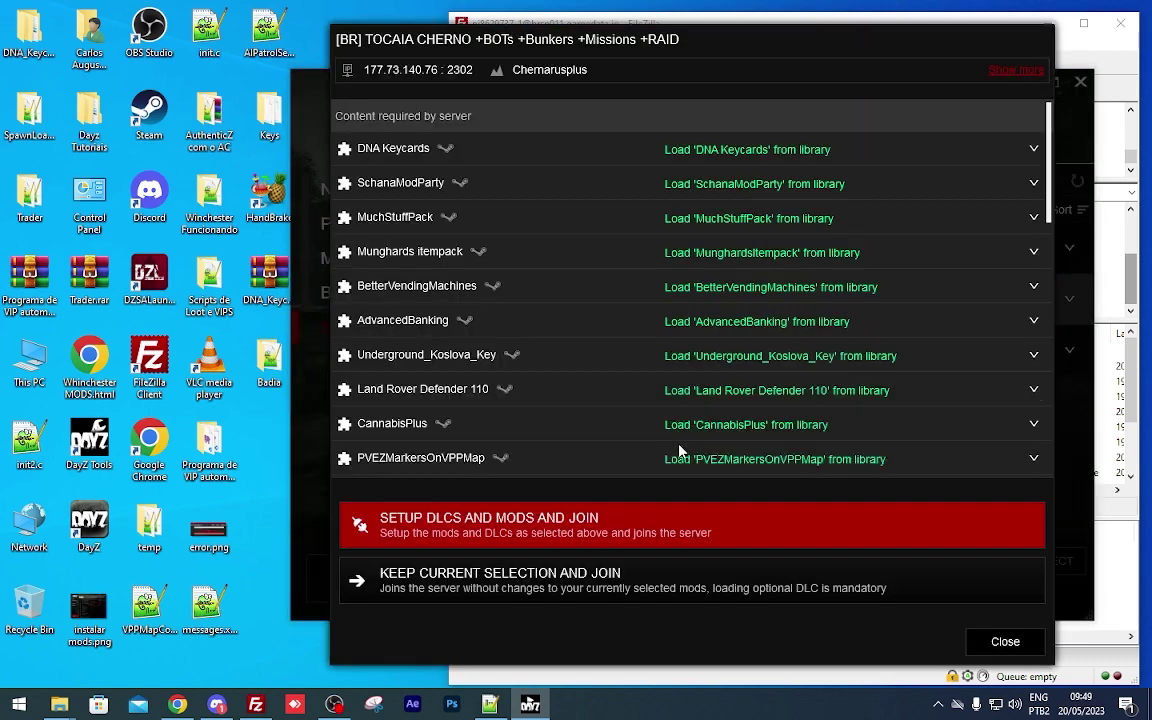
pyautogui.click(630, 515)
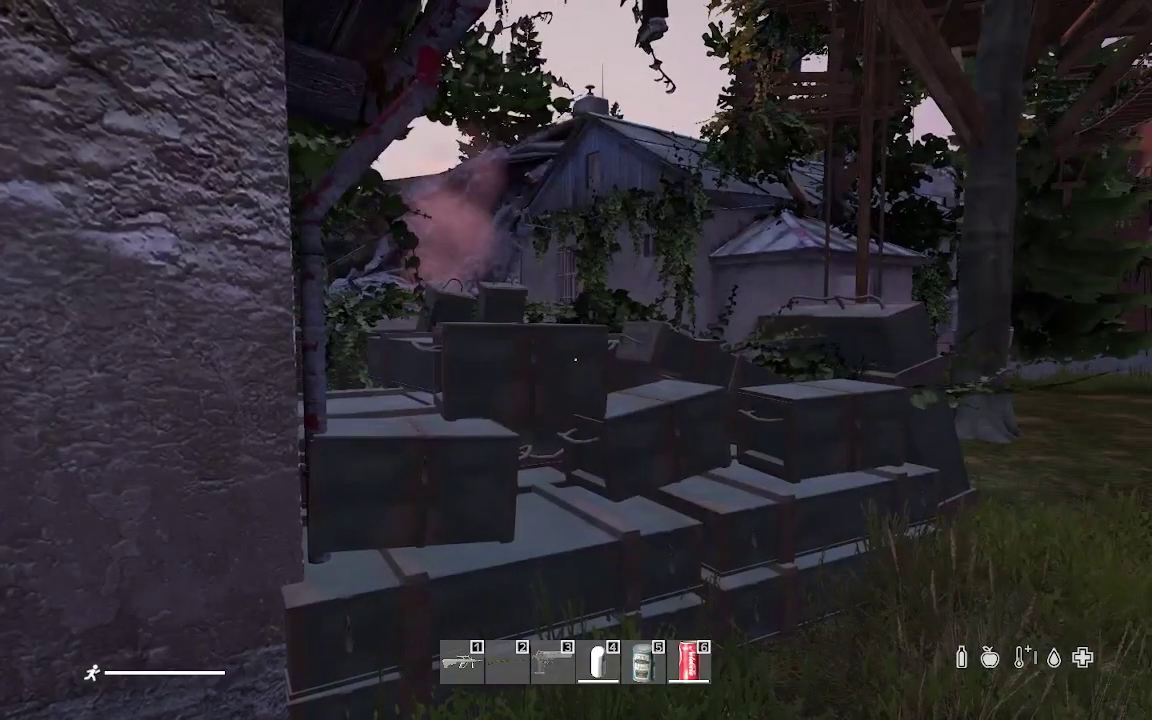
pyautogui.press('End')
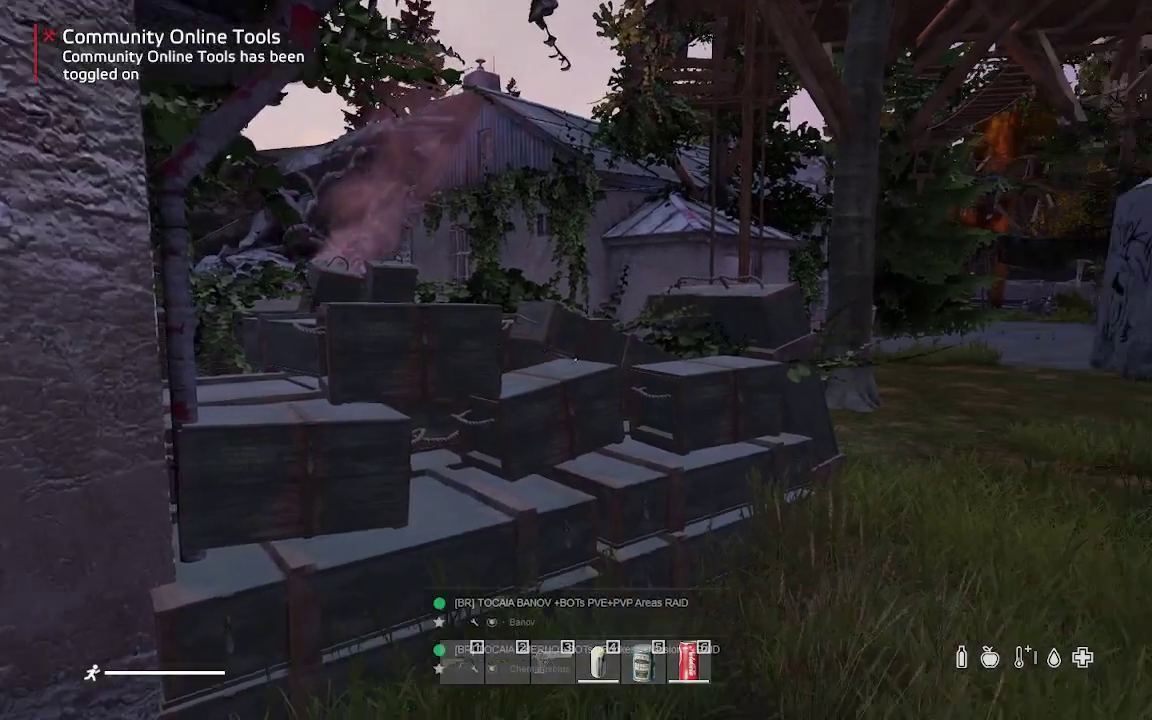
# Step: Set your admin character's energy to 20000 and grant it godmode in V++ Admin Tools
pyautogui.press('y')
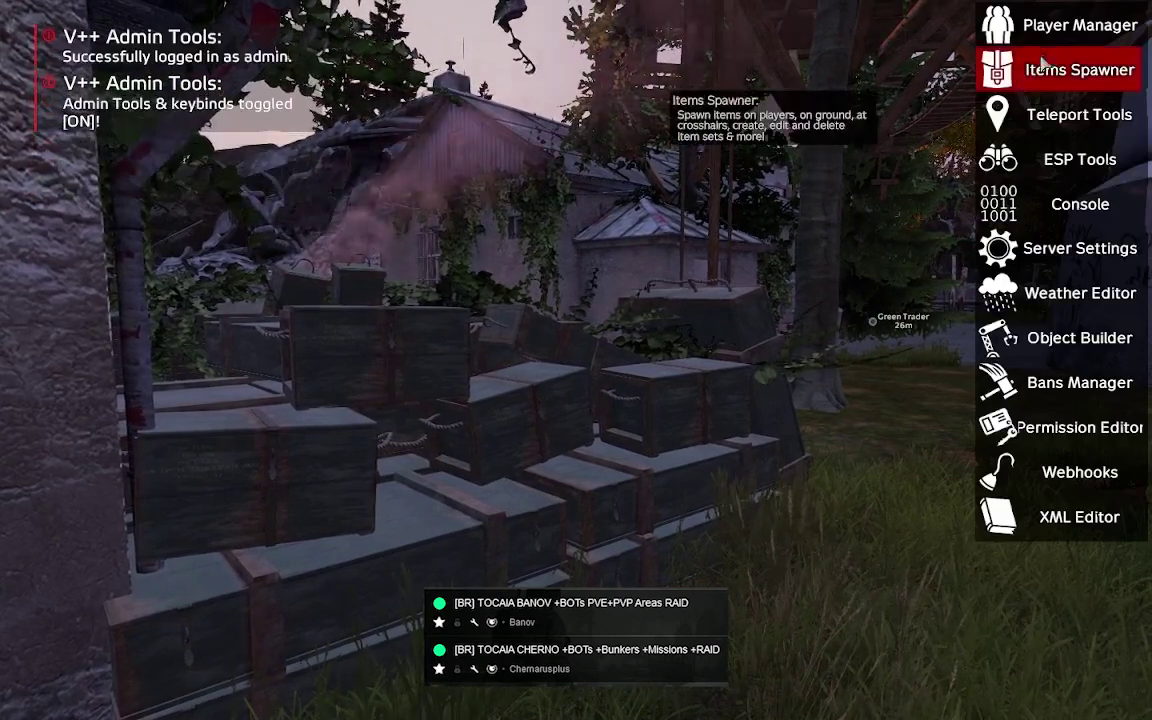
pyautogui.click(1075, 25)
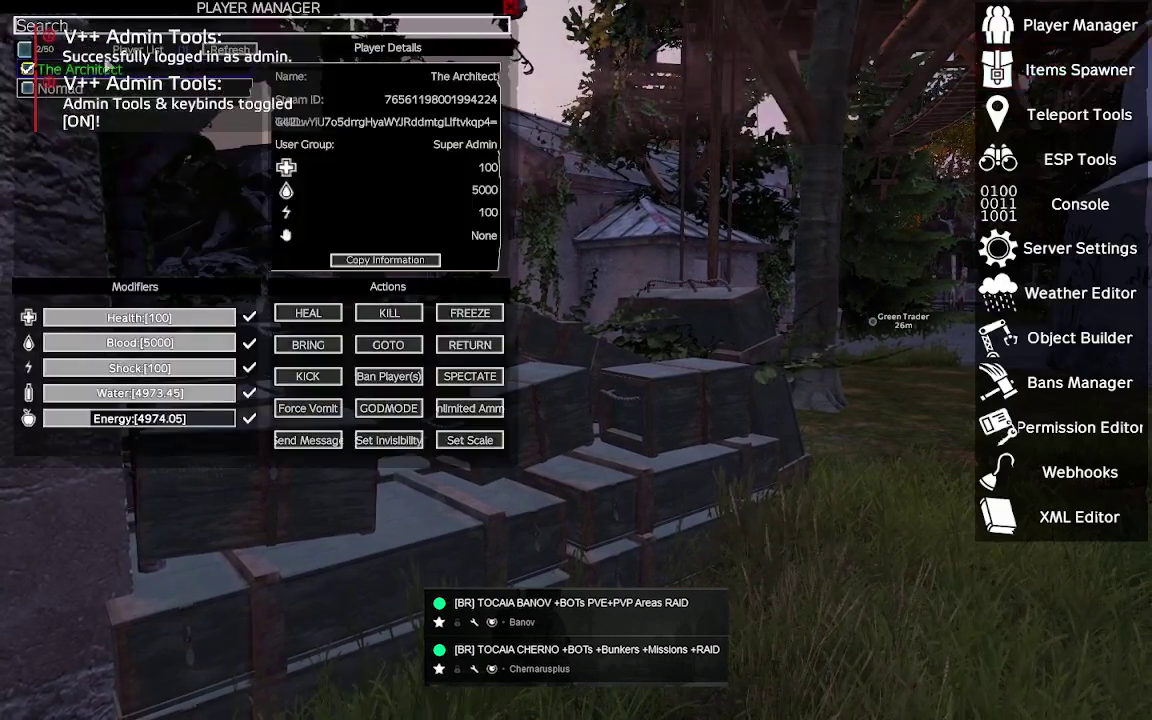
pyautogui.moveTo(168, 21); pyautogui.dragTo(186, 126)
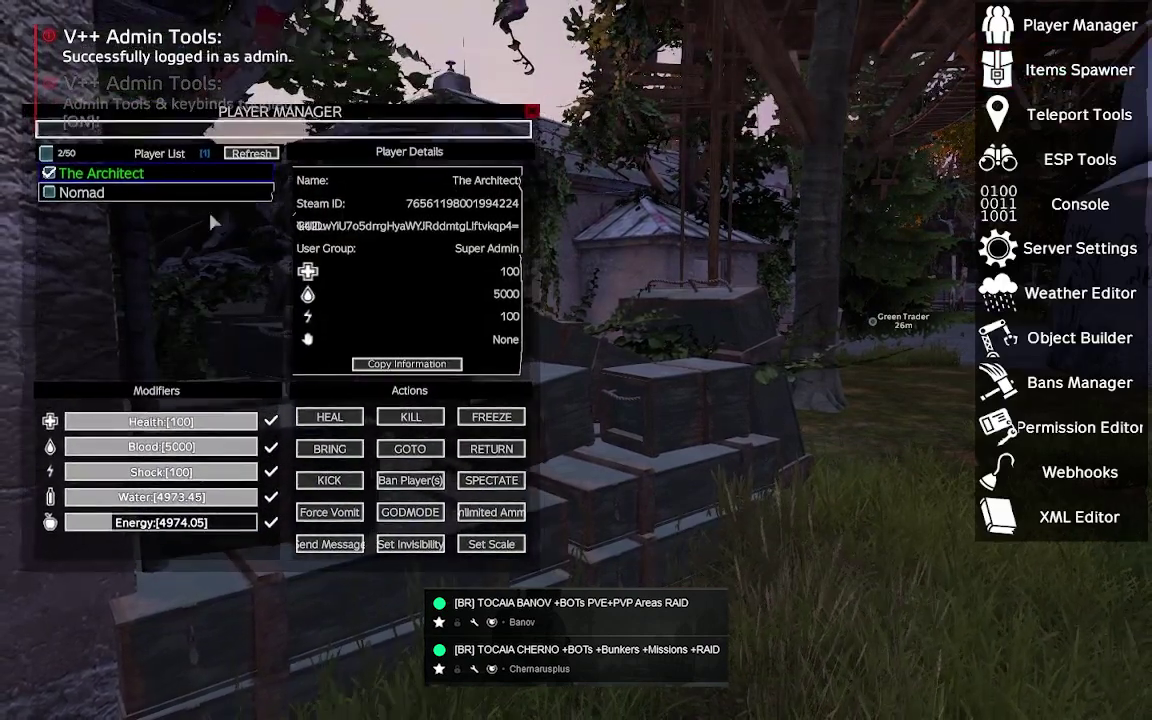
pyautogui.click(158, 524)
pyautogui.write('20000')
pyautogui.click(268, 524)
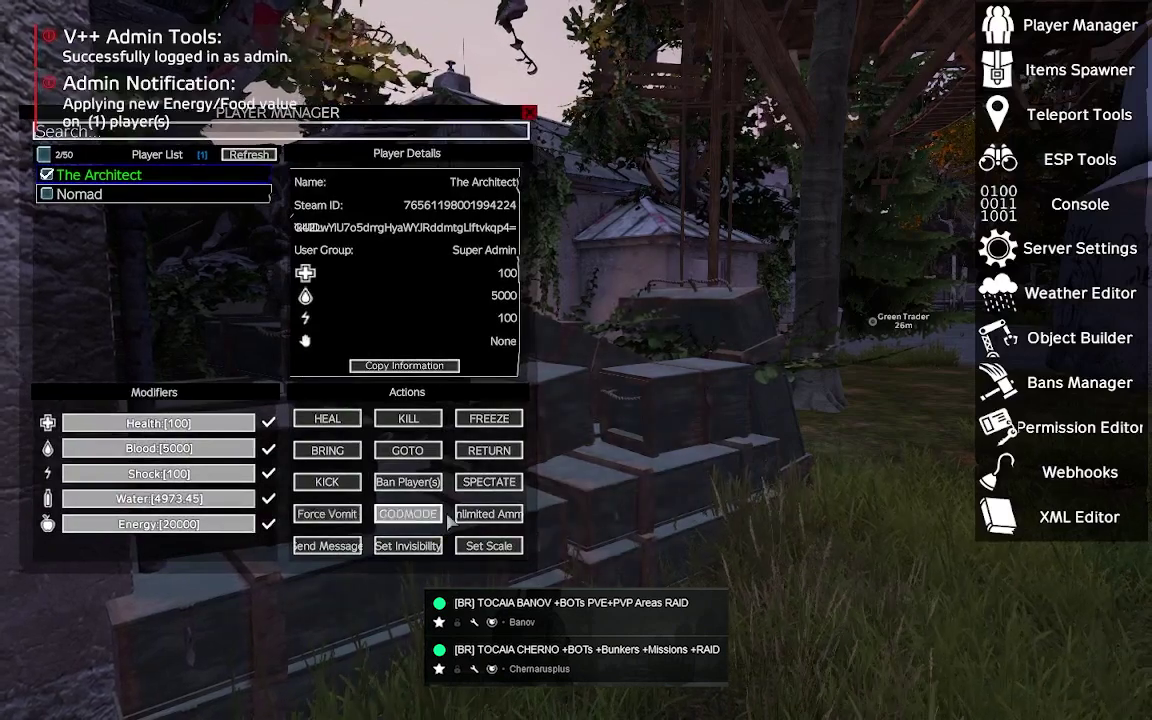
pyautogui.click(408, 513)
pyautogui.press('Escape')
# Step: Fly toward the Green Trader tower, toggle skeleton ESP on, and reopen the admin menu
pyautogui.press('w')
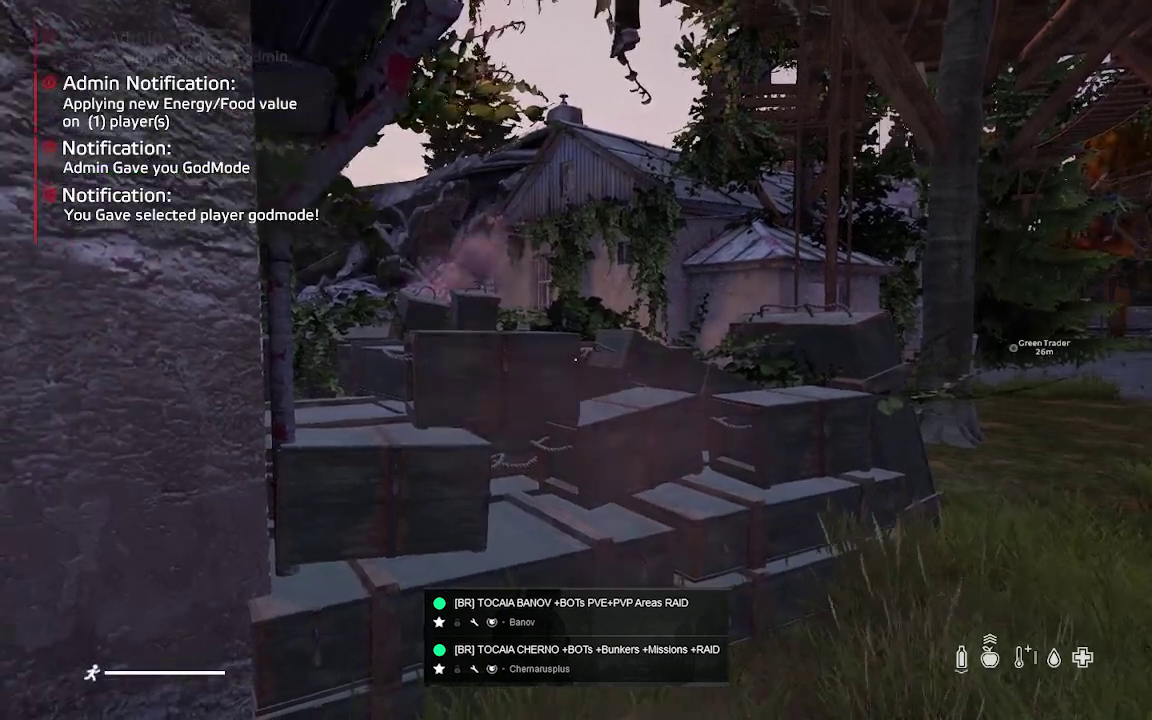
pyautogui.press('w')
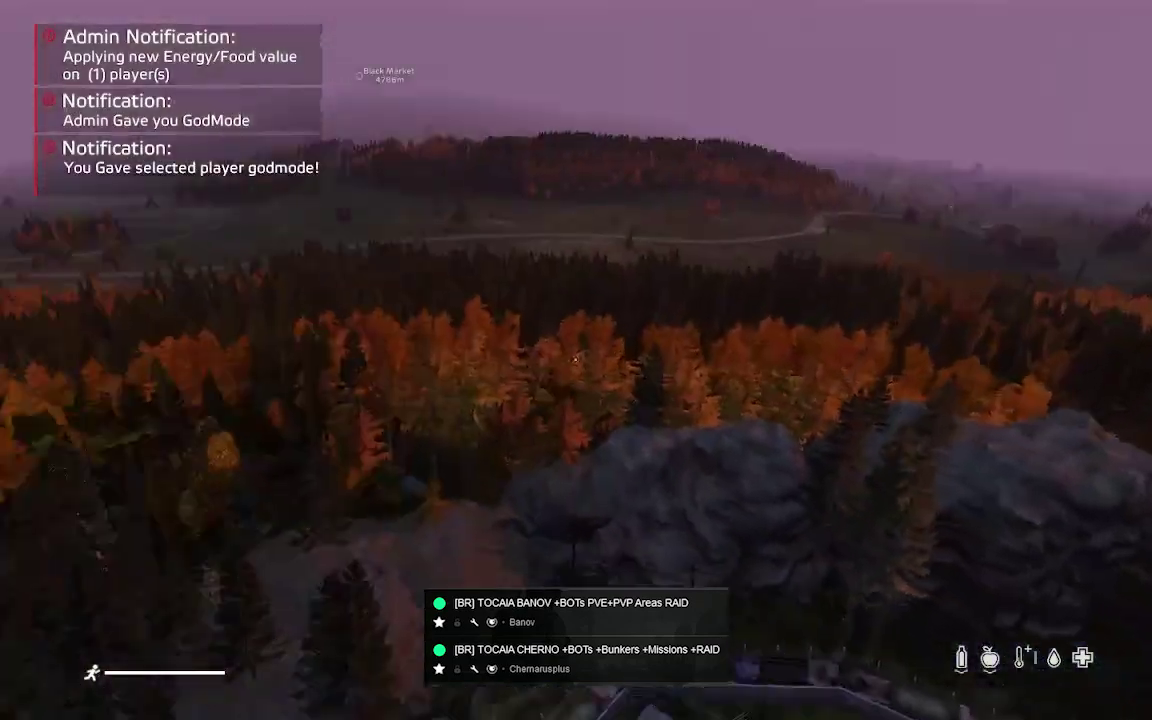
pyautogui.press('s')
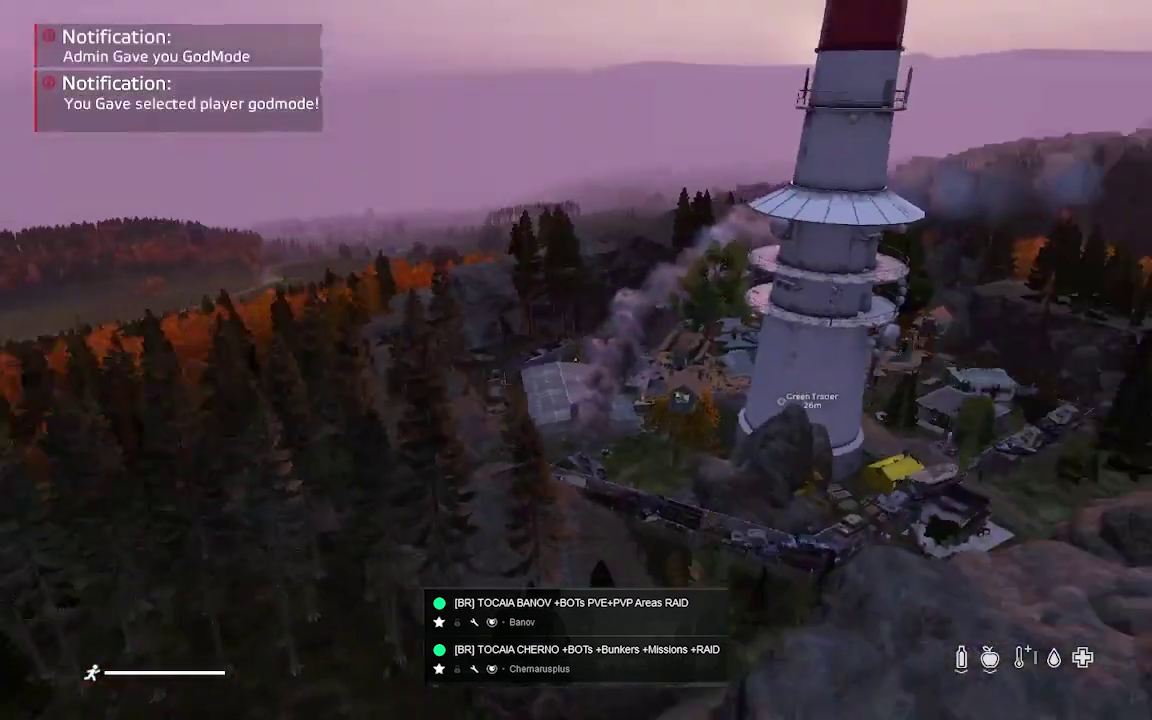
pyautogui.press('pageup')
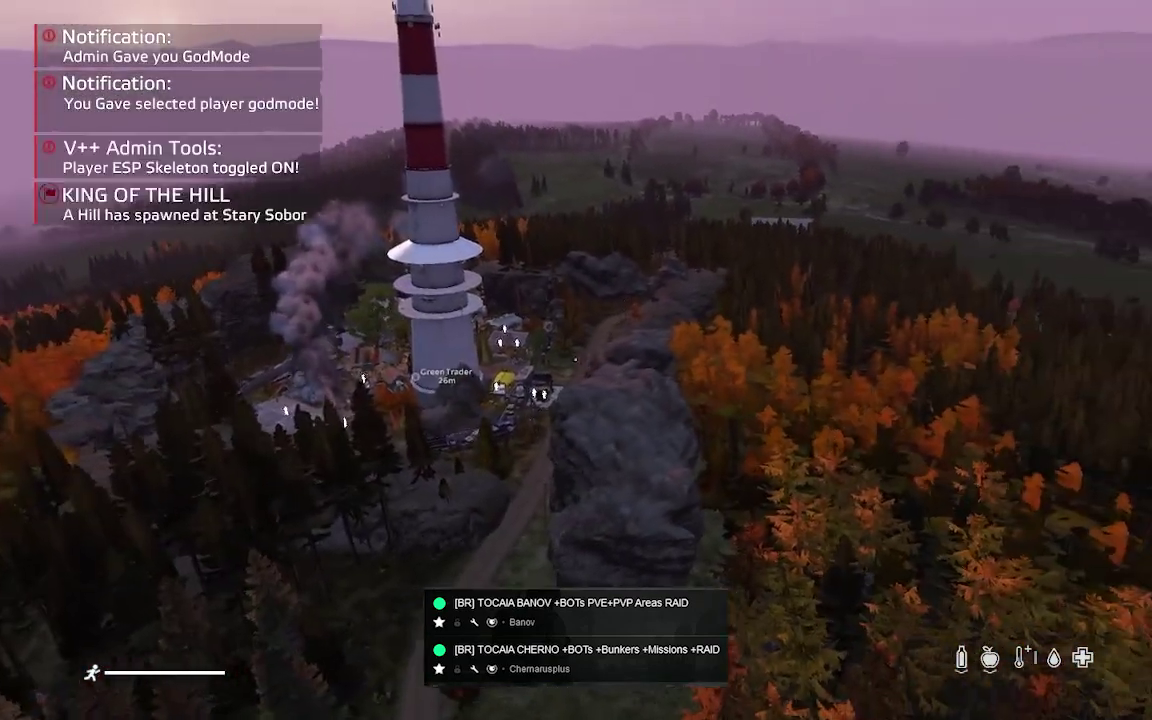
pyautogui.press('pageup')
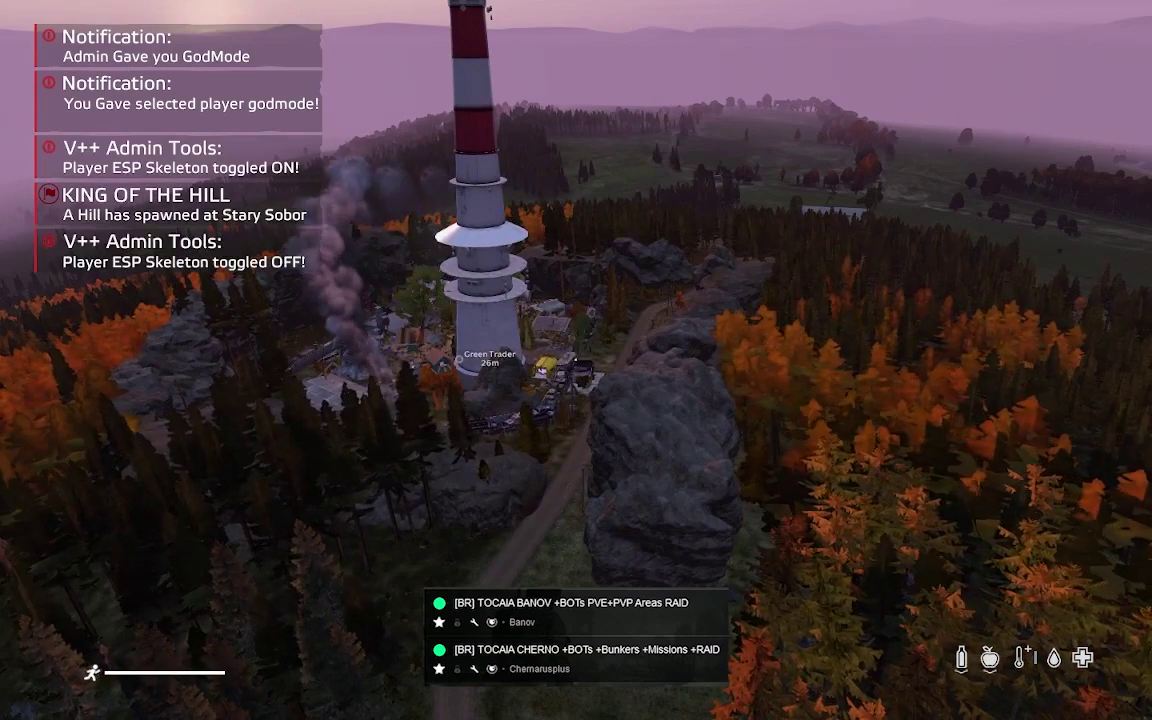
pyautogui.press('pageup')
pyautogui.press('Insert')
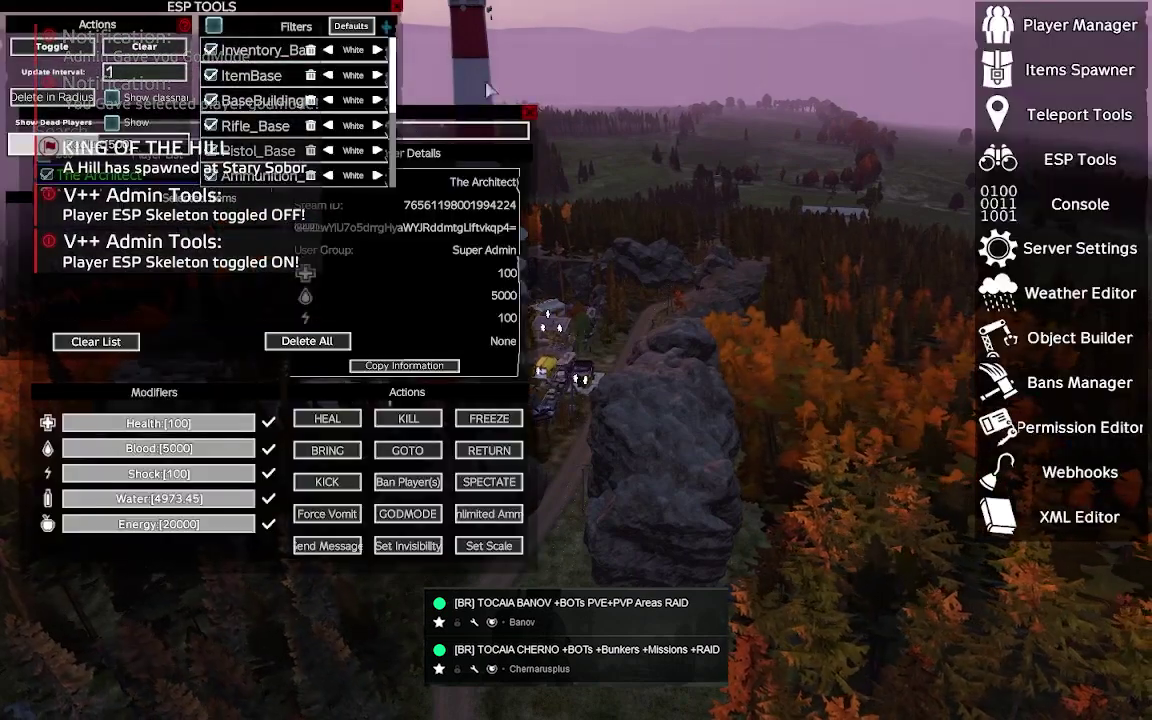
pyautogui.click(536, 116)
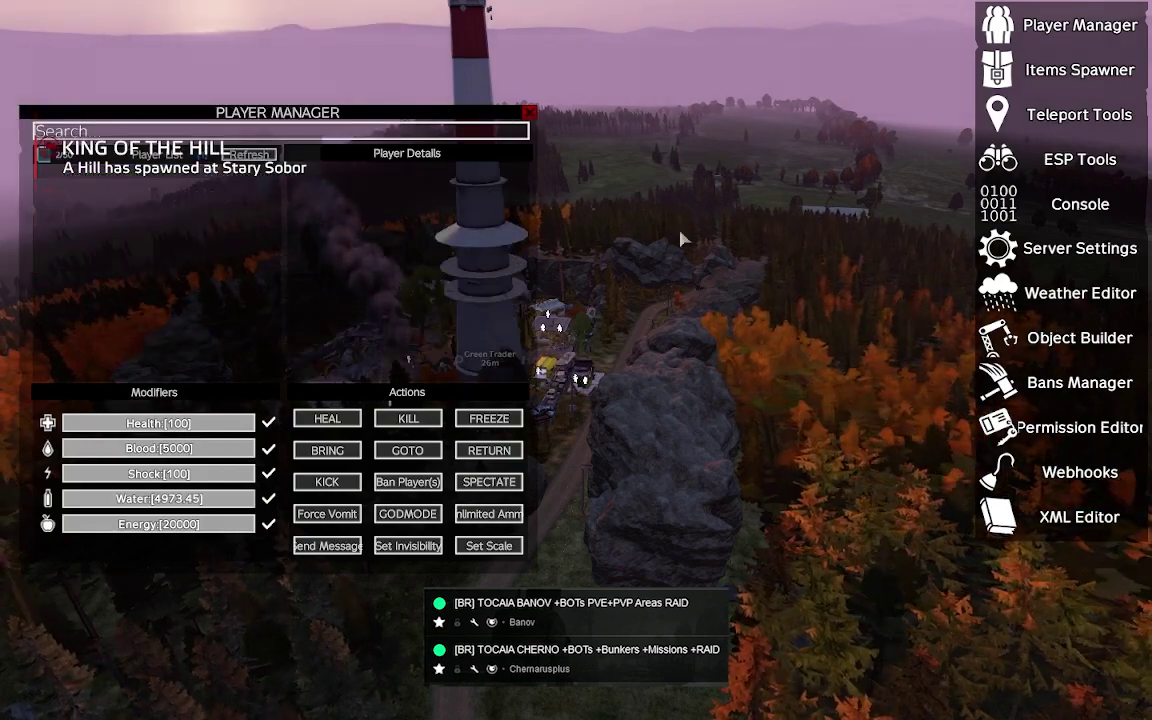
pyautogui.click(530, 113)
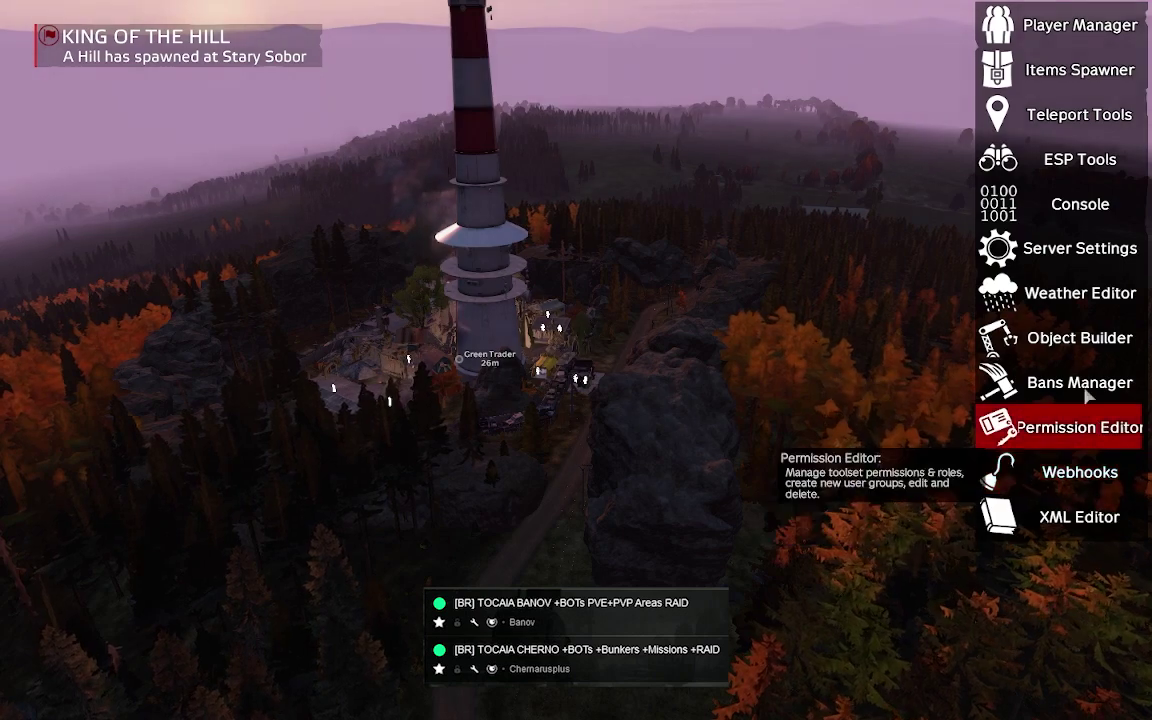
# Step: Set the world time hour to 8 in the Weather Editor and apply it
pyautogui.click(1060, 295)
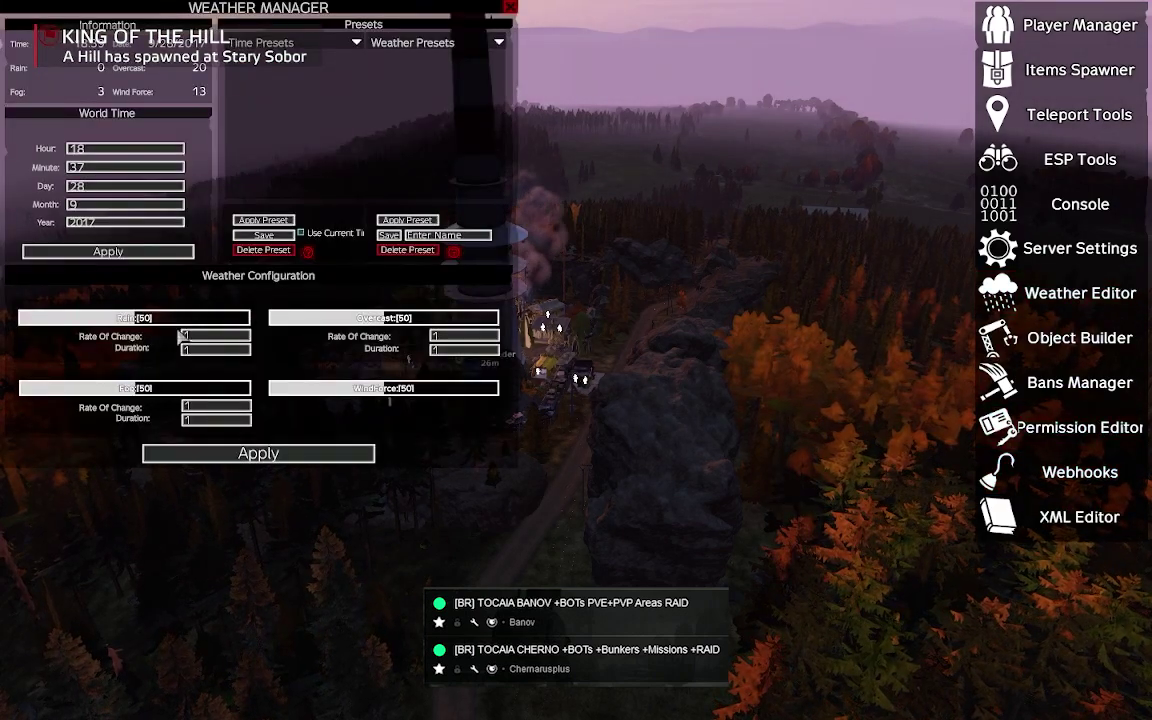
pyautogui.moveTo(148, 18); pyautogui.dragTo(172, 85)
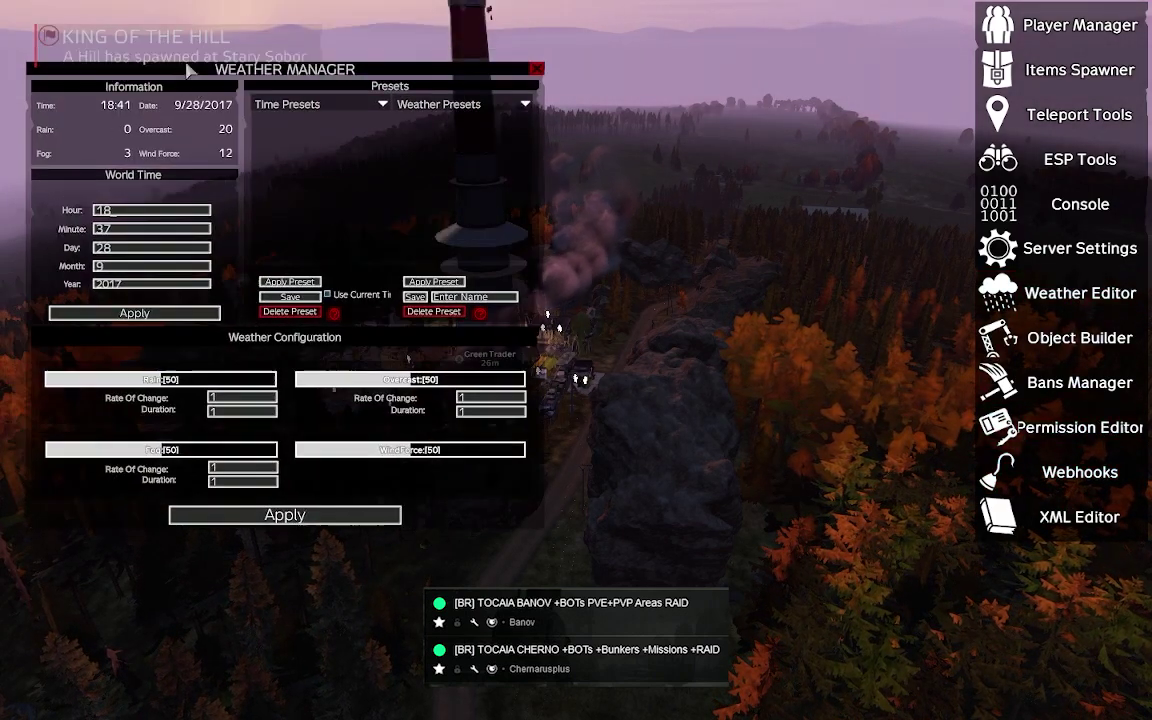
pyautogui.click(118, 215)
pyautogui.press('BackSpace')
pyautogui.press('BackSpace')
pyautogui.write('8')
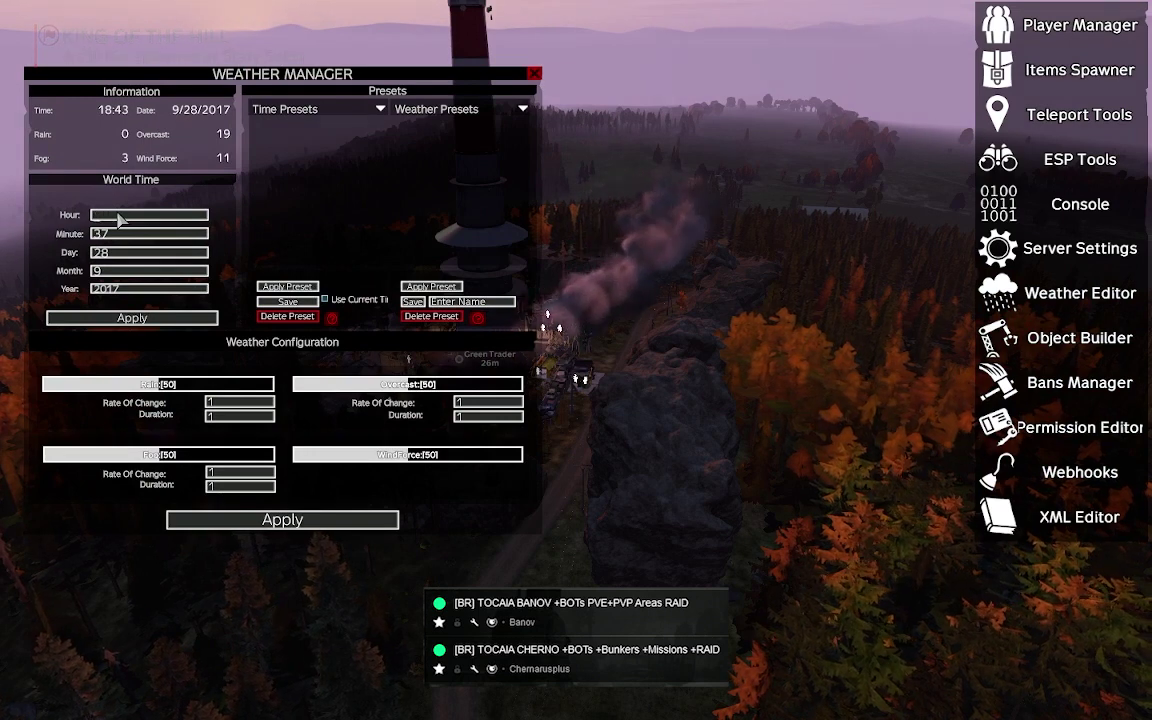
pyautogui.click(143, 318)
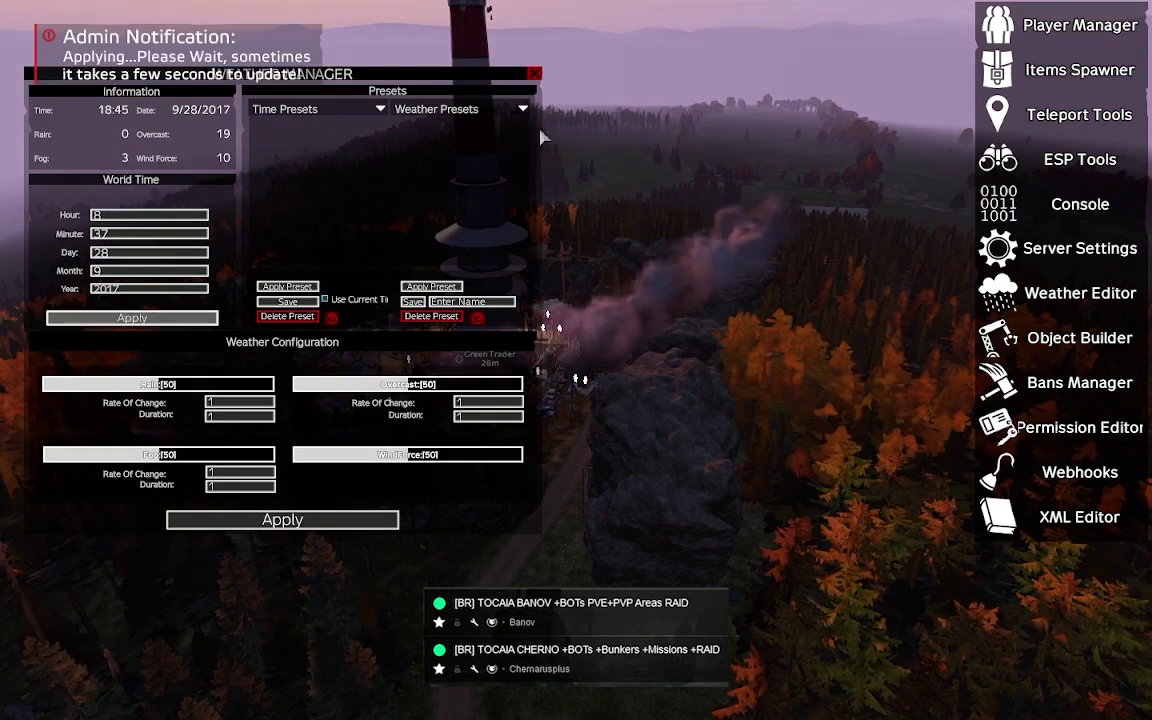
# Step: Apply weather with rain and fog at 1, overcast and wind force at 0
pyautogui.click(44, 385)
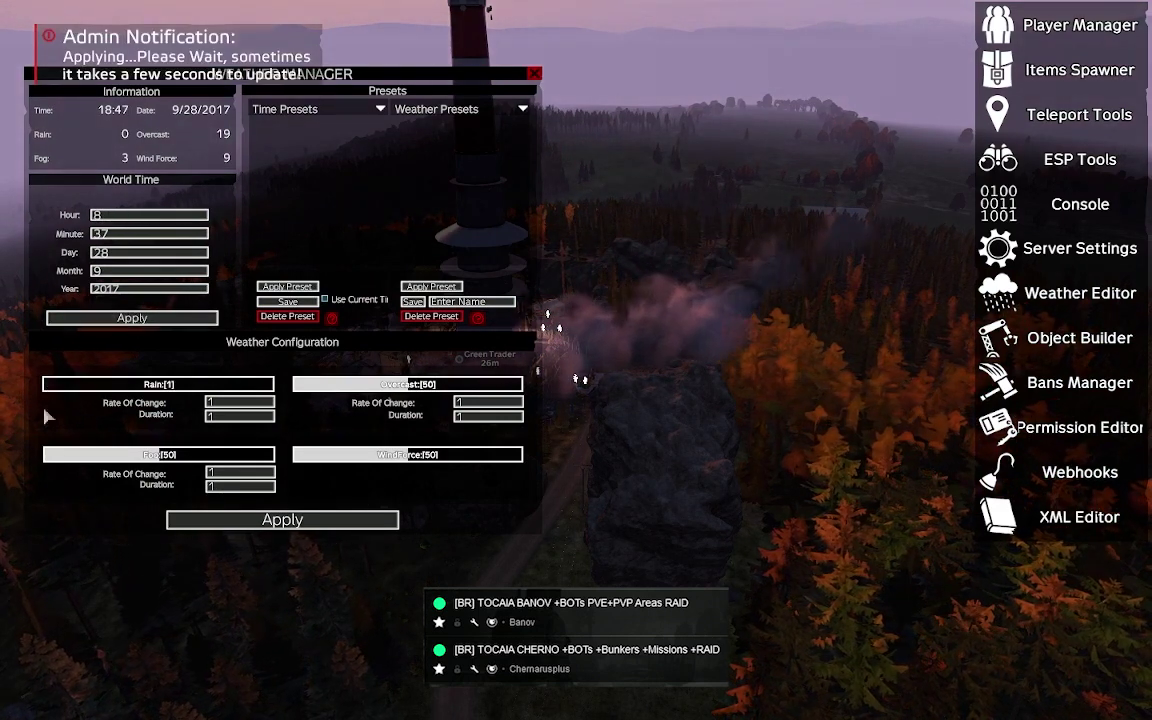
pyautogui.click(45, 454)
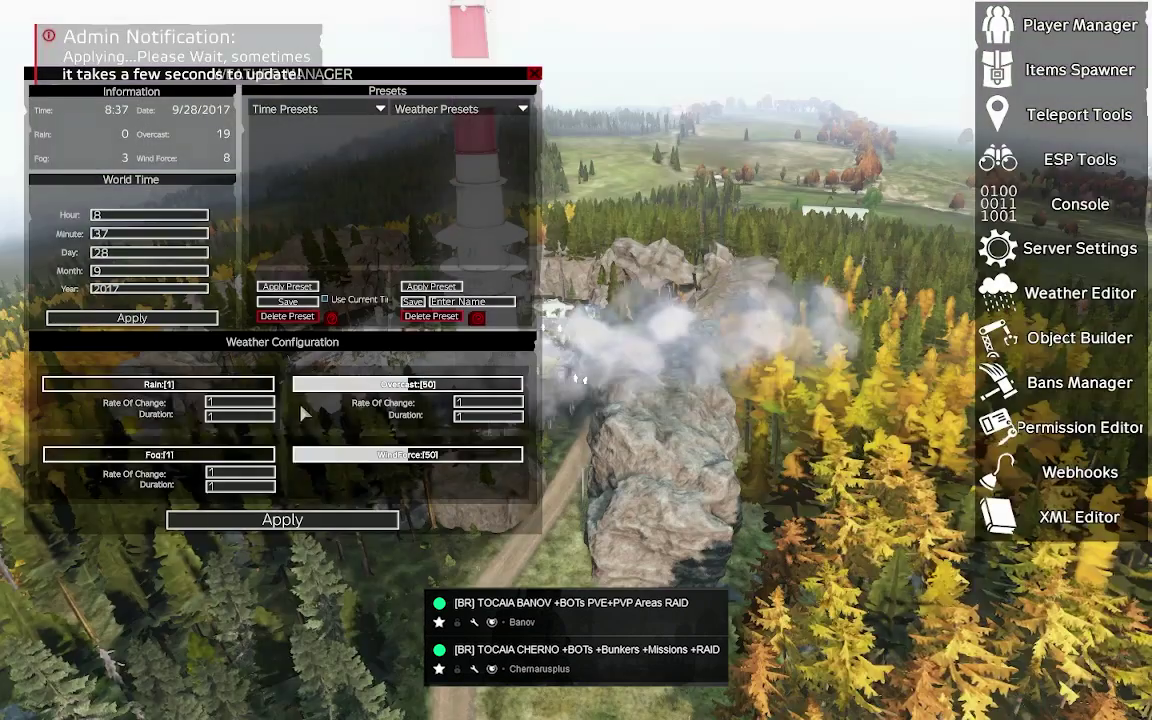
pyautogui.click(295, 384)
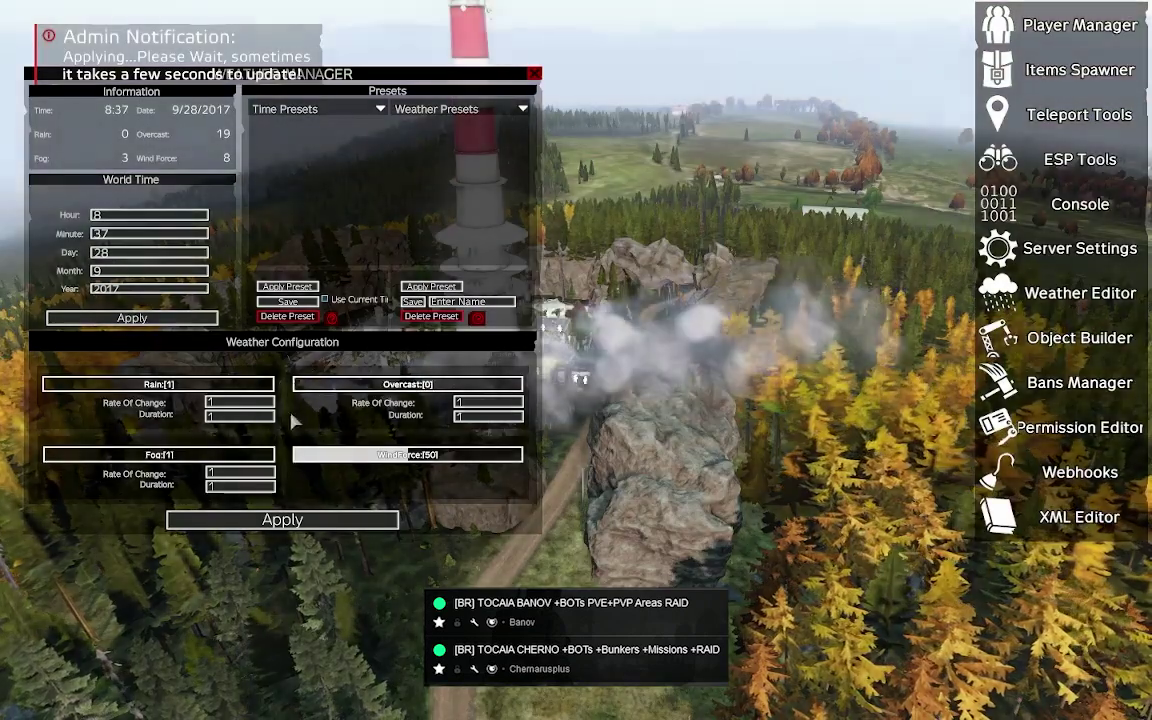
pyautogui.click(295, 455)
pyautogui.click(282, 520)
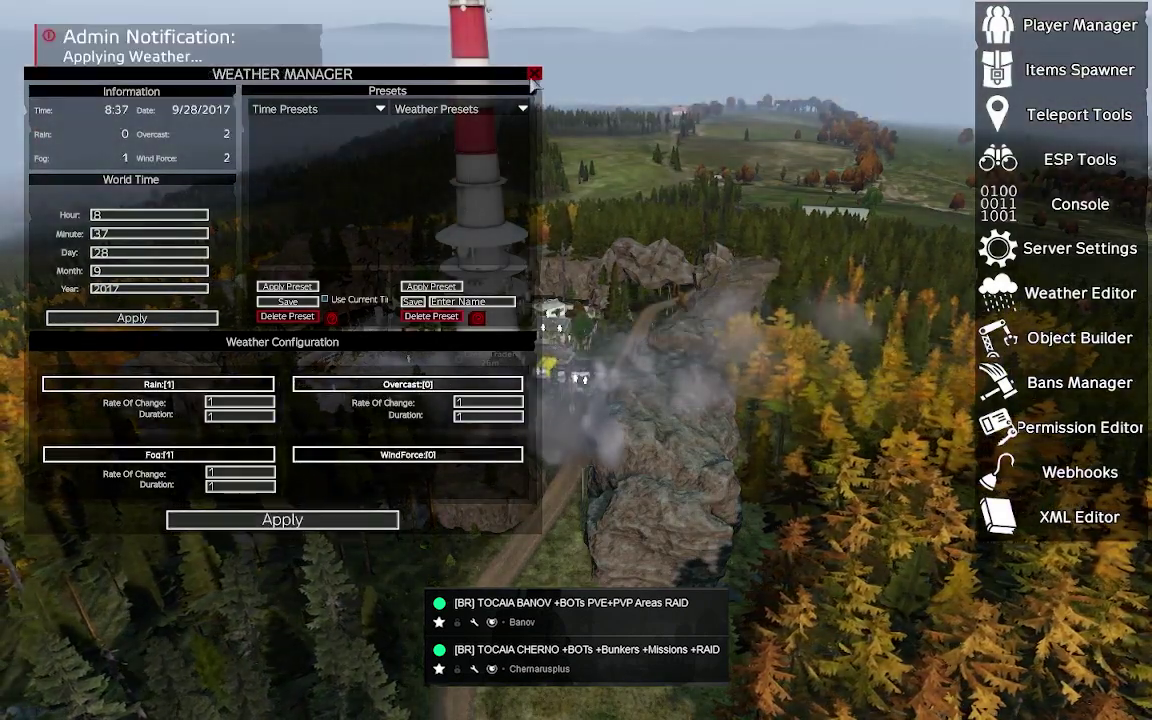
pyautogui.click(534, 74)
pyautogui.press('Escape')
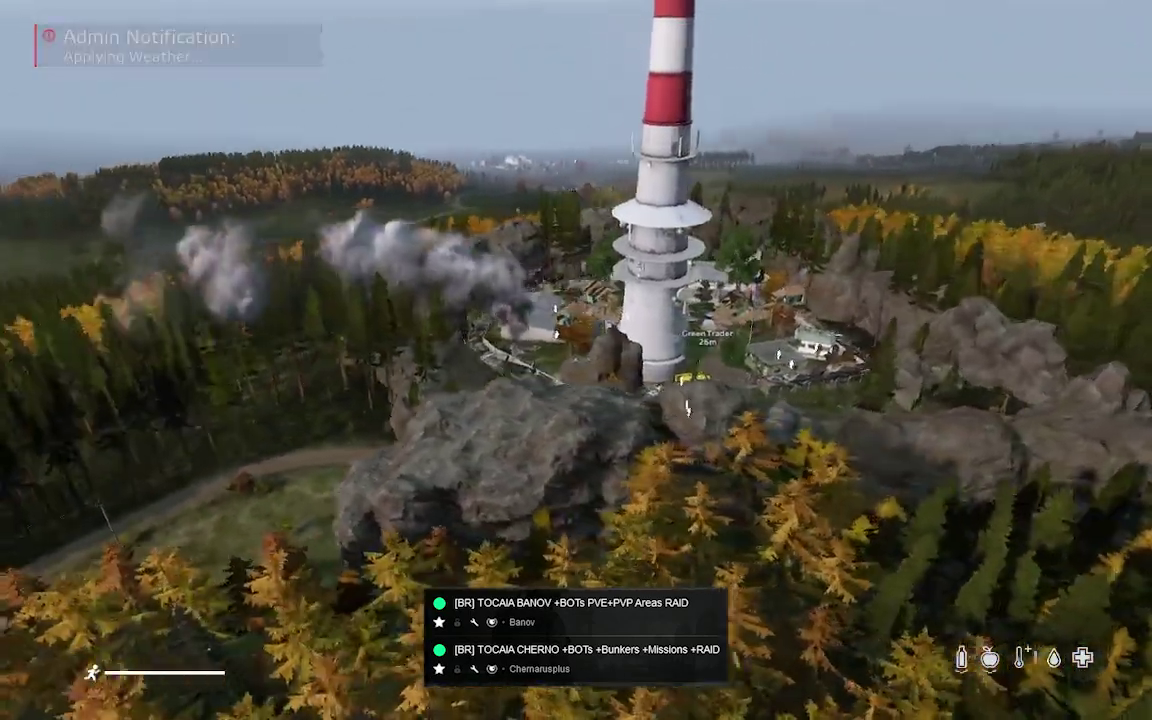
# Step: Leave free camera and walk through the Green Trader camp to the ATM
pyautogui.hotkey('shift', 'e')
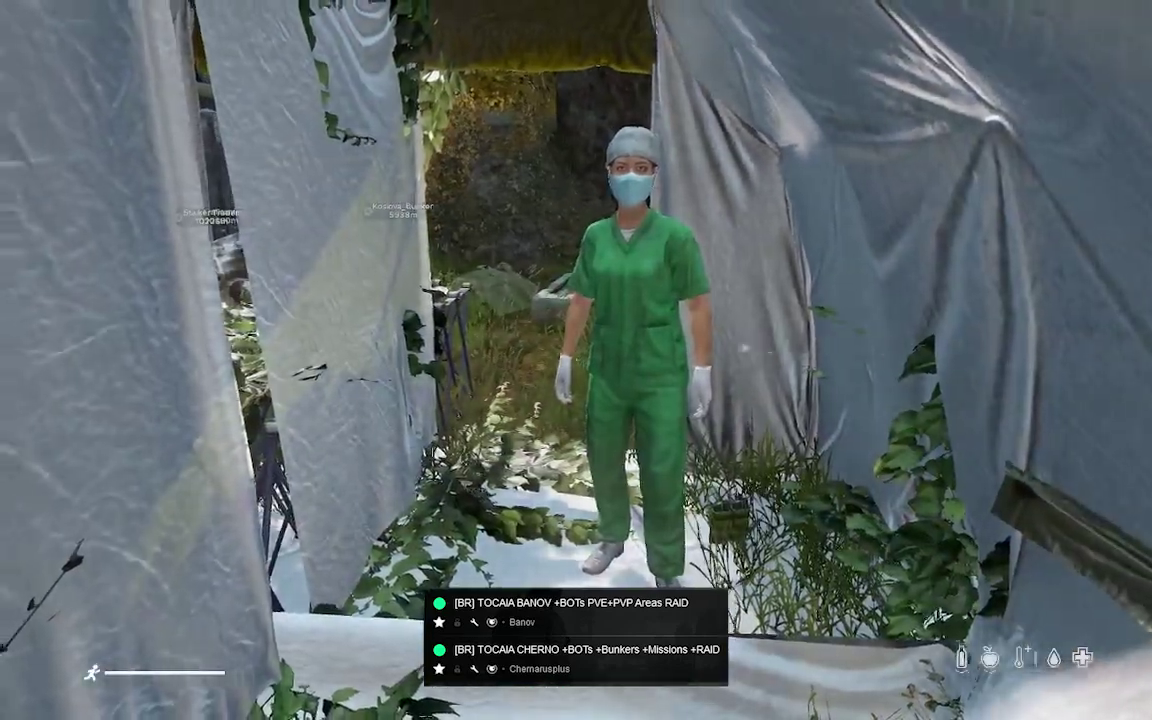
pyautogui.press('w')
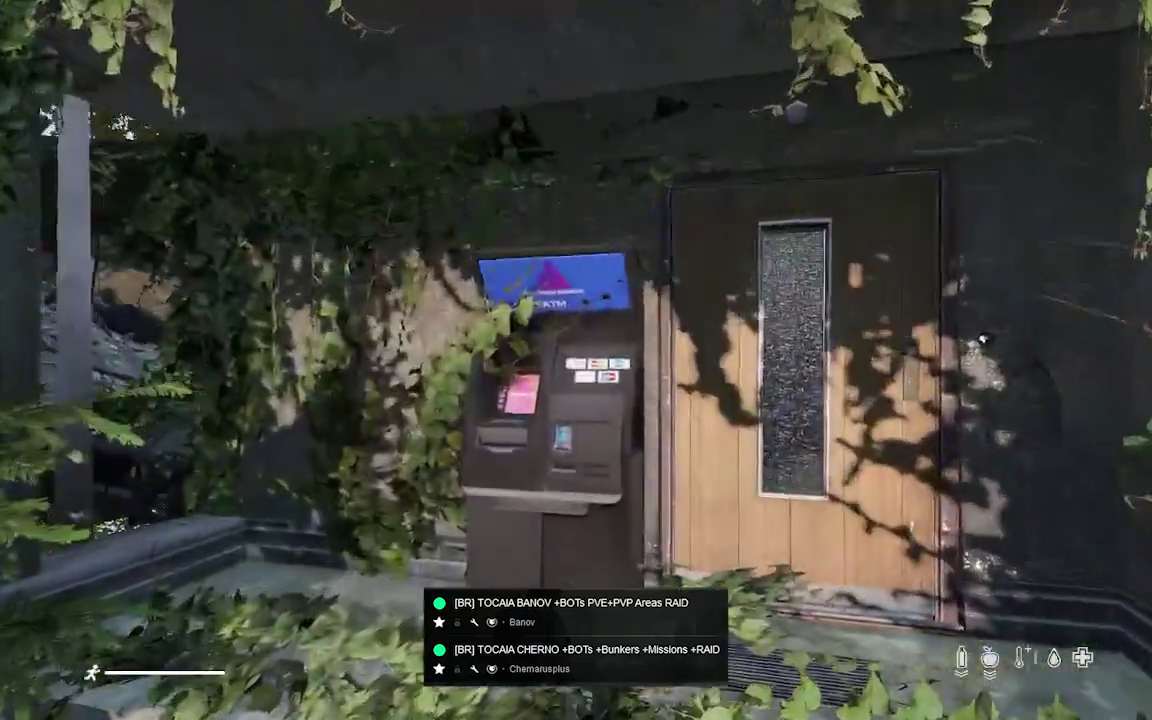
# Step: Check the bank account in the ATM's Banking menu, then close it
pyautogui.press('w')
pyautogui.press('f')
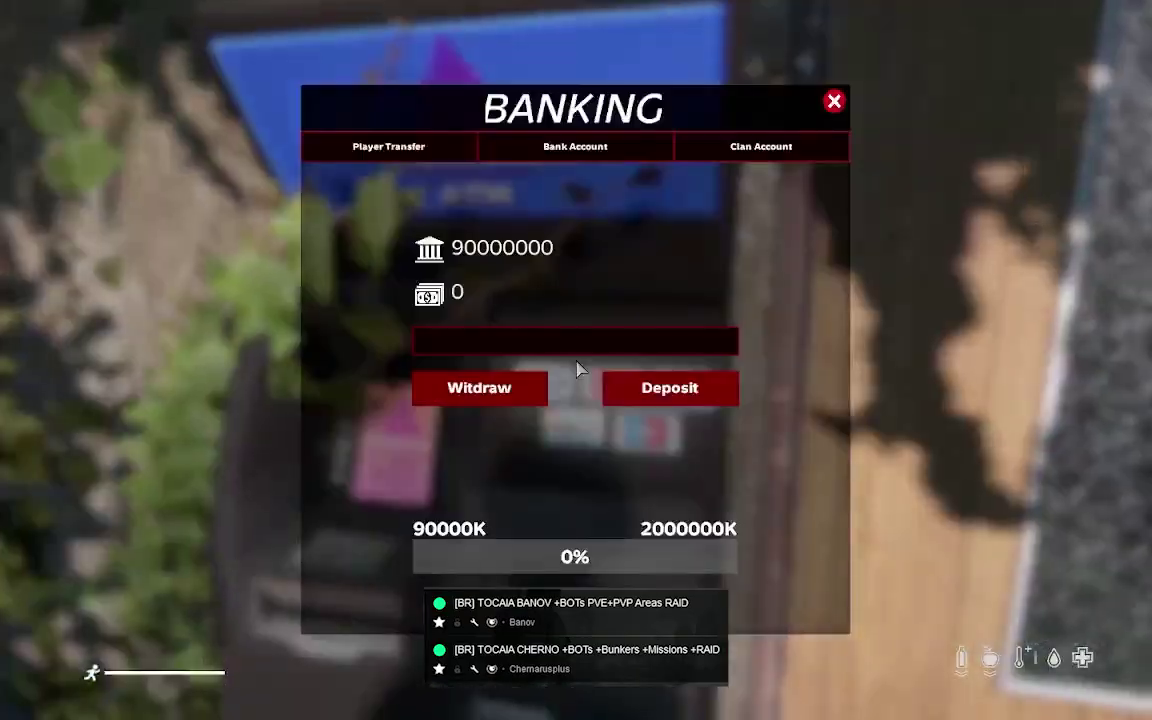
pyautogui.click(833, 103)
# Step: Open the neighbouring shop door and walk into the vest and jacket trader's shop
pyautogui.press('s')
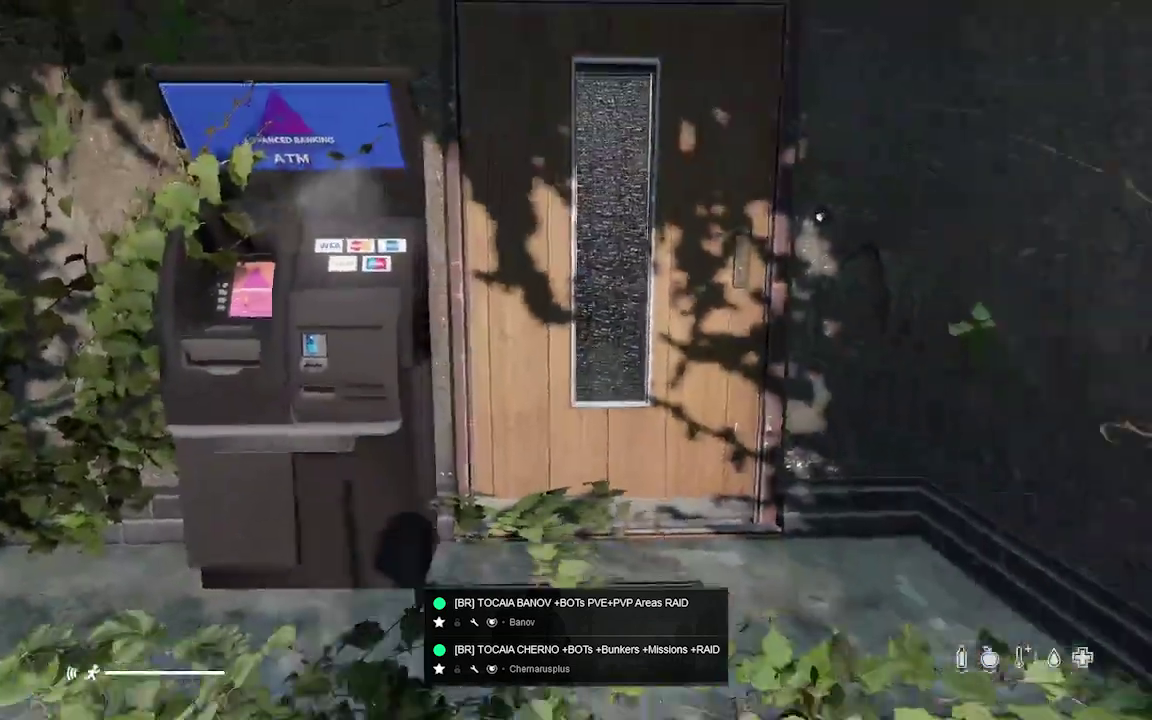
pyautogui.press('w')
pyautogui.press('f')
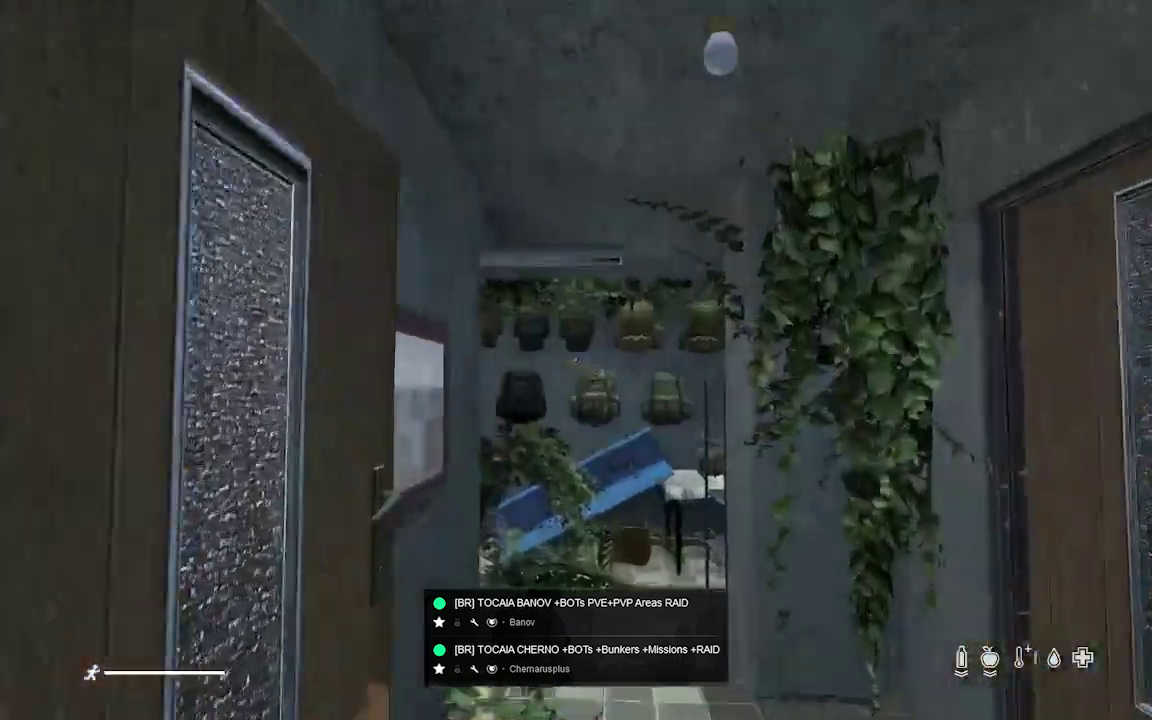
pyautogui.press('w')
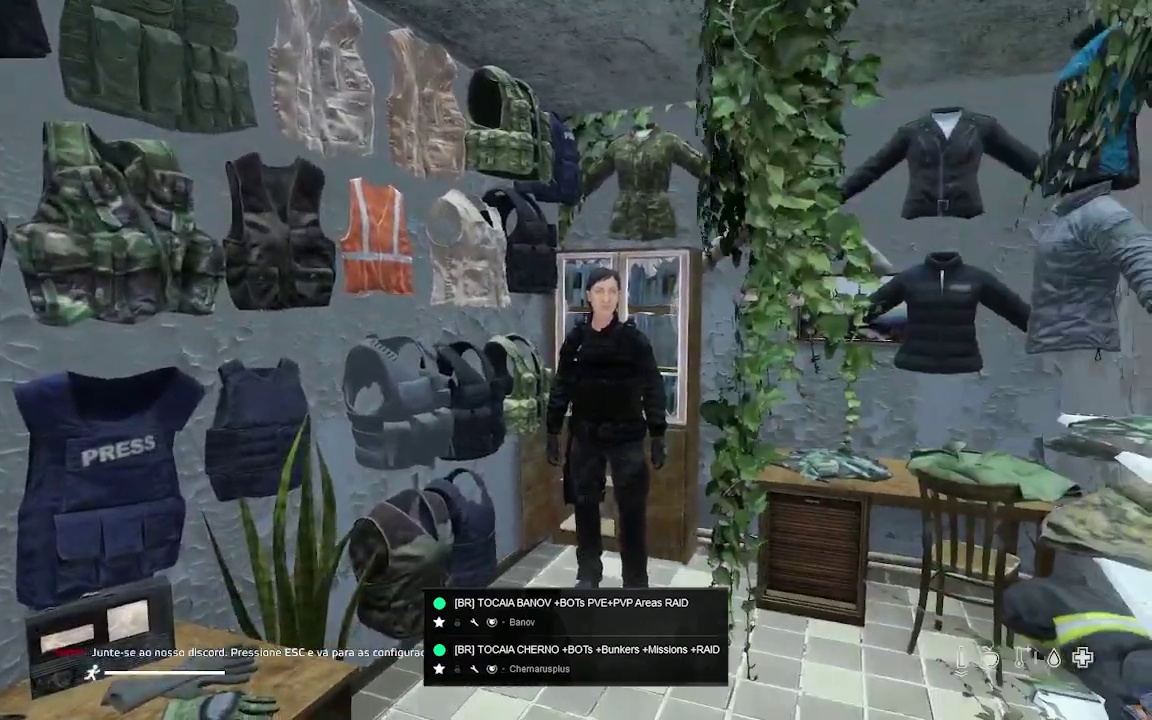
# Step: Cross the courtyard, open the vine-covered gate, and walk through the workshop
pyautogui.press('w')
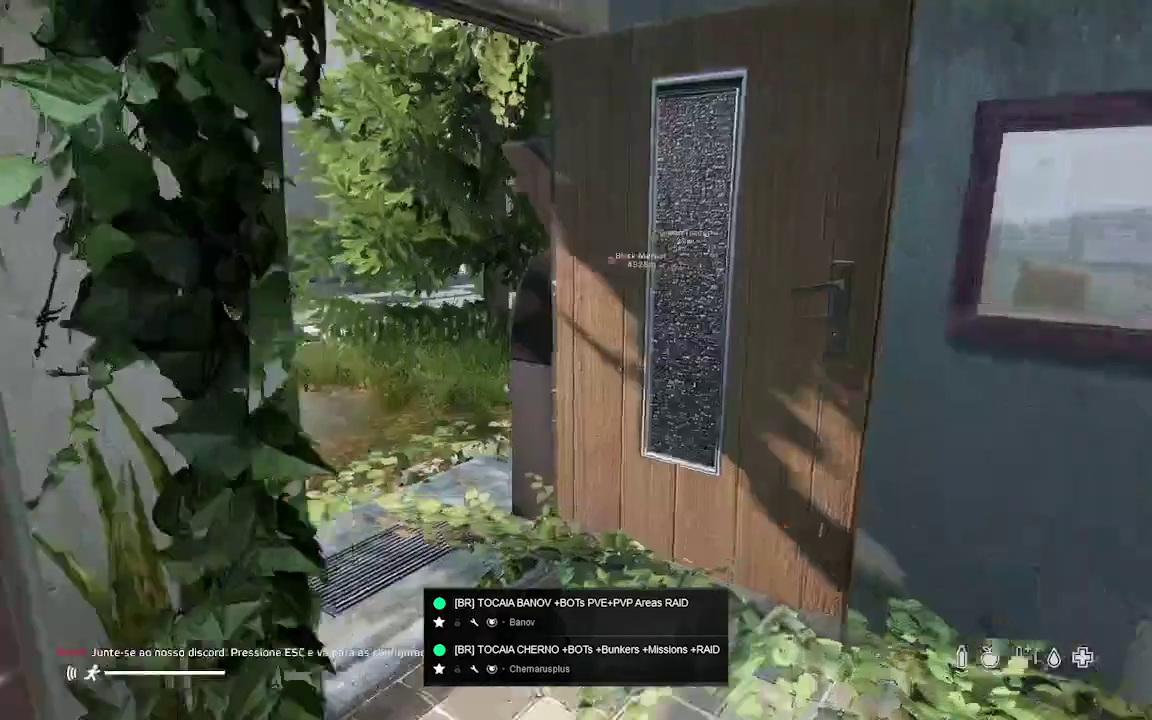
pyautogui.press('w')
pyautogui.press('w')
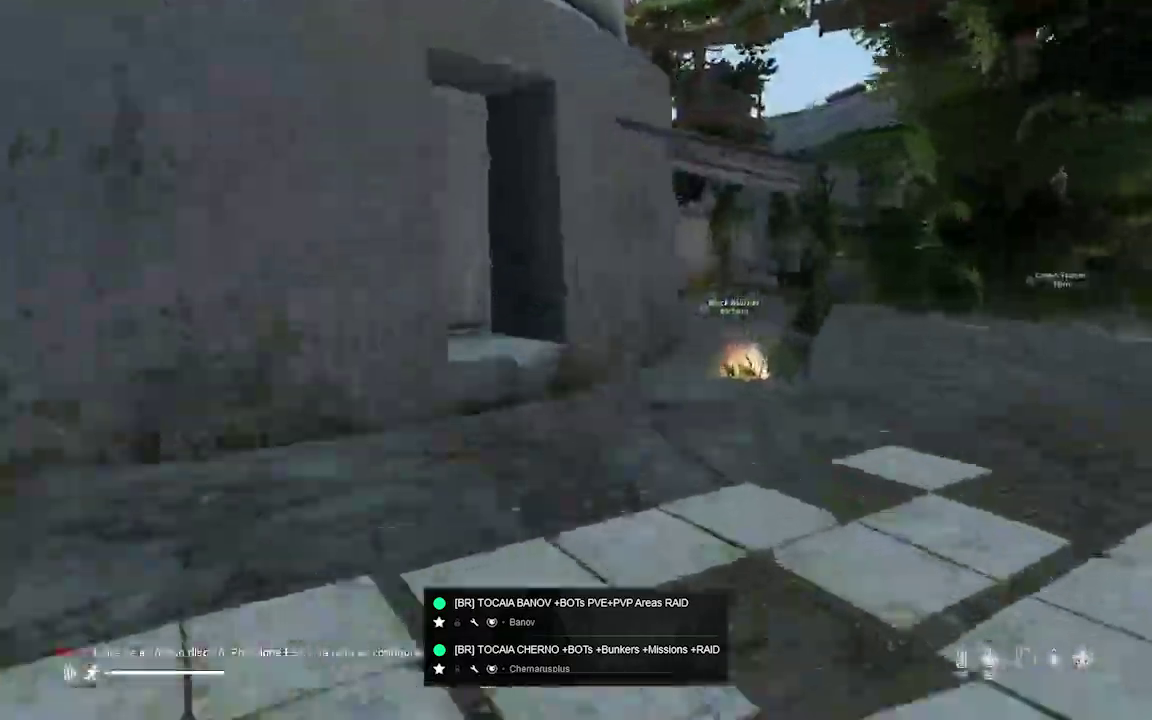
pyautogui.press('w')
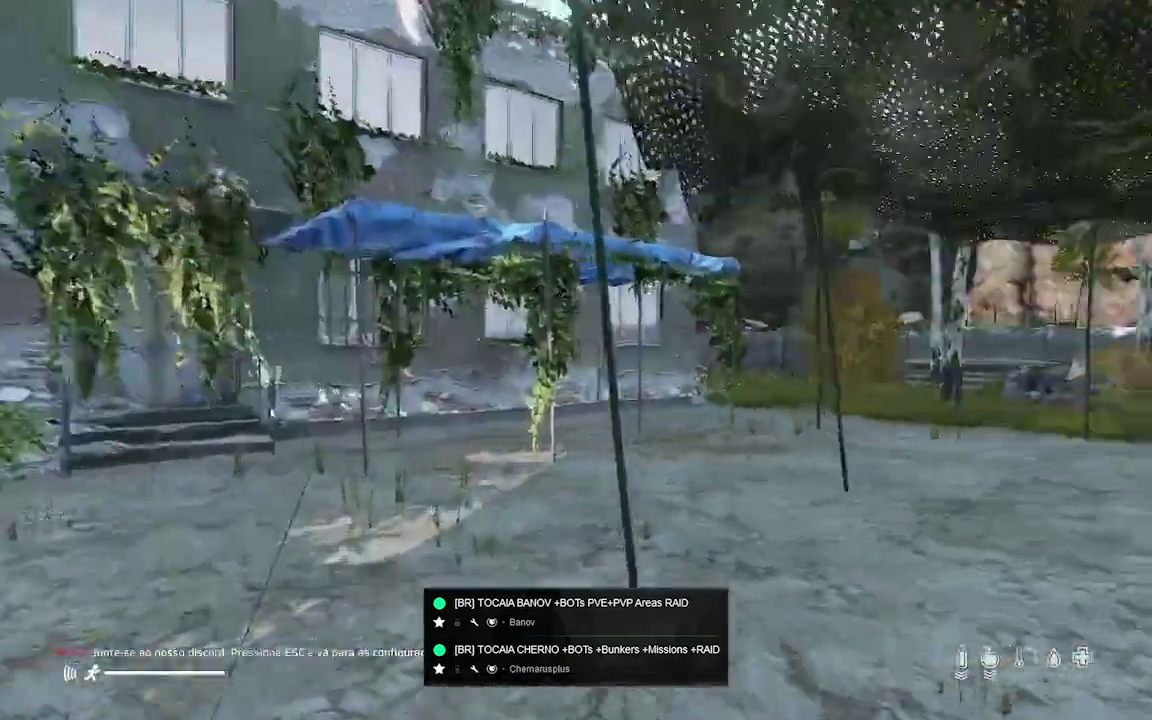
pyautogui.press('w')
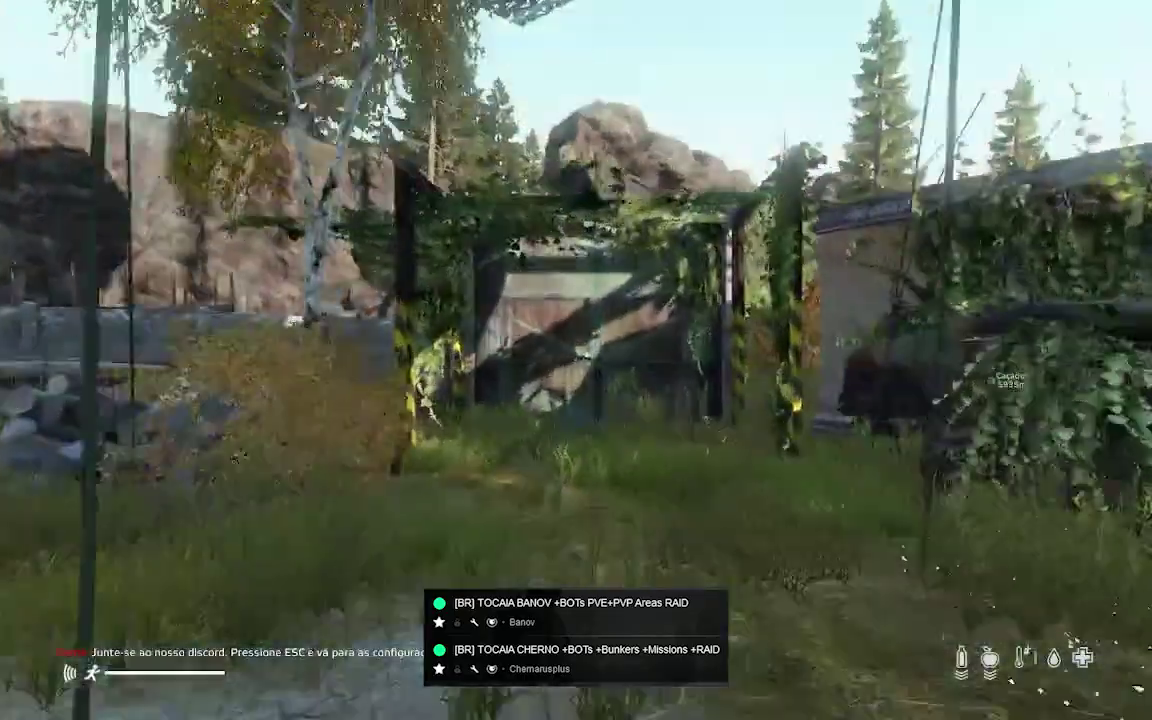
pyautogui.press('w')
pyautogui.press('f')
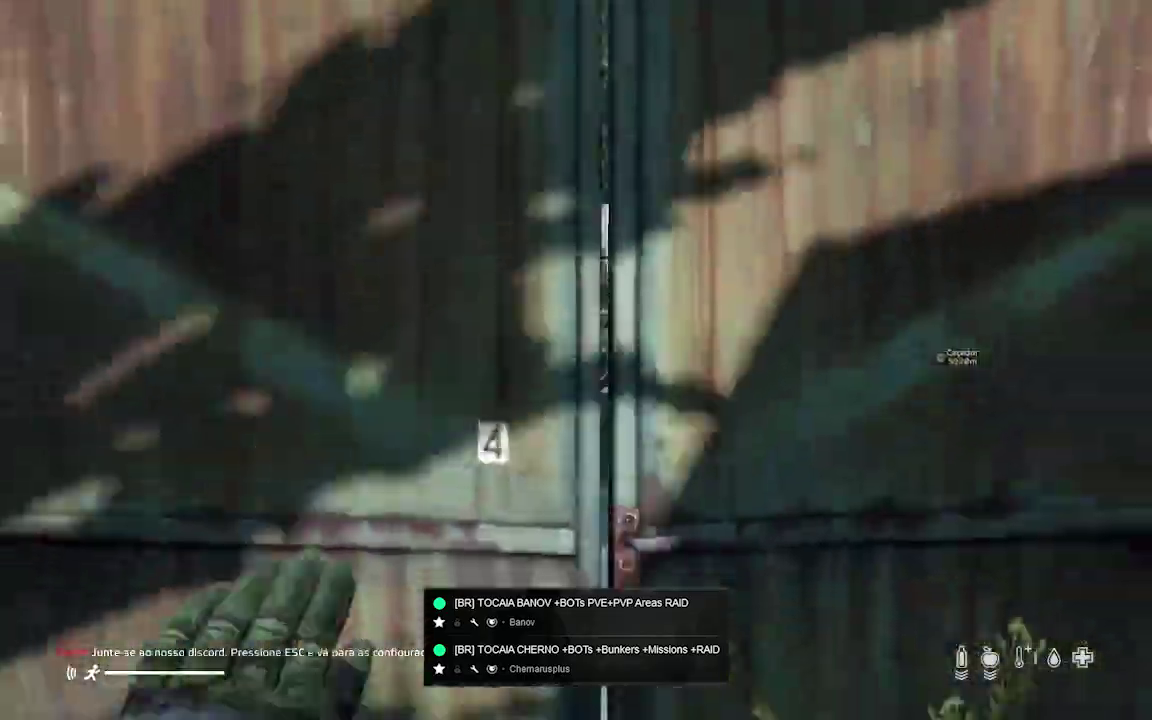
pyautogui.press('w')
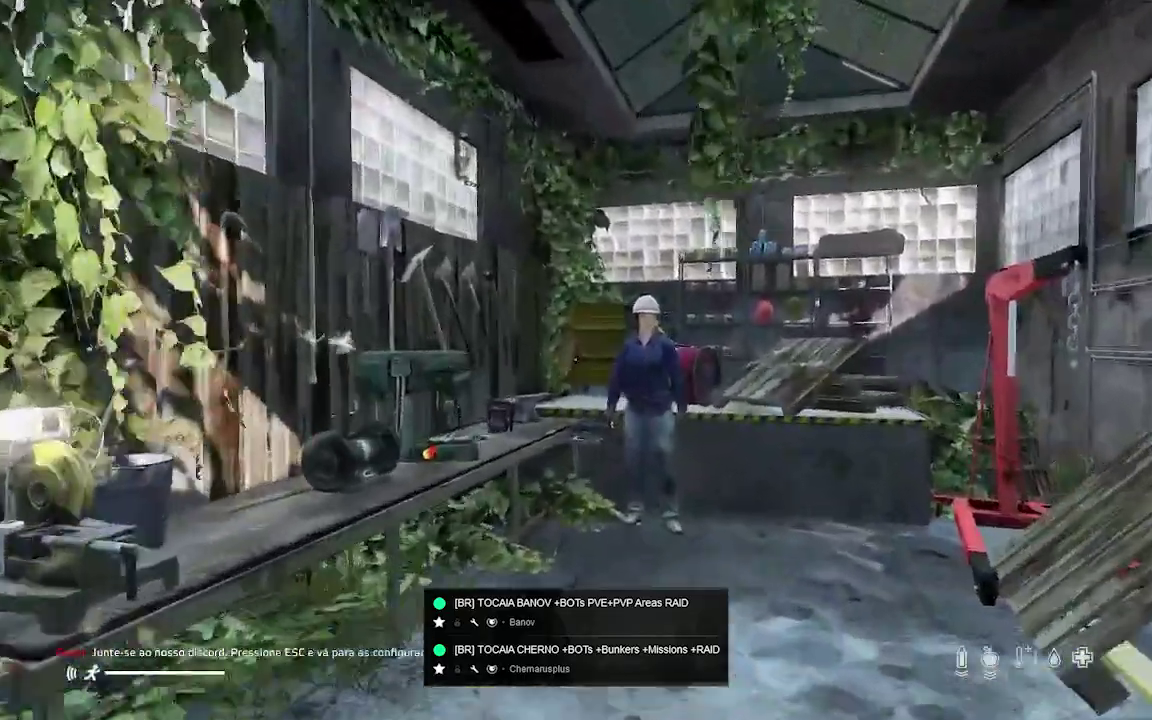
pyautogui.press('w')
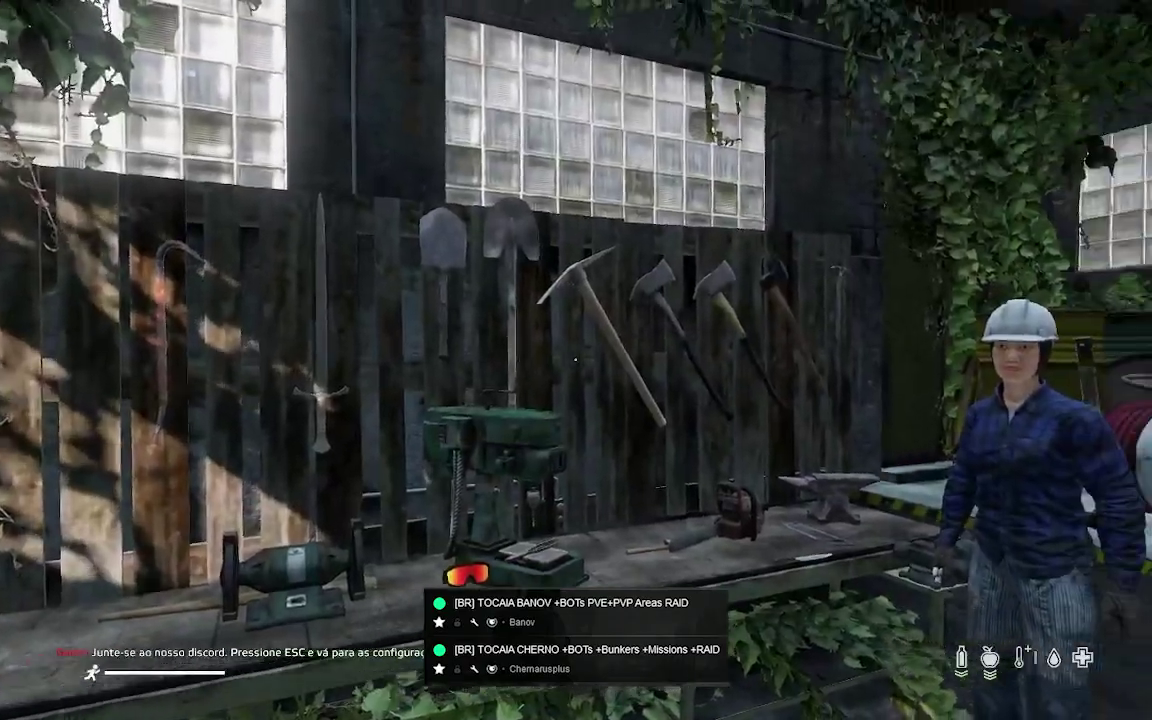
pyautogui.press('w')
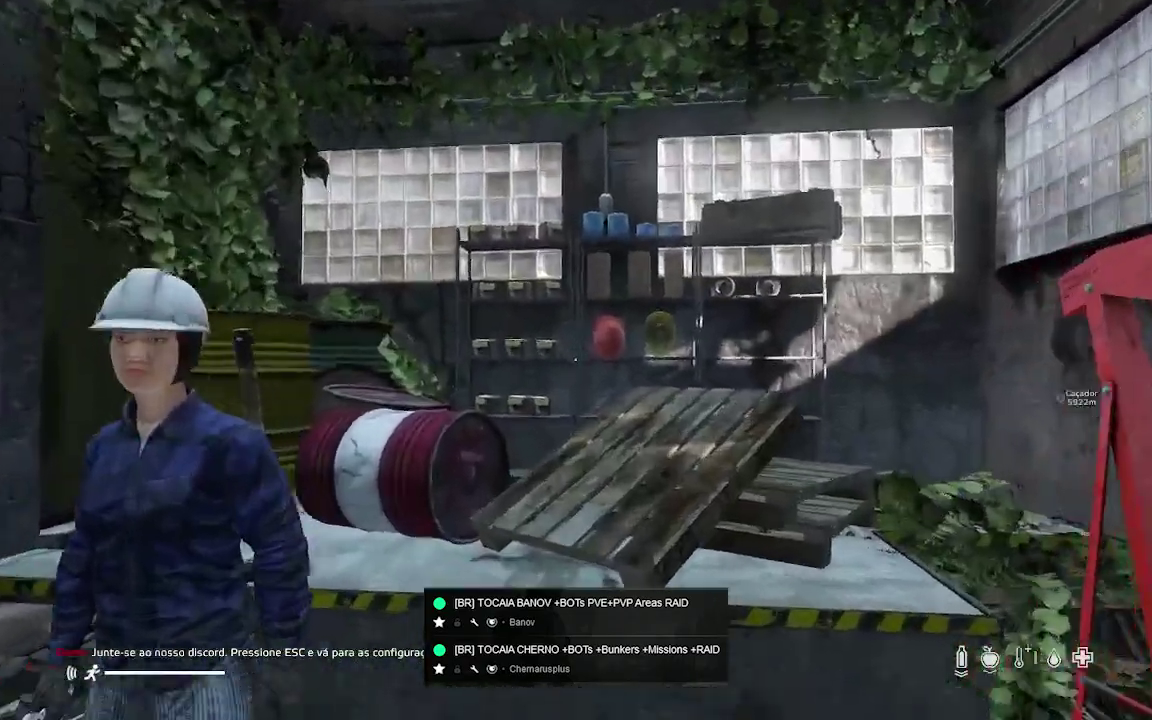
pyautogui.press('w')
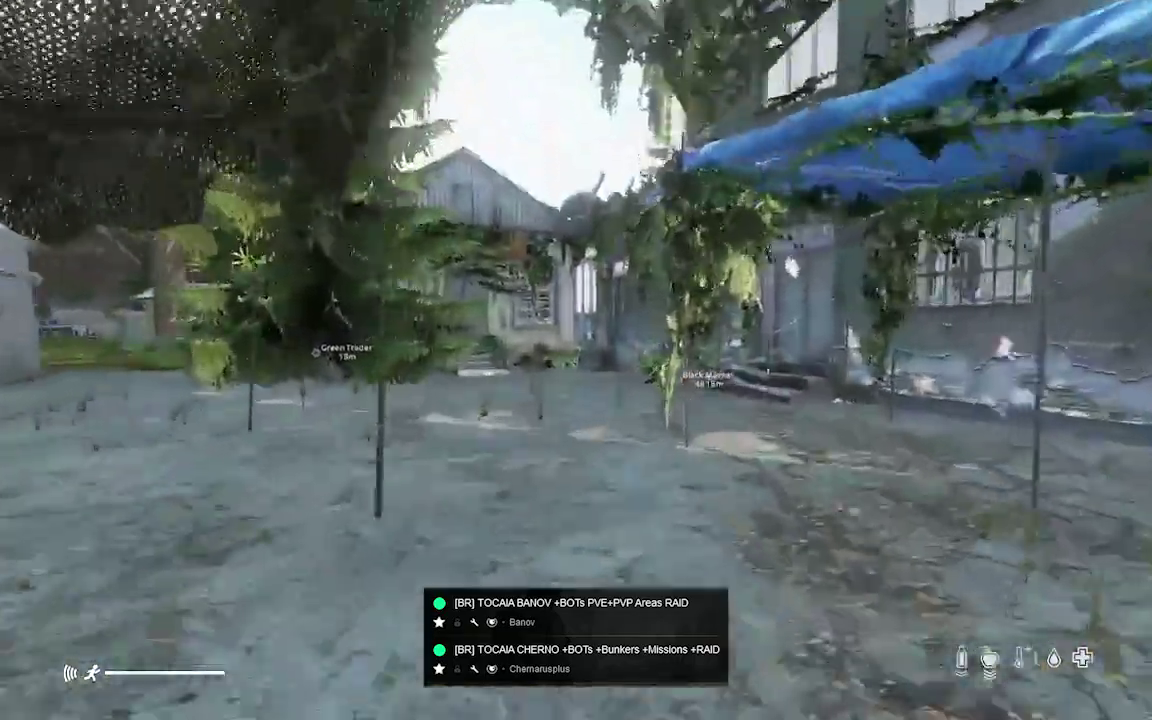
# Step: Enter the Black Market butcher shop and look over the counter and meat shelves
pyautogui.press('w')
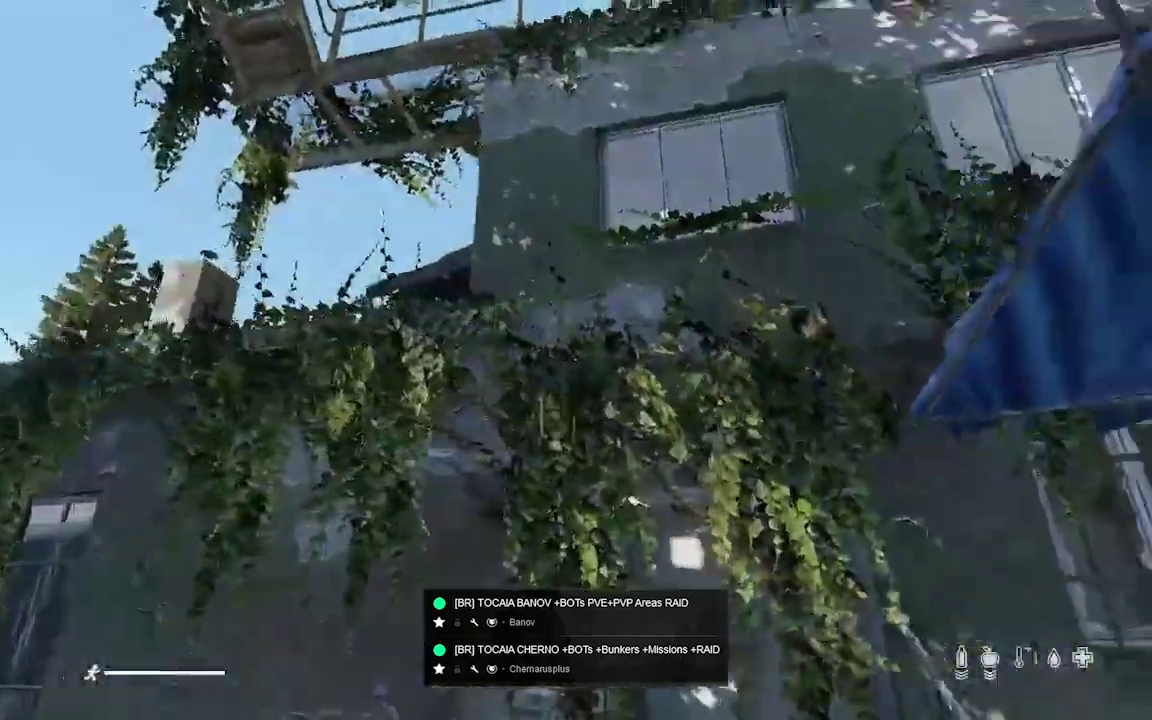
pyautogui.press('w')
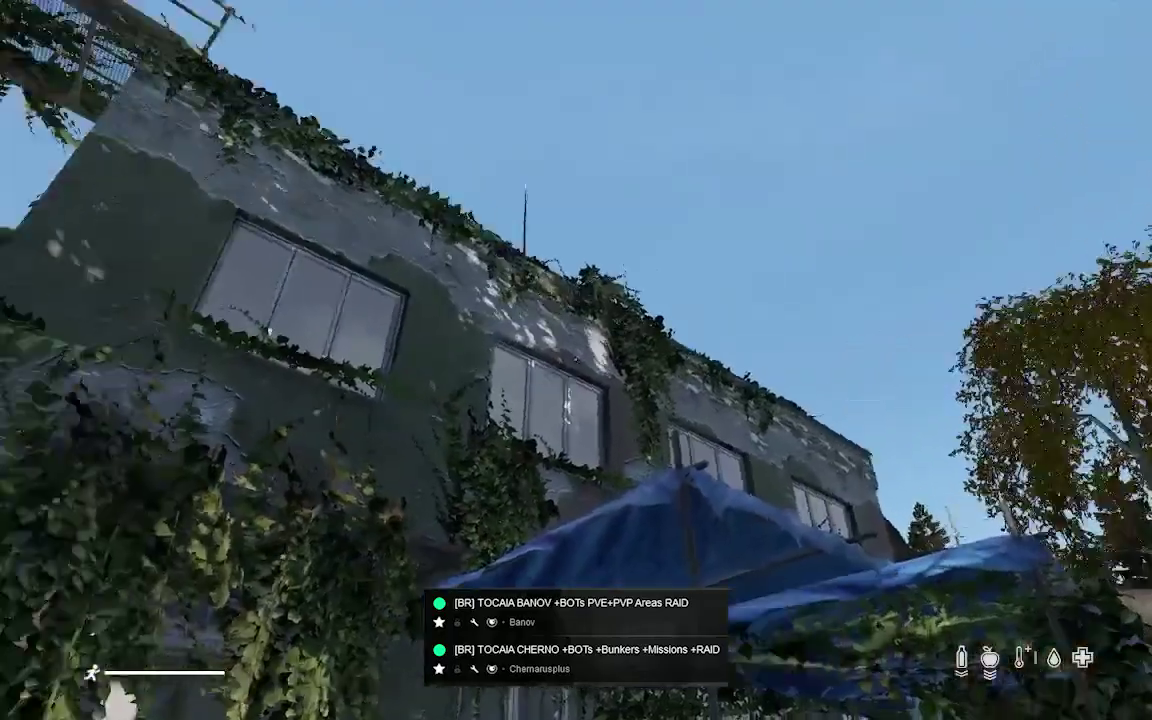
pyautogui.press('w')
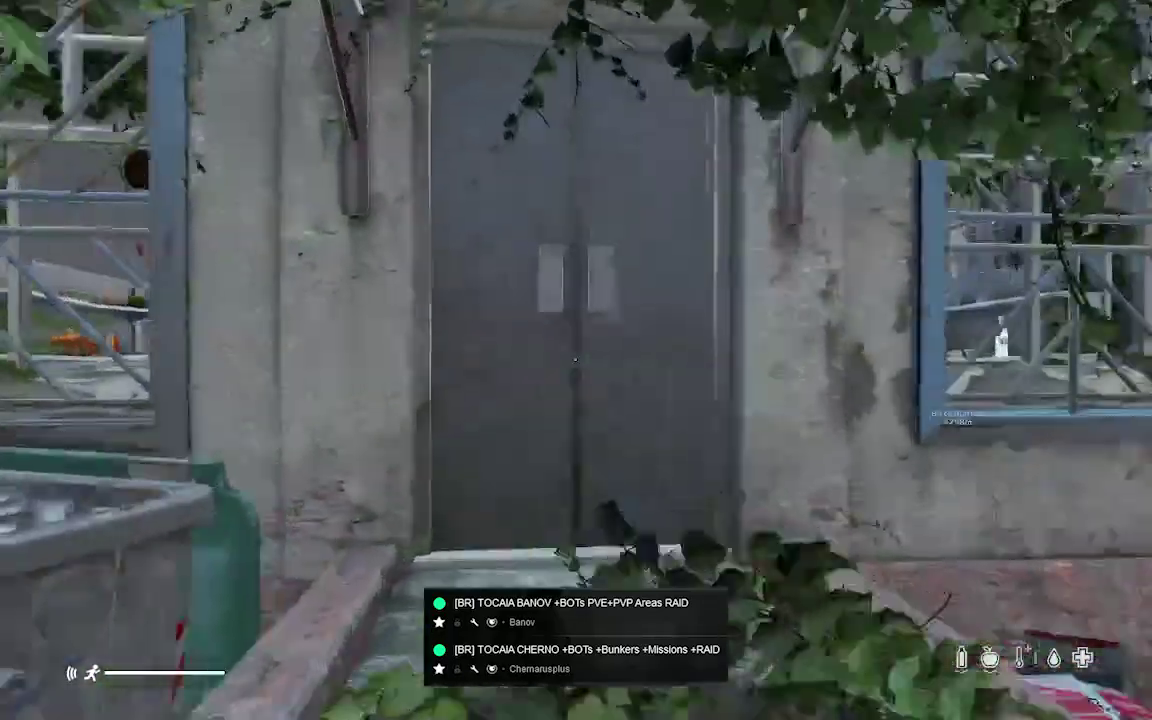
pyautogui.press('w')
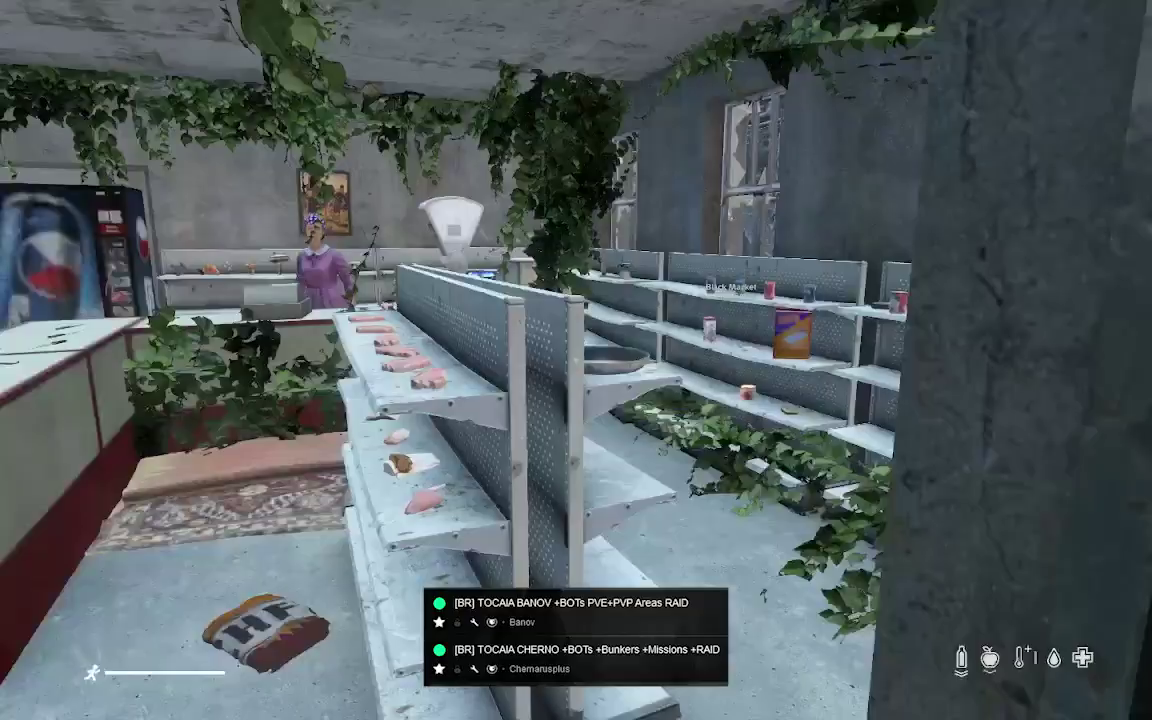
pyautogui.press('w')
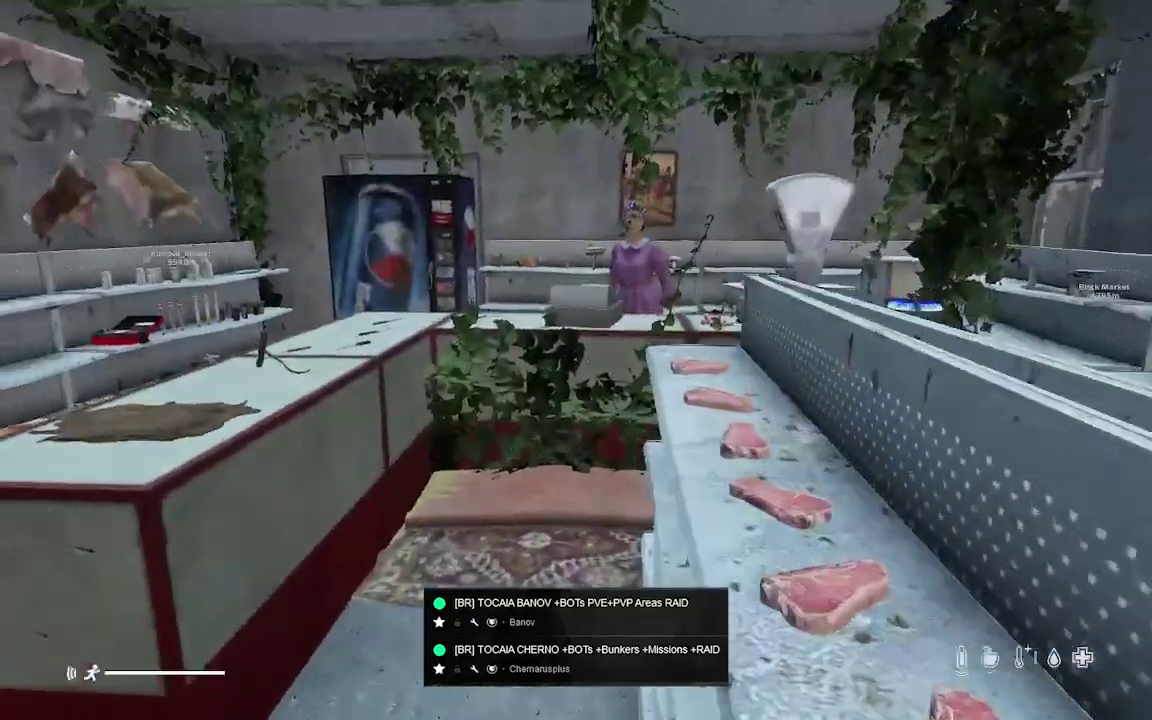
pyautogui.press('w')
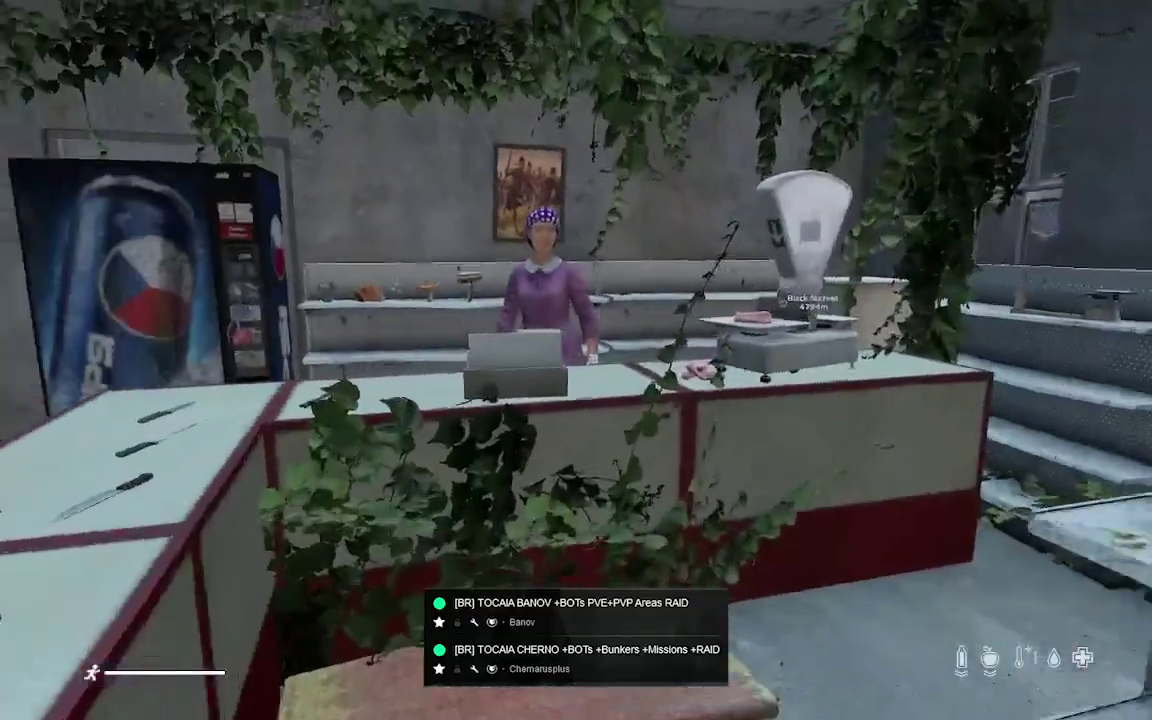
pyautogui.press('w')
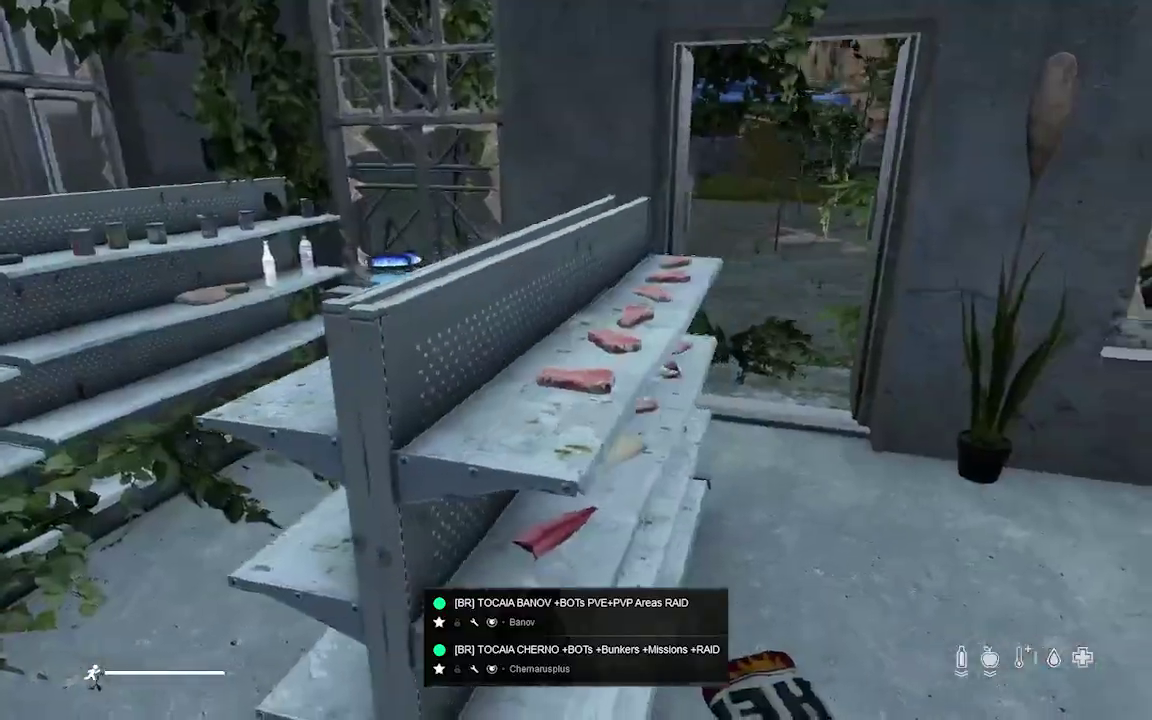
pyautogui.press('s')
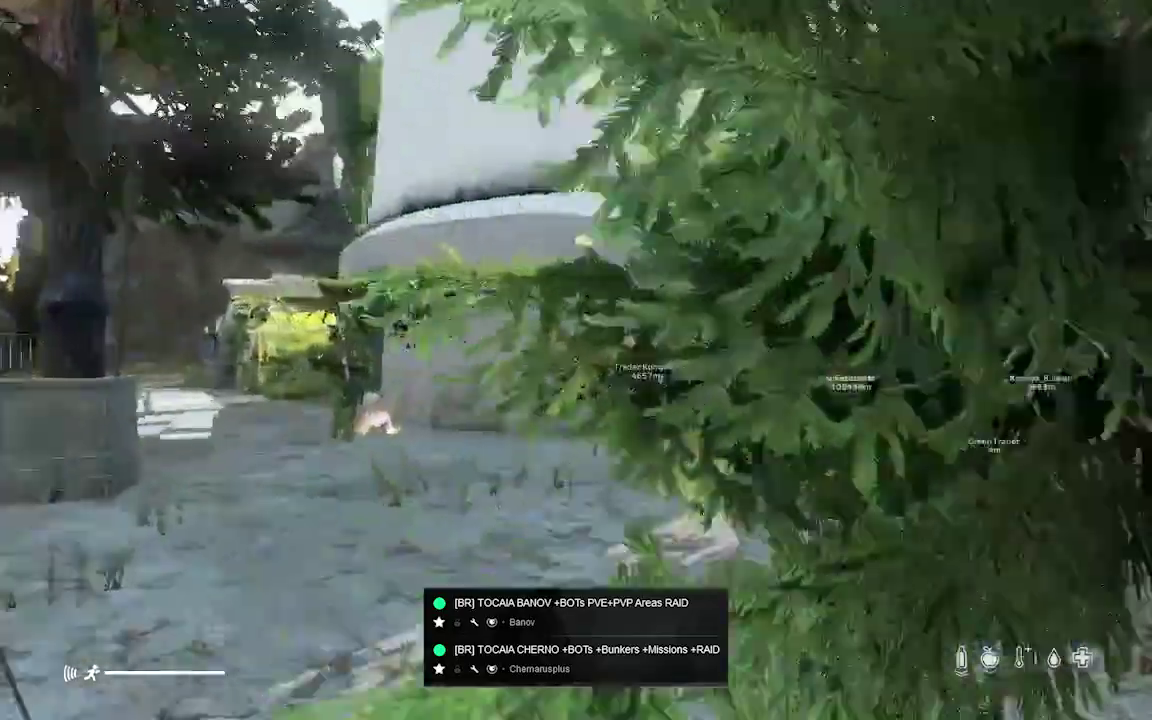
# Step: Enter the weapons trader's building and approach the trader beside the rifle racks
pyautogui.press('w')
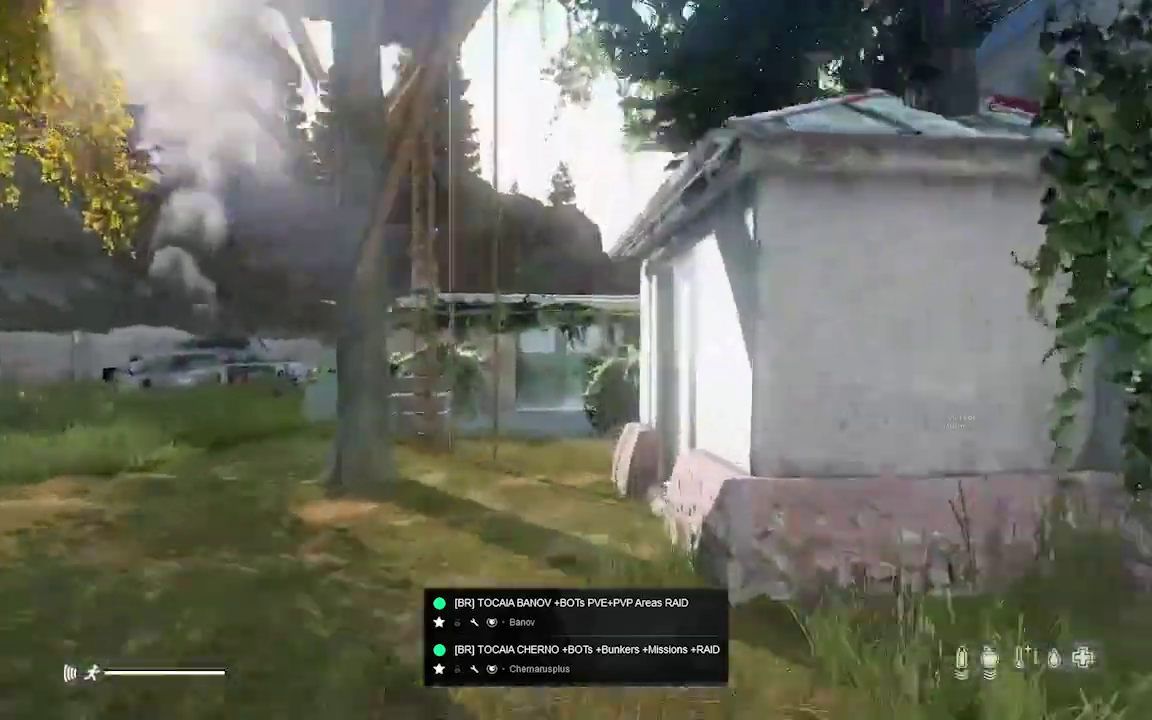
pyautogui.press('w')
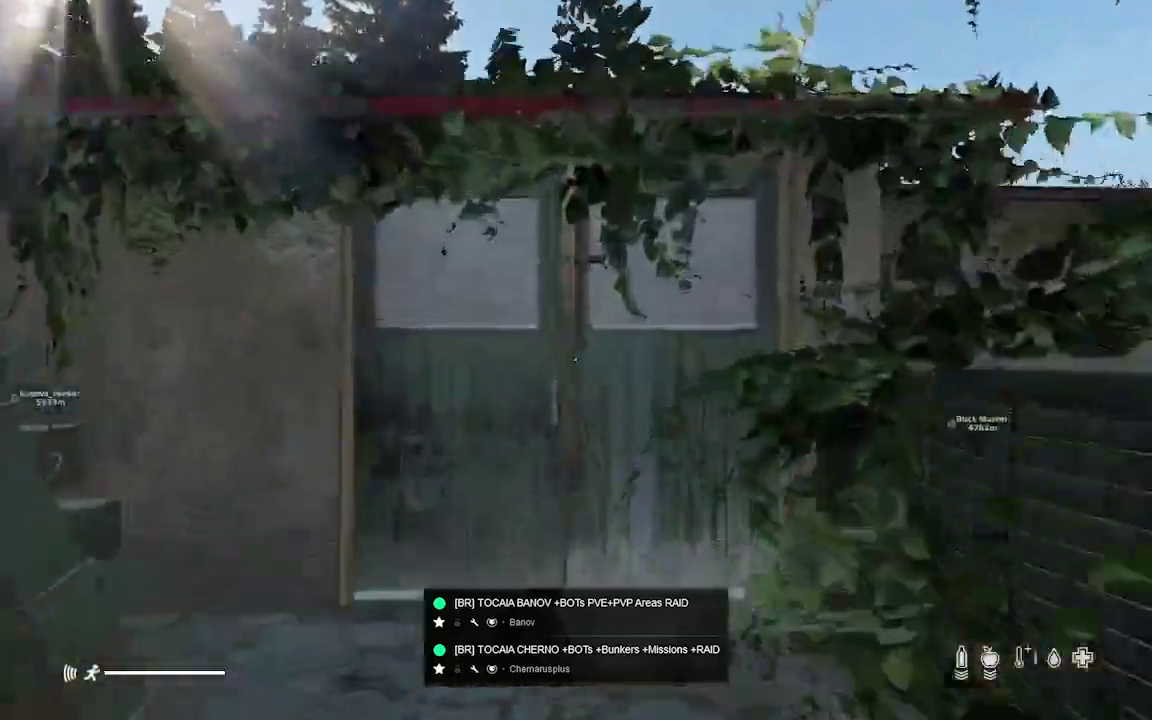
pyautogui.press('w')
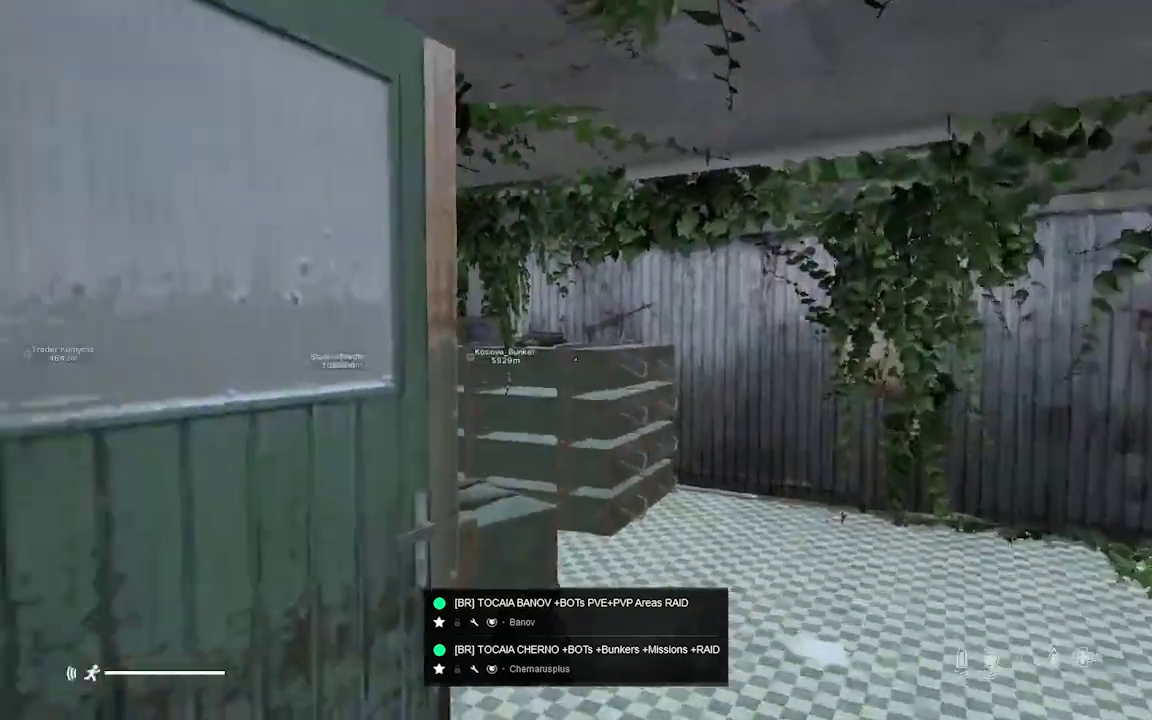
pyautogui.press('w')
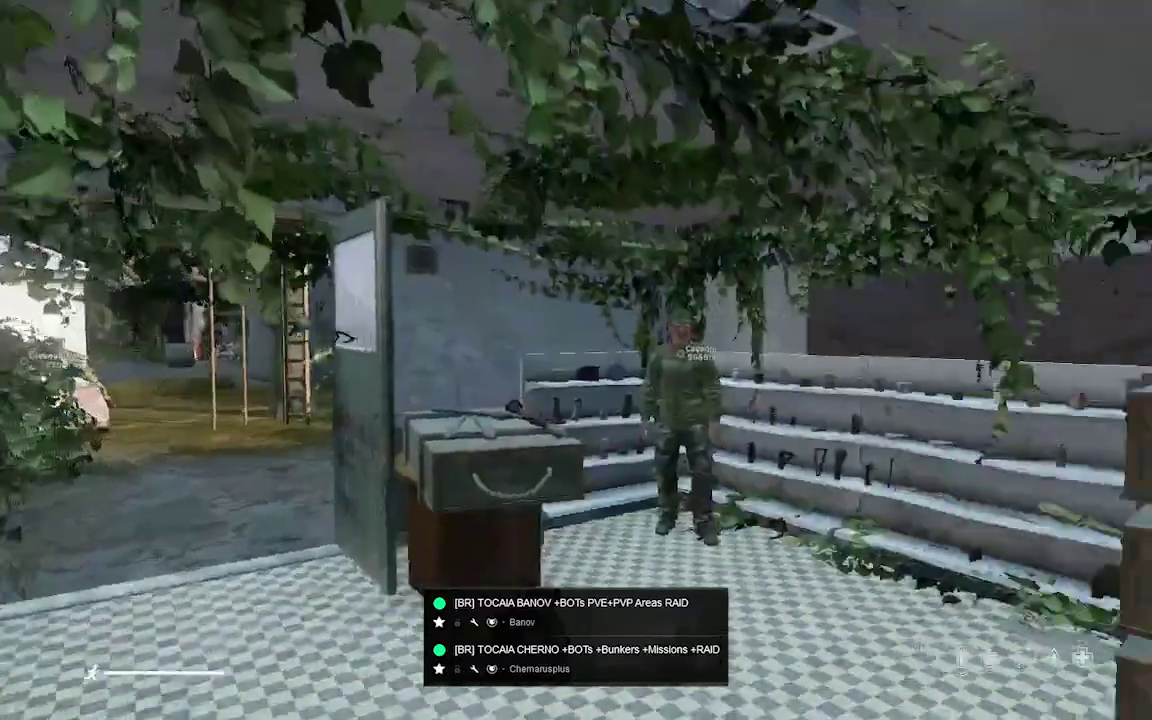
pyautogui.press('w')
pyautogui.press('s')
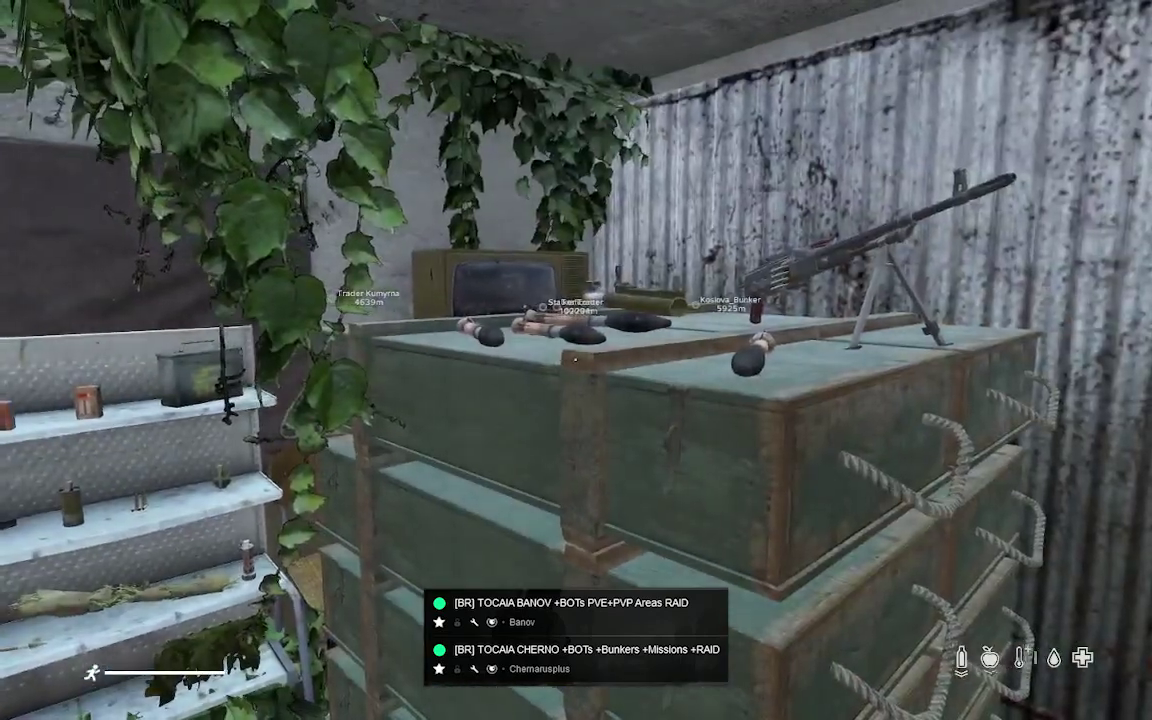
pyautogui.press('w')
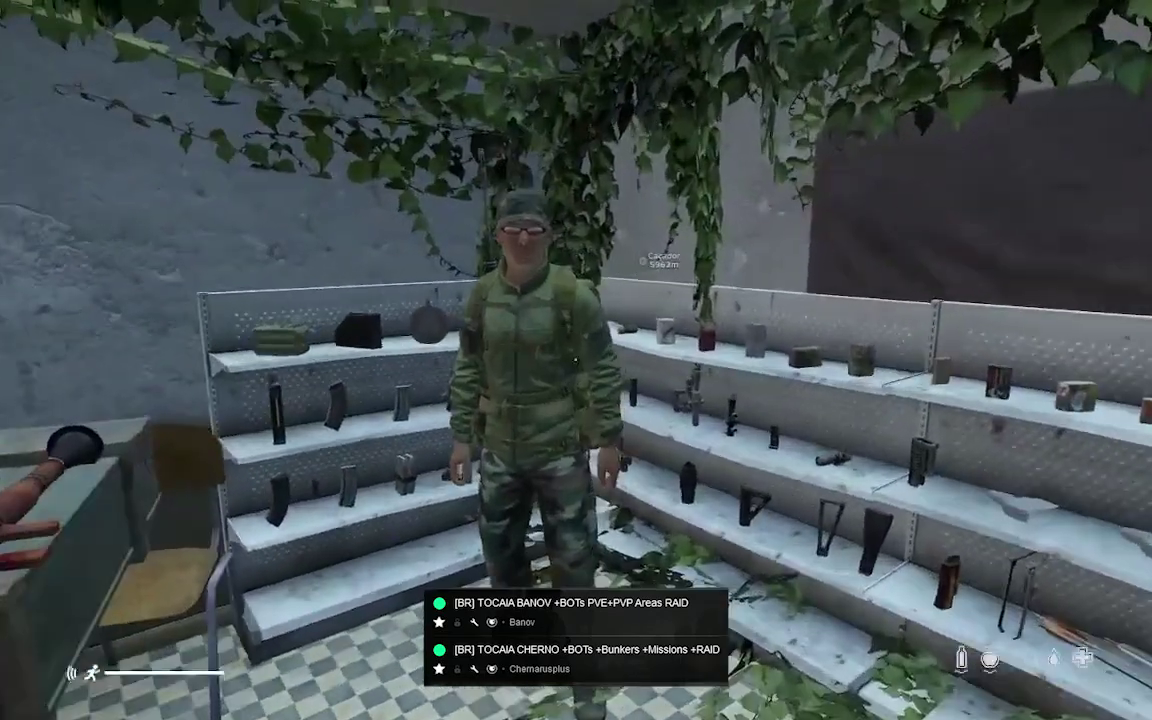
pyautogui.press('w')
pyautogui.press('s')
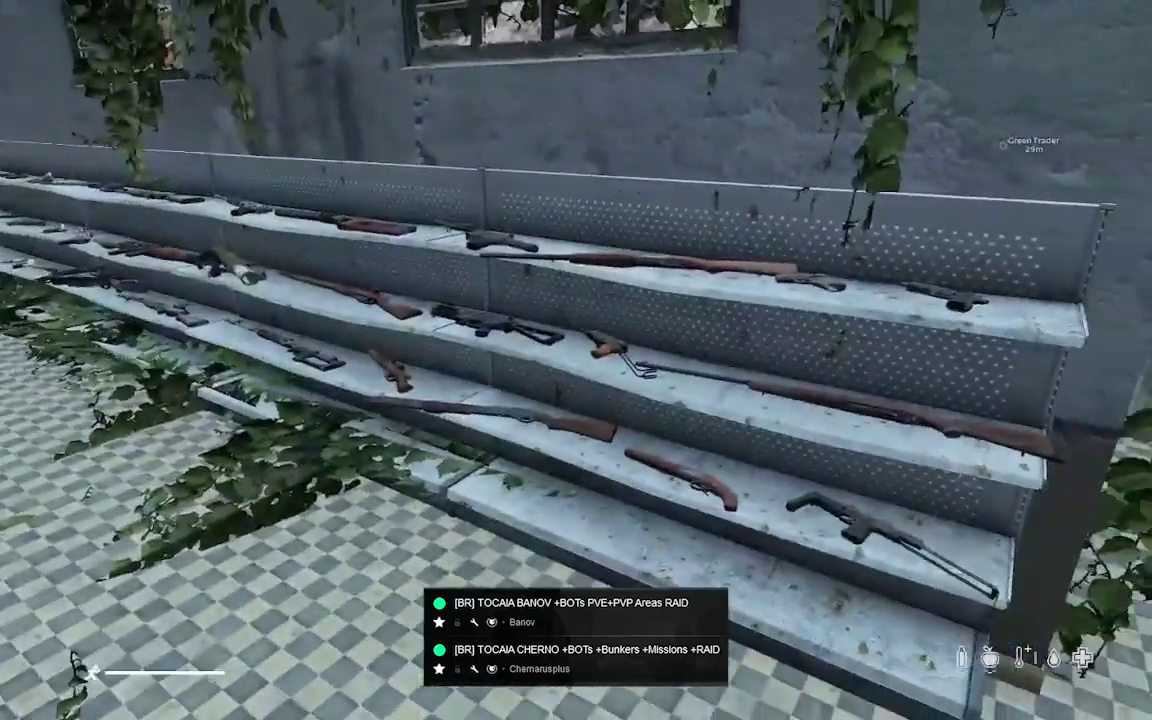
pyautogui.press('s')
pyautogui.press('w')
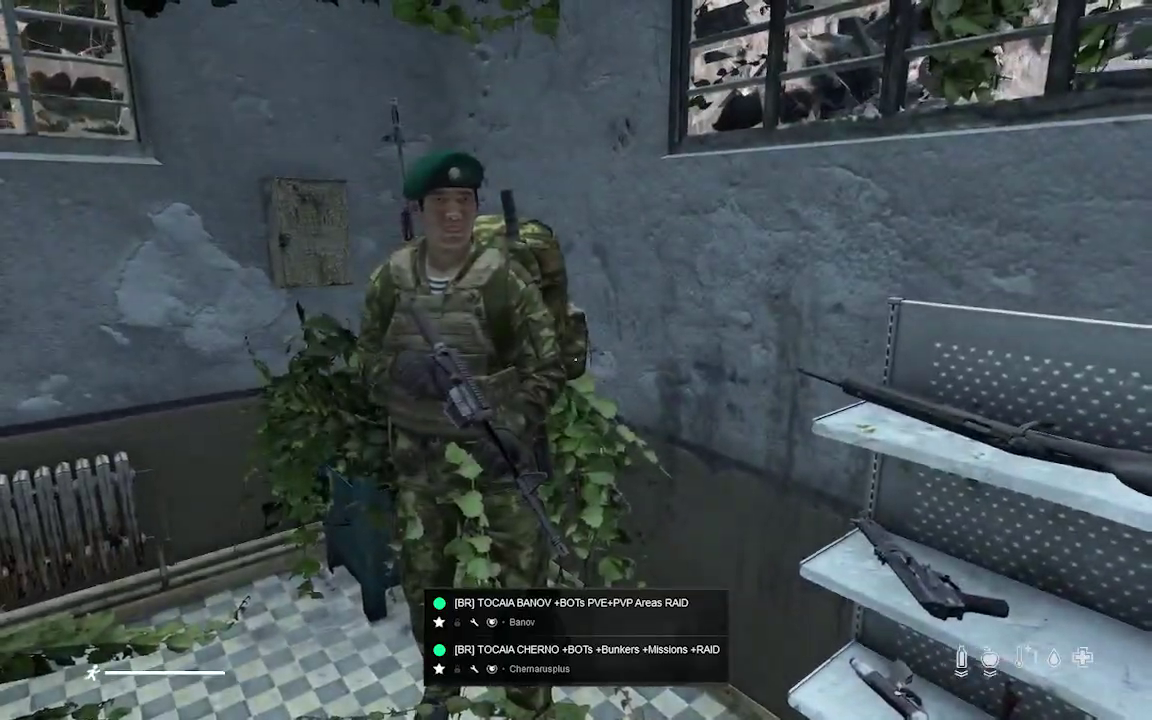
# Step: Walk out of the weapons trader into the yard and survey the treehouse deck
pyautogui.press('w')
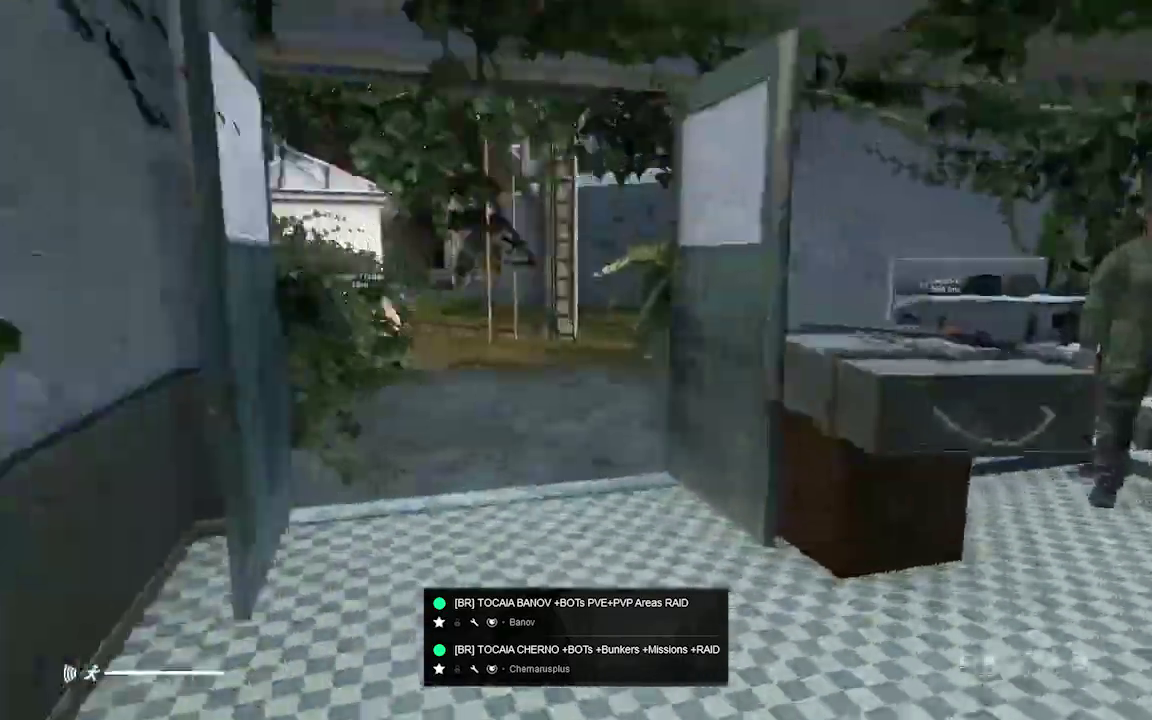
pyautogui.press('w')
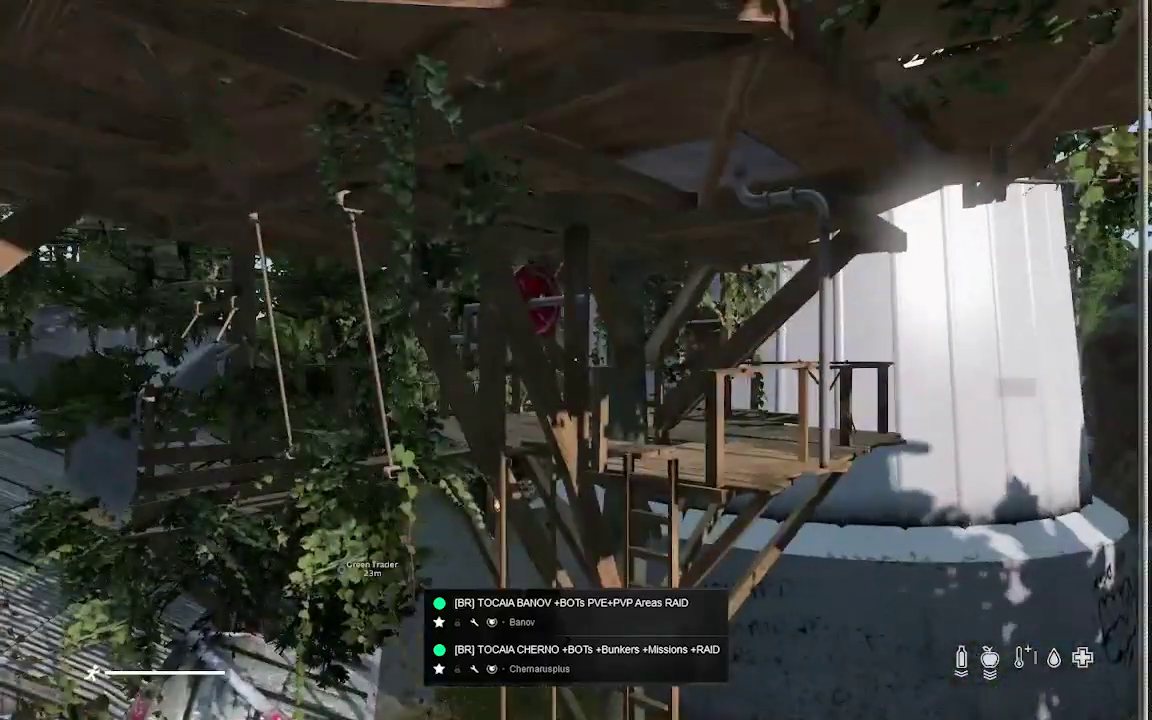
pyautogui.press('w')
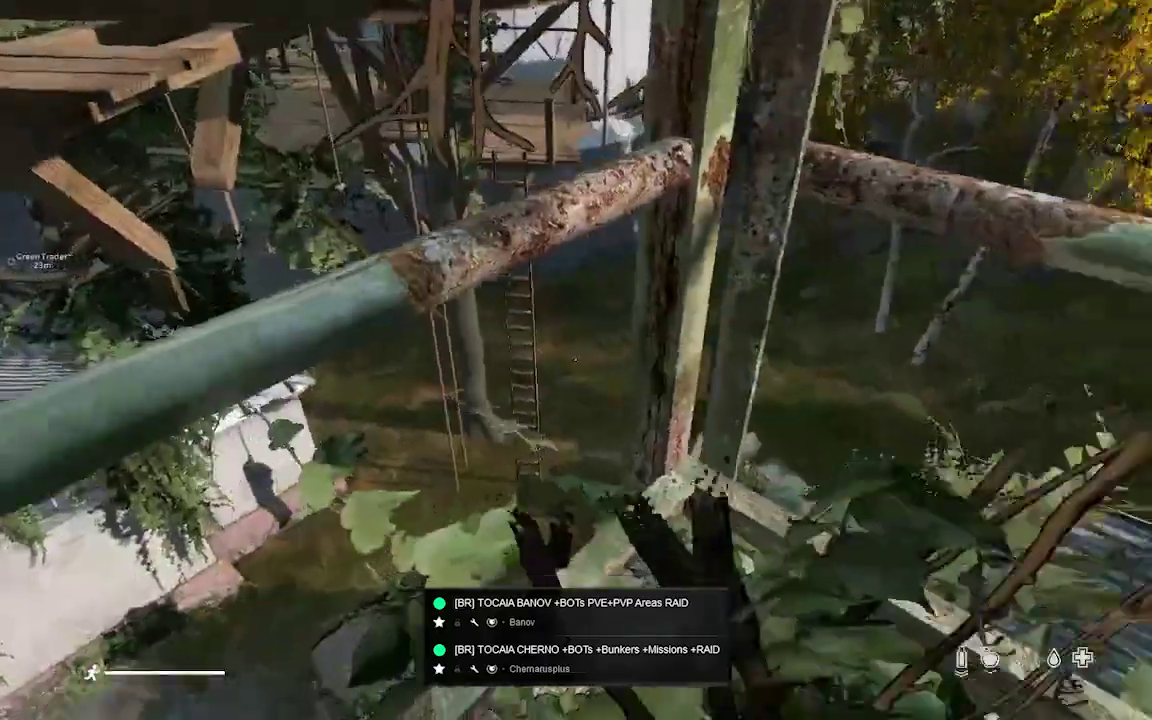
pyautogui.press('s')
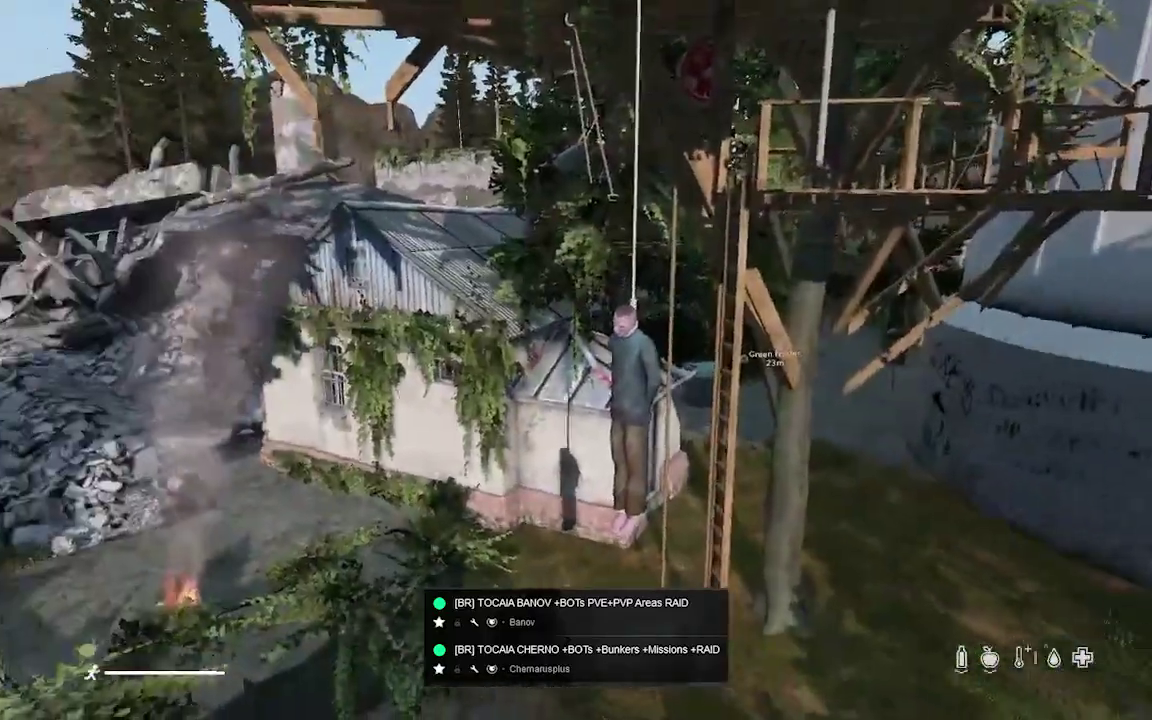
pyautogui.press('s')
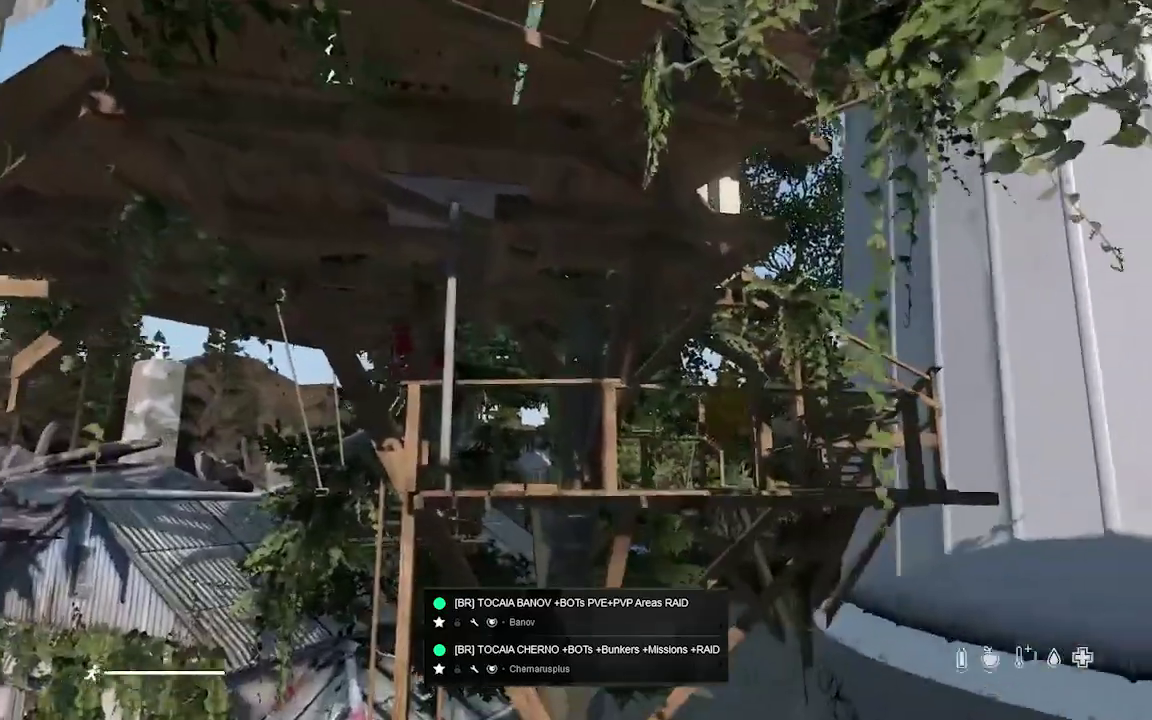
pyautogui.press('w')
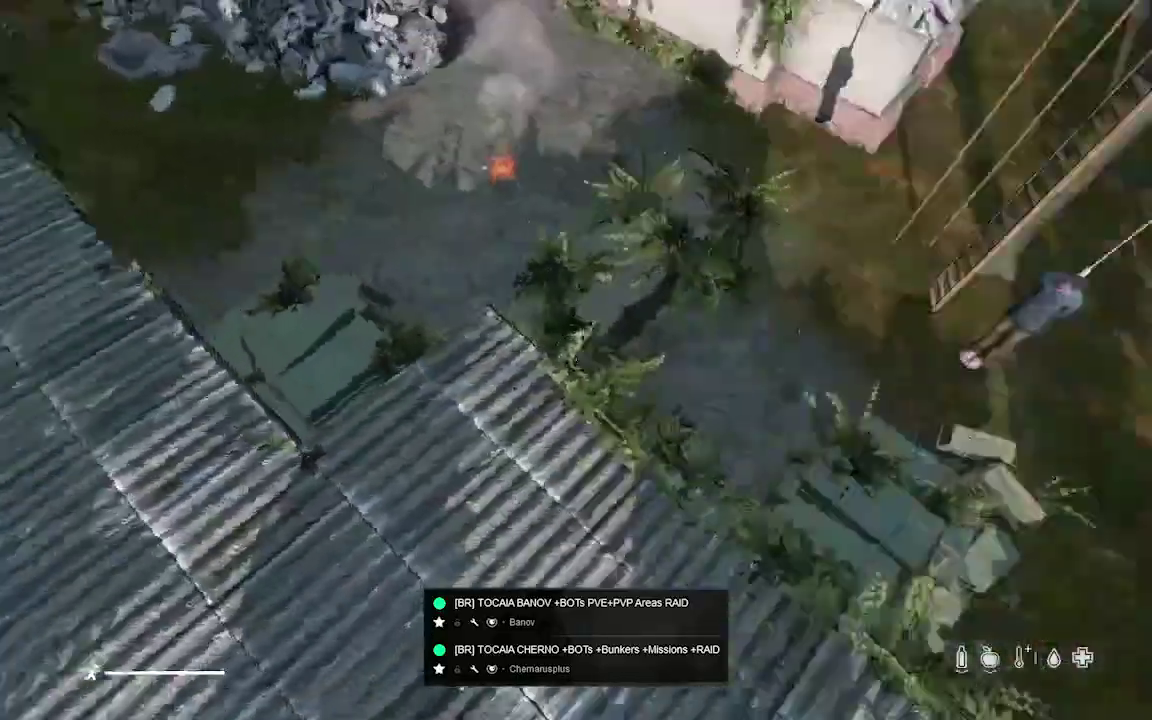
pyautogui.press('s')
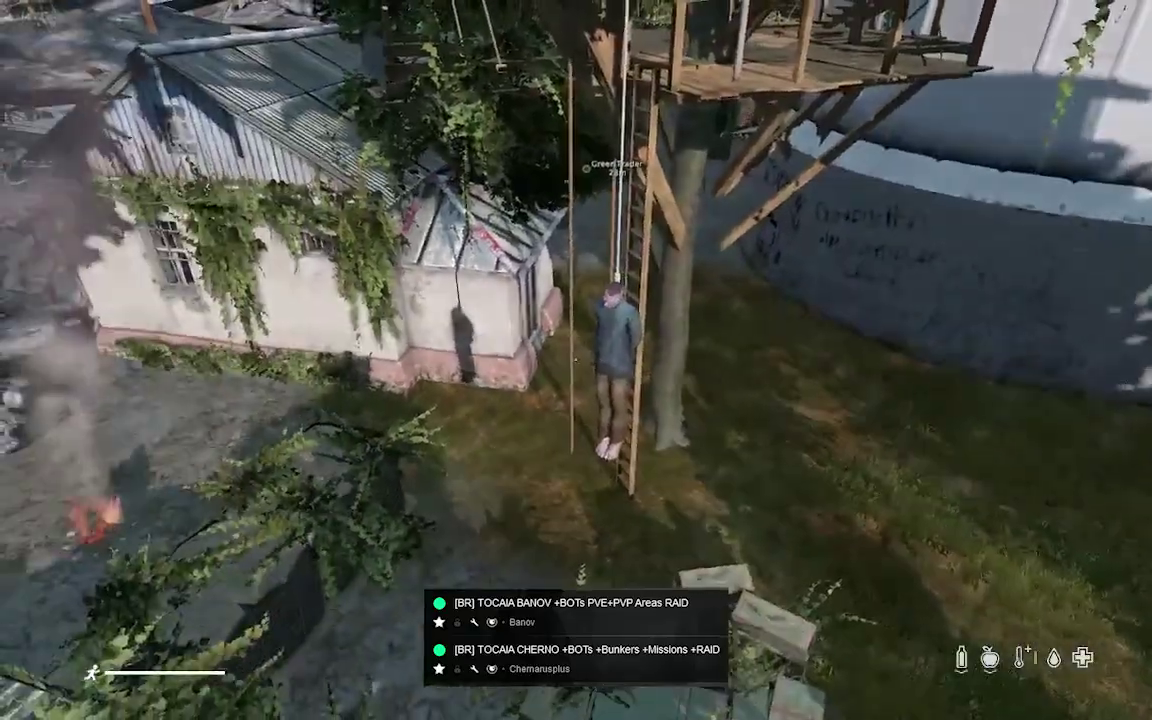
# Step: Cross the treehouse deck and roof, then follow the teal wall to the cabin door
pyautogui.press('w')
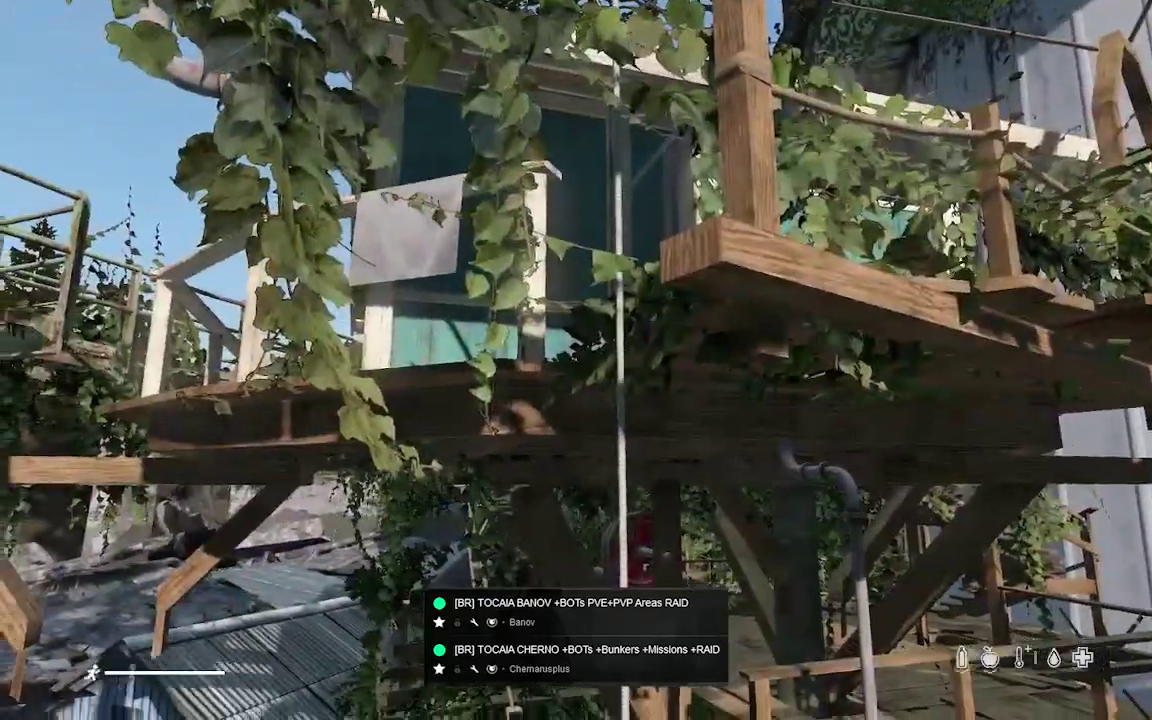
pyautogui.press('w')
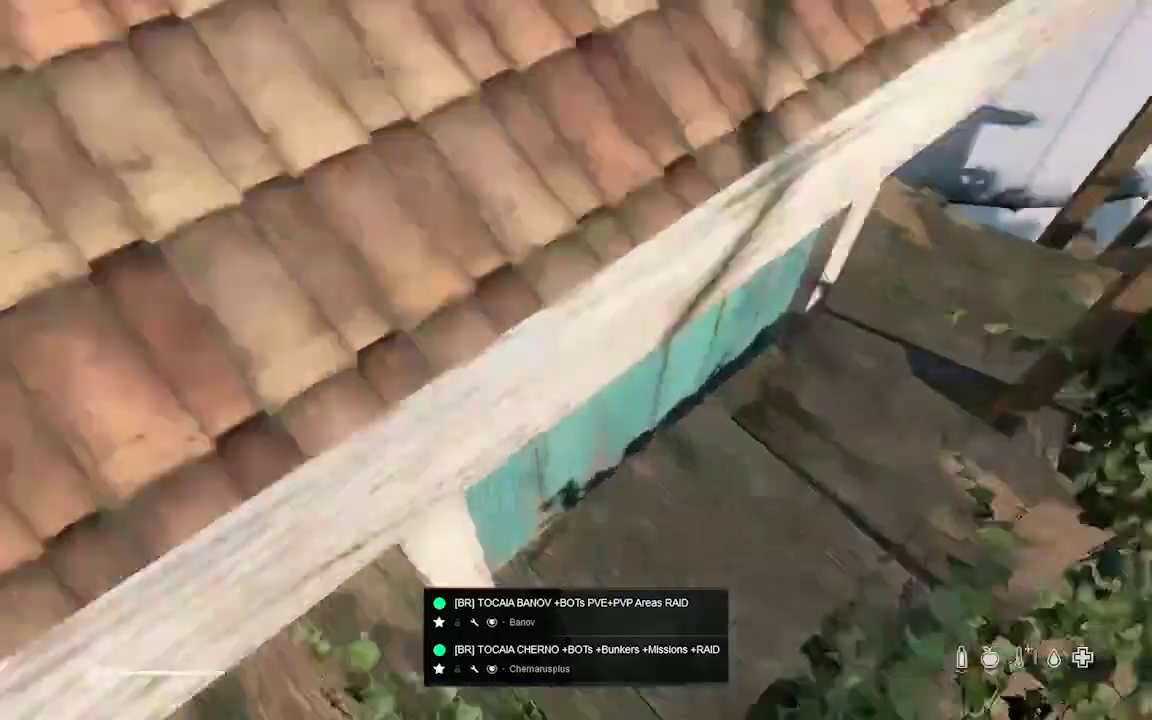
pyautogui.press('w')
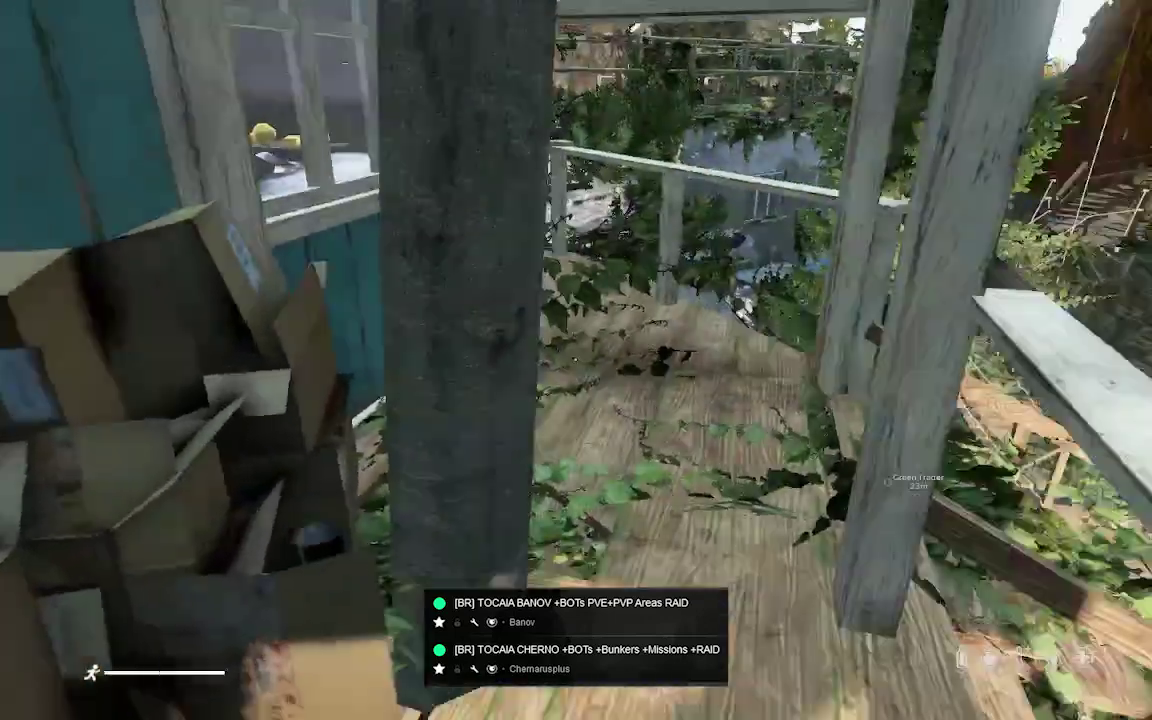
pyautogui.press('w')
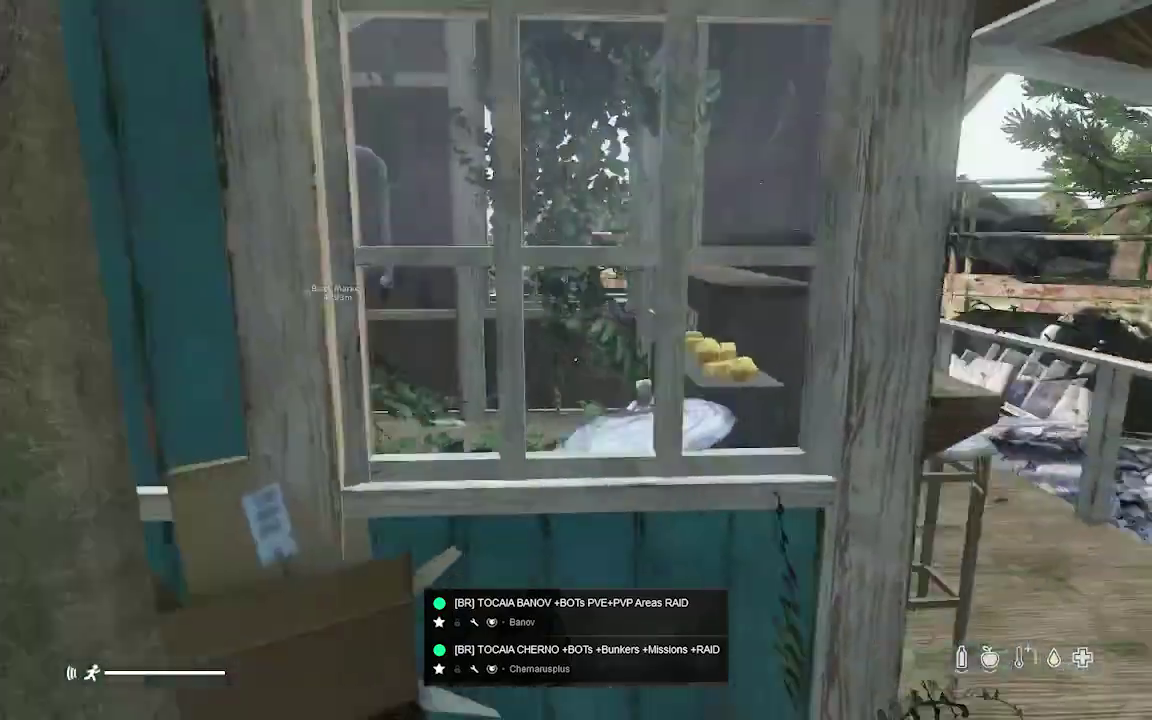
pyautogui.press('w')
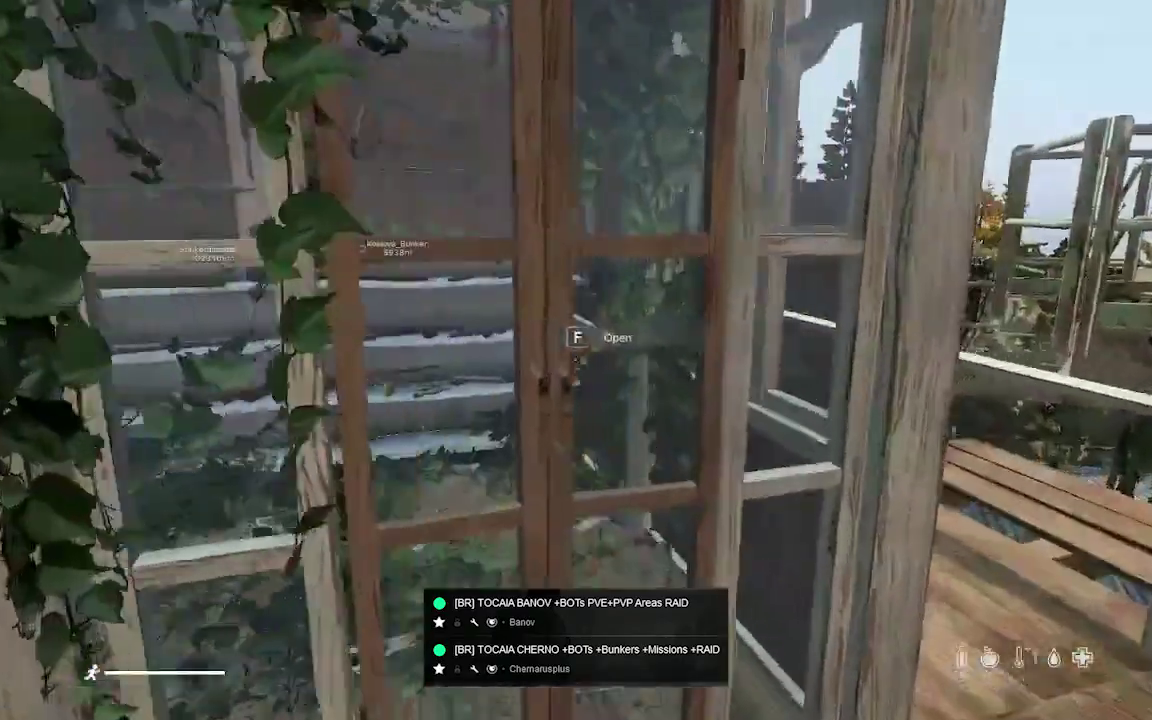
pyautogui.press('w')
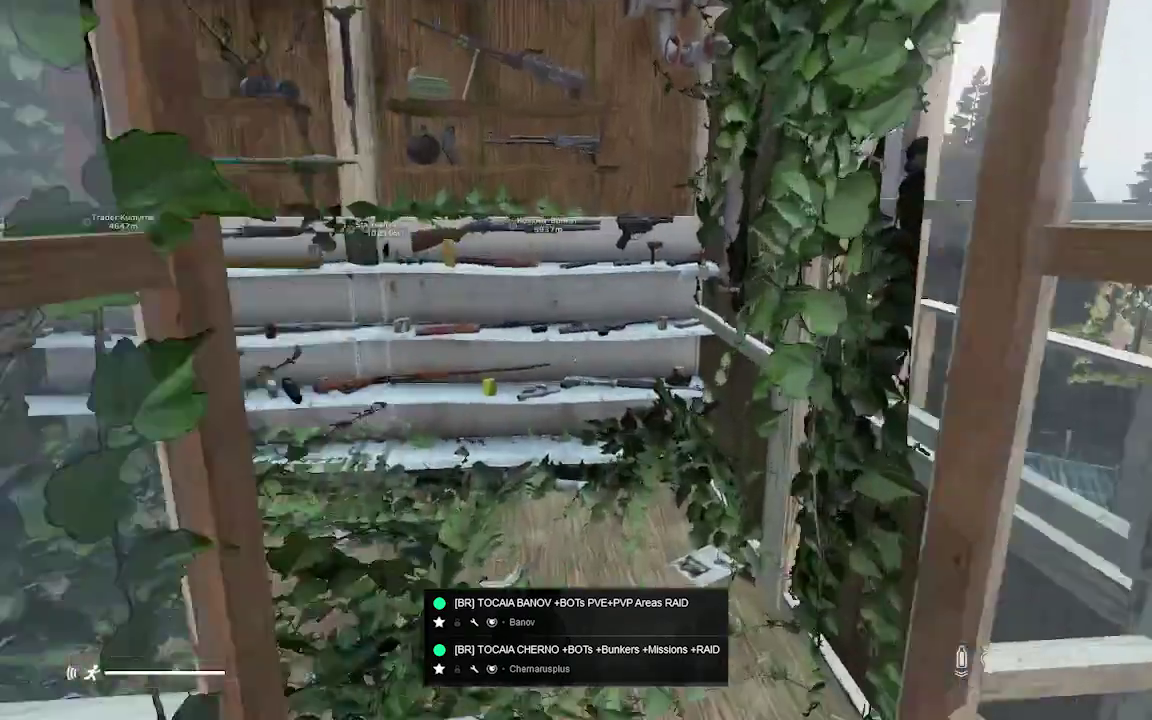
pyautogui.press('w')
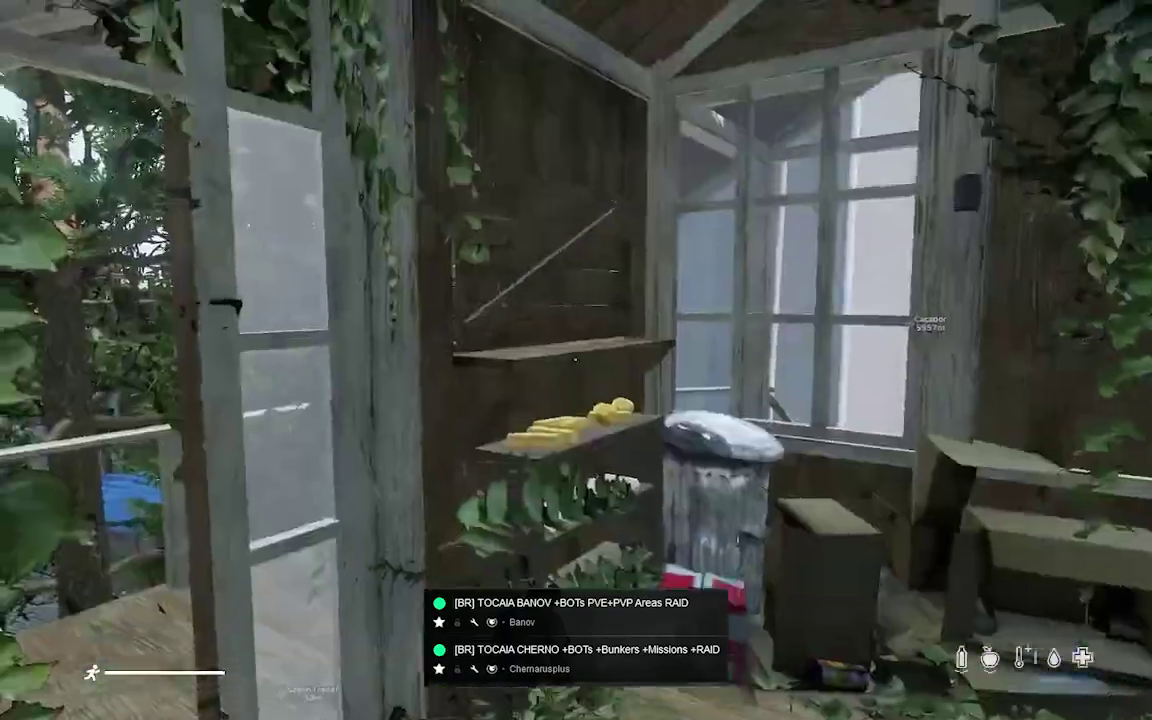
# Step: Step out onto the balcony, enter the cabin, and cross the rope bridge
pyautogui.press('w')
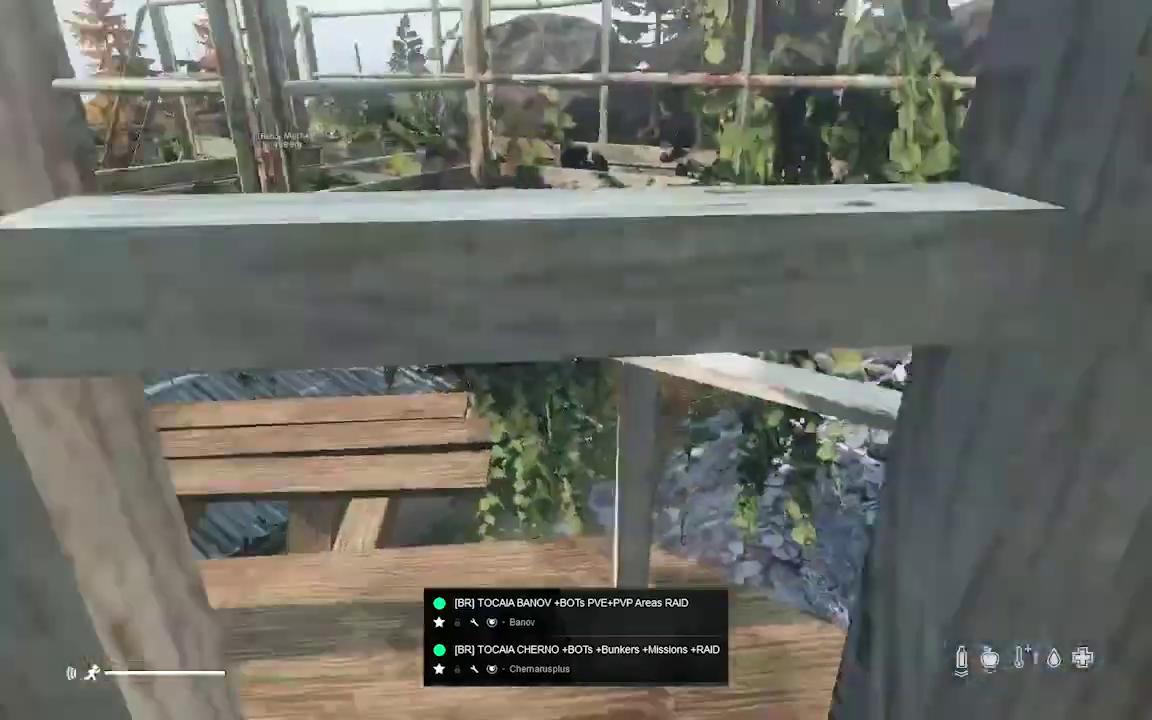
pyautogui.press('w')
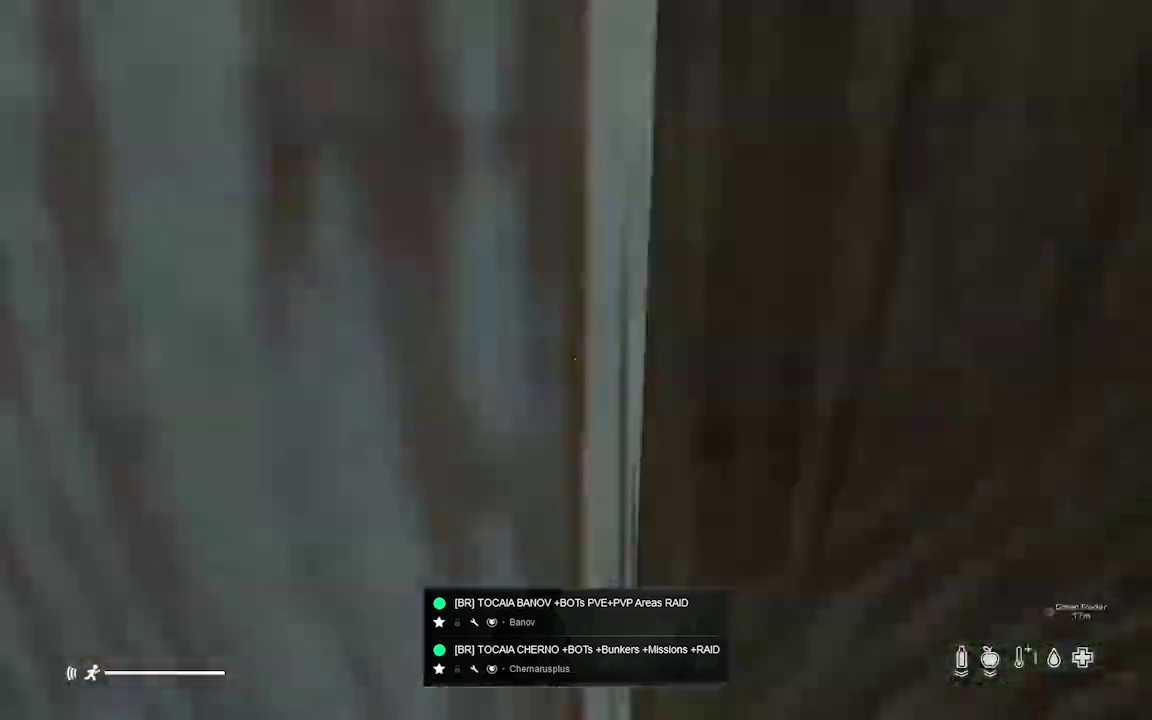
pyautogui.press('w')
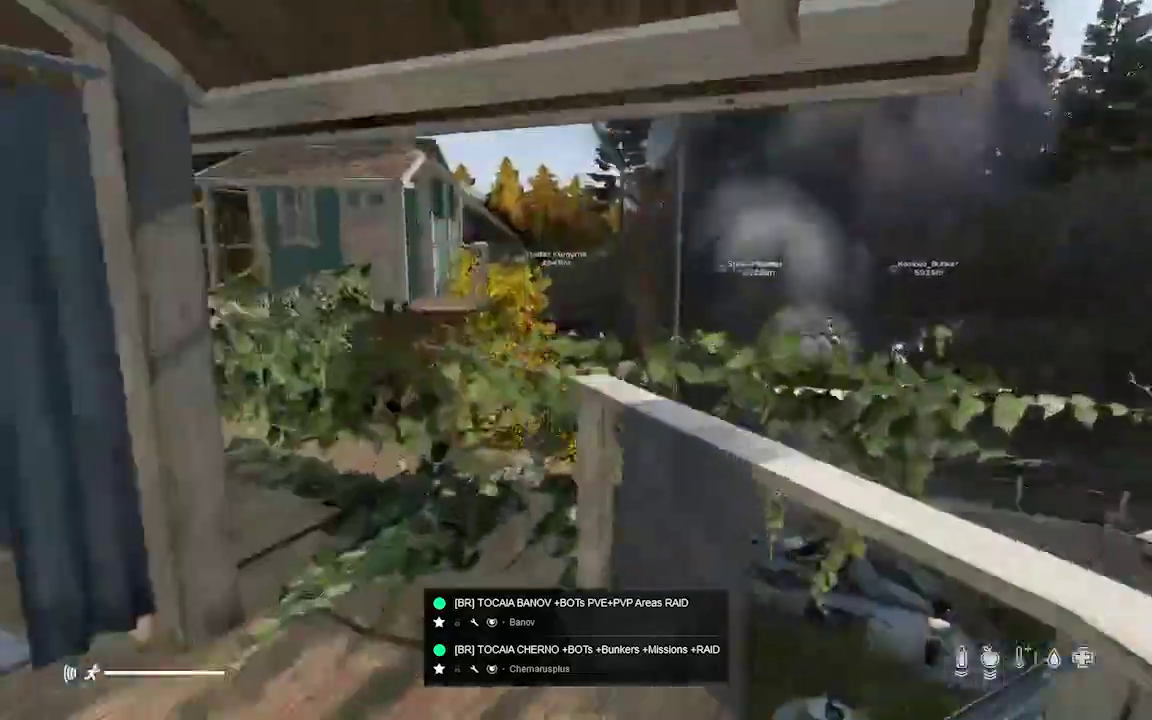
pyautogui.press('w')
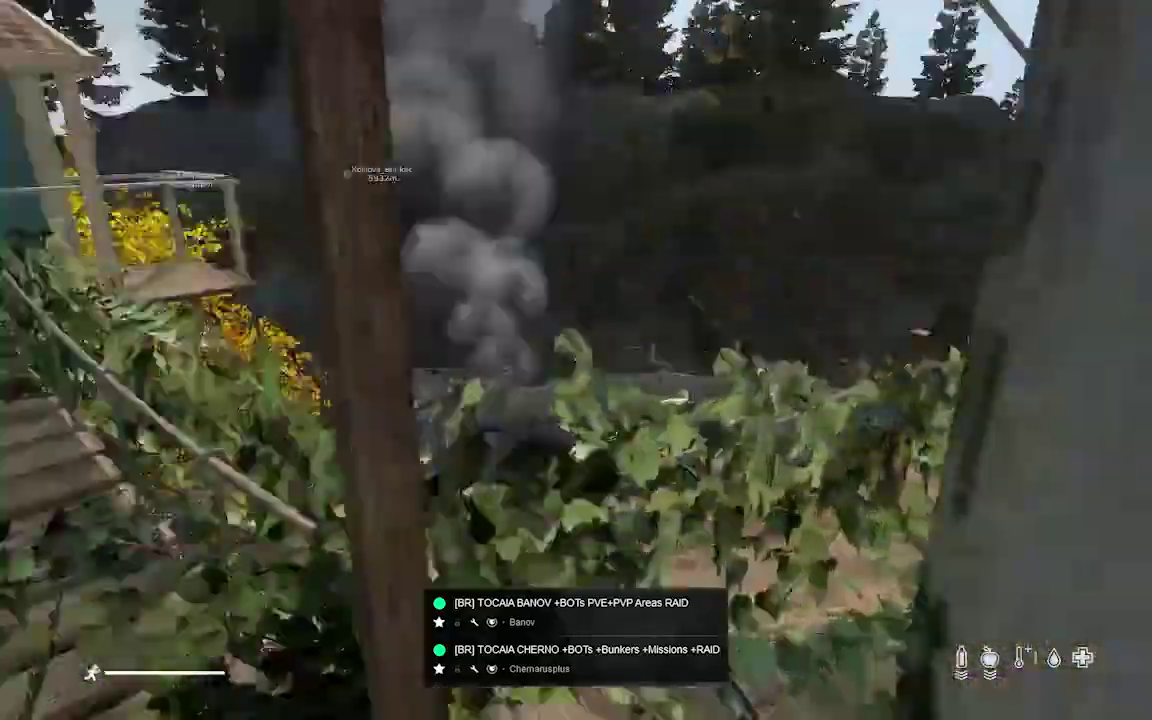
pyautogui.press('s')
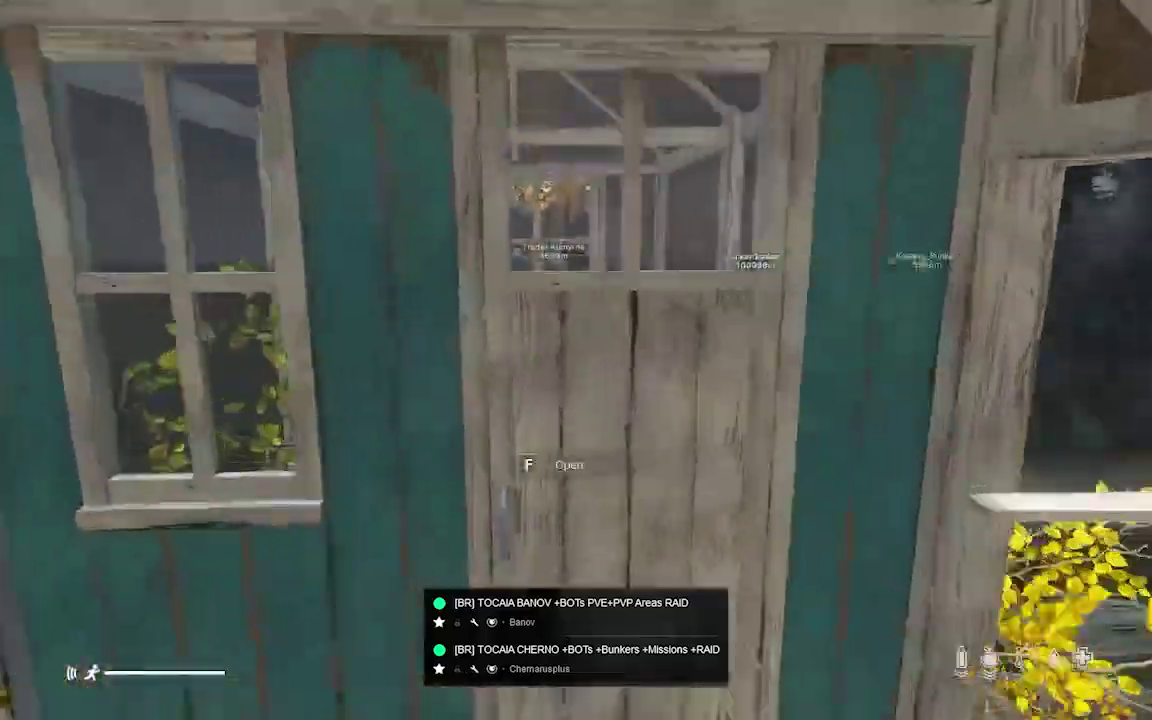
pyautogui.press('w')
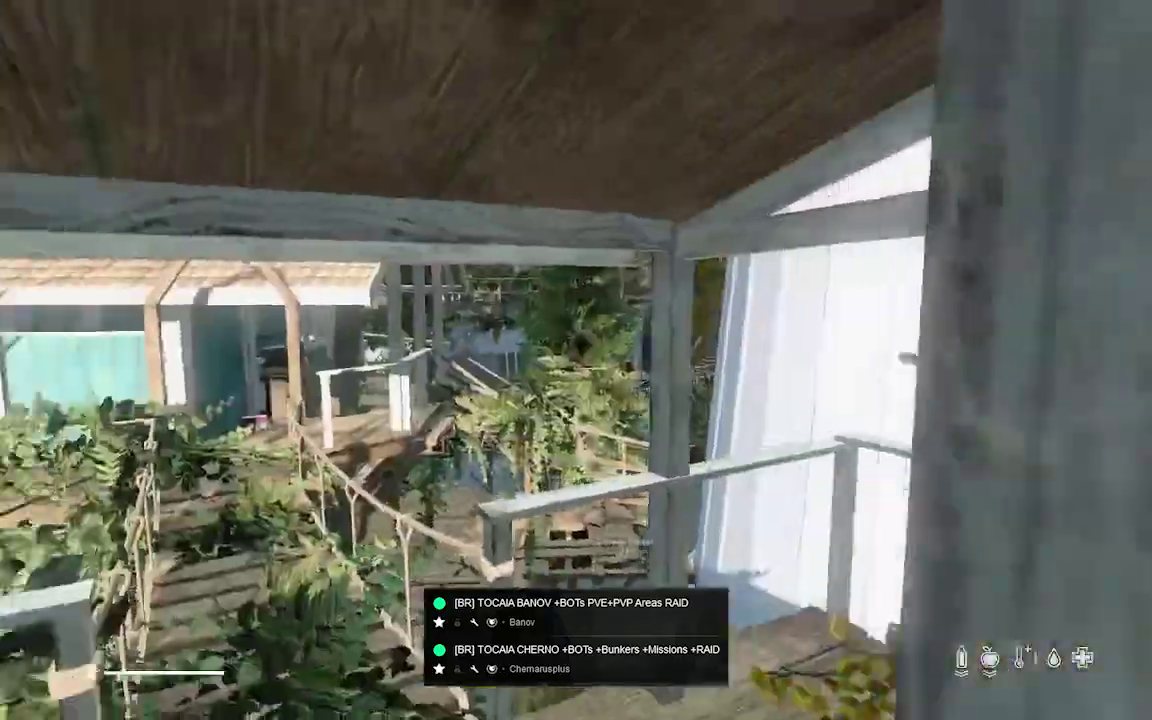
pyautogui.press('w')
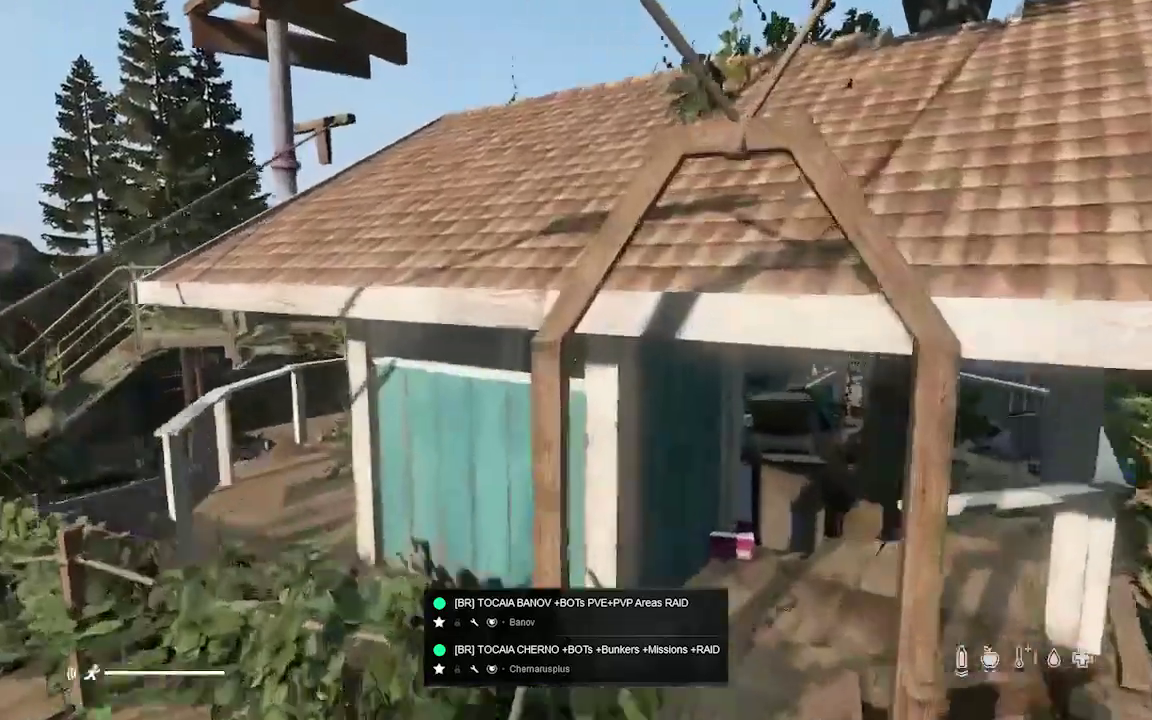
# Step: Walk along the balcony to the next cabin, open its glazed doors, and view the food shelves
pyautogui.press('w')
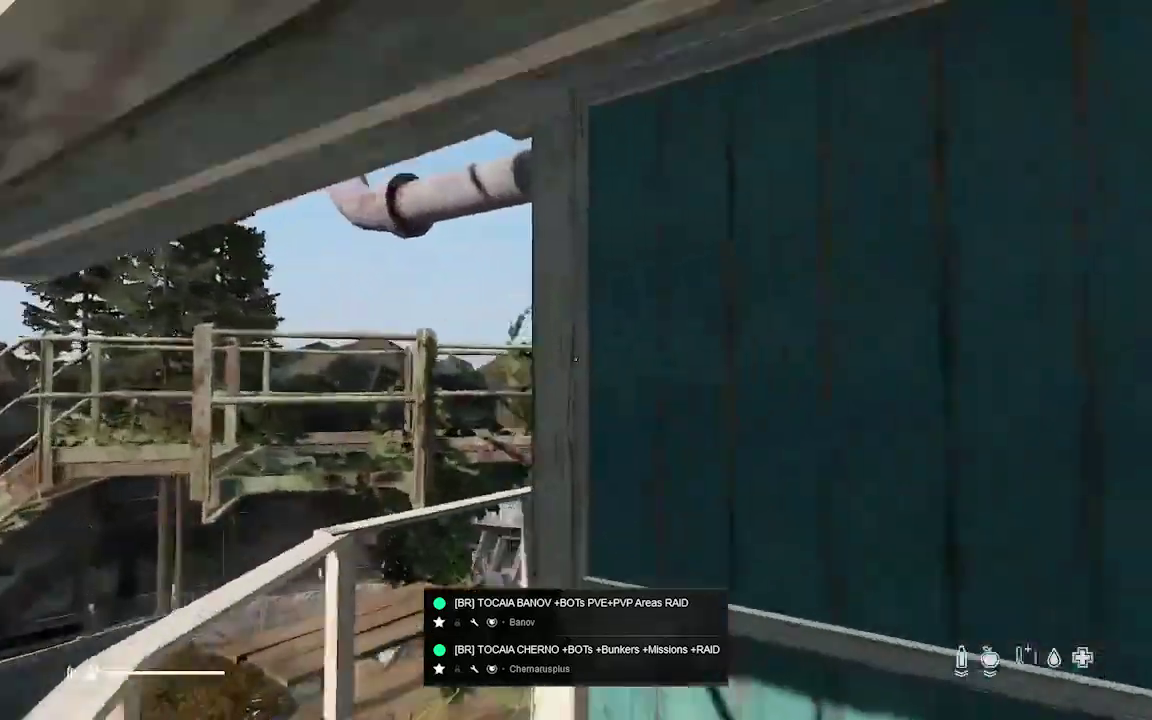
pyautogui.press('w')
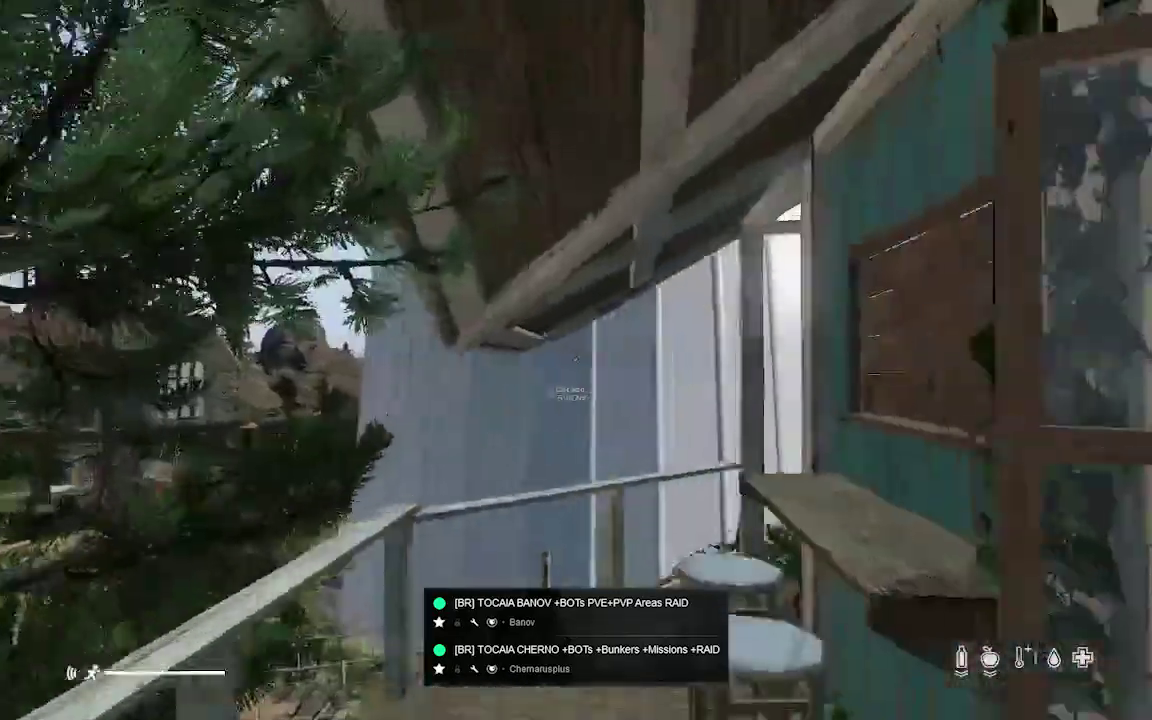
pyautogui.press('w')
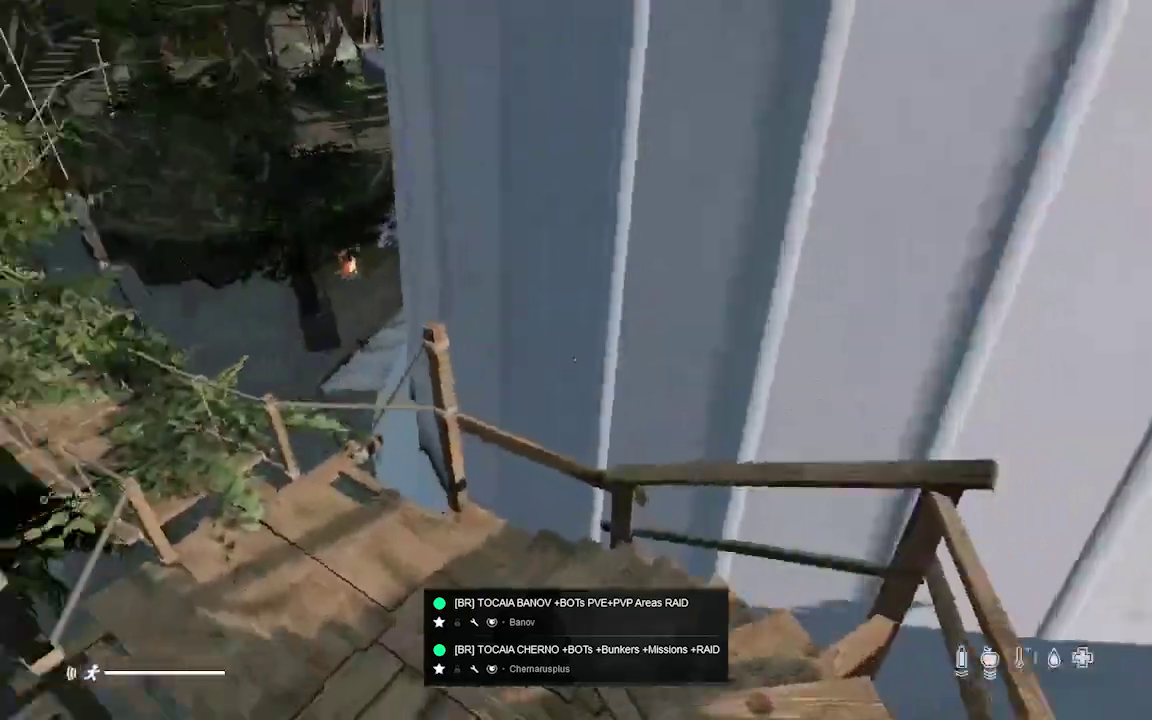
pyautogui.press('w')
pyautogui.press('w')
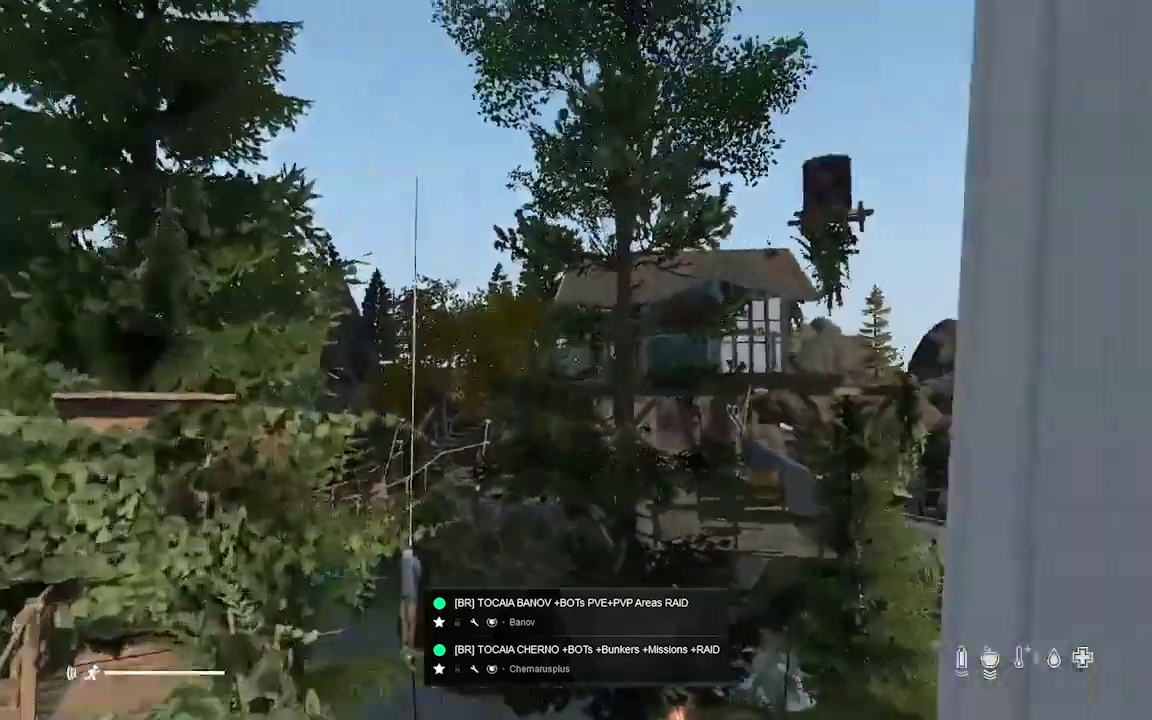
pyautogui.press('w')
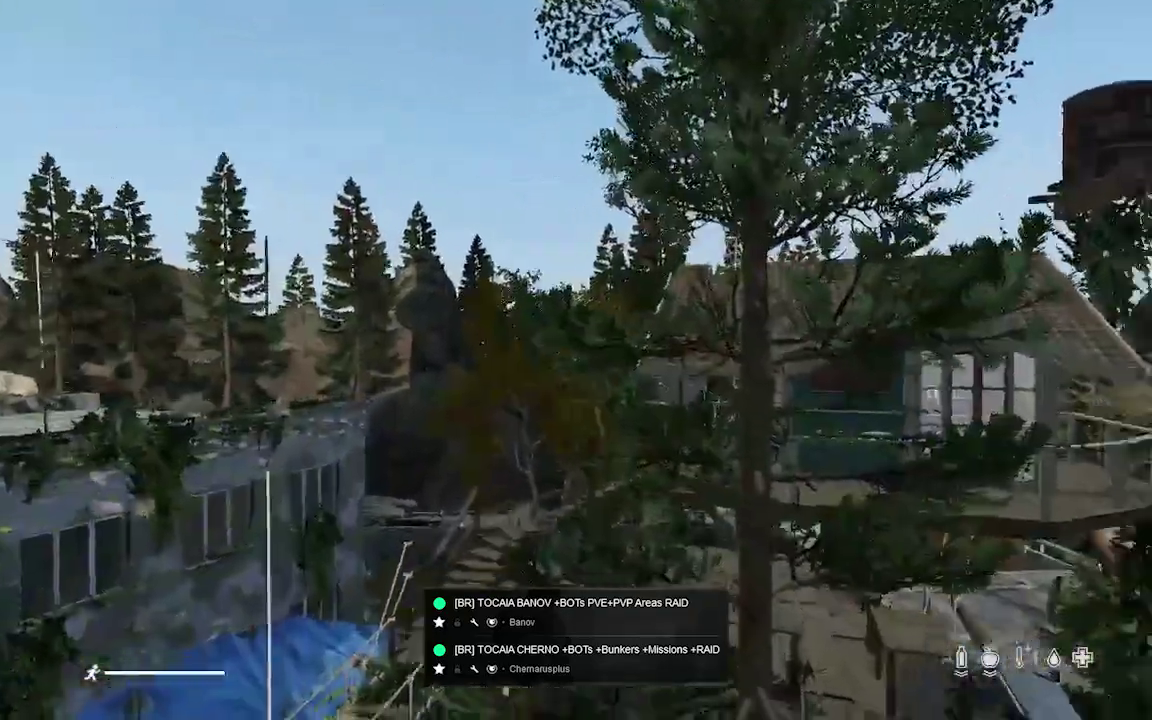
pyautogui.press('w')
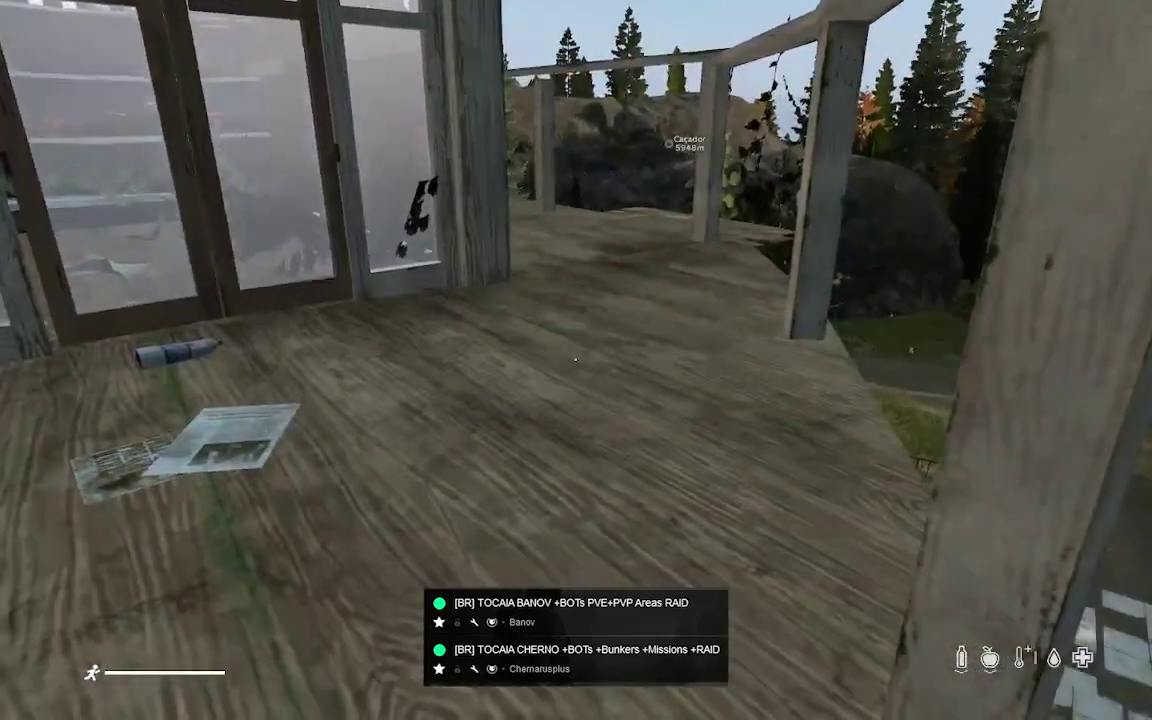
pyautogui.press('w')
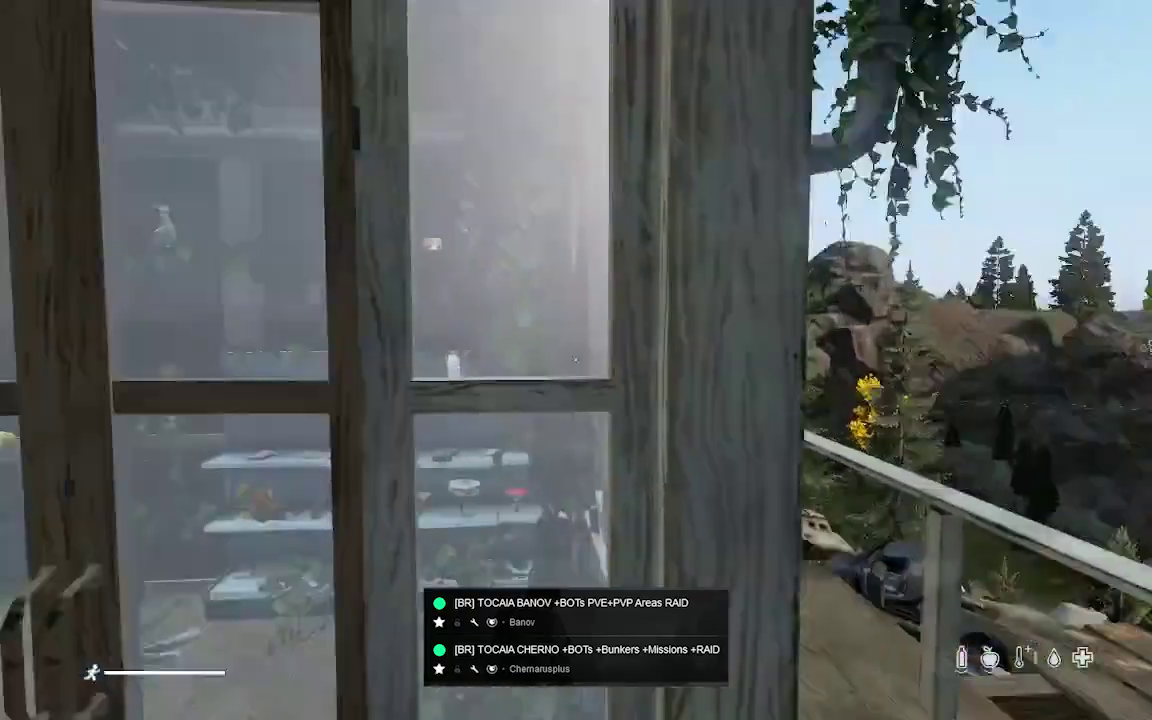
pyautogui.press('f')
pyautogui.press('w')
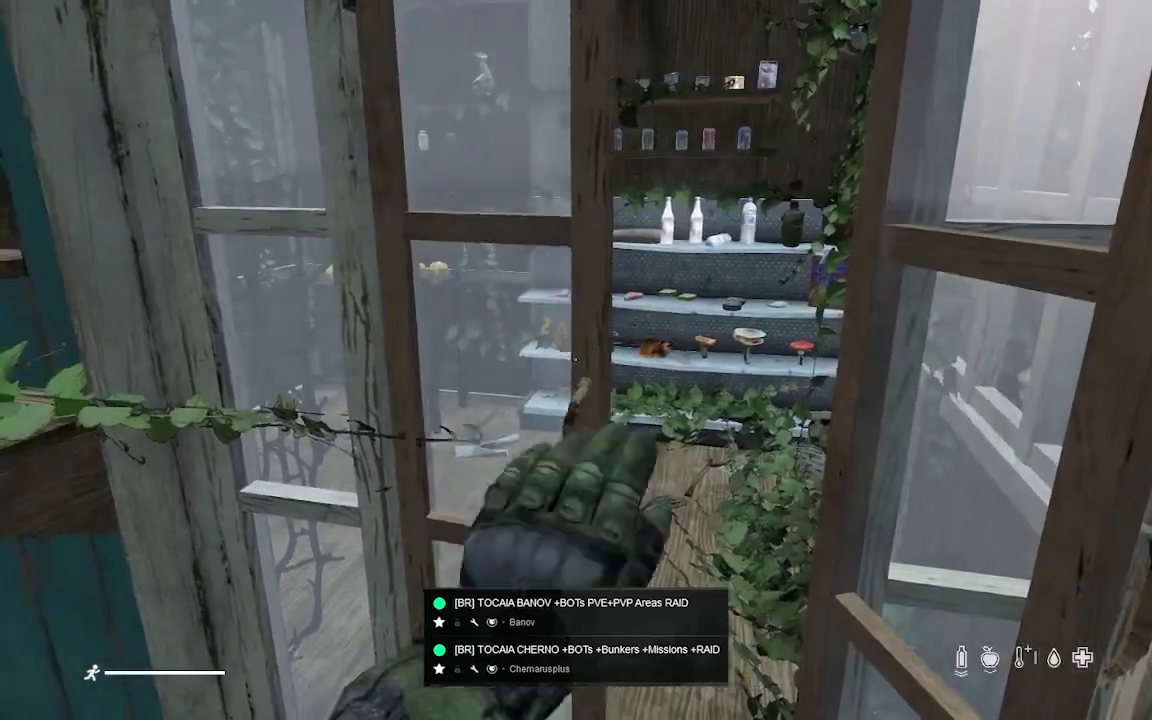
pyautogui.press('w')
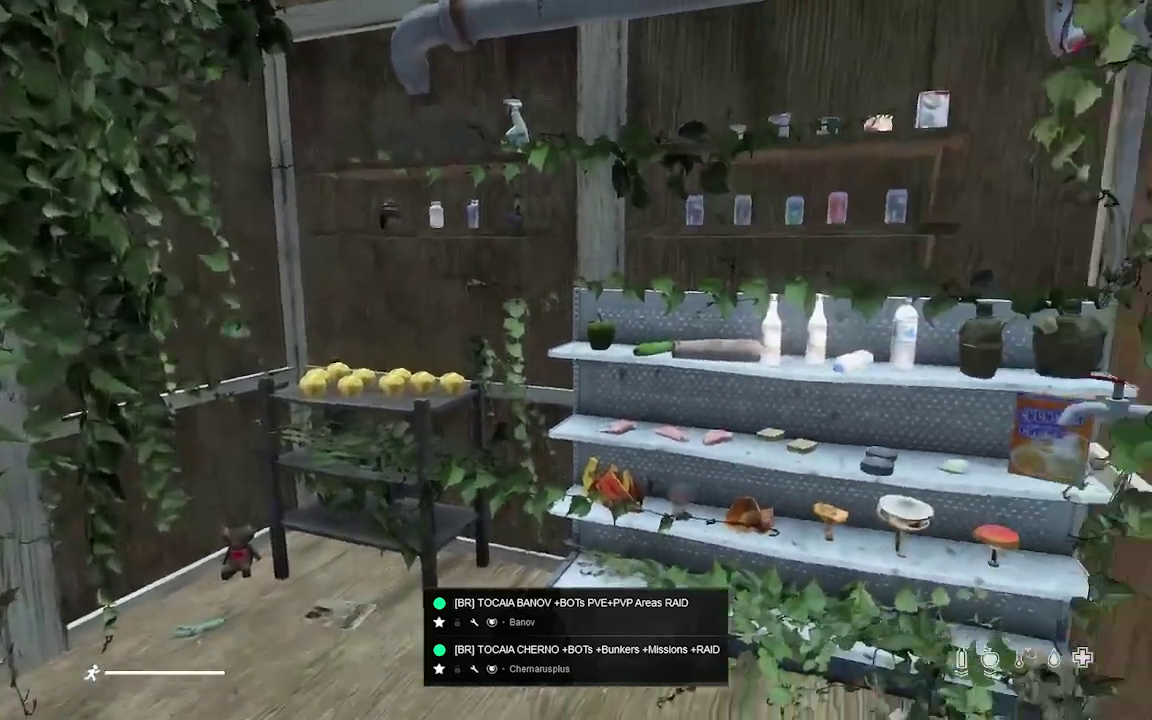
# Step: Leave the food shop past its shelves and walk out onto the balcony overlooking the base
pyautogui.press('w')
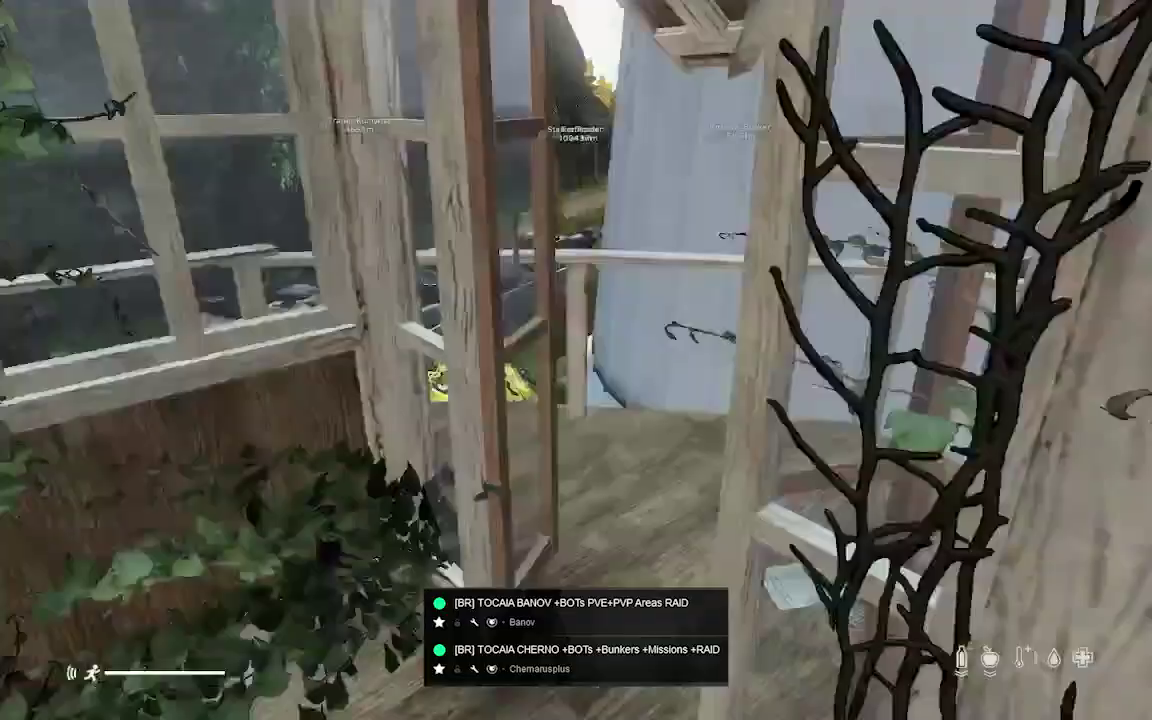
pyautogui.press('w')
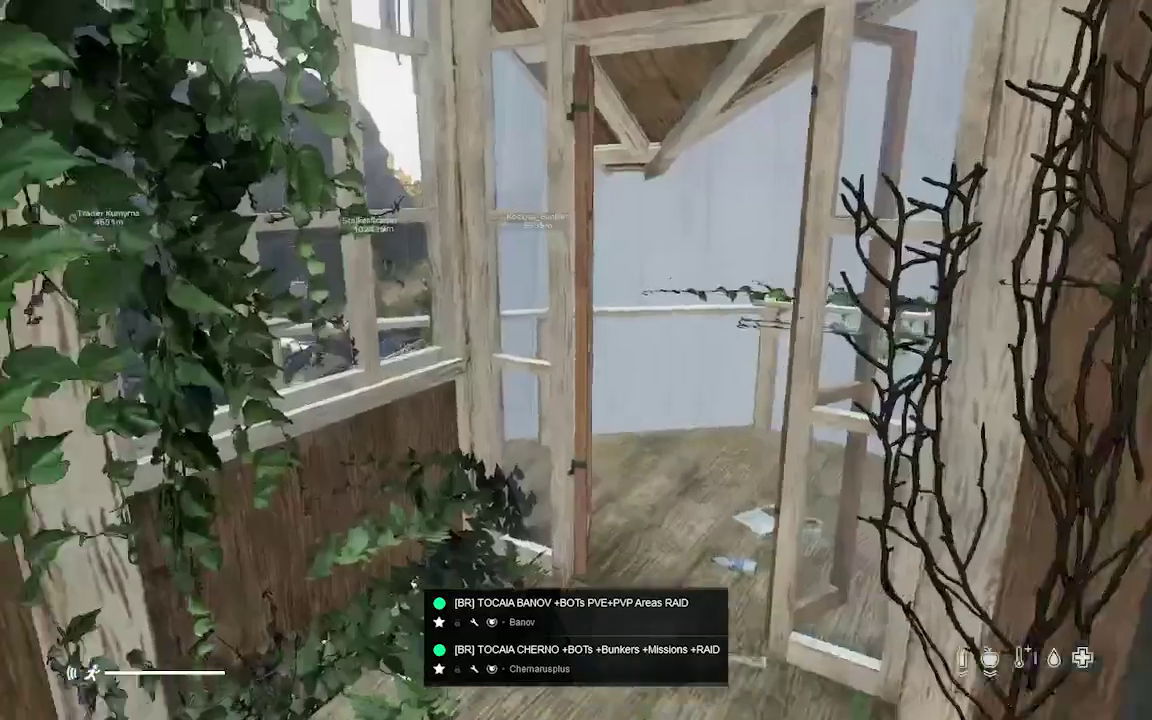
pyautogui.press('w')
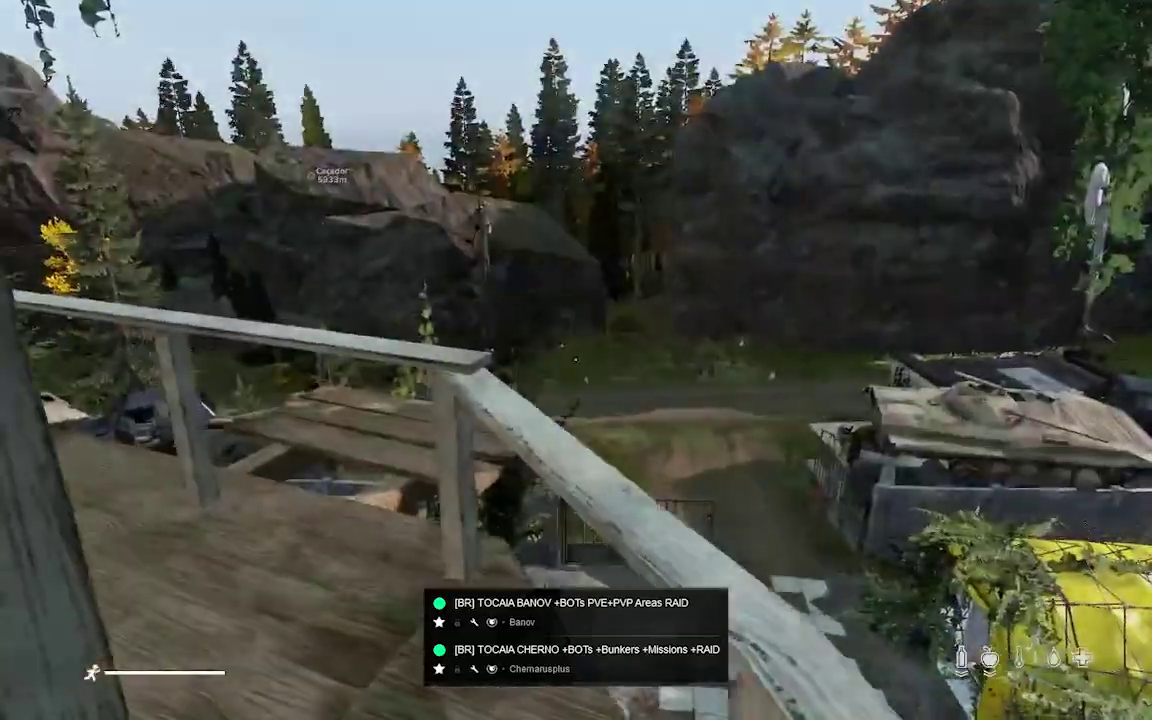
# Step: Approach the white antenna tower, survey the wrecks at its base, then rise above the countryside
pyautogui.press('w')
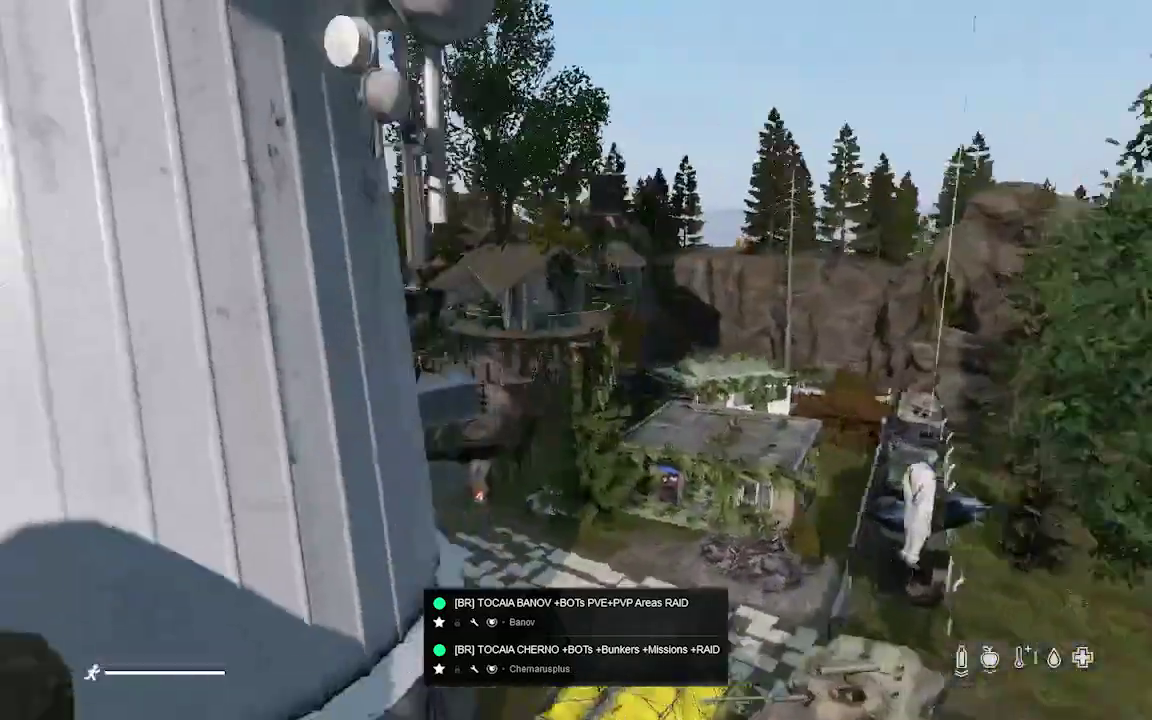
pyautogui.press('w')
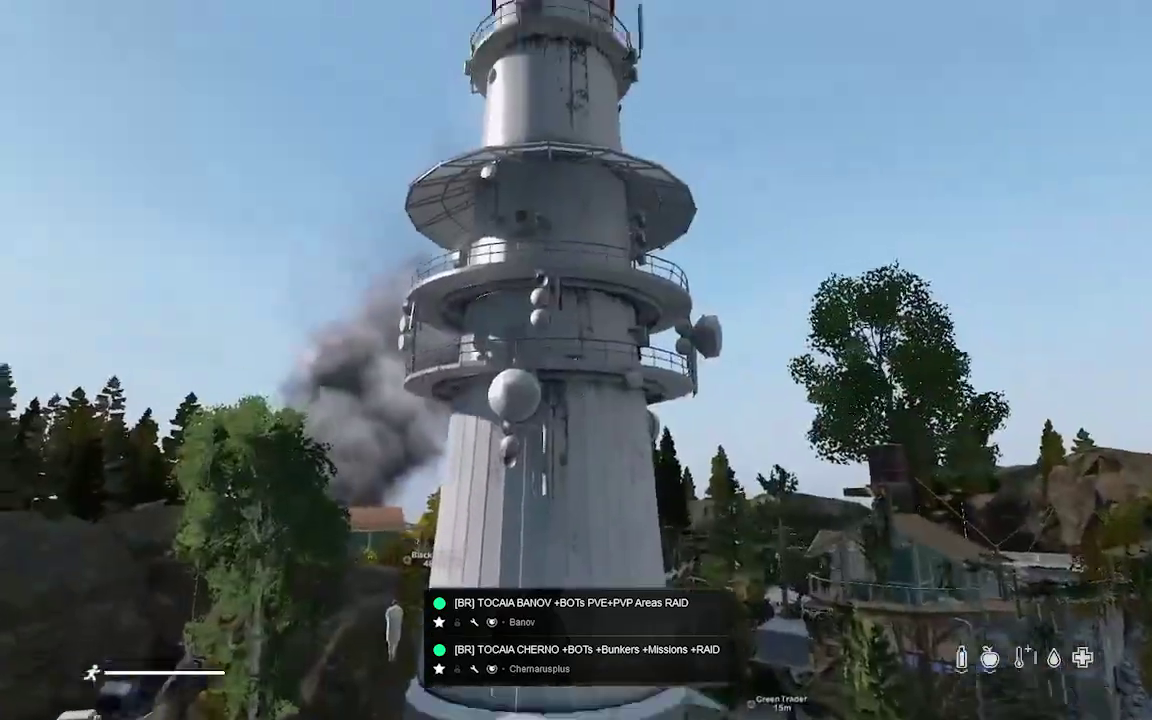
pyautogui.press('w')
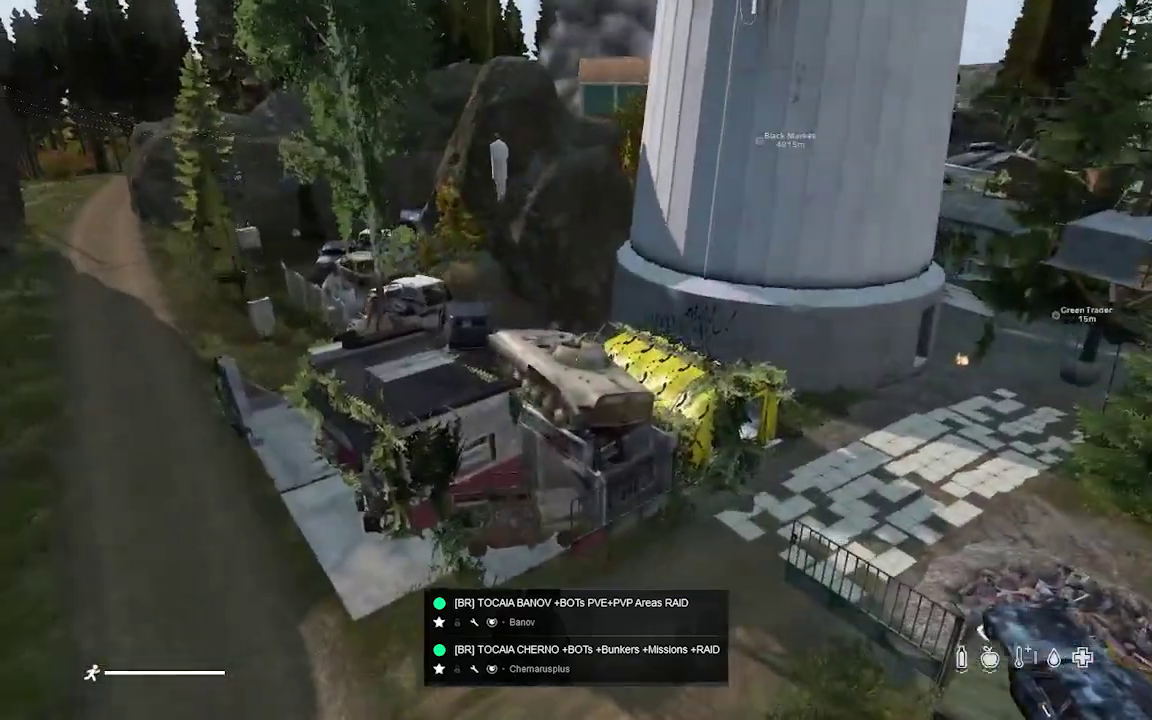
pyautogui.press('w')
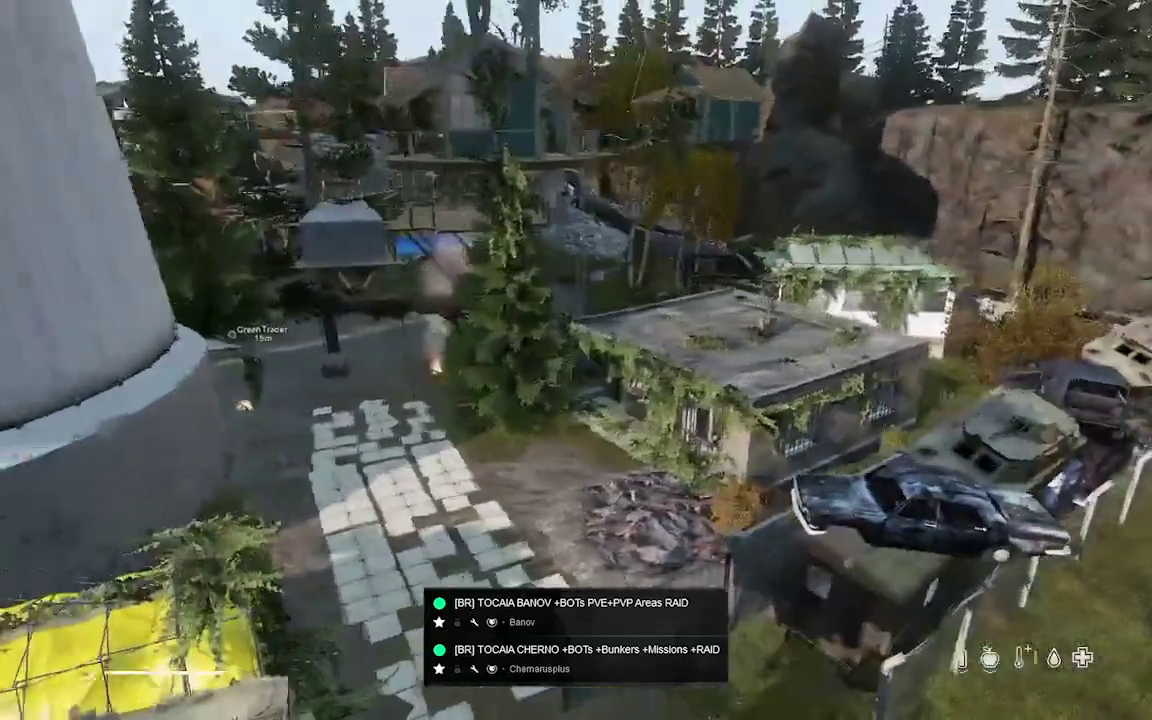
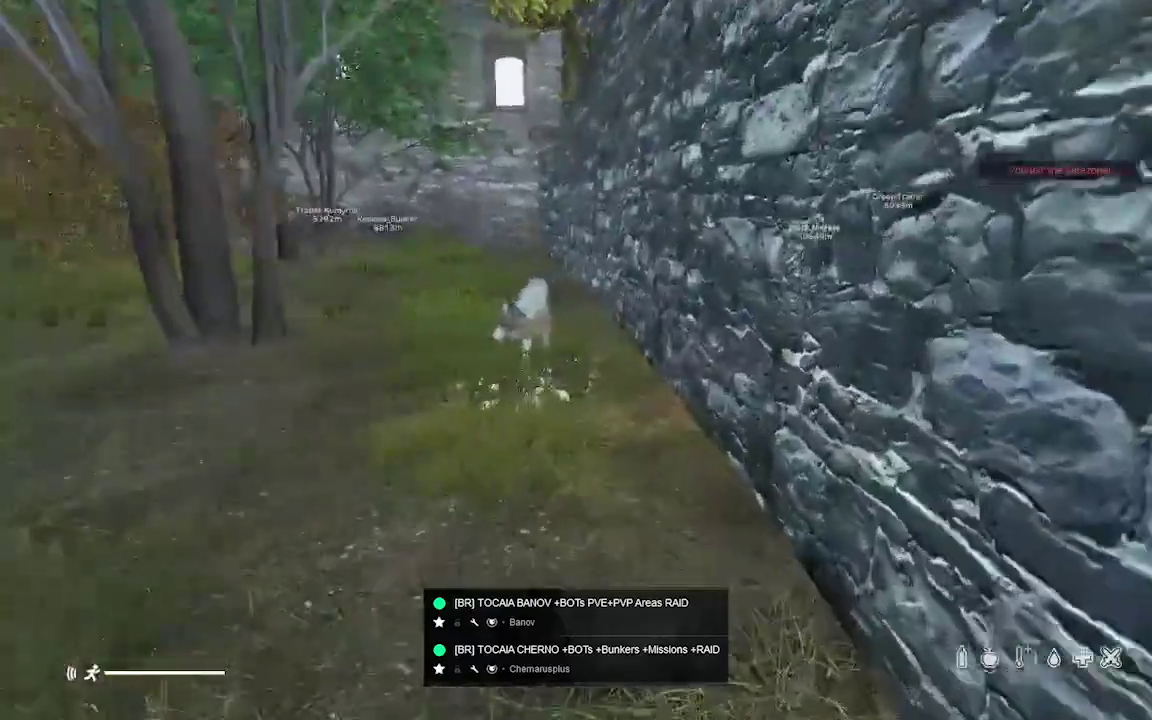
# Step: Walk past the wolf and carcass toward the bear and climb into the hunting stand
pyautogui.press('w')
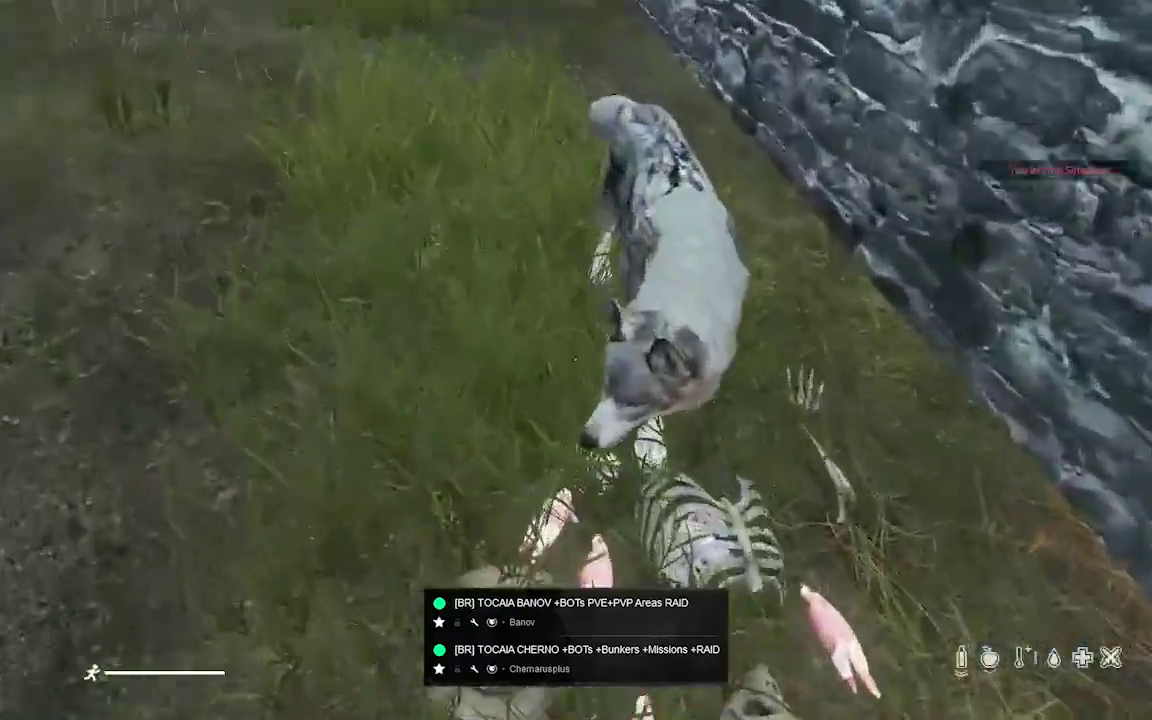
pyautogui.press('s')
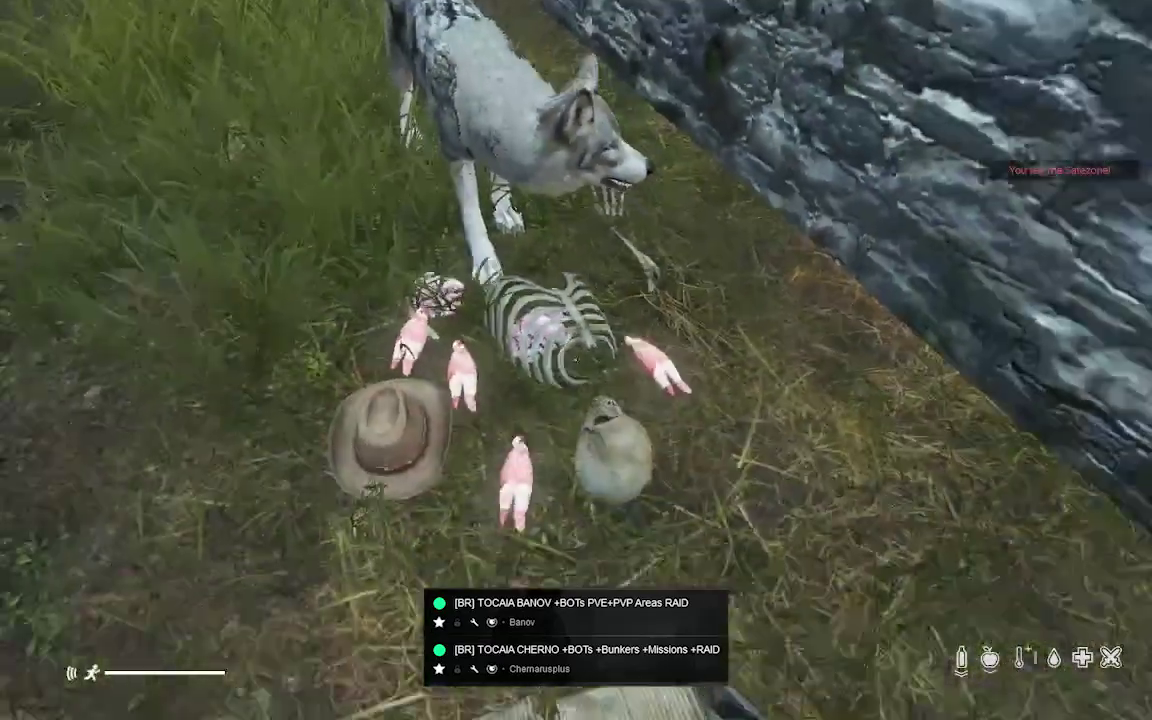
pyautogui.press('w')
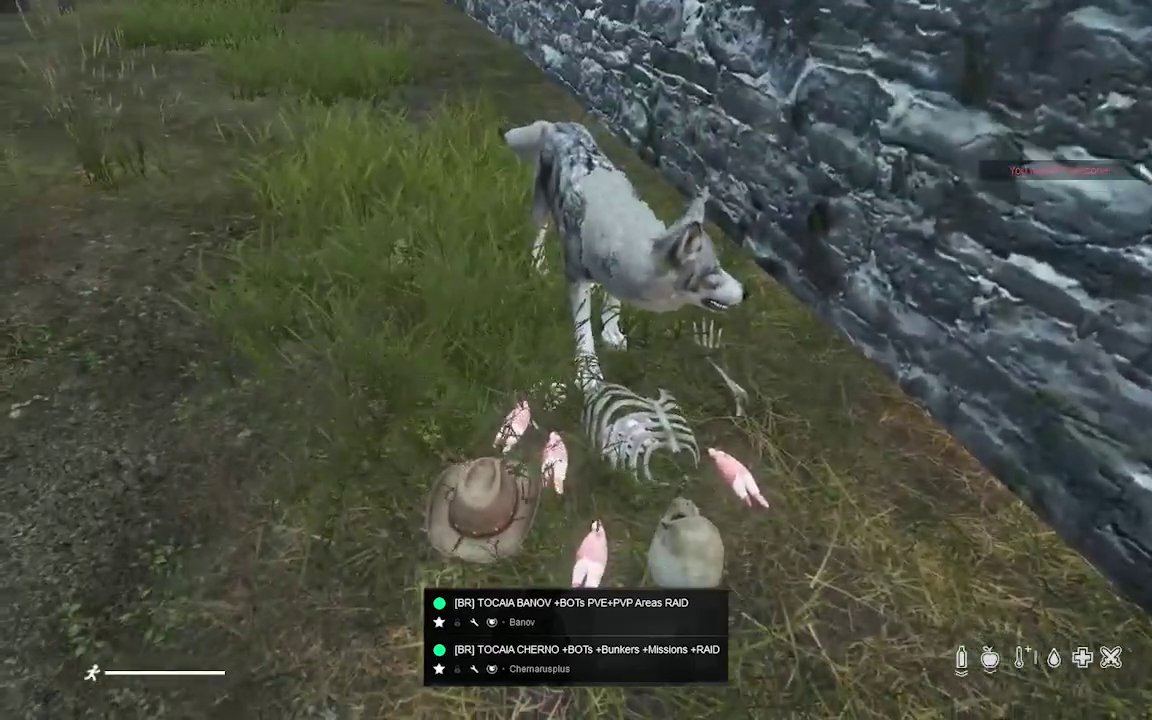
pyautogui.press('x')
pyautogui.press('x')
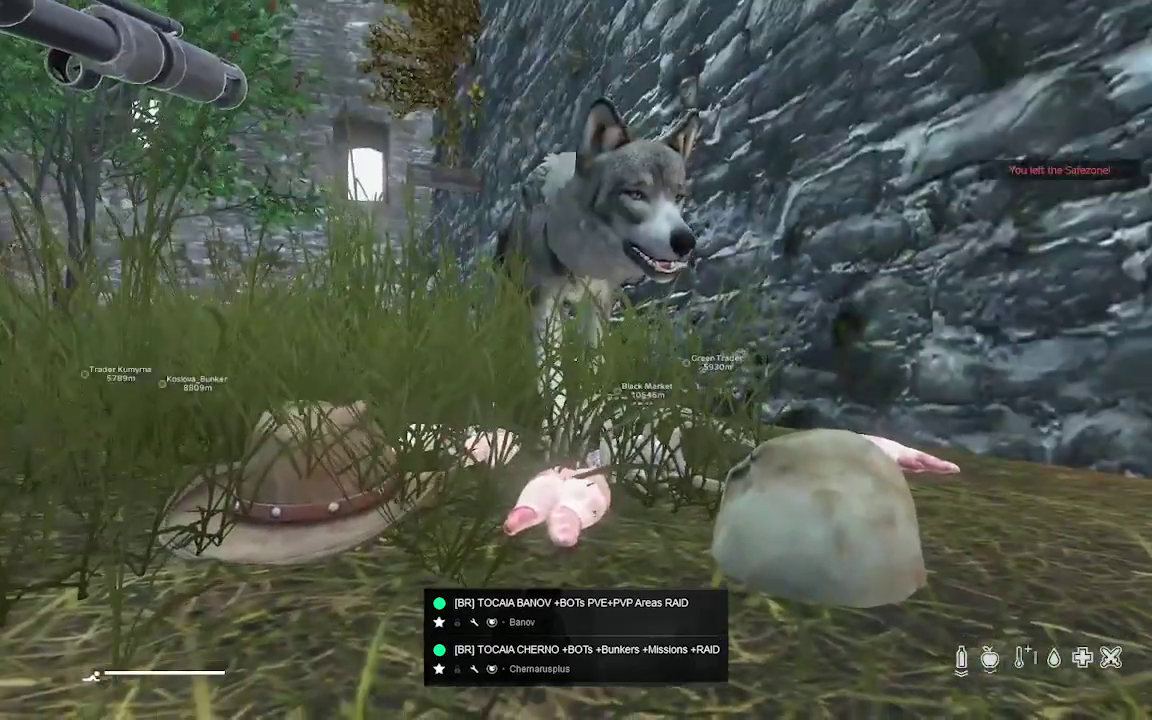
pyautogui.press('w')
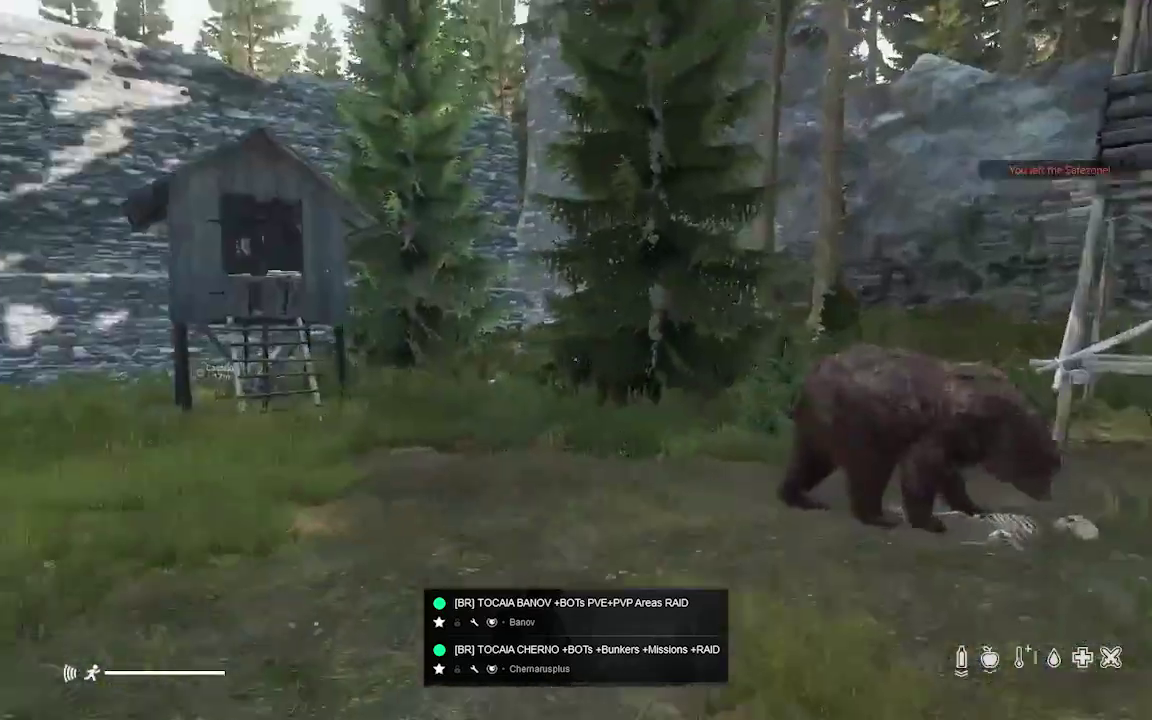
pyautogui.press('w')
pyautogui.press('f')
# Step: Check the Hunter trader's meat and pelt prices, then head out toward the watchtower
pyautogui.press('w')
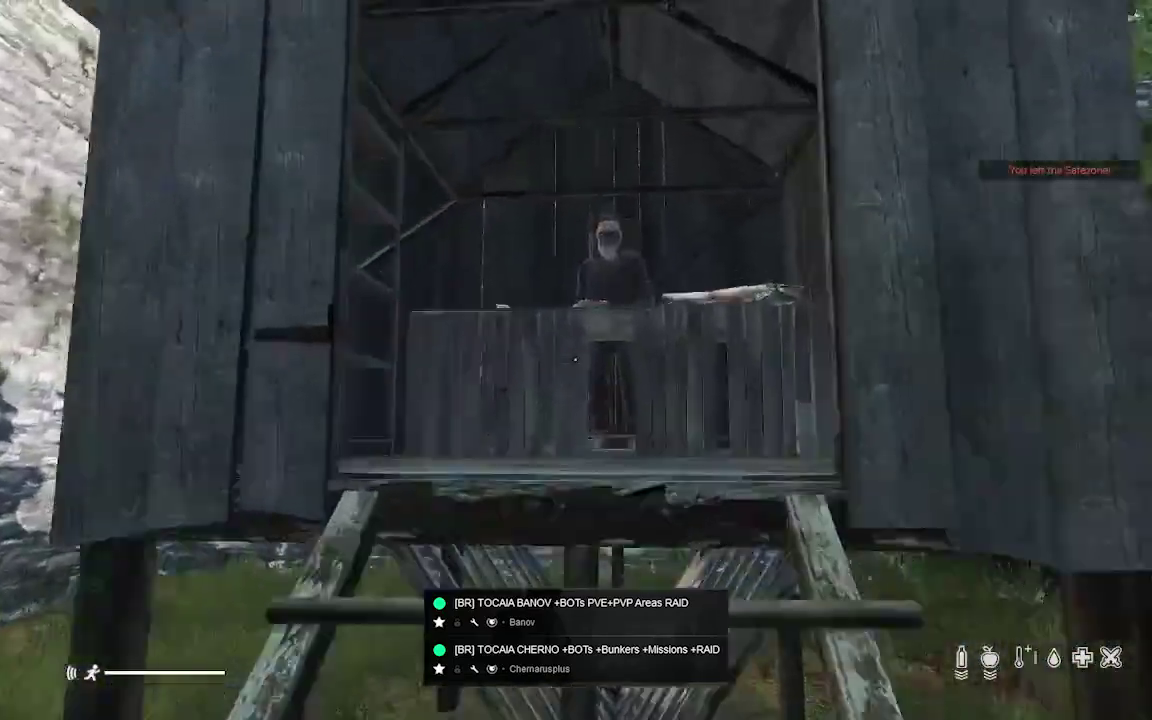
pyautogui.press('w')
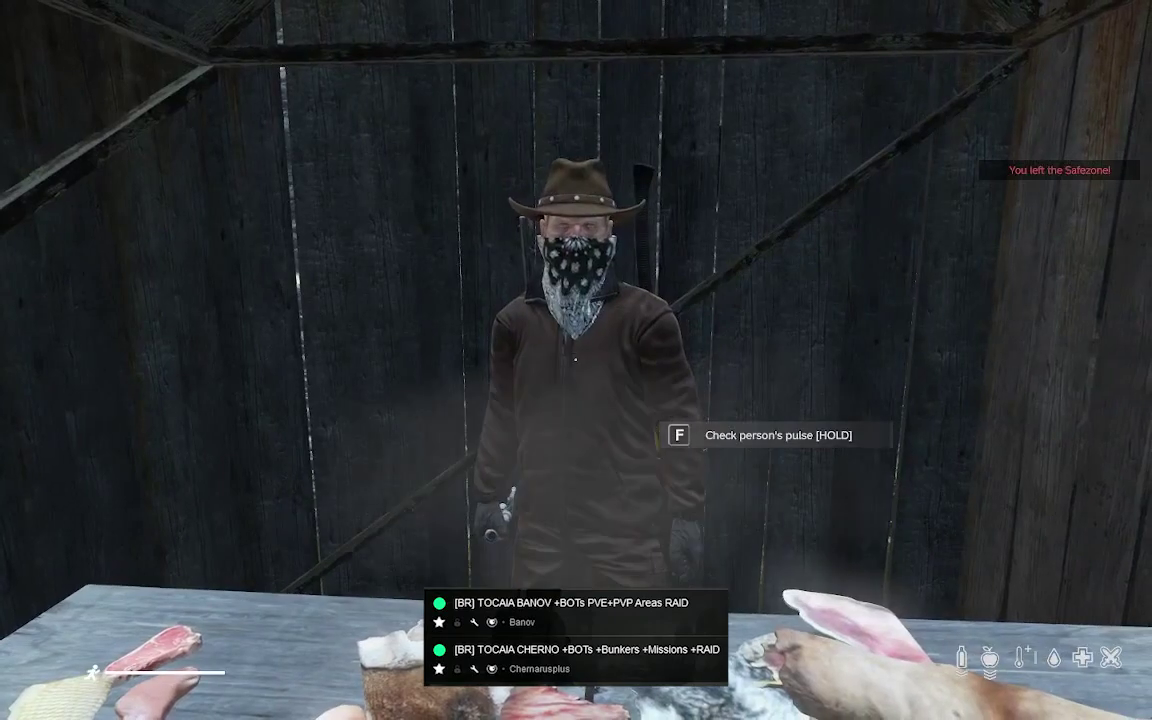
pyautogui.press('f')
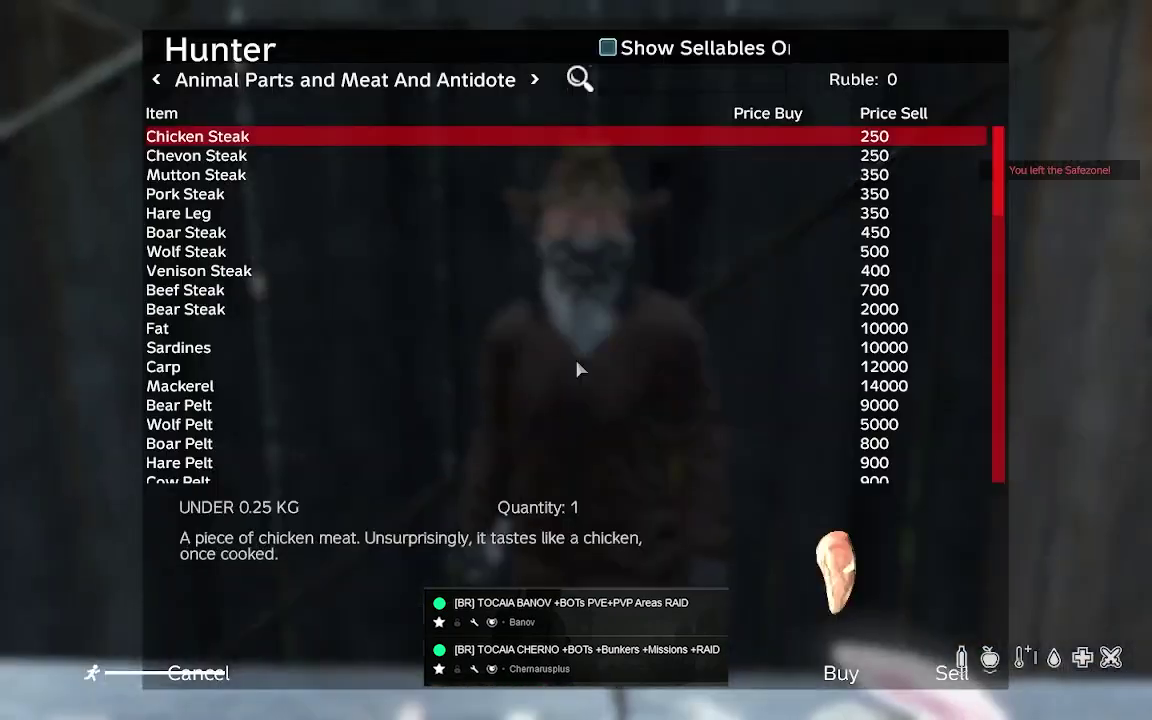
pyautogui.press('Escape')
pyautogui.press('s')
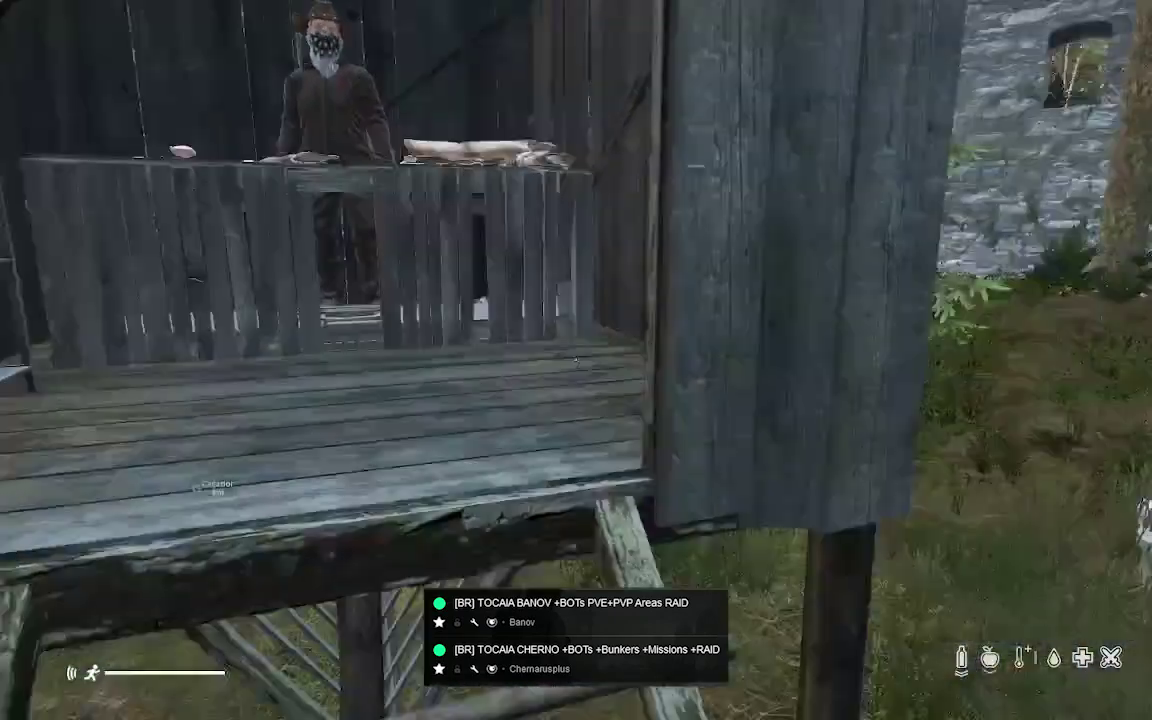
pyautogui.press('w')
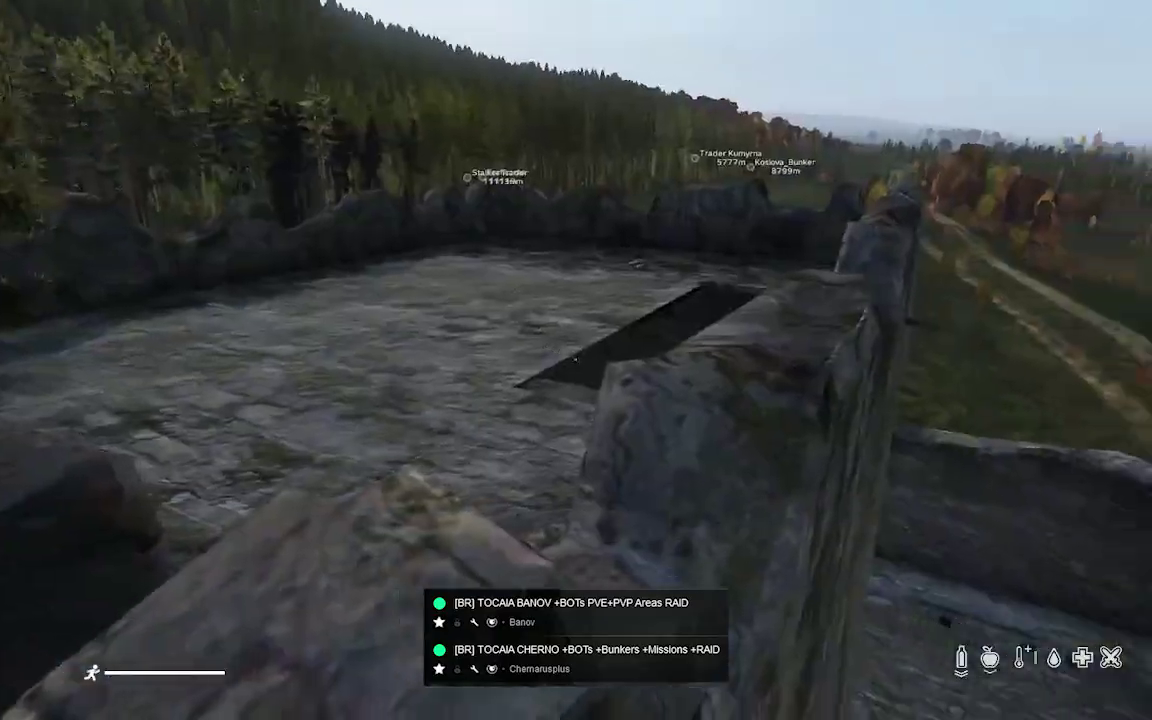
# Step: Cross the top of the stone ruin in first-person view and bring up the pause menu
pyautogui.press('w')
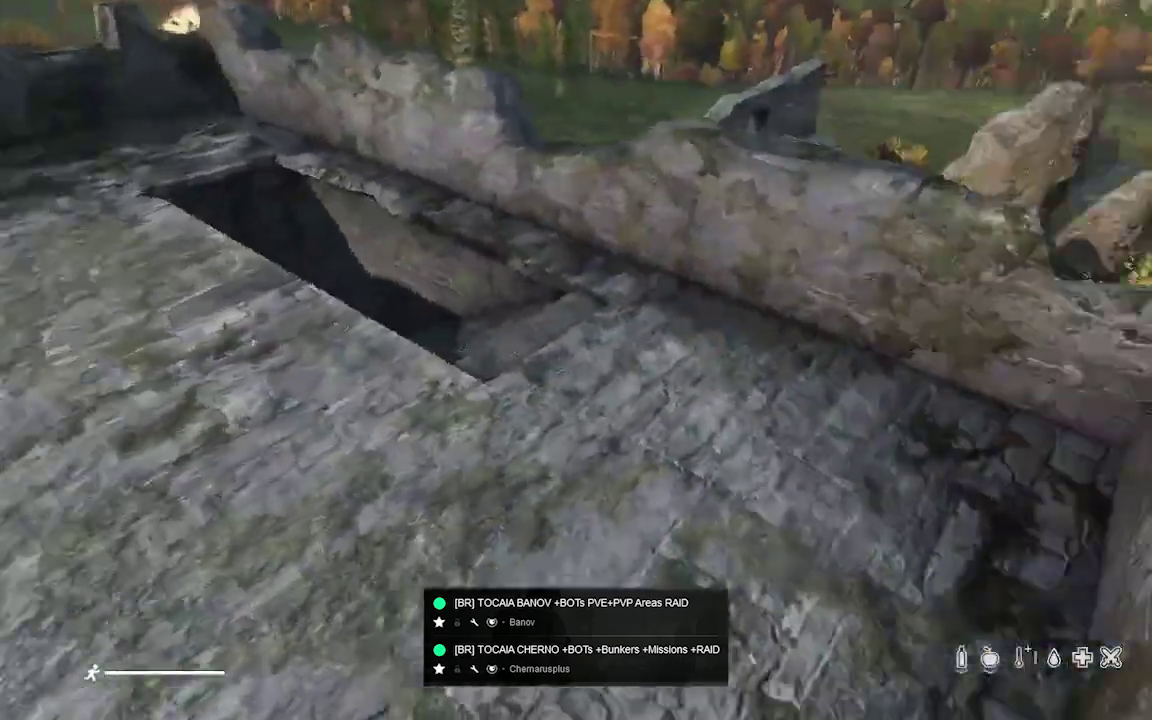
pyautogui.press('h')
pyautogui.press('Insert')
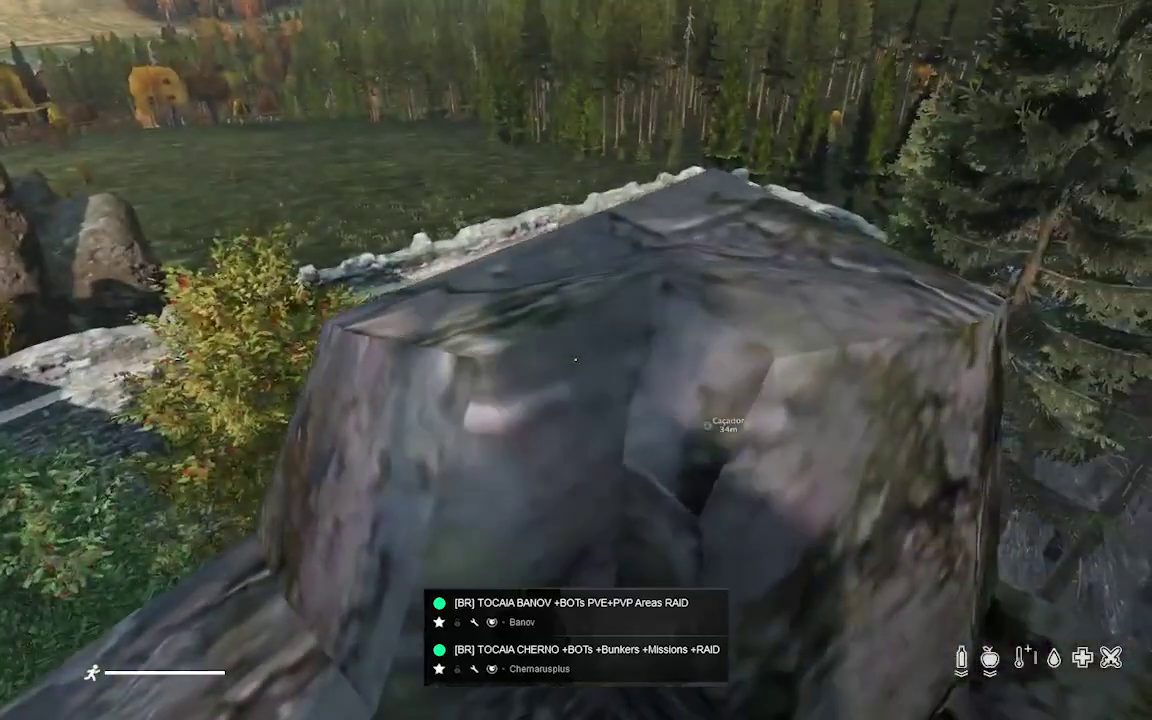
pyautogui.press('Escape')
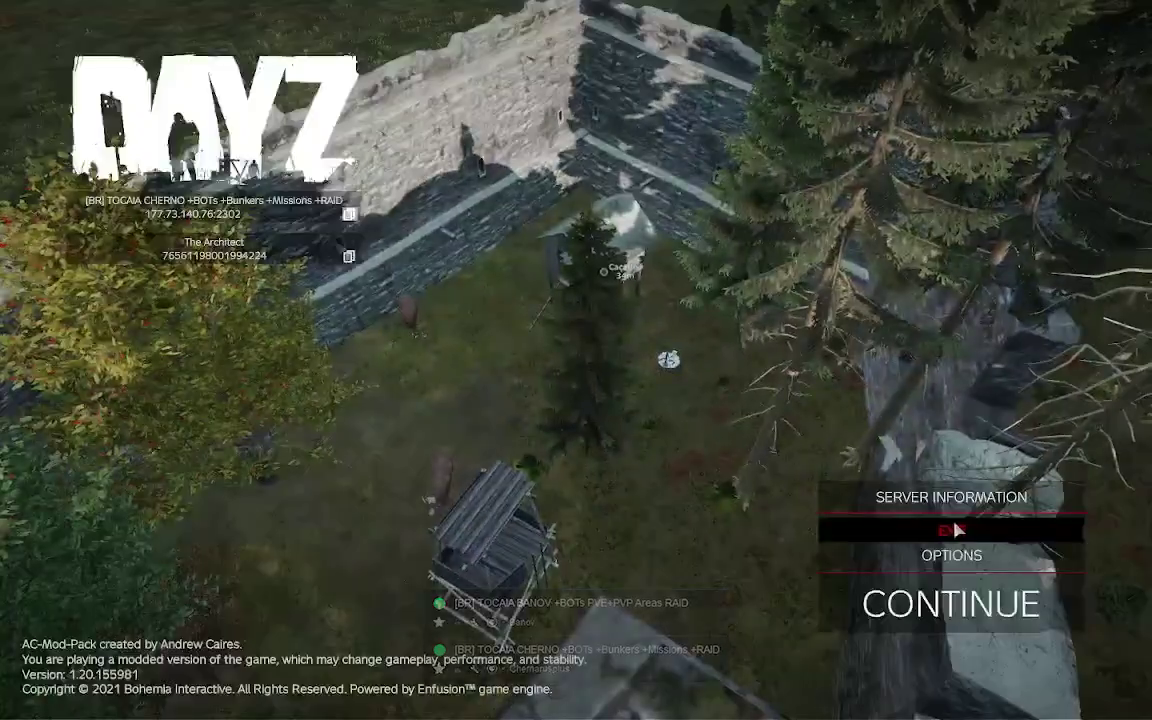
# Step: Leave the server immediately and confirm quitting DayZ from the main menu
pyautogui.click(955, 530)
pyautogui.click(430, 398)
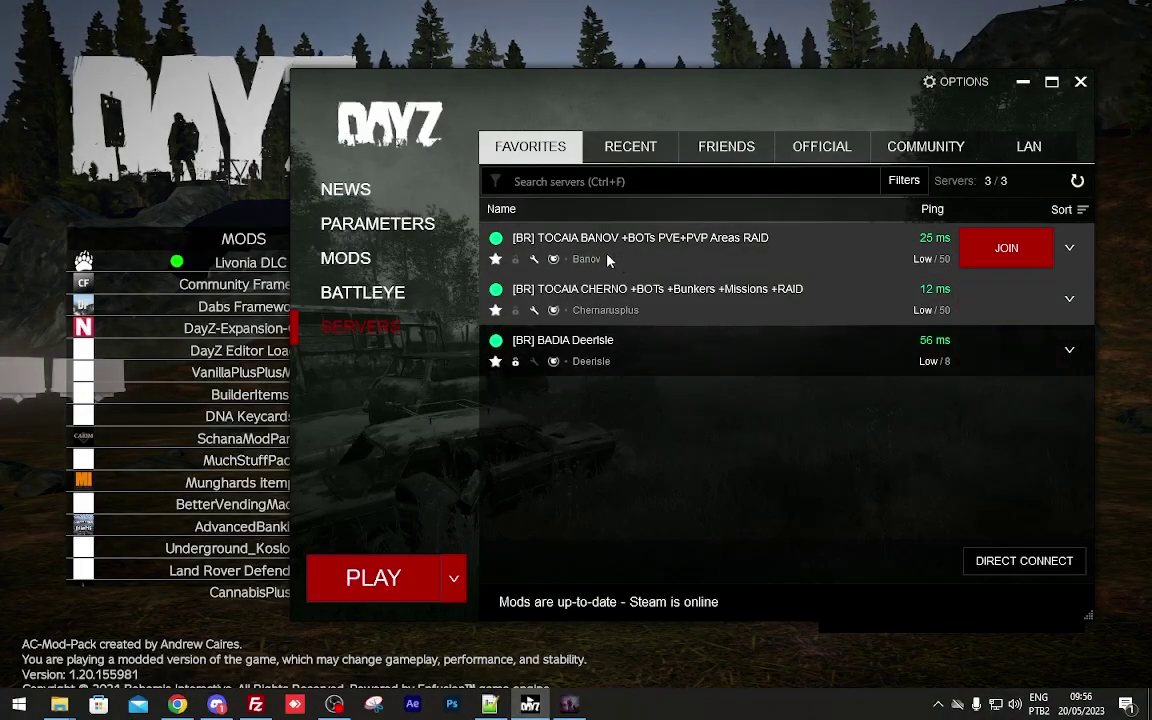
pyautogui.press('Escape')
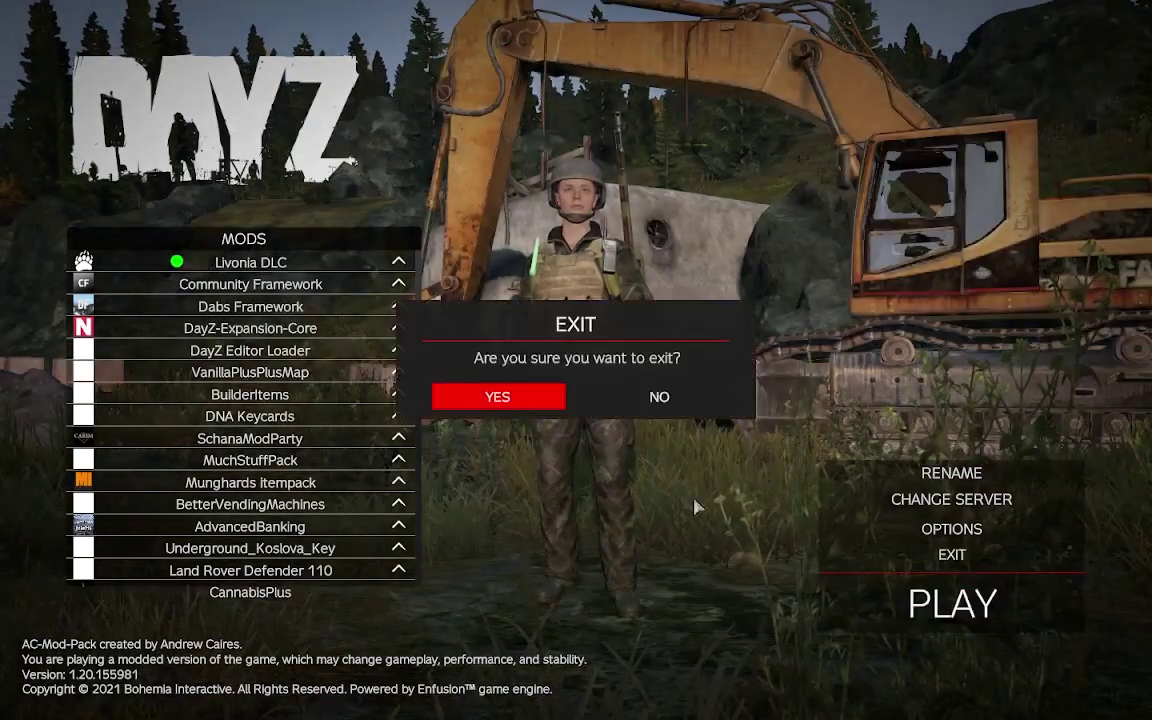
pyautogui.click(474, 396)
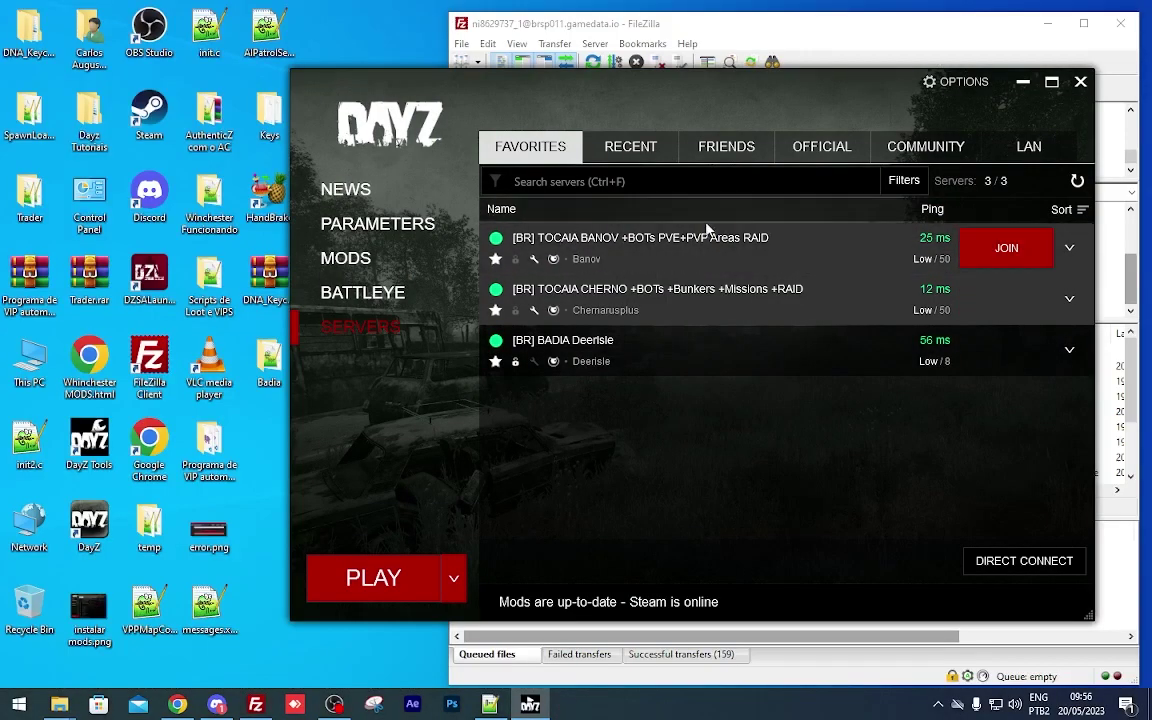
# Step: Expand the Banov and TOCAIA CHERNO favourite servers to compare their mod counts and IPs
pyautogui.click(1070, 248)
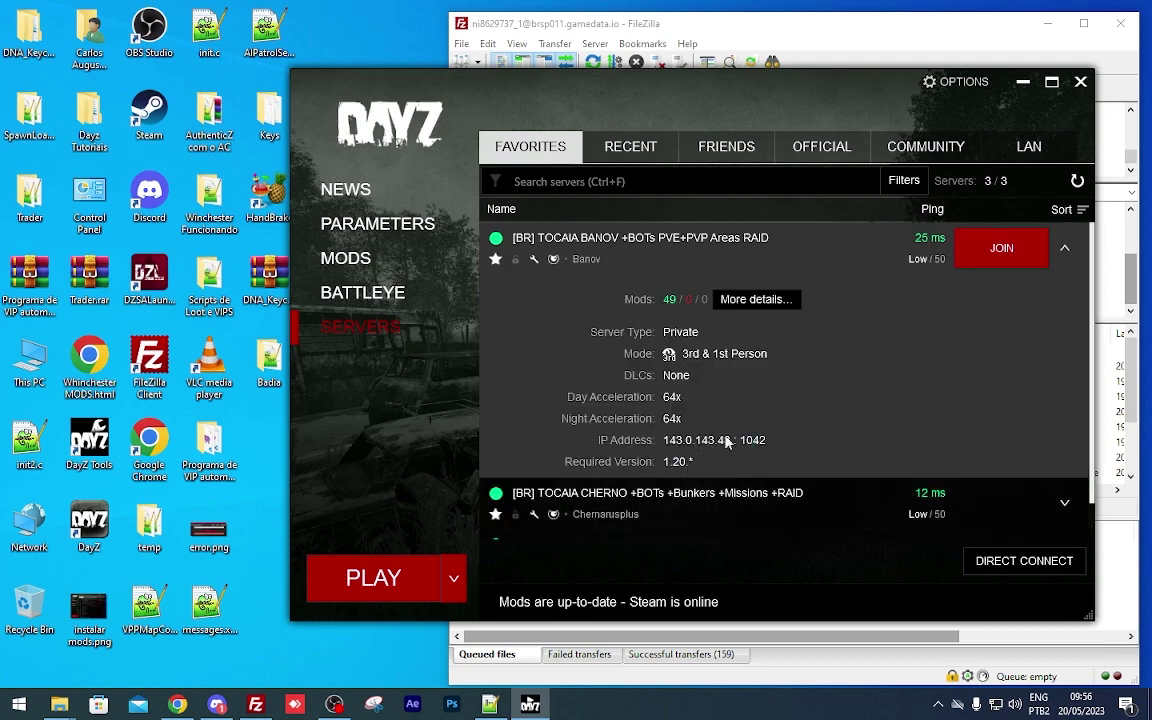
pyautogui.scroll(-1, 897, 450)
pyautogui.click(1066, 466)
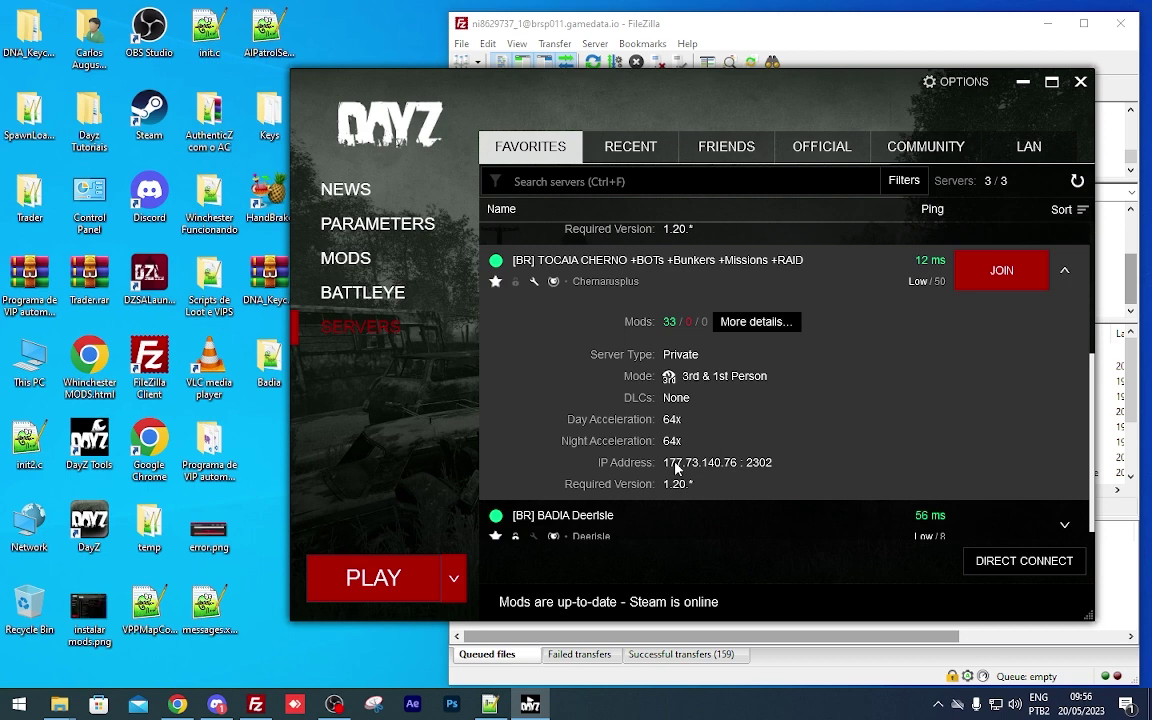
pyautogui.scroll(3, 850, 450)
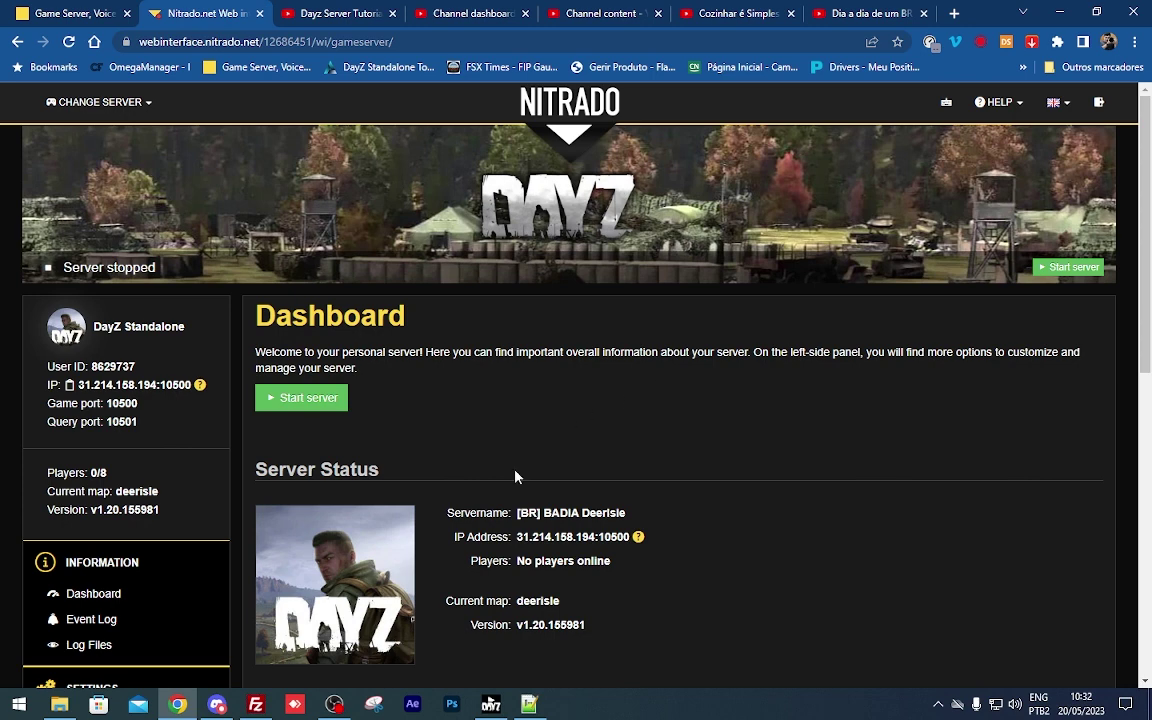
pyautogui.click(255, 704)
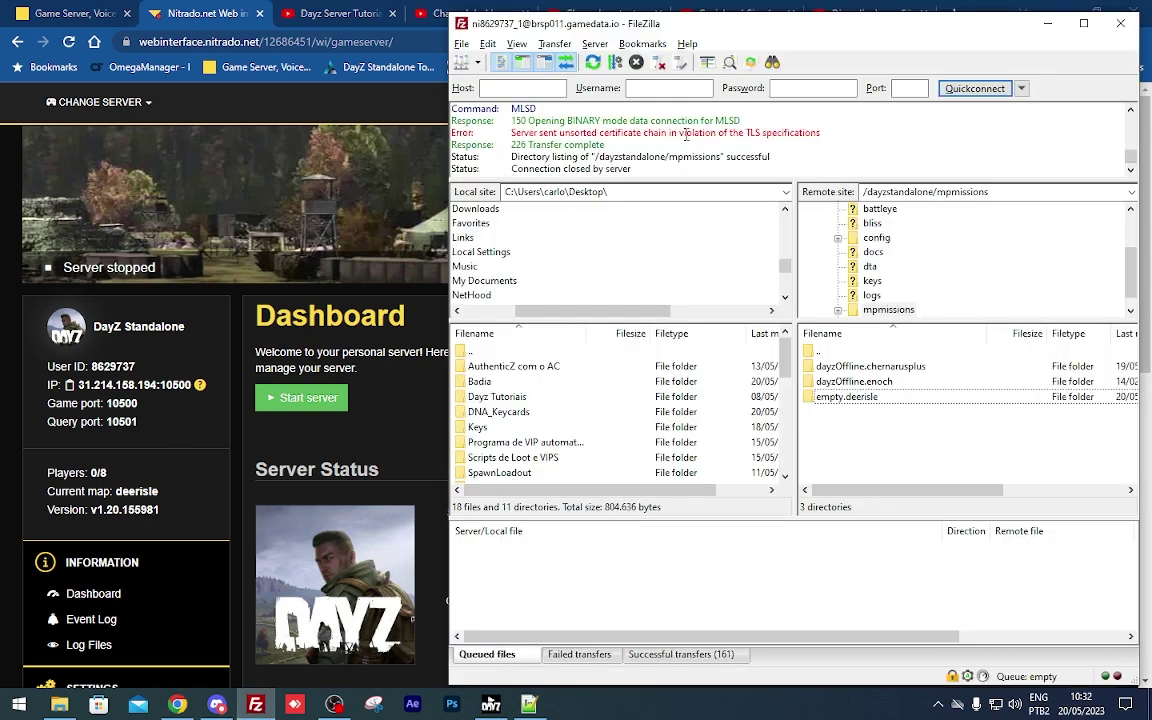
pyautogui.click(912, 369)
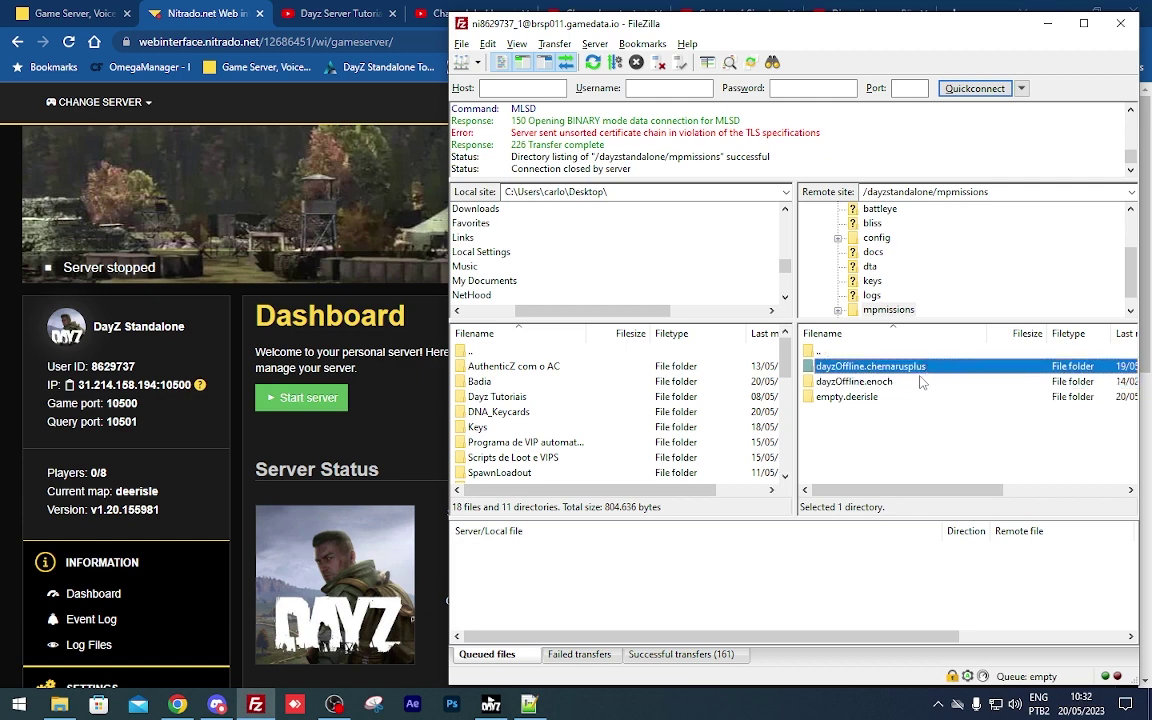
pyautogui.press('Down')
pyautogui.press('Up')
pyautogui.press('F2')
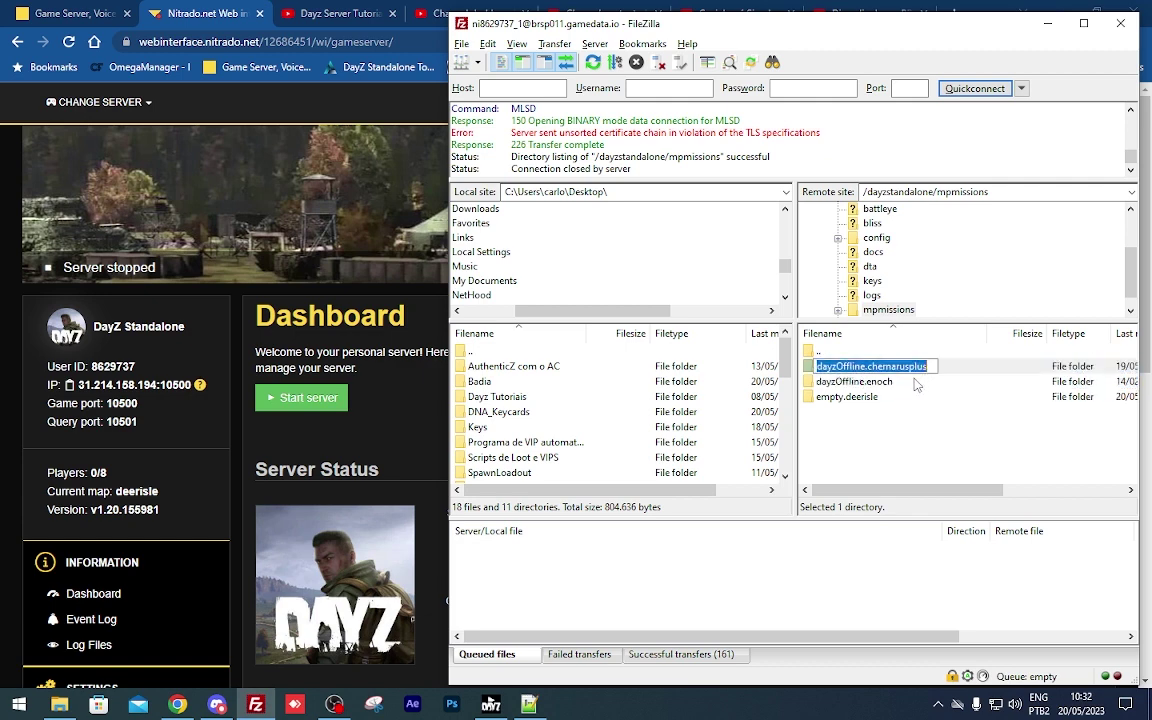
pyautogui.click(915, 383)
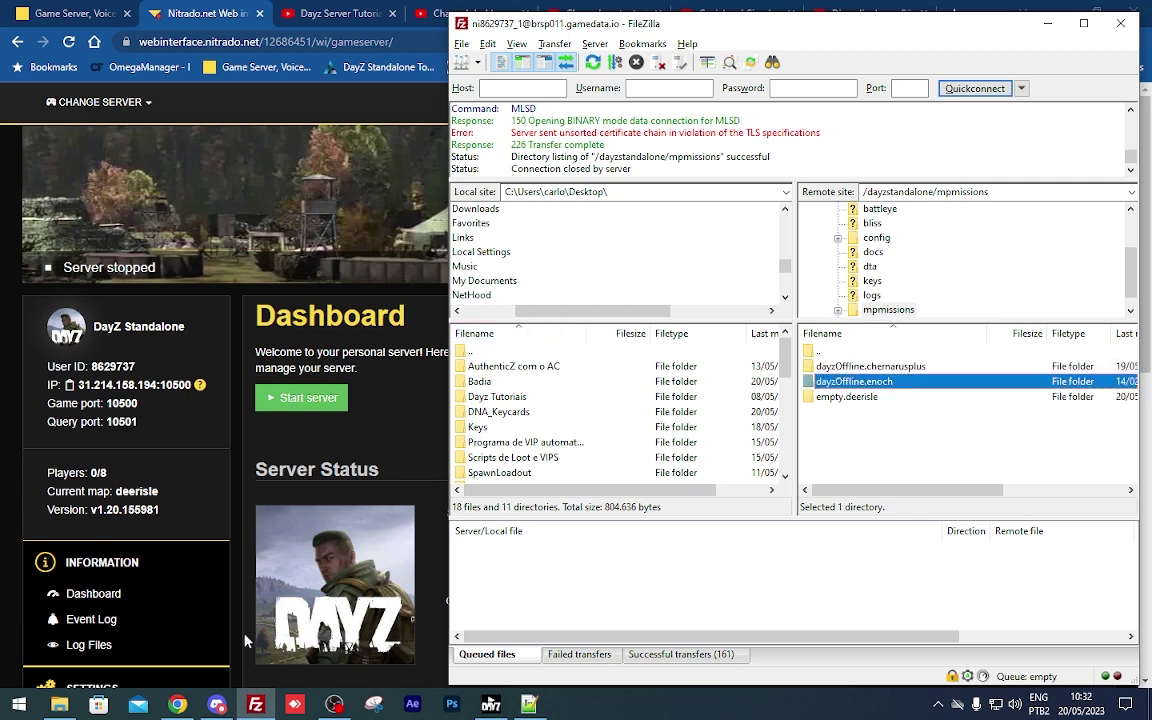
pyautogui.hotkey('alt', 'Tab')
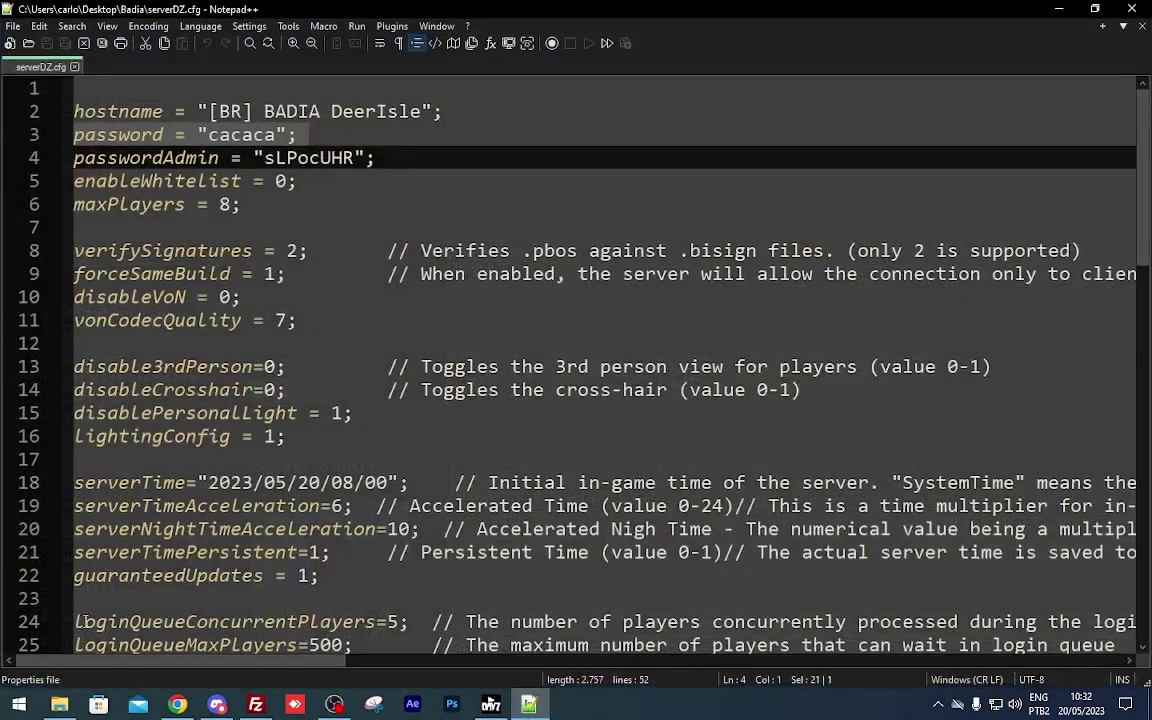
pyautogui.hotkey('alt', 'Tab')
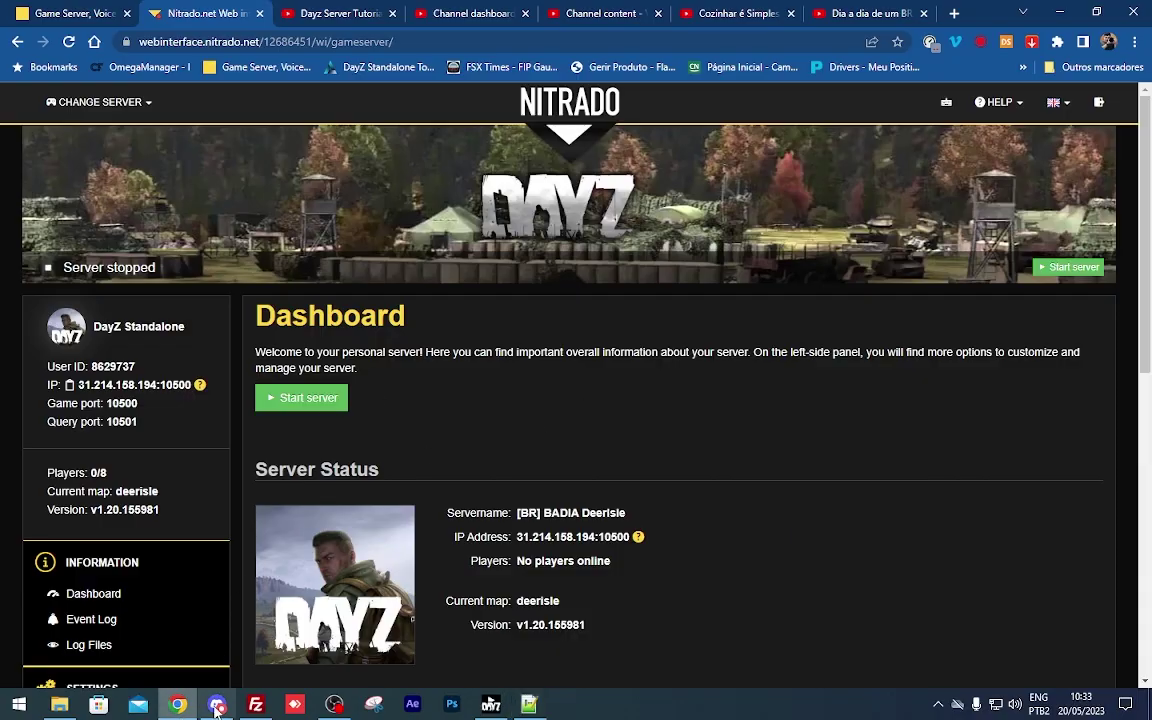
pyautogui.click(255, 704)
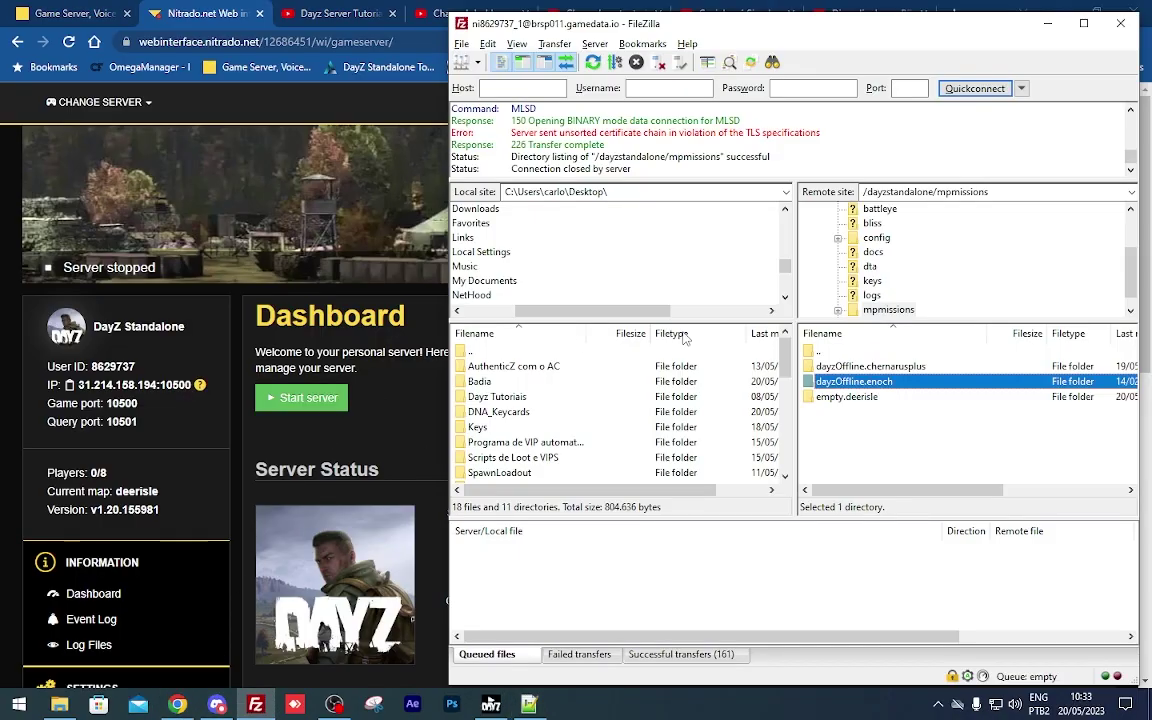
pyautogui.click(911, 370)
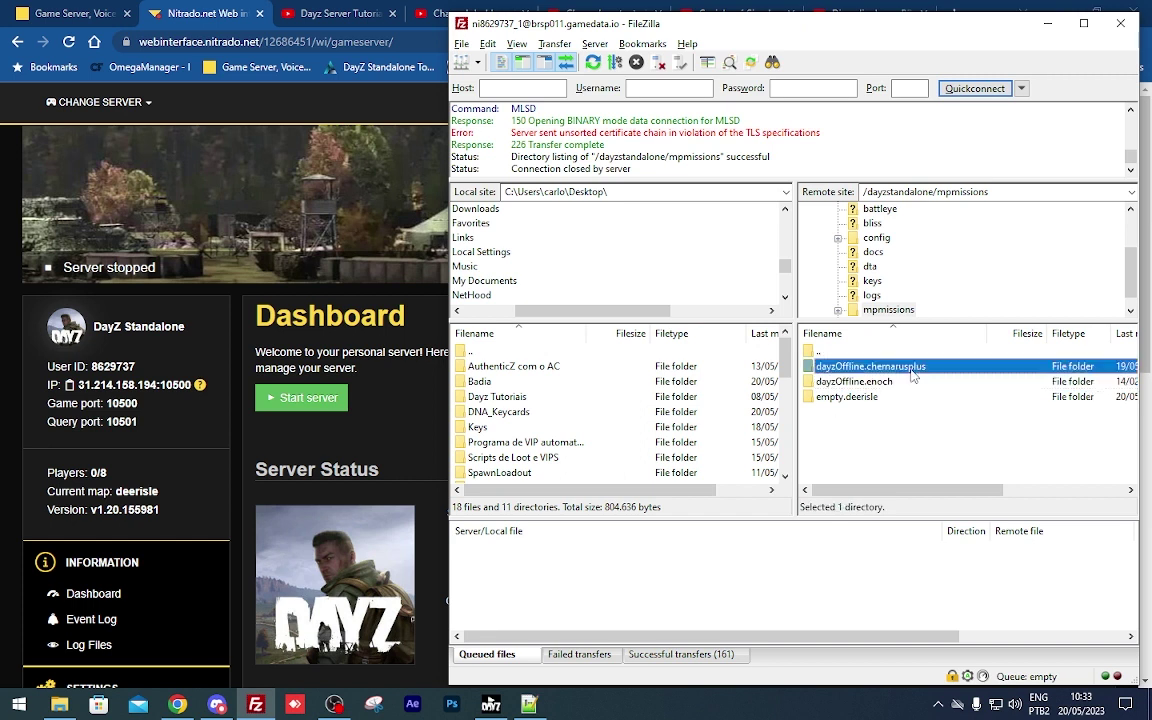
pyautogui.click(529, 704)
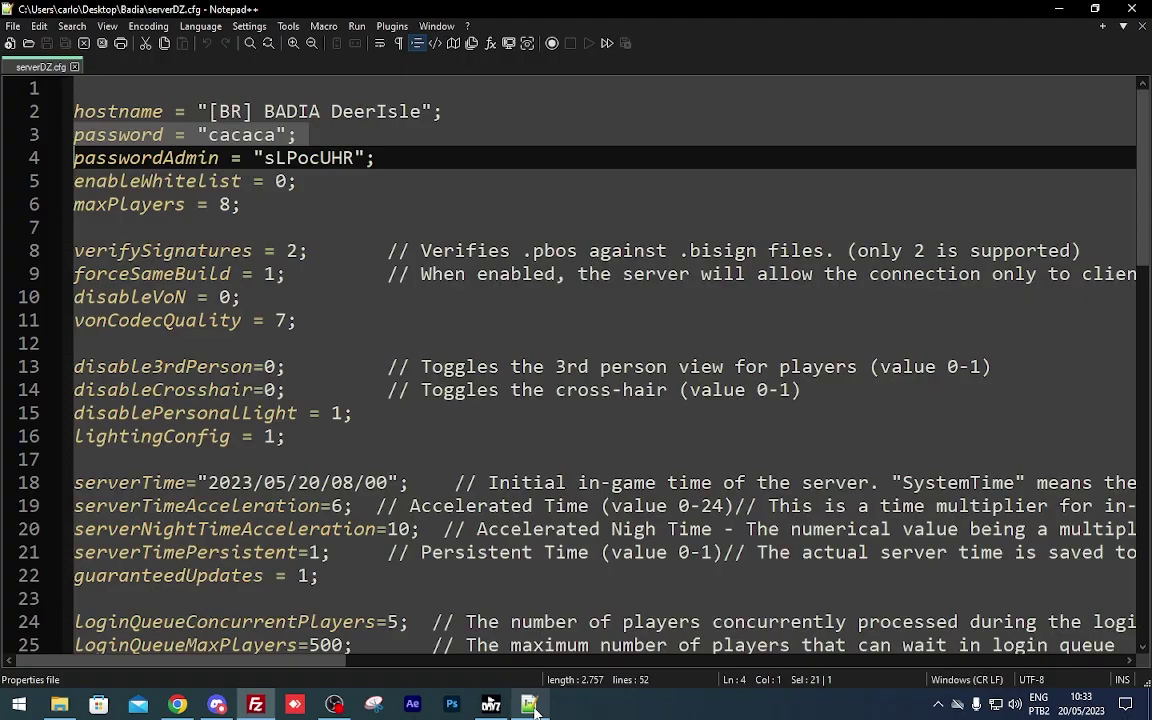
pyautogui.scroll(-8, 360, 320)
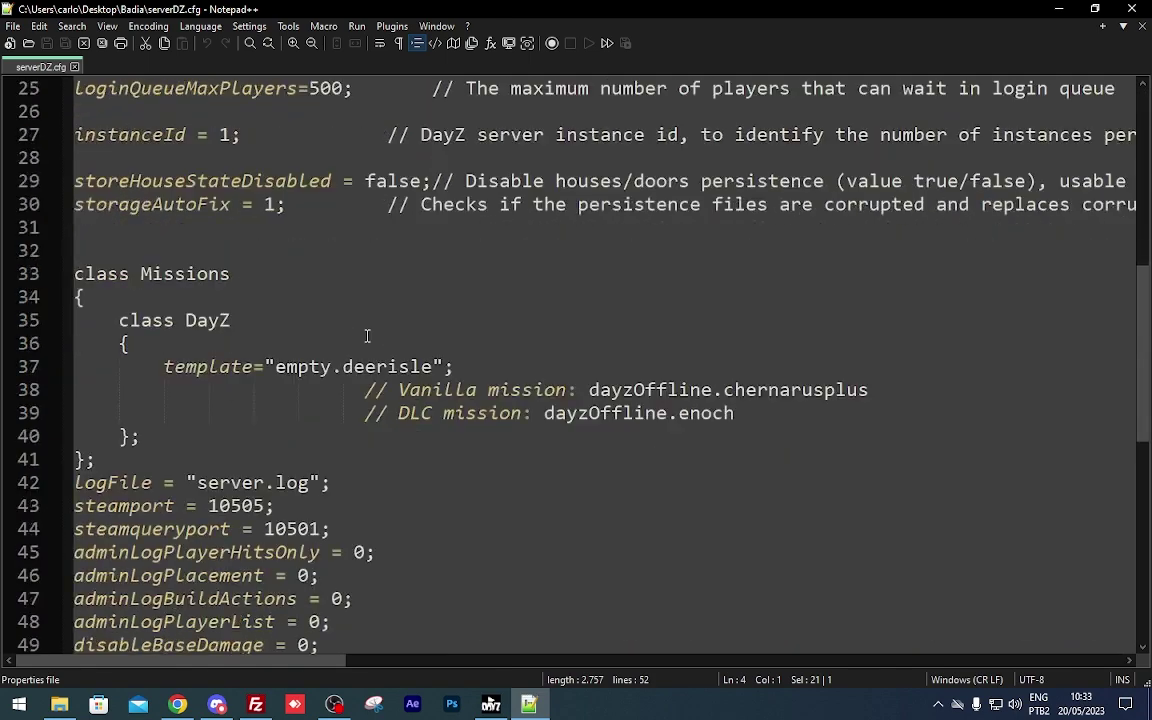
pyautogui.moveTo(452, 367); pyautogui.dragTo(232, 367)
pyautogui.click(253, 390)
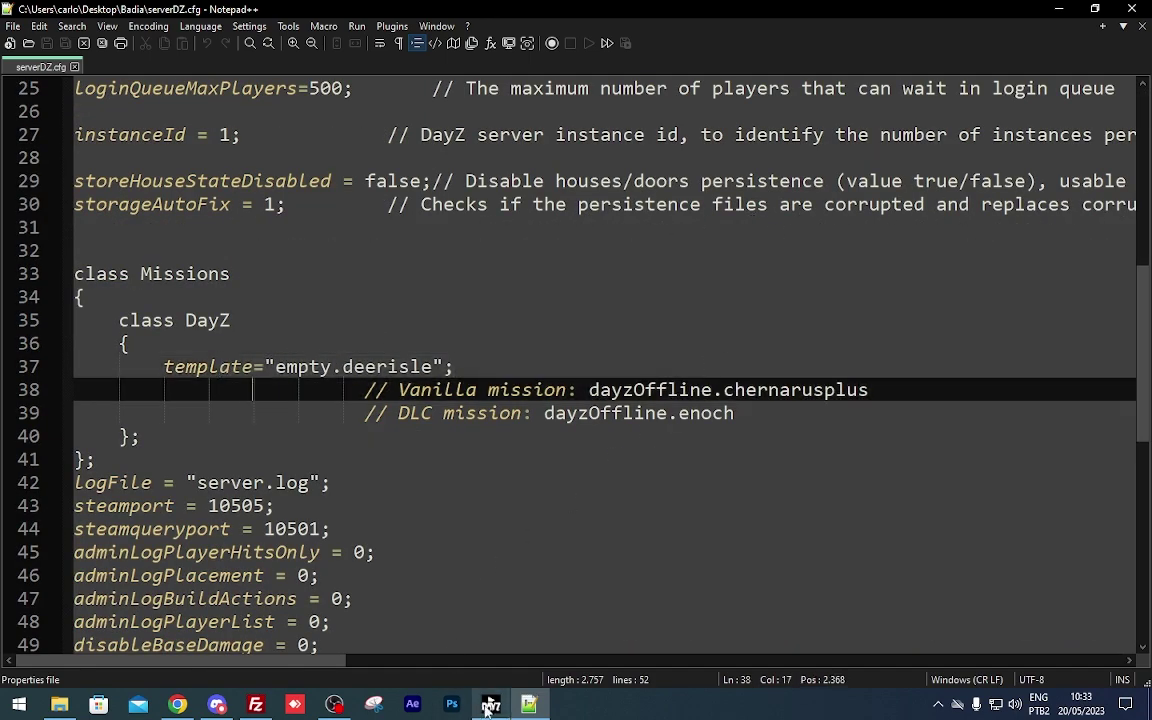
pyautogui.click(177, 705)
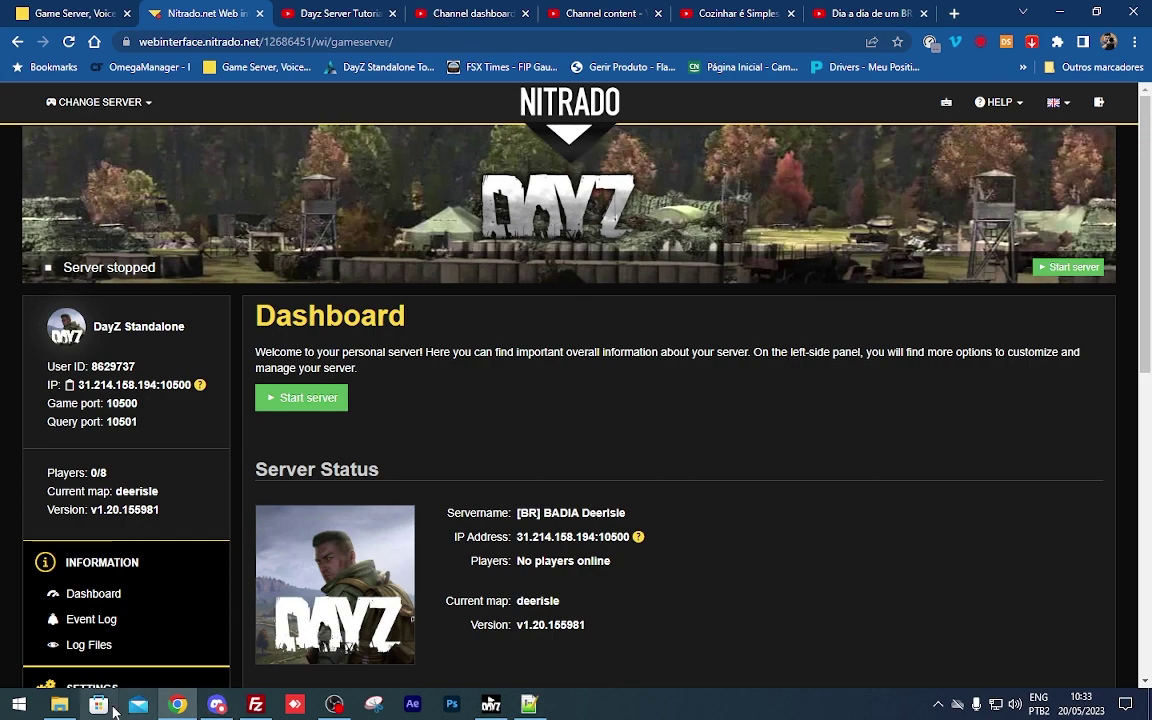
pyautogui.click(59, 704)
pyautogui.doubleClick(276, 224)
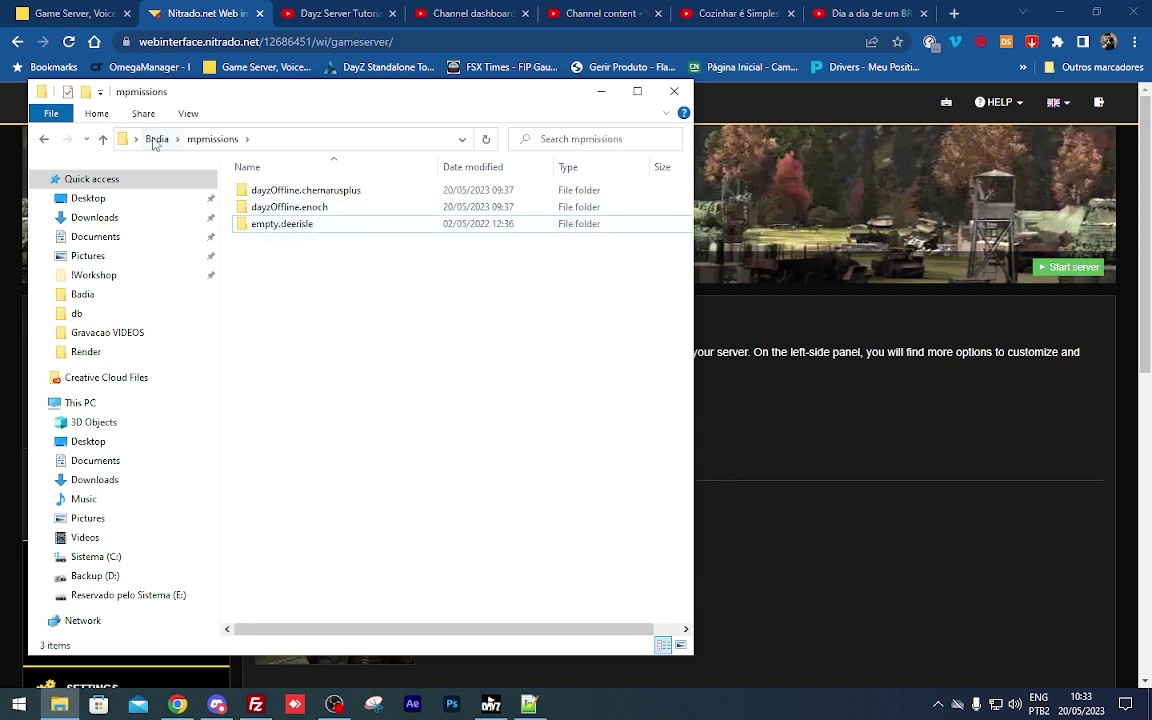
pyautogui.click(156, 139)
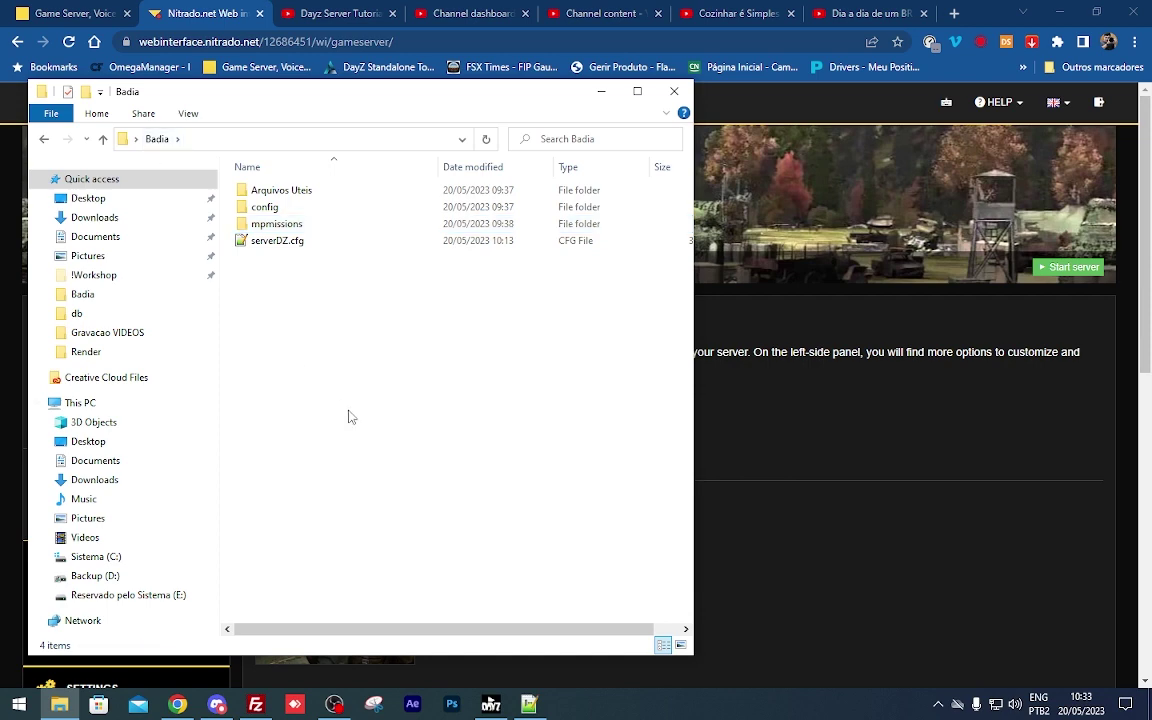
pyautogui.click(785, 463)
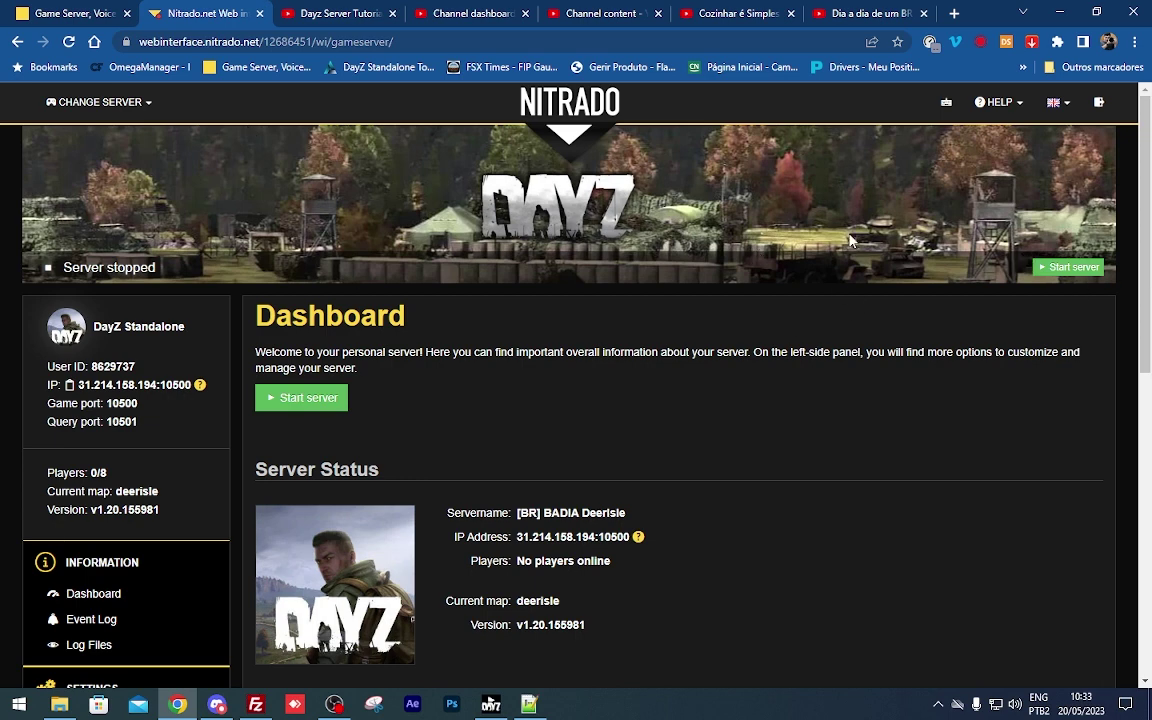
pyautogui.click(490, 704)
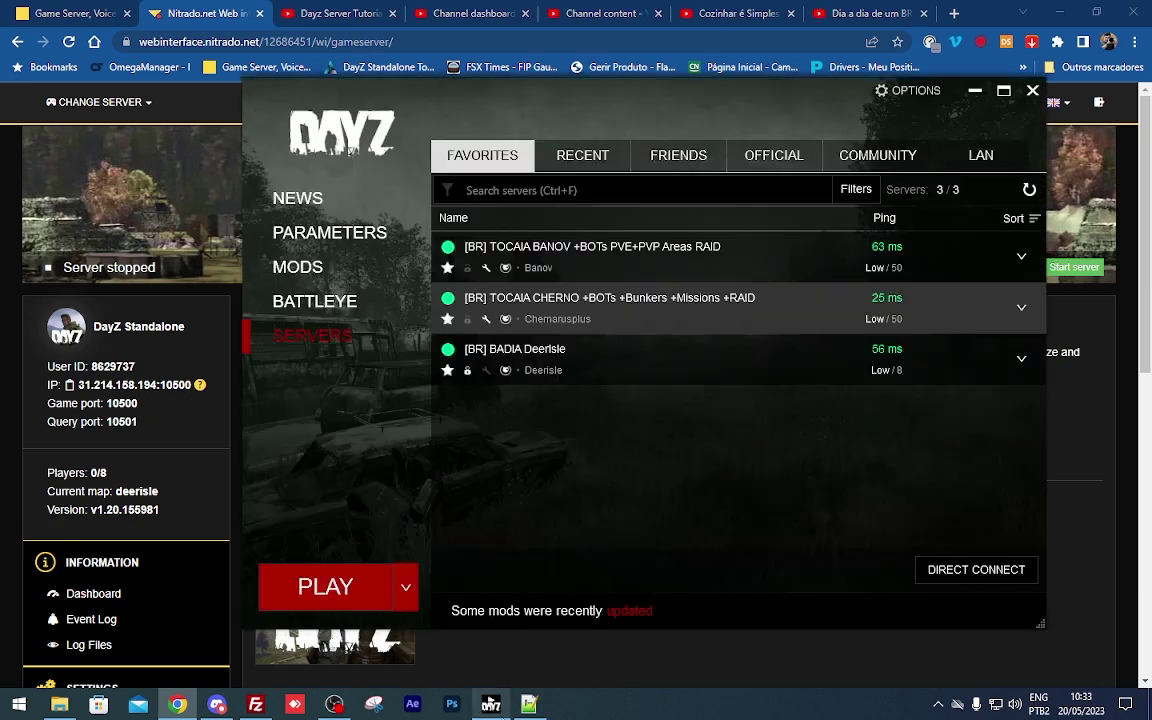
pyautogui.click(975, 91)
pyautogui.moveTo(968, 106)
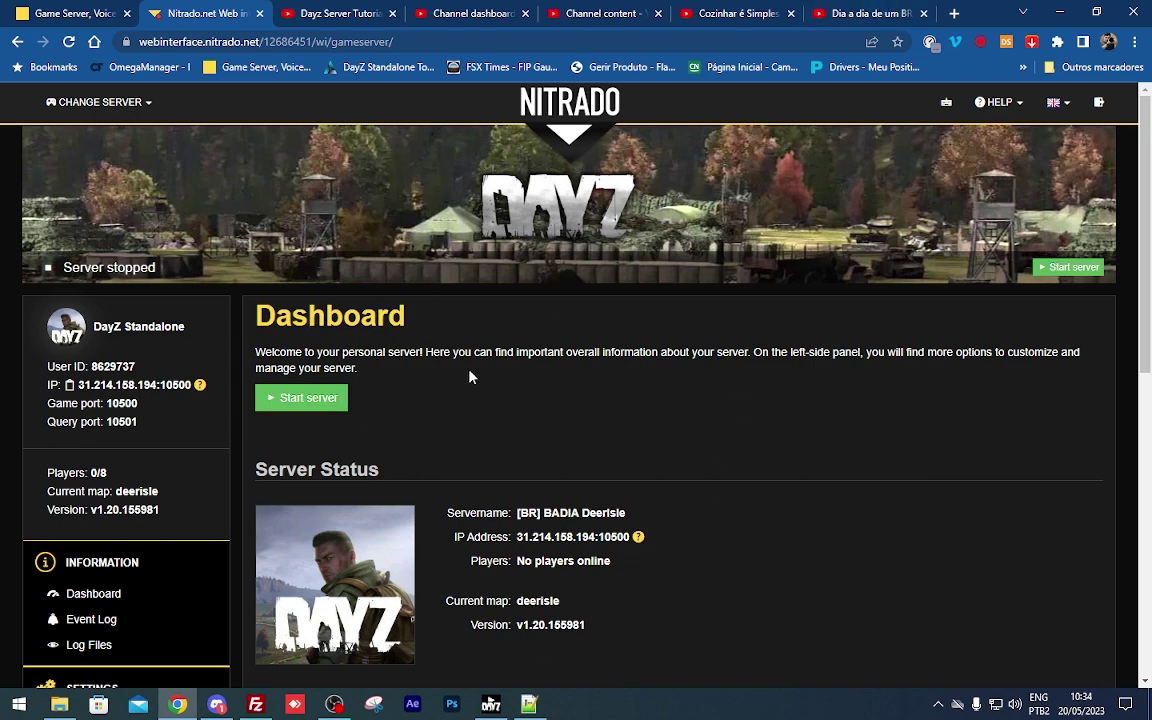
# Step: In a new tab, rerun the Google search for 'dayz deer isle'
pyautogui.click(950, 13)
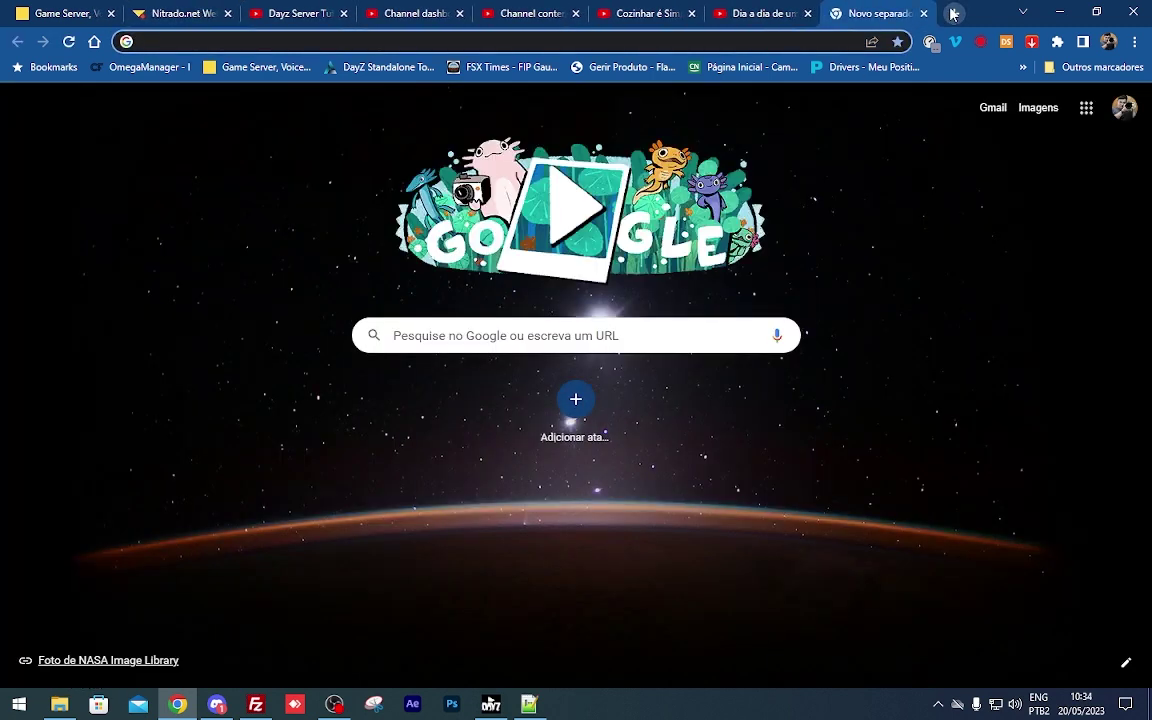
pyautogui.write('d')
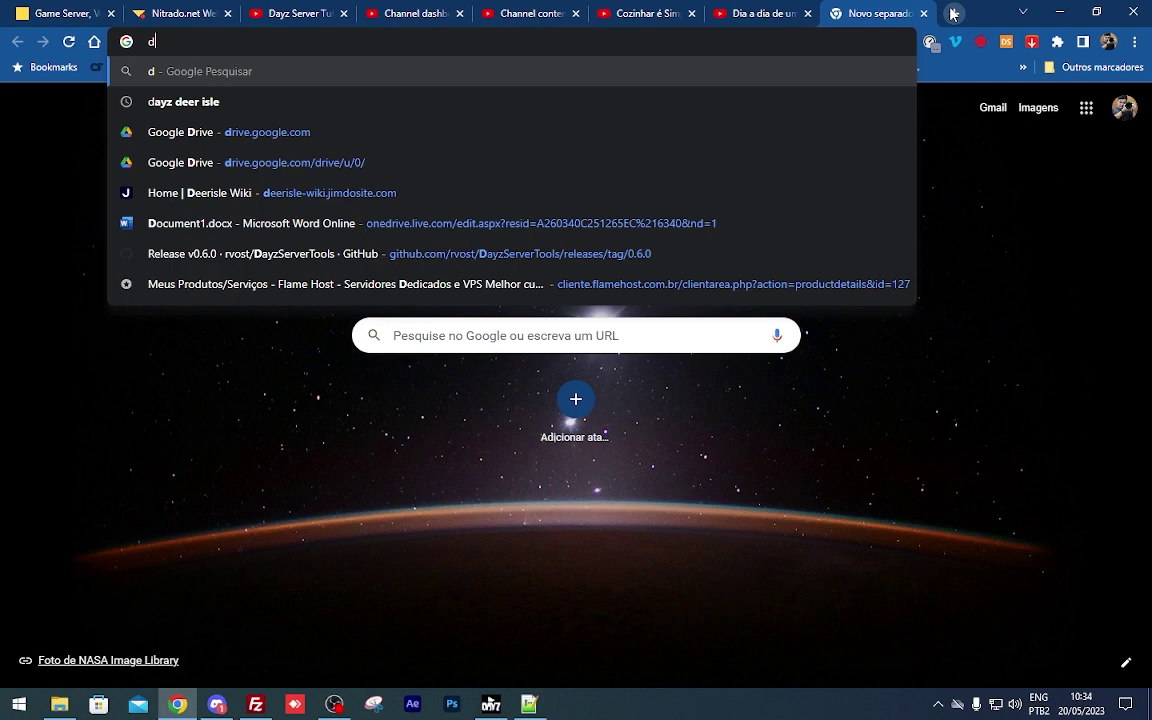
pyautogui.press('Down')
pyautogui.press('Return')
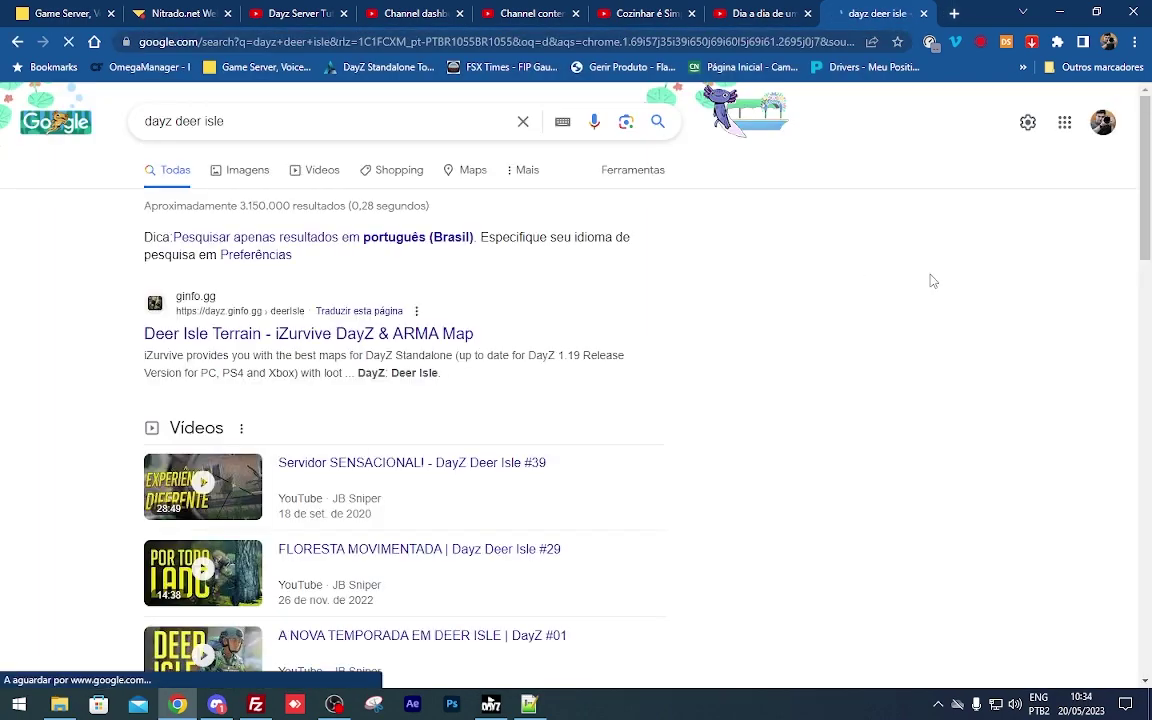
# Step: Open the DeerIsle Steam Workshop result and subscribe to the mod
pyautogui.scroll(-7, 930, 281)
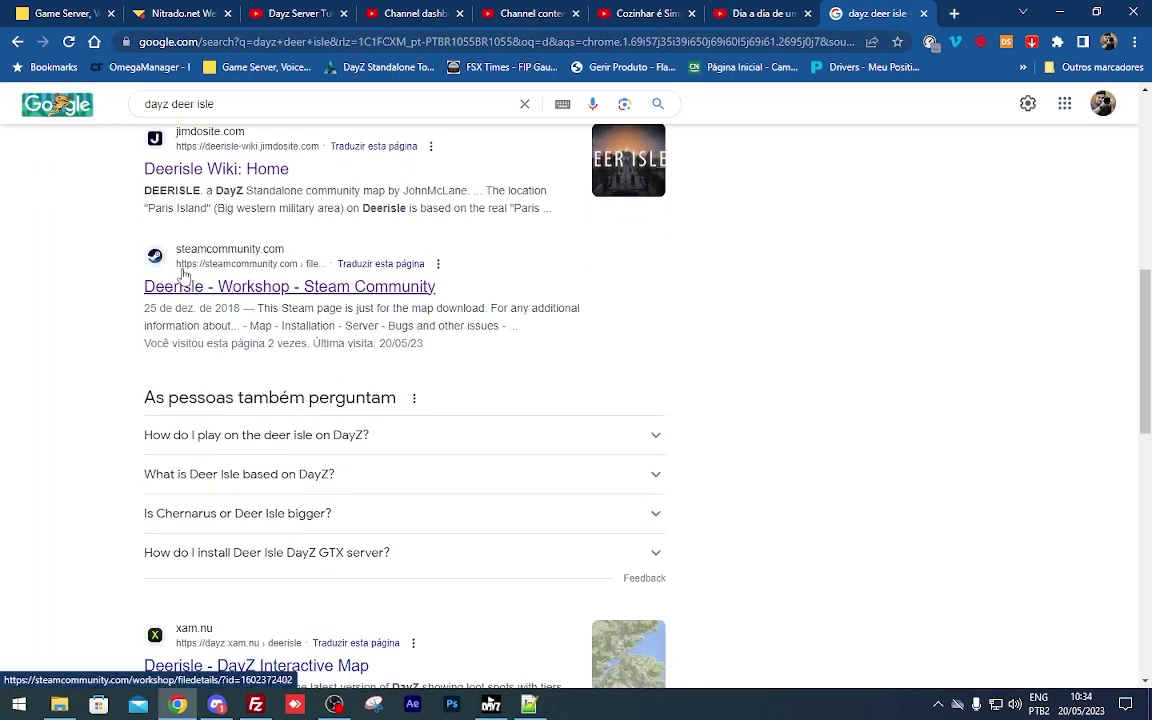
pyautogui.click(168, 252)
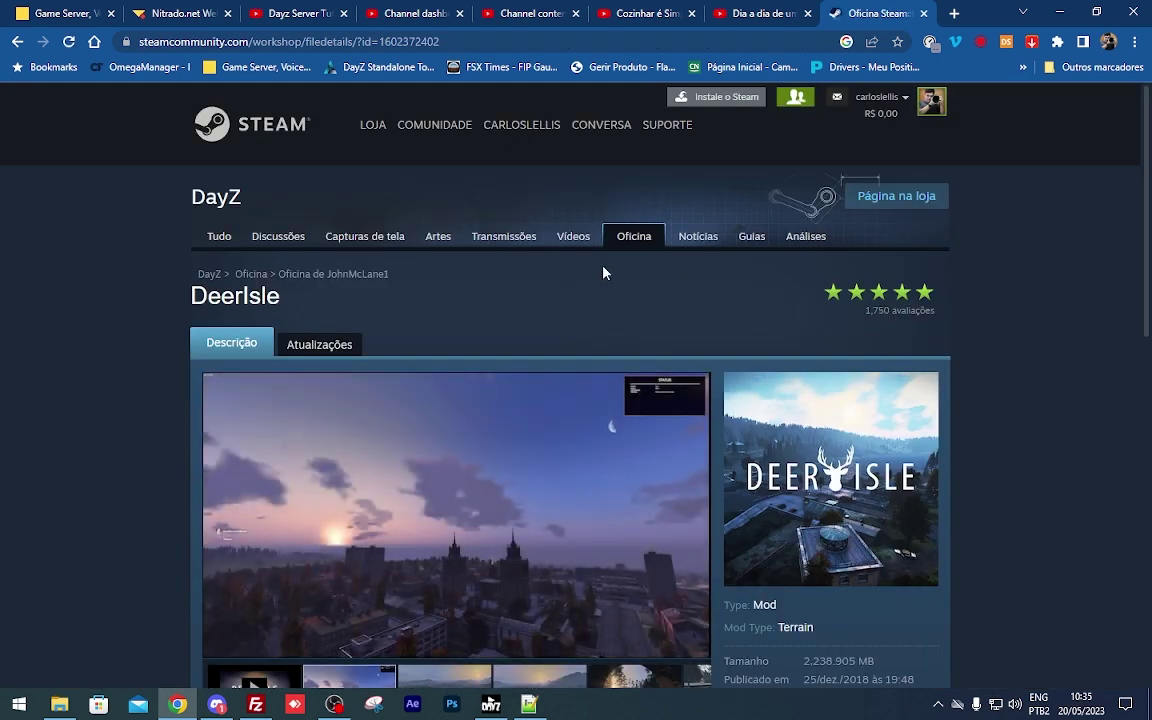
pyautogui.scroll(-3, 604, 270)
pyautogui.click(586, 560)
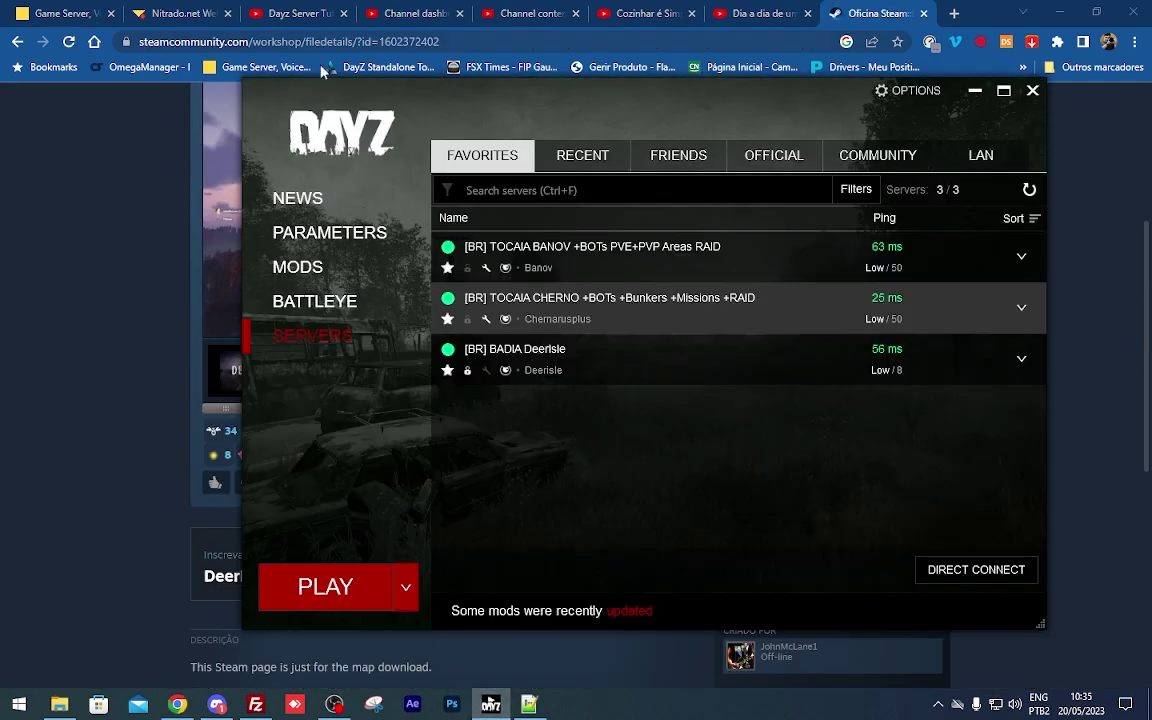
# Step: Filter the launcher's mods by 'de' and open DeerIsle's folder, acknowledging the workshop-files warning
pyautogui.click(325, 272)
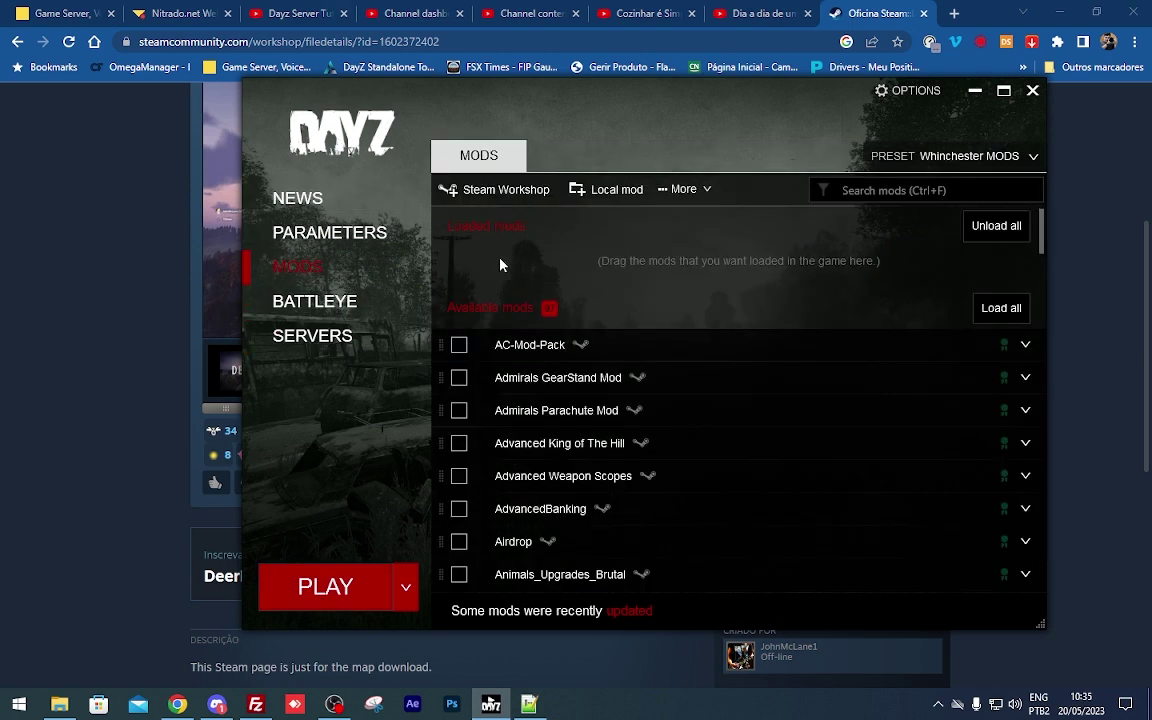
pyautogui.click(875, 193)
pyautogui.write('dee')
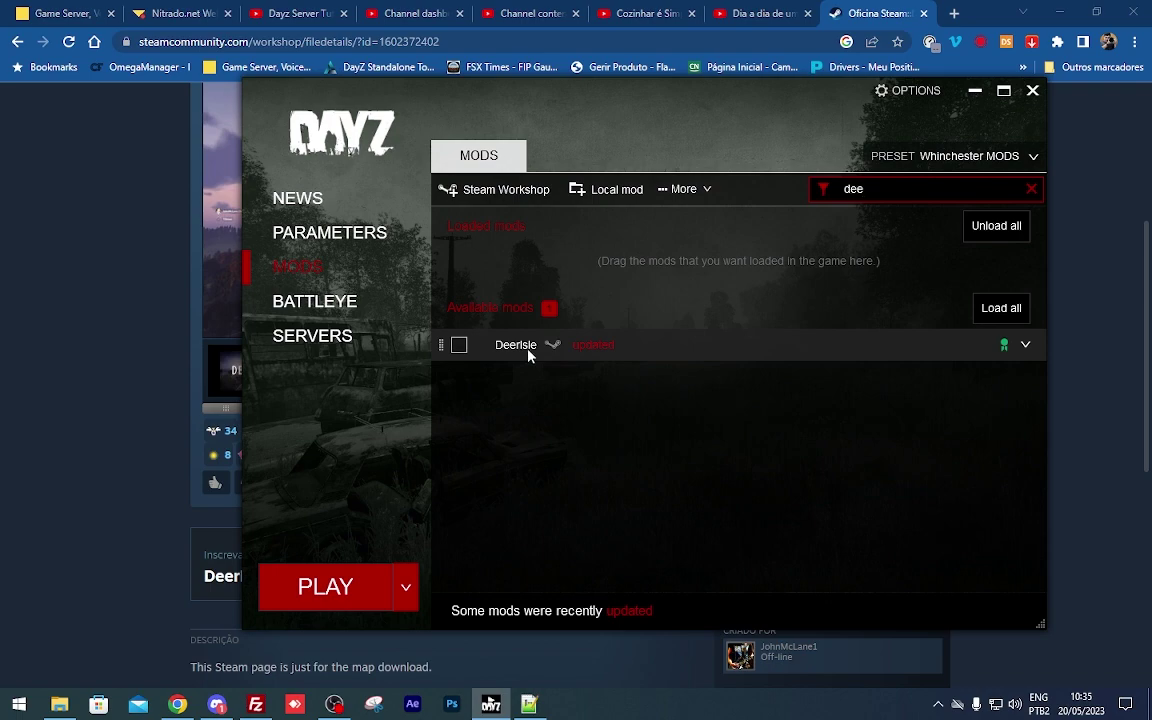
pyautogui.rightClick(523, 348)
pyautogui.click(553, 388)
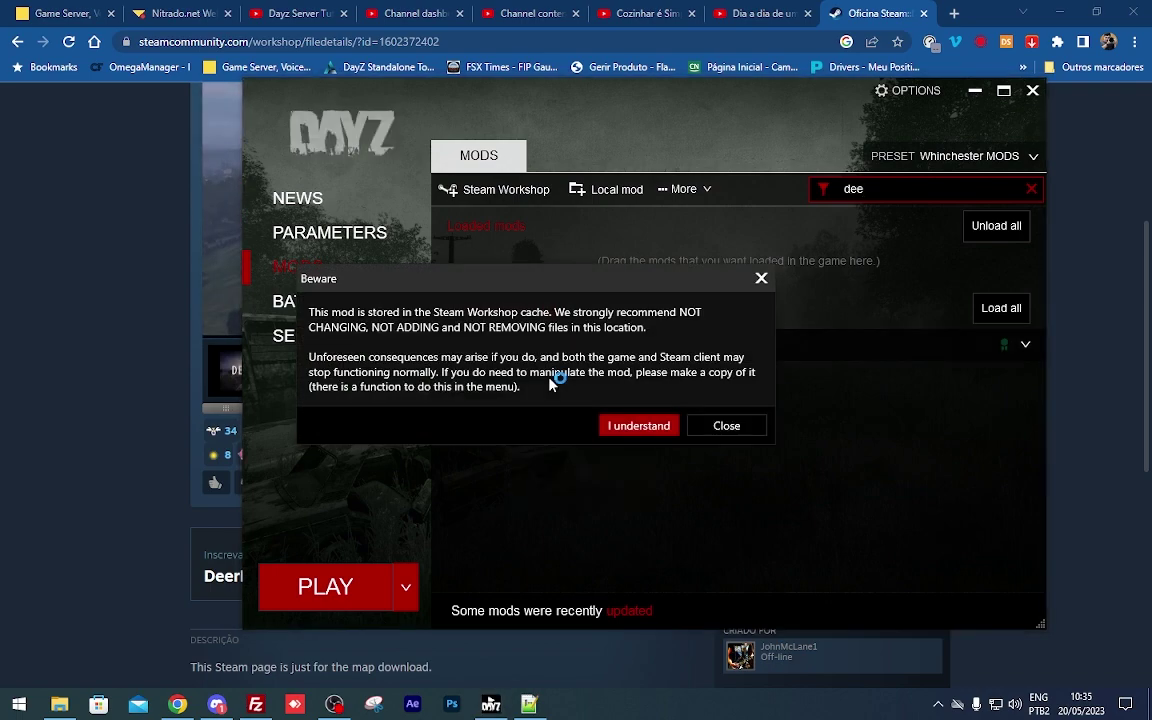
pyautogui.click(638, 427)
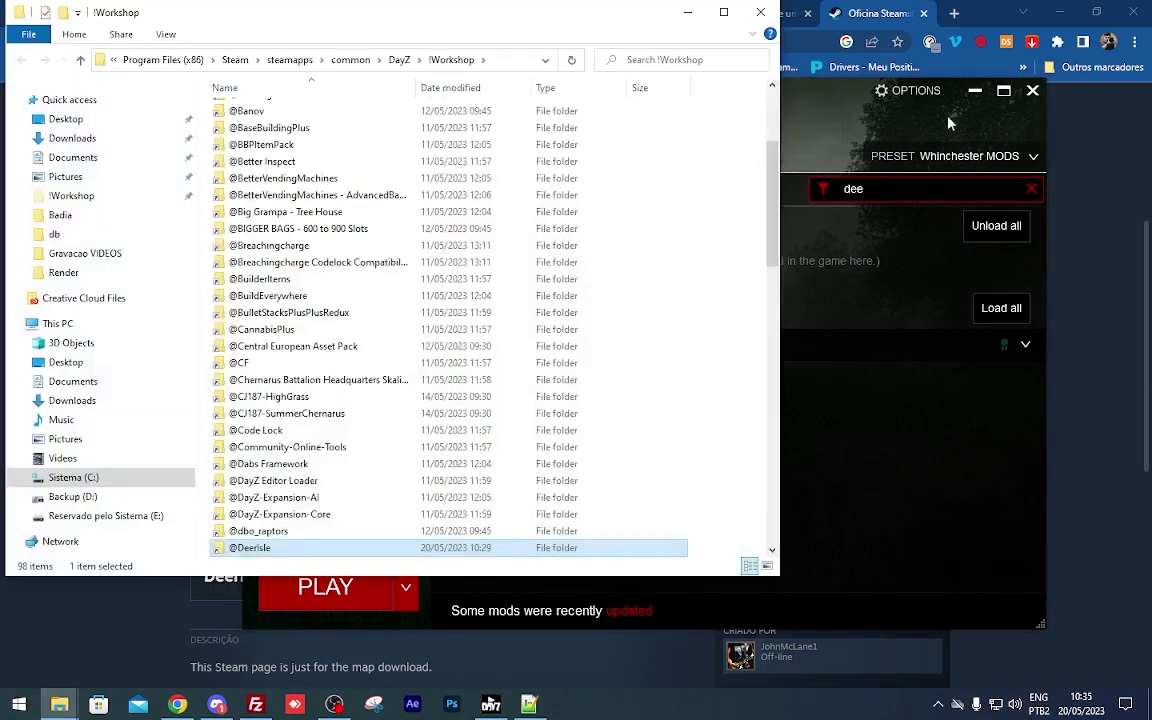
# Step: Reveal the folder path as text to find the !Workshop folder and check the view settings
pyautogui.scroll(-2, 331, 327)
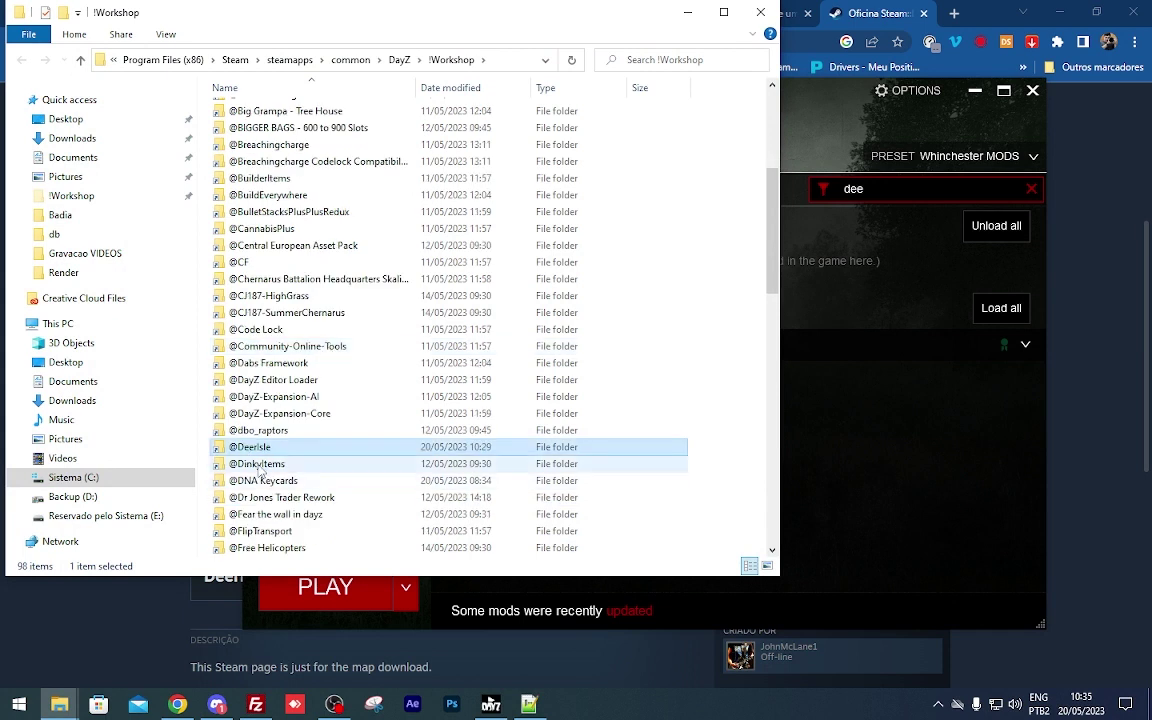
pyautogui.click(494, 64)
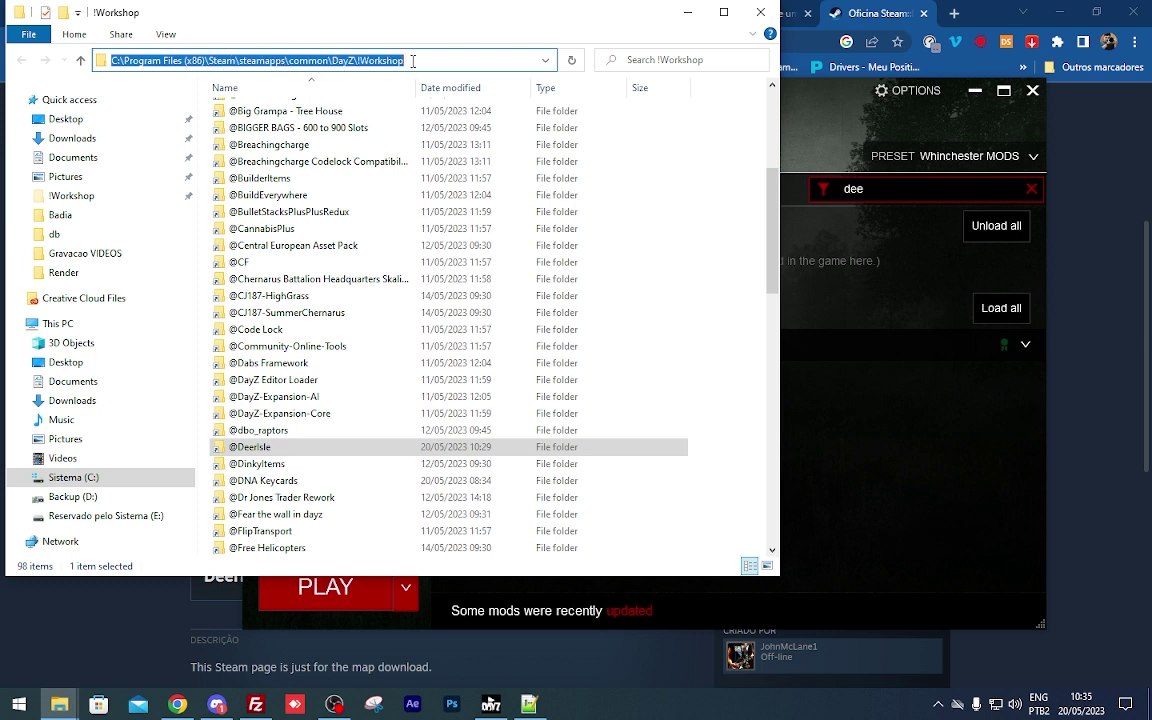
pyautogui.moveTo(412, 61); pyautogui.dragTo(357, 63)
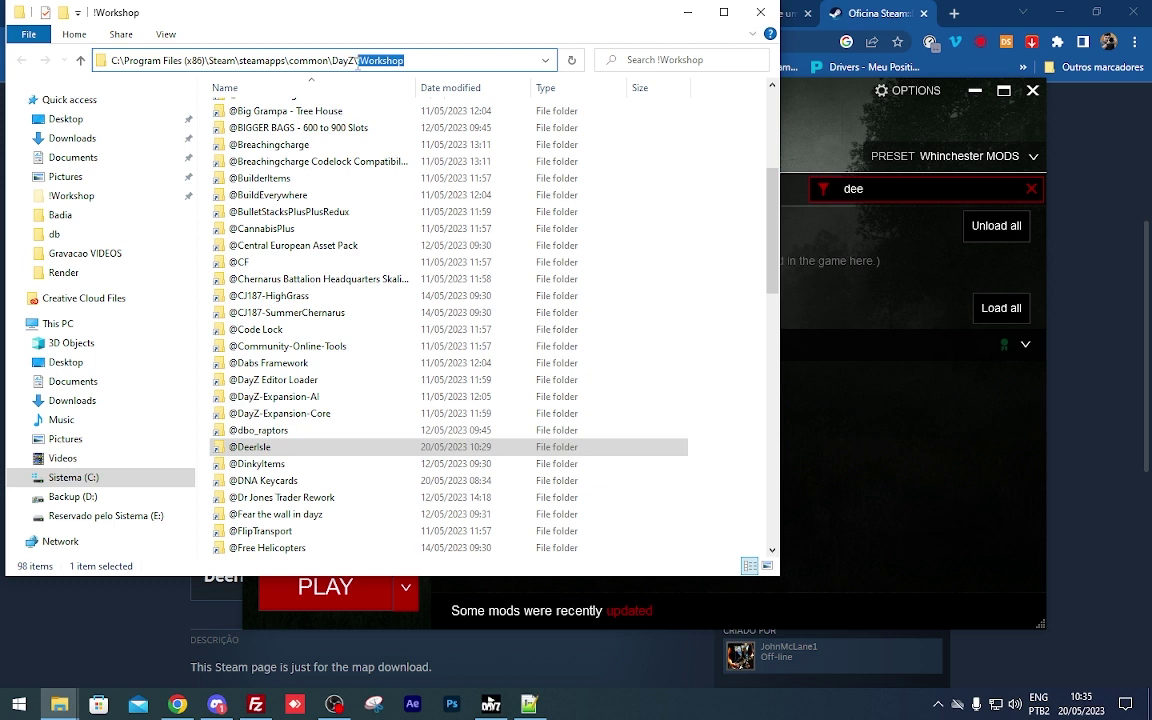
pyautogui.click(166, 35)
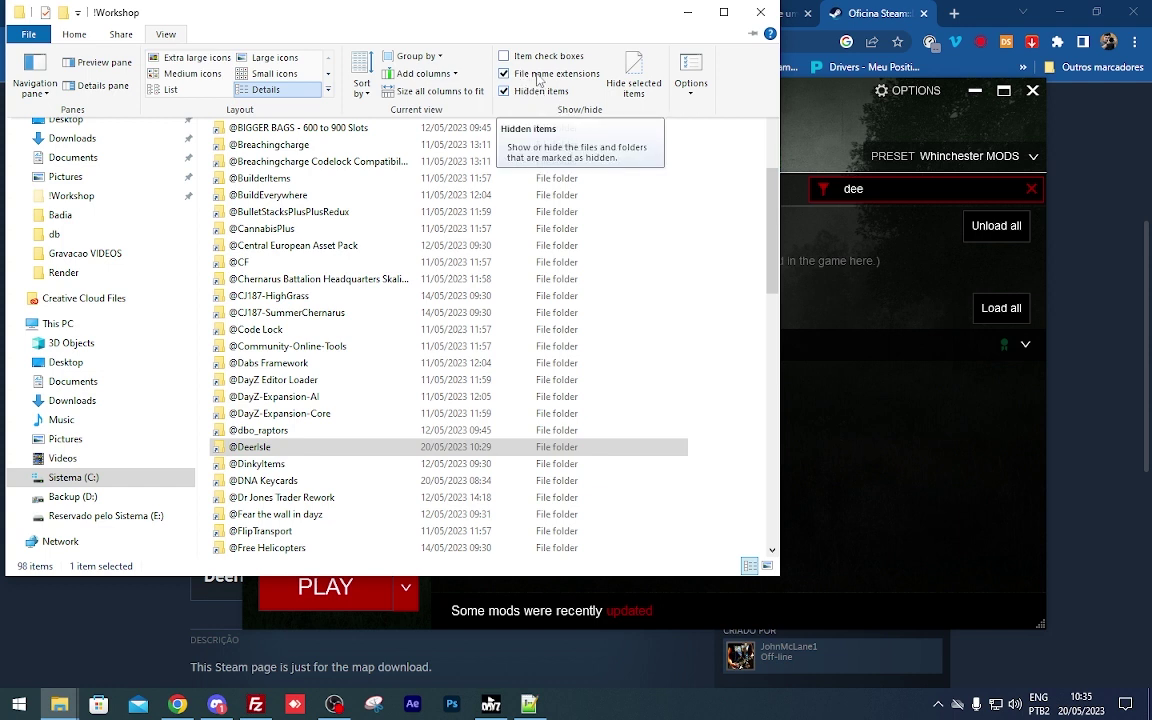
pyautogui.click(510, 16)
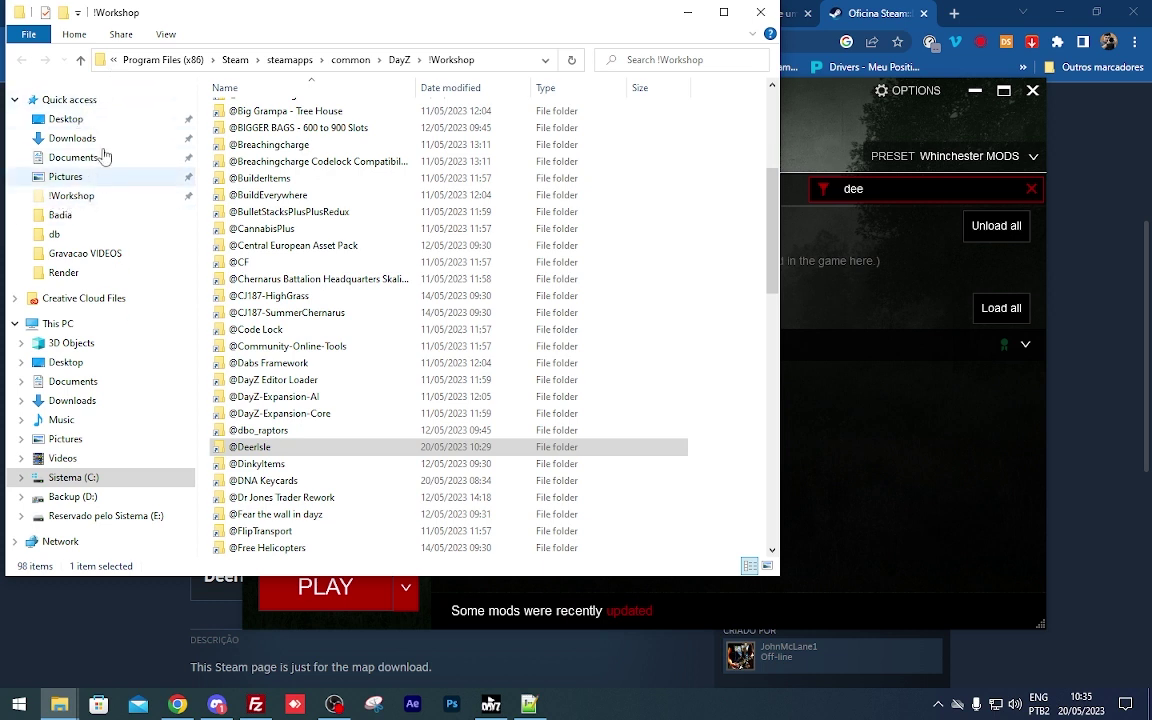
# Step: Pin the !Workshop folder from the DayZ install folder to Quick access and reopen it
pyautogui.click(93, 203)
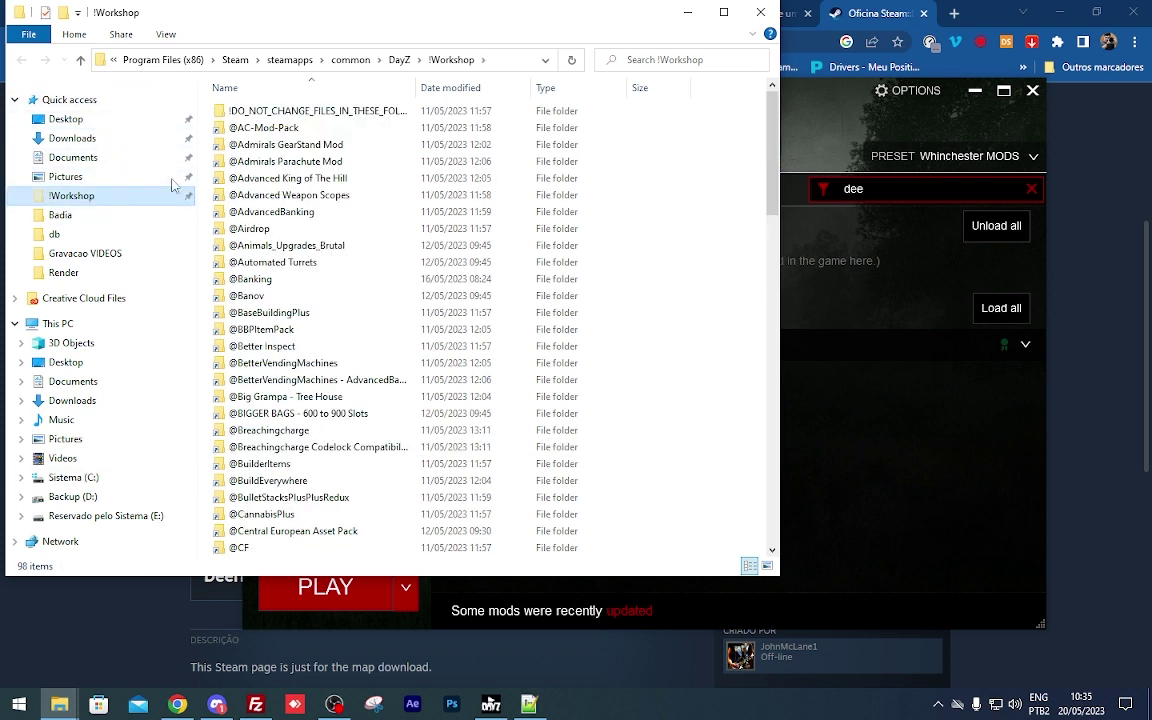
pyautogui.click(400, 60)
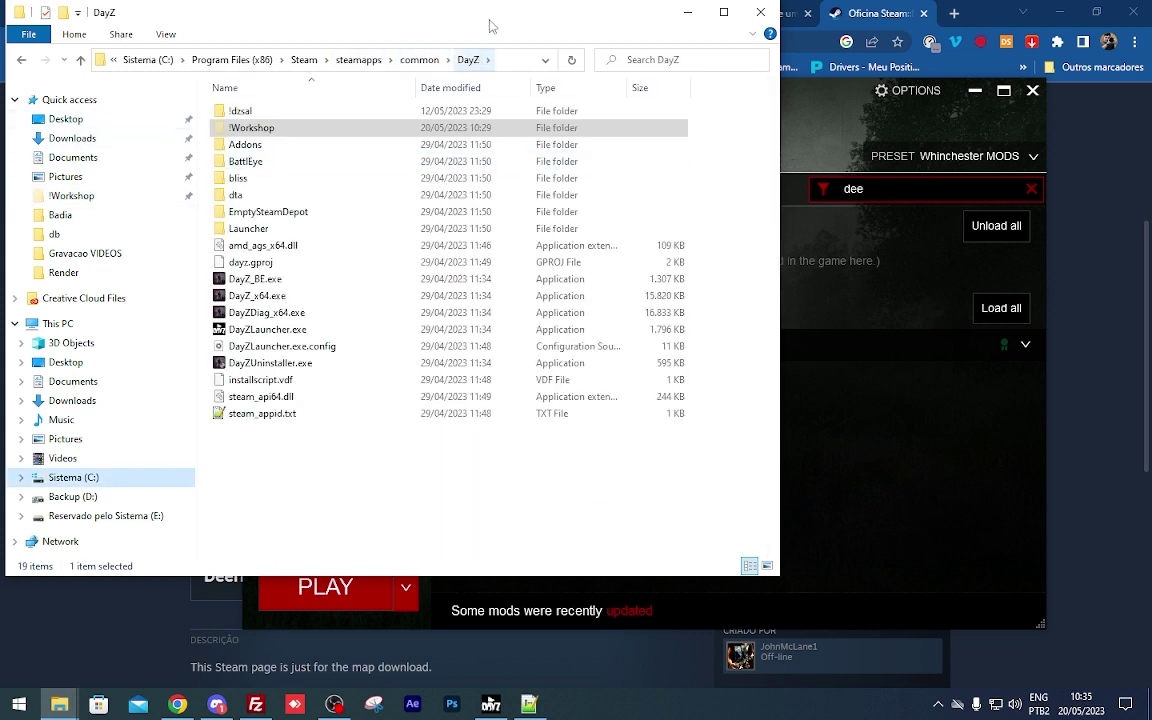
pyautogui.moveTo(215, 125); pyautogui.dragTo(106, 212)
pyautogui.click(76, 196)
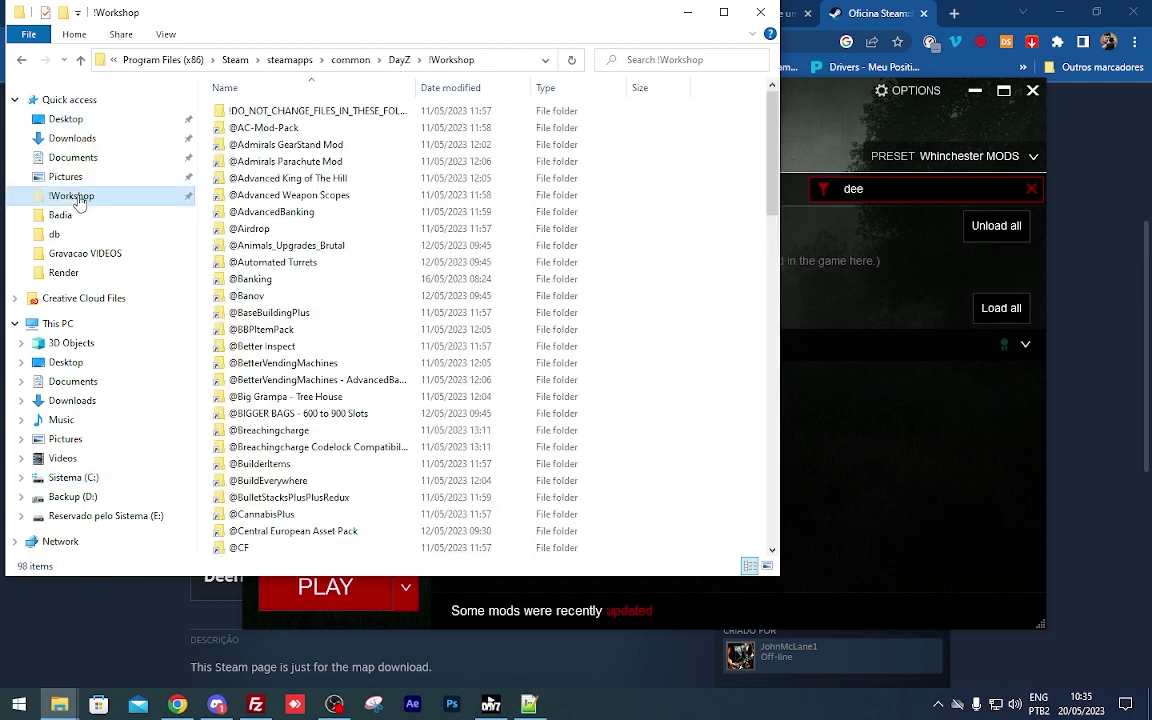
pyautogui.click(809, 129)
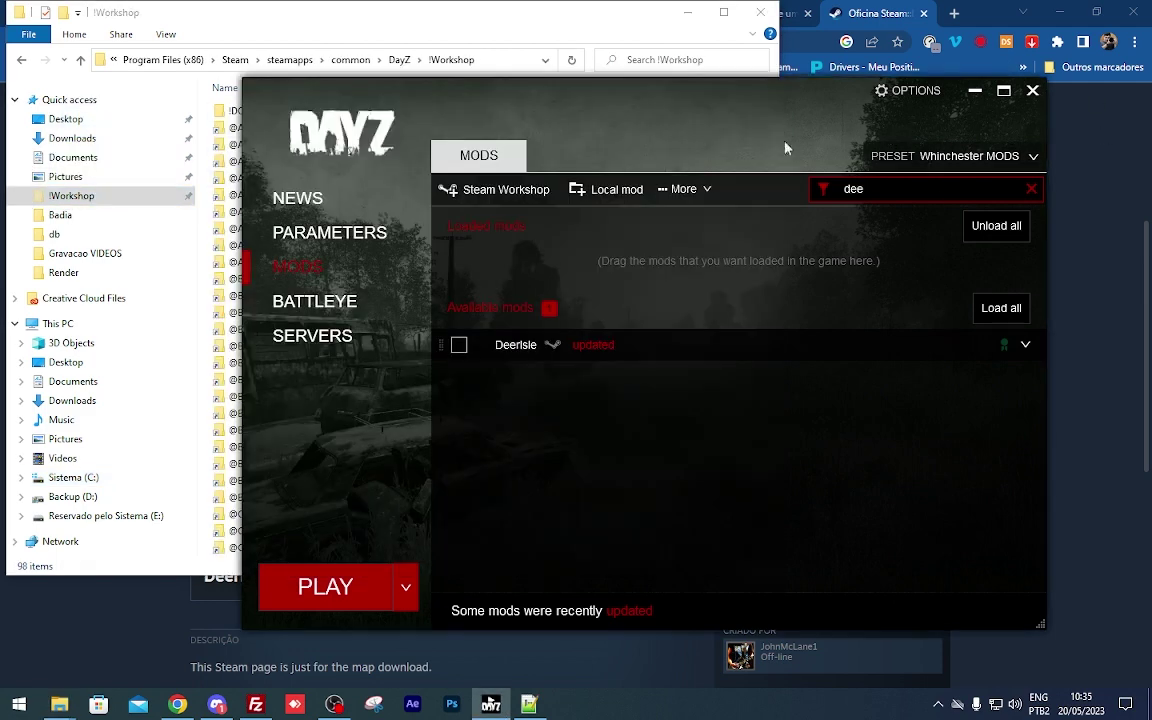
pyautogui.click(1033, 192)
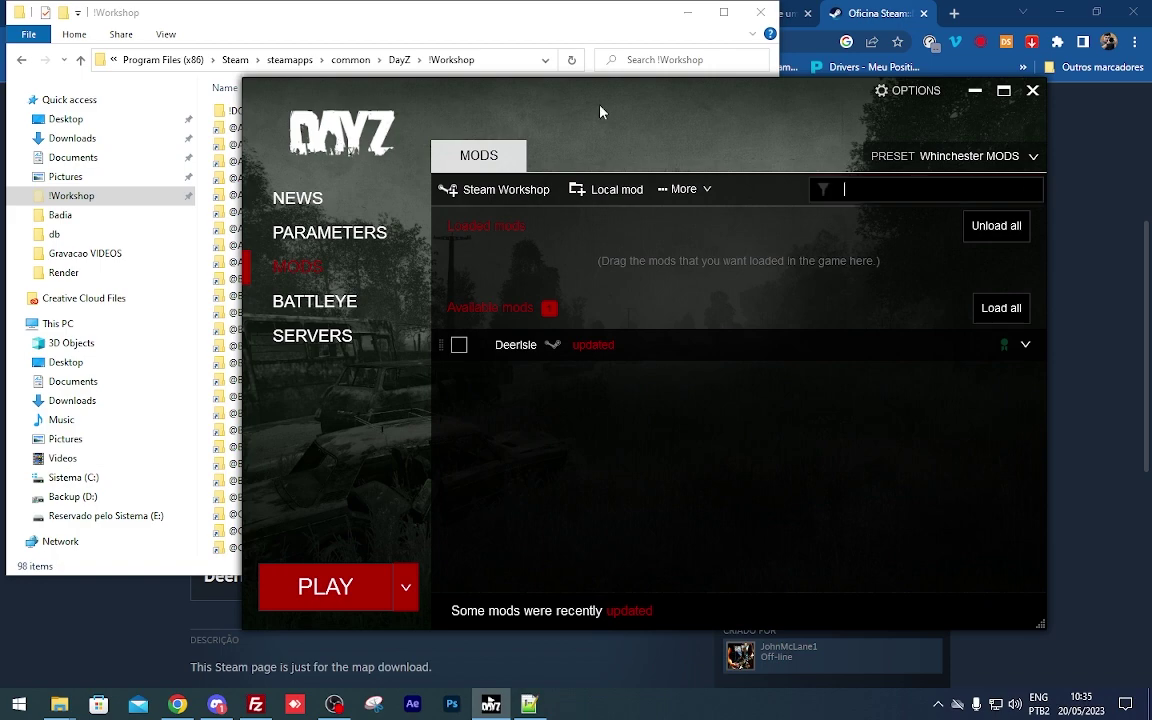
pyautogui.click(165, 195)
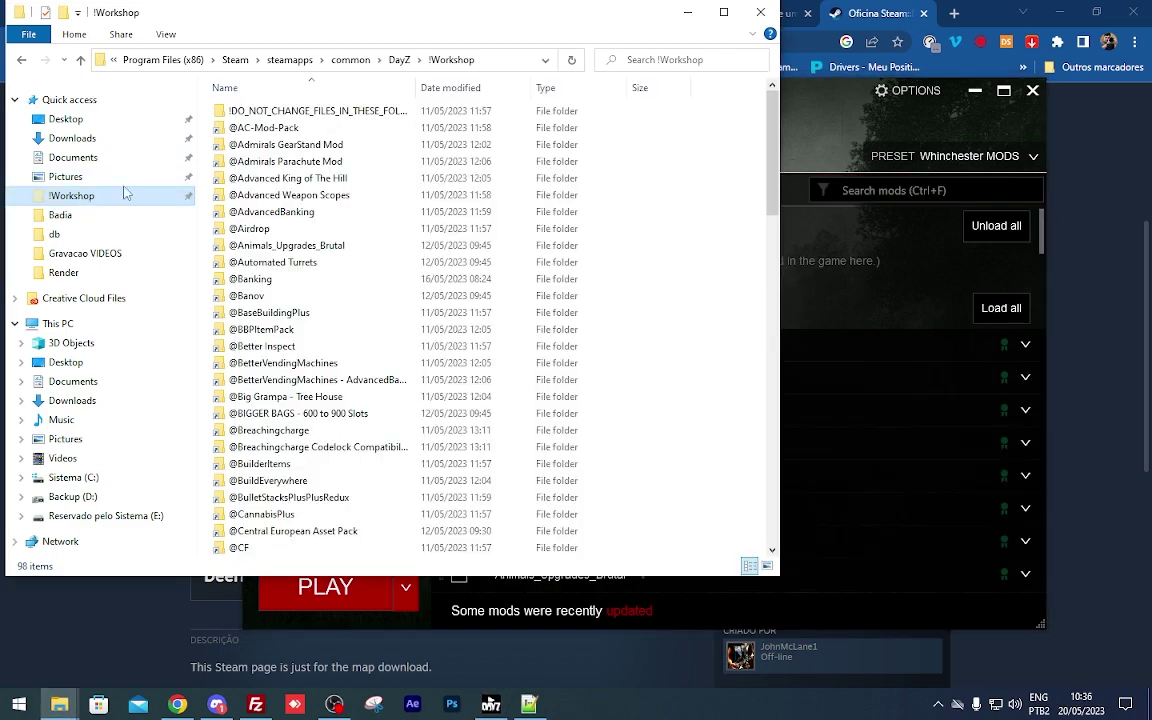
pyautogui.scroll(-3, 250, 250)
pyautogui.scroll(-6, 250, 250)
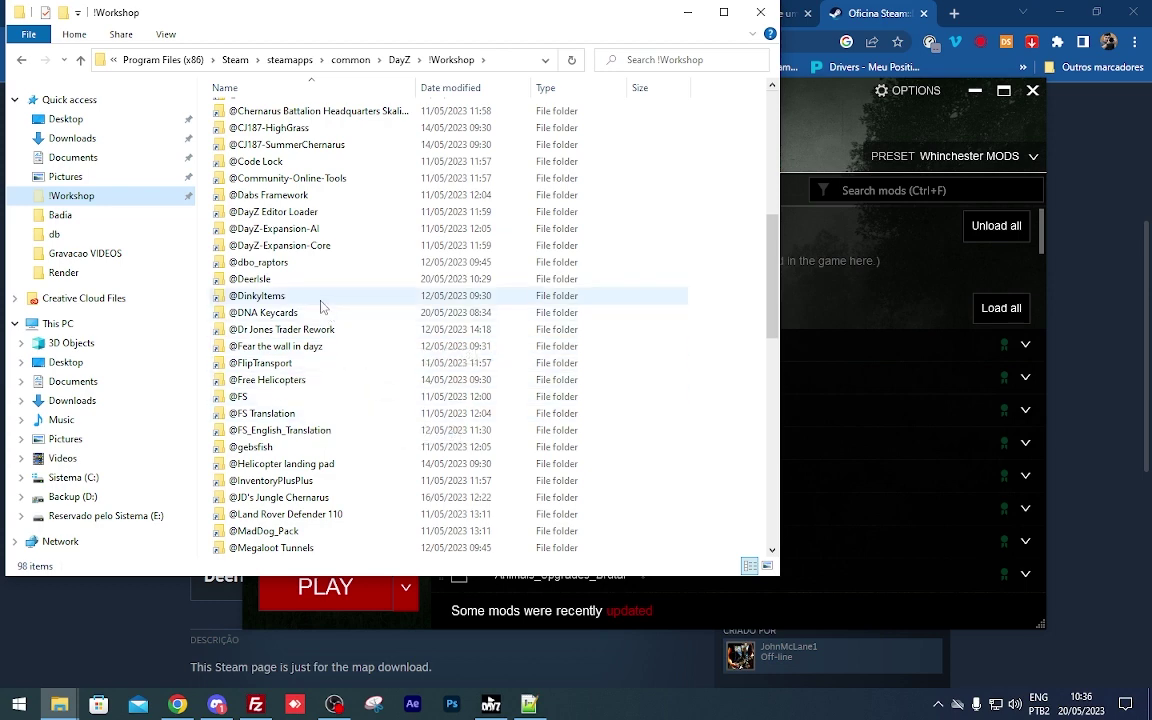
pyautogui.click(309, 283)
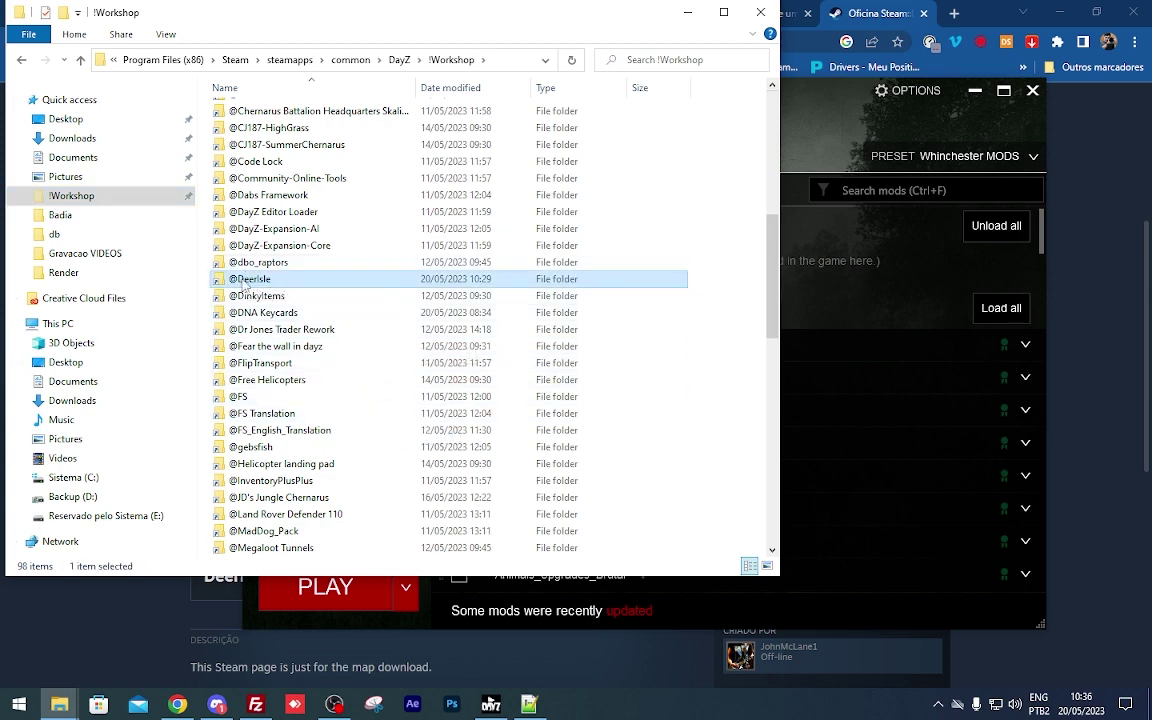
pyautogui.click(256, 704)
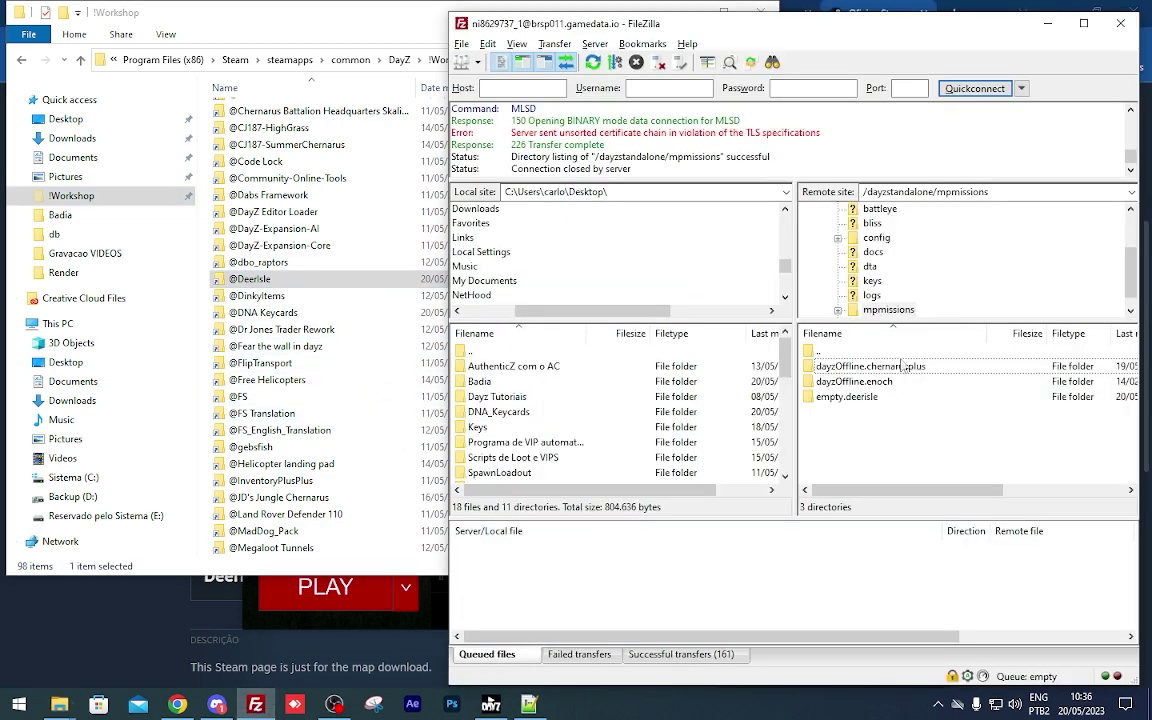
# Step: Navigate FileZilla's remote pane to the server's /dayzstandalone root folder
pyautogui.doubleClick(870, 397)
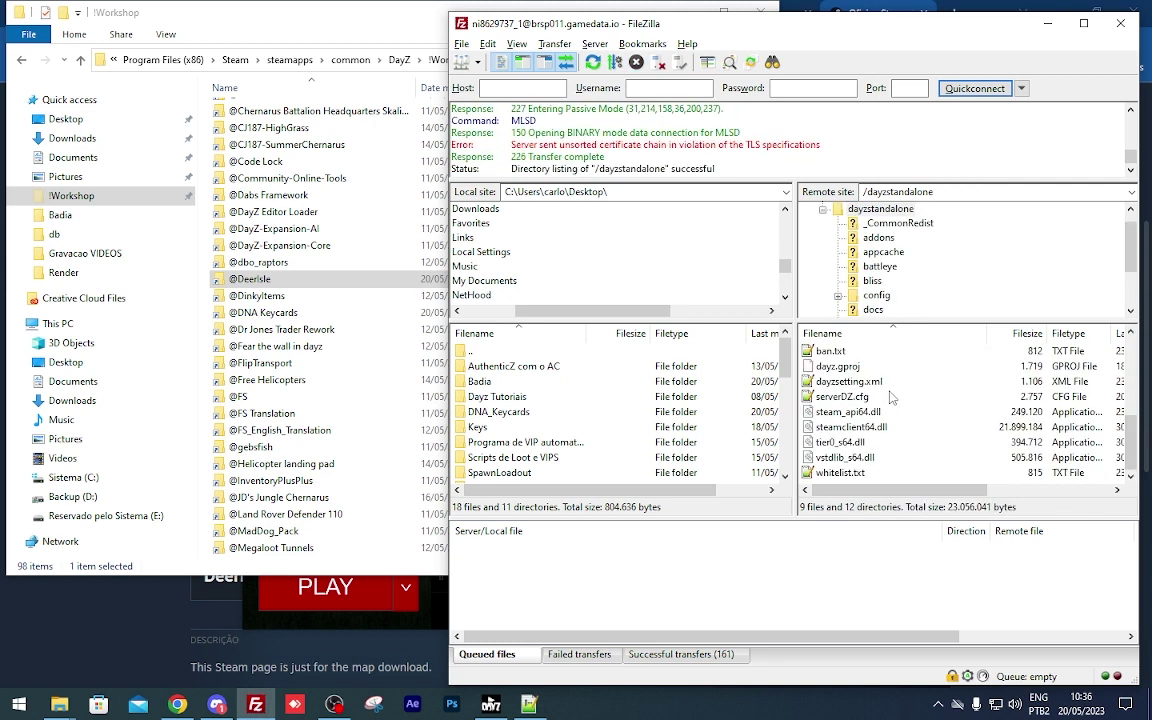
pyautogui.click(822, 208)
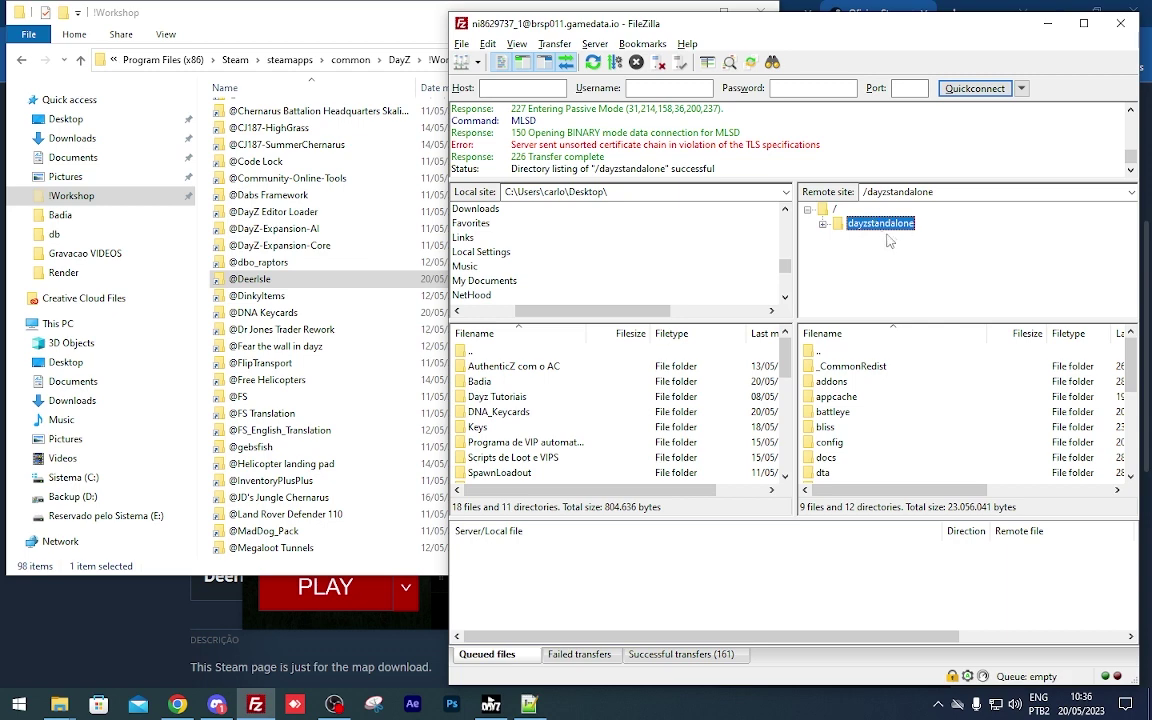
pyautogui.scroll(-5, 888, 410)
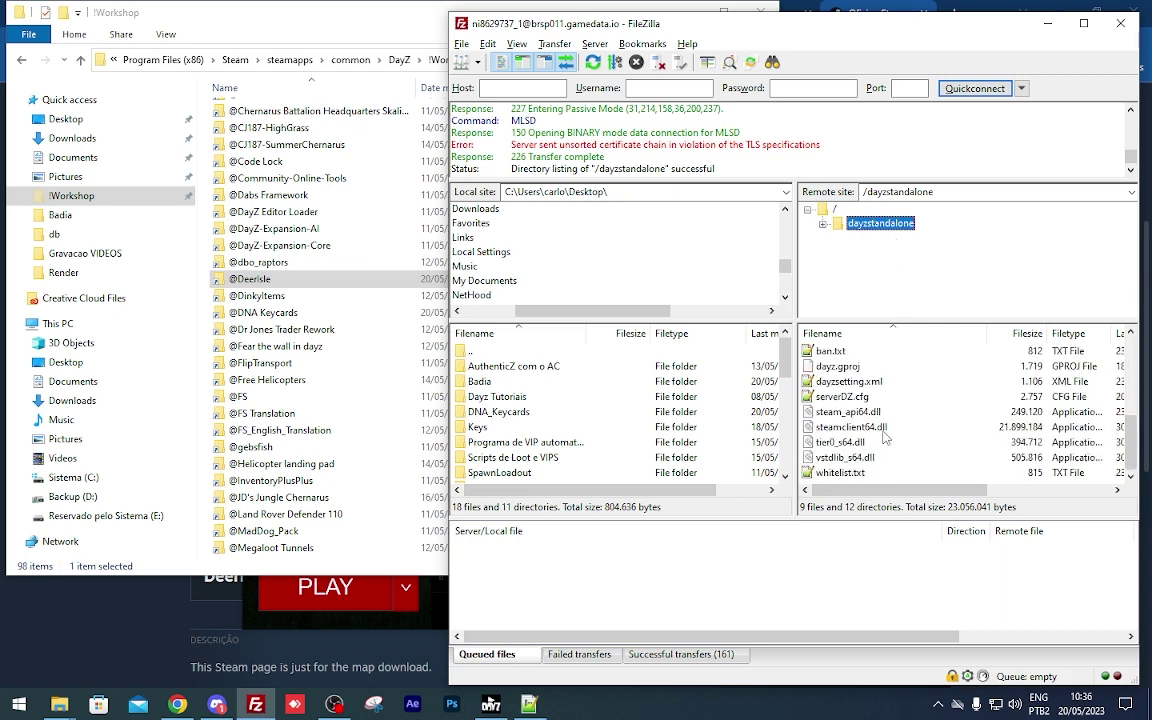
pyautogui.scroll(5, 895, 405)
pyautogui.scroll(-4, 866, 407)
pyautogui.moveTo(255, 279); pyautogui.dragTo(913, 437)
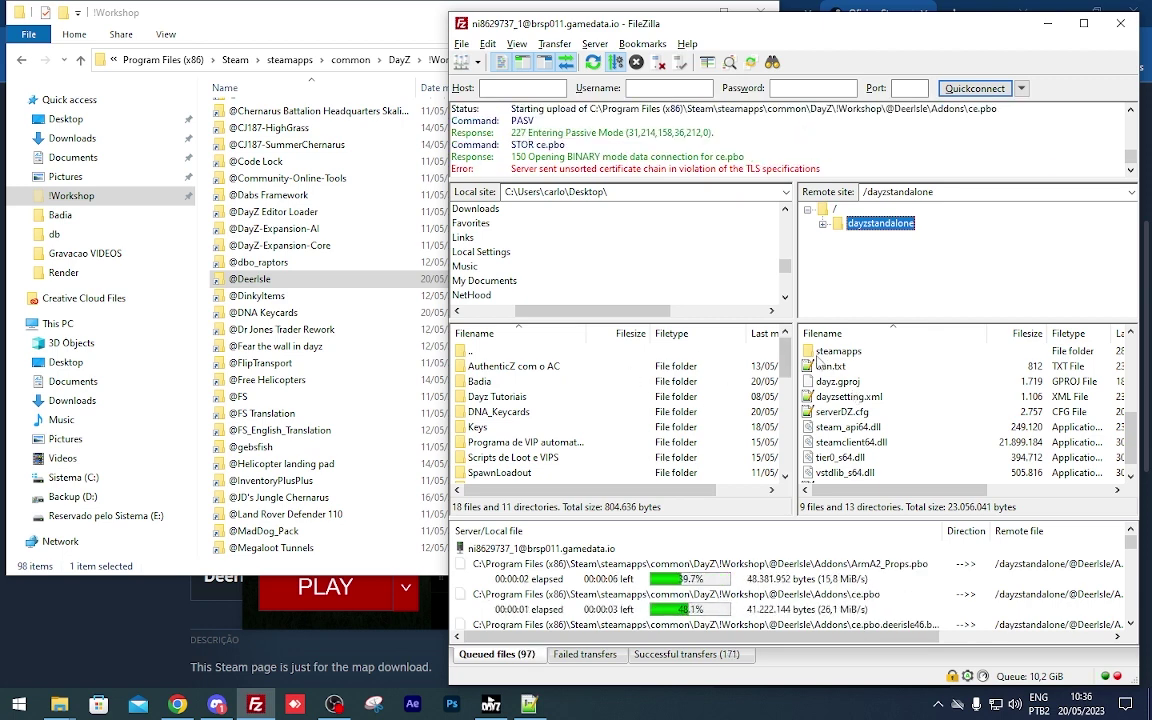
pyautogui.scroll(10, 322, 293)
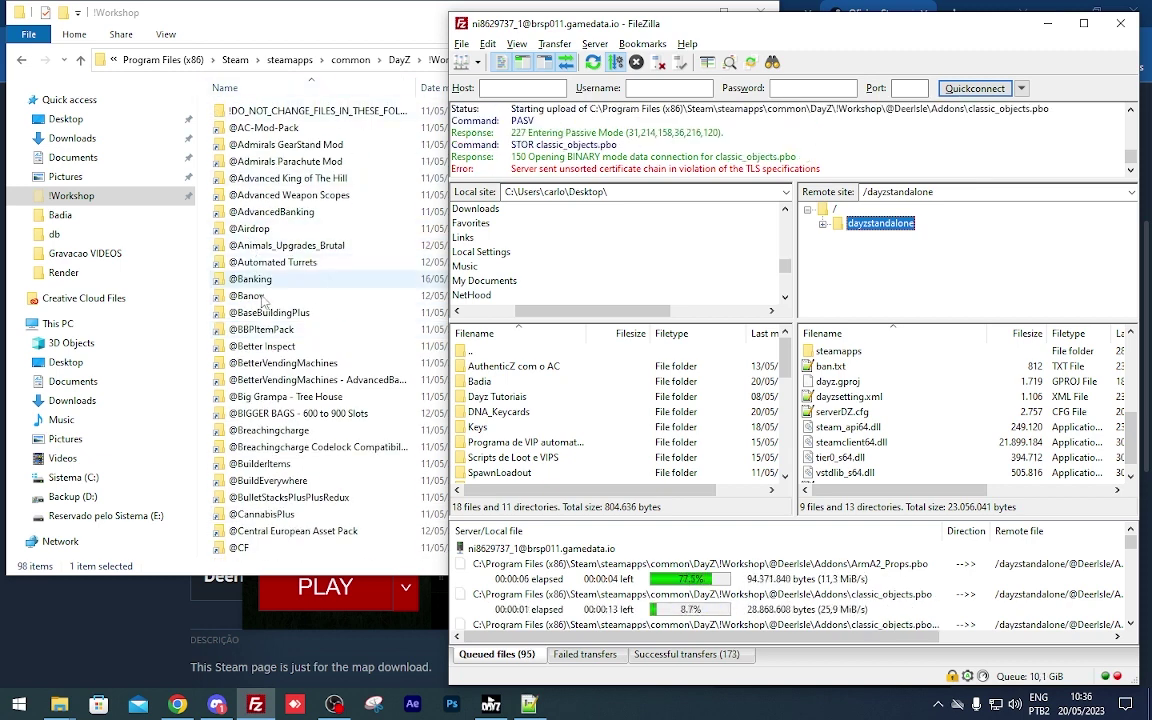
pyautogui.scroll(-4, 278, 388)
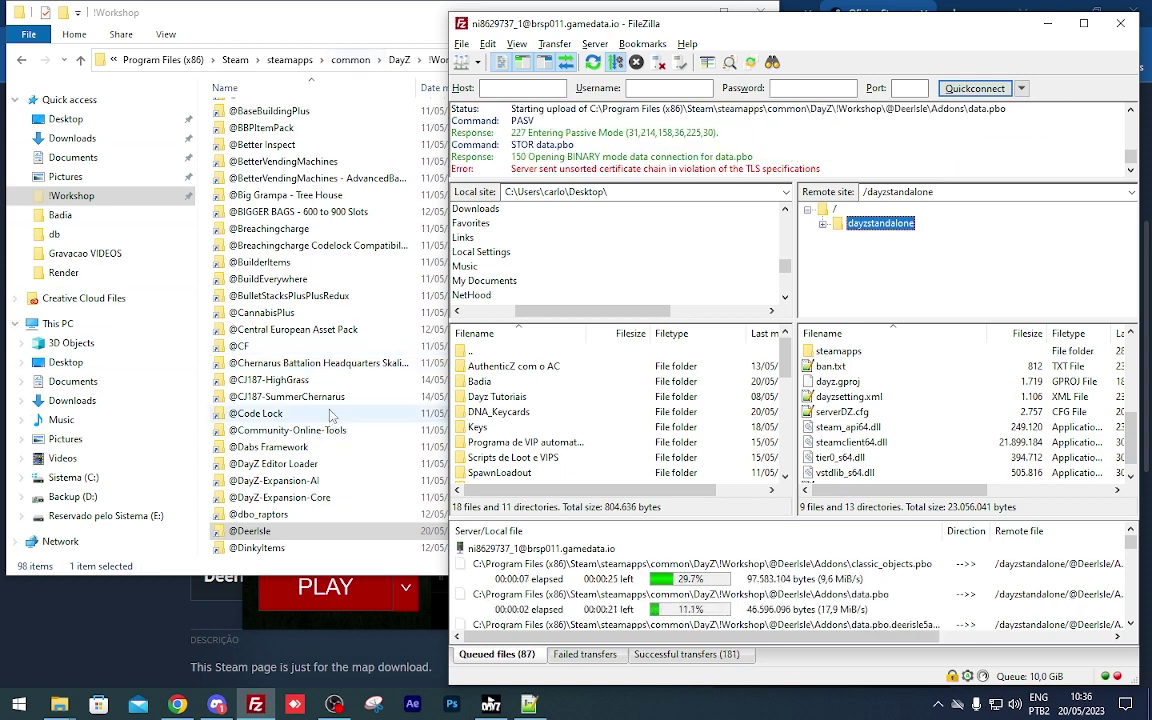
pyautogui.click(242, 350)
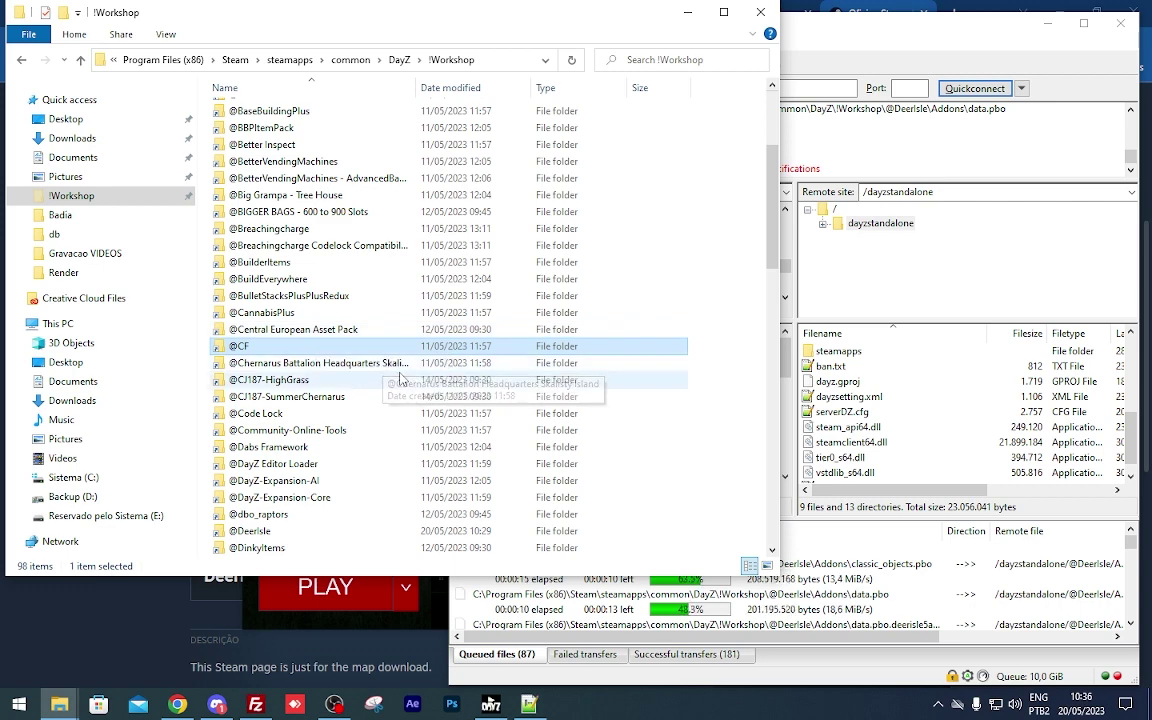
pyautogui.scroll(-1, 361, 335)
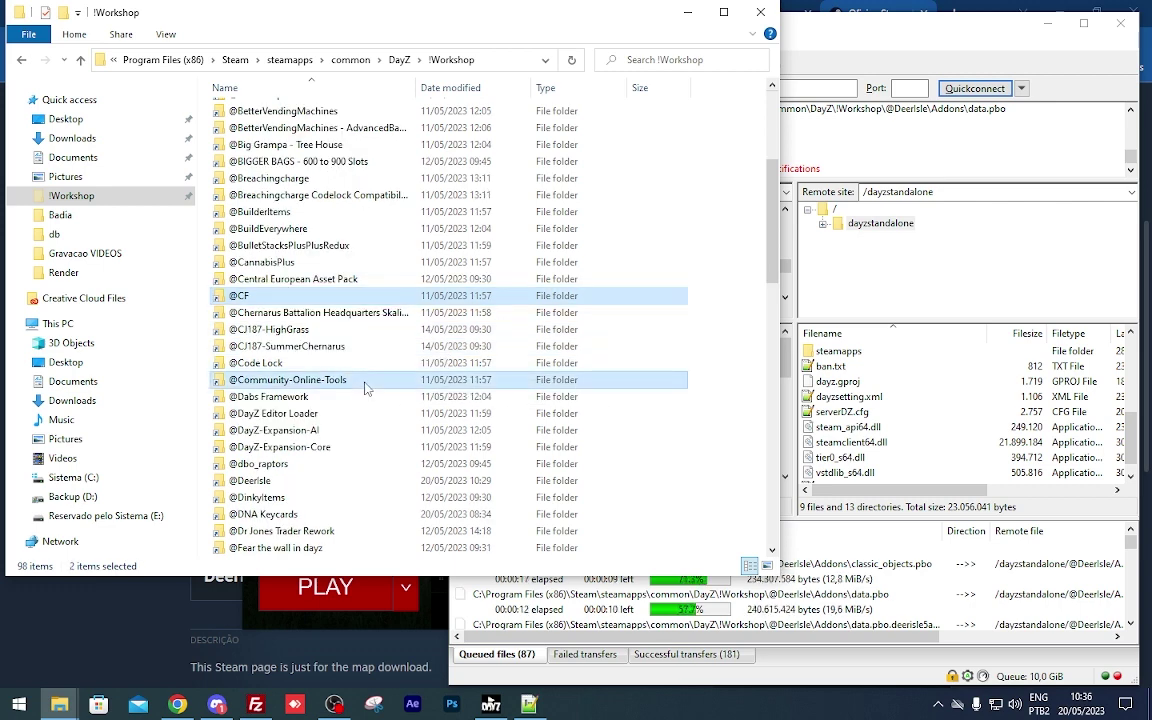
pyautogui.keyDown('ctrl'); pyautogui.click(365, 382); pyautogui.keyUp('ctrl')
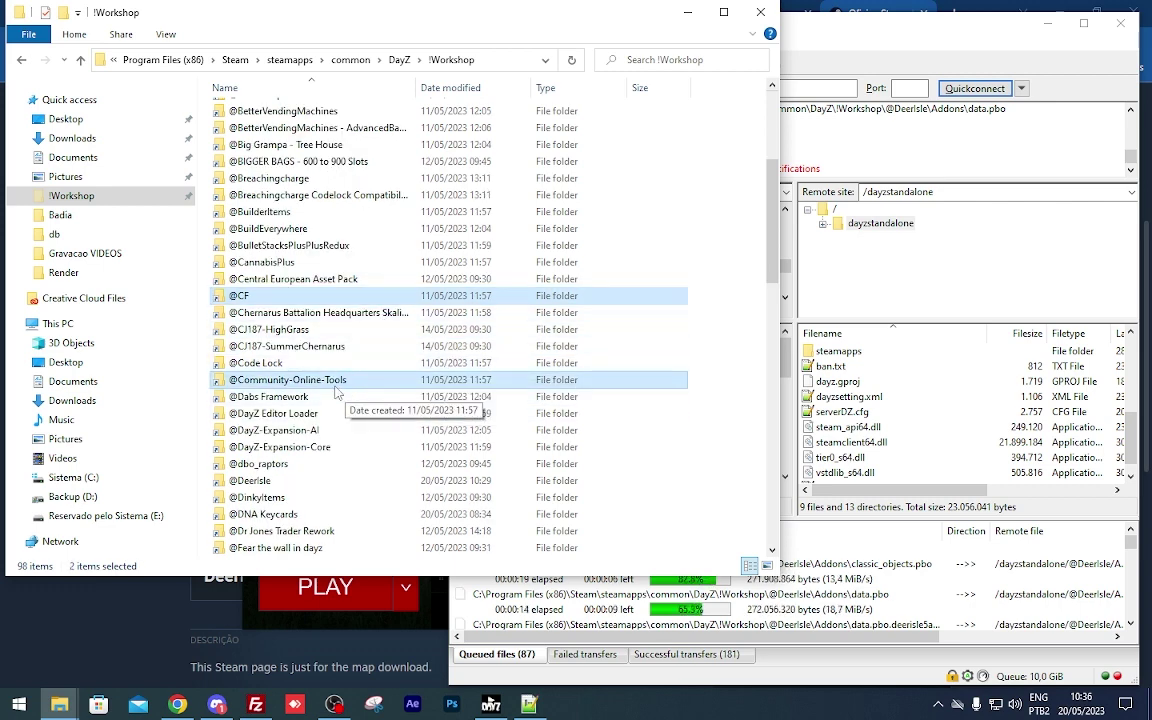
pyautogui.scroll(-20, 365, 400)
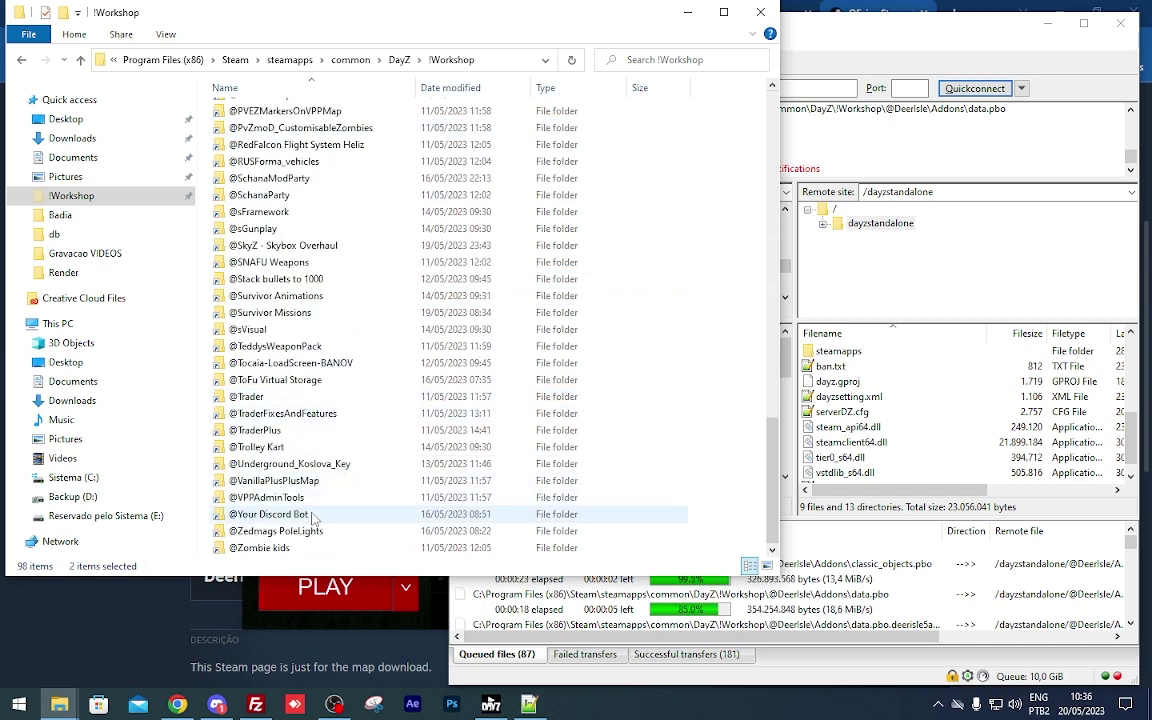
pyautogui.keyDown('ctrl'); pyautogui.click(302, 503); pyautogui.keyUp('ctrl')
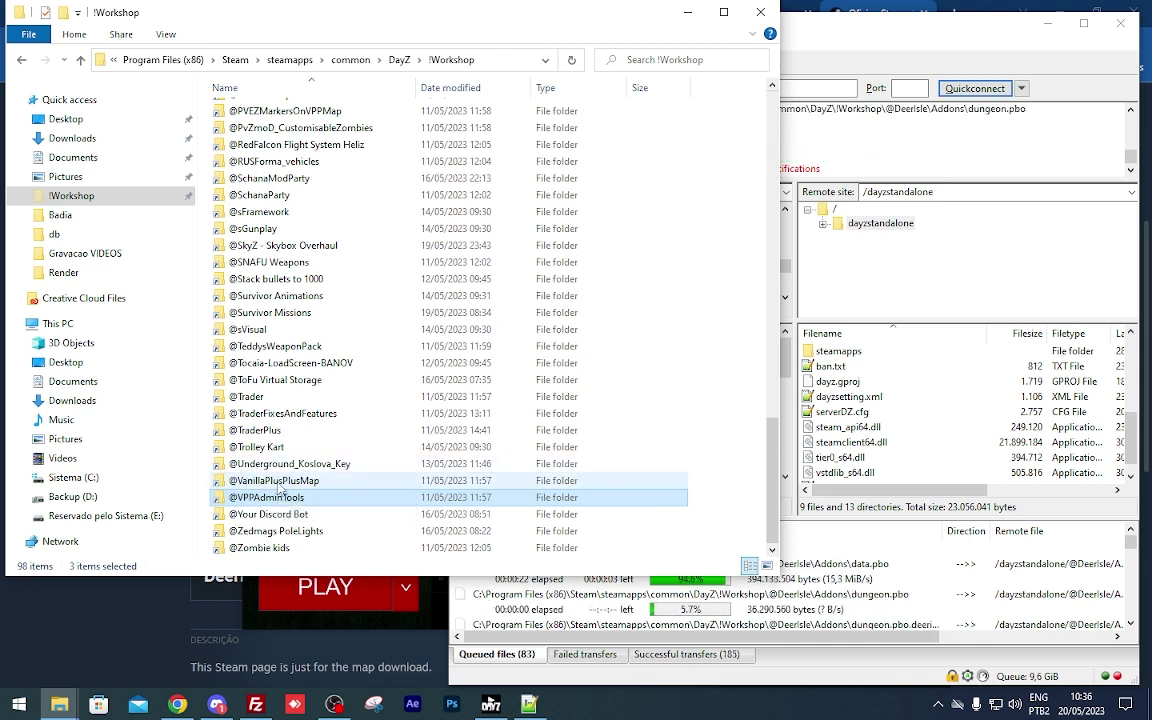
pyautogui.keyDown('ctrl'); pyautogui.click(282, 482); pyautogui.keyUp('ctrl')
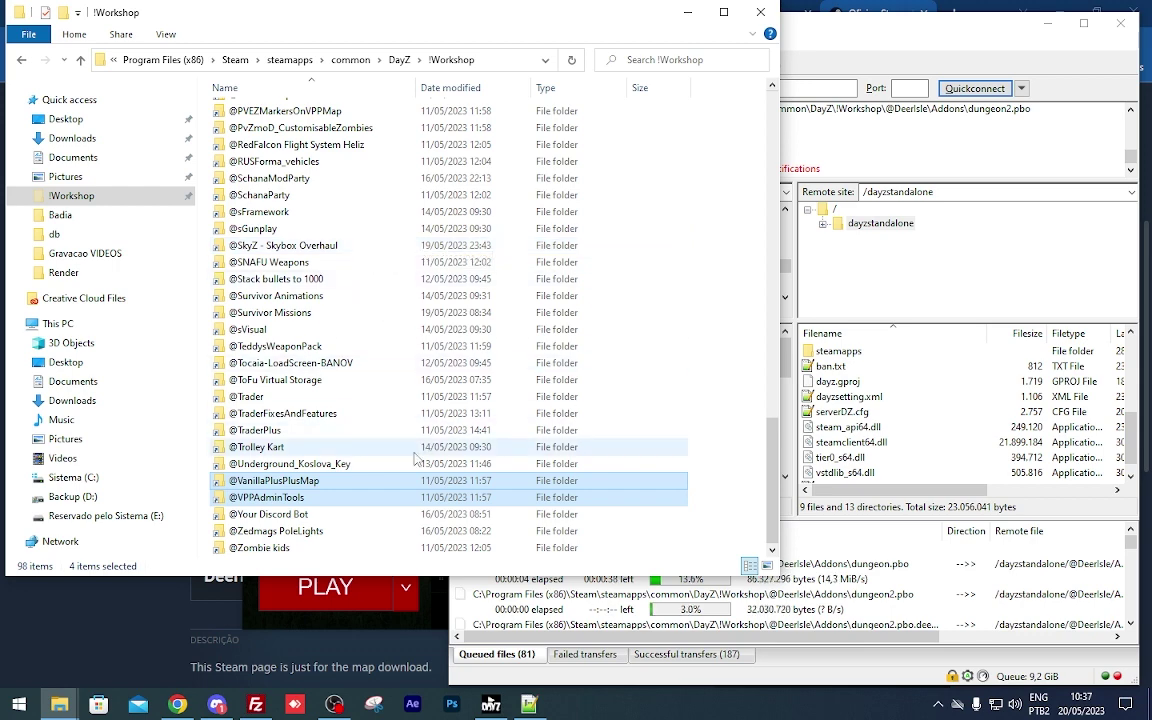
pyautogui.scroll(1, 370, 495)
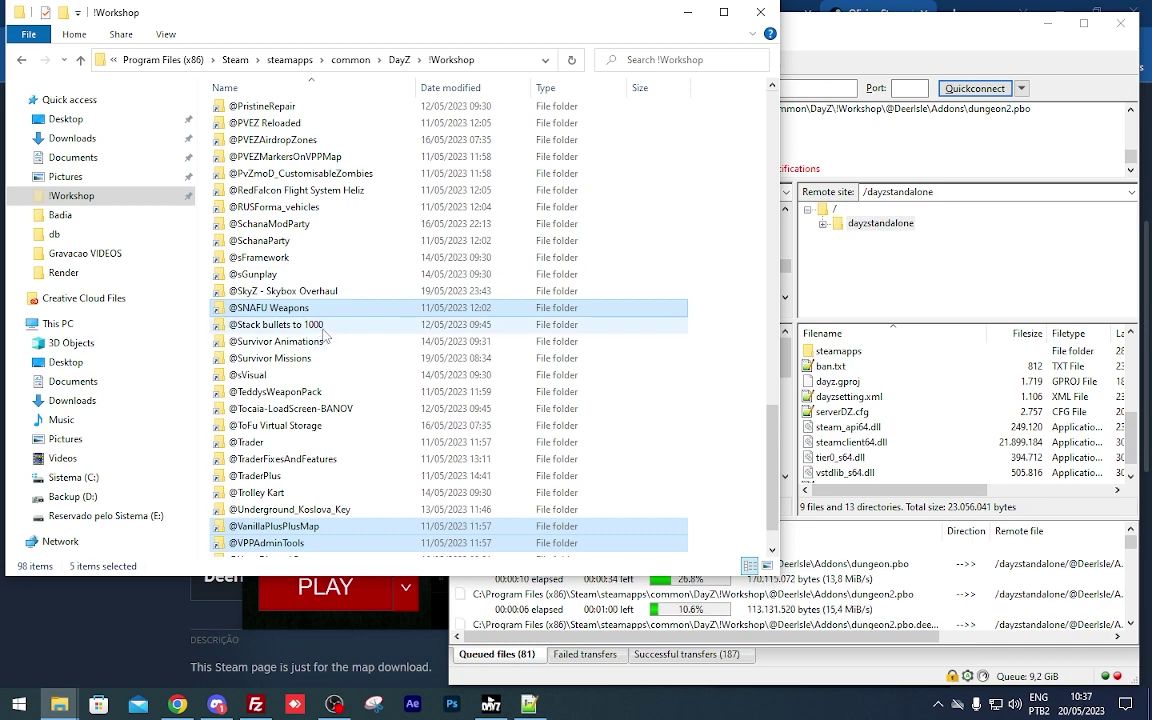
pyautogui.scroll(5, 372, 390)
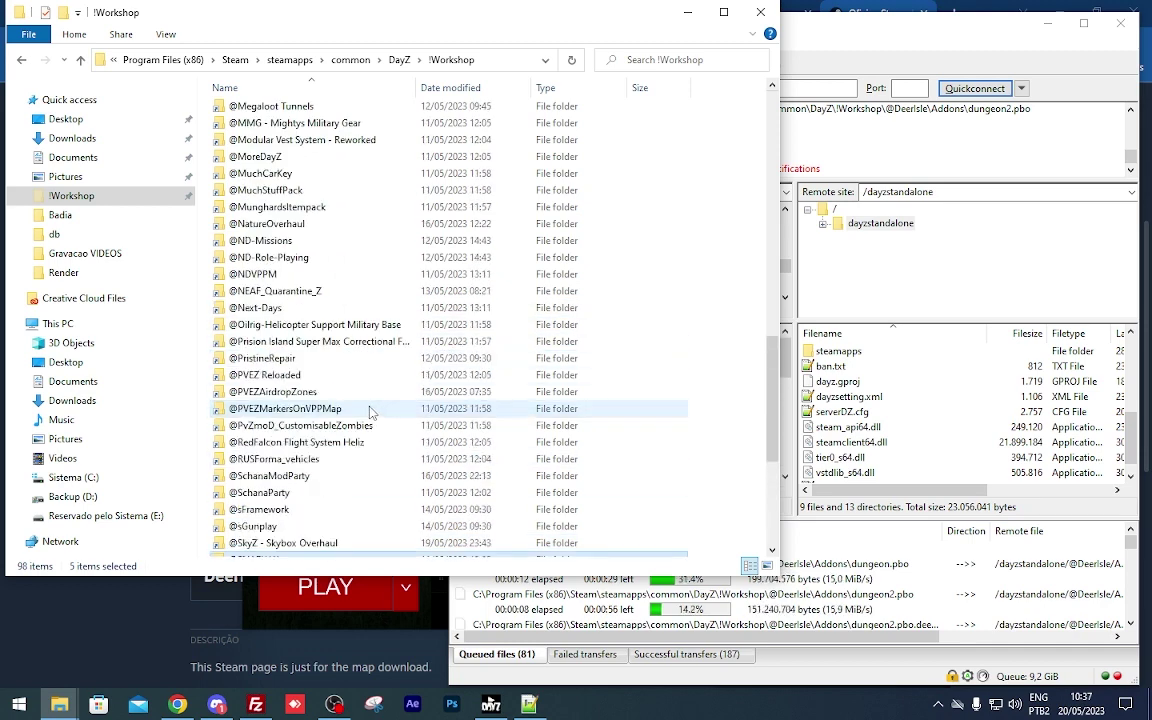
pyautogui.scroll(14, 369, 412)
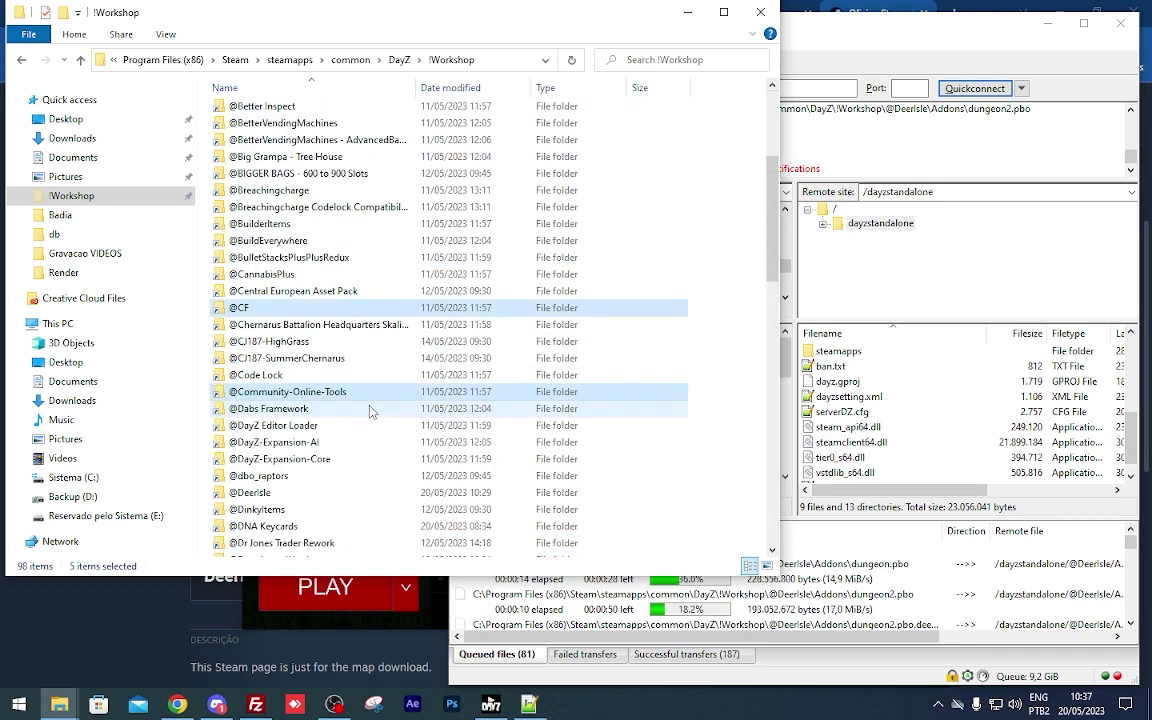
pyautogui.scroll(2, 370, 412)
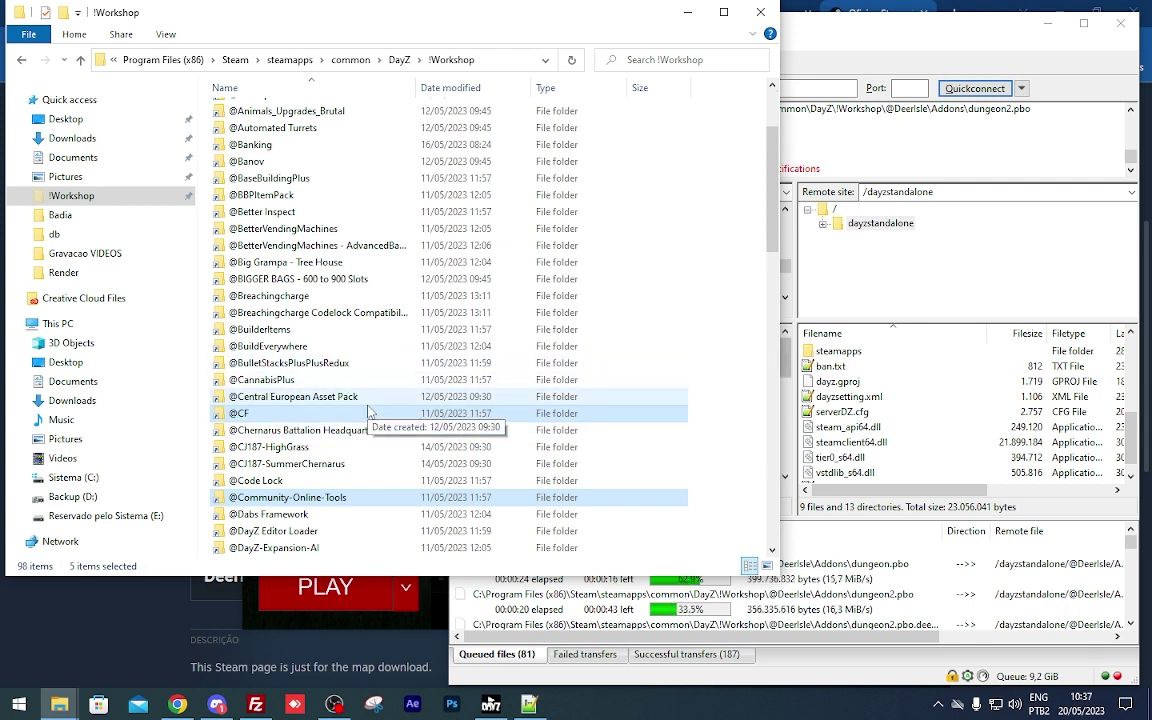
pyautogui.scroll(-11, 262, 330)
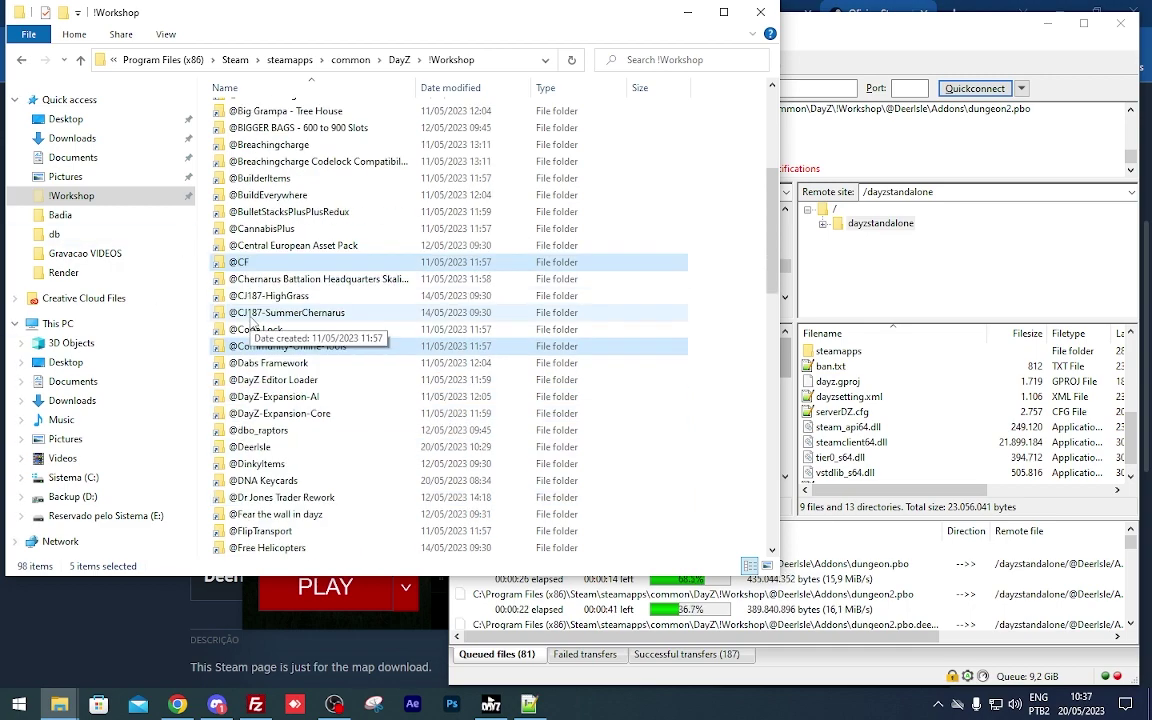
pyautogui.scroll(-3, 268, 330)
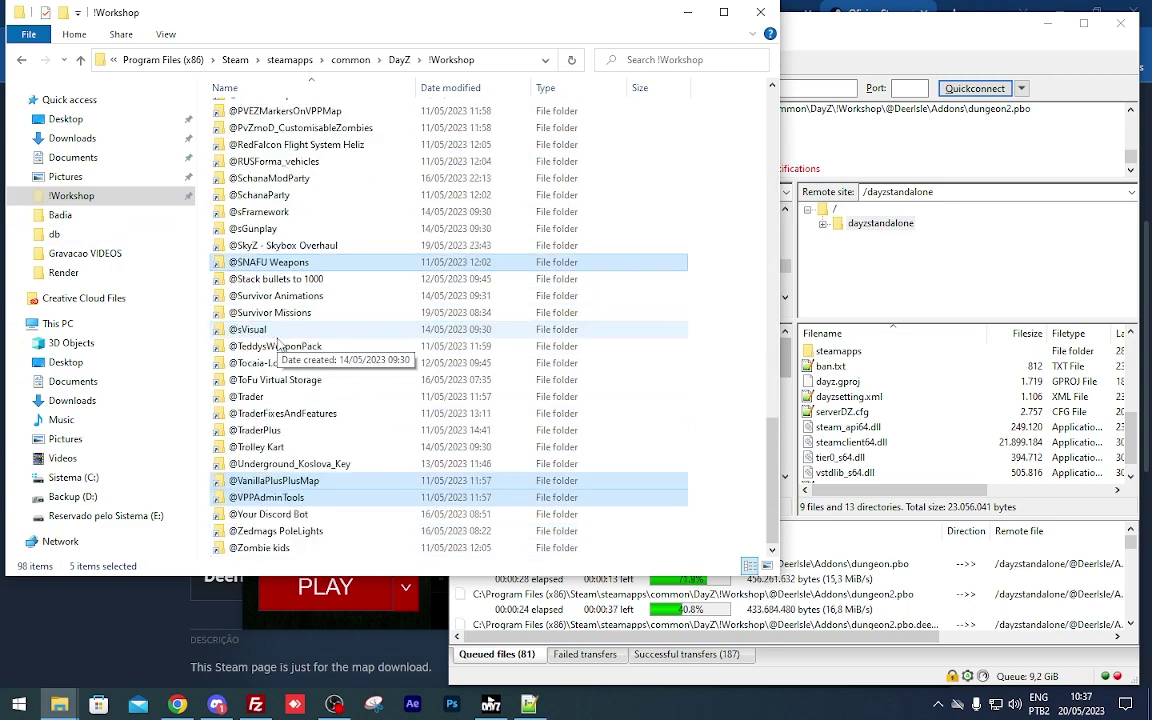
pyautogui.scroll(20, 283, 345)
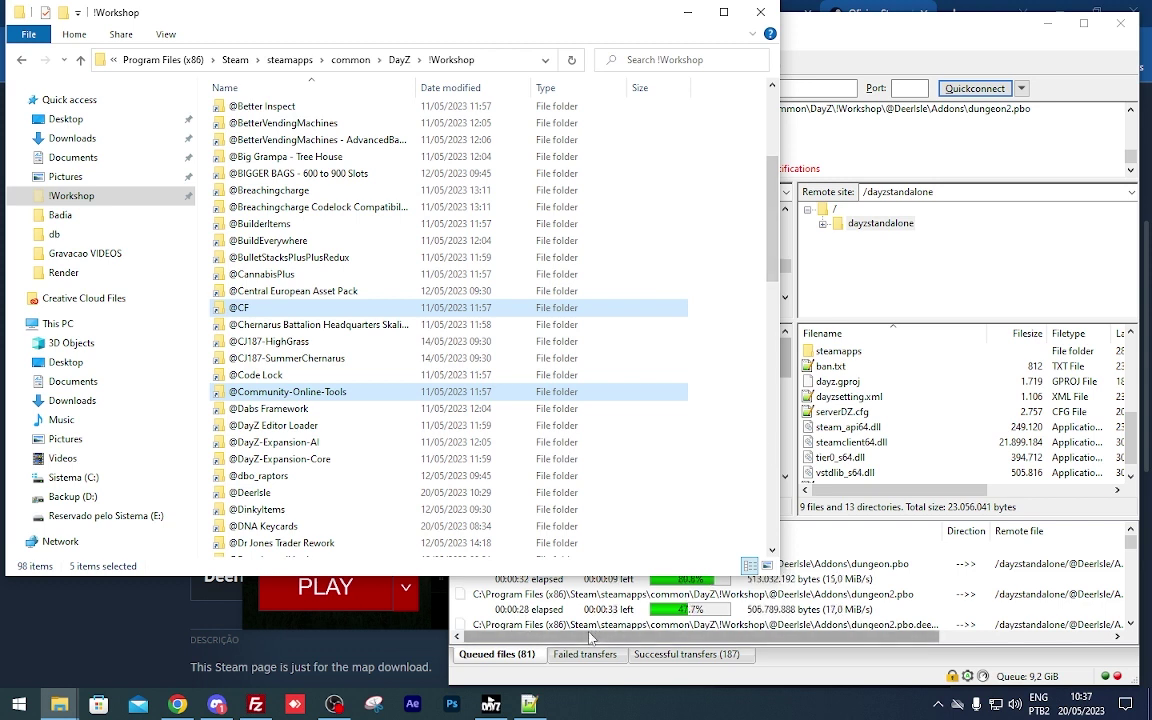
# Step: Drag the five mod folders into /dayzstandalone and check the upload queue
pyautogui.moveTo(238, 307); pyautogui.dragTo(900, 458)
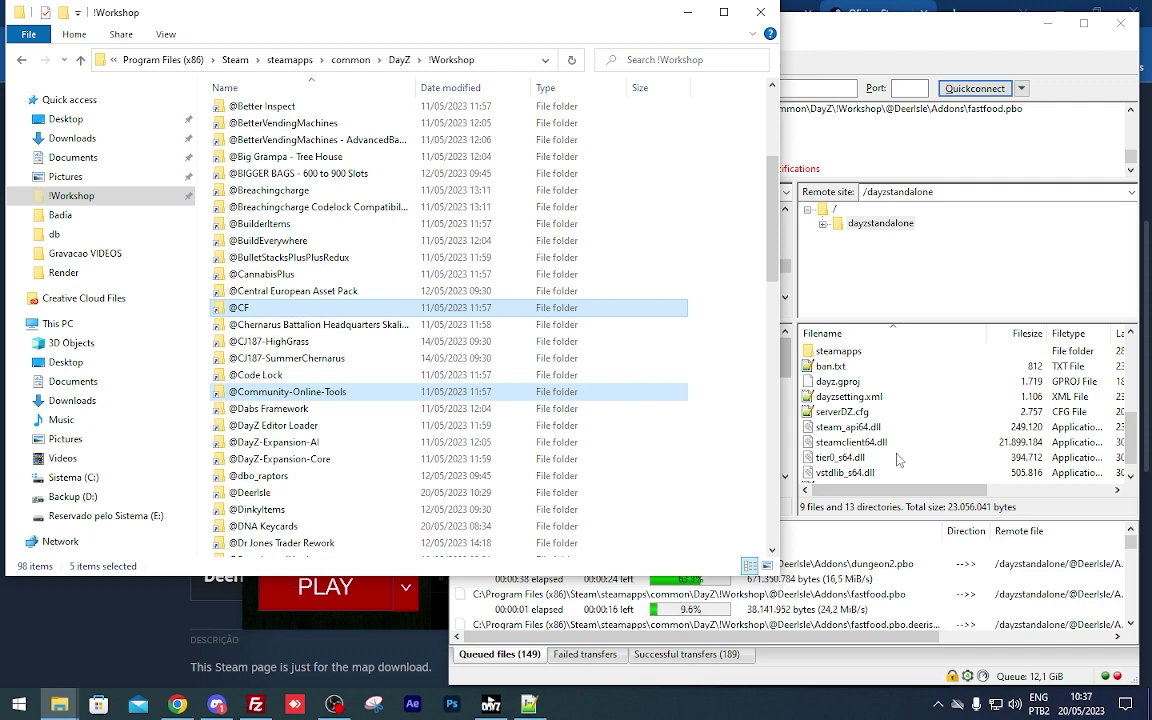
pyautogui.click(627, 604)
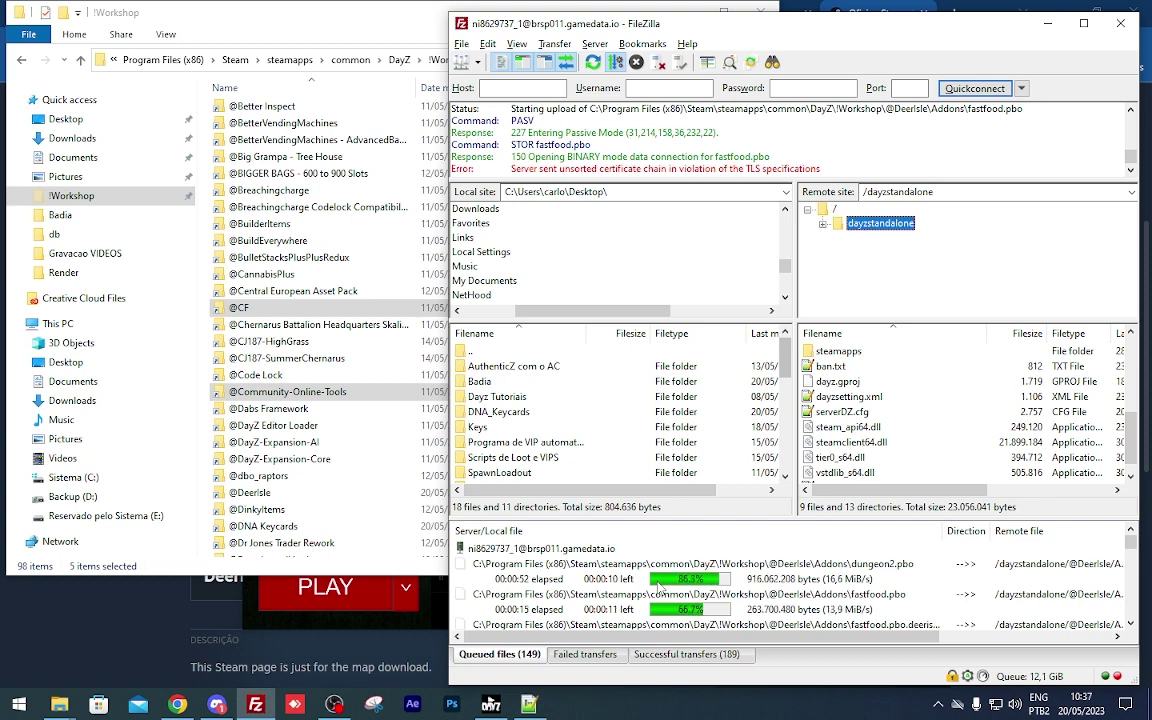
pyautogui.scroll(-8, 295, 468)
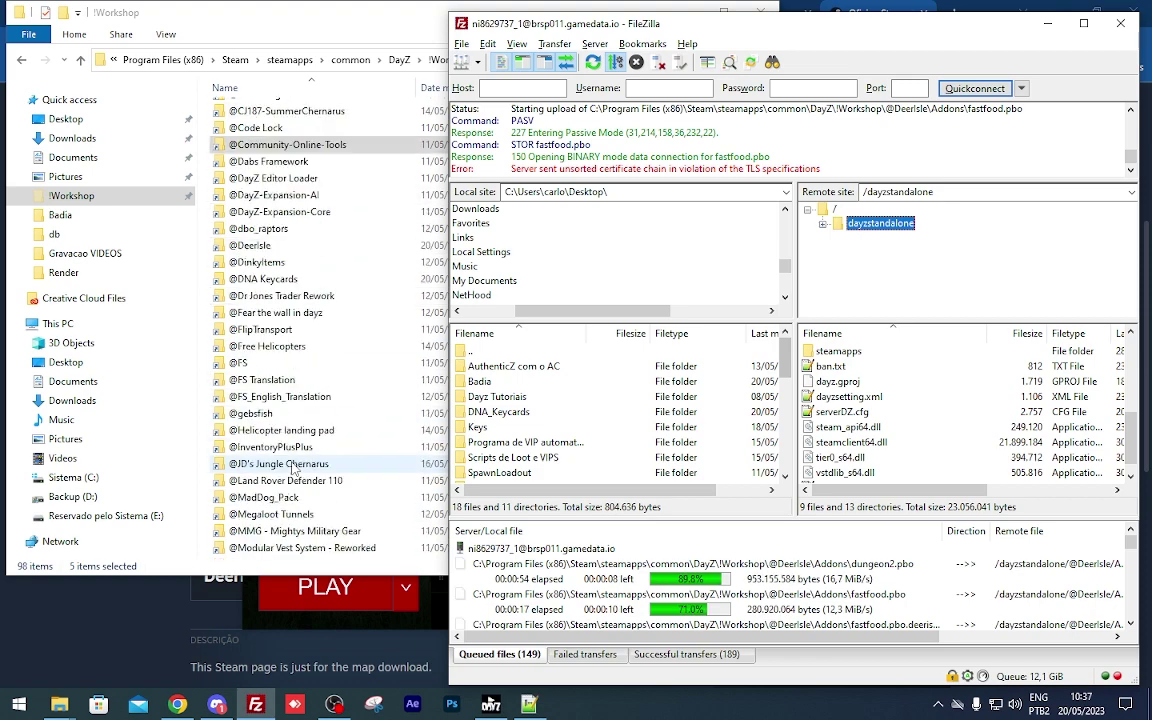
# Step: Review the BANOV favourite server's full required-mods list, then collapse its entry
pyautogui.scroll(3, 295, 468)
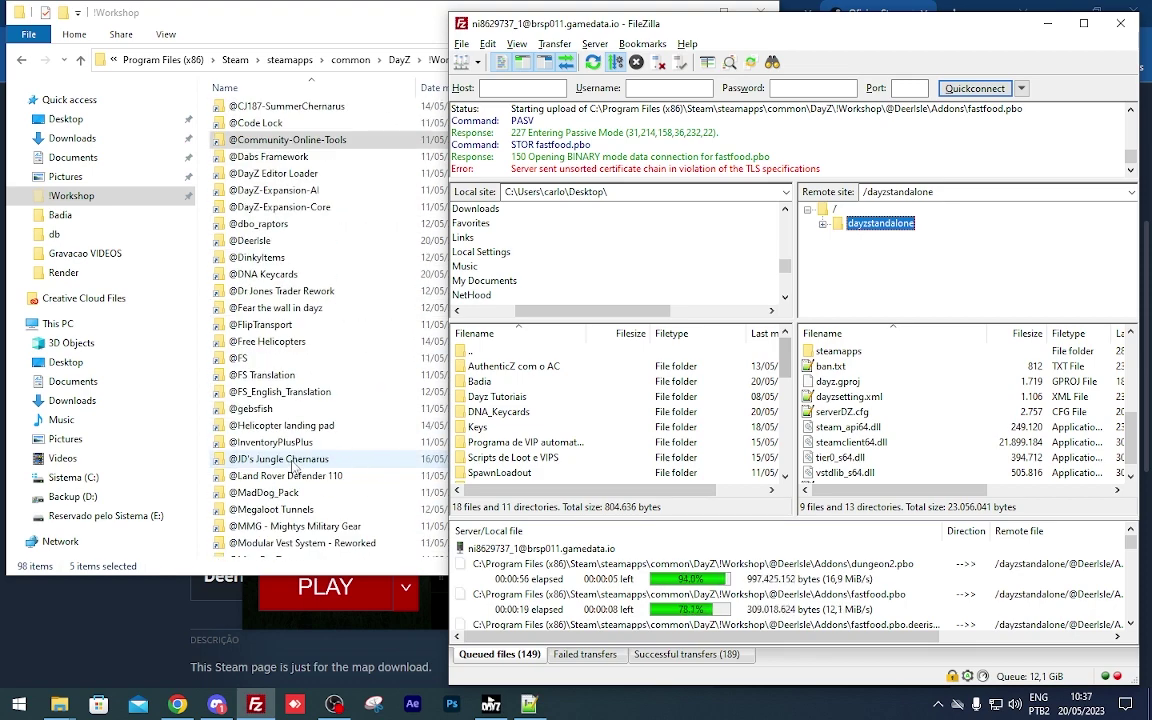
pyautogui.click(288, 620)
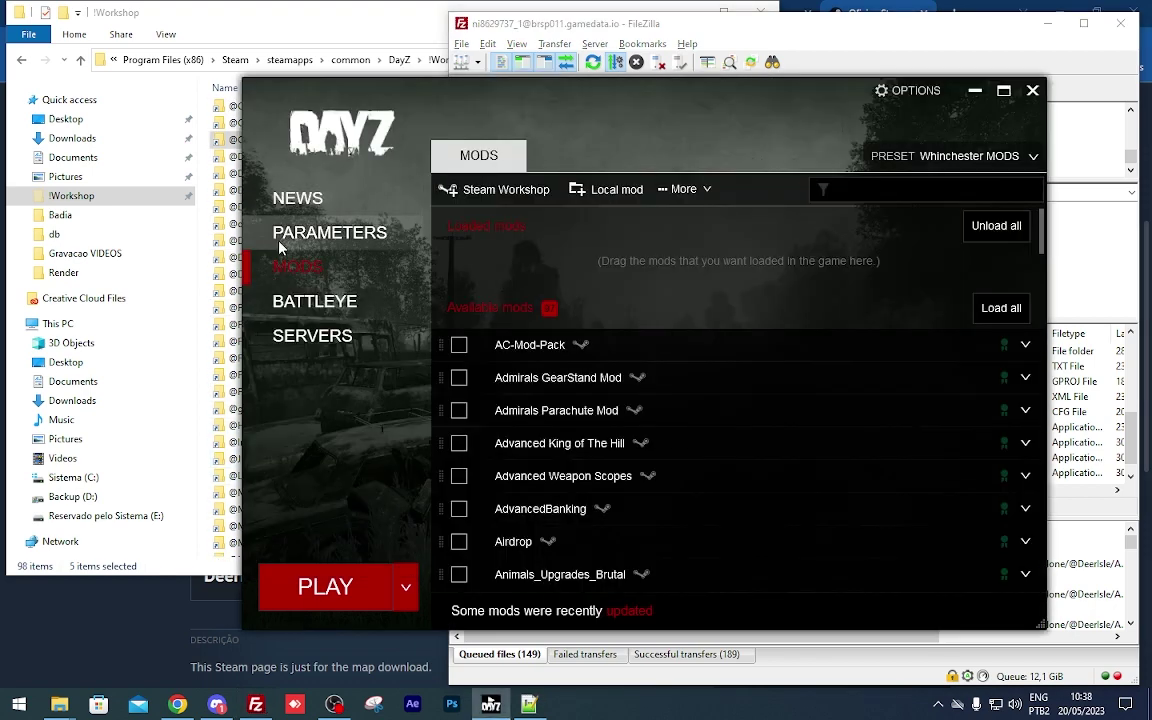
pyautogui.click(309, 334)
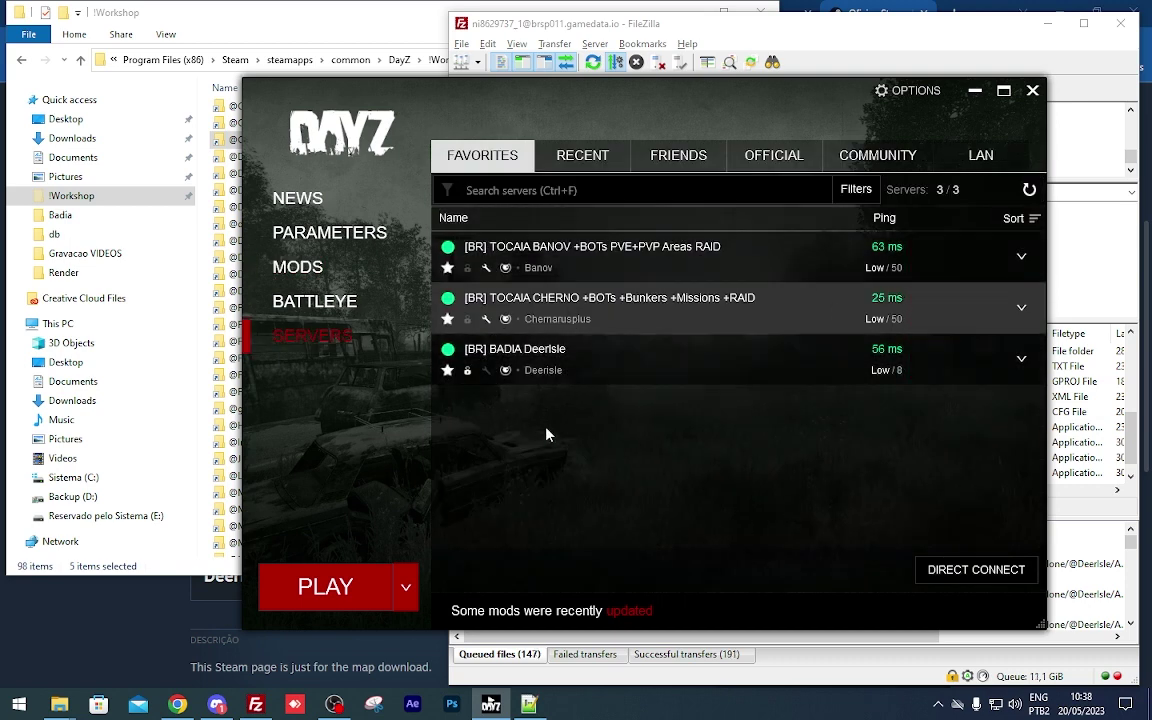
pyautogui.moveTo(596, 257)
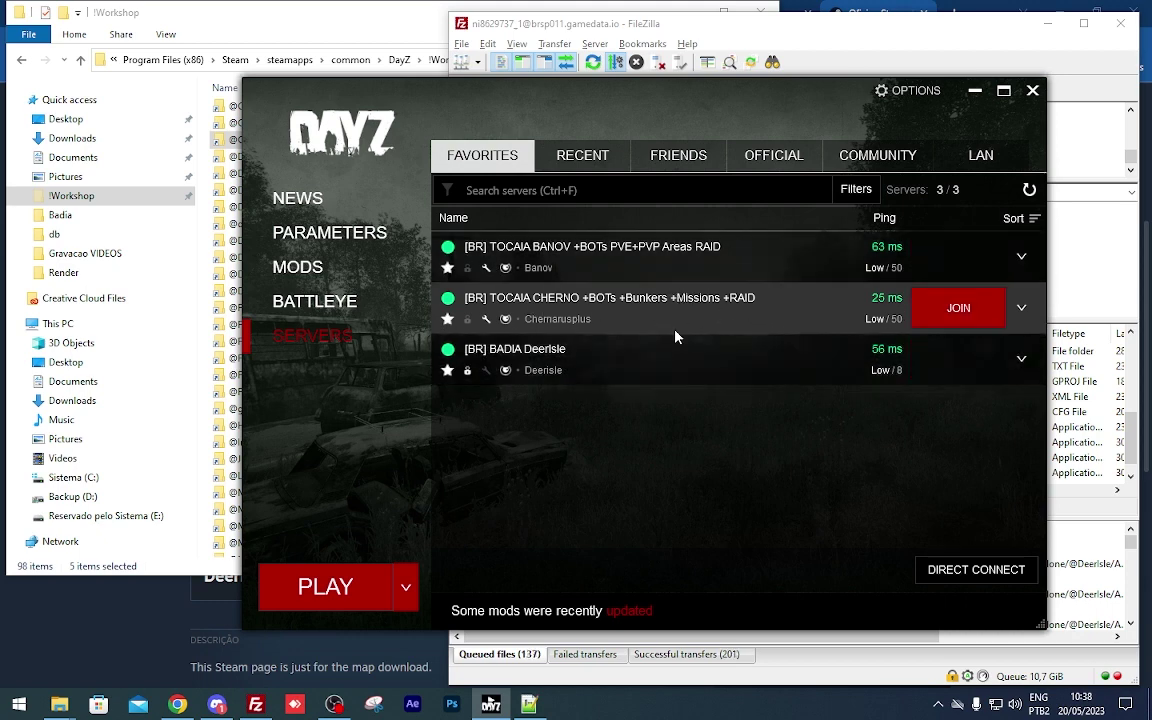
pyautogui.click(1020, 263)
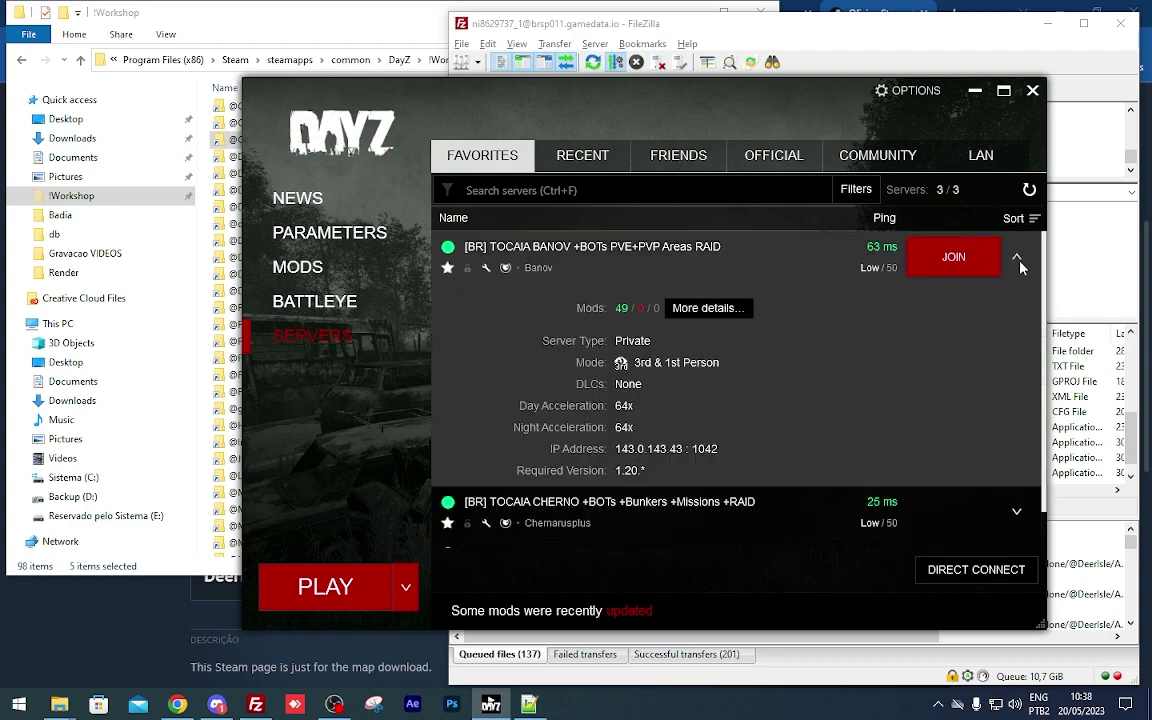
pyautogui.click(707, 311)
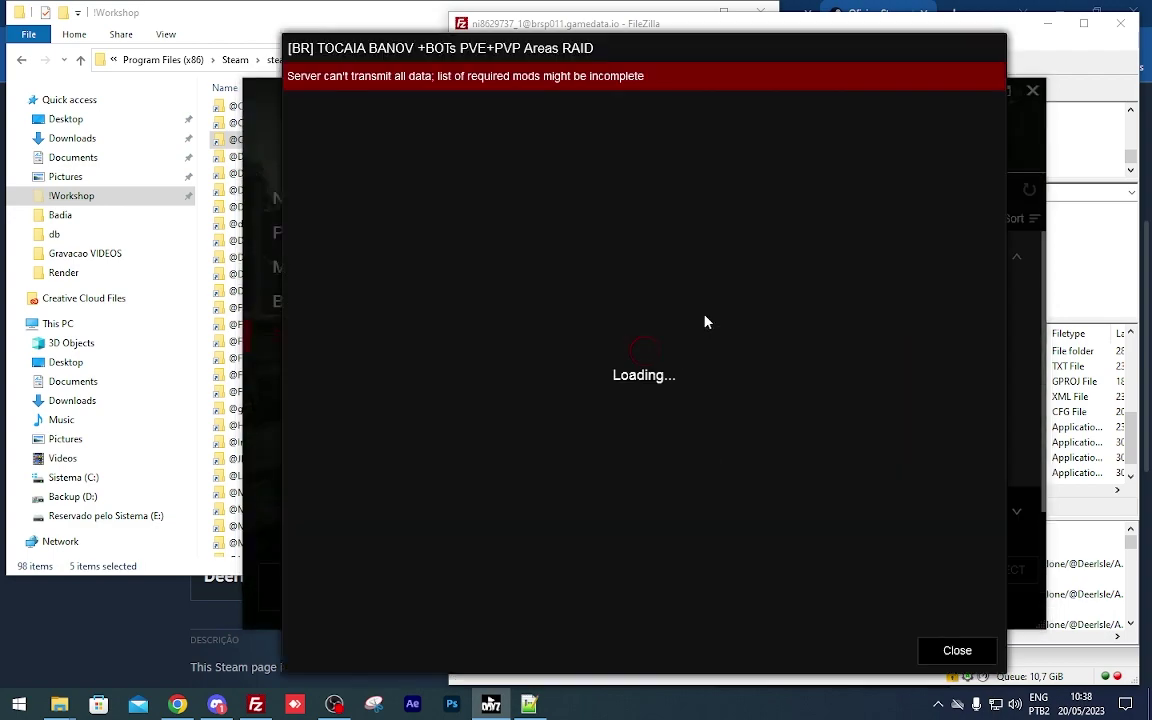
pyautogui.scroll(-15, 882, 323)
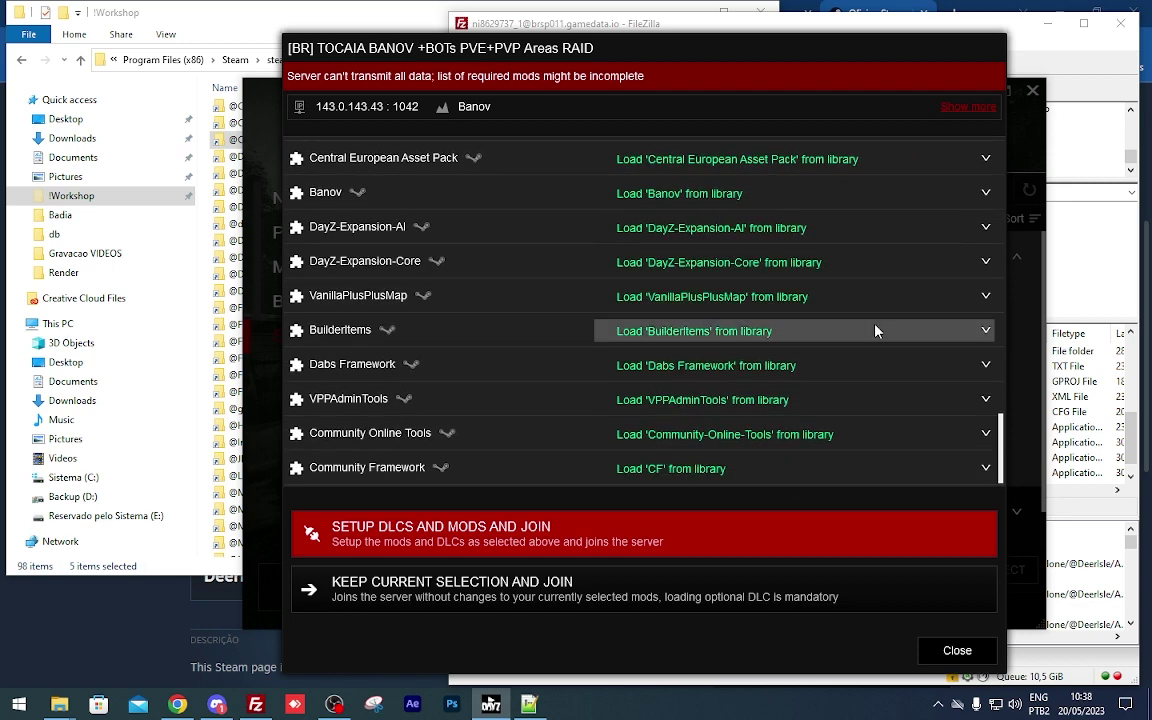
pyautogui.scroll(4, 878, 328)
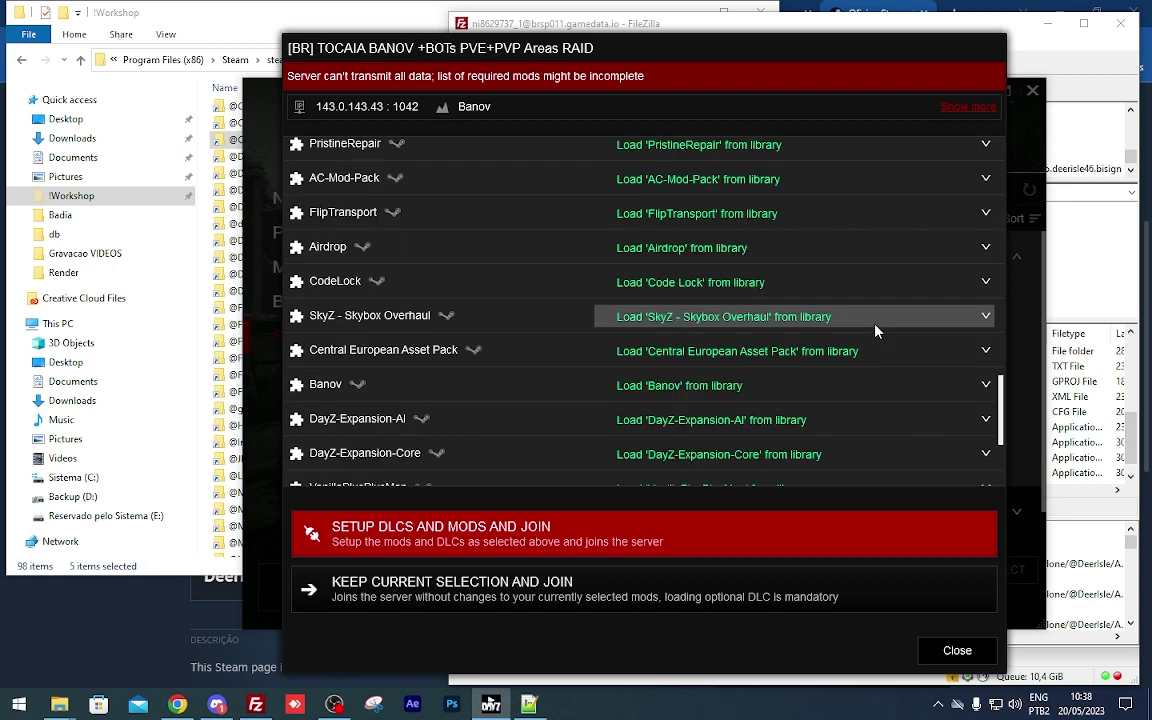
pyautogui.scroll(5, 876, 330)
pyautogui.scroll(8, 876, 330)
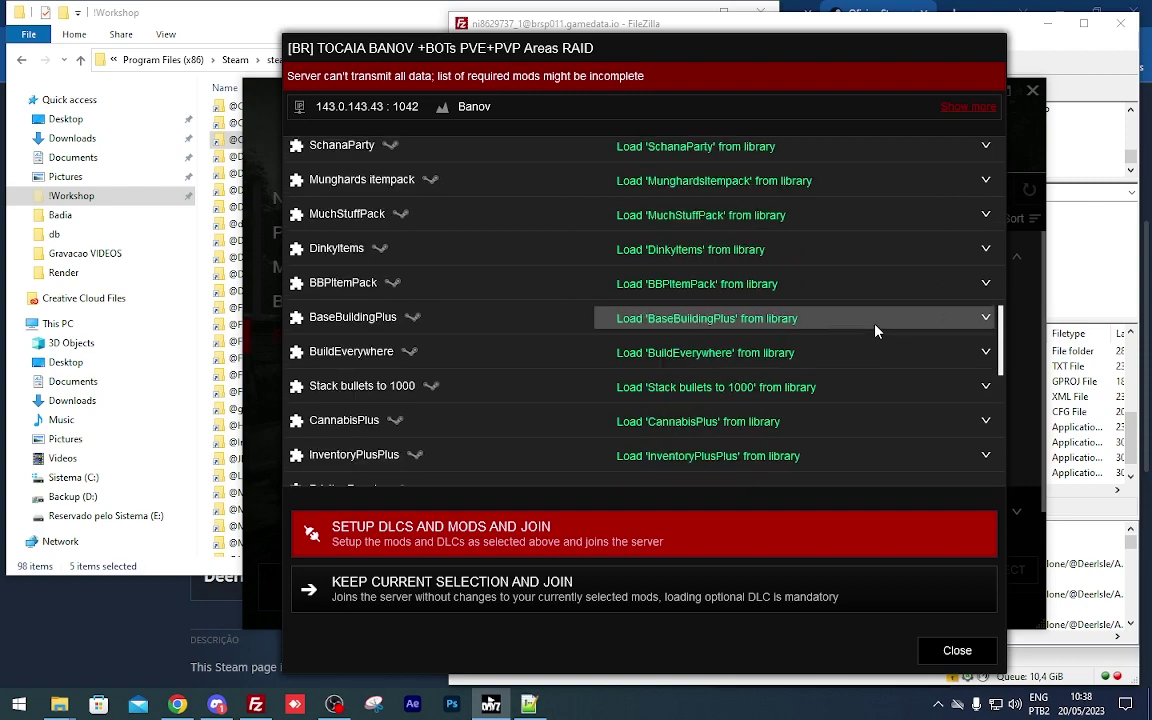
pyautogui.scroll(7, 876, 331)
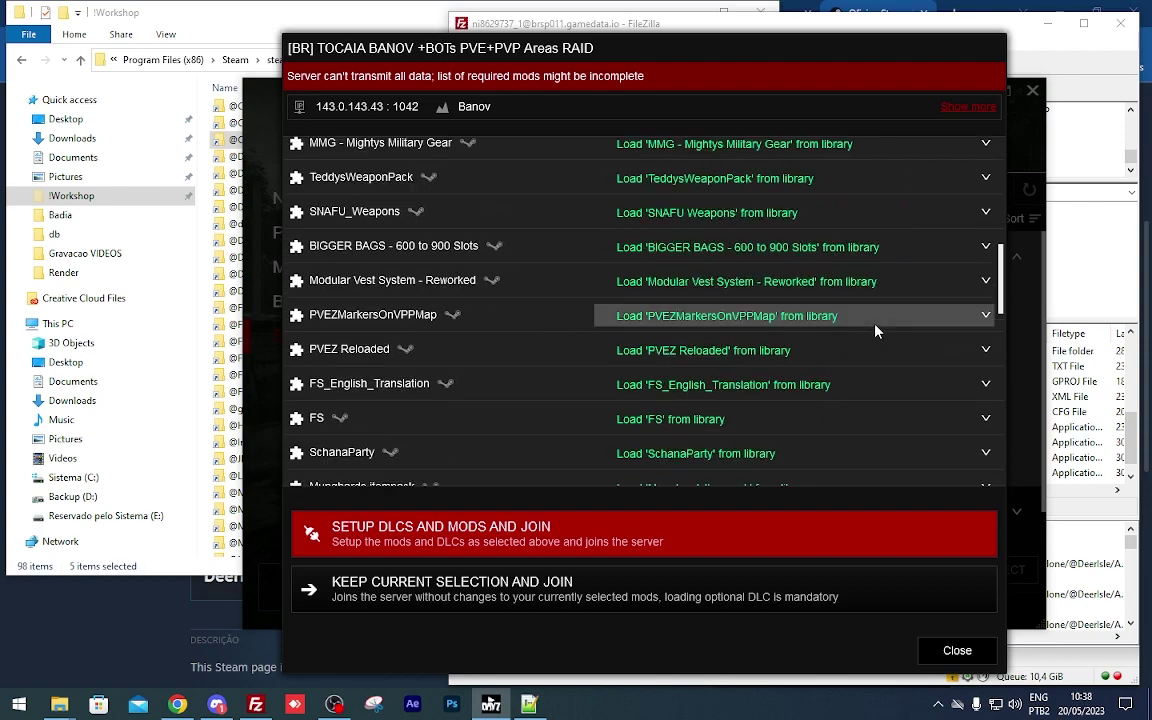
pyautogui.scroll(8, 876, 330)
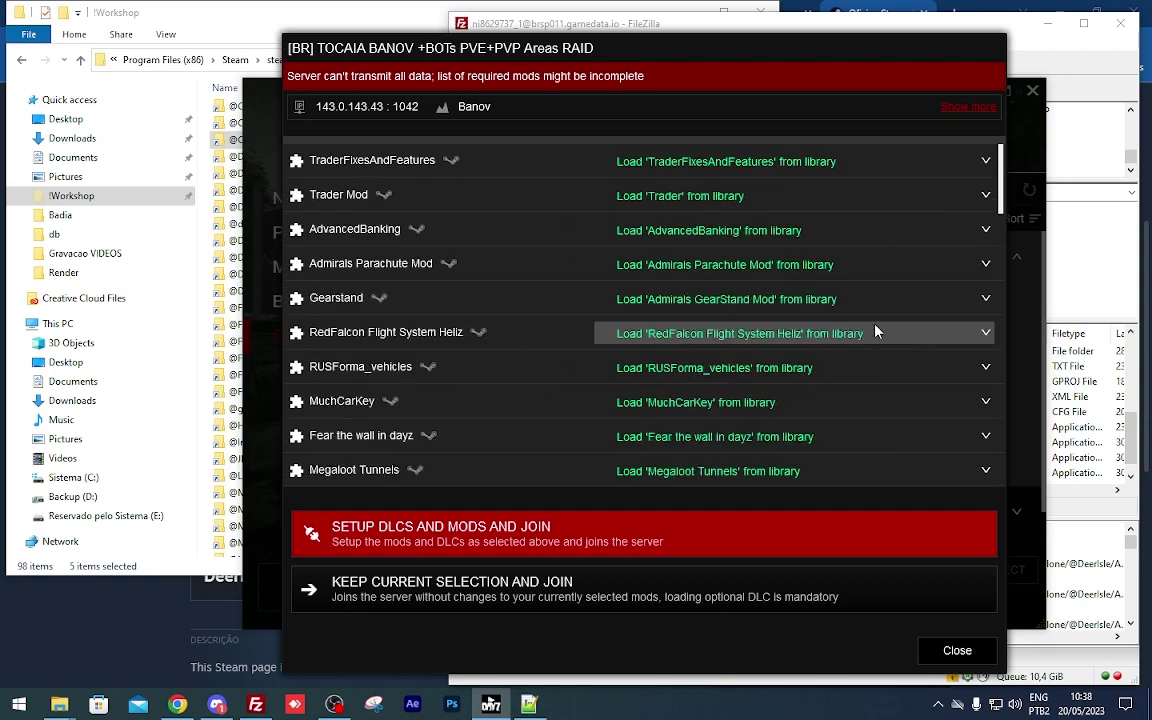
pyautogui.click(956, 649)
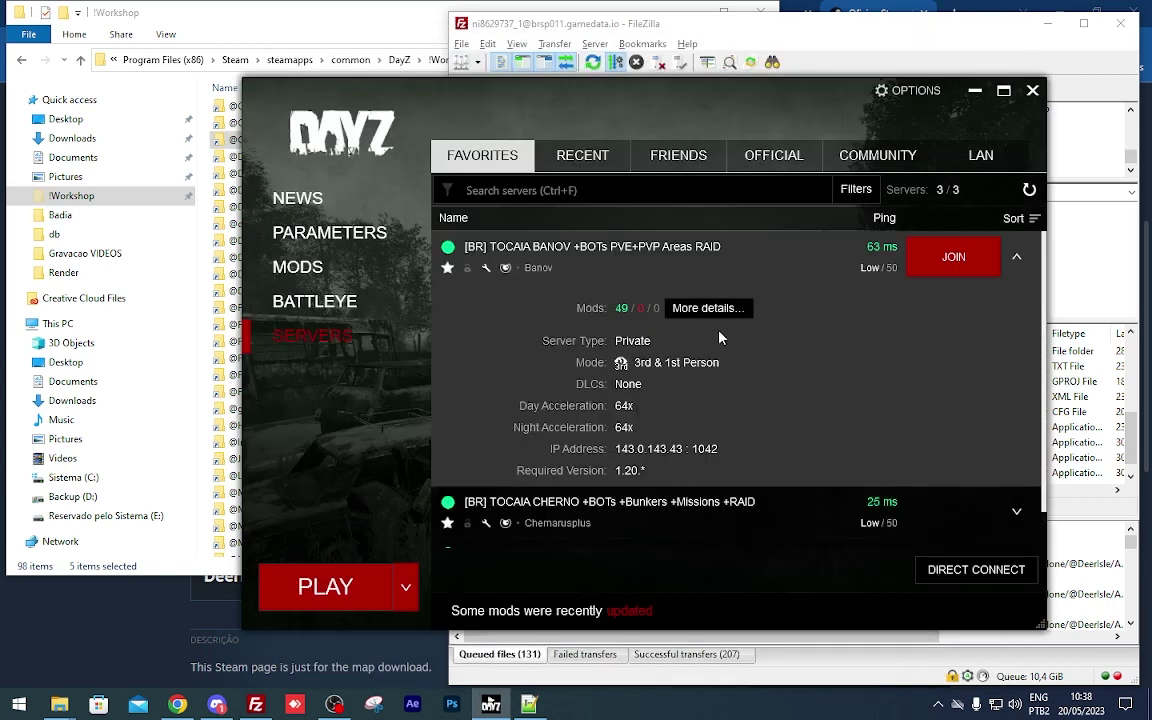
pyautogui.click(1016, 256)
# Step: Review the CHERNO server's full mod list and collapse its entry again
pyautogui.click(1018, 306)
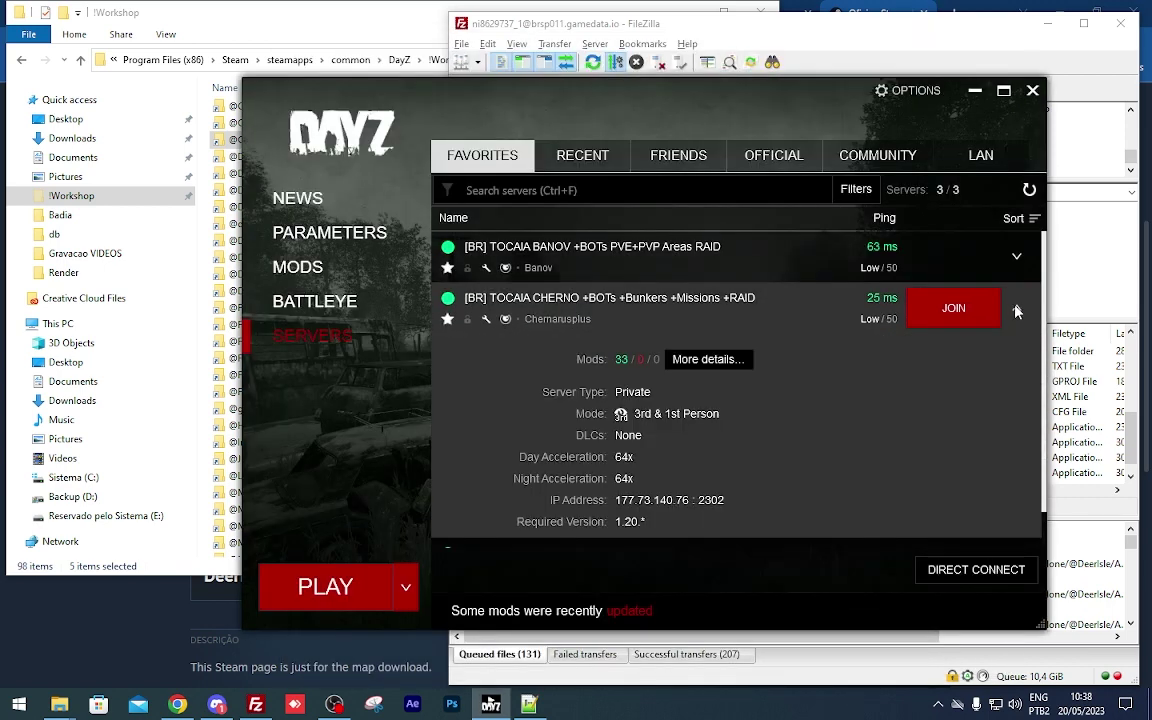
pyautogui.click(704, 359)
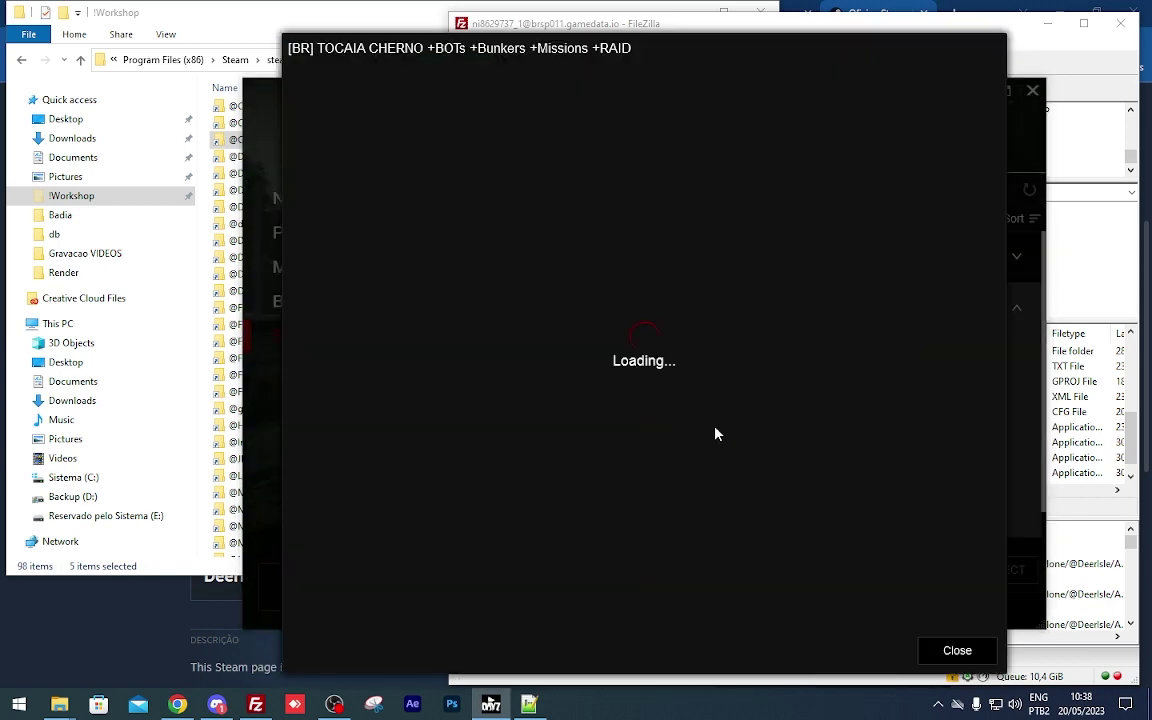
pyautogui.scroll(-10, 892, 381)
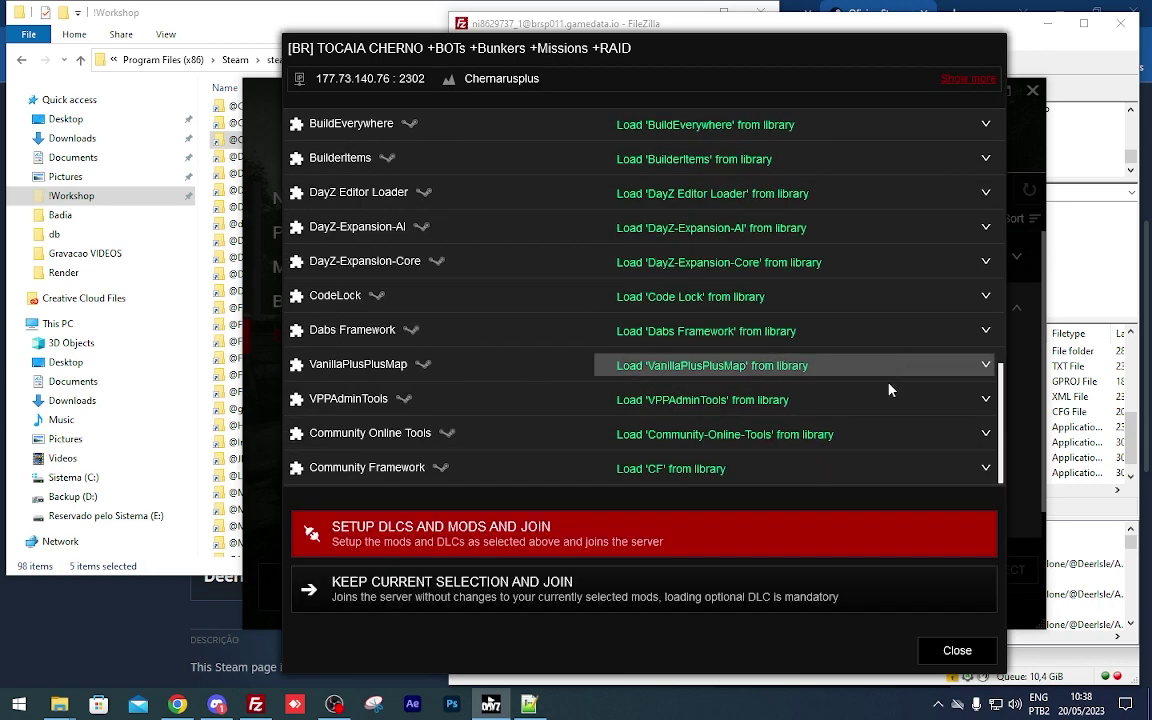
pyautogui.click(957, 651)
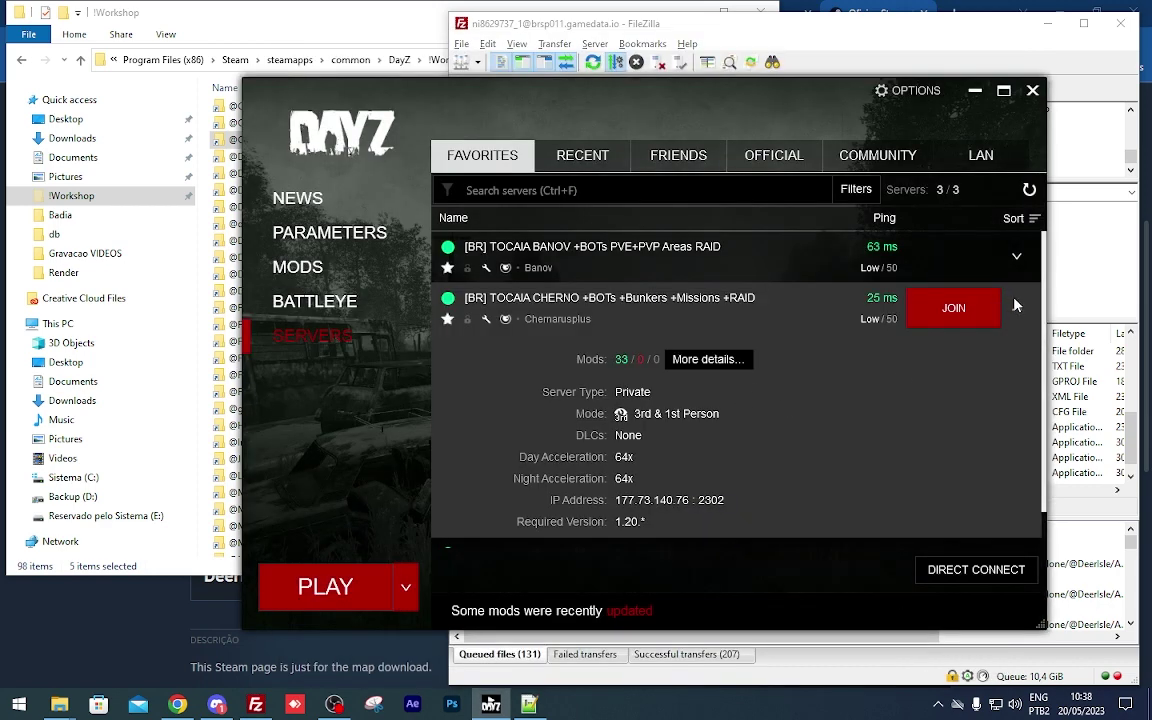
pyautogui.click(1016, 308)
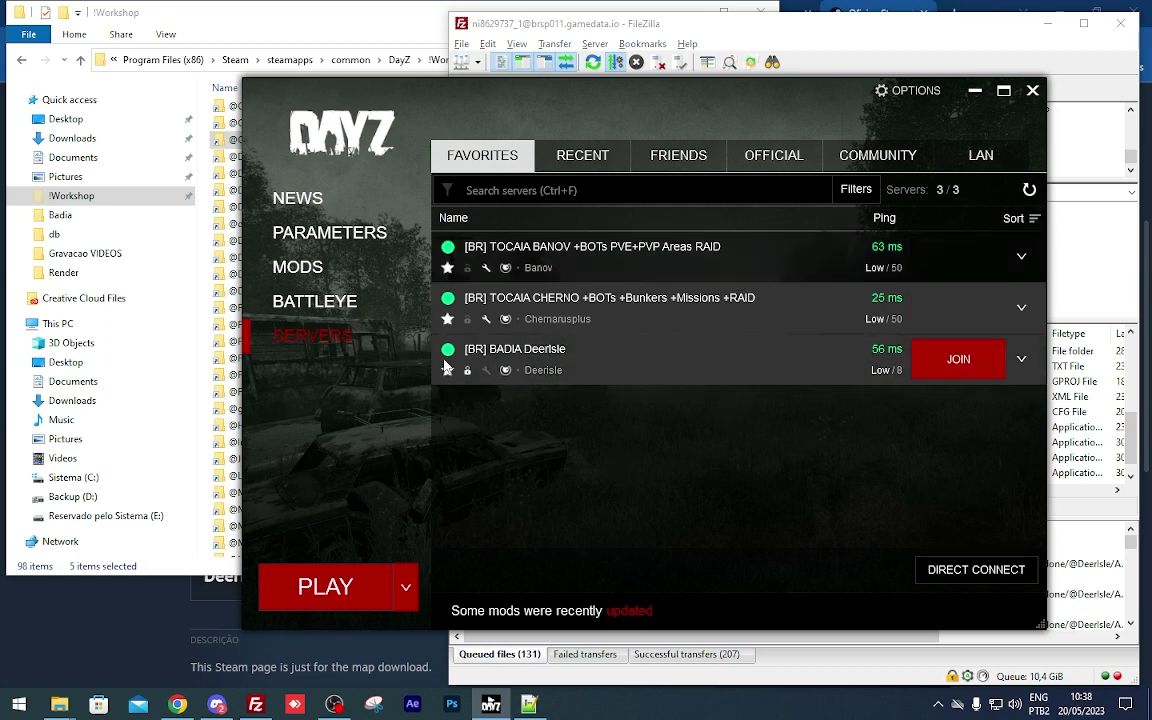
pyautogui.click(796, 675)
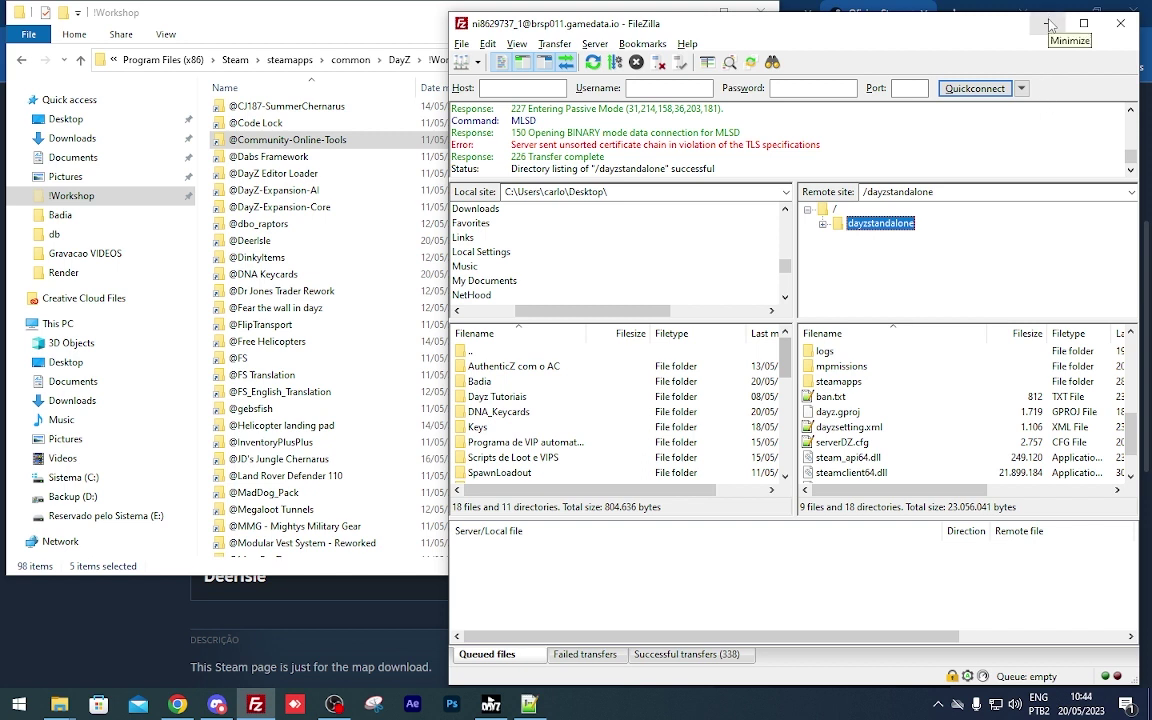
pyautogui.scroll(5, 902, 360)
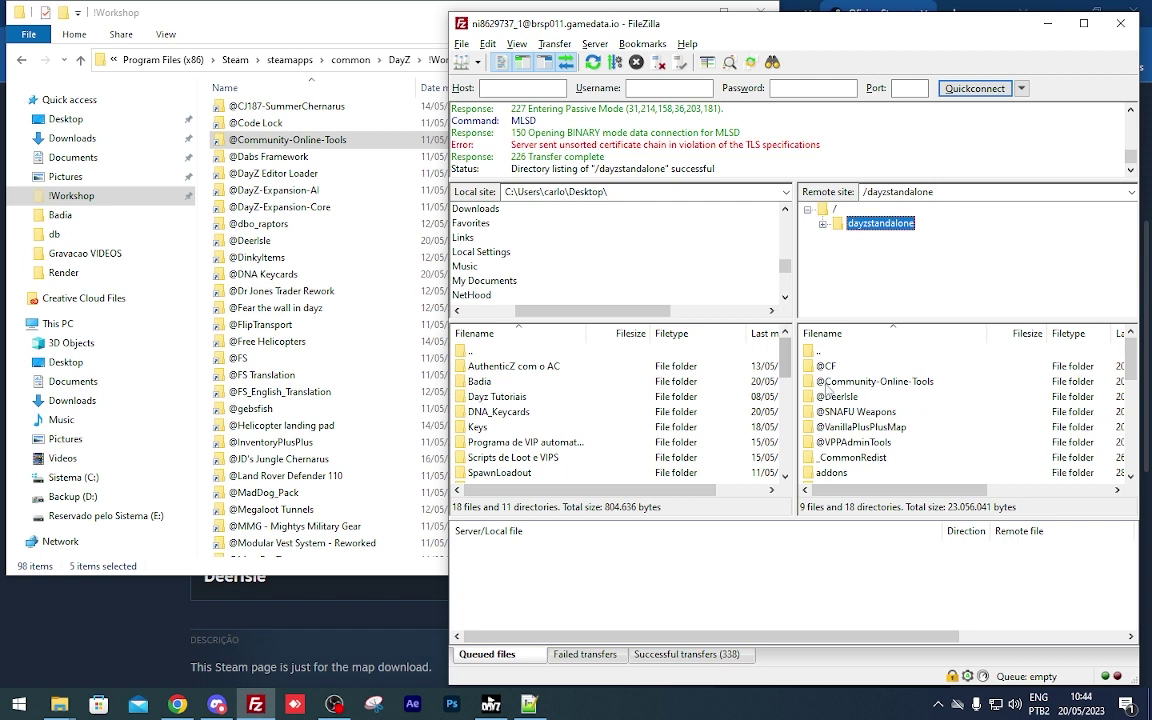
pyautogui.click(879, 383)
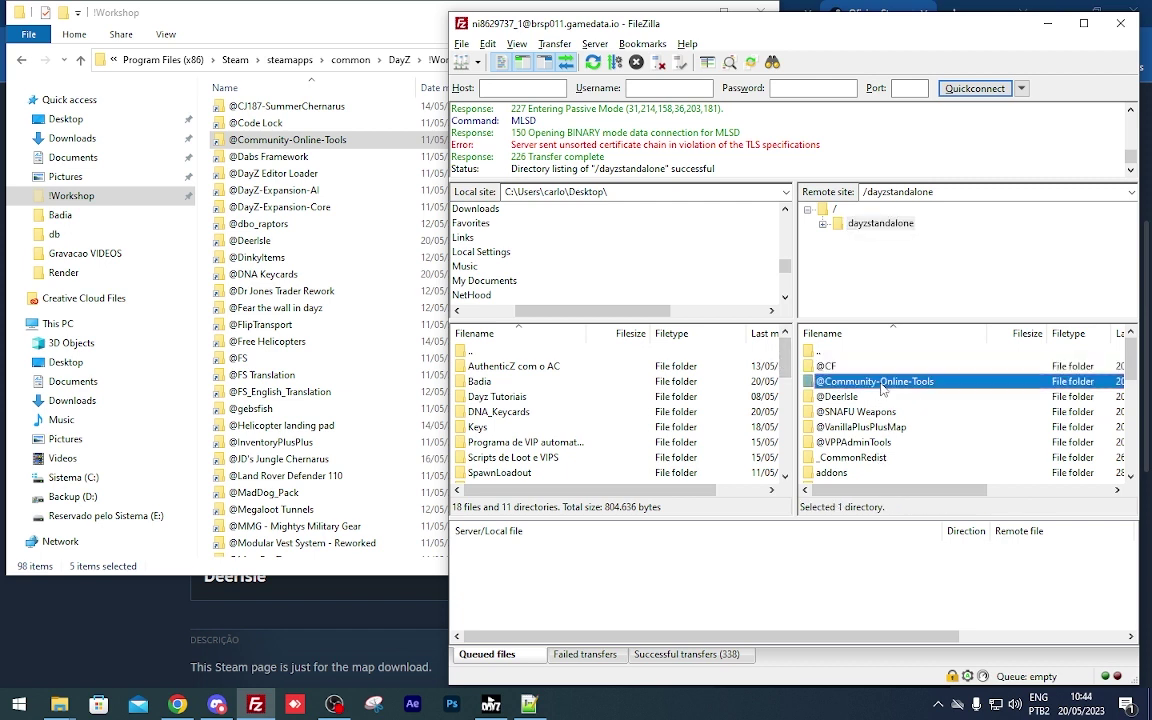
pyautogui.click(870, 399)
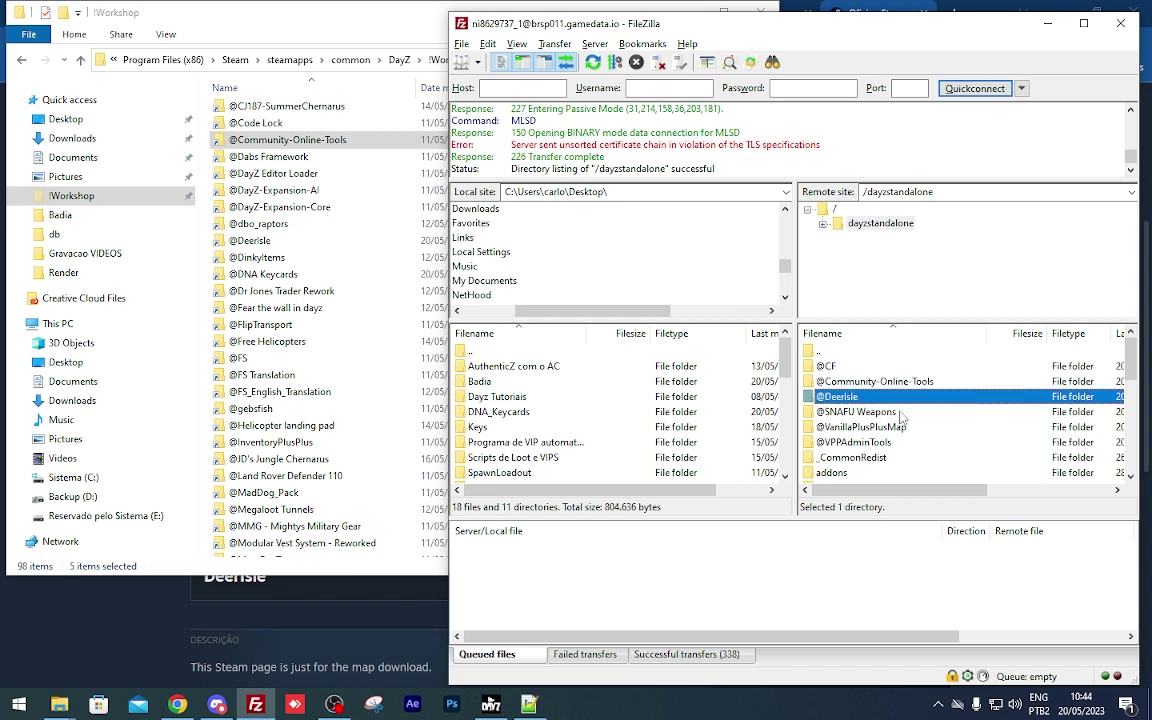
pyautogui.click(905, 413)
pyautogui.click(910, 428)
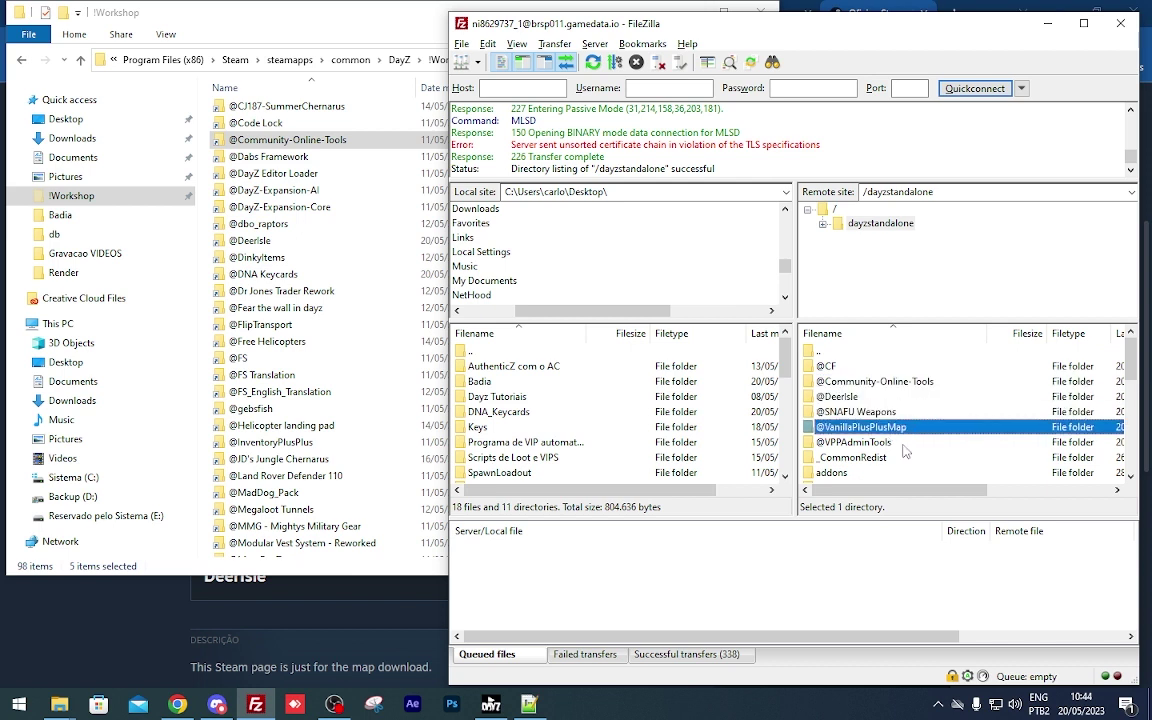
pyautogui.click(903, 447)
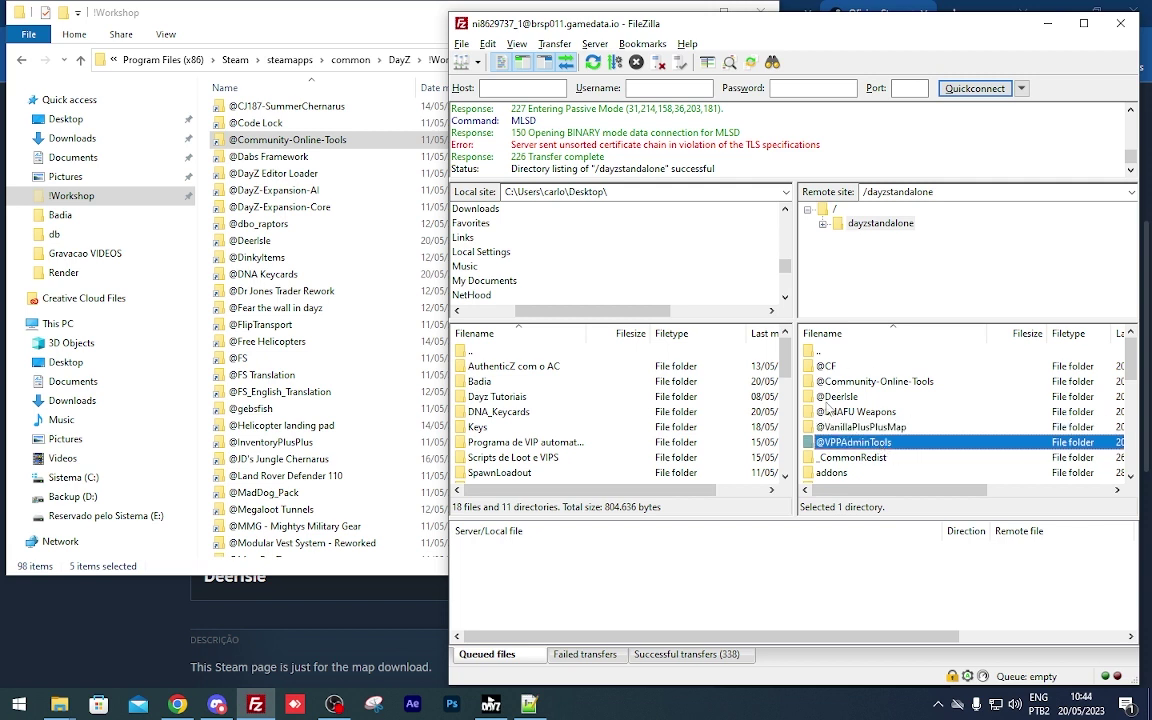
pyautogui.click(860, 383)
pyautogui.click(868, 442)
pyautogui.click(862, 382)
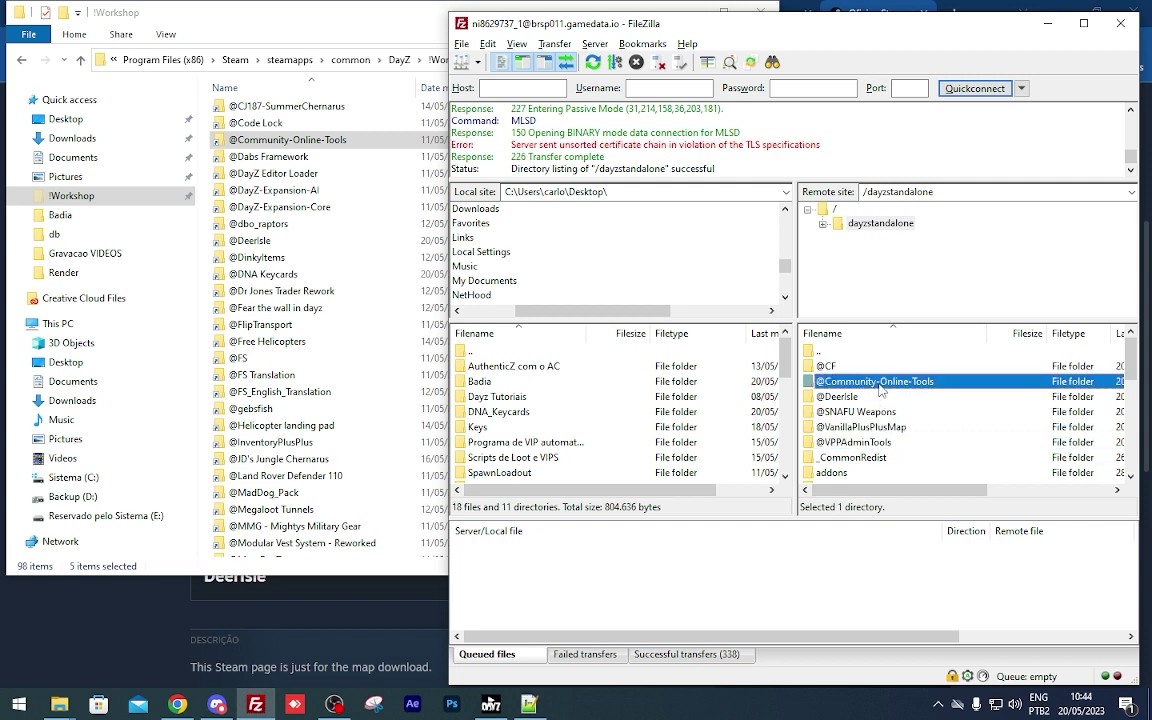
pyautogui.click(858, 442)
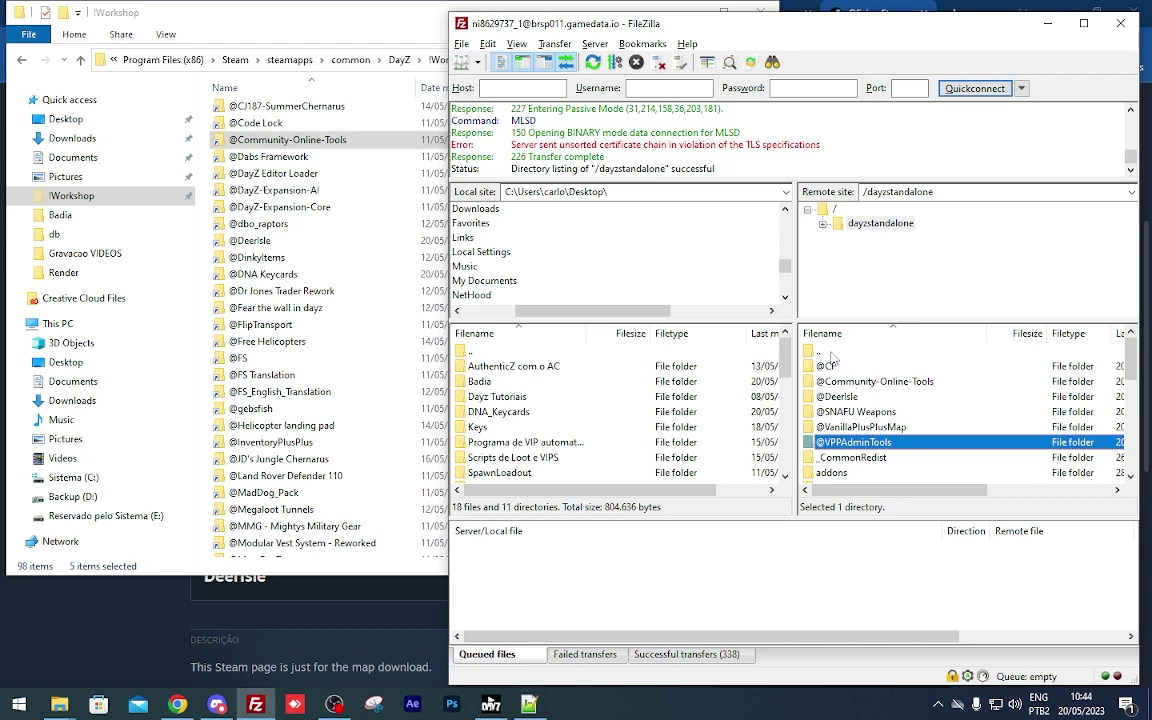
pyautogui.click(326, 20)
pyautogui.click(723, 12)
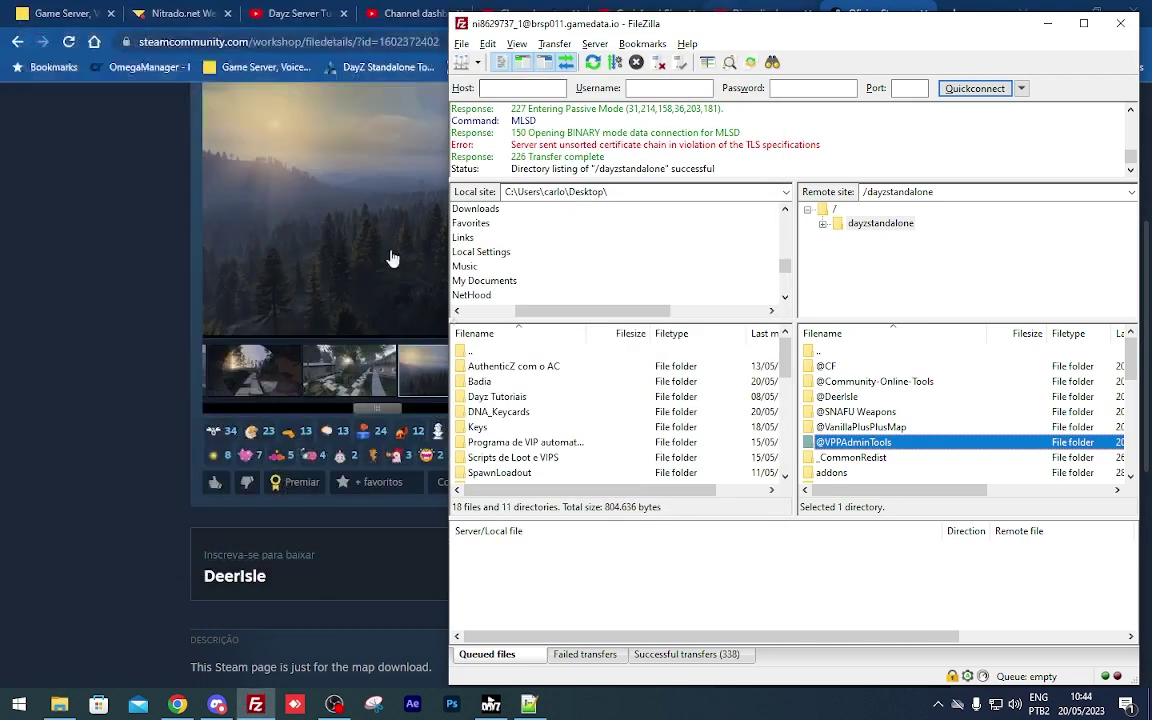
# Step: Open the server's general settings in Nitrado and go to the Additional mods field
pyautogui.click(100, 160)
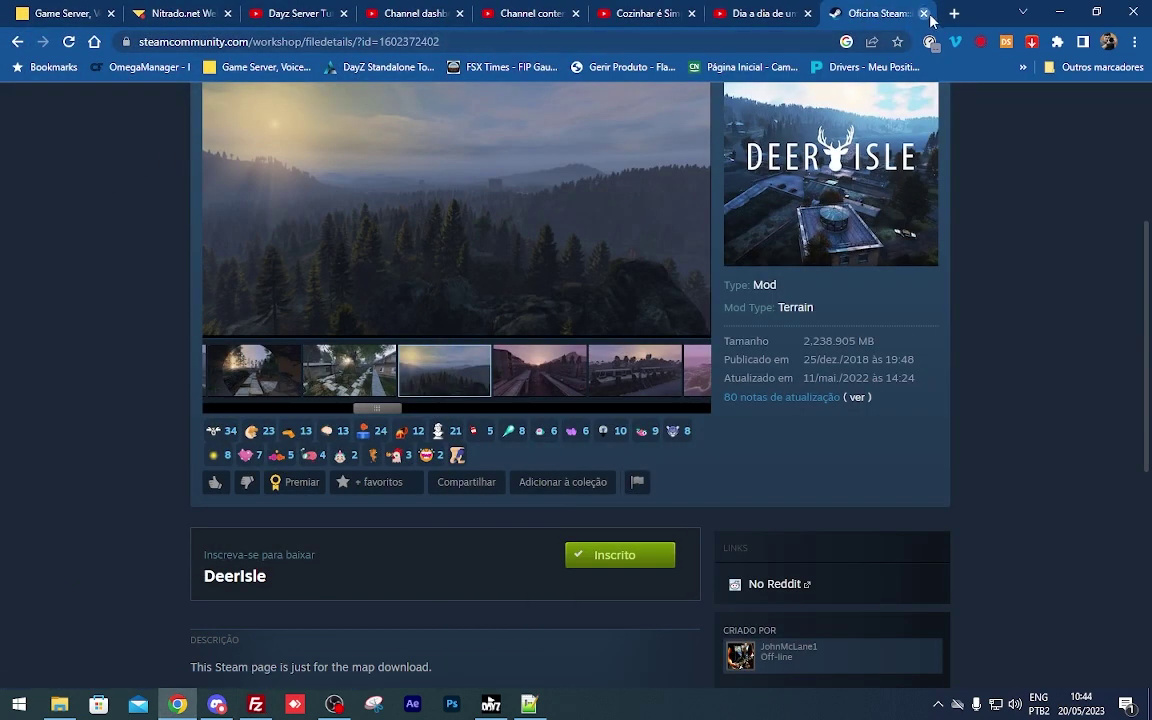
pyautogui.click(178, 10)
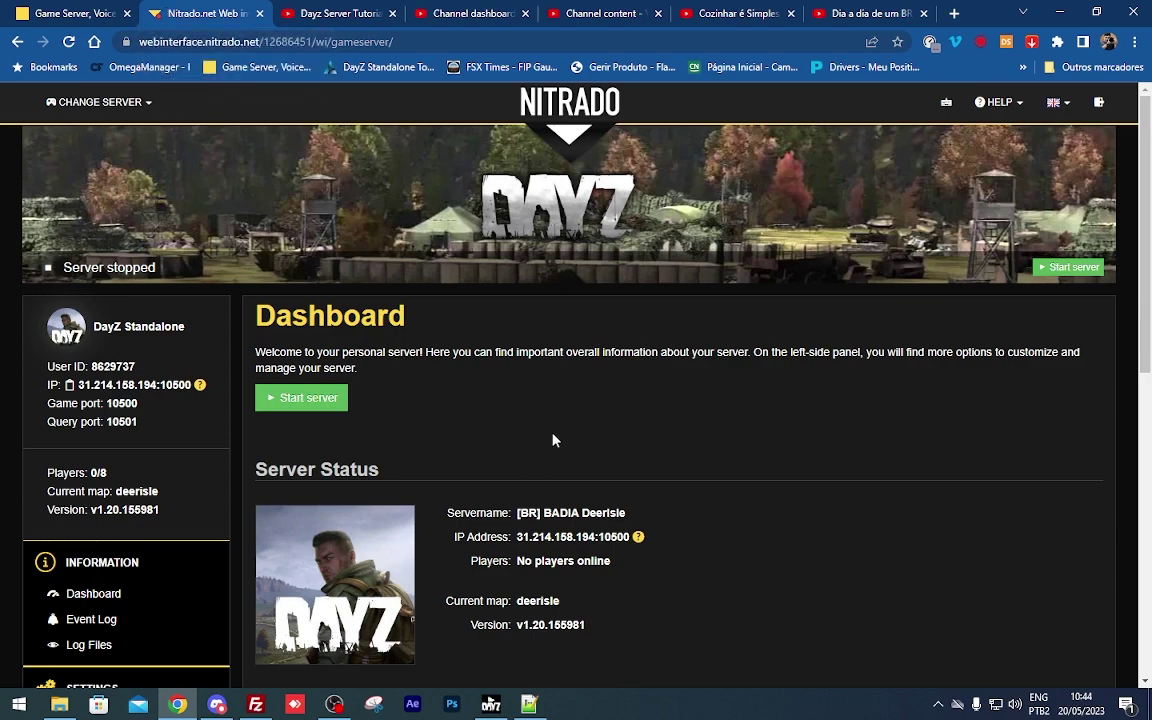
pyautogui.scroll(-3, 180, 337)
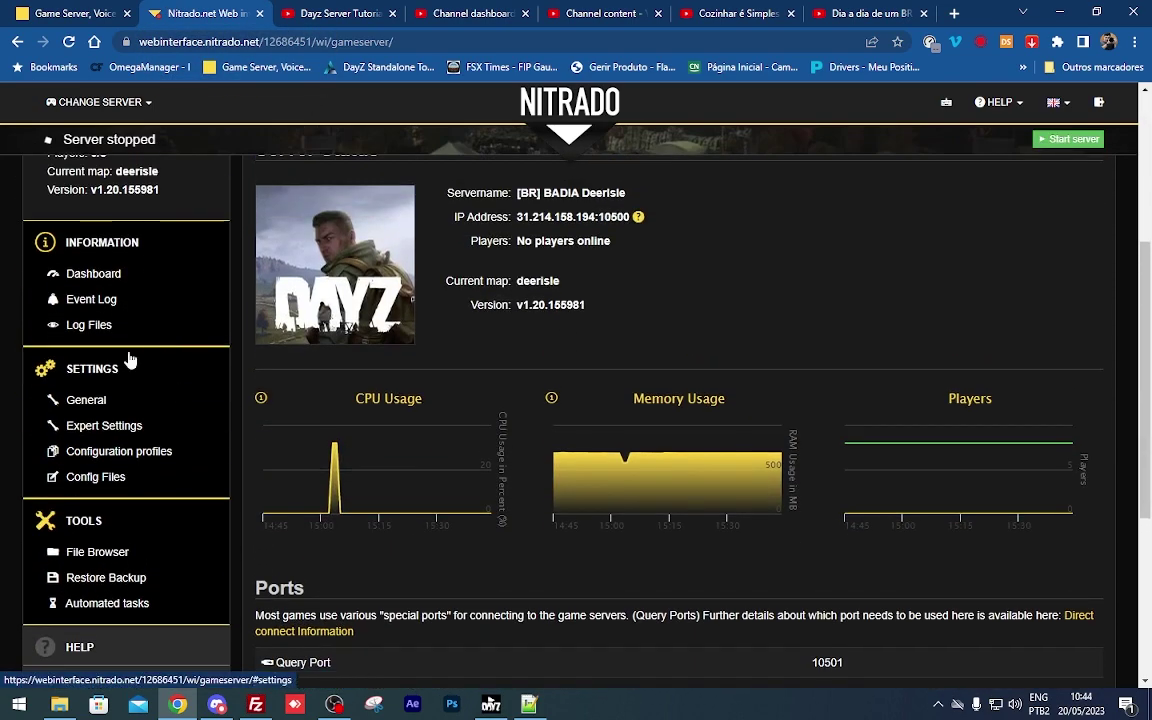
pyautogui.click(96, 404)
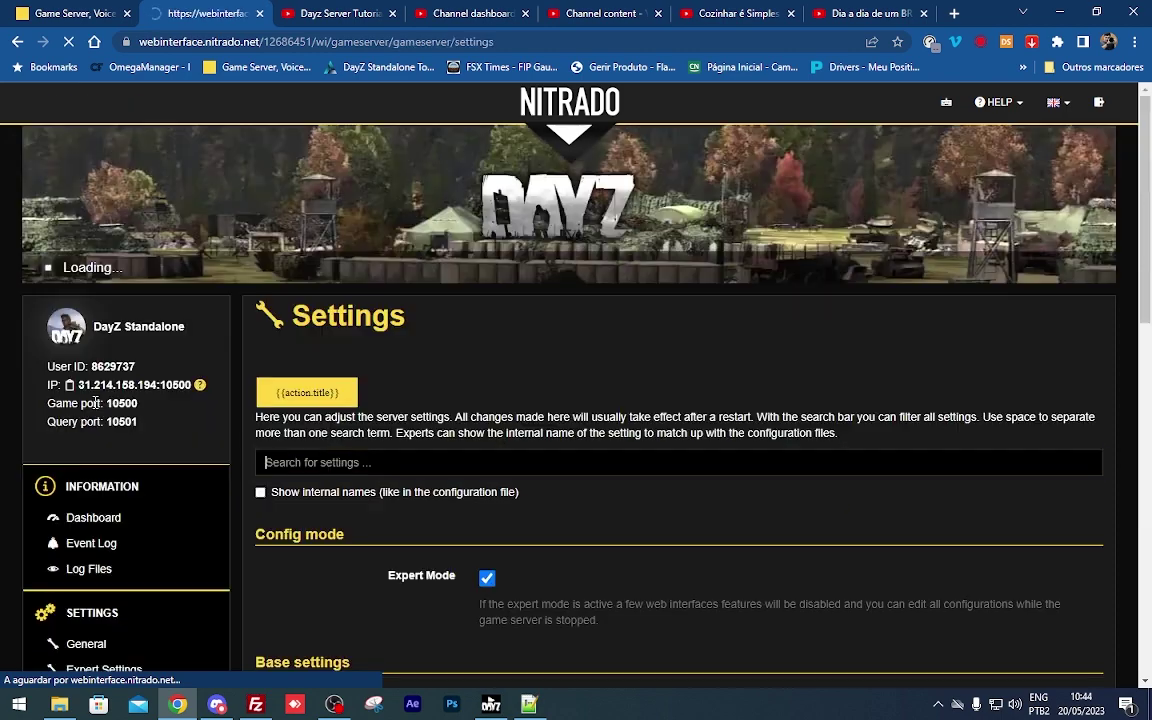
pyautogui.scroll(-7, 658, 314)
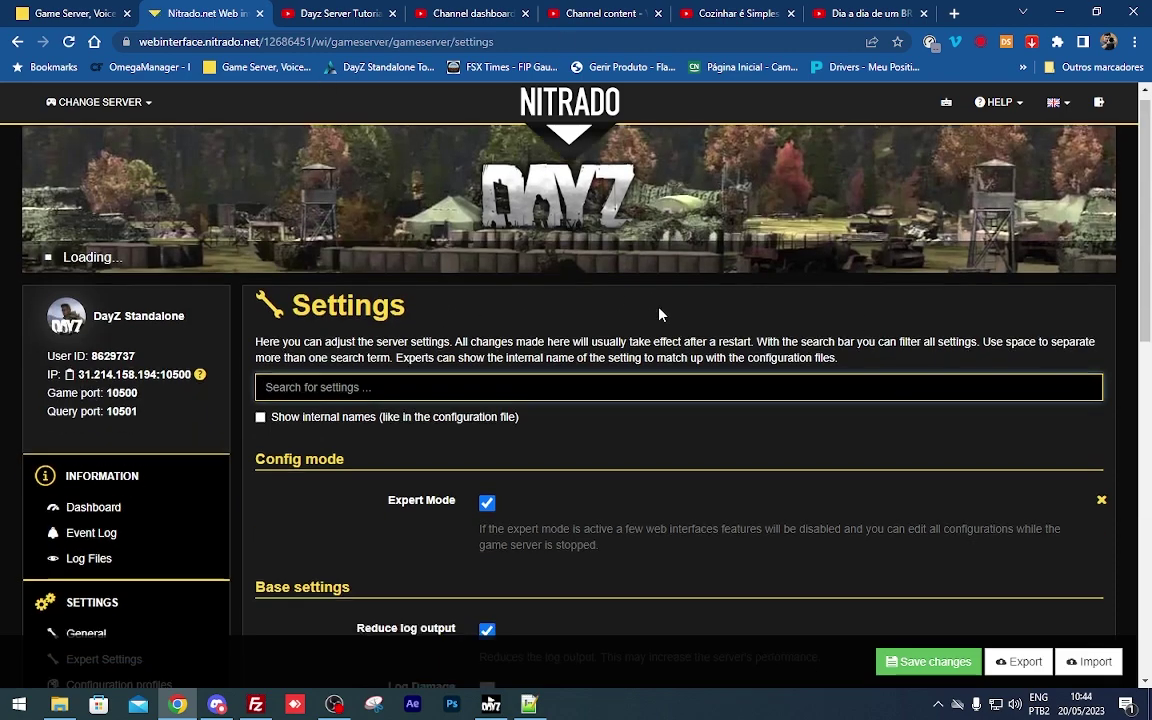
pyautogui.scroll(-1, 548, 281)
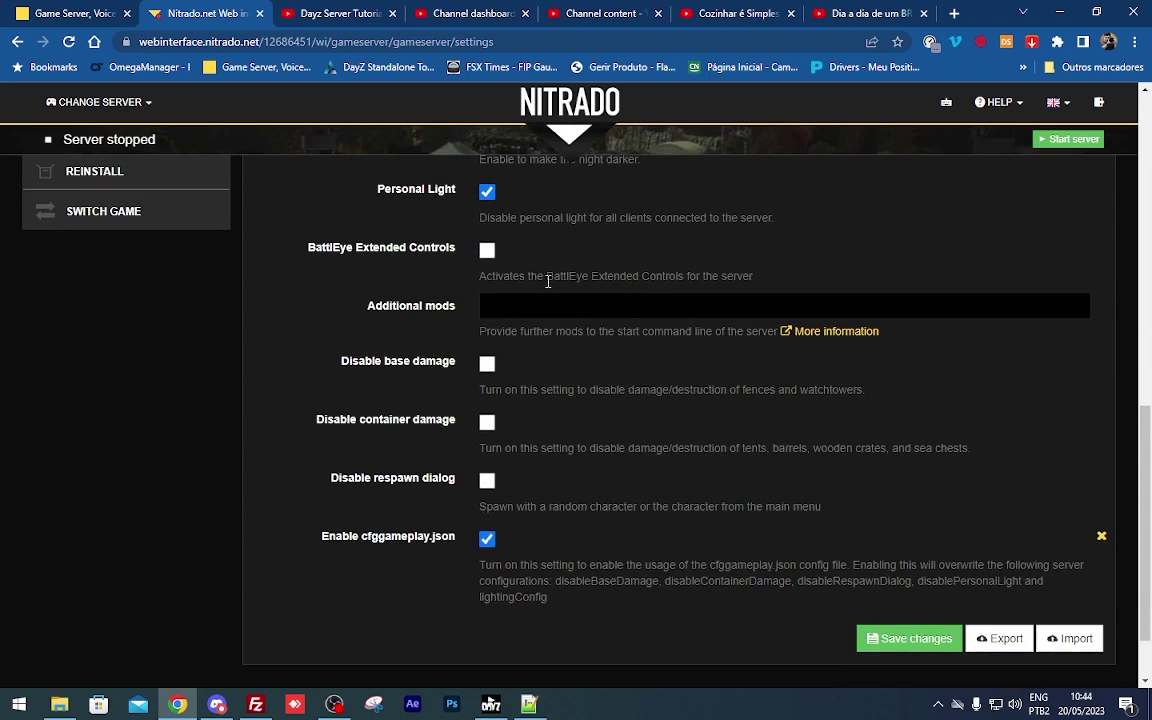
pyautogui.moveTo(367, 314); pyautogui.dragTo(465, 316)
pyautogui.click(488, 305)
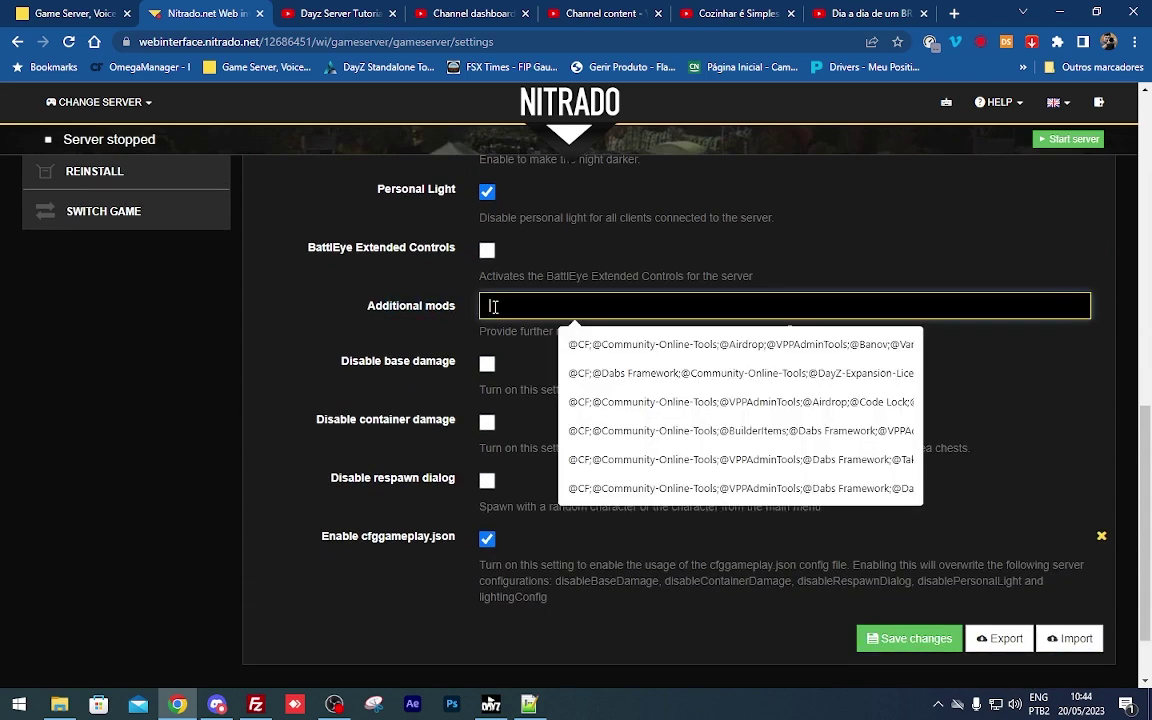
pyautogui.click(403, 525)
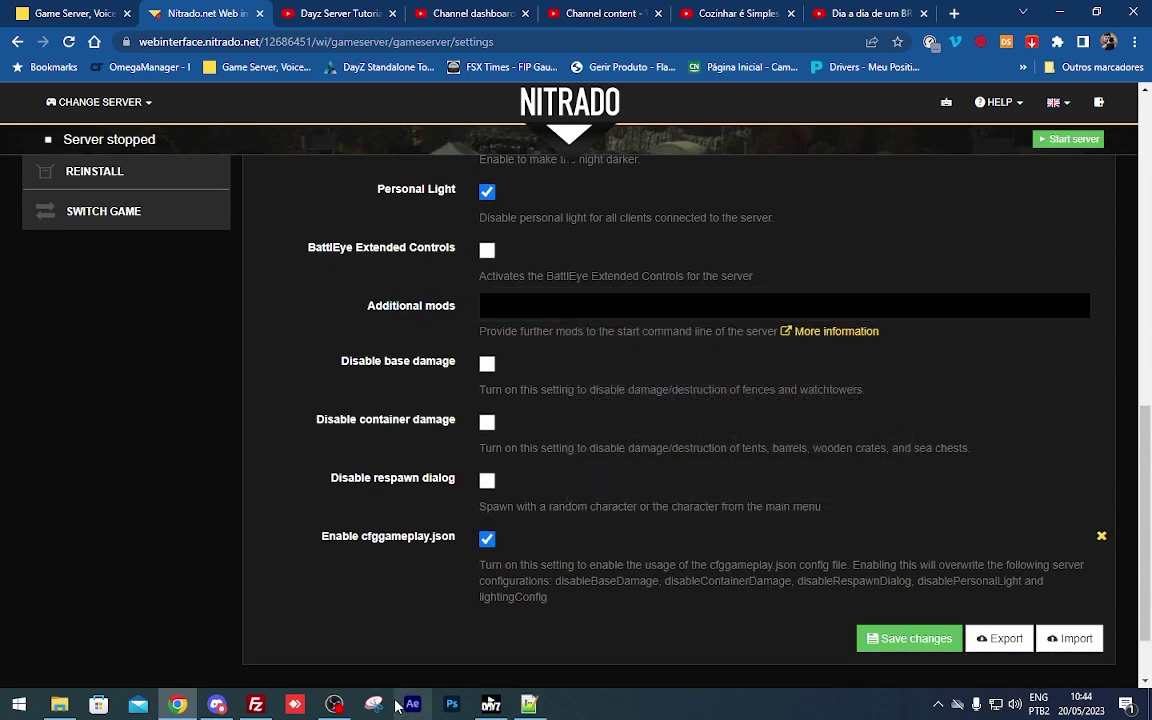
pyautogui.click(250, 705)
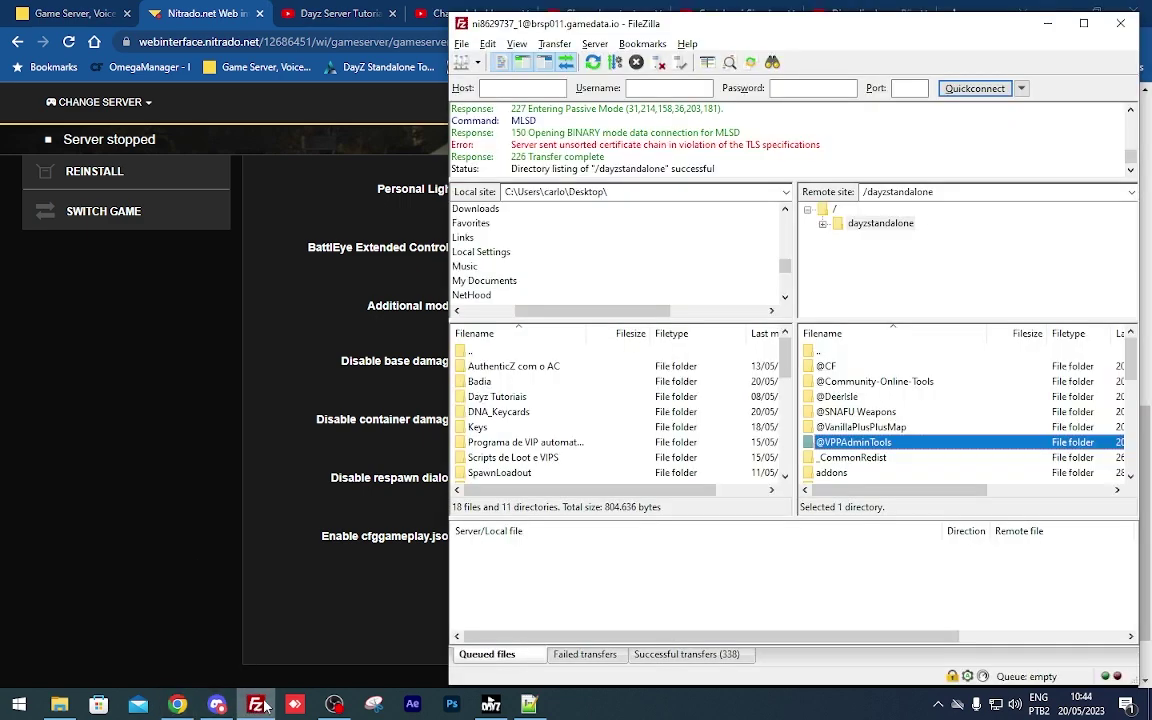
pyautogui.click(828, 367)
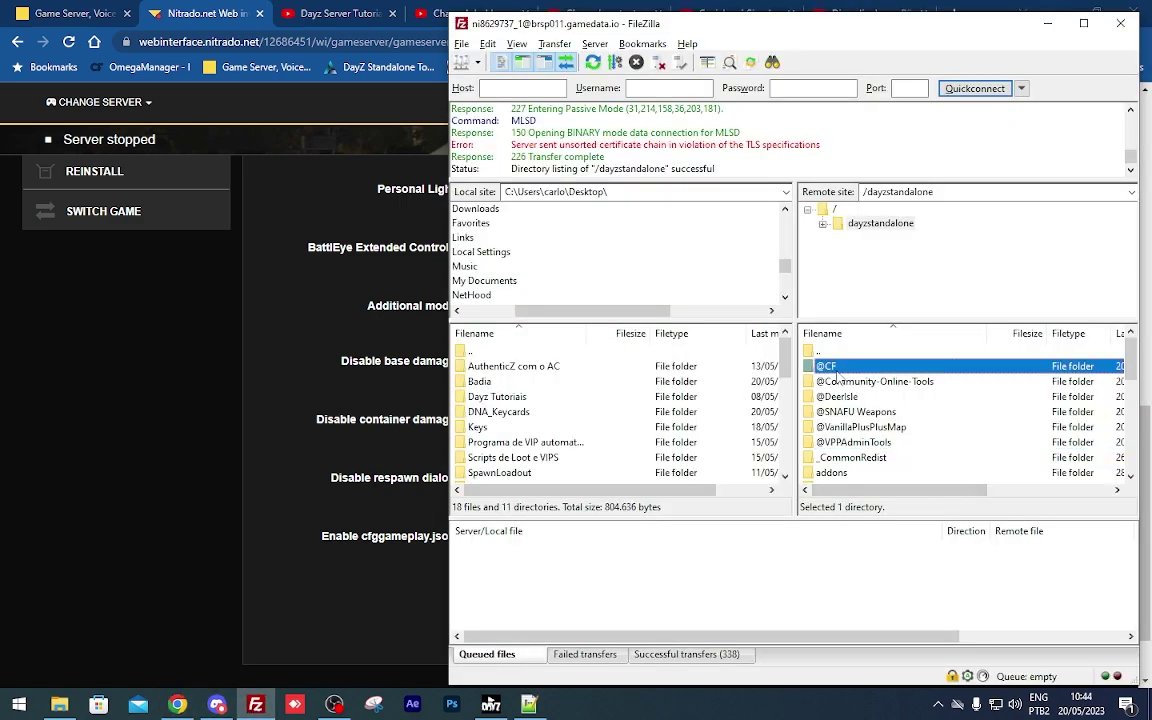
pyautogui.press('F2')
pyautogui.hotkey('ctrl', 'c')
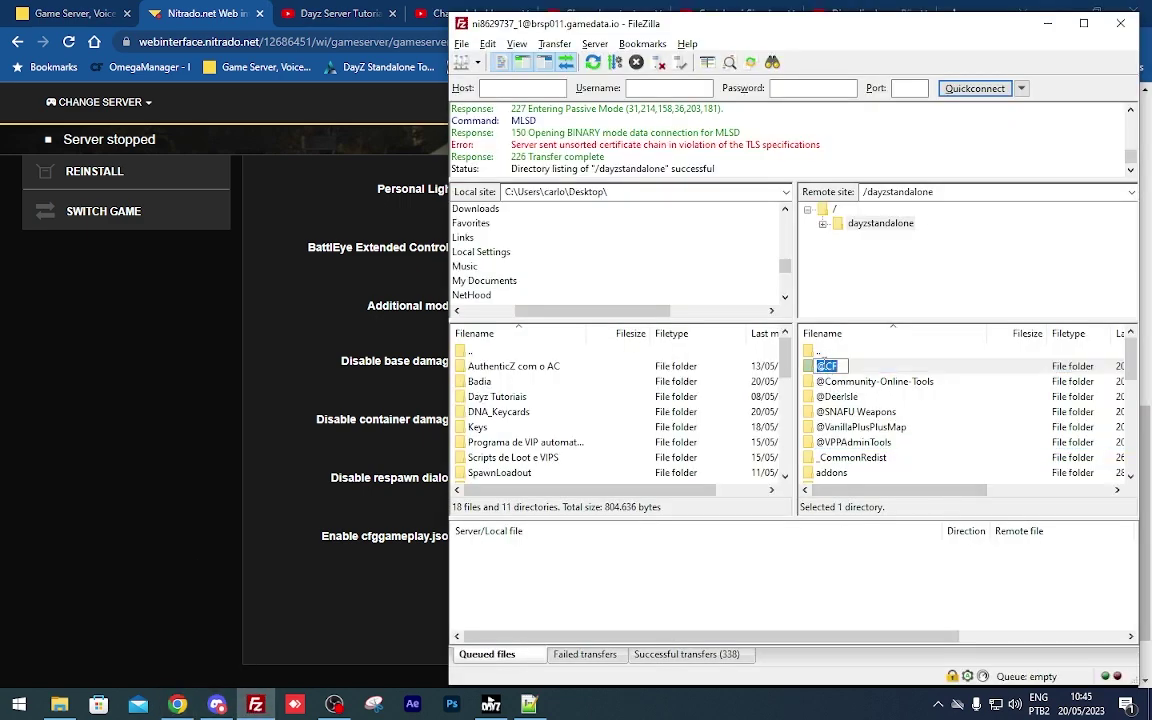
pyautogui.click(281, 357)
pyautogui.click(514, 305)
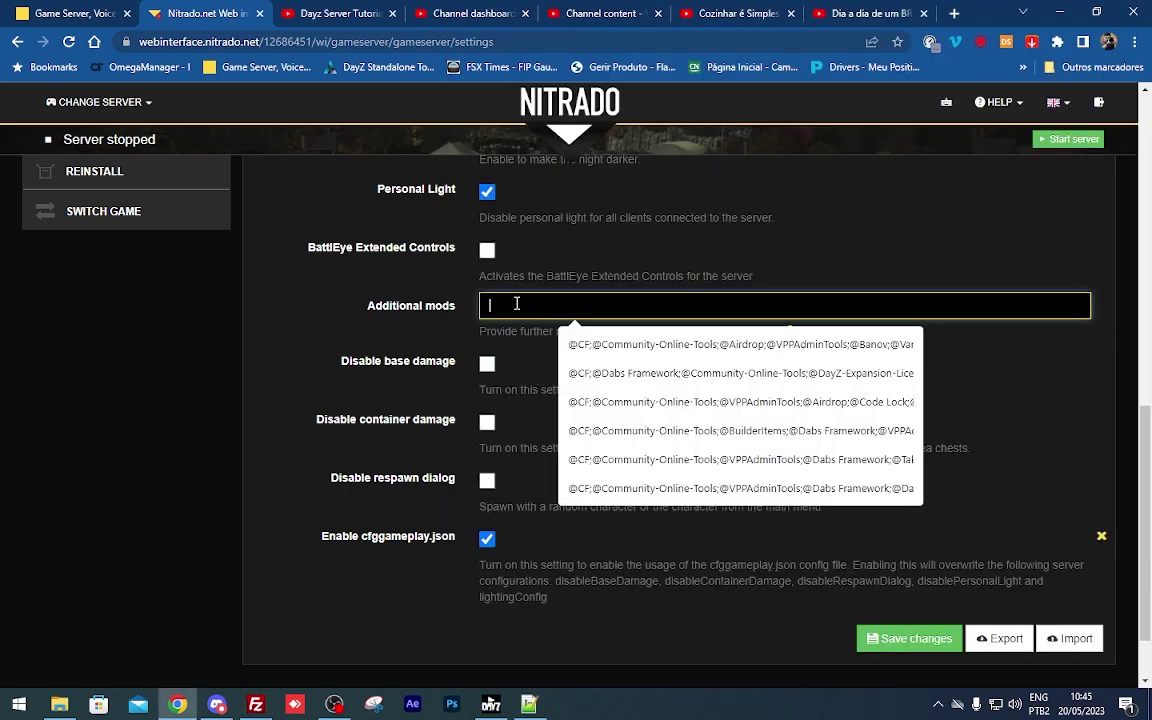
pyautogui.hotkey('ctrl', 'v')
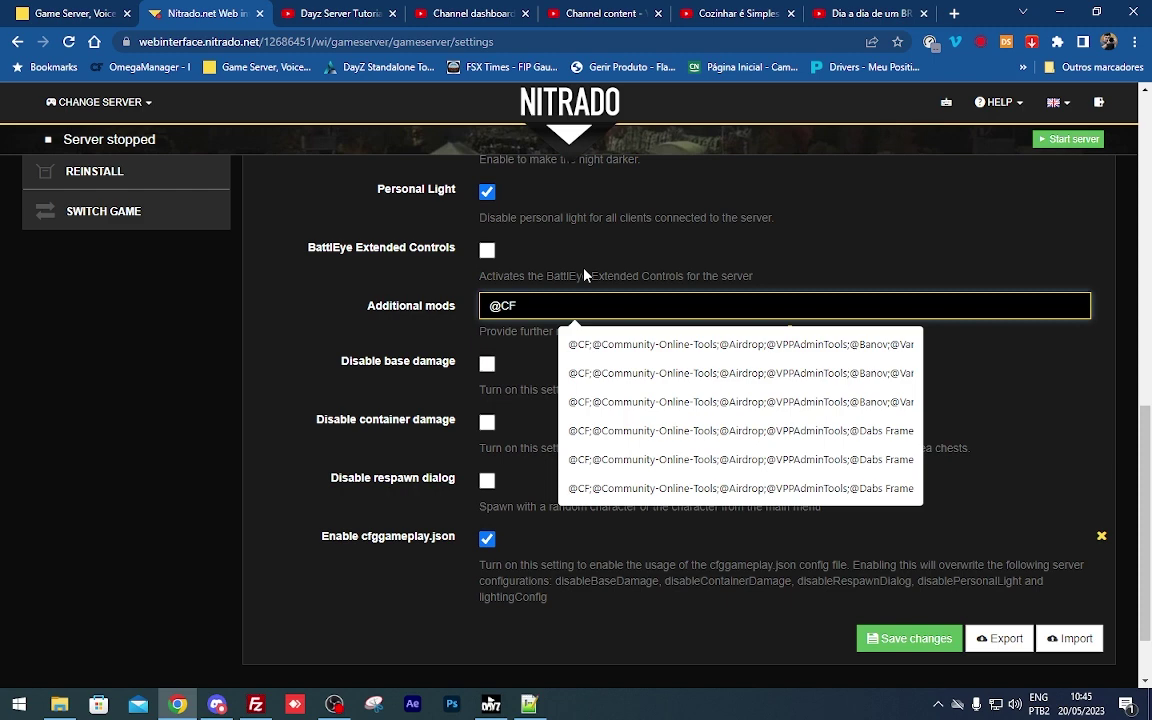
pyautogui.write(';')
pyautogui.hotkey('alt', 'Tab')
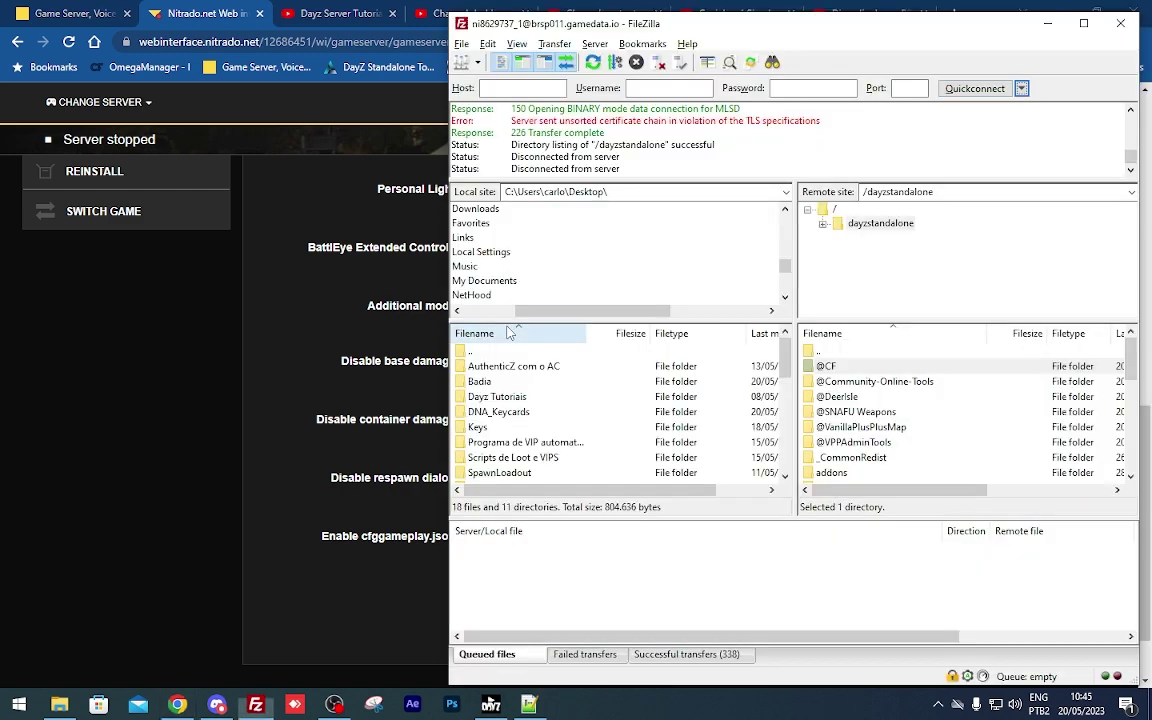
pyautogui.click(857, 381)
pyautogui.hotkey('ctrl', 'c')
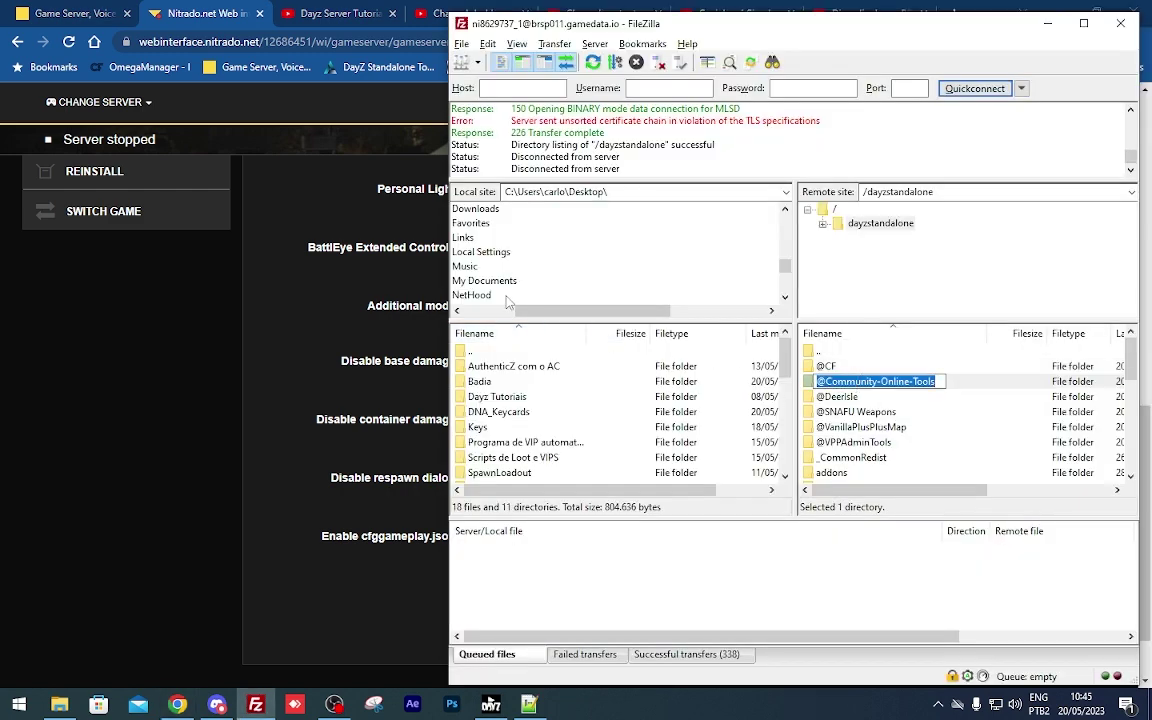
pyautogui.hotkey('alt', 'Tab')
pyautogui.click(632, 309)
pyautogui.hotkey('ctrl', 'v')
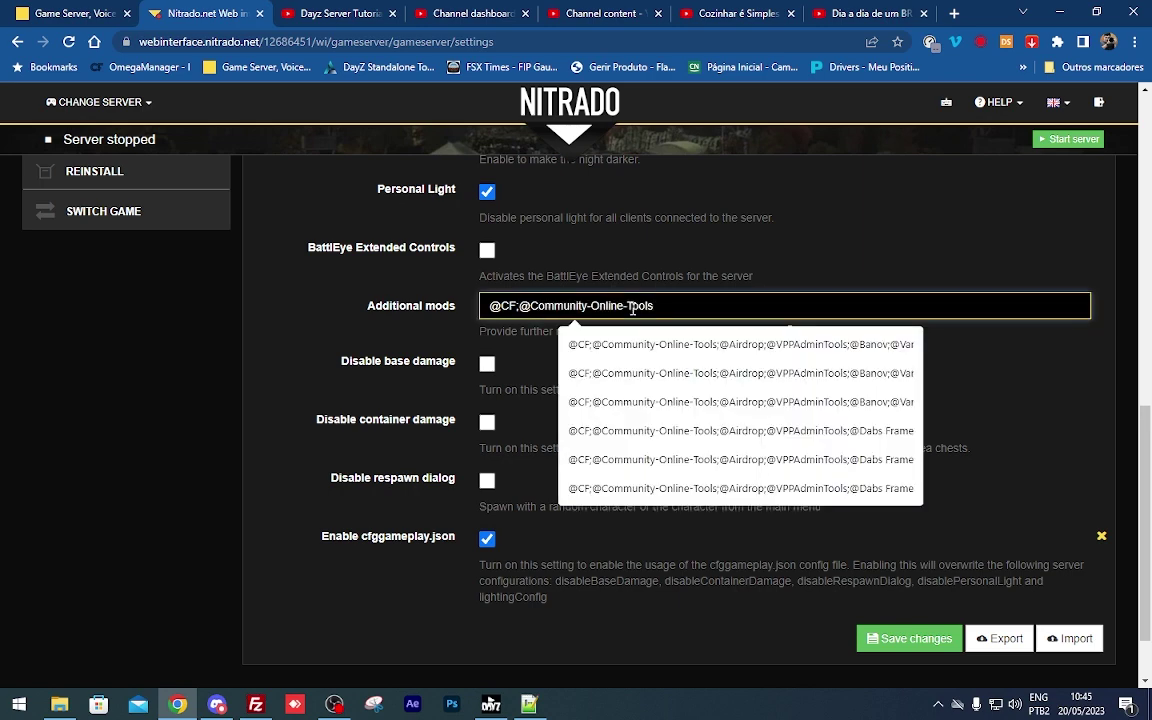
pyautogui.hotkey('alt', 'Tab')
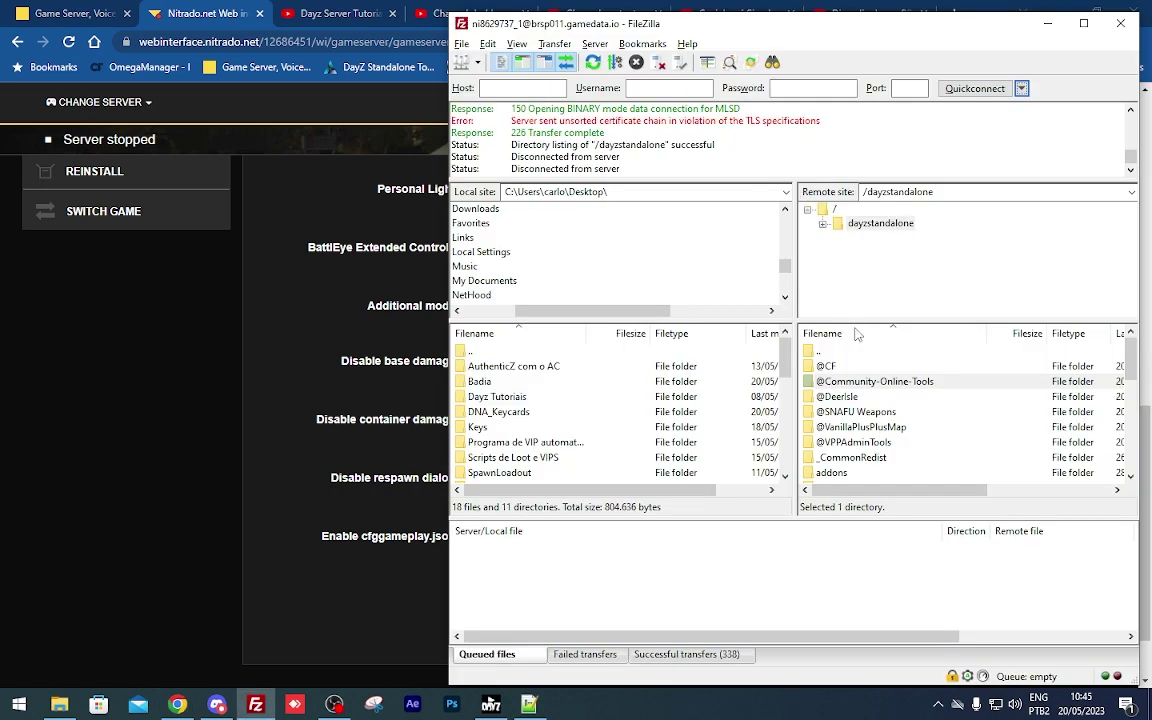
pyautogui.click(878, 441)
pyautogui.press('F2')
pyautogui.hotkey('ctrl', 'c')
pyautogui.hotkey('alt', 'Tab')
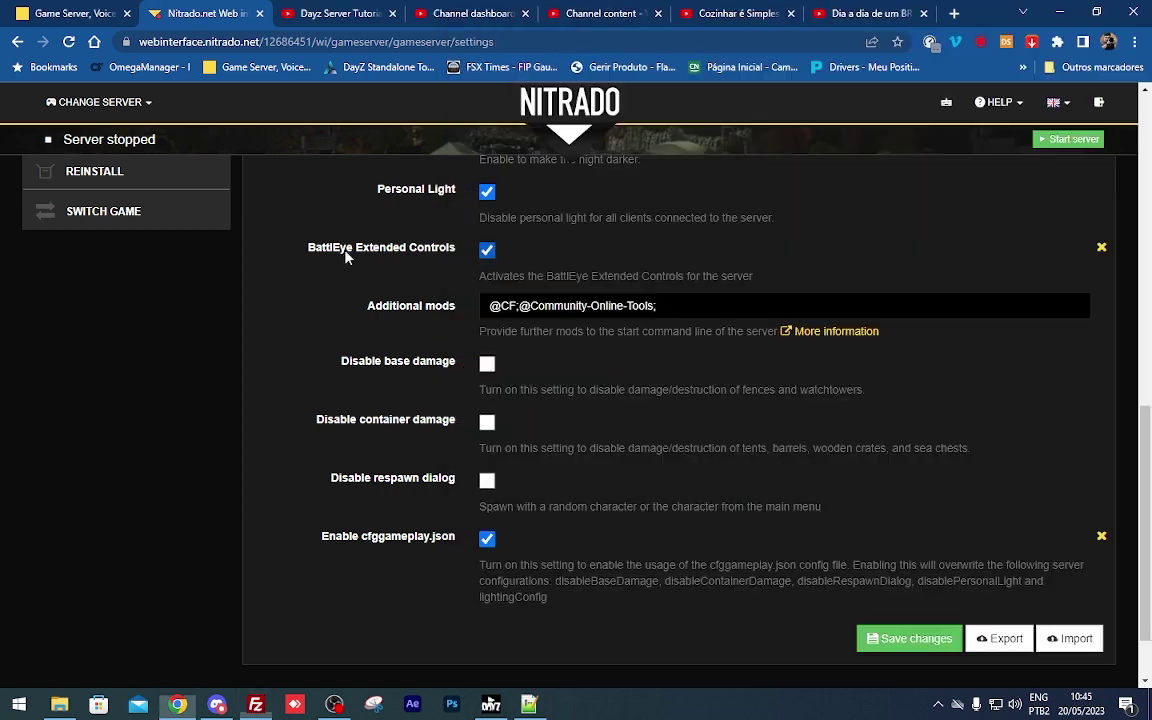
pyautogui.click(706, 302)
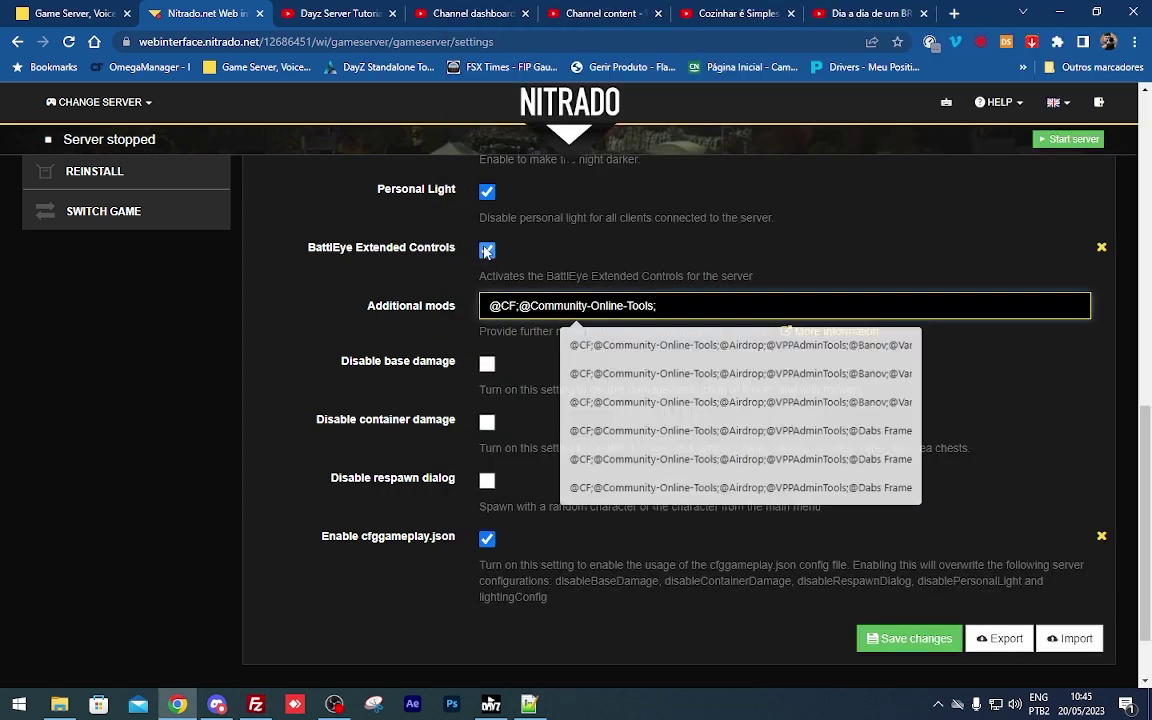
pyautogui.click(487, 250)
pyautogui.click(694, 305)
pyautogui.hotkey('ctrl', 'v')
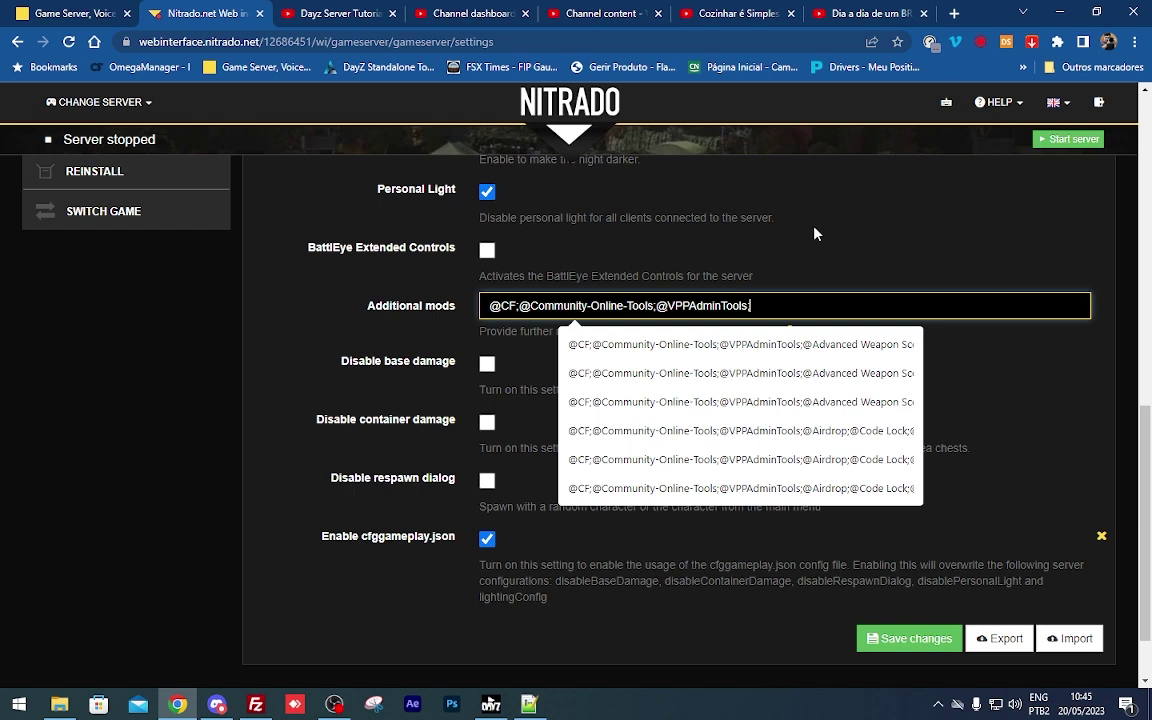
pyautogui.hotkey('alt', 'Tab')
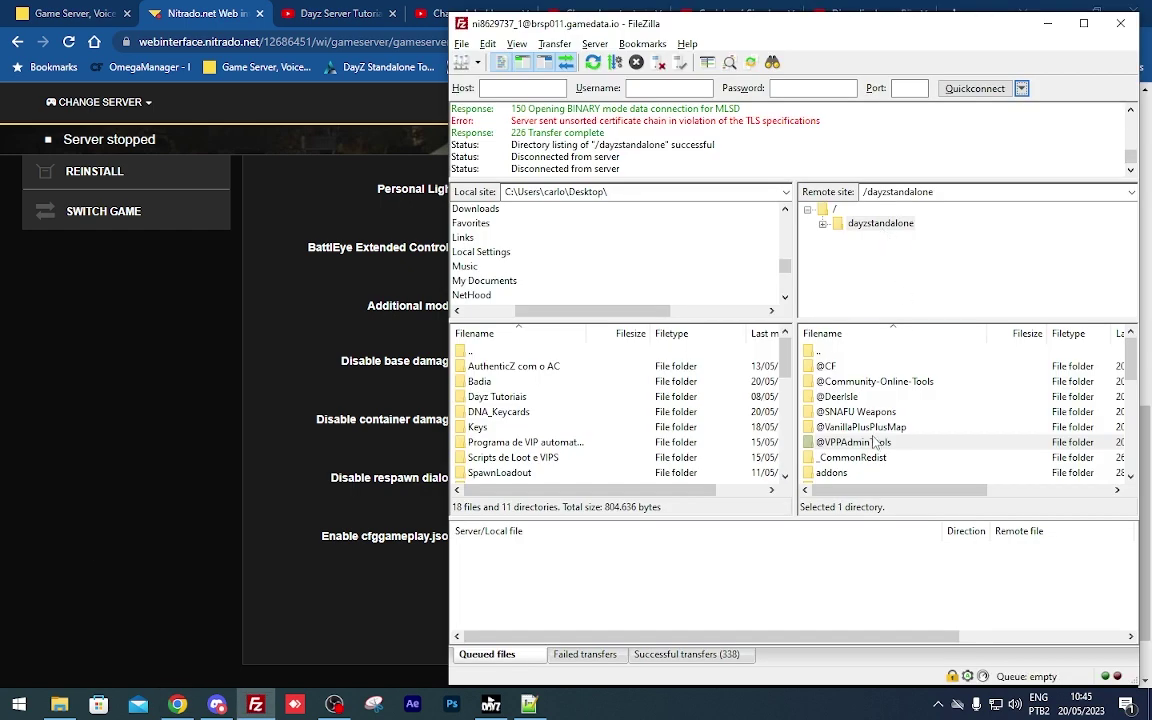
pyautogui.click(862, 427)
pyautogui.hotkey('ctrl', 'c')
pyautogui.press('F2')
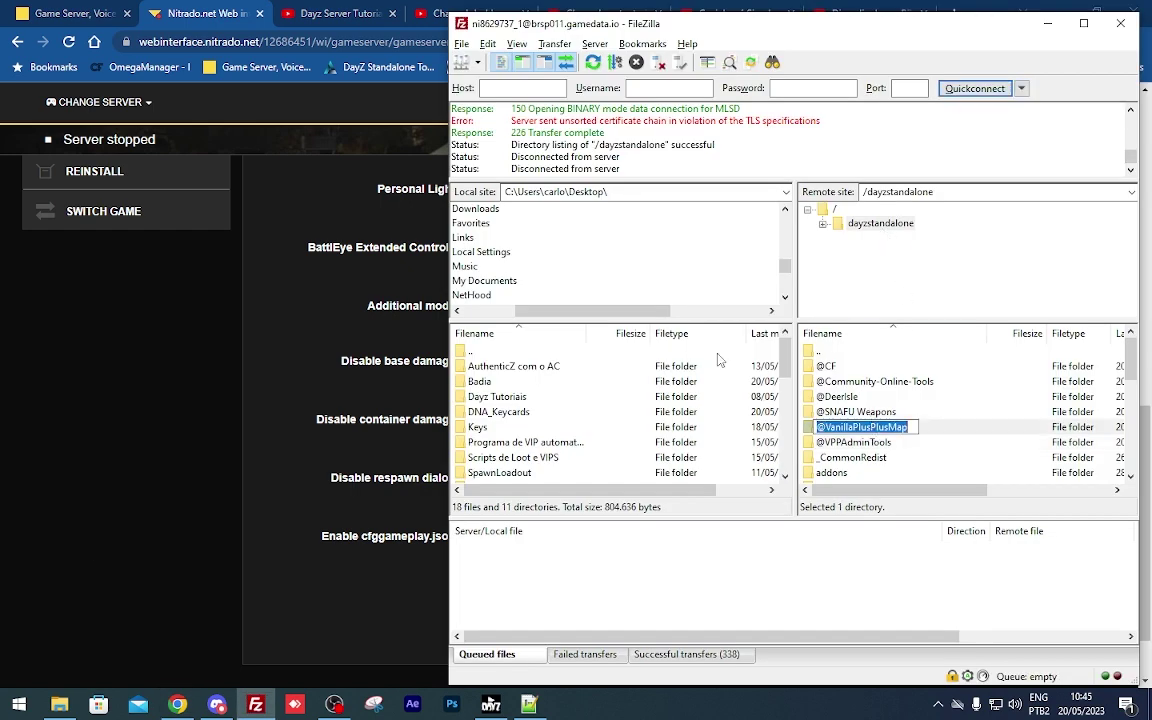
pyautogui.click(297, 221)
pyautogui.click(802, 305)
pyautogui.write(';')
pyautogui.hotkey('ctrl', 'v')
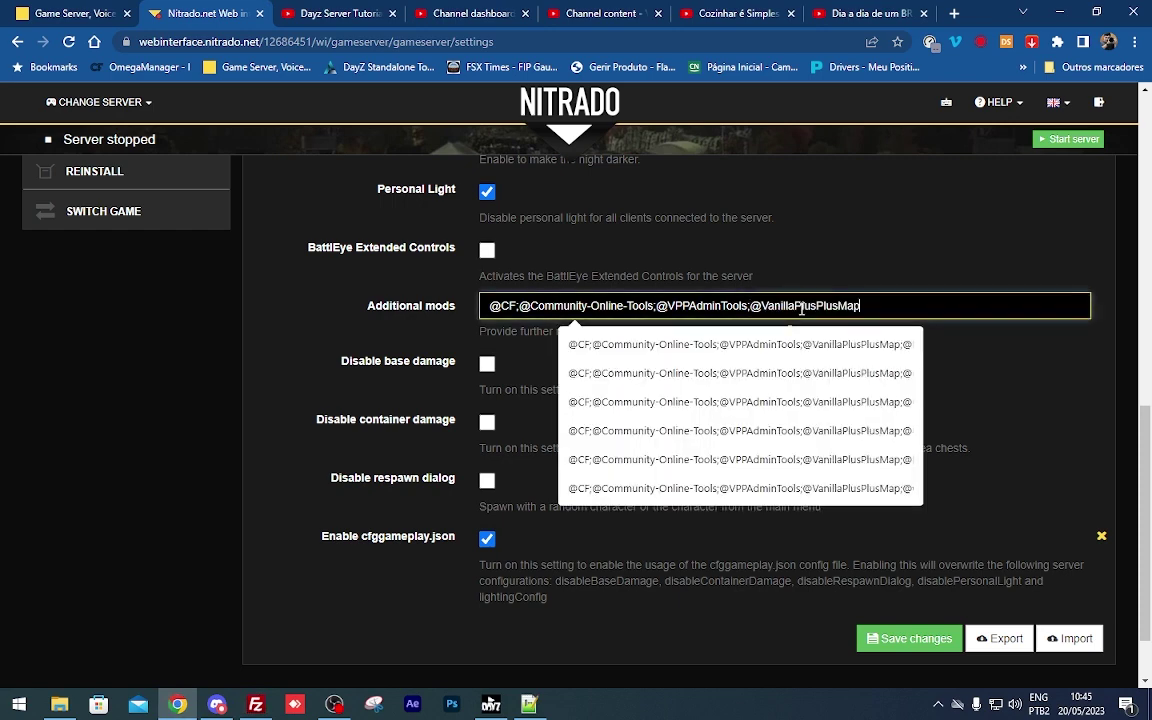
pyautogui.hotkey('alt', 'Tab')
pyautogui.click(837, 396)
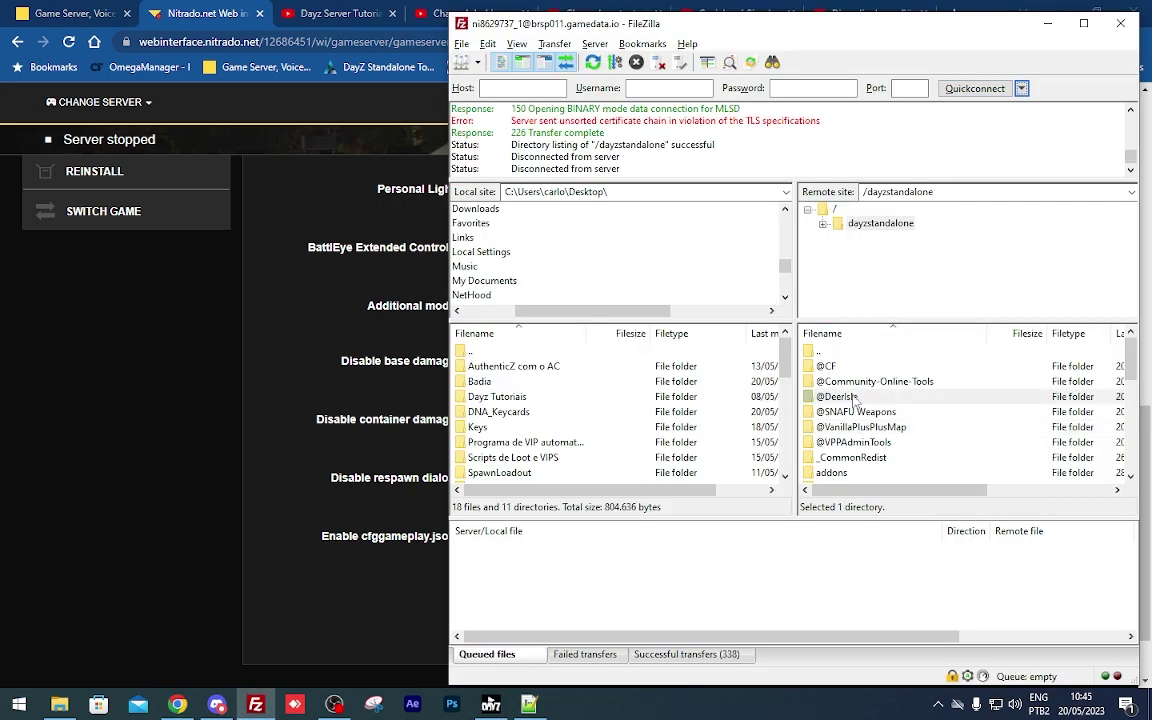
pyautogui.press('F2')
pyautogui.hotkey('ctrl', 'c')
pyautogui.hotkey('alt', 'Tab')
pyautogui.click(916, 306)
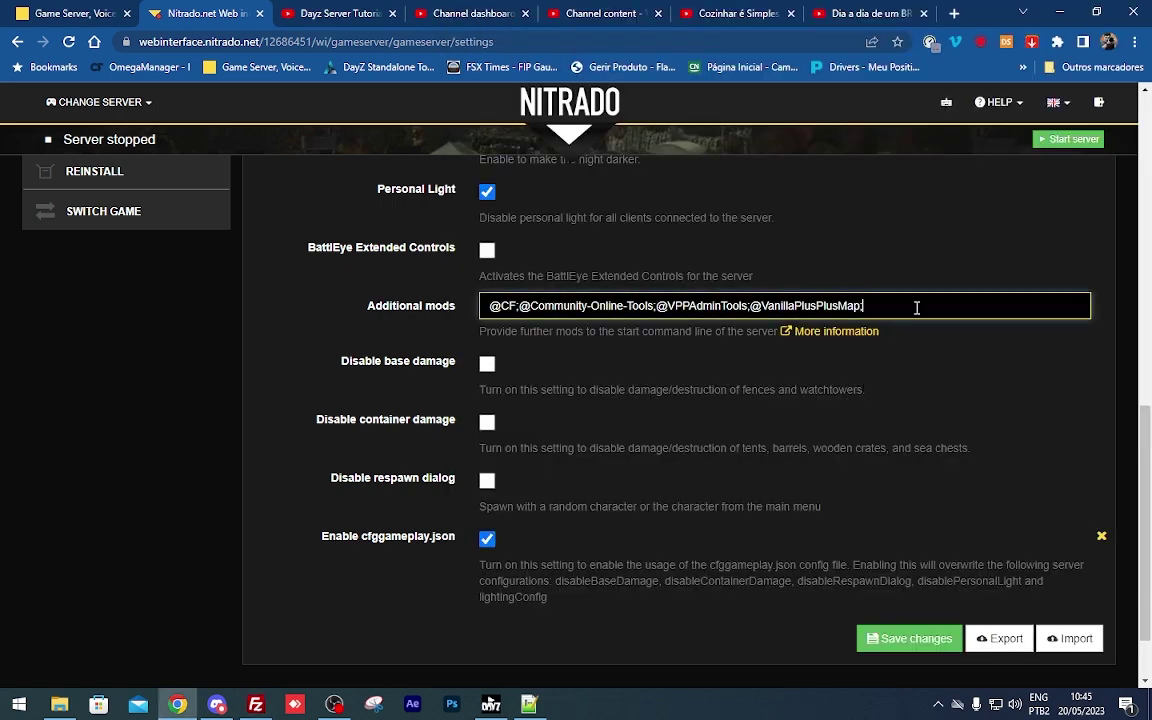
pyautogui.write(';')
pyautogui.hotkey('ctrl', 'v')
pyautogui.hotkey('alt', 'Tab')
pyautogui.click(860, 411)
pyautogui.press('F2')
pyautogui.hotkey('ctrl', 'c')
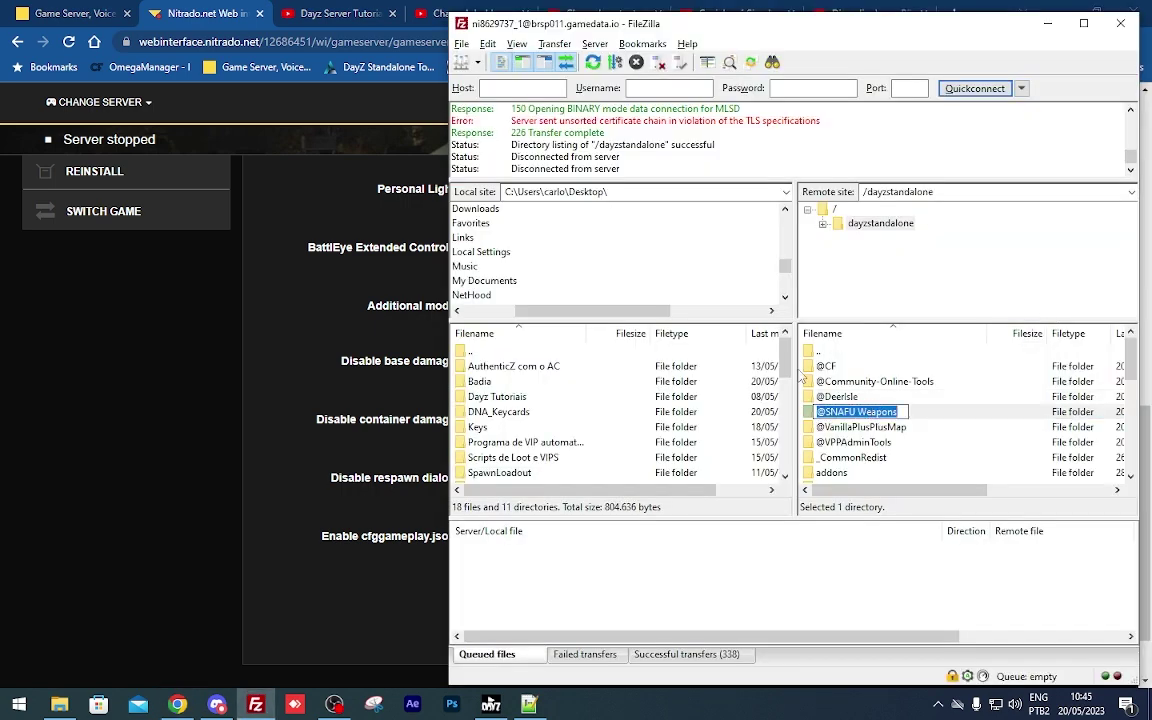
pyautogui.hotkey('alt', 'Tab')
pyautogui.click(950, 304)
pyautogui.hotkey('ctrl', 'v')
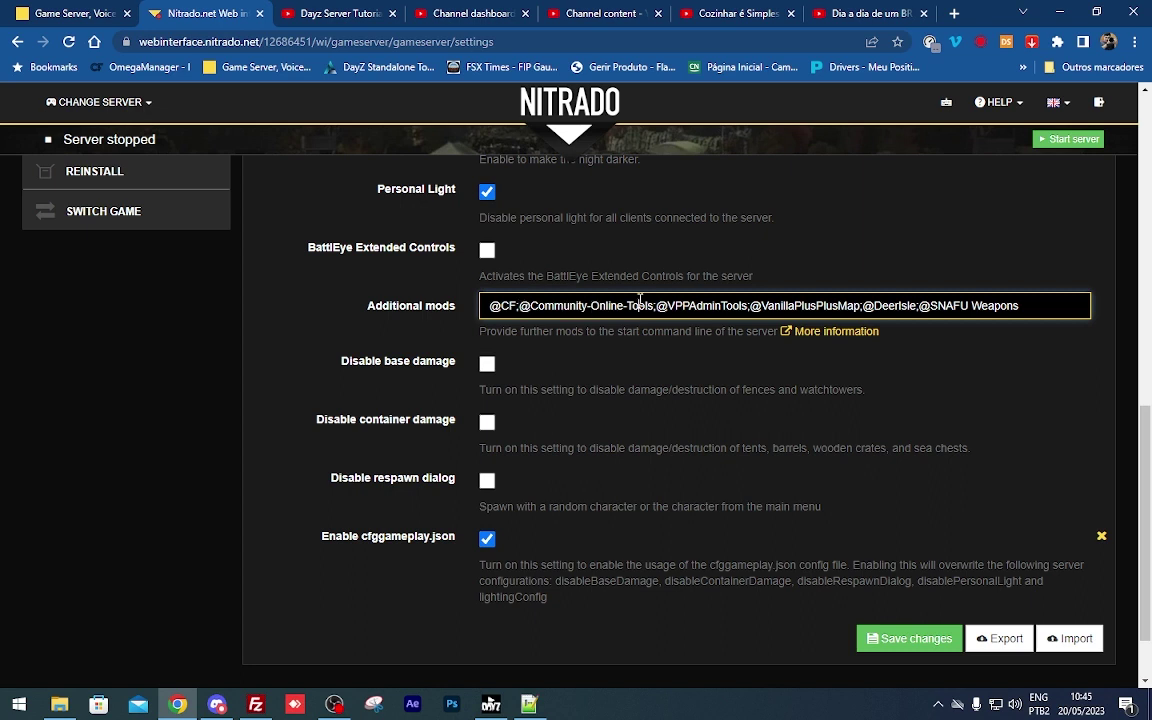
# Step: Save the server settings and check that the six-mod list was stored
pyautogui.click(801, 305)
pyautogui.click(885, 639)
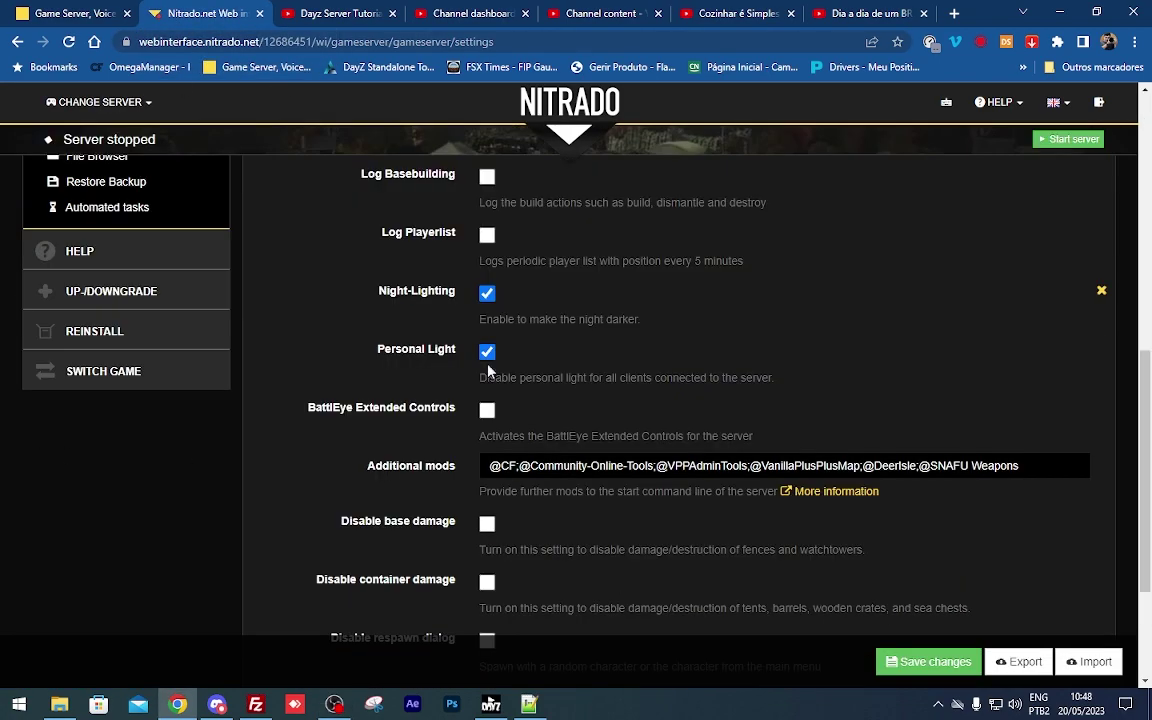
pyautogui.scroll(-3, 415, 333)
pyautogui.scroll(2, 689, 288)
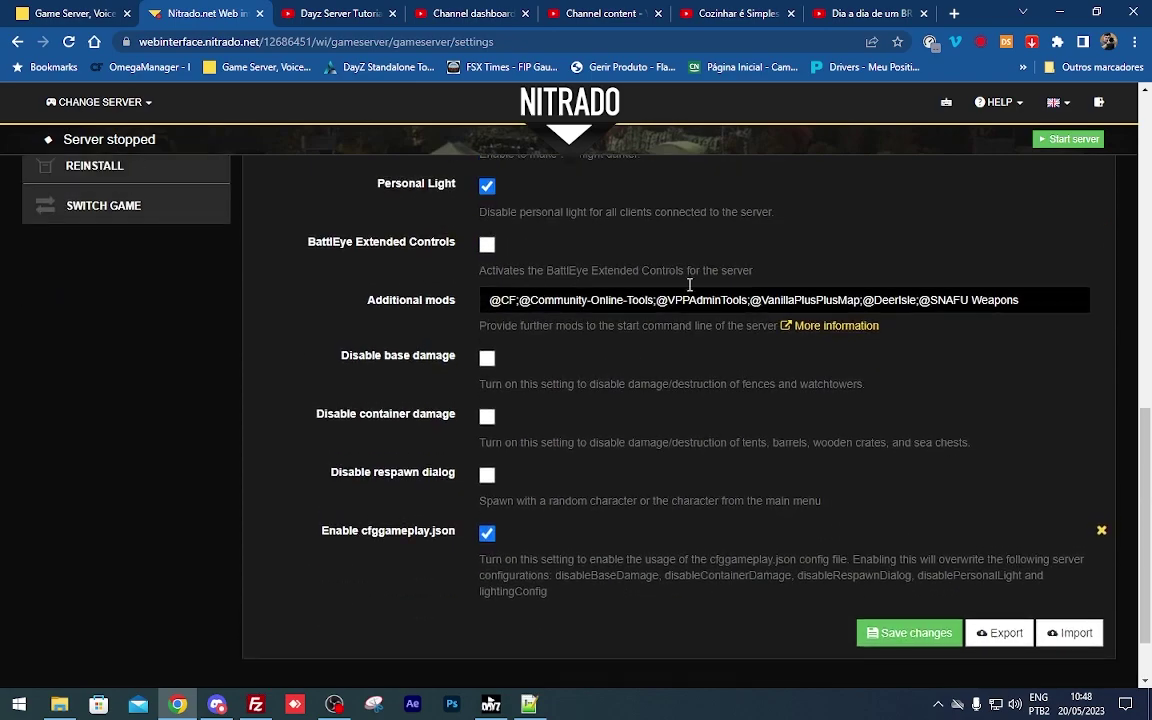
pyautogui.scroll(10, 958, 362)
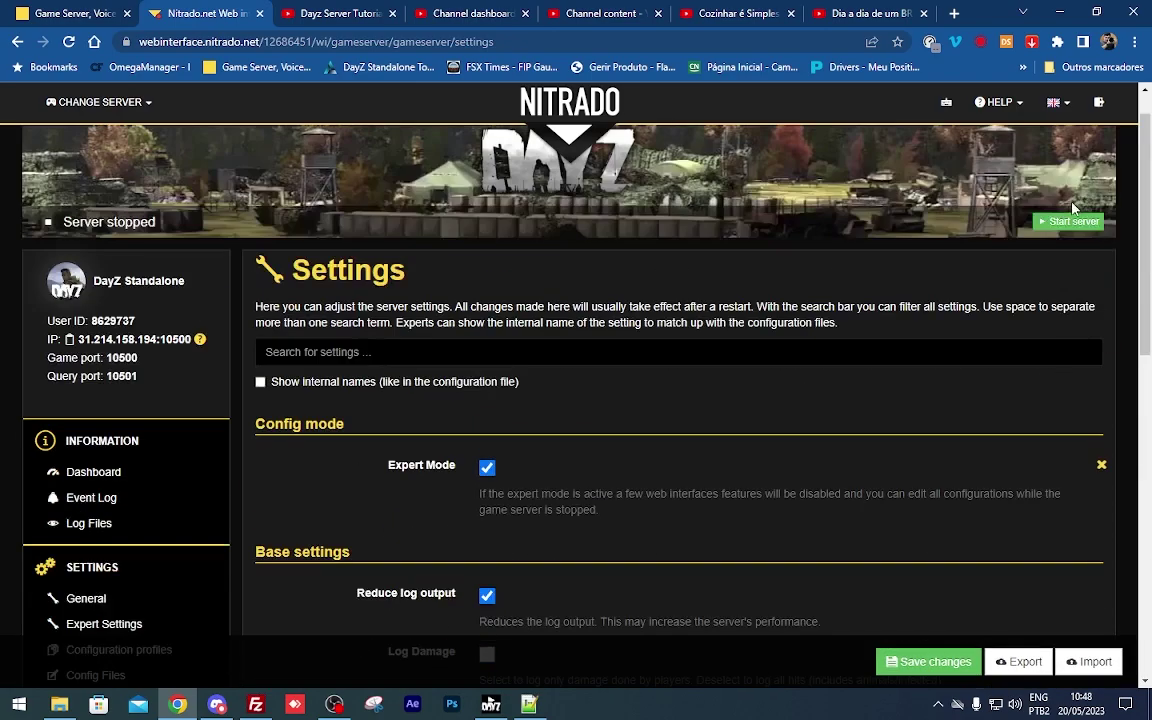
pyautogui.scroll(1, 1073, 207)
pyautogui.scroll(-3, 1035, 248)
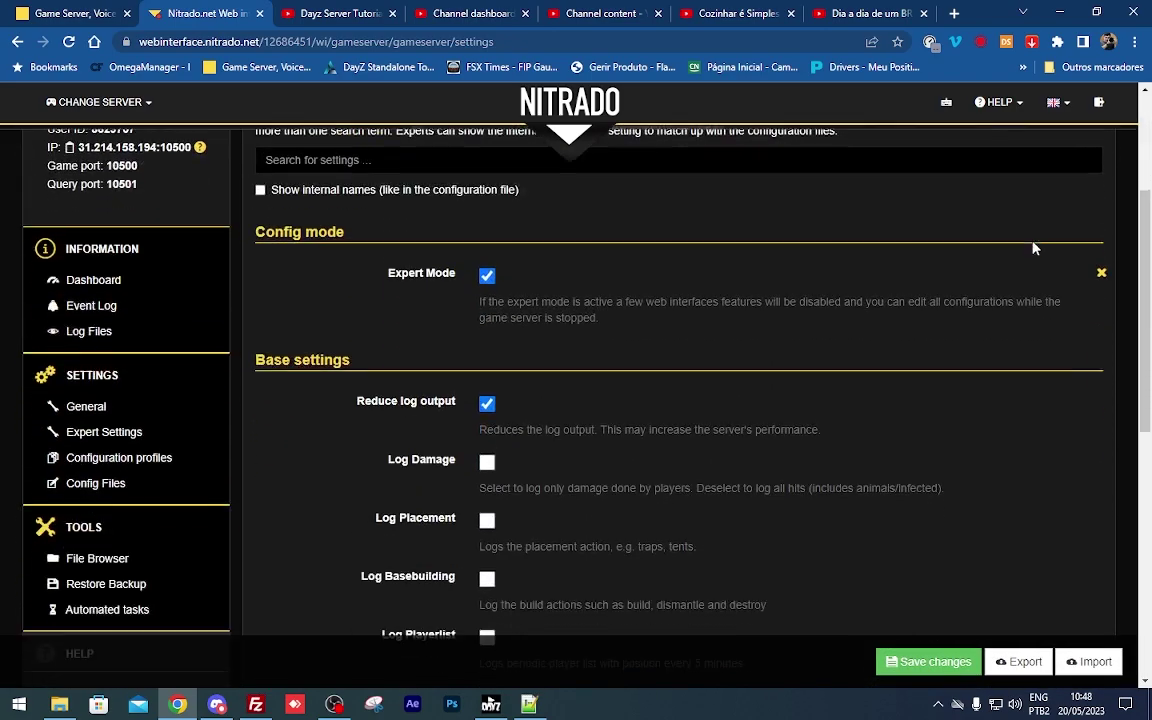
pyautogui.click(1059, 12)
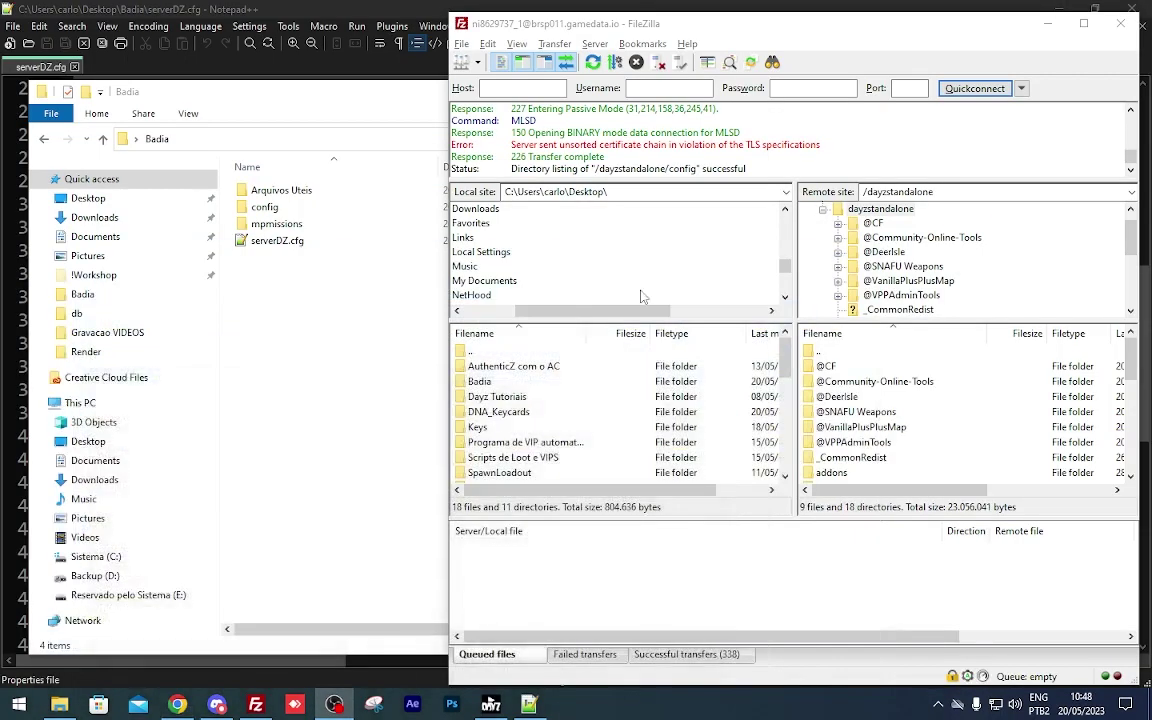
pyautogui.click(880, 208)
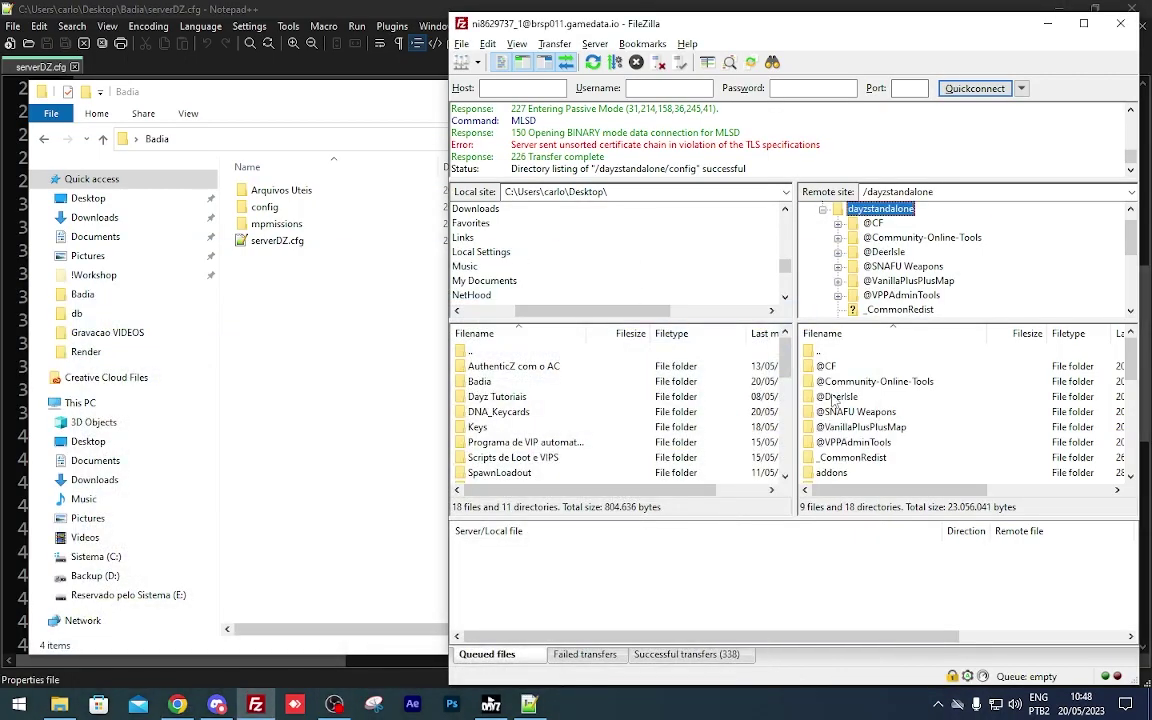
pyautogui.scroll(-2, 868, 410)
pyautogui.scroll(2, 880, 400)
pyautogui.click(860, 367)
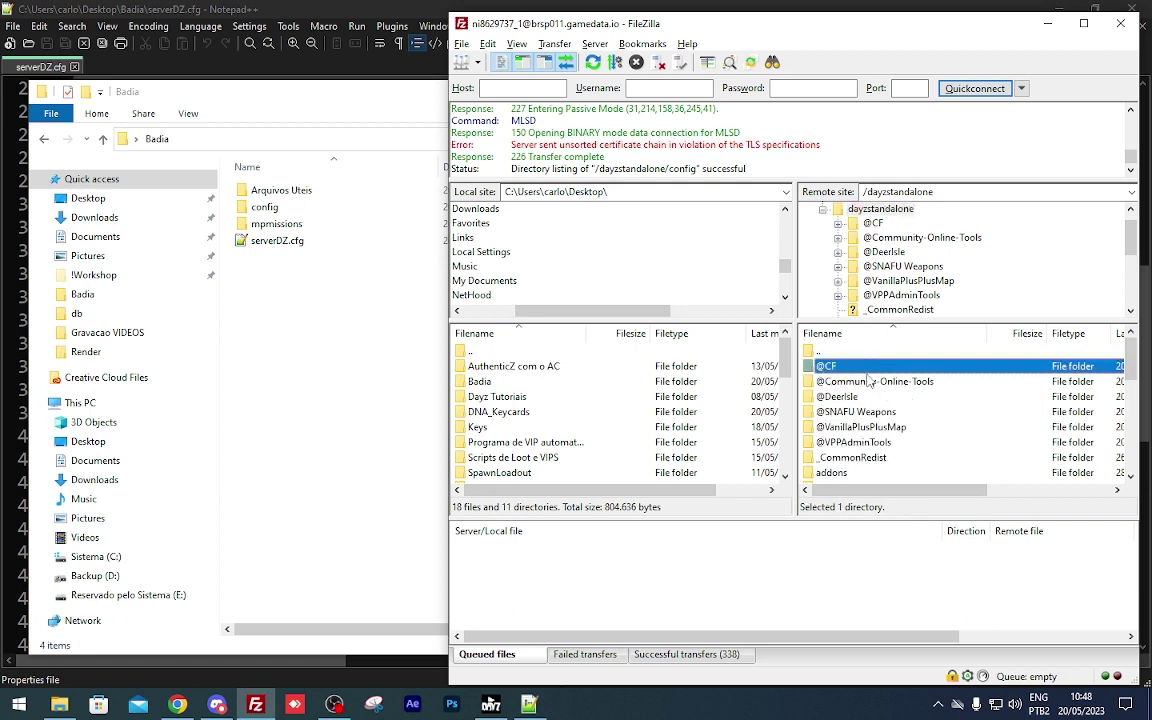
pyautogui.click(895, 382)
pyautogui.click(848, 398)
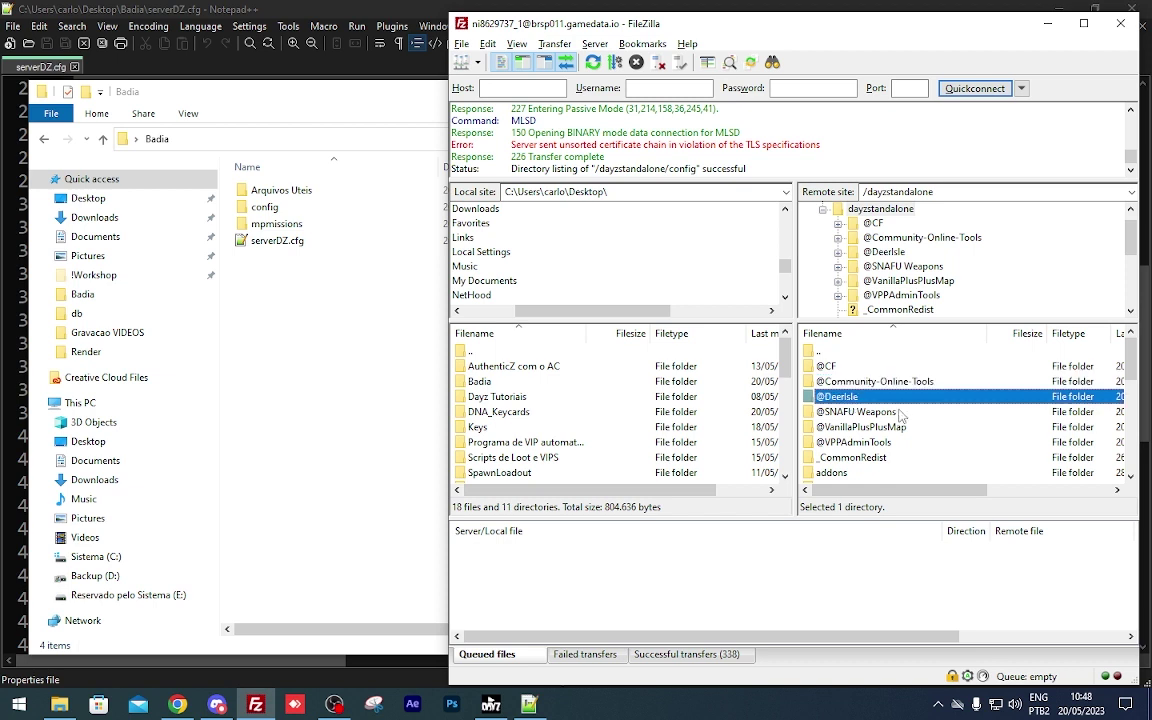
pyautogui.click(896, 413)
pyautogui.click(905, 428)
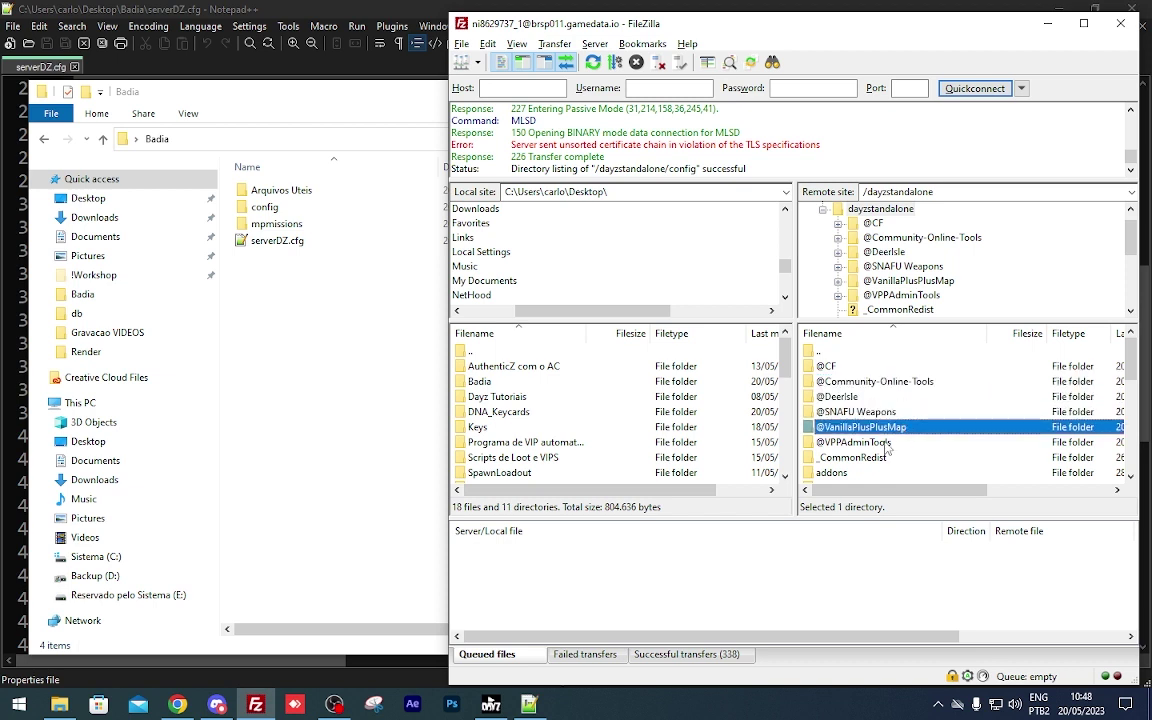
pyautogui.click(938, 443)
# Step: Open the server's keys folder, which contains only dayz.bikey
pyautogui.scroll(-2, 958, 449)
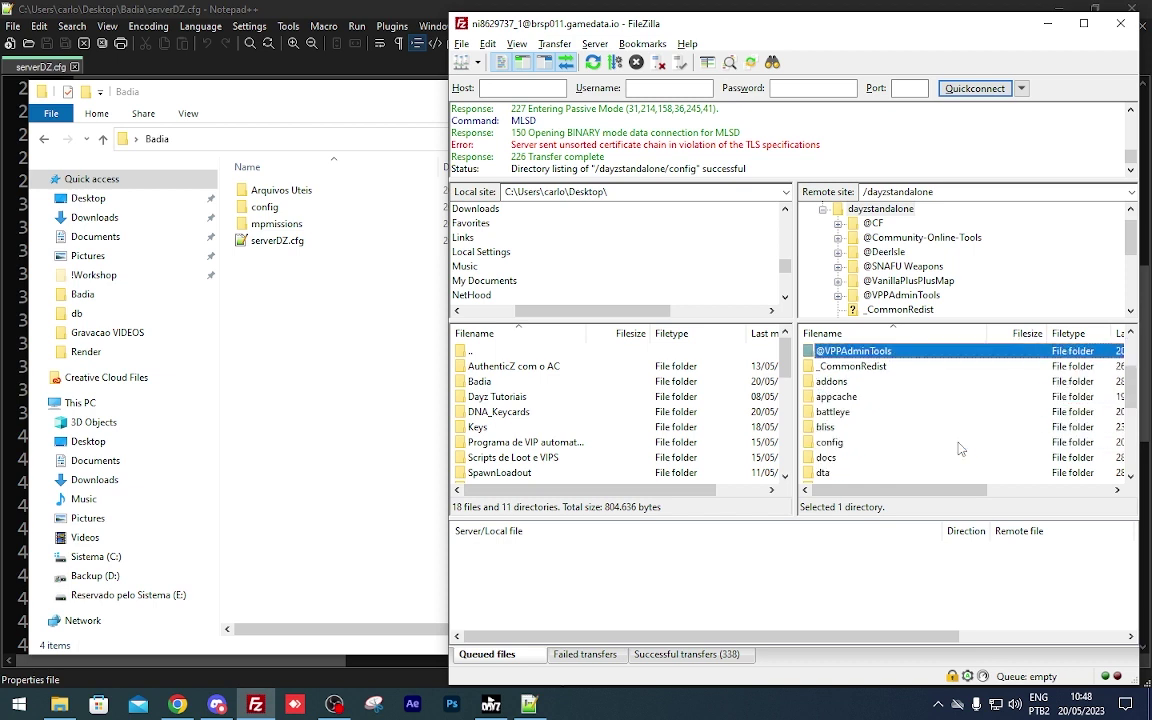
pyautogui.scroll(-1, 852, 437)
pyautogui.doubleClick(848, 441)
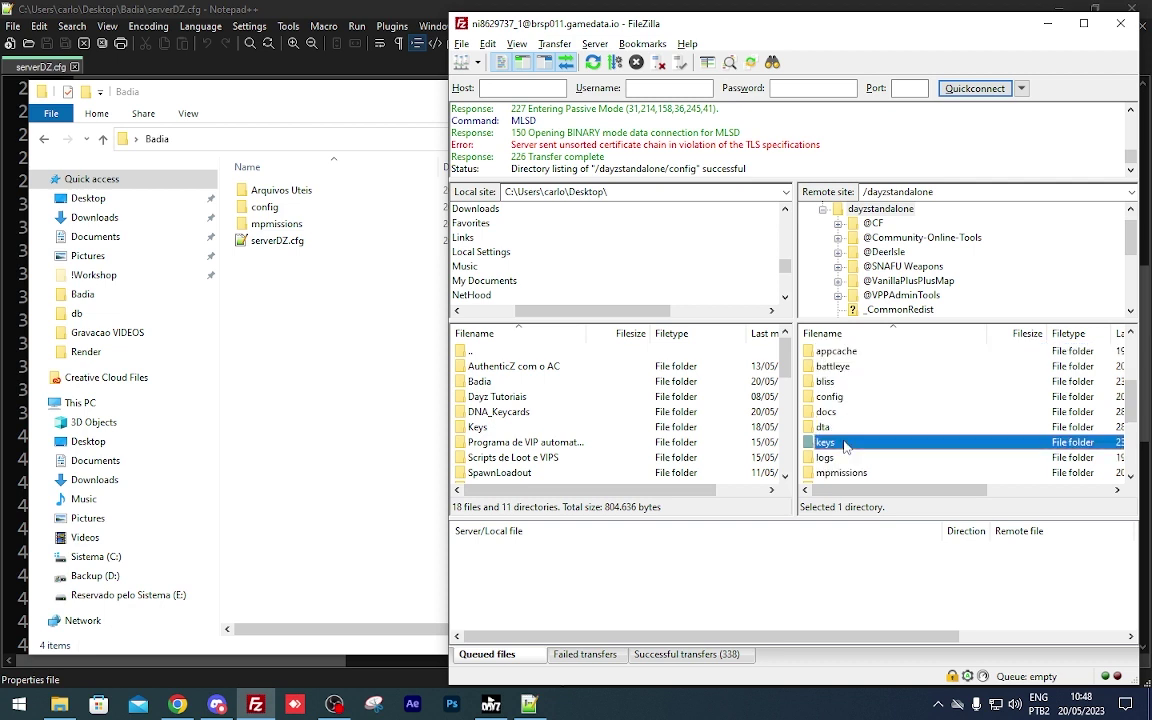
pyautogui.click(375, 293)
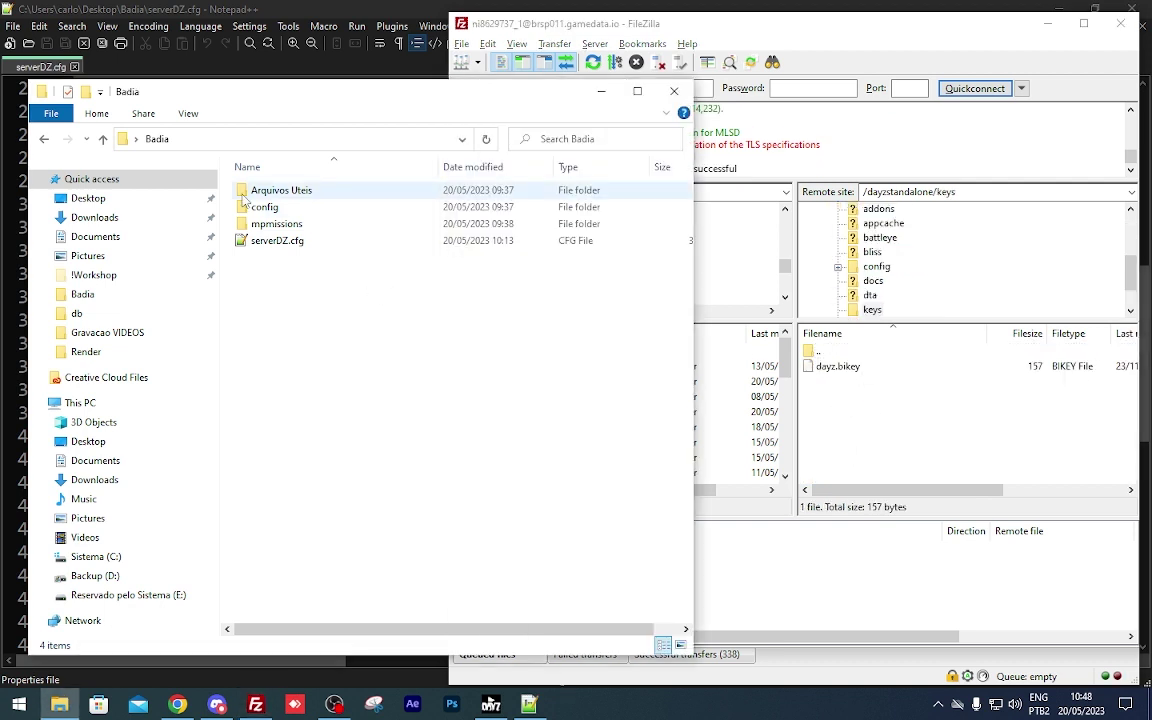
pyautogui.click(90, 275)
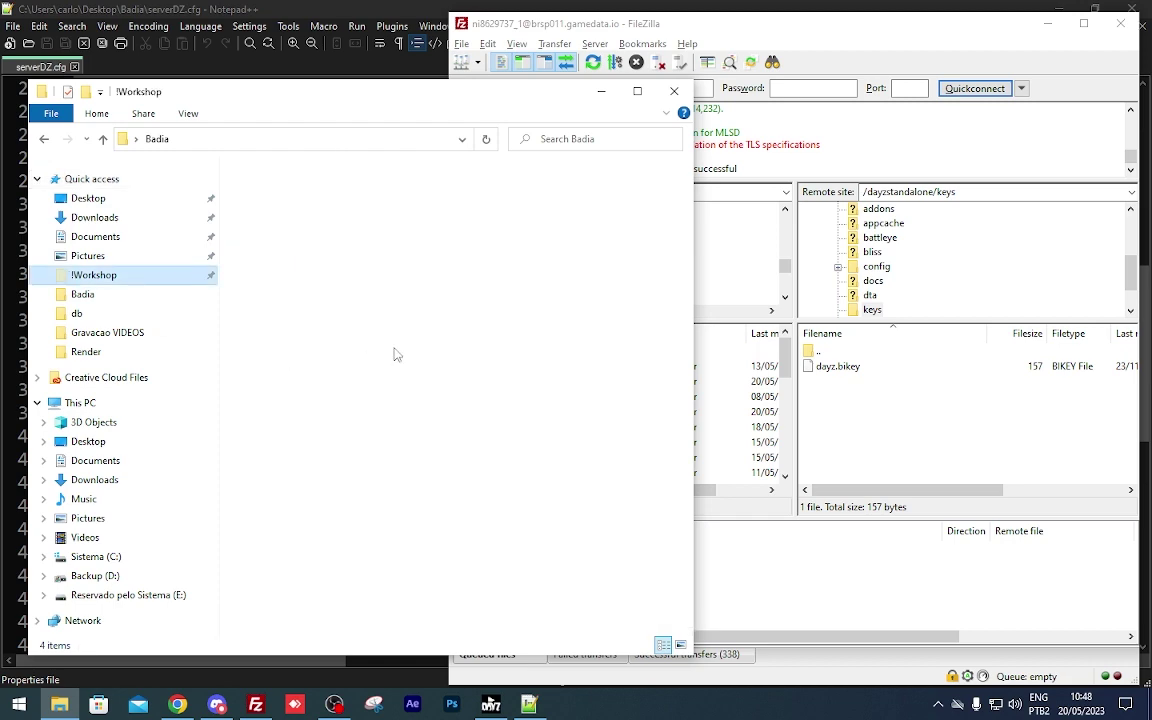
pyautogui.scroll(-5, 370, 317)
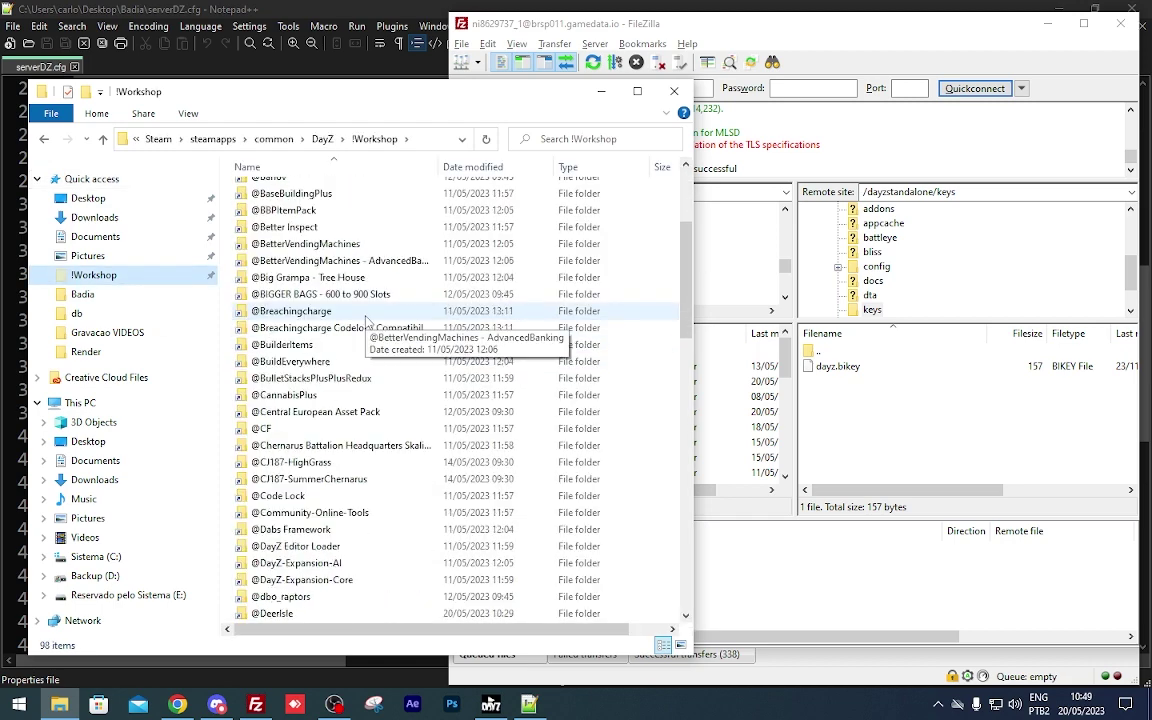
pyautogui.doubleClick(268, 380)
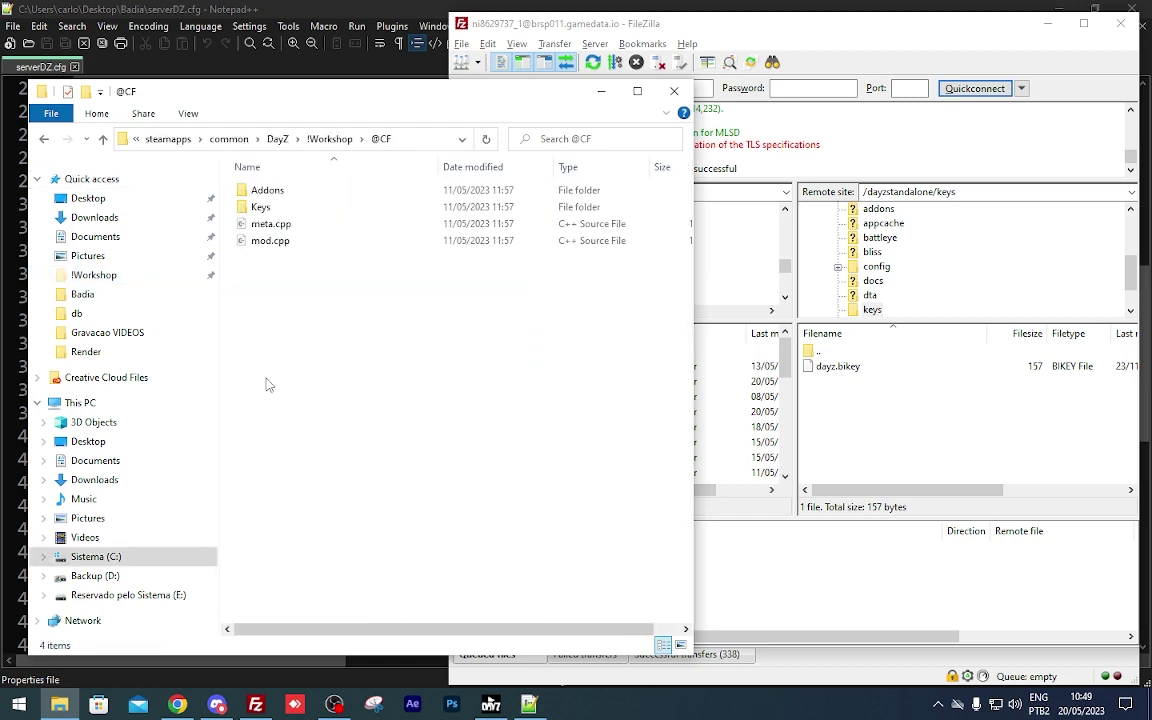
pyautogui.doubleClick(276, 207)
pyautogui.moveTo(282, 191); pyautogui.dragTo(920, 411)
pyautogui.click(316, 140)
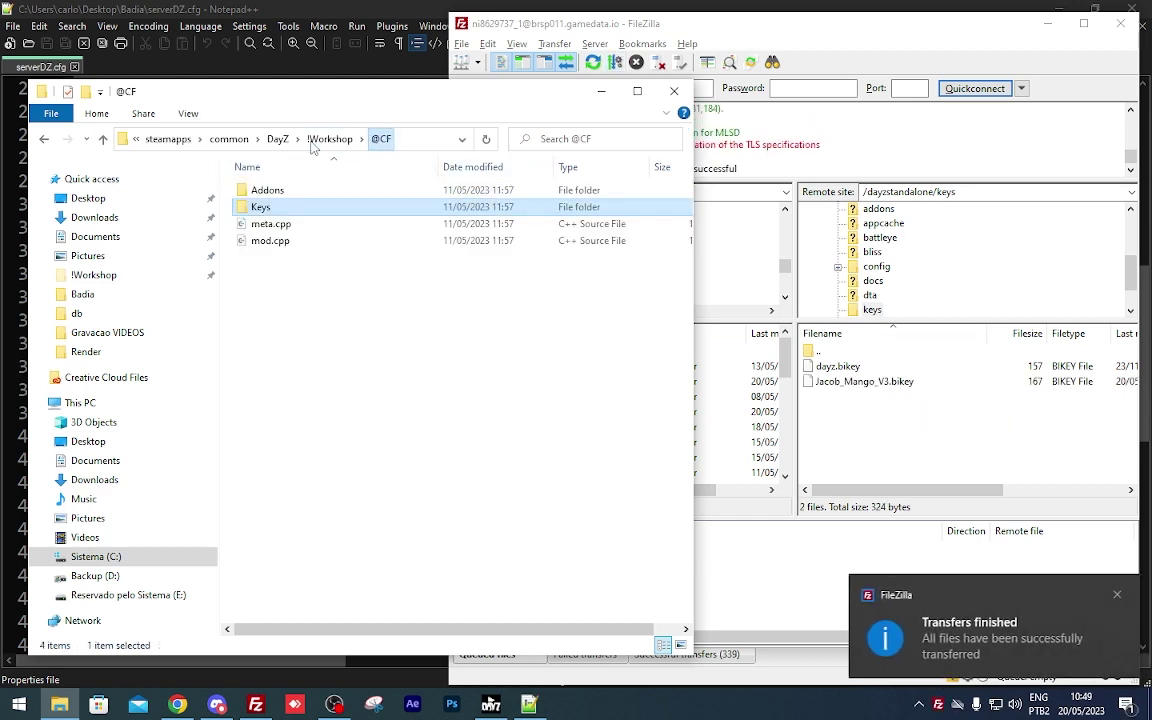
pyautogui.click(330, 138)
pyautogui.scroll(-4, 375, 390)
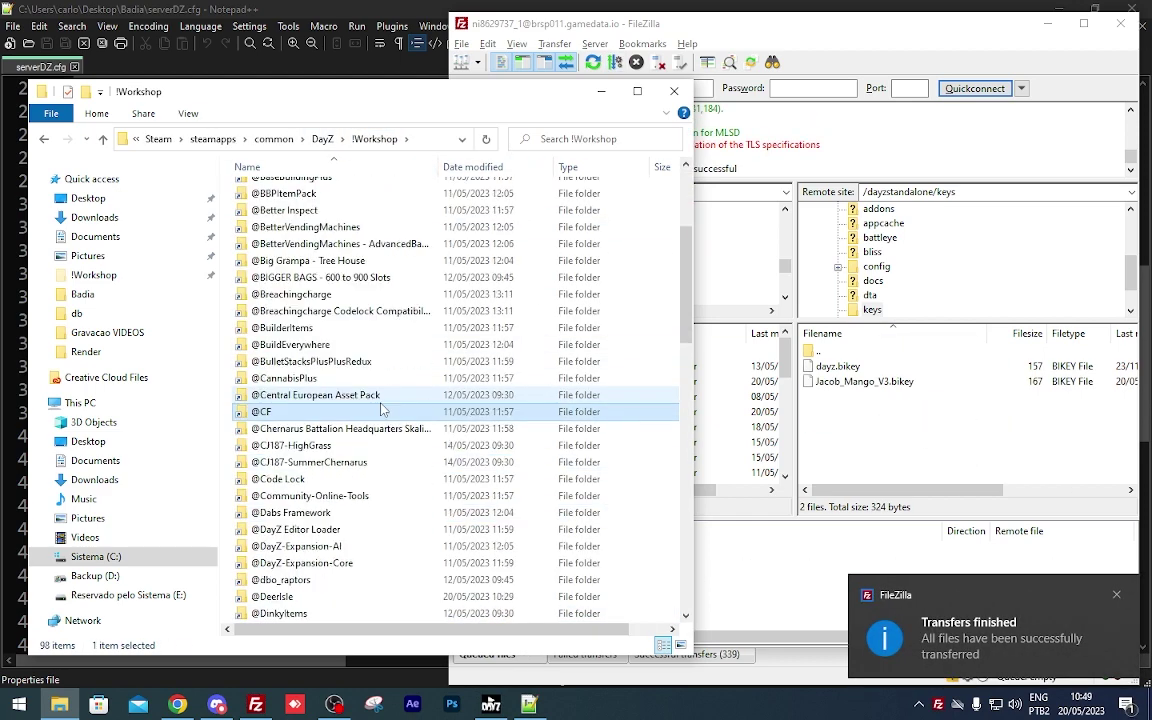
pyautogui.click(320, 497)
pyautogui.doubleClick(320, 497)
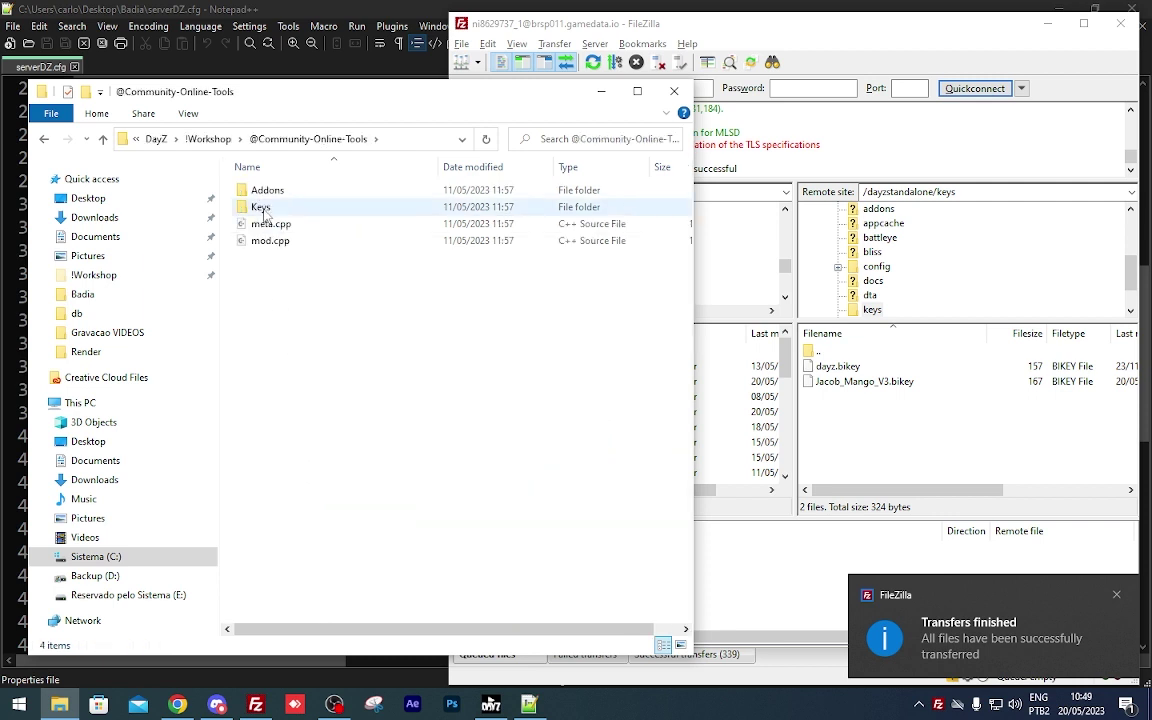
pyautogui.doubleClick(278, 207)
pyautogui.moveTo(275, 190); pyautogui.dragTo(950, 457)
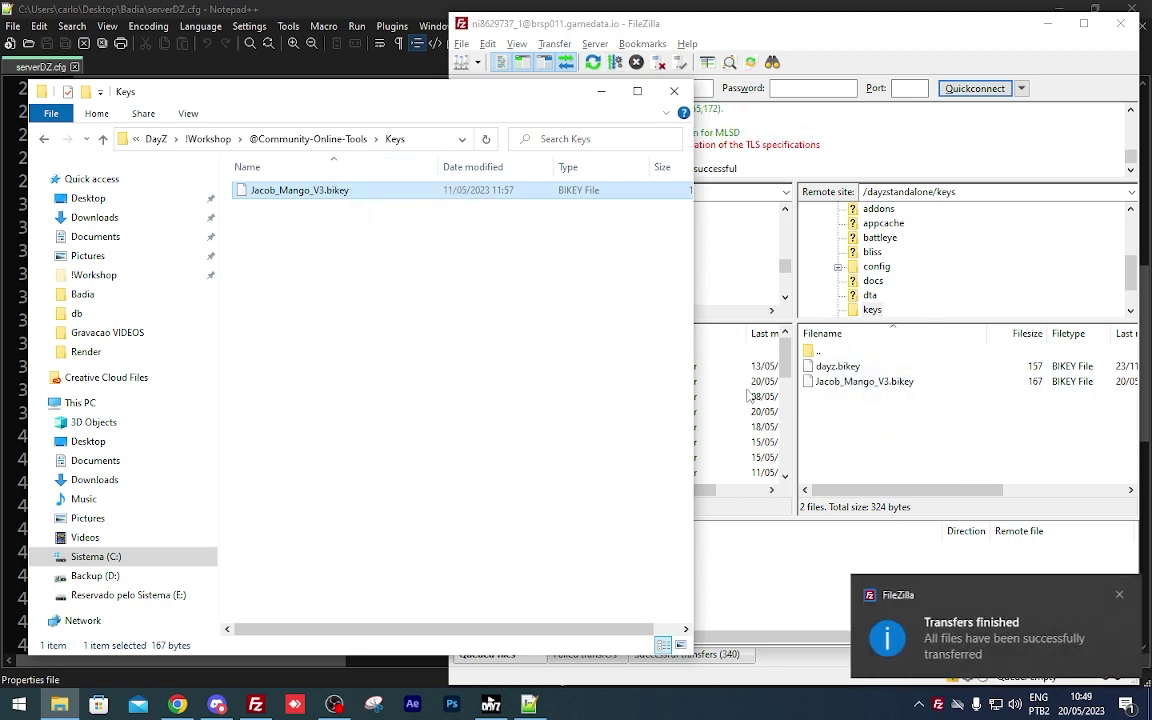
pyautogui.click(491, 312)
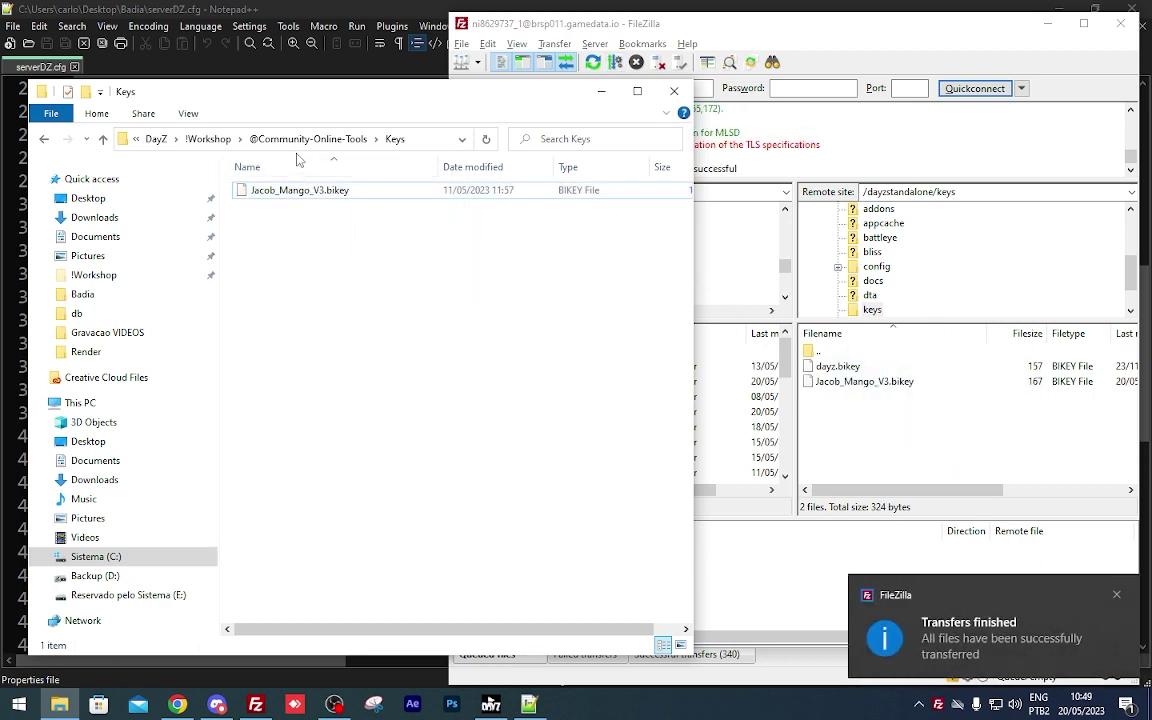
pyautogui.click(224, 140)
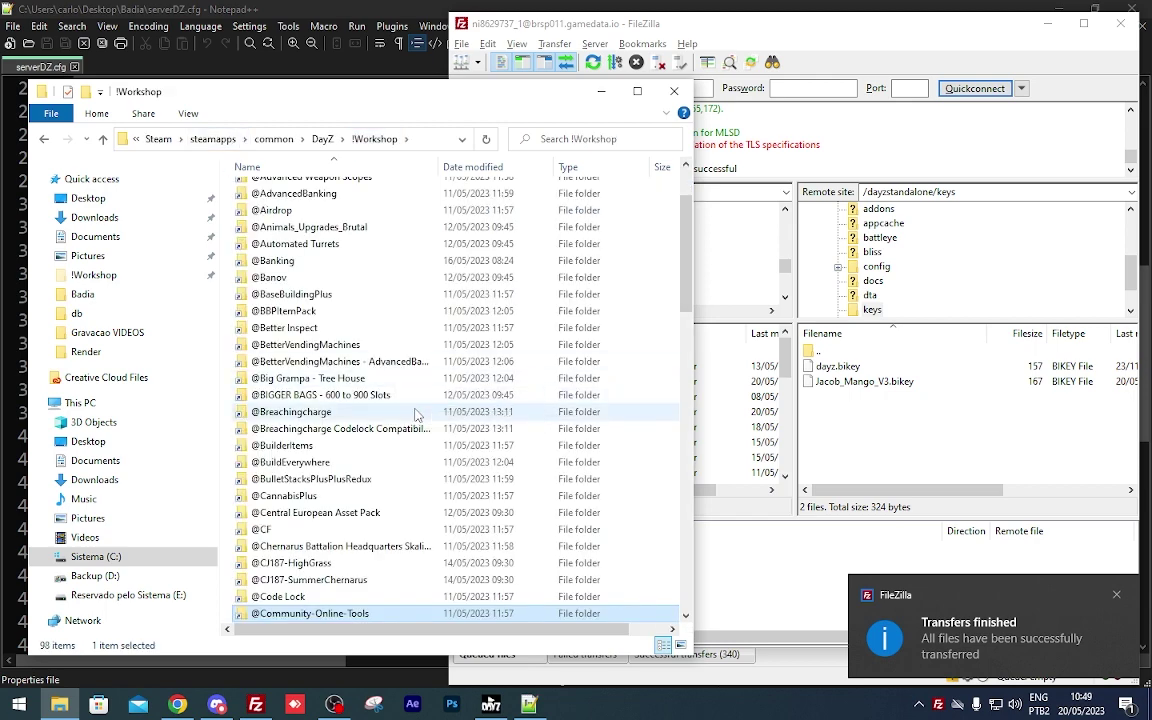
# Step: Reopen /dayzstandalone/keys on the server in FileZilla
pyautogui.doubleClick(840, 351)
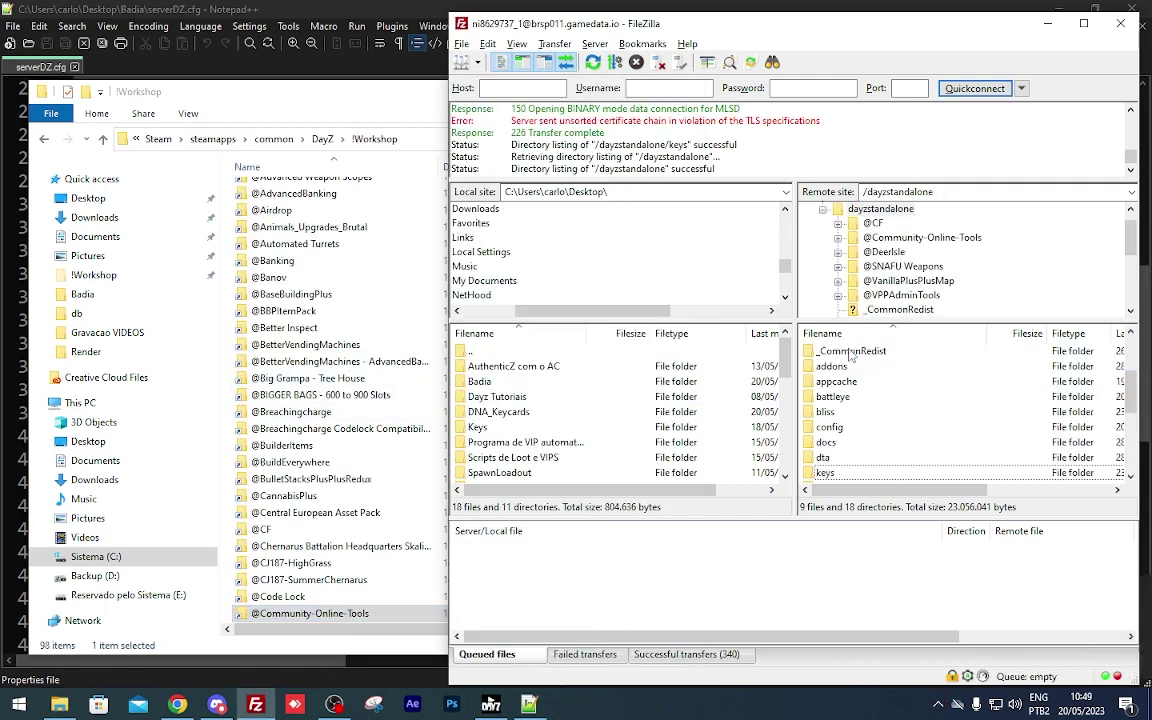
pyautogui.scroll(2, 860, 372)
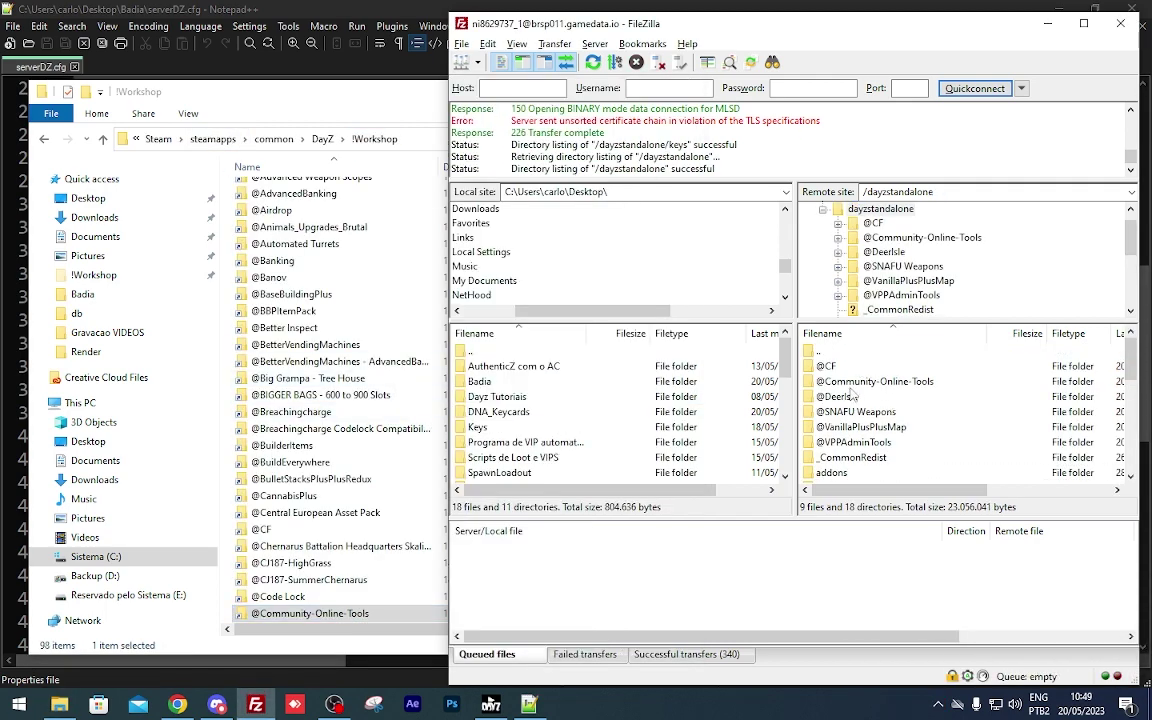
pyautogui.scroll(-4, 850, 395)
pyautogui.doubleClick(848, 400)
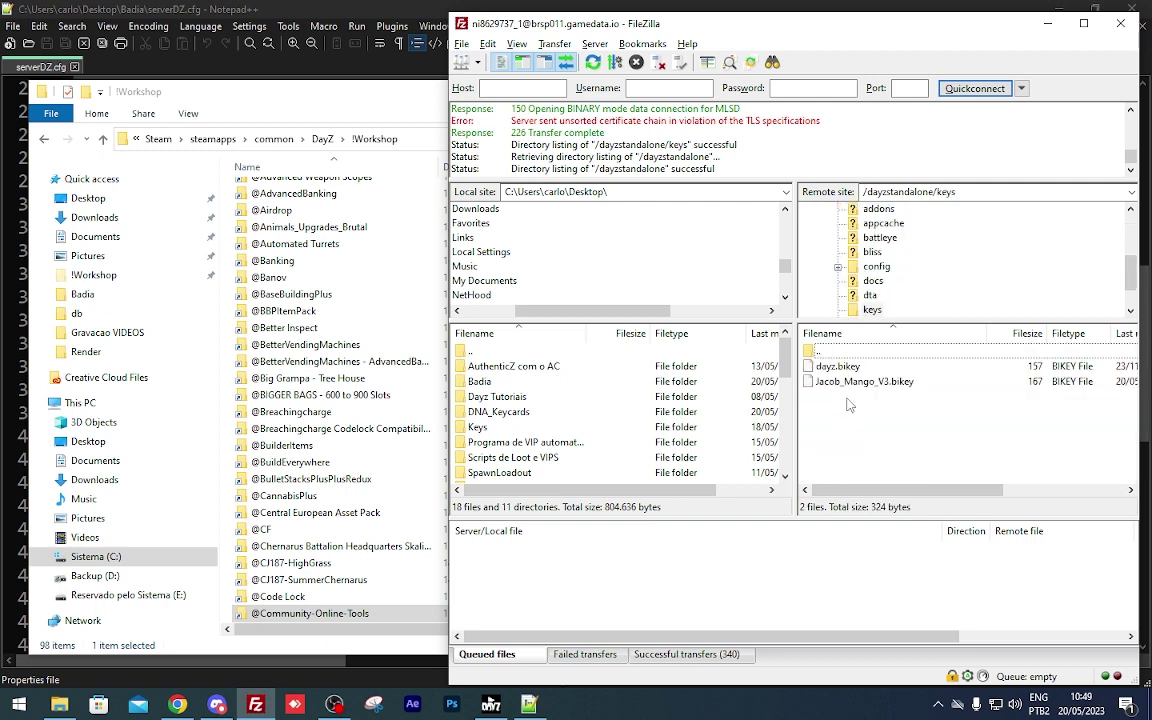
pyautogui.click(411, 360)
pyautogui.scroll(-7, 362, 360)
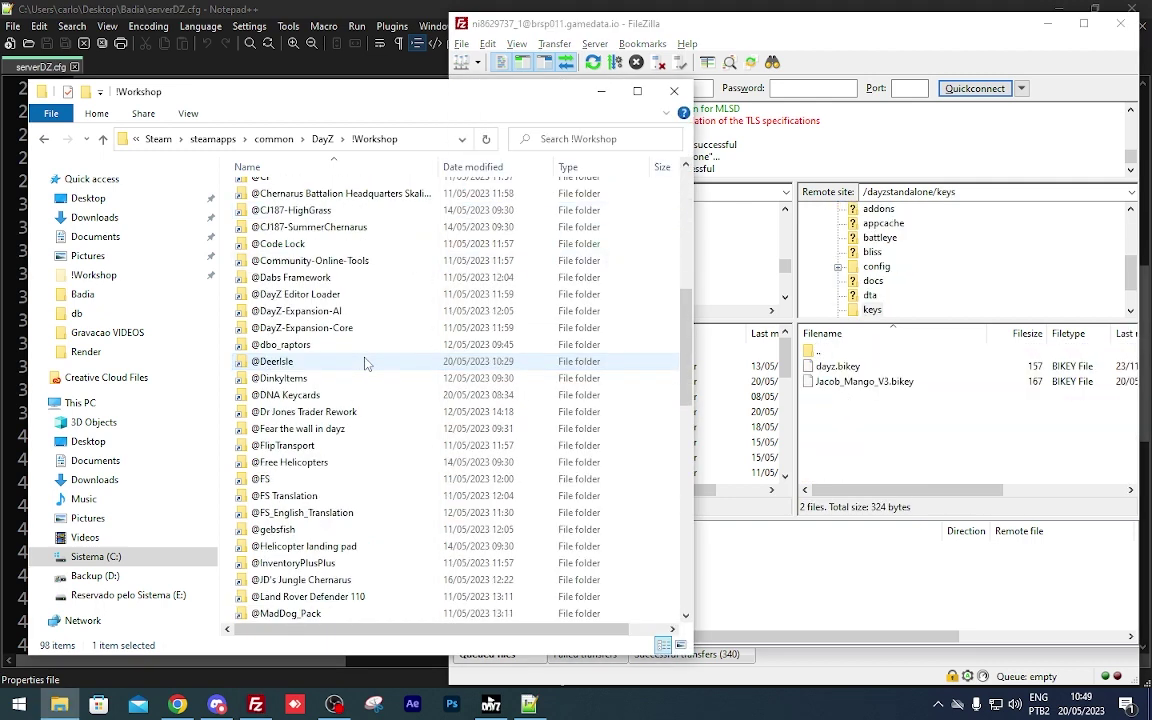
pyautogui.scroll(-2, 365, 363)
pyautogui.scroll(1, 365, 363)
pyautogui.doubleClick(318, 311)
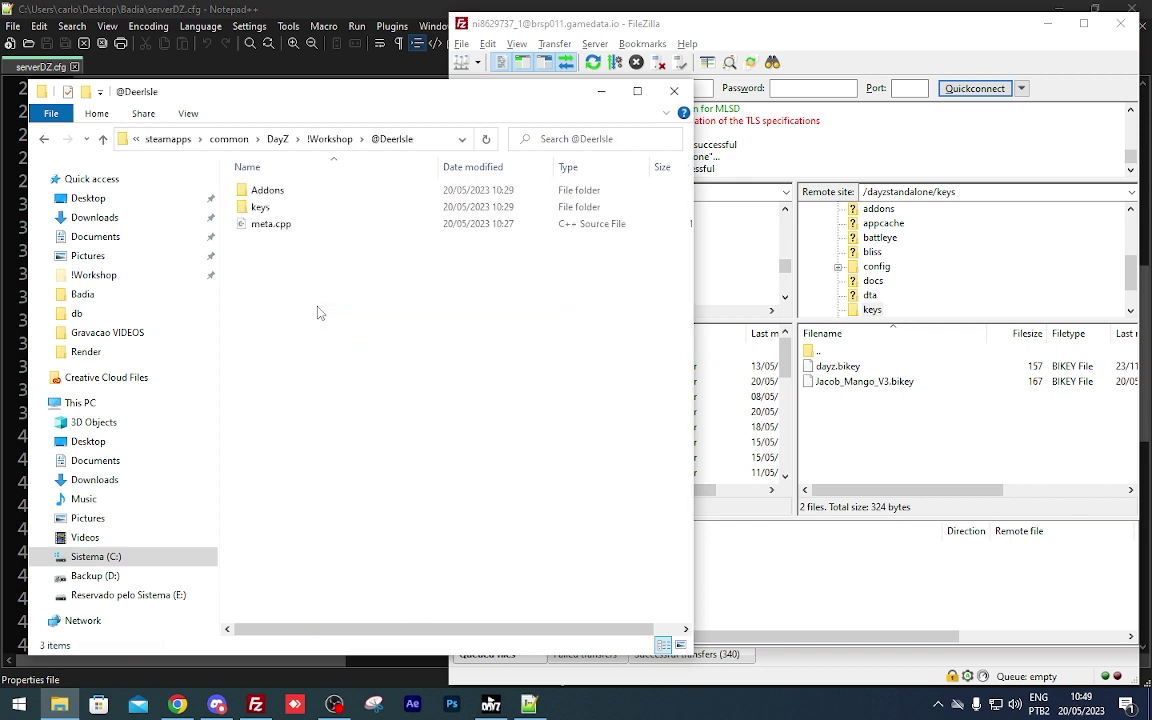
pyautogui.doubleClick(262, 207)
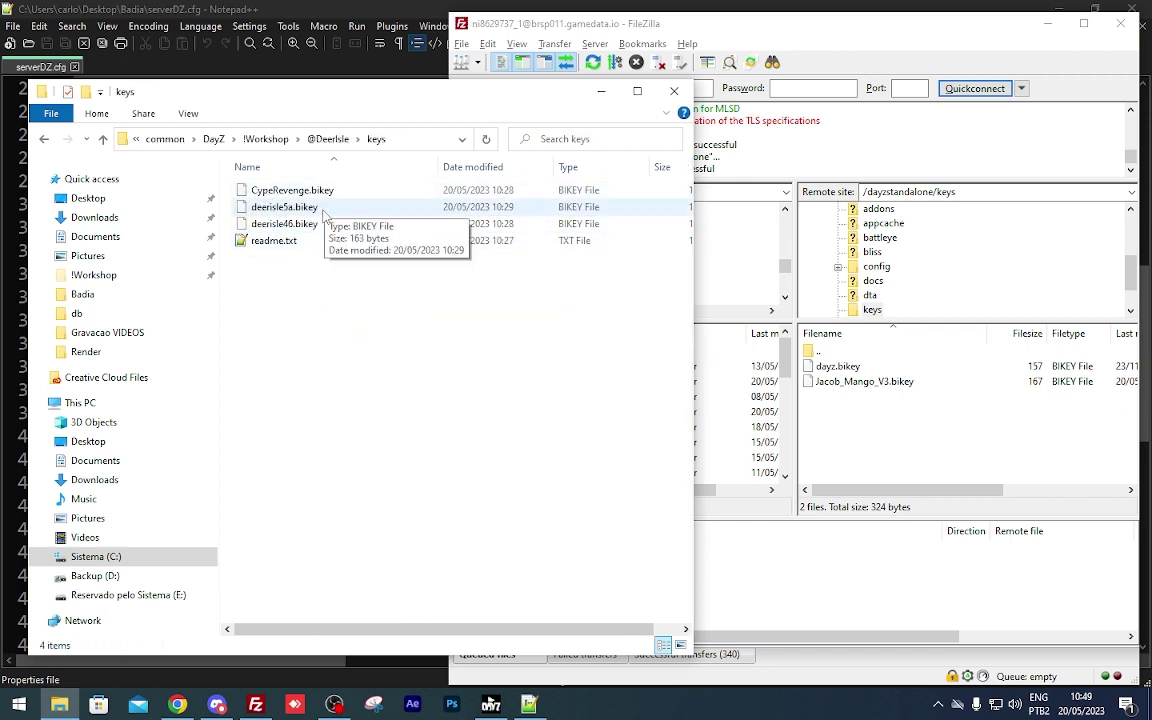
# Step: Read DeerIsle's readme.txt, which says to add CypeRevenge.bikey to the server keys folder
pyautogui.doubleClick(242, 241)
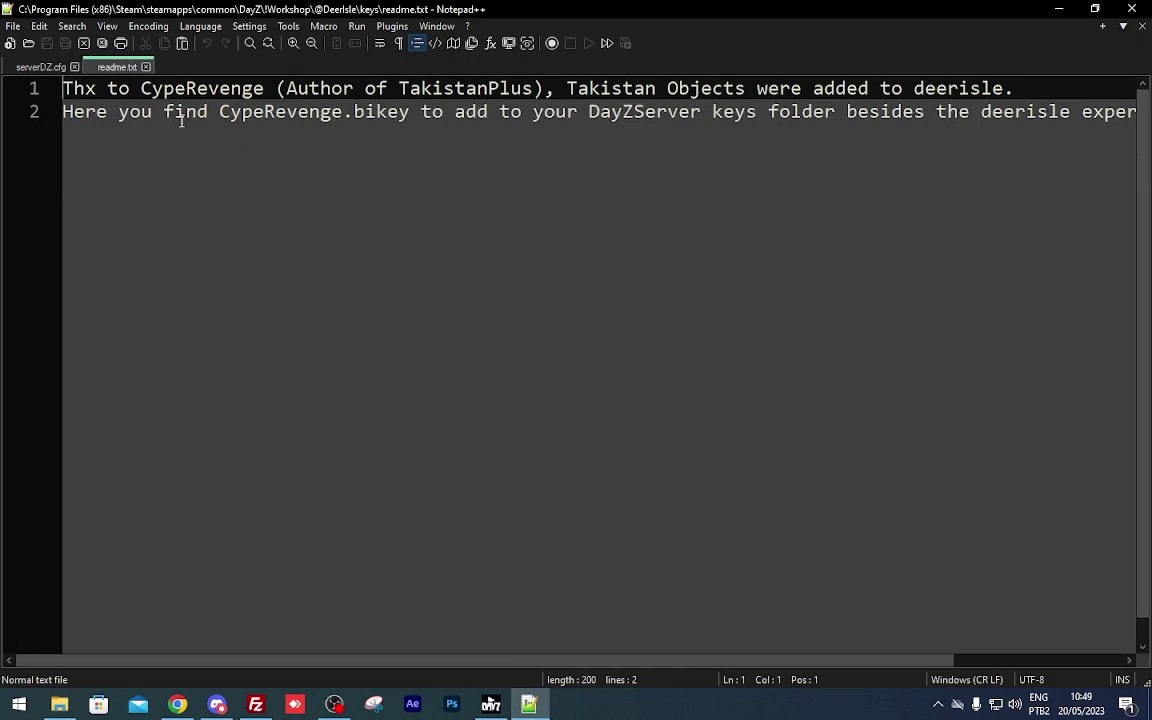
pyautogui.scroll(-3, 452, 244)
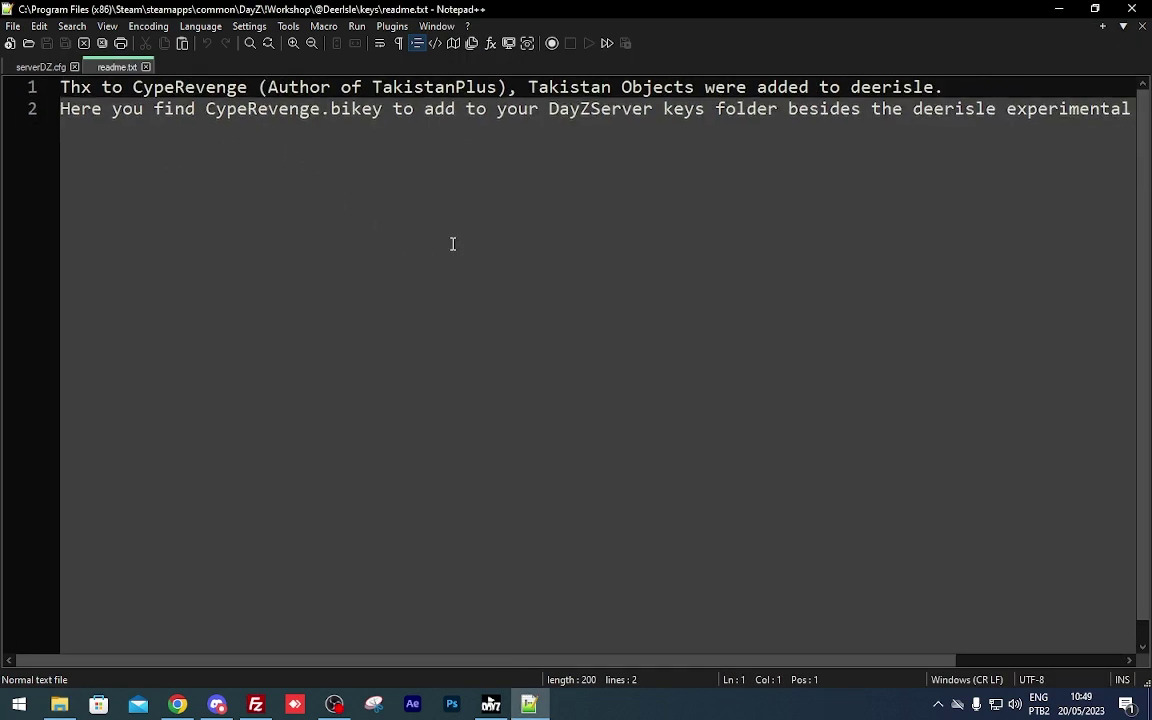
pyautogui.scroll(-1, 452, 244)
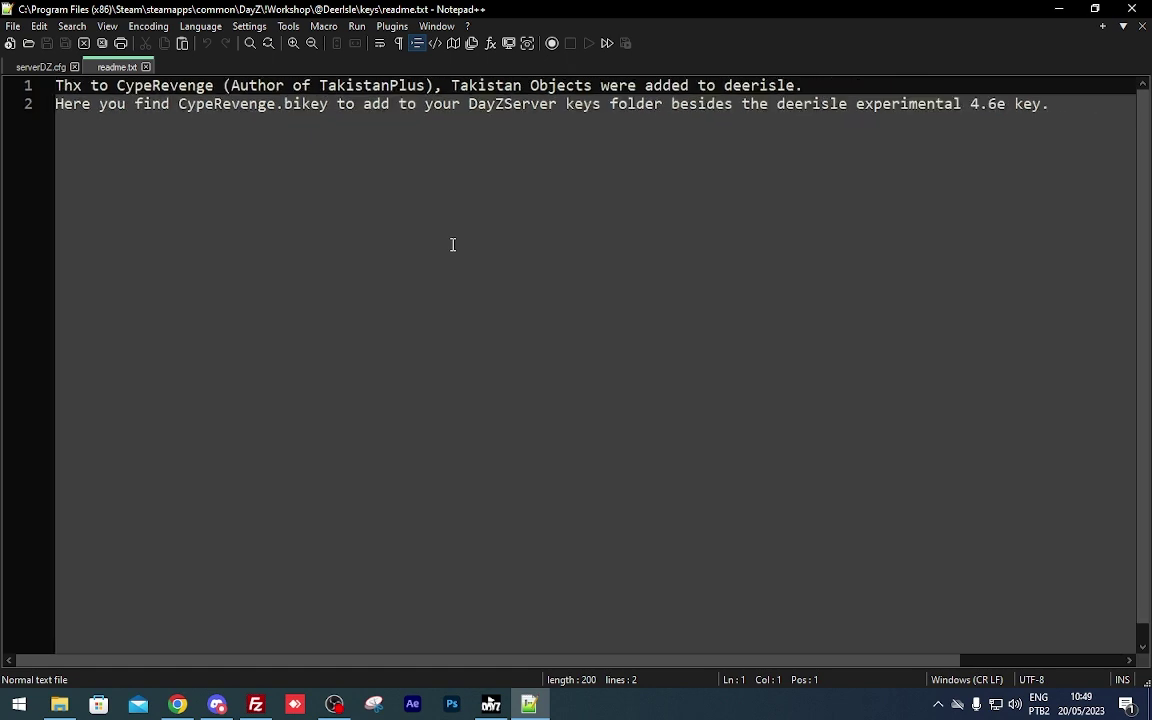
pyautogui.scroll(2, 449, 246)
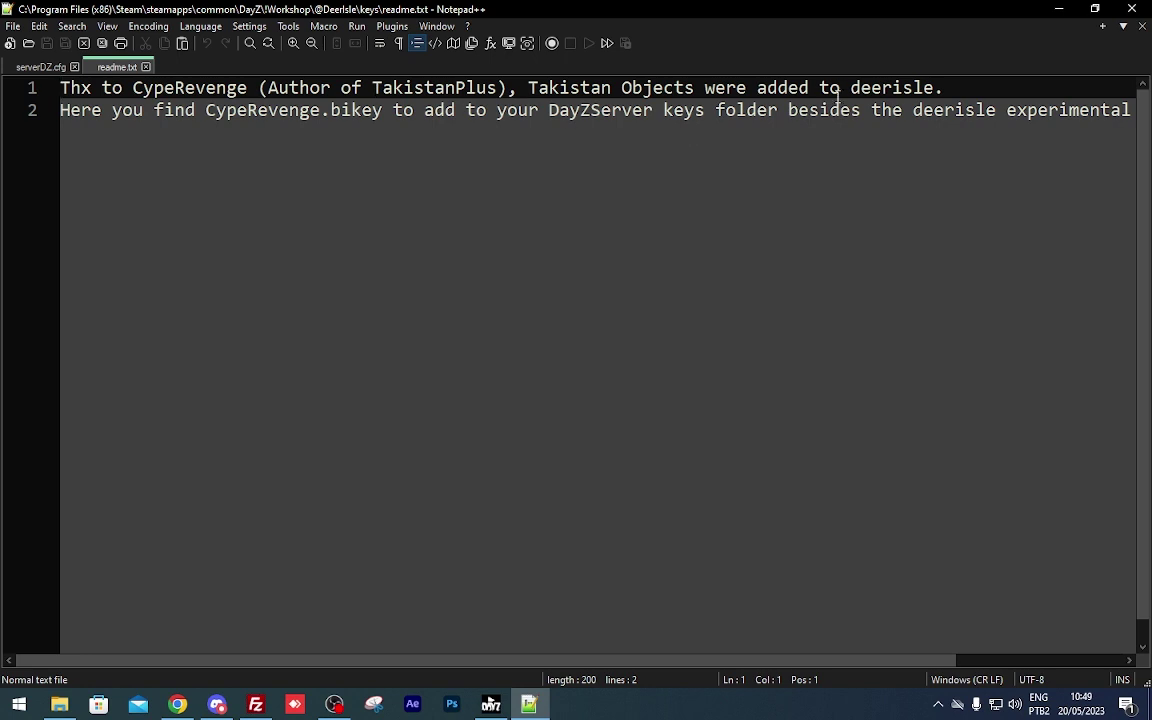
# Step: Close the readme in Notepad++ and minimize the editor
pyautogui.hotkey('ctrl', 'a')
pyautogui.click(622, 90)
pyautogui.click(146, 67)
pyautogui.click(1059, 9)
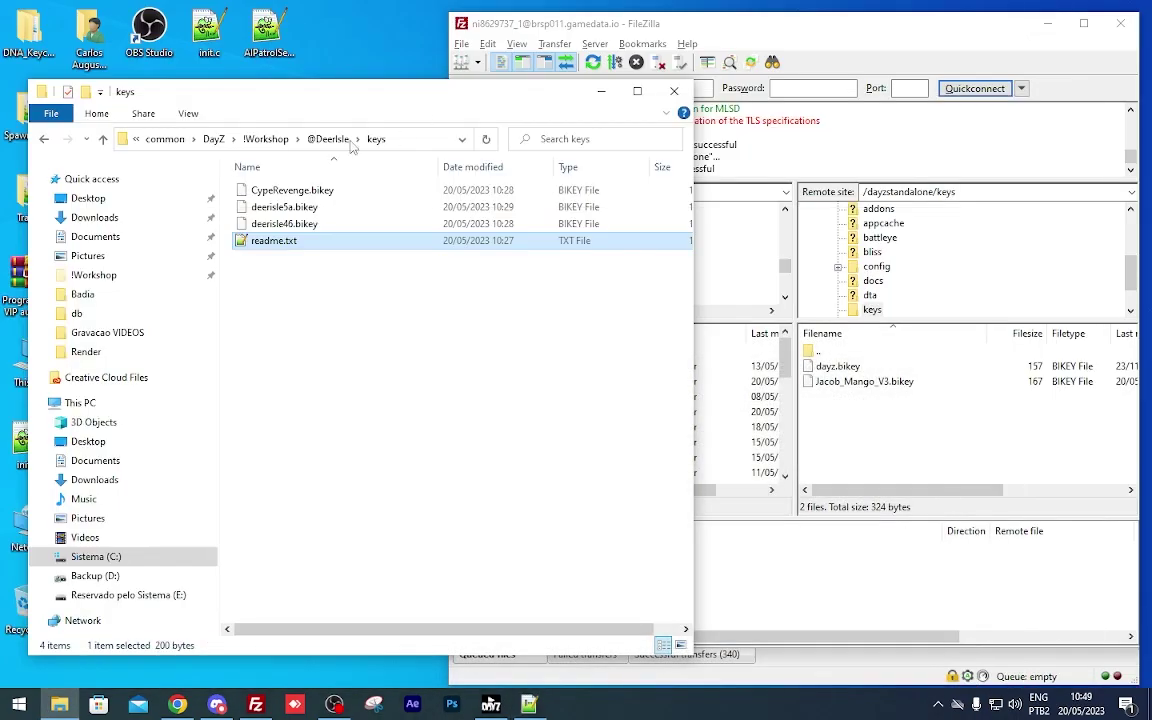
# Step: Upload CypeRevenge.bikey, deerisle5a.bikey and deerisle46.bikey to the server's keys folder
pyautogui.click(303, 192)
pyautogui.keyDown('shift'); pyautogui.click(284, 223); pyautogui.keyUp('shift')
pyautogui.moveTo(290, 196); pyautogui.dragTo(918, 416)
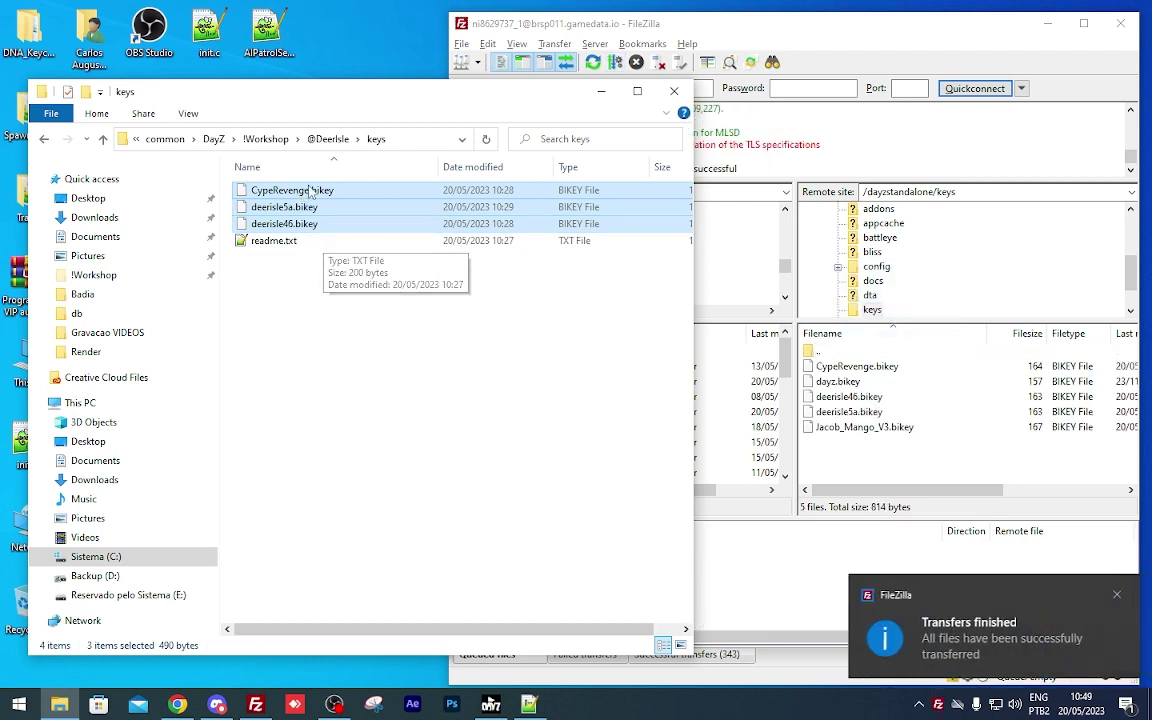
pyautogui.click(328, 139)
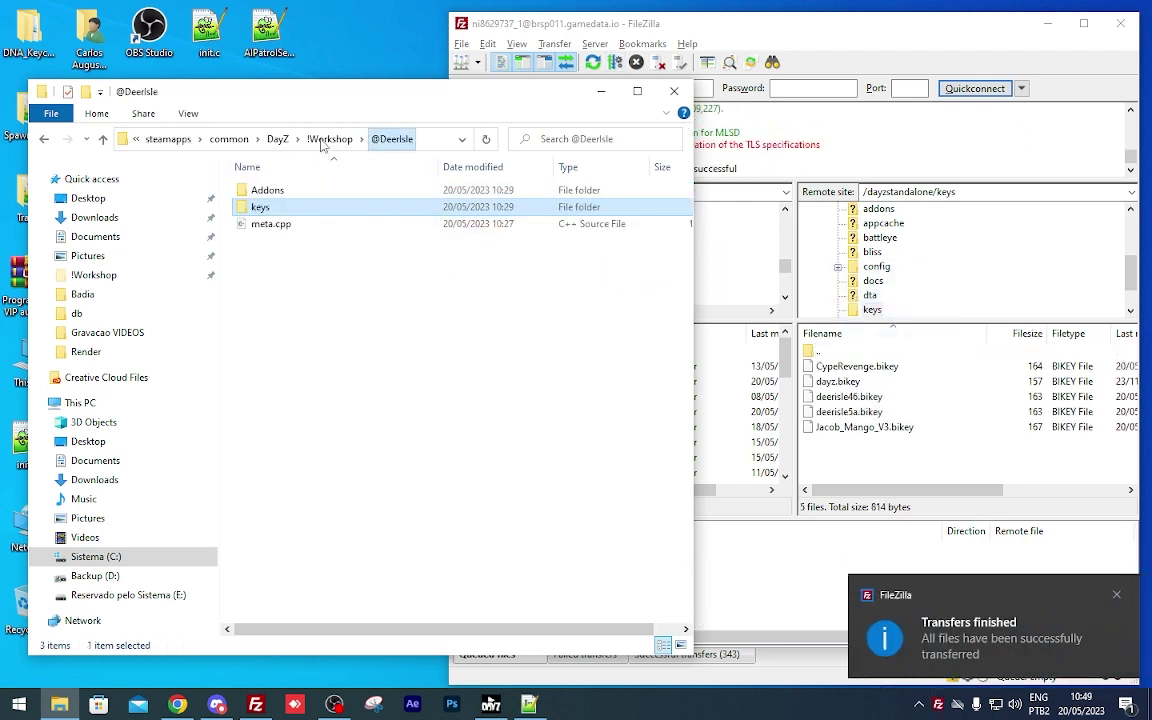
pyautogui.click(265, 139)
pyautogui.scroll(-4, 378, 400)
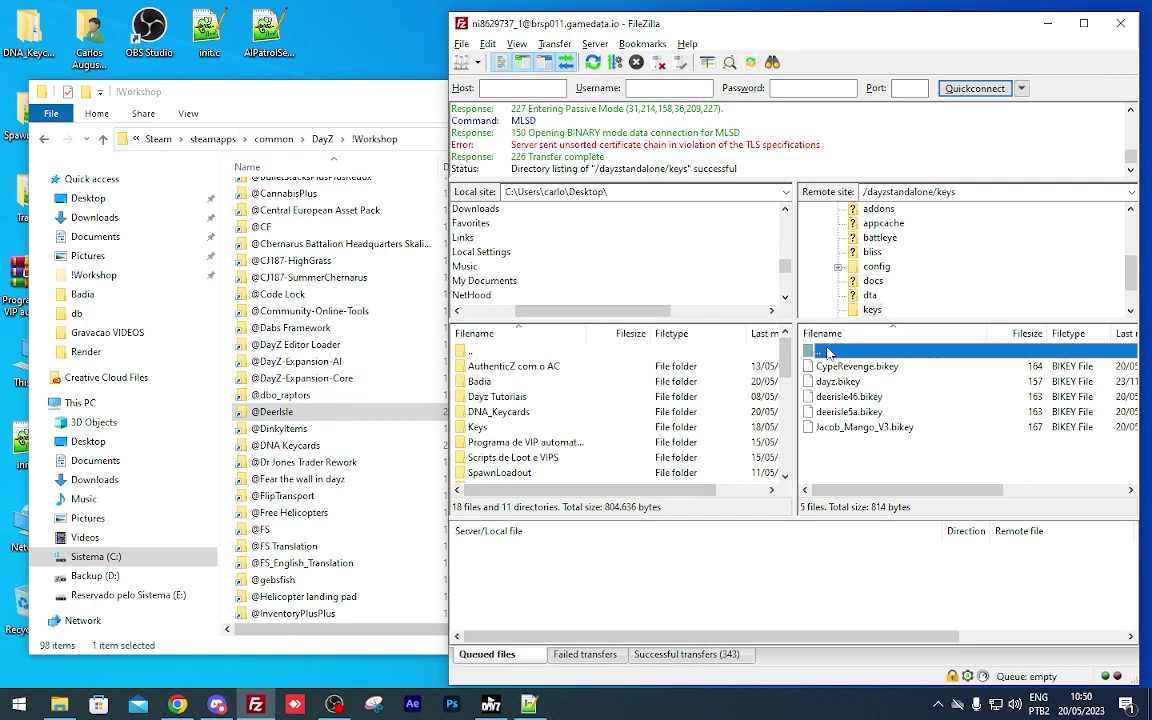
pyautogui.click(352, 398)
pyautogui.scroll(-20, 352, 405)
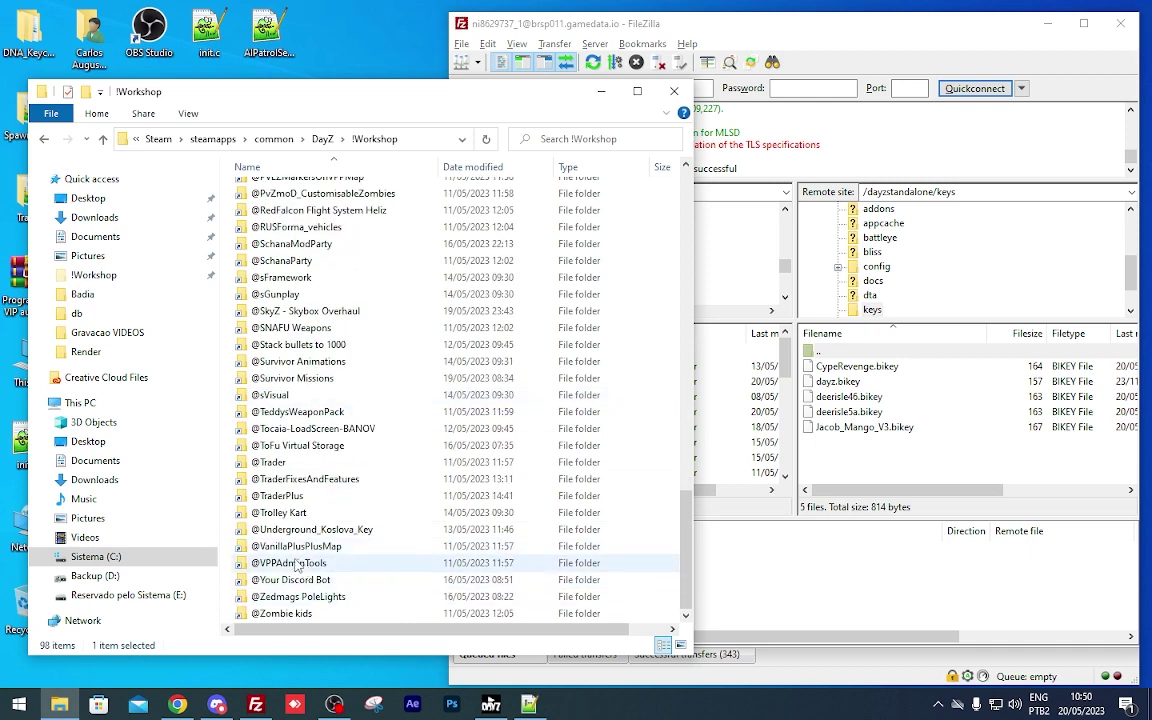
pyautogui.doubleClick(292, 563)
pyautogui.doubleClick(275, 208)
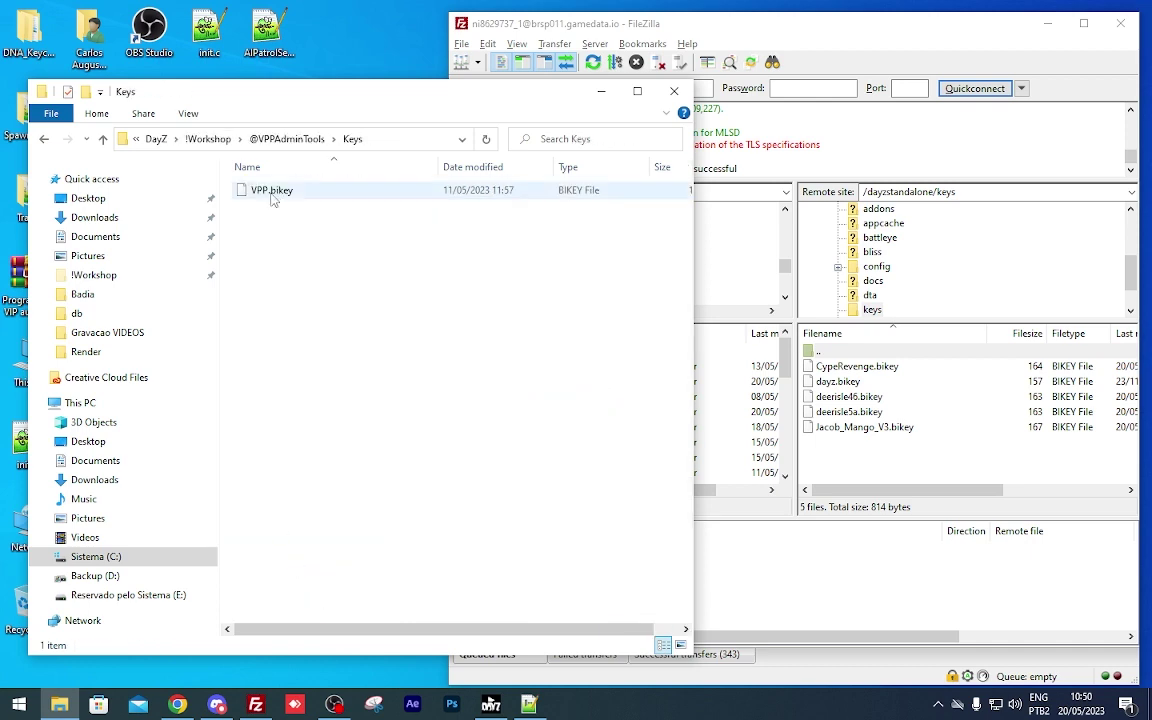
pyautogui.moveTo(272, 192); pyautogui.dragTo(845, 405)
pyautogui.click(295, 139)
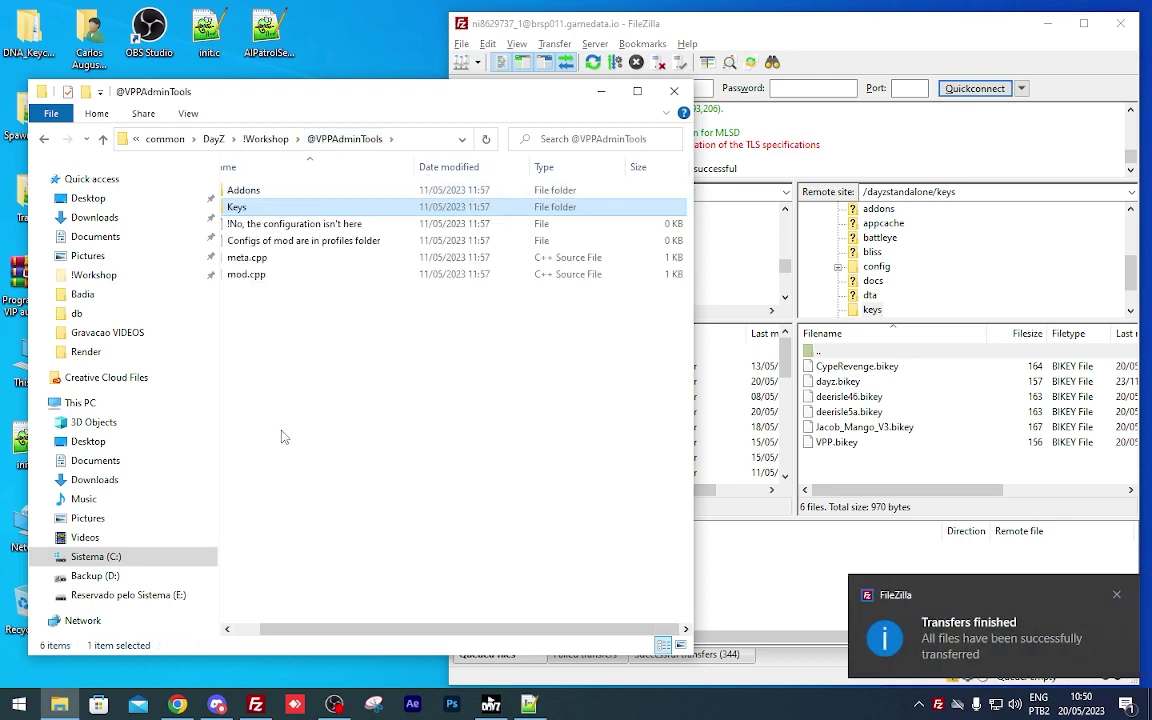
pyautogui.click(270, 139)
pyautogui.scroll(-3, 270, 480)
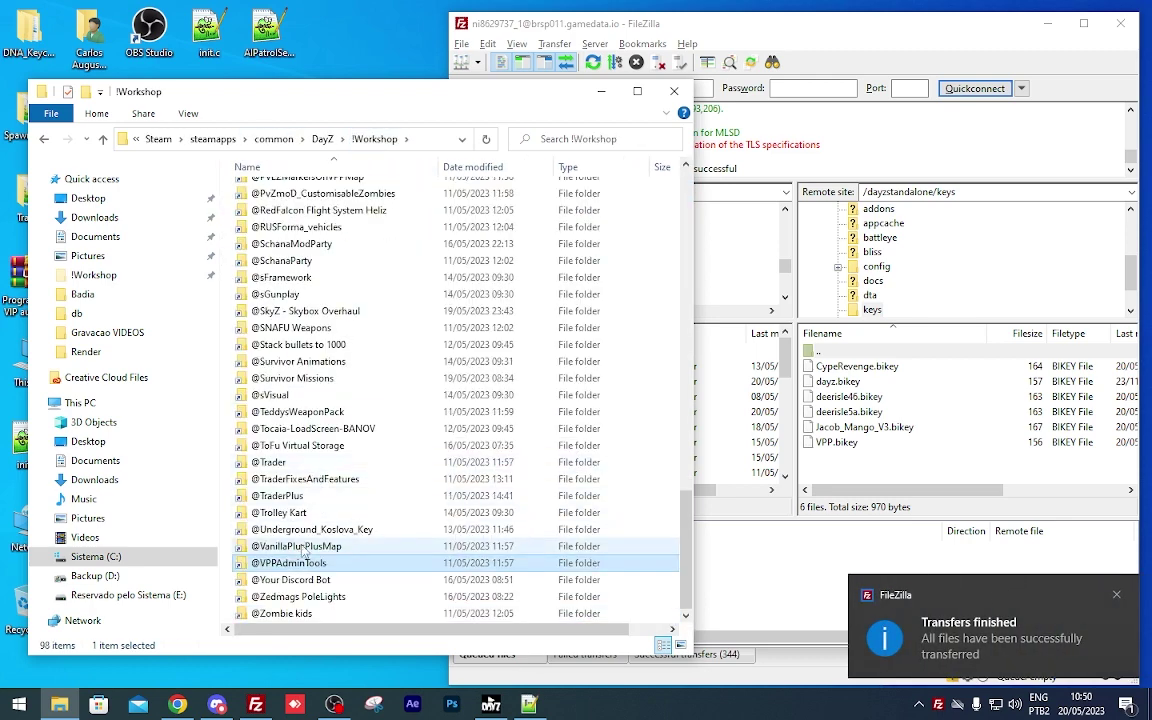
pyautogui.doubleClick(270, 490)
pyautogui.doubleClick(265, 192)
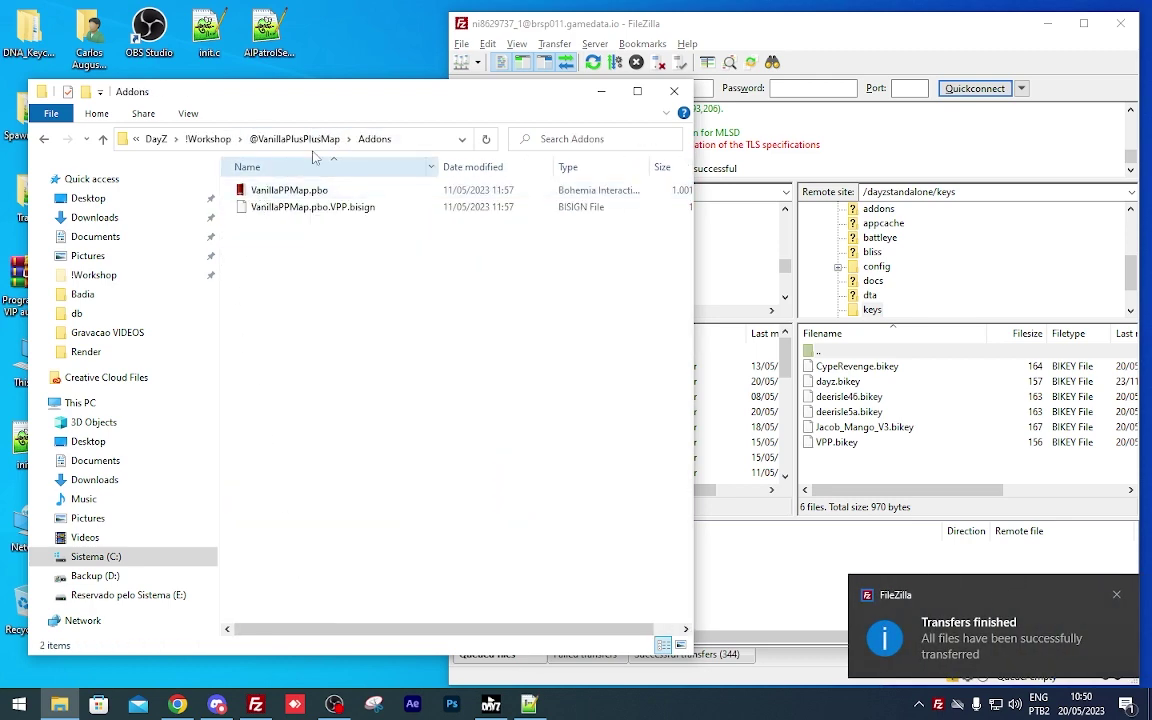
pyautogui.click(310, 139)
pyautogui.click(278, 208)
pyautogui.doubleClick(280, 208)
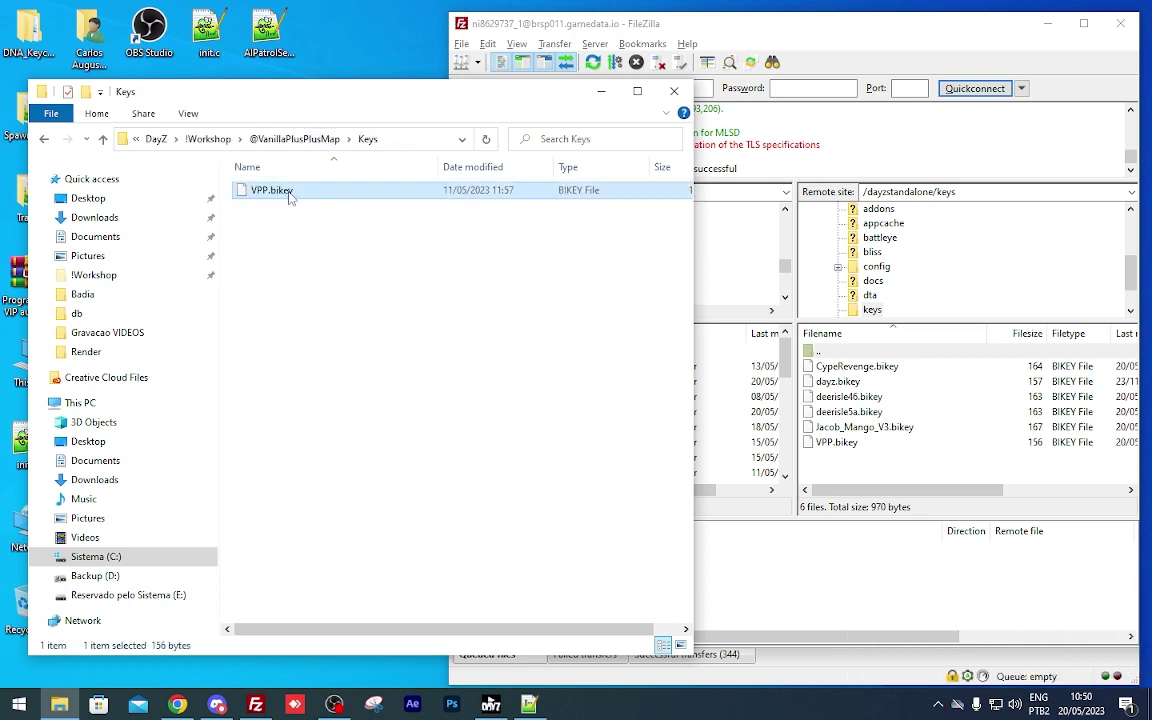
pyautogui.moveTo(290, 195); pyautogui.dragTo(975, 465)
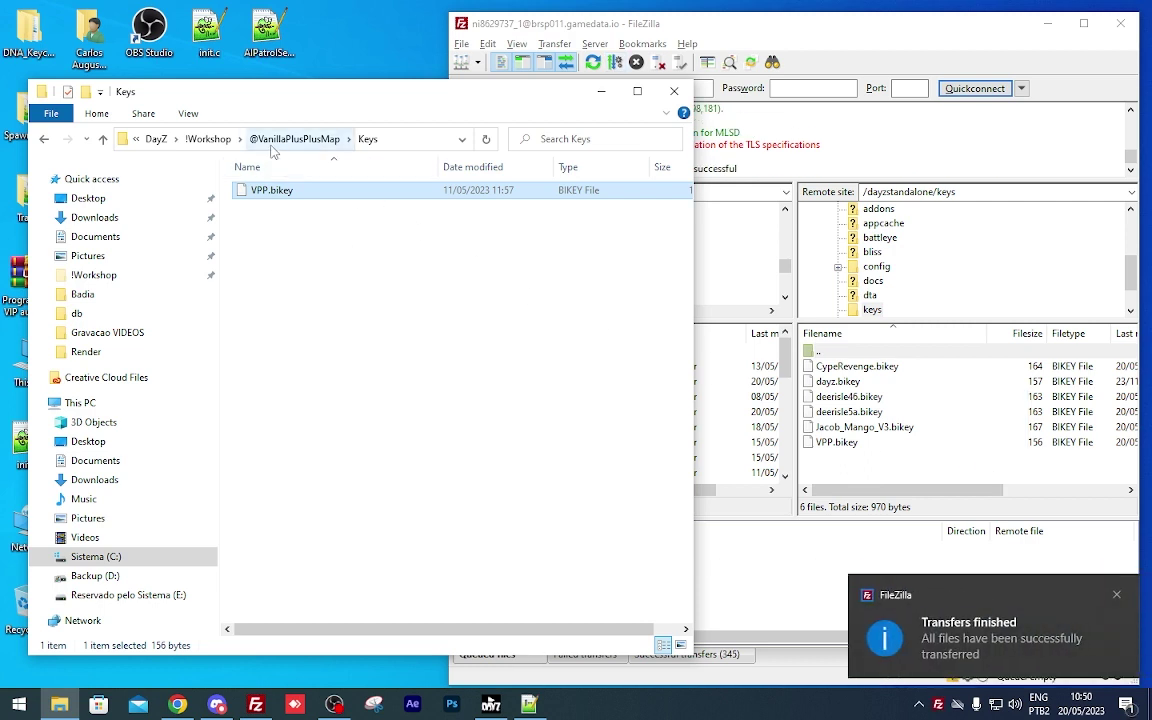
pyautogui.click(210, 139)
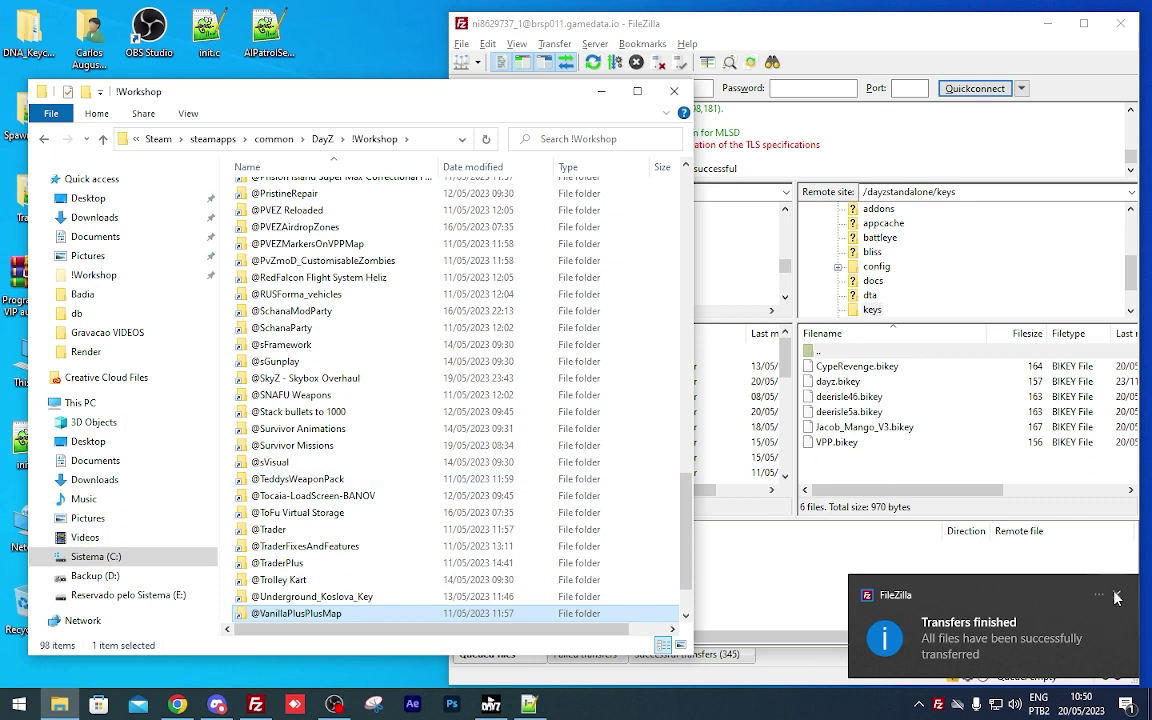
pyautogui.click(1117, 597)
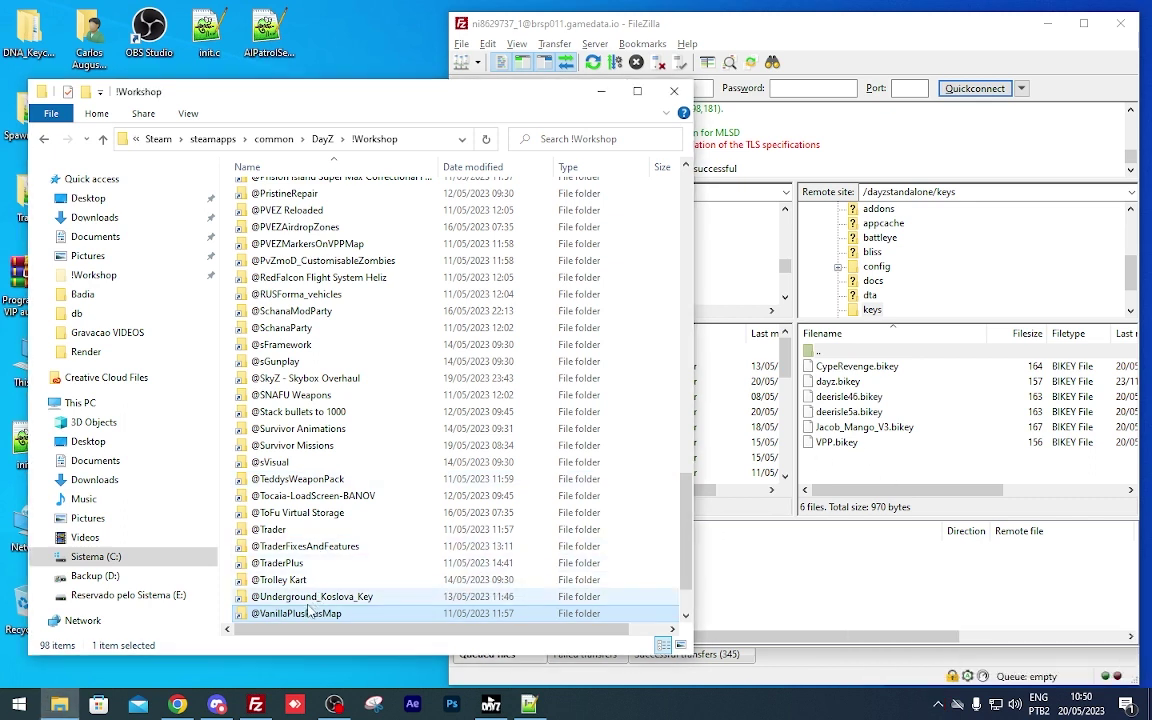
pyautogui.doubleClick(292, 396)
pyautogui.doubleClick(282, 205)
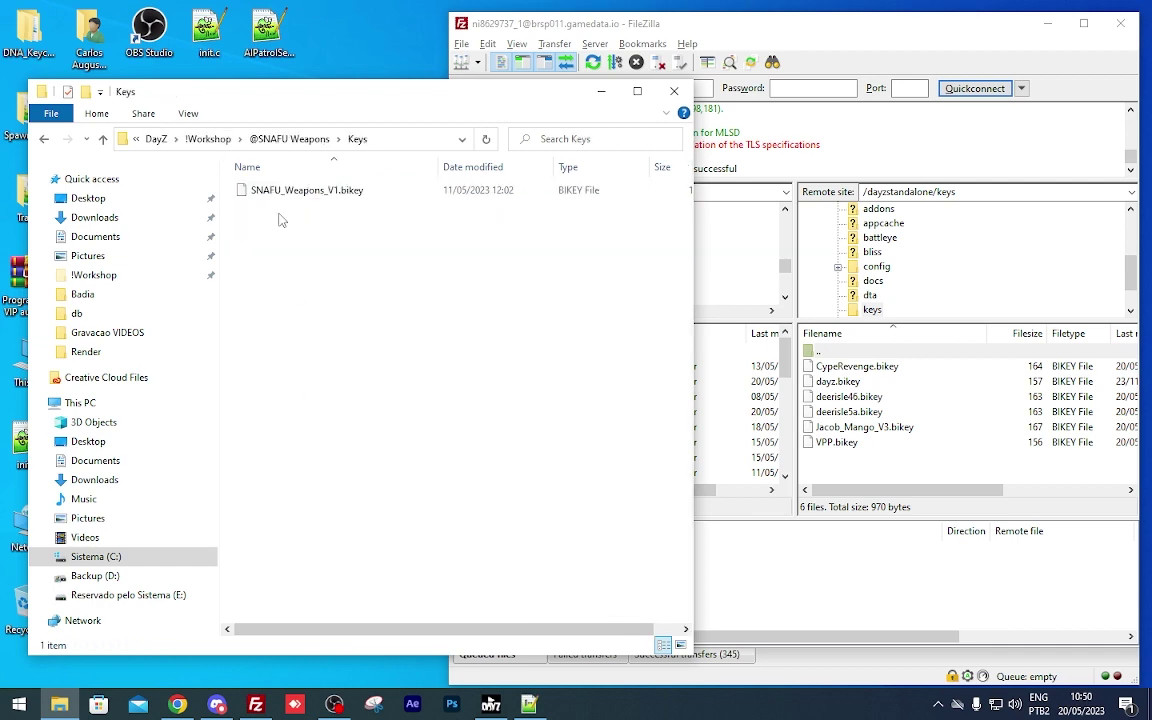
pyautogui.moveTo(300, 190); pyautogui.dragTo(977, 458)
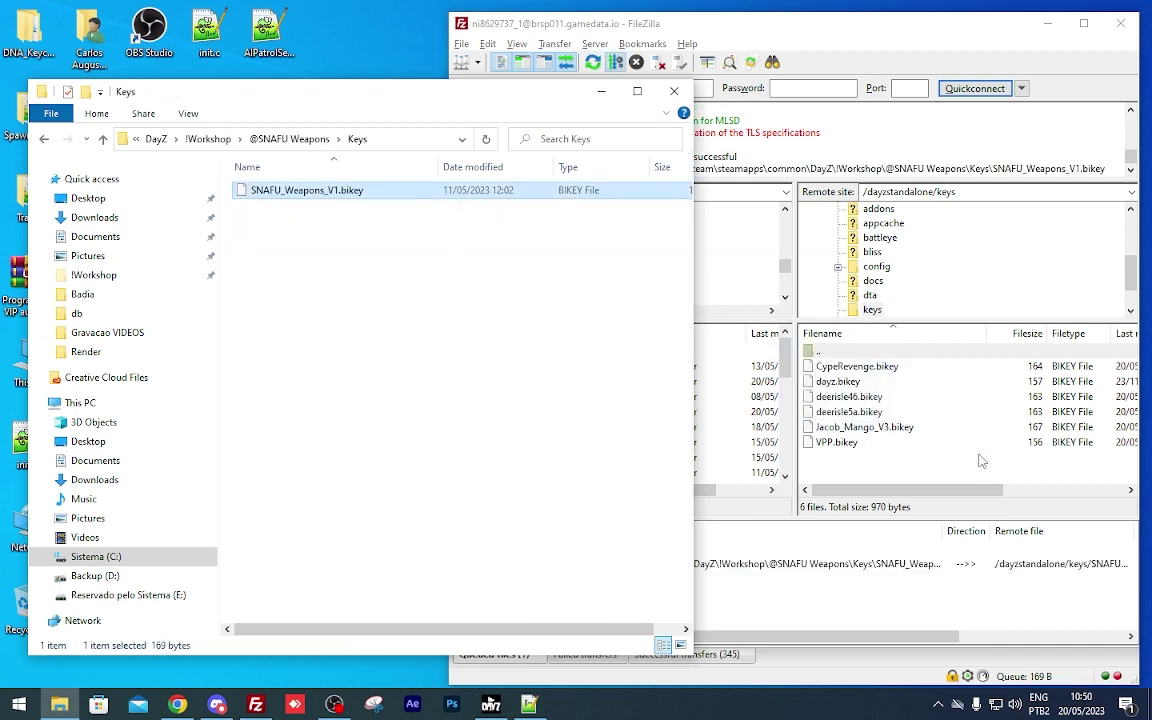
pyautogui.doubleClick(830, 353)
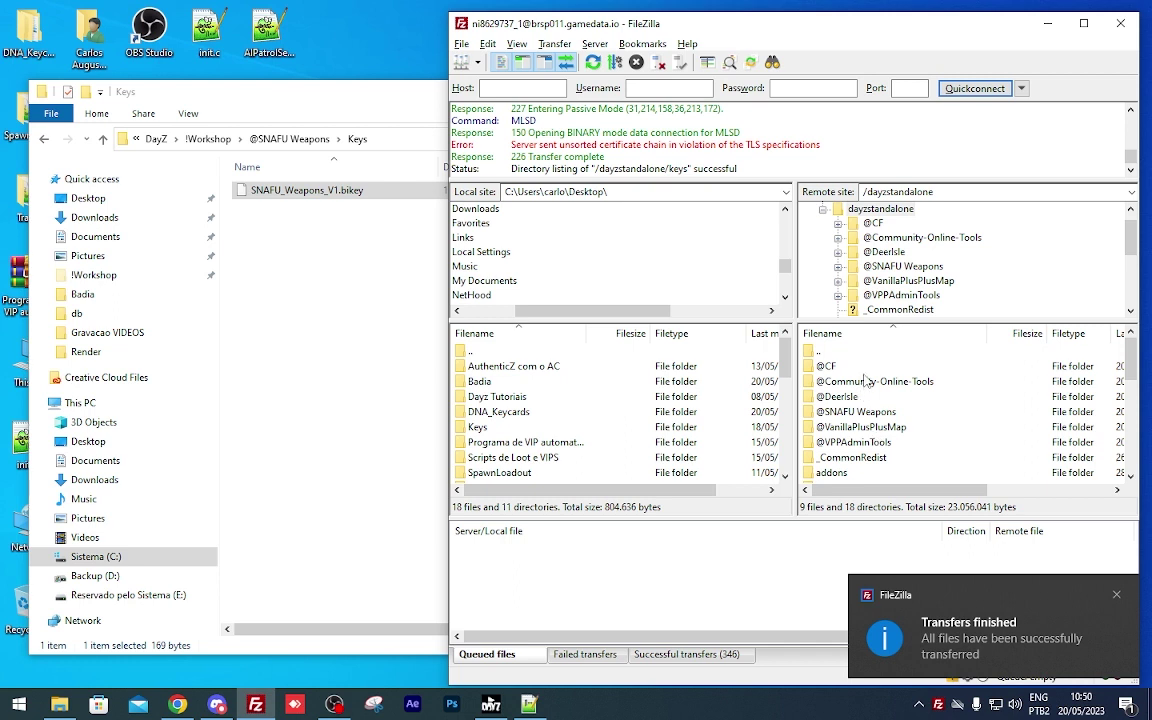
# Step: Check the server's mod folders, confirm seven .bikey files in keys, then return to Nitrado
pyautogui.click(866, 380)
pyautogui.click(862, 412)
pyautogui.press('Up')
pyautogui.press('Up')
pyautogui.press('Up')
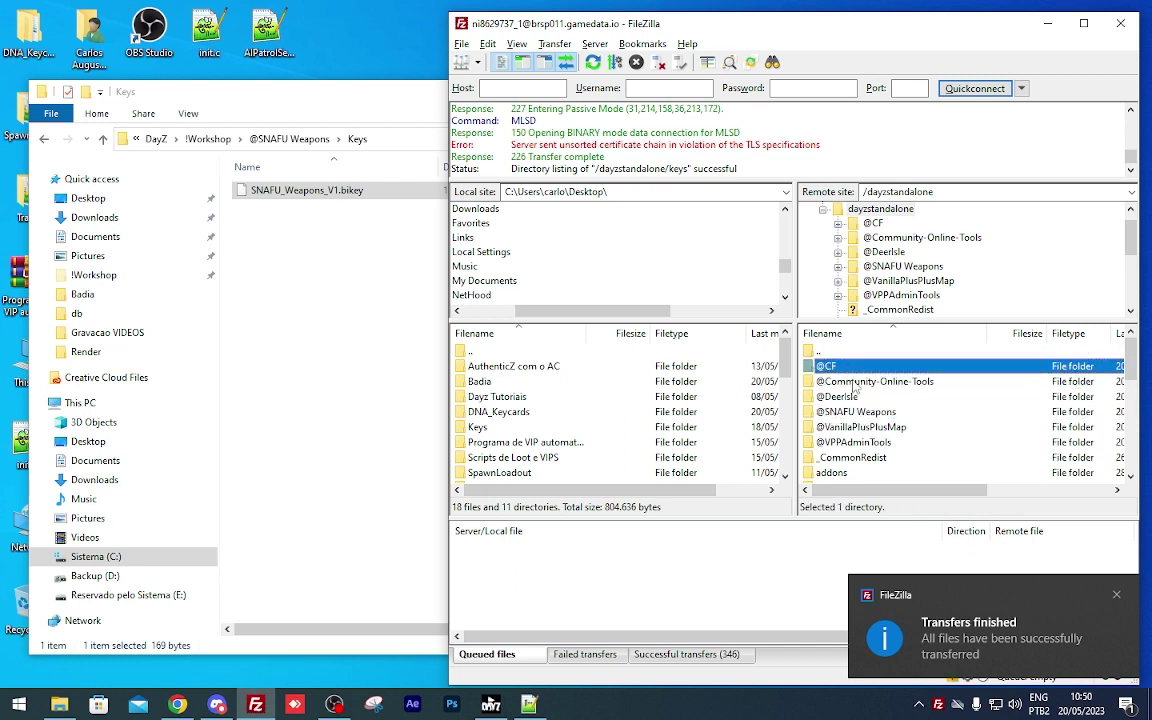
pyautogui.press('Down')
pyautogui.press('Down')
pyautogui.press('Down')
pyautogui.press('Down')
pyautogui.press('Down')
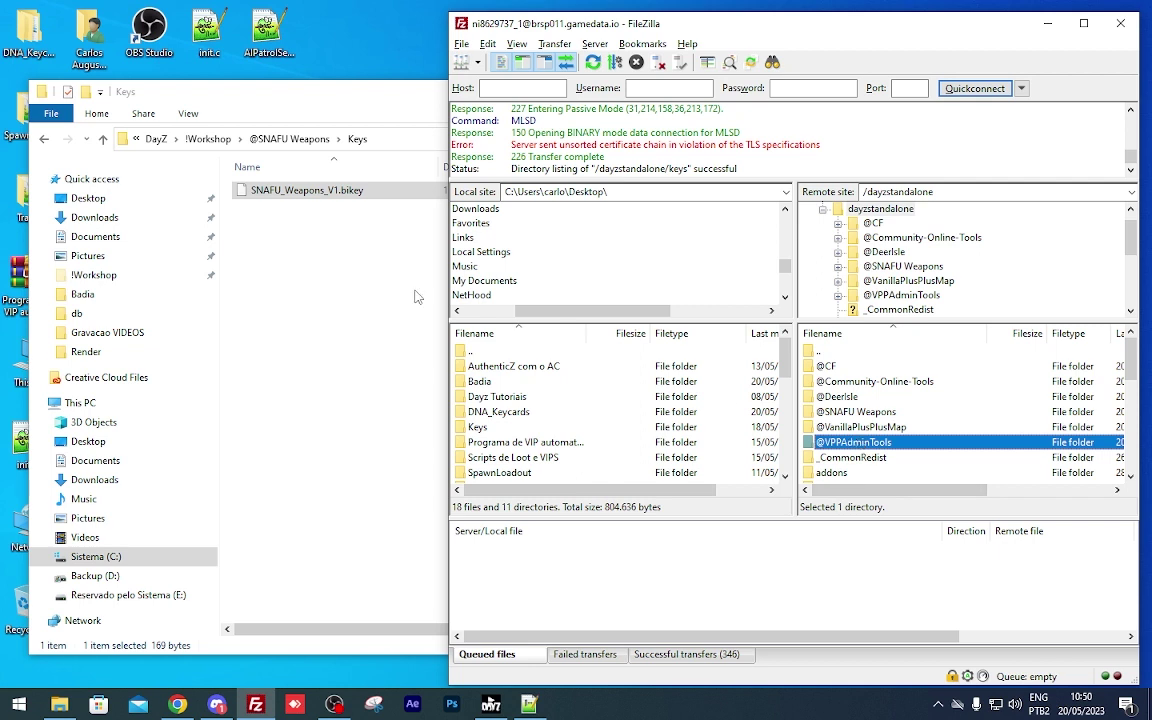
pyautogui.scroll(-3, 850, 428)
pyautogui.doubleClick(852, 430)
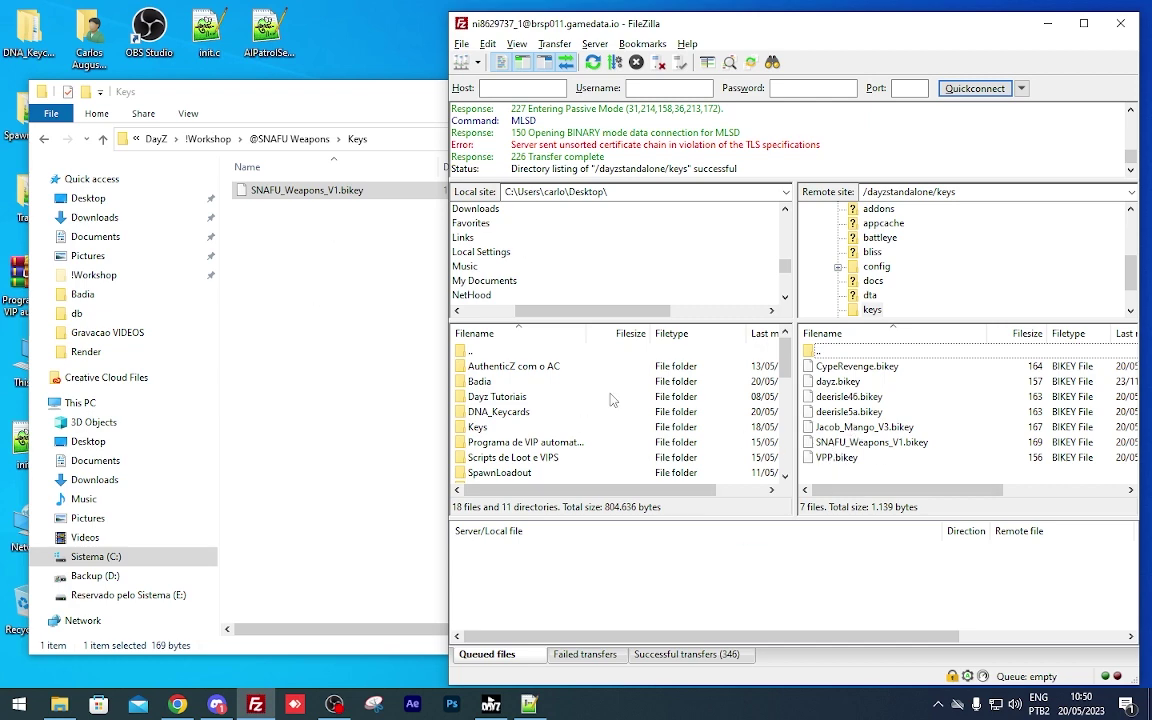
pyautogui.click(177, 705)
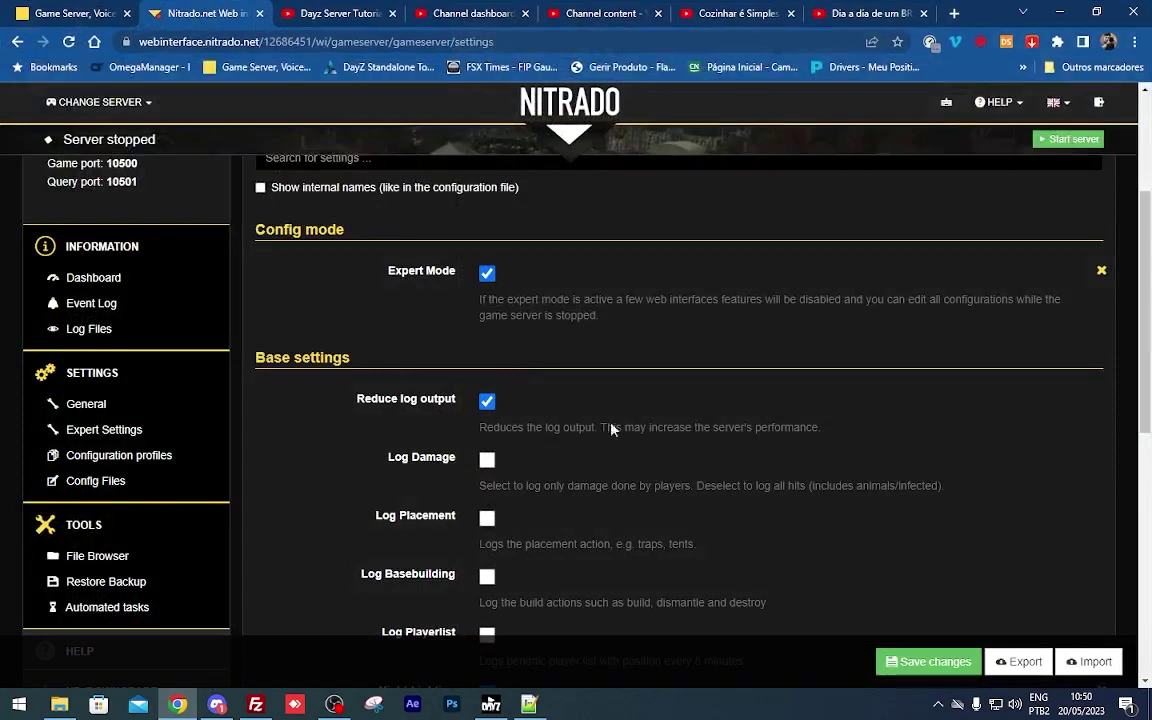
pyautogui.scroll(-10, 612, 428)
pyautogui.click(901, 306)
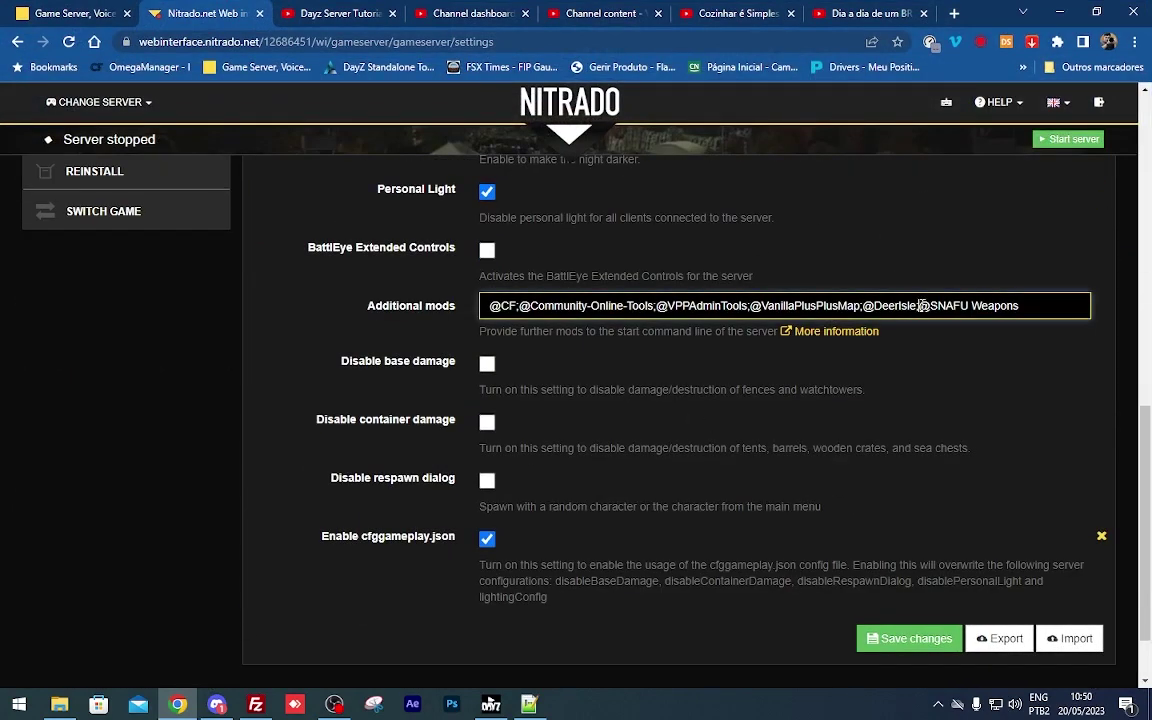
pyautogui.moveTo(919, 306); pyautogui.dragTo(1021, 310)
pyautogui.press('BackSpace')
pyautogui.press('BackSpace')
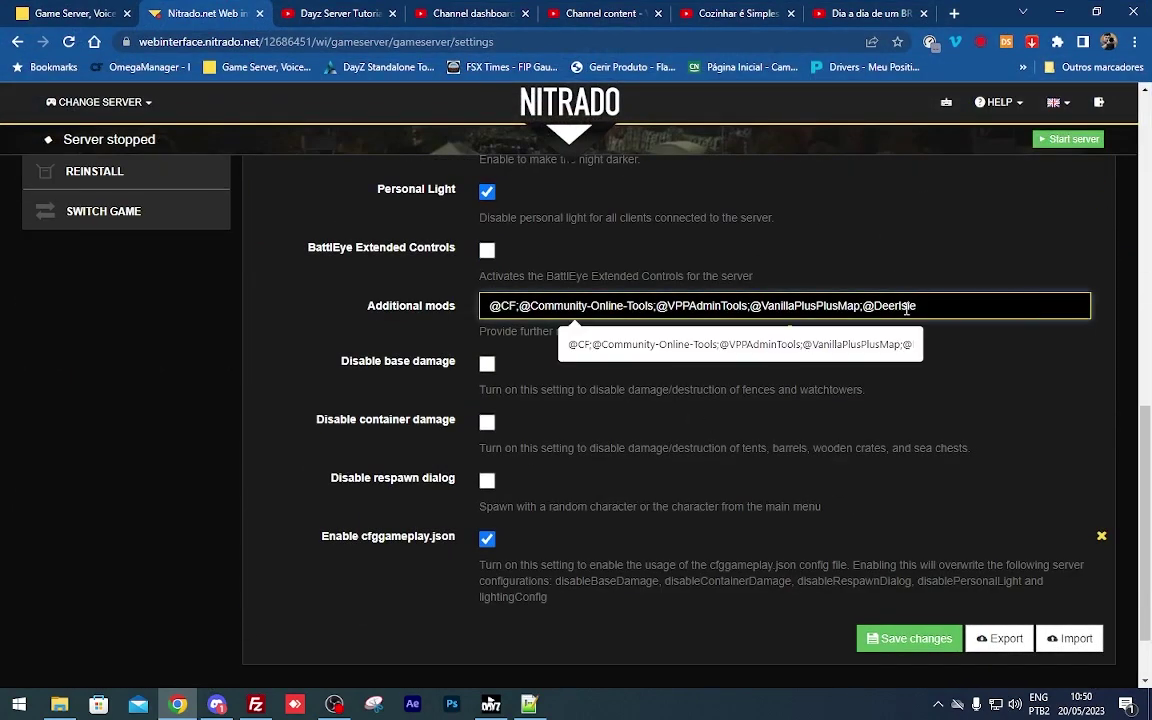
pyautogui.hotkey('ctrl', 'z')
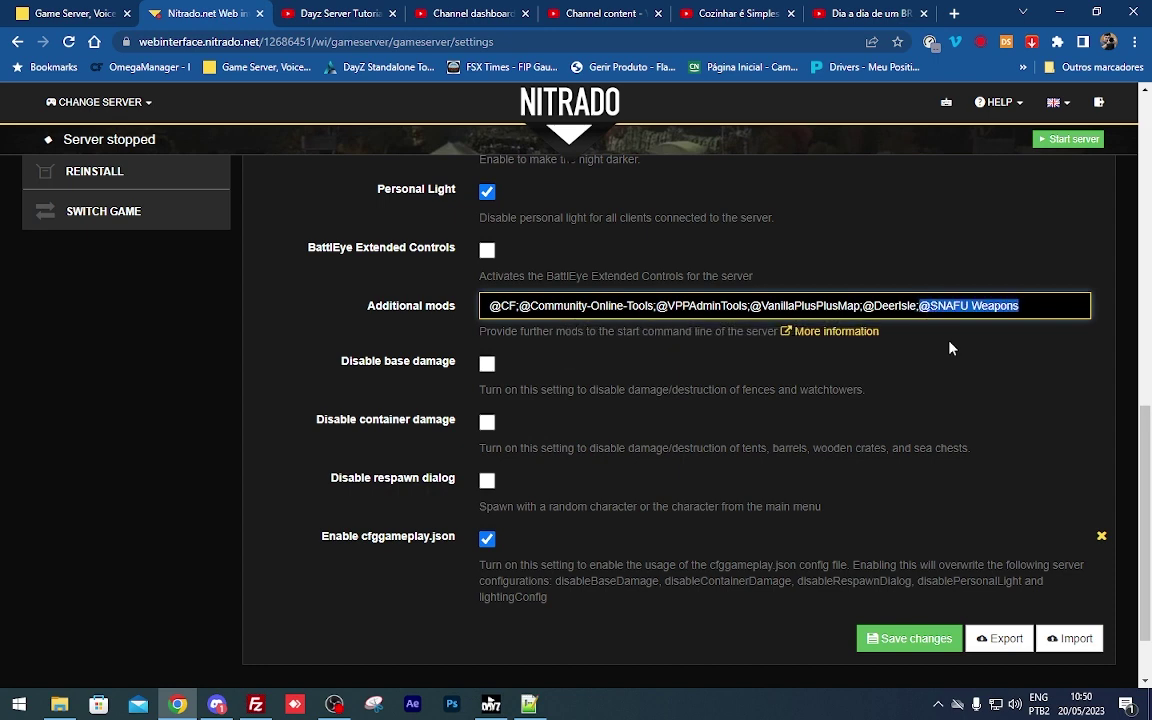
# Step: In FileZilla, select SNAFU_Weapons_V1.bikey in the server's keys folder
pyautogui.hotkey('ctrl', 'x')
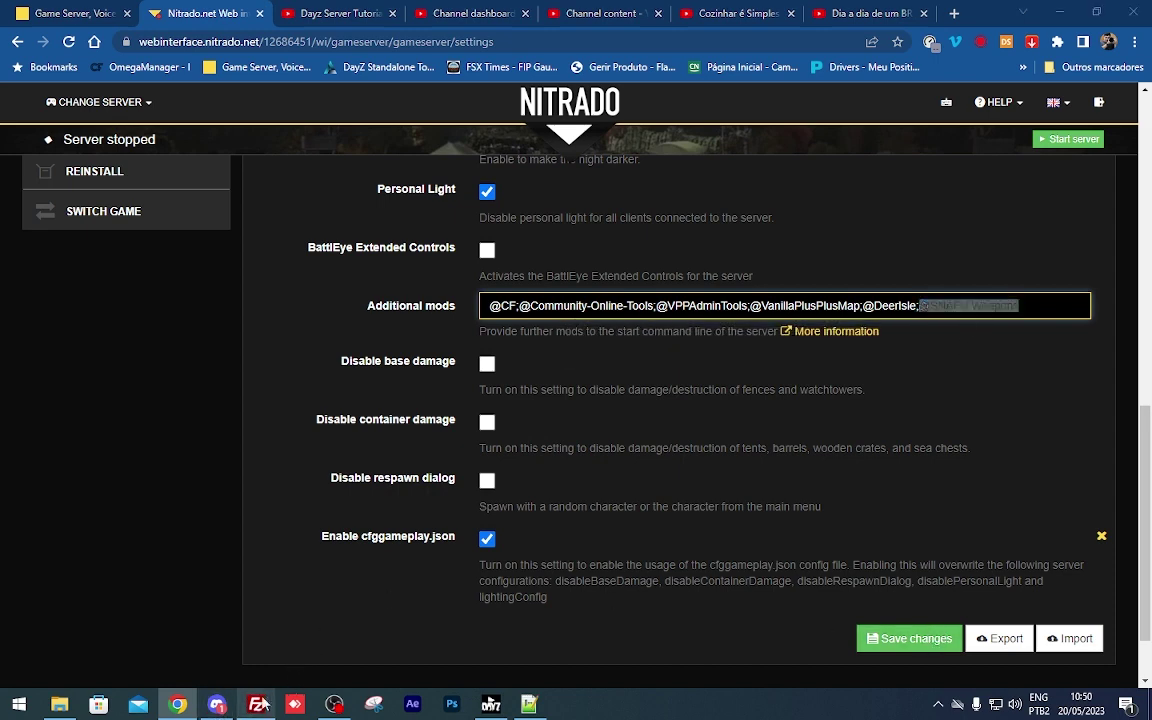
pyautogui.click(256, 704)
pyautogui.click(880, 443)
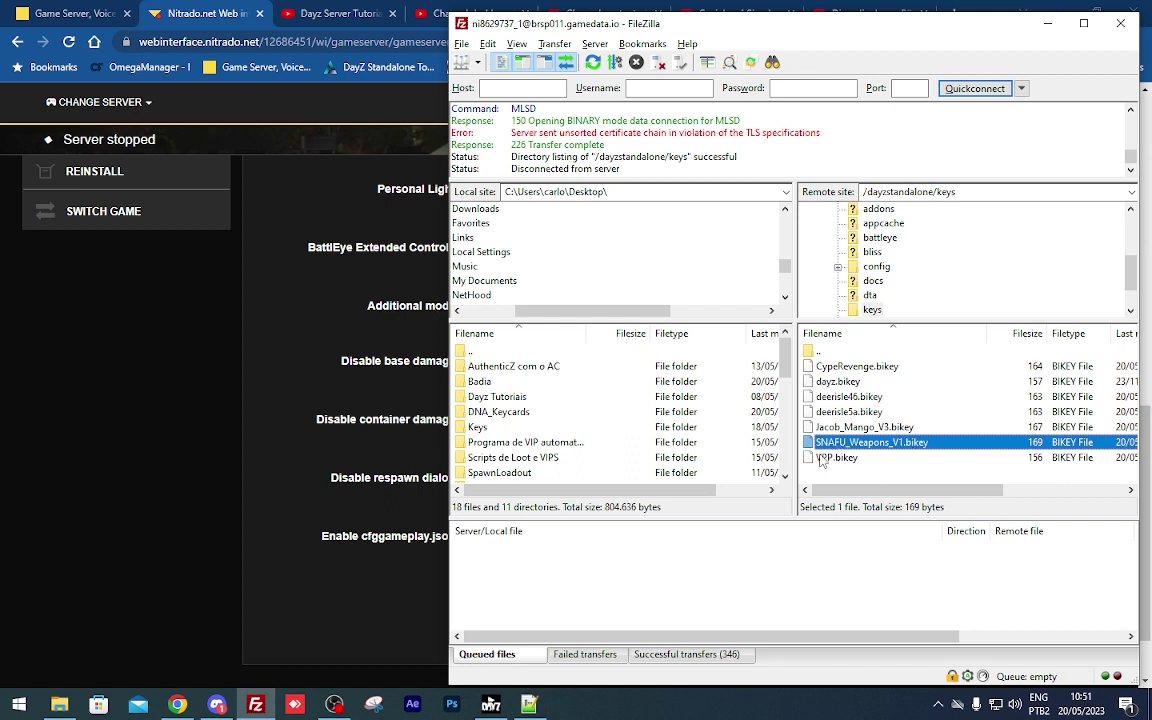
# Step: Select the server's Jacob_Mango_V3.bikey and open the local !Workshop mods folder
pyautogui.click(880, 427)
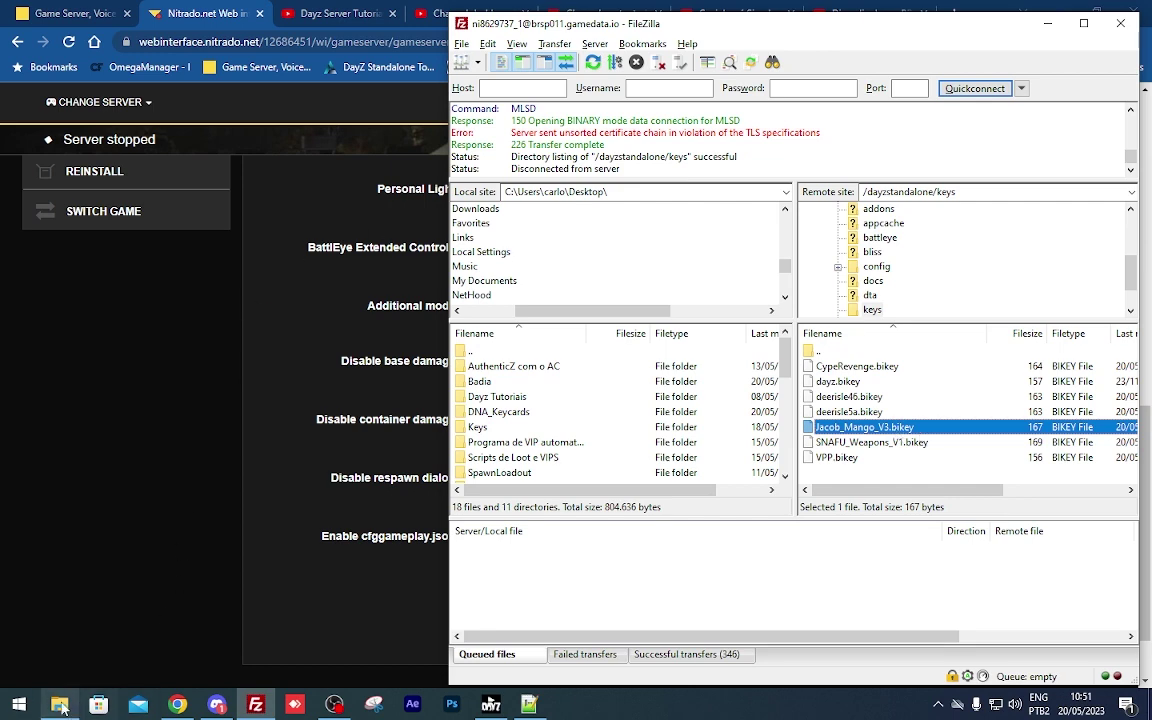
pyautogui.click(59, 704)
pyautogui.click(240, 139)
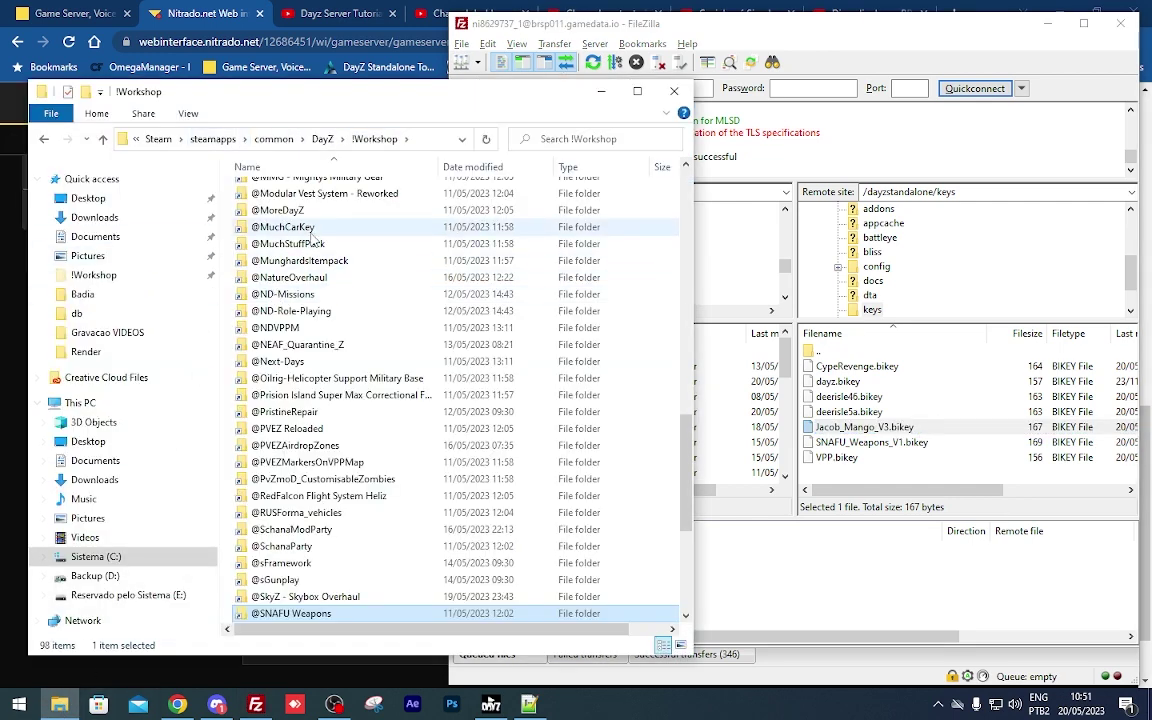
pyautogui.scroll(10, 330, 380)
pyautogui.scroll(7, 355, 248)
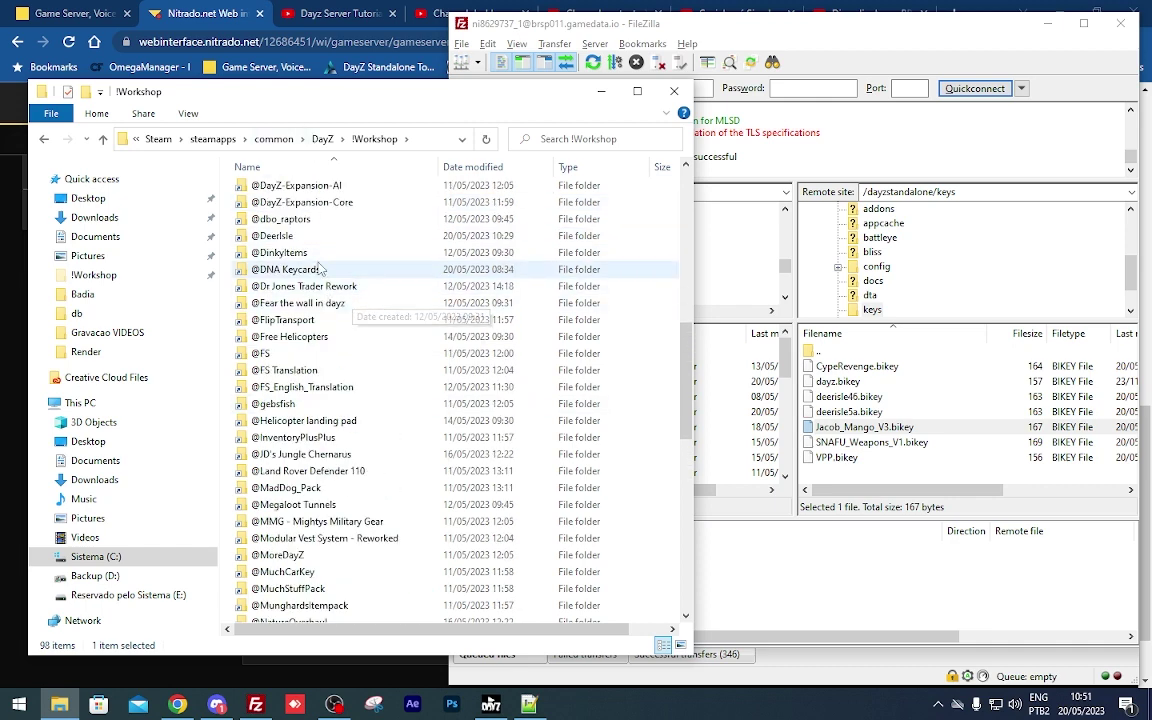
pyautogui.doubleClick(283, 353)
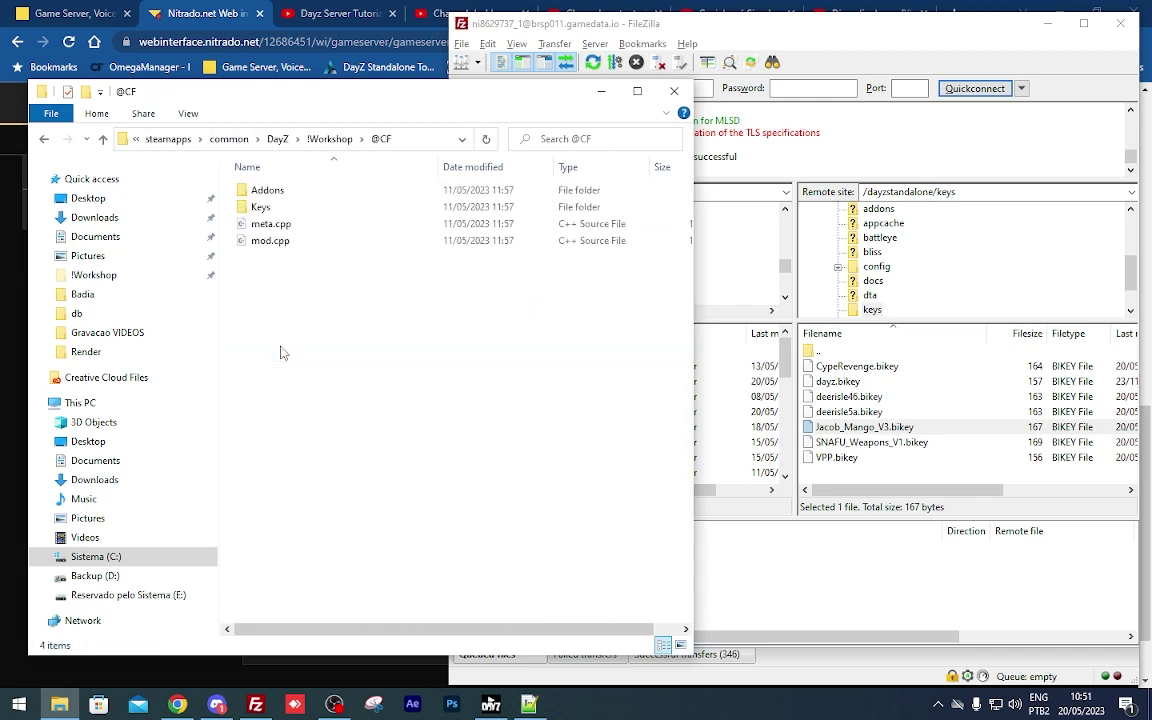
pyautogui.doubleClick(283, 205)
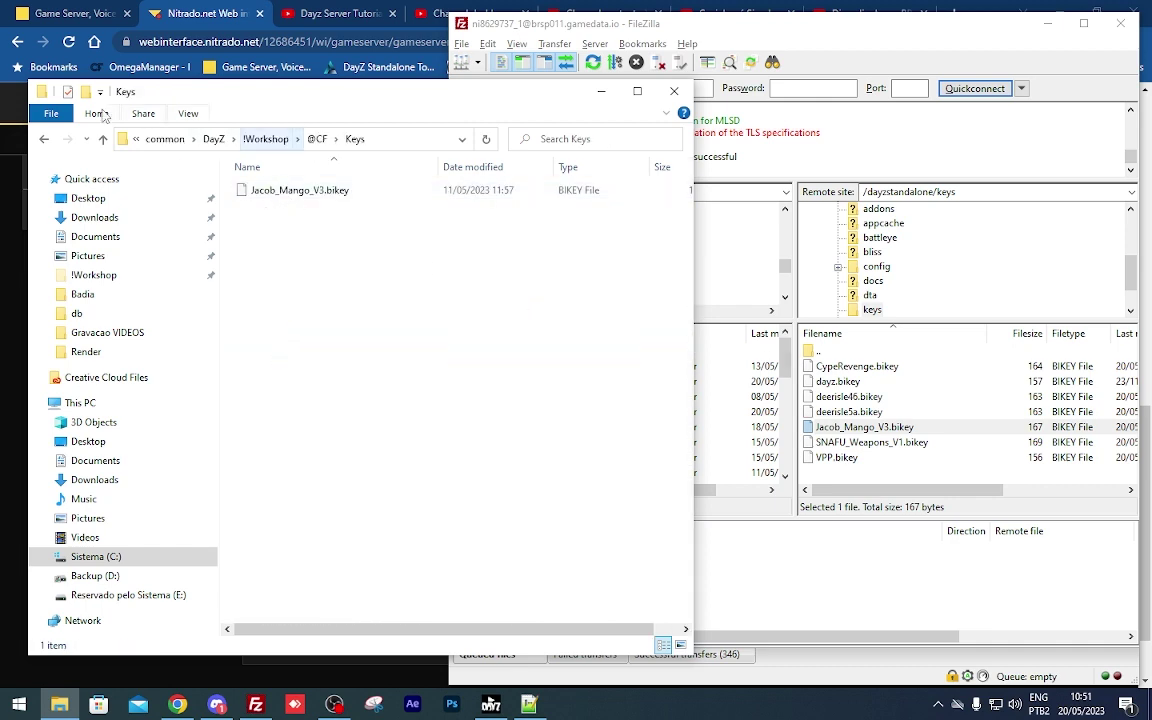
pyautogui.click(883, 484)
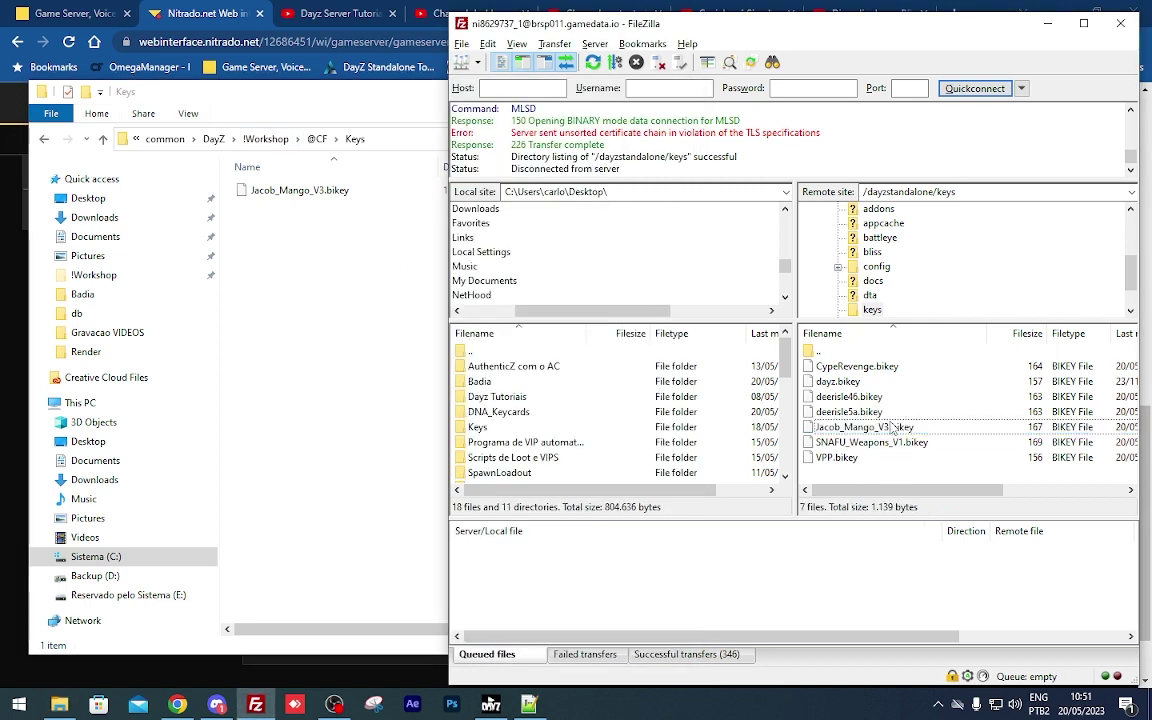
pyautogui.click(230, 14)
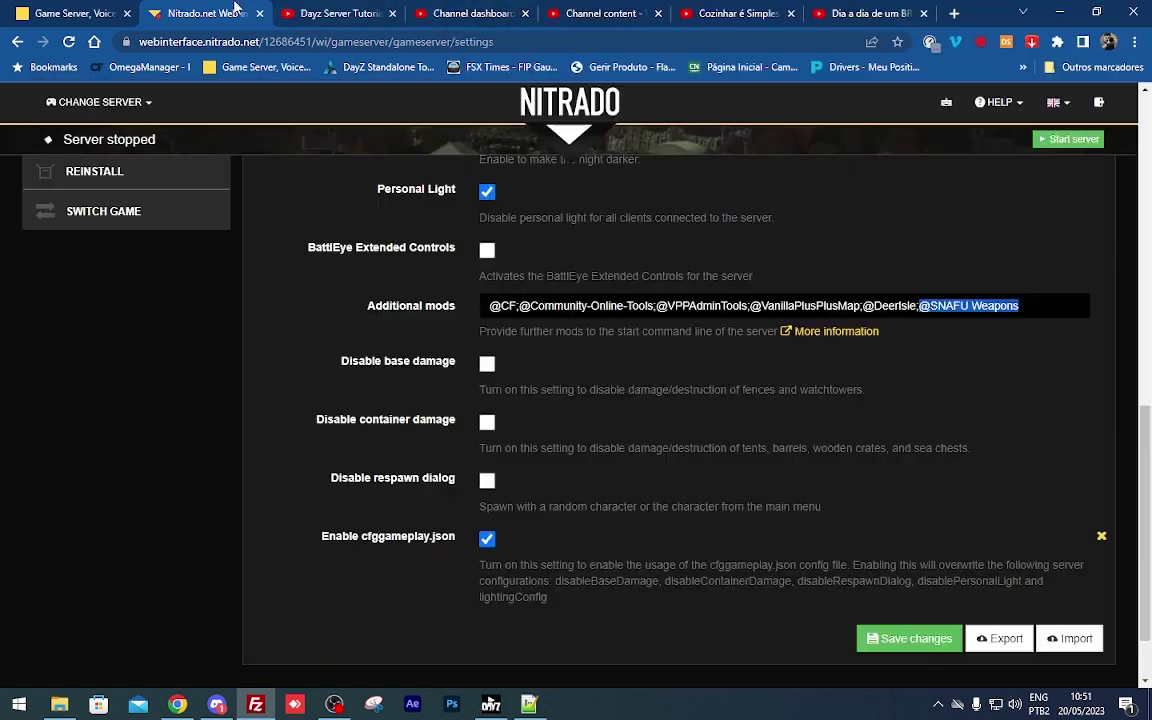
pyautogui.click(1034, 307)
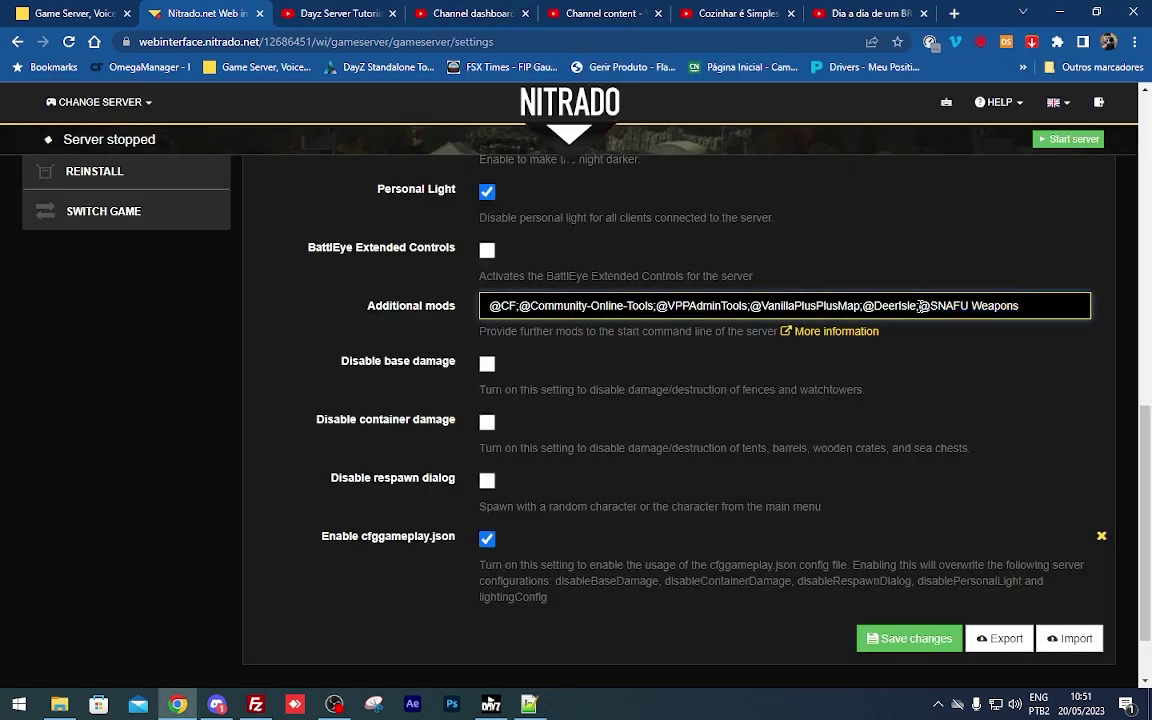
pyautogui.moveTo(919, 306)
pyautogui.mouseDown()
pyautogui.moveTo(1060, 315)
pyautogui.moveTo(913, 312)
pyautogui.mouseUp()
pyautogui.click(1035, 305)
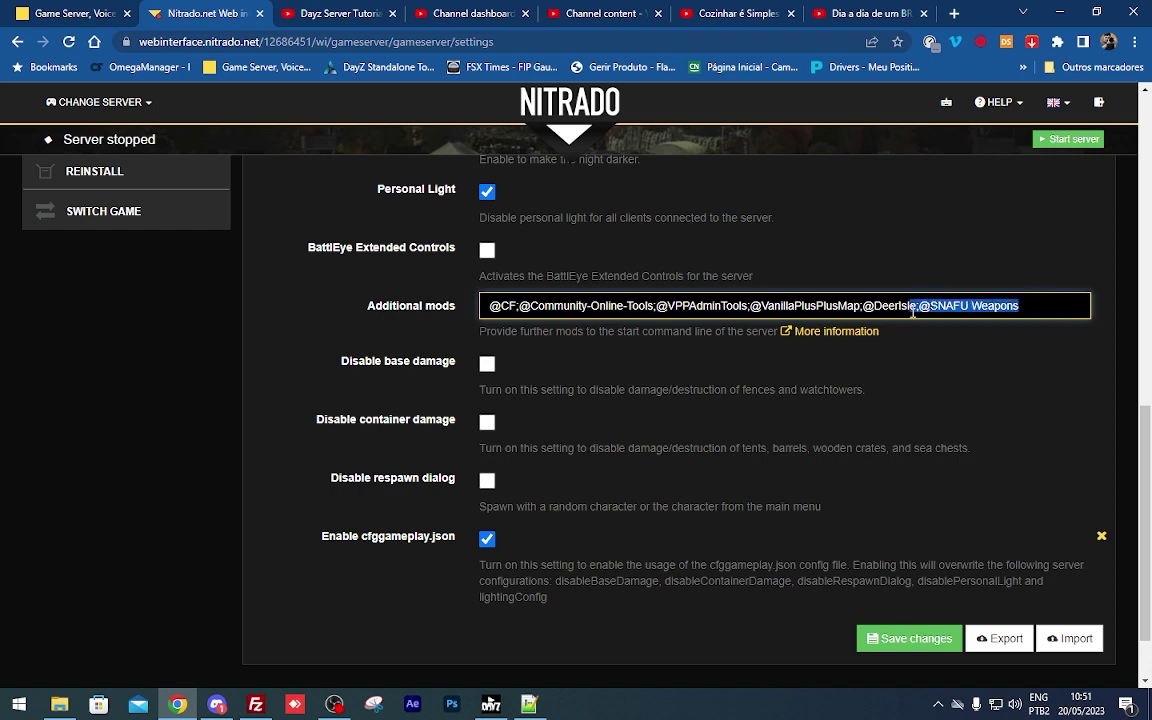
pyautogui.click(256, 704)
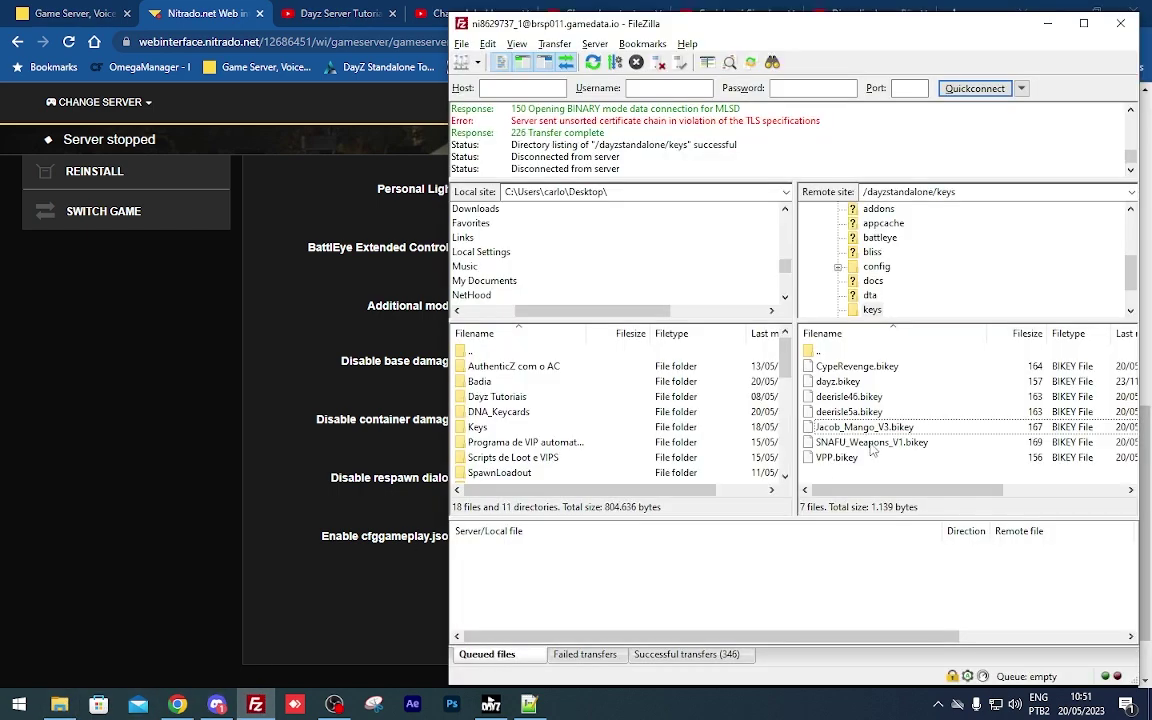
# Step: Select and clear key files such as VPP.bikey in the server's keys list, then return to Nitrado
pyautogui.moveTo(903, 461); pyautogui.dragTo(829, 408)
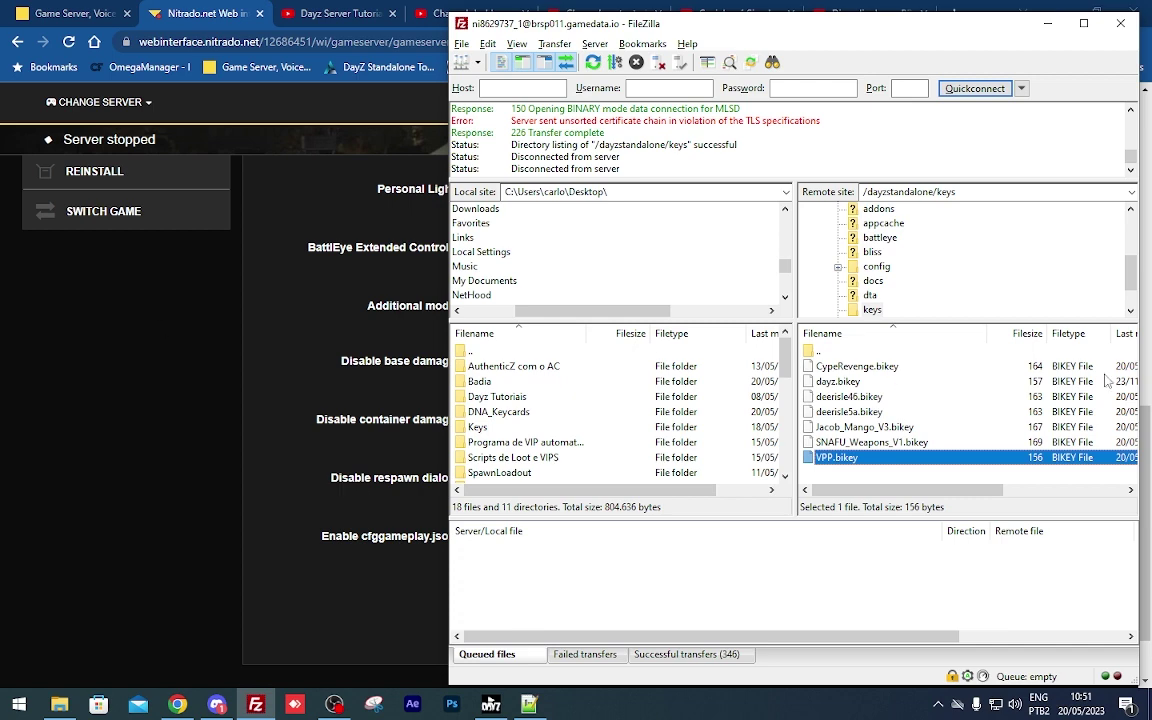
pyautogui.click(875, 481)
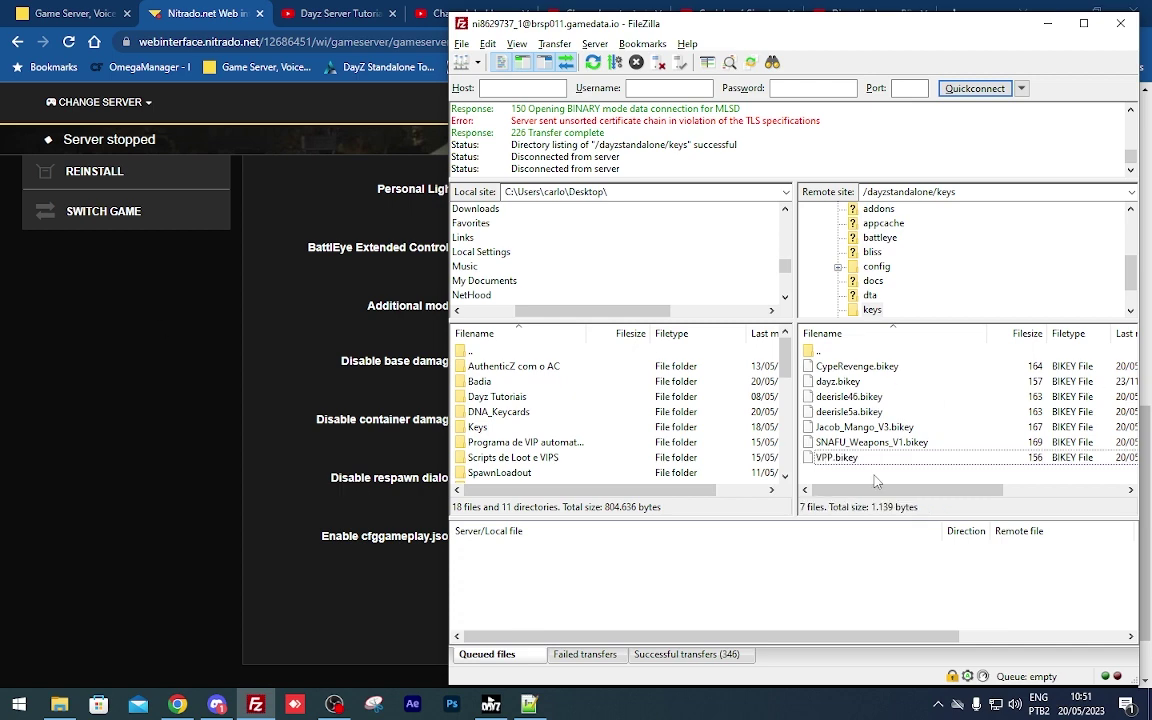
pyautogui.click(153, 297)
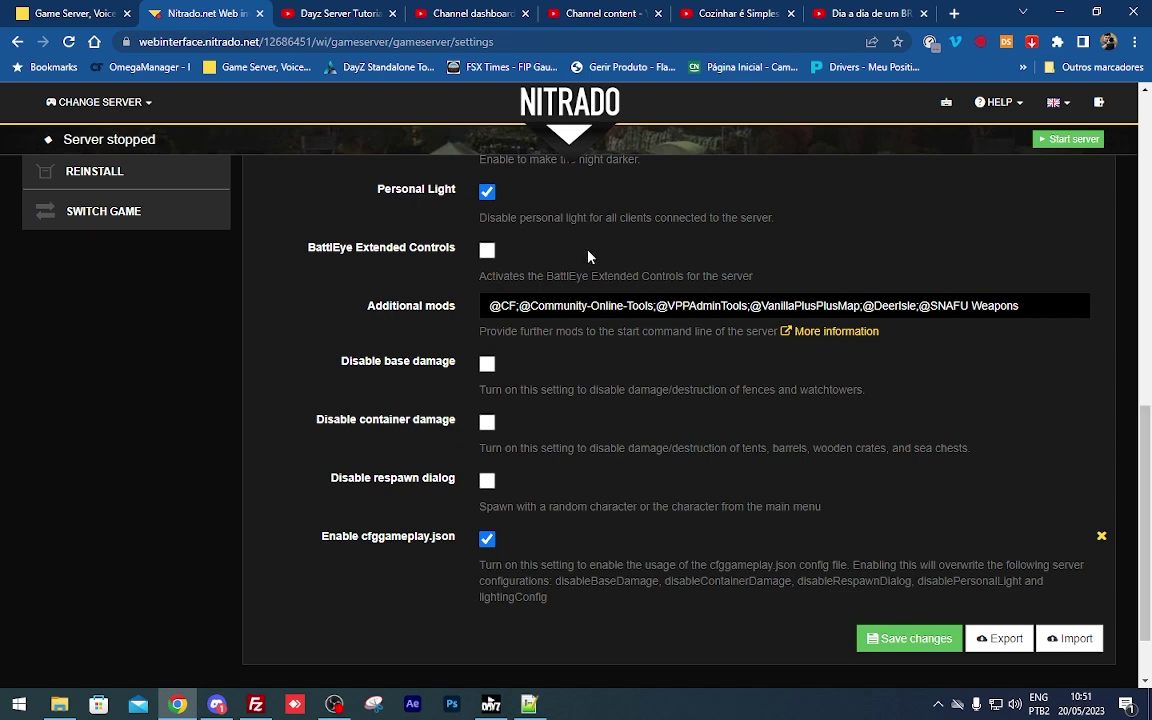
# Step: Save the changed server settings in Nitrado
pyautogui.click(875, 640)
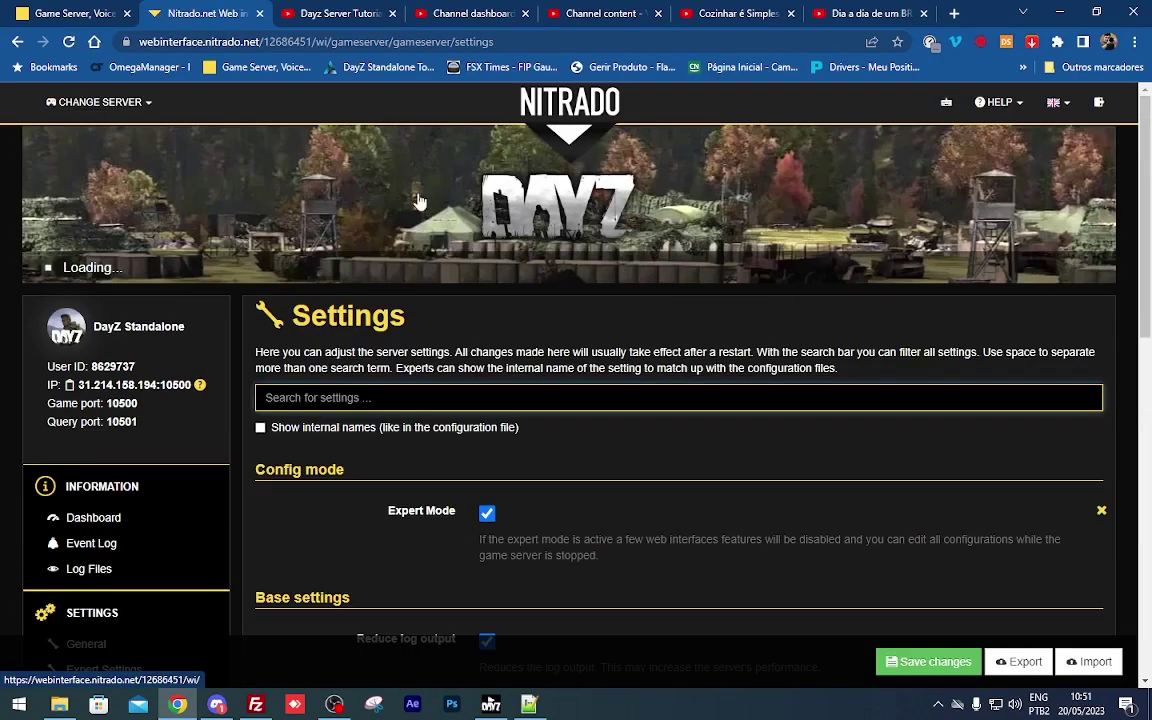
pyautogui.hotkey('alt', 'Tab')
pyautogui.click(179, 706)
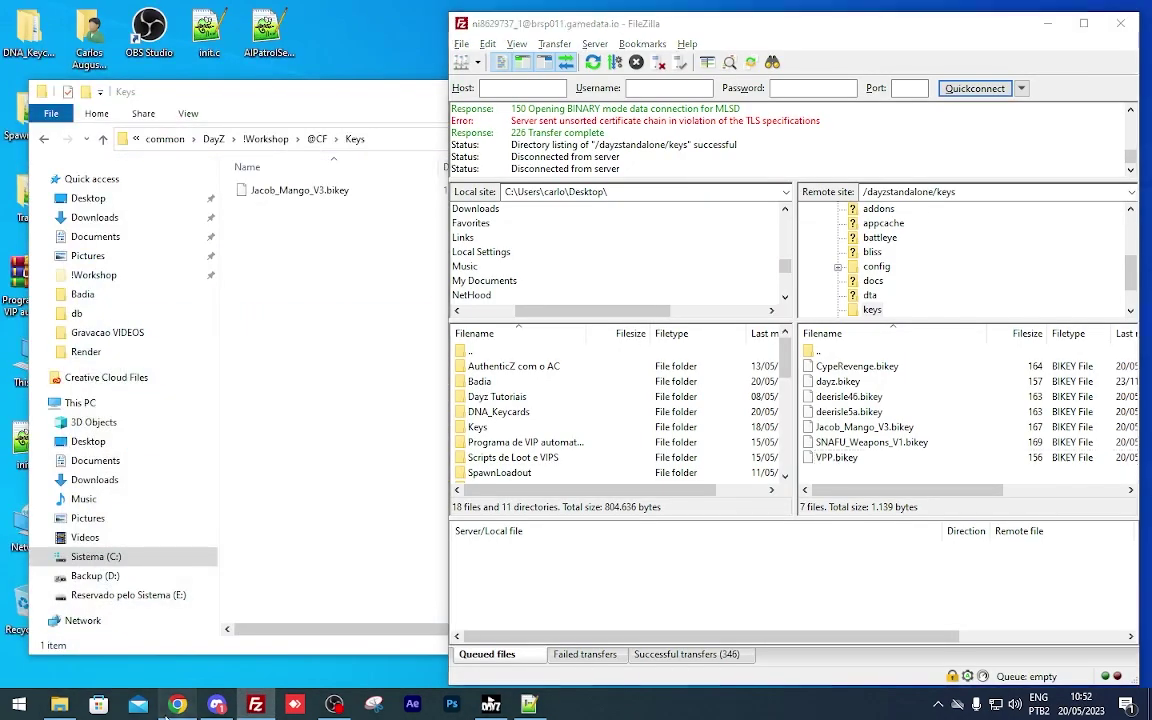
pyautogui.click(179, 706)
# Step: Recheck that Additional mods lists all six mods before switching to FileZilla
pyautogui.scroll(-5, 672, 373)
pyautogui.scroll(-2, 780, 420)
pyautogui.tripleClick(1040, 385)
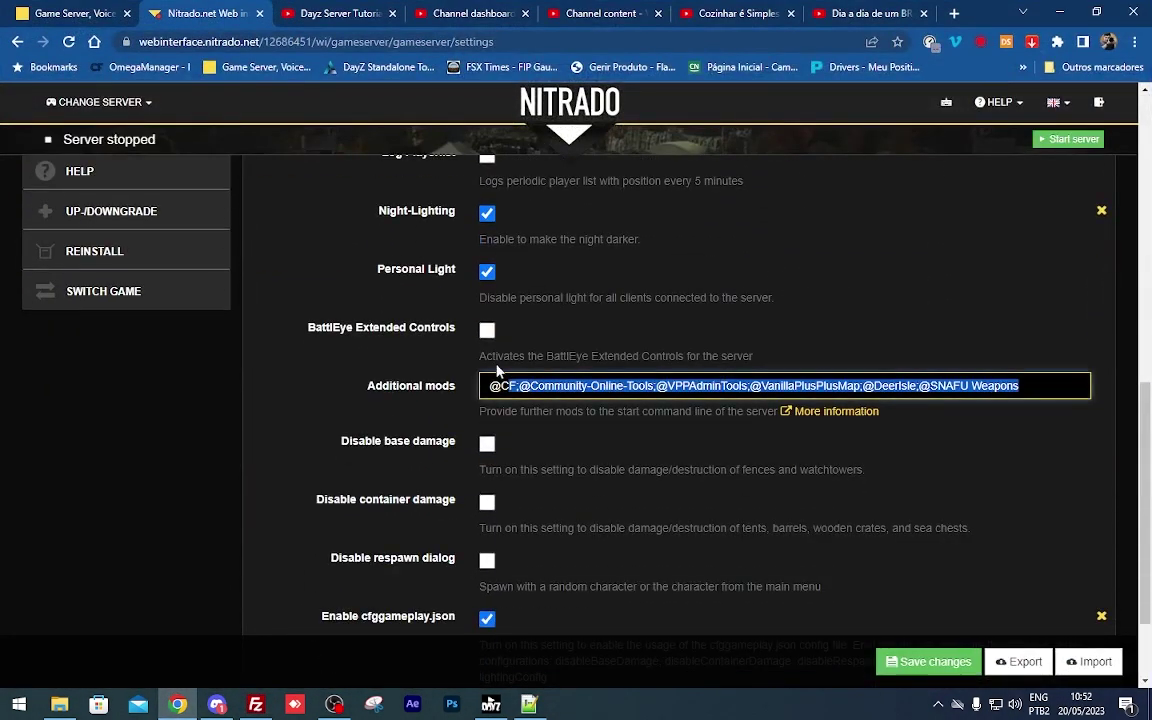
pyautogui.click(532, 470)
pyautogui.hotkey('alt', 'Tab')
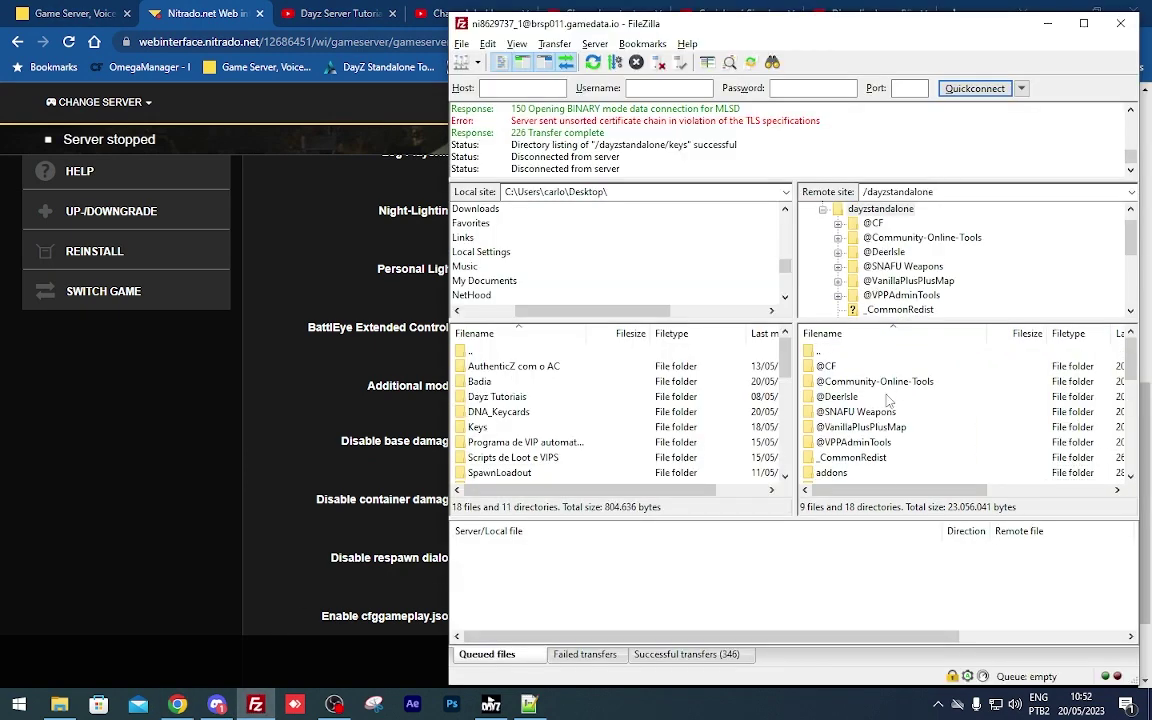
# Step: Open the server's keys folder, go back to /dayzstandalone, then return to the Nitrado page
pyautogui.scroll(-3, 865, 400)
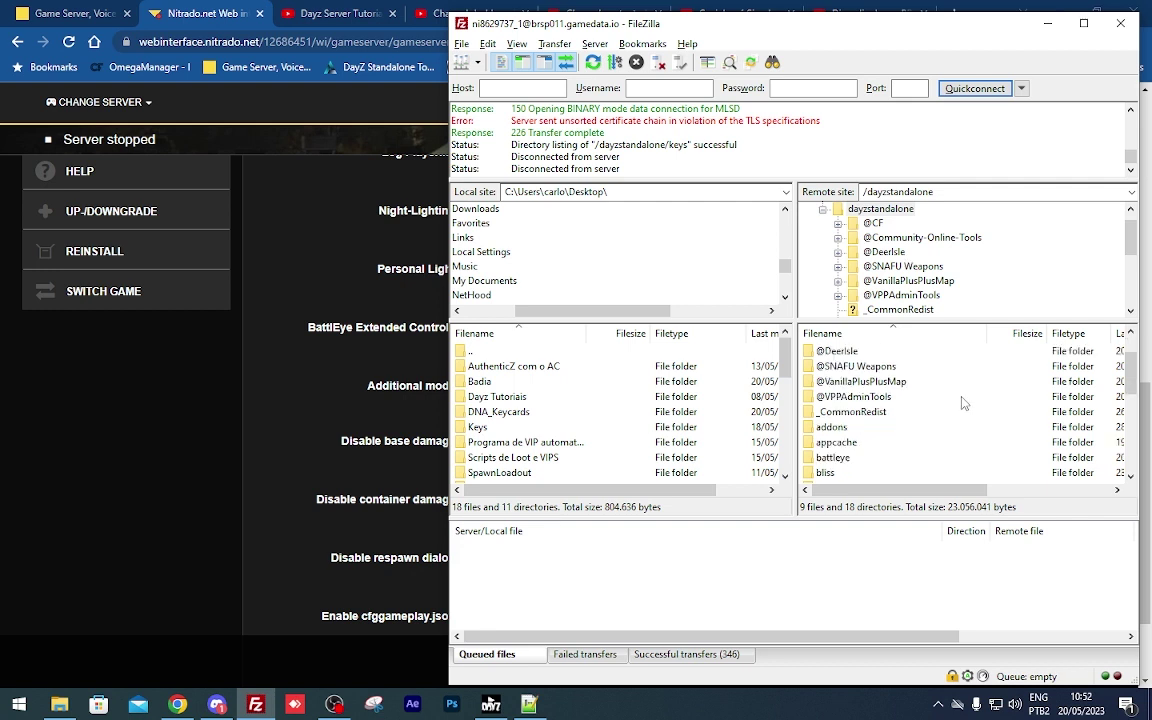
pyautogui.doubleClick(854, 441)
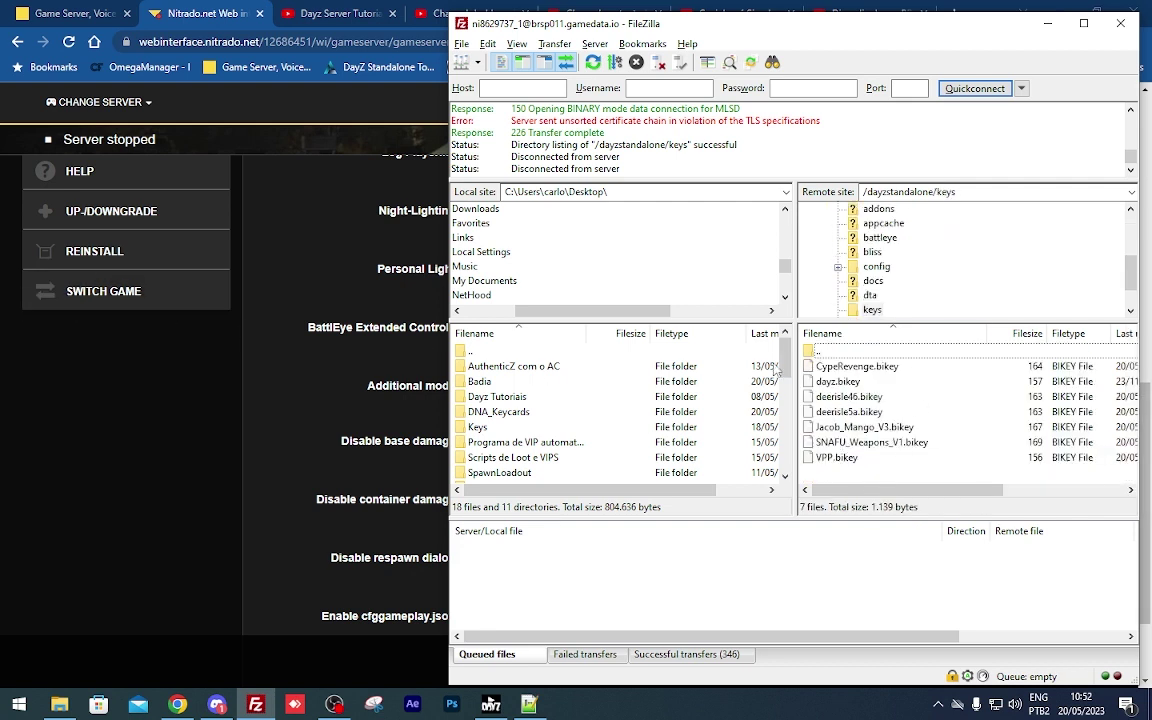
pyautogui.doubleClick(848, 352)
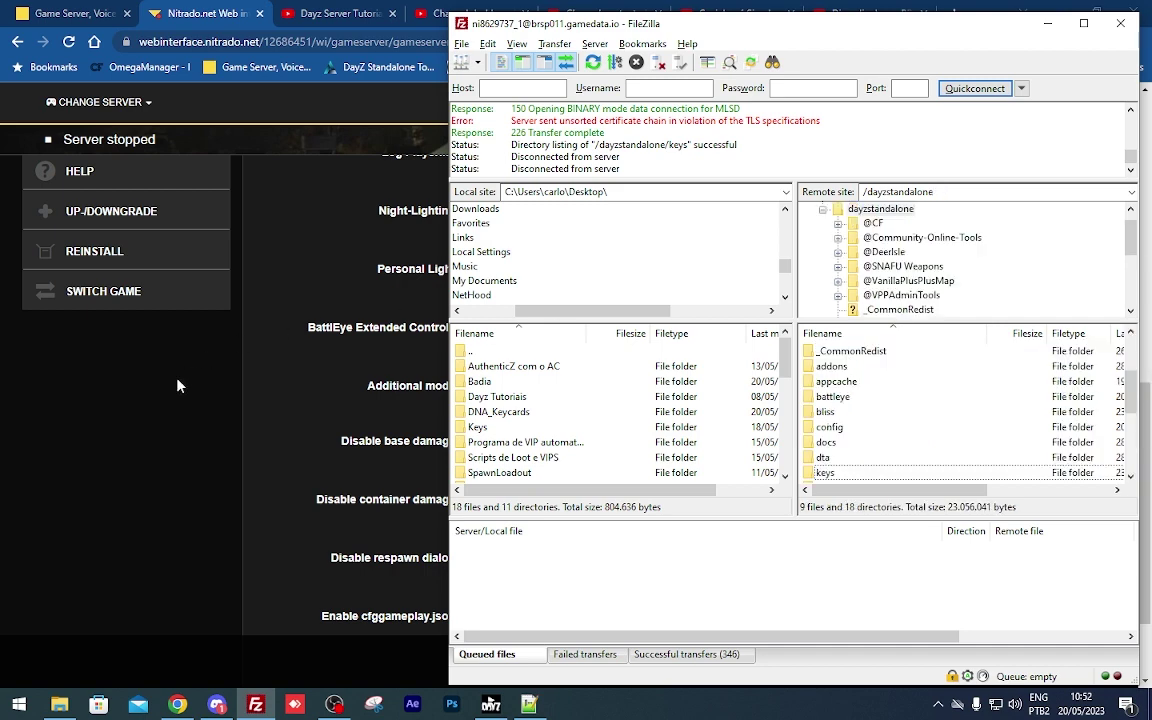
pyautogui.click(158, 339)
pyautogui.scroll(4, 725, 300)
pyautogui.scroll(3, 948, 235)
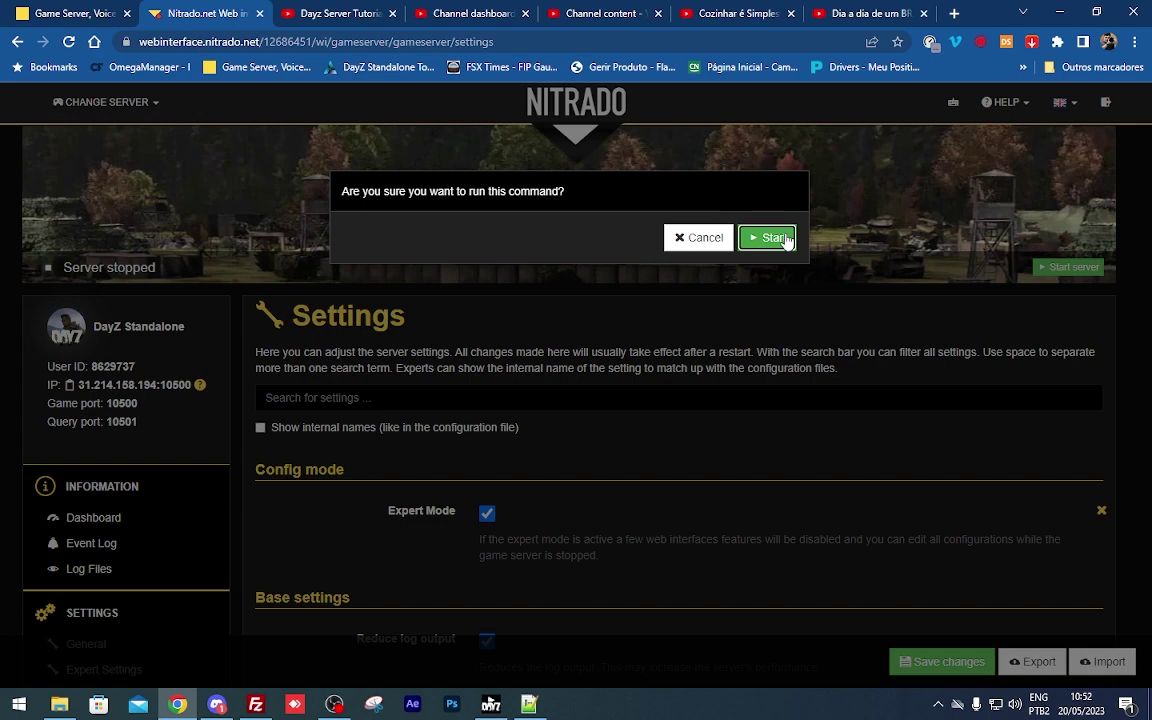
# Step: Confirm the server start, dismiss the parallel-restart warning, and watch the status on the Dashboard
pyautogui.click(753, 240)
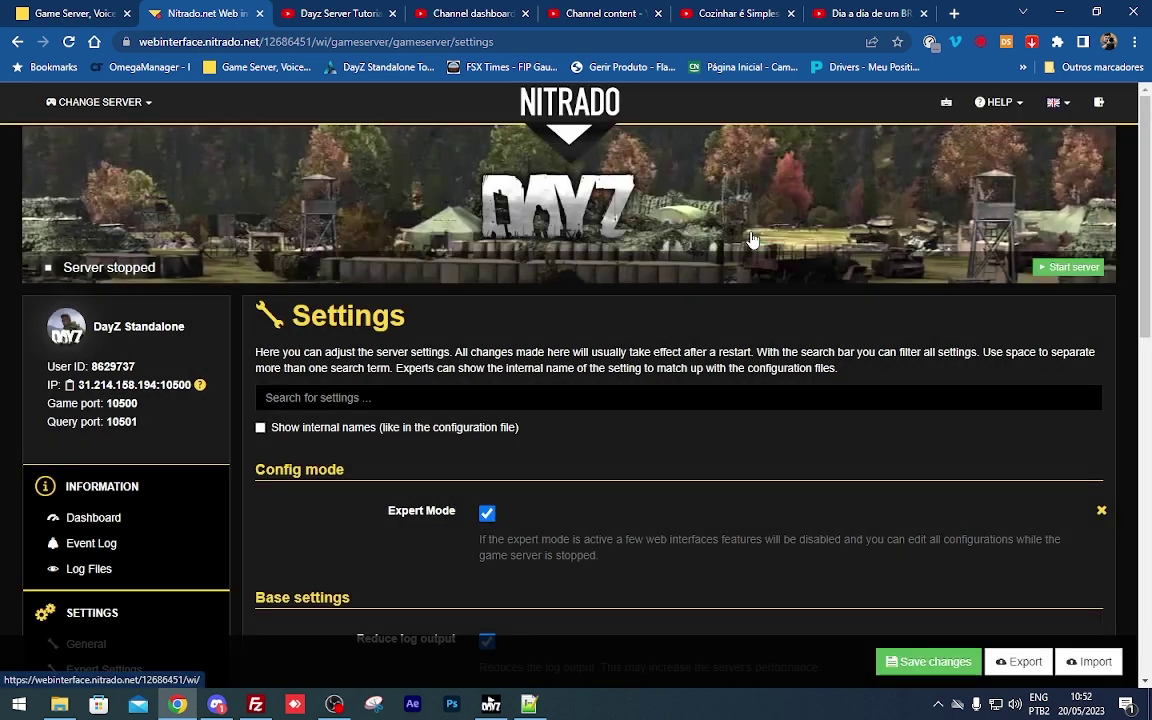
pyautogui.scroll(-10, 779, 347)
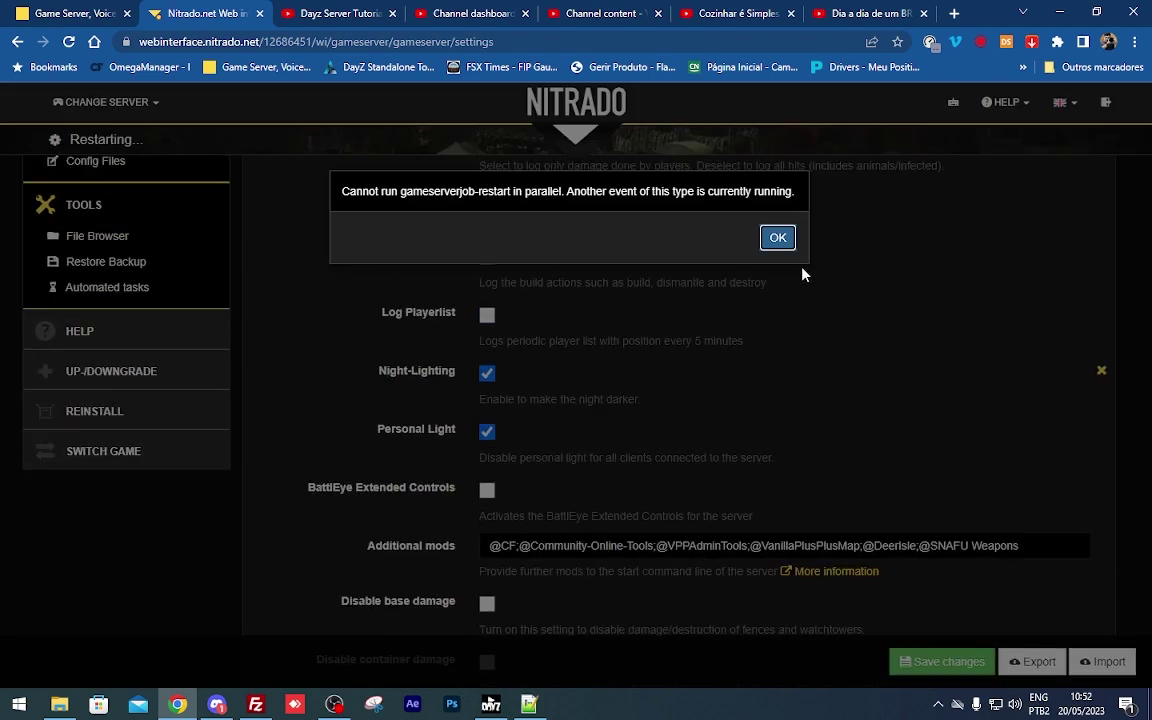
pyautogui.click(776, 240)
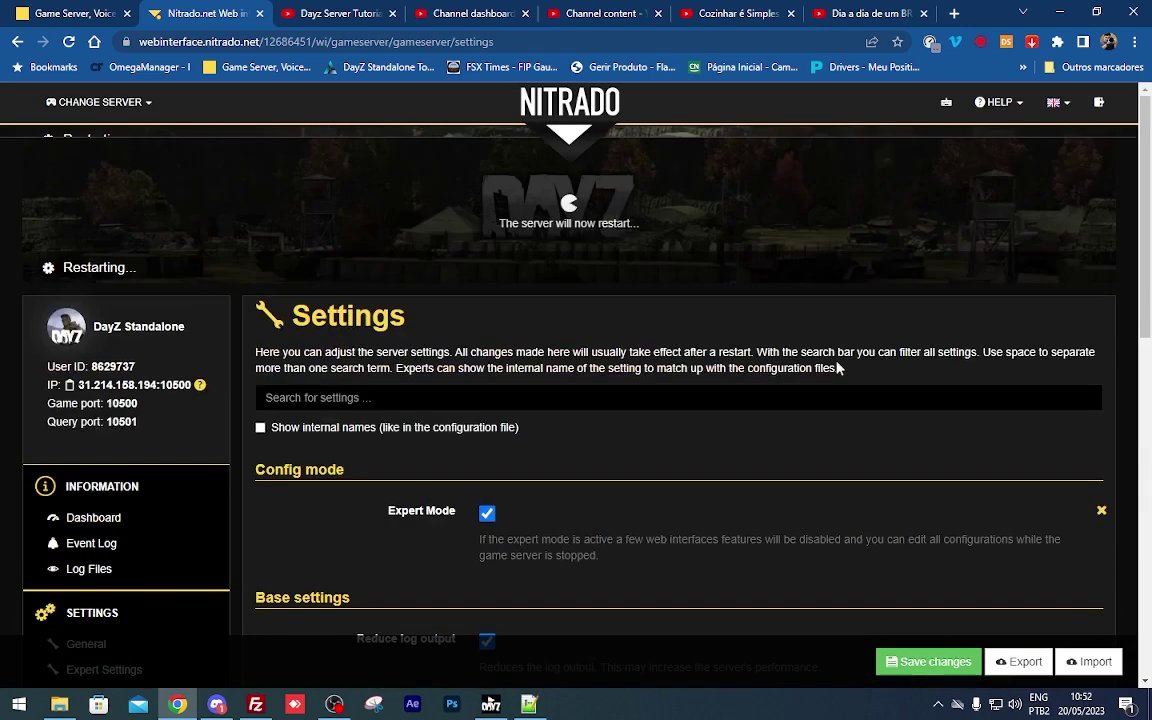
pyautogui.click(80, 522)
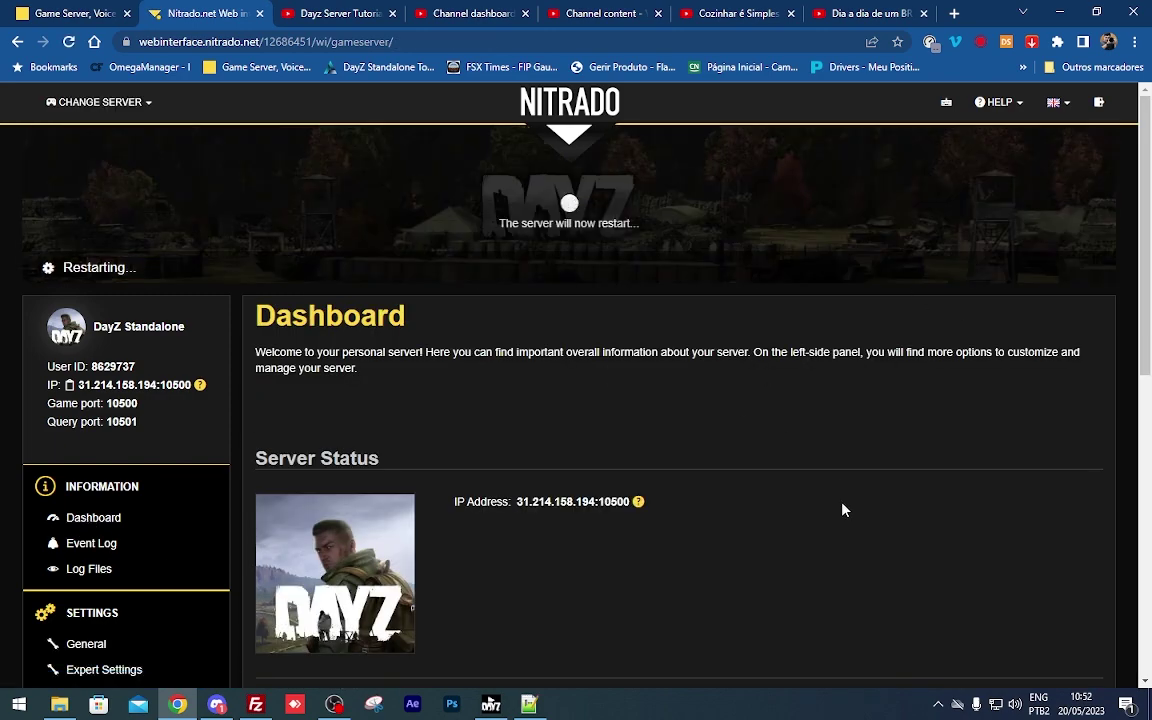
pyautogui.scroll(-1, 577, 521)
pyautogui.scroll(-3, 673, 581)
pyautogui.scroll(4, 681, 548)
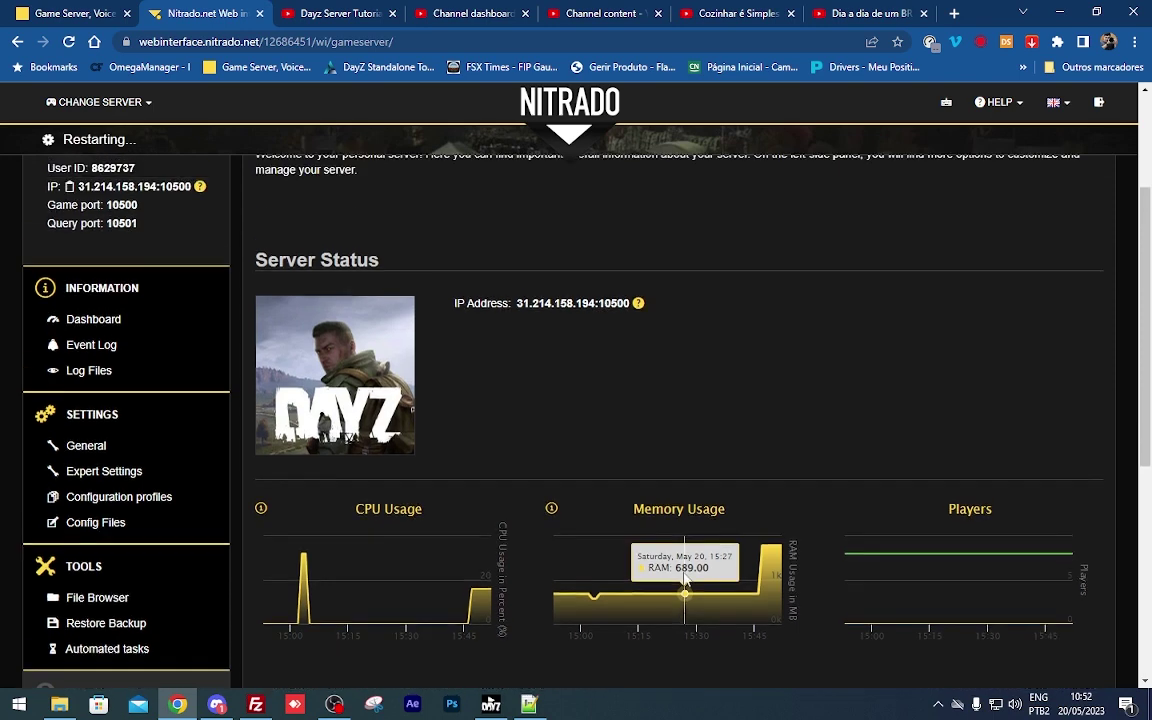
# Step: Open the server's config folder in FileZilla and check the Nitrado dashboard status
pyautogui.click(256, 704)
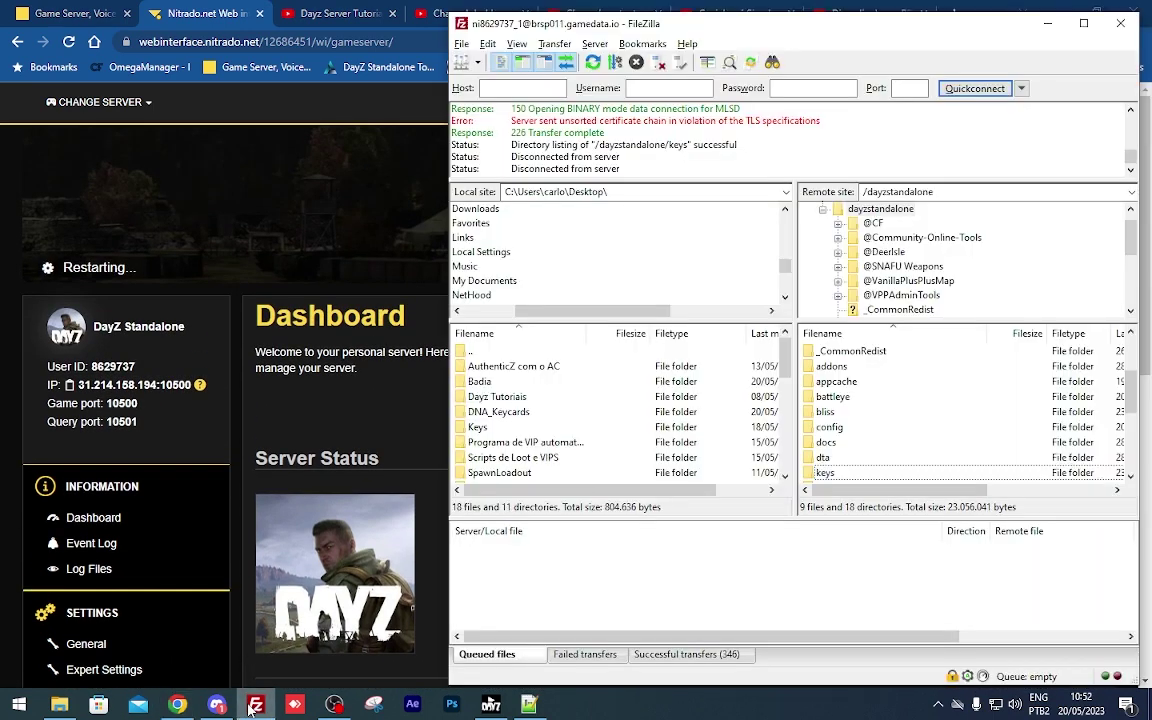
pyautogui.scroll(2, 872, 420)
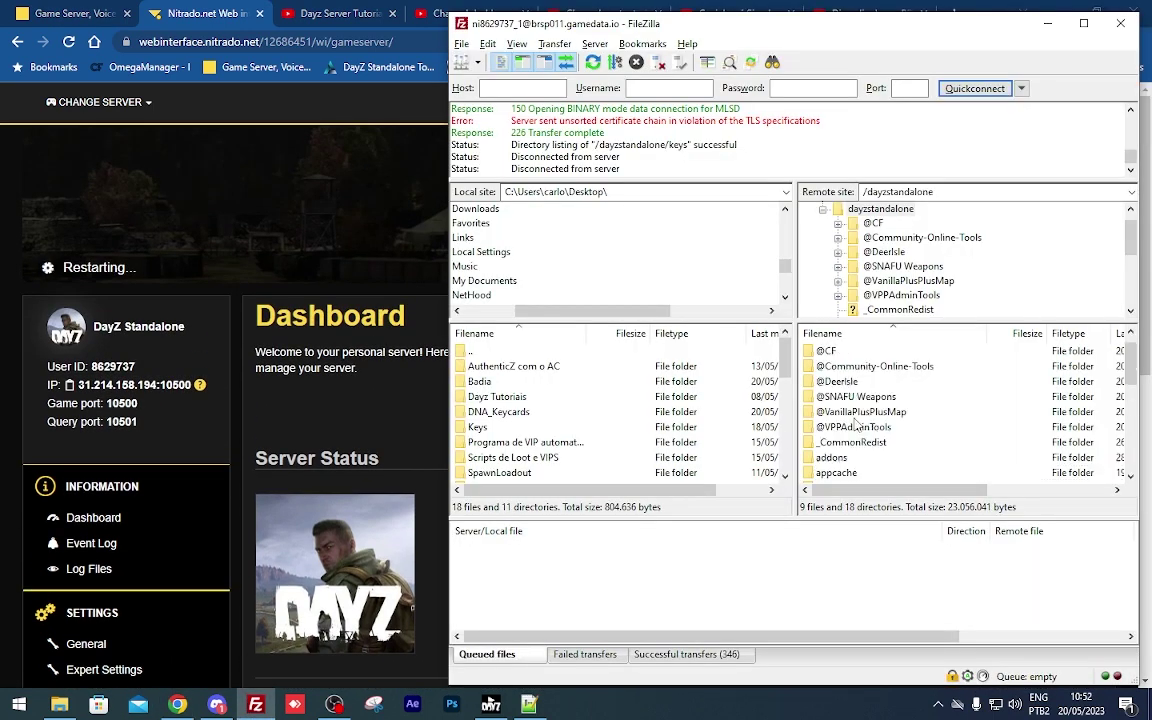
pyautogui.scroll(-2, 862, 413)
pyautogui.doubleClick(862, 442)
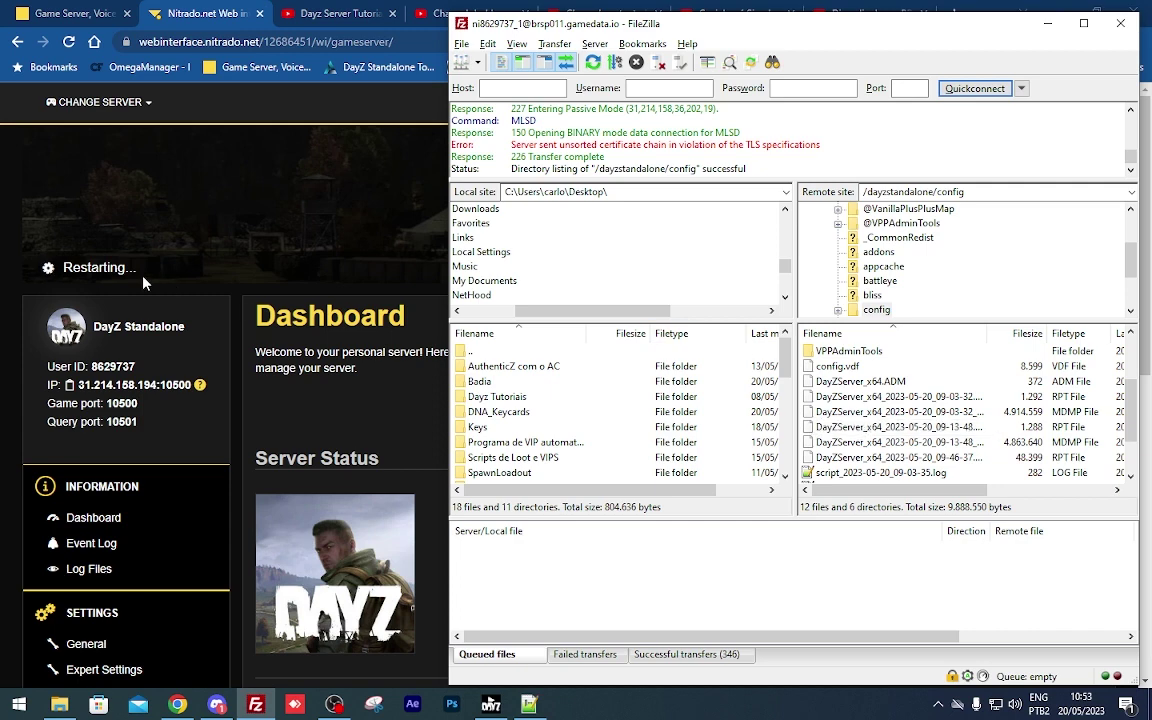
pyautogui.click(128, 248)
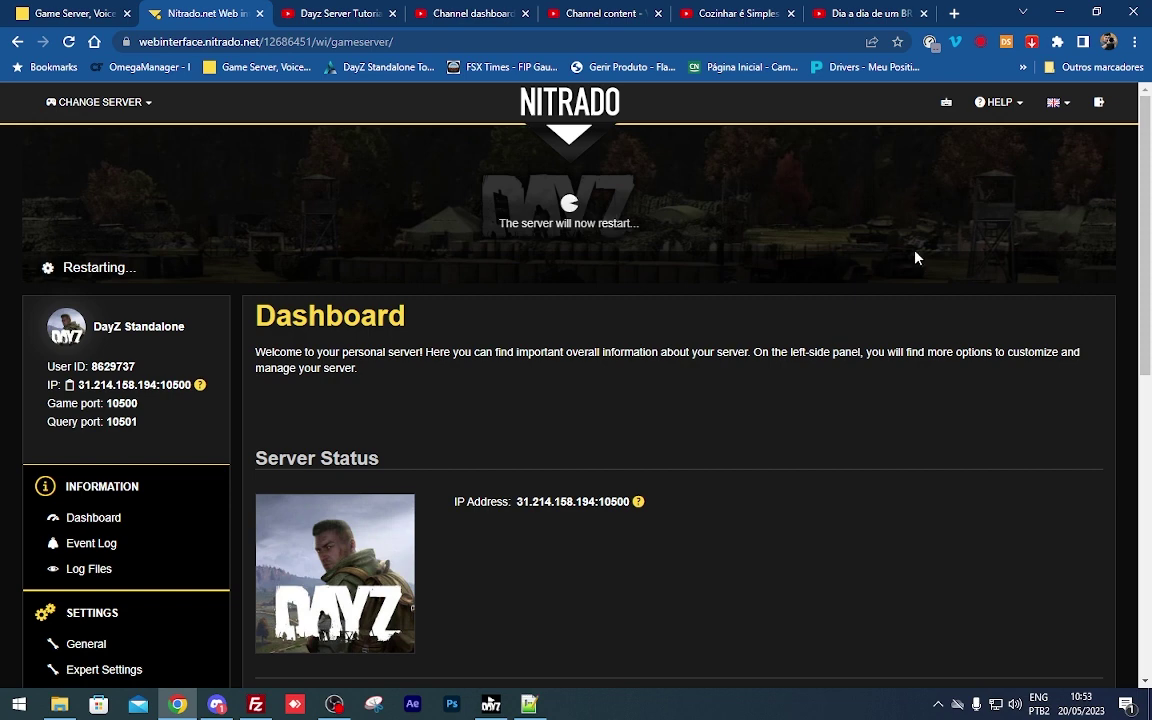
pyautogui.click(256, 704)
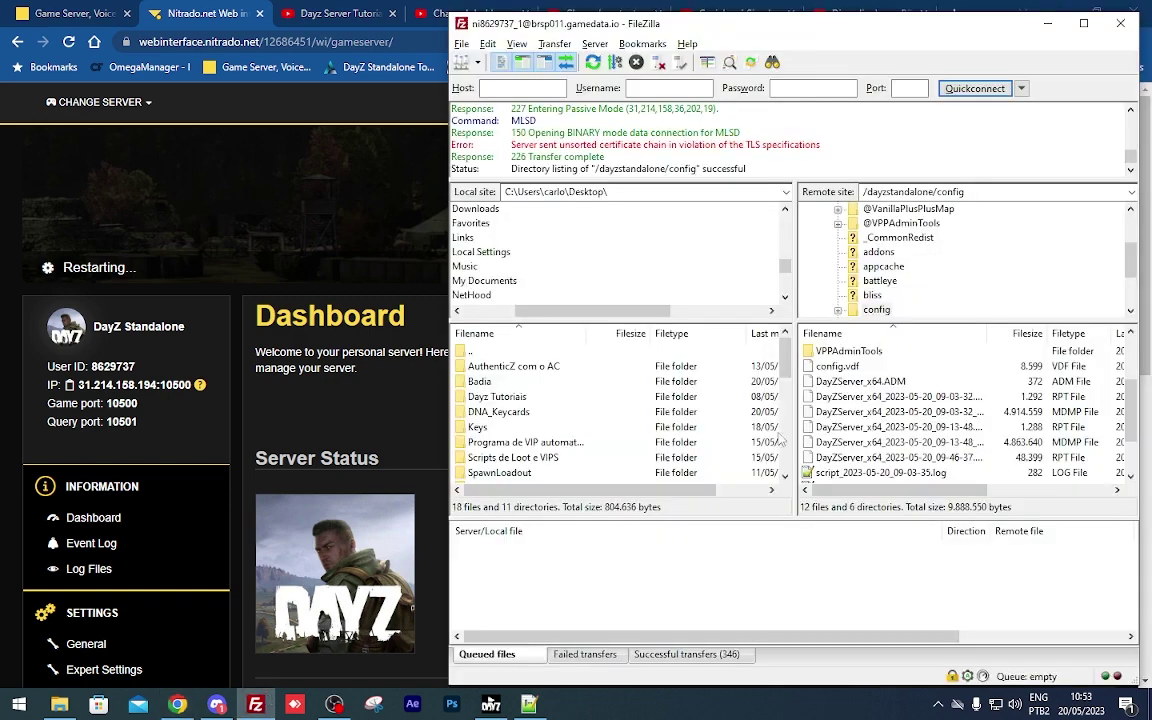
pyautogui.hotkey('alt', 'Tab')
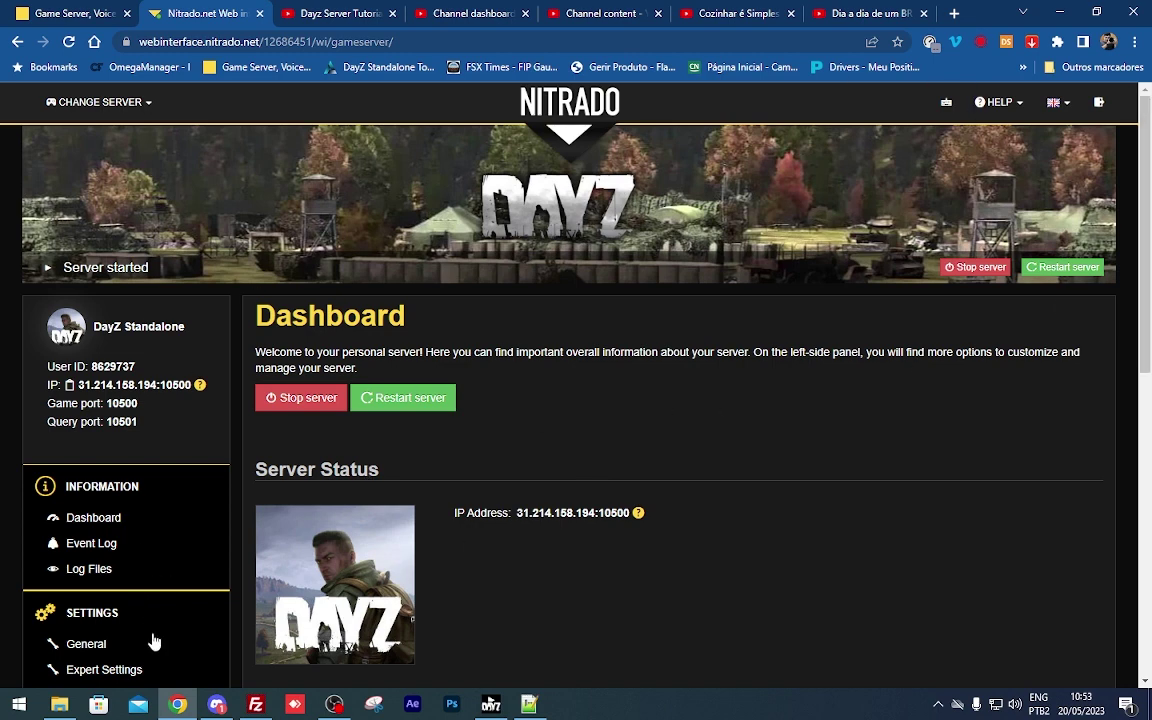
# Step: Select a server log and the 09-13-48 MDMP dump file, then confirm the dashboard shows started
pyautogui.click(256, 704)
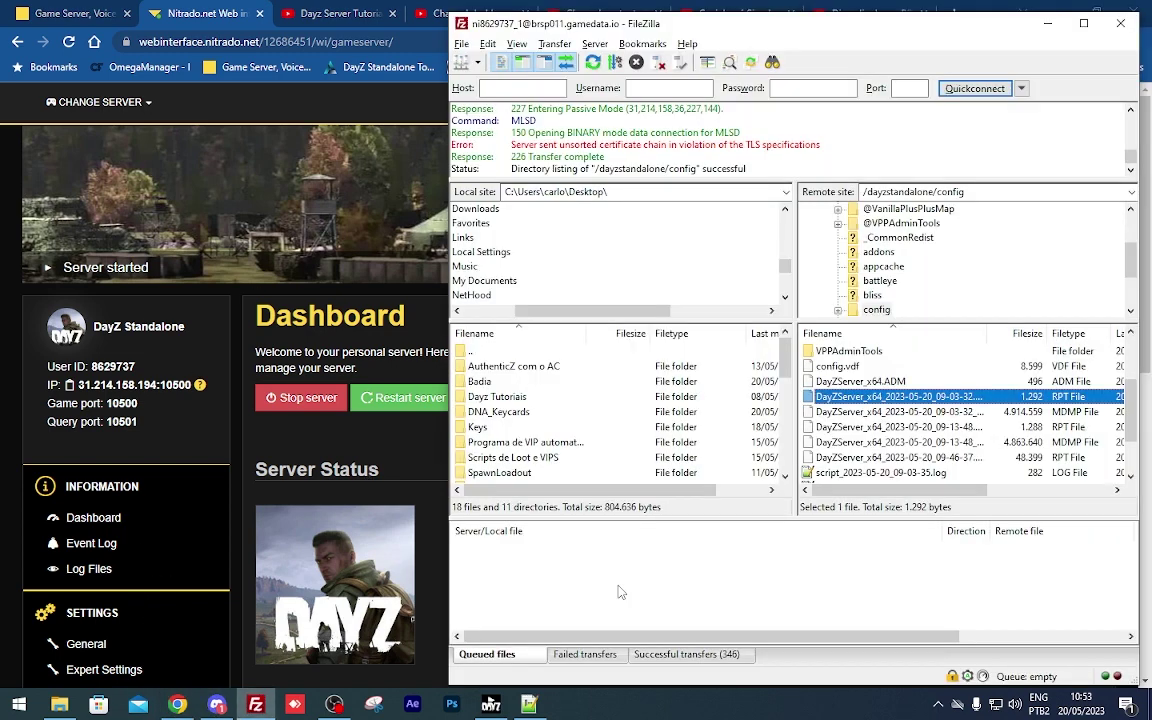
pyautogui.click(900, 426)
pyautogui.scroll(-1, 920, 420)
pyautogui.moveTo(934, 396); pyautogui.dragTo(924, 443)
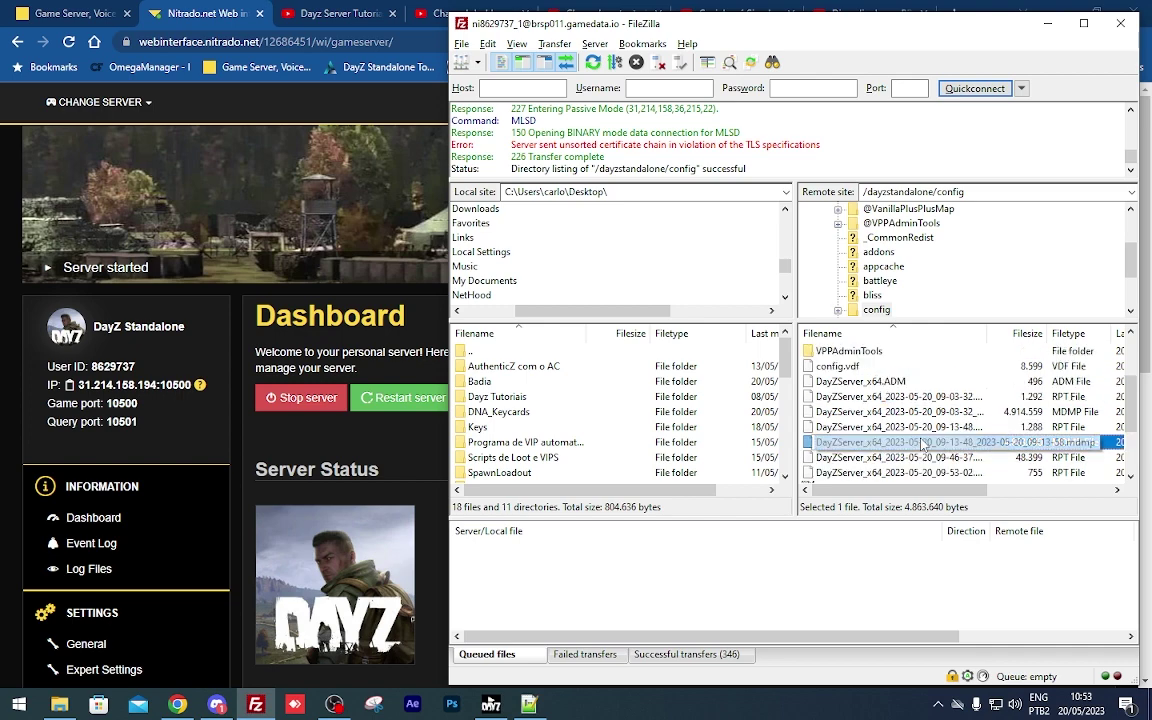
pyautogui.click(3, 250)
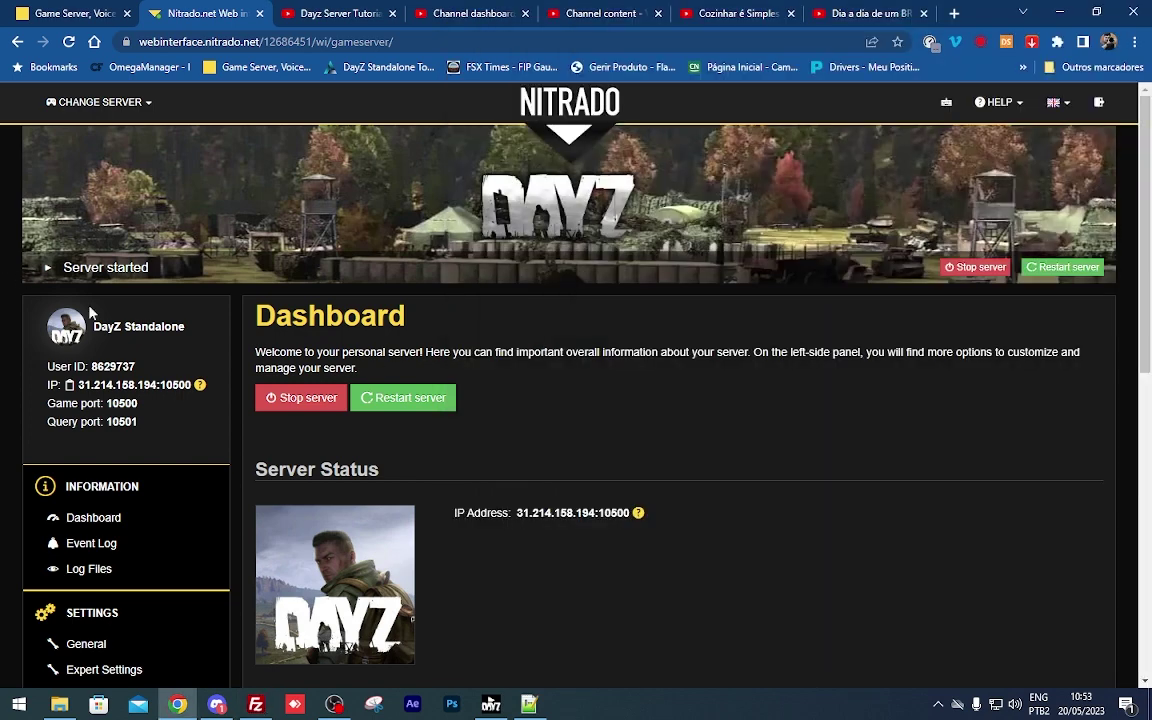
pyautogui.scroll(-2, 738, 489)
pyautogui.scroll(2, 738, 489)
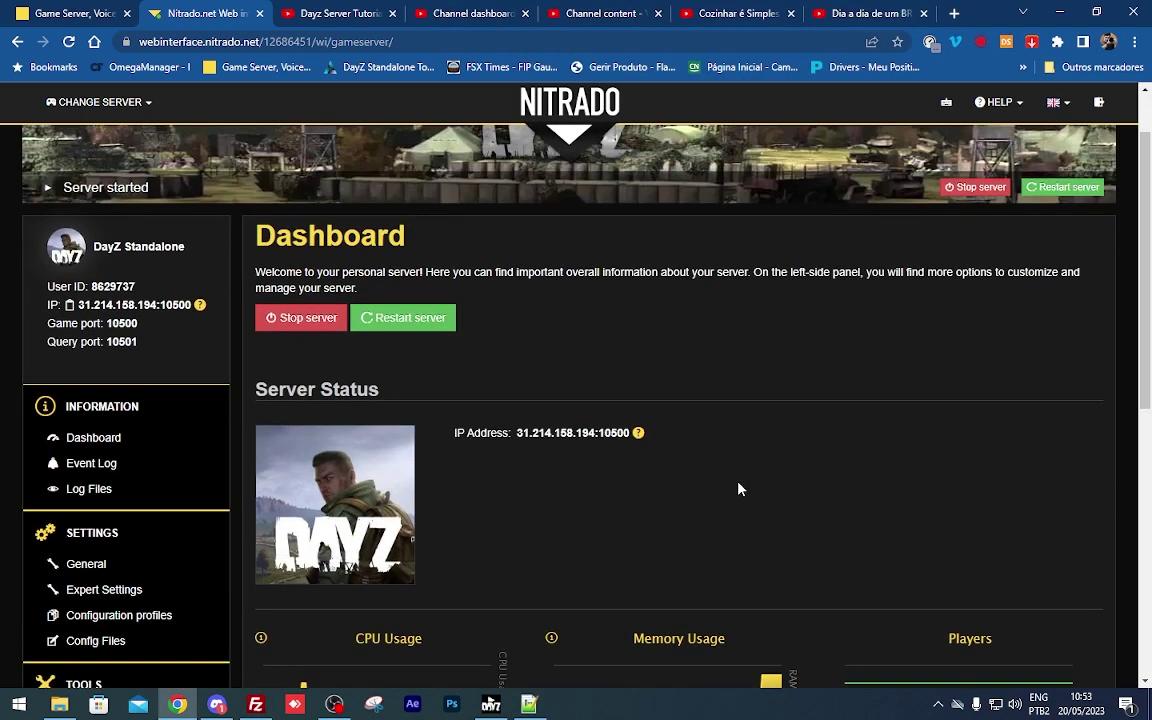
# Step: Restart the DayZ Launcher by closing it and relaunching DayZ from Steam
pyautogui.click(490, 704)
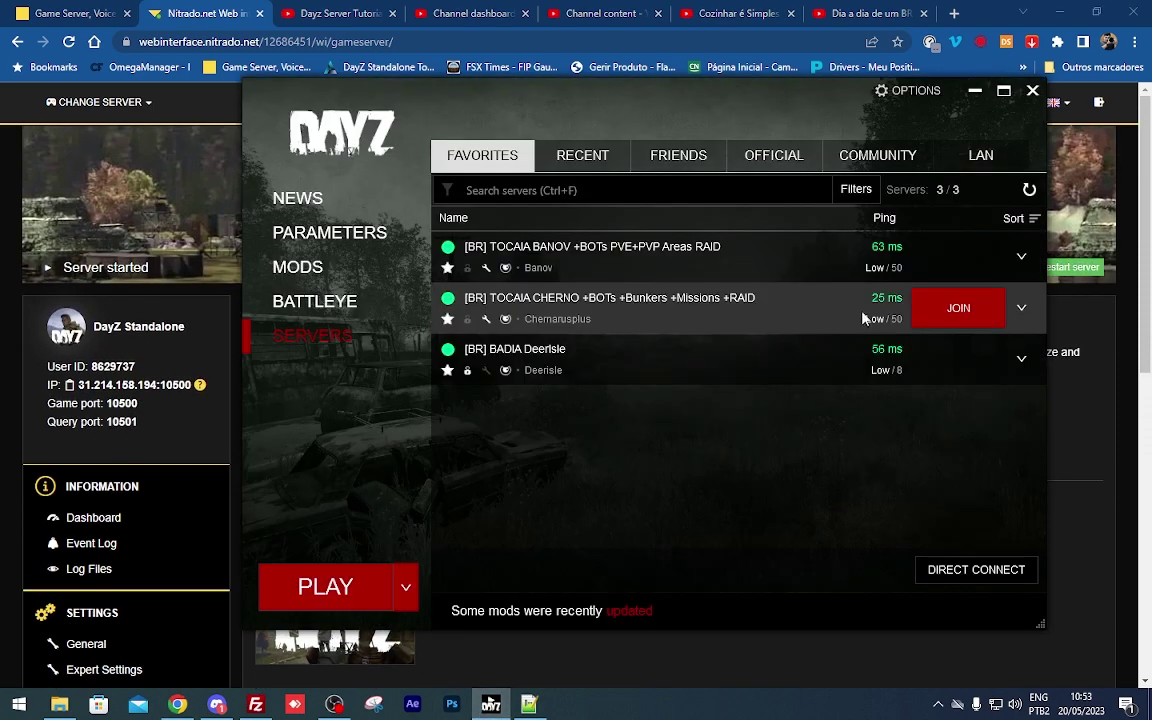
pyautogui.click(1028, 189)
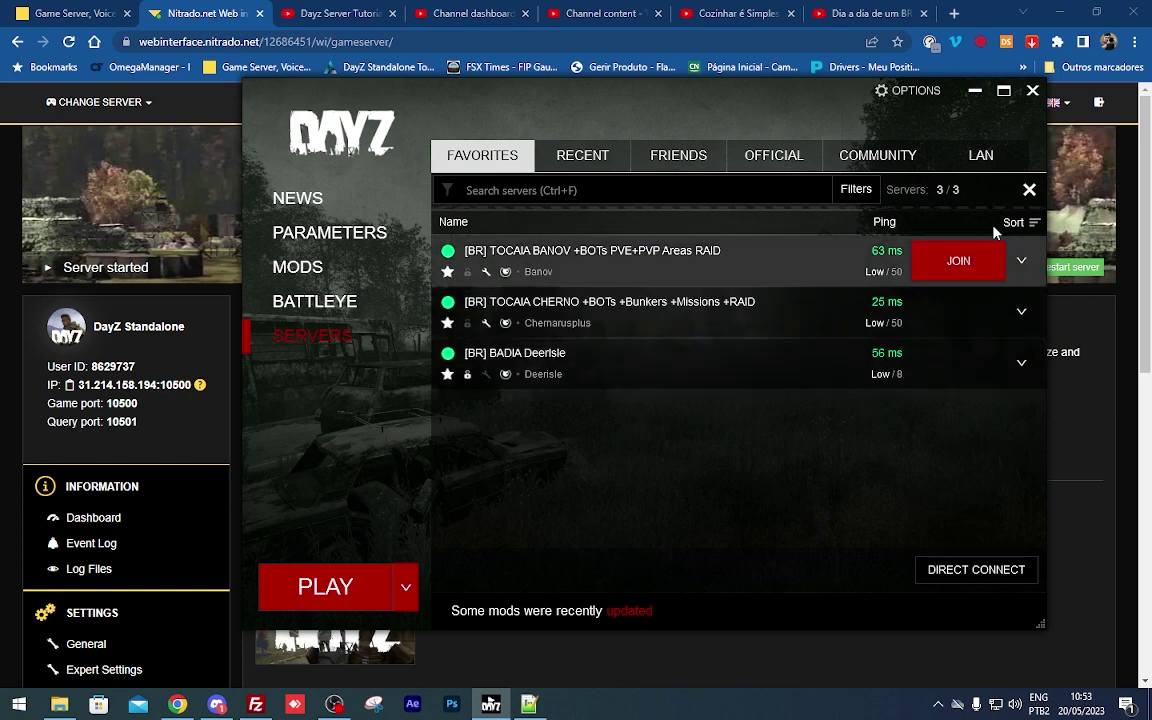
pyautogui.click(1033, 90)
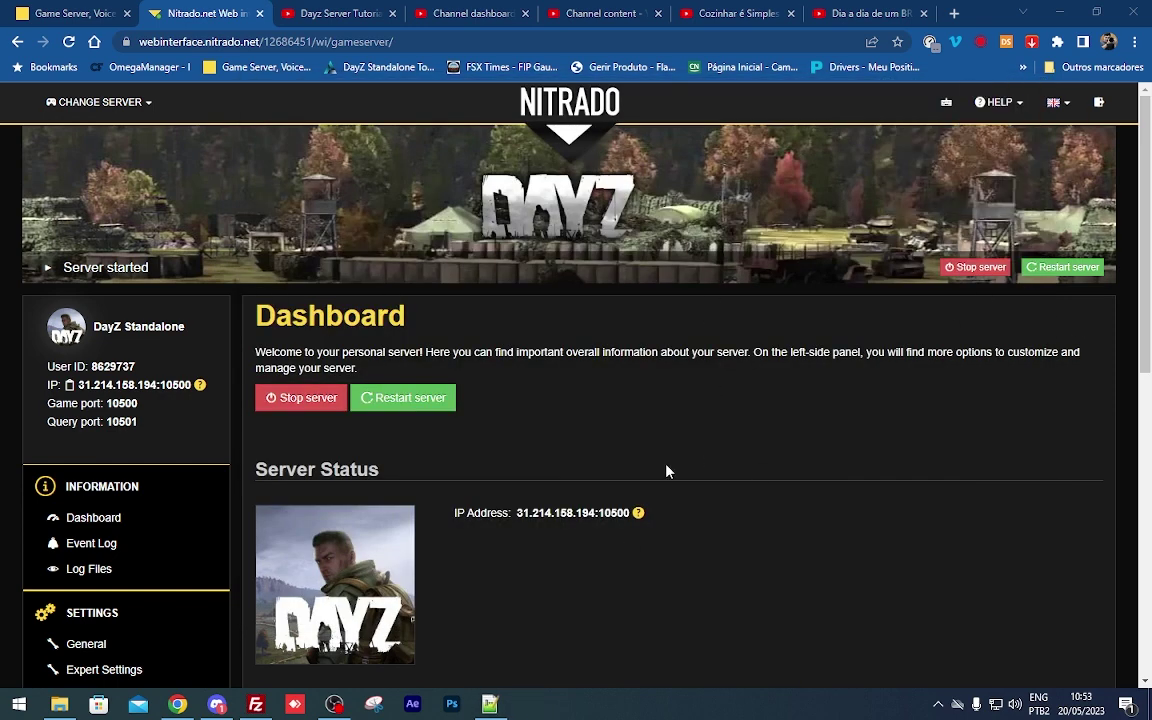
pyautogui.click(938, 704)
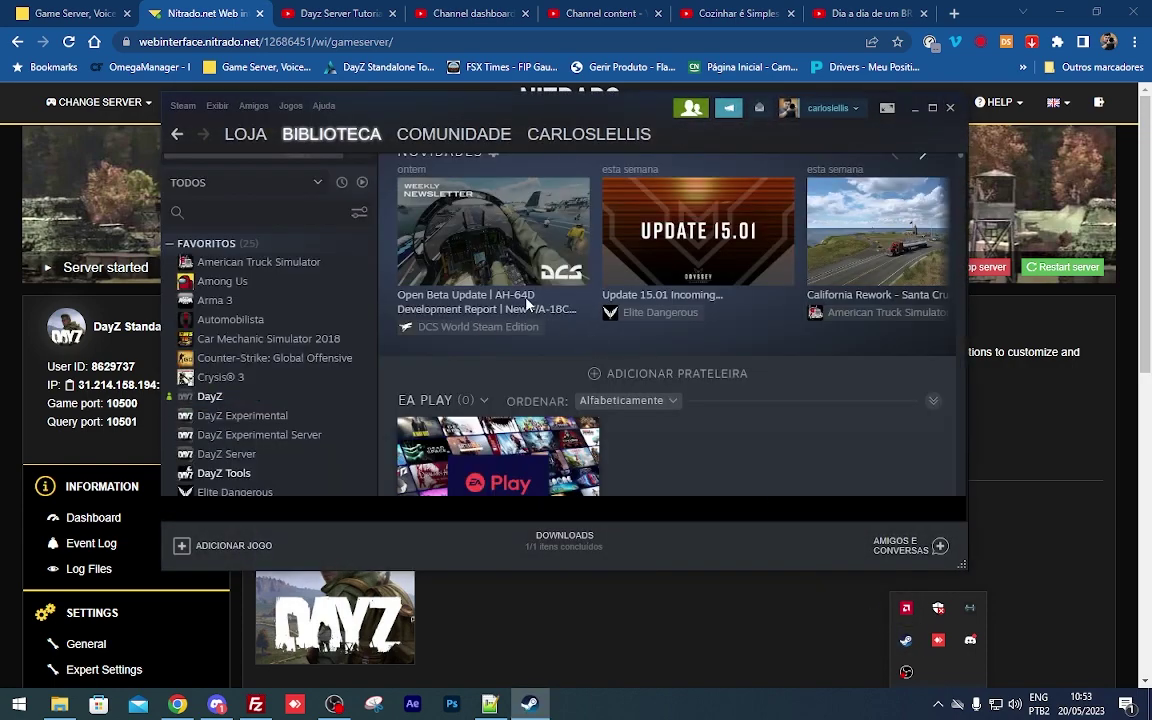
pyautogui.click(229, 397)
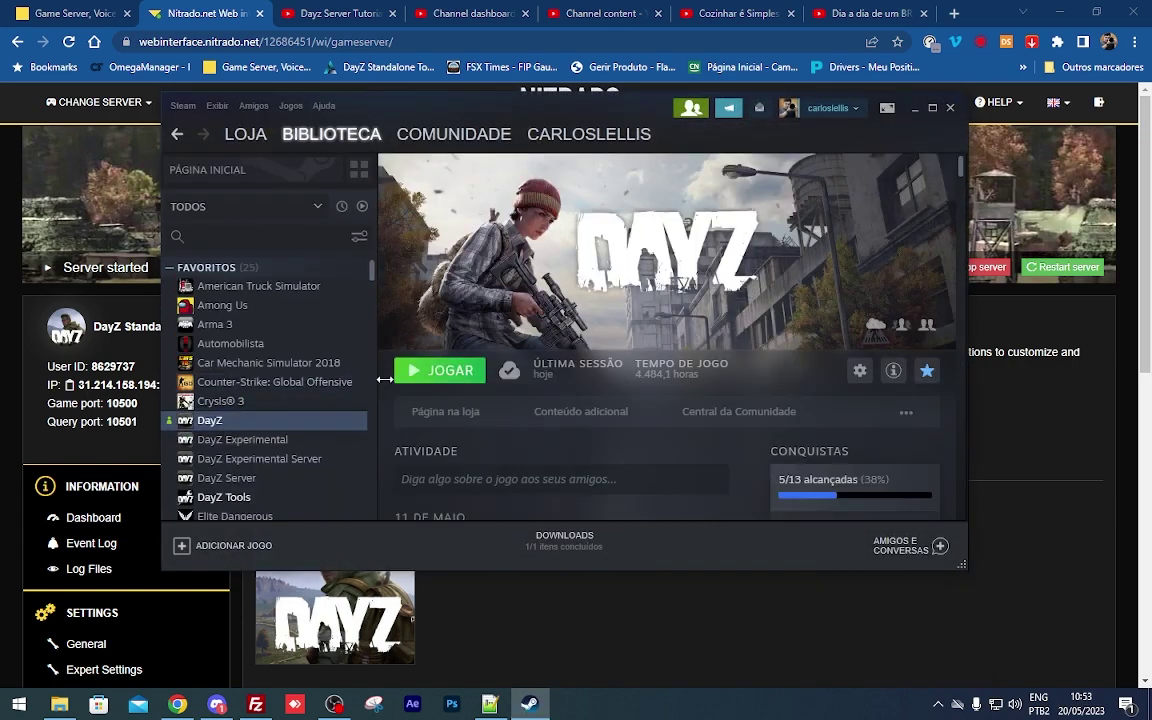
pyautogui.click(438, 371)
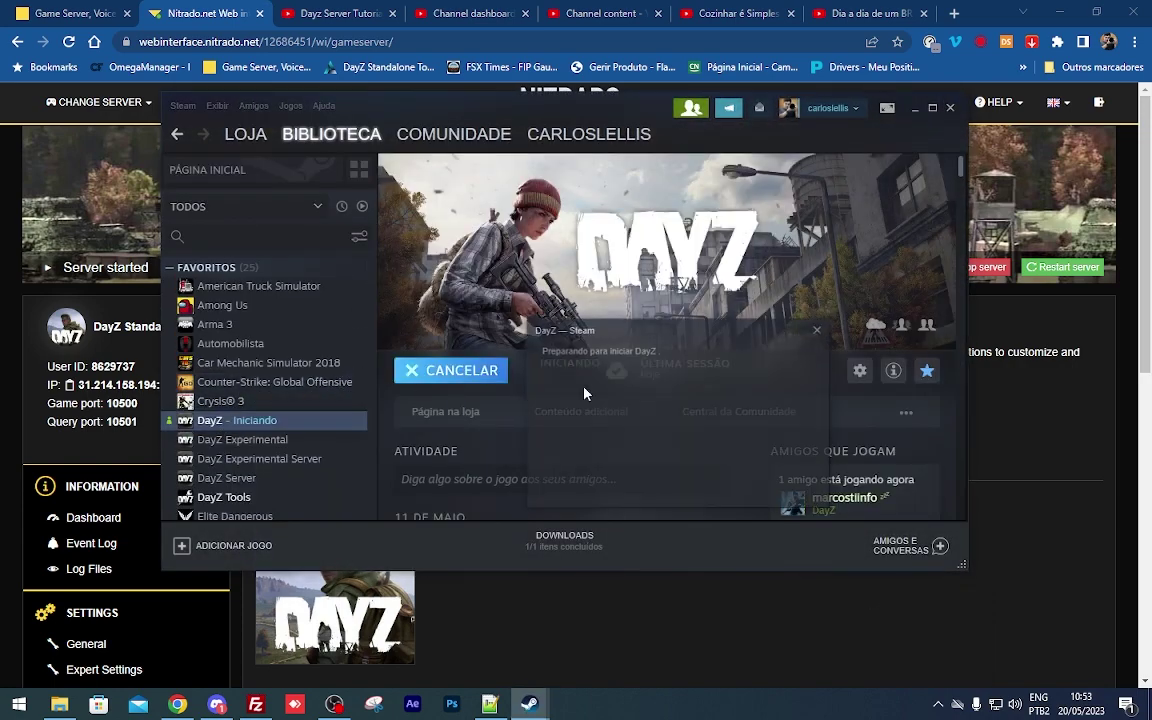
pyautogui.click(950, 108)
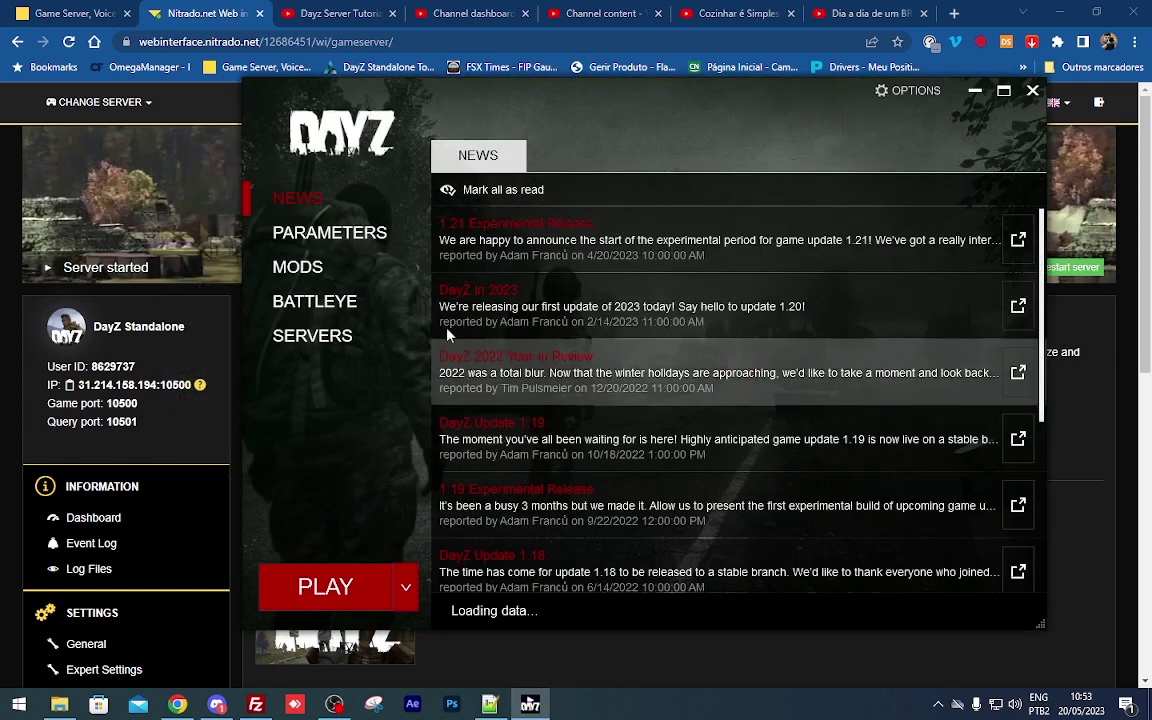
# Step: Check the BADIA DeerIsle server's required mods, then join via Setup DLCs and mods with the server password
pyautogui.click(315, 350)
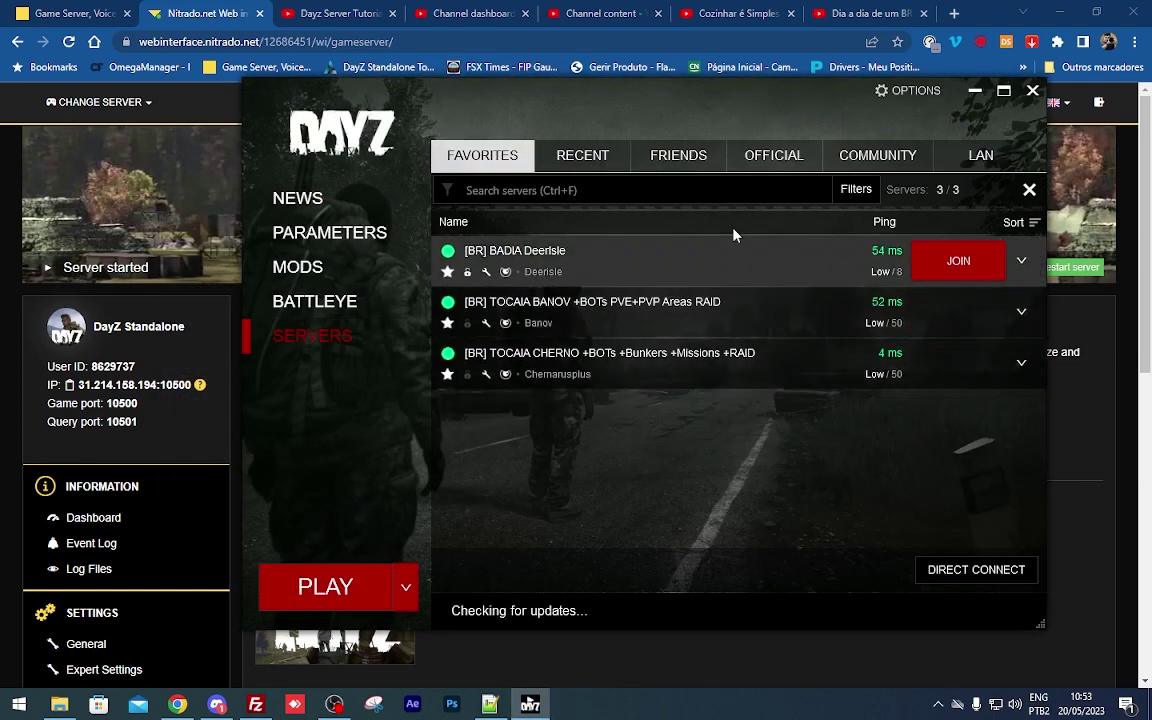
pyautogui.click(635, 268)
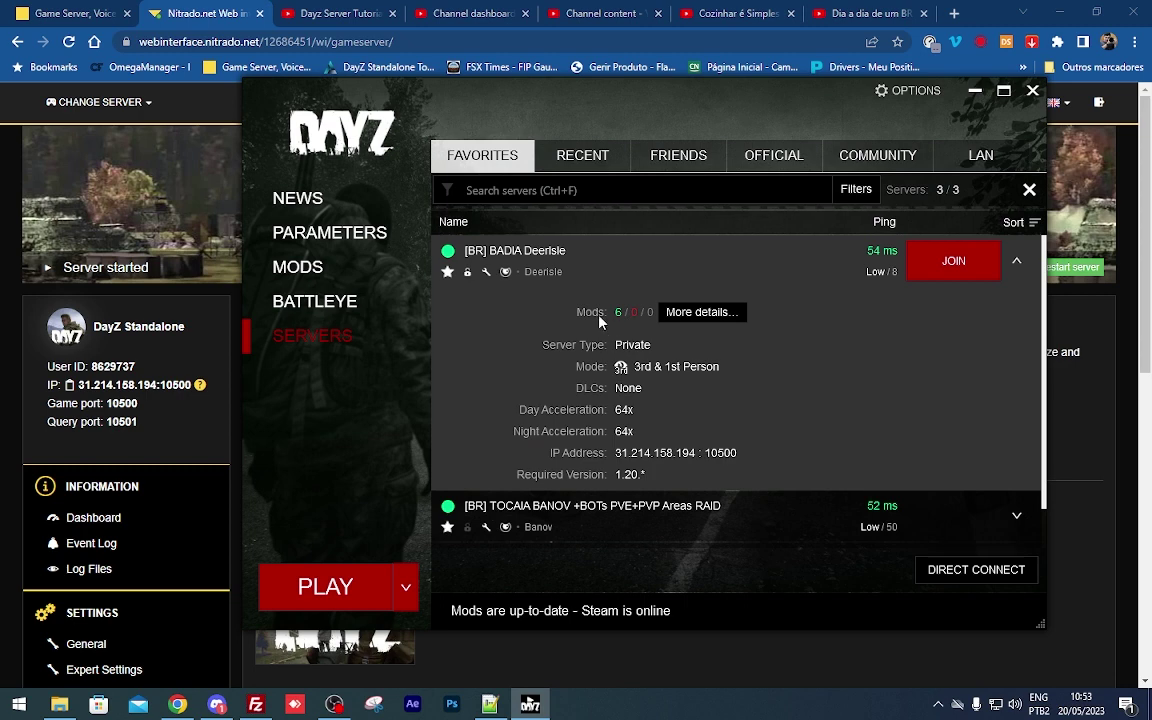
pyautogui.click(688, 313)
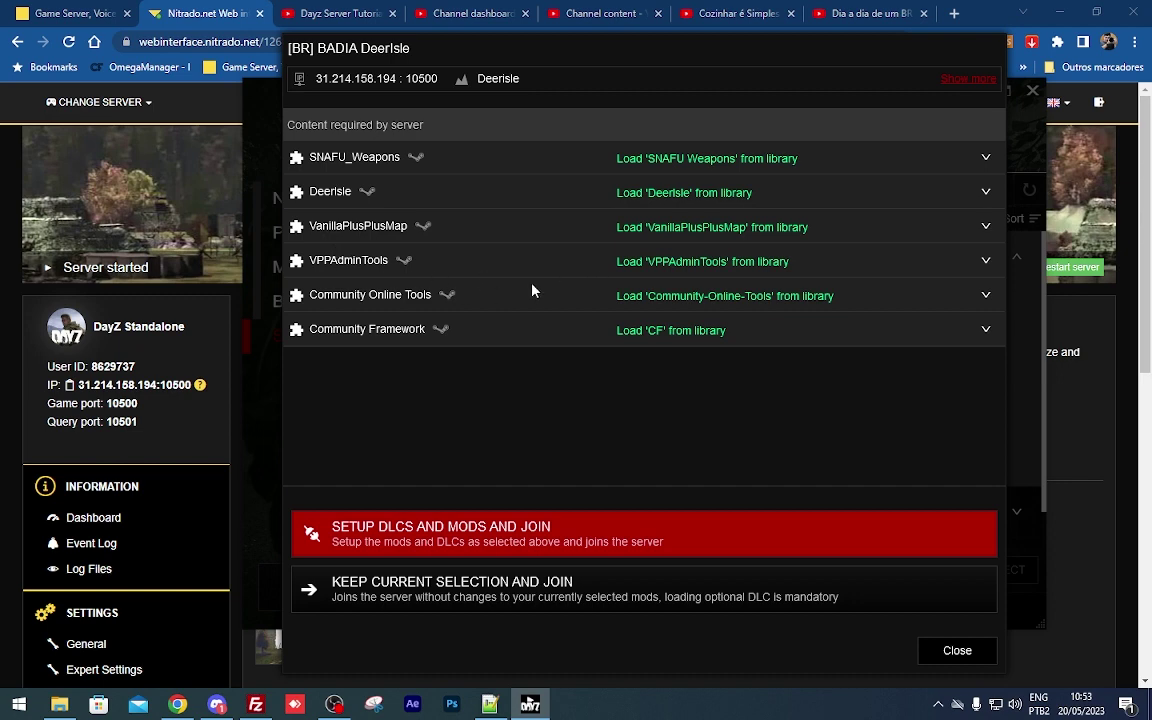
pyautogui.click(955, 651)
pyautogui.click(955, 257)
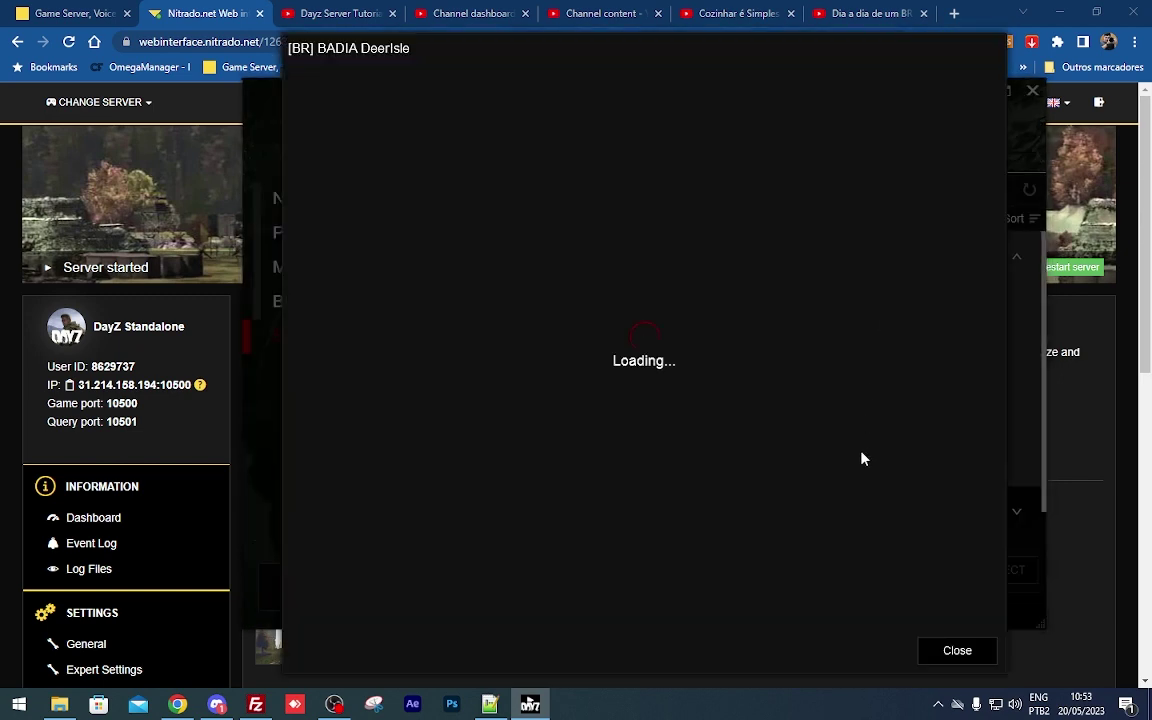
pyautogui.click(671, 533)
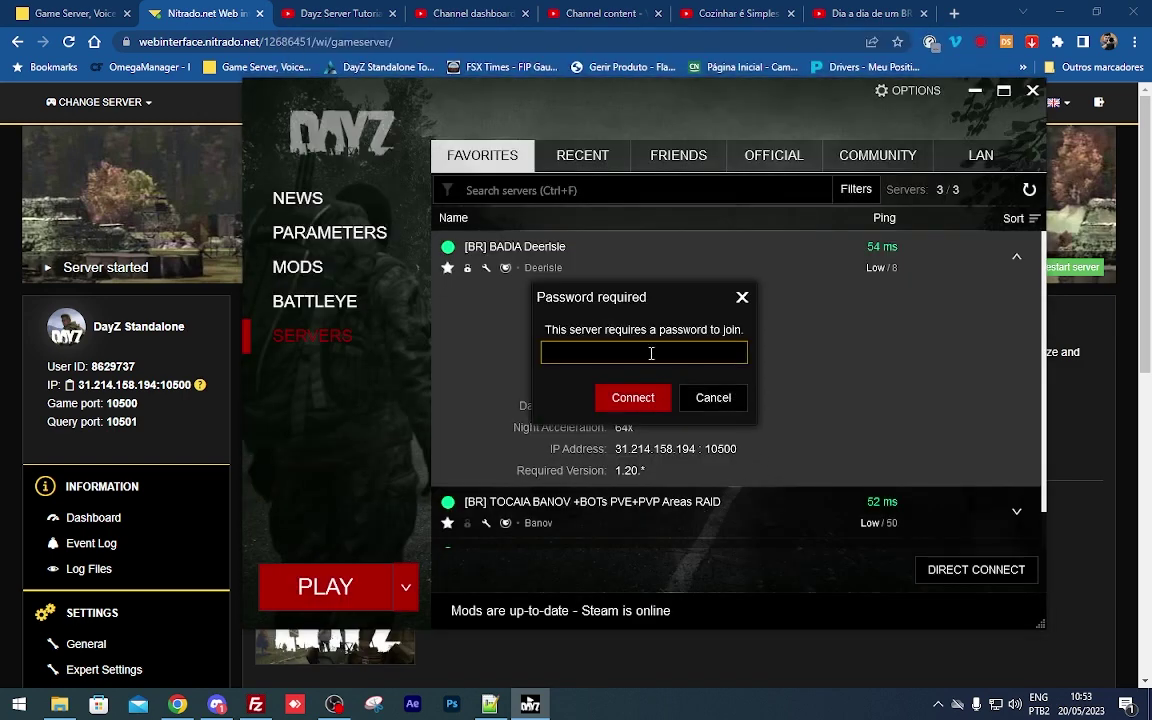
pyautogui.click(634, 400)
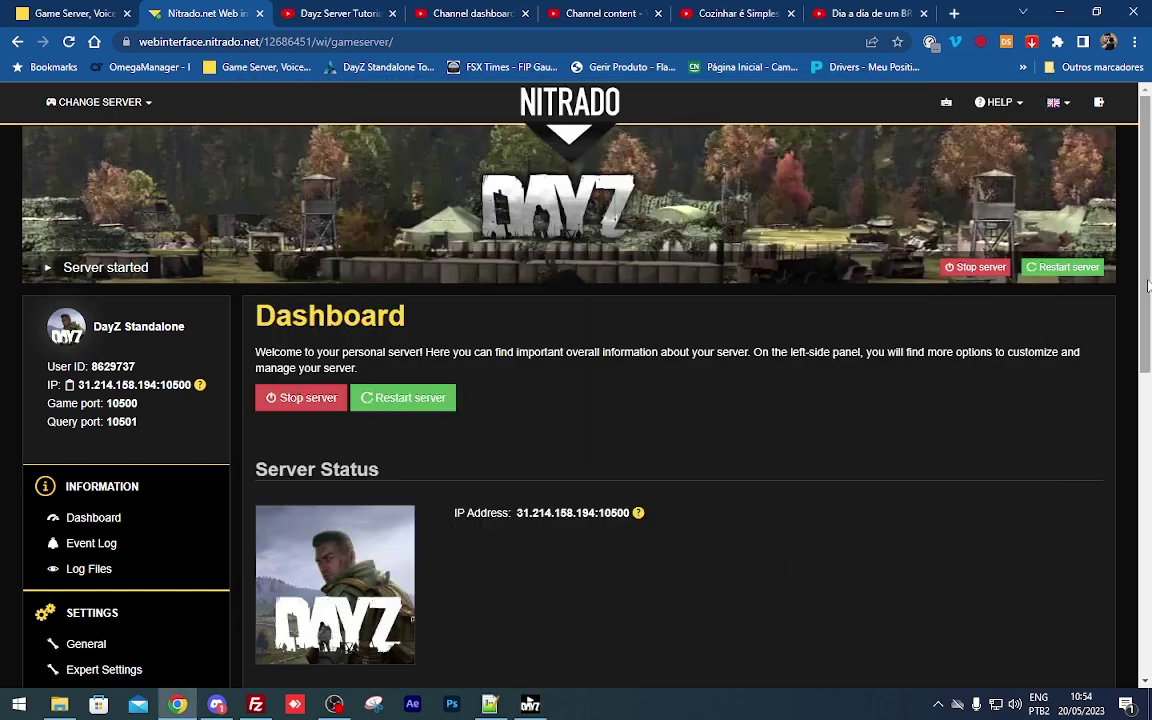
pyautogui.click(81, 10)
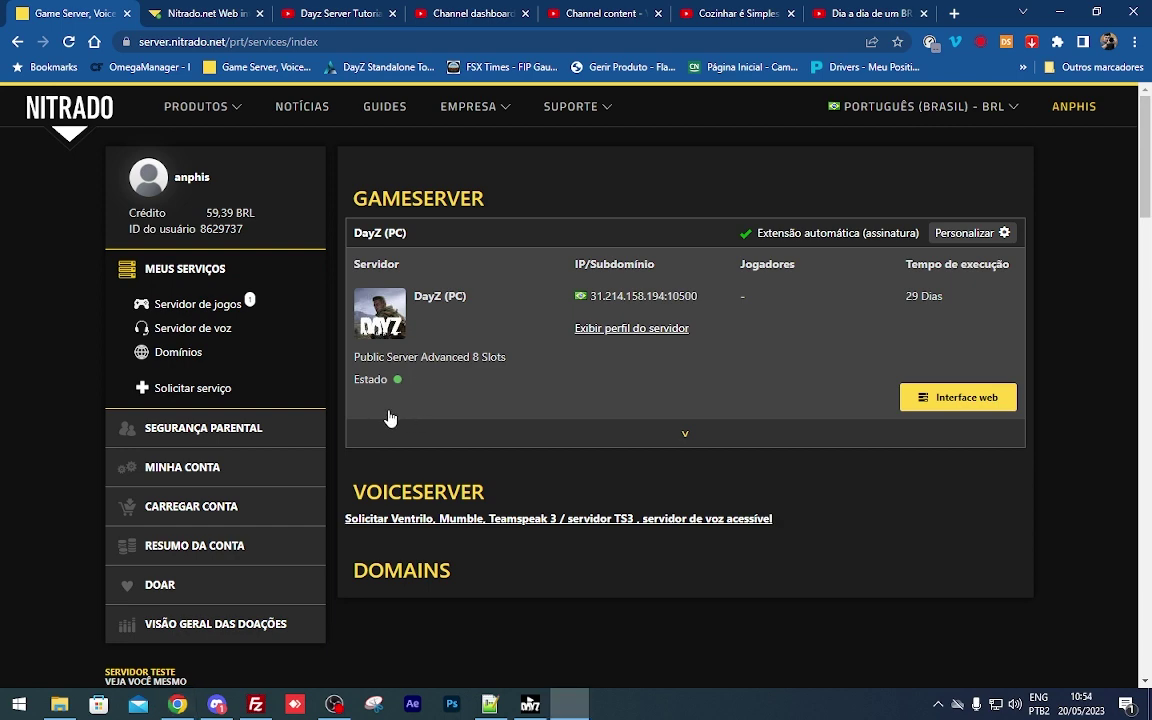
pyautogui.click(172, 10)
pyautogui.scroll(-1, 615, 583)
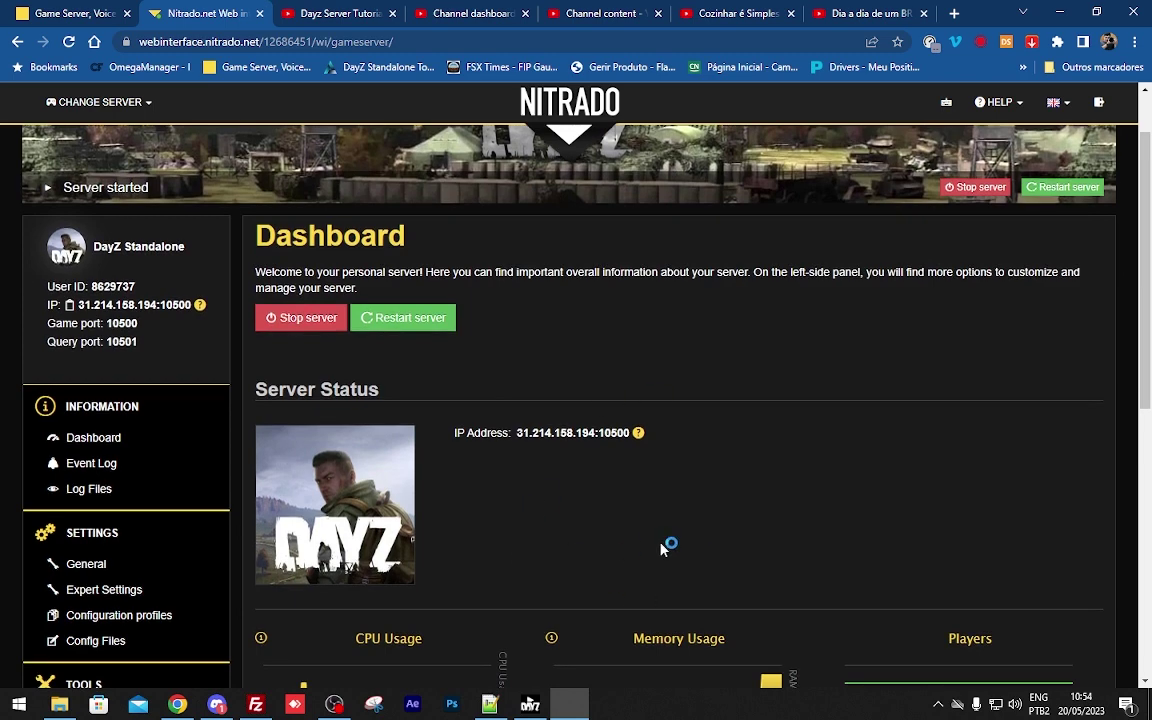
pyautogui.scroll(1, 615, 560)
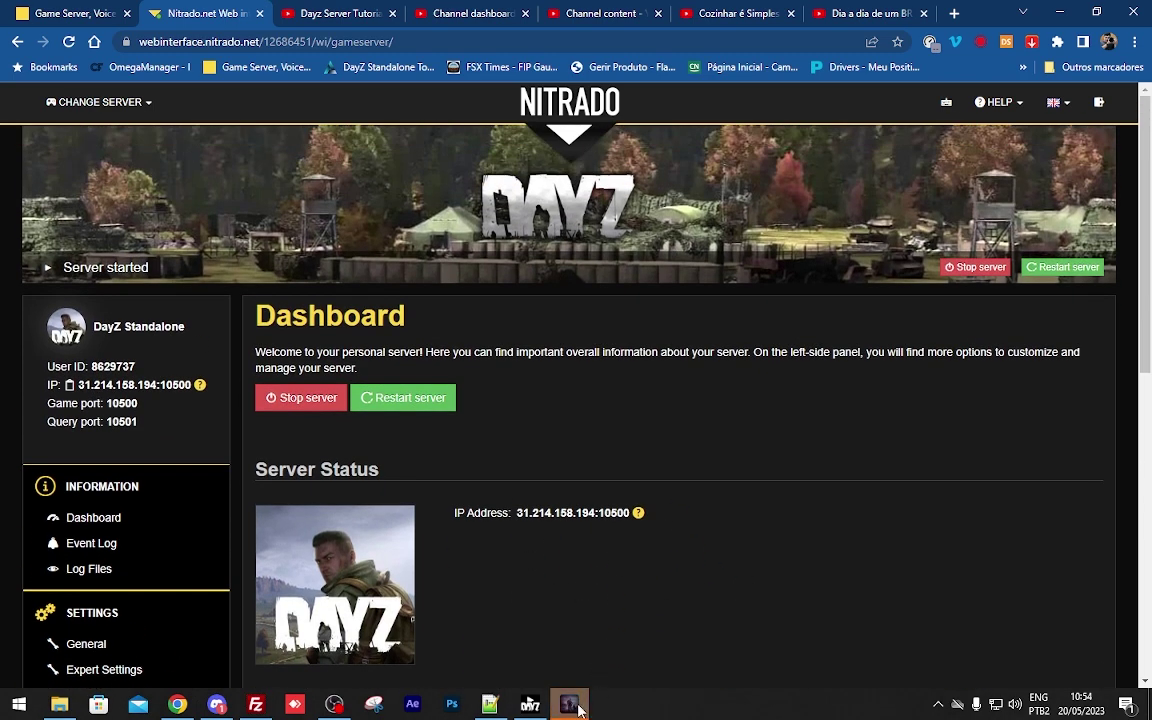
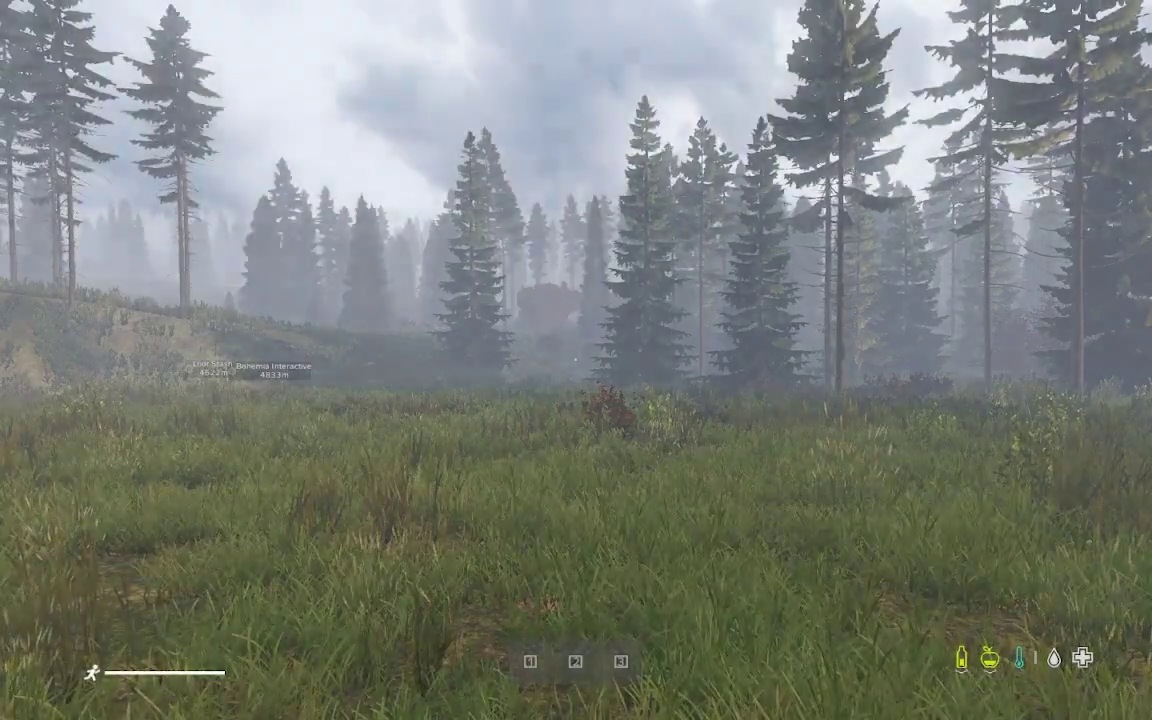
# Step: Inspect the character's outfit in the inventory, then walk up the hill into the misty forest
pyautogui.press('Tab')
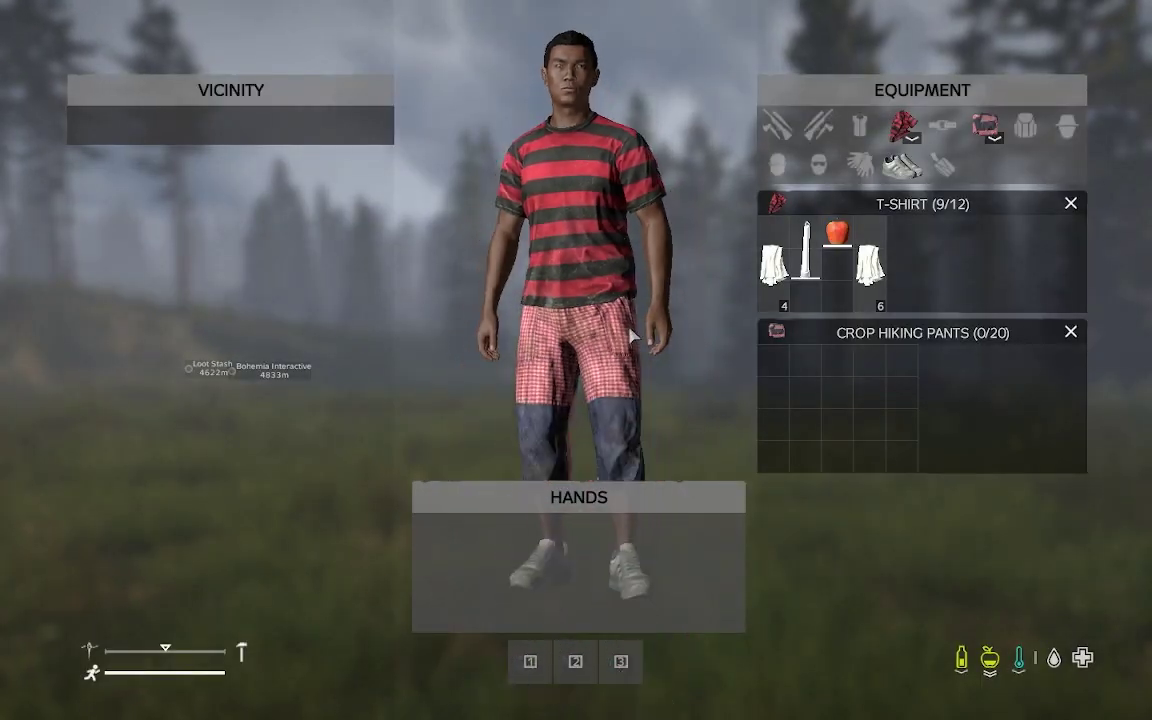
pyautogui.moveTo(633, 334); pyautogui.dragTo(330, 198)
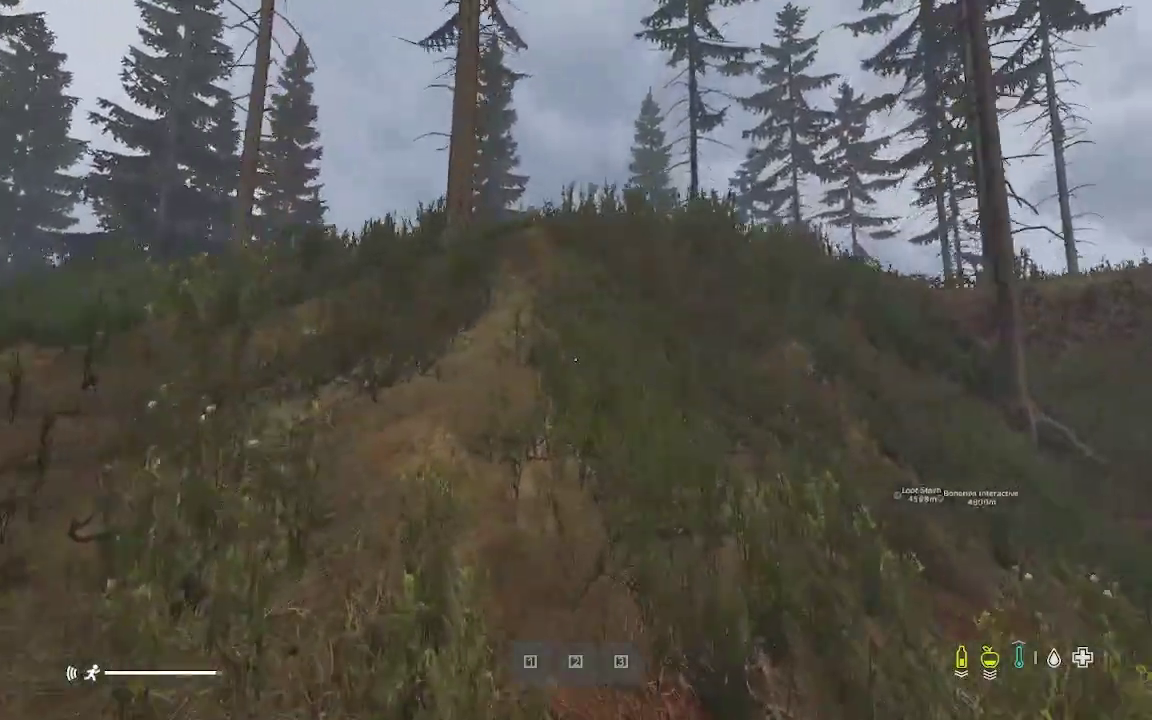
pyautogui.press('w')
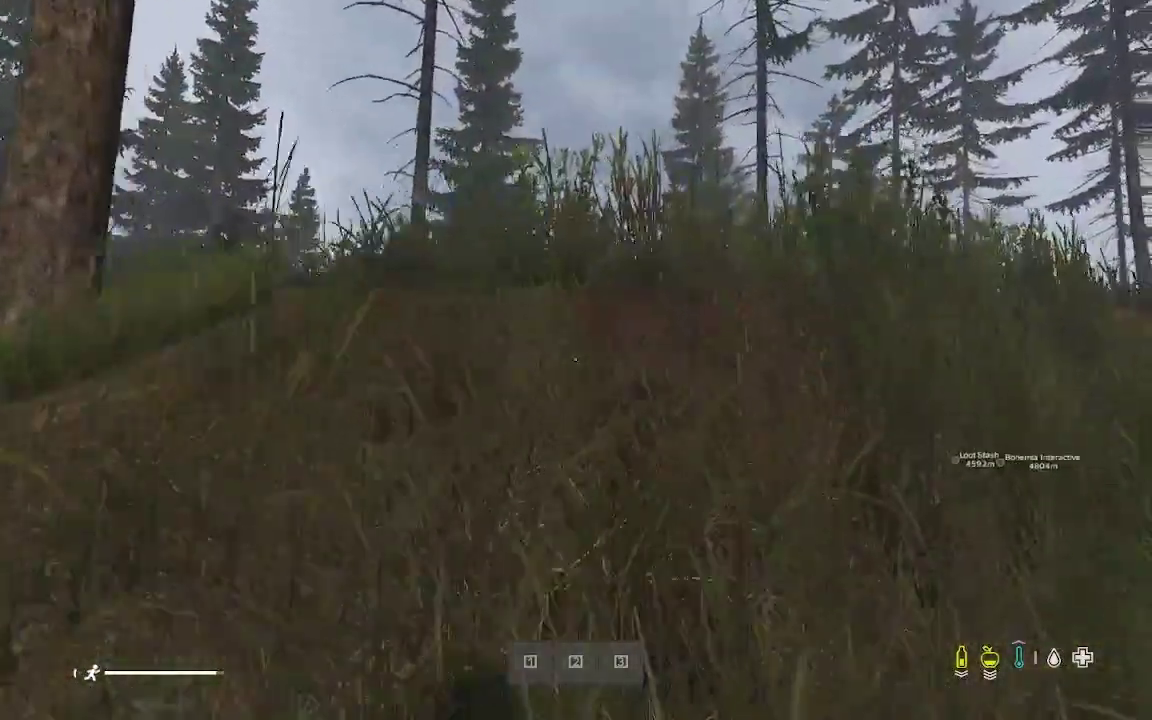
pyautogui.press('w')
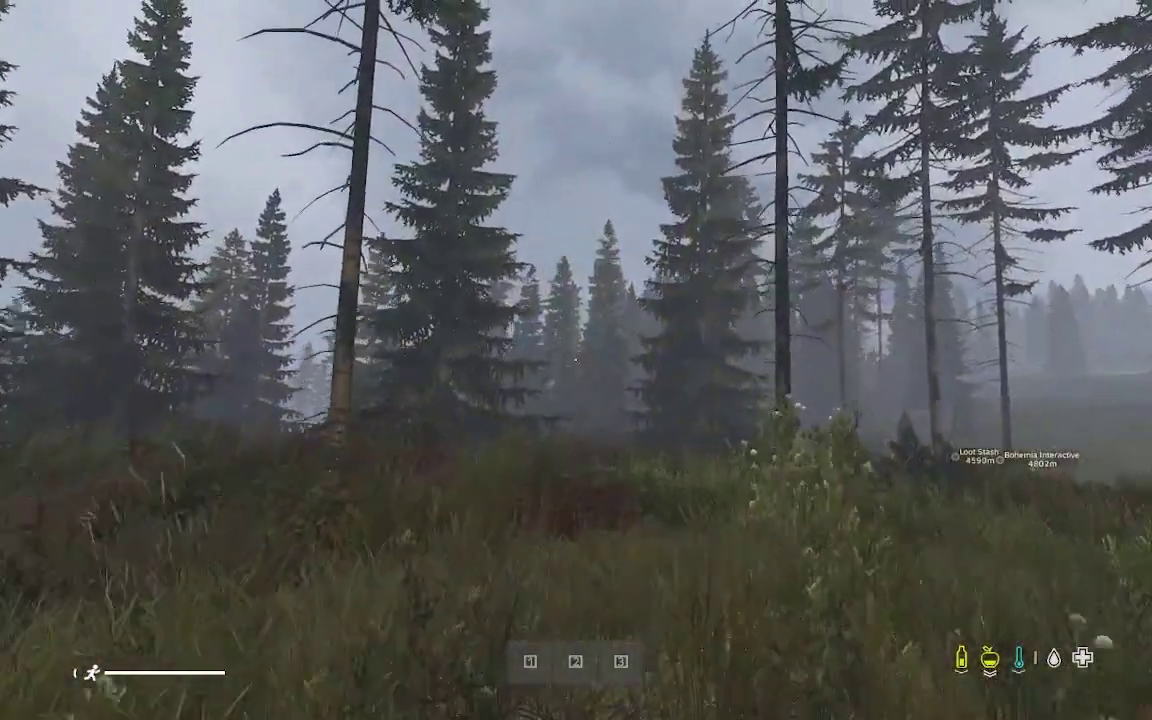
pyautogui.press('w')
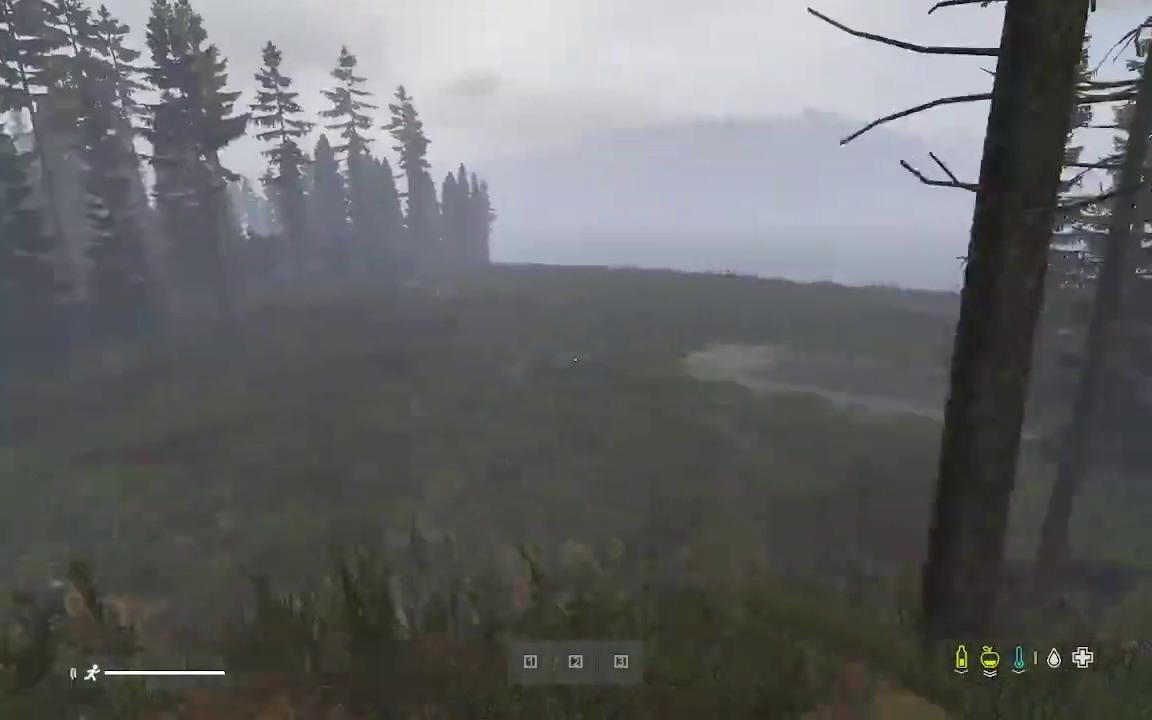
# Step: Open the full-screen map, then pan and zoom toward Kushville
pyautogui.press('m')
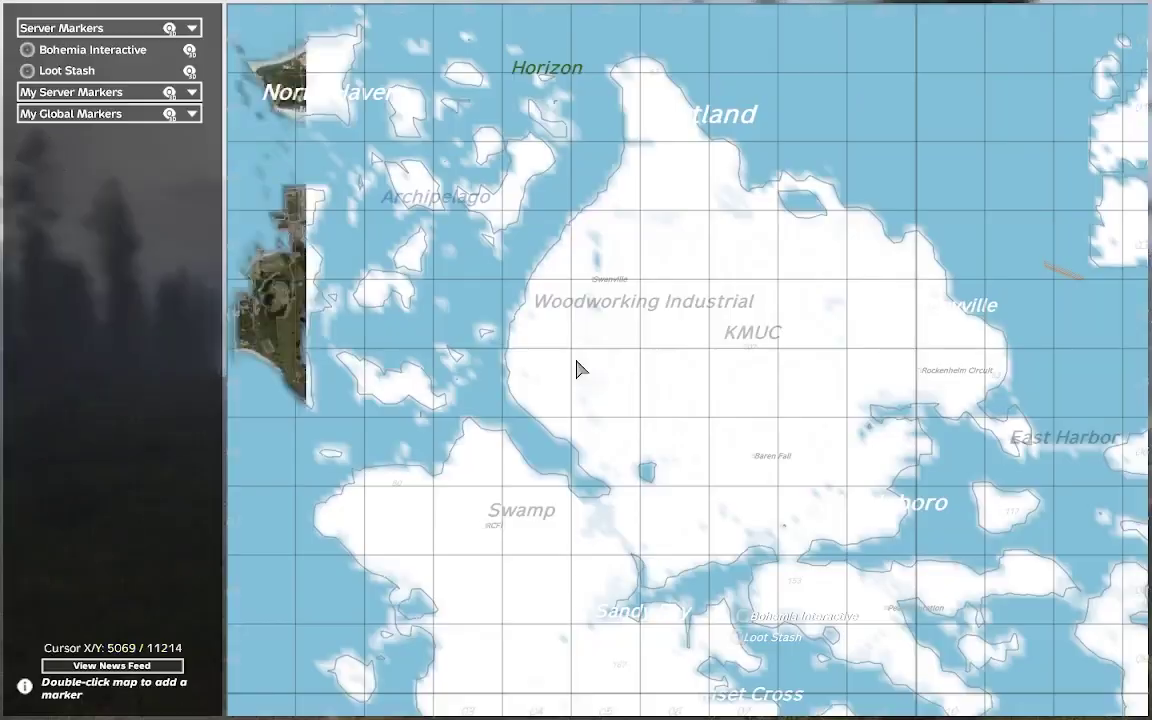
pyautogui.press('s')
pyautogui.press('d')
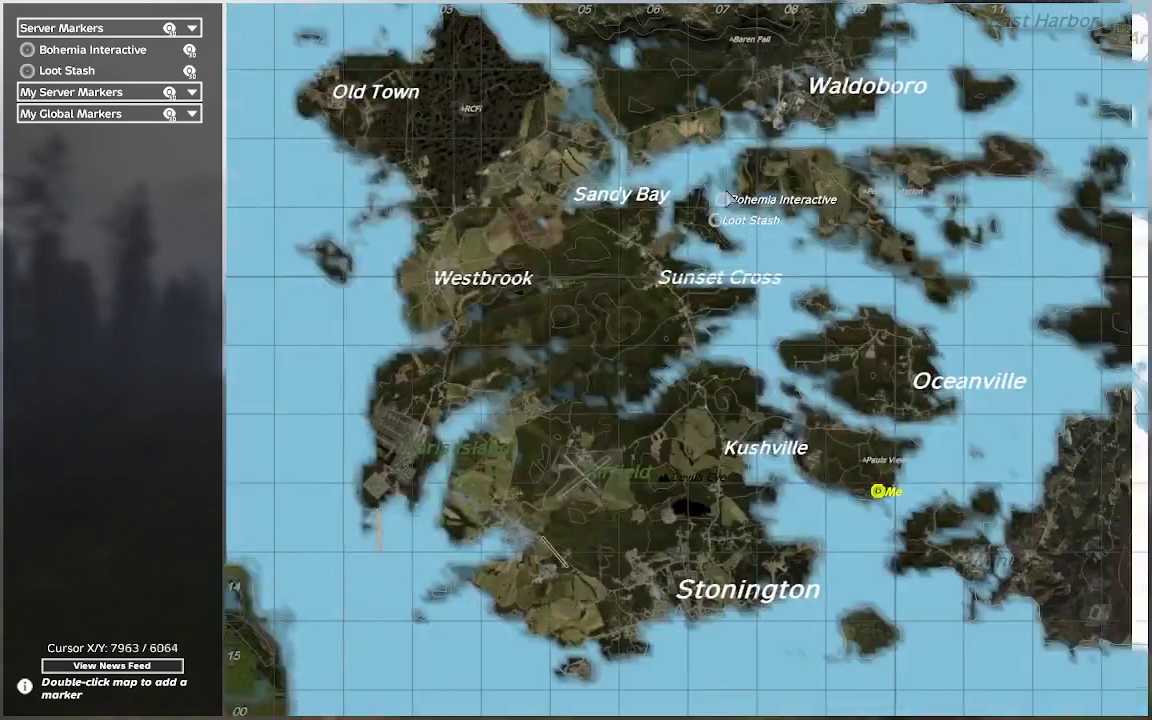
pyautogui.press('w')
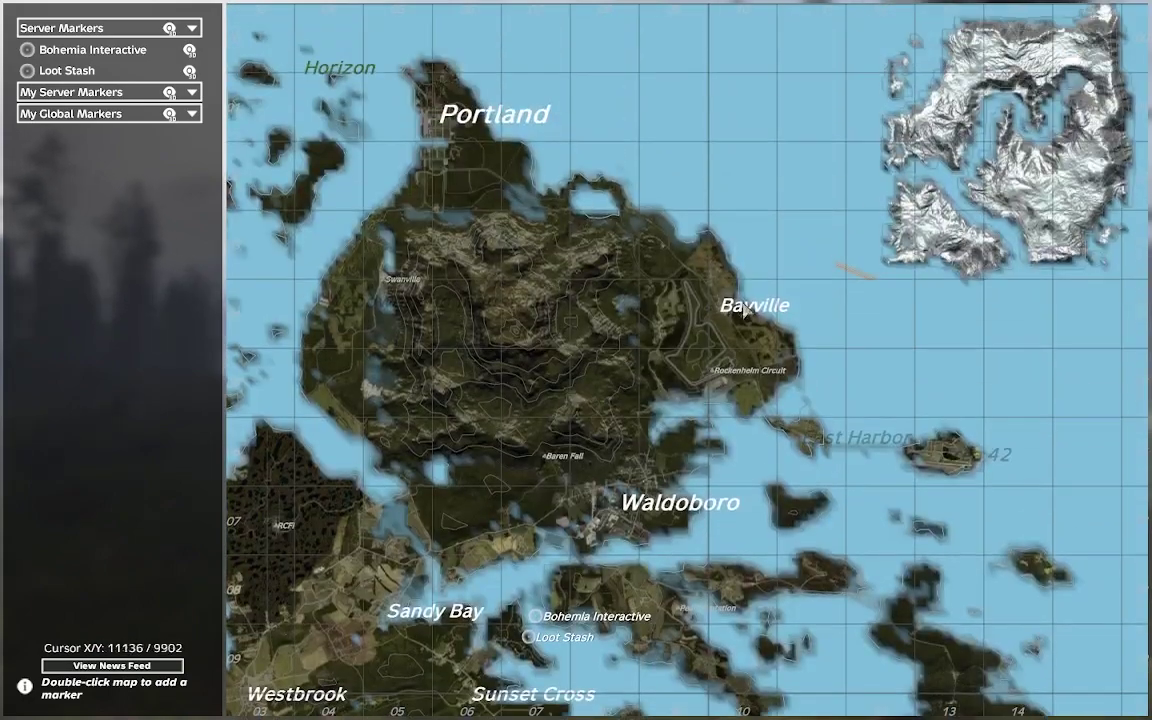
pyautogui.press('a')
pyautogui.press('s')
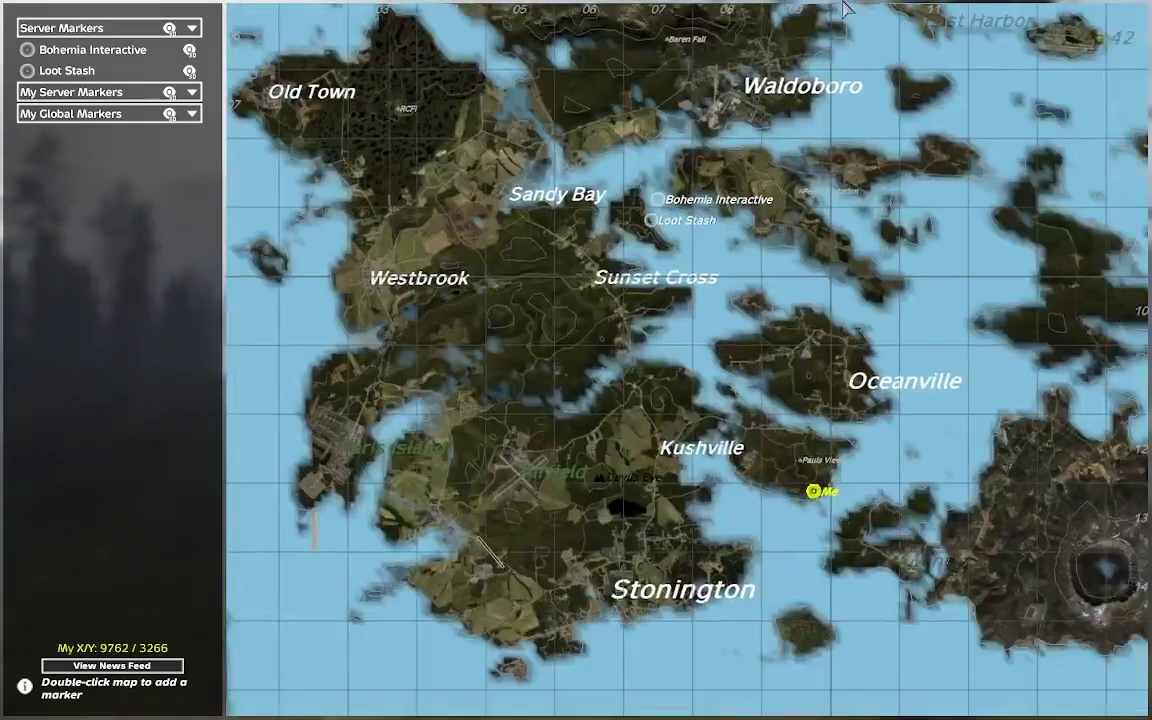
pyautogui.scroll(2, 840, 485)
pyautogui.scroll(5, 840, 485)
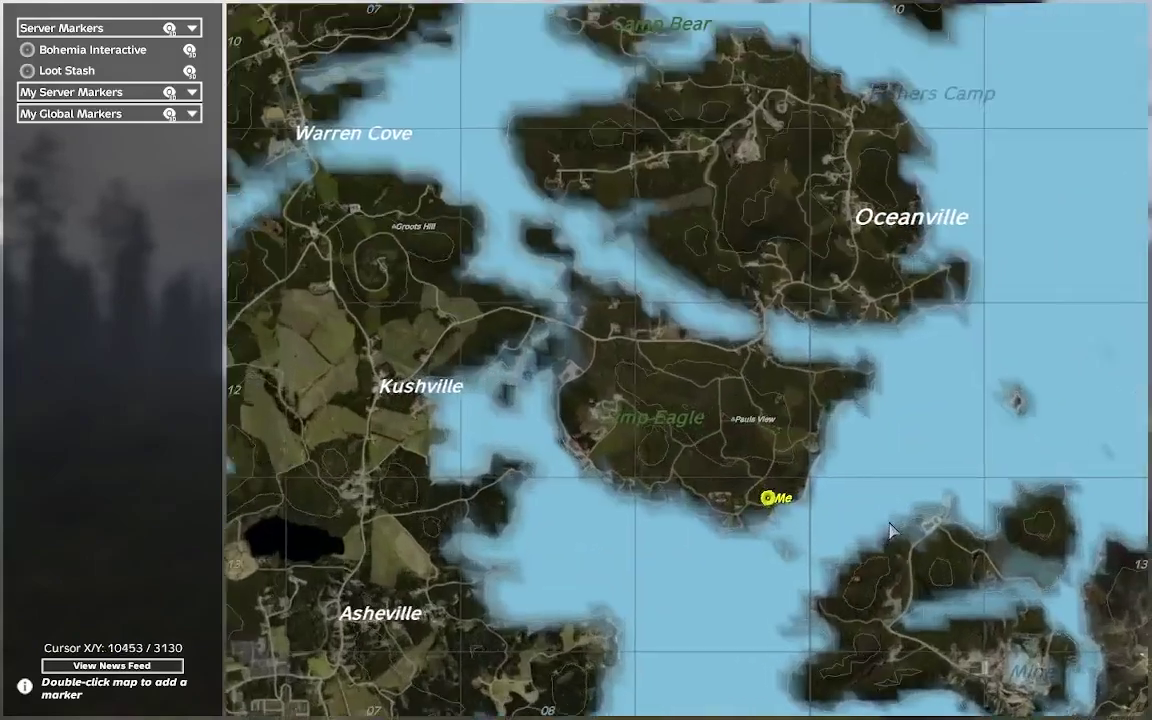
pyautogui.scroll(1, 735, 503)
# Step: Zoom in around Camp Eagle and place a new marker there
pyautogui.press('a')
pyautogui.press('s')
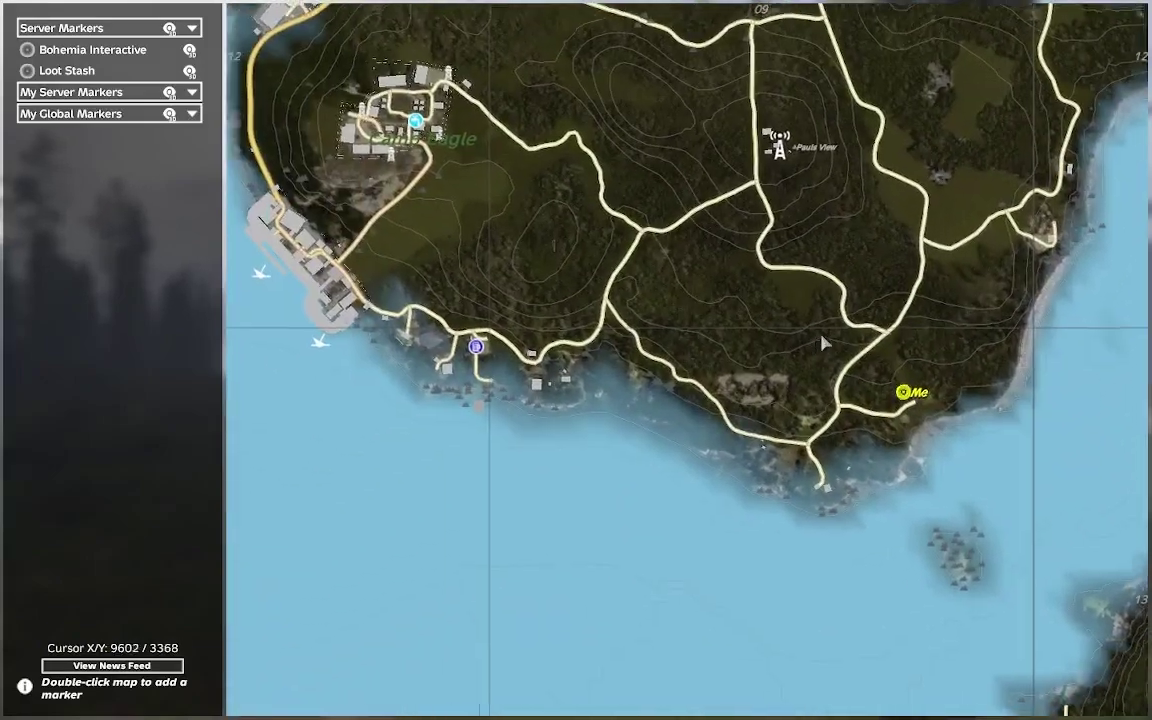
pyautogui.press('w')
pyautogui.scroll(2, 455, 262)
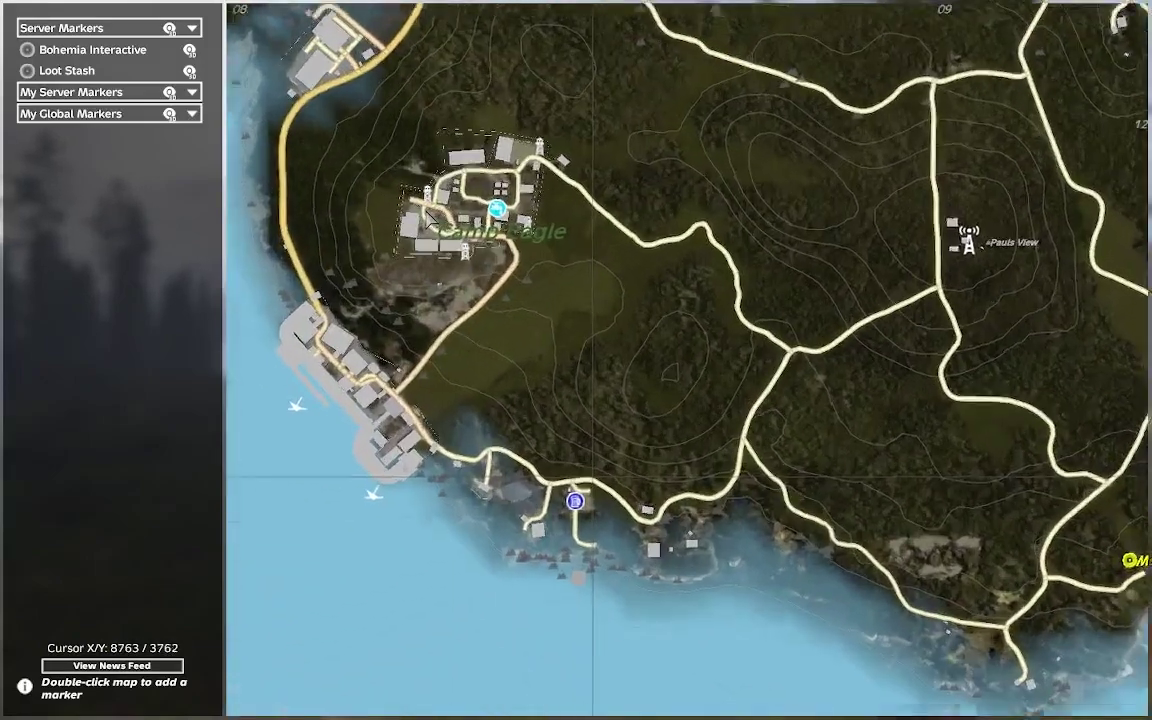
pyautogui.scroll(-2, 549, 276)
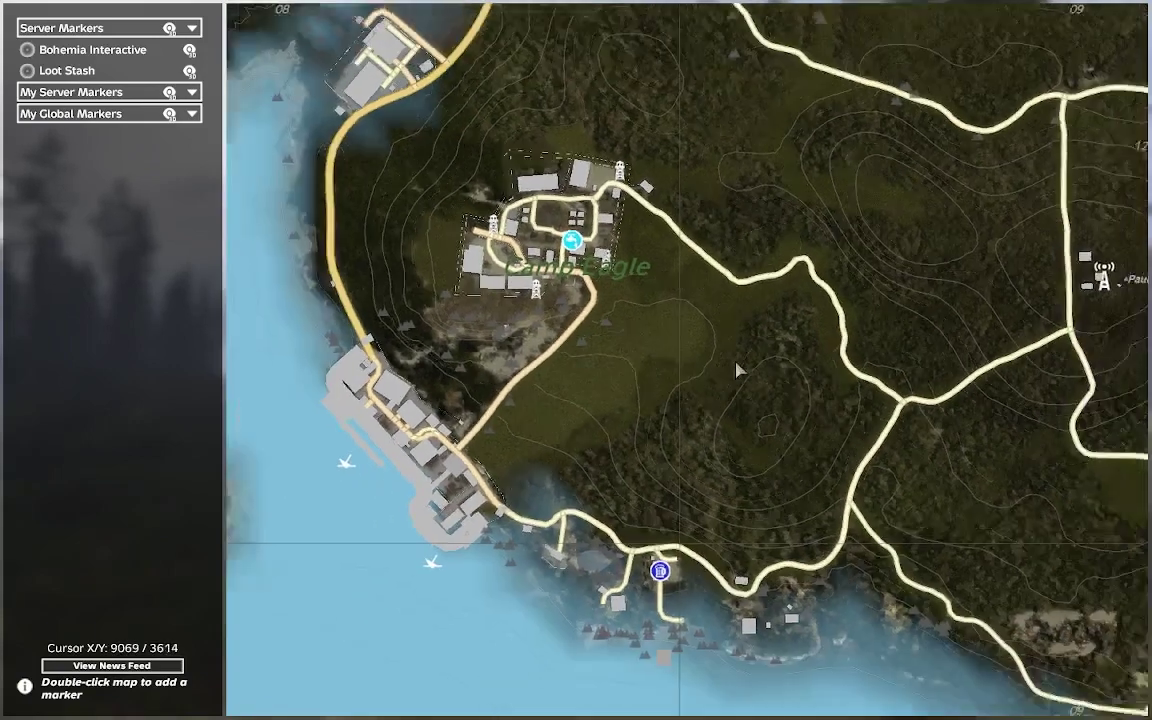
pyautogui.press('d')
pyautogui.press('s')
pyautogui.press('a')
pyautogui.press('w')
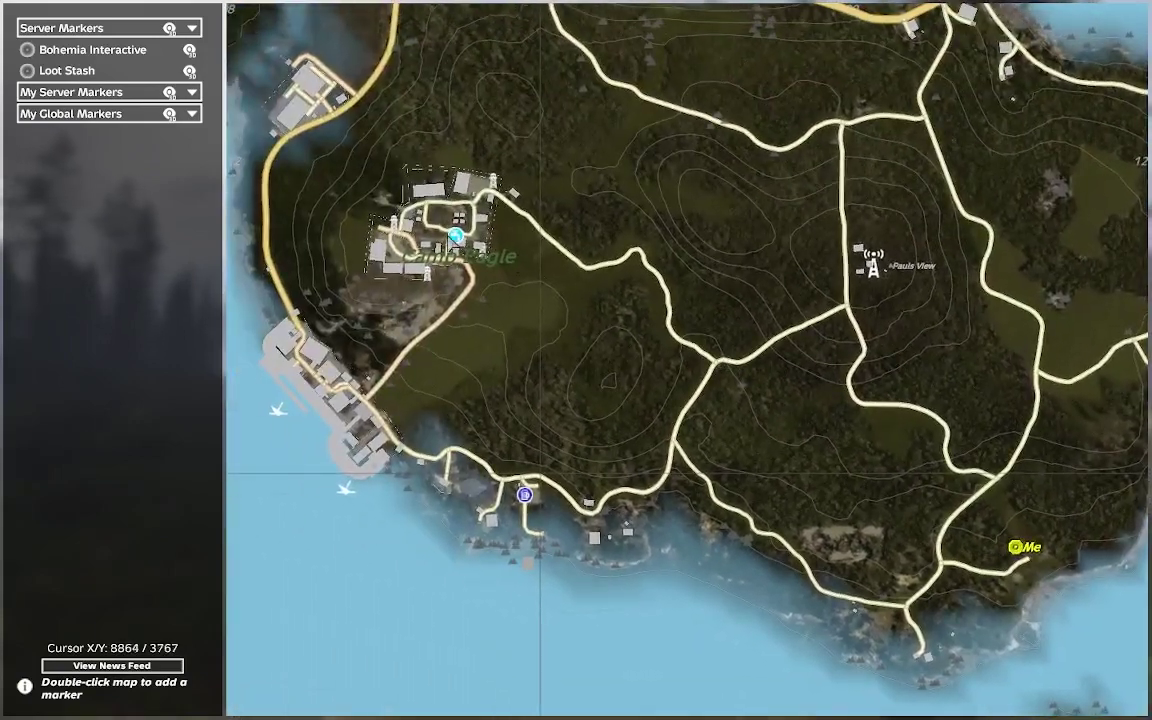
pyautogui.doubleClick(395, 215)
# Step: Name the new marker 'Camo Eagle', make it show only on this server, and save it
pyautogui.click(700, 318)
pyautogui.write('C')
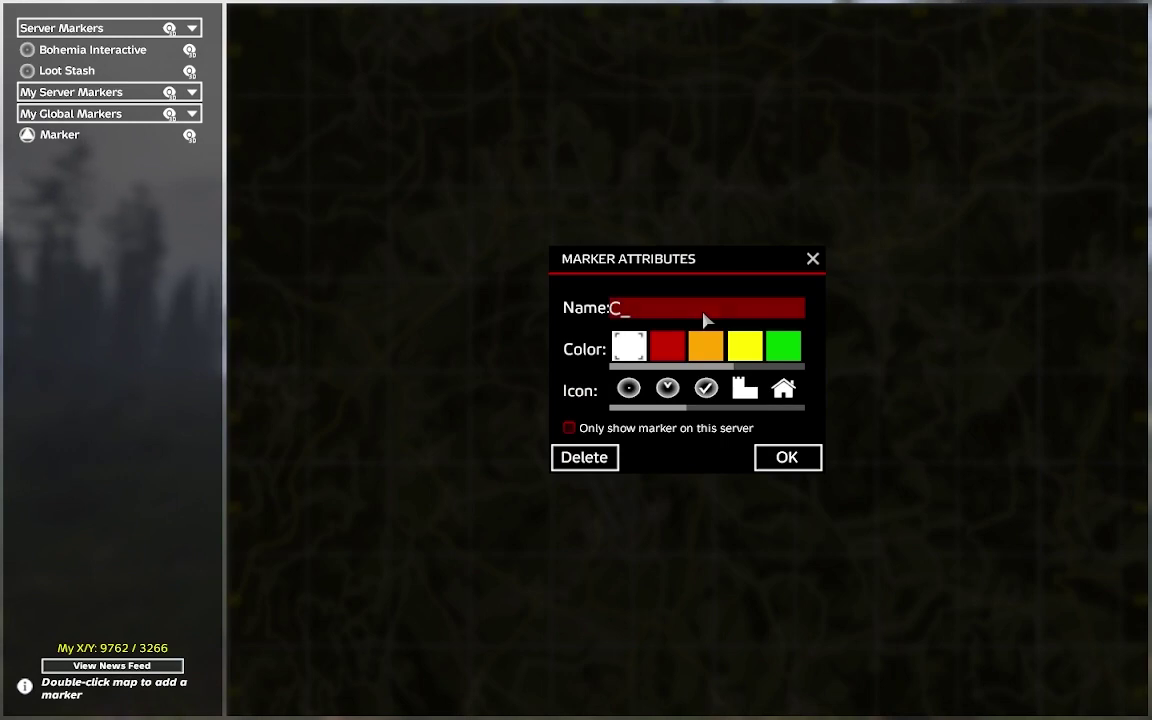
pyautogui.write('amo Eagle')
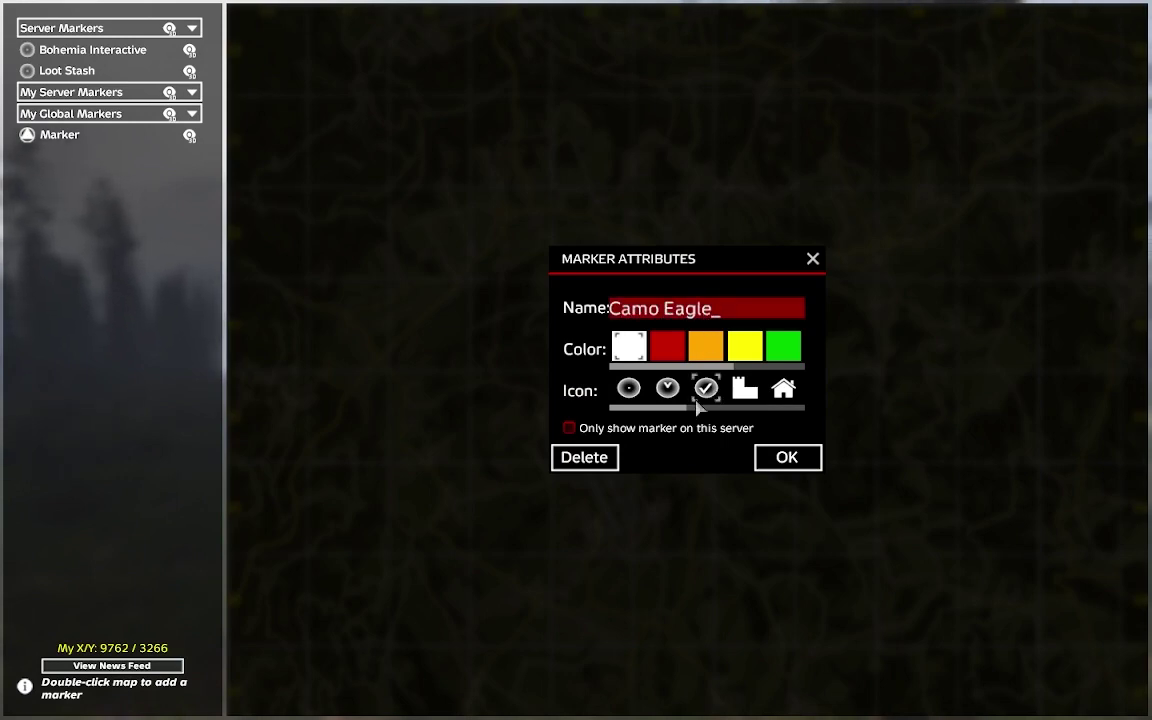
pyautogui.click(569, 427)
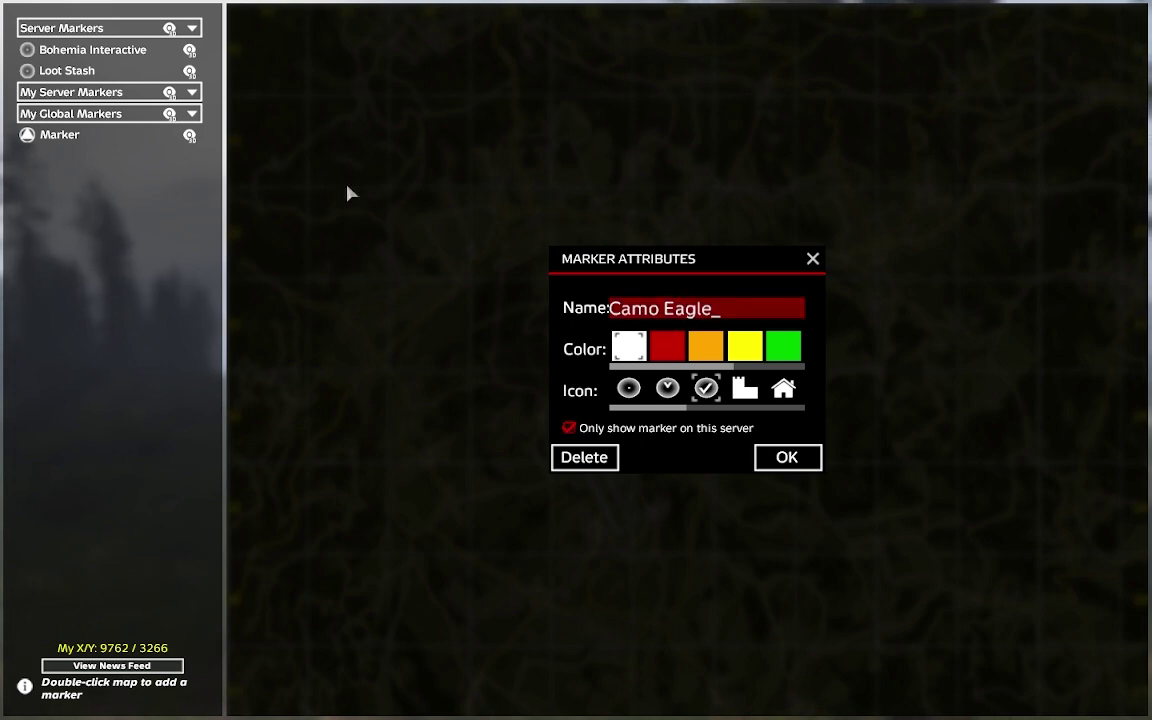
pyautogui.click(782, 462)
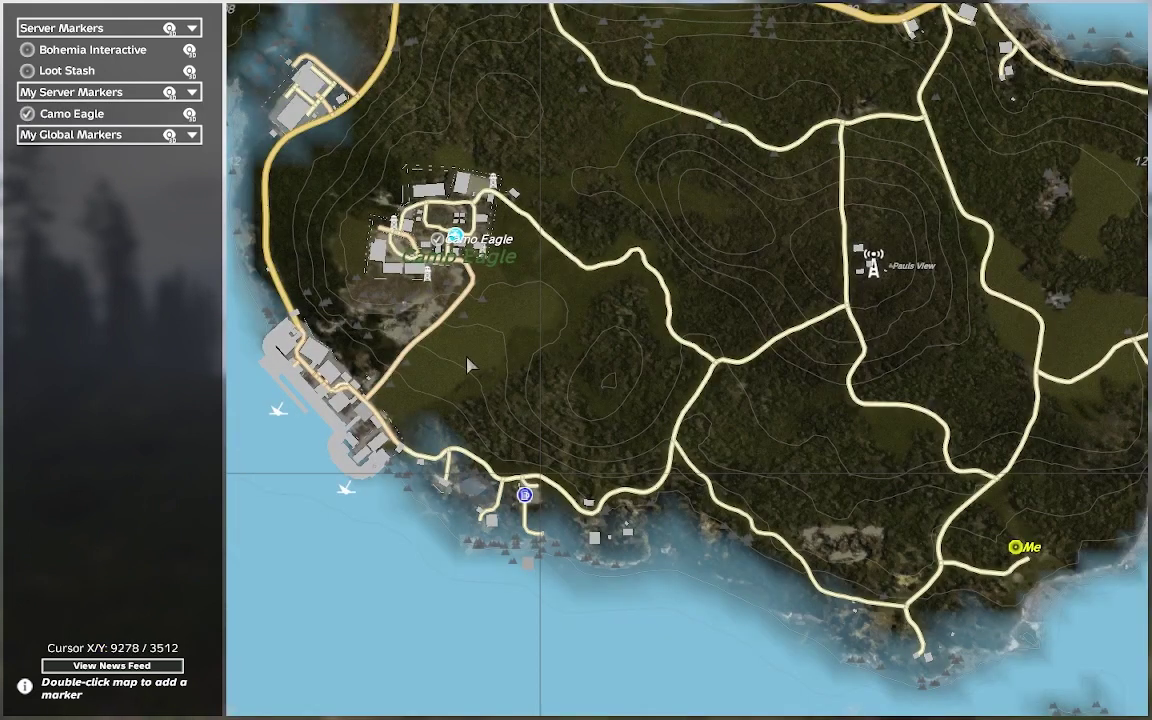
# Step: Leave the map, reopen it, and place a second marker
pyautogui.press('m')
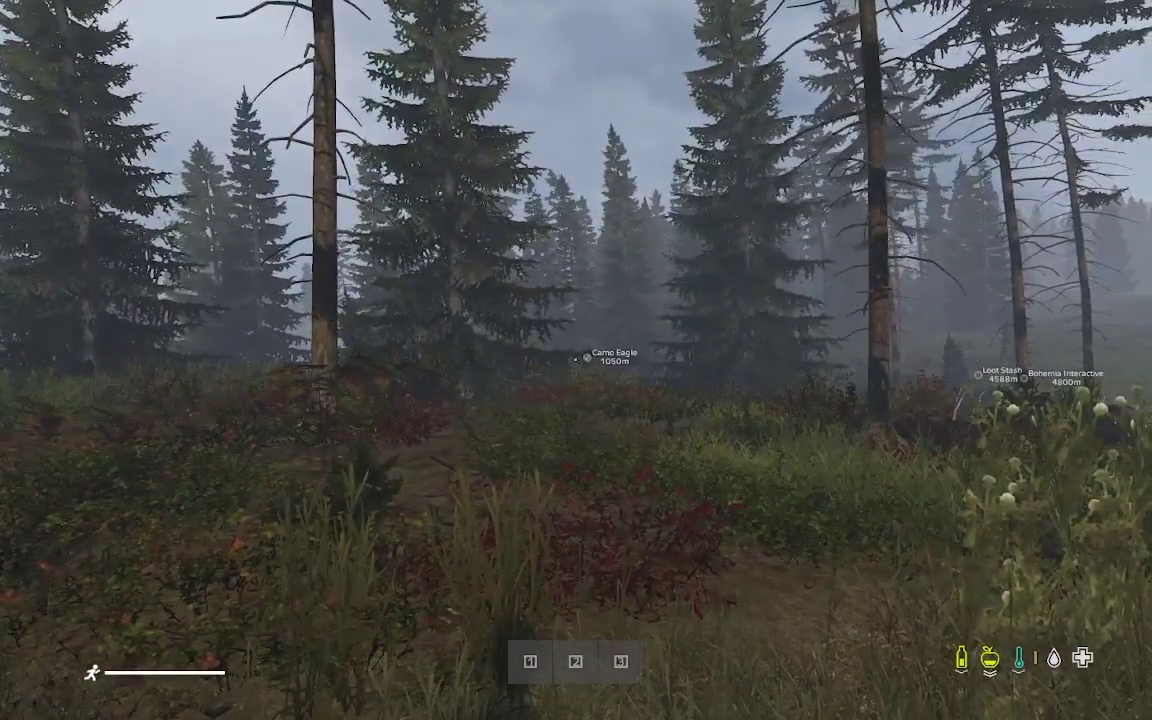
pyautogui.press('m')
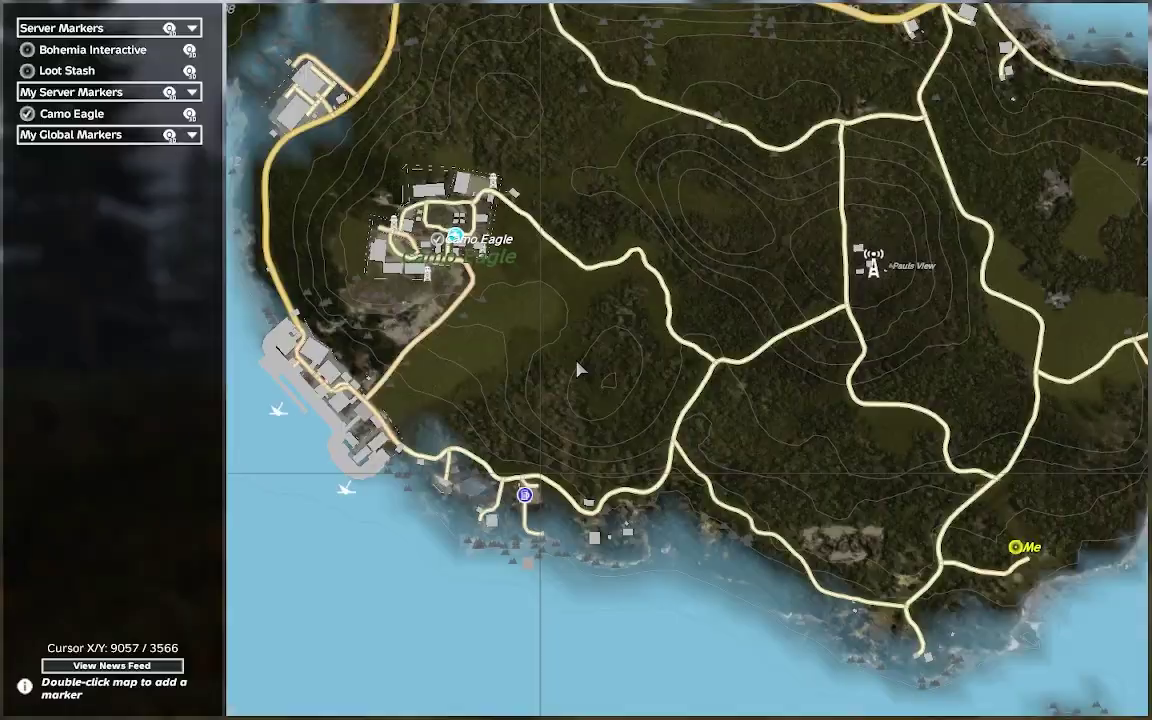
pyautogui.doubleClick(873, 270)
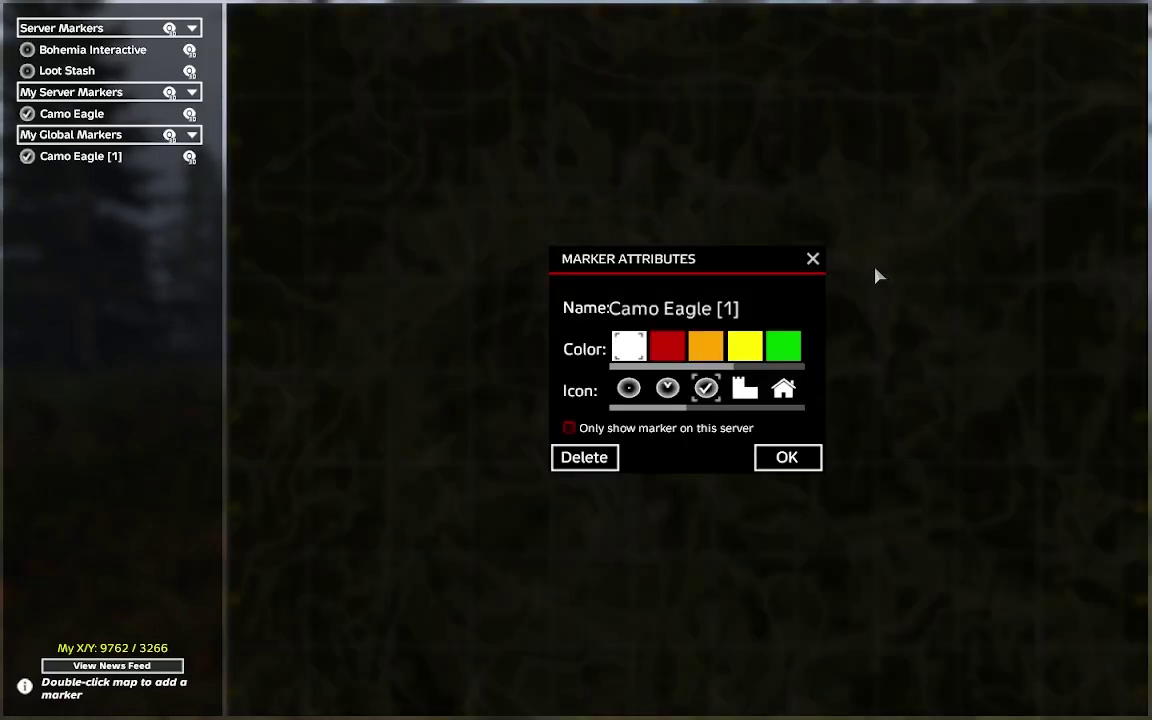
# Step: Name the second marker 'marcacao 1', save it, and walk back into the game
pyautogui.click(620, 302)
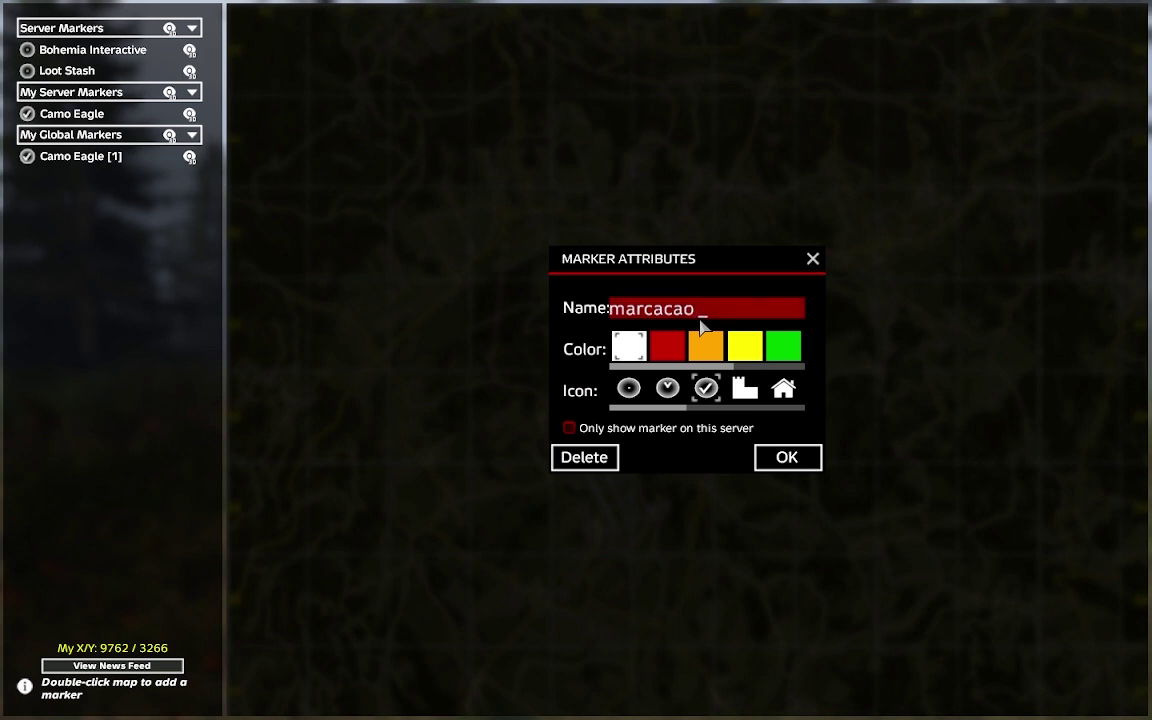
pyautogui.write('marcacao 1')
pyautogui.press('Return')
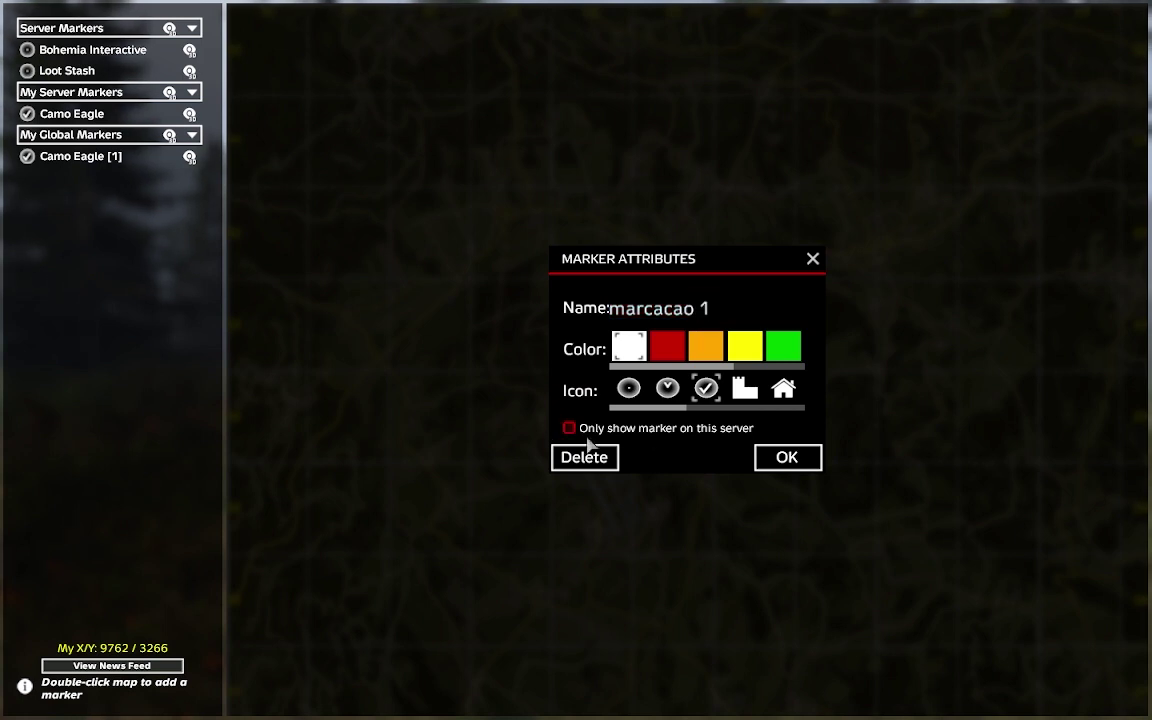
pyautogui.click(789, 458)
pyautogui.press('m')
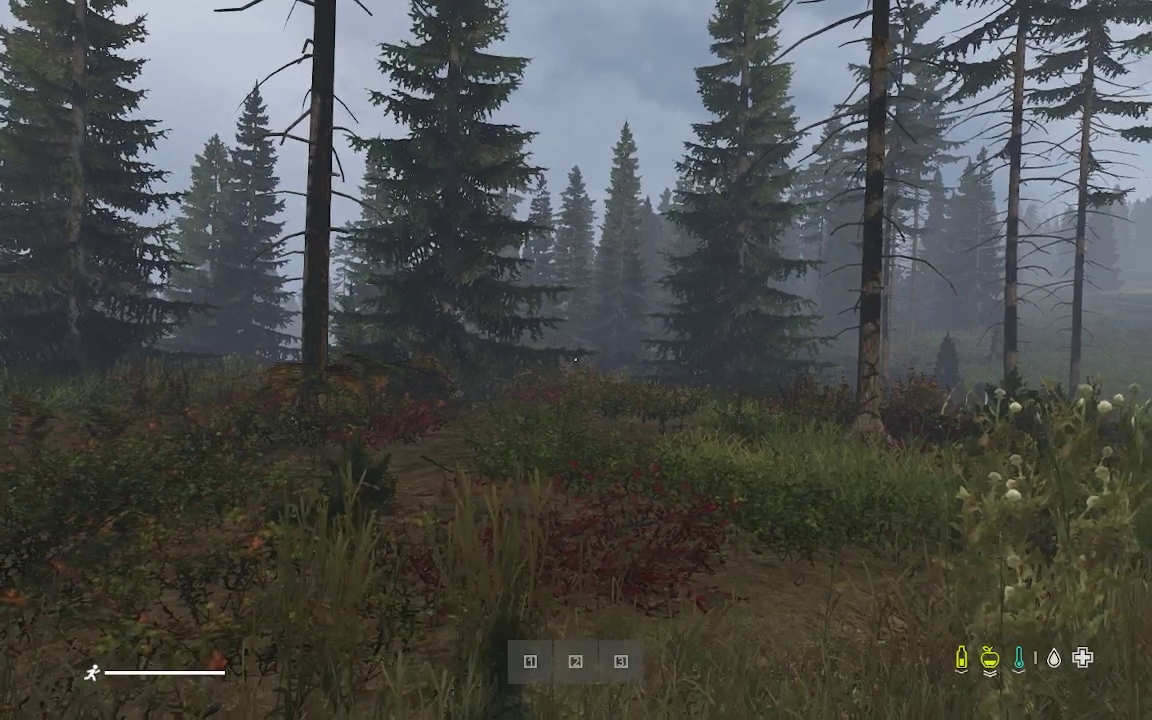
pyautogui.press('w')
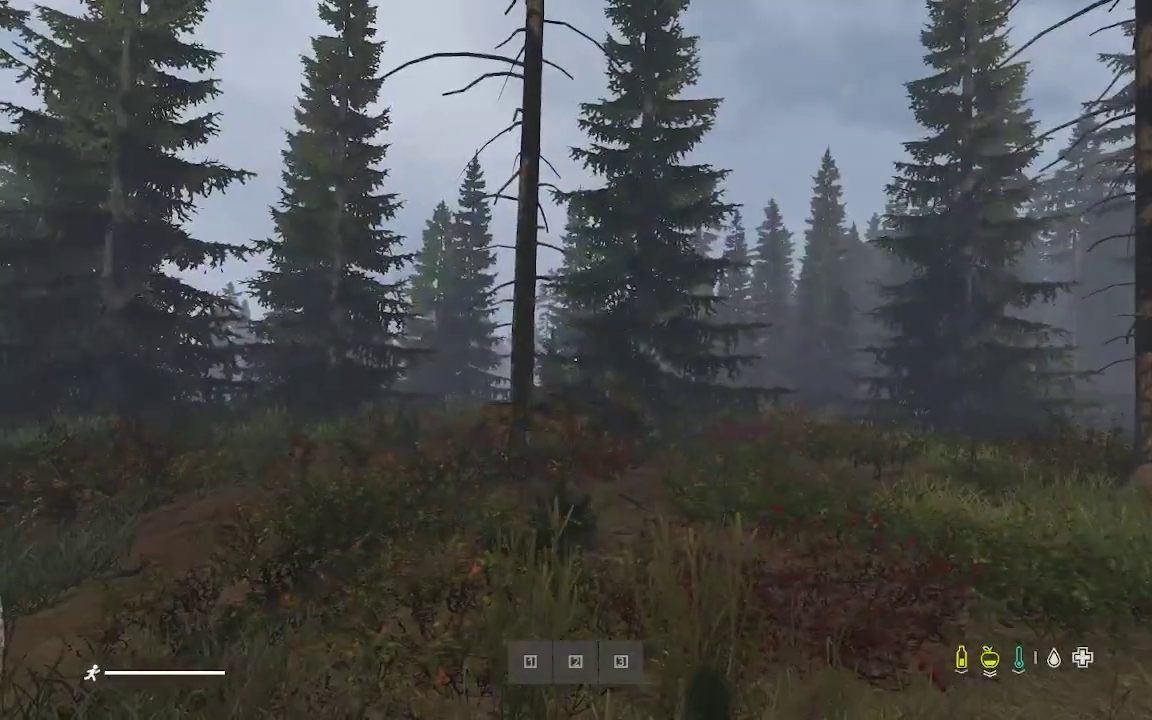
# Step: Set marcacao 1 to show only on this server, confirm its name, and close the map
pyautogui.press('m')
pyautogui.press('m')
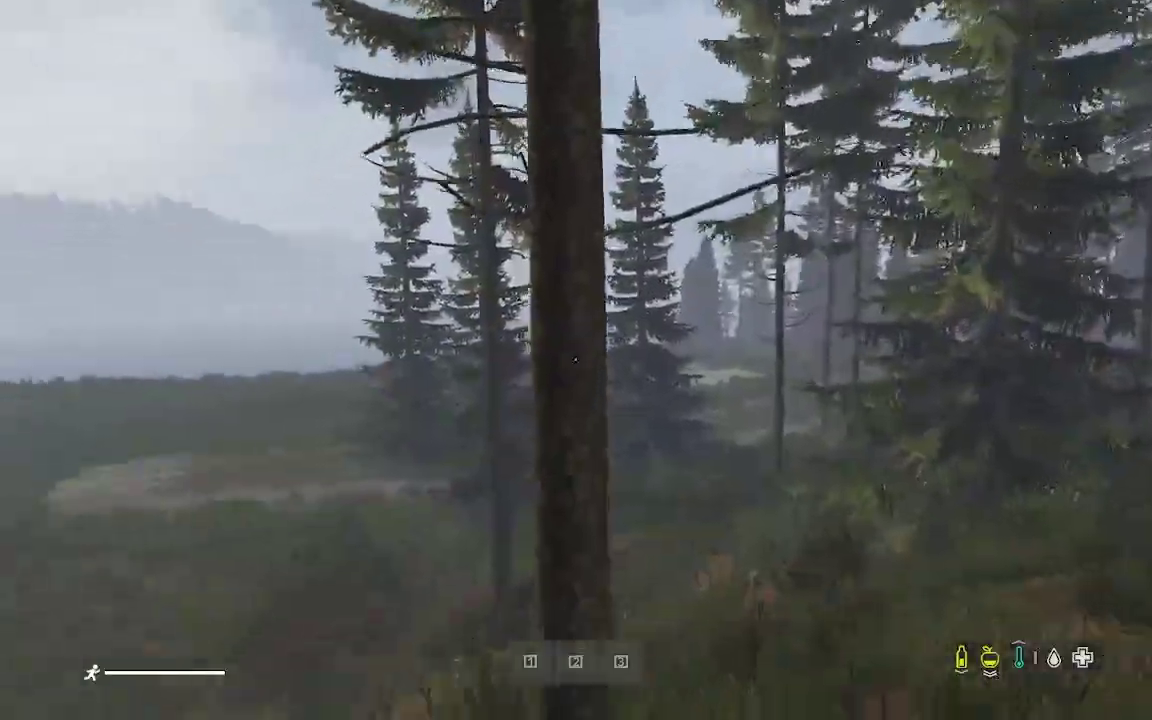
pyautogui.press('m')
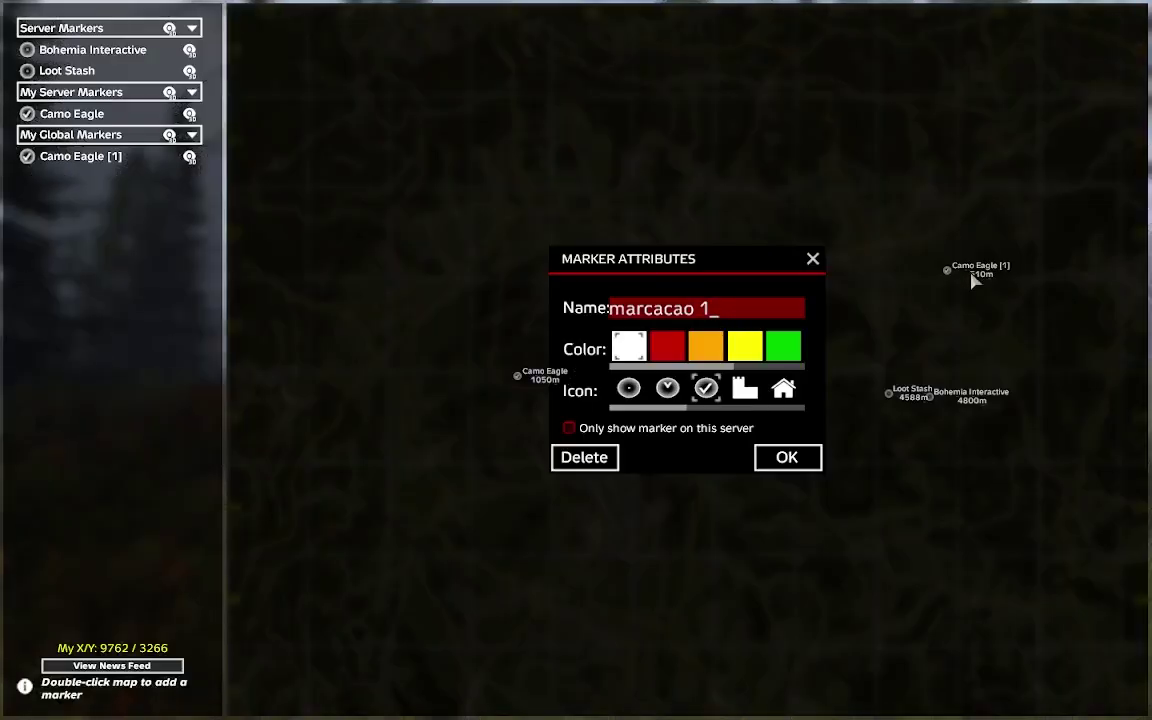
pyautogui.click(569, 427)
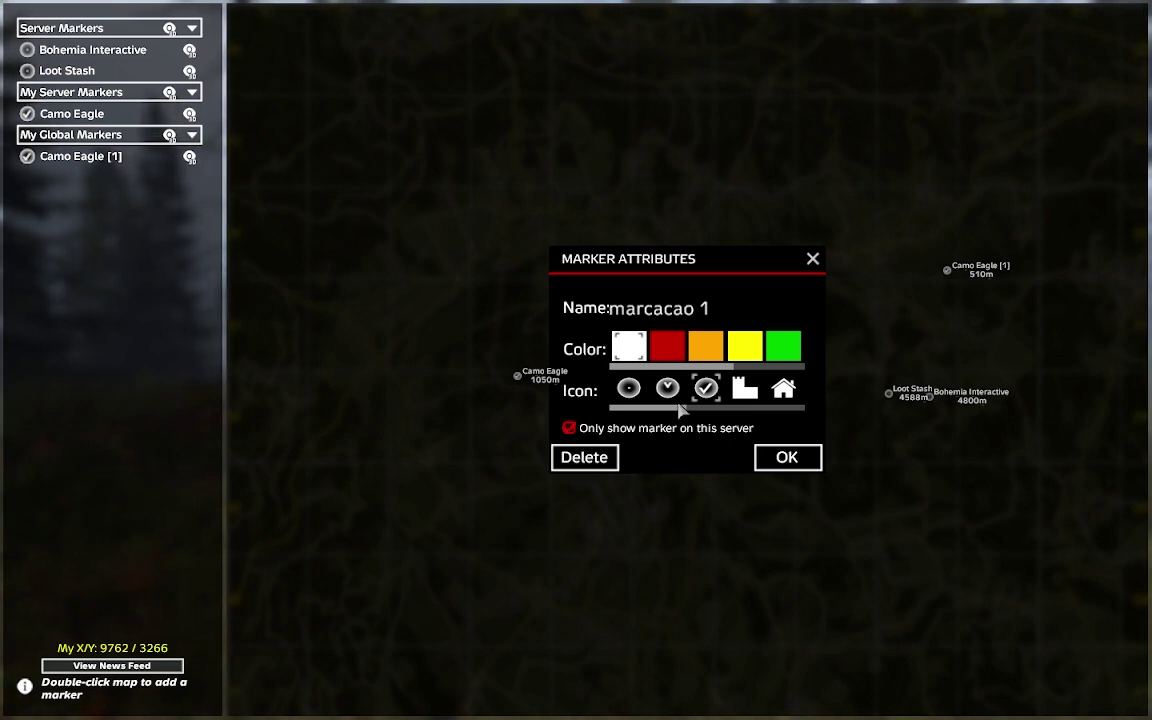
pyautogui.click(705, 308)
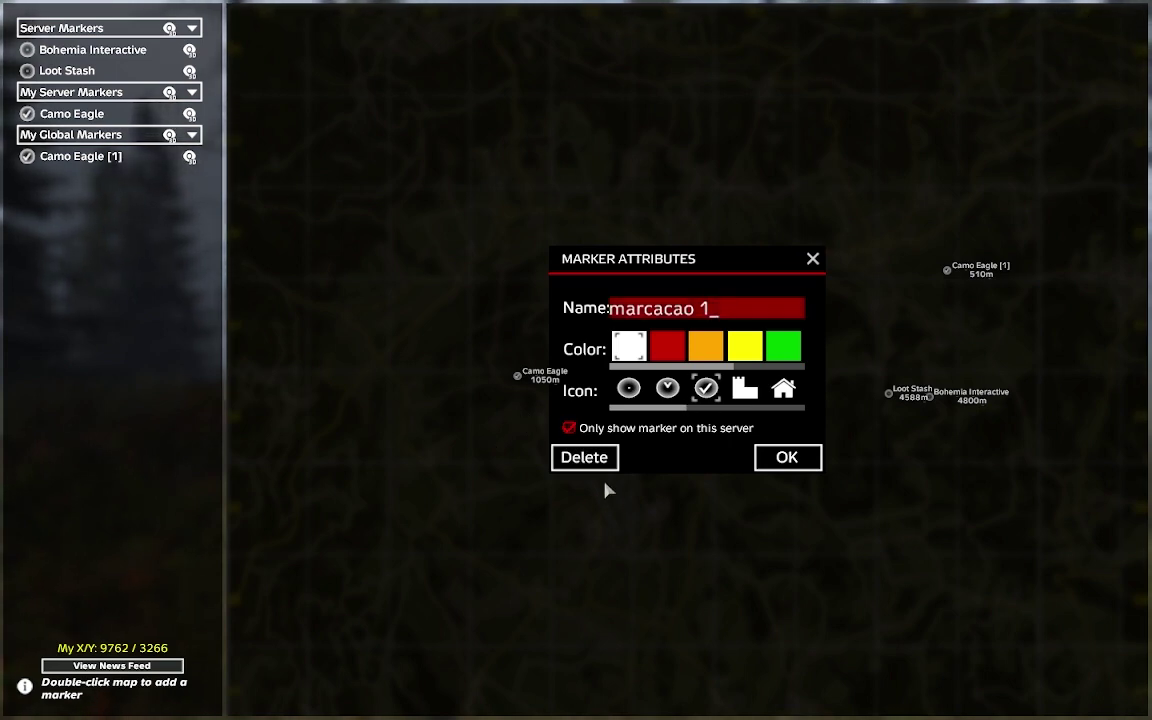
pyautogui.press('Return')
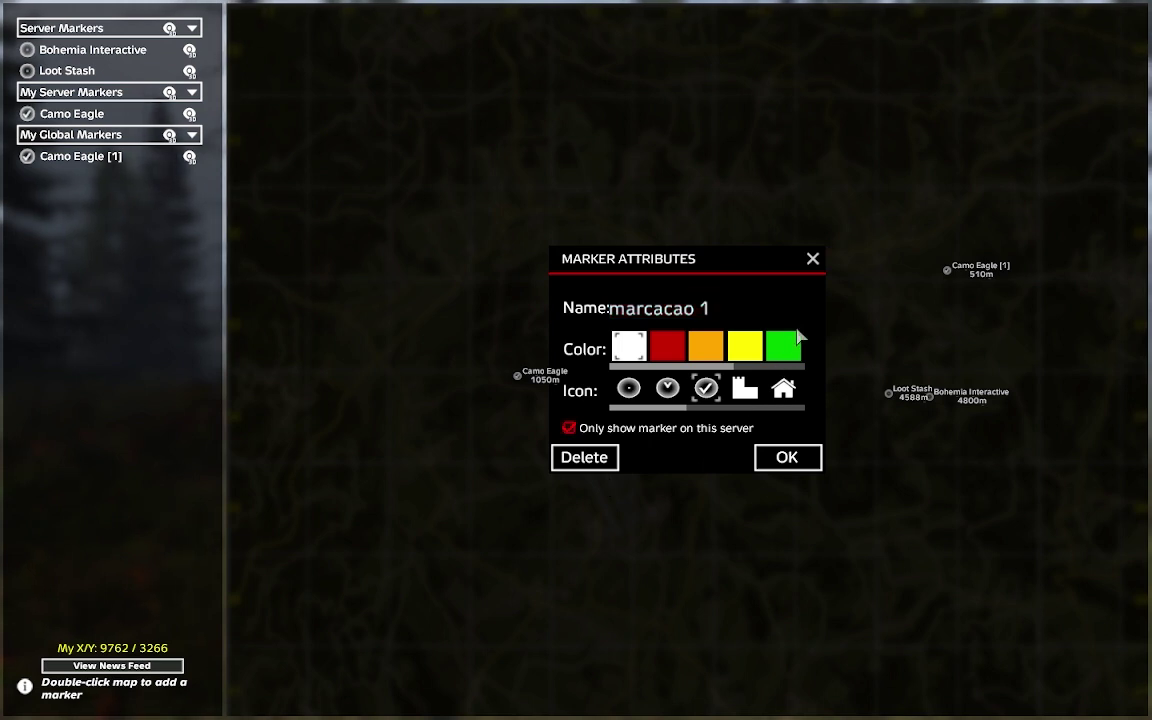
pyautogui.press('Return')
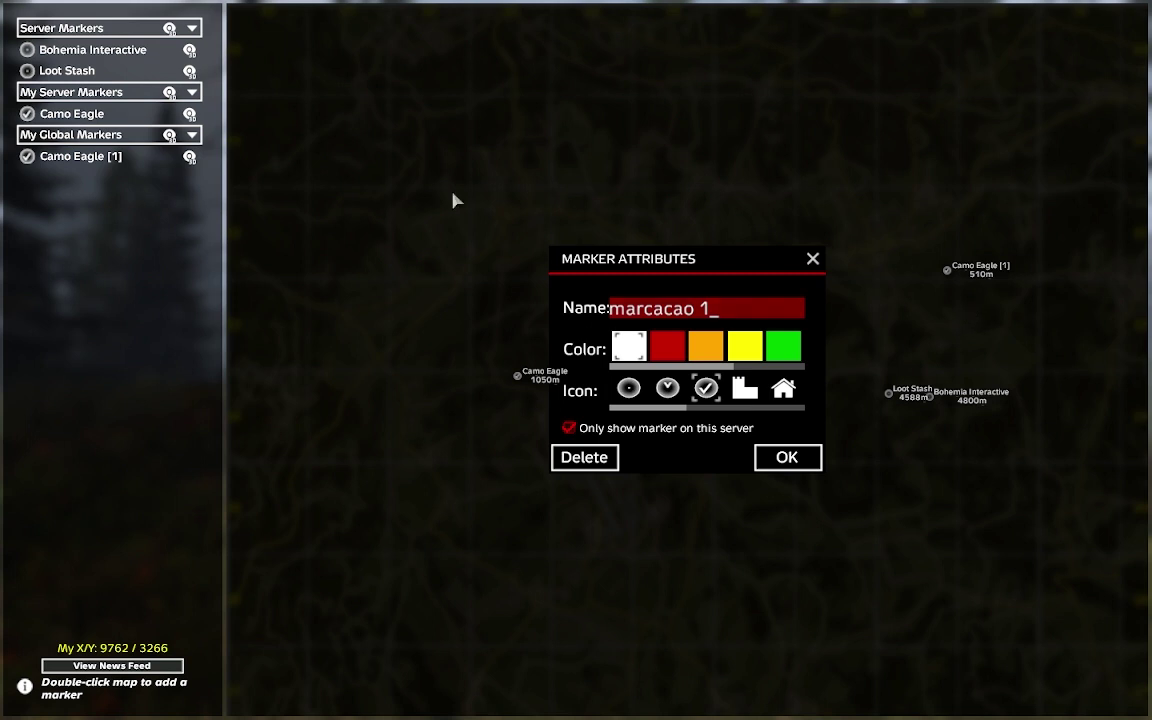
pyautogui.press('Return')
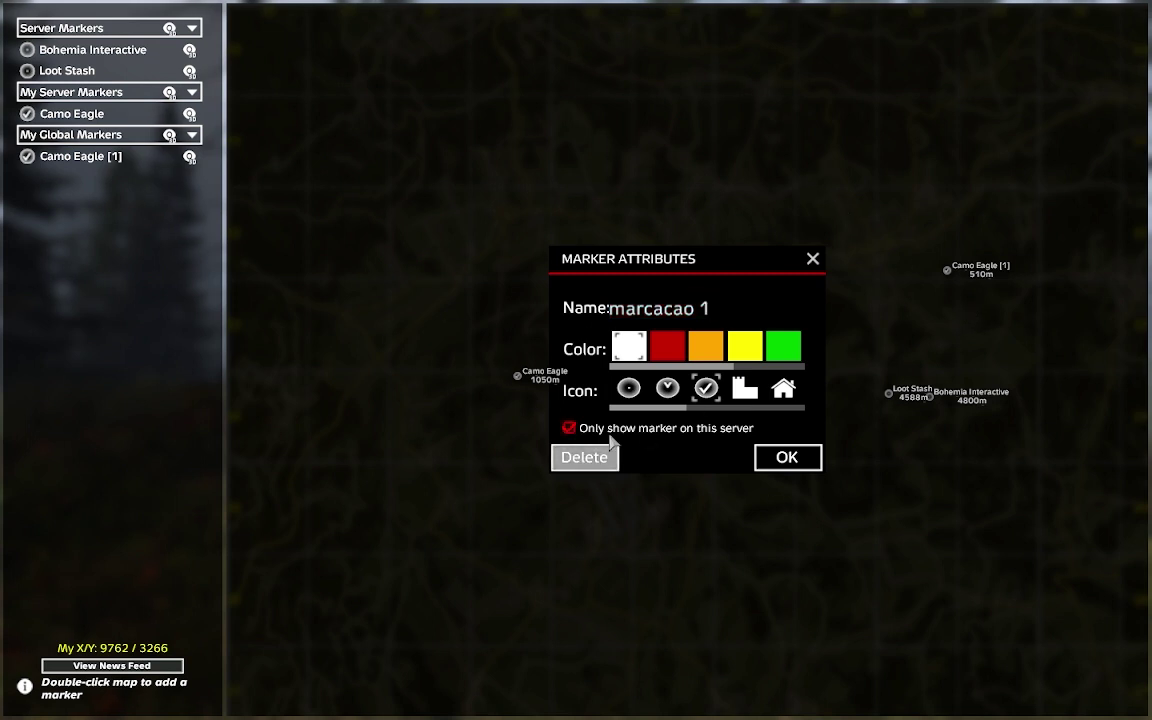
pyautogui.press('m')
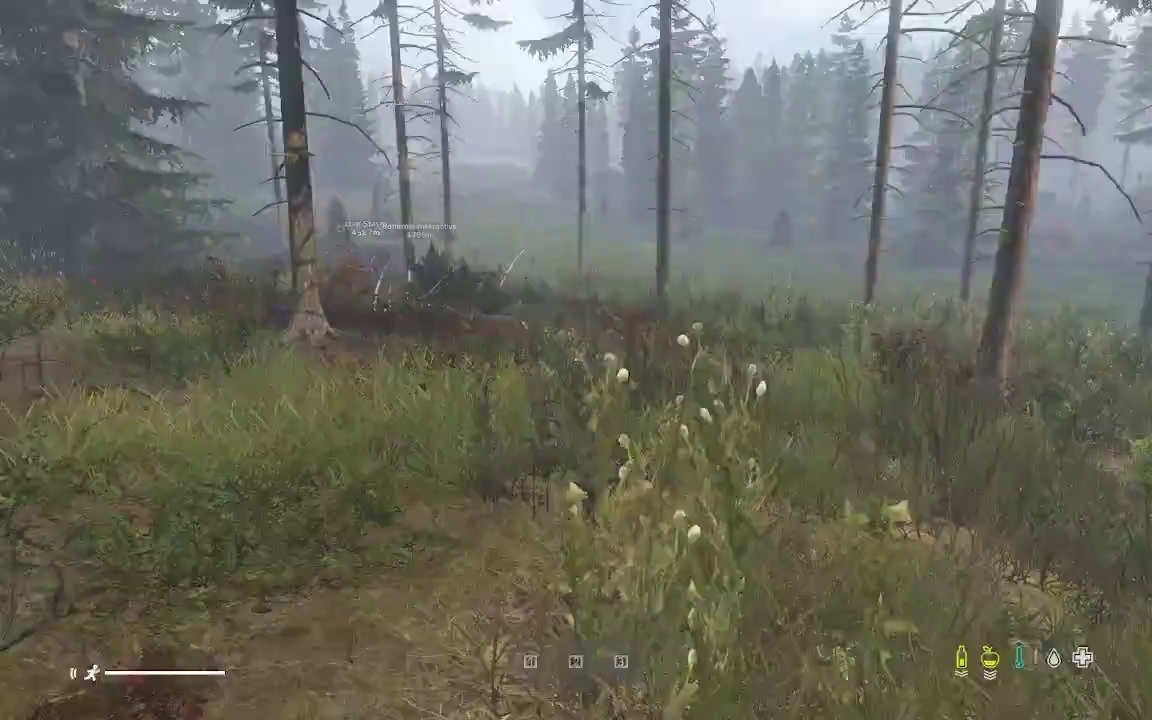
# Step: Sprint through the forest toward the Camo Eagle marker, then choose EXIT from the pause menu
pyautogui.hotkey('shift', 'w')
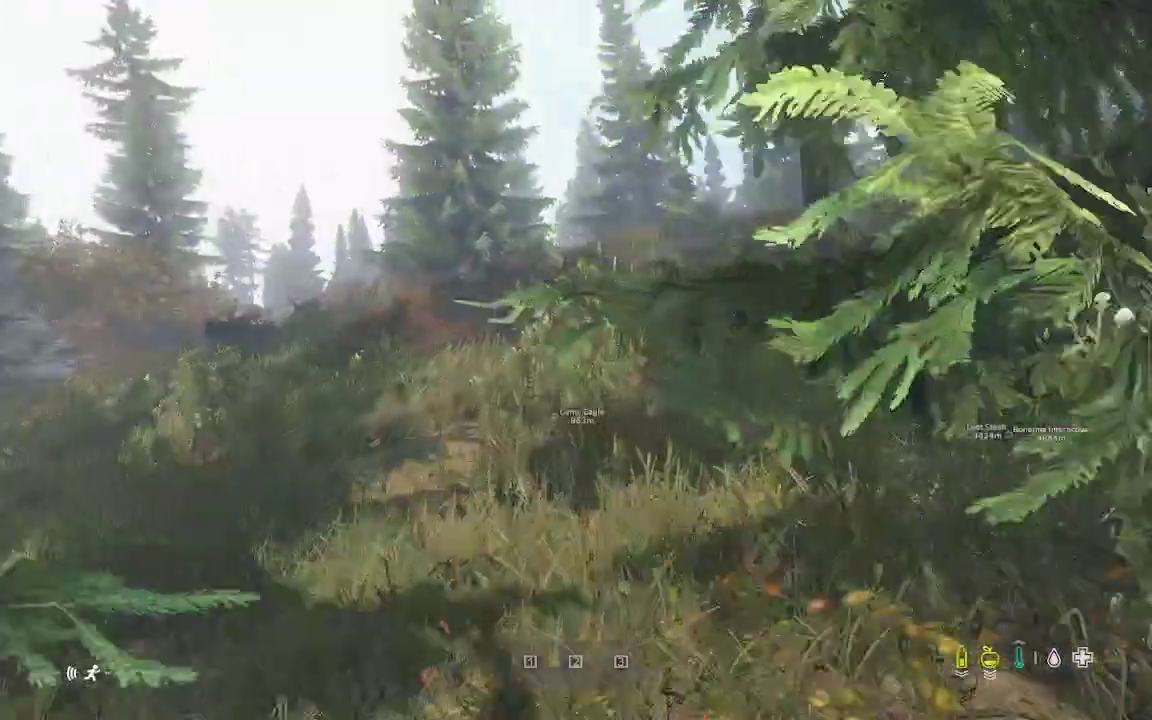
pyautogui.press('w')
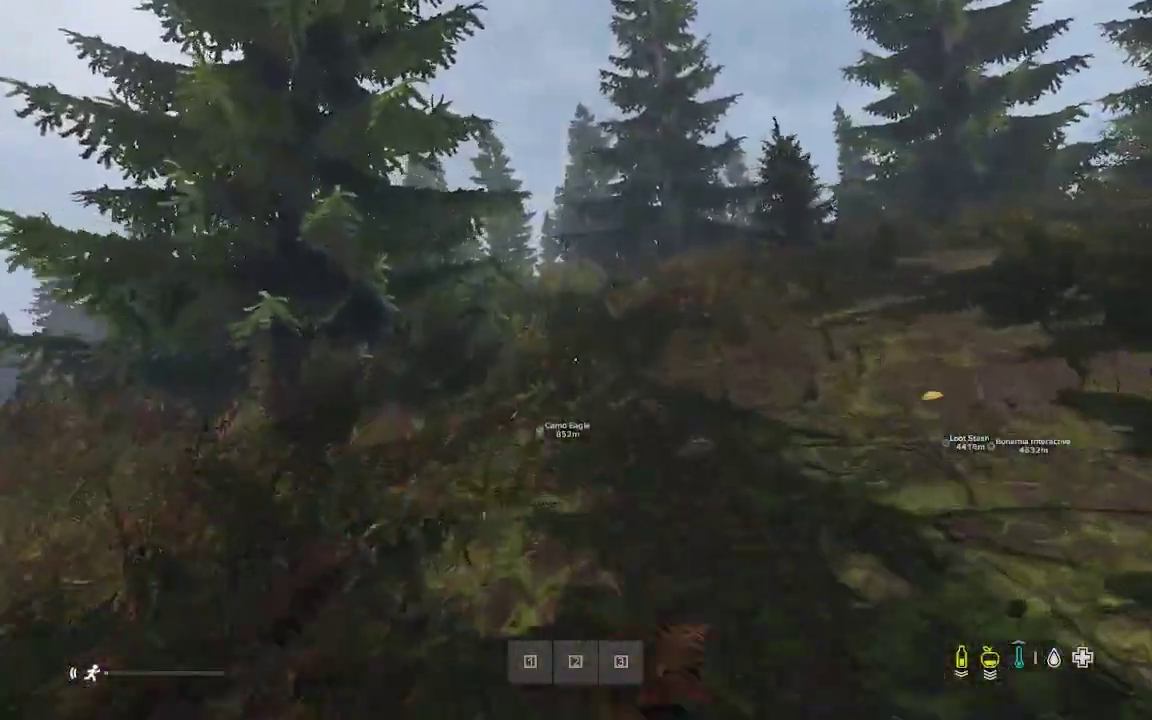
pyautogui.press('w')
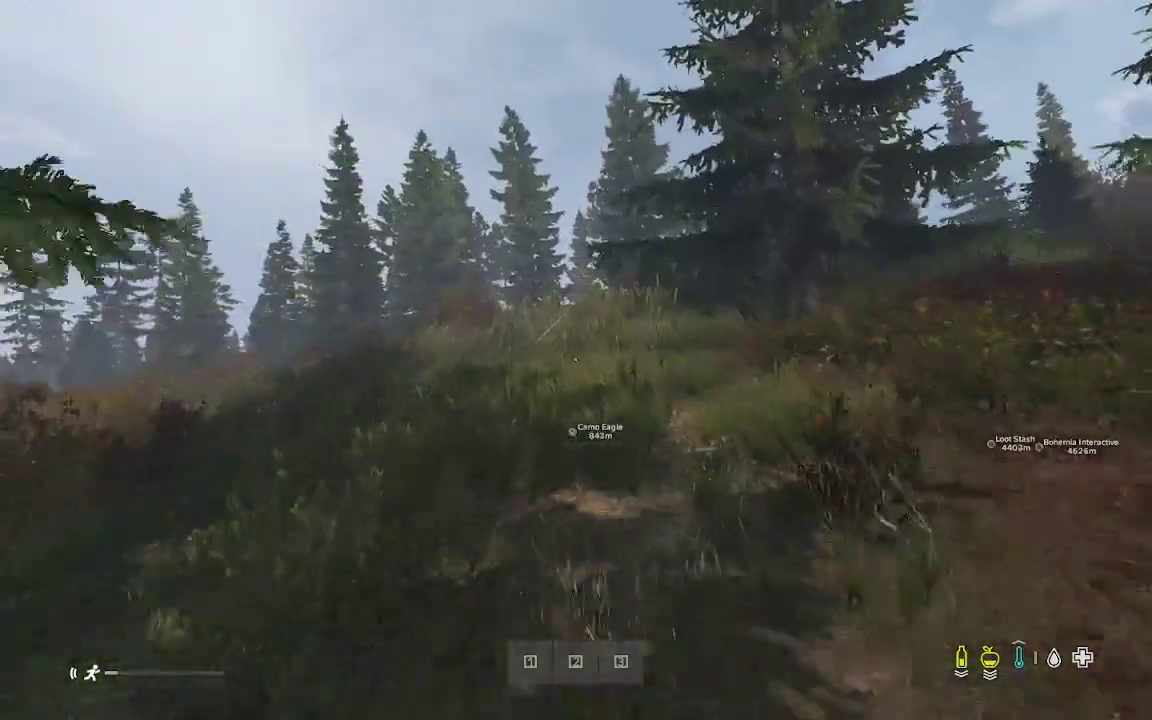
pyautogui.press('w')
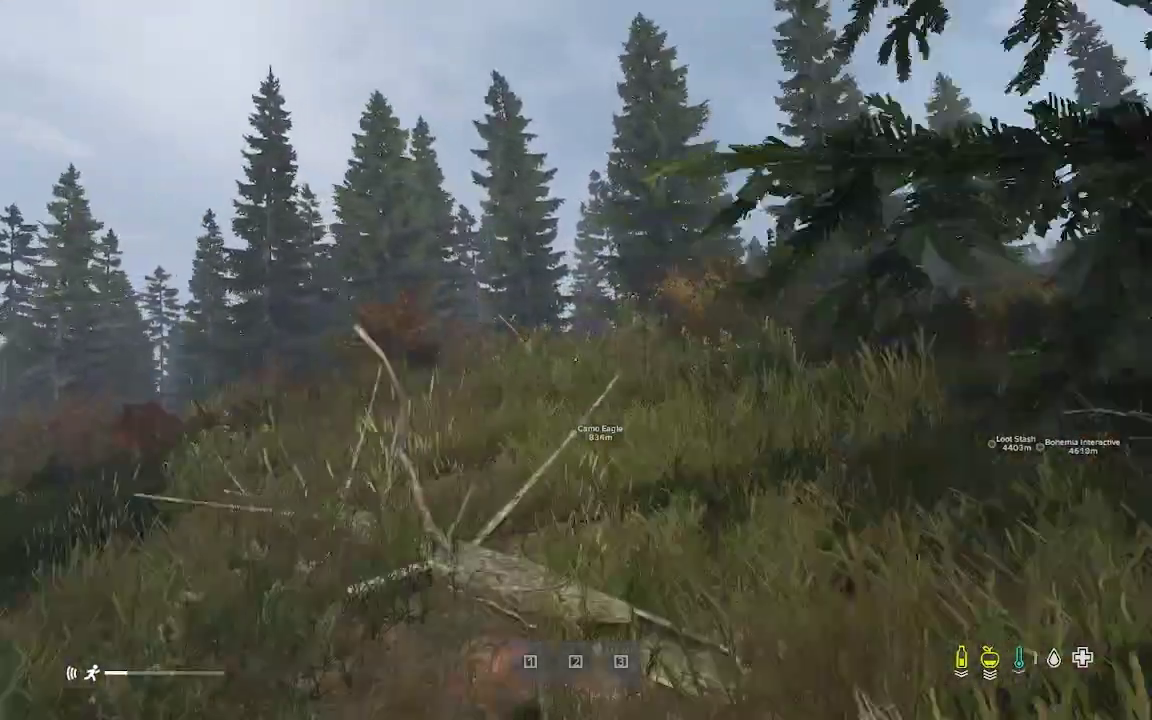
pyautogui.press('w')
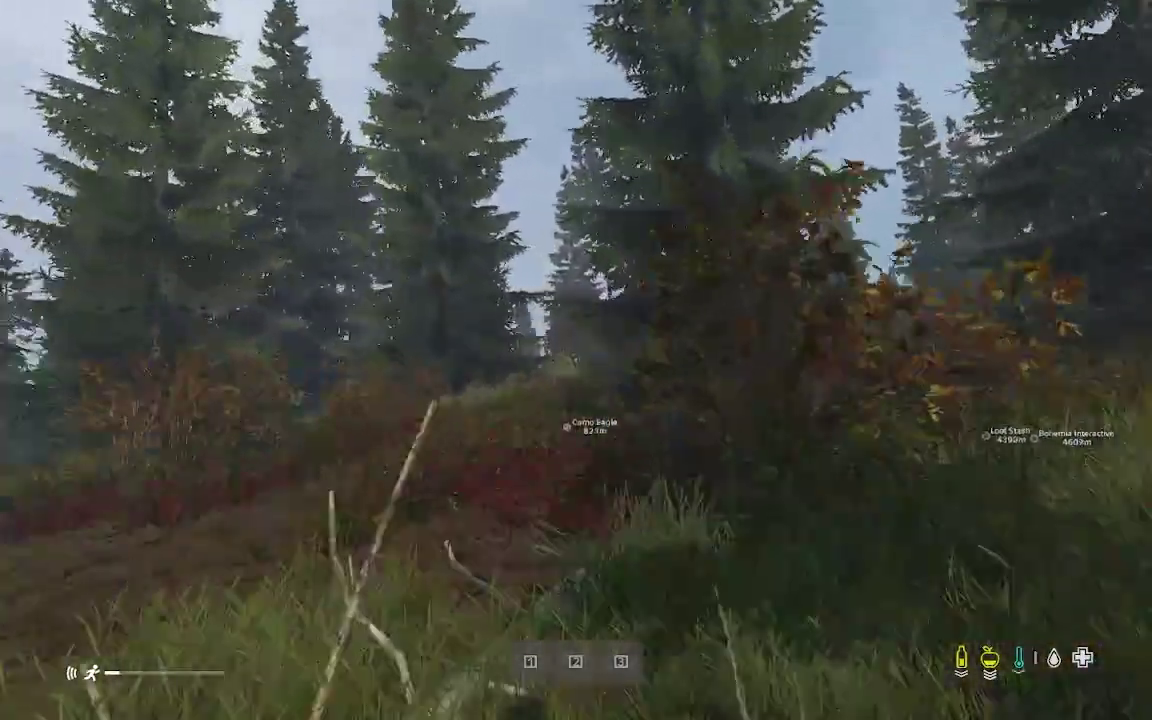
pyautogui.press('w')
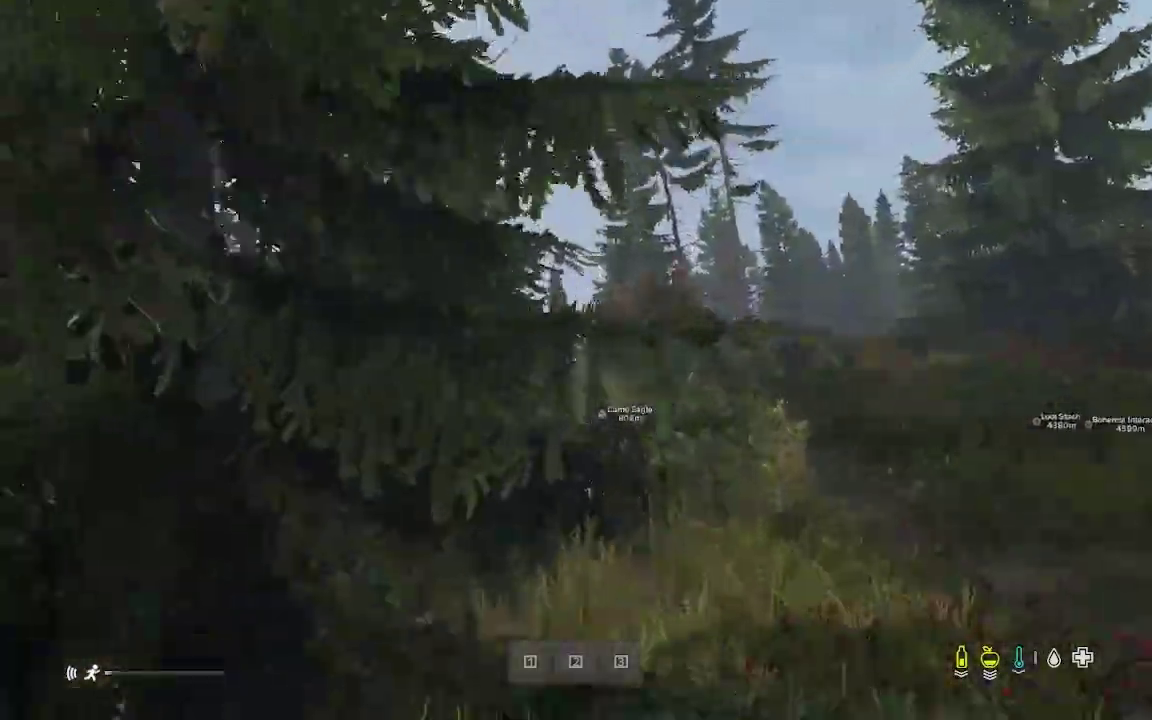
pyautogui.press('w')
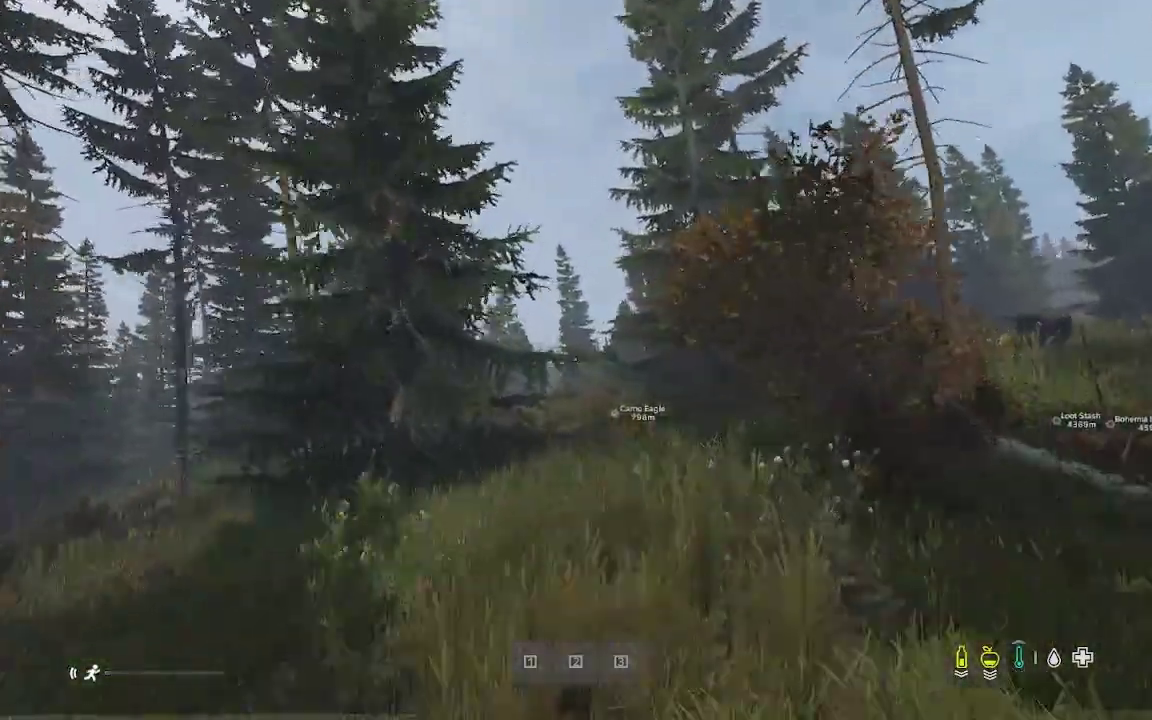
pyautogui.press('w')
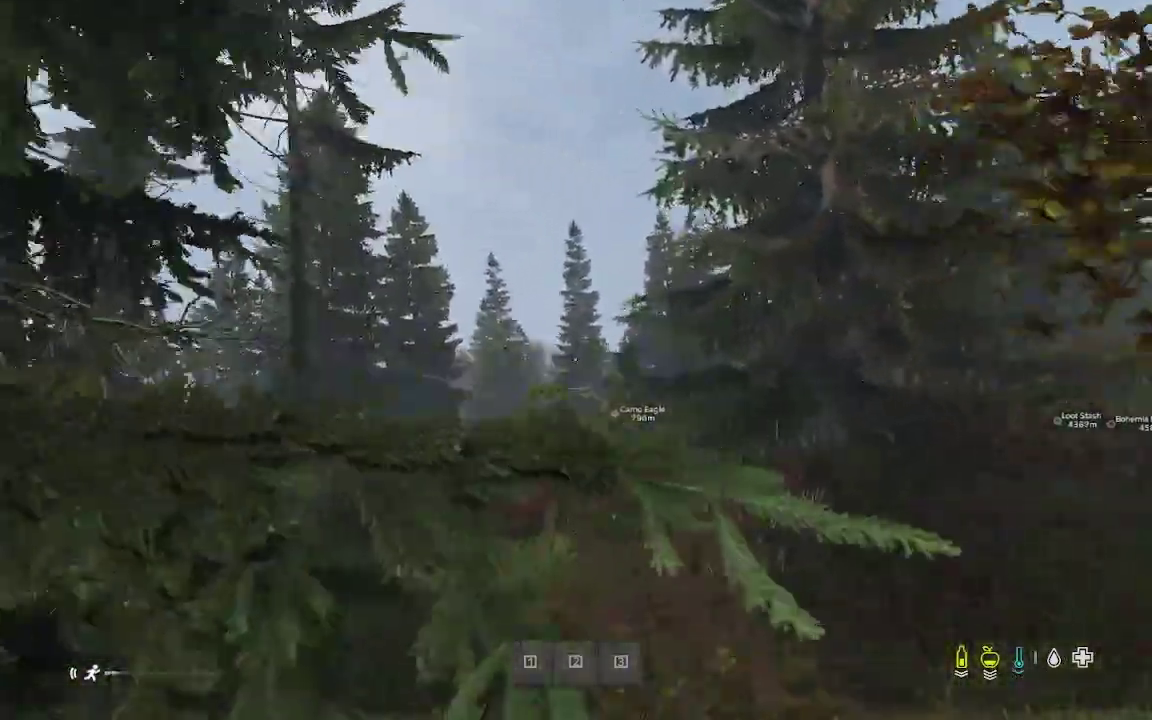
pyautogui.press('w')
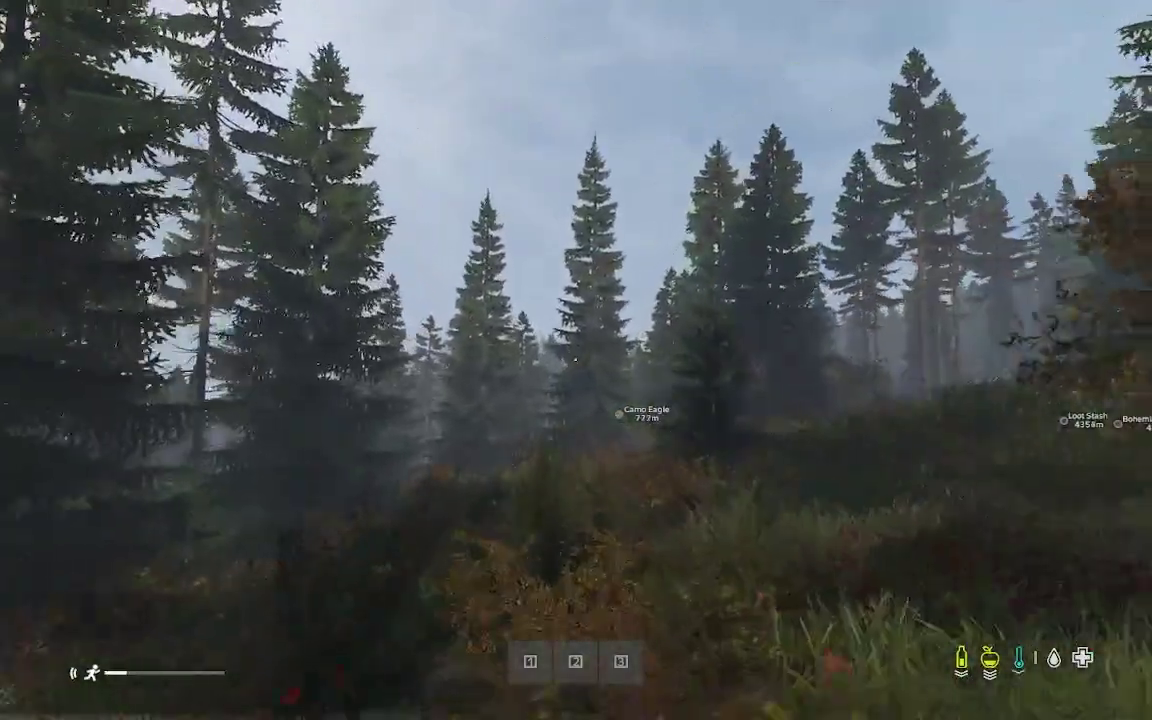
pyautogui.press('Escape')
pyautogui.click(945, 528)
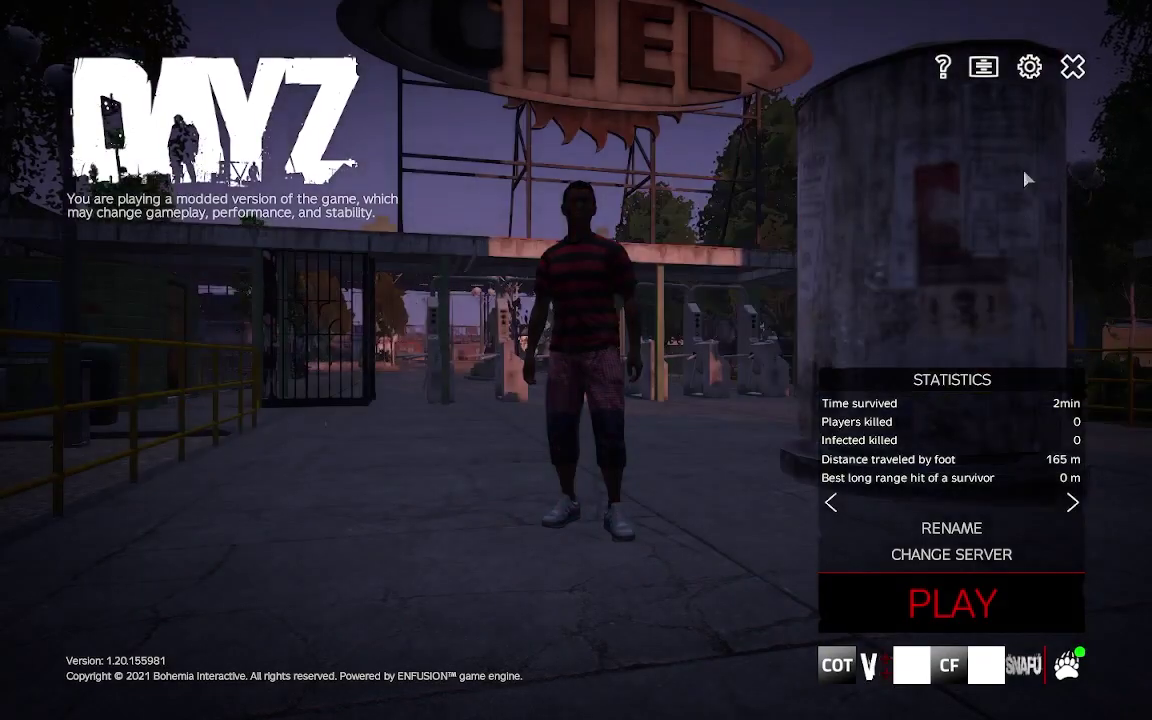
# Step: Quit DayZ from the main menu and confirm with YES
pyautogui.click(1072, 67)
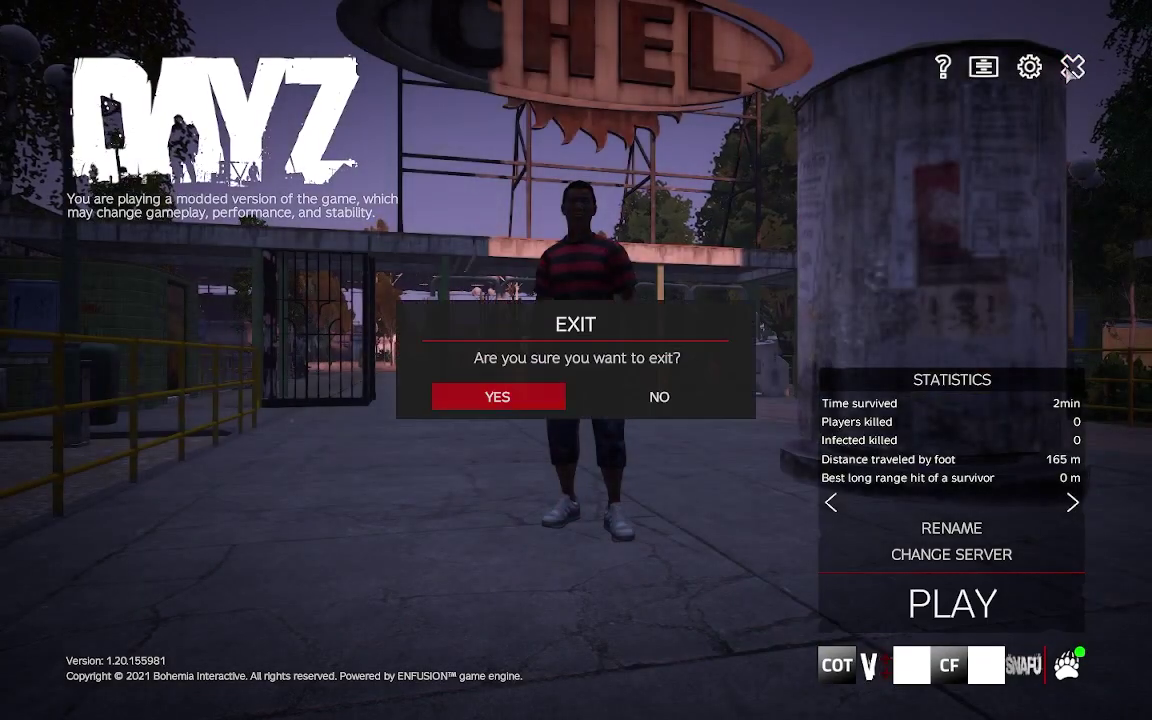
pyautogui.click(510, 405)
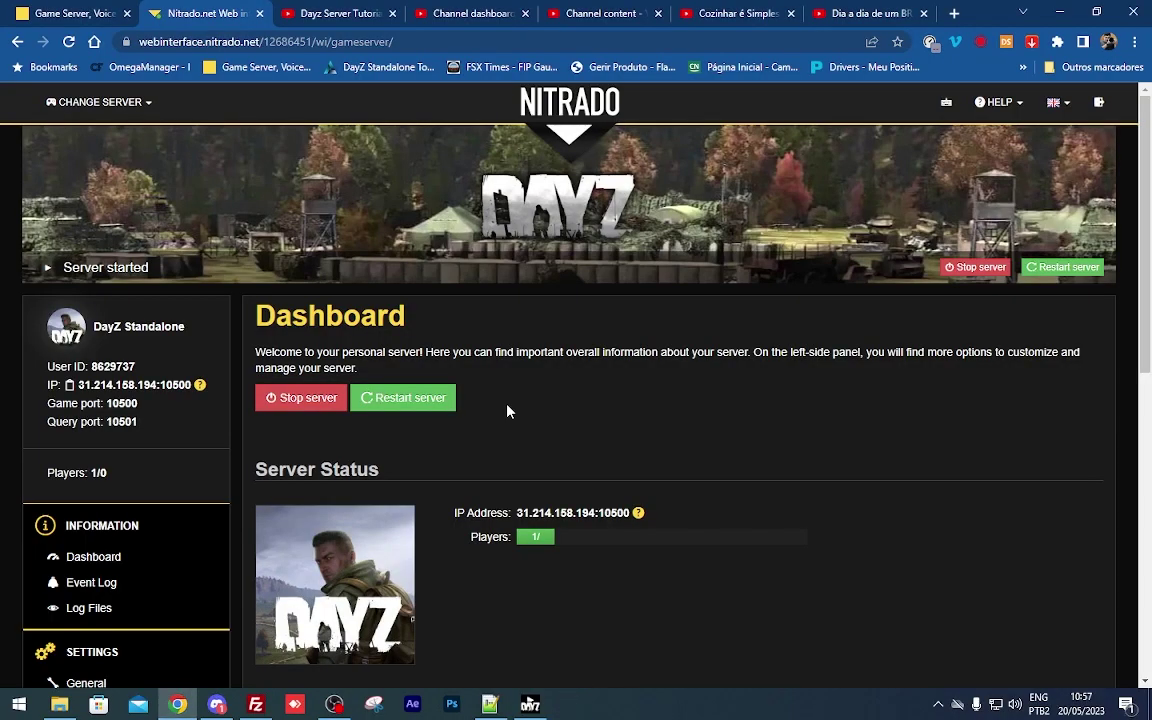
# Step: Stop the DayZ server on Nitrado, check the services overview, and minimize Chrome
pyautogui.click(300, 400)
pyautogui.click(775, 241)
pyautogui.click(62, 13)
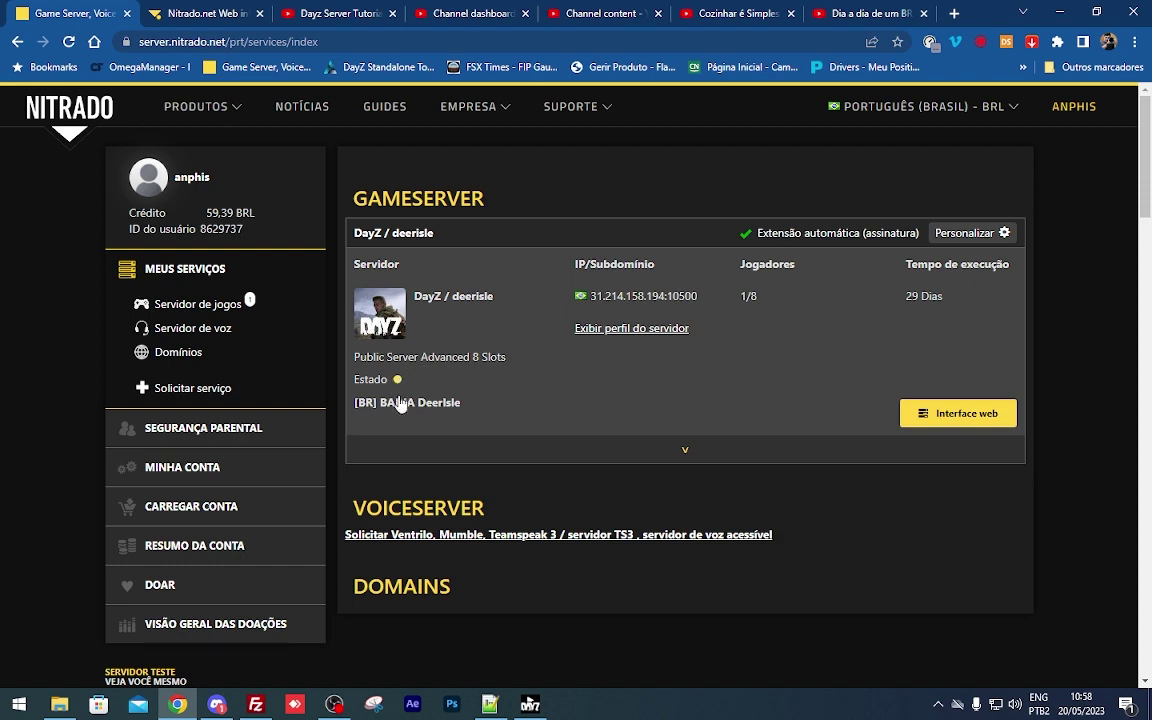
pyautogui.click(230, 11)
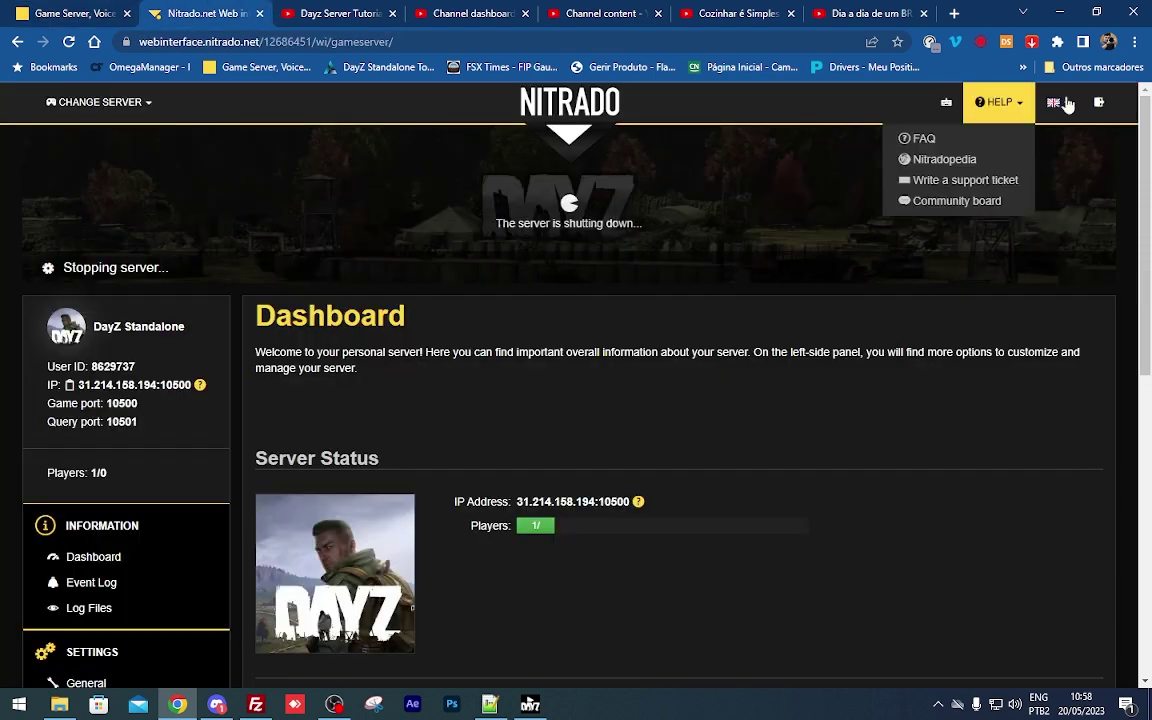
pyautogui.click(1059, 12)
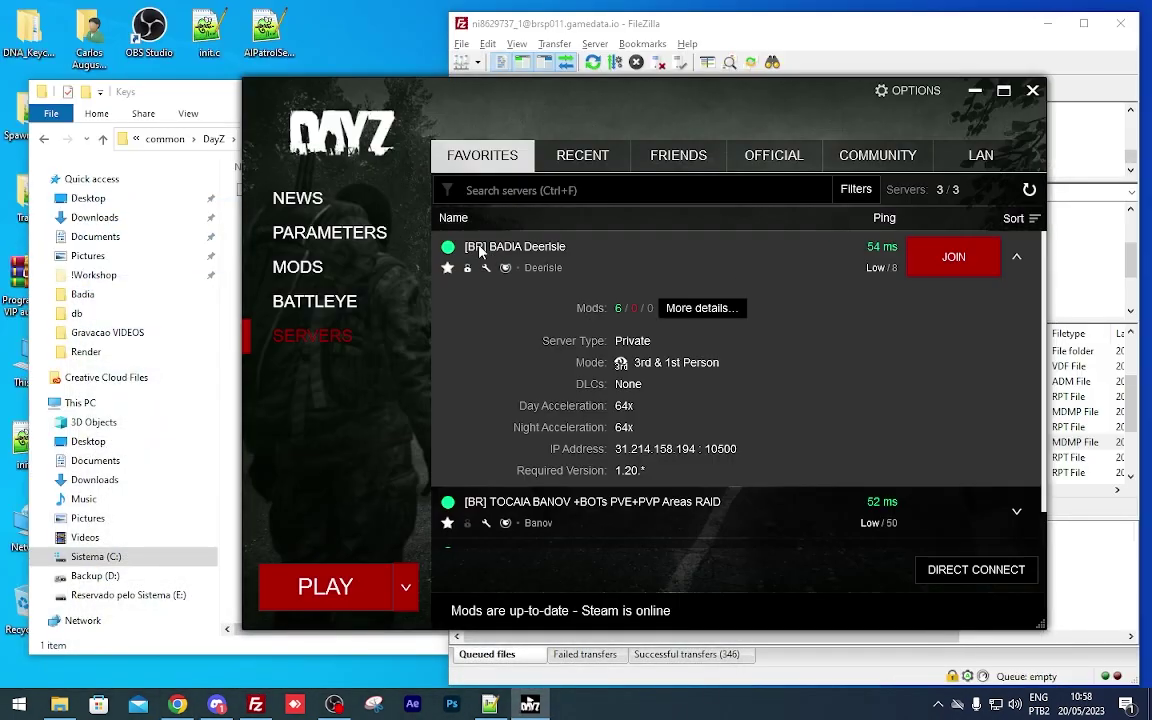
# Step: In FileZilla, navigate to the server's /dayzstandalone/config and browse the VPPAdminTools folder
pyautogui.click(975, 92)
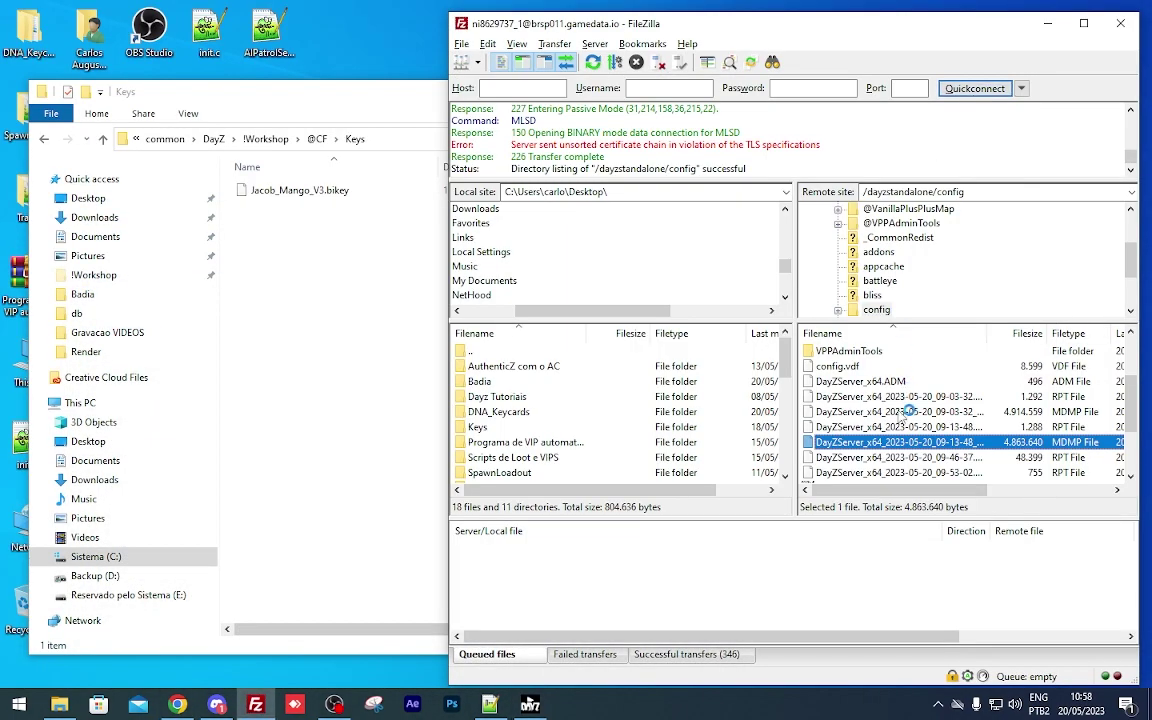
pyautogui.scroll(2, 907, 411)
pyautogui.doubleClick(870, 352)
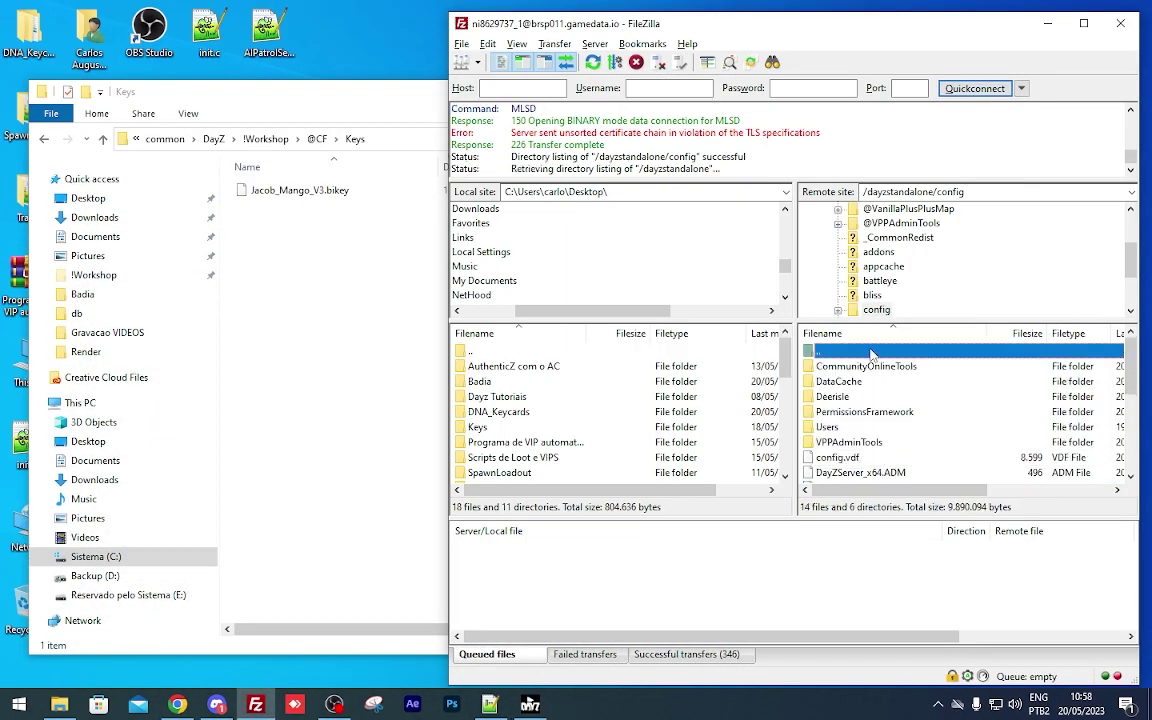
pyautogui.scroll(-1, 886, 438)
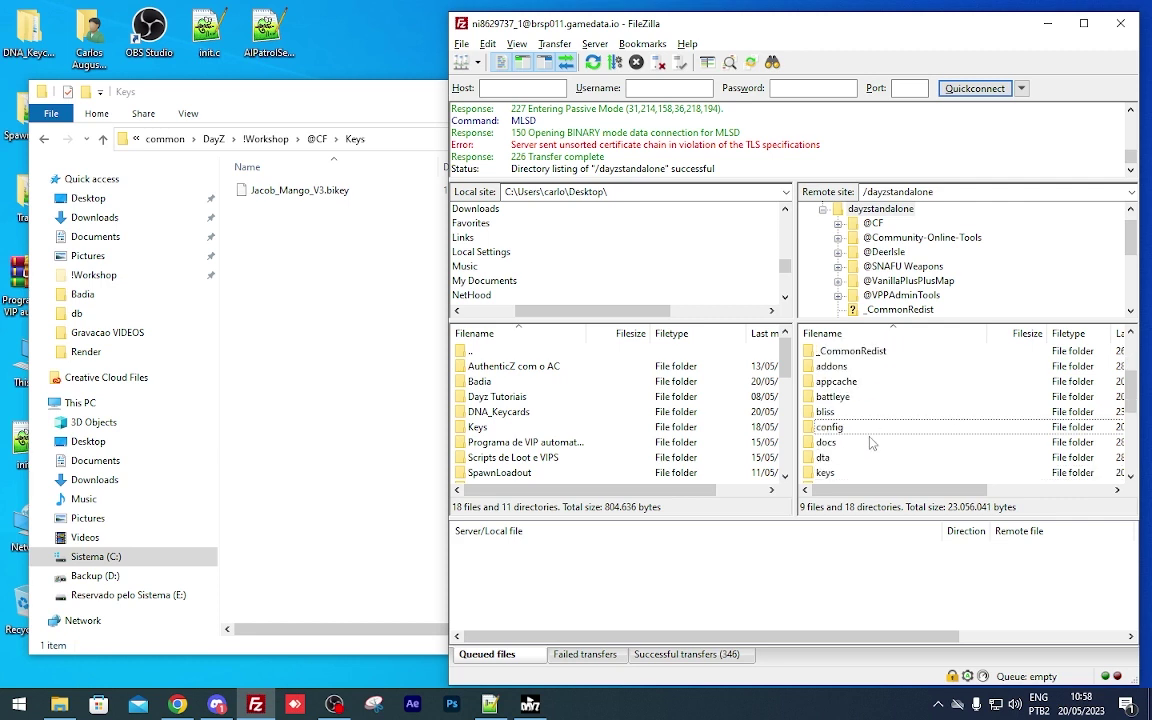
pyautogui.doubleClick(829, 427)
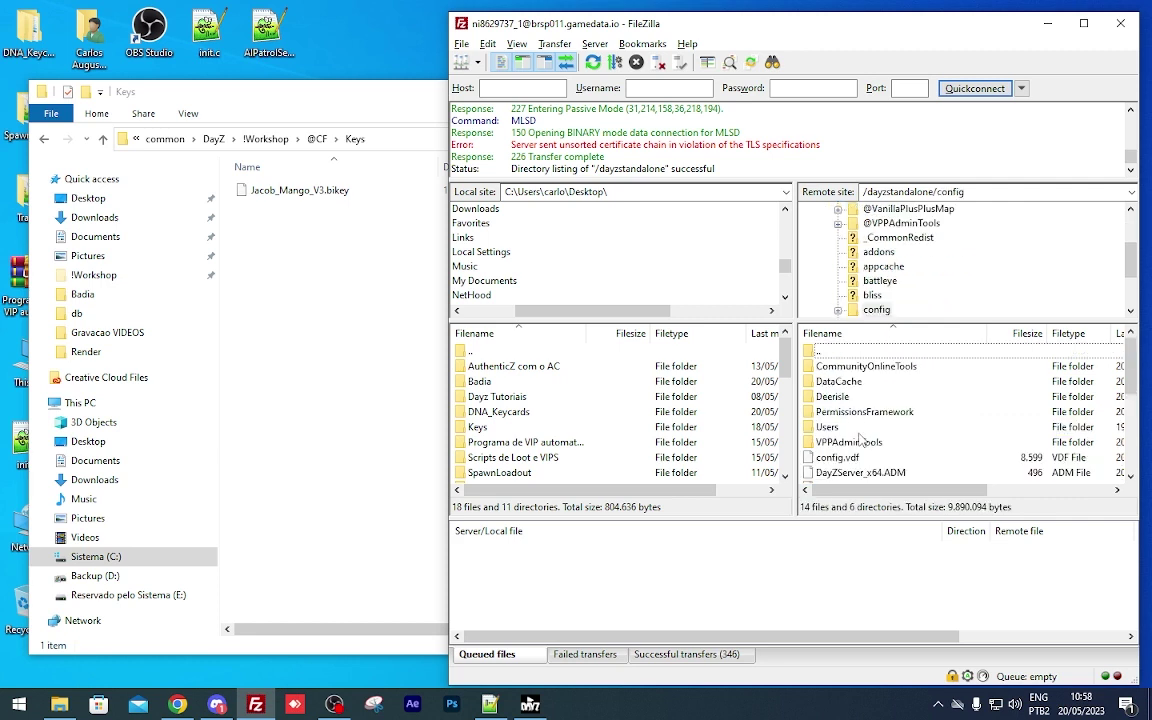
pyautogui.click(245, 120)
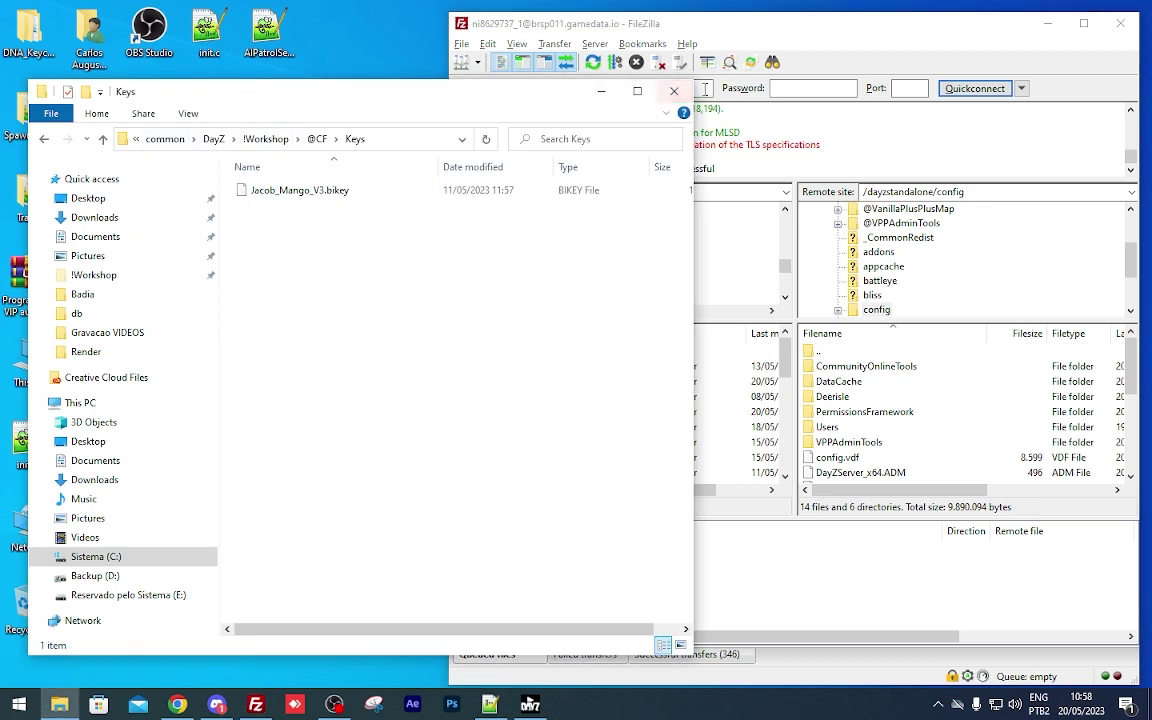
pyautogui.click(612, 86)
pyautogui.doubleClick(850, 442)
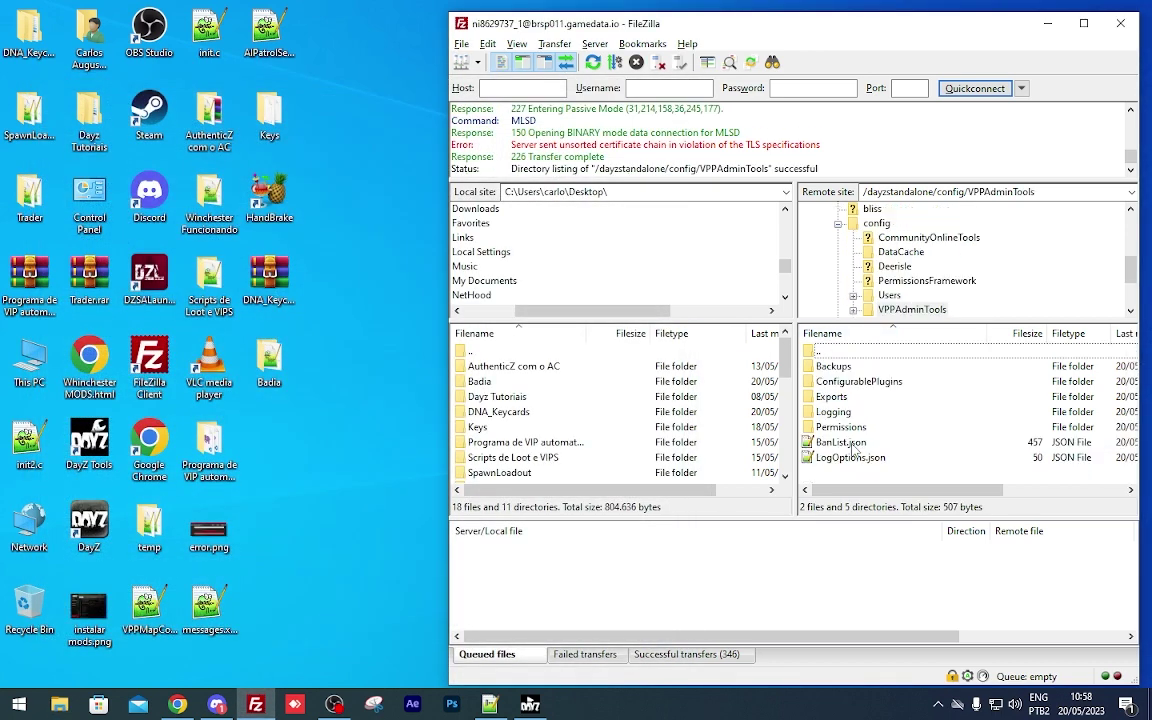
pyautogui.doubleClick(842, 427)
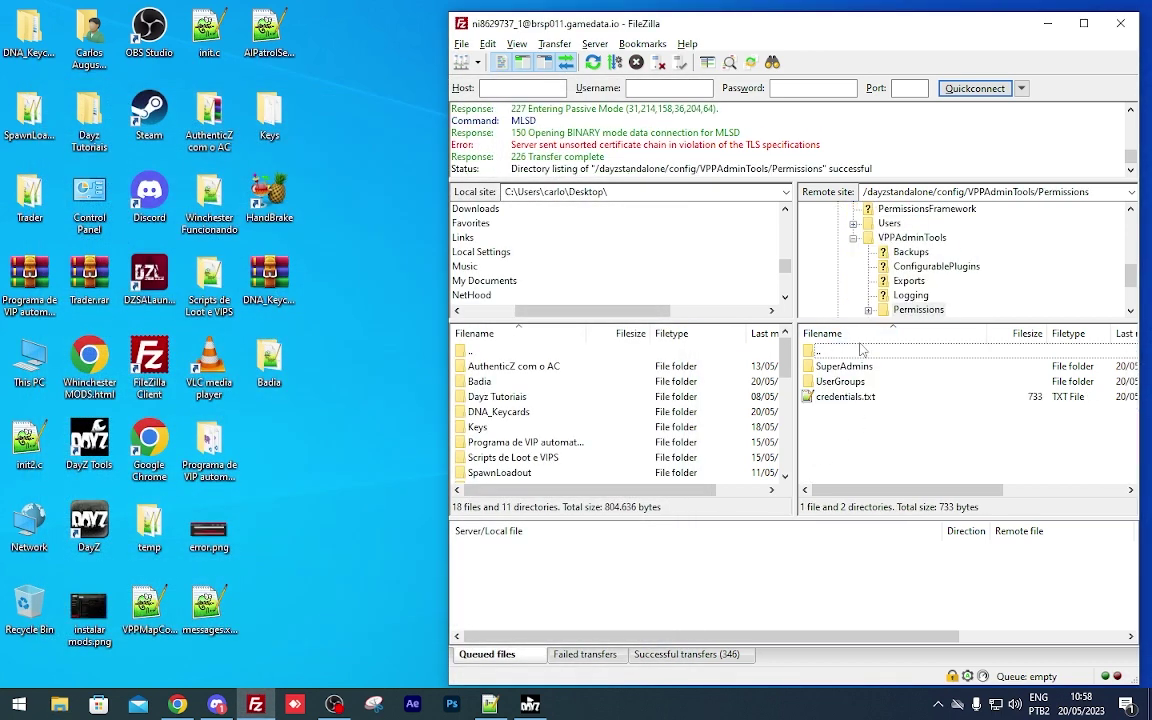
pyautogui.doubleClick(828, 352)
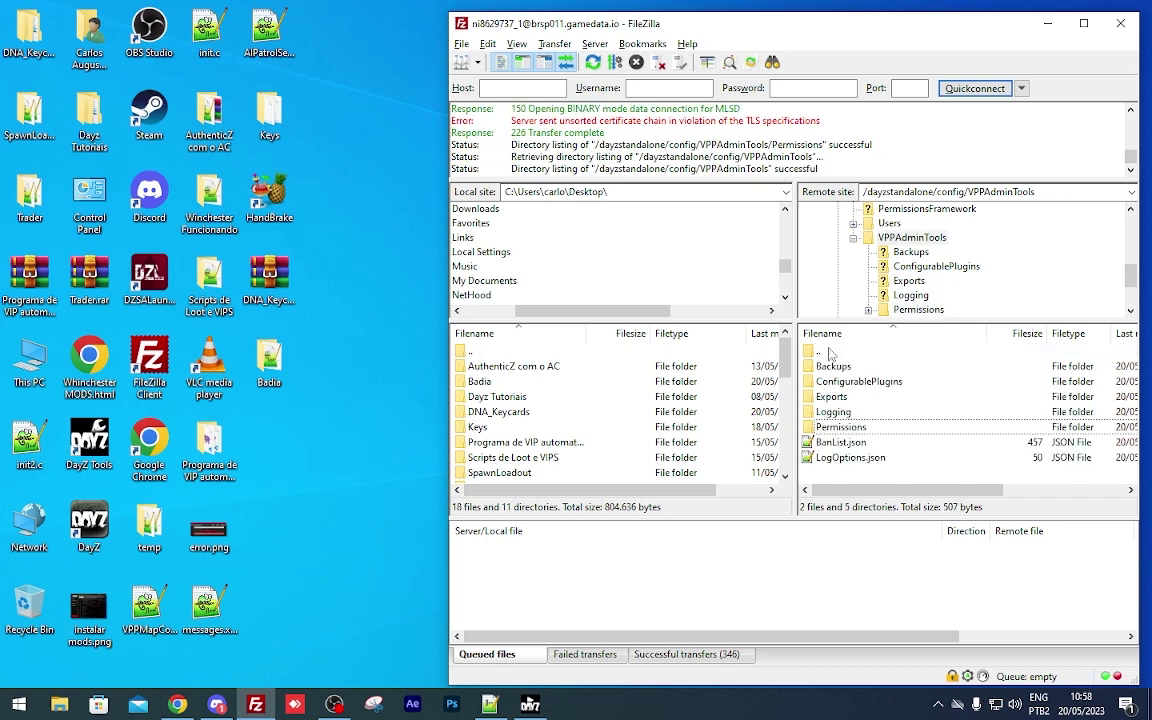
# Step: Download VPPAdminTools and PermissionsFramework into the local Badia\config folder
pyautogui.doubleClick(269, 358)
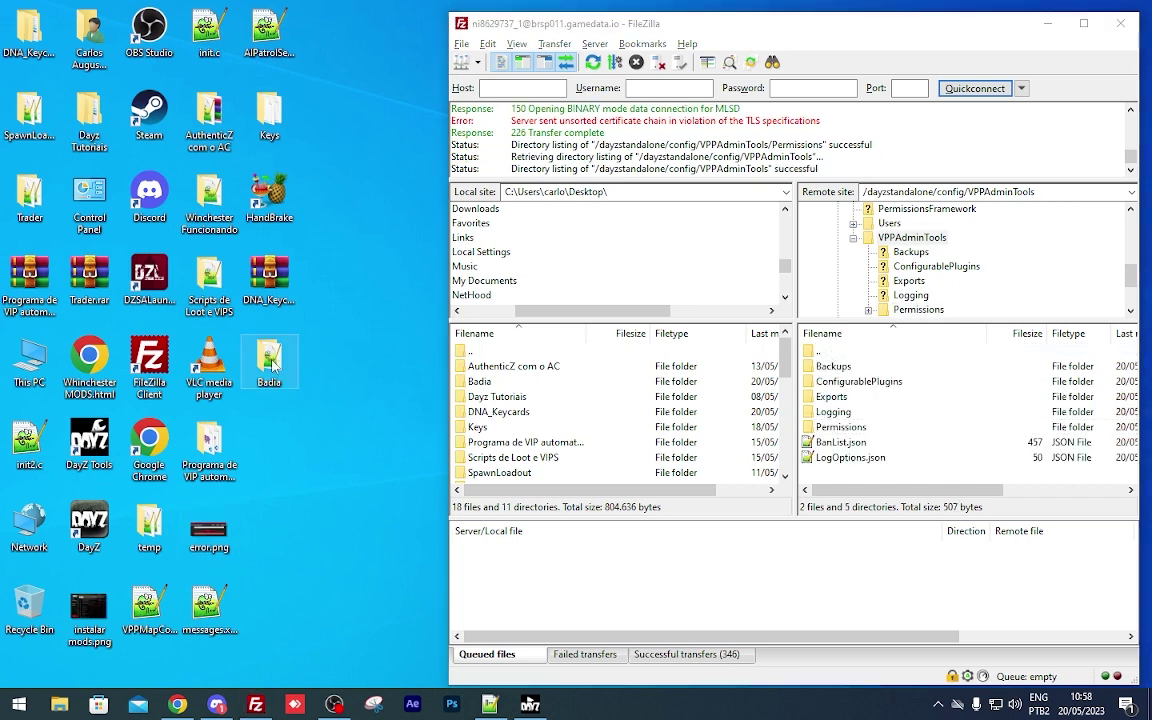
pyautogui.moveTo(455, 95); pyautogui.dragTo(427, 96)
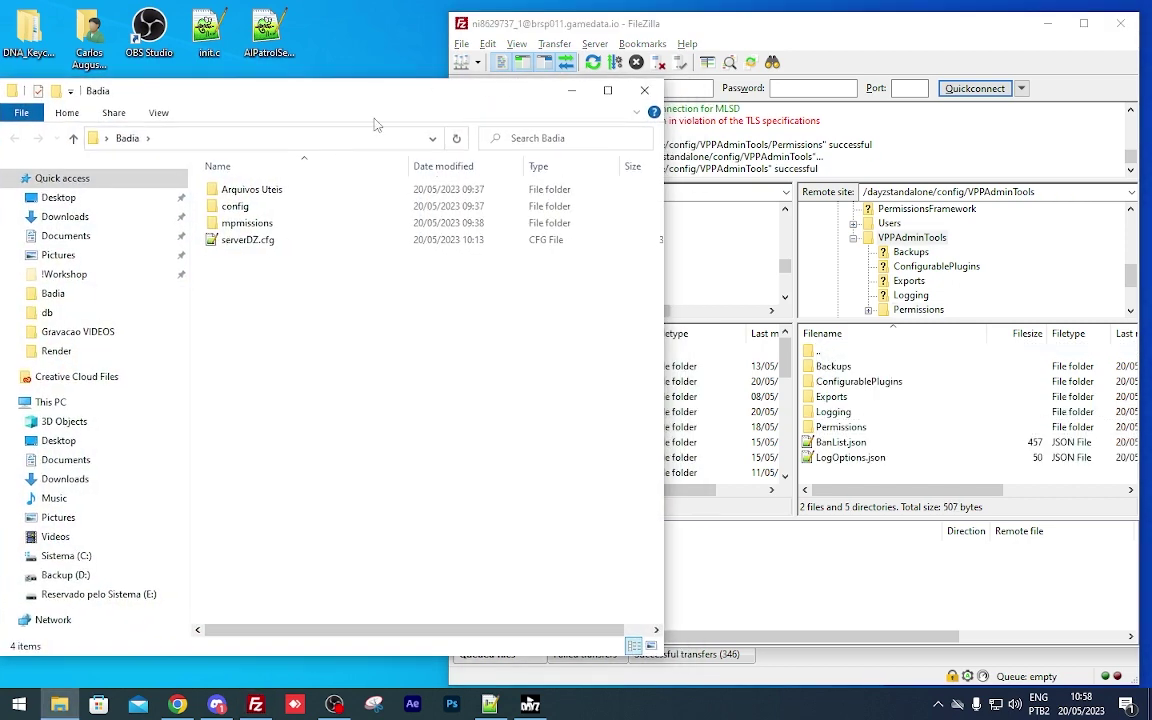
pyautogui.doubleClick(245, 206)
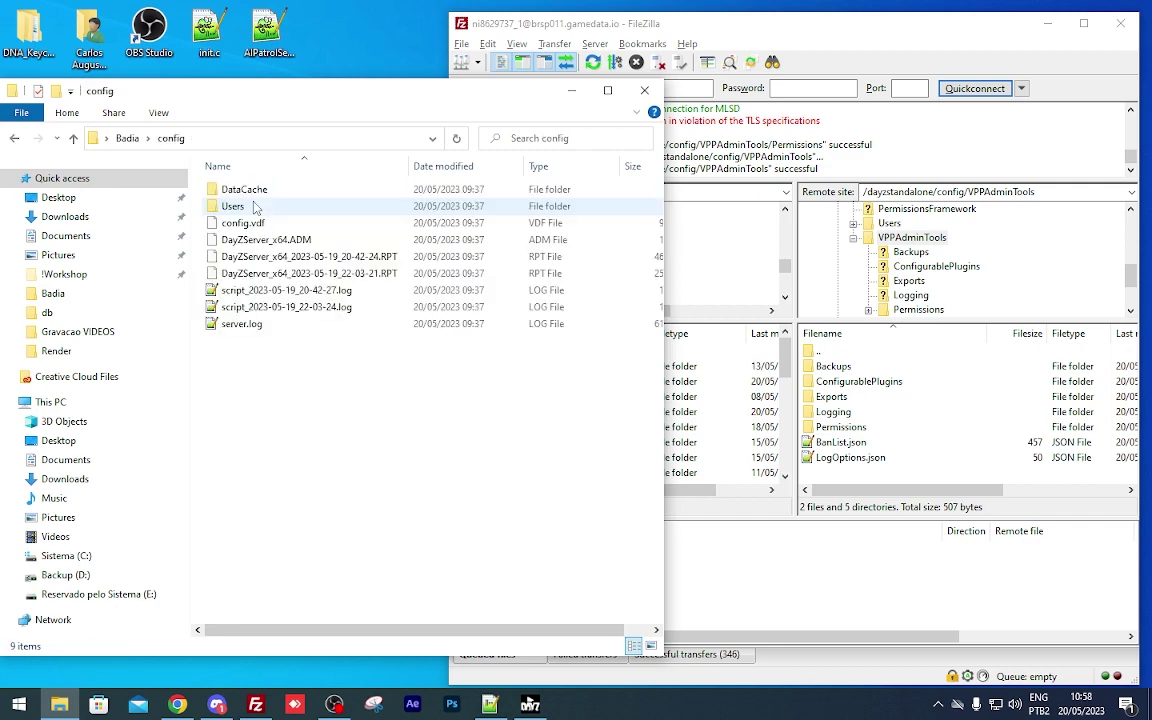
pyautogui.doubleClick(828, 352)
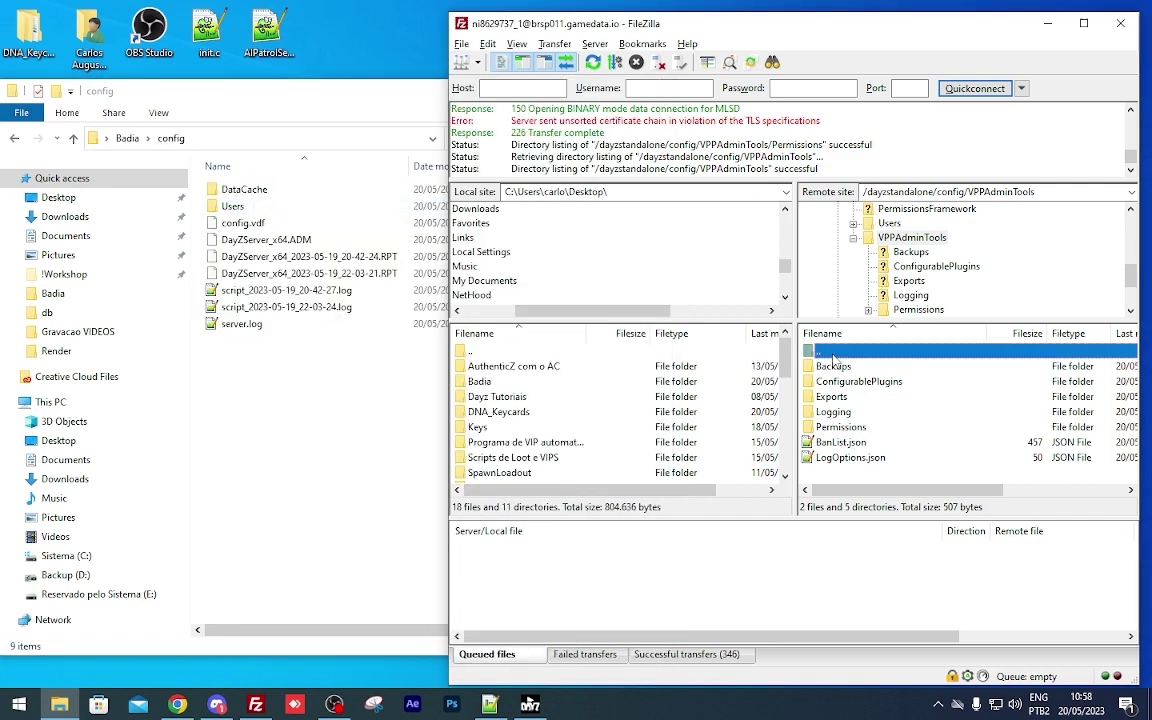
pyautogui.click(900, 442)
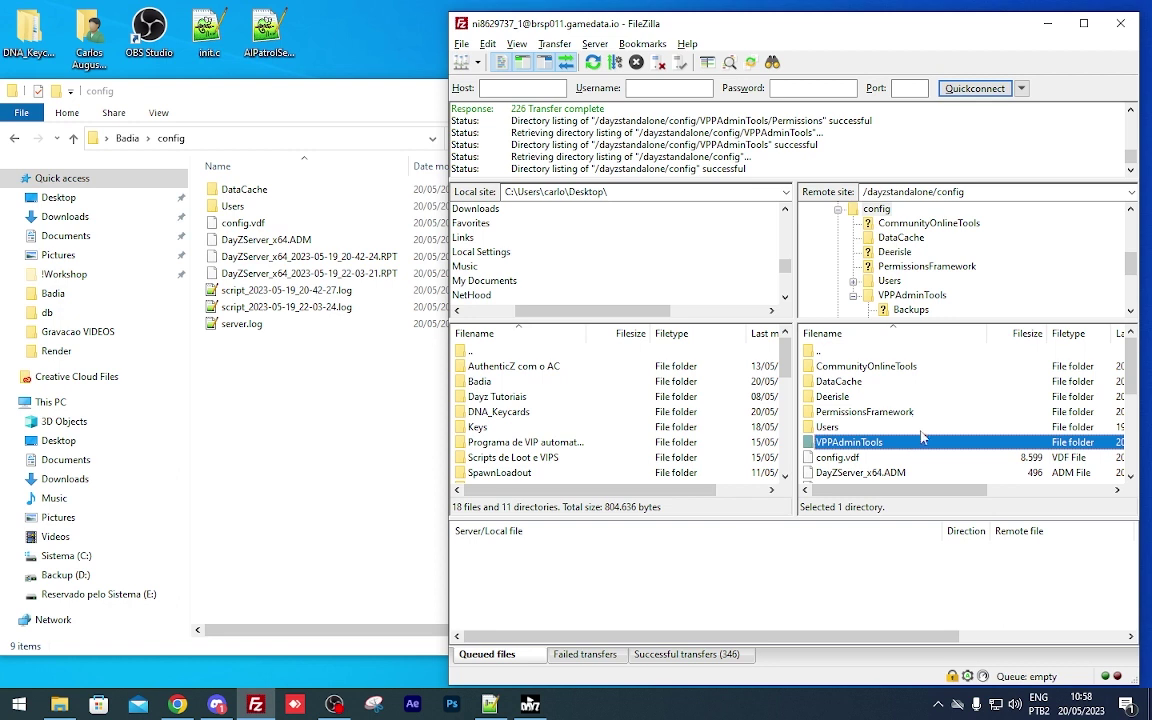
pyautogui.keyDown('ctrl'); pyautogui.click(929, 415); pyautogui.keyUp('ctrl')
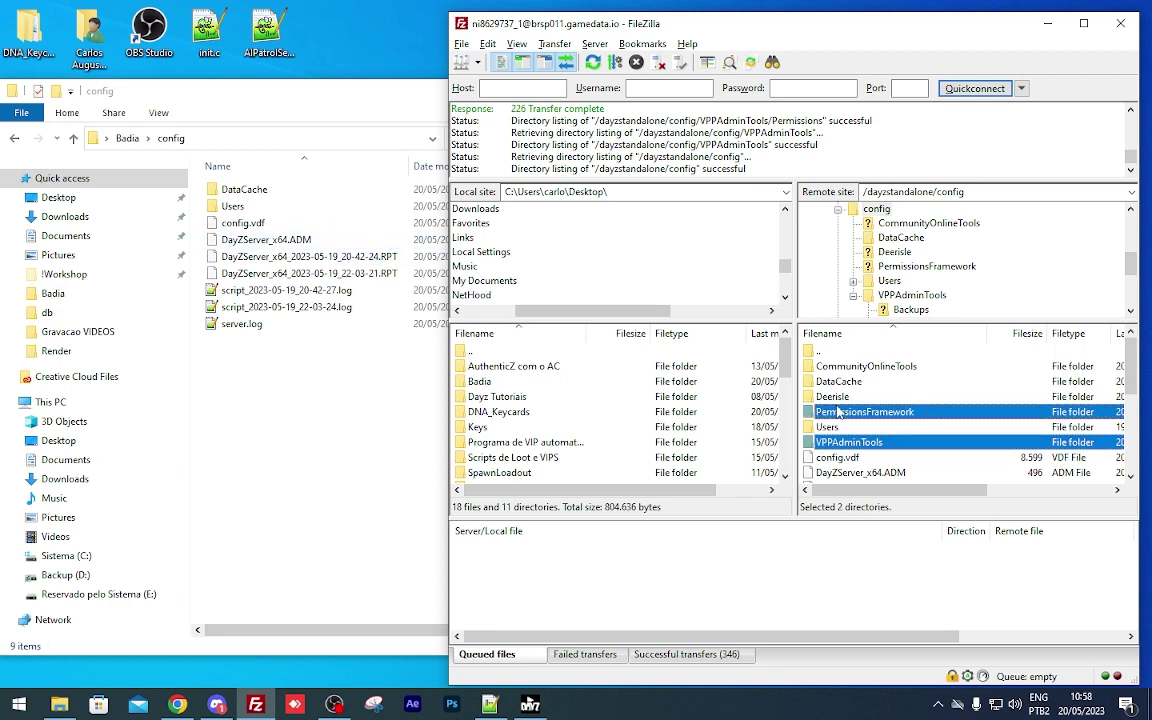
pyautogui.moveTo(838, 412); pyautogui.dragTo(234, 405)
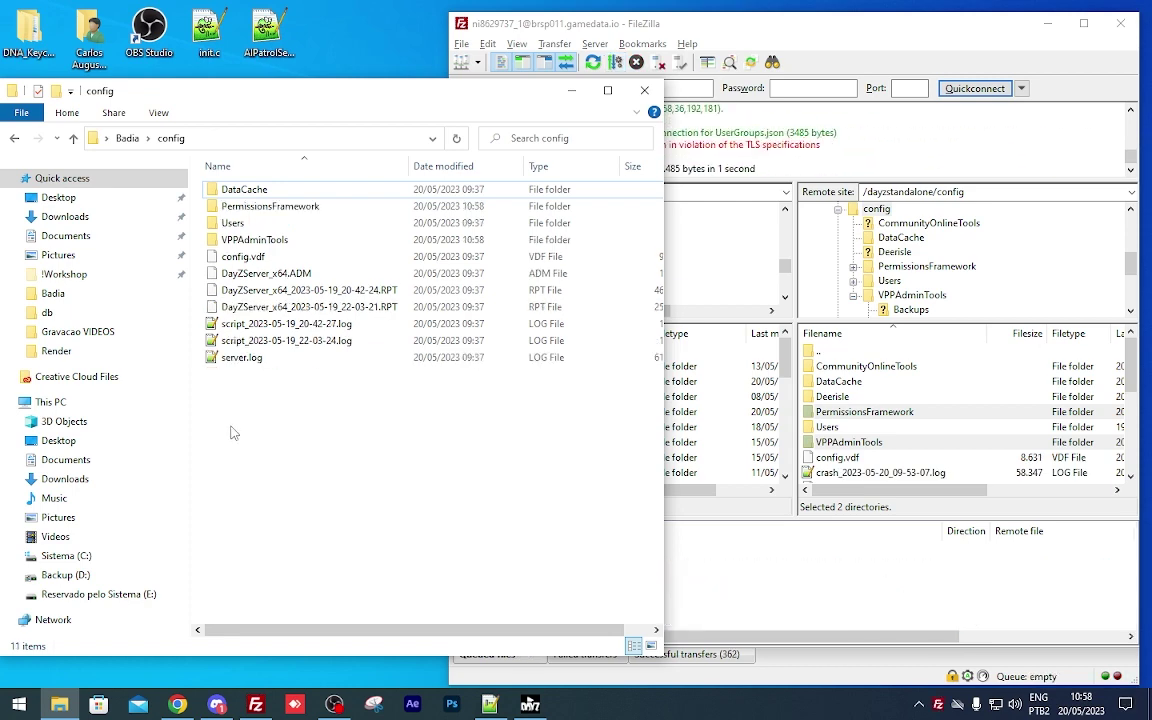
# Step: Replace the contents of VPPAdminTools\Permissions\credentials.txt with a new admin password and save it
pyautogui.doubleClick(257, 240)
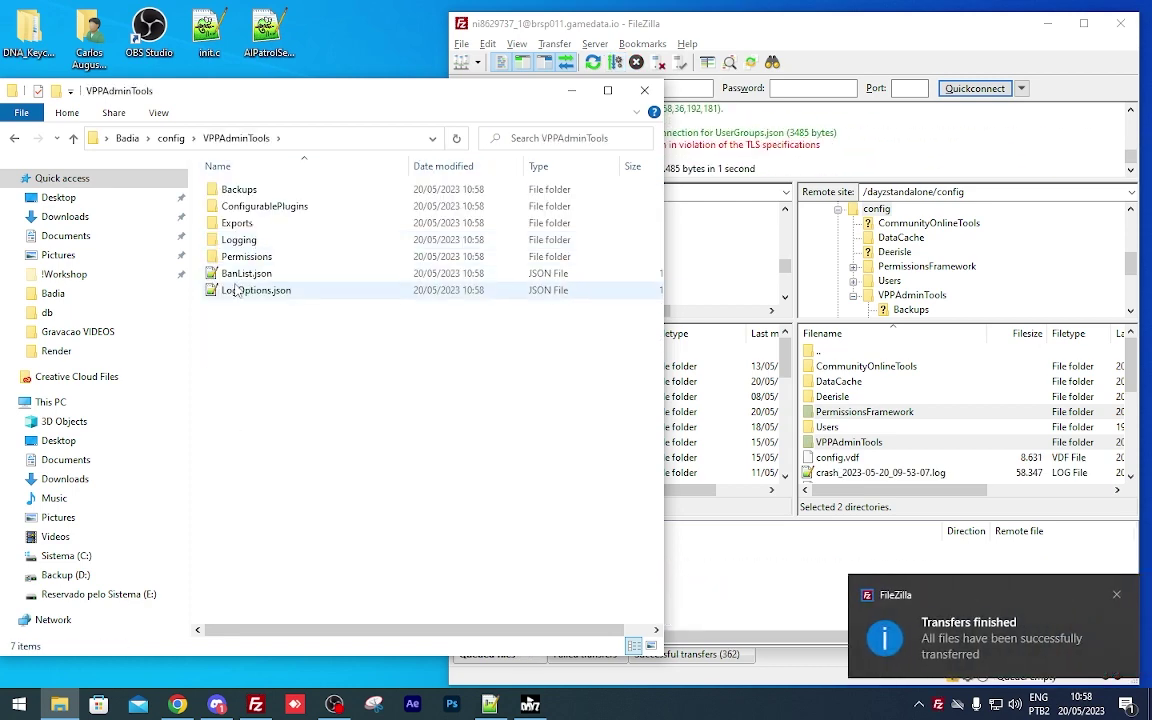
pyautogui.click(256, 260)
pyautogui.doubleClick(256, 258)
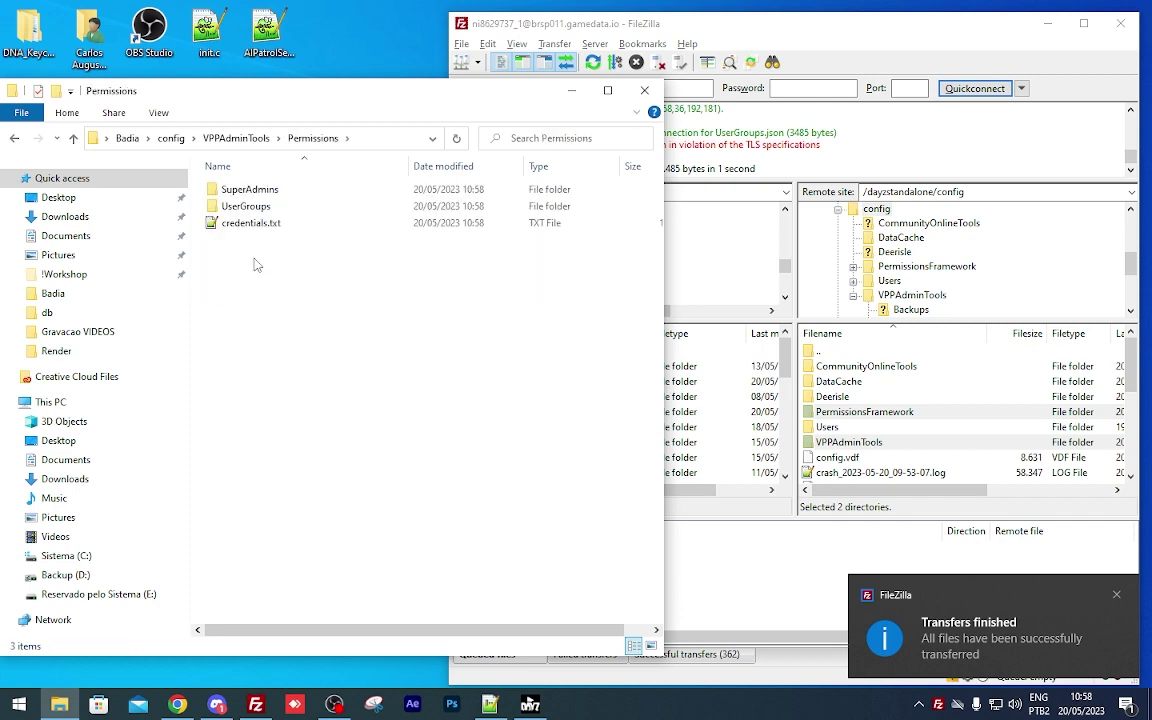
pyautogui.doubleClick(245, 226)
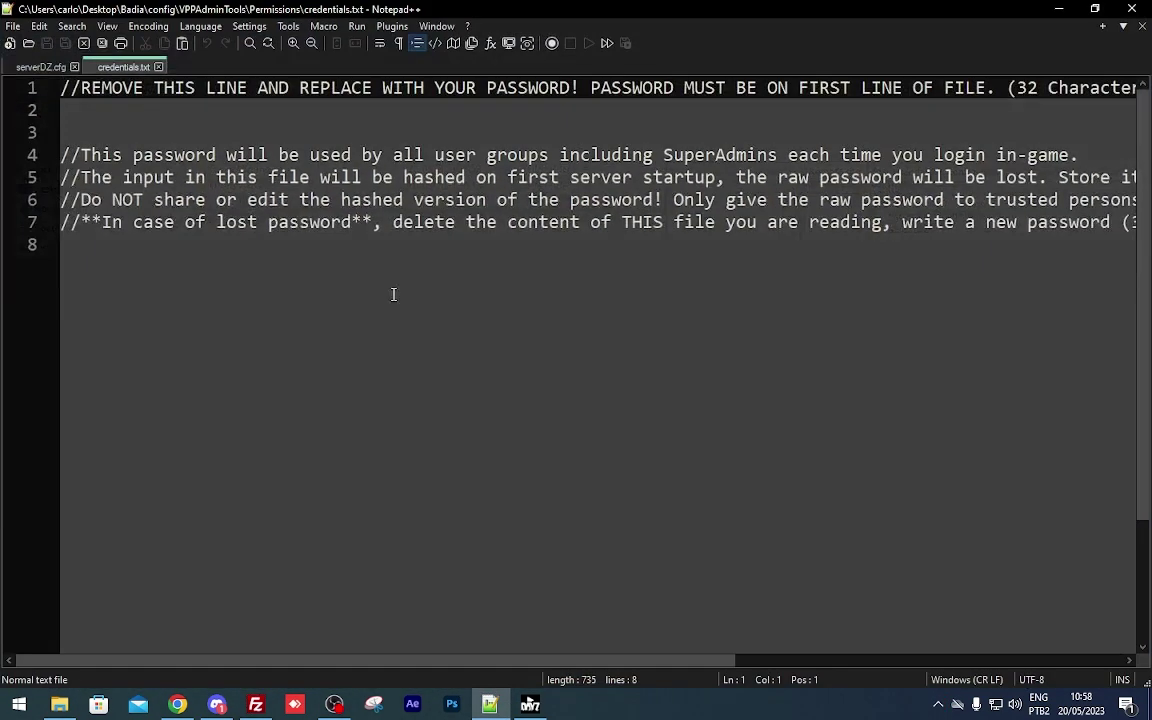
pyautogui.hotkey('ctrl', 'a')
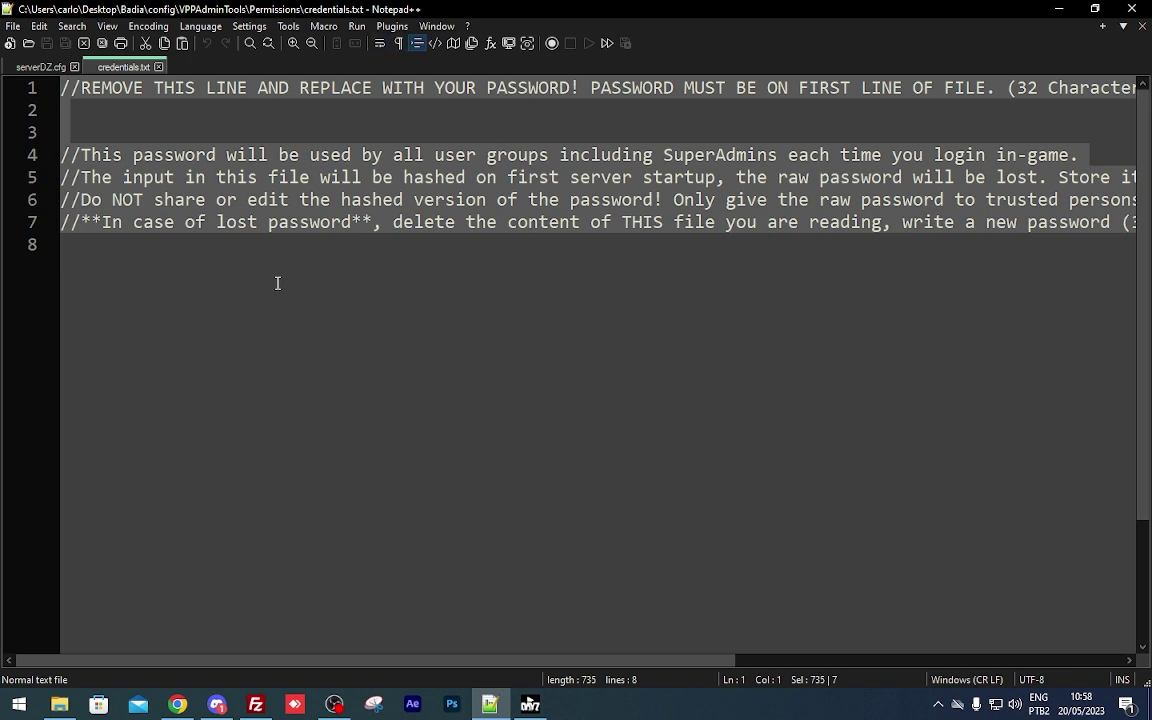
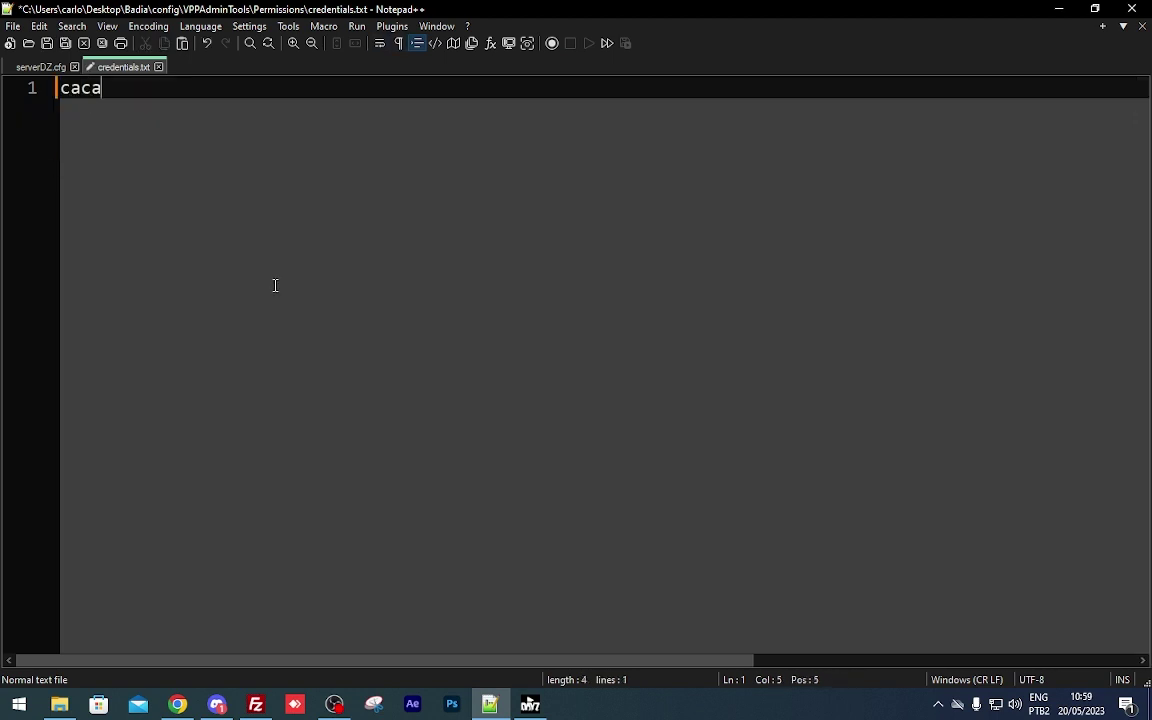
pyautogui.click(47, 44)
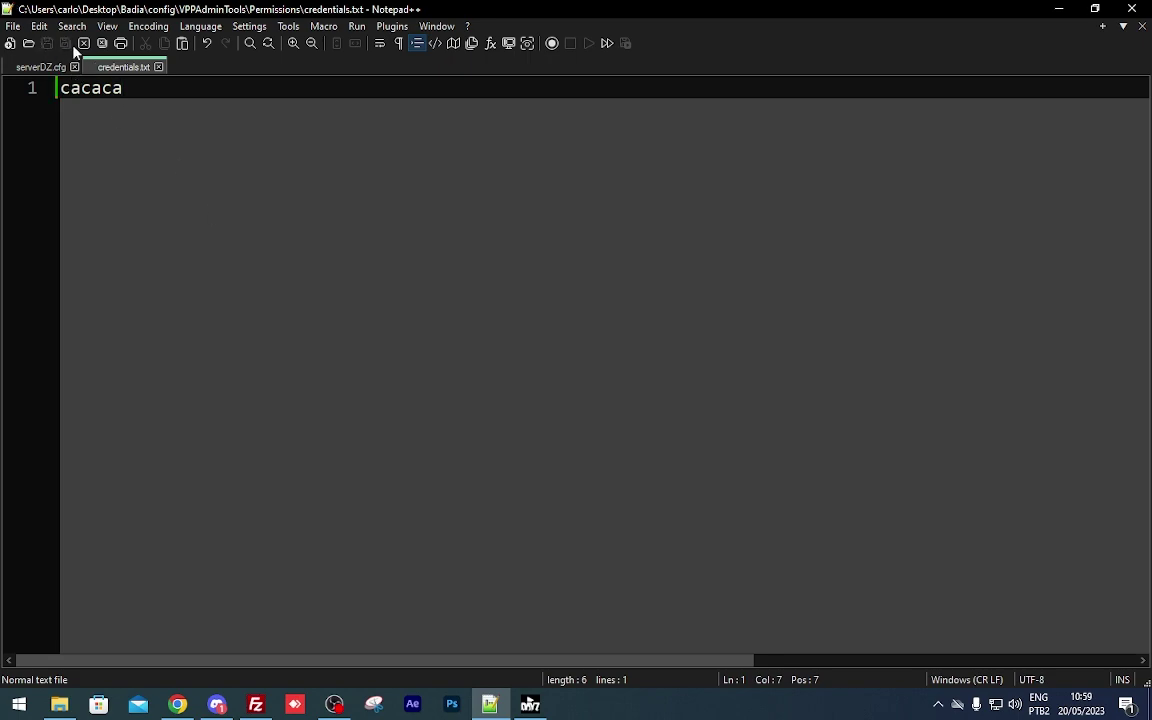
pyautogui.click(158, 67)
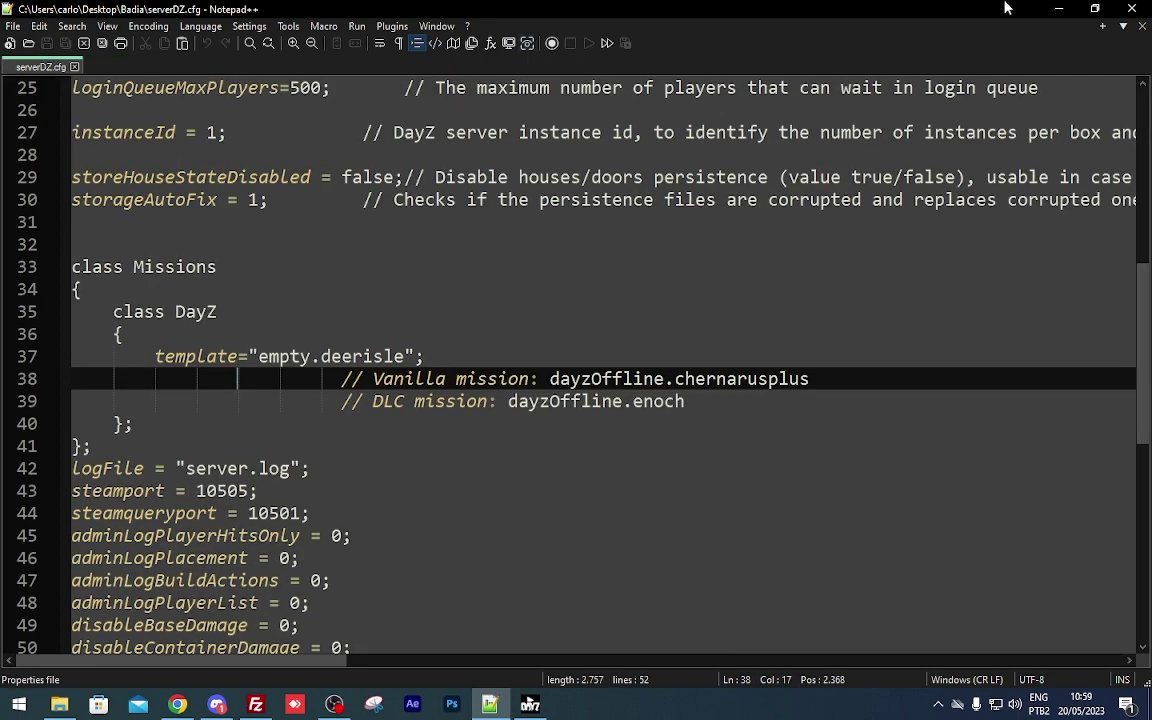
# Step: Open SuperAdmins.txt and delete its placeholder line
pyautogui.click(1059, 8)
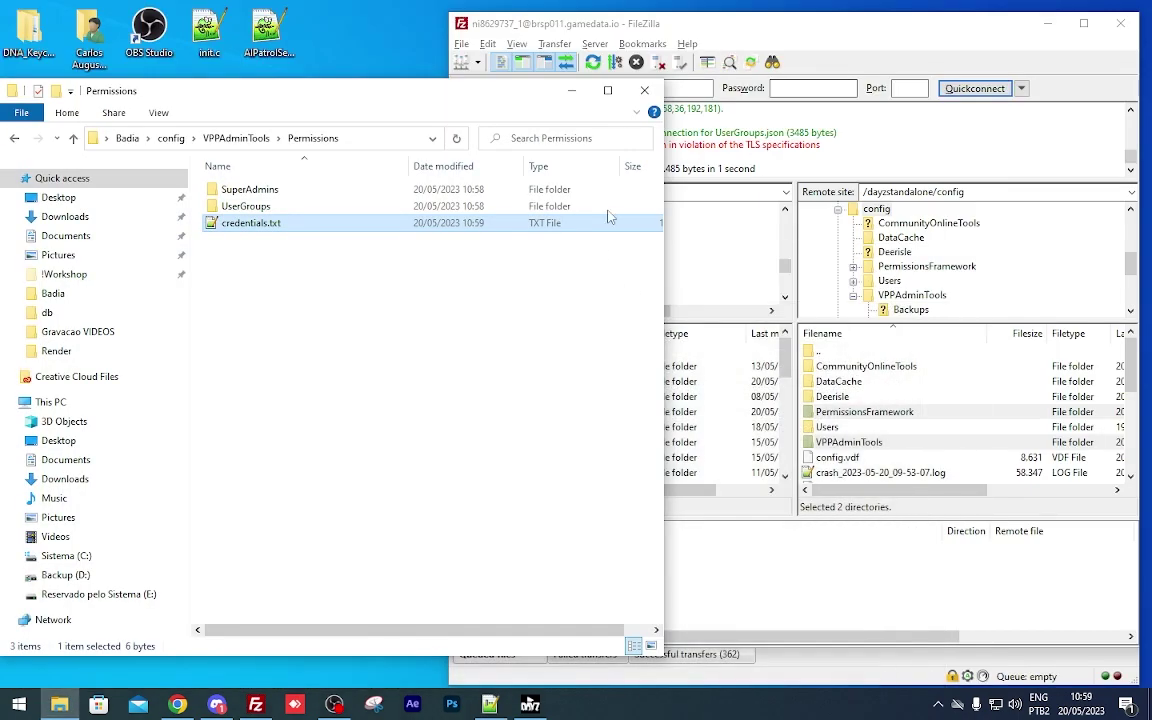
pyautogui.doubleClick(233, 192)
pyautogui.doubleClick(232, 189)
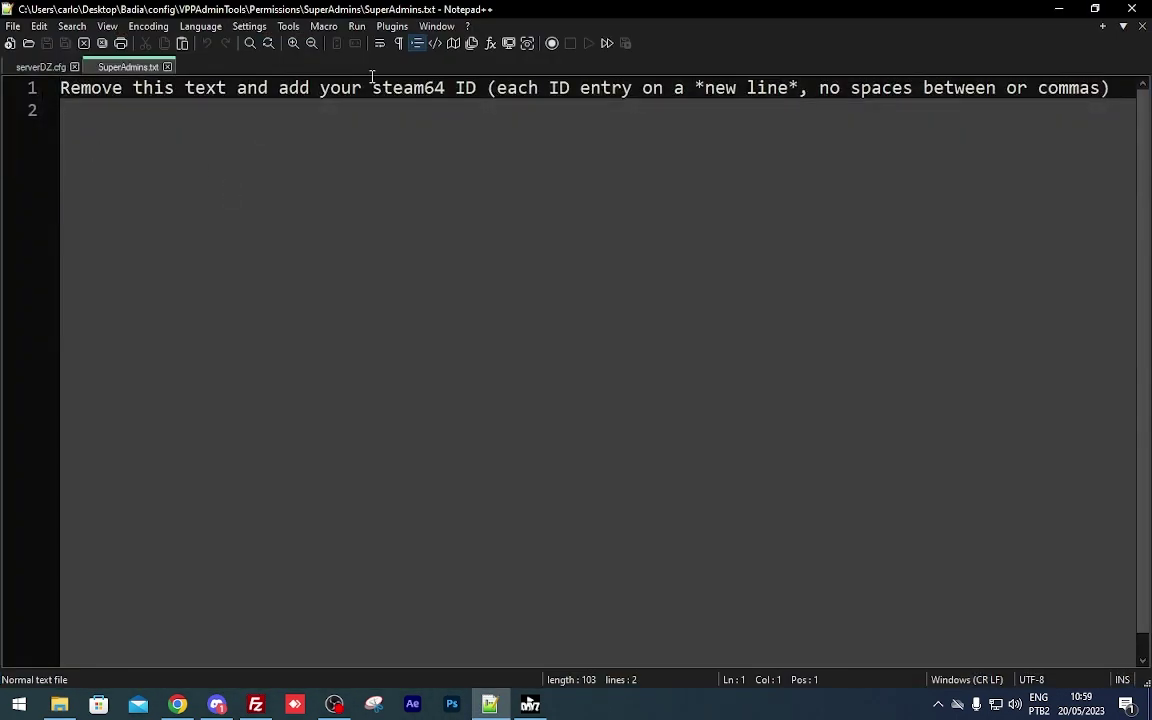
pyautogui.tripleClick(167, 97)
pyautogui.press('BackSpace')
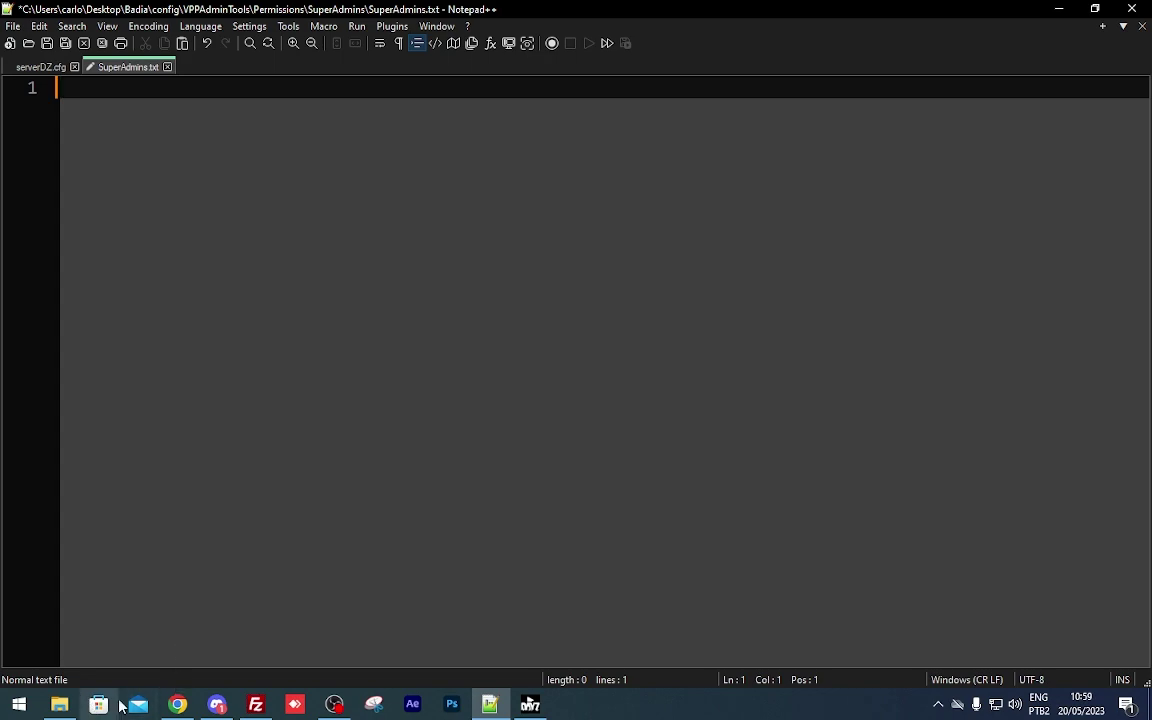
# Step: Open a second Explorer window and browse to the Desktop's Winchester Funcionando folder
pyautogui.click(66, 712)
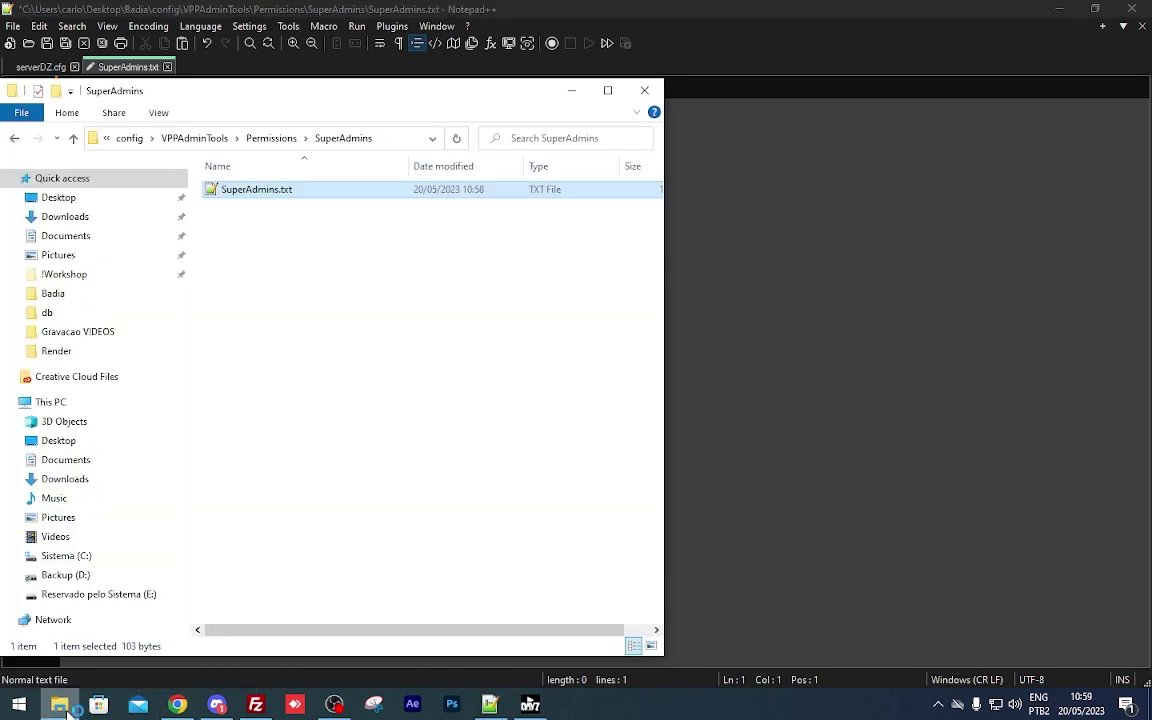
pyautogui.middleClick(66, 712)
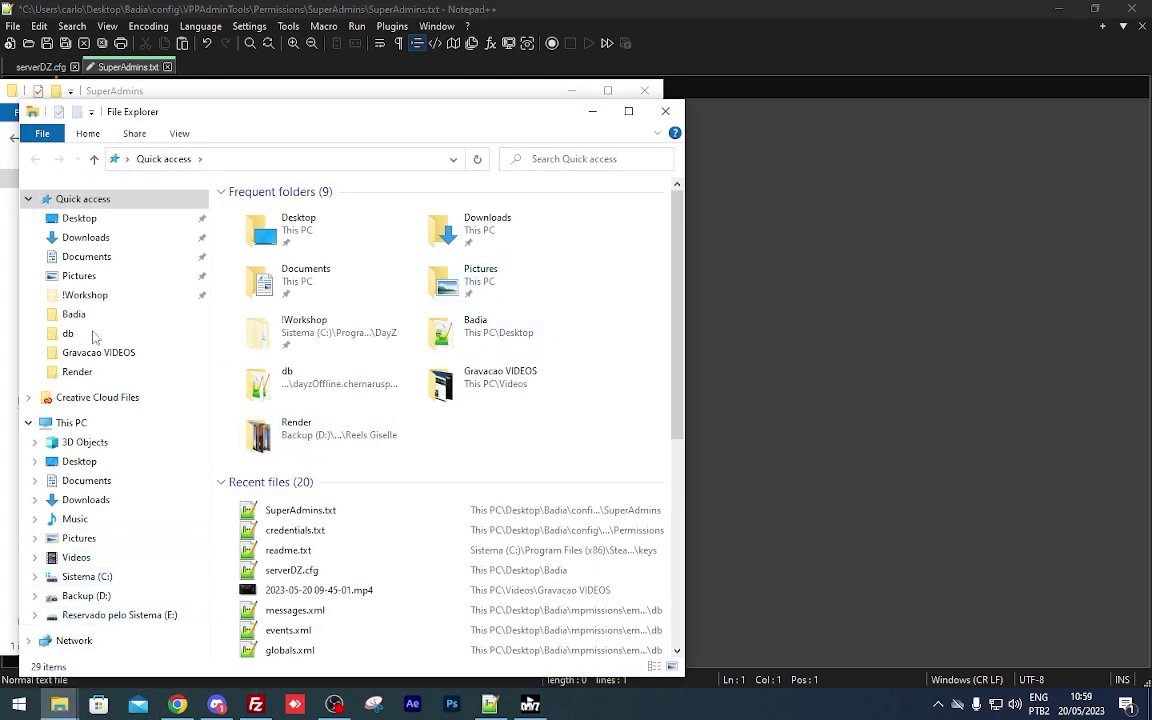
pyautogui.click(95, 222)
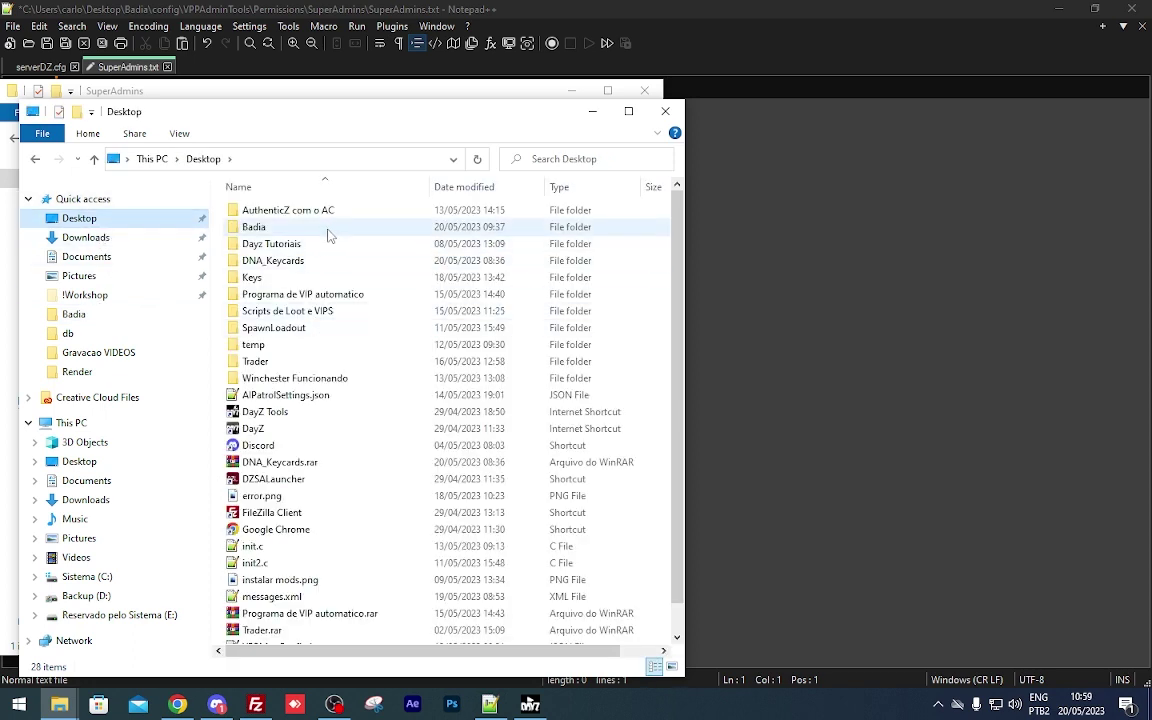
pyautogui.scroll(-1, 345, 289)
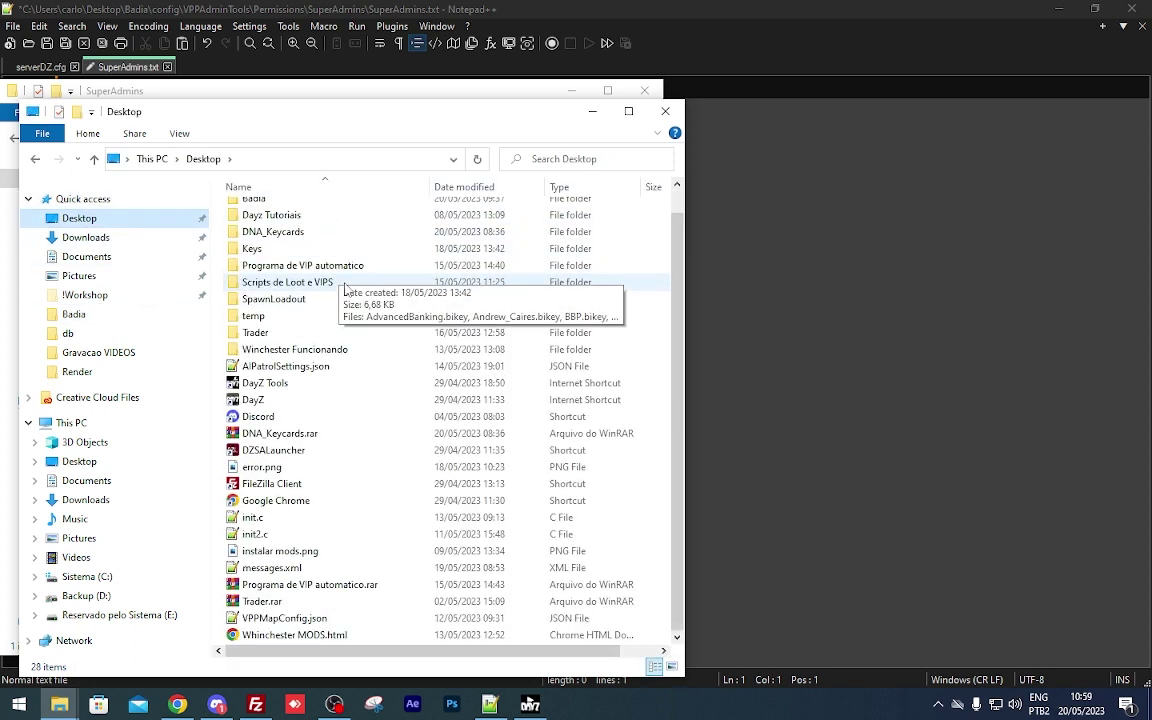
pyautogui.doubleClick(312, 349)
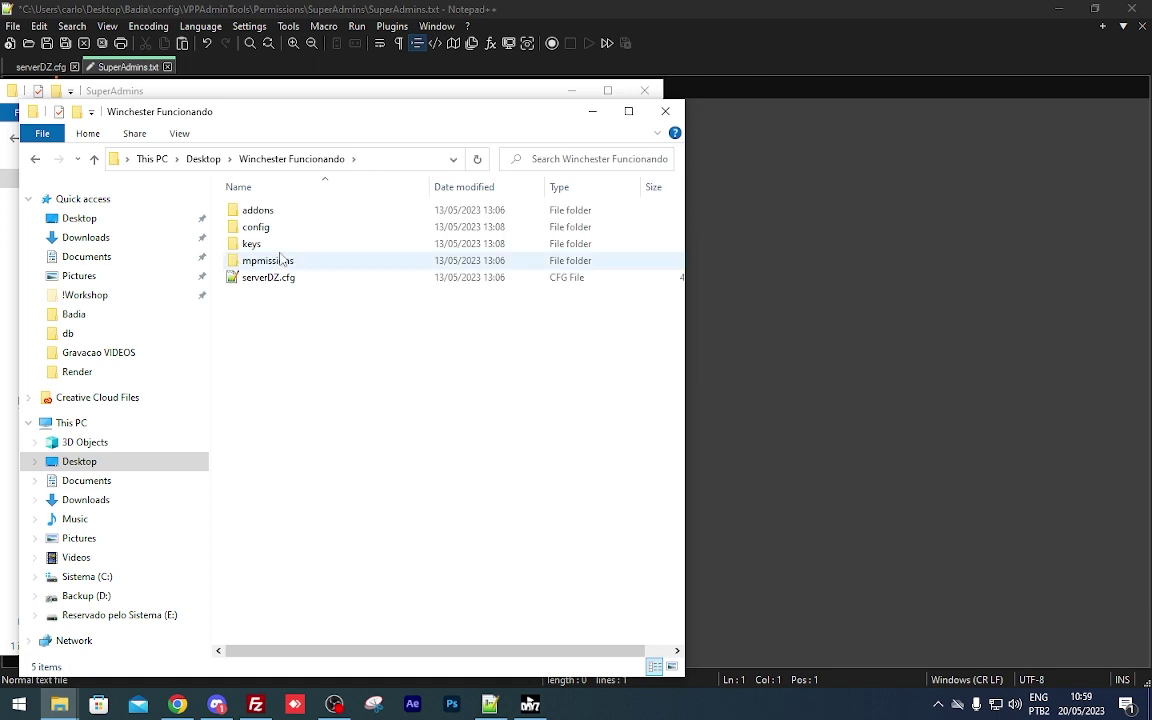
pyautogui.click(203, 158)
pyautogui.click(283, 212)
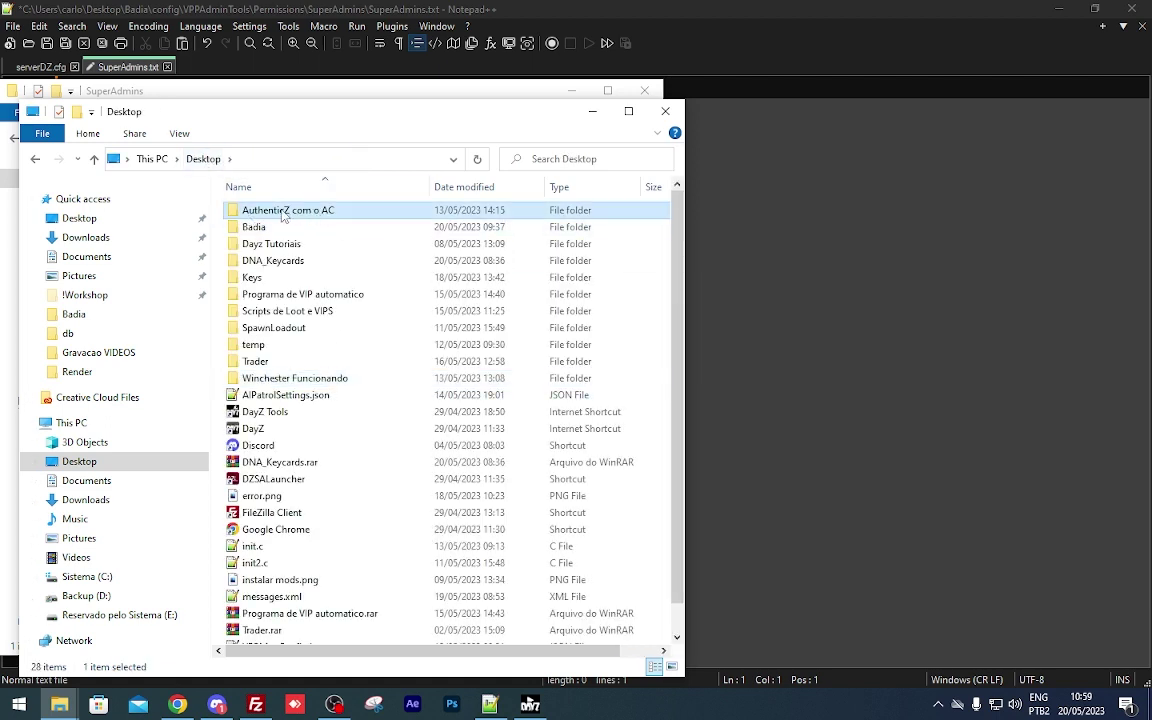
pyautogui.scroll(-1, 320, 320)
pyautogui.click(262, 352)
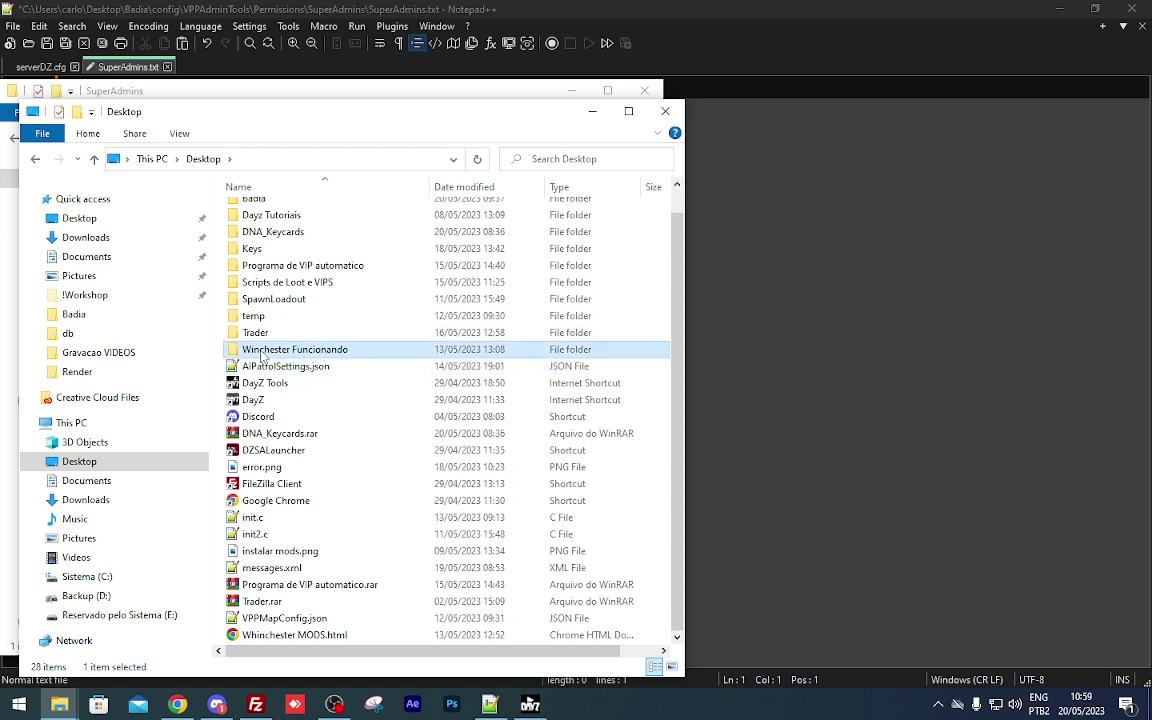
pyautogui.doubleClick(262, 352)
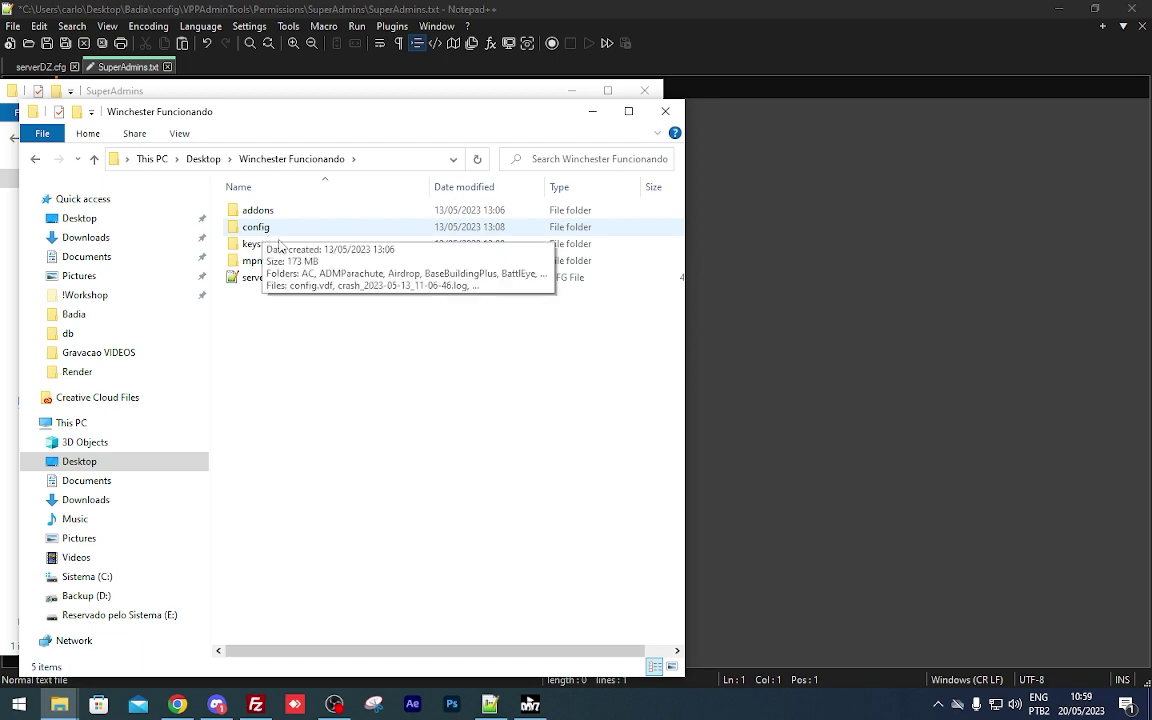
# Step: Copy the admin Steam64 ID from the old server's VPPAdminTools SuperAdmins.txt
pyautogui.doubleClick(256, 227)
pyautogui.scroll(-4, 293, 372)
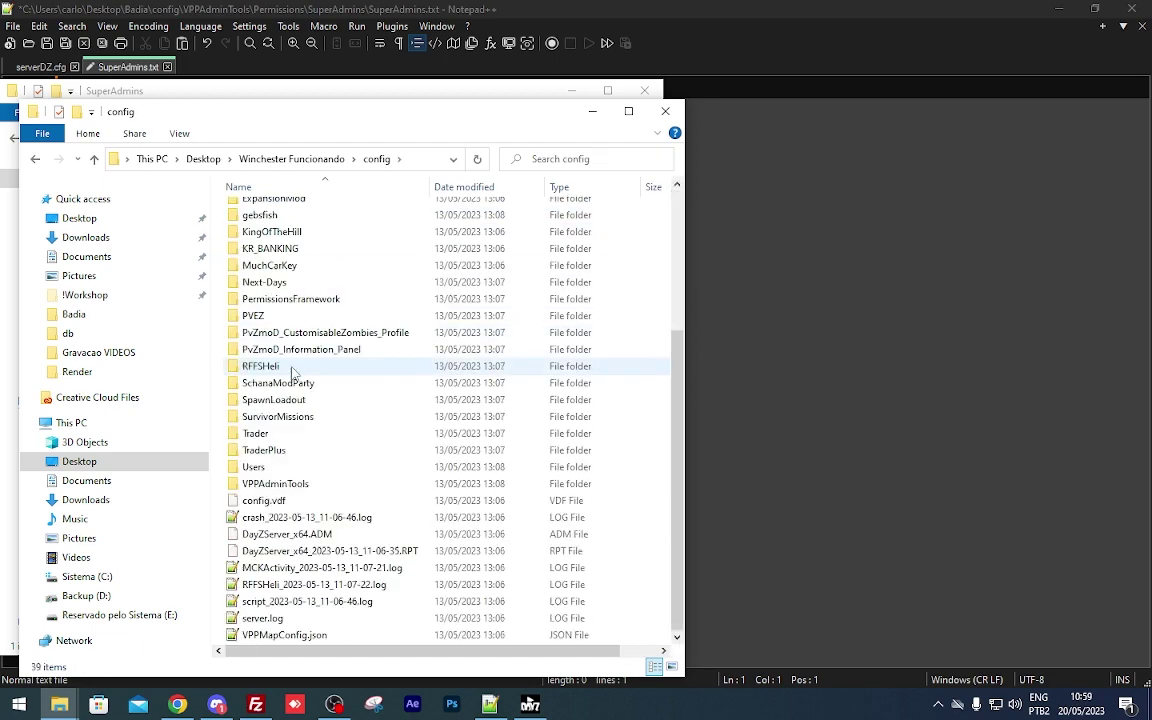
pyautogui.doubleClick(272, 483)
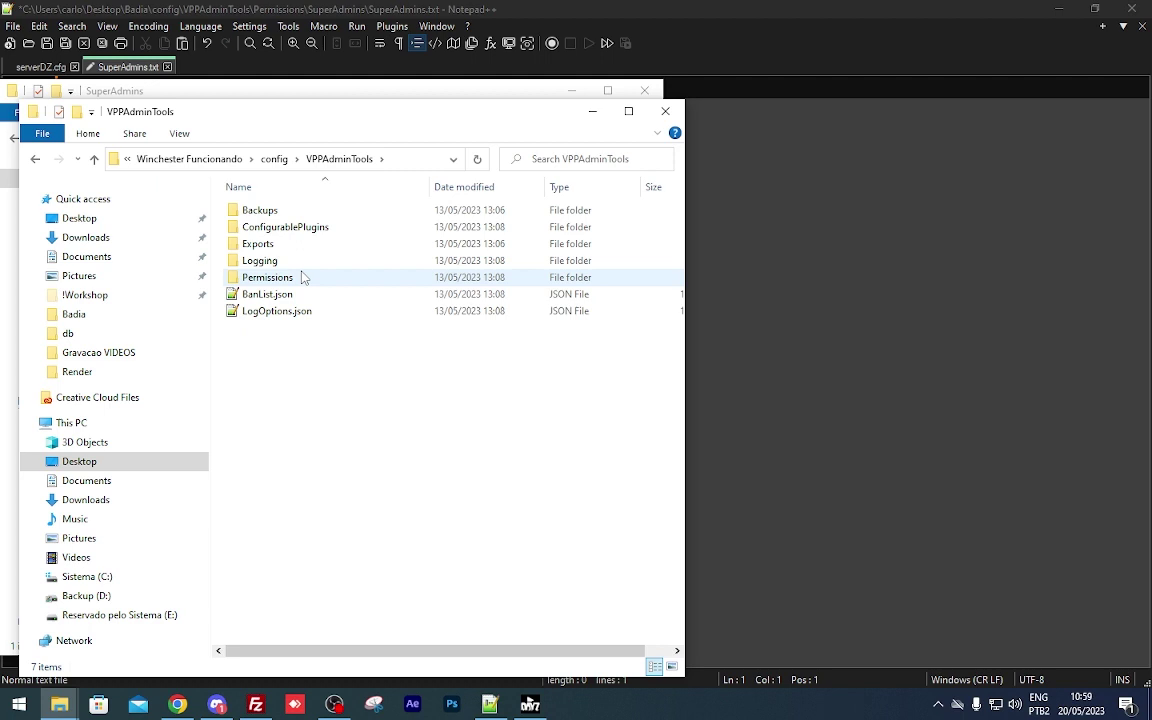
pyautogui.doubleClick(273, 278)
pyautogui.doubleClick(276, 210)
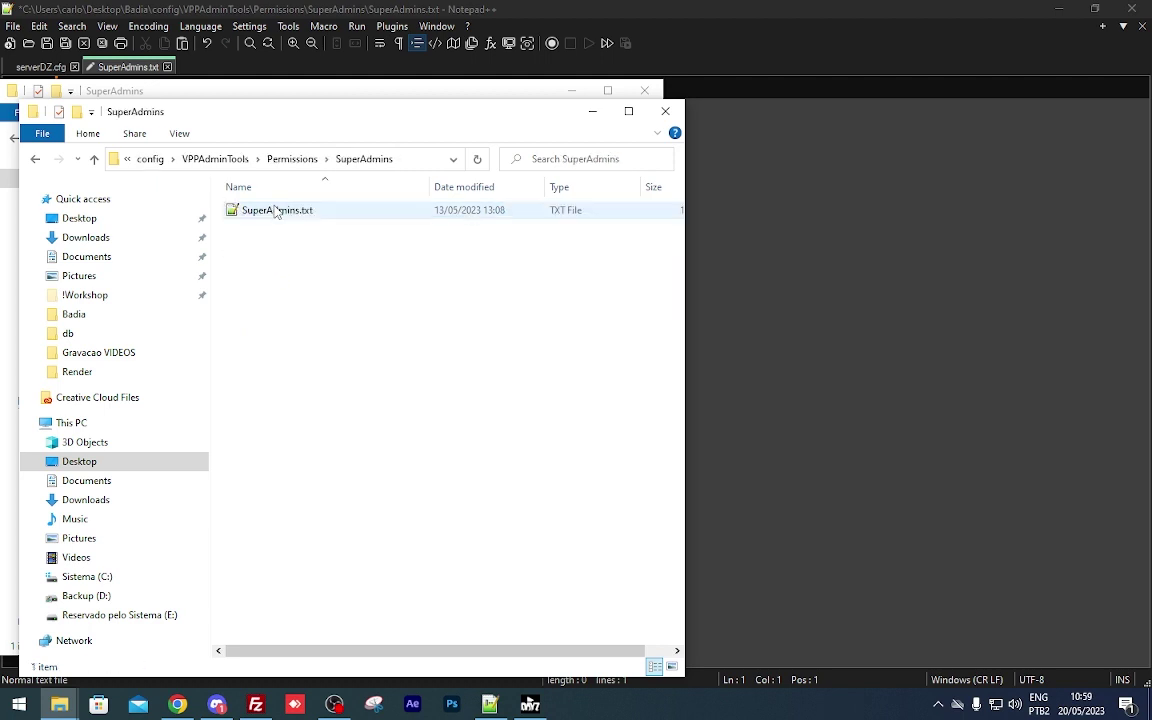
pyautogui.doubleClick(276, 210)
pyautogui.click(280, 87)
pyautogui.moveTo(240, 110); pyautogui.dragTo(38, 117)
pyautogui.hotkey('ctrl', 'c')
pyautogui.click(259, 67)
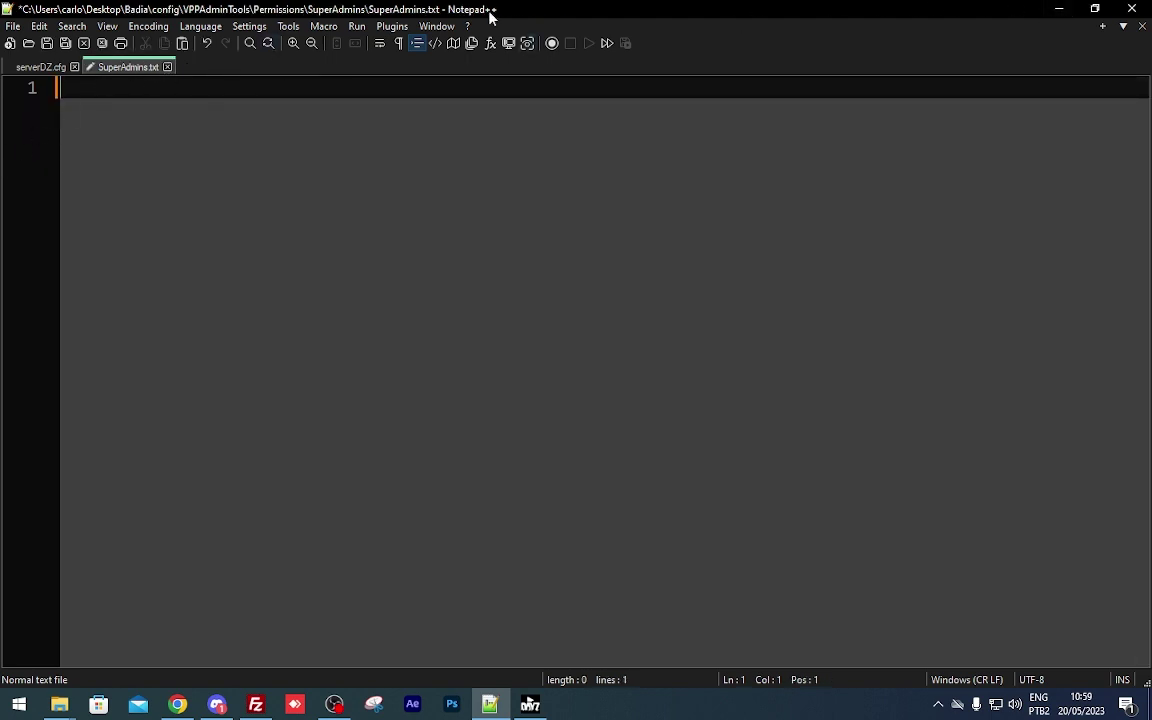
# Step: Paste the Steam64 ID into the Badia SuperAdmins.txt, save it, and open the old credentials.txt
pyautogui.hotkey('ctrl', 'v')
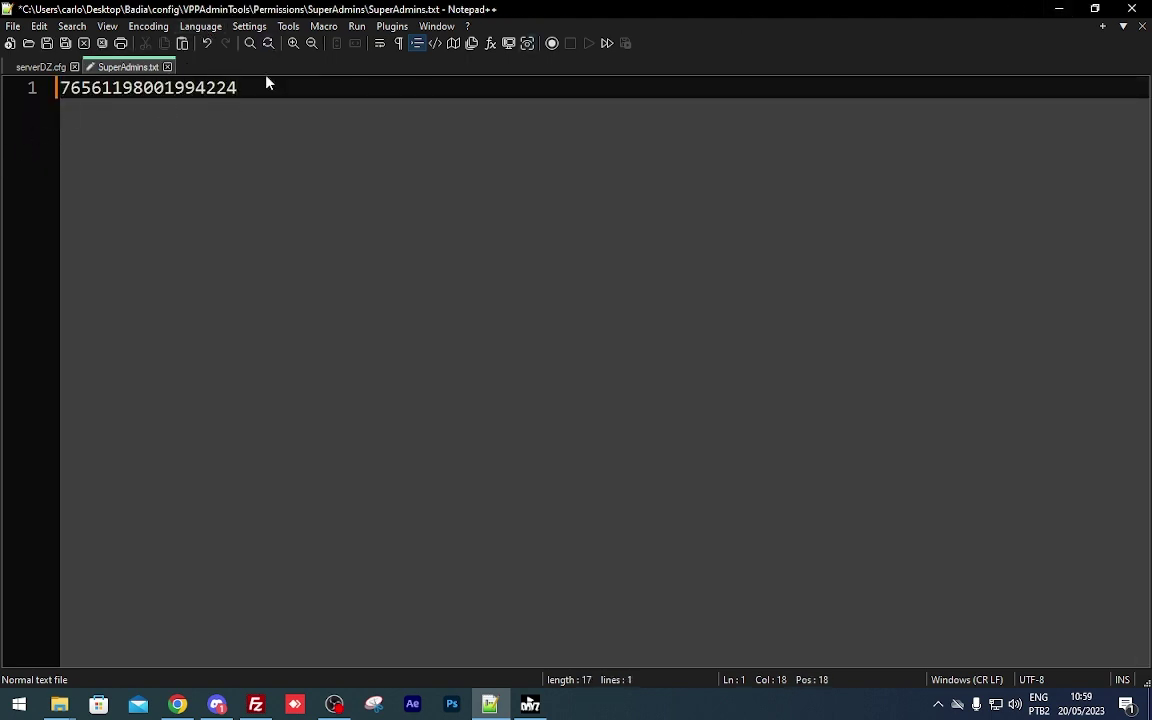
pyautogui.click(47, 45)
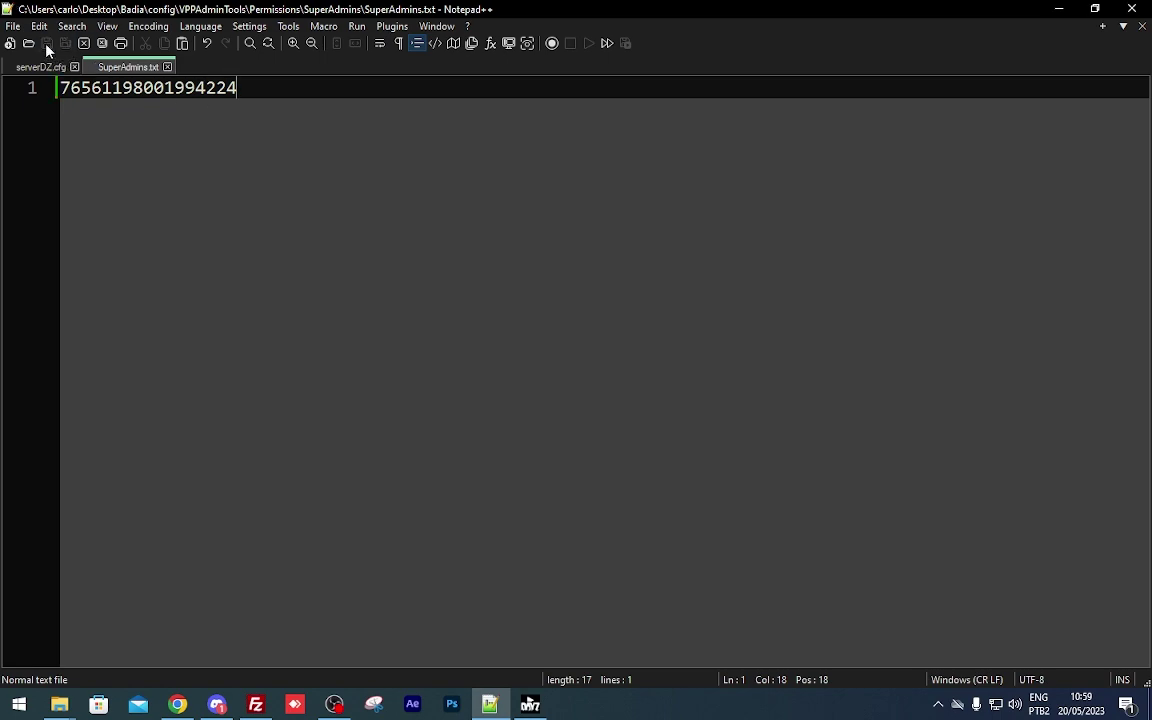
pyautogui.click(167, 66)
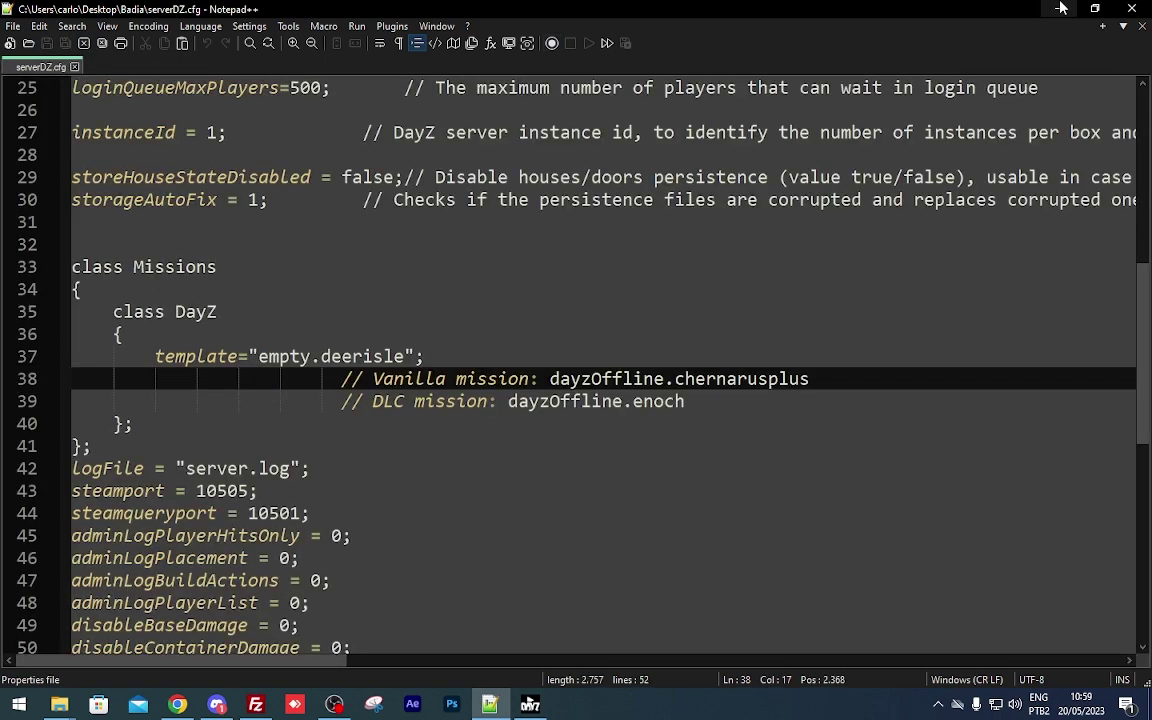
pyautogui.click(1058, 8)
pyautogui.click(285, 160)
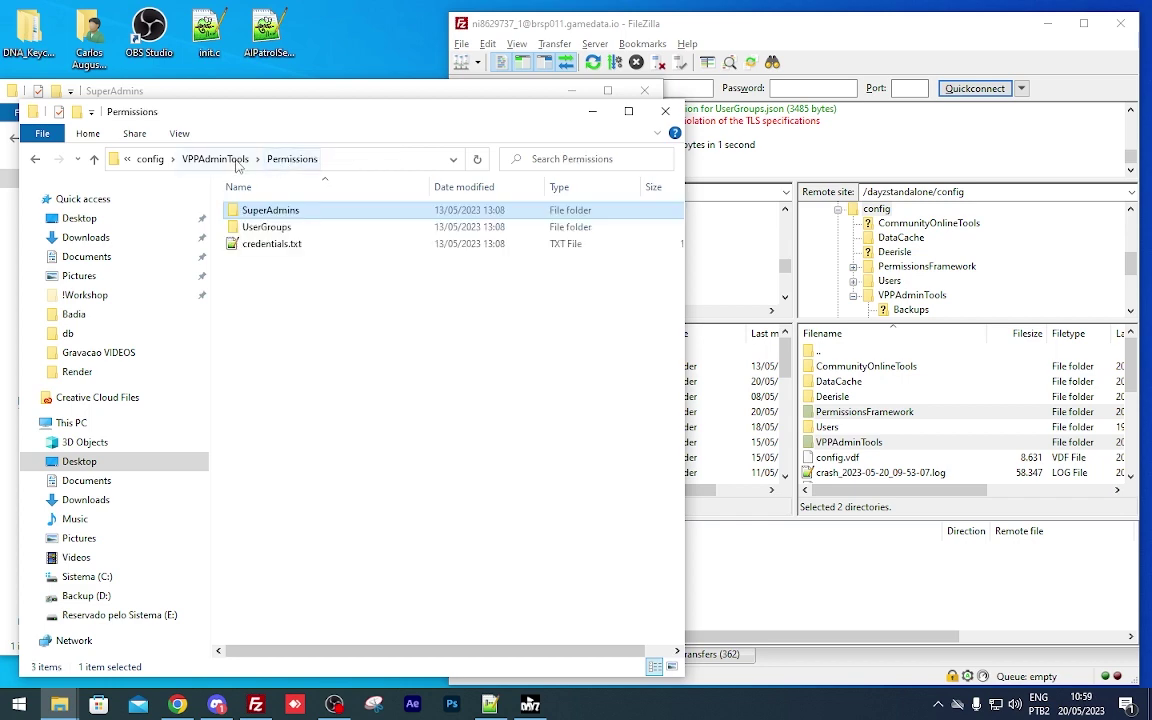
pyautogui.click(274, 246)
pyautogui.doubleClick(277, 248)
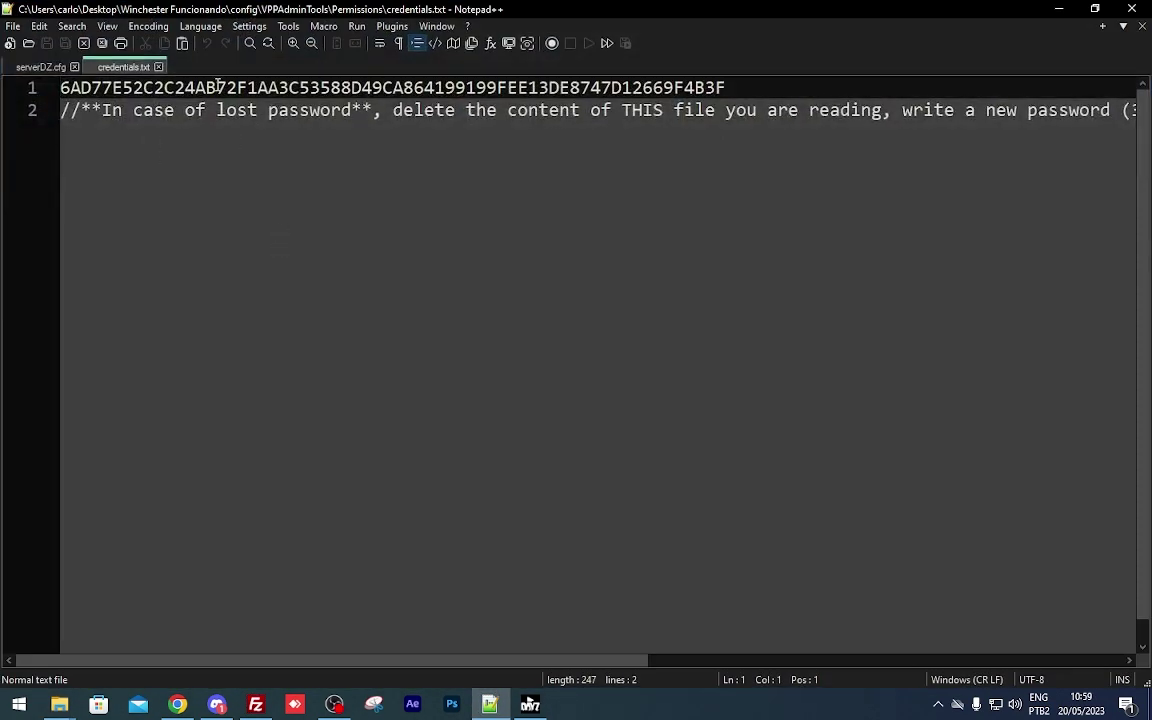
# Step: Reopen the Badia copy of credentials.txt, close the duplicate, and select all its text
pyautogui.click(1058, 8)
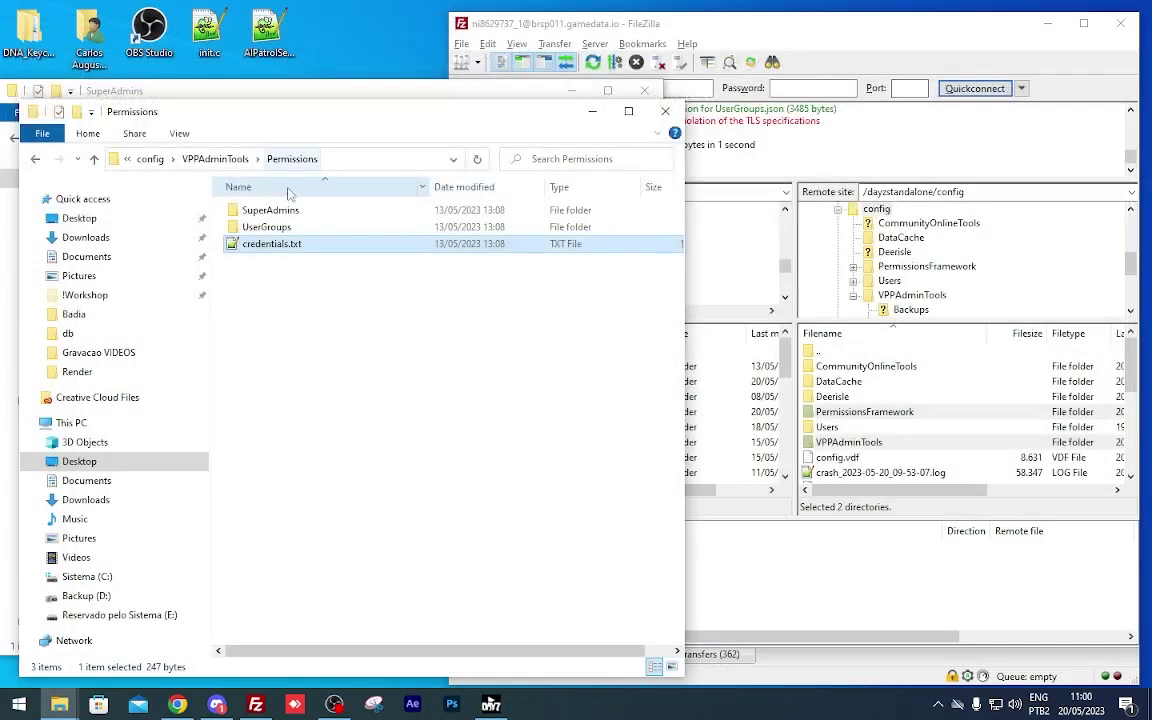
pyautogui.click(657, 116)
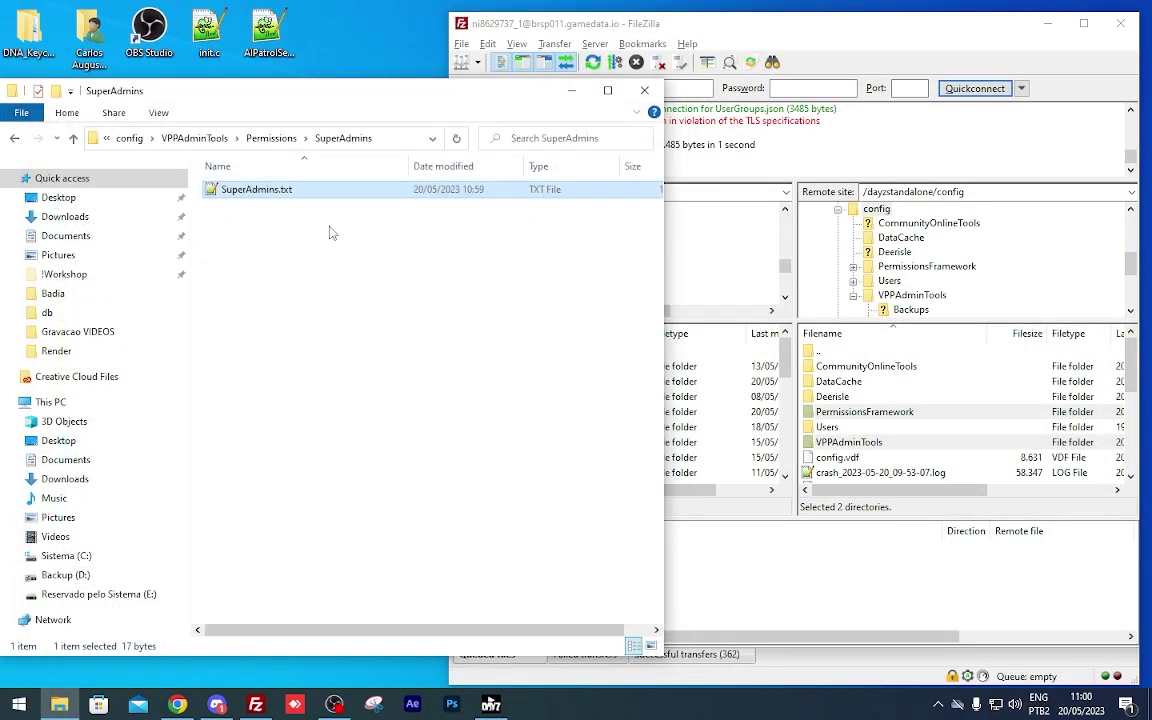
pyautogui.click(250, 138)
pyautogui.doubleClick(250, 223)
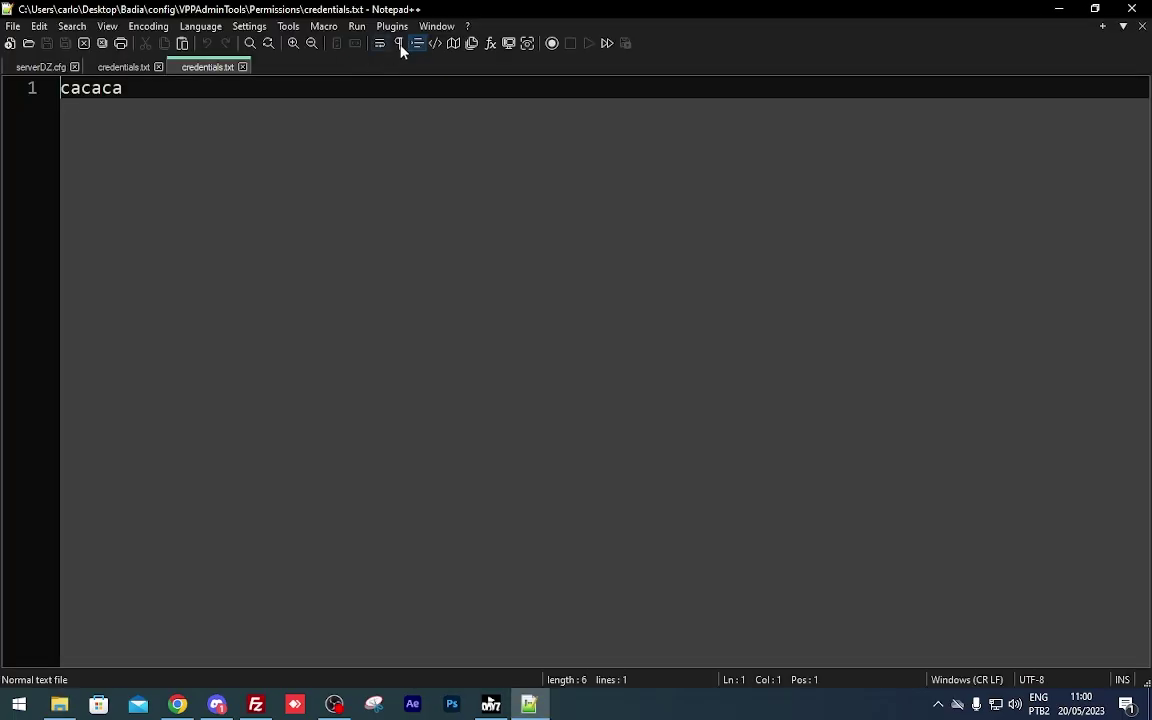
pyautogui.click(158, 67)
pyautogui.hotkey('ctrl', 'a')
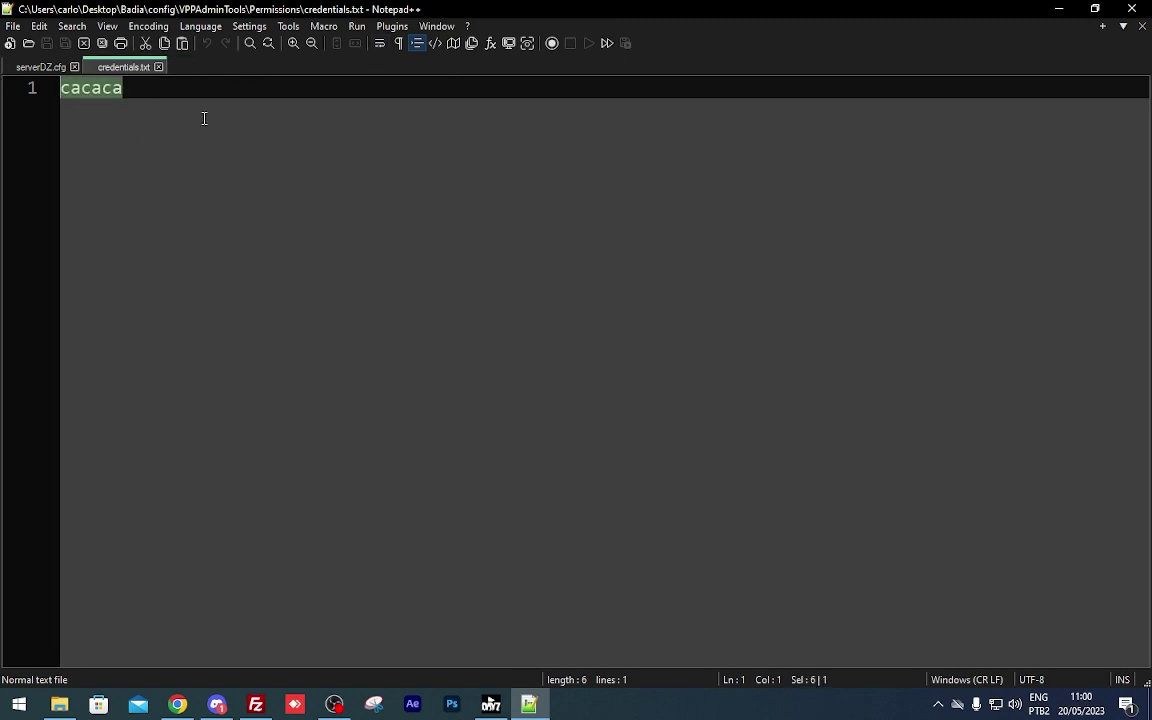
# Step: Check the admin ID stored in the local SuperAdmins.txt, then close the file
pyautogui.click(1045, 8)
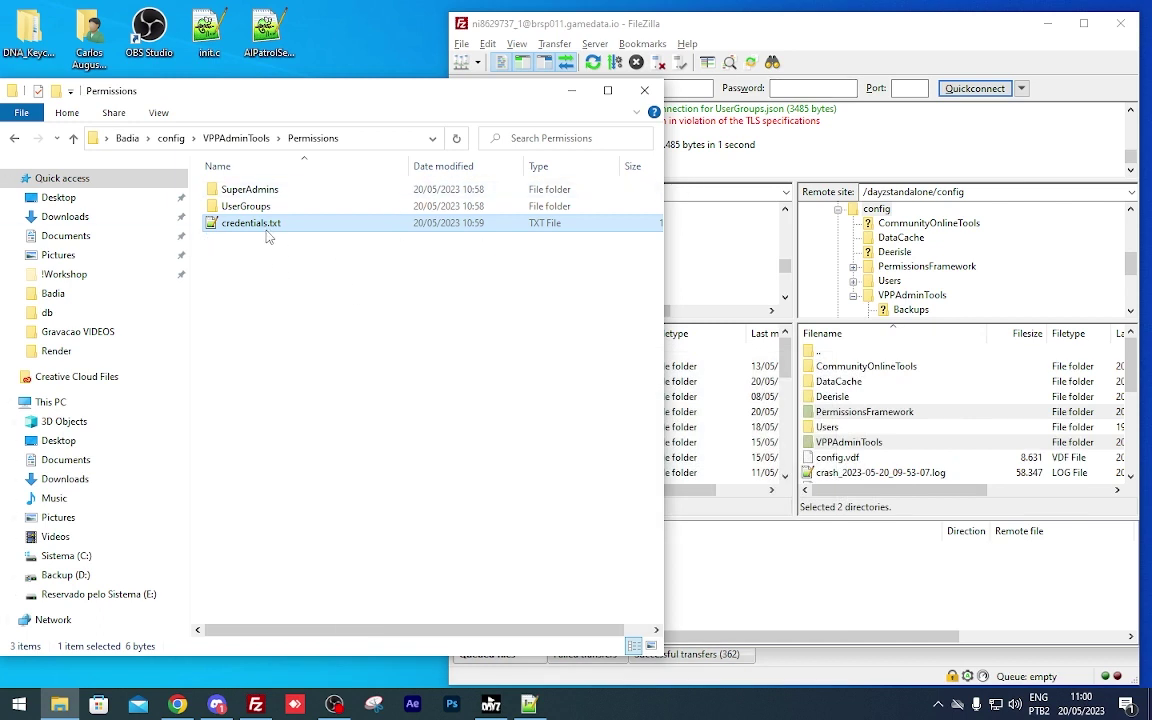
pyautogui.doubleClick(240, 190)
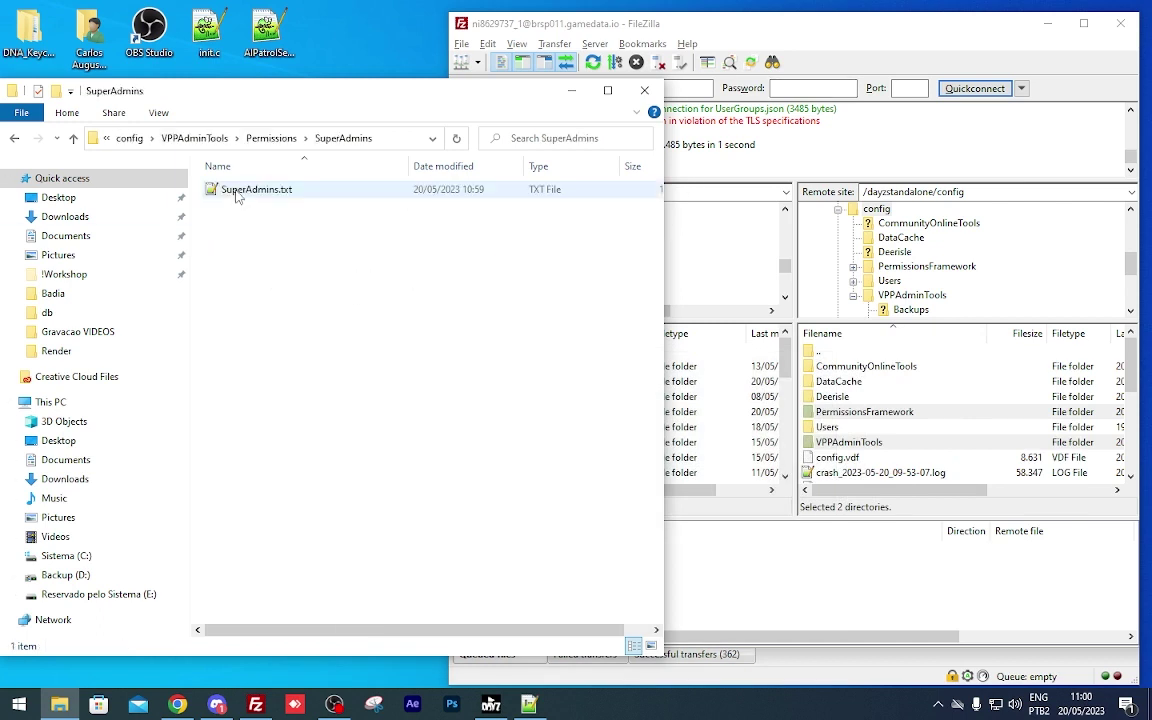
pyautogui.doubleClick(248, 192)
pyautogui.moveTo(153, 88); pyautogui.dragTo(90, 88)
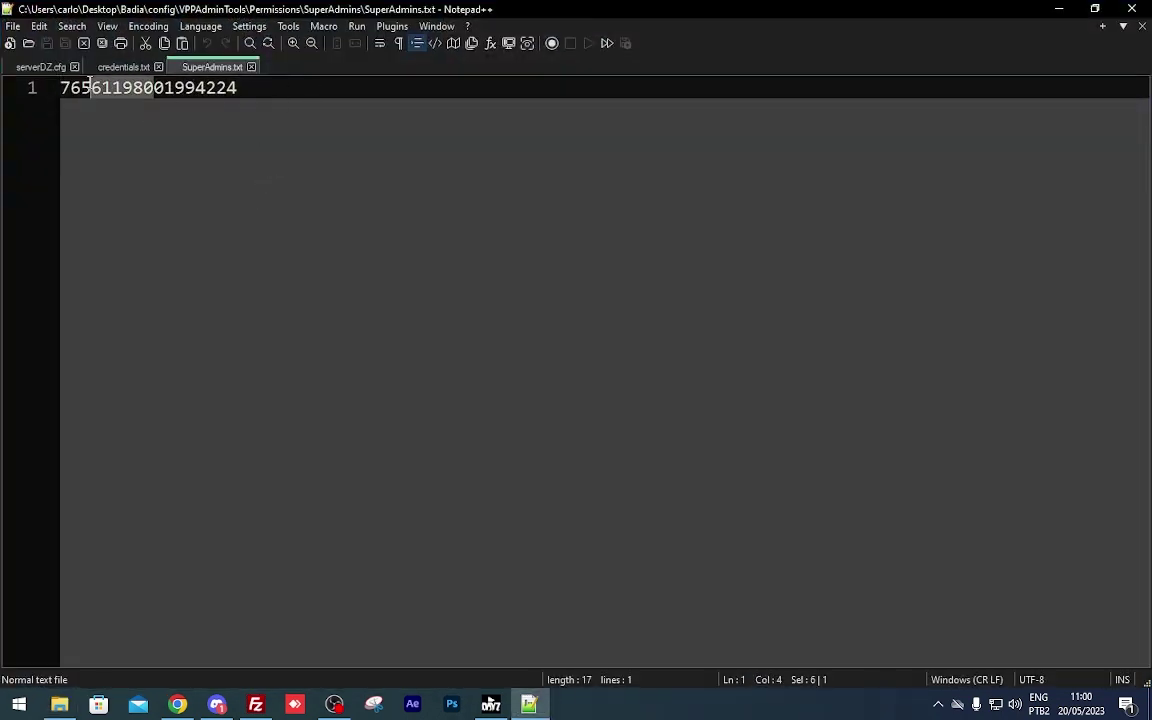
pyautogui.click(221, 105)
pyautogui.click(251, 67)
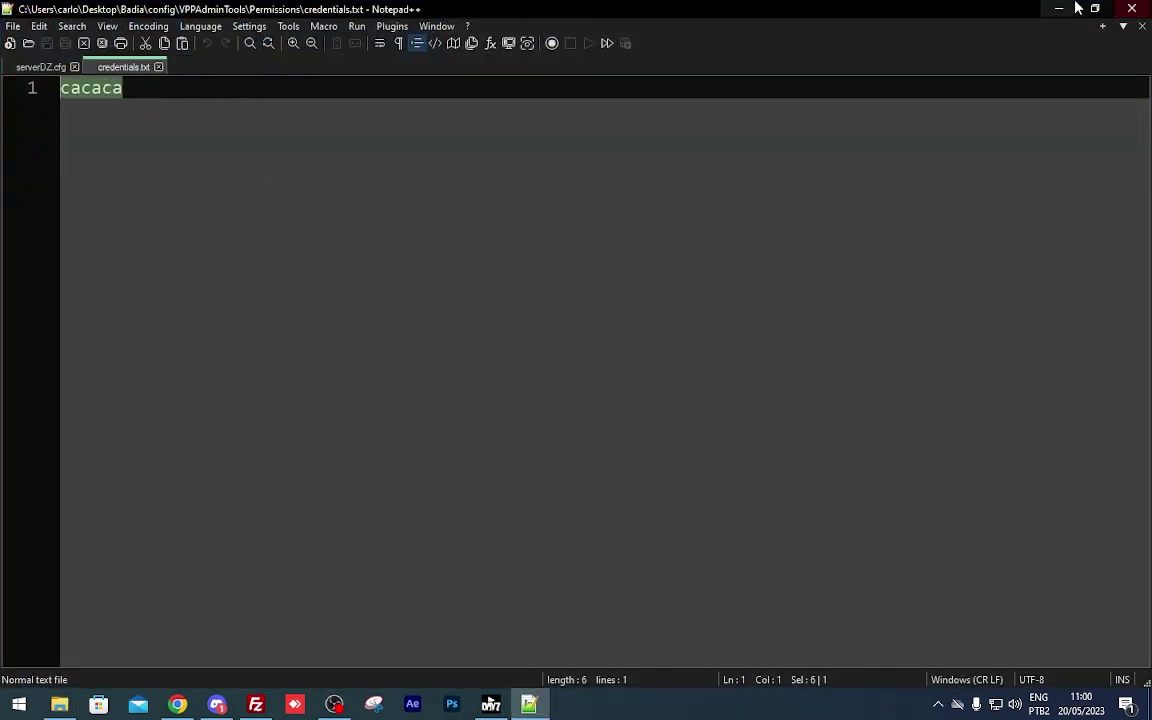
pyautogui.click(1059, 8)
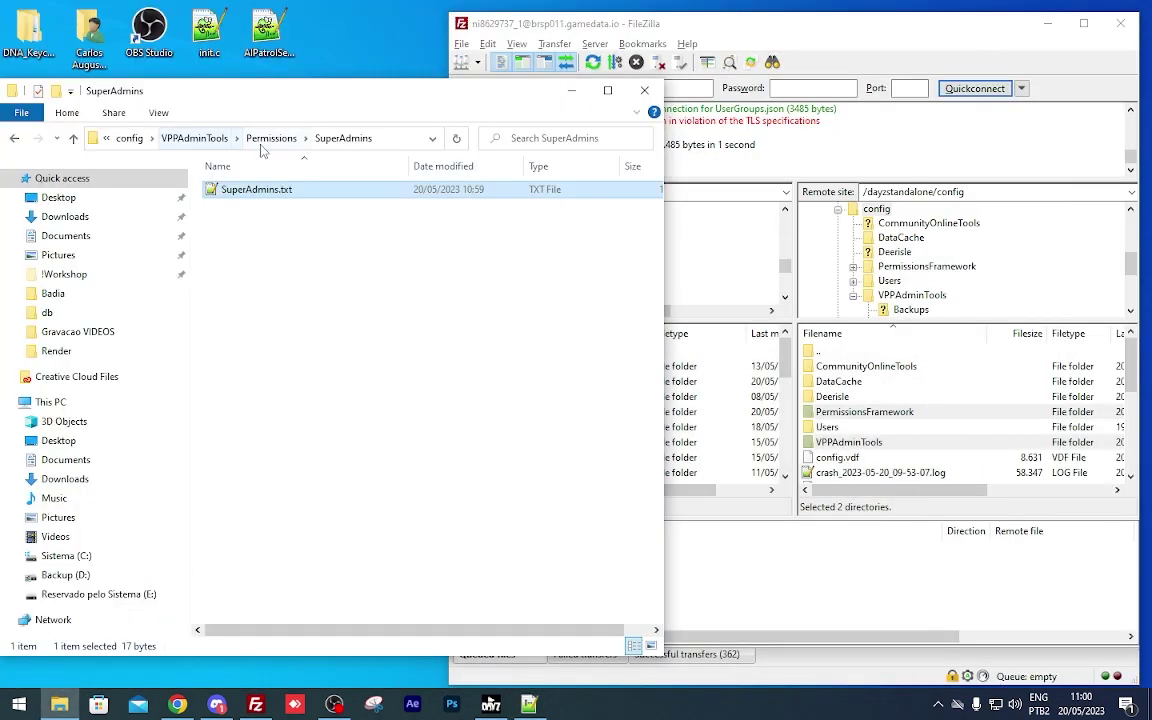
# Step: Upload SuperAdmins.txt into the server's config/VPPAdminTools/Permissions/SuperAdmins folder
pyautogui.doubleClick(849, 442)
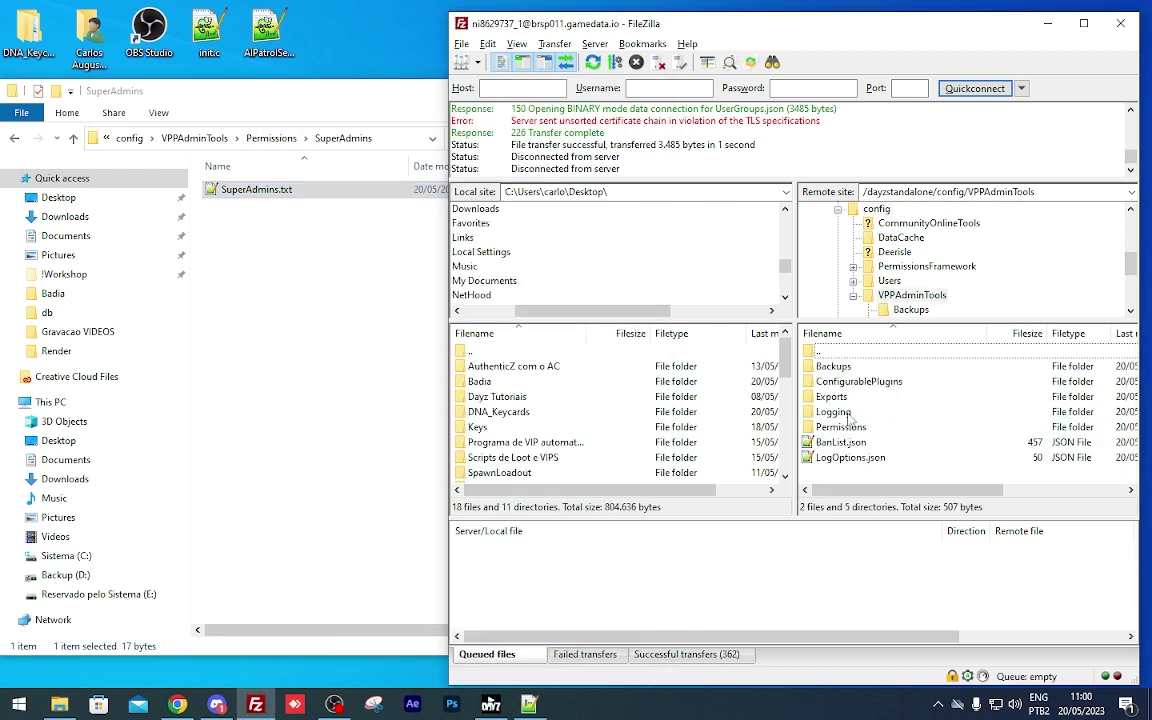
pyautogui.doubleClick(848, 426)
pyautogui.doubleClick(844, 366)
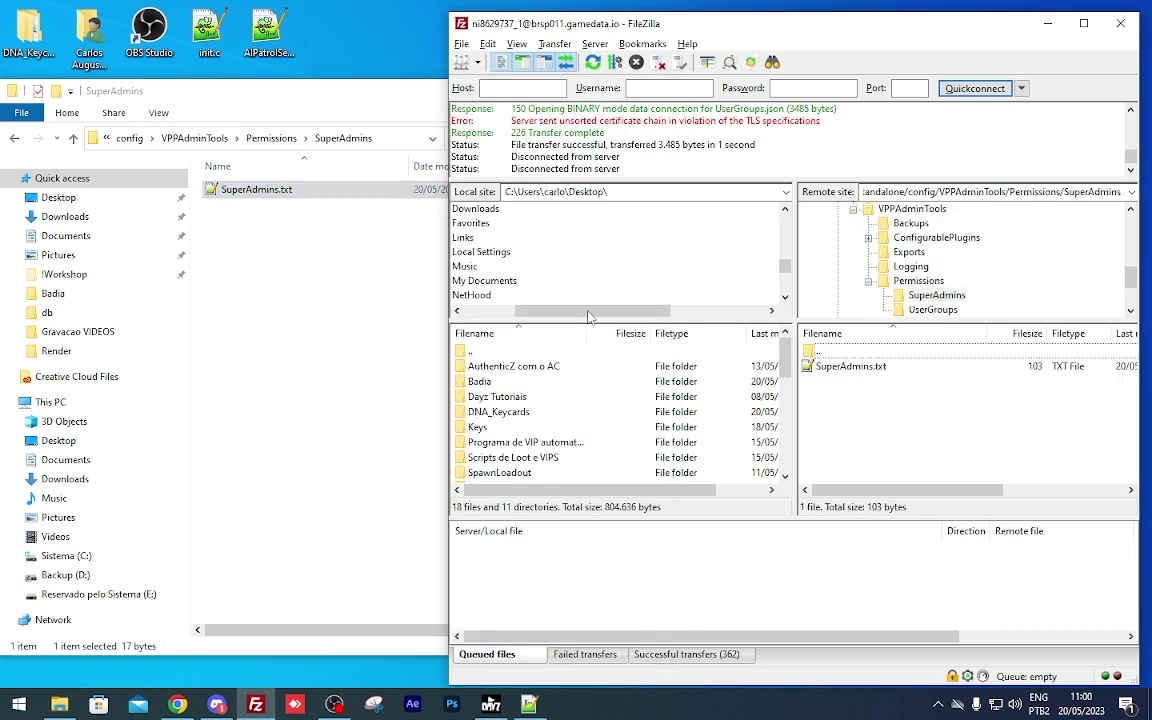
pyautogui.moveTo(283, 189); pyautogui.dragTo(878, 408)
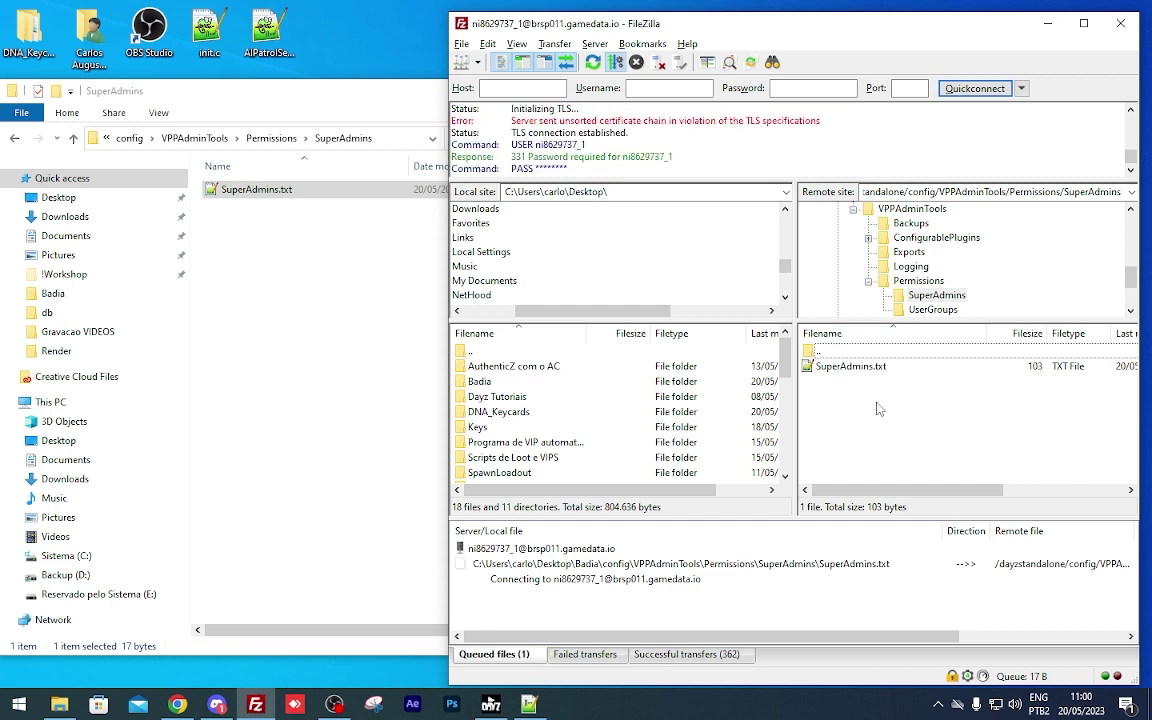
# Step: Upload credentials.txt into the server's Permissions folder and return to /dayzstandalone/config
pyautogui.doubleClick(820, 352)
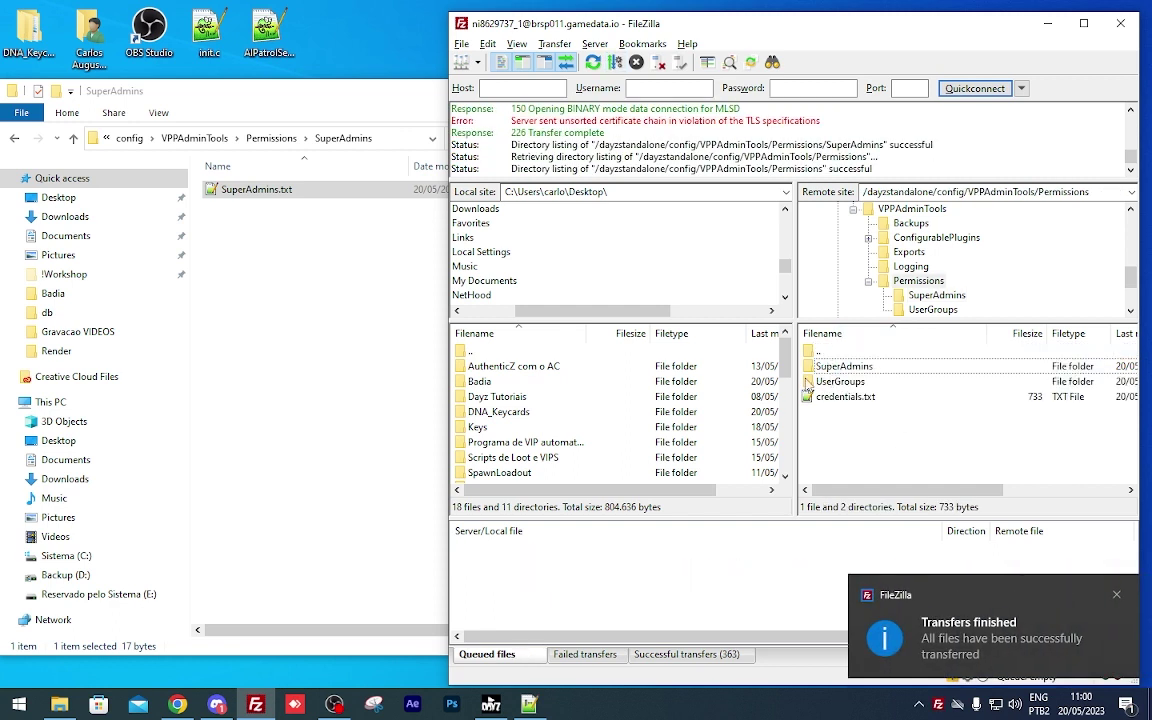
pyautogui.click(267, 140)
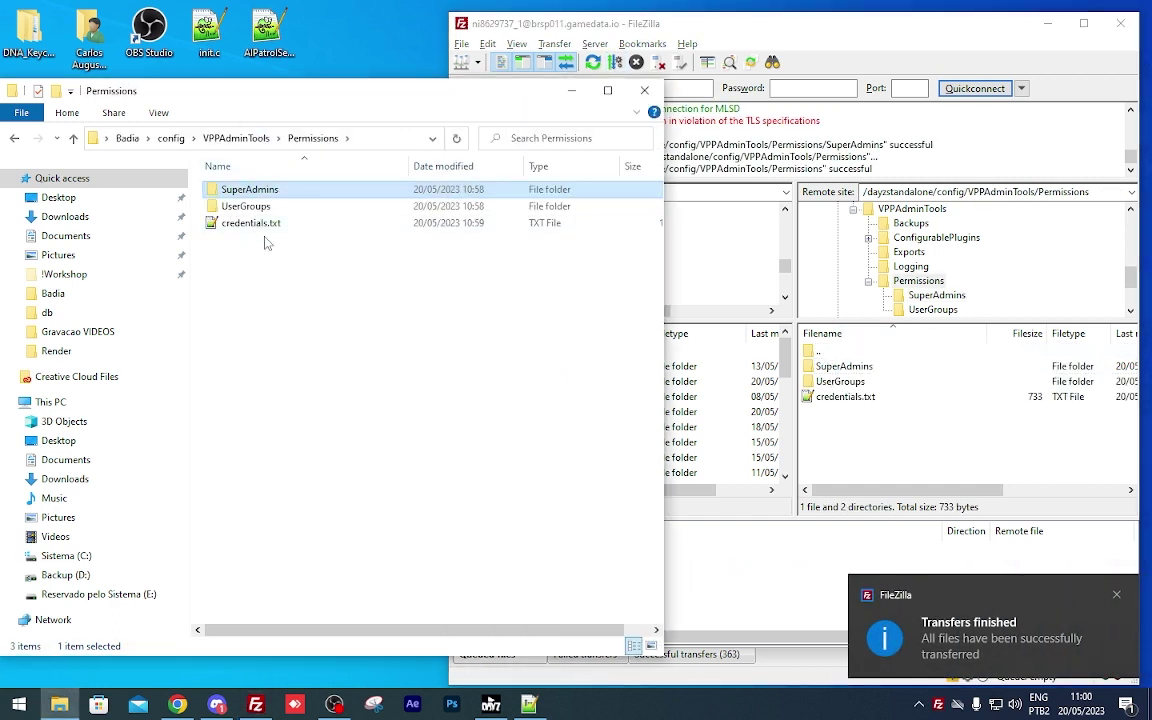
pyautogui.moveTo(258, 224); pyautogui.dragTo(855, 385)
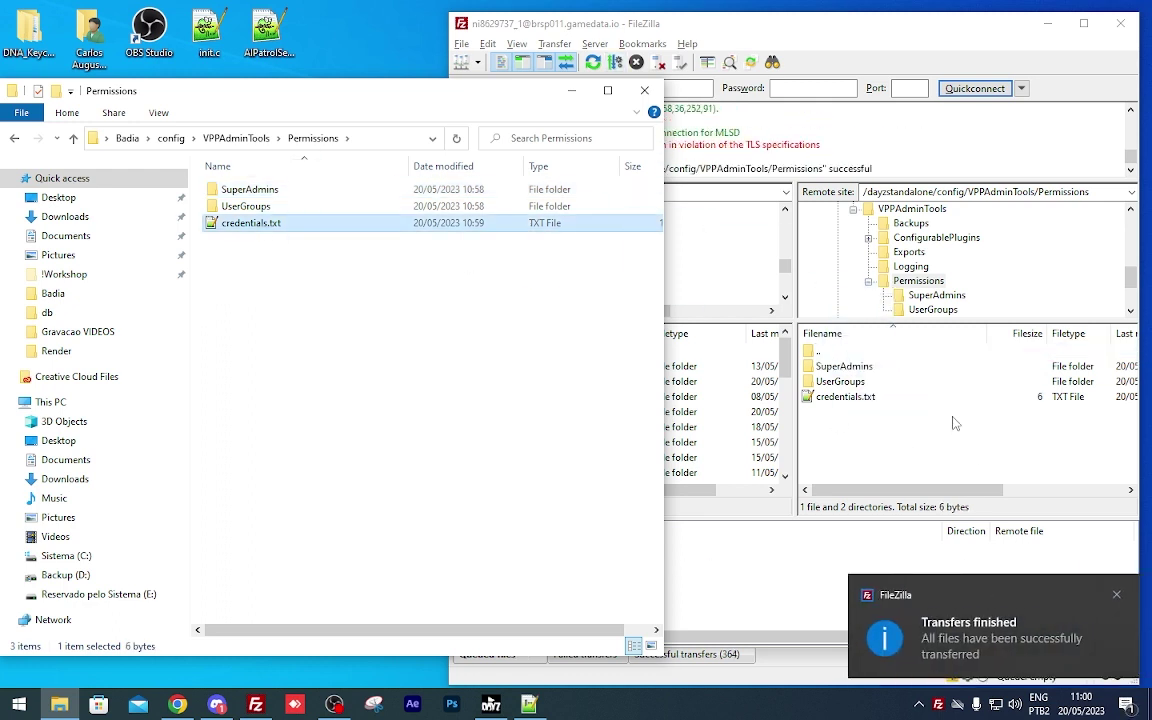
pyautogui.doubleClick(818, 350)
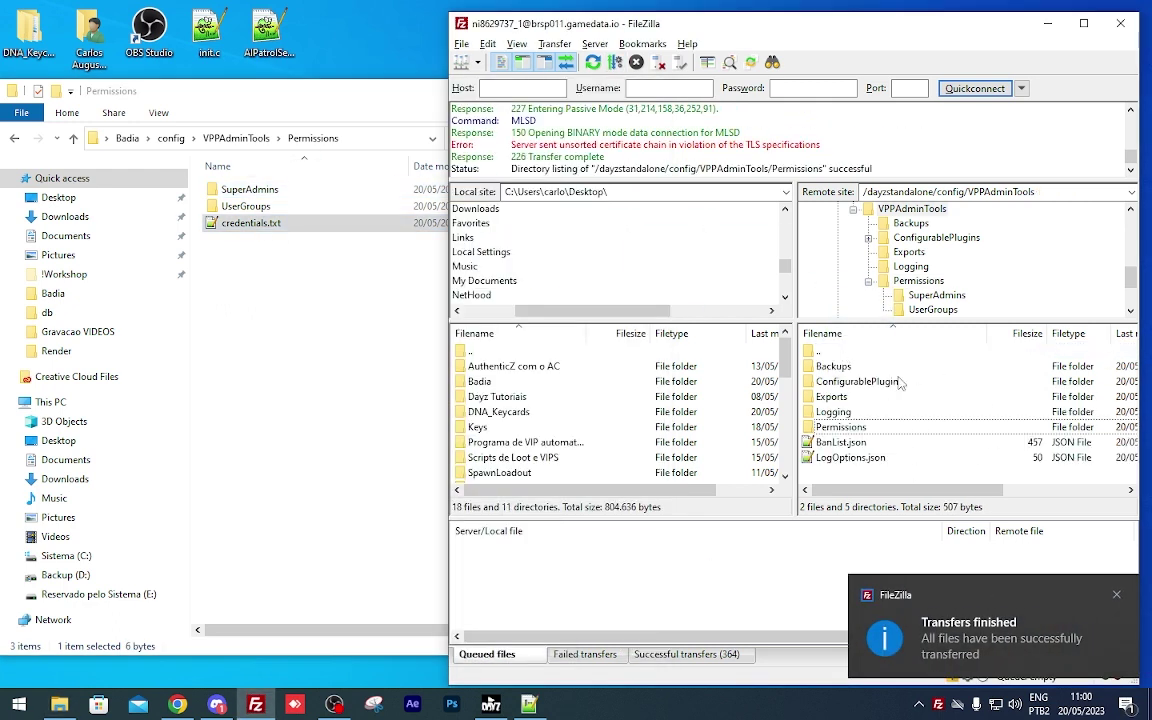
pyautogui.doubleClick(818, 350)
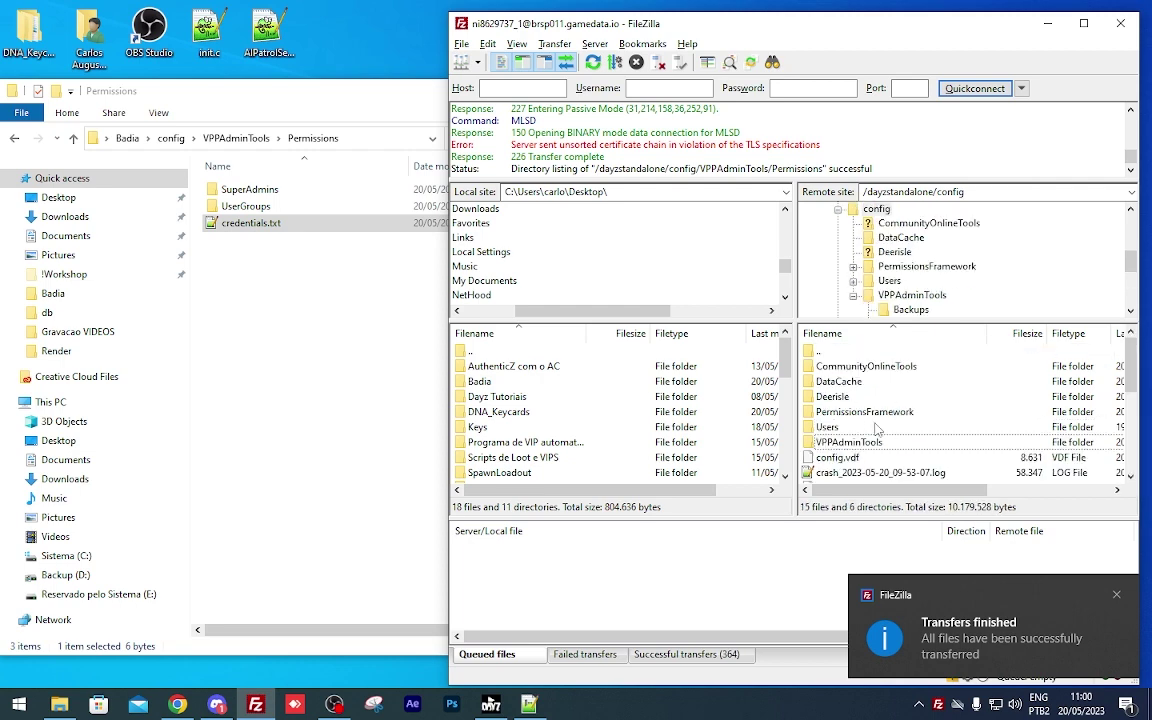
# Step: Open the player's roles JSON from the local PermissionsFramework/Players folder in Notepad++
pyautogui.click(230, 138)
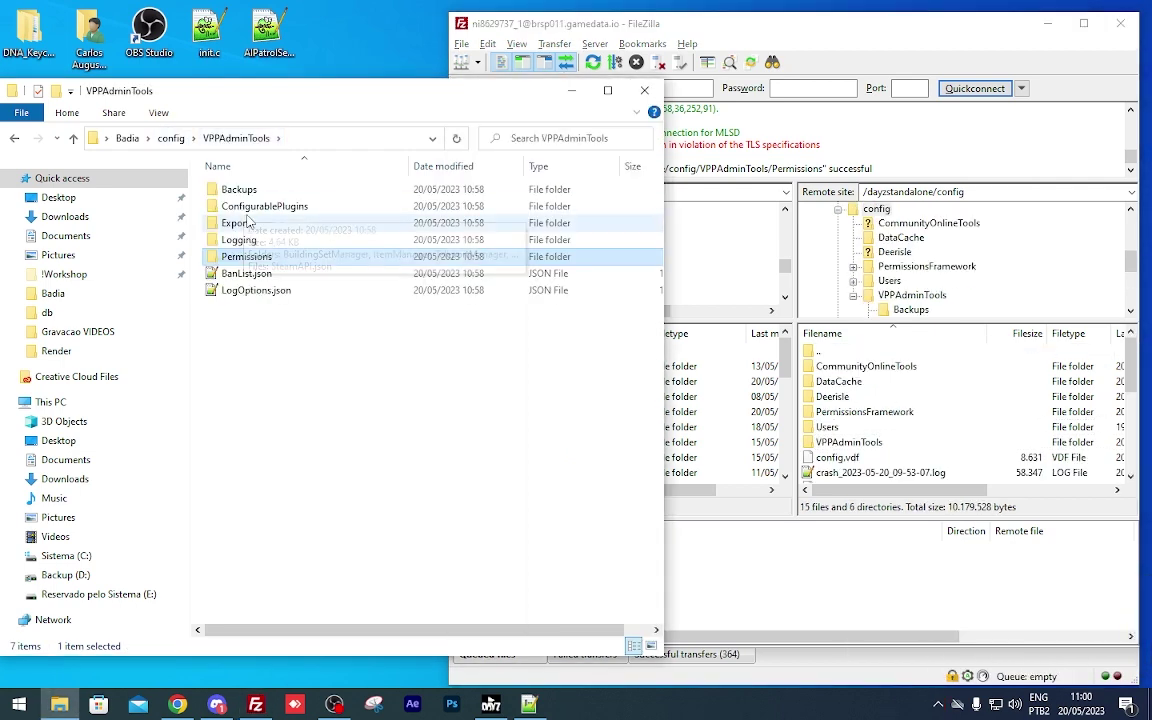
pyautogui.click(170, 138)
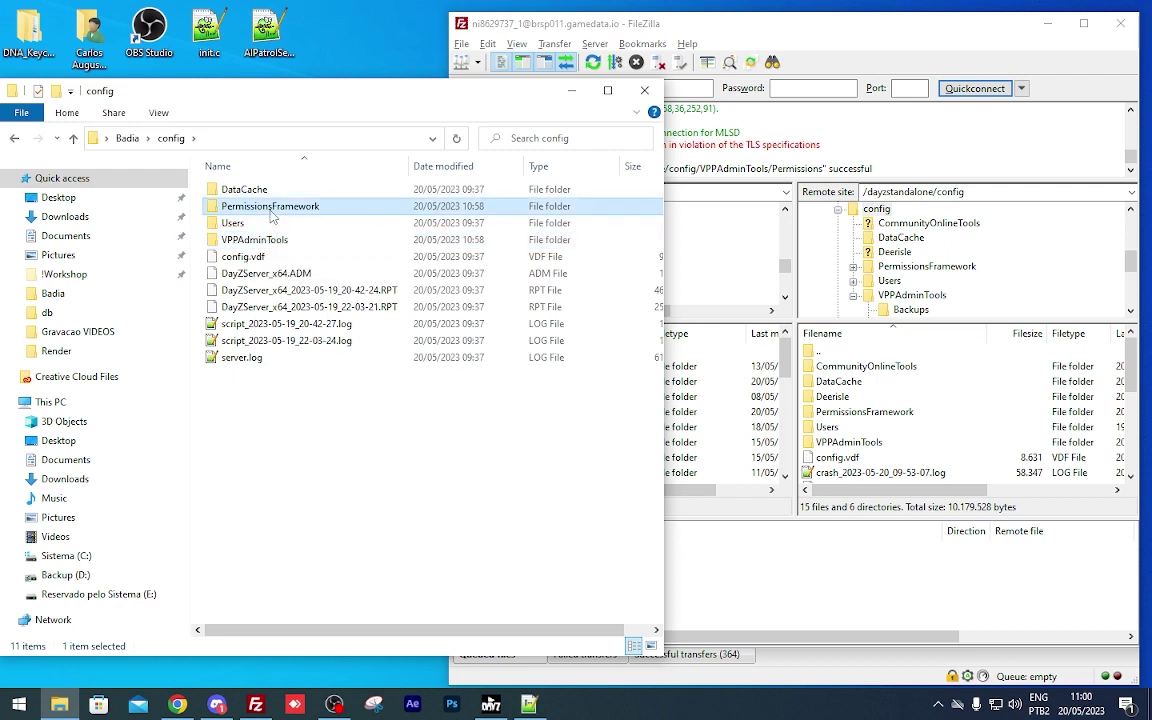
pyautogui.doubleClick(265, 206)
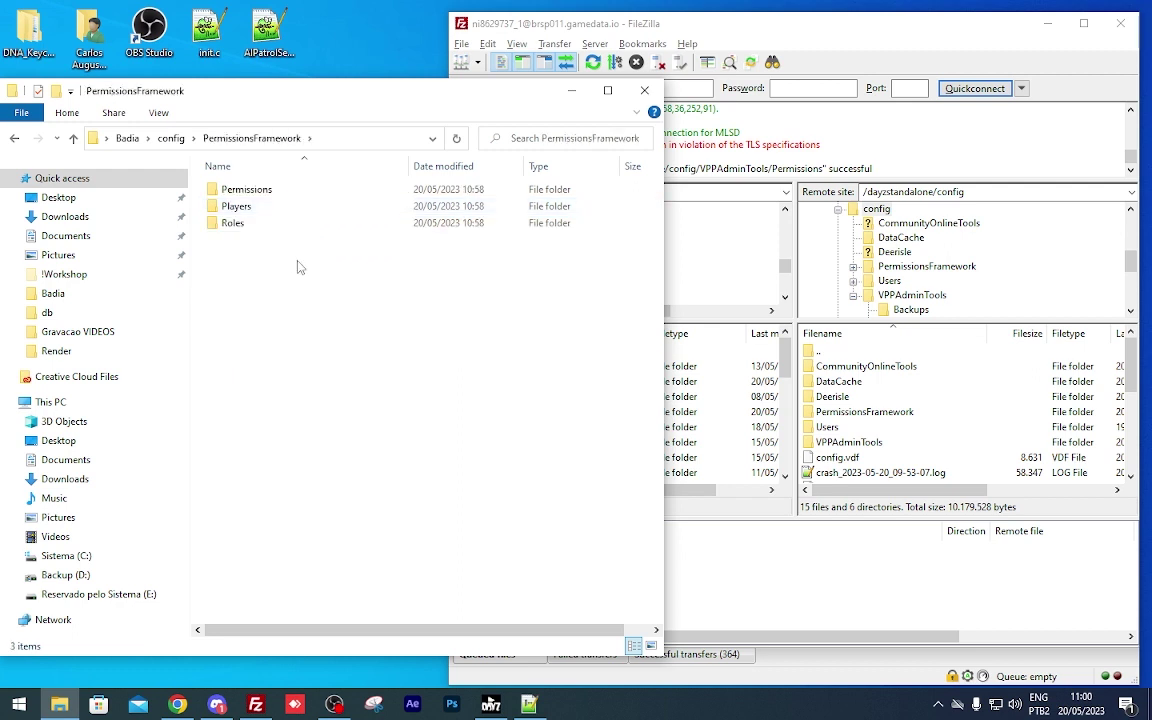
pyautogui.doubleClick(240, 206)
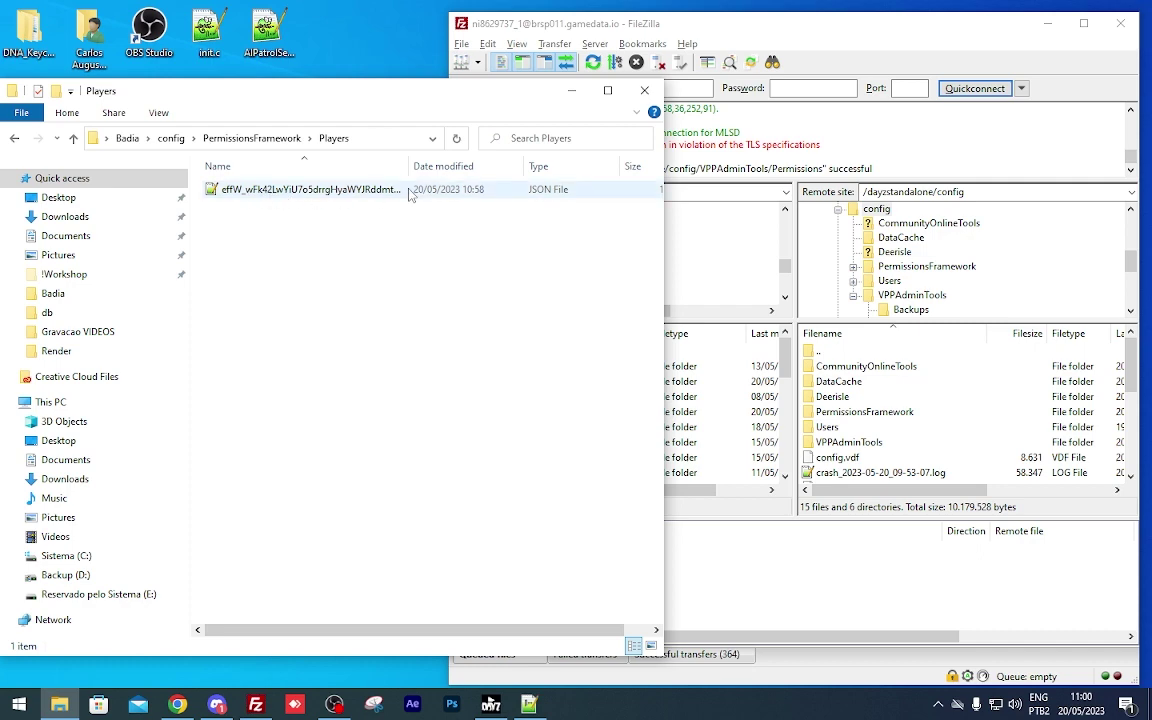
pyautogui.click(336, 197)
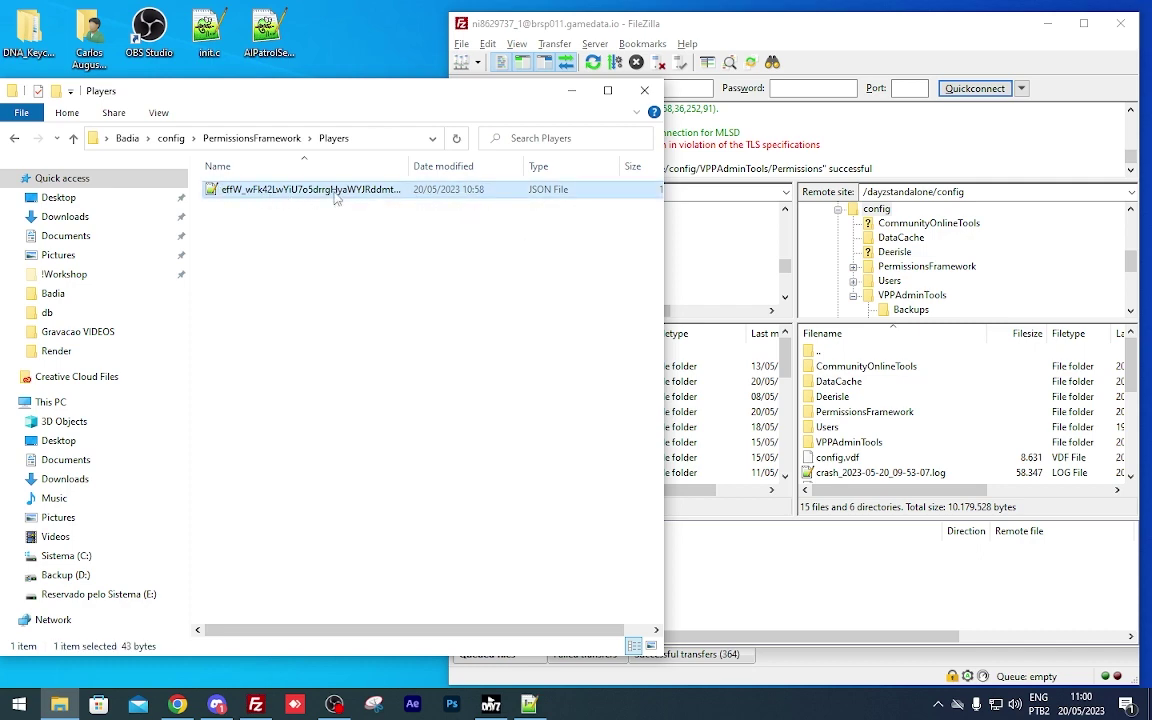
pyautogui.doubleClick(336, 197)
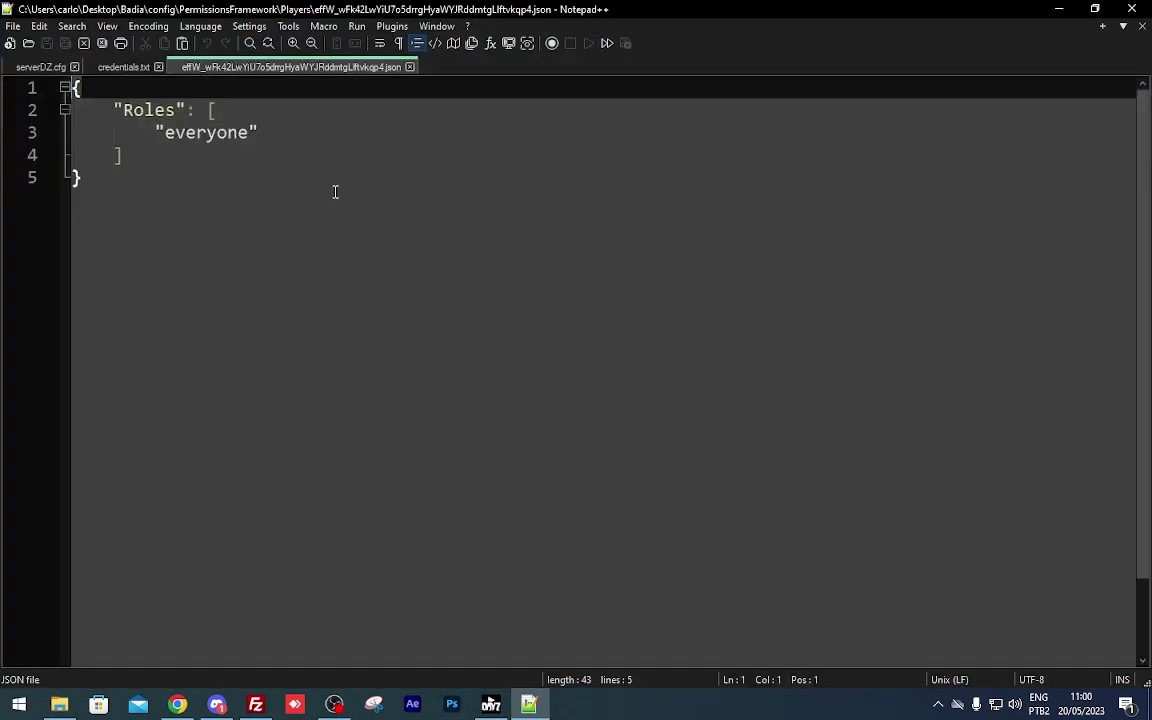
# Step: Add an 'admin' role below 'everyone', insert the missing comma, and save
pyautogui.click(268, 133)
pyautogui.press('Return')
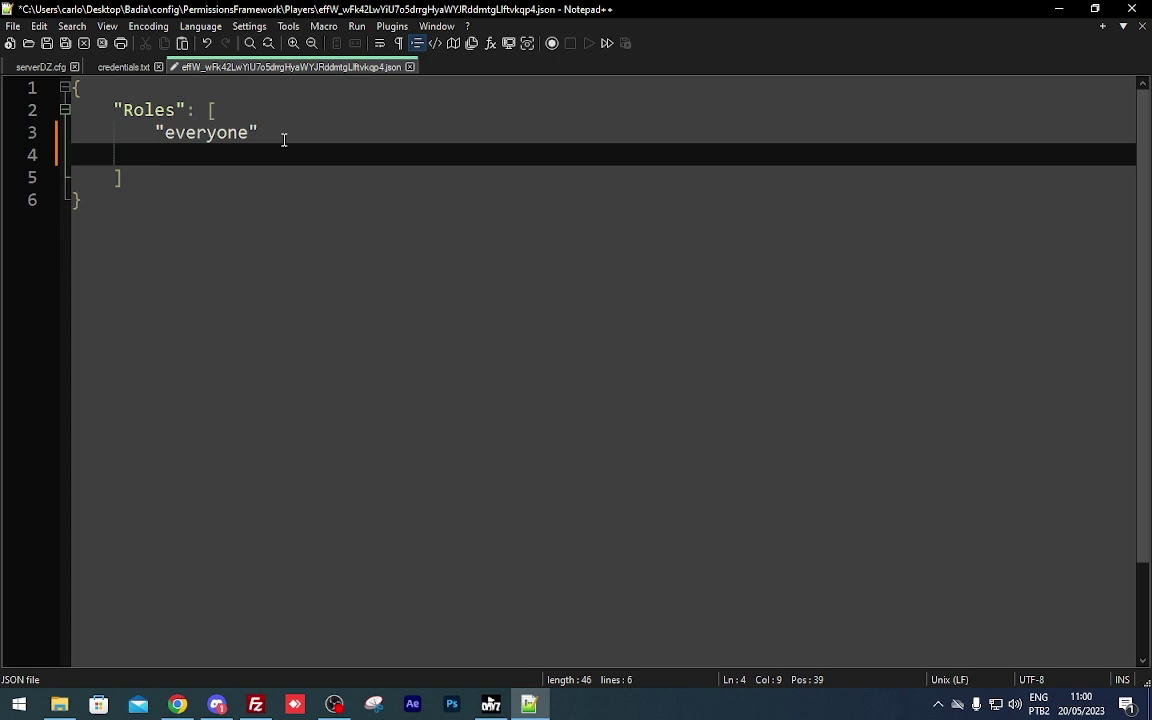
pyautogui.write('"admin')
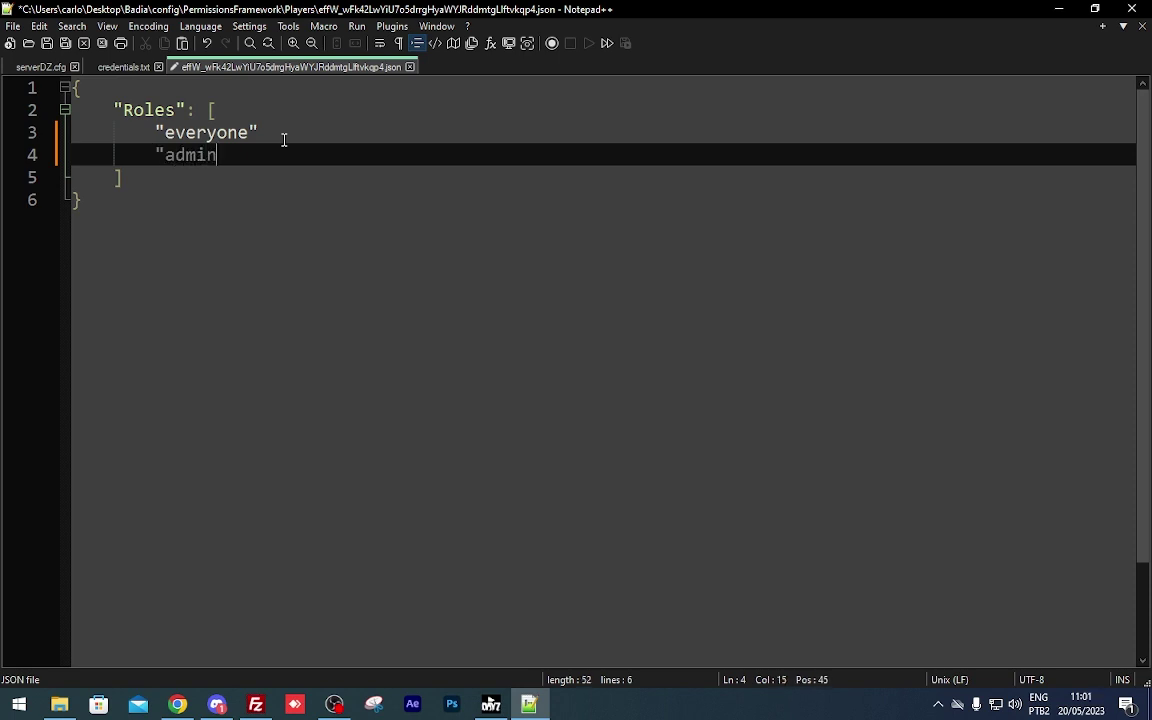
pyautogui.write('"')
pyautogui.press('Up')
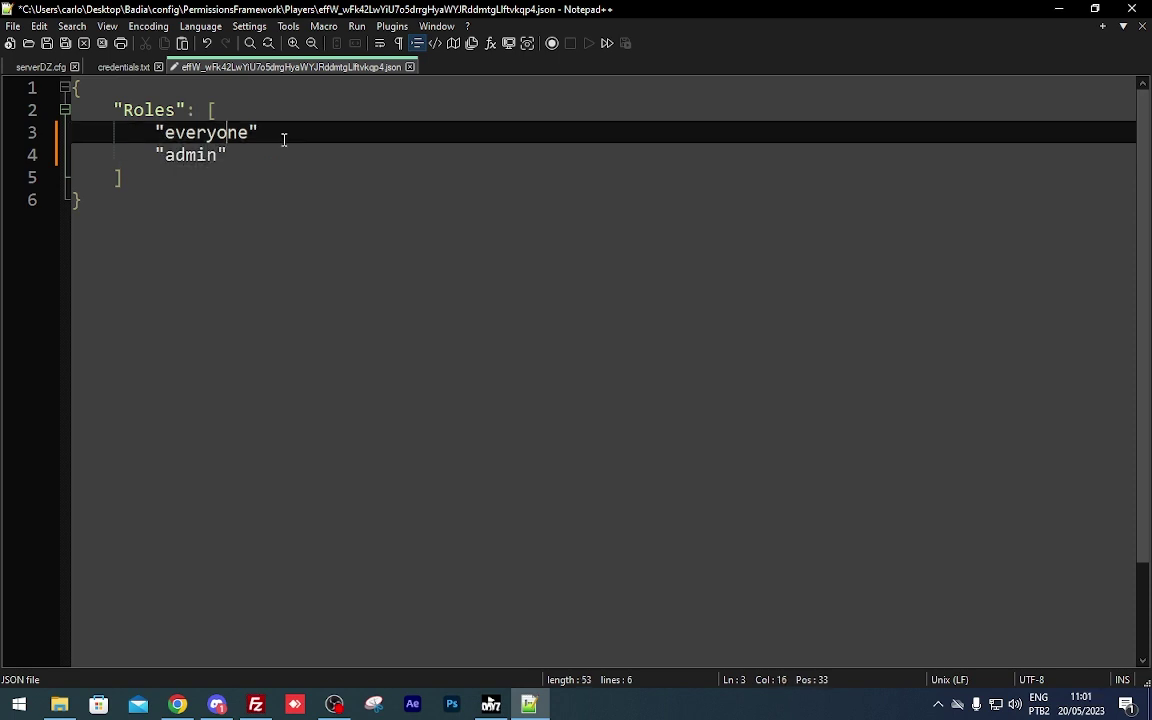
pyautogui.press('pagedown')
pyautogui.press('pageup')
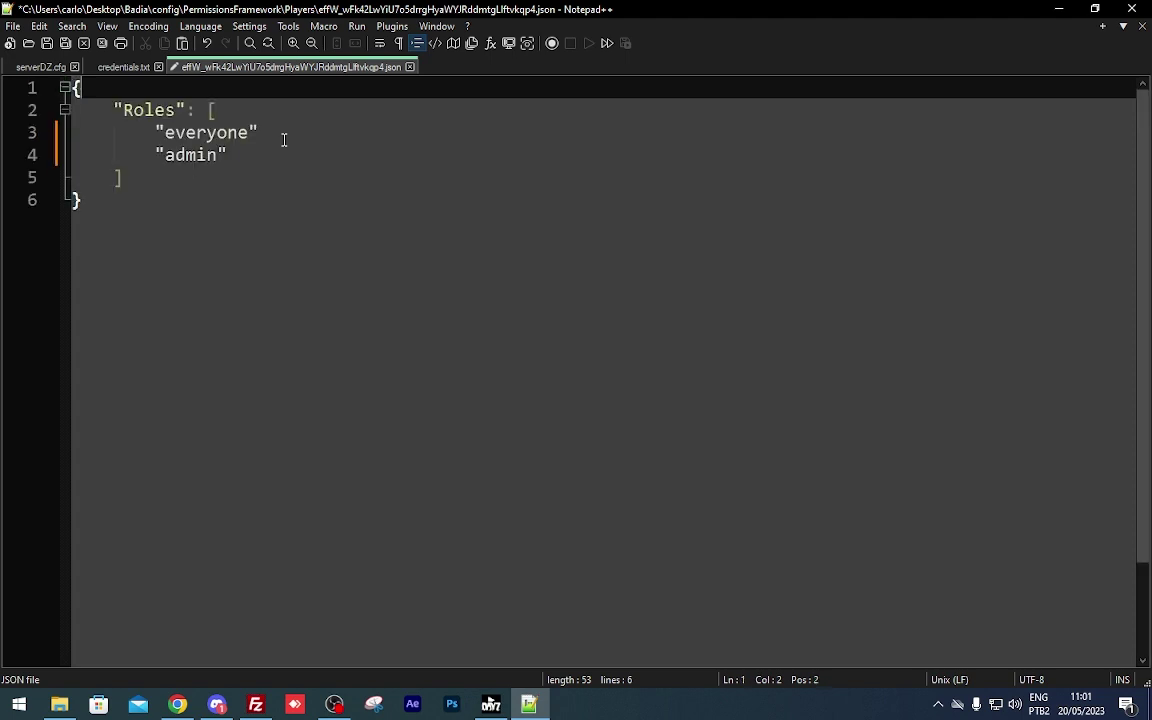
pyautogui.click(284, 140)
pyautogui.write(',')
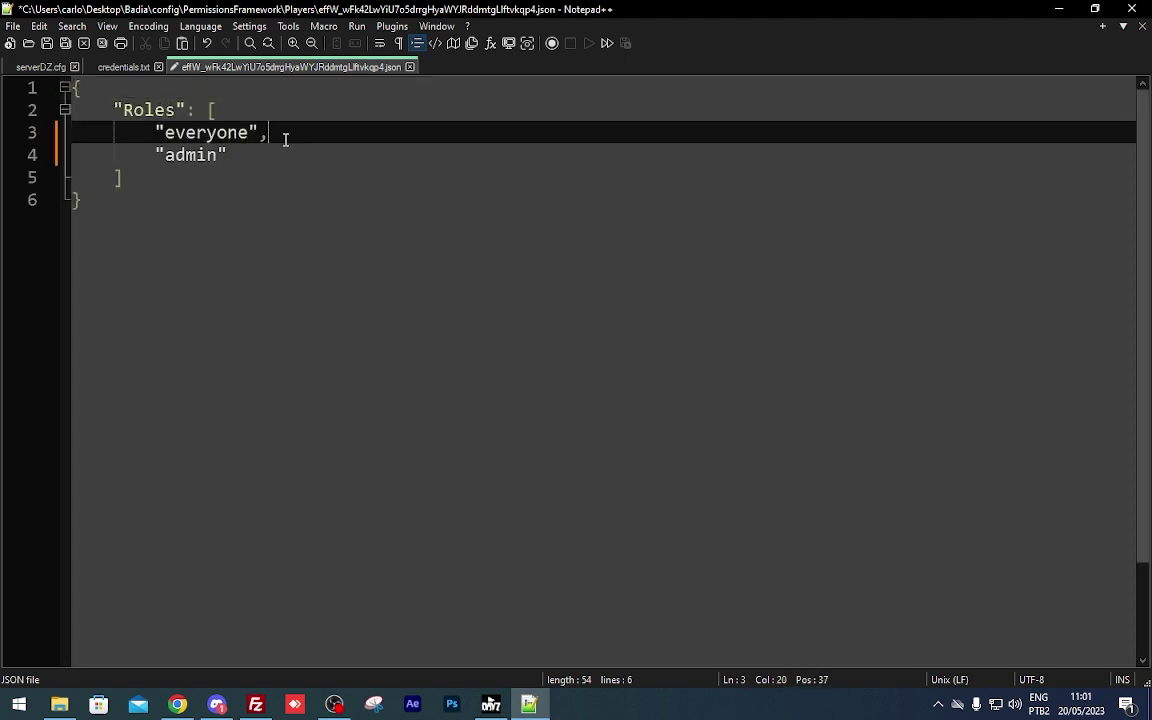
pyautogui.click(47, 44)
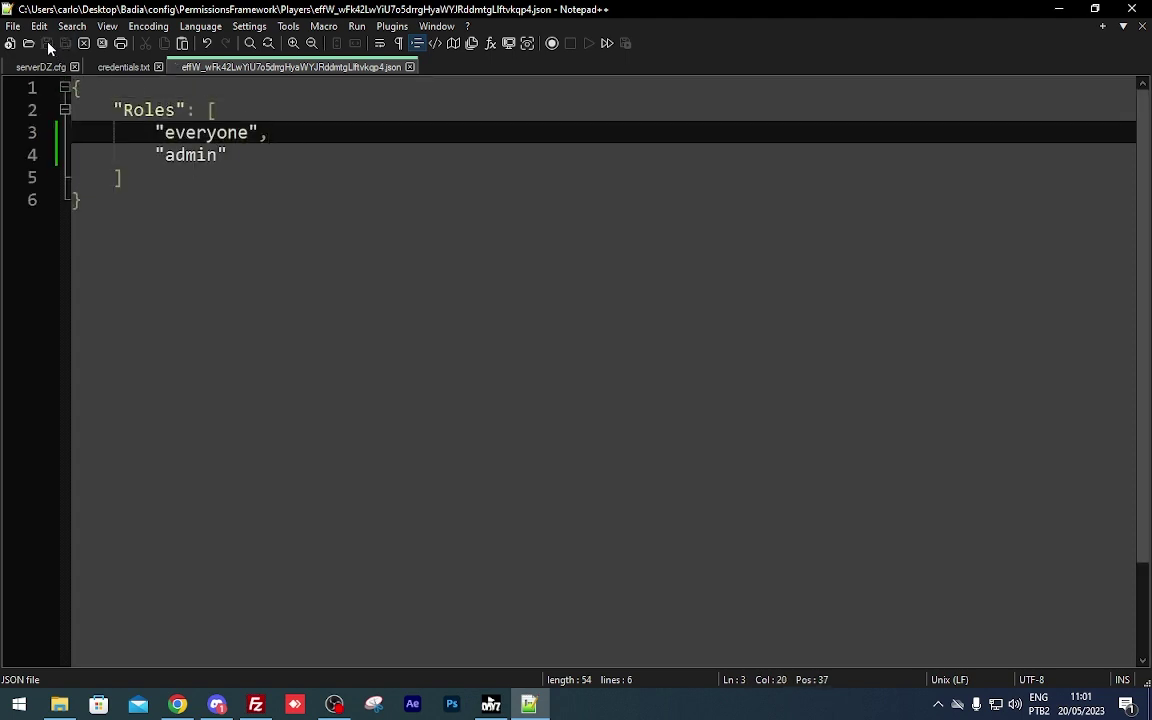
# Step: Review the saved Roles list showing 'everyone' and 'admin' entries
pyautogui.click(252, 134)
pyautogui.press('Down')
pyautogui.press('Down')
pyautogui.click(214, 157)
pyautogui.click(199, 106)
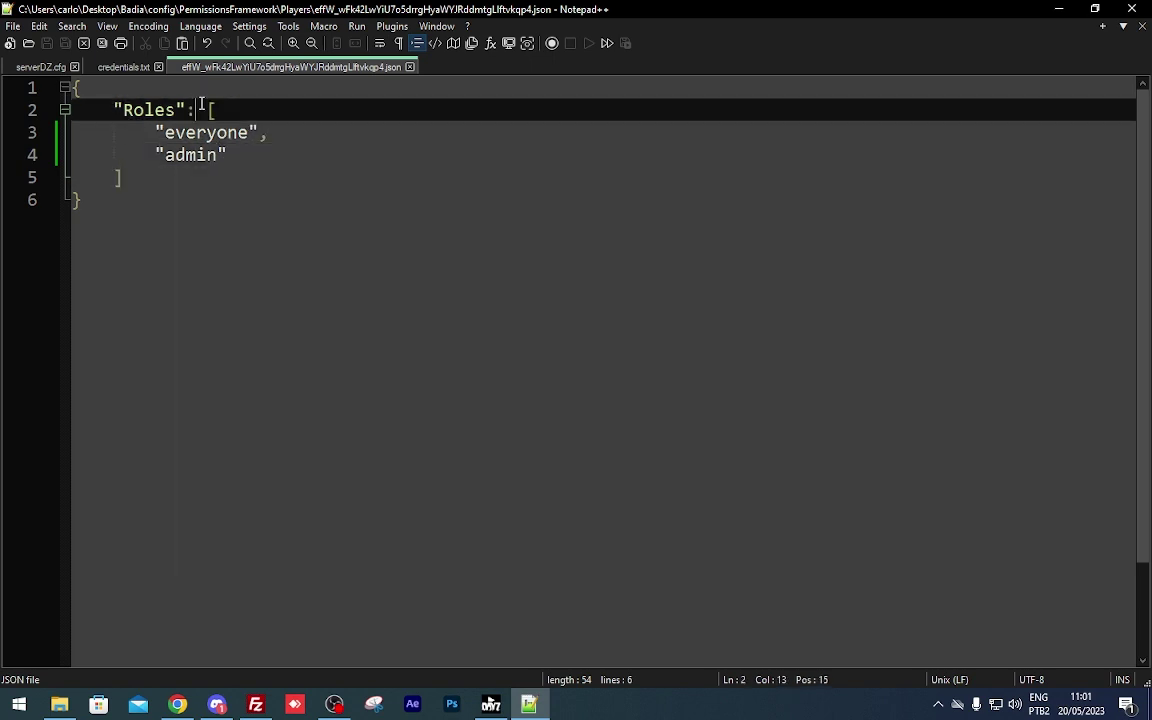
pyautogui.click(260, 124)
pyautogui.click(209, 162)
pyautogui.click(242, 114)
pyautogui.click(184, 185)
pyautogui.click(249, 108)
pyautogui.click(188, 175)
# Step: Close the roles JSON and go back to the local PermissionsFramework folder
pyautogui.click(409, 67)
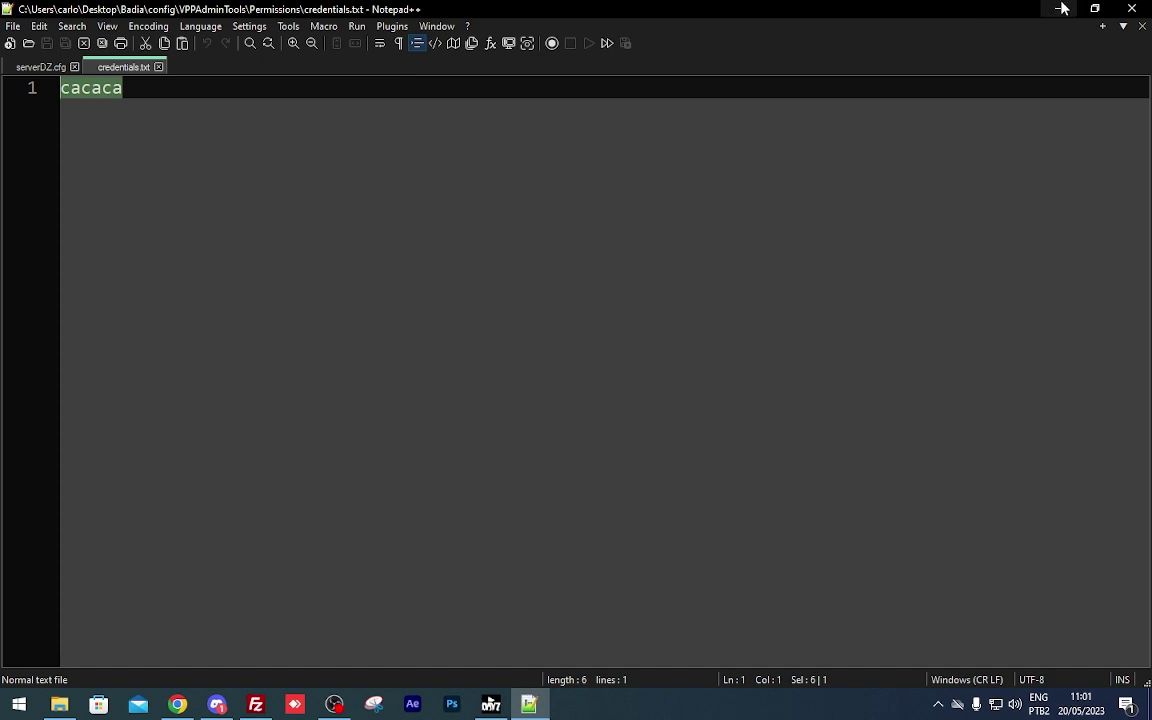
pyautogui.click(1058, 8)
pyautogui.click(243, 140)
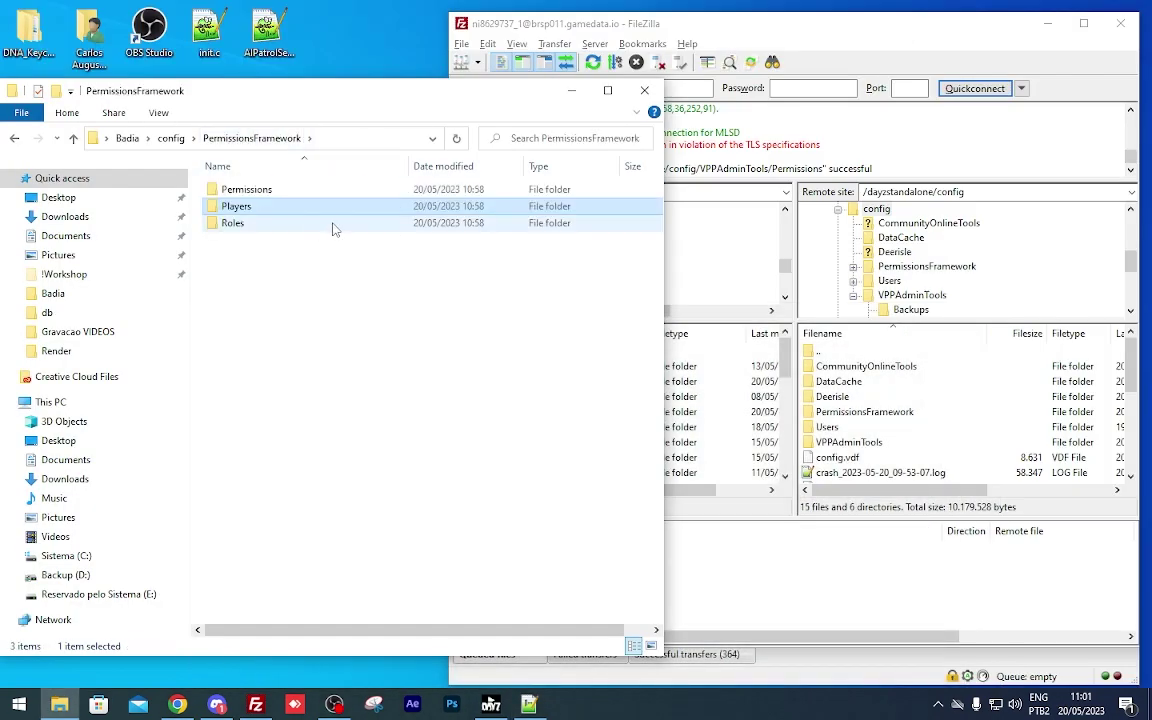
# Step: Open the permissions text file from the Permissions folder and inspect its 0 values
pyautogui.doubleClick(246, 190)
pyautogui.doubleClick(251, 191)
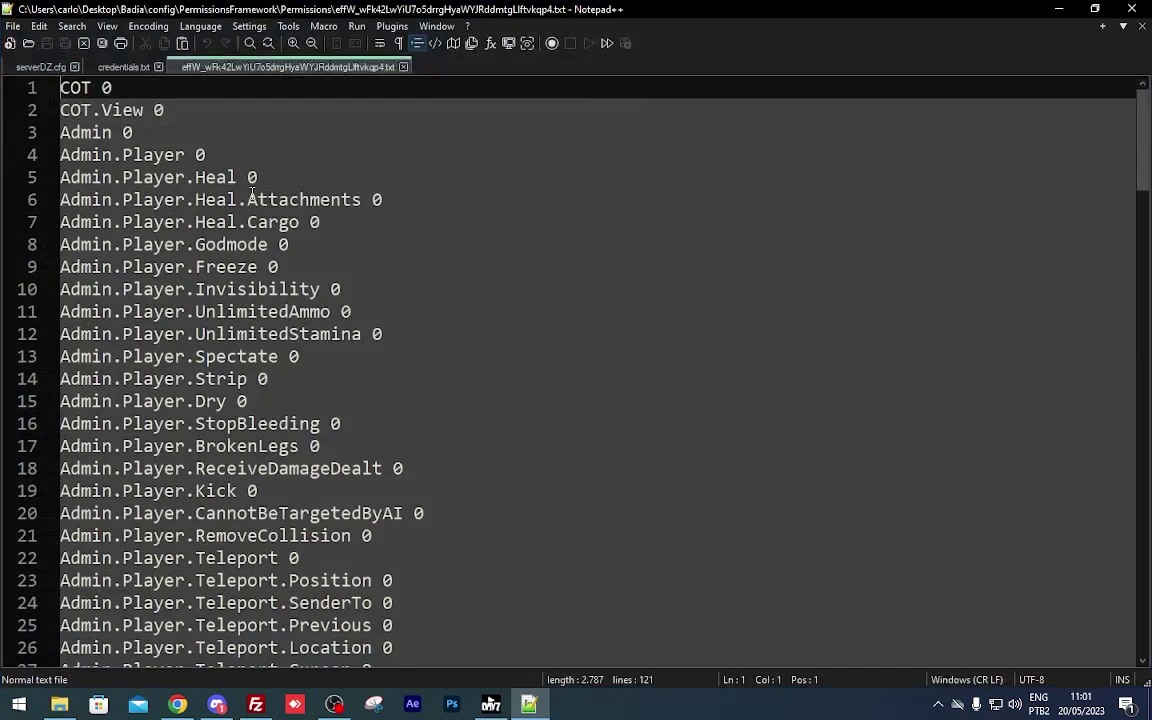
pyautogui.moveTo(124, 90); pyautogui.dragTo(92, 88)
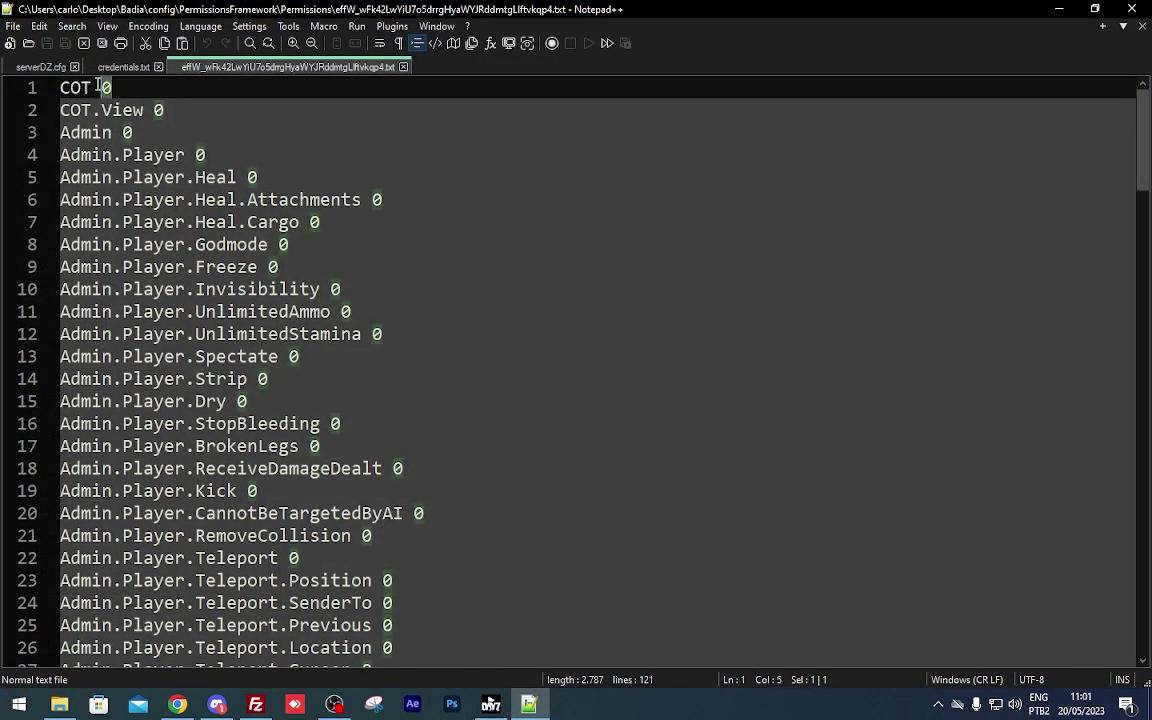
pyautogui.click(166, 110)
pyautogui.click(150, 133)
pyautogui.click(228, 177)
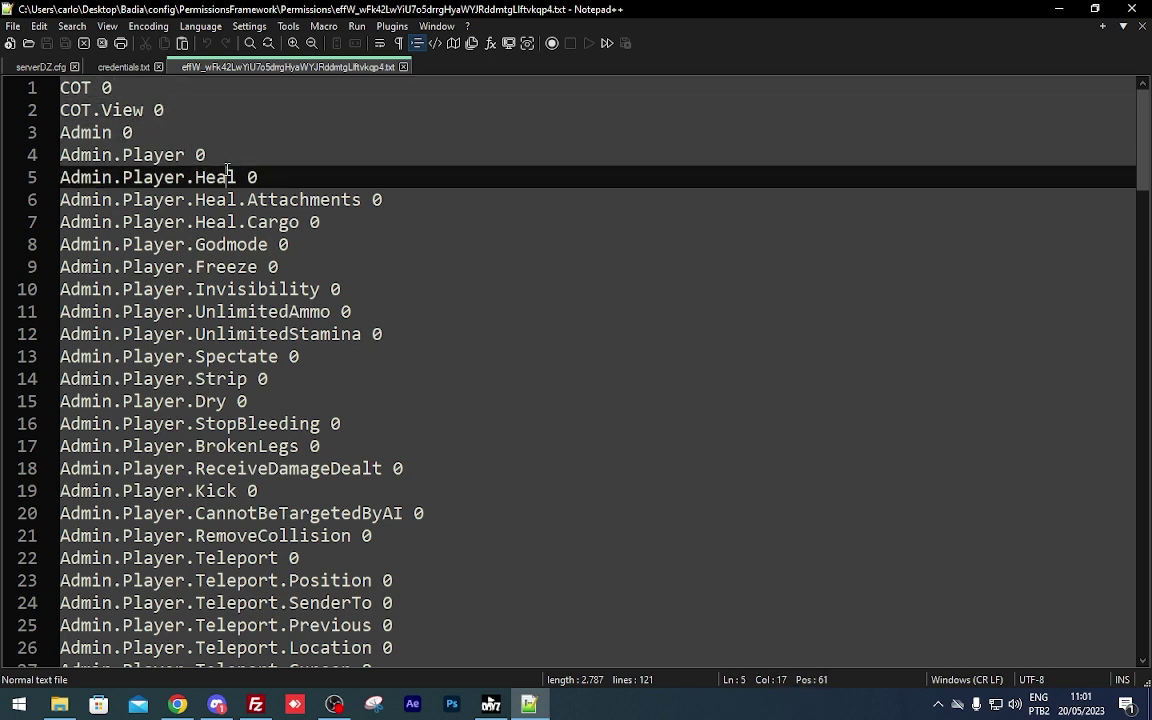
pyautogui.moveTo(121, 87); pyautogui.dragTo(92, 88)
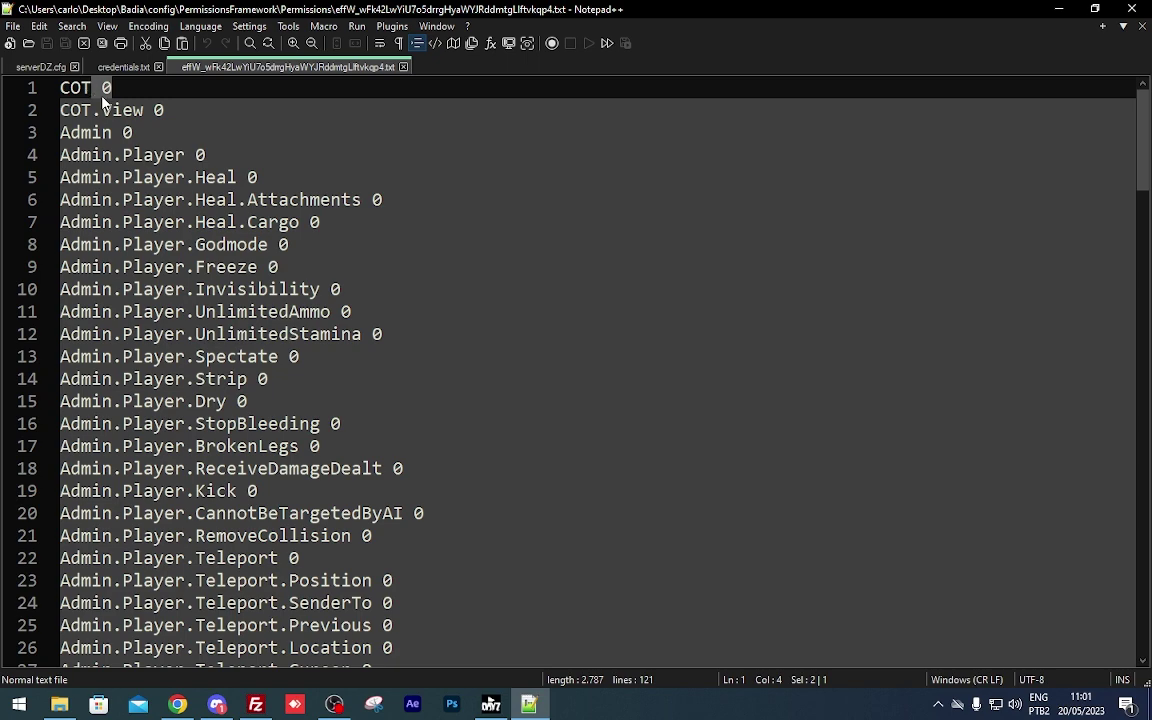
# Step: Replace every 0 with 2 across all 120 permission values using Replace All
pyautogui.hotkey('ctrl', 'h')
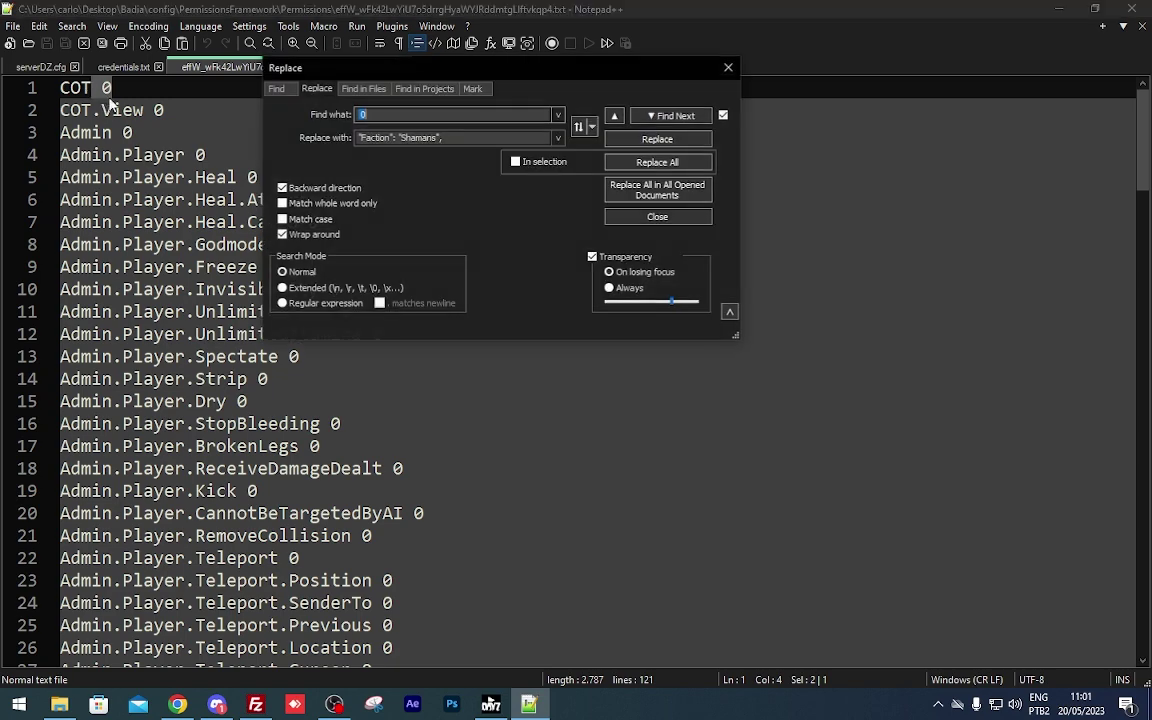
pyautogui.moveTo(335, 61); pyautogui.dragTo(544, 124)
pyautogui.press('Tab')
pyautogui.write('0')
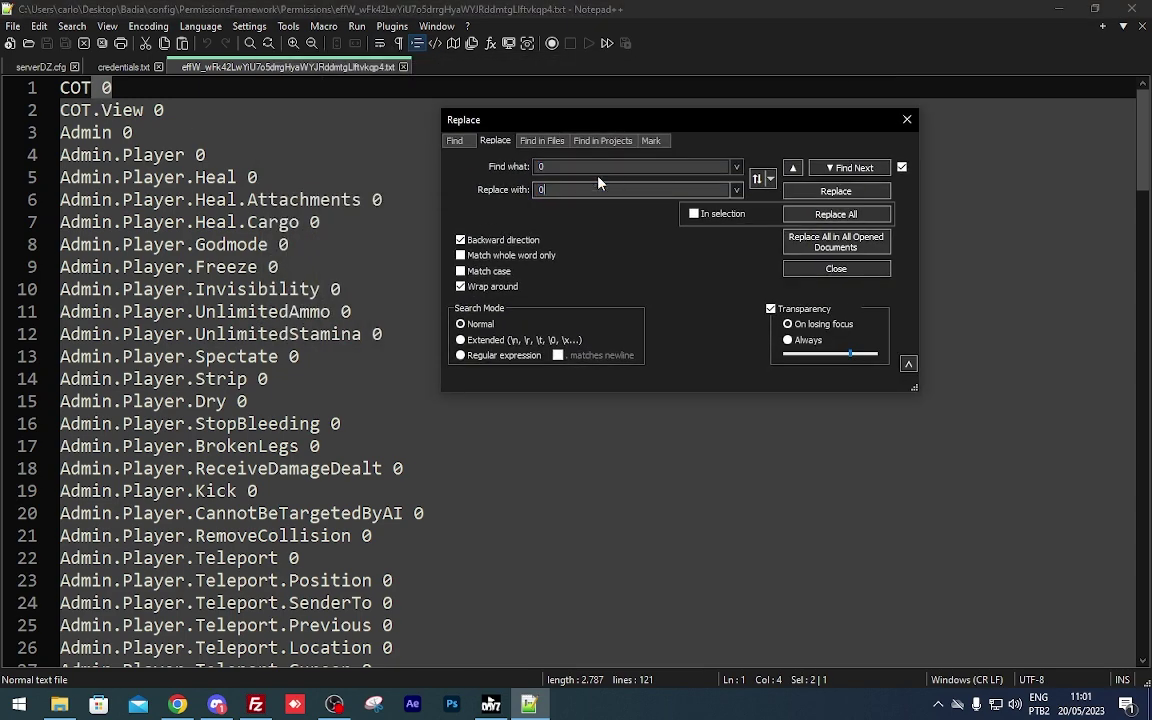
pyautogui.click(541, 190)
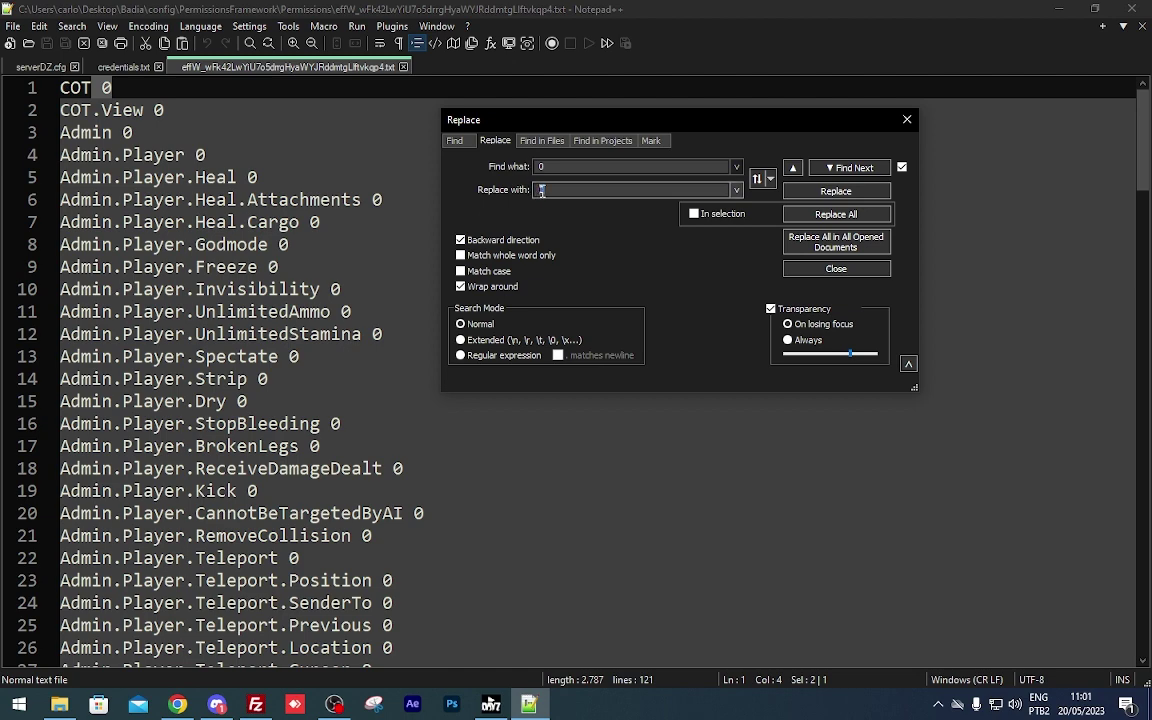
pyautogui.click(836, 214)
pyautogui.scroll(-20, 470, 594)
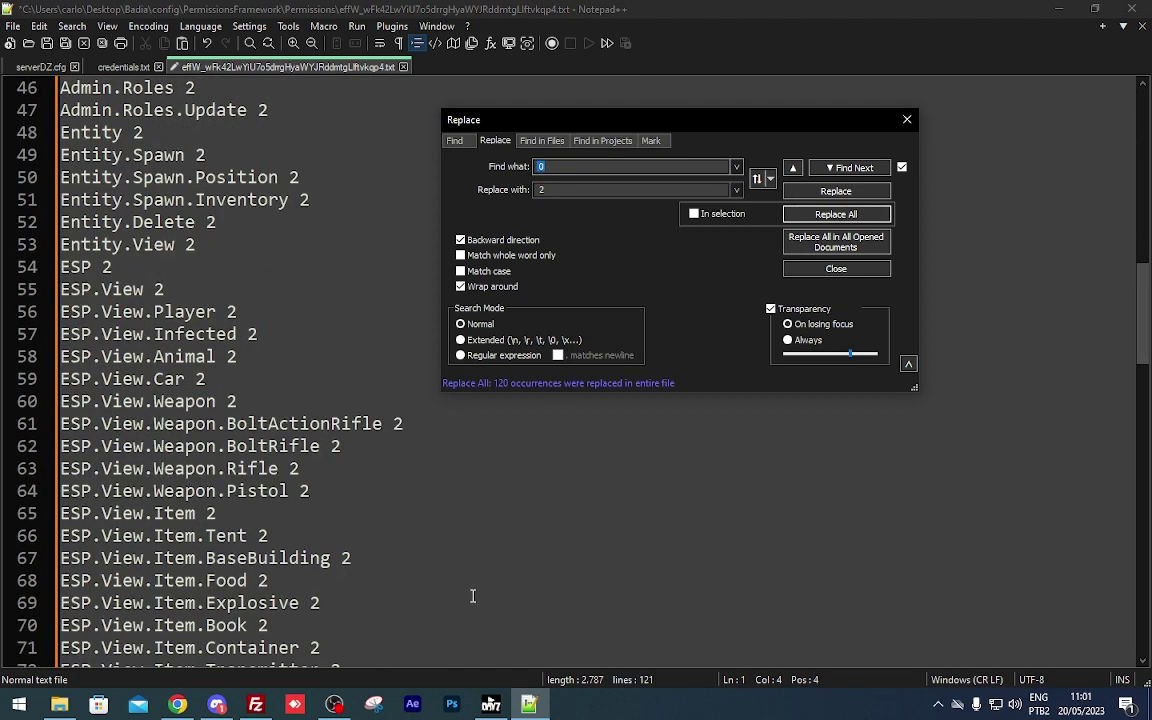
pyautogui.scroll(3, 478, 593)
pyautogui.scroll(15, 478, 593)
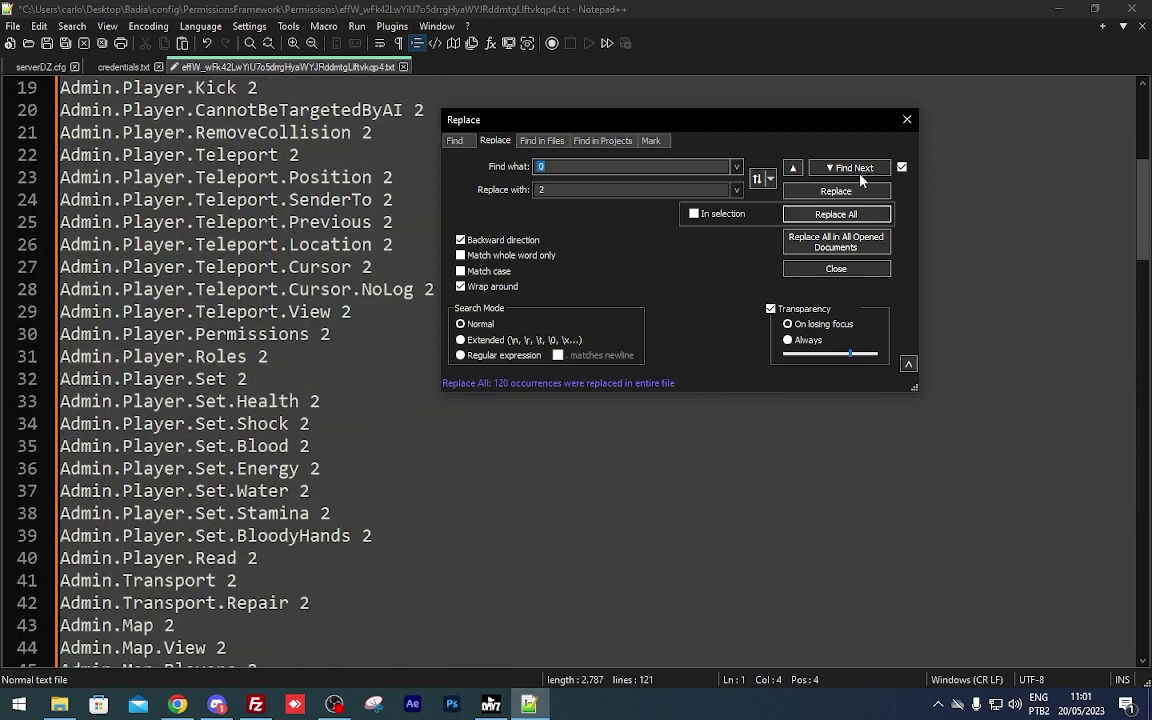
pyautogui.press('Escape')
# Step: Save the updated permissions file and minimize Notepad++
pyautogui.click(39, 26)
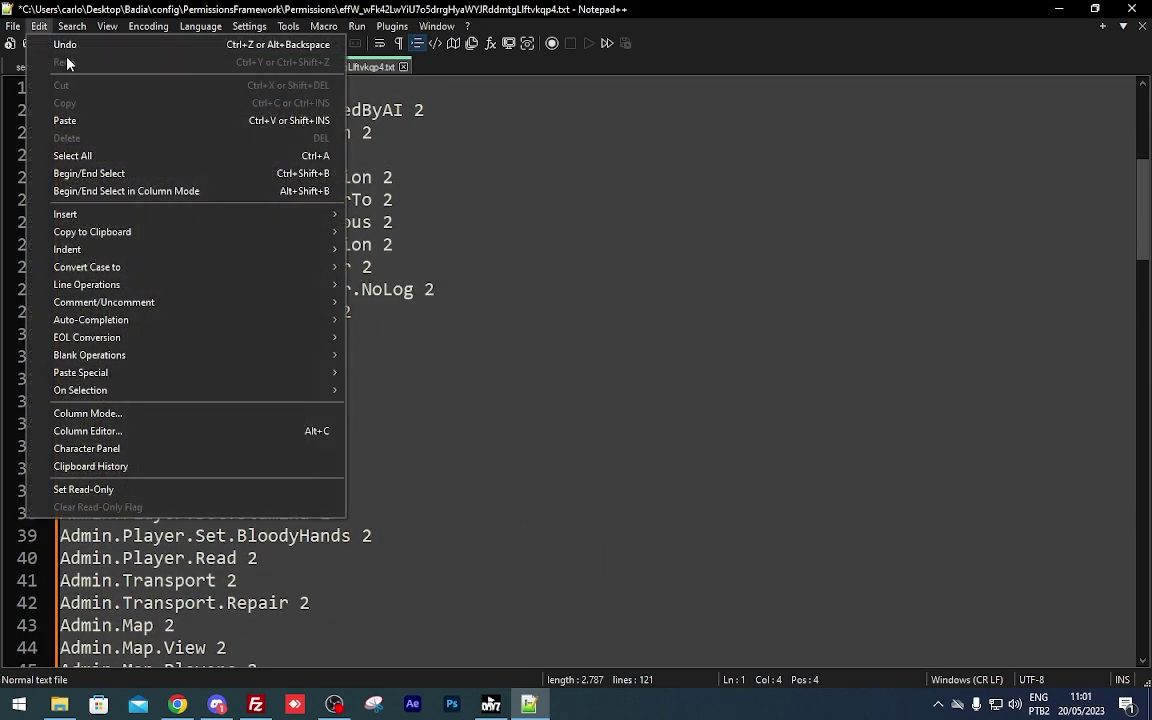
pyautogui.press('Escape')
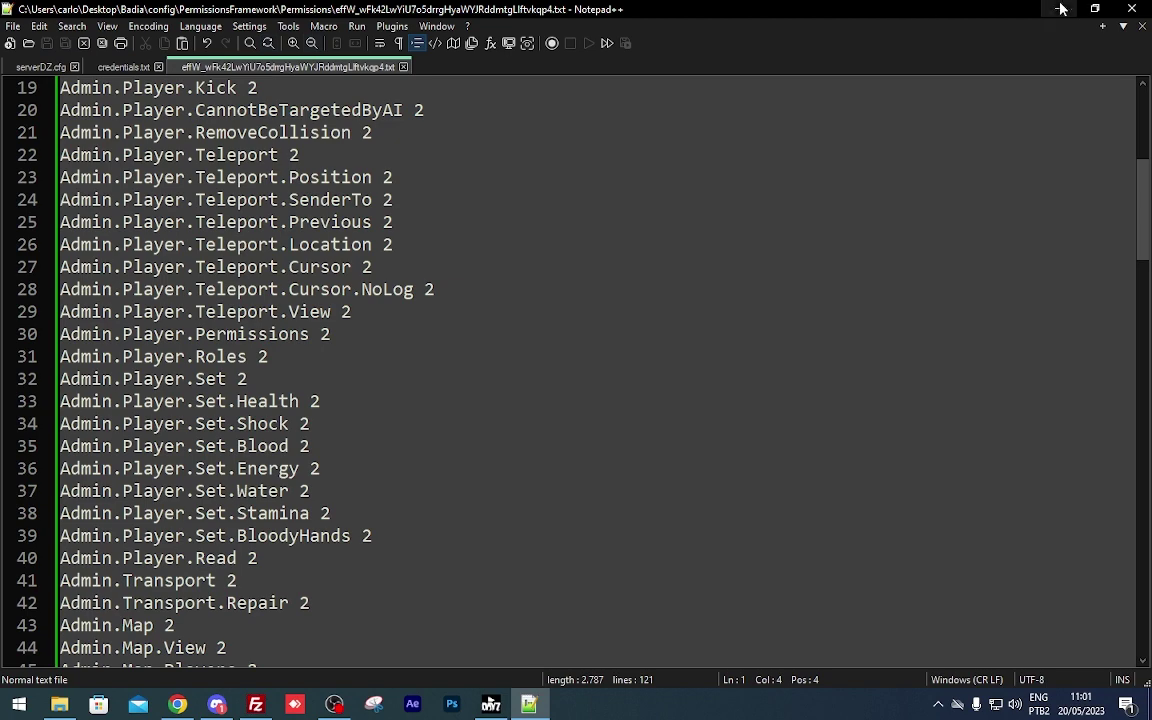
pyautogui.click(1059, 8)
# Step: Upload the edited permissions file into the server's PermissionsFramework/Permissions folder
pyautogui.doubleClick(880, 414)
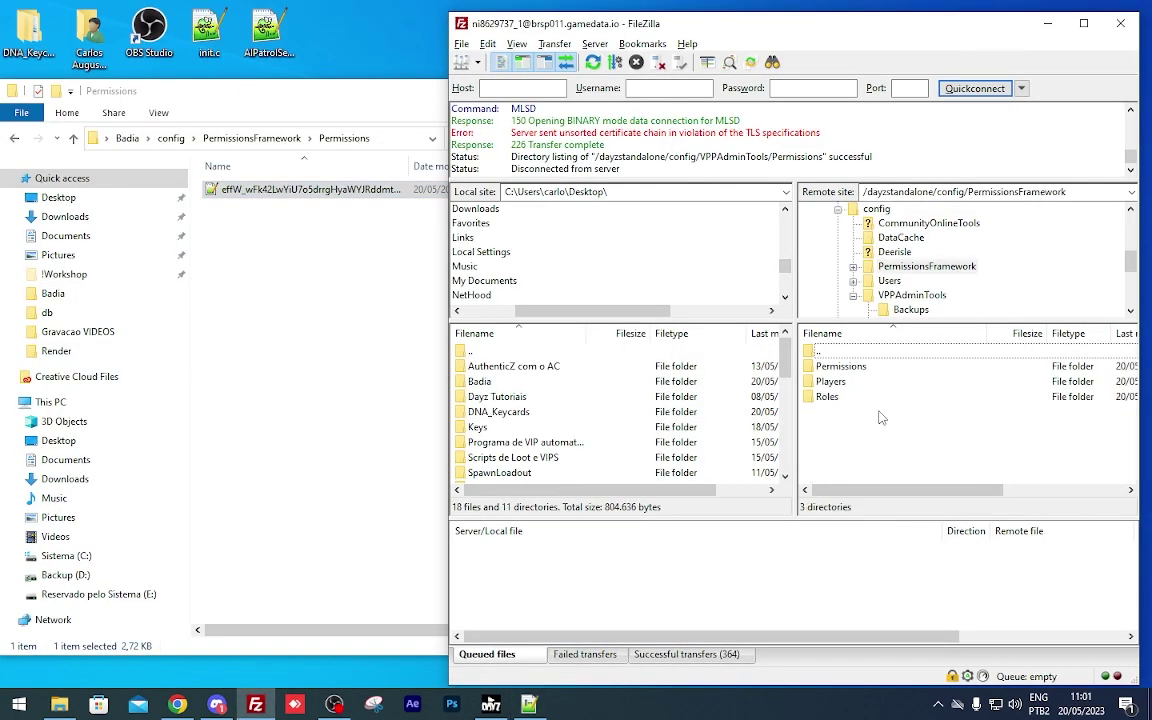
pyautogui.doubleClick(840, 367)
pyautogui.moveTo(250, 188); pyautogui.dragTo(872, 402)
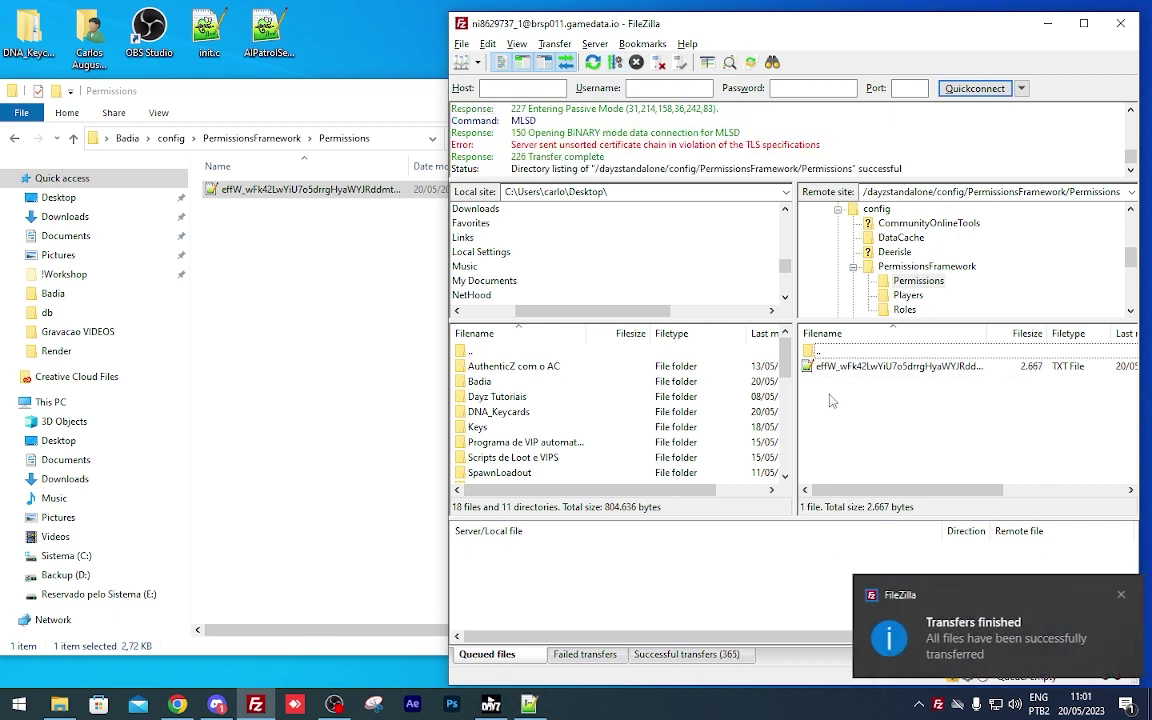
# Step: Upload the player's roles JSON into the server's PermissionsFramework/Players folder, then bring up Nitrado
pyautogui.click(837, 356)
pyautogui.doubleClick(837, 356)
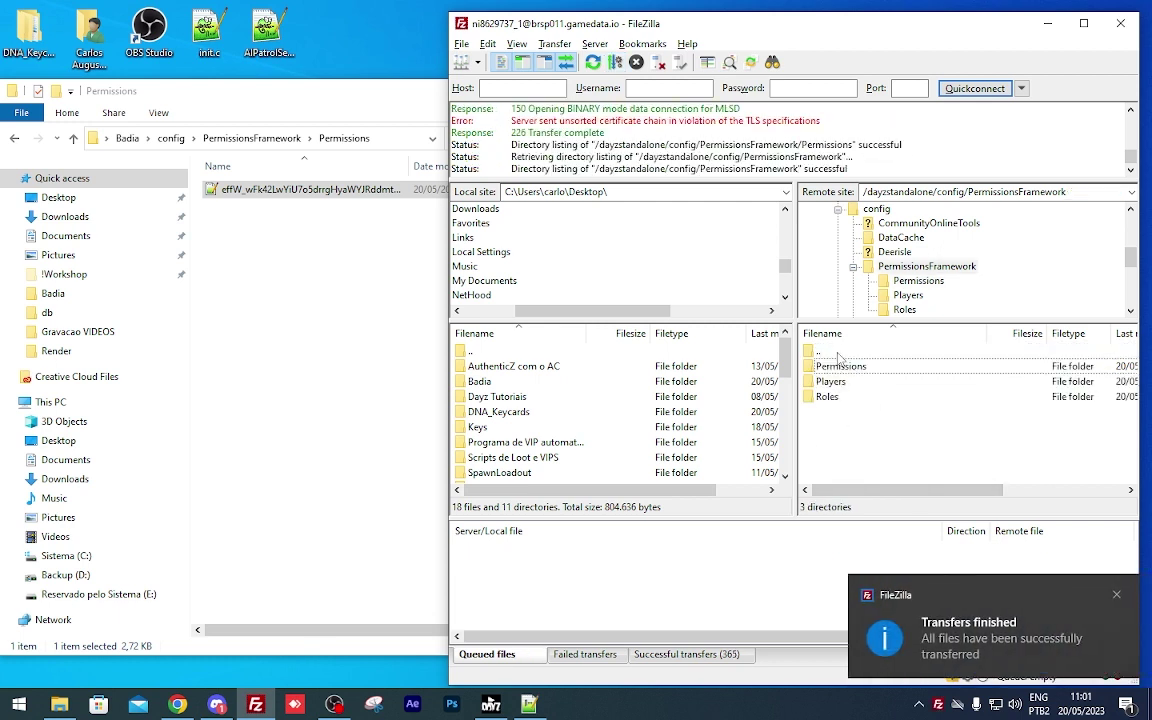
pyautogui.doubleClick(840, 381)
pyautogui.click(296, 141)
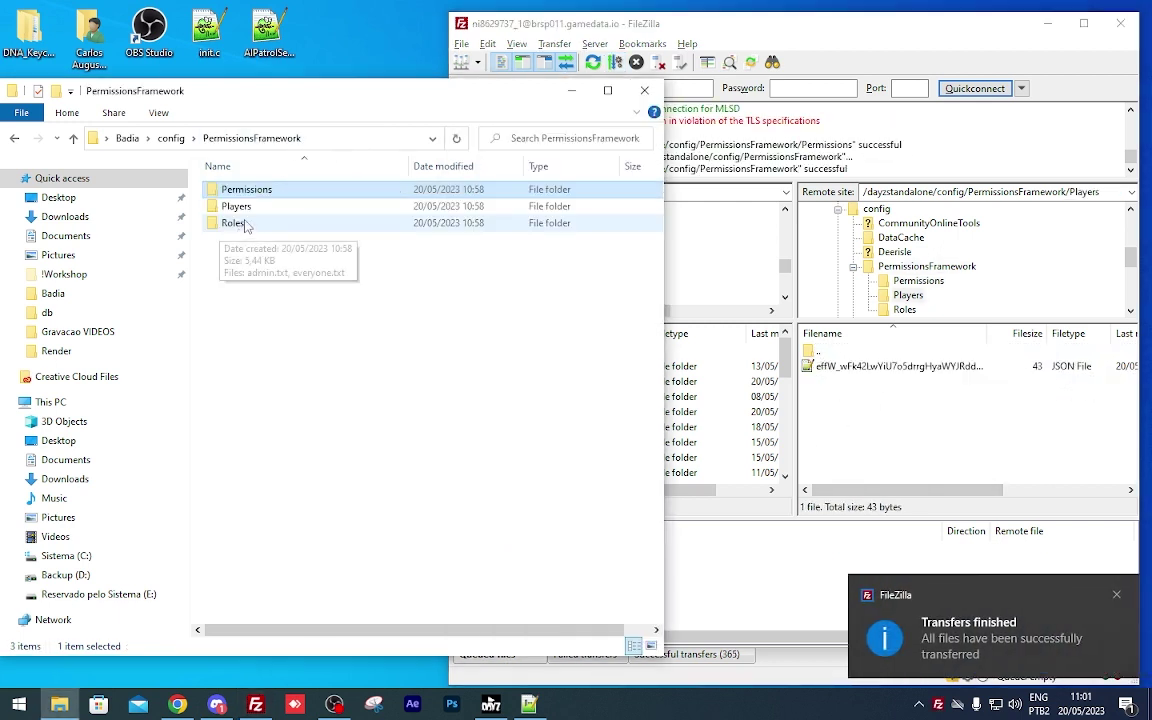
pyautogui.doubleClick(244, 208)
pyautogui.click(255, 194)
pyautogui.moveTo(255, 194); pyautogui.dragTo(864, 422)
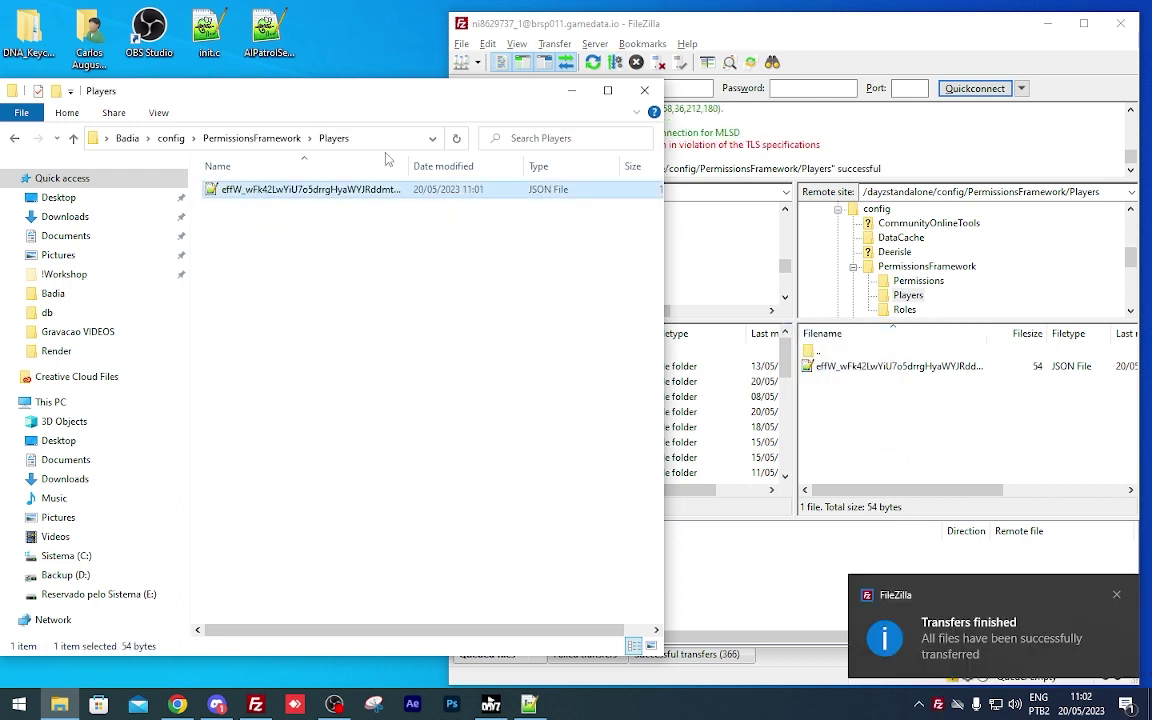
pyautogui.click(278, 45)
pyautogui.click(178, 705)
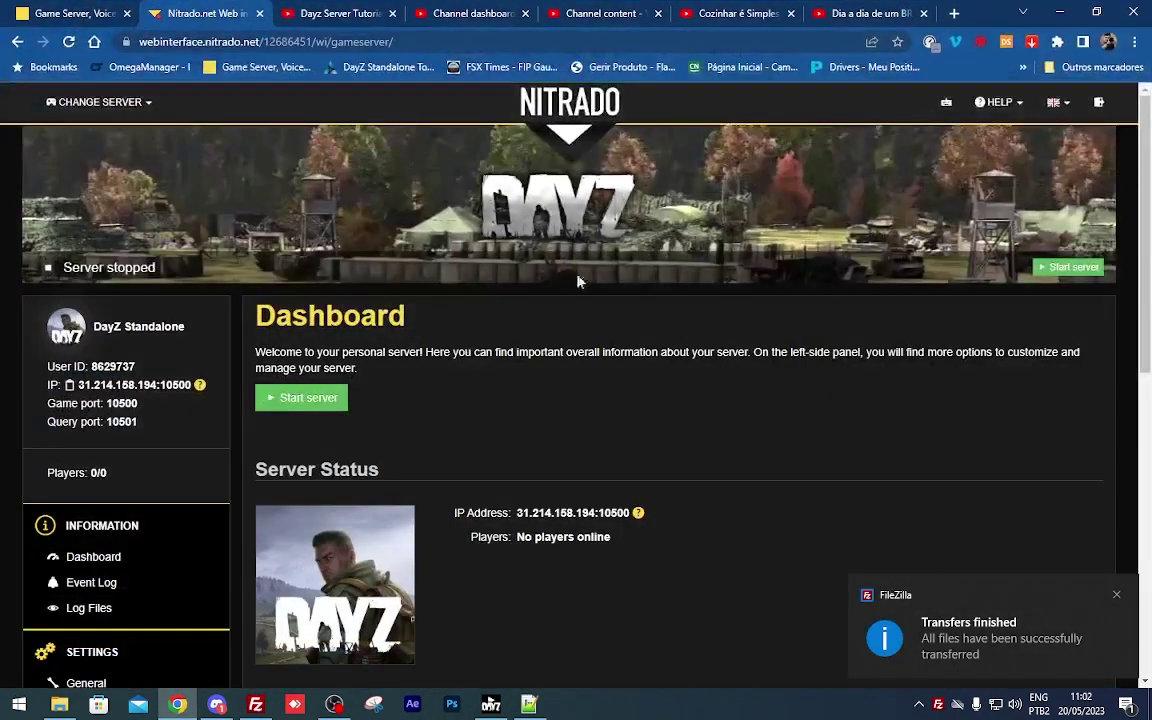
# Step: Start the stopped DayZ server from the Nitrado dashboard and switch to the services overview
pyautogui.click(1072, 267)
pyautogui.click(1115, 596)
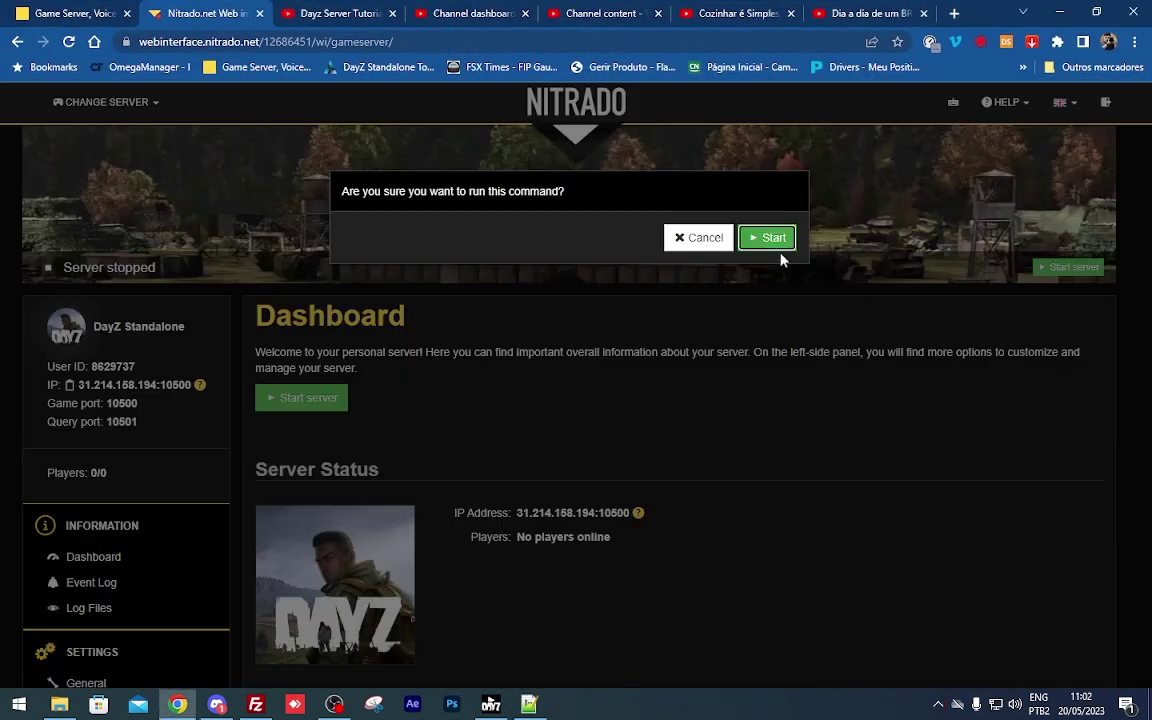
pyautogui.click(742, 408)
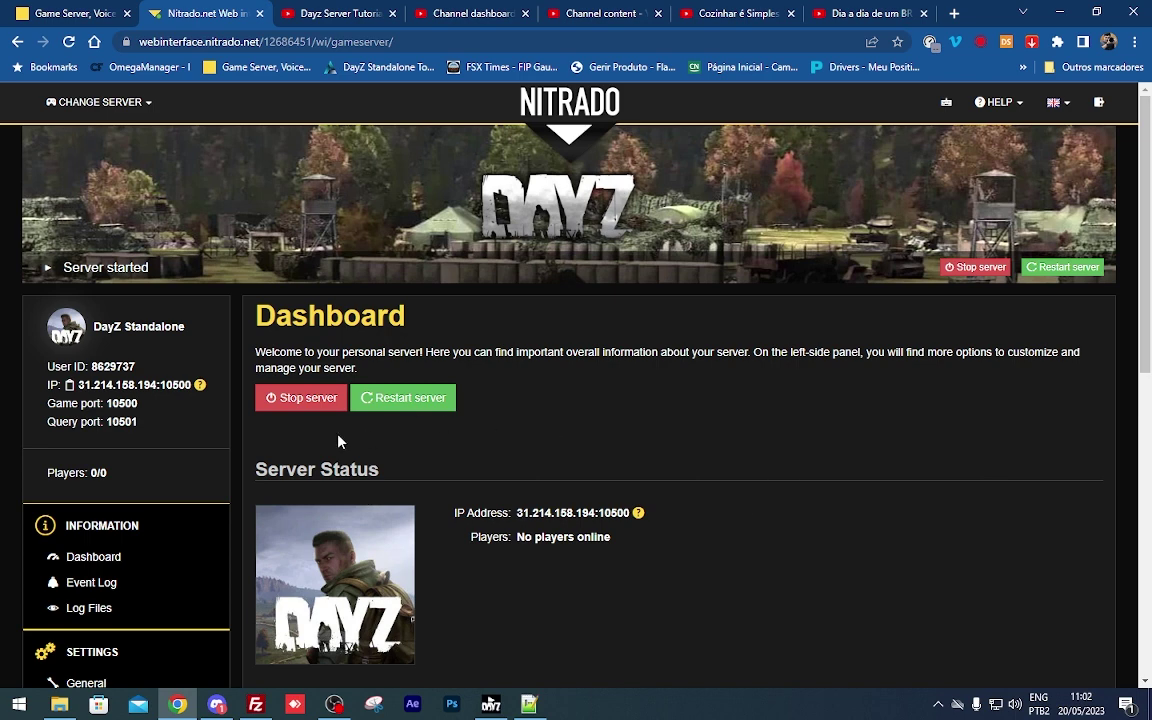
pyautogui.click(80, 13)
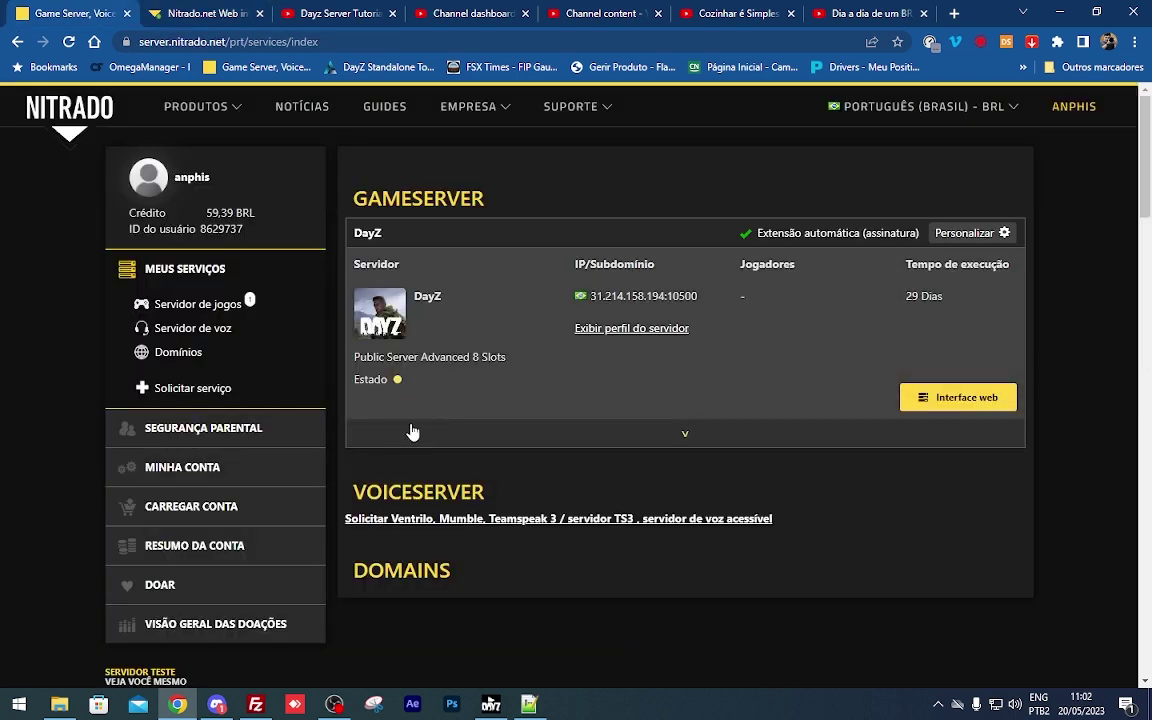
# Step: Join [BR] BADIA DeerIsle with its required mods, entering the server password to connect
pyautogui.press('F5')
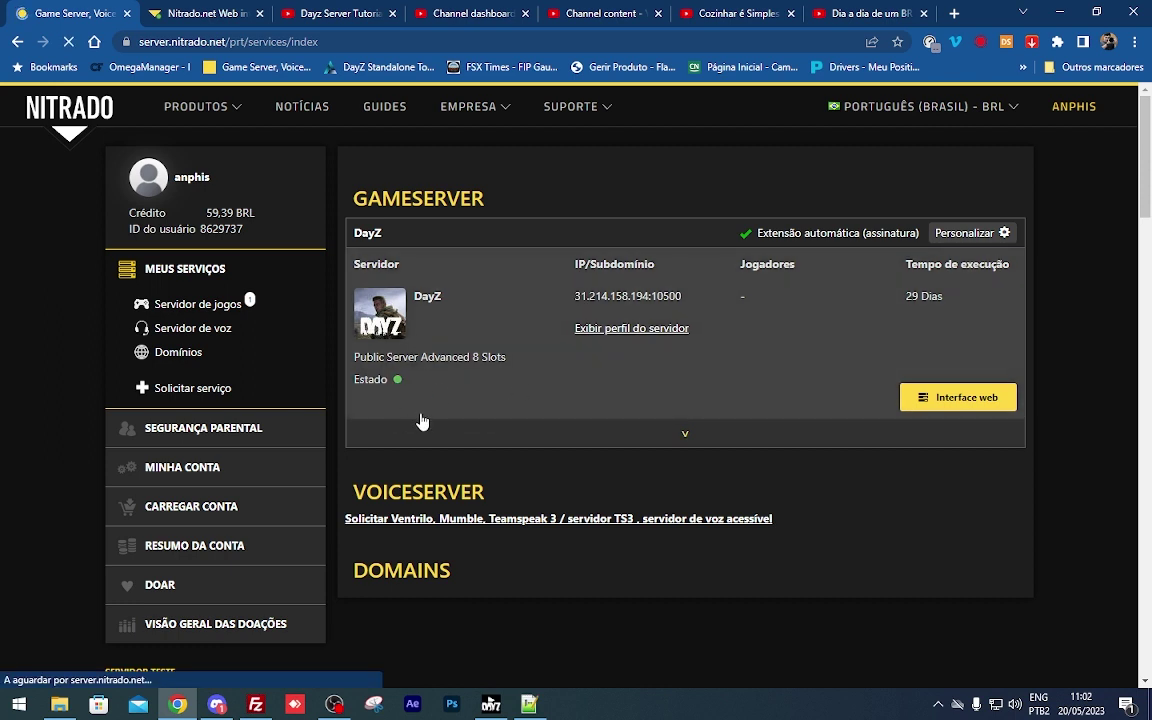
pyautogui.click(490, 704)
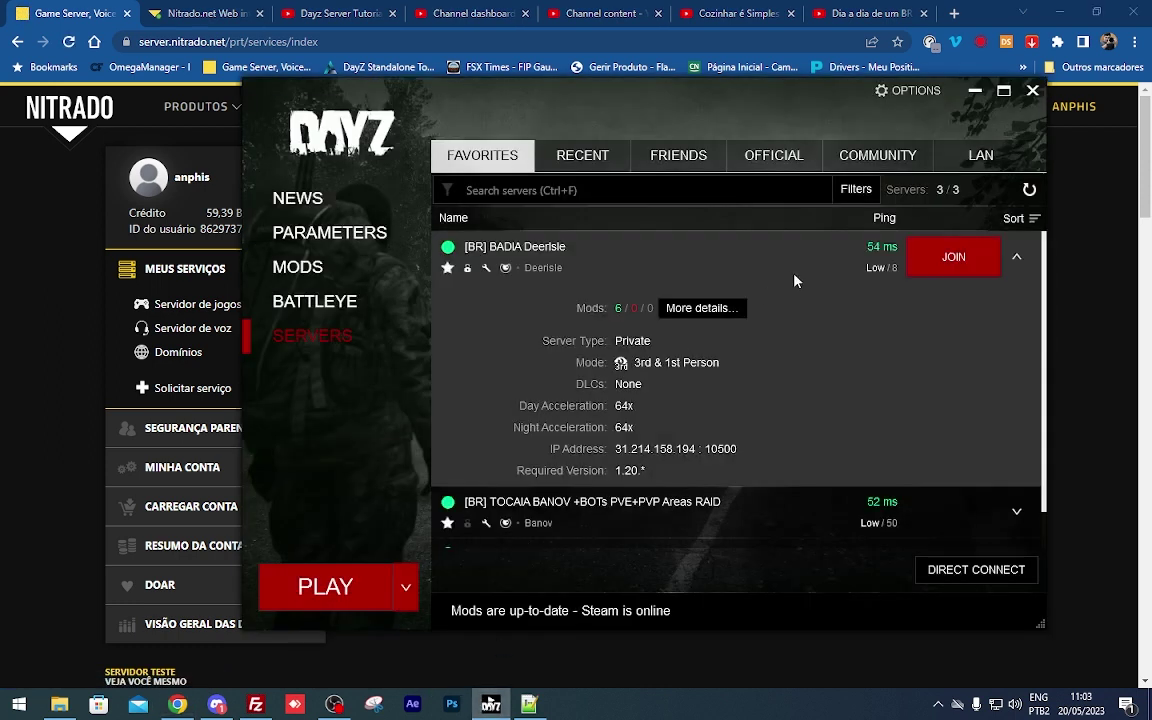
pyautogui.click(957, 257)
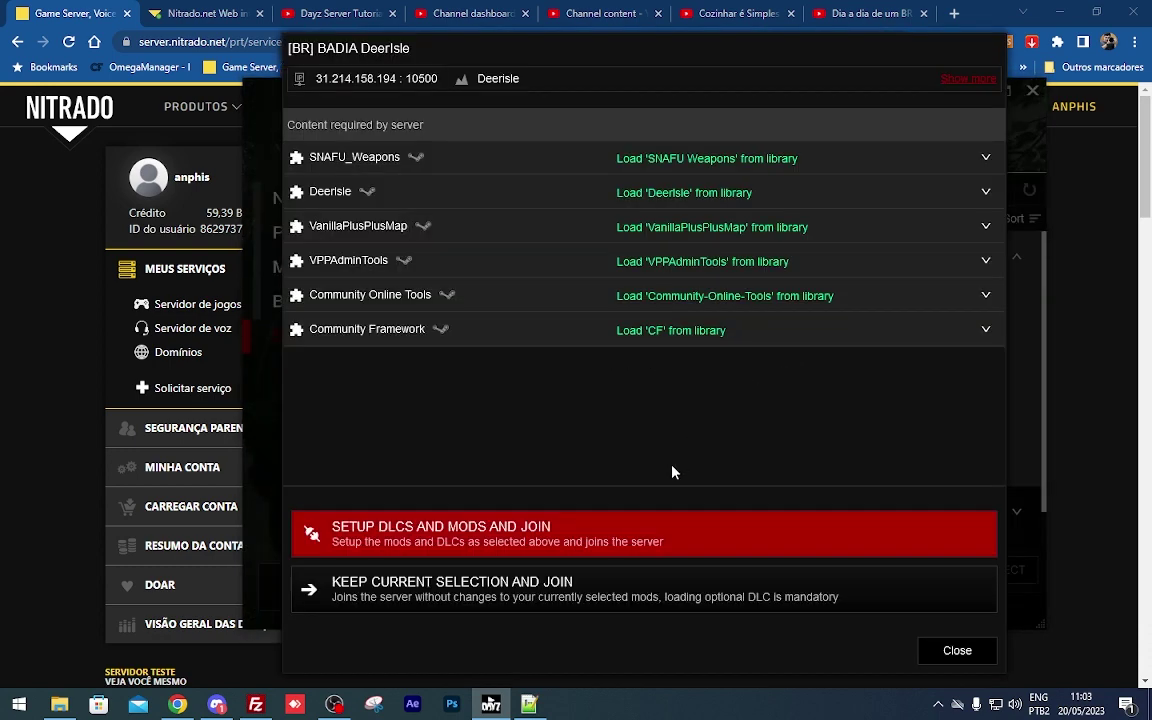
pyautogui.click(638, 527)
pyautogui.write('******')
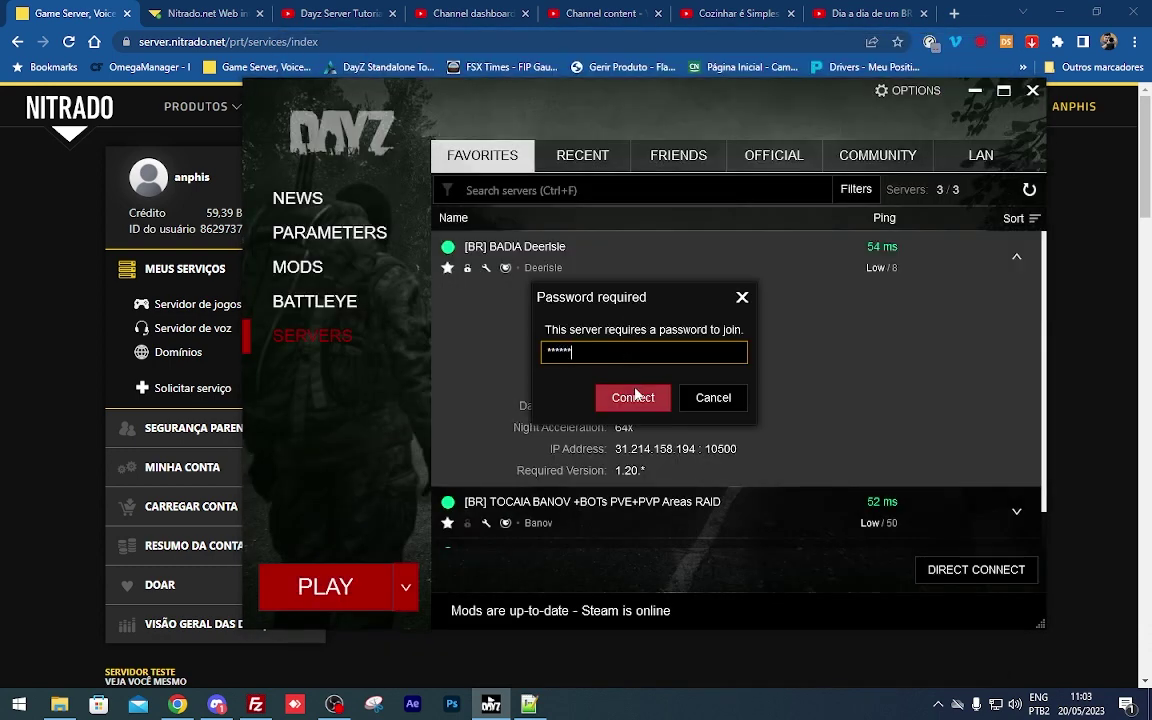
pyautogui.click(633, 397)
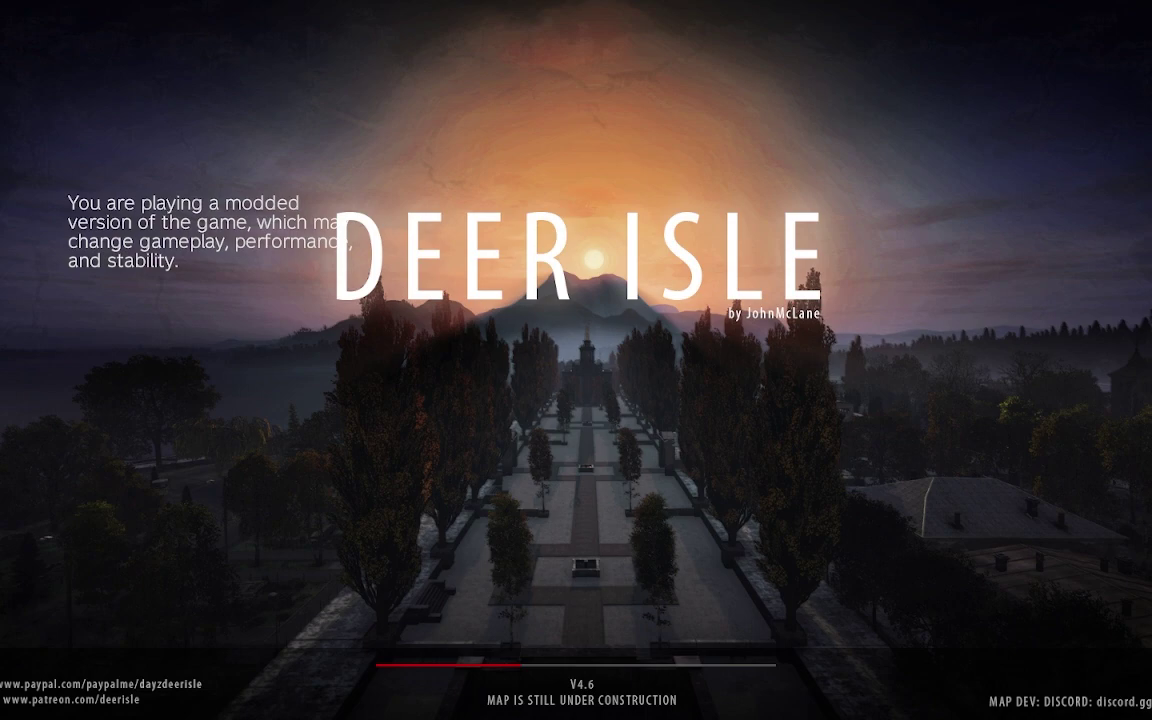
# Step: In V++ Player Manager, give The Architect water 5000, energy 20000 and godmode
pyautogui.hotkey('alt', 'Tab')
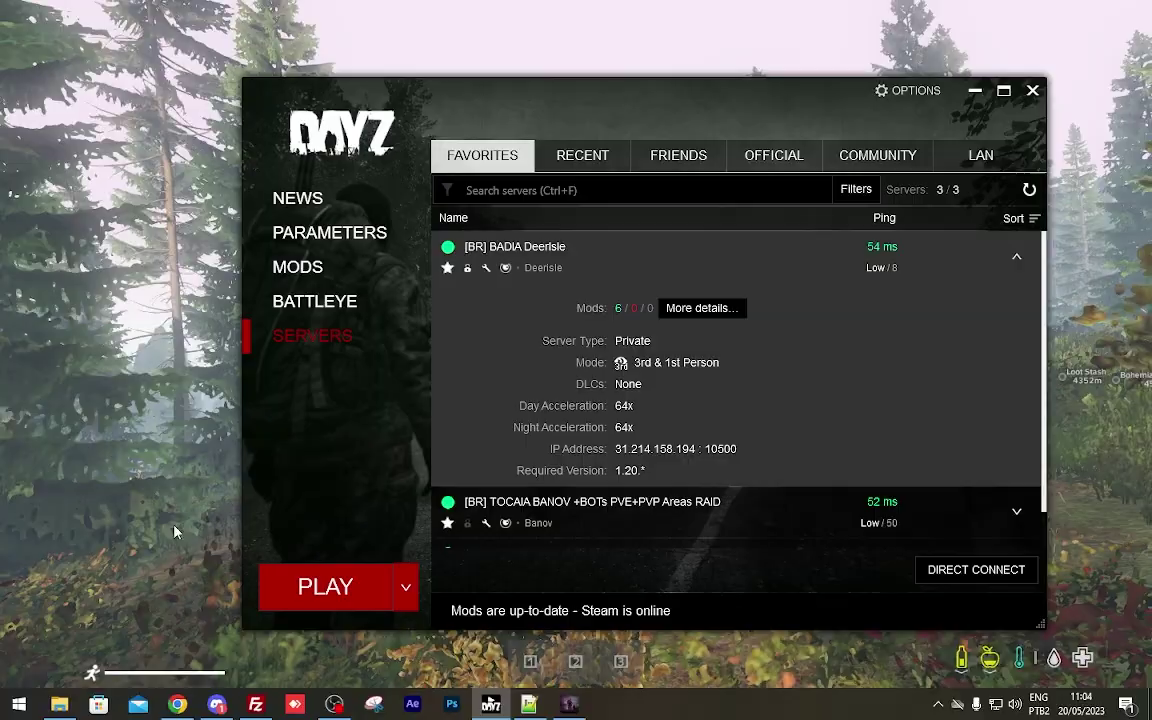
pyautogui.click(156, 472)
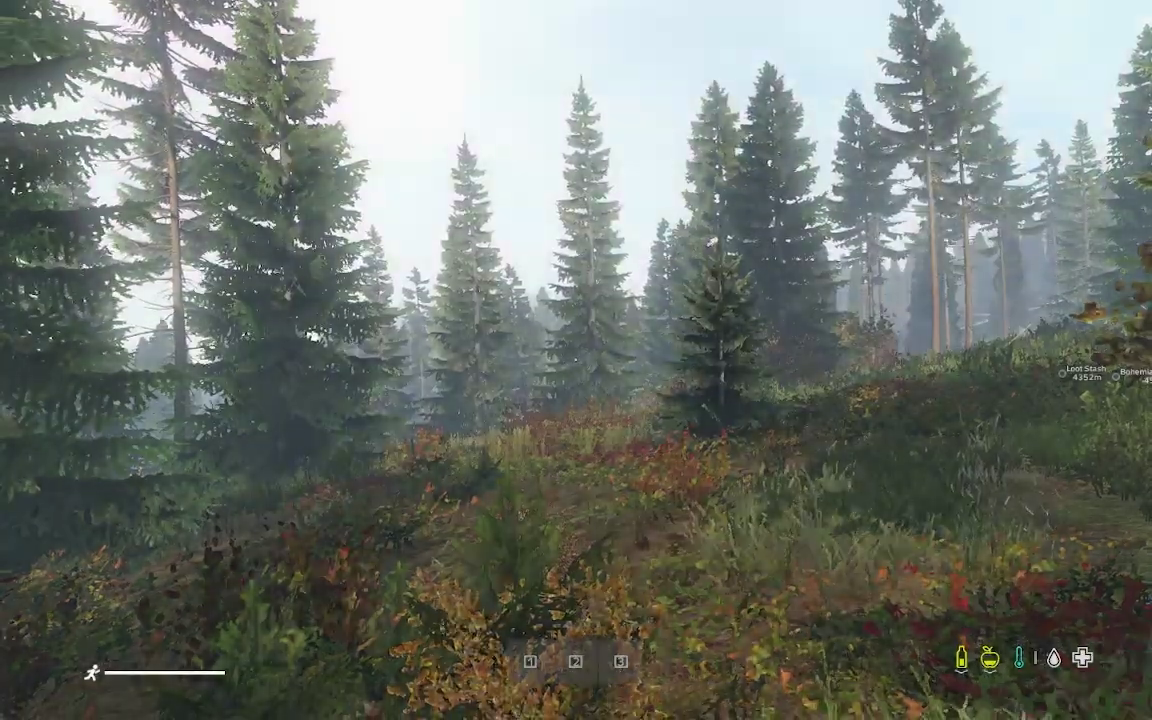
pyautogui.press('Tab')
pyautogui.press('Tab')
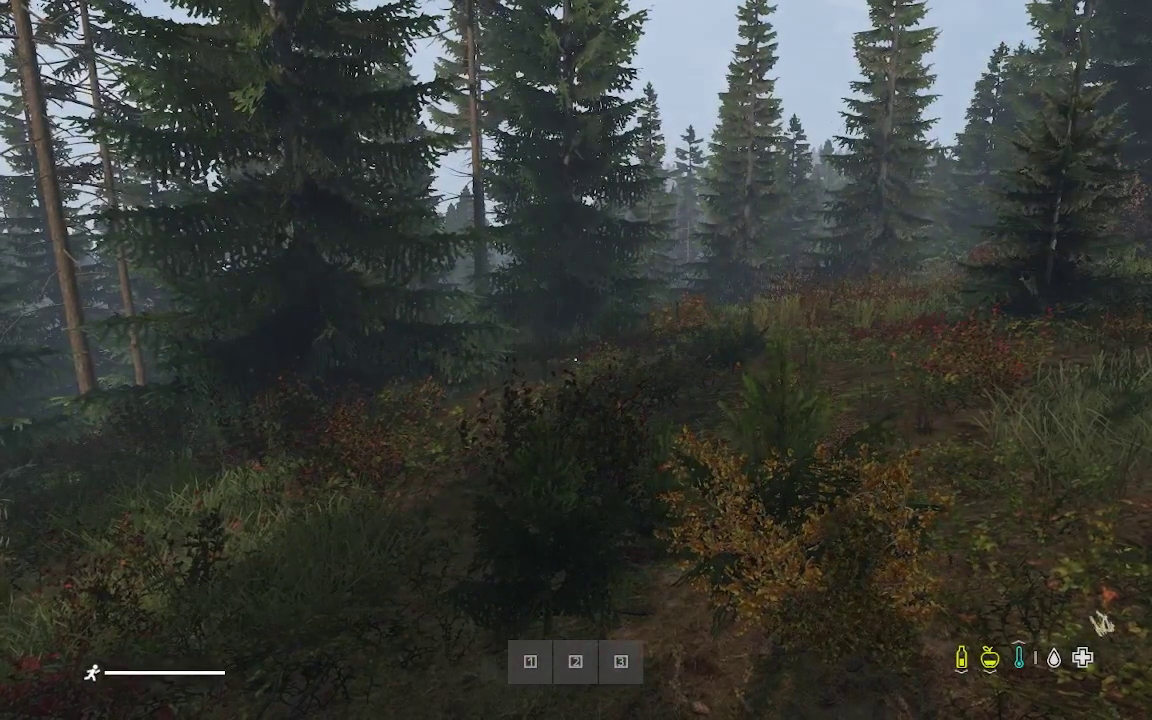
pyautogui.press('y')
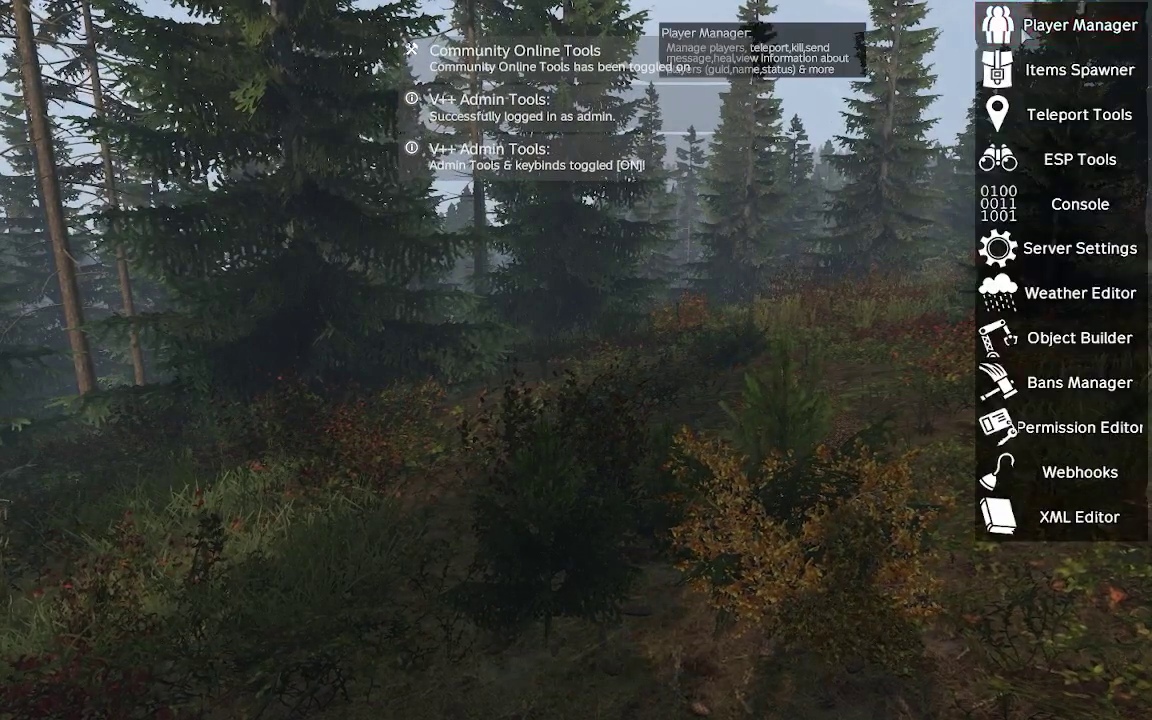
pyautogui.click(1020, 32)
pyautogui.click(28, 69)
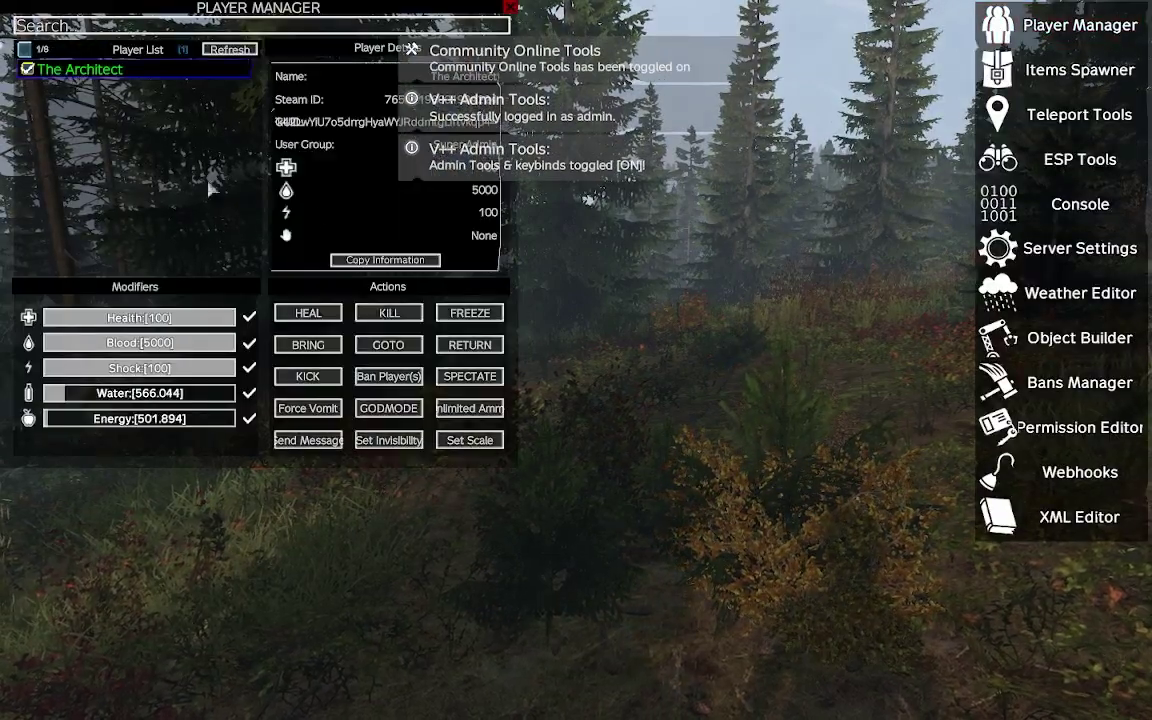
pyautogui.moveTo(205, 393); pyautogui.dragTo(236, 418)
pyautogui.click(249, 393)
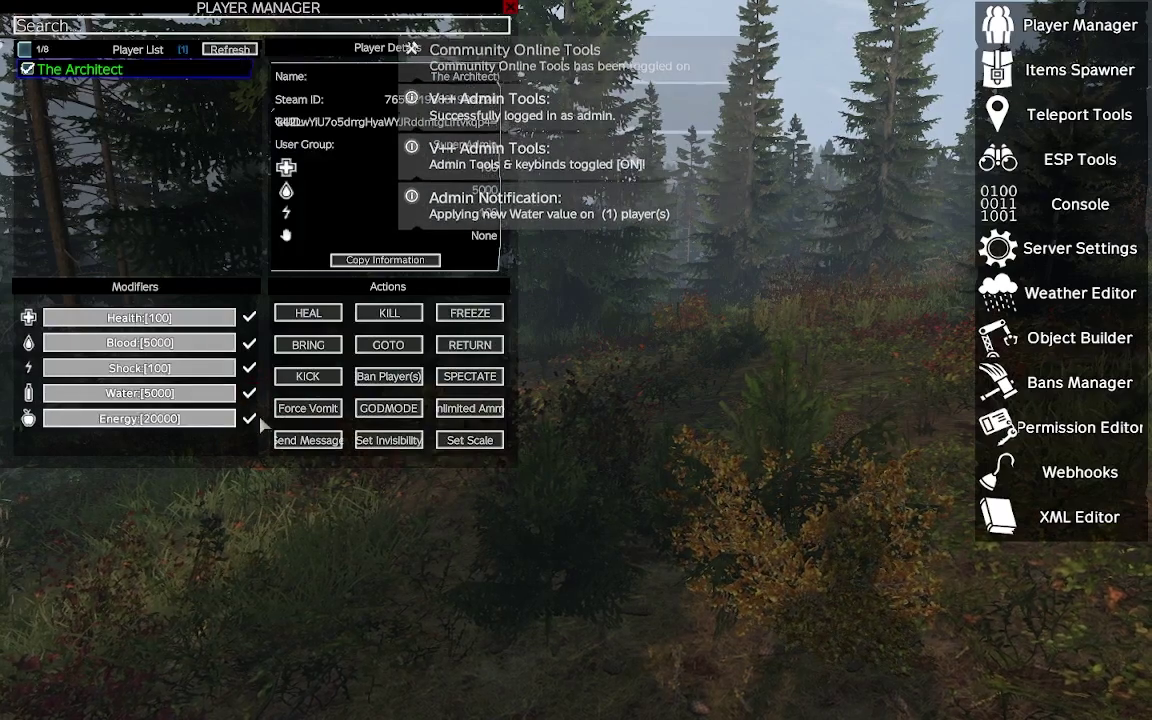
pyautogui.click(249, 418)
pyautogui.click(388, 408)
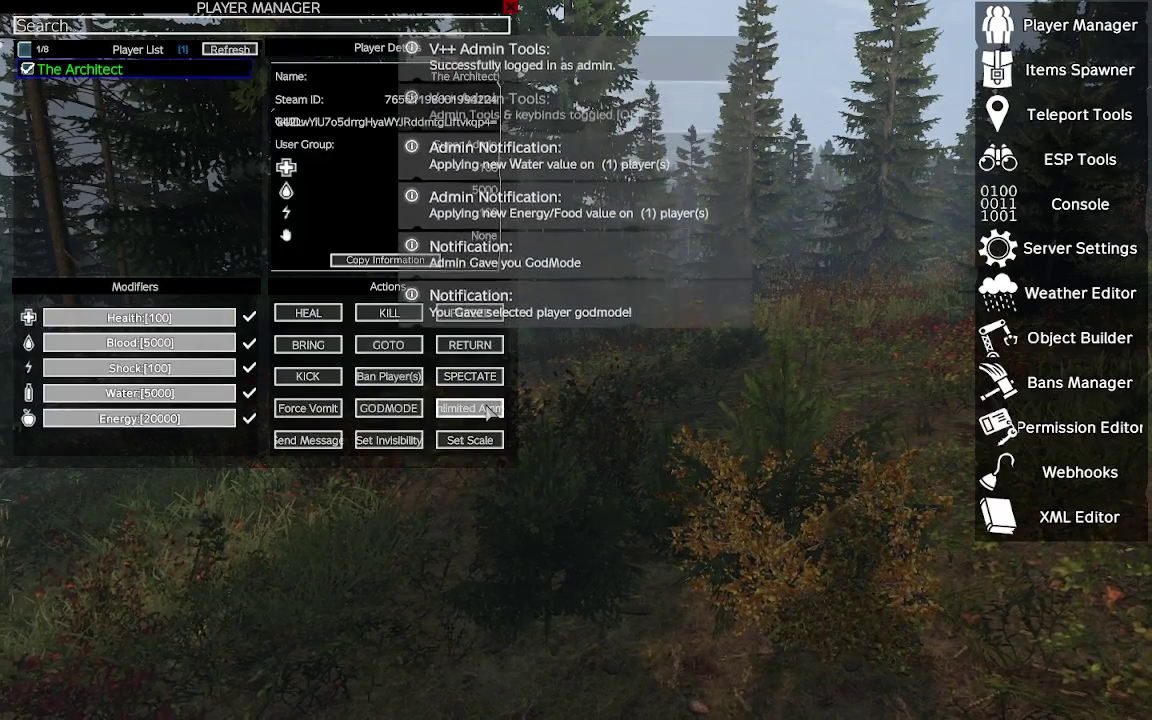
pyautogui.press('Escape')
# Step: Cycle the Community Online Tools and V++ ESP menus, then fly the camera to a concrete building
pyautogui.press('y')
pyautogui.press('Escape')
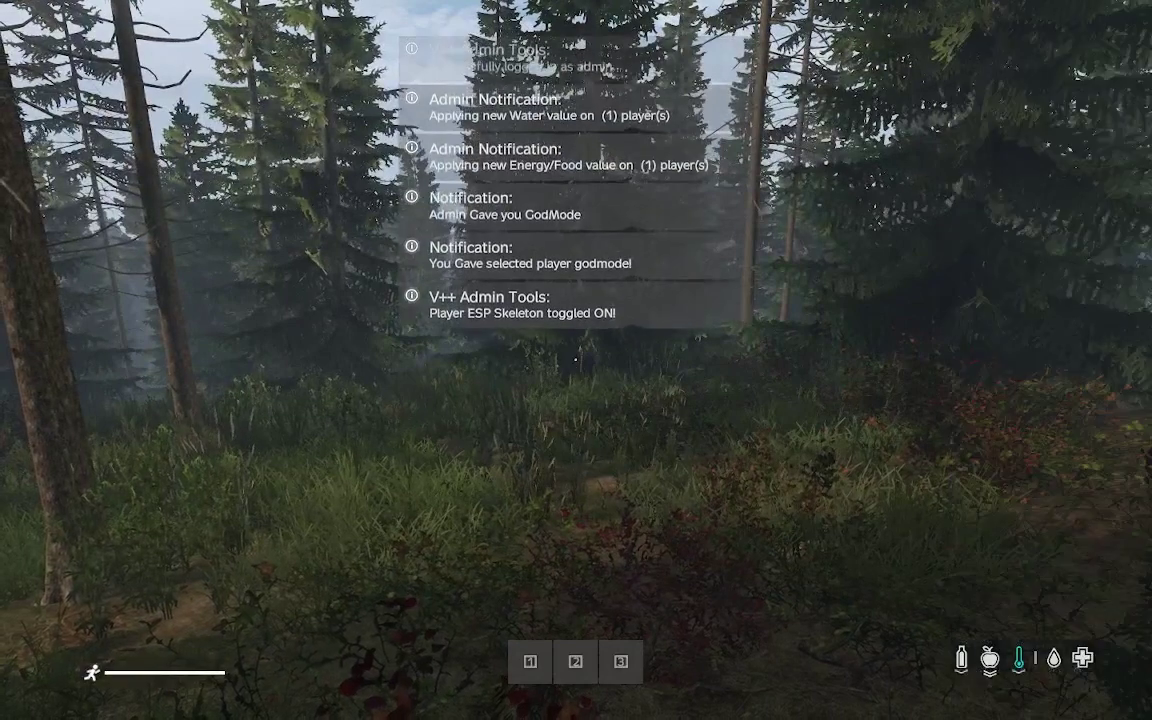
pyautogui.press('y')
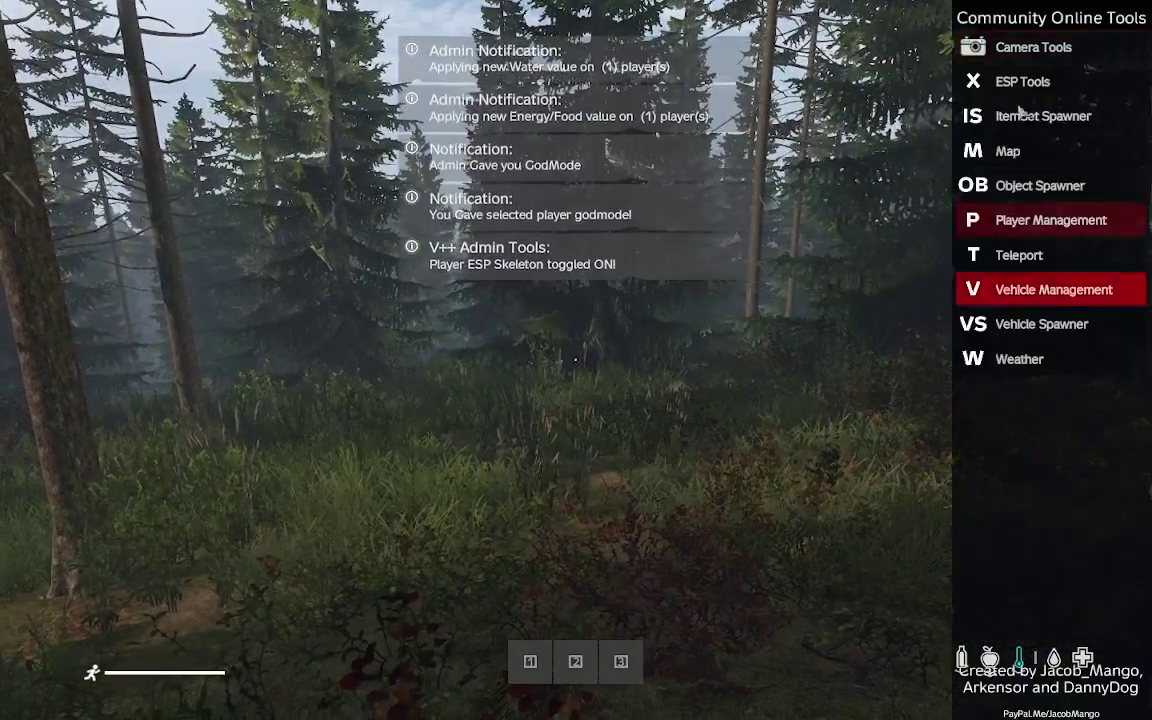
pyautogui.press('Escape')
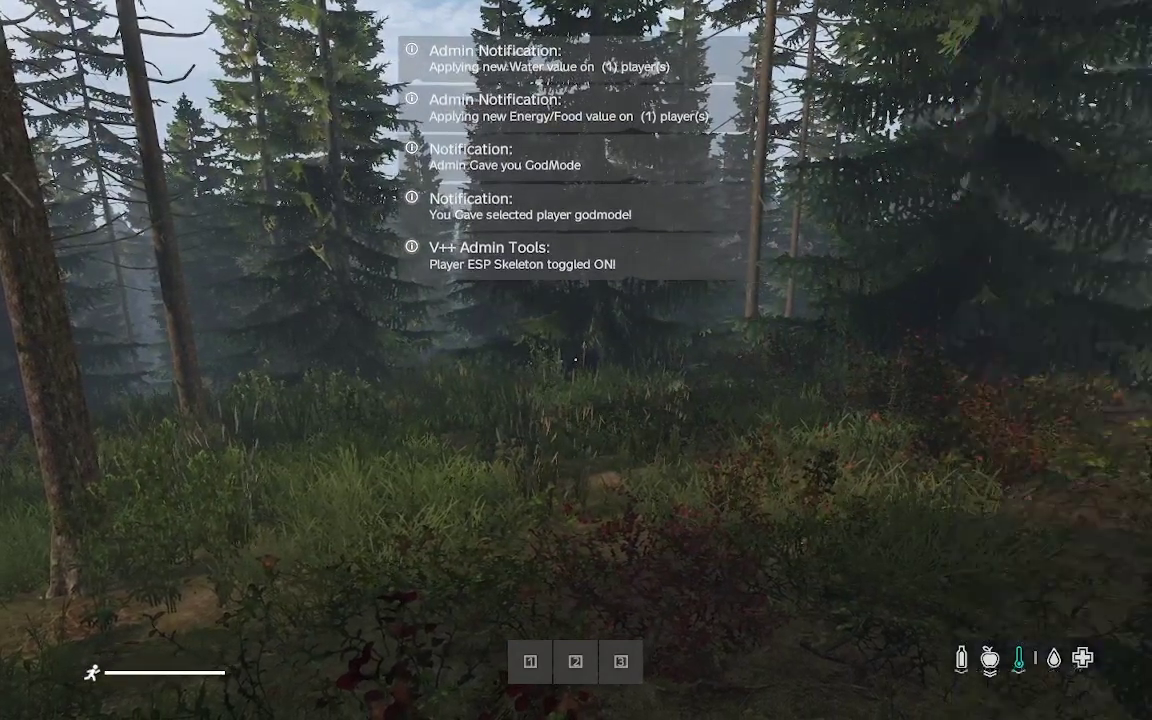
pyautogui.press('Home')
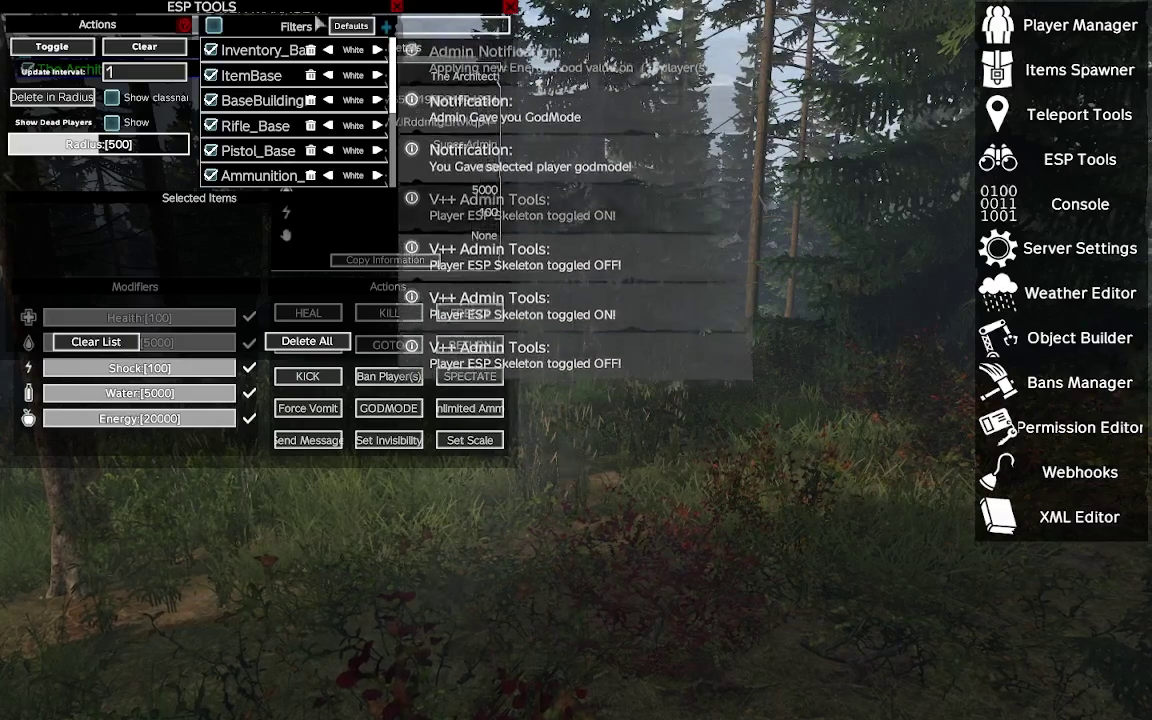
pyautogui.click(396, 7)
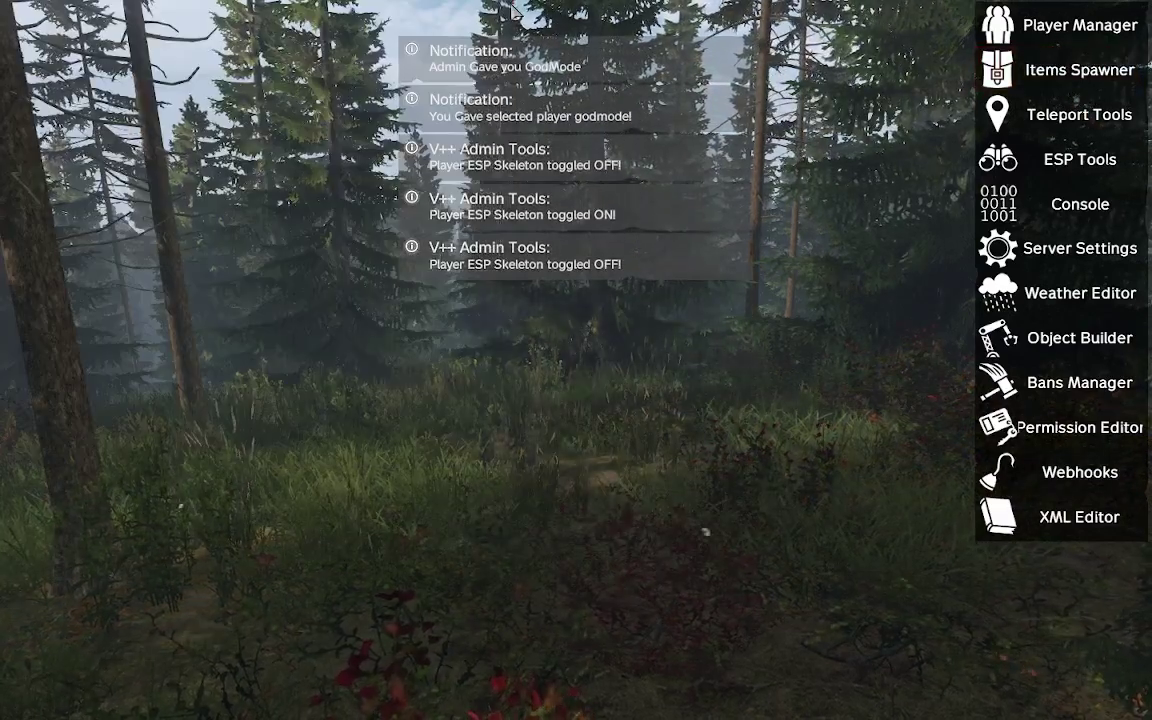
pyautogui.press('Home')
pyautogui.press('y')
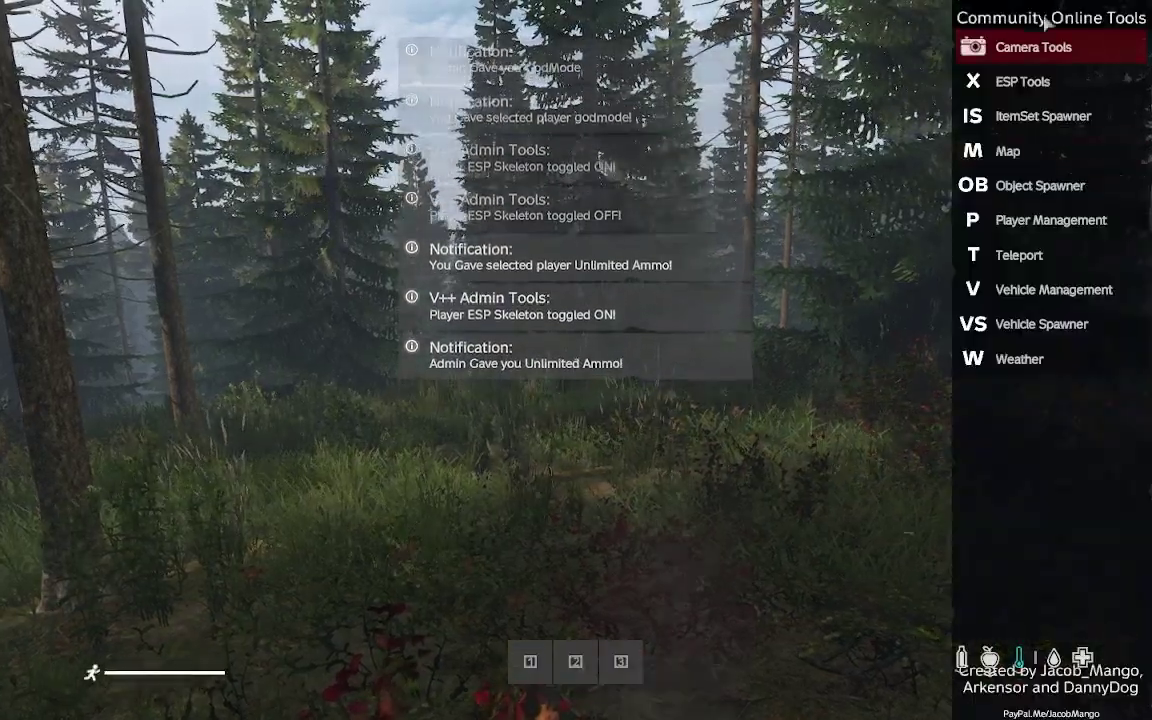
pyautogui.press('y')
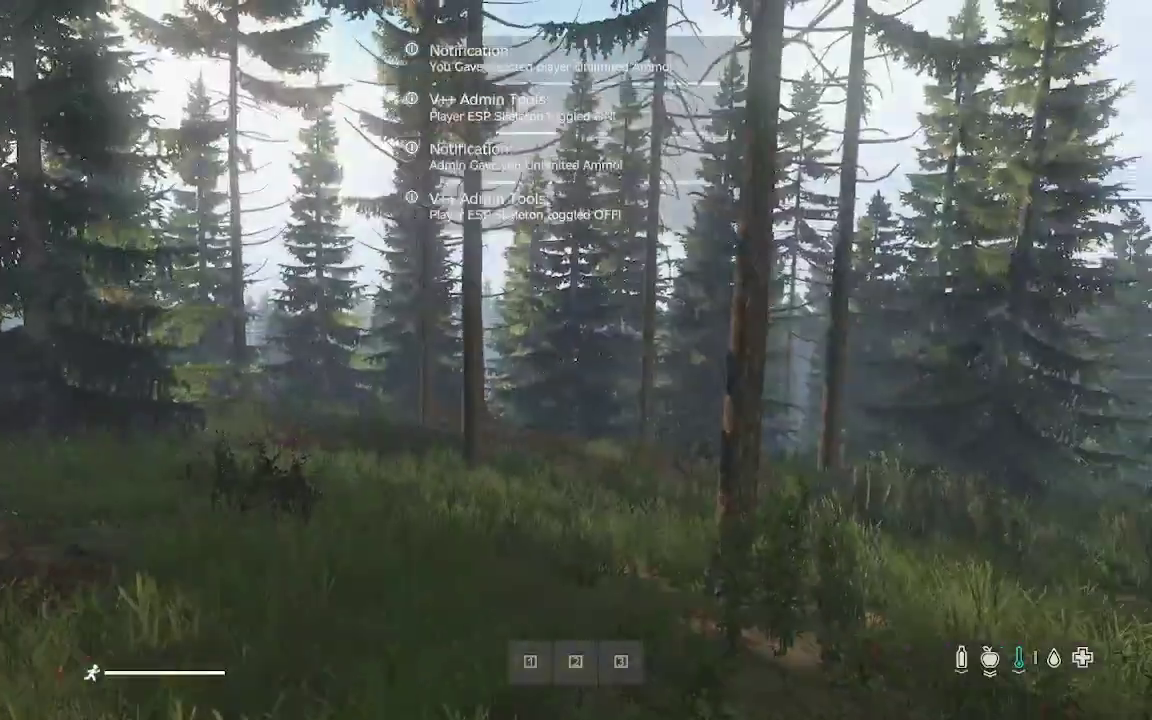
pyautogui.press('Insert')
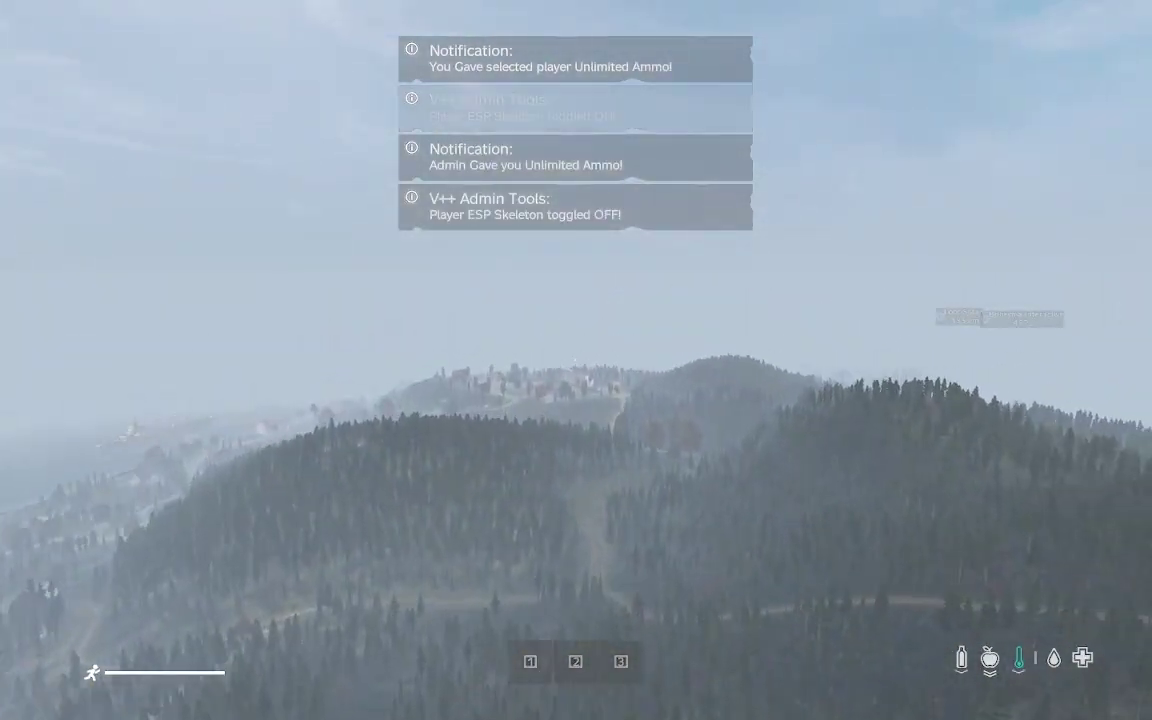
pyautogui.press('w')
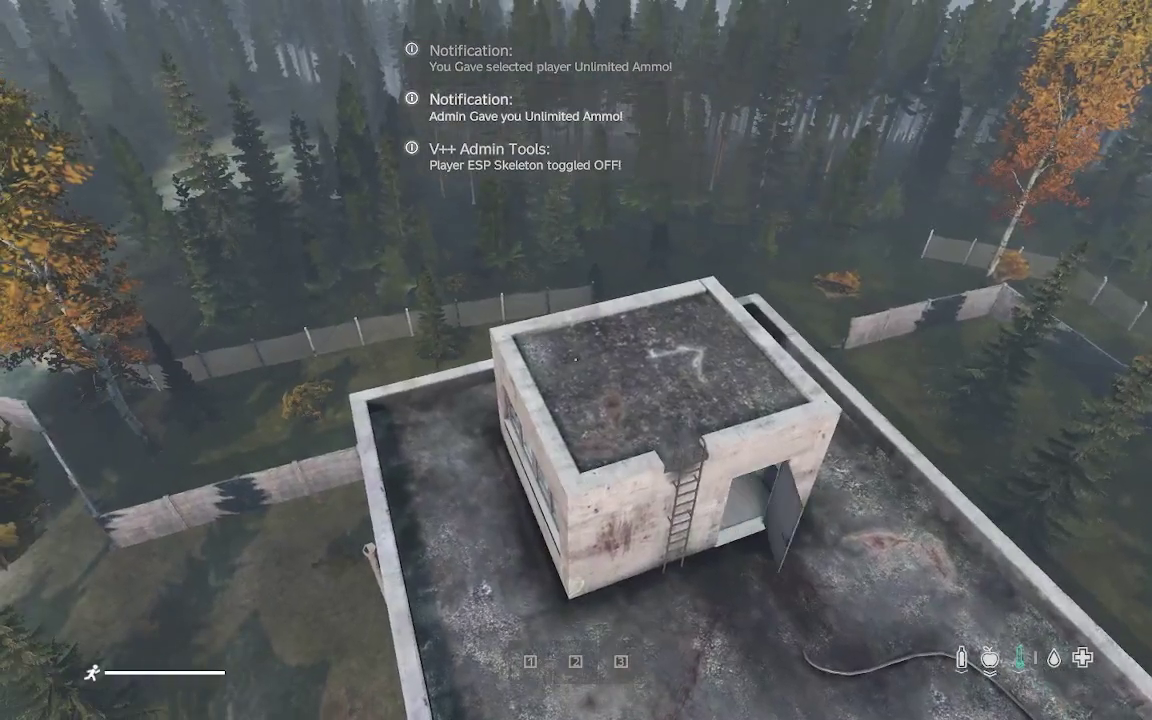
# Step: Land beside the building, open the COT Object Spawner and search 'sna'
pyautogui.press('w')
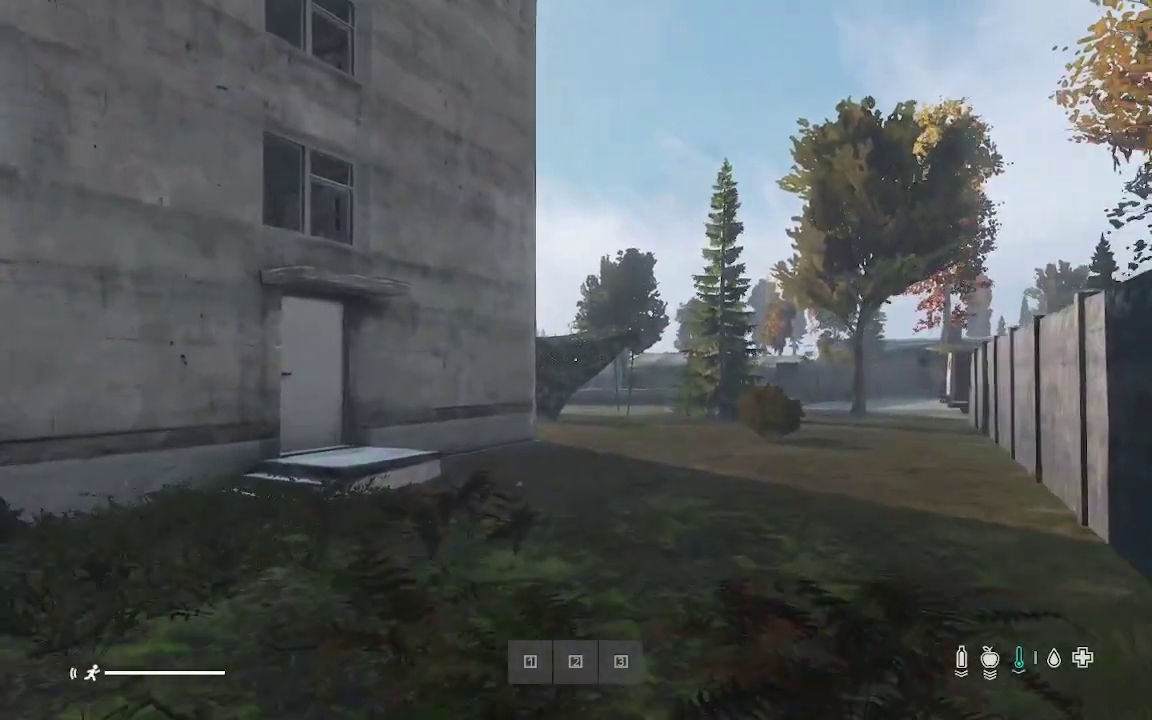
pyautogui.press('y')
pyautogui.click(1040, 185)
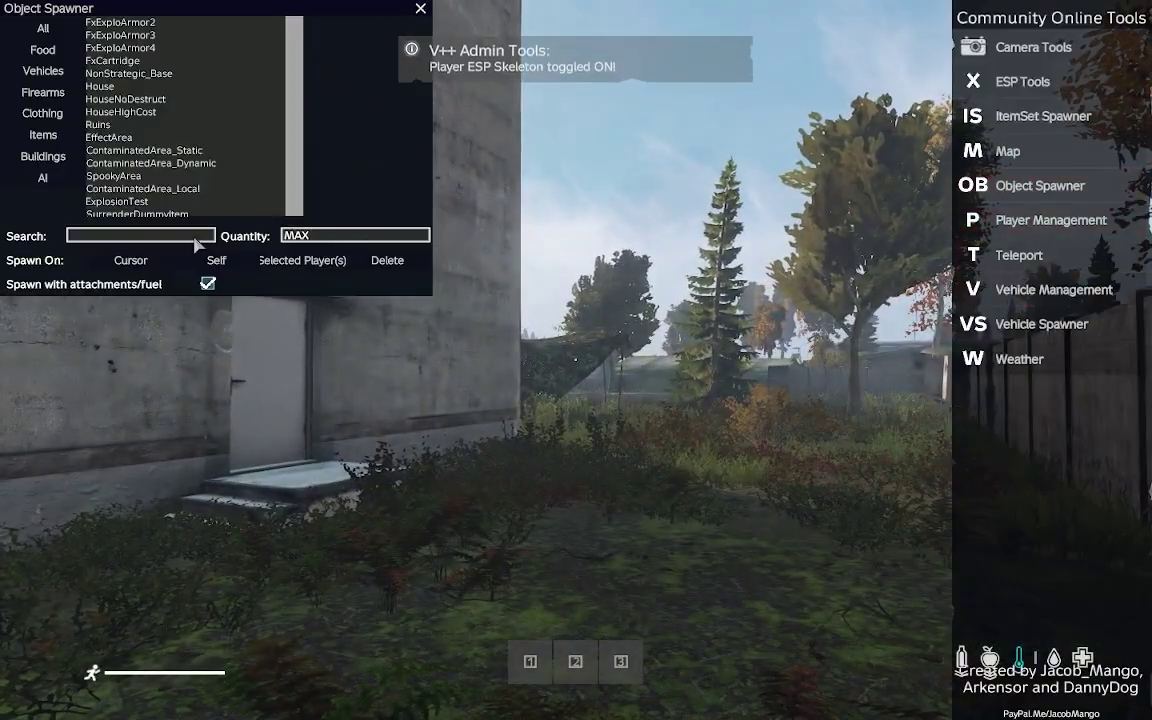
pyautogui.click(195, 238)
pyautogui.write('sna')
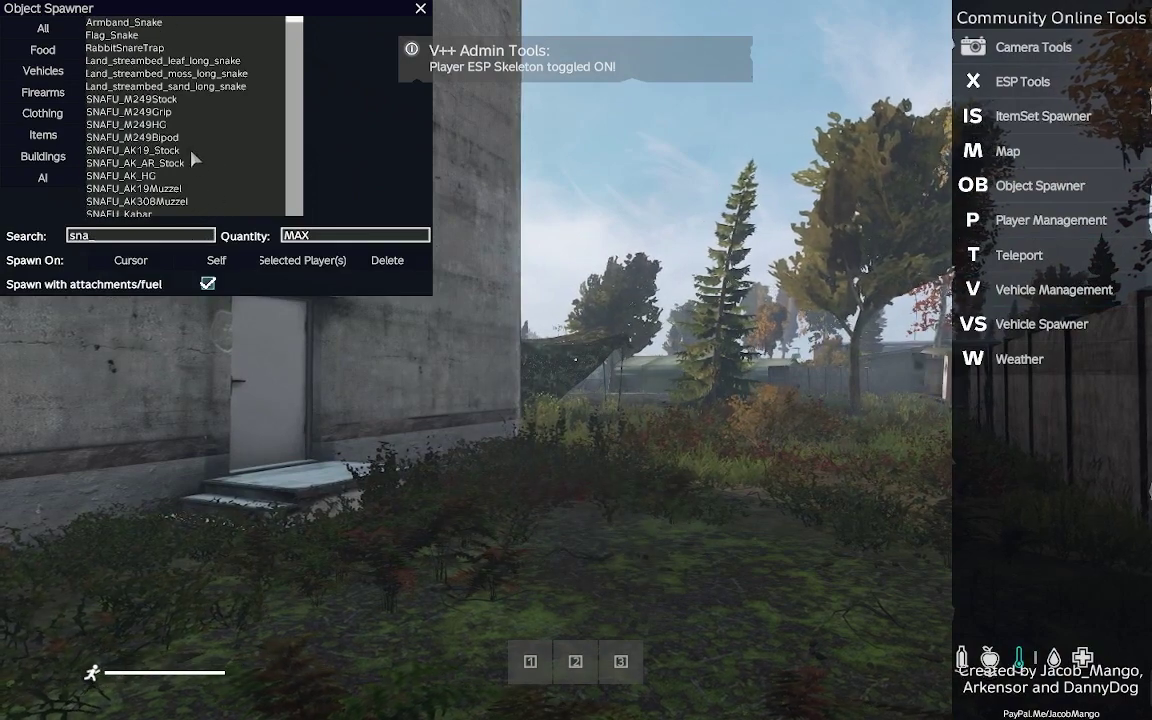
# Step: Preview the SNAFU parts, including SNAFU_M249HG, SNAFU_AK19_Stock and SNAFU_M249Stock
pyautogui.click(158, 90)
pyautogui.click(160, 124)
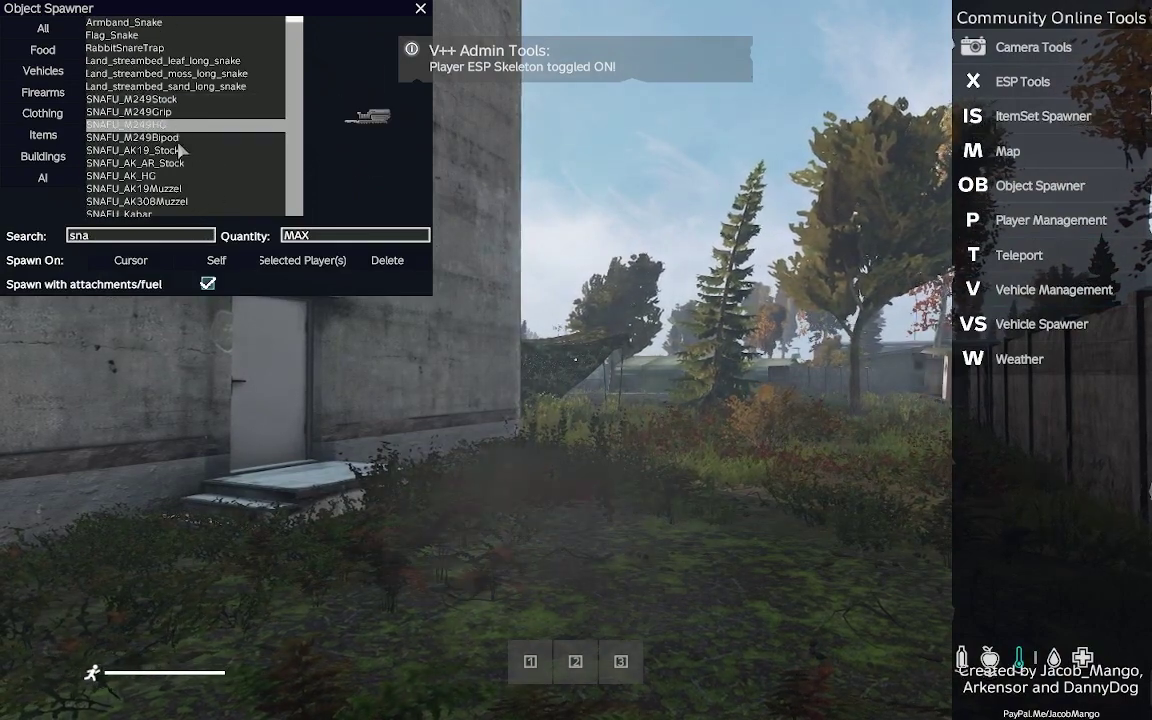
pyautogui.click(178, 150)
pyautogui.click(158, 163)
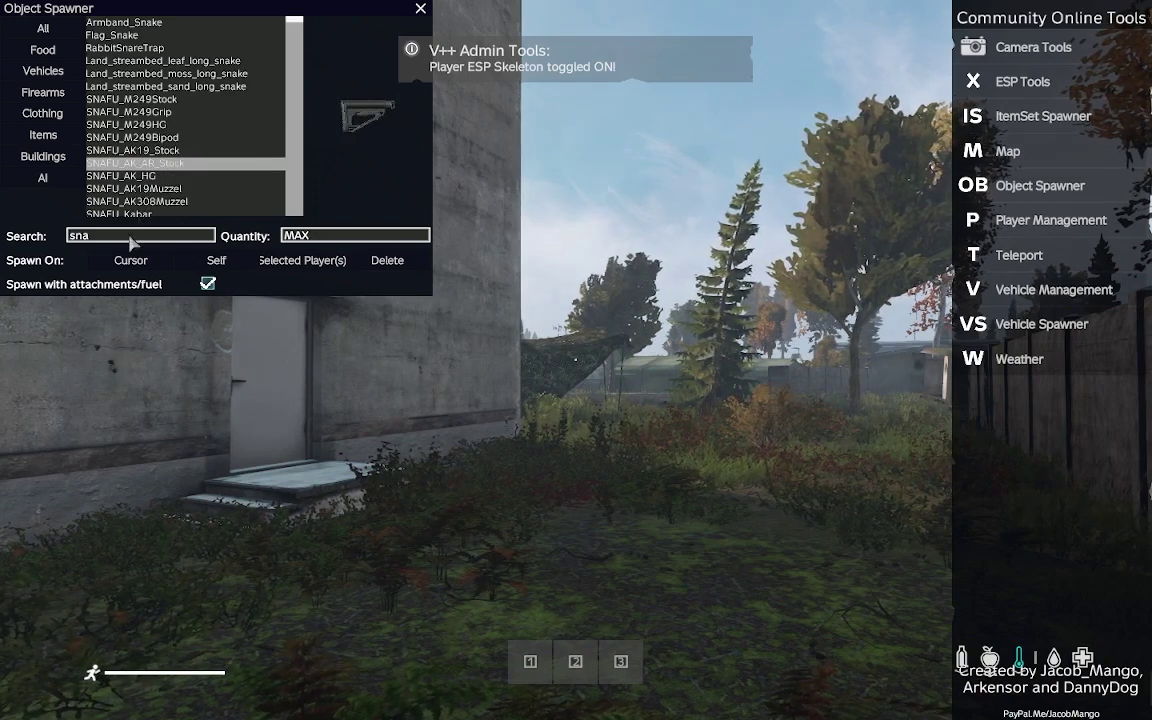
pyautogui.click(150, 201)
pyautogui.click(150, 150)
pyautogui.click(140, 111)
pyautogui.click(140, 124)
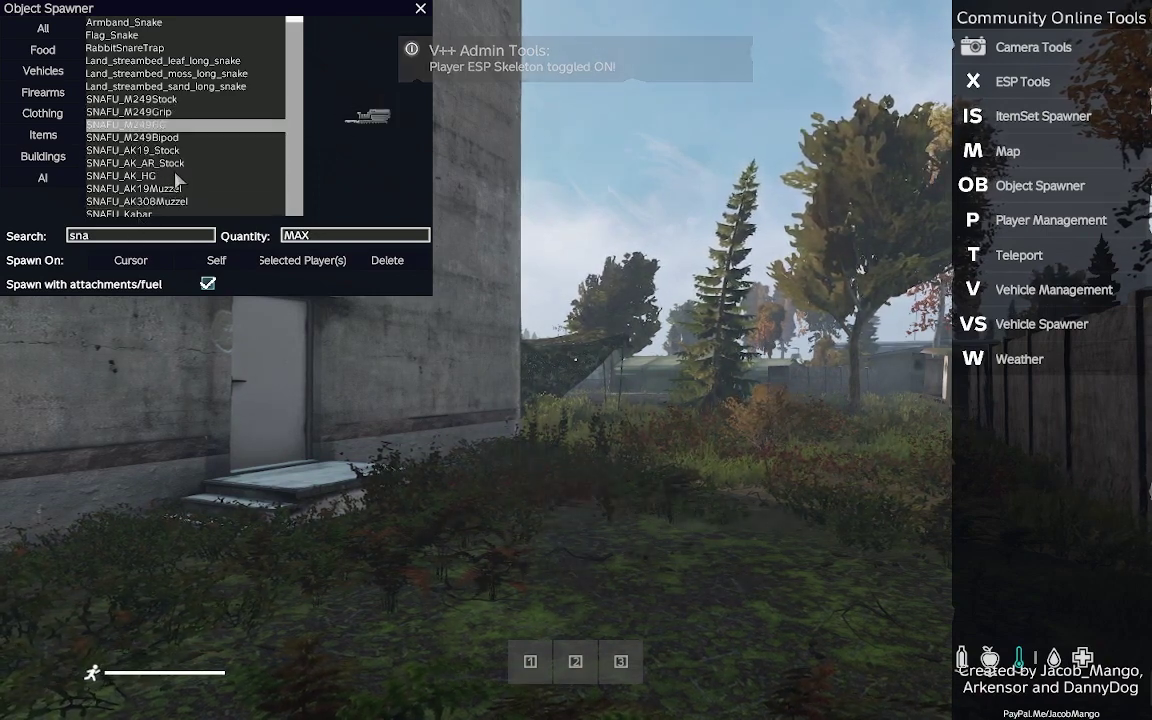
pyautogui.press('Down')
pyautogui.press('Down')
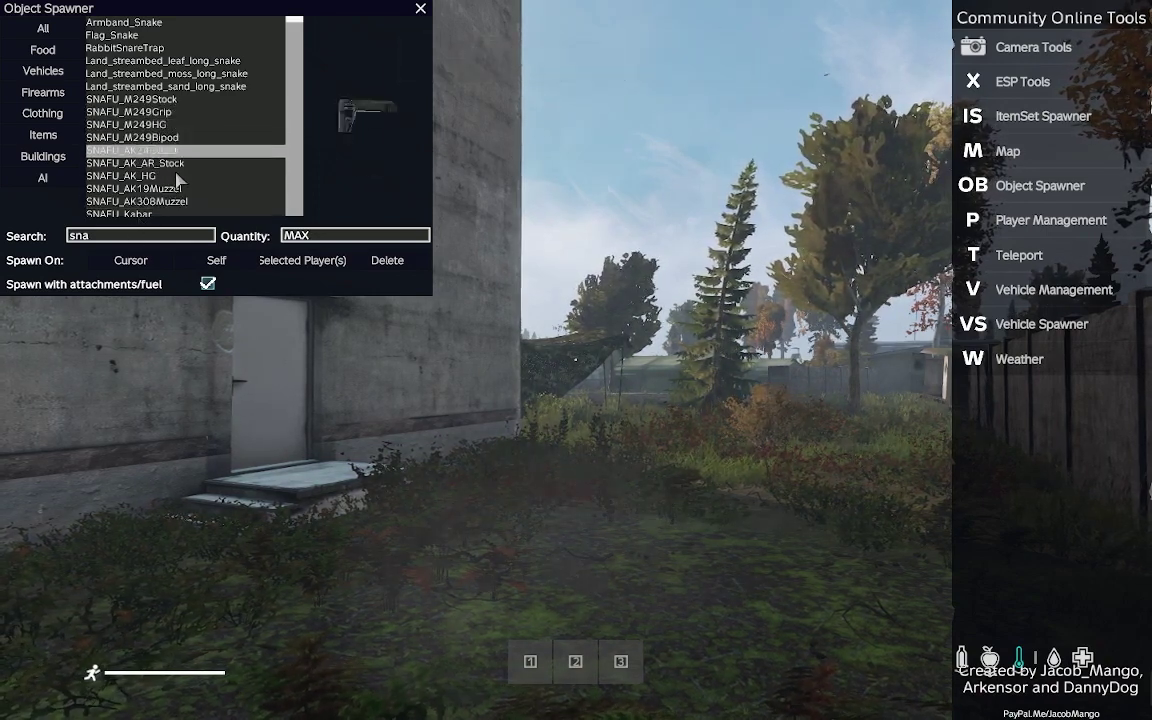
pyautogui.press('Up')
pyautogui.press('Up')
pyautogui.press('Up')
pyautogui.press('Up')
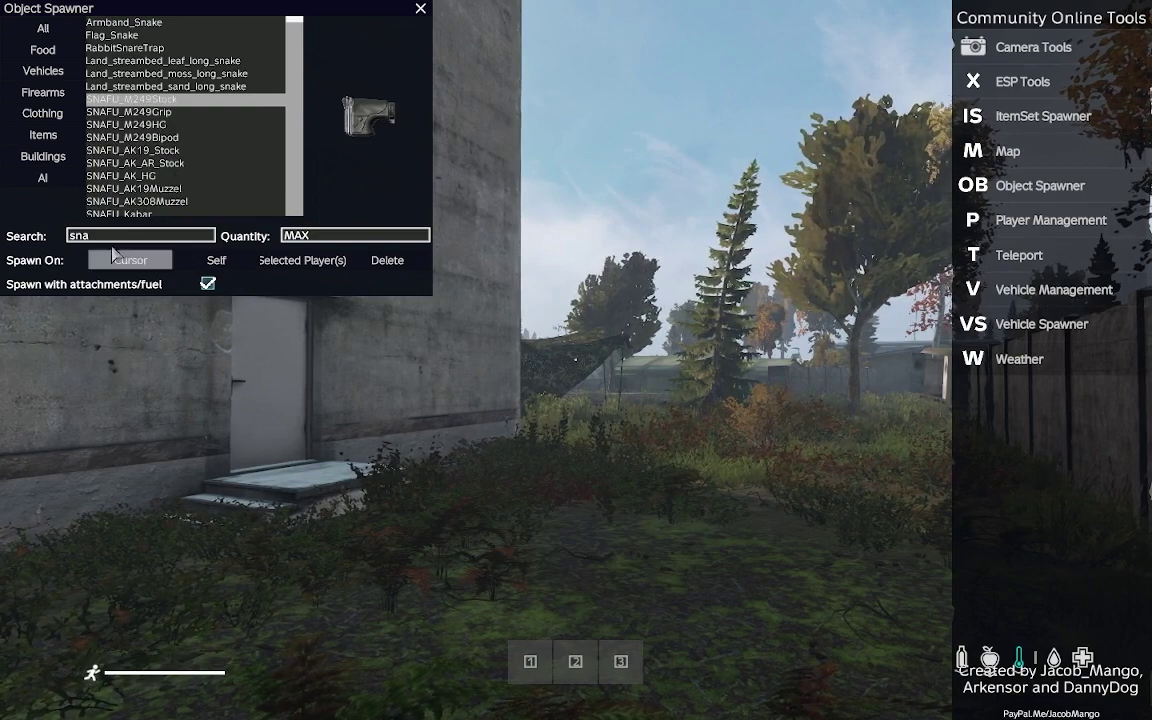
# Step: Search '249' and look over CCGN_M249, CCGN_M249_Mag and the SNAFU M249 grip and bipod
pyautogui.click(114, 240)
pyautogui.press('BackSpace')
pyautogui.write('249')
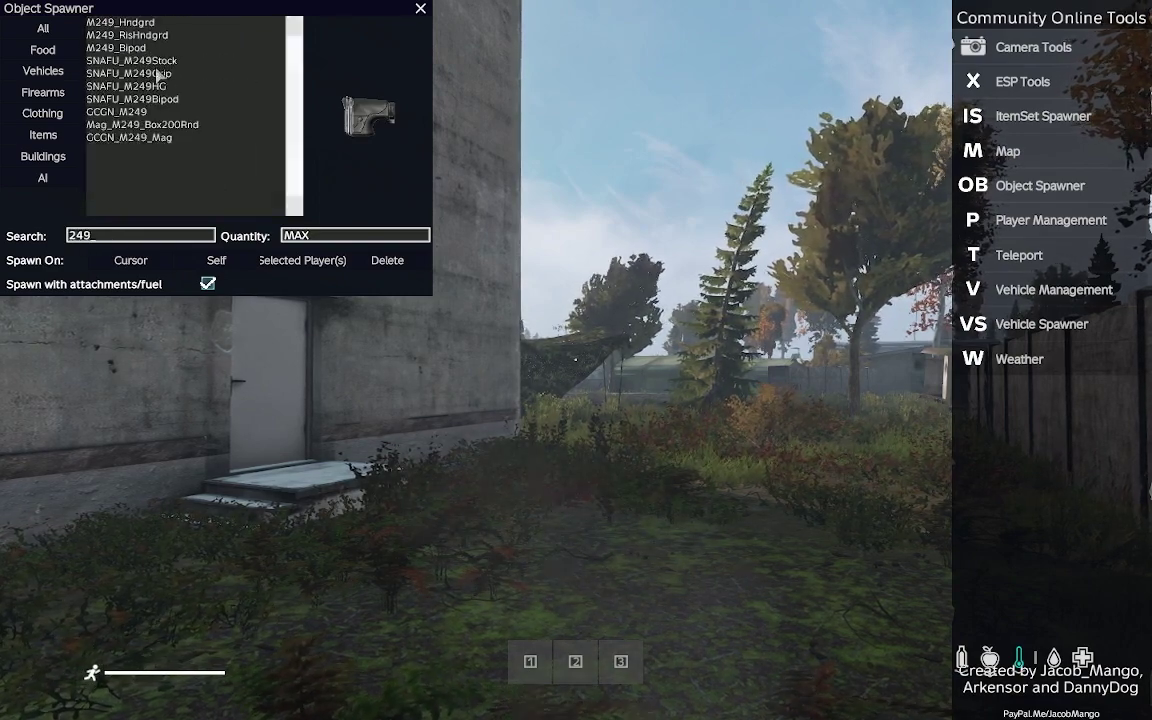
pyautogui.click(148, 111)
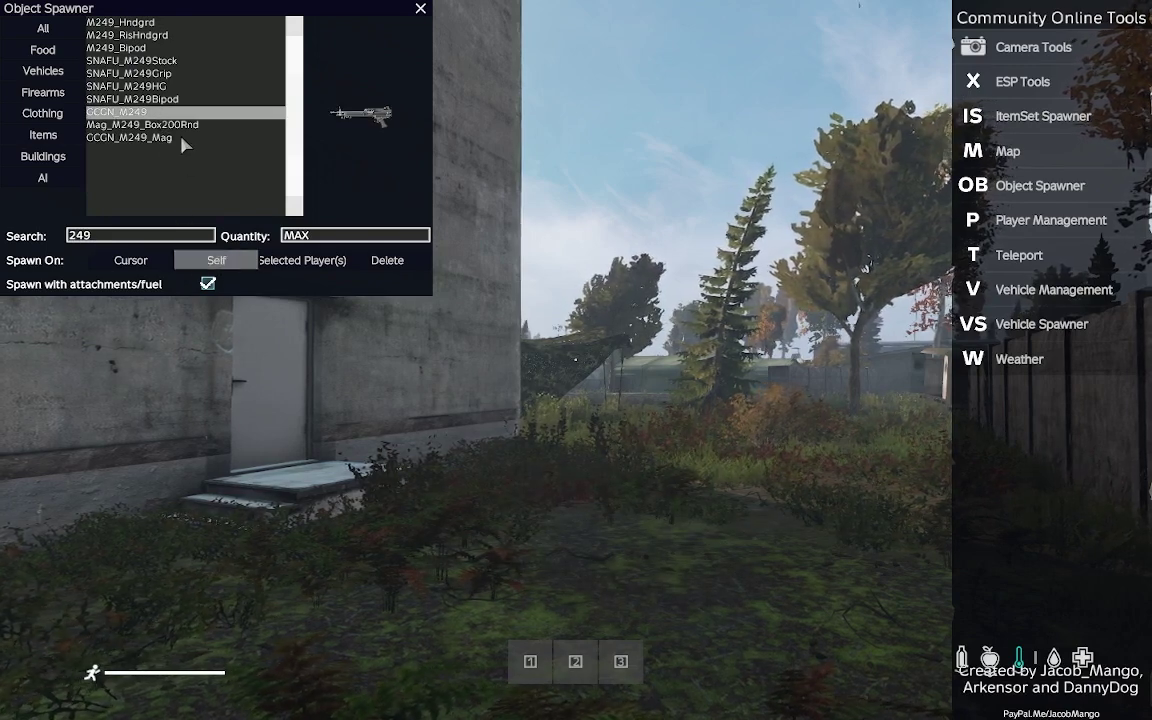
pyautogui.press('Down')
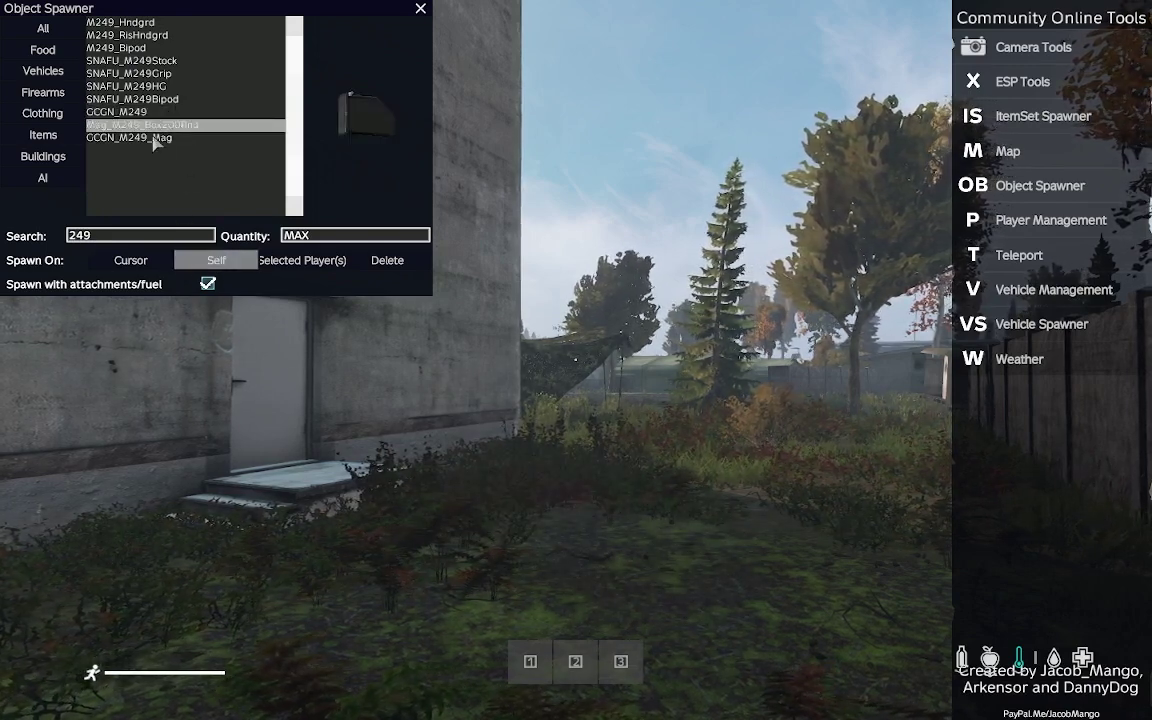
pyautogui.click(152, 139)
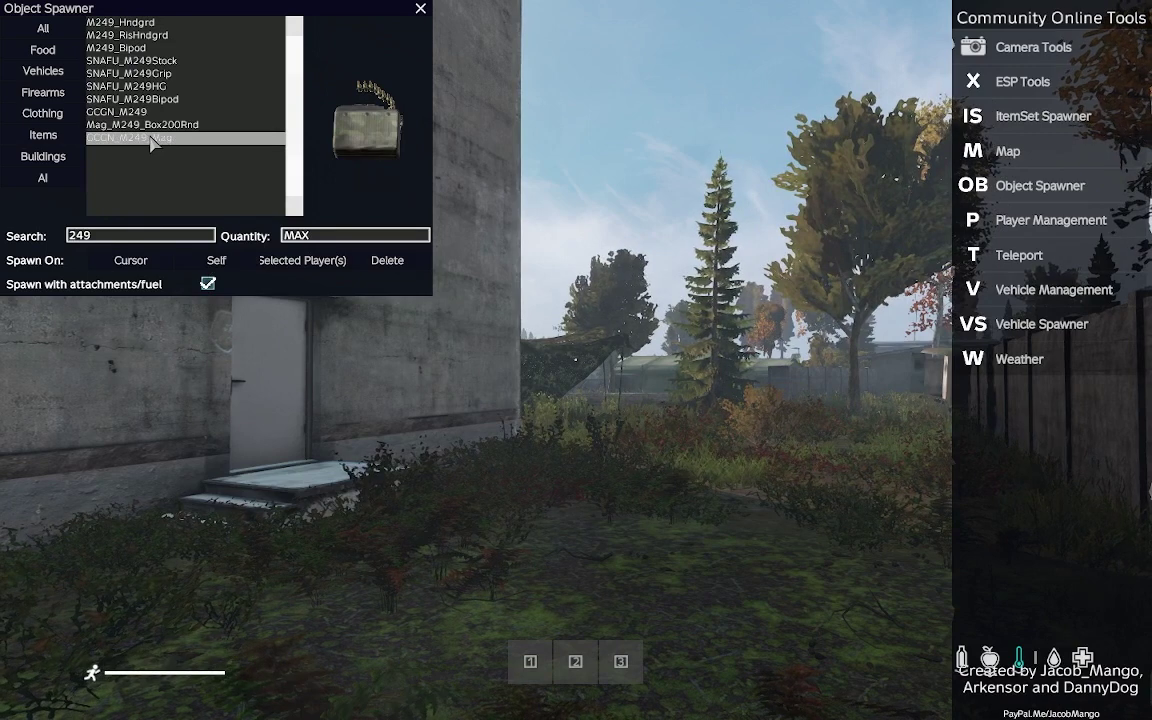
pyautogui.click(160, 75)
pyautogui.click(150, 87)
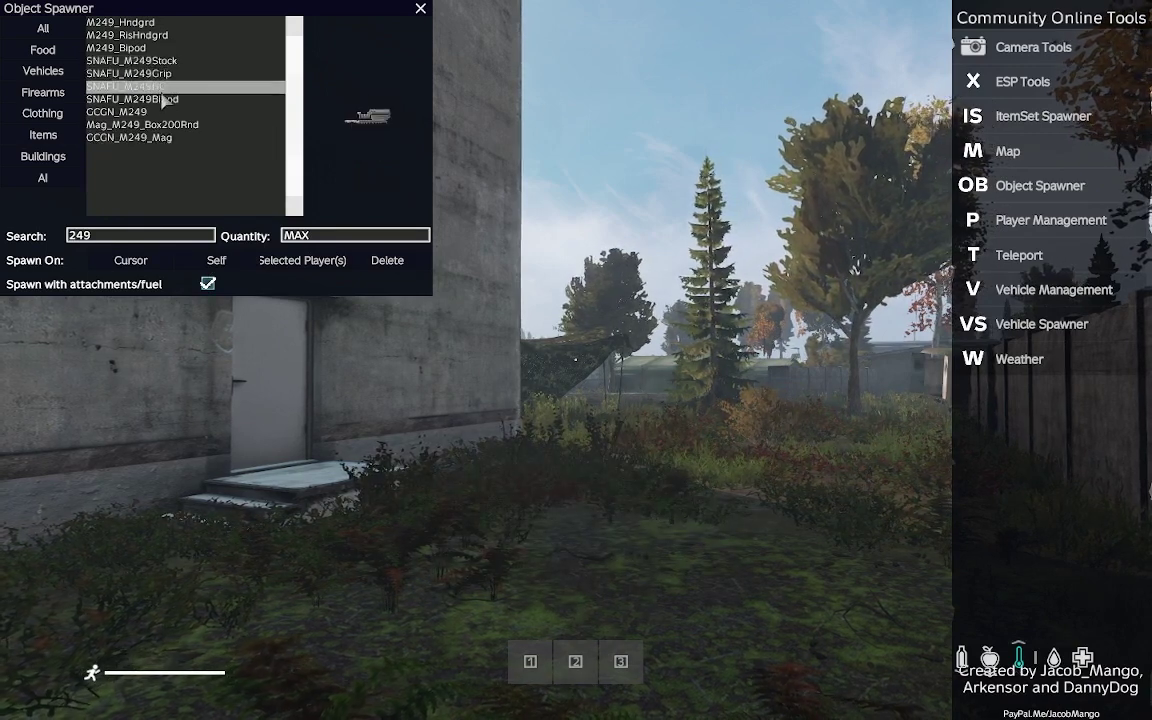
pyautogui.click(151, 99)
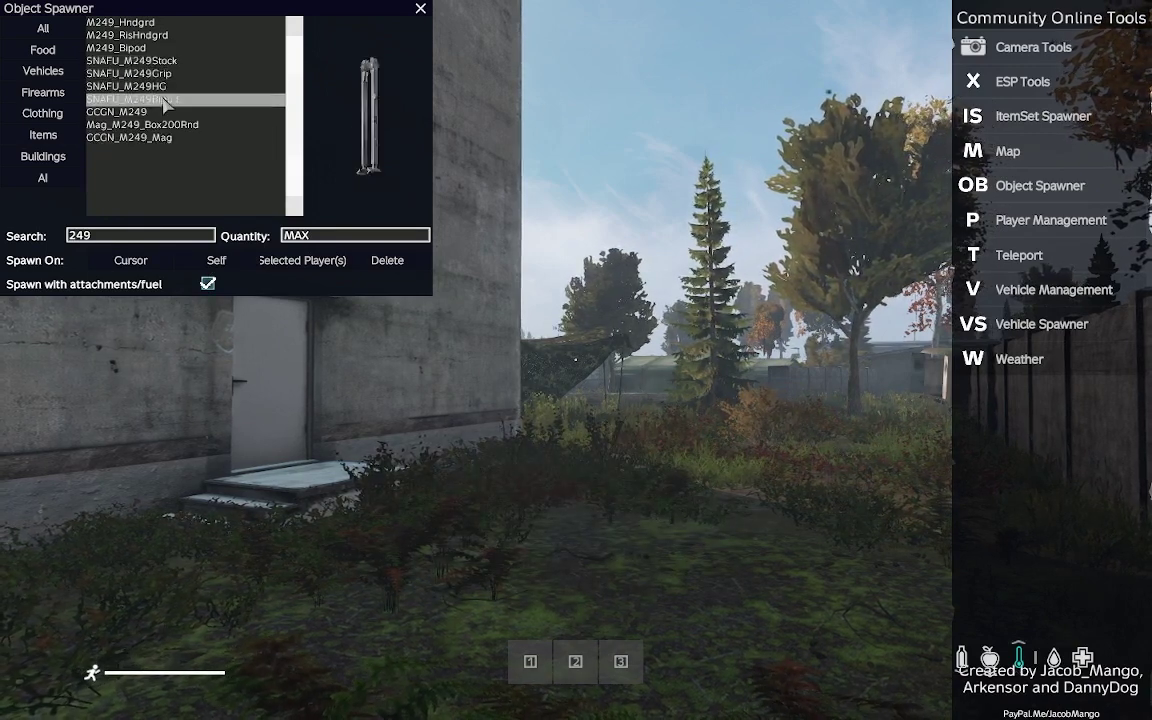
# Step: Browse M249_RisHndgrd, M249_Bipod, Mag_M249_Box200Rnd and CCGN_M249, ending on CCGN_M249_Mag
pyautogui.click(126, 22)
pyautogui.click(130, 35)
pyautogui.click(134, 48)
pyautogui.click(148, 124)
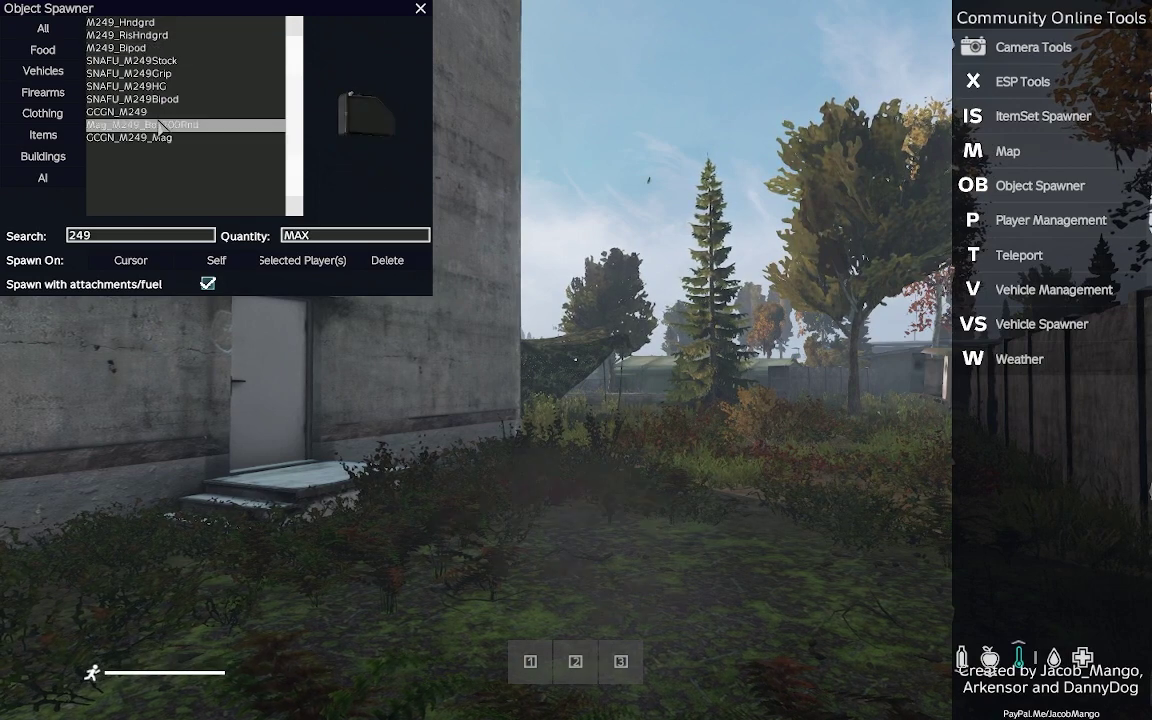
pyautogui.click(148, 111)
pyautogui.click(160, 125)
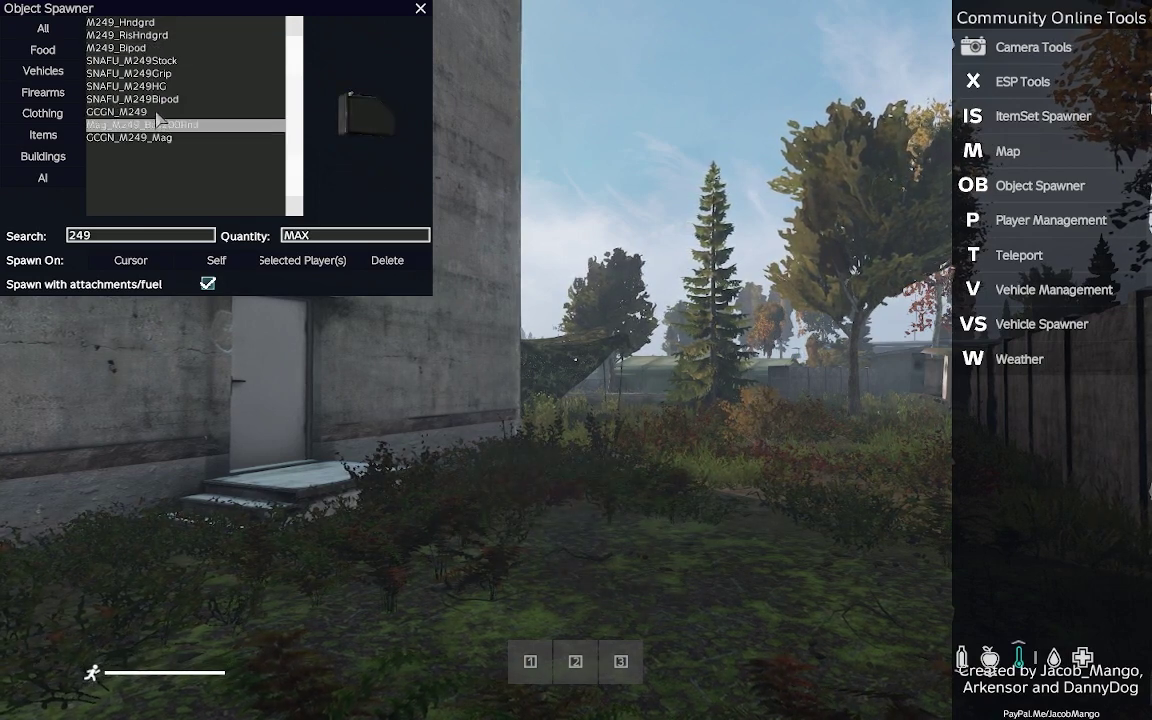
pyautogui.click(148, 111)
pyautogui.click(160, 138)
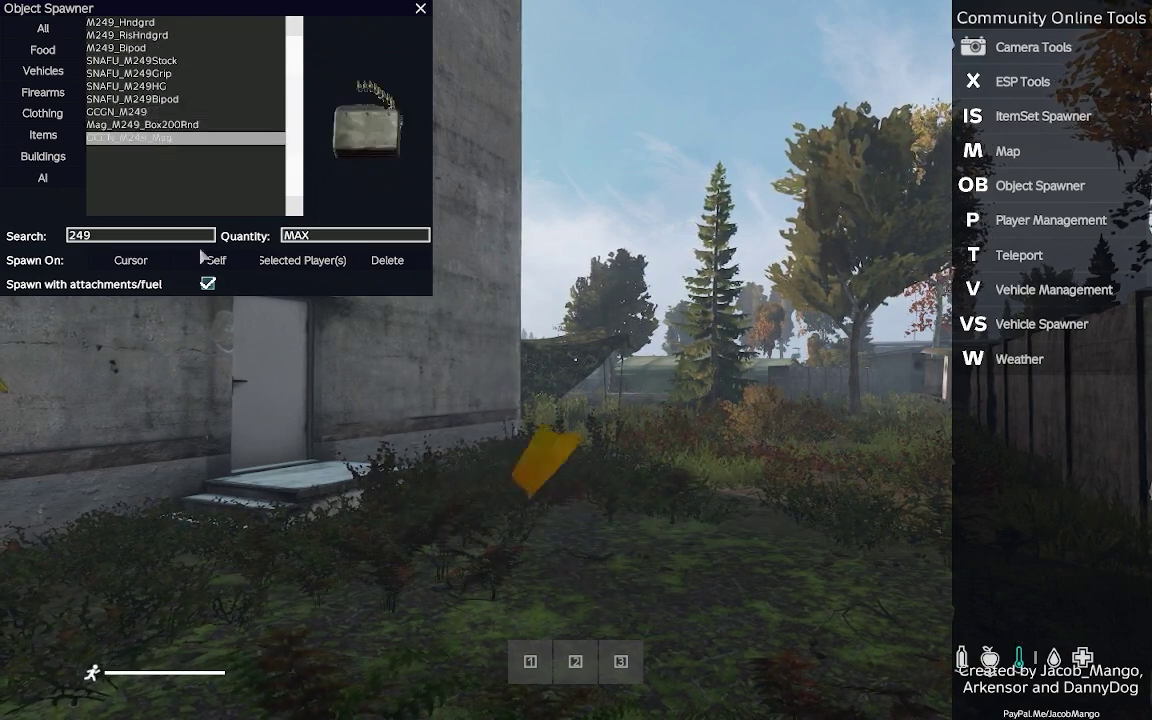
# Step: Spawn CCGN_M249_Mag, M249_RisHndgrd and M249_Bipod on the character
pyautogui.click(216, 260)
pyautogui.click(152, 34)
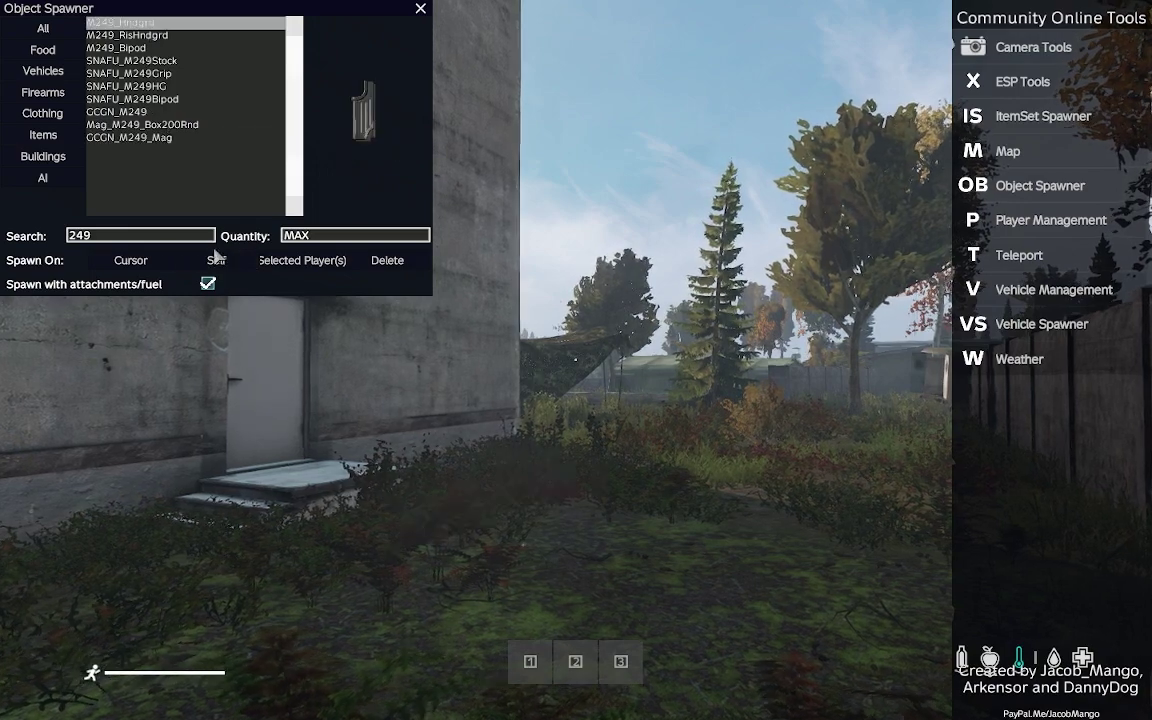
pyautogui.click(212, 259)
pyautogui.click(212, 258)
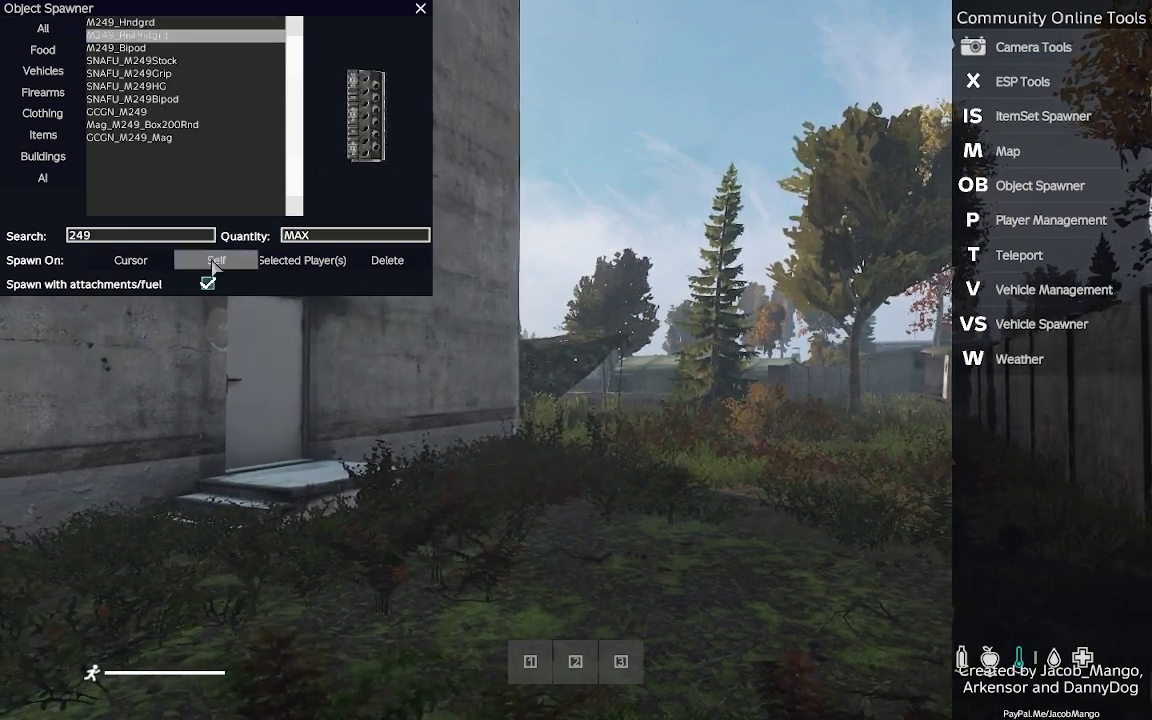
pyautogui.click(150, 47)
pyautogui.click(222, 264)
pyautogui.press('Tab')
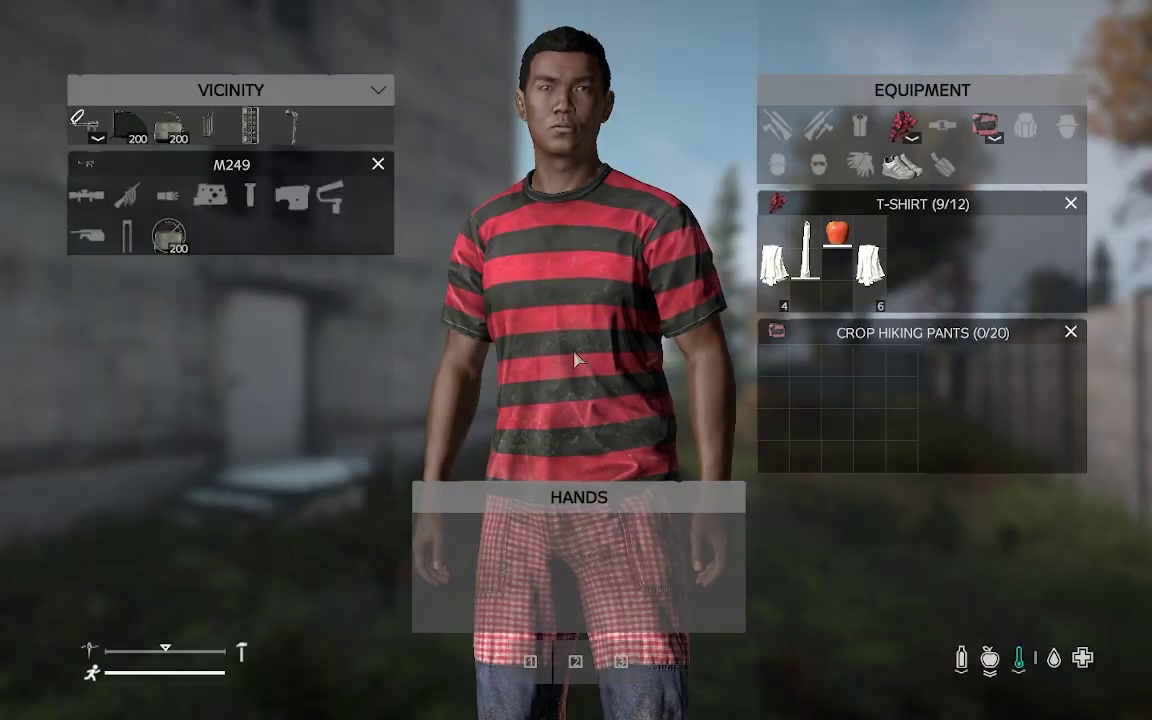
# Step: Put the M249 in the character's hands and load the 200-round ammo box
pyautogui.moveTo(78, 114); pyautogui.dragTo(540, 570)
pyautogui.moveTo(190, 120); pyautogui.dragTo(505, 522)
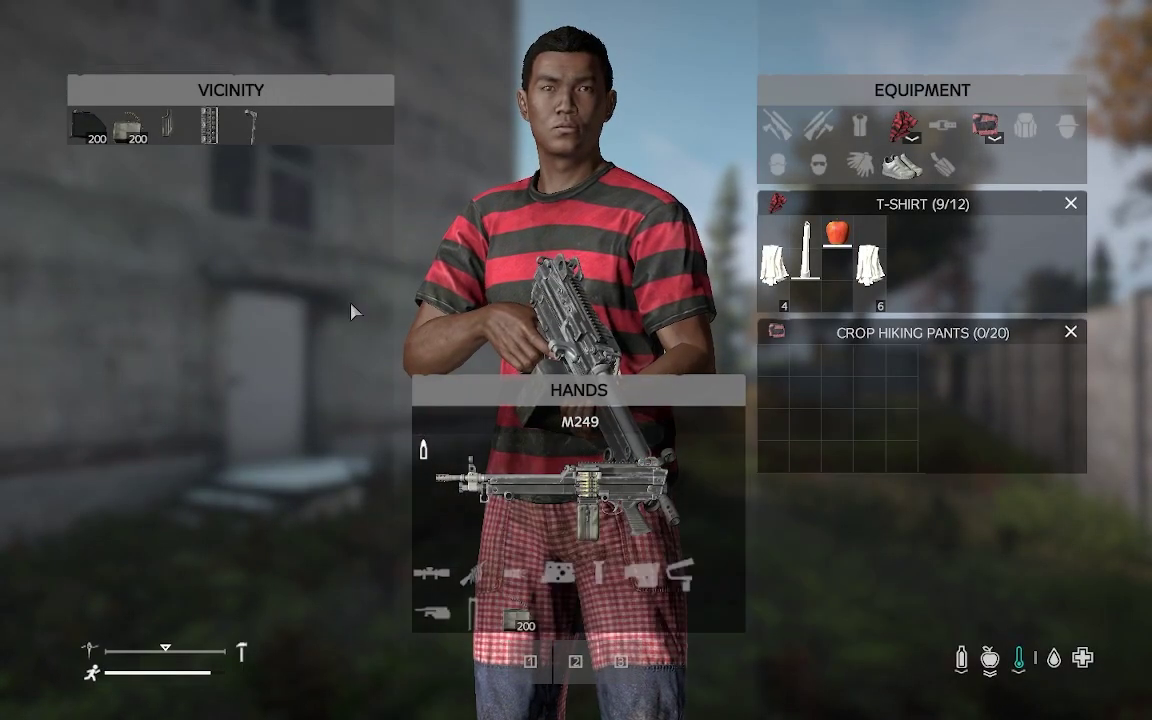
pyautogui.moveTo(127, 126); pyautogui.dragTo(520, 480)
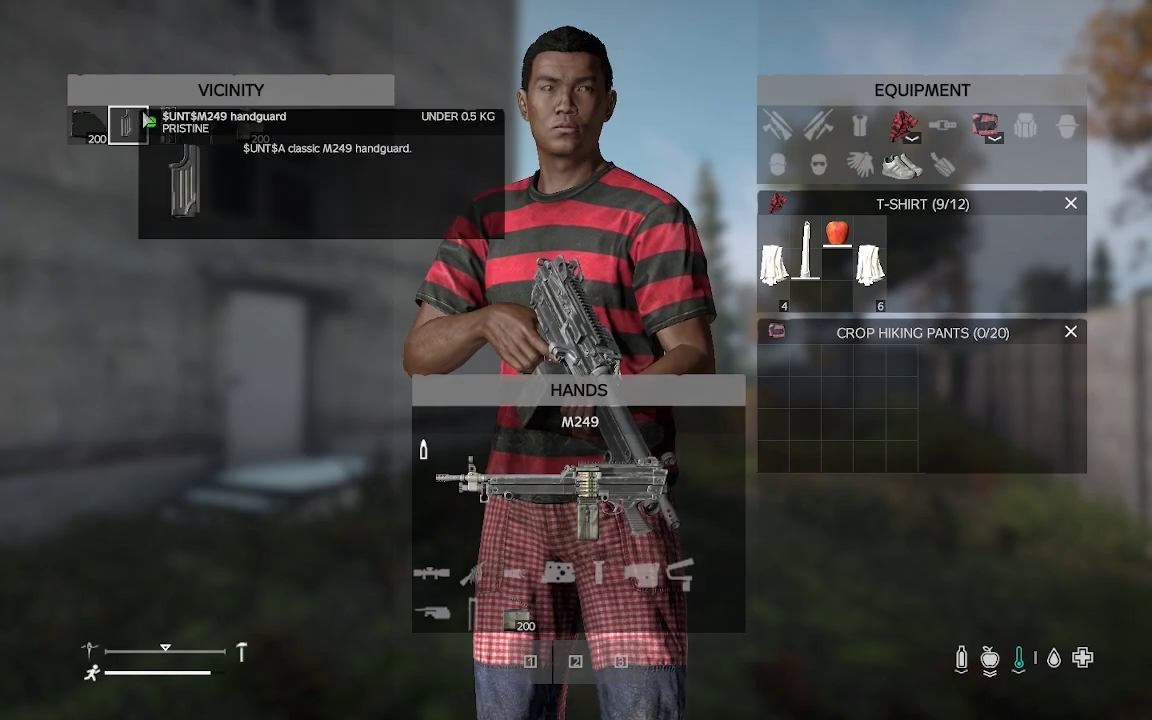
pyautogui.press('Tab')
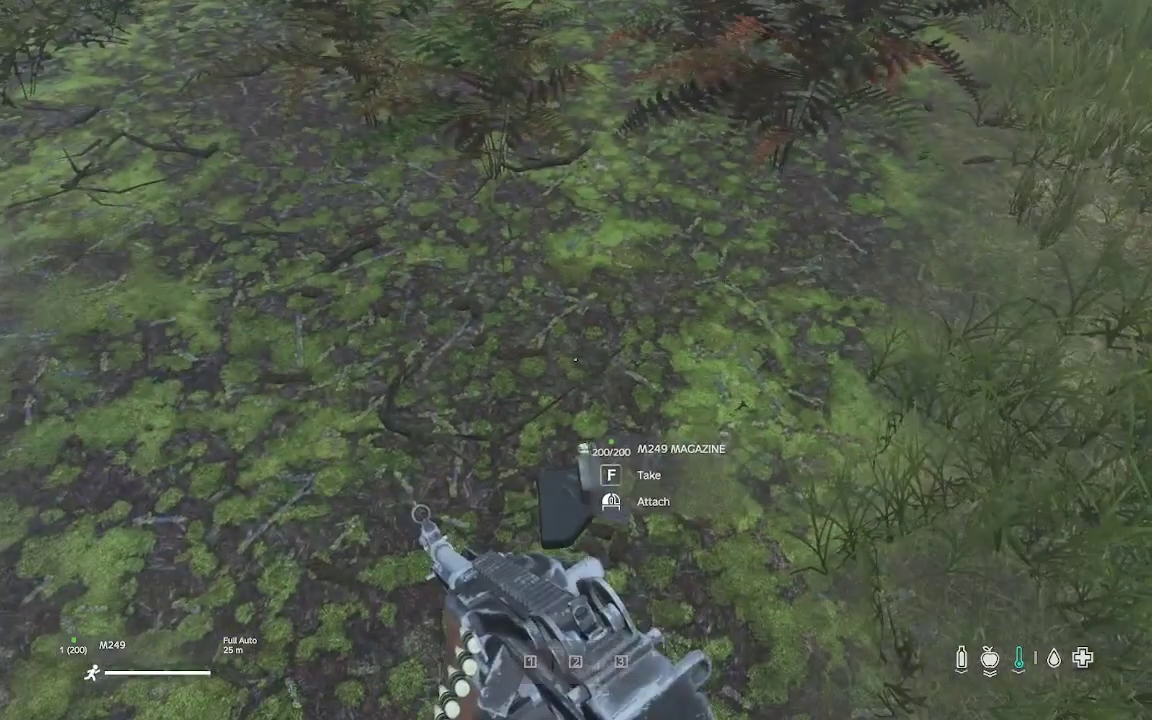
# Step: Delete the leftover CCGN_M249_Mag, Box200Rnd, RisHndgrd, Hndgrd and Bipod from the ground
pyautogui.press('Delete')
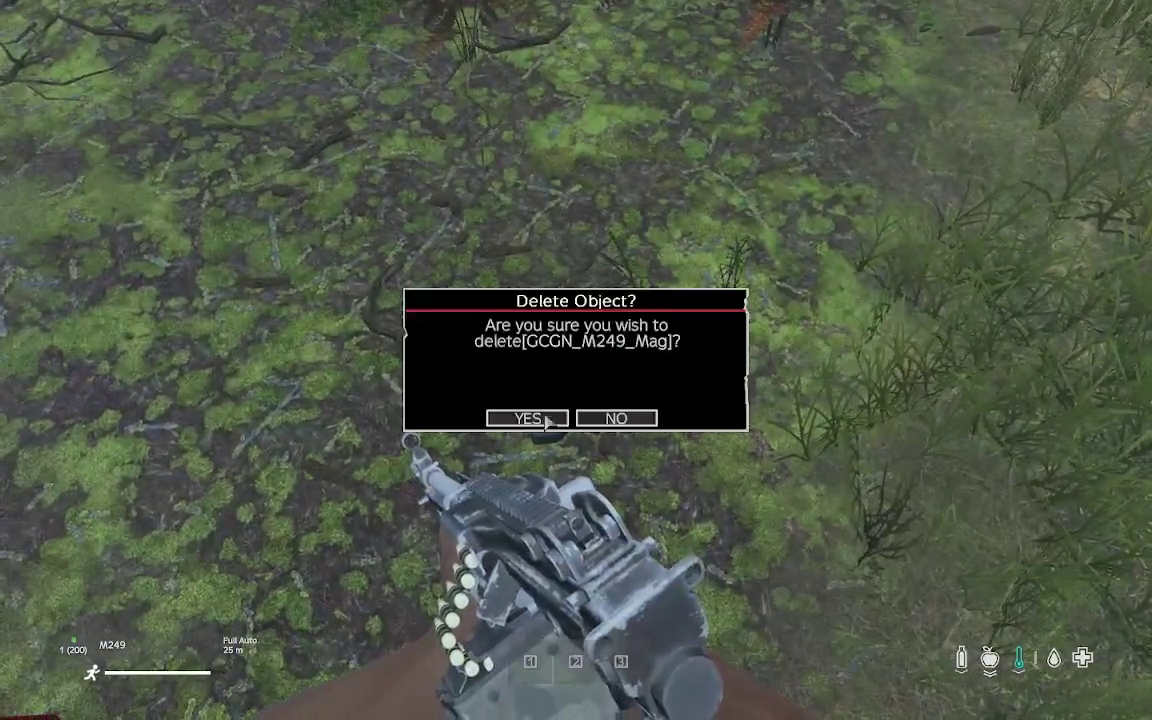
pyautogui.click(536, 417)
pyautogui.click(538, 418)
pyautogui.press('Delete')
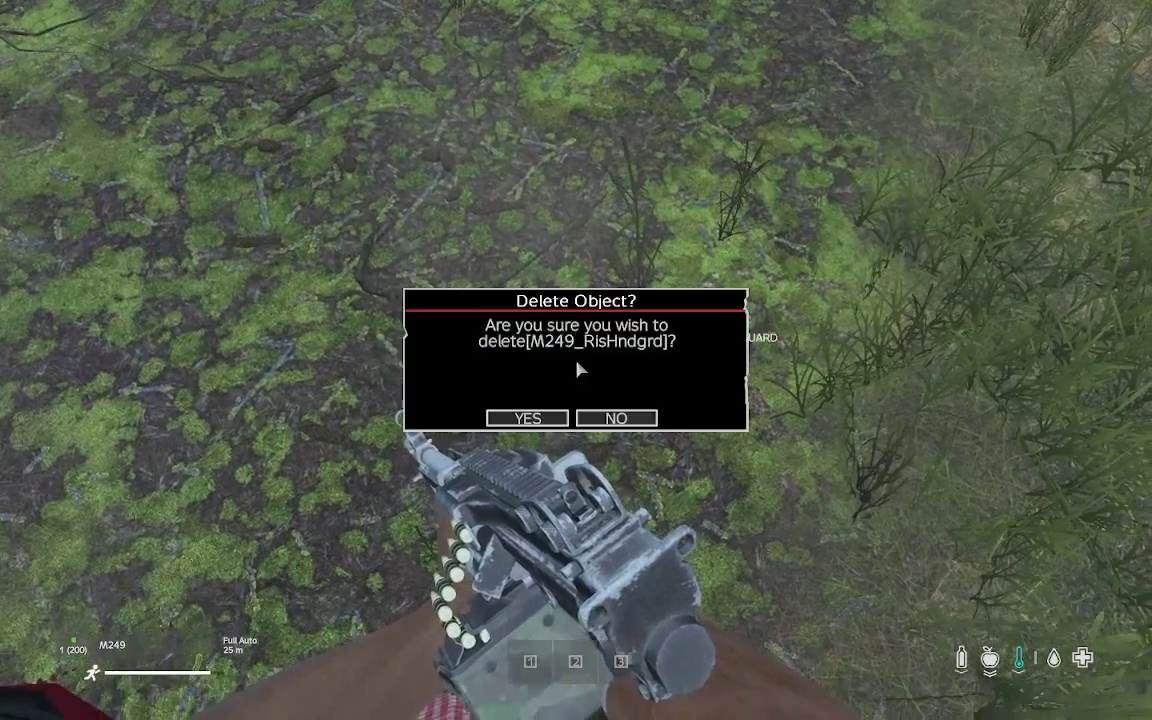
pyautogui.click(527, 418)
pyautogui.press('Delete')
pyautogui.click(527, 418)
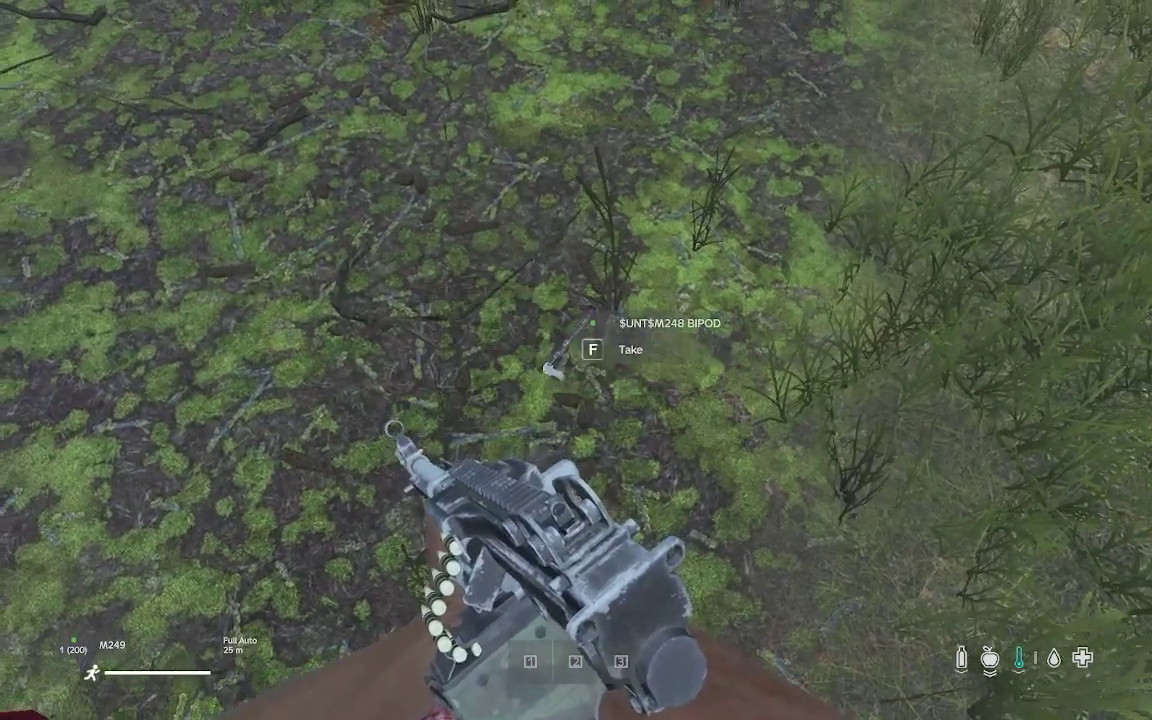
pyautogui.press('Delete')
pyautogui.click(535, 418)
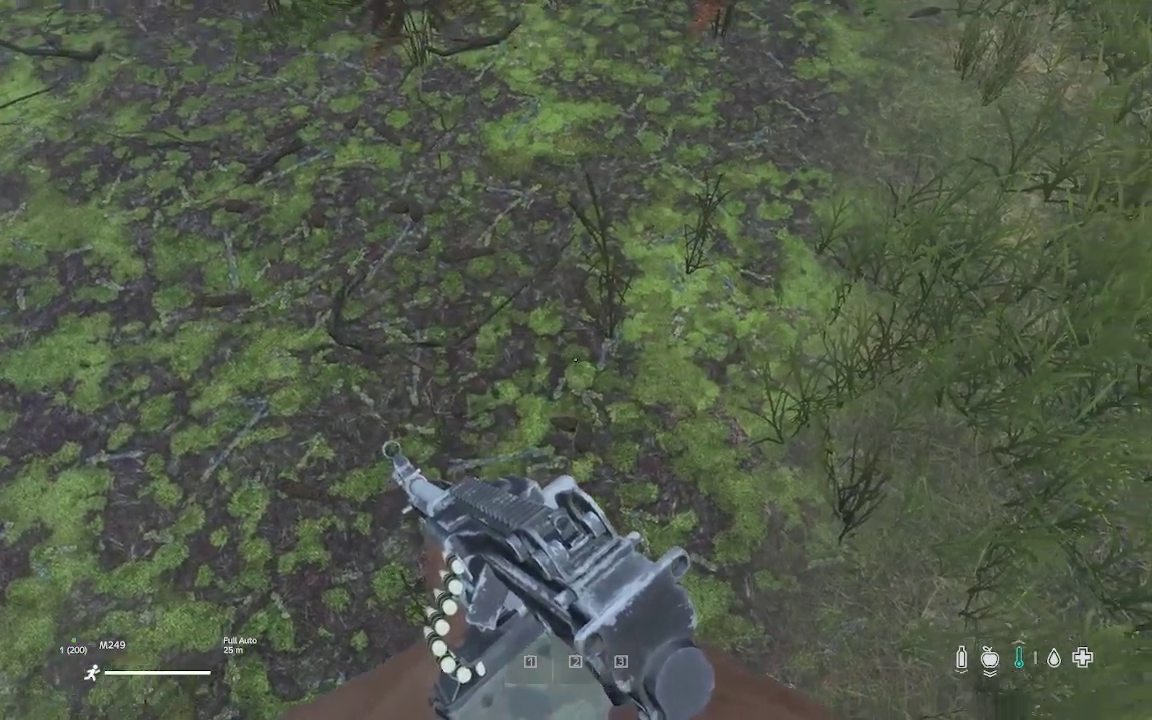
# Step: Check the gear, walk toward the green building and bring up the admin tools
pyautogui.press('Tab')
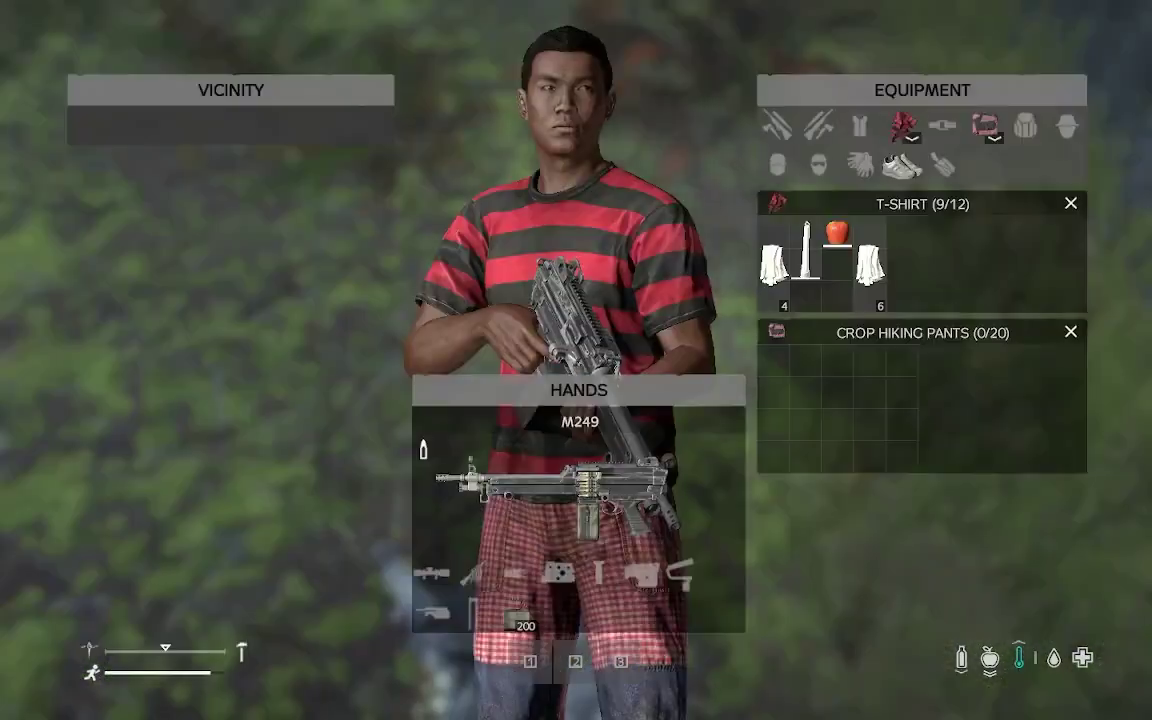
pyautogui.press('Tab')
pyautogui.press('w')
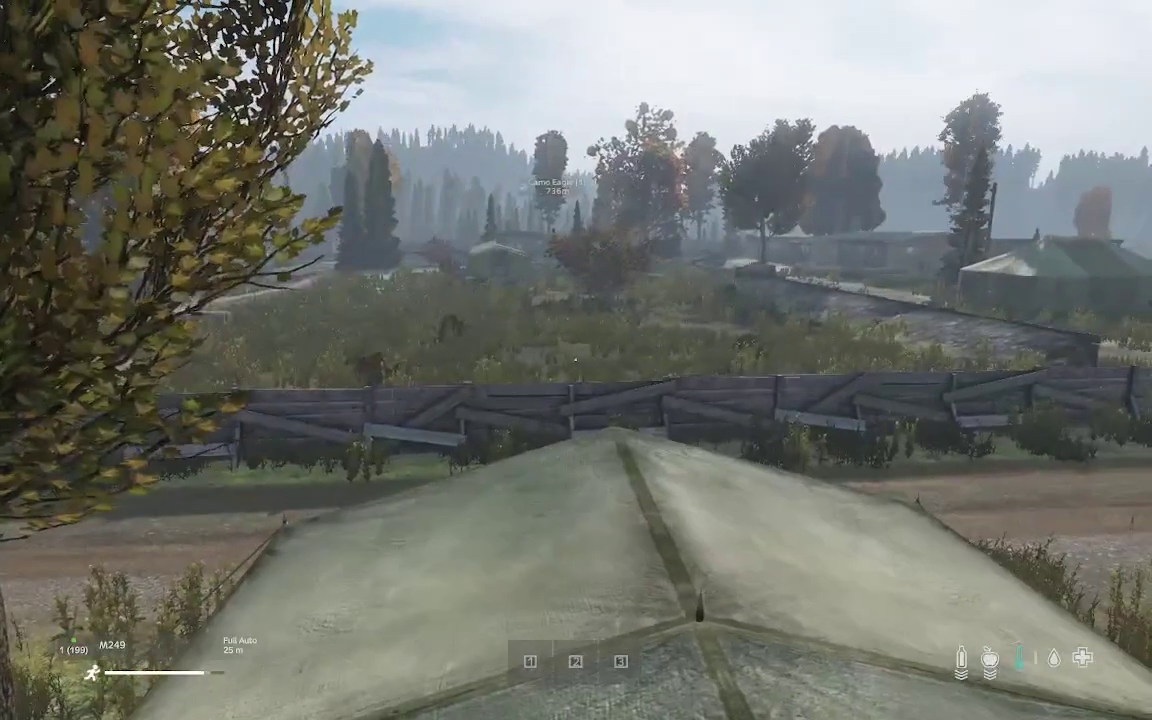
pyautogui.press('End')
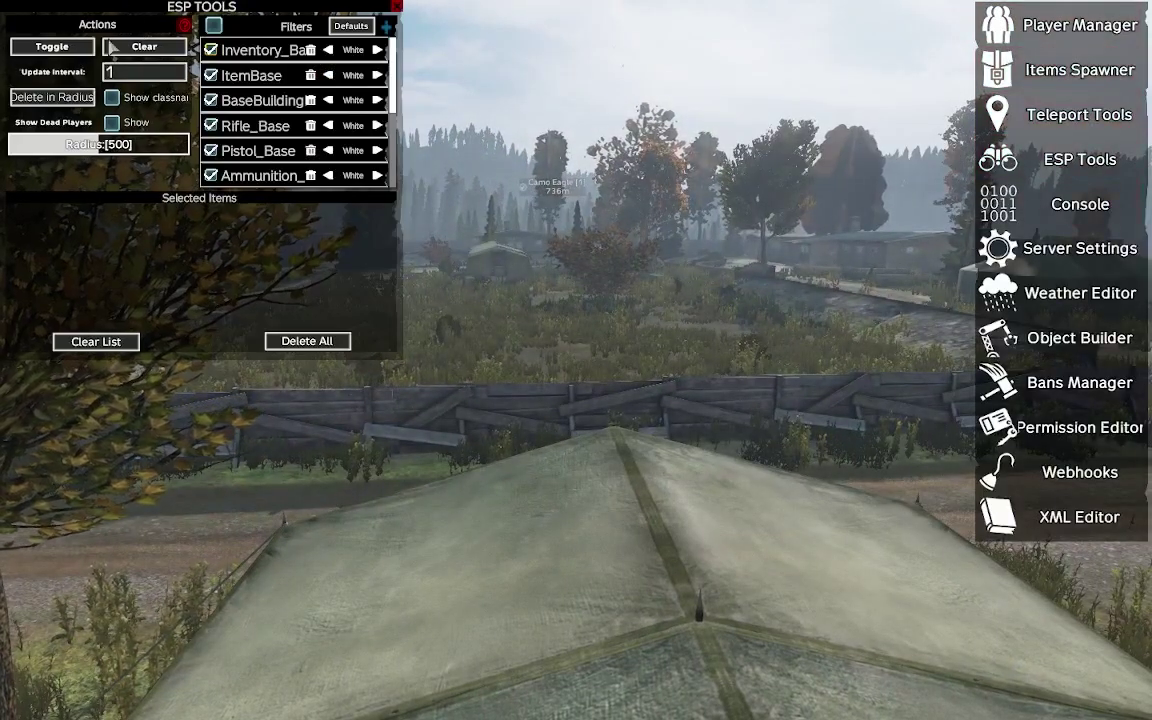
# Step: Untick the ESP Filters header, shoot the pig with the M249, then exit the server
pyautogui.click(213, 25)
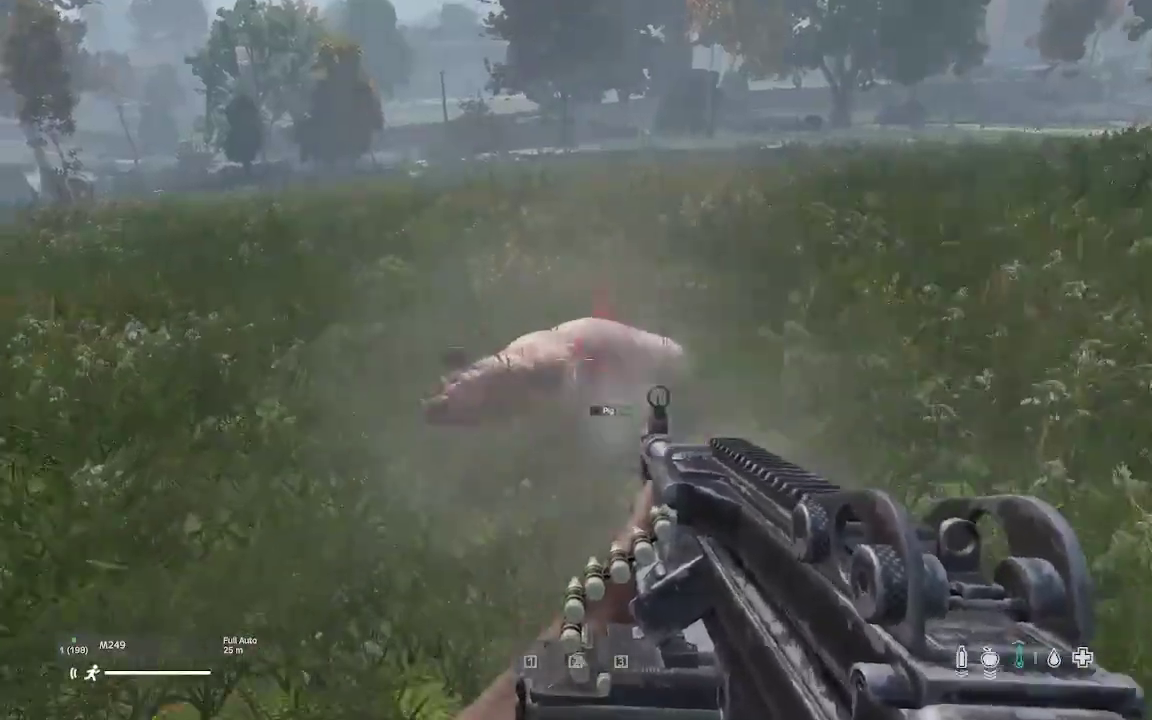
pyautogui.click(576, 360)
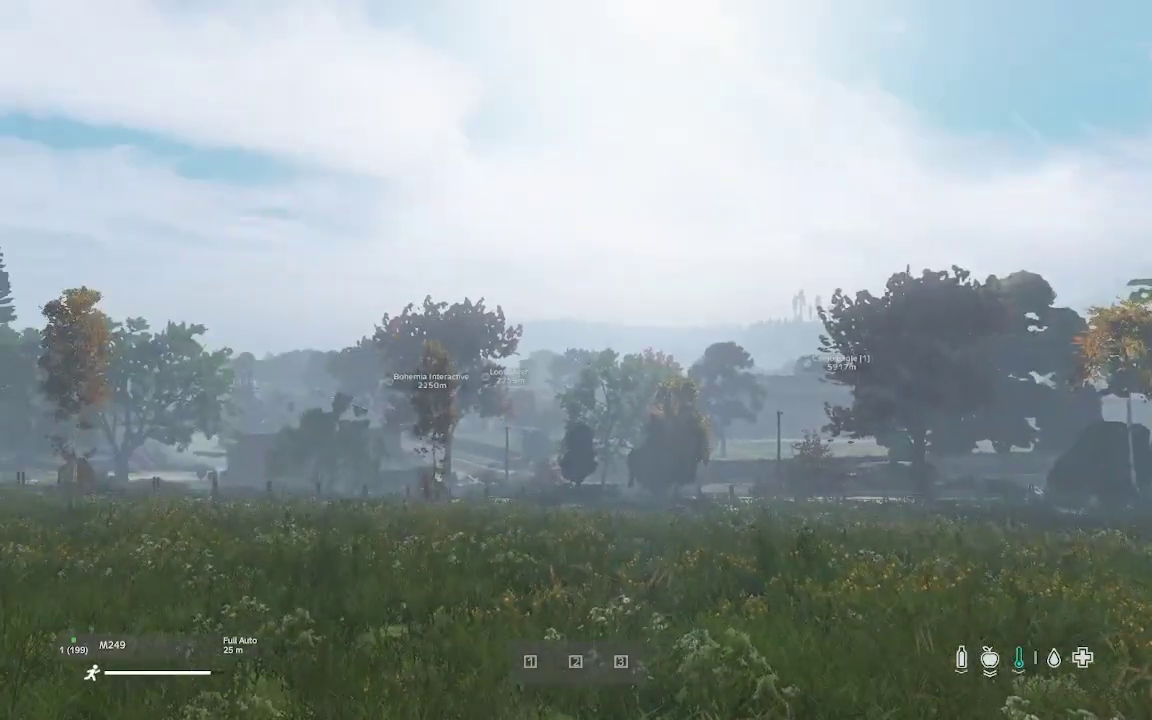
pyautogui.press('Escape')
pyautogui.click(949, 527)
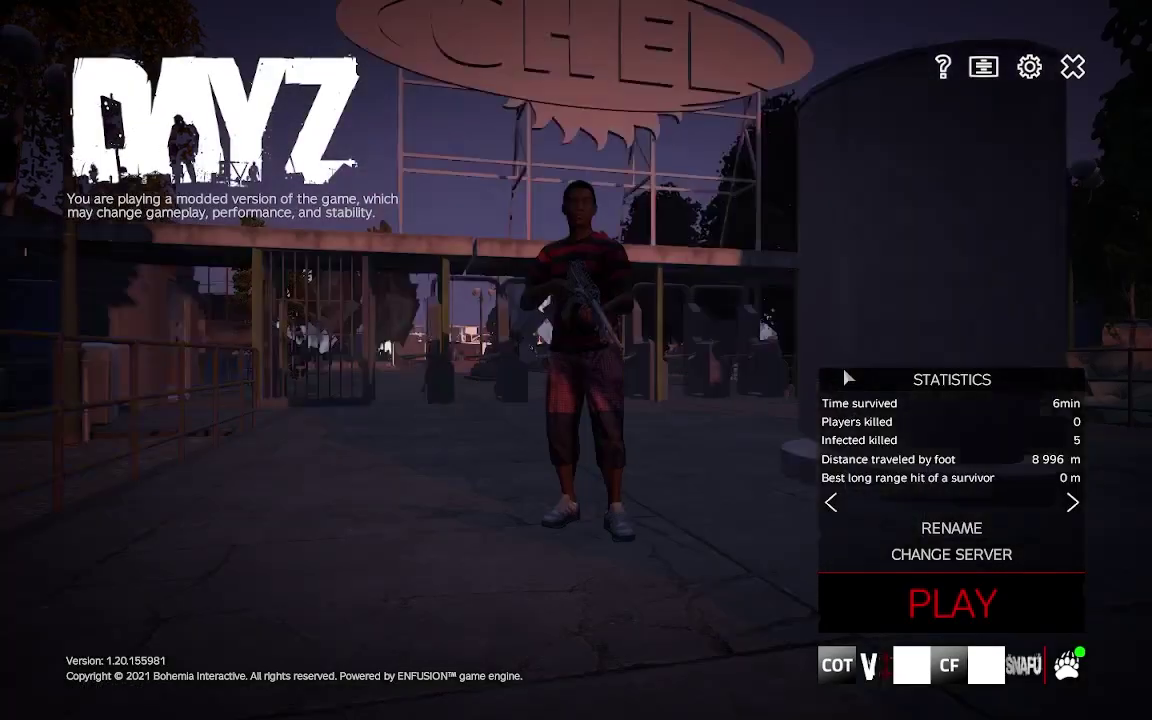
# Step: Quit DayZ, show the Badia folder in File Explorer, and bring FileZilla forward
pyautogui.press('Escape')
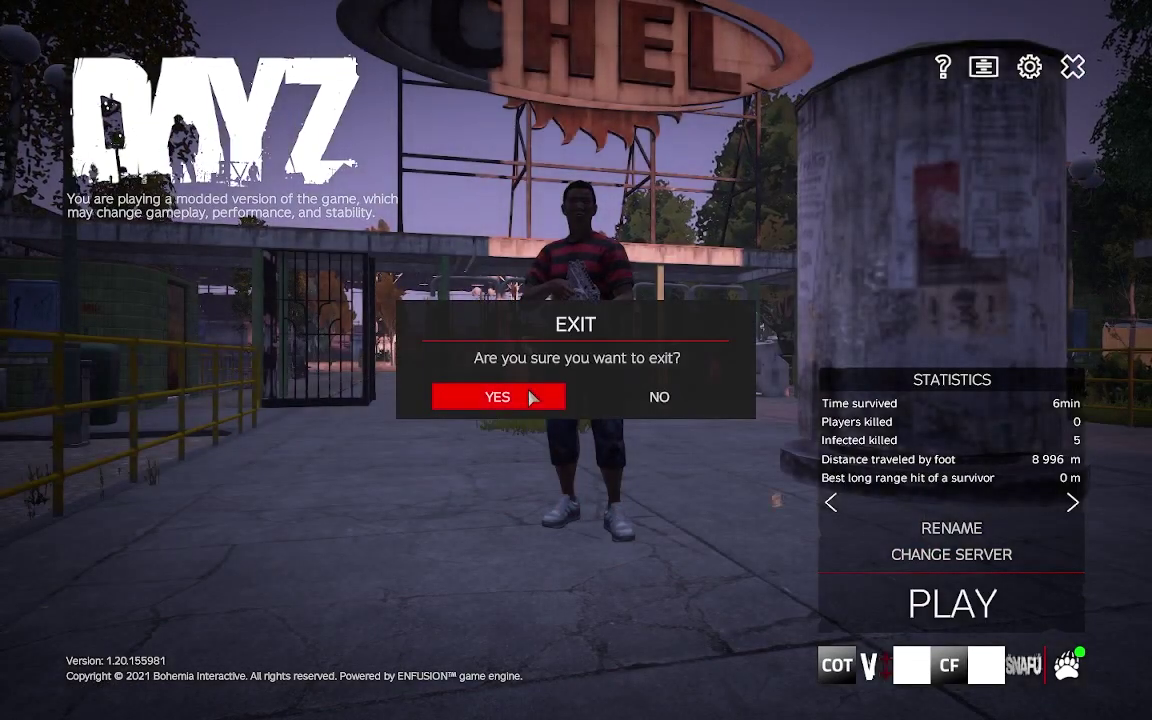
pyautogui.click(522, 392)
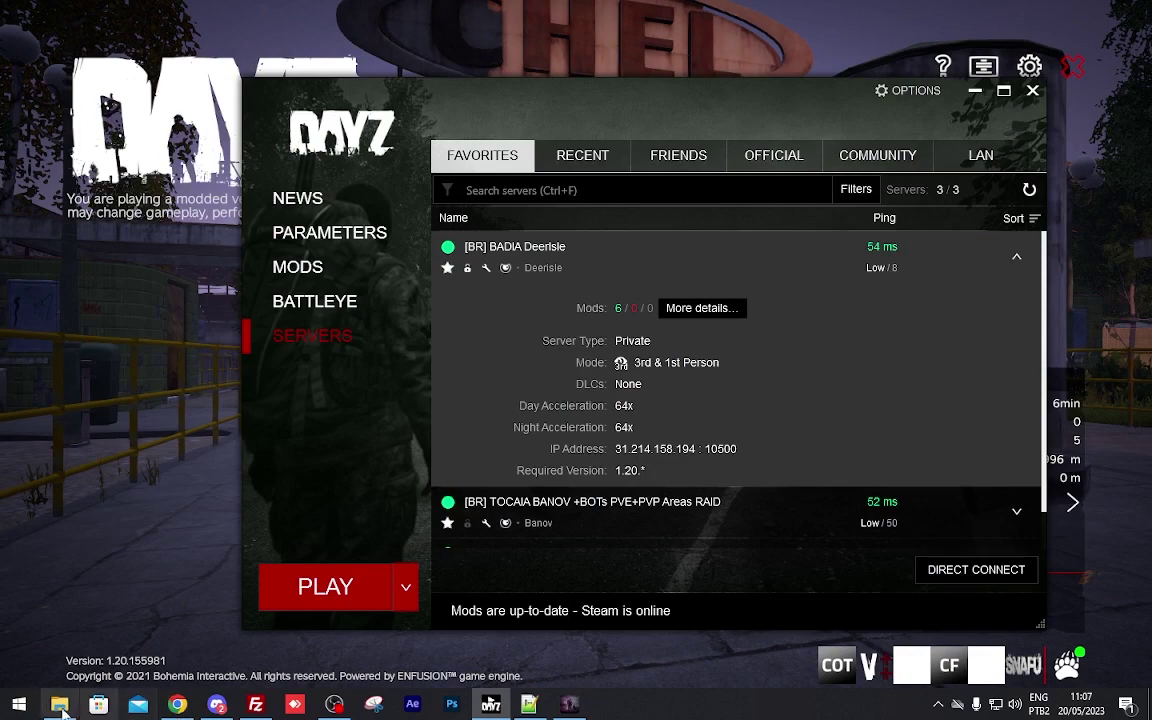
pyautogui.click(60, 705)
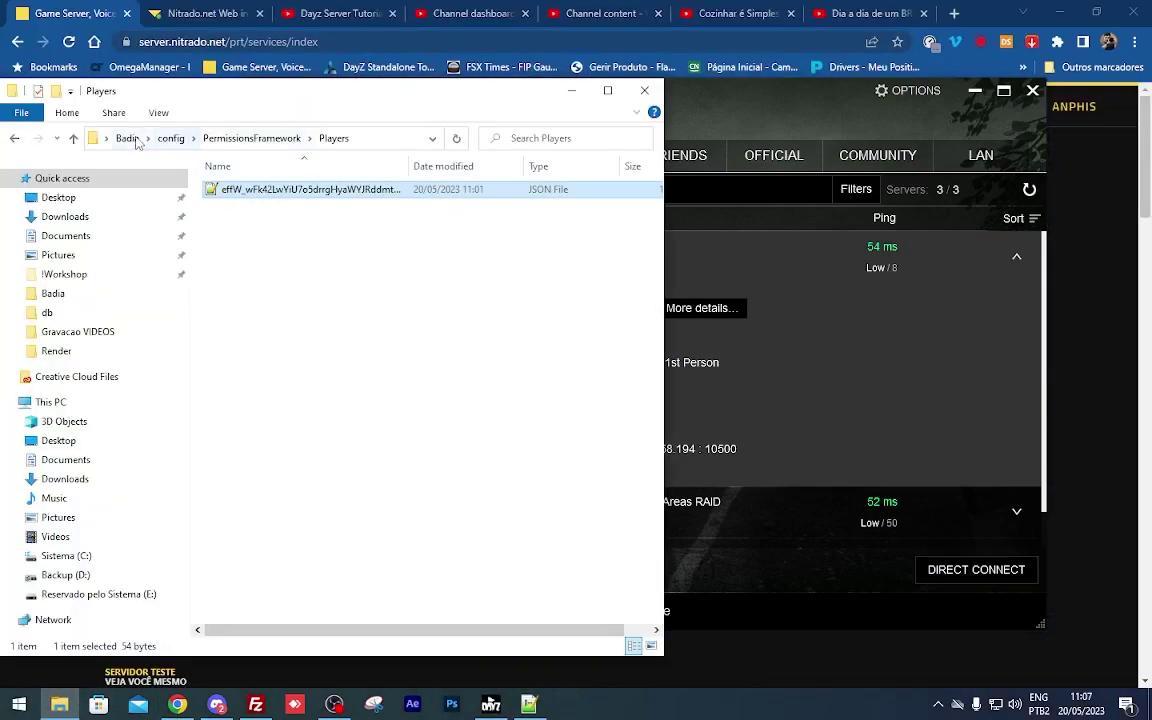
pyautogui.click(130, 139)
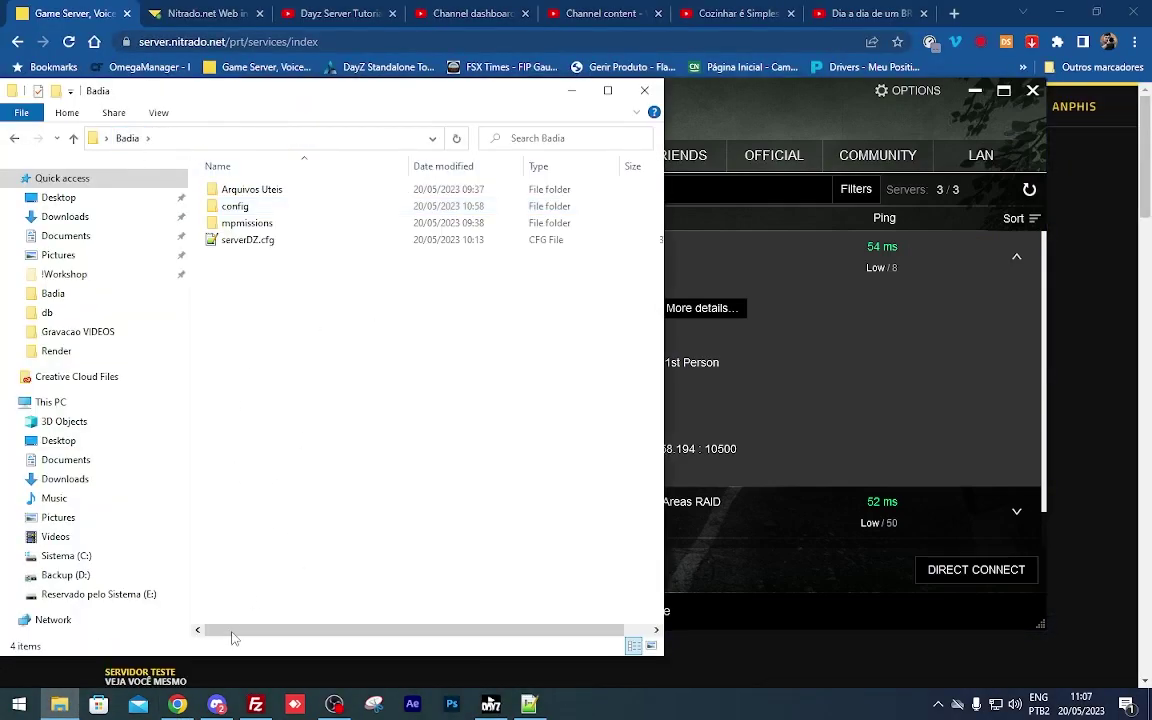
pyautogui.click(258, 705)
# Step: Go up from PermissionsFramework to the dayzstandalone root and open the config folders
pyautogui.doubleClick(864, 352)
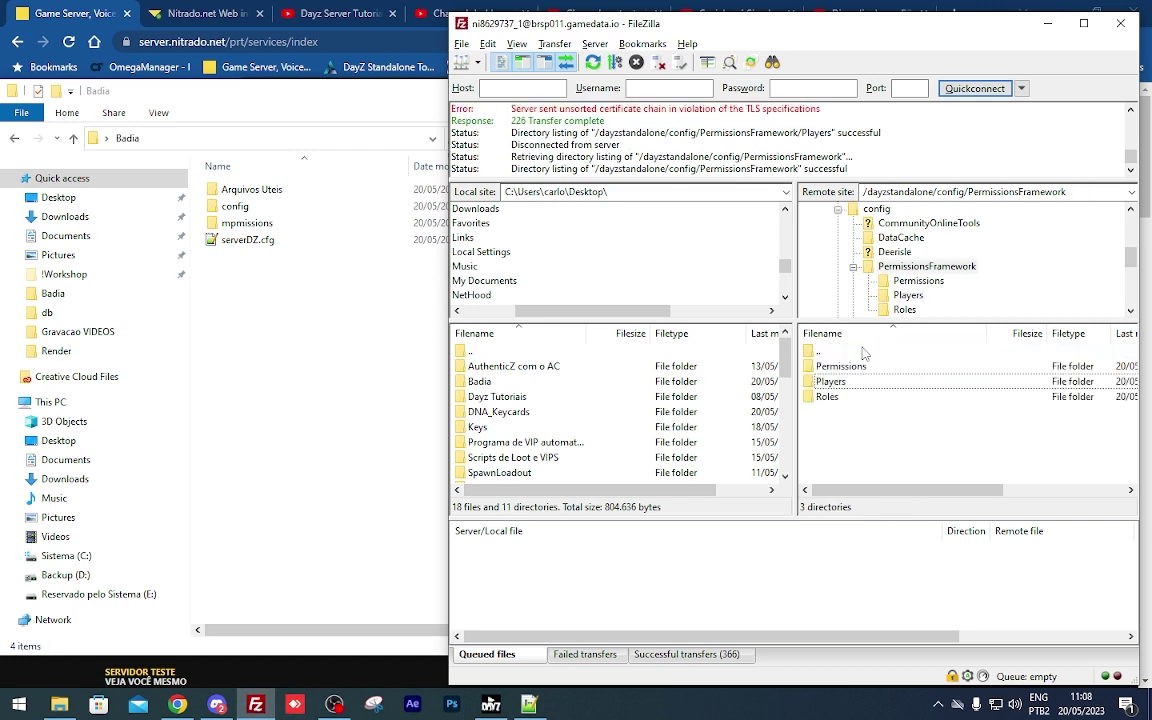
pyautogui.doubleClick(864, 352)
pyautogui.doubleClick(864, 352)
pyautogui.scroll(-3, 864, 380)
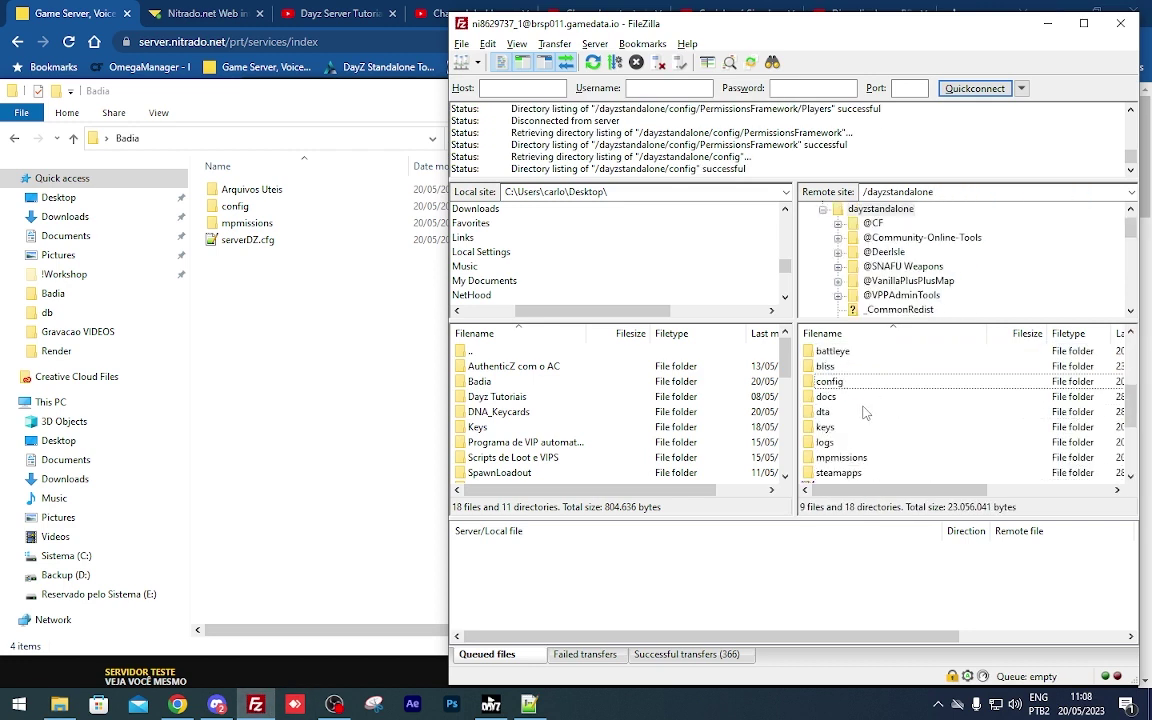
pyautogui.click(830, 382)
pyautogui.doubleClick(830, 382)
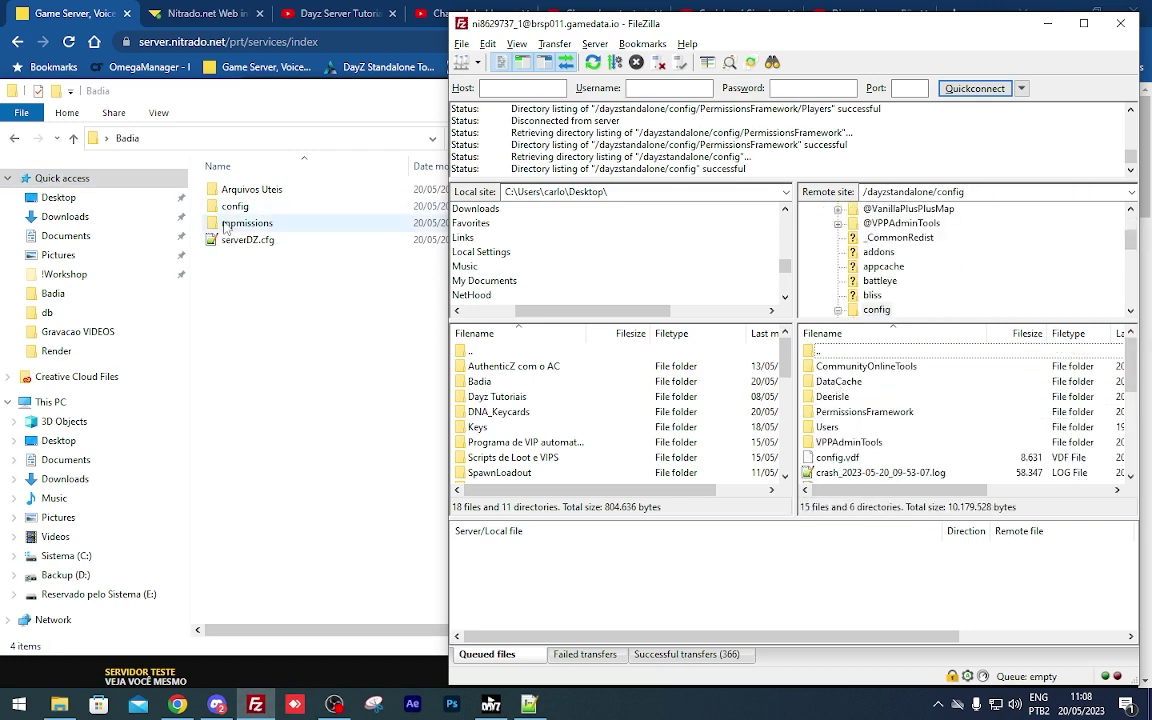
pyautogui.doubleClick(238, 208)
# Step: Download crash_2023-05-20_09-53-07.log into the local config folder
pyautogui.scroll(-5, 905, 450)
pyautogui.scroll(5, 905, 451)
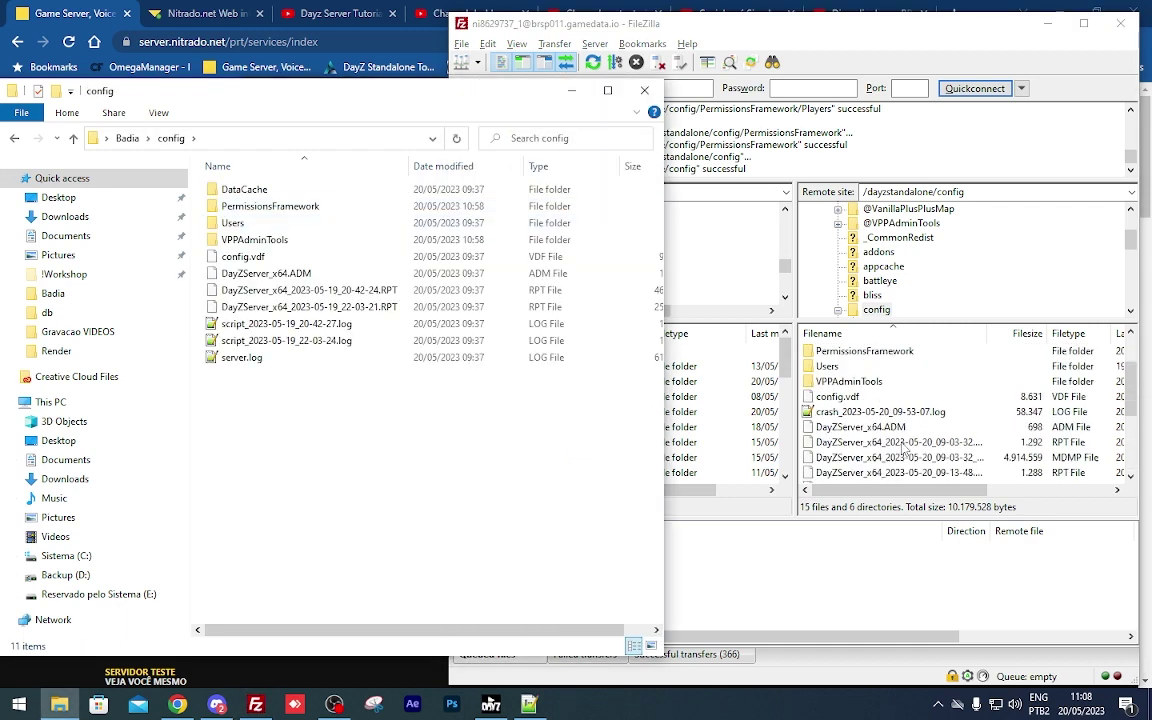
pyautogui.scroll(-2, 905, 451)
pyautogui.click(797, 358)
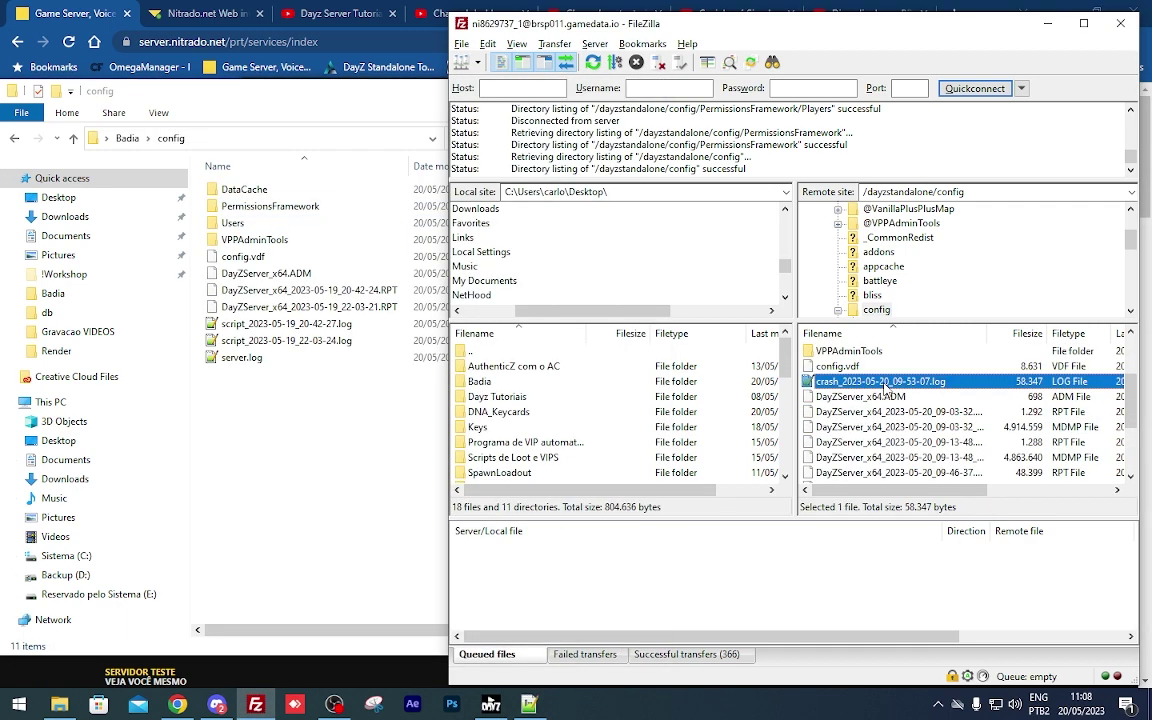
pyautogui.moveTo(935, 381); pyautogui.dragTo(319, 470)
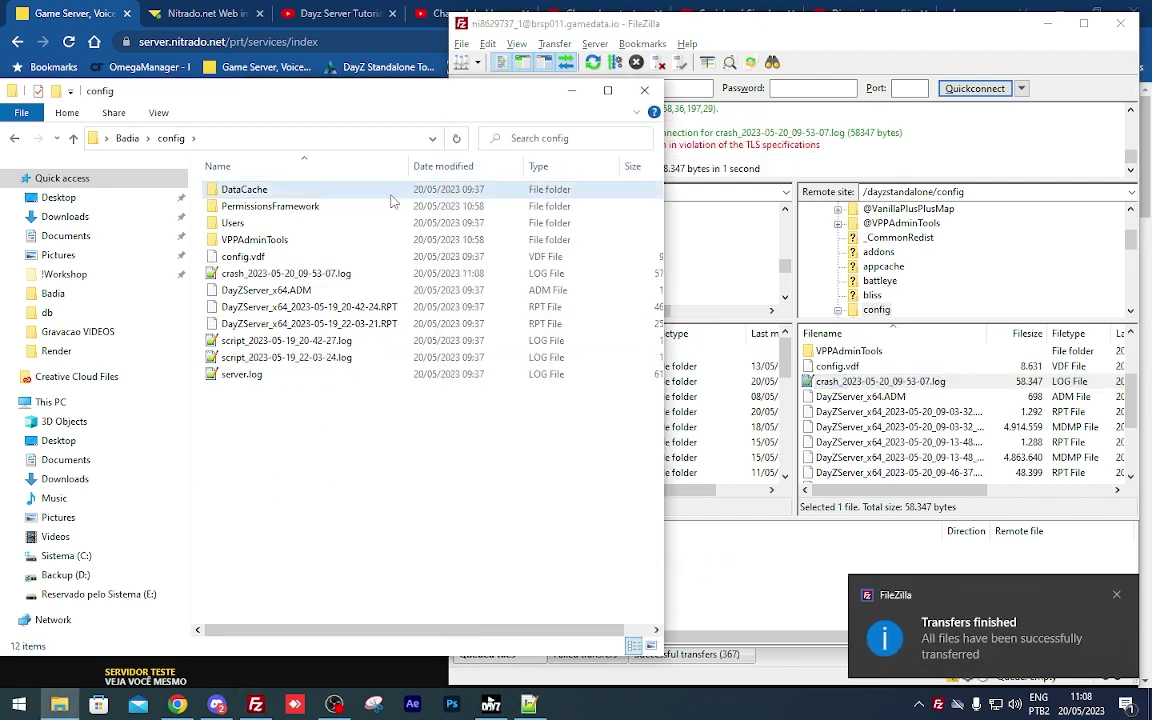
pyautogui.click(265, 274)
# Step: Open the crash log in Notepad++ and scroll through its contents
pyautogui.doubleClick(265, 274)
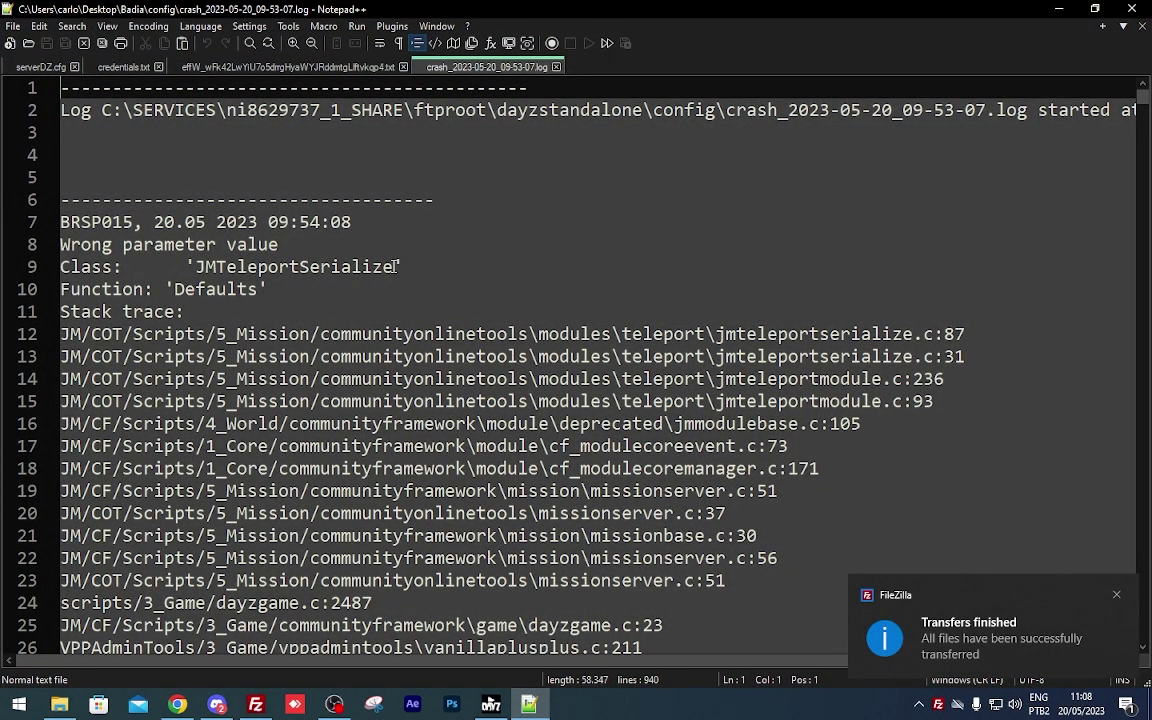
pyautogui.moveTo(403, 267); pyautogui.dragTo(185, 272)
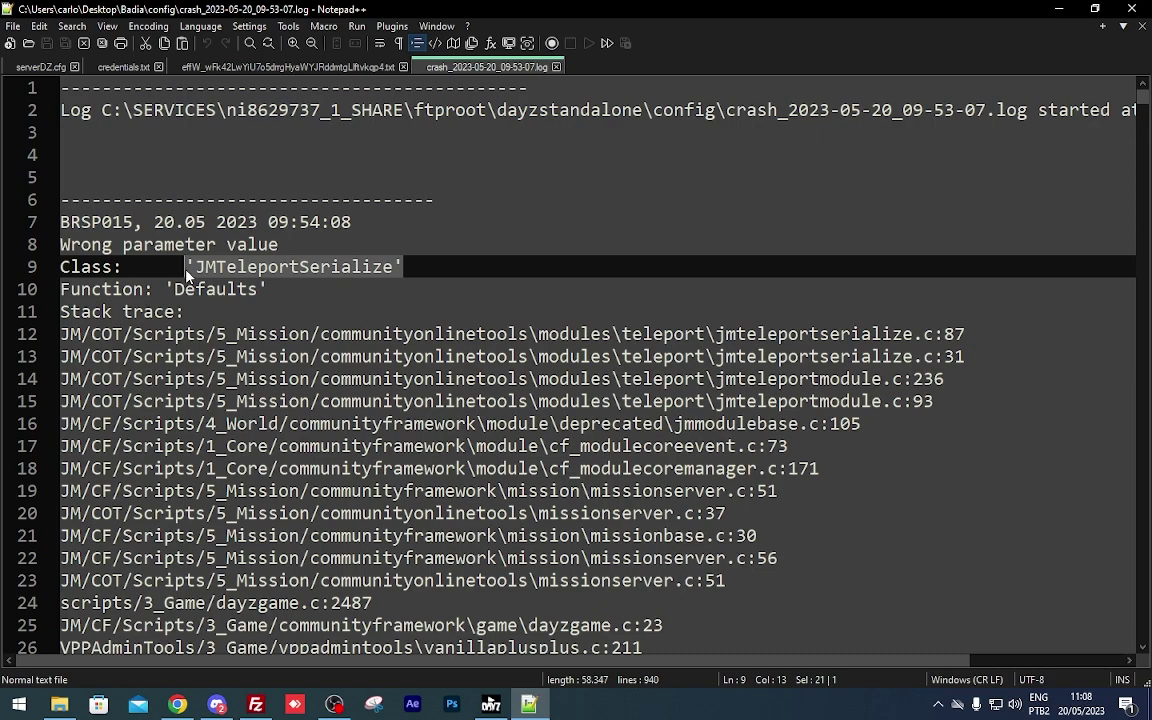
pyautogui.click(247, 267)
pyautogui.scroll(-10, 345, 268)
pyautogui.scroll(-20, 345, 267)
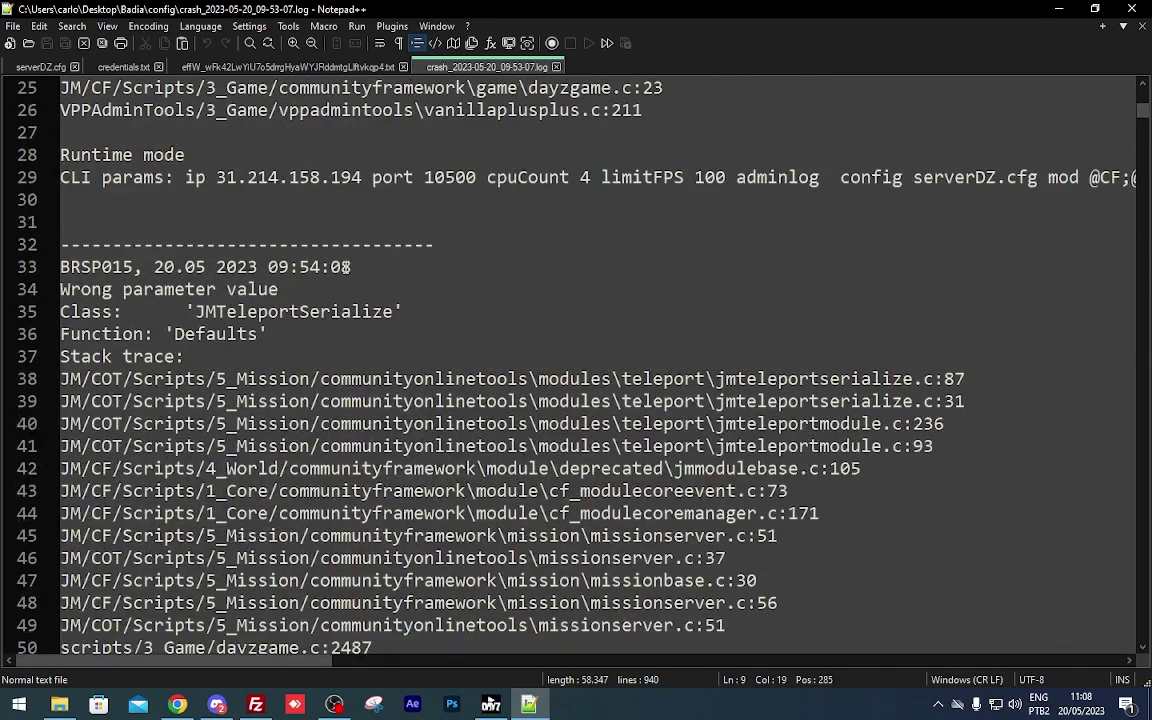
pyautogui.scroll(-18, 408, 309)
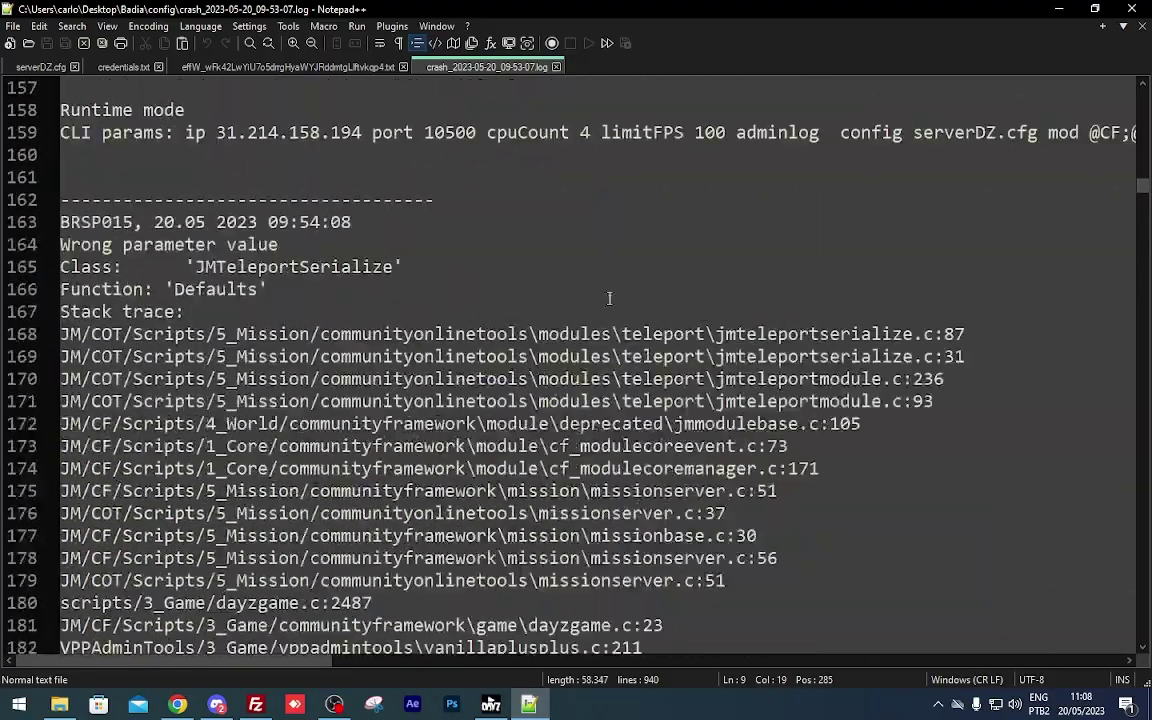
pyautogui.moveTo(1141, 176); pyautogui.dragTo(1141, 617)
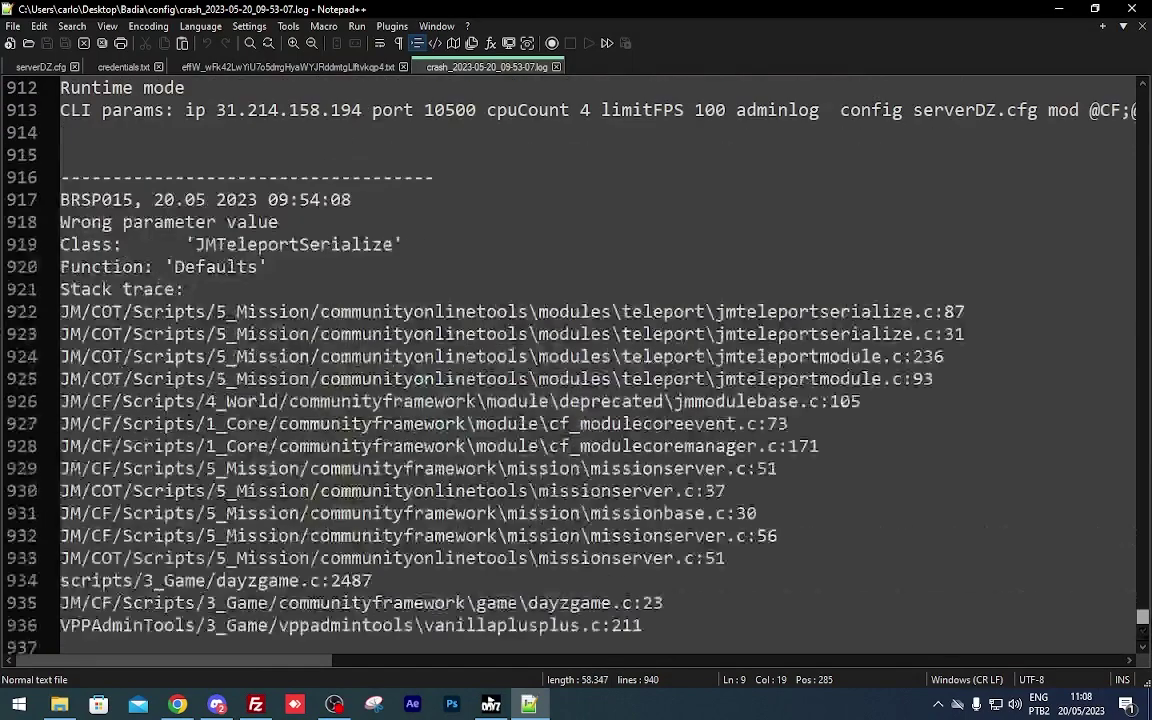
# Step: Highlight every JMTeleportSerialize occurrence, reselect it on line 9, and minimize Notepad++
pyautogui.doubleClick(317, 246)
pyautogui.moveTo(216, 246); pyautogui.dragTo(292, 245)
pyautogui.click(323, 245)
pyautogui.scroll(2, 437, 298)
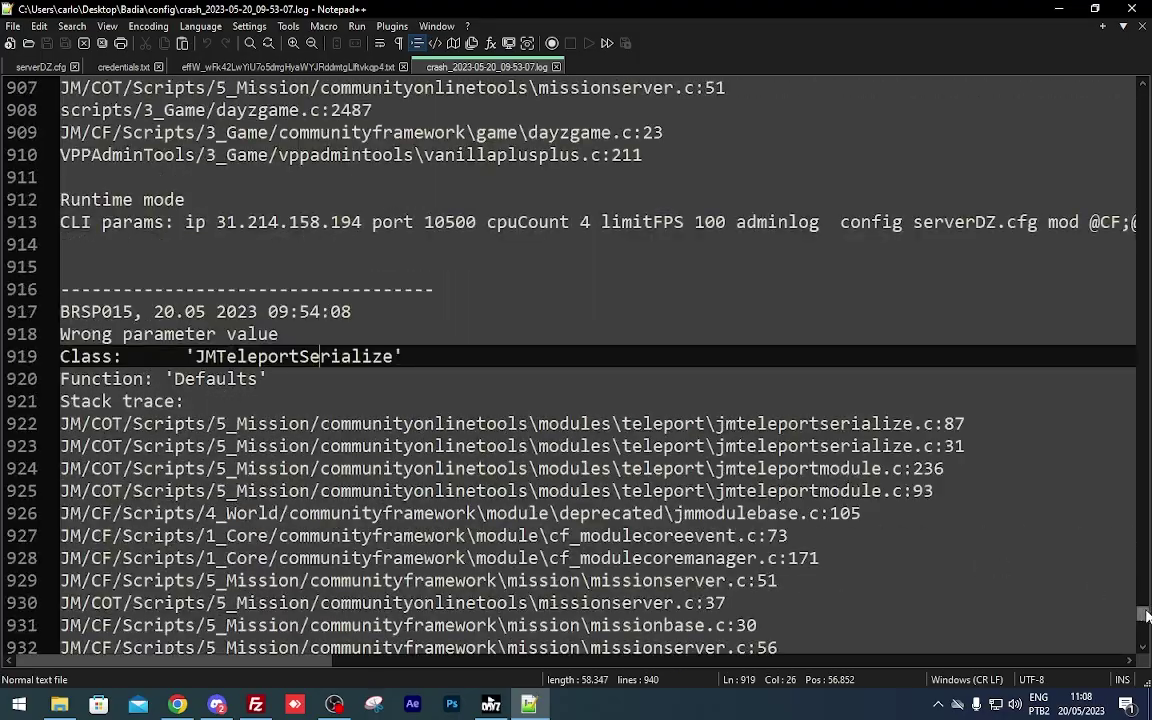
pyautogui.moveTo(1141, 614); pyautogui.dragTo(1141, 80)
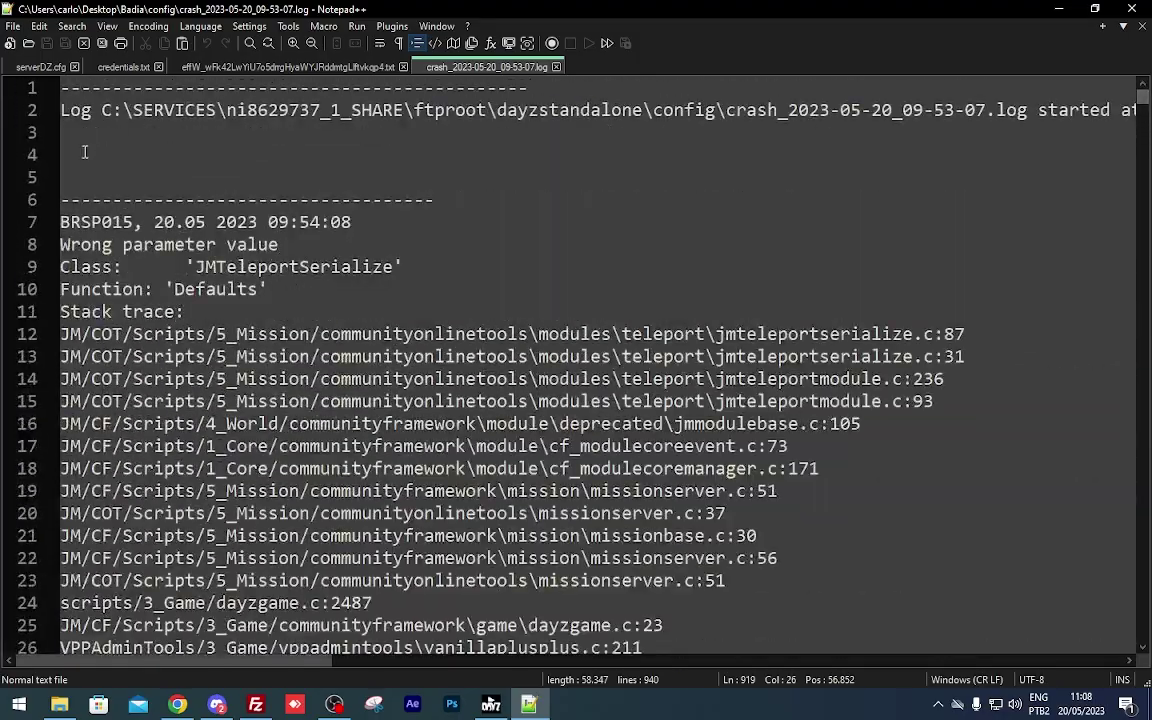
pyautogui.click(292, 267)
pyautogui.moveTo(435, 260); pyautogui.dragTo(186, 267)
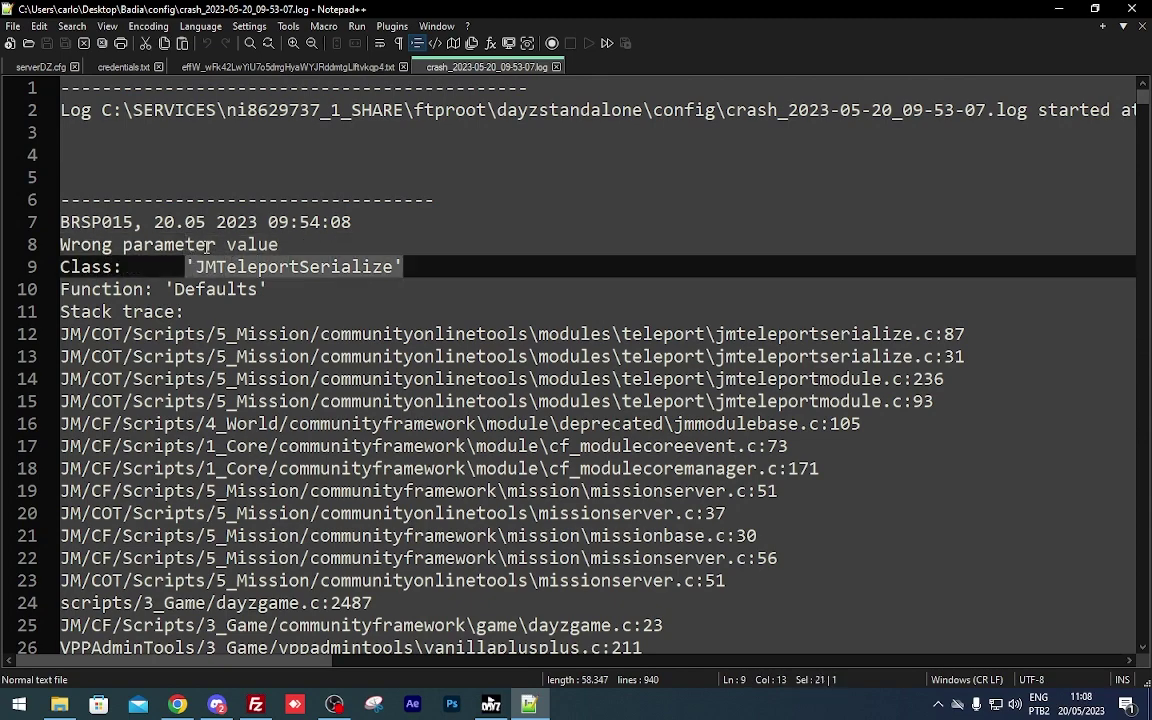
pyautogui.click(1058, 8)
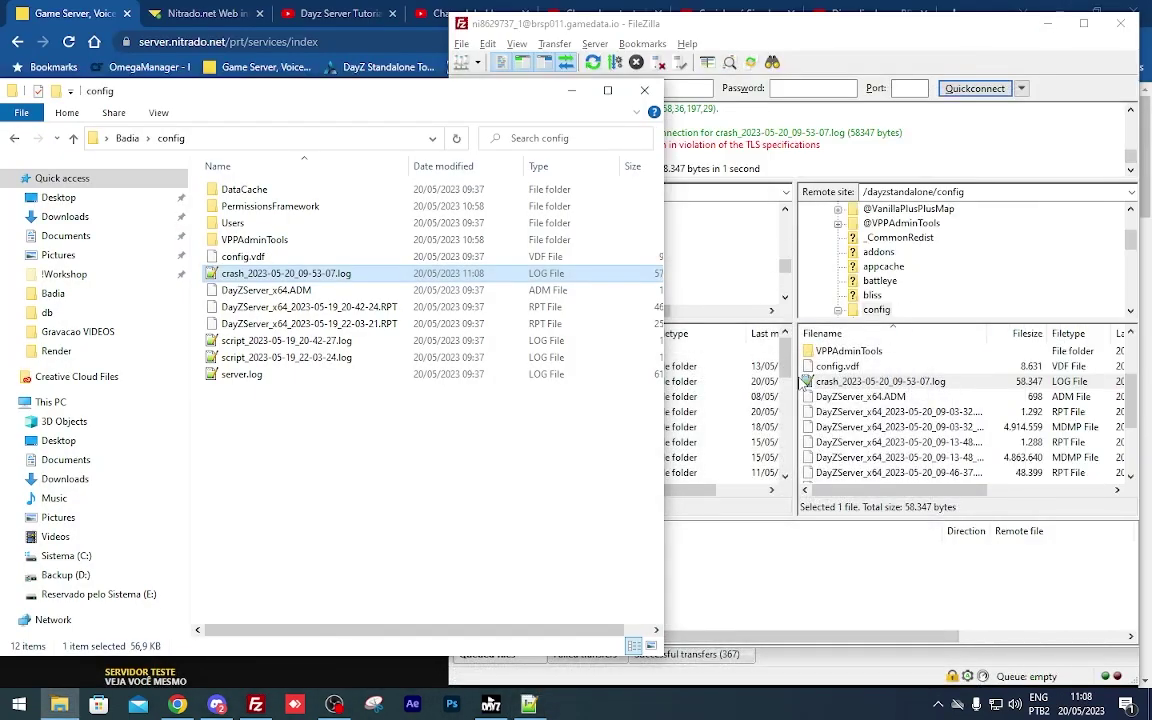
# Step: Reopen crash_2023-05-20_09-53-07.log from the local config folder in Notepad++
pyautogui.click(722, 344)
pyautogui.click(322, 273)
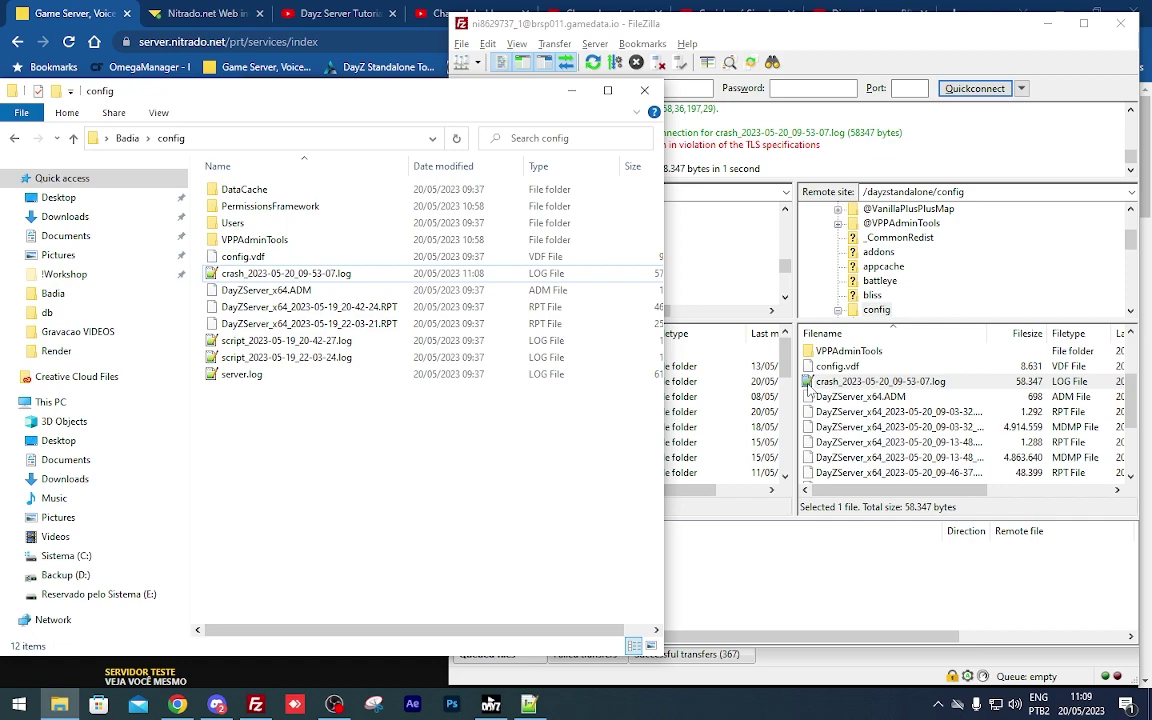
pyautogui.doubleClick(285, 273)
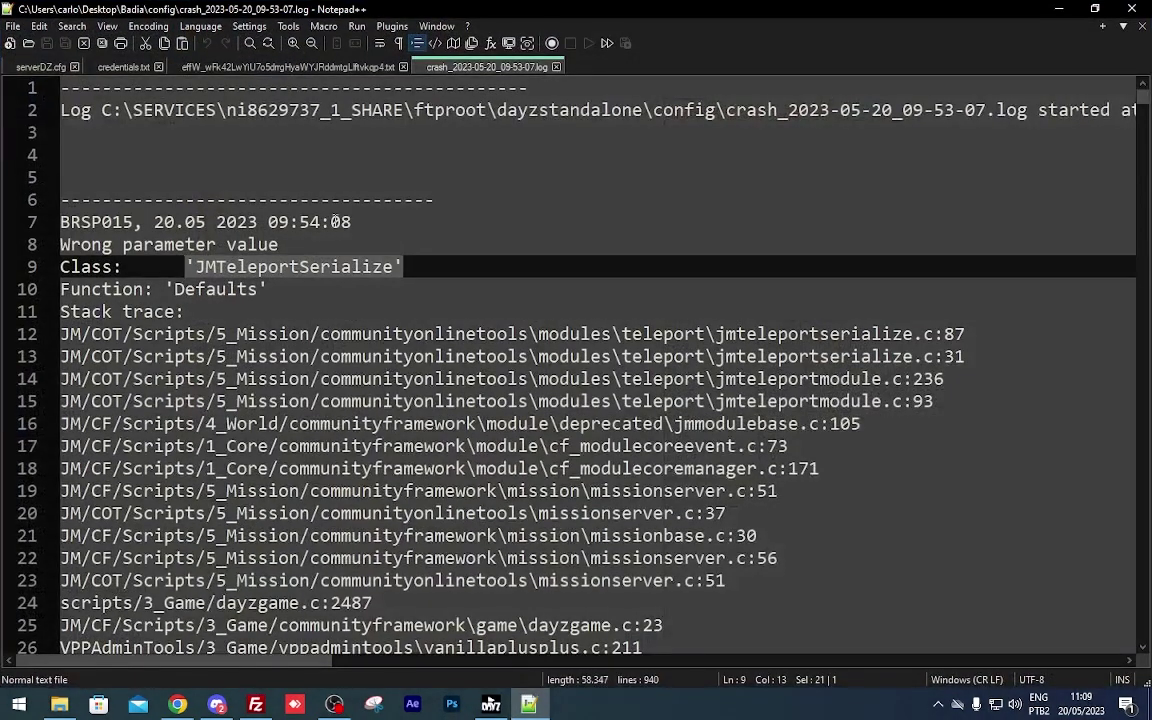
# Step: Select JMTeleportSerialize on line 9 and step through stack trace lines 12–19
pyautogui.moveTo(196, 267); pyautogui.dragTo(395, 270)
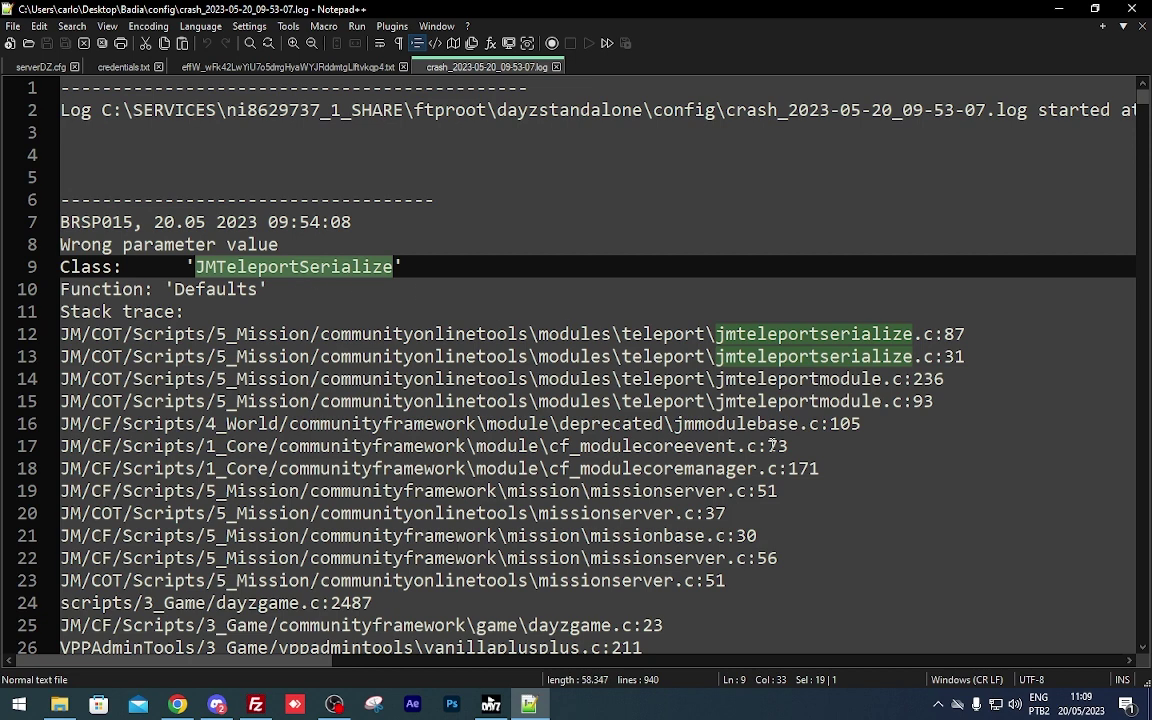
pyautogui.click(873, 334)
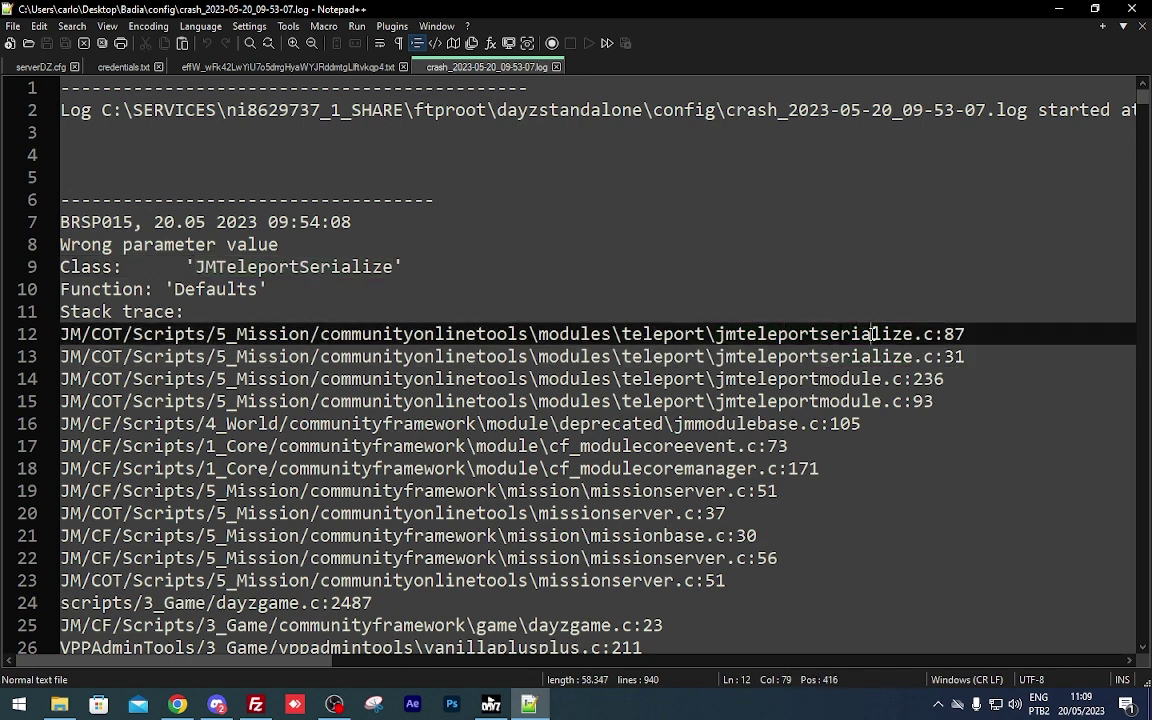
pyautogui.moveTo(993, 354); pyautogui.dragTo(194, 356)
pyautogui.click(239, 378)
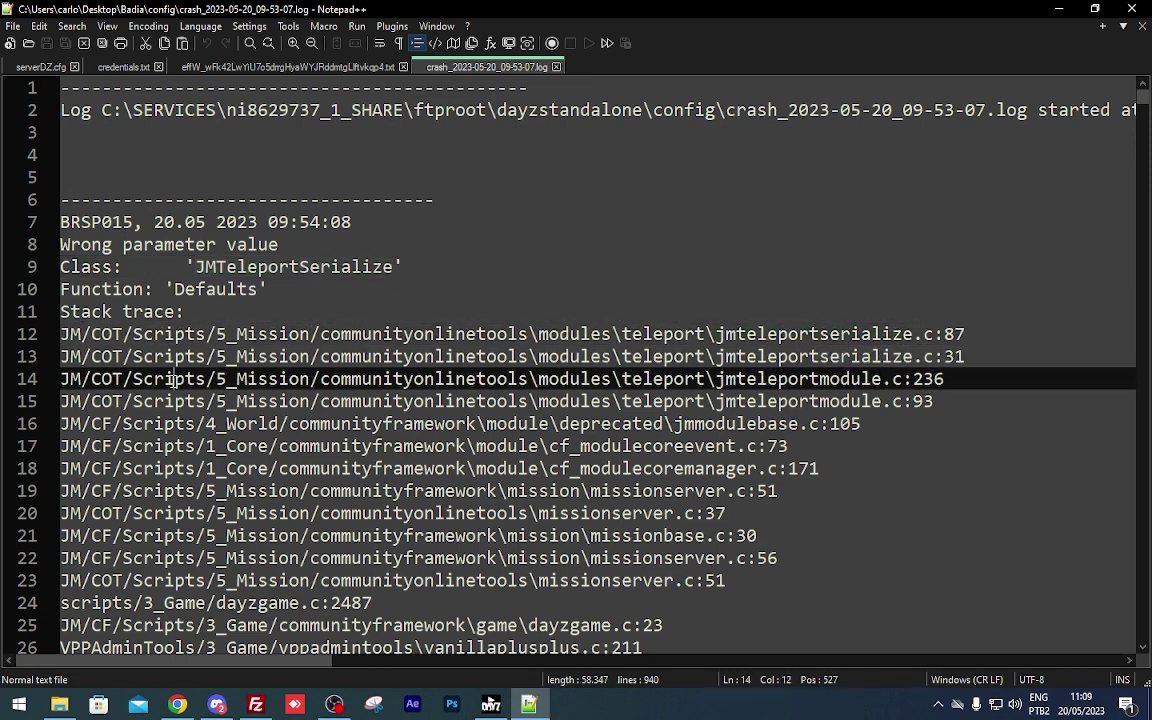
pyautogui.click(381, 401)
pyautogui.press('Down')
pyautogui.press('Down')
pyautogui.press('Down')
pyautogui.press('Down')
pyautogui.scroll(-2, 440, 480)
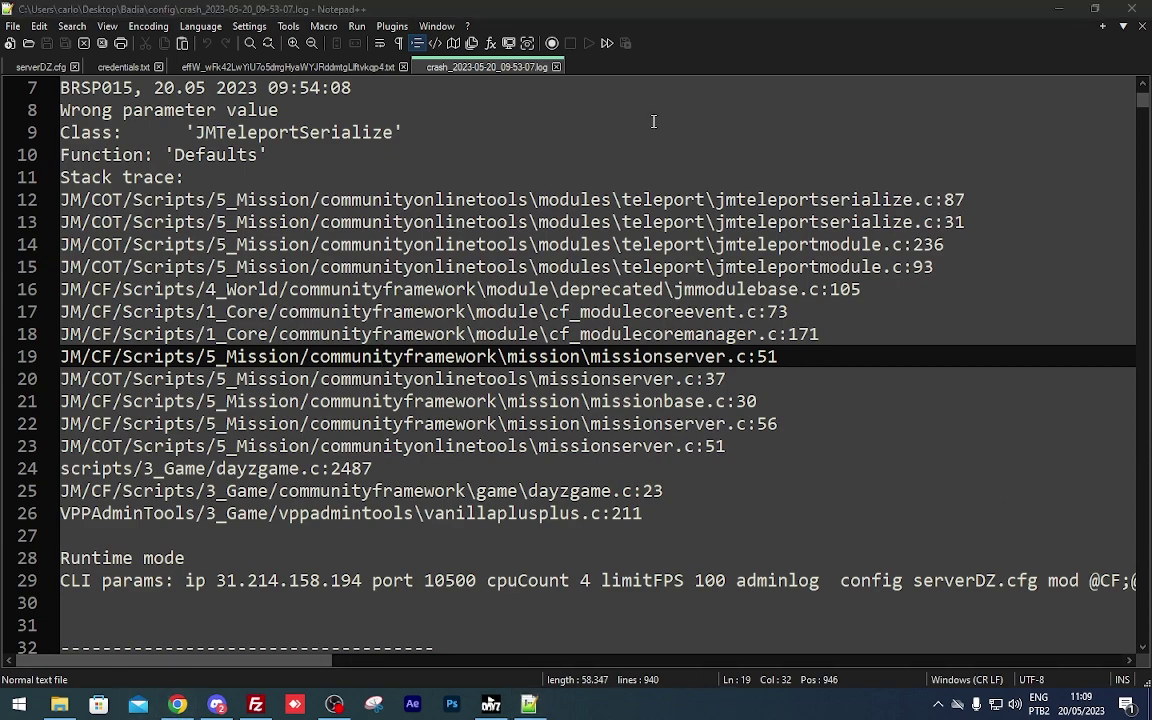
pyautogui.click(177, 704)
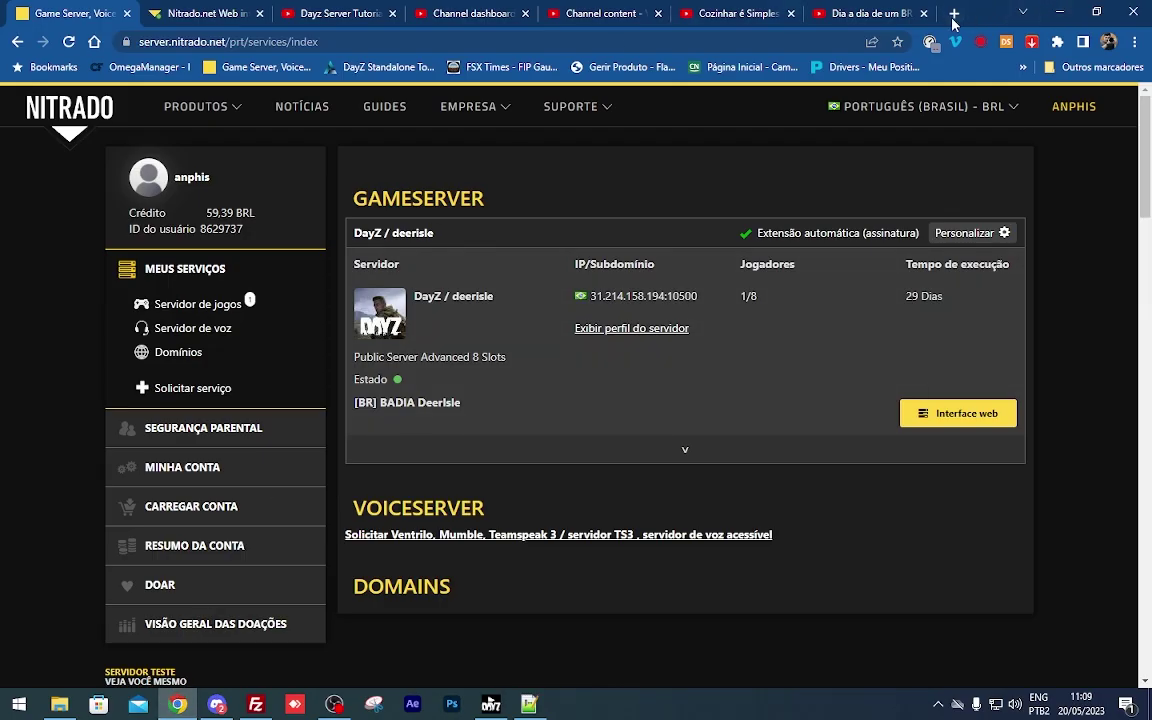
# Step: Open ChatGPT in a new tab and copy crash log lines 8–27 from Notepad++
pyautogui.click(953, 14)
pyautogui.write('cha')
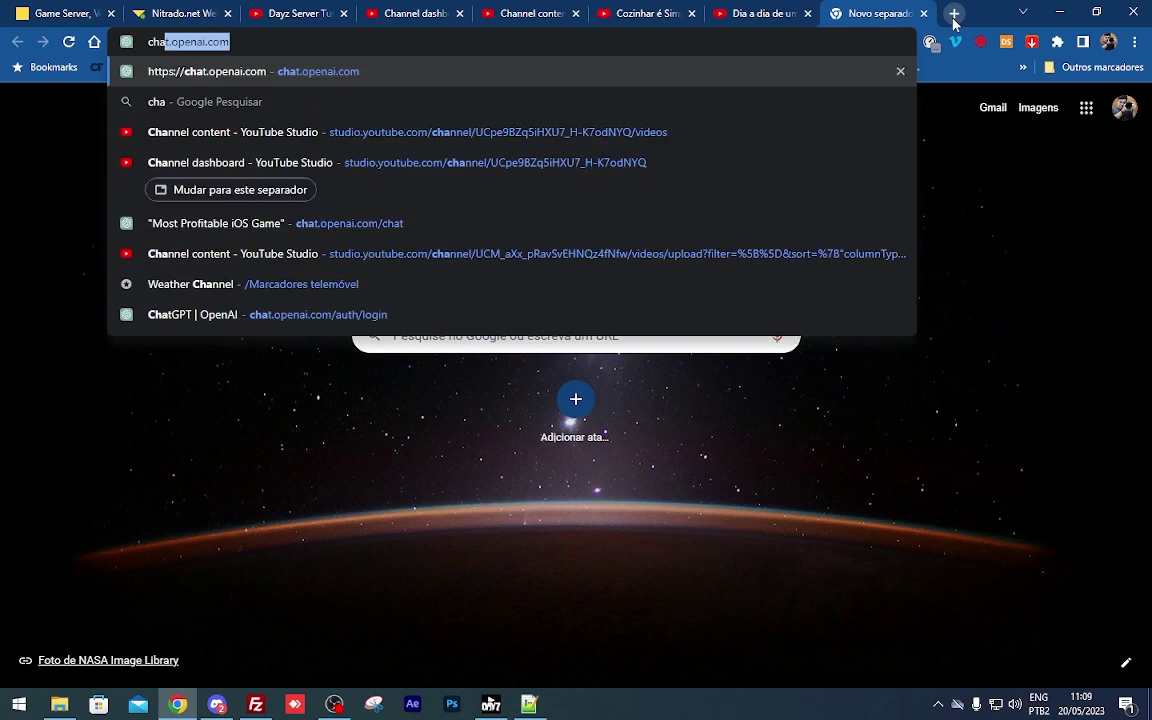
pyautogui.press('Return')
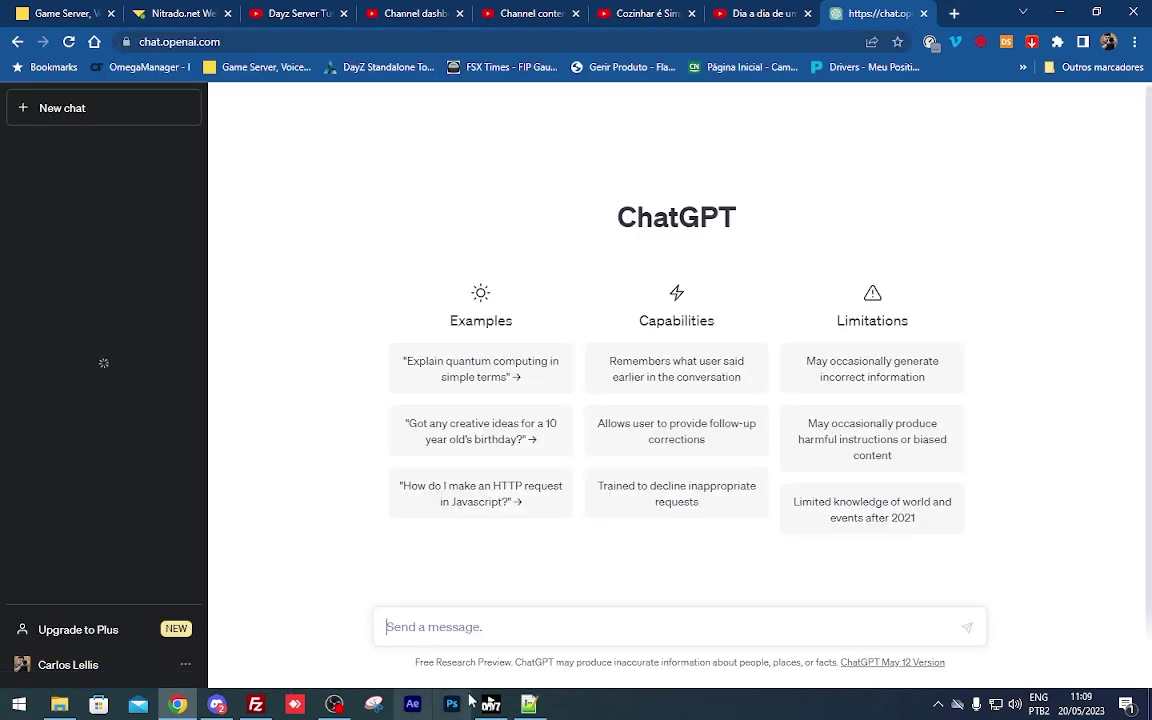
pyautogui.click(529, 704)
pyautogui.scroll(2, 342, 289)
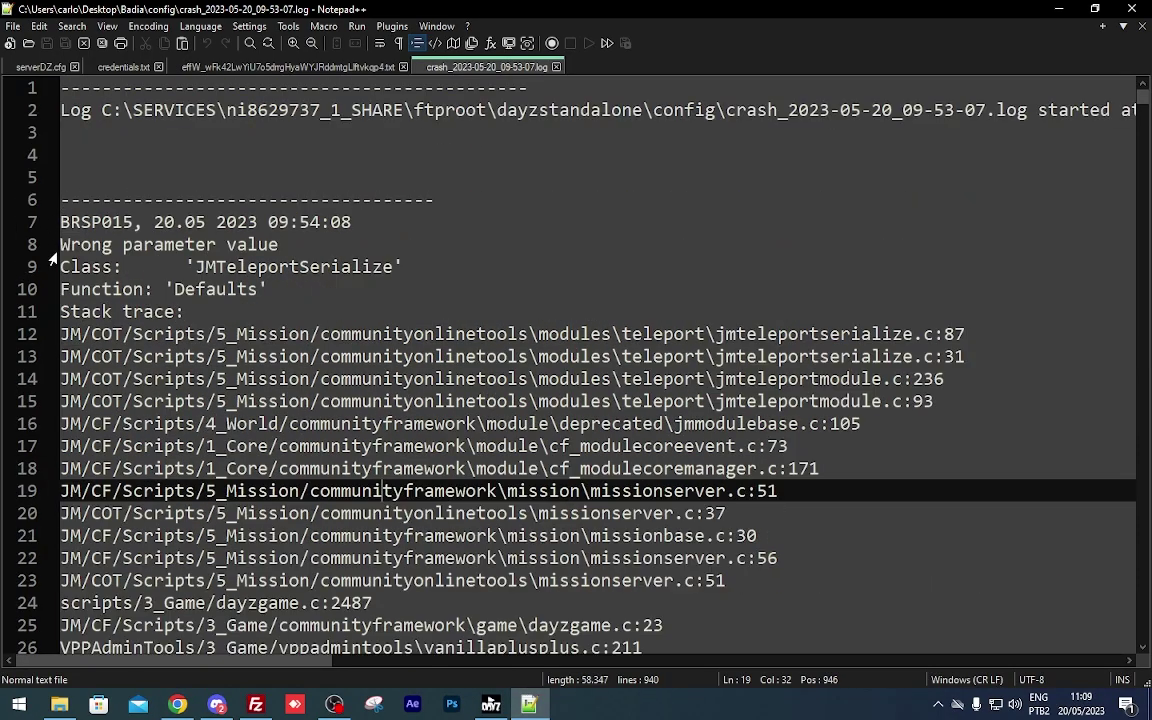
pyautogui.moveTo(61, 242); pyautogui.dragTo(494, 408)
pyautogui.hotkey('ctrl', 'c')
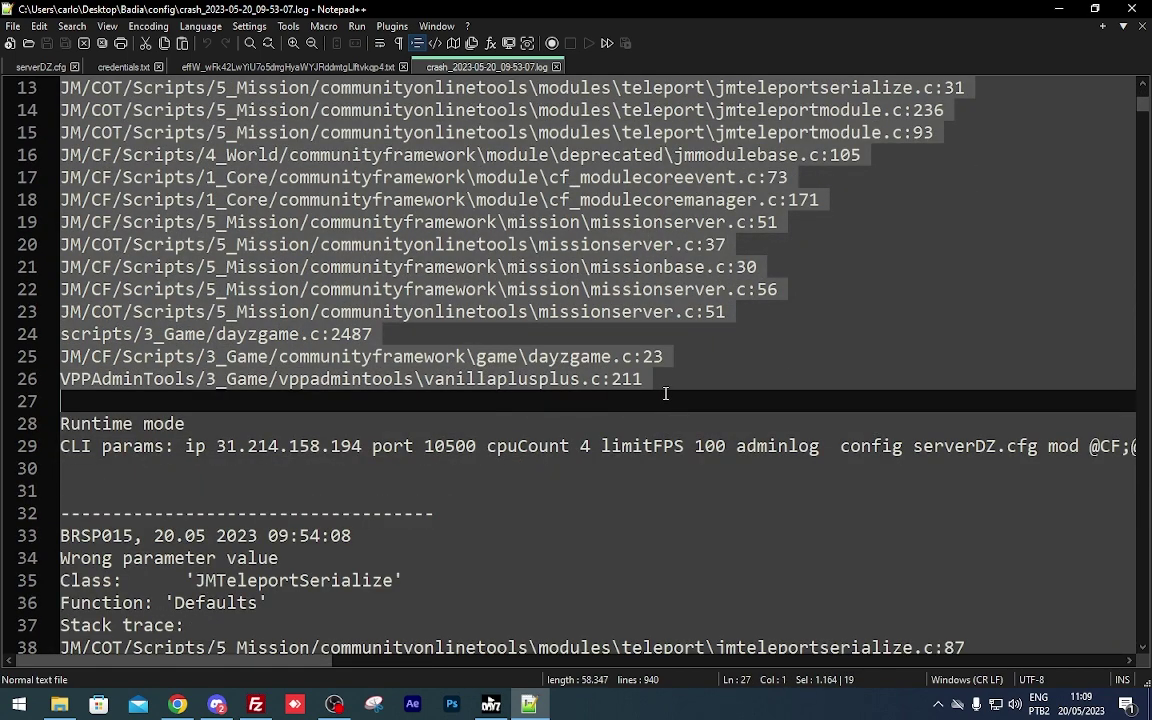
pyautogui.hotkey('alt', 'Tab')
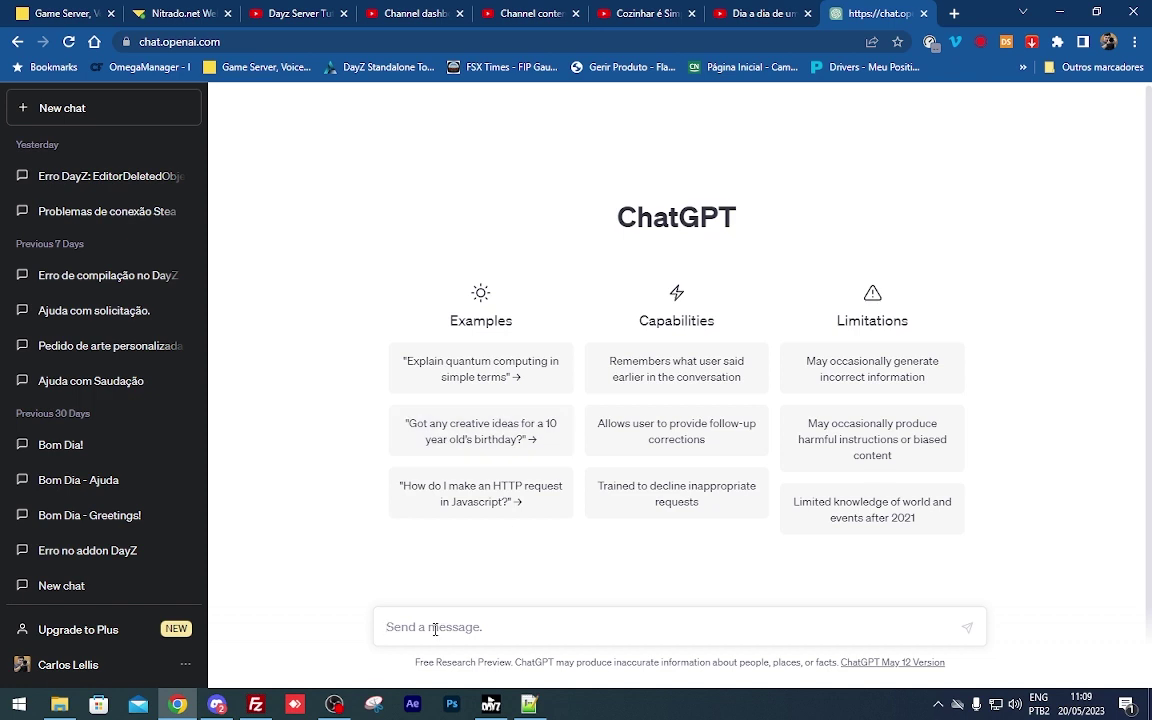
# Step: Send 'que erro é esse no dayz' with the pasted stack trace below it
pyautogui.write('que erro é esse no dayz')
pyautogui.hotkey('shift', 'Return')
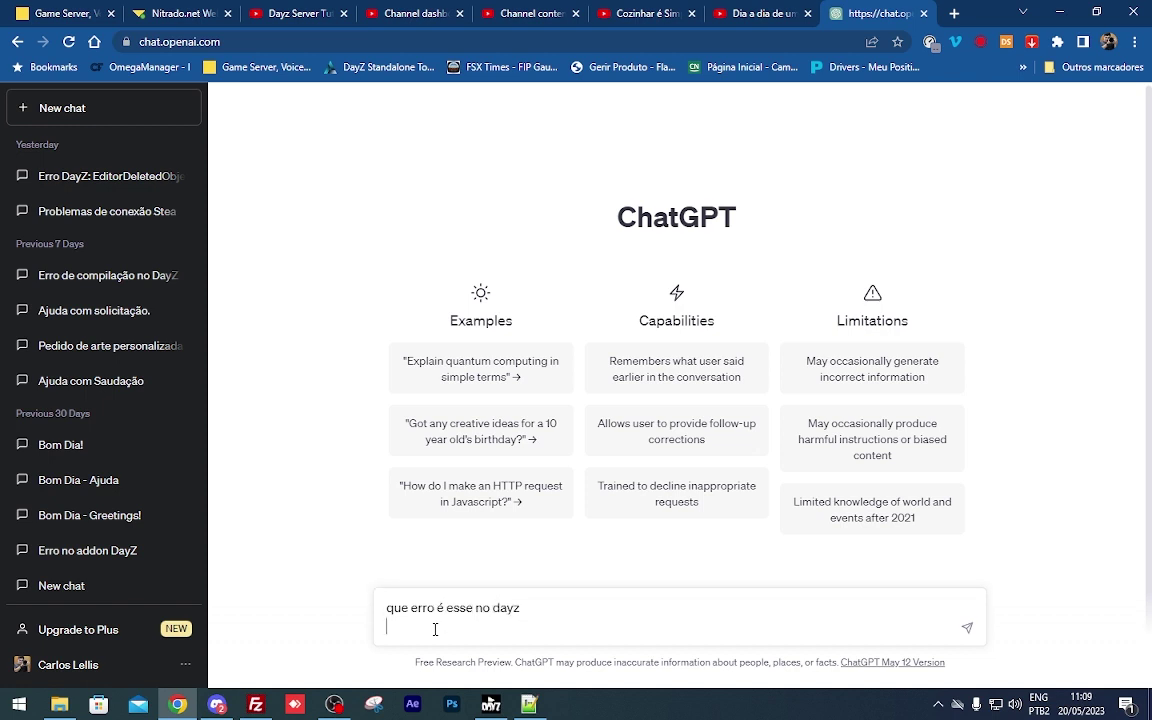
pyautogui.hotkey('ctrl', 'v')
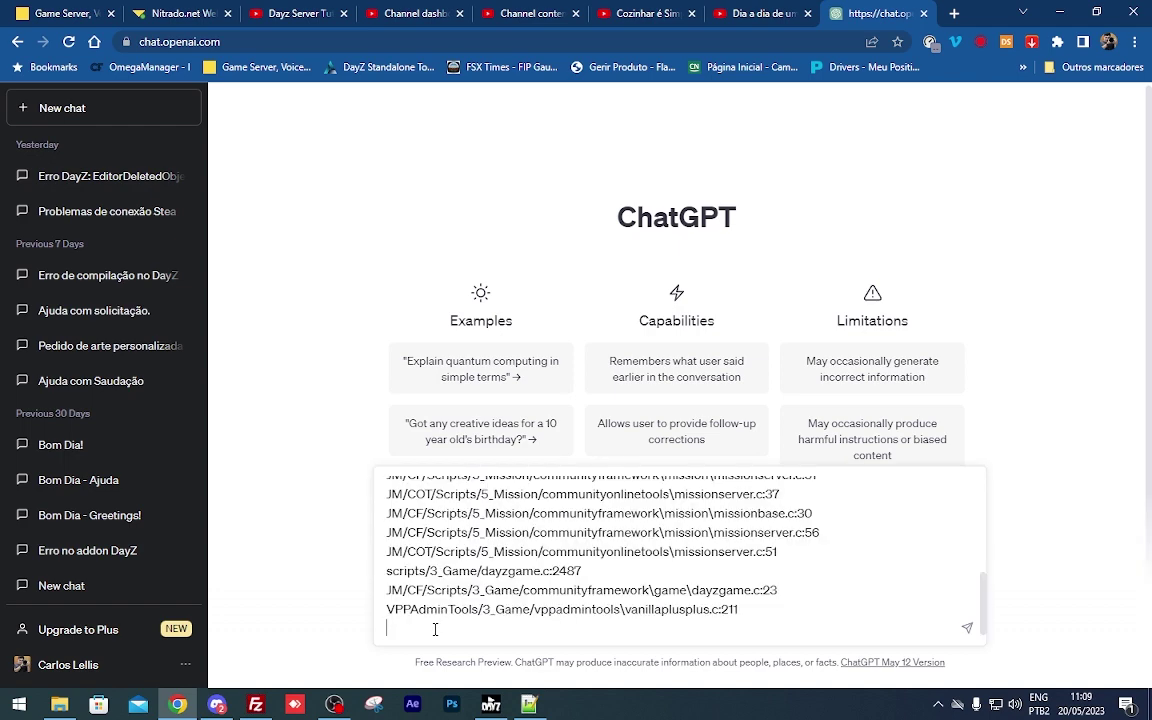
pyautogui.press('Return')
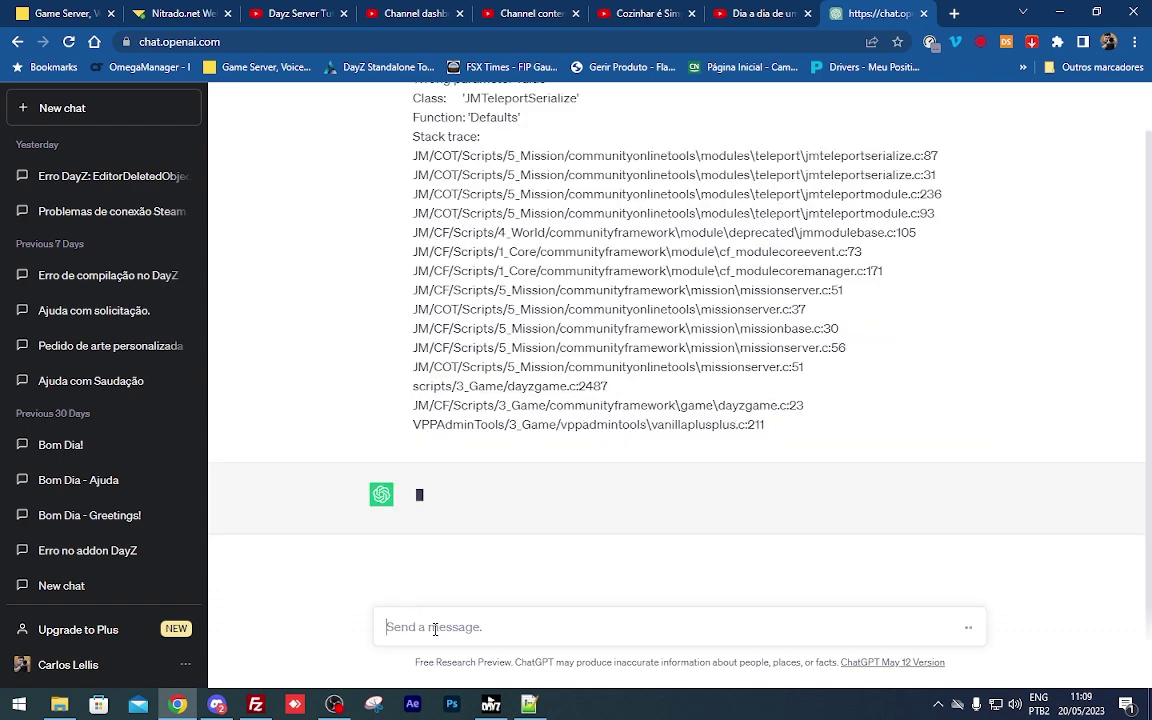
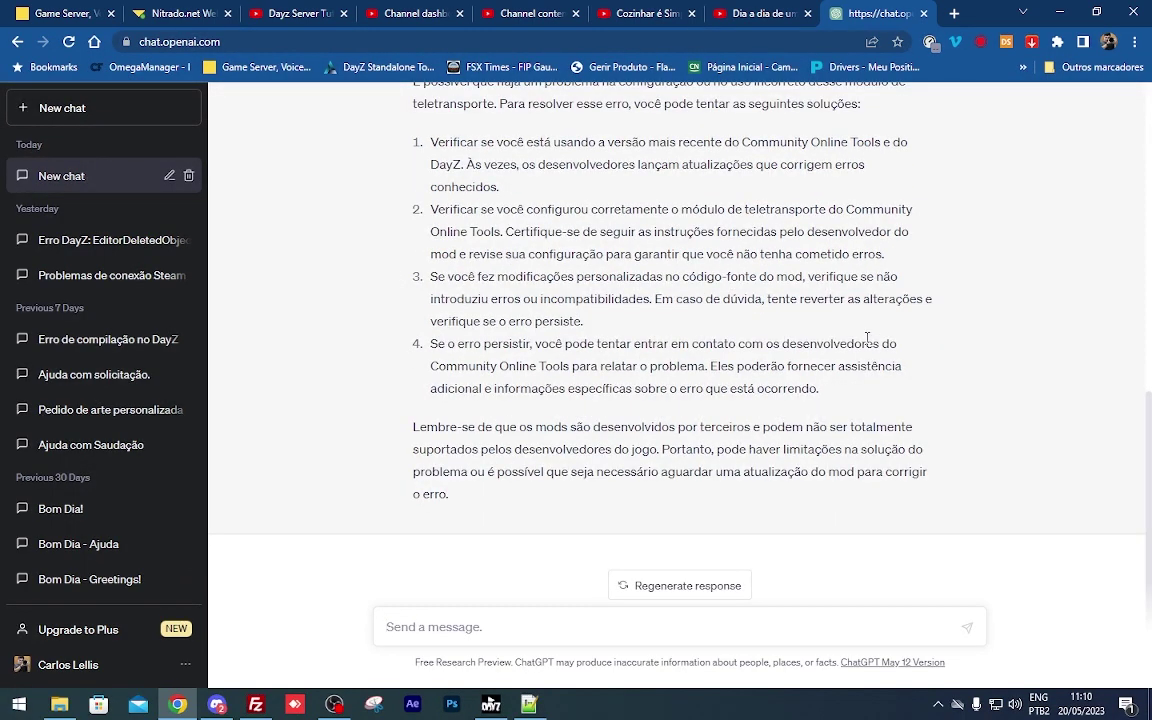
# Step: Read ChatGPT's crash explanation, highlighting the Community Online Tools (COT) mention
pyautogui.scroll(6, 838, 232)
pyautogui.scroll(-2, 800, 300)
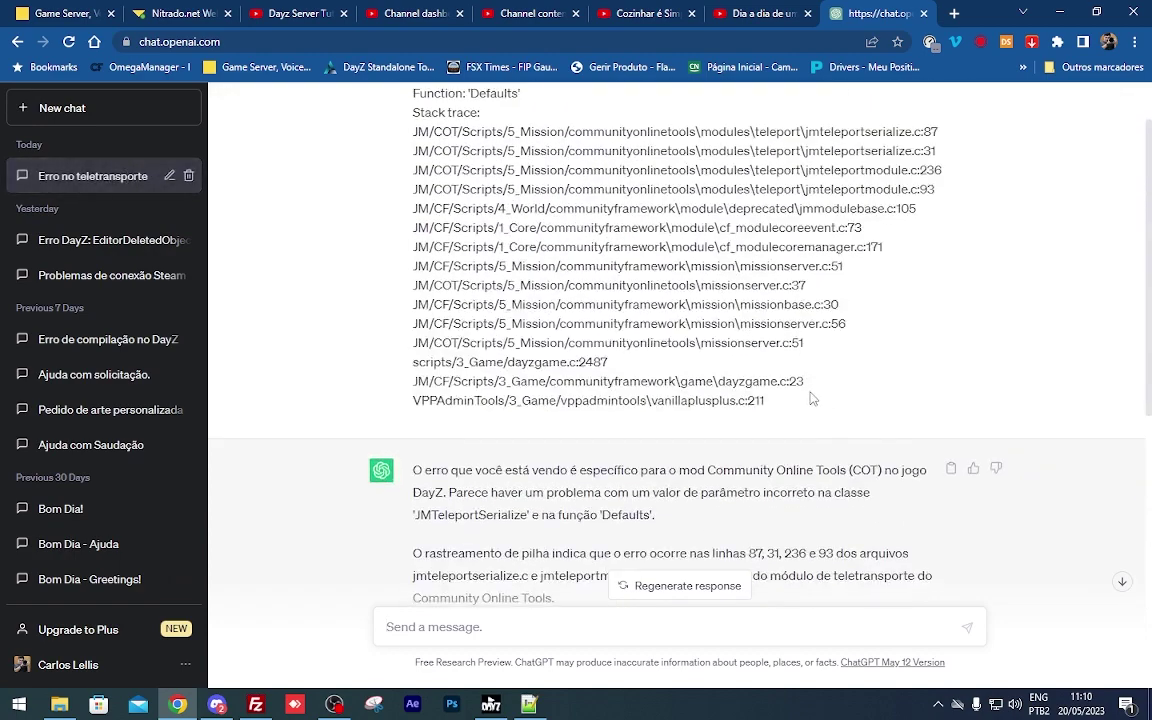
pyautogui.moveTo(891, 316); pyautogui.dragTo(706, 330)
pyautogui.scroll(-1, 740, 325)
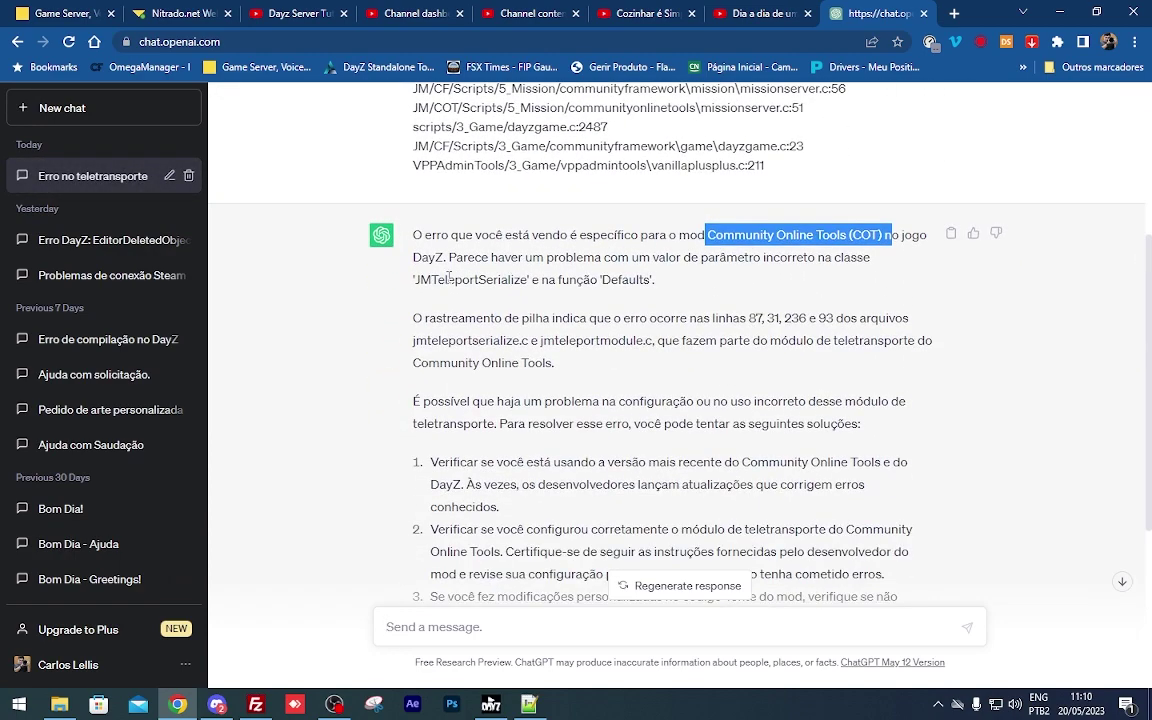
pyautogui.moveTo(416, 280); pyautogui.dragTo(652, 281)
pyautogui.scroll(-3, 703, 298)
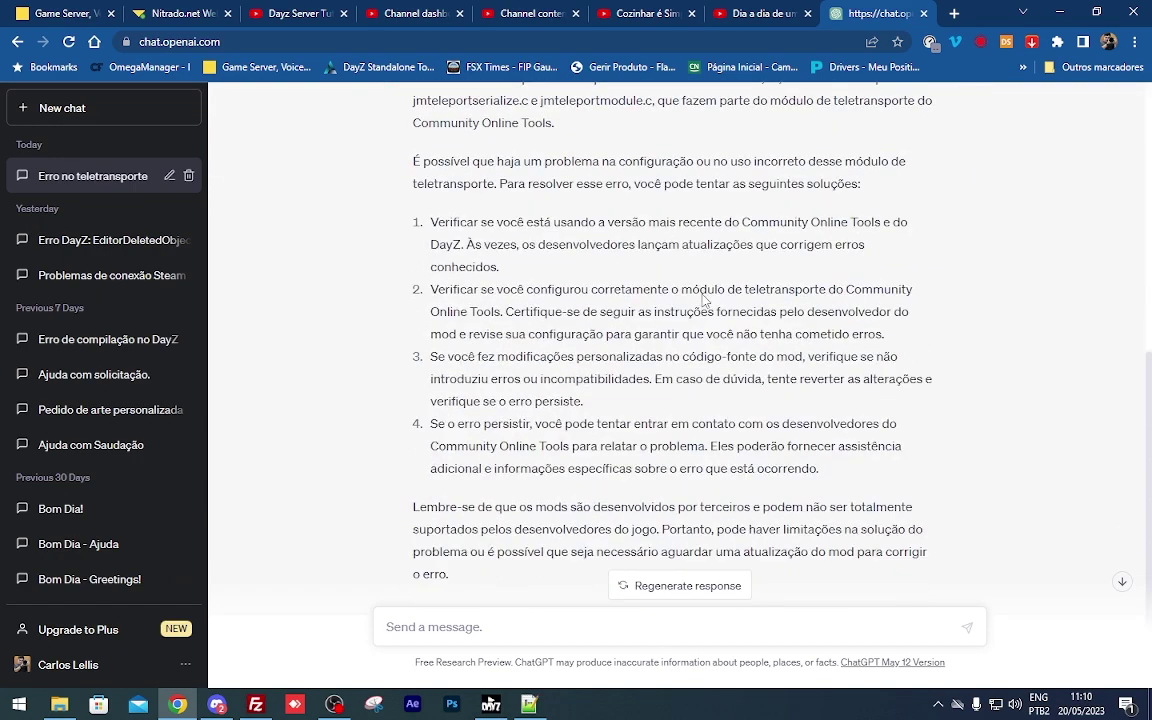
pyautogui.scroll(-1, 492, 463)
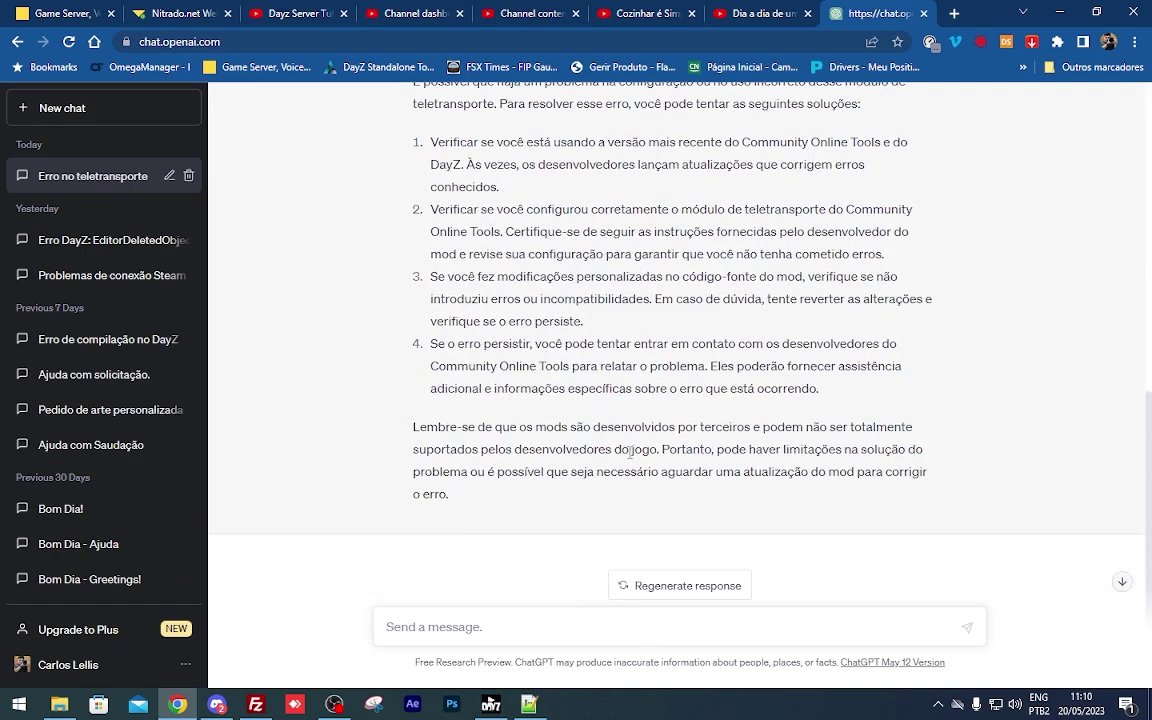
pyautogui.scroll(2, 600, 458)
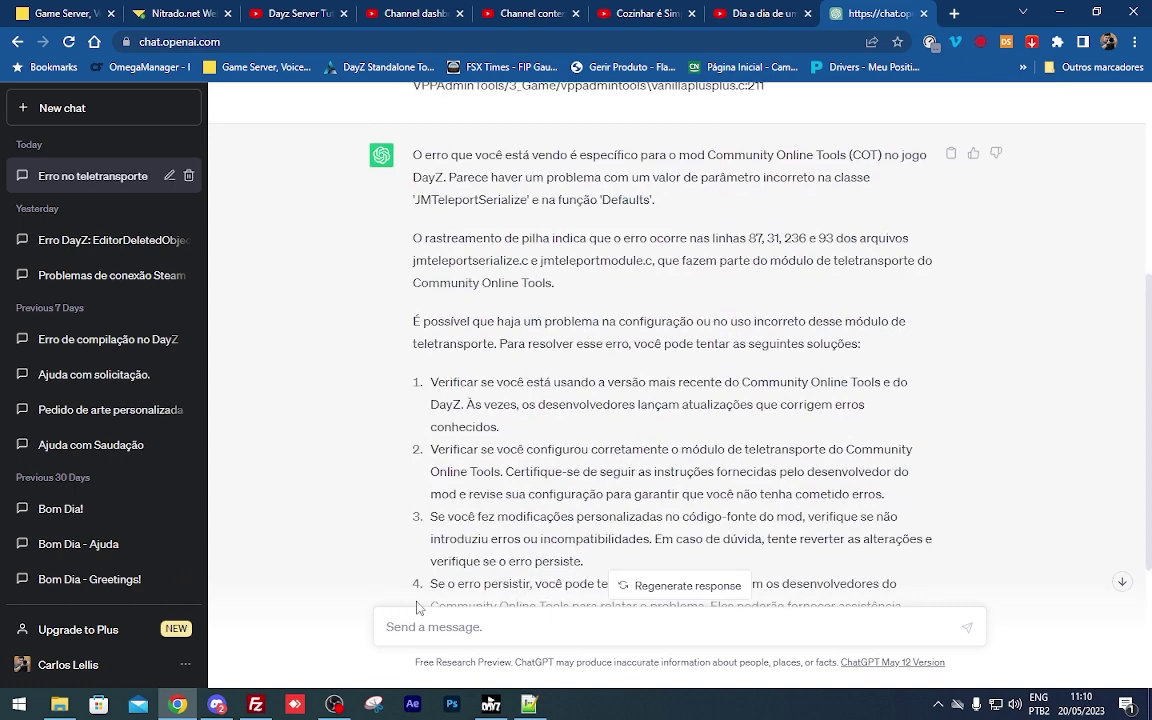
pyautogui.scroll(-1, 627, 480)
pyautogui.scroll(2, 627, 480)
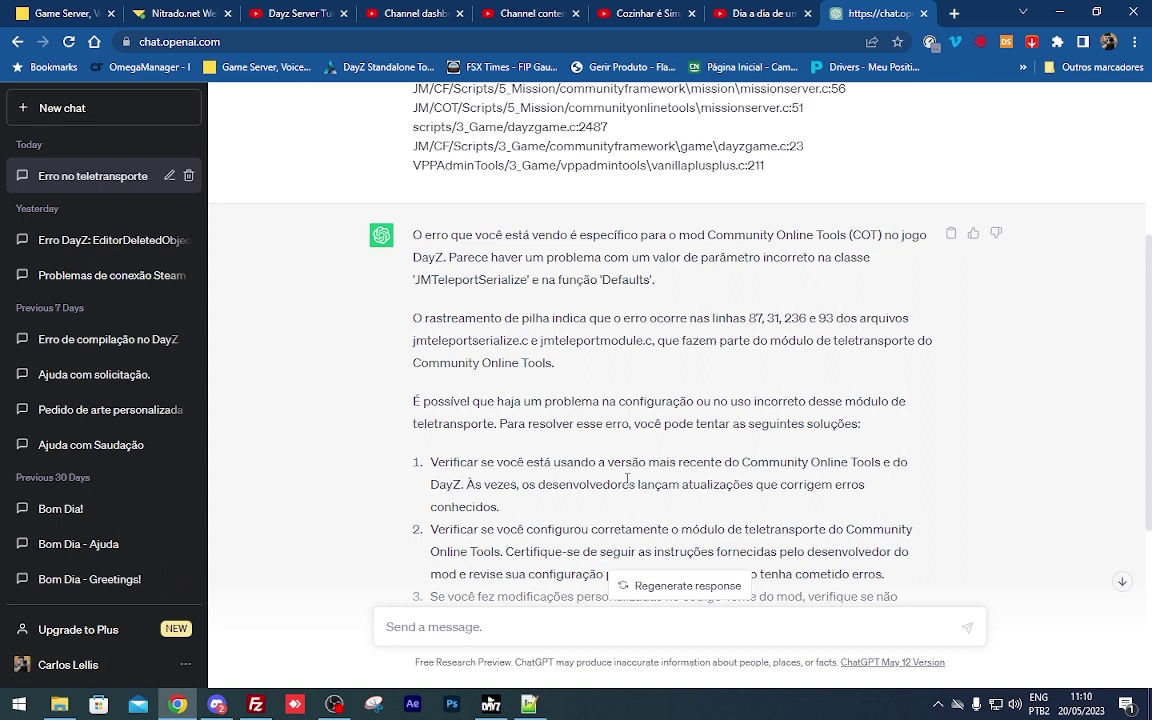
pyautogui.scroll(3, 649, 478)
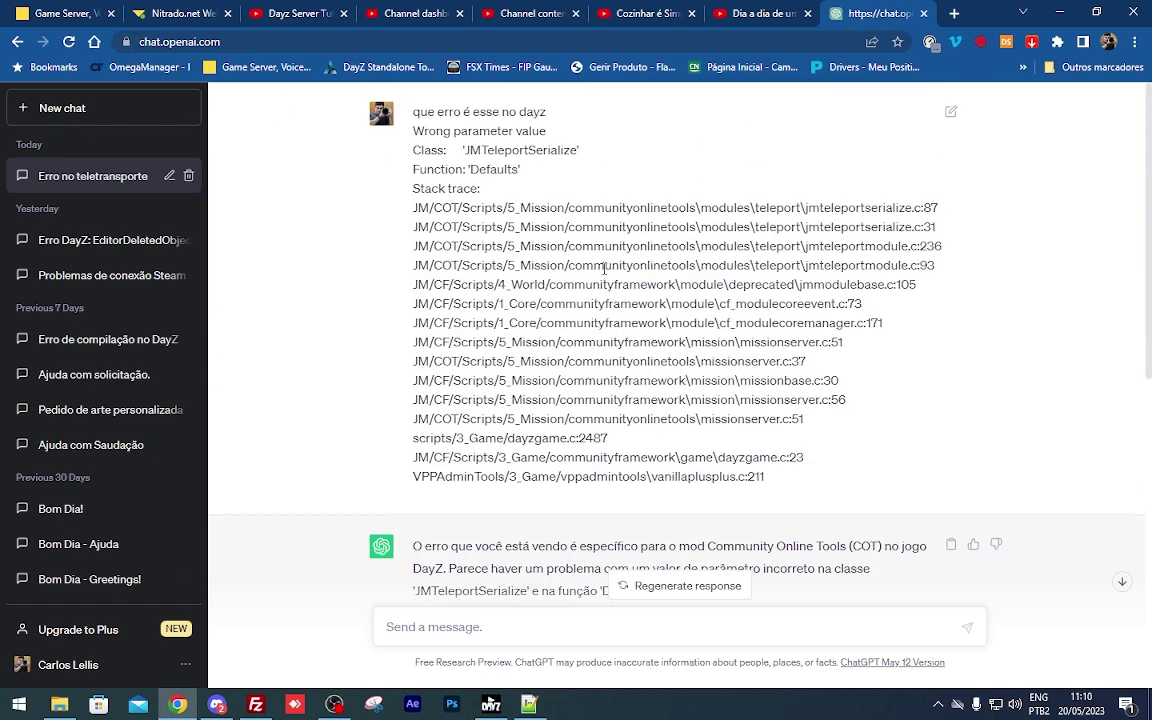
# Step: Ask ChatGPT 'quais os mods mais usados por inscricoes na steam do dayz'
pyautogui.click(126, 41)
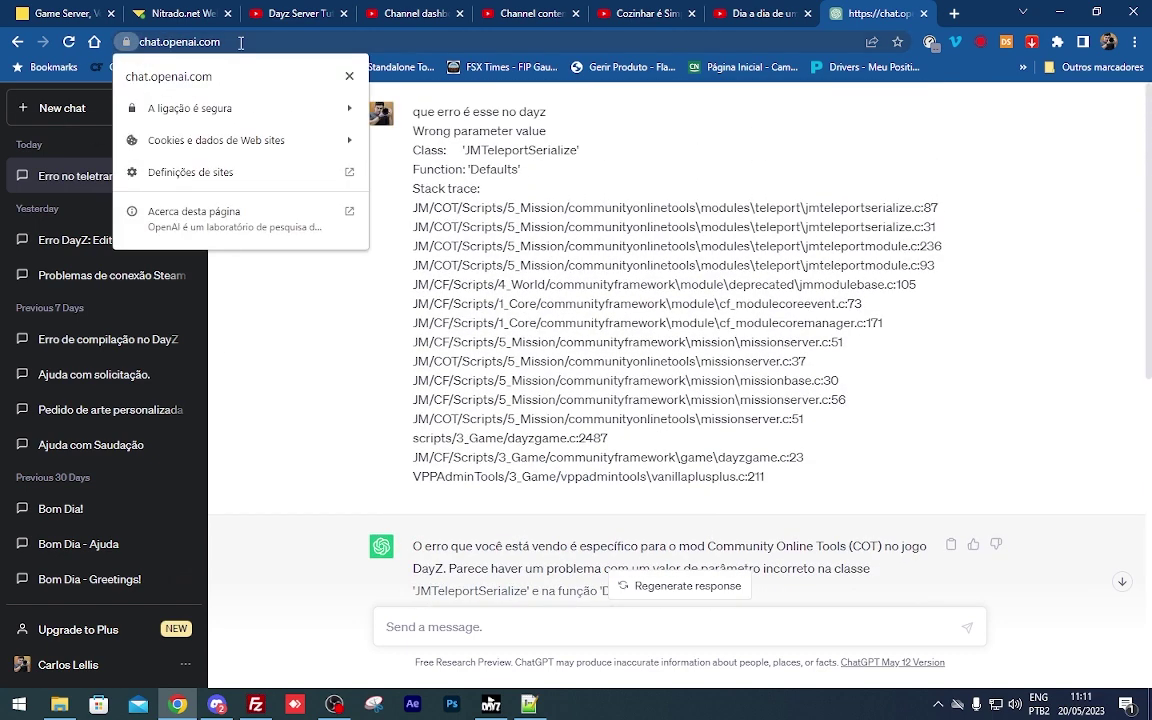
pyautogui.click(241, 43)
pyautogui.scroll(-3, 998, 551)
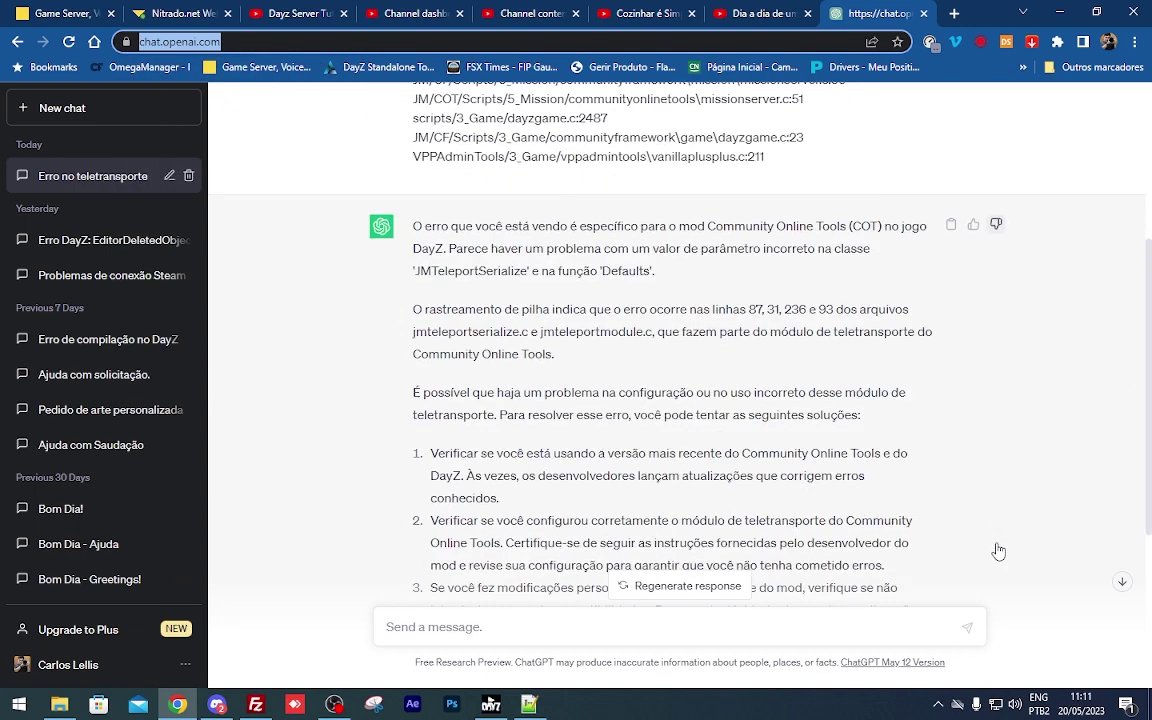
pyautogui.scroll(-3, 998, 551)
pyautogui.click(594, 646)
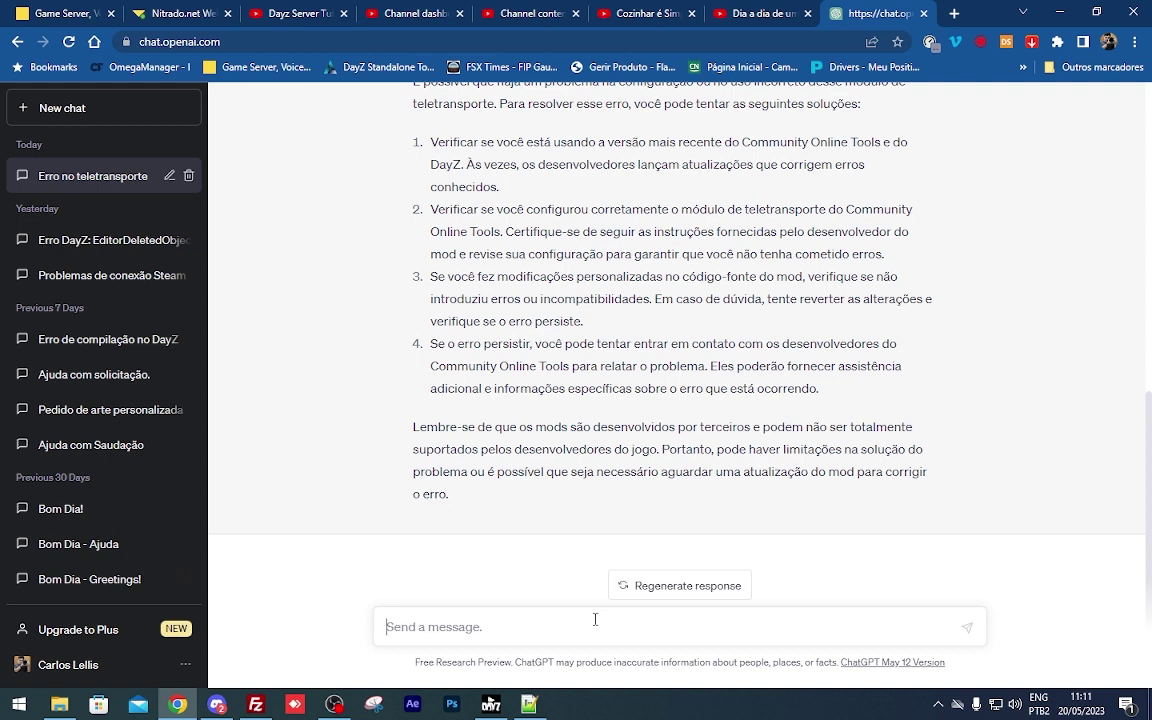
pyautogui.write('quais os mo')
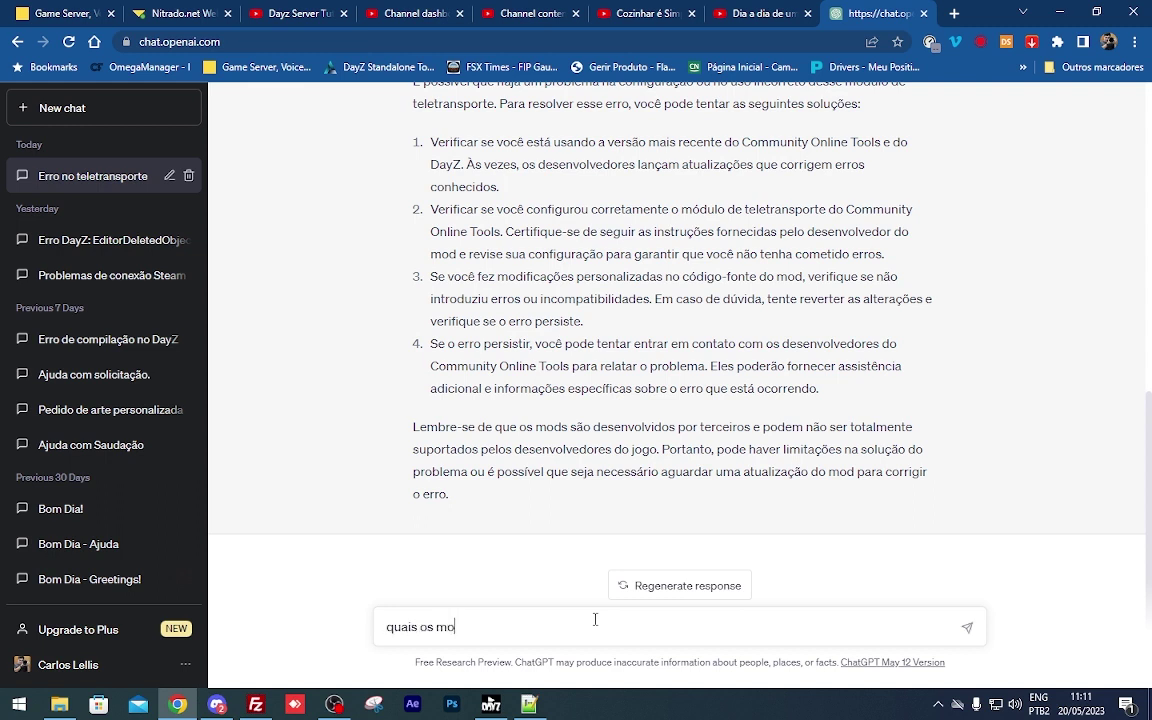
pyautogui.write('ds mais usados por in')
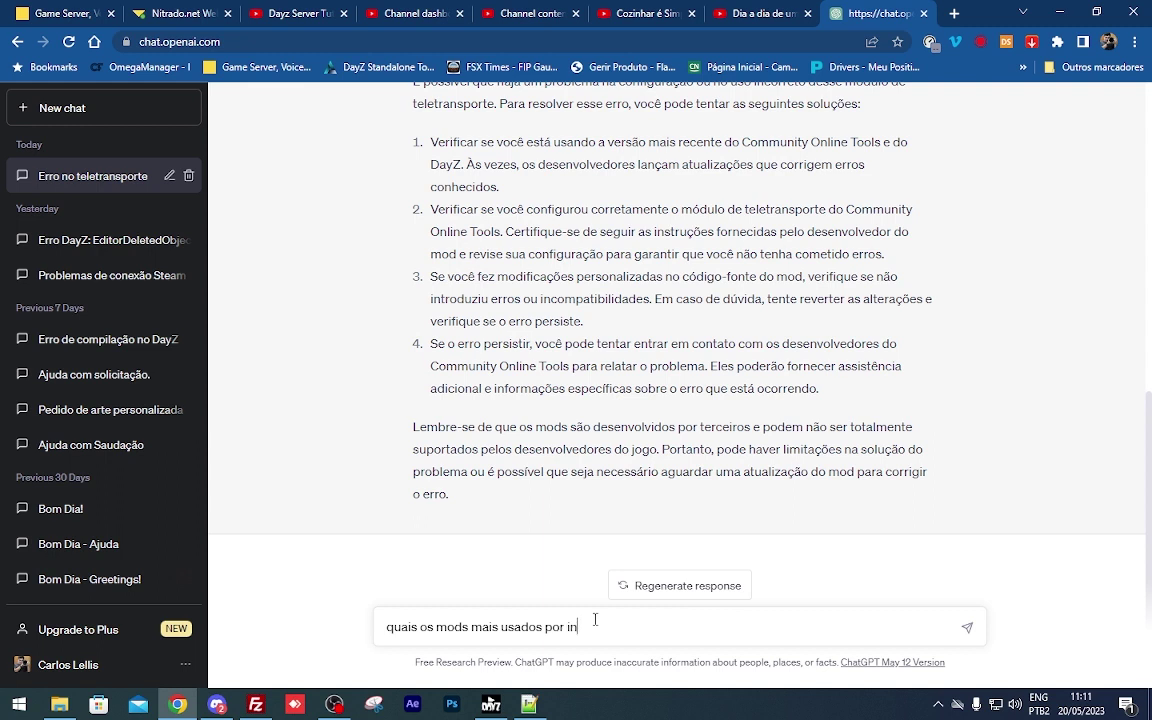
pyautogui.write('scricoes na steam do dayz')
pyautogui.press('Return')
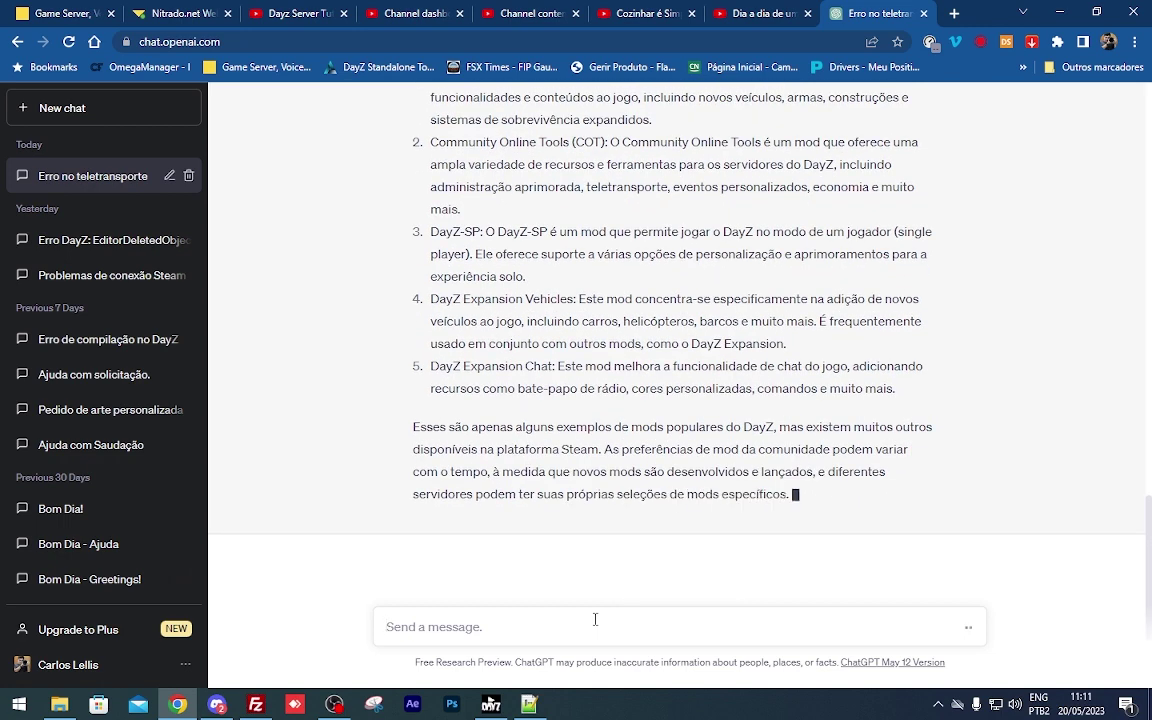
# Step: Have ChatGPT 'continue' the mod list, then repeat it 'em portugues'
pyautogui.write('co')
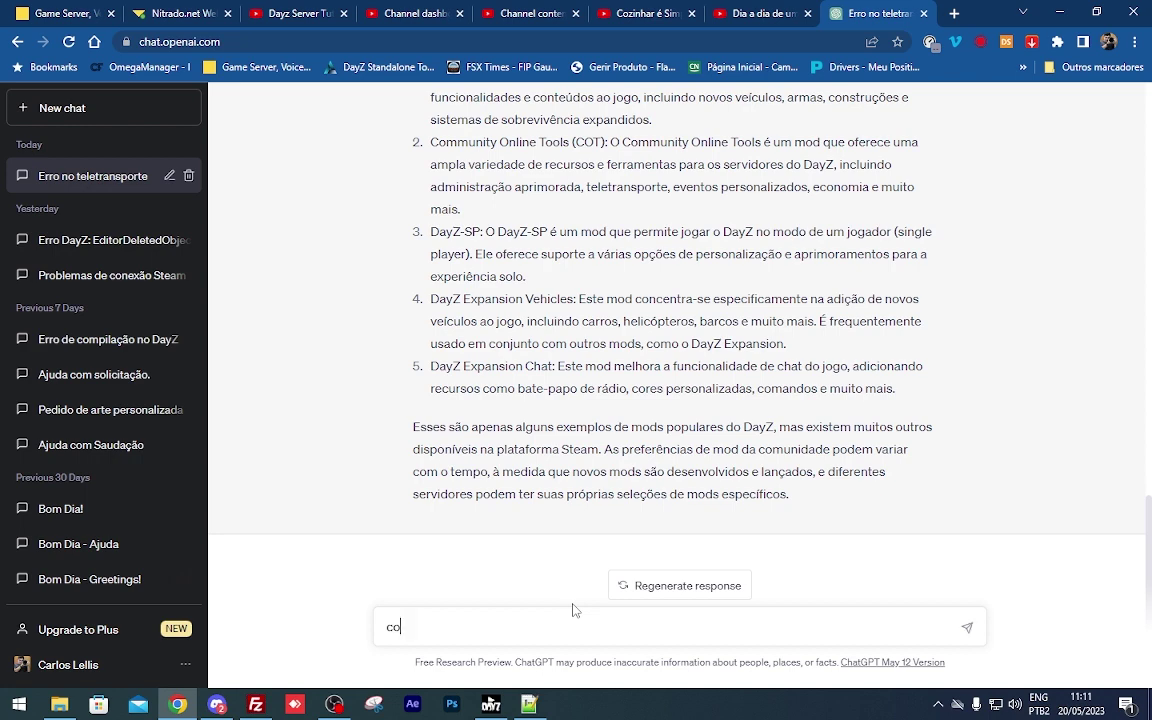
pyautogui.write('ntinue')
pyautogui.press('Return')
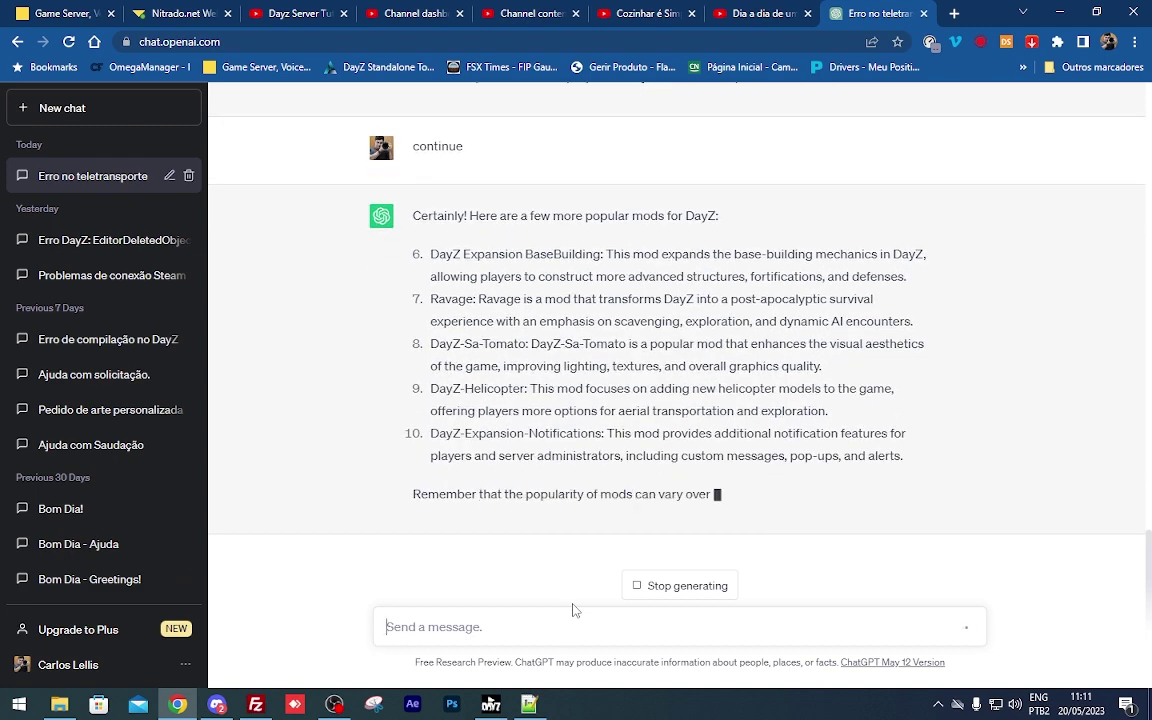
pyautogui.write('em portugues')
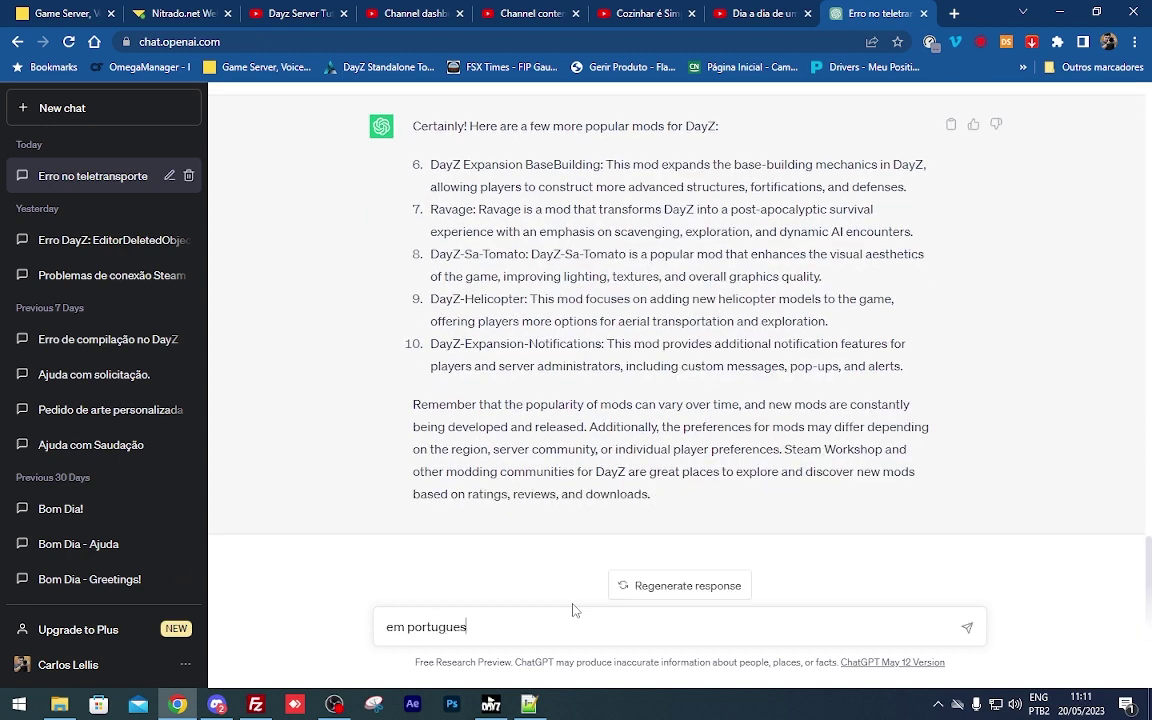
pyautogui.press('Return')
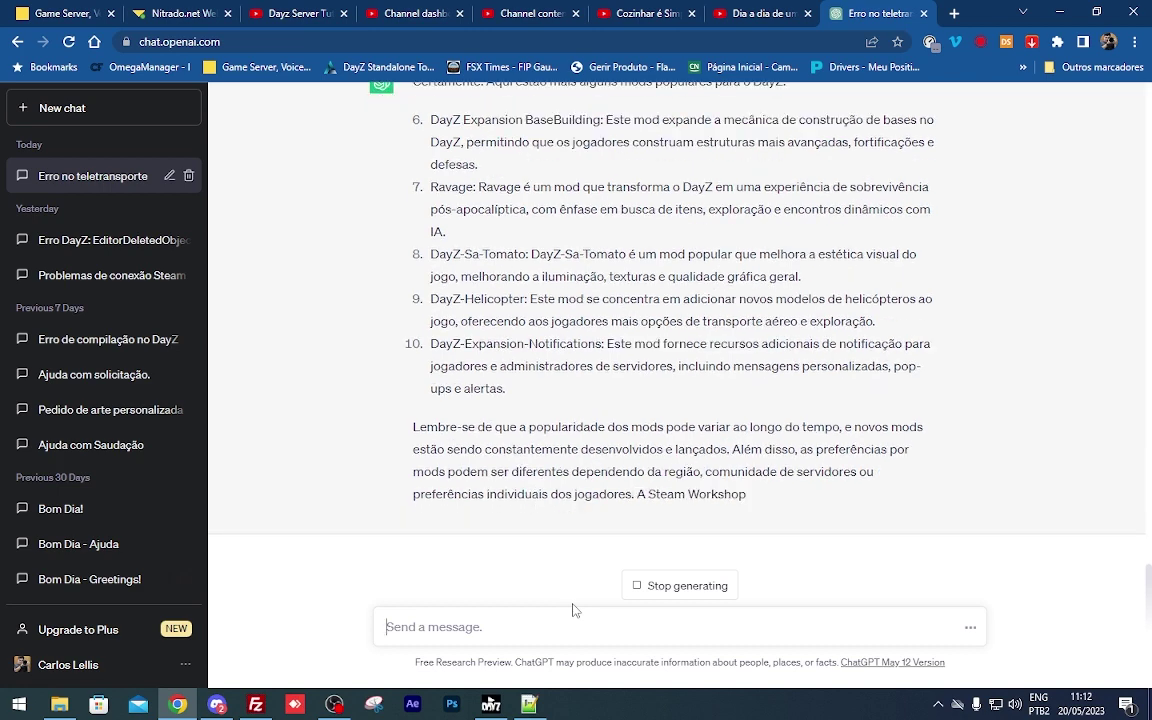
pyautogui.hotkey('alt', 'Tab')
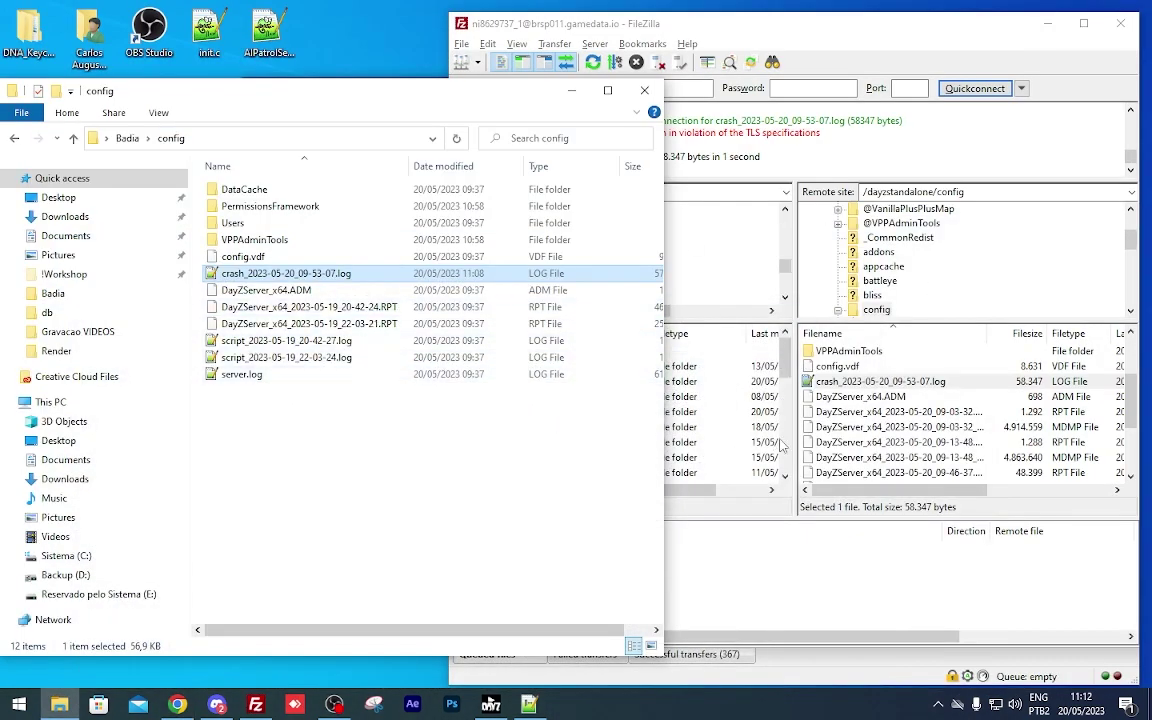
# Step: Navigate FileZilla's remote pane to the server's /dayzstandalone/config folder
pyautogui.scroll(-3, 862, 446)
pyautogui.scroll(4, 865, 400)
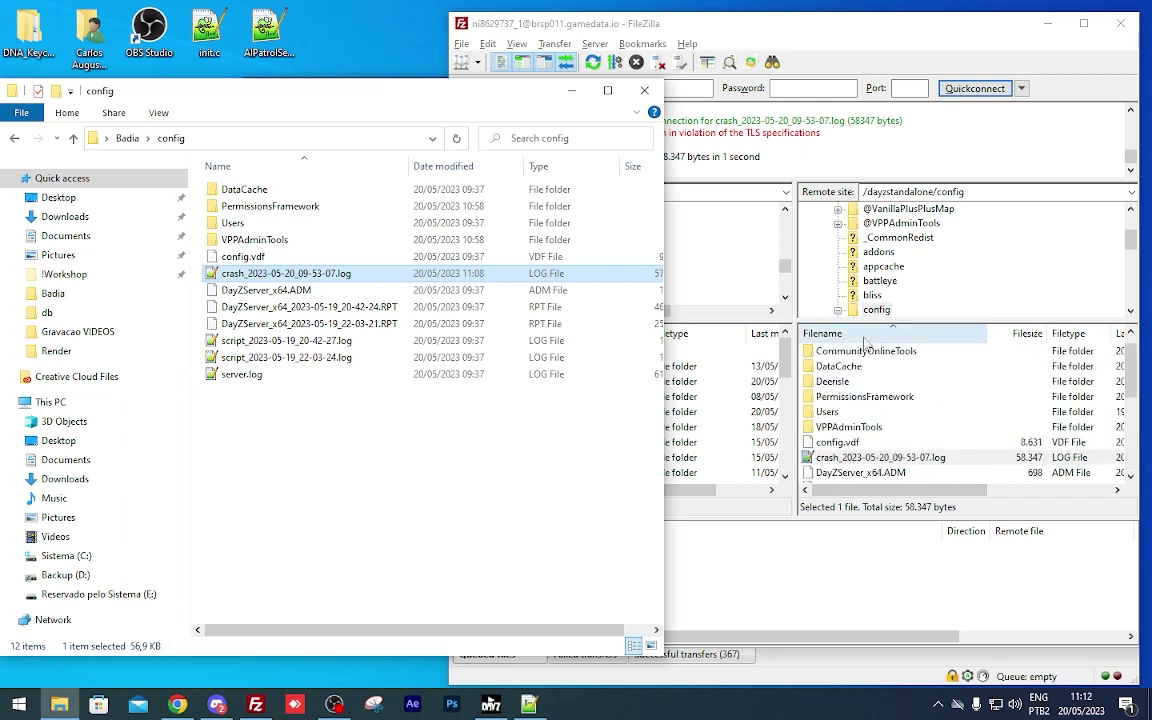
pyautogui.scroll(-2, 865, 381)
pyautogui.scroll(2, 863, 380)
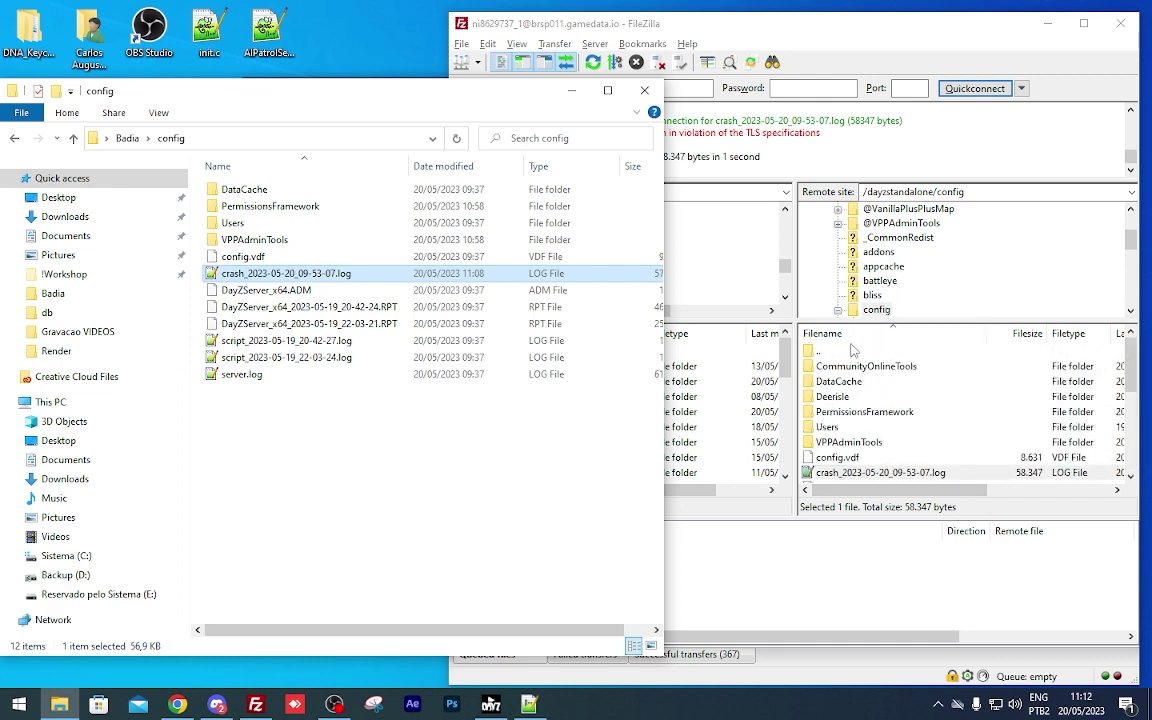
pyautogui.doubleClick(840, 351)
pyautogui.scroll(2, 855, 390)
pyautogui.scroll(-4, 865, 392)
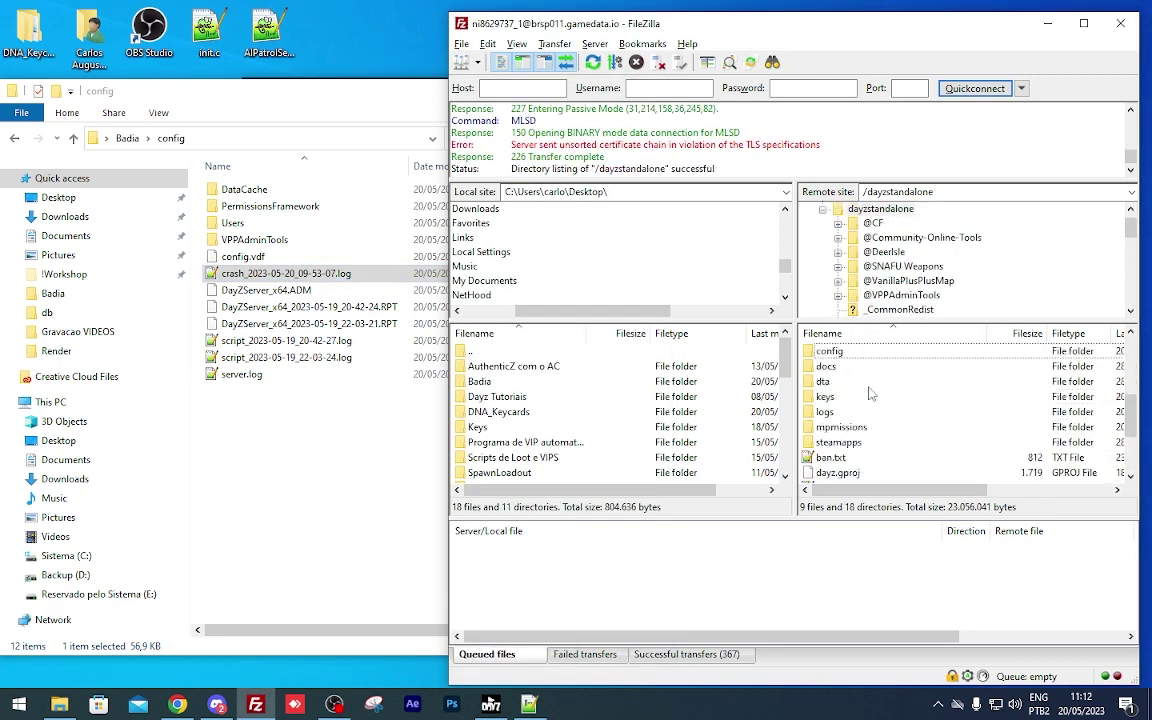
pyautogui.doubleClick(838, 351)
# Step: Download VPPMapConfig.json into the local config folder and open it in Notepad++
pyautogui.scroll(-3, 870, 465)
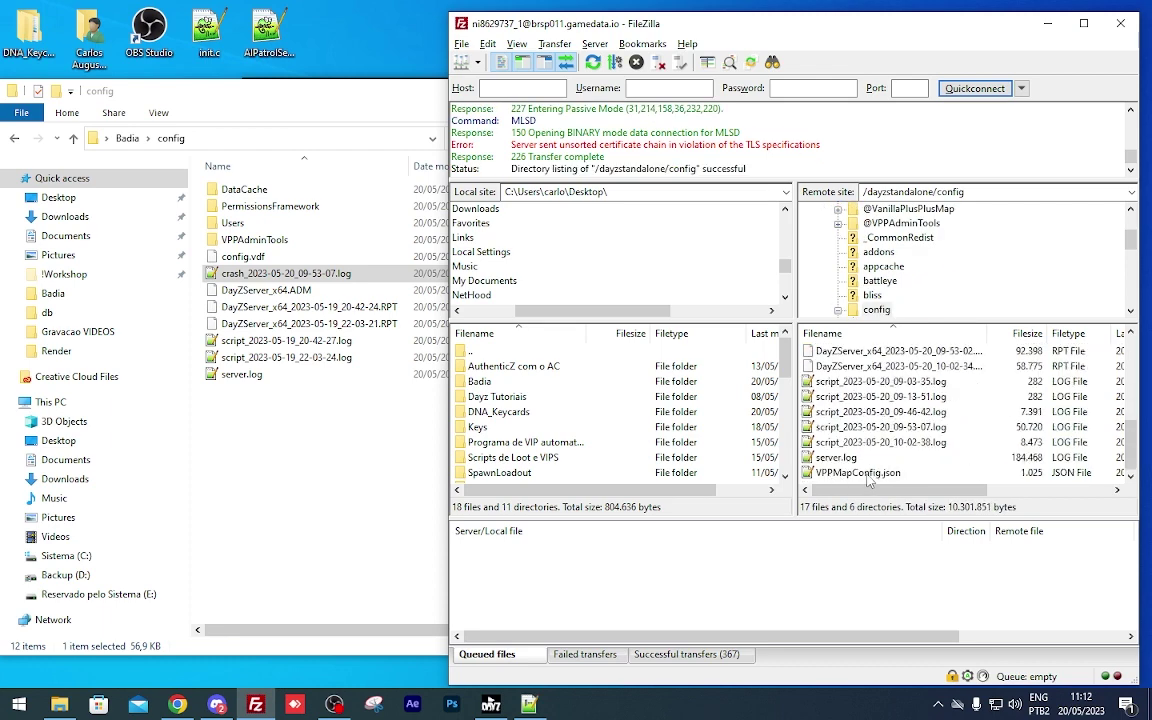
pyautogui.moveTo(869, 478); pyautogui.dragTo(311, 442)
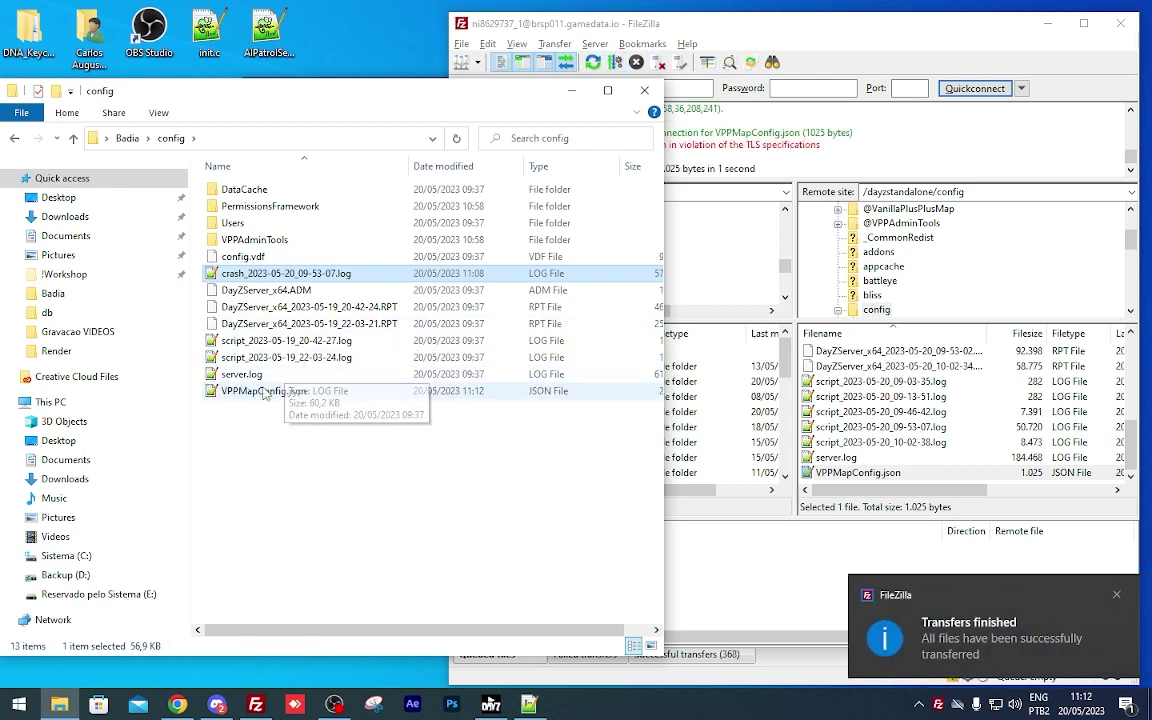
pyautogui.doubleClick(263, 391)
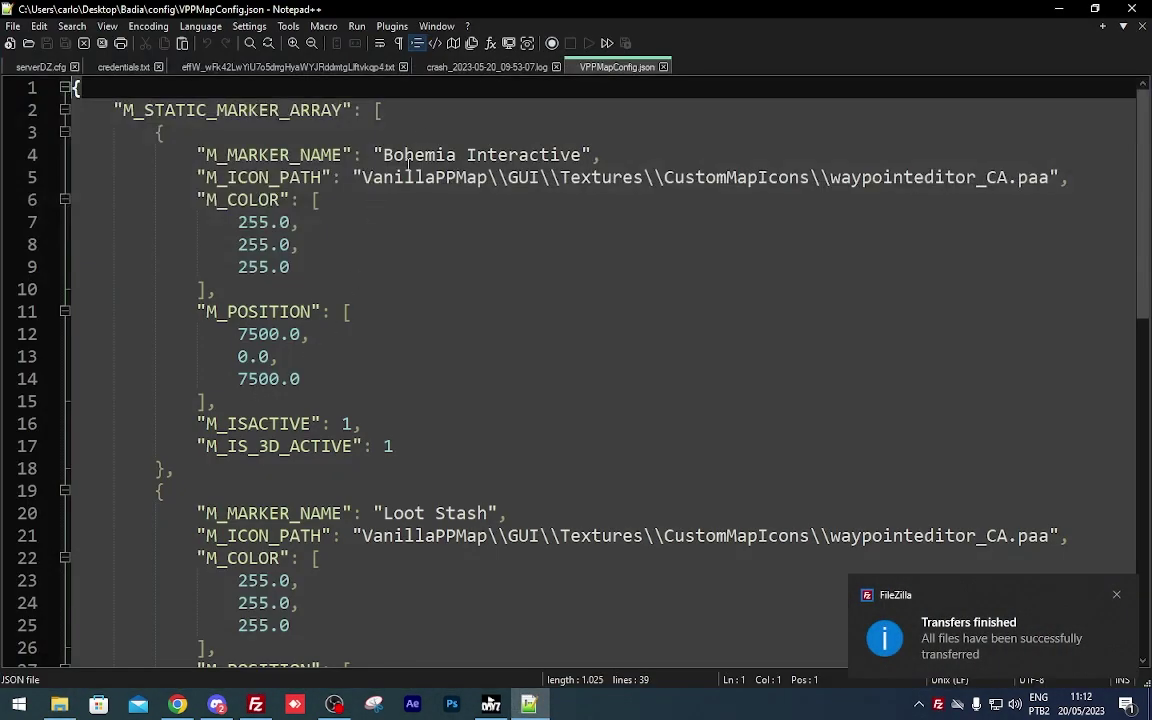
# Step: Review the first marker's name, colour values, position and active flags
pyautogui.moveTo(382, 160); pyautogui.dragTo(580, 163)
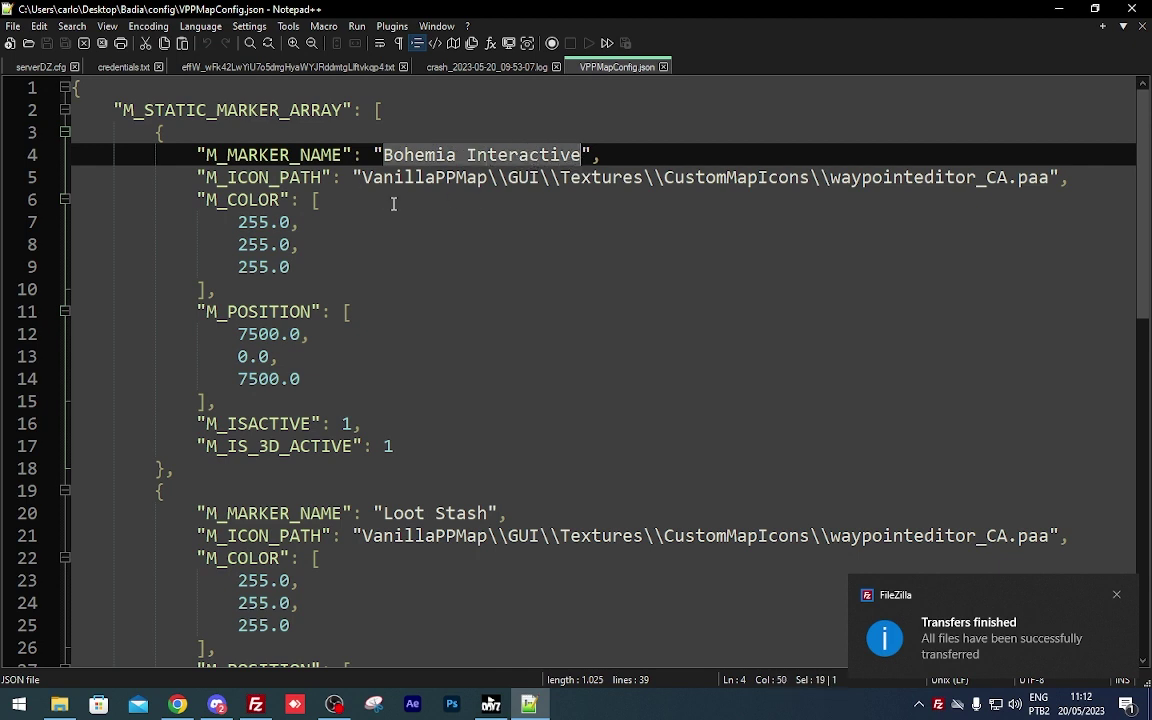
pyautogui.click(306, 227)
pyautogui.moveTo(292, 267); pyautogui.dragTo(234, 222)
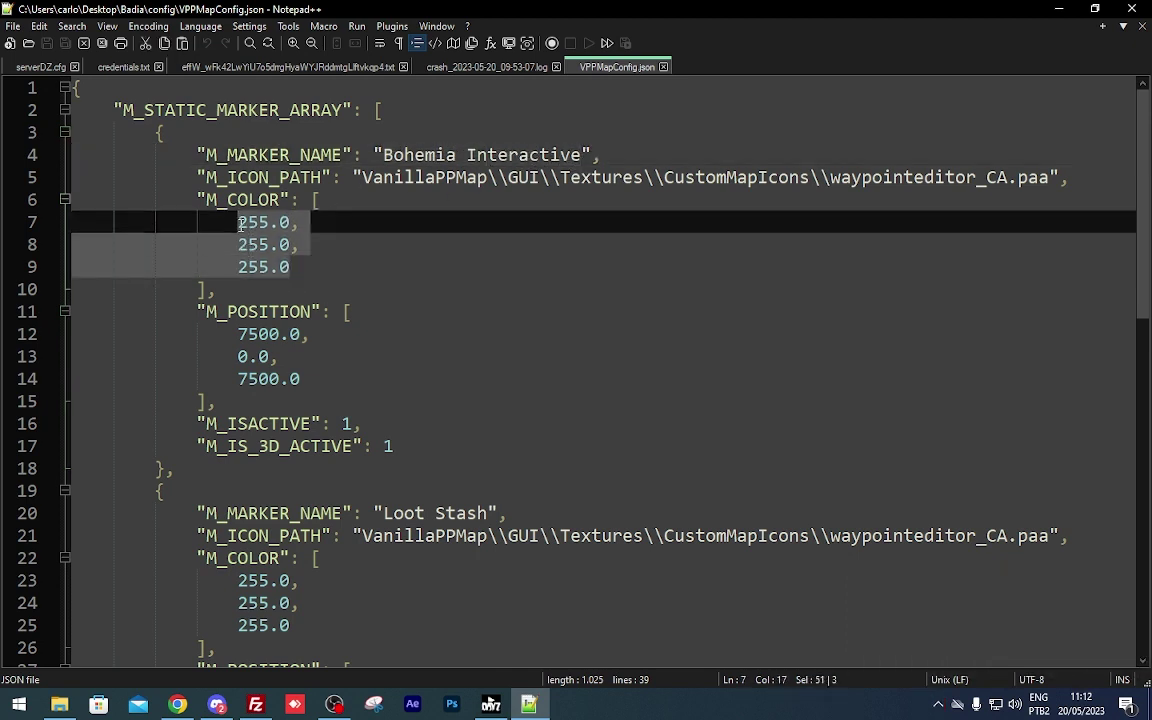
pyautogui.moveTo(300, 379); pyautogui.dragTo(350, 312)
pyautogui.moveTo(198, 312); pyautogui.dragTo(296, 380)
pyautogui.click(361, 424)
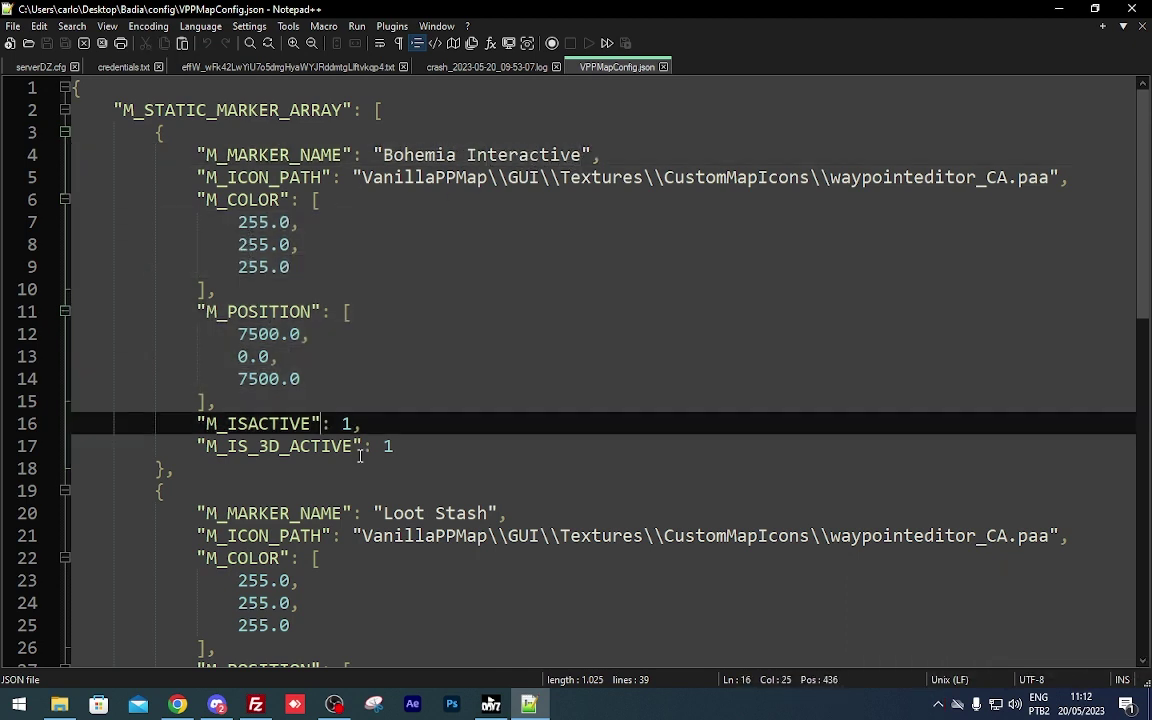
pyautogui.scroll(-4, 363, 459)
pyautogui.click(340, 155)
pyautogui.press('Down')
pyautogui.press('End')
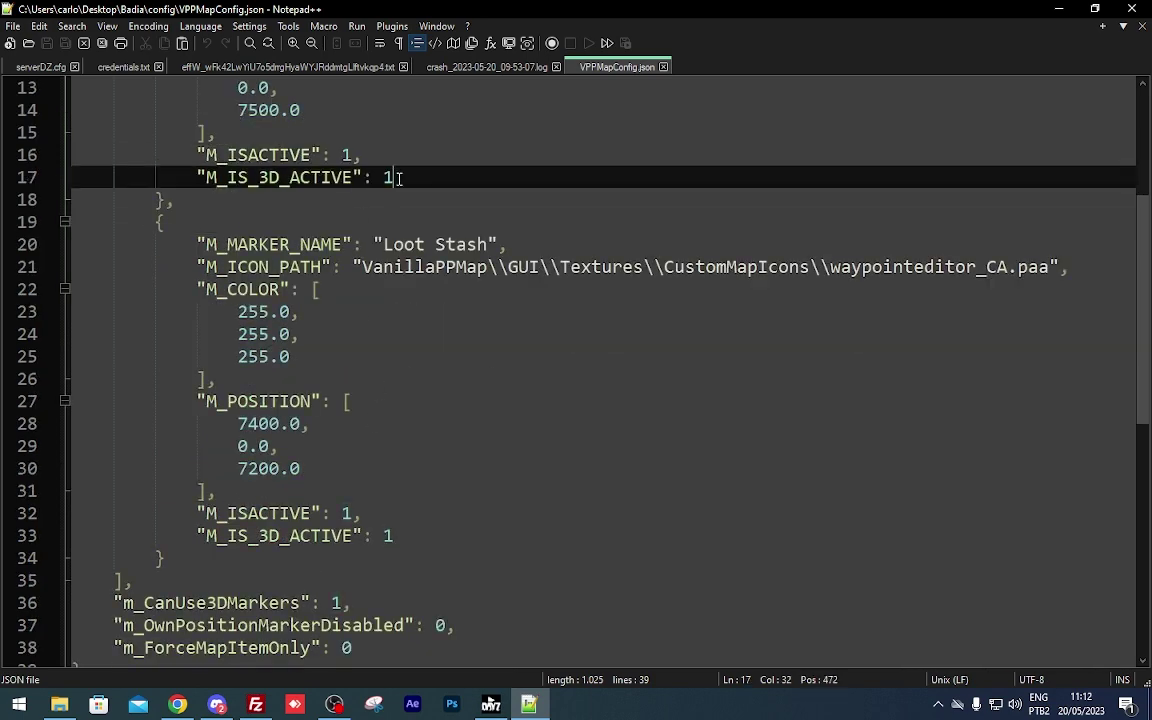
pyautogui.scroll(4, 397, 305)
pyautogui.scroll(-7, 337, 347)
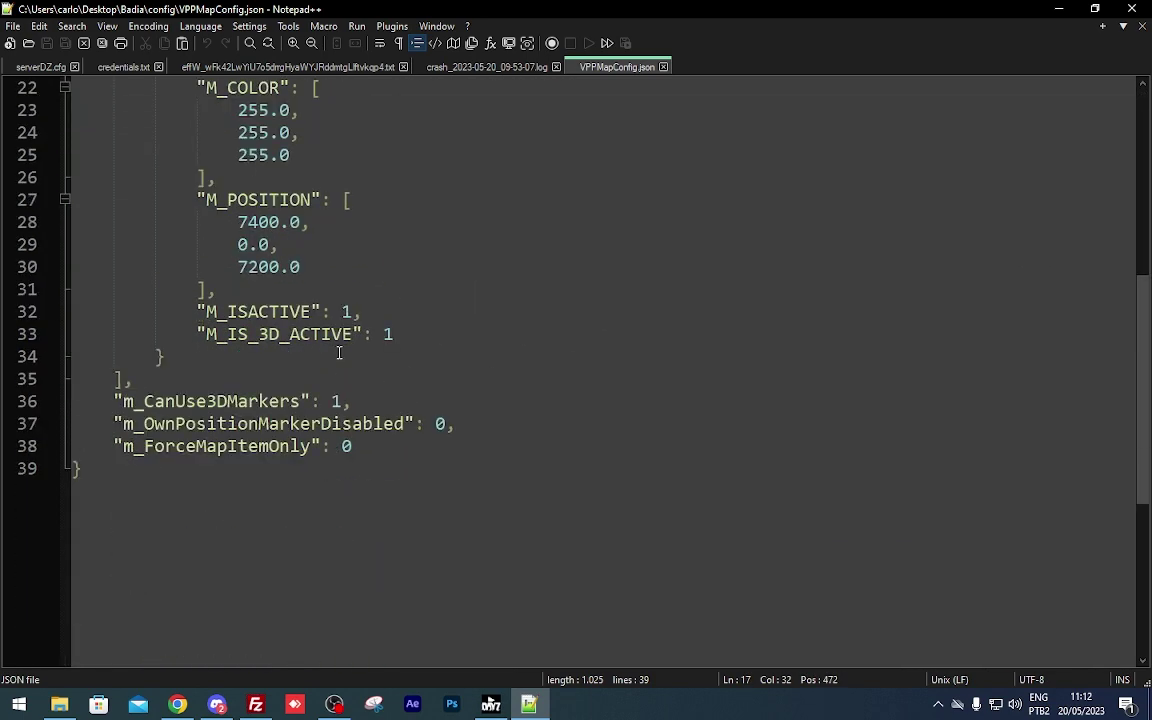
pyautogui.scroll(4, 453, 208)
pyautogui.scroll(3, 455, 400)
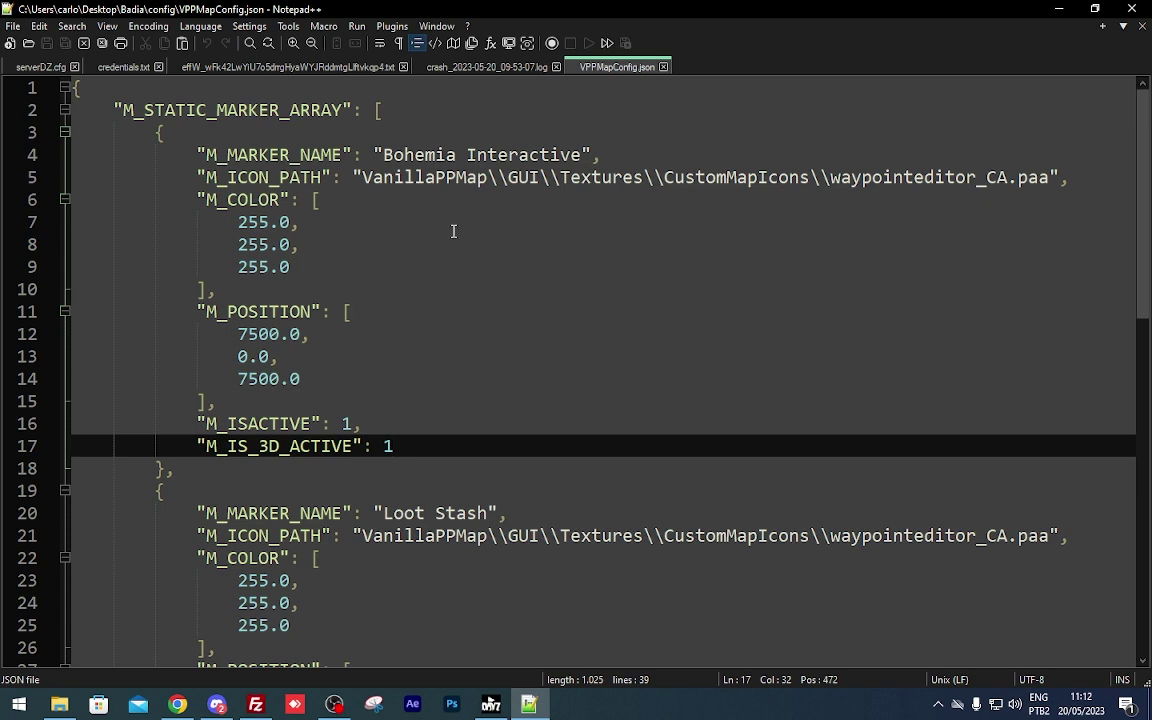
# Step: Rename the first marker from 'Bohemia Interactive' to 'Black Market'
pyautogui.moveTo(383, 155); pyautogui.dragTo(582, 158)
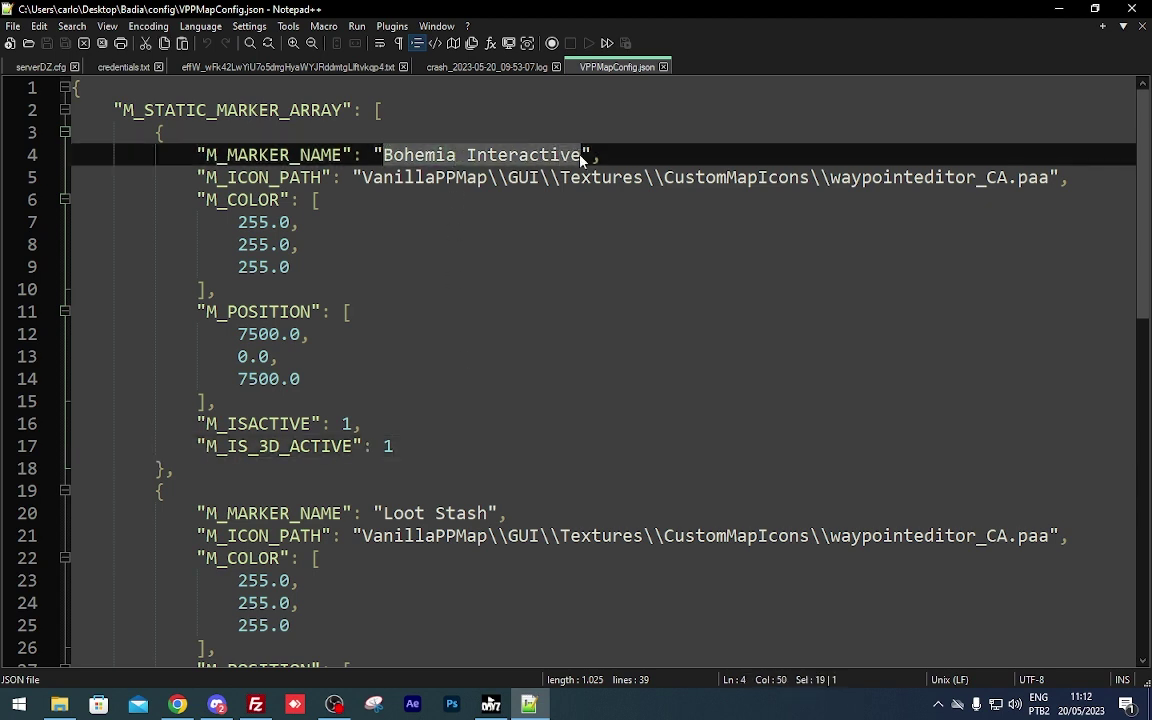
pyautogui.write('Black Marke')
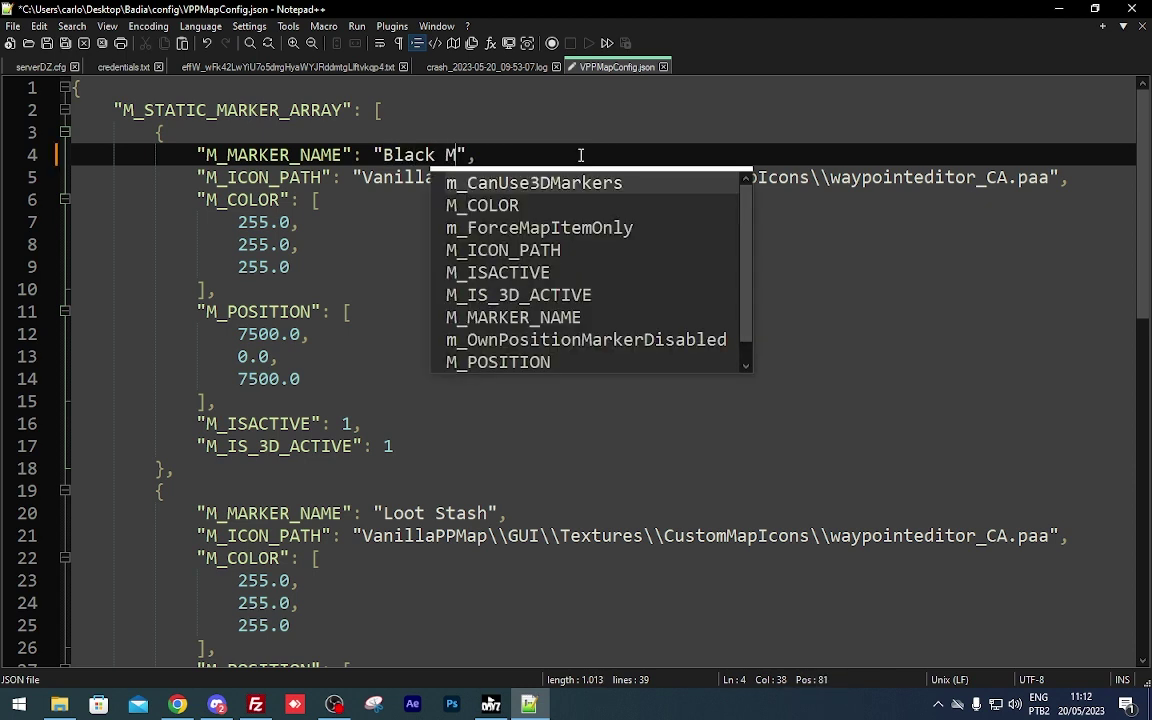
pyautogui.write('t')
pyautogui.press('Down')
pyautogui.press('Down')
pyautogui.press('Down')
pyautogui.press('Down')
pyautogui.press('Down')
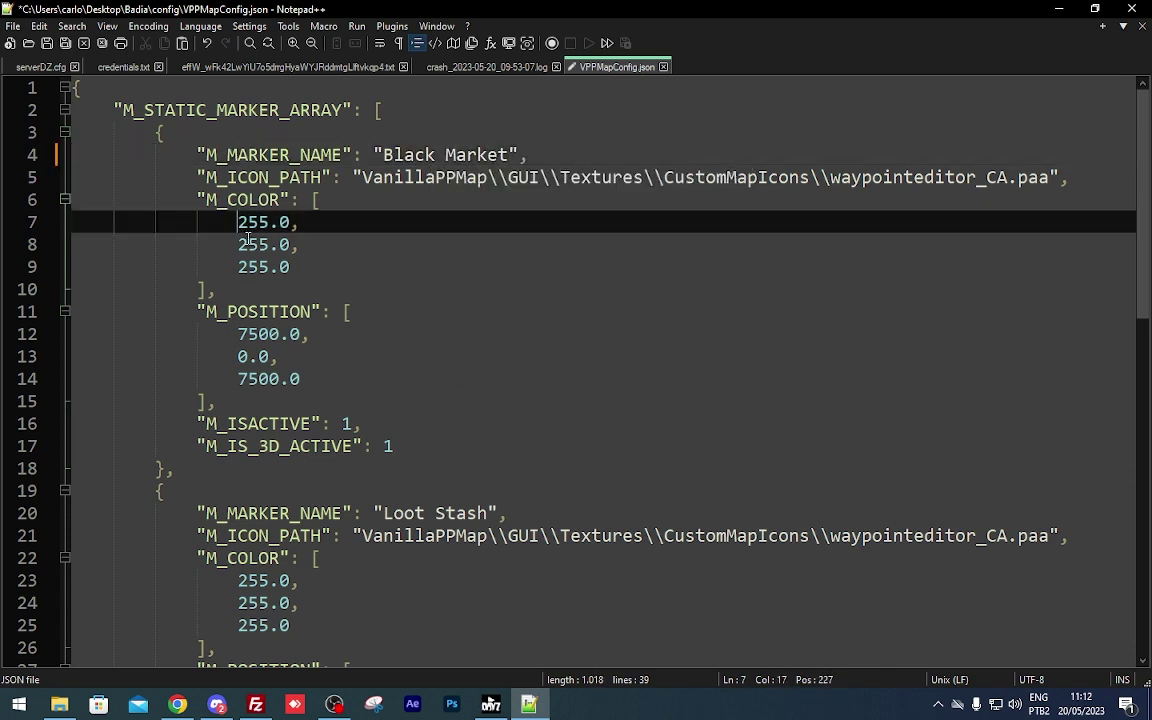
pyautogui.click(254, 224)
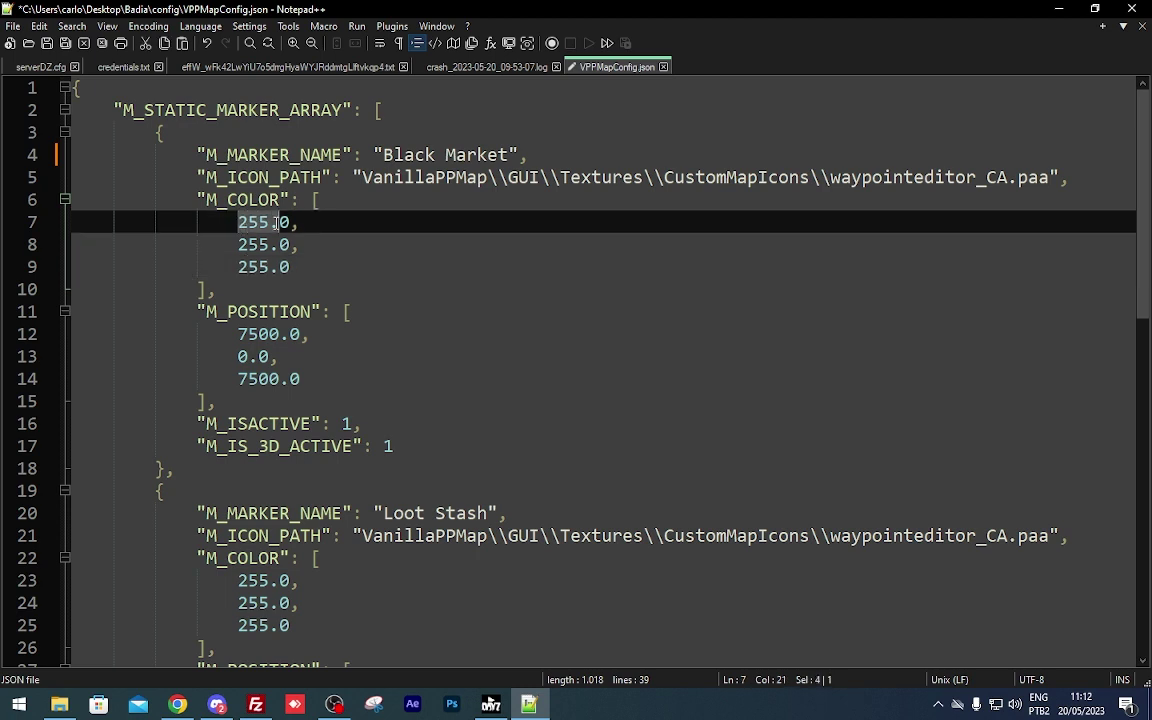
pyautogui.press('Down')
pyautogui.press('Down')
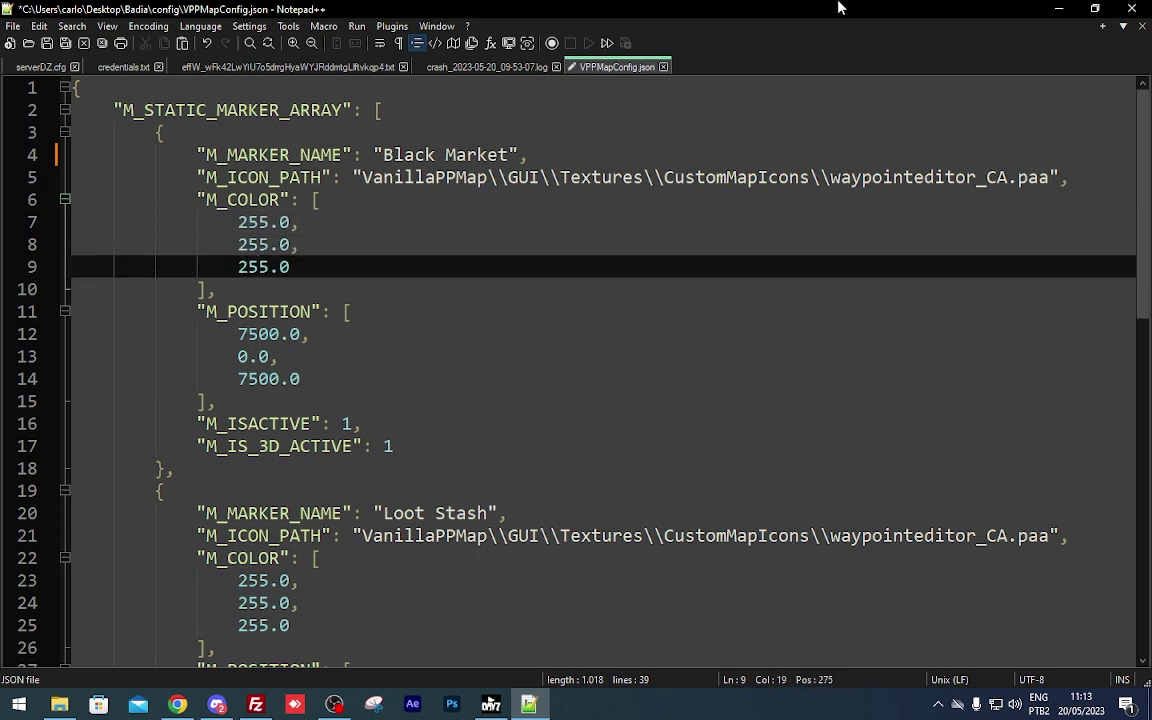
pyautogui.press('Up')
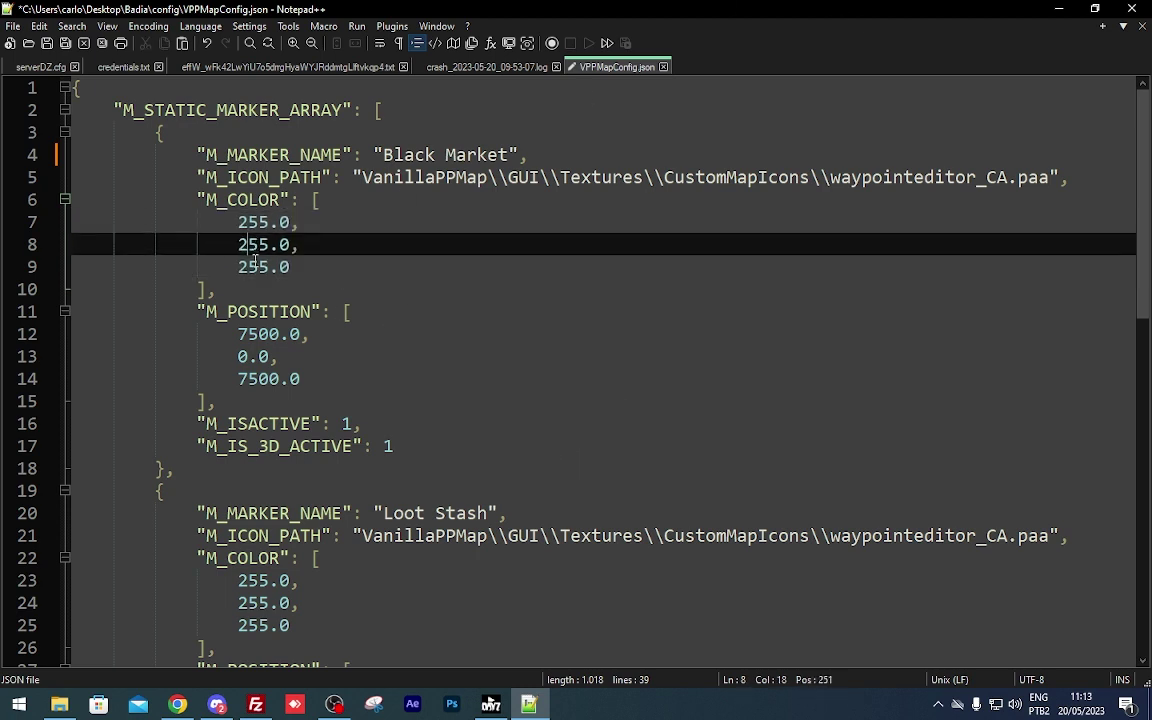
pyautogui.press('Right')
pyautogui.press('Up')
# Step: Change the marker's M_POSITION to 9300.0, 0.0, 1500.0
pyautogui.click(240, 308)
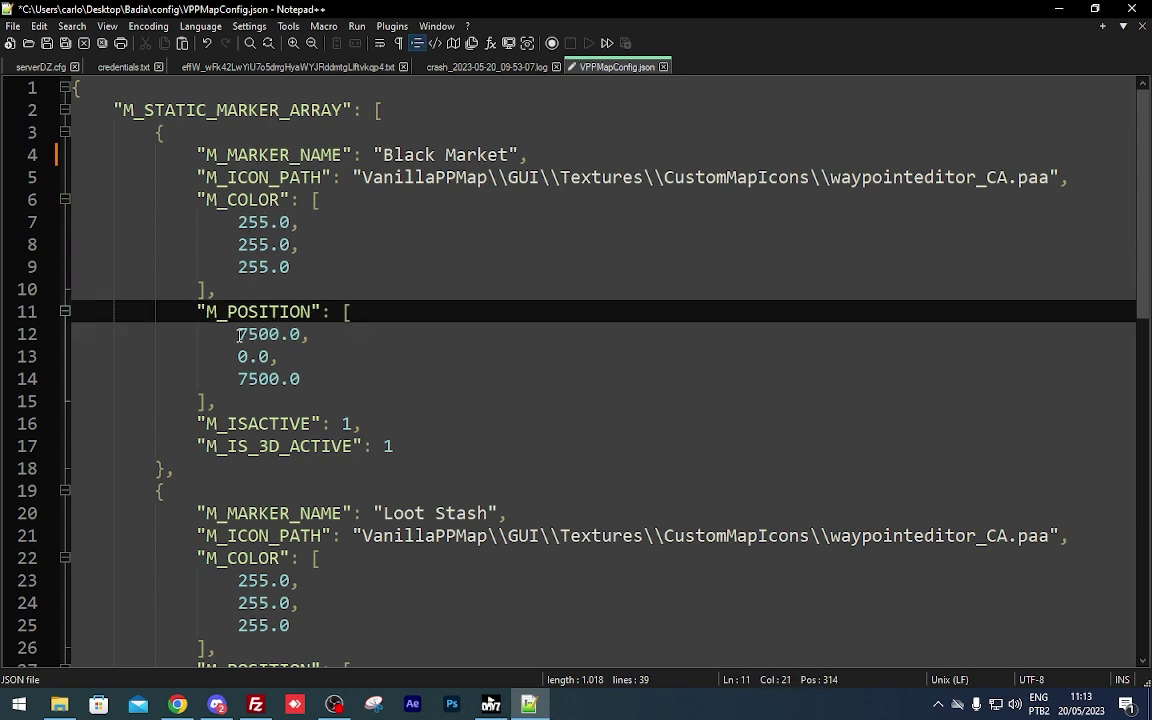
pyautogui.press('Down')
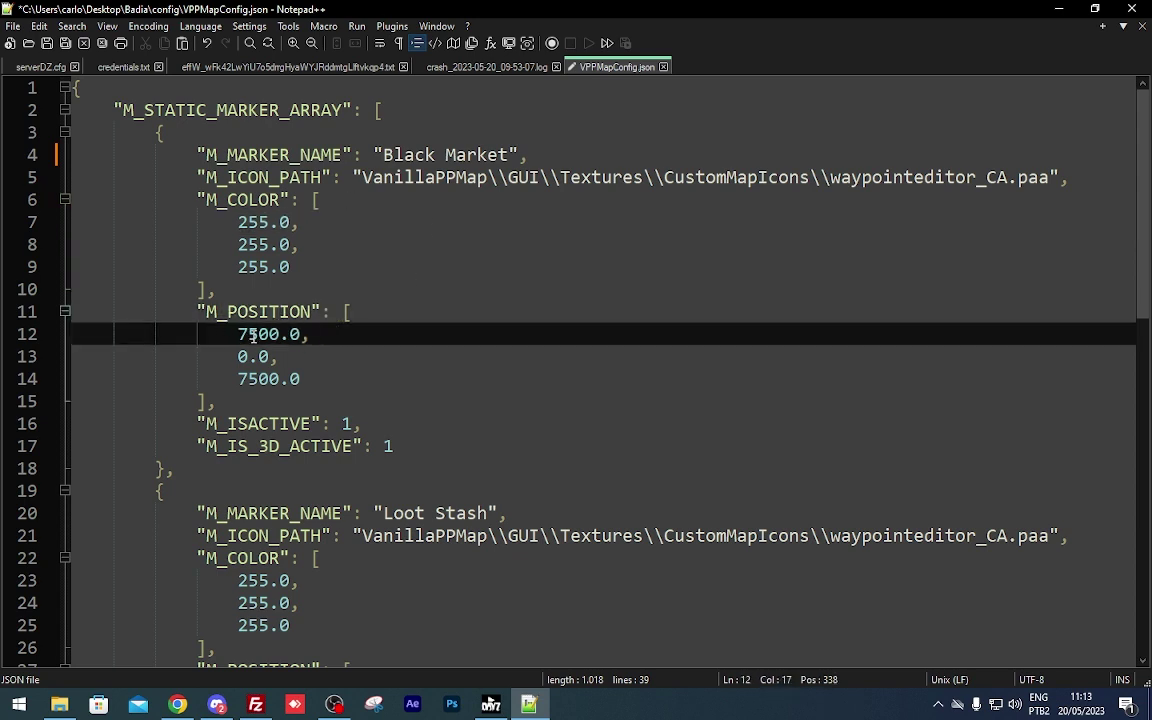
pyautogui.moveTo(240, 334); pyautogui.dragTo(258, 336)
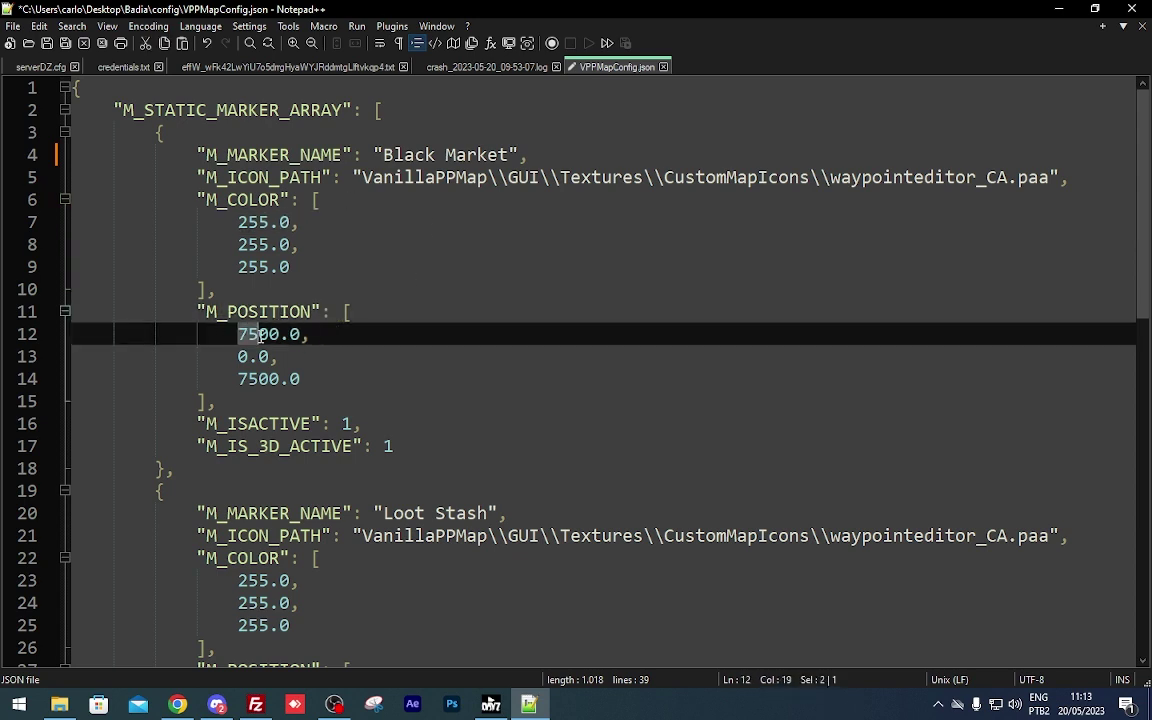
pyautogui.write('93')
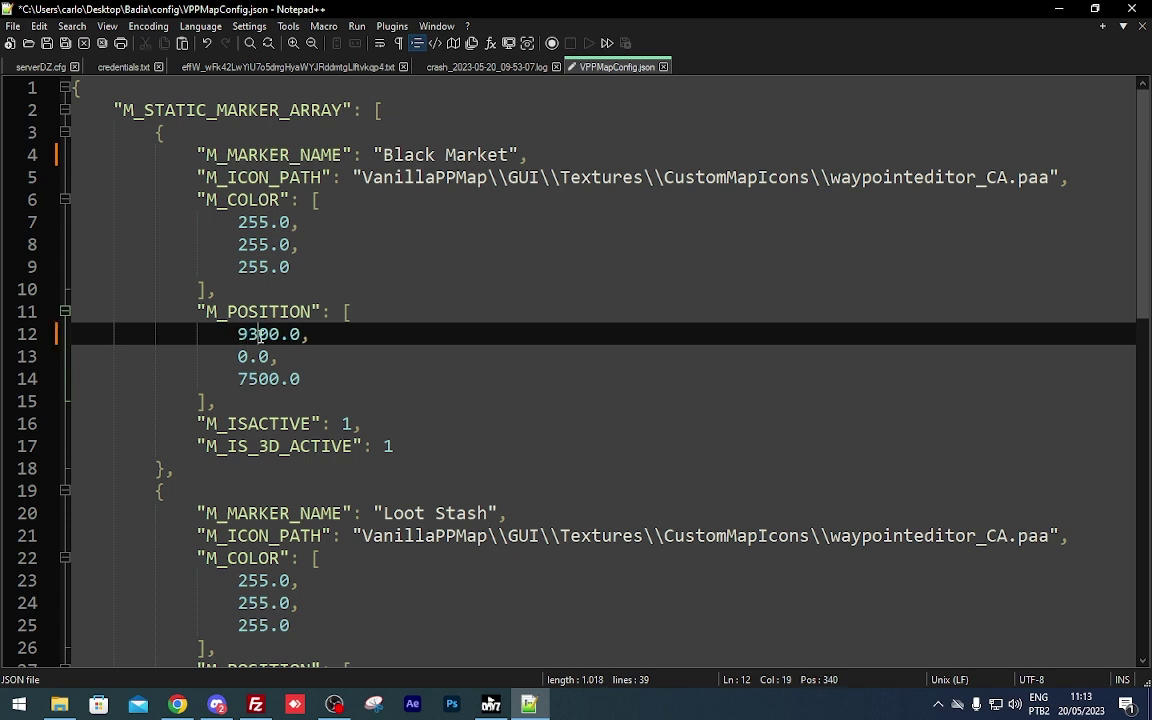
pyautogui.moveTo(237, 357); pyautogui.dragTo(269, 361)
pyautogui.click(238, 376)
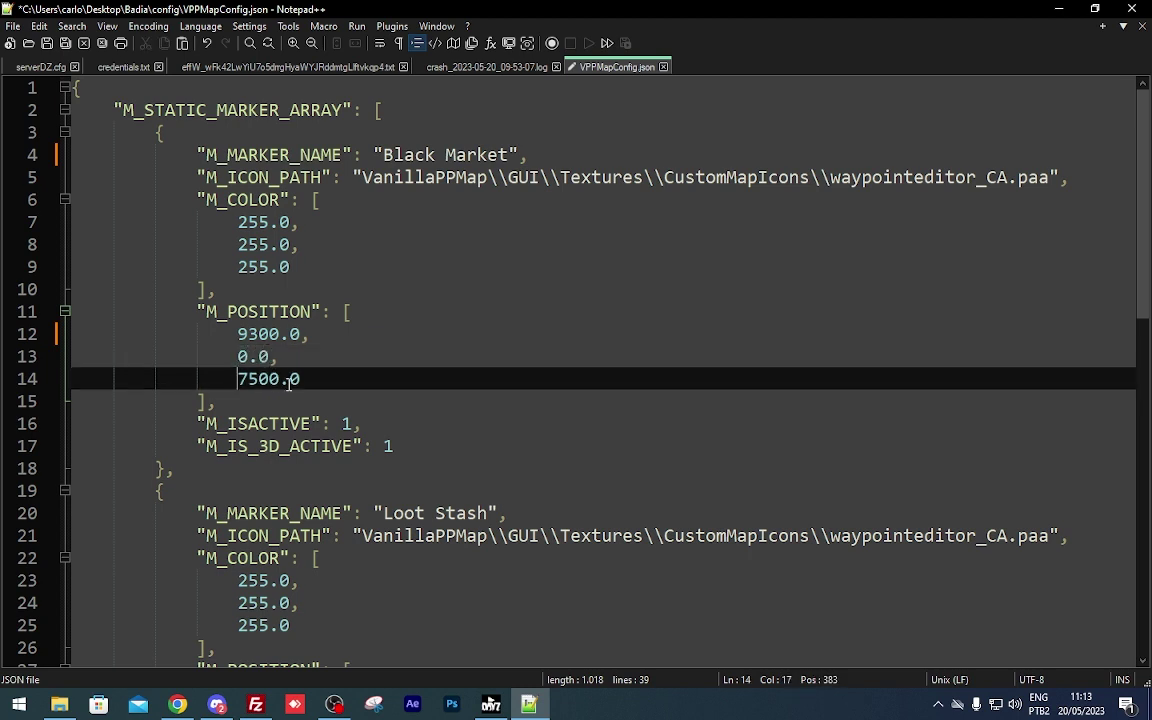
pyautogui.click(241, 357)
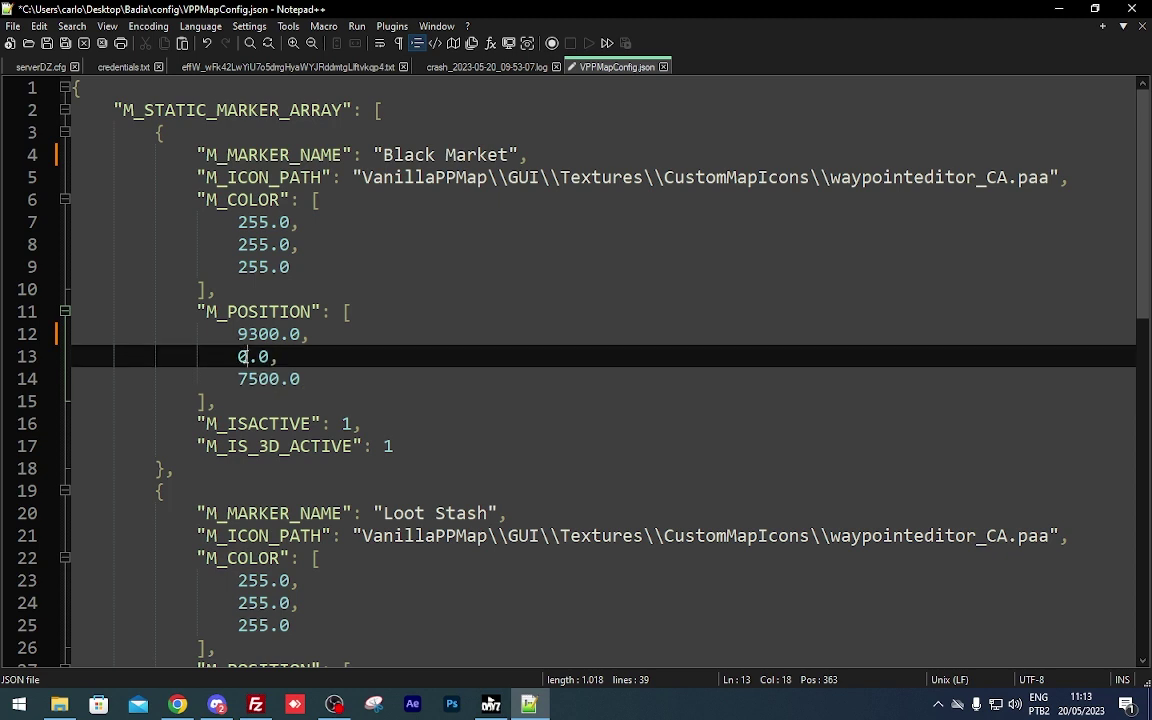
pyautogui.doubleClick(241, 357)
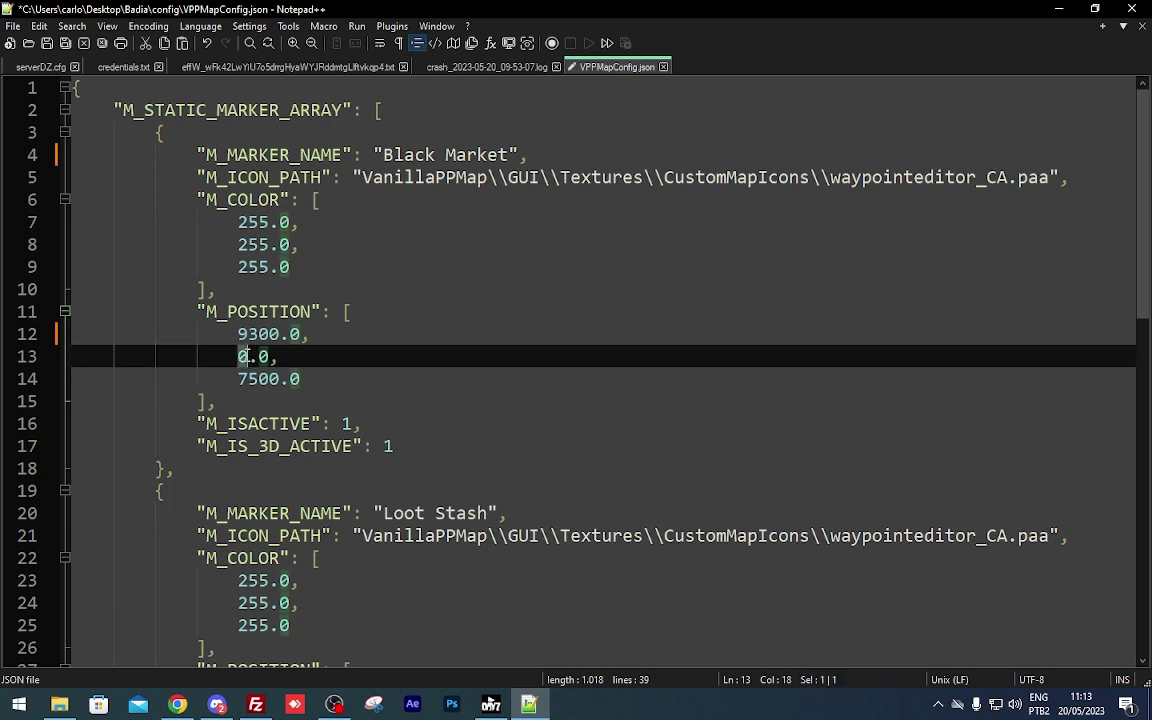
pyautogui.press('Up')
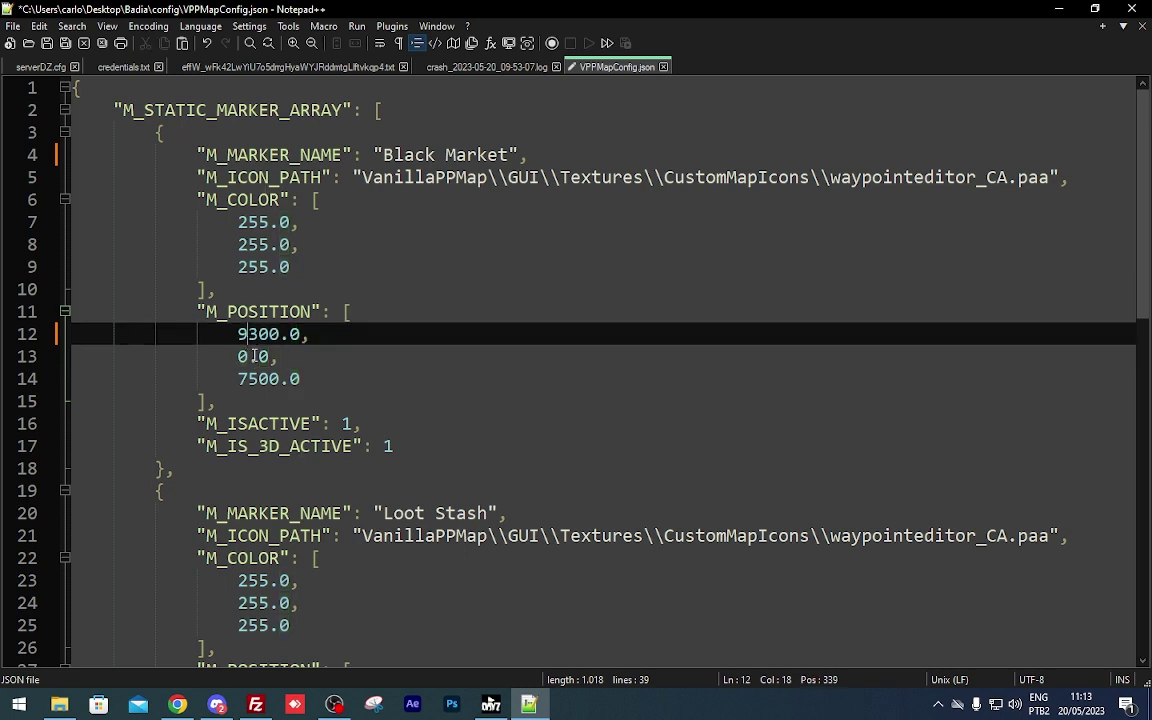
pyautogui.click(240, 357)
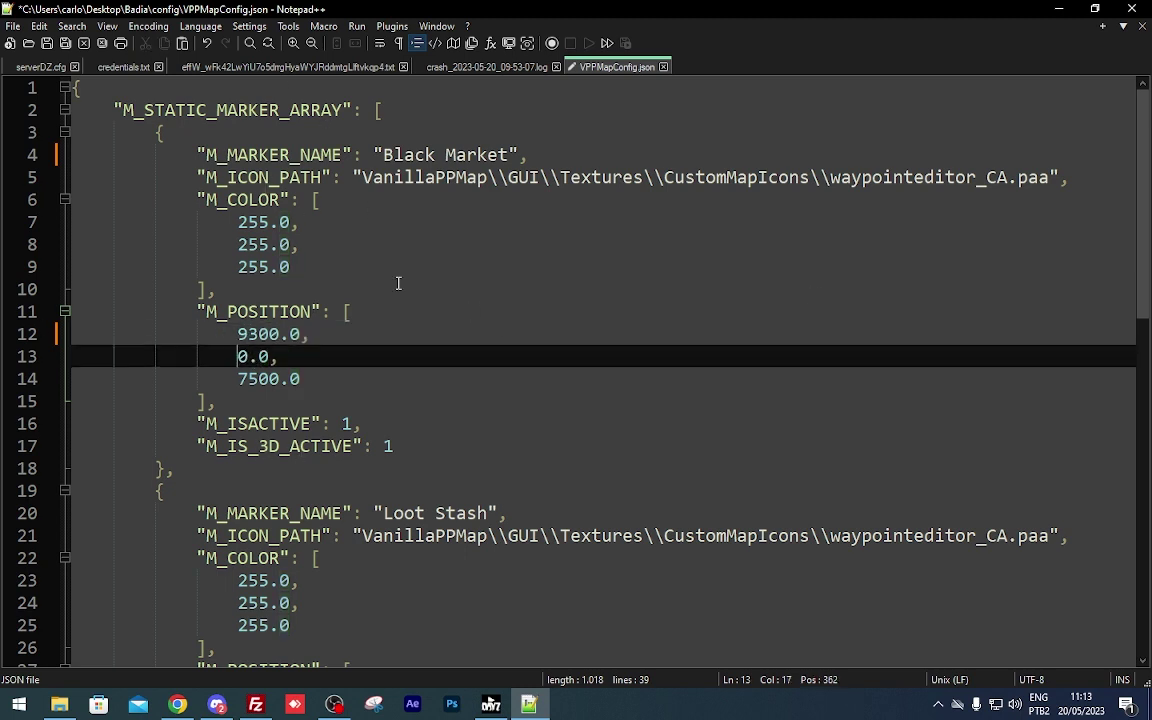
pyautogui.moveTo(239, 379); pyautogui.dragTo(252, 379)
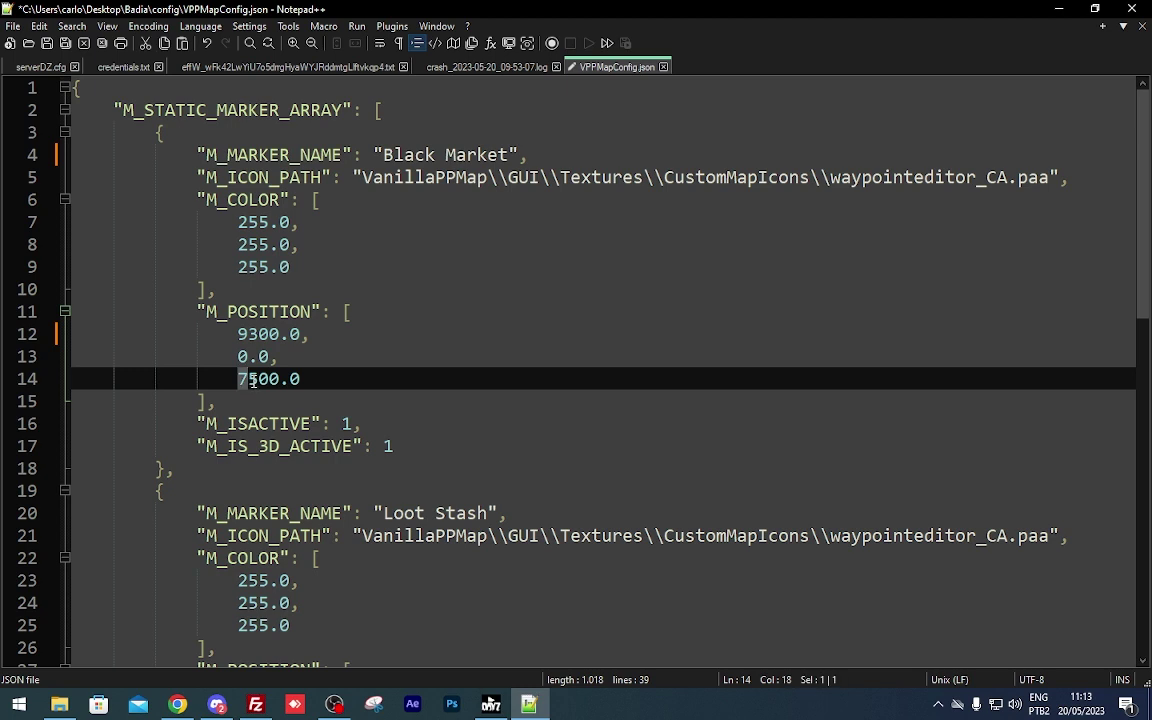
pyautogui.write('1')
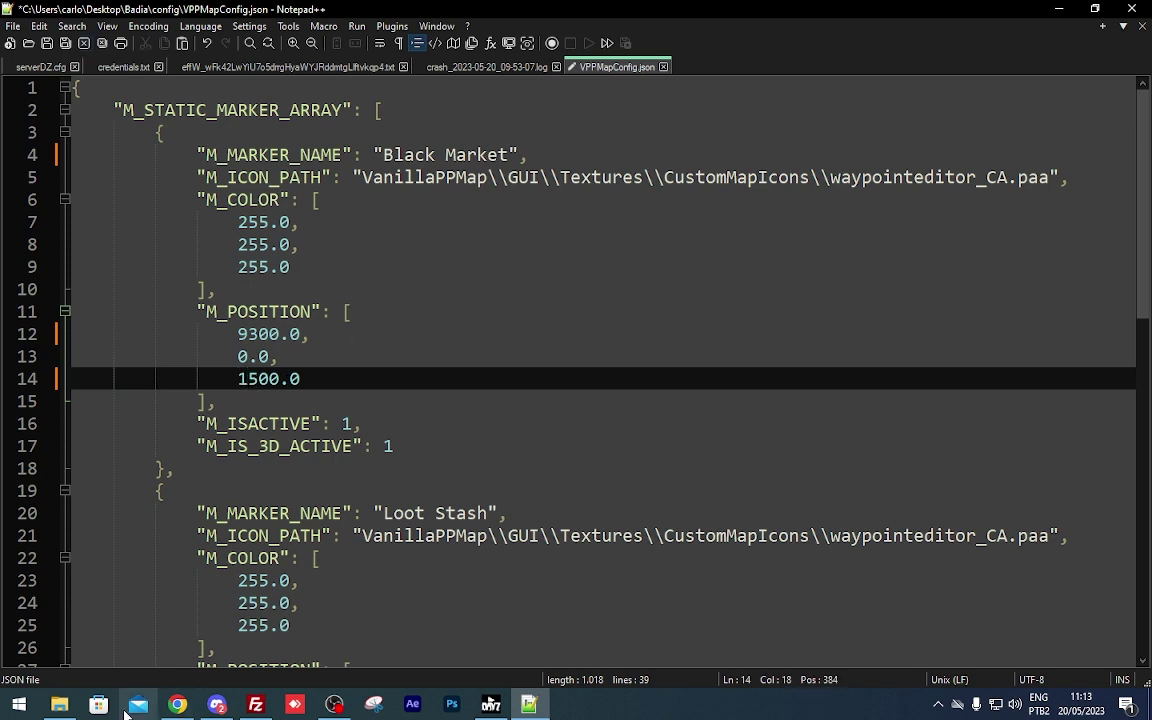
pyautogui.click(59, 705)
# Step: Set the Black Market marker's M_ISACTIVE and M_IS_3D_ACTIVE to 0
pyautogui.click(255, 705)
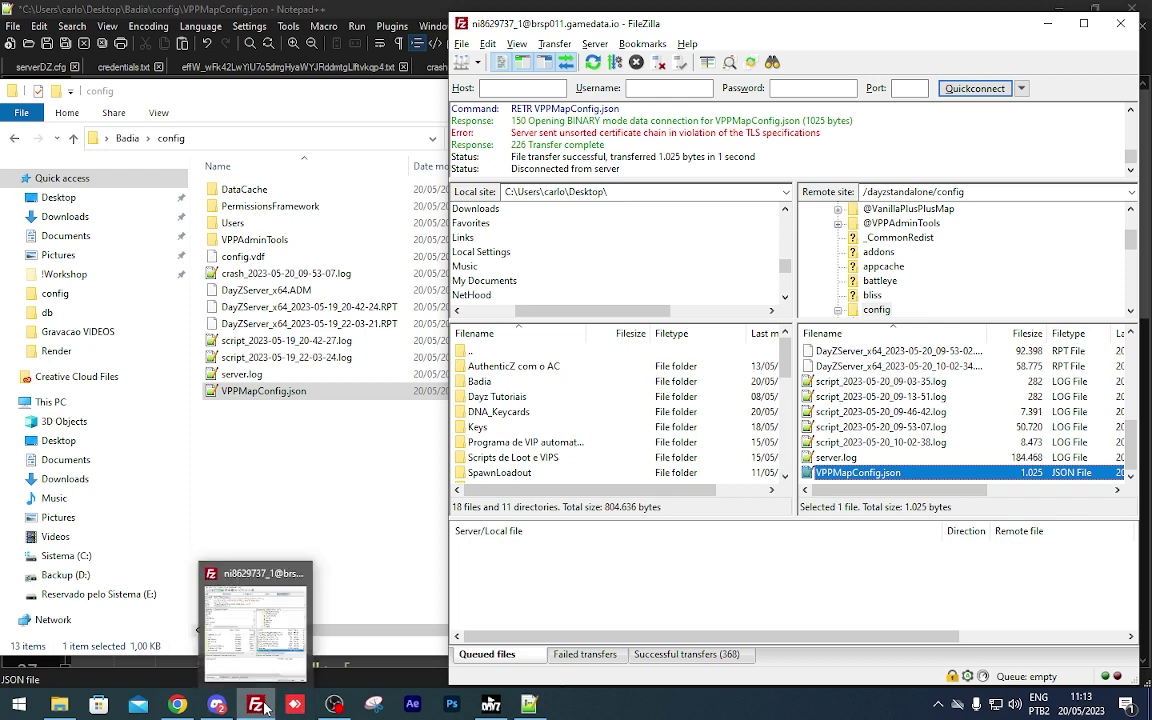
pyautogui.hotkey('alt', 'Tab')
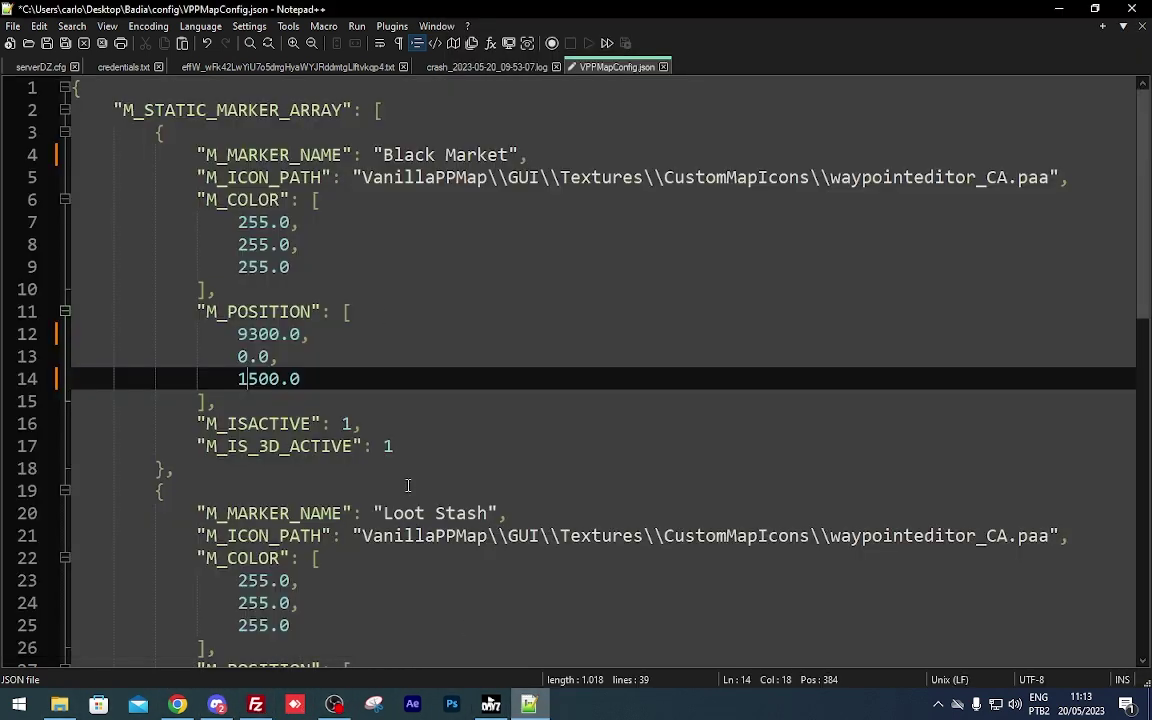
pyautogui.doubleClick(347, 423)
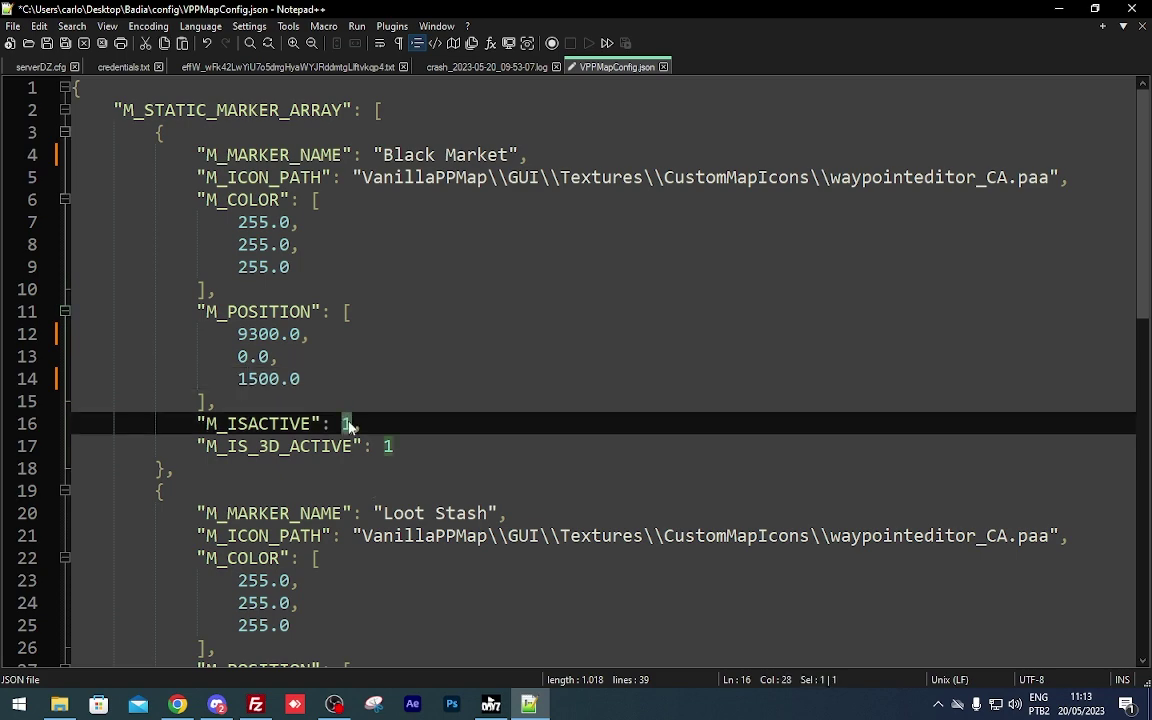
pyautogui.write('0')
pyautogui.click(398, 446)
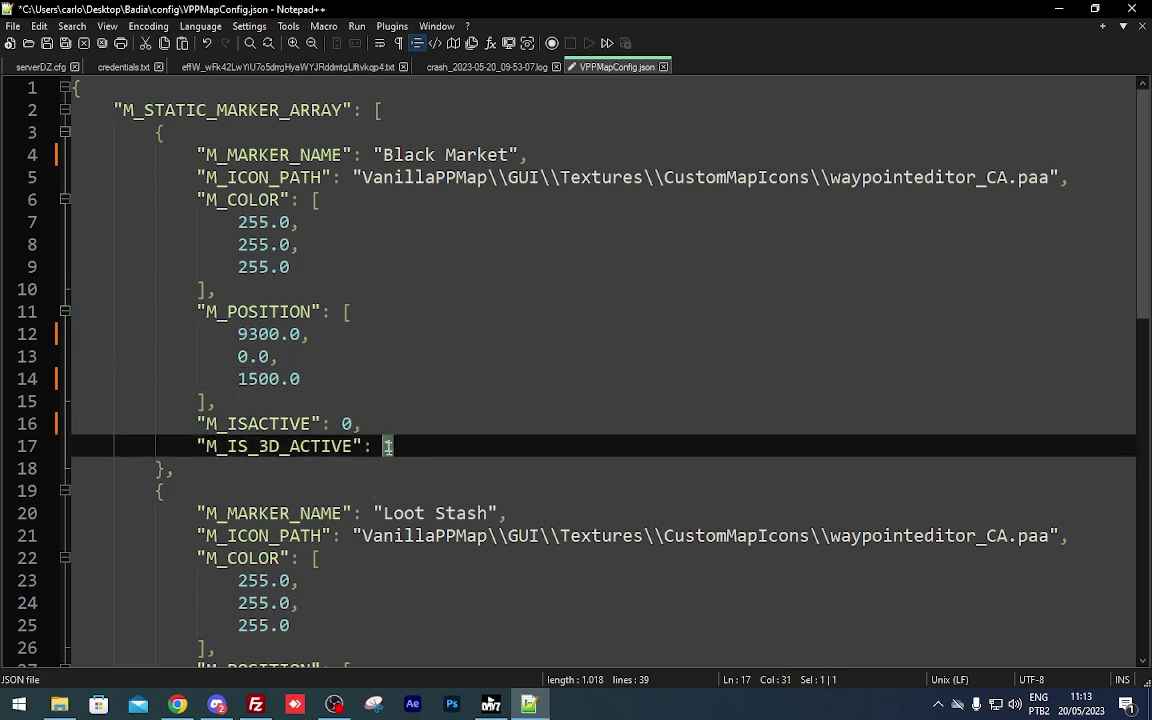
pyautogui.press('BackSpace')
pyautogui.write('0')
pyautogui.scroll(-7, 400, 456)
# Step: Set the Loot Stash marker's M_ISACTIVE and M_IS_3D_ACTIVE to 0 and save
pyautogui.doubleClick(346, 312)
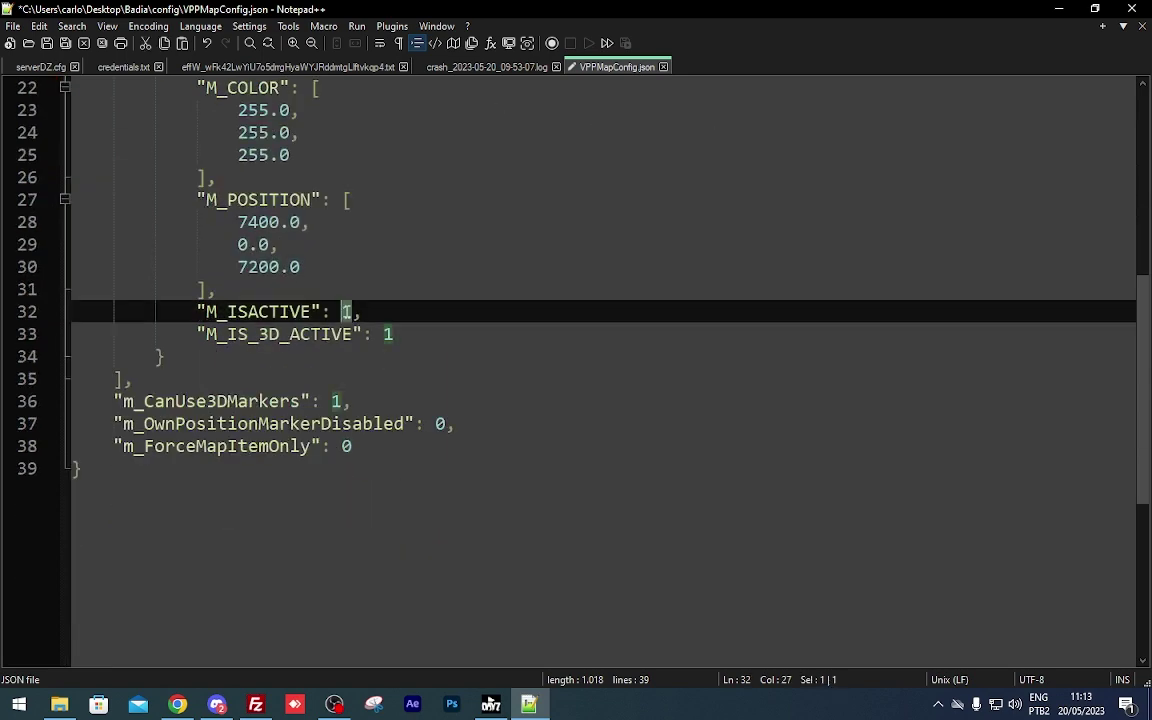
pyautogui.write('0')
pyautogui.click(396, 334)
pyautogui.press('BackSpace')
pyautogui.write('0')
pyautogui.hotkey('ctrl', 's')
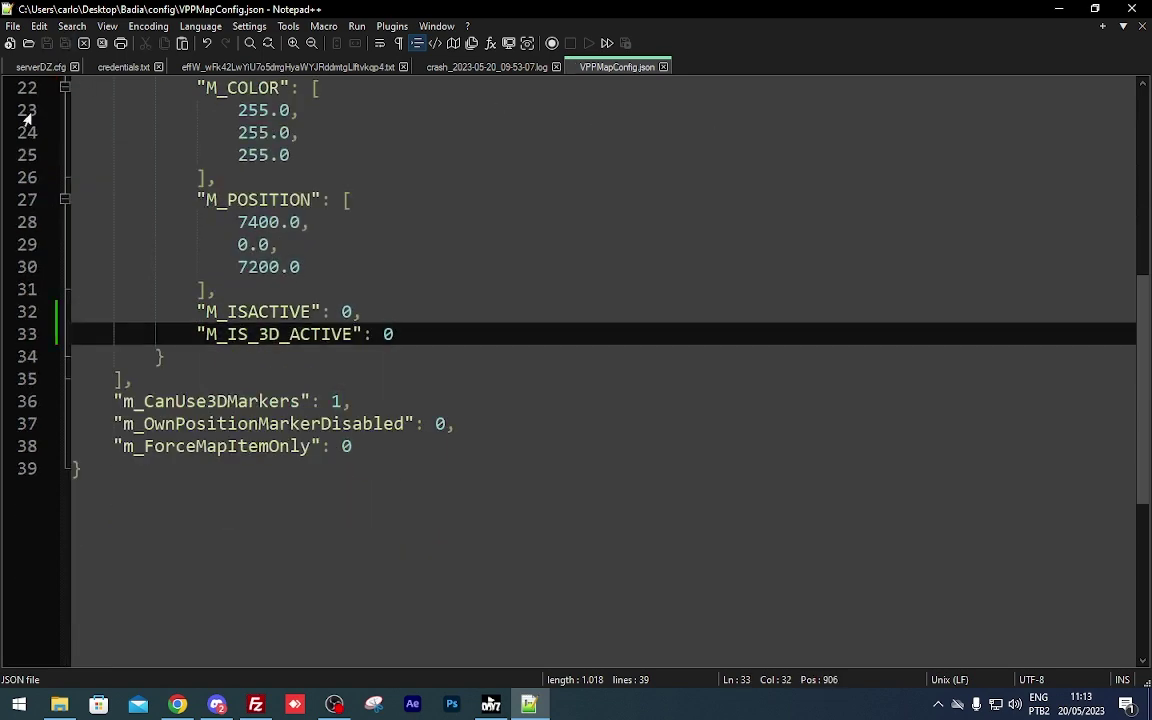
# Step: Try m_ForceMapItemOnly at 1, revert it to 0, and save VPPMapConfig.json
pyautogui.scroll(6, 801, 395)
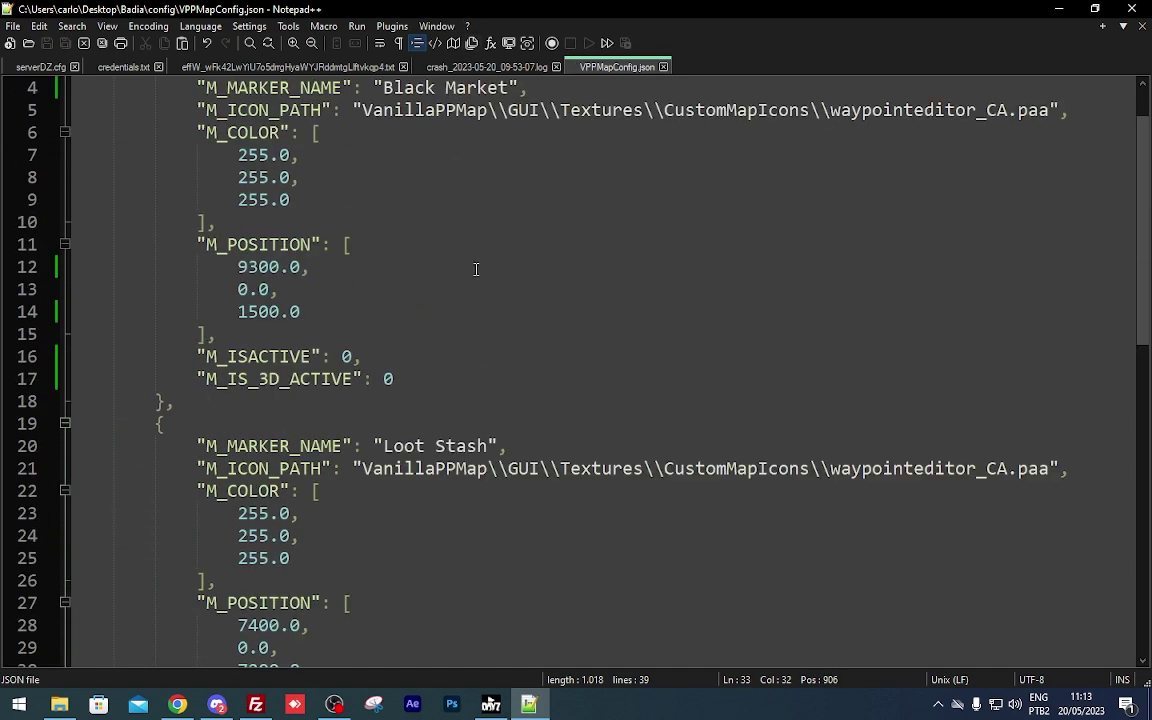
pyautogui.scroll(-4, 476, 269)
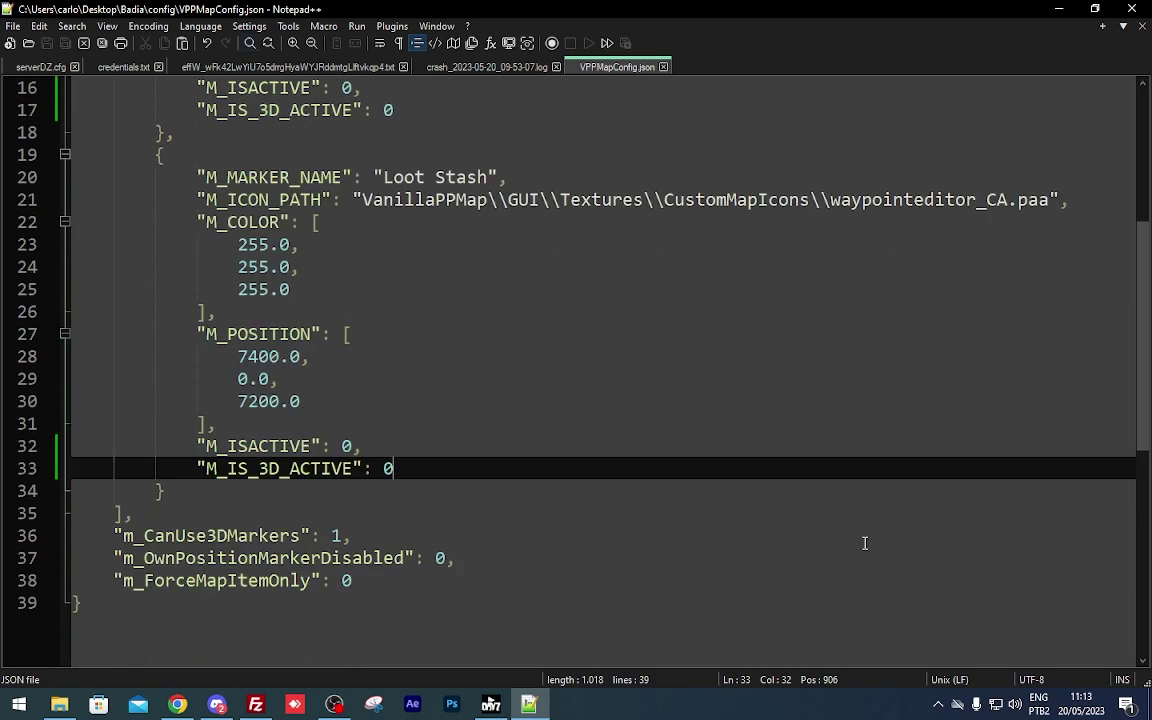
pyautogui.scroll(-2, 865, 543)
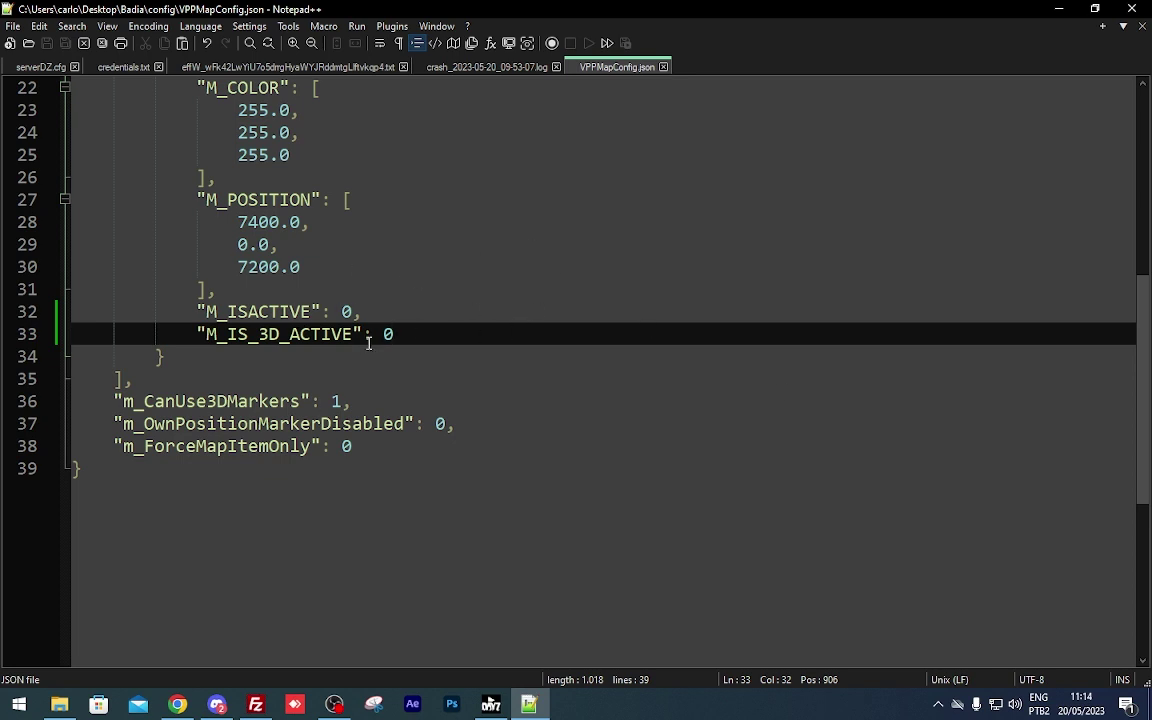
pyautogui.doubleClick(346, 447)
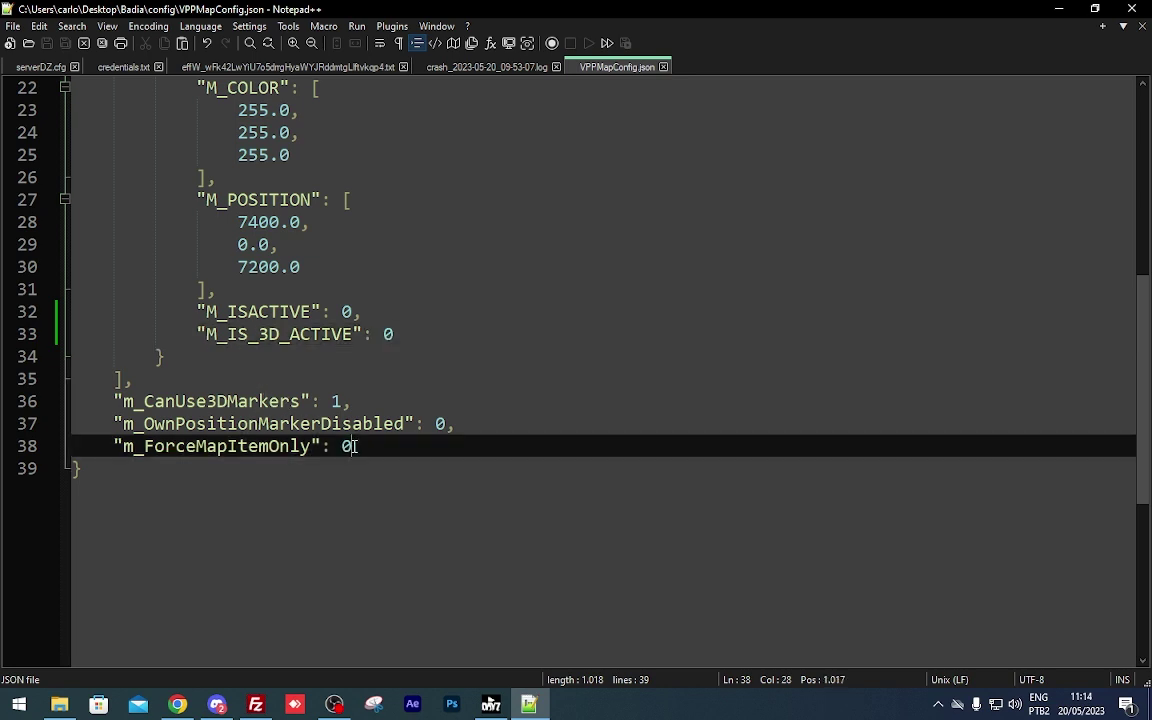
pyautogui.write('1')
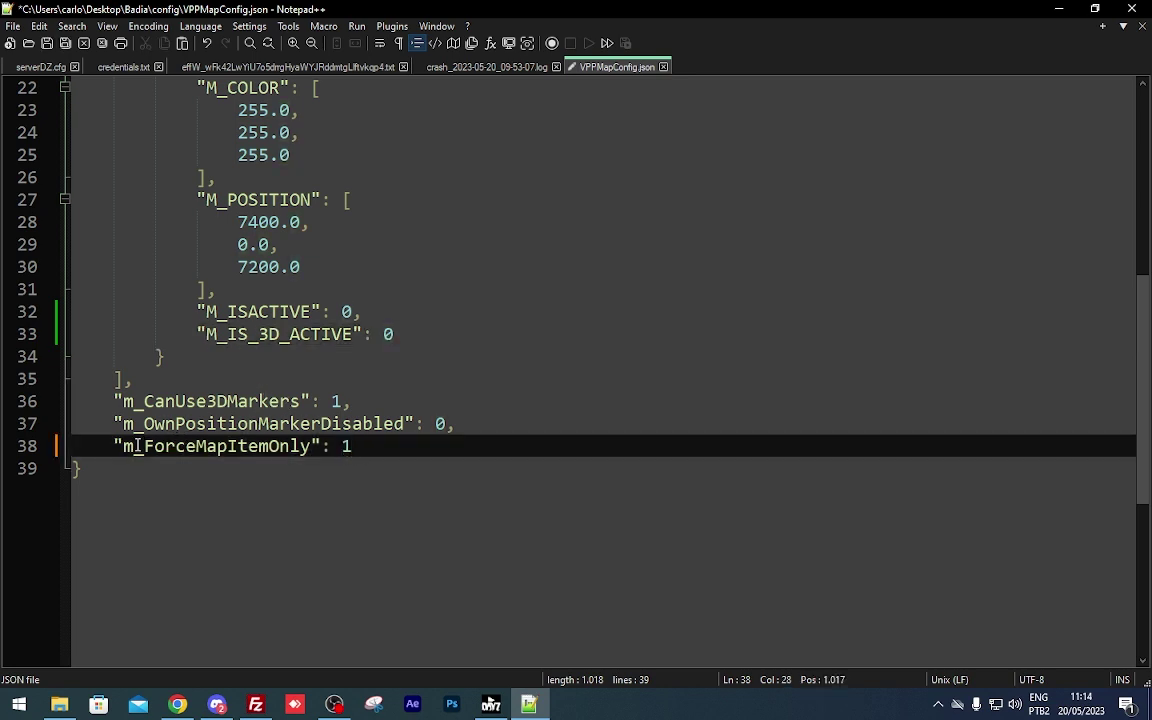
pyautogui.doubleClick(250, 447)
pyautogui.click(200, 446)
pyautogui.press('Right')
pyautogui.press('Right')
pyautogui.press('Right')
pyautogui.press('Right')
pyautogui.press('Right')
pyautogui.press('Right')
pyautogui.click(367, 444)
pyautogui.hotkey('shift', 'Left')
pyautogui.write('0')
pyautogui.click(47, 44)
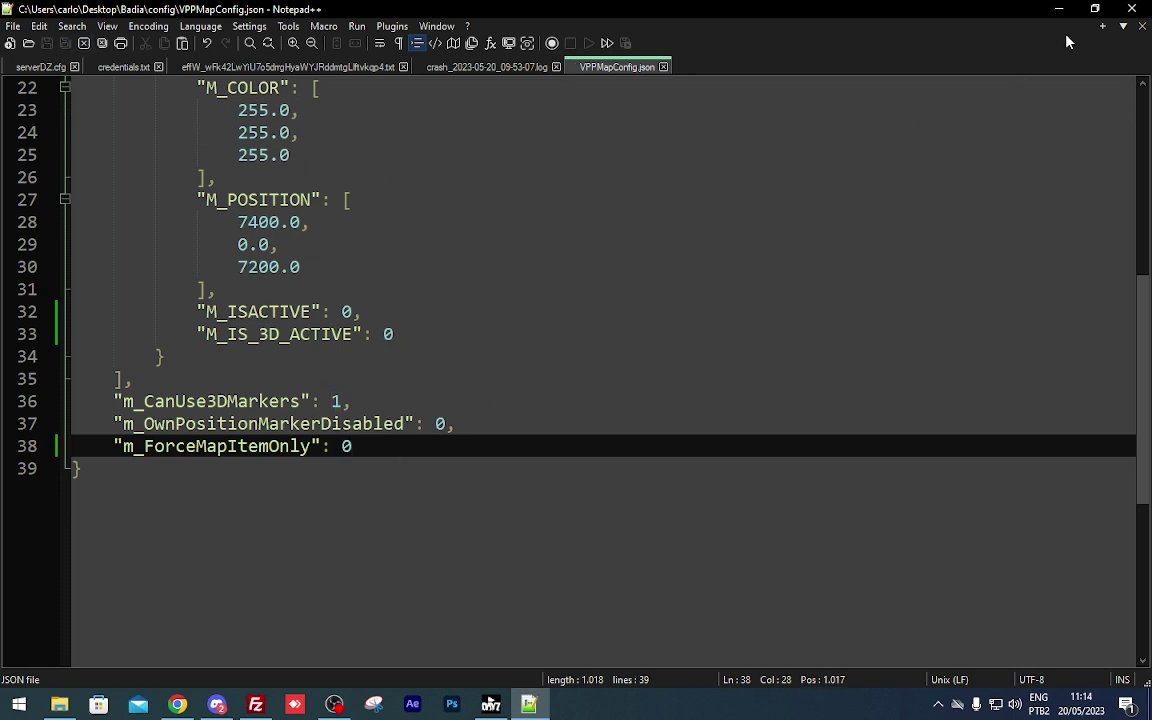
pyautogui.click(1059, 8)
# Step: Upload the edited VPPMapConfig.json to the server's config folder and return to the browser
pyautogui.moveTo(225, 393); pyautogui.dragTo(900, 410)
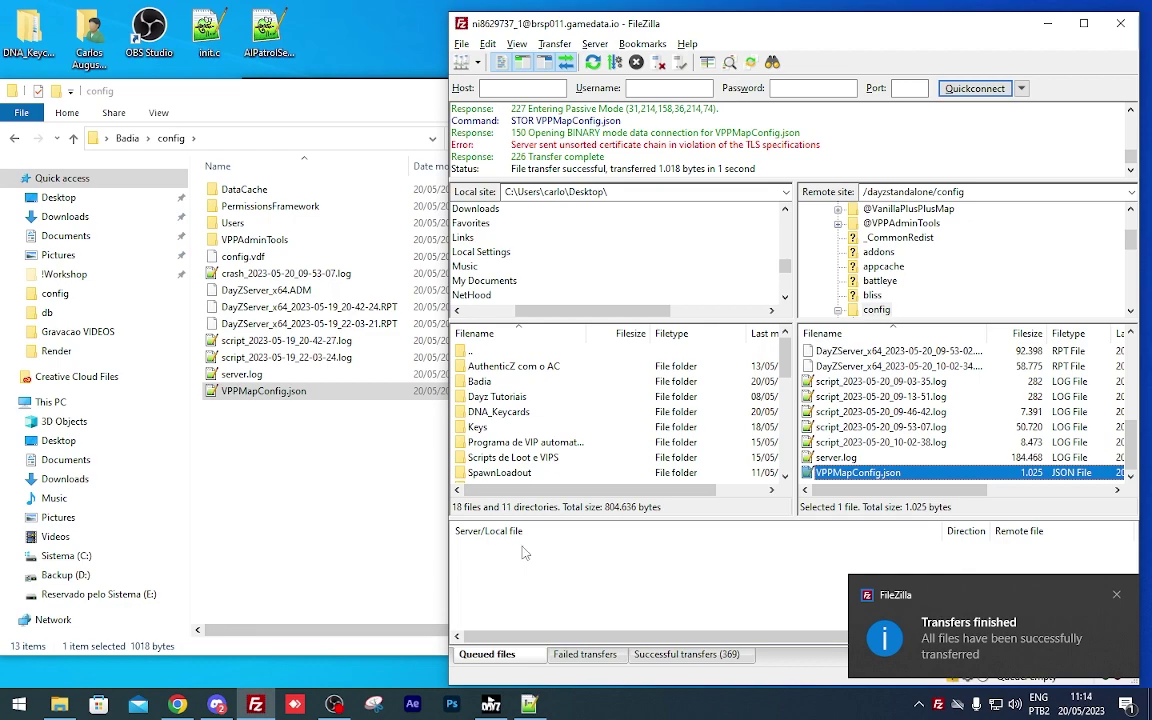
pyautogui.click(178, 705)
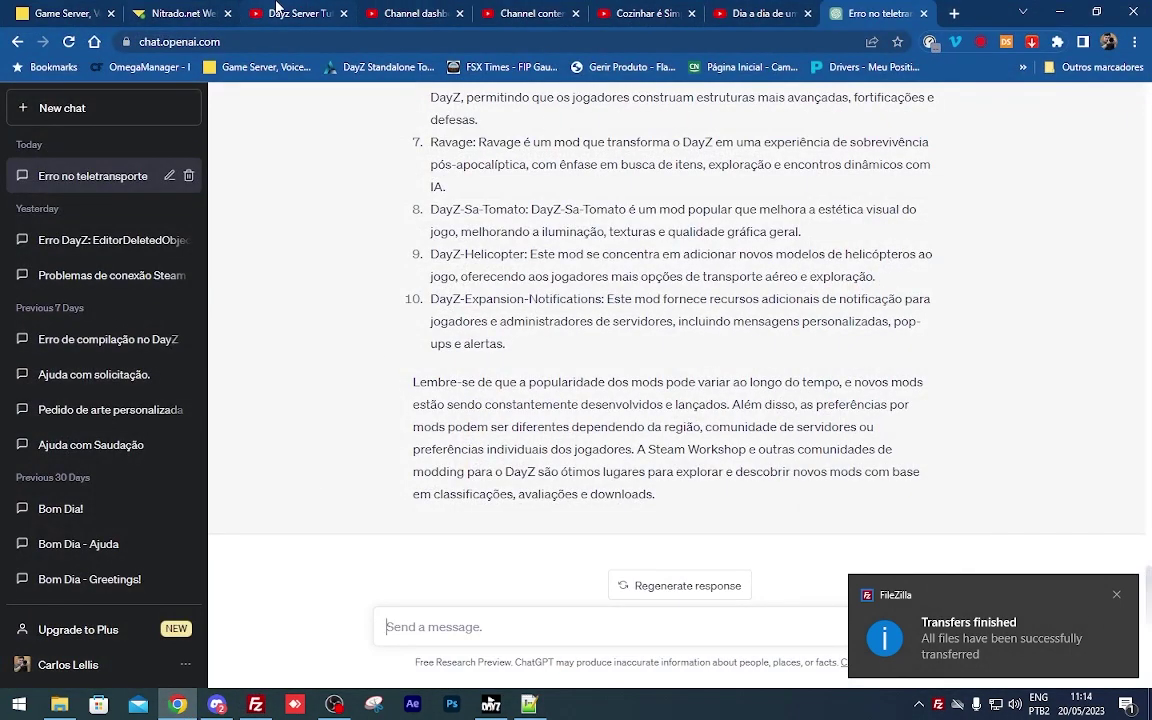
# Step: Open the Nitrado DayZ server's General settings down to Additional mods
pyautogui.click(200, 12)
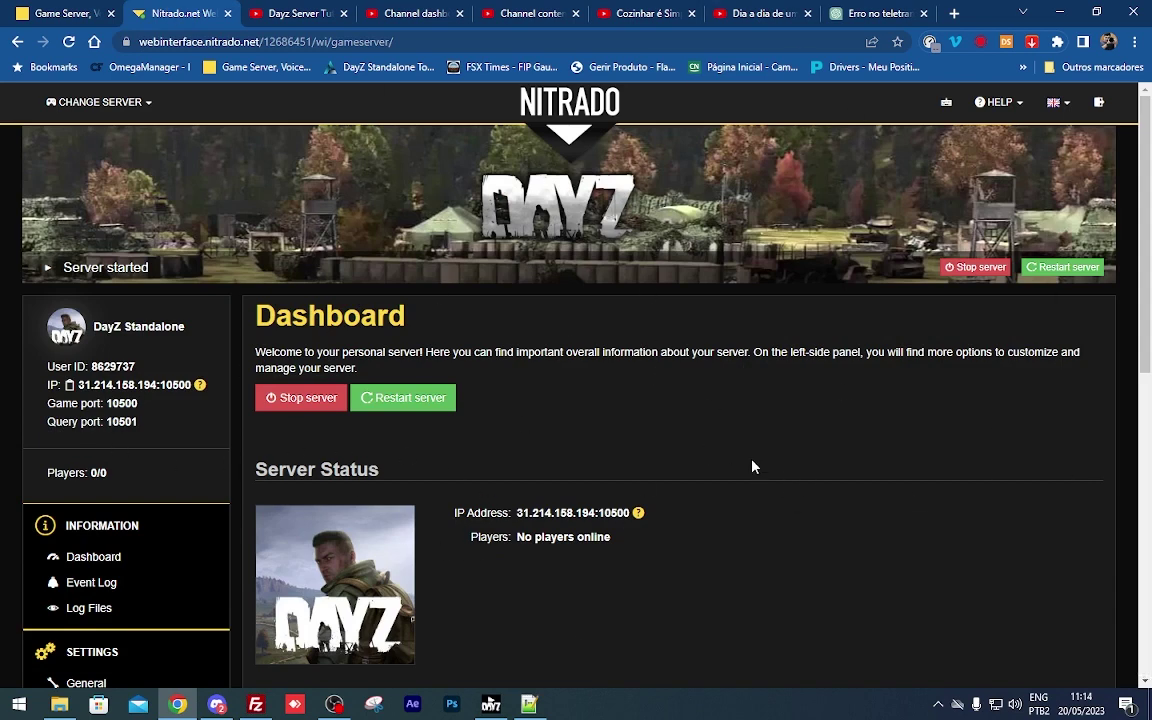
pyautogui.scroll(-3, 258, 355)
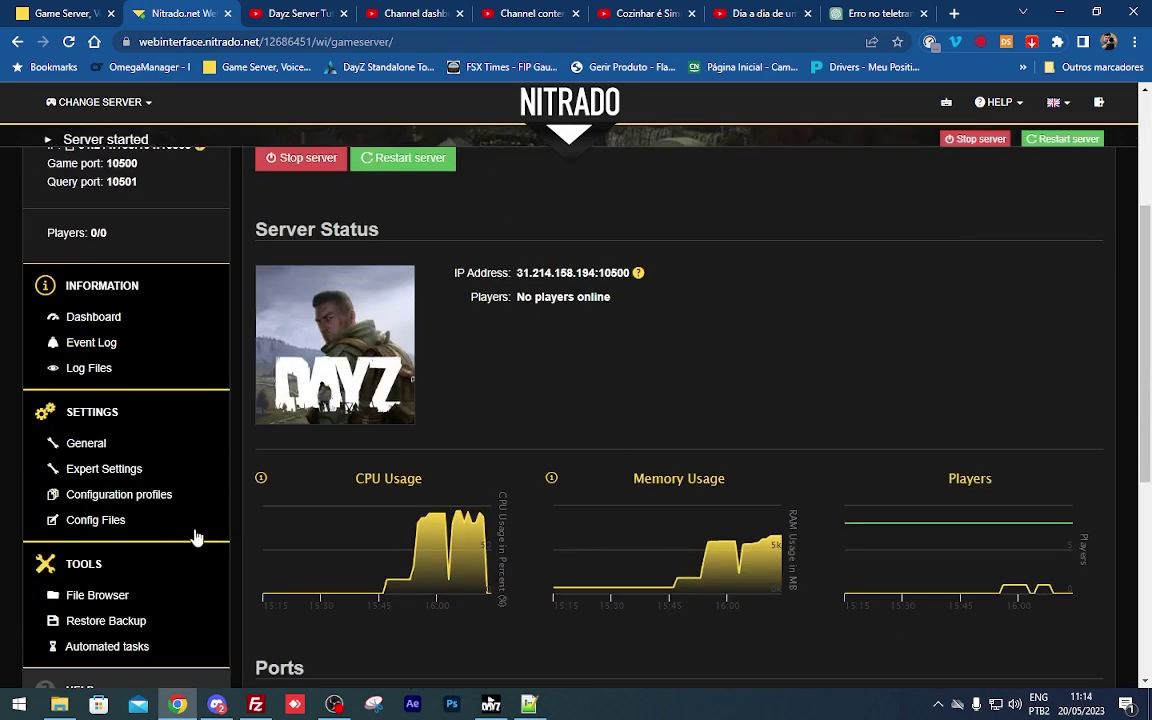
pyautogui.click(86, 443)
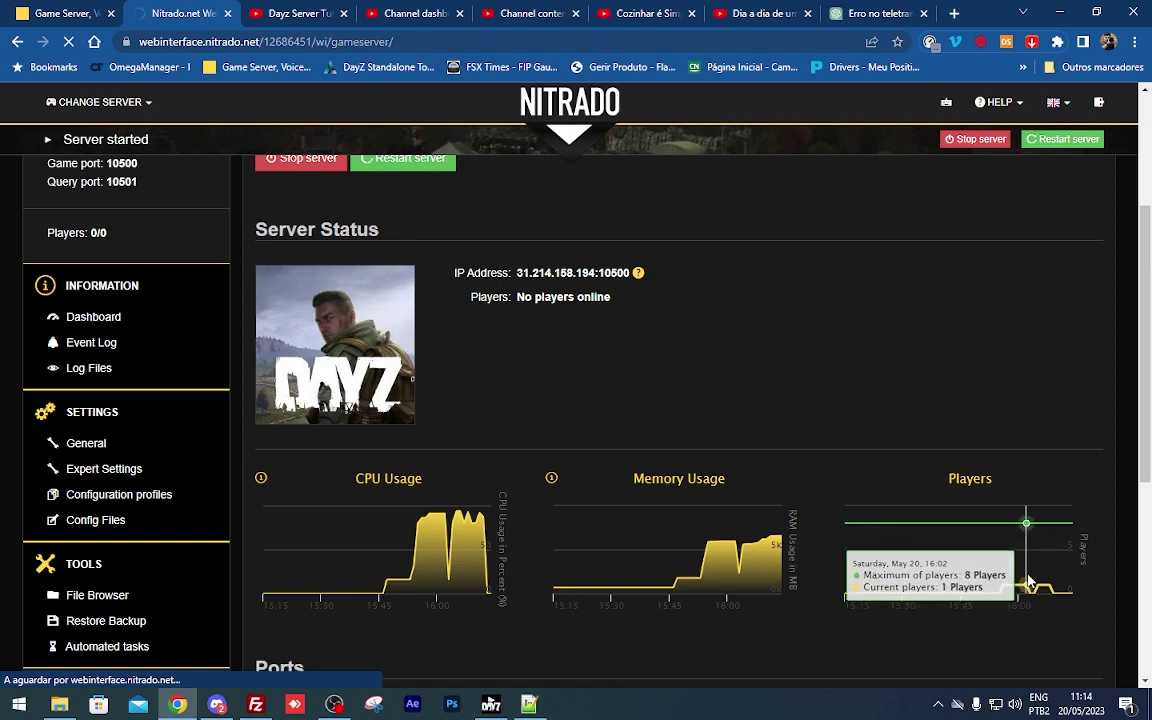
pyautogui.scroll(-10, 938, 569)
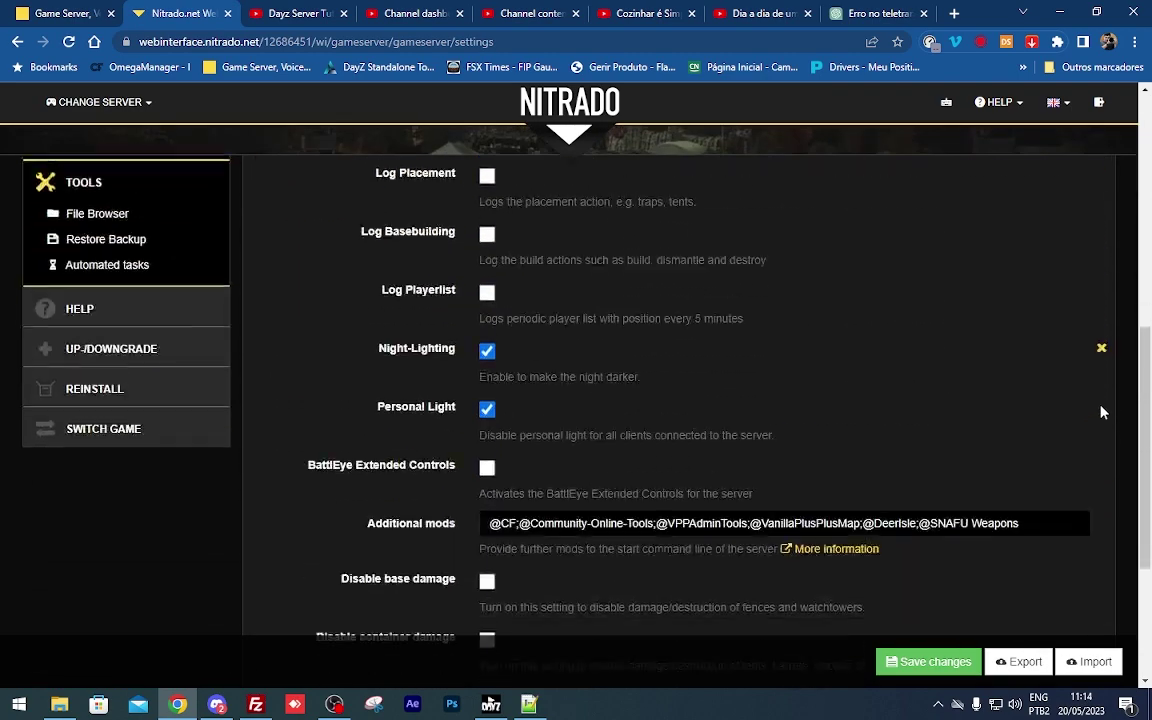
pyautogui.moveTo(533, 231); pyautogui.dragTo(1008, 231)
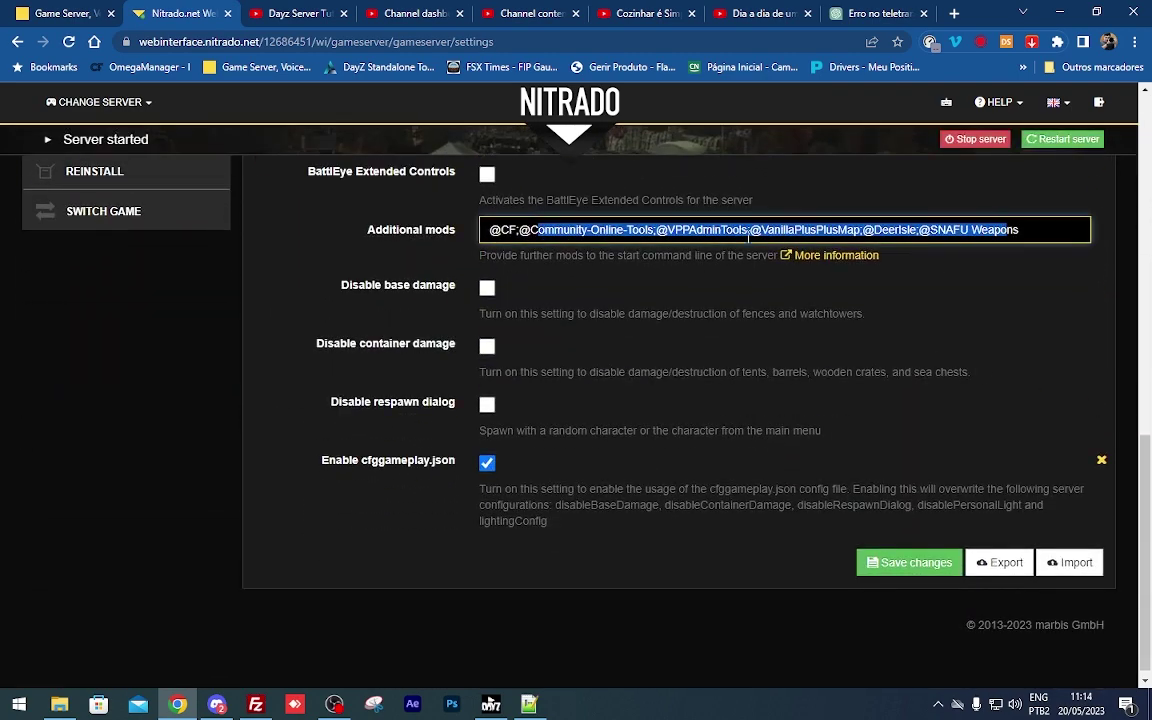
pyautogui.click(518, 225)
pyautogui.moveTo(489, 230); pyautogui.dragTo(517, 231)
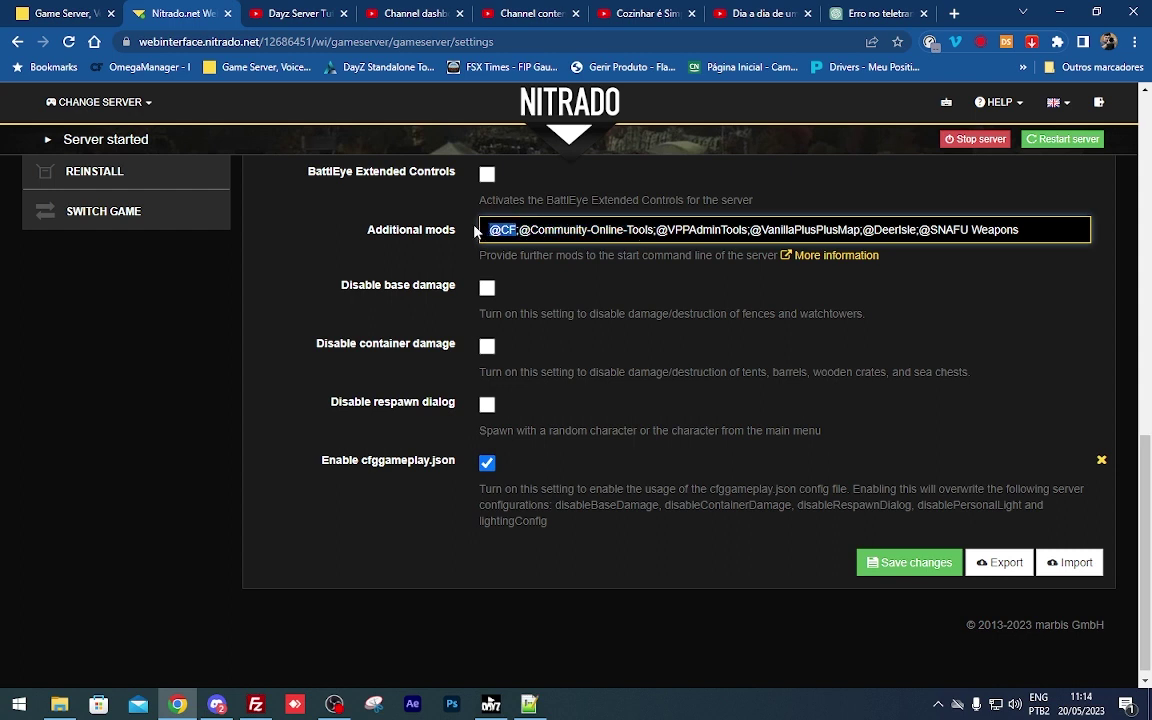
pyautogui.click(490, 229)
pyautogui.tripleClick(628, 231)
pyautogui.click(628, 231)
pyautogui.doubleClick(669, 230)
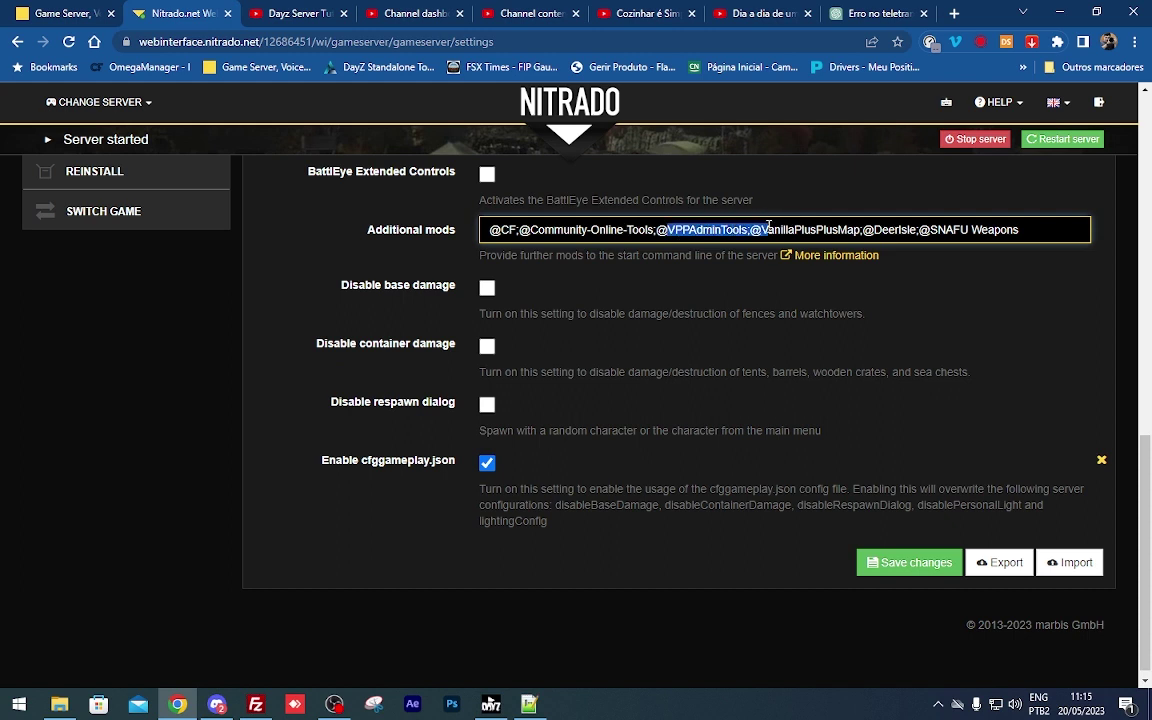
pyautogui.moveTo(751, 231); pyautogui.dragTo(864, 231)
pyautogui.doubleClick(809, 230)
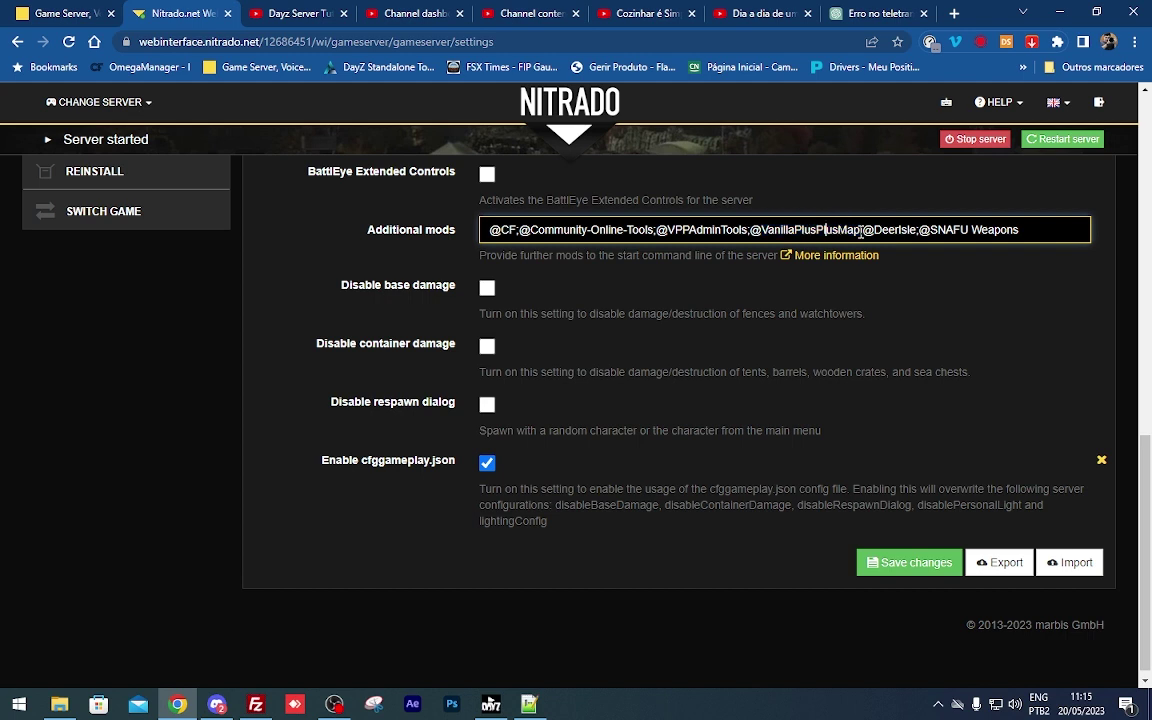
pyautogui.moveTo(862, 230); pyautogui.dragTo(1019, 230)
pyautogui.click(898, 229)
pyautogui.moveTo(864, 229); pyautogui.dragTo(917, 231)
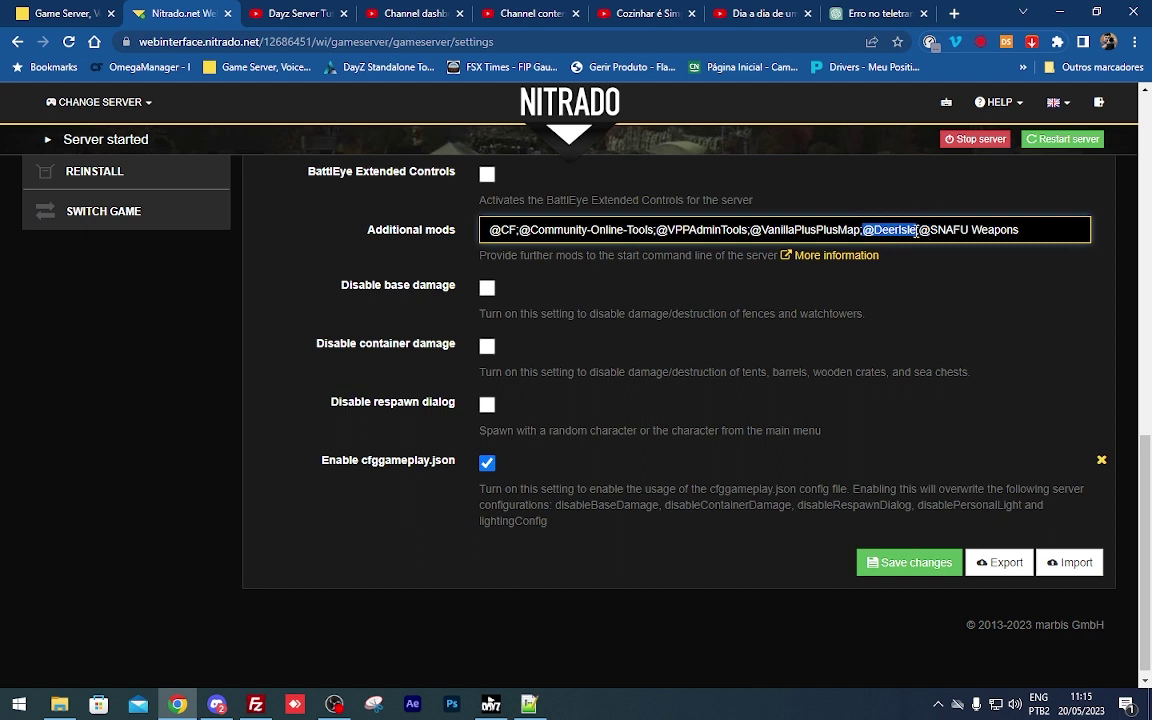
pyautogui.click(884, 228)
pyautogui.doubleClick(903, 229)
pyautogui.click(887, 229)
pyautogui.moveTo(887, 229); pyautogui.dragTo(970, 218)
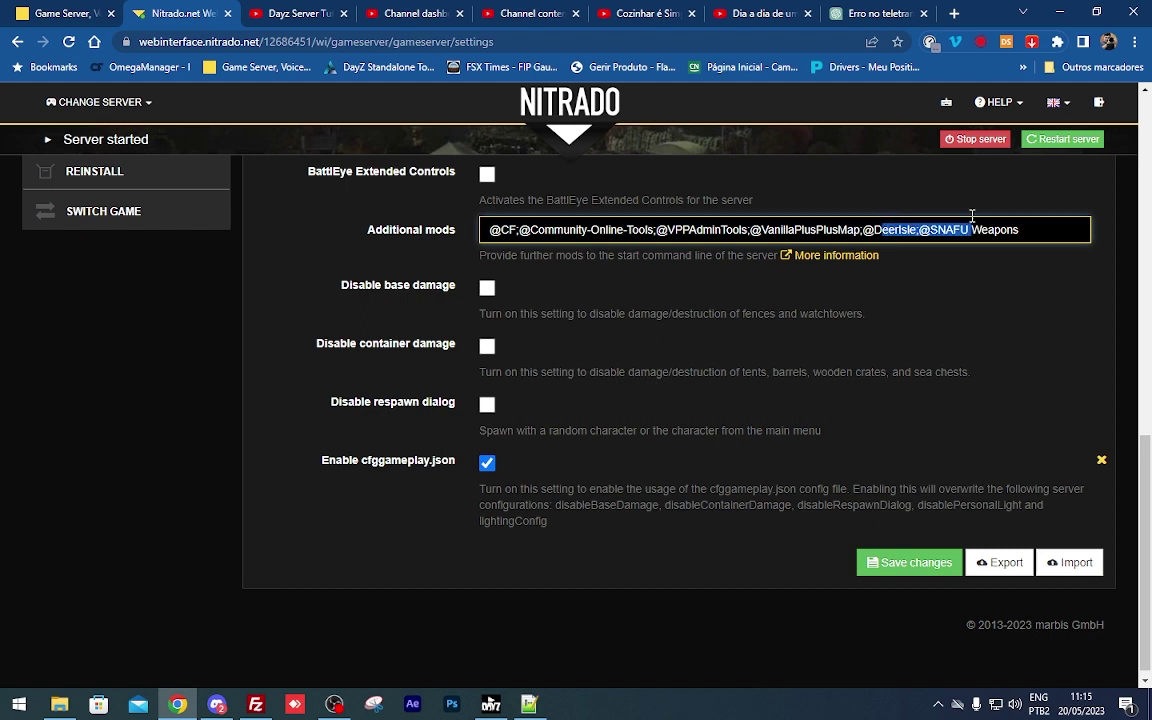
pyautogui.click(938, 229)
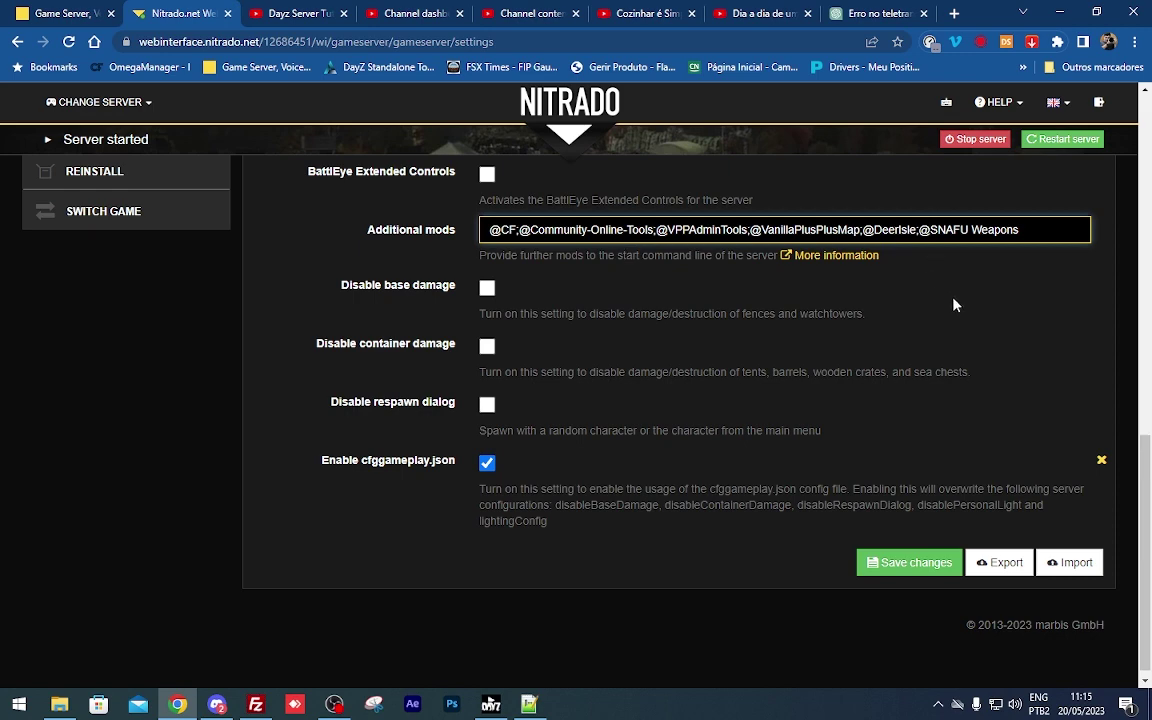
pyautogui.scroll(1, 1015, 313)
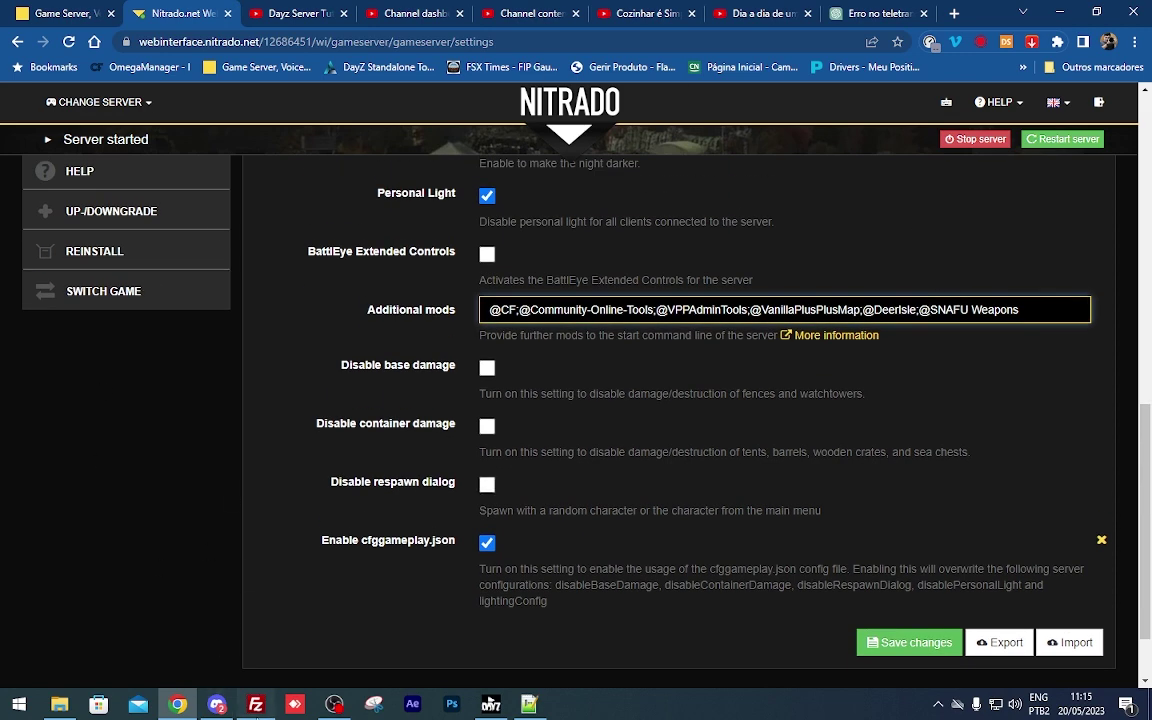
pyautogui.click(256, 704)
pyautogui.scroll(5, 873, 405)
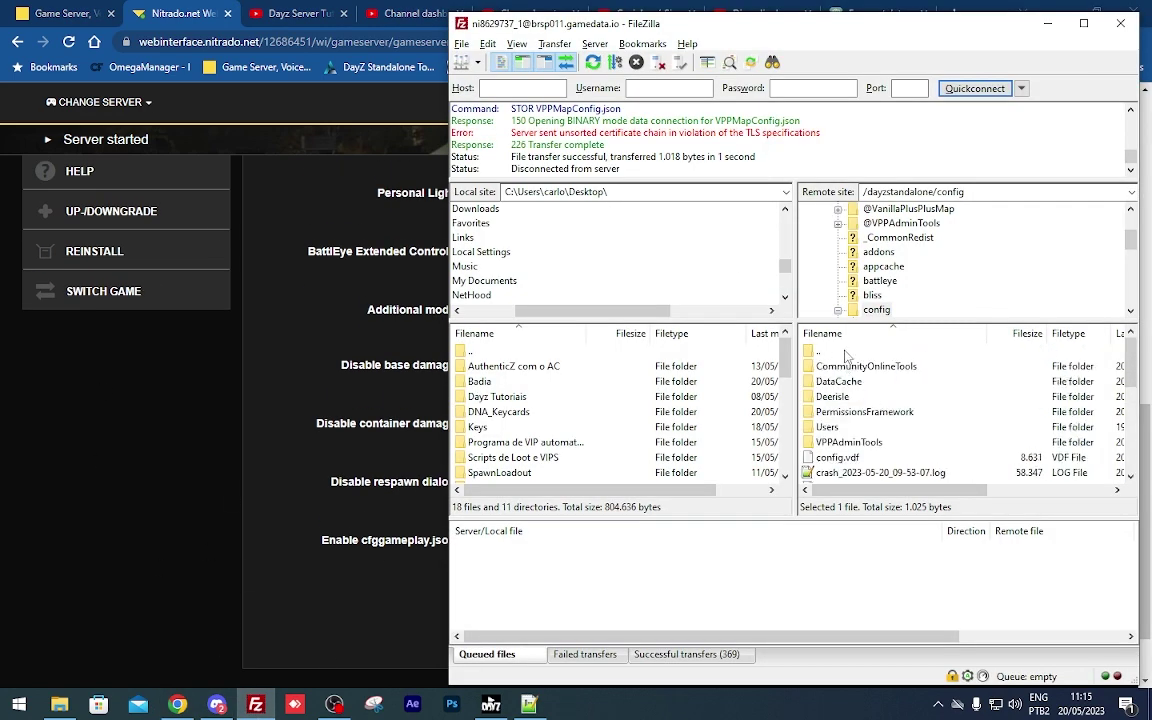
# Step: Open the server's /dayzstandalone/keys folder to check its seven .bikey files
pyautogui.doubleClick(818, 351)
pyautogui.doubleClick(826, 427)
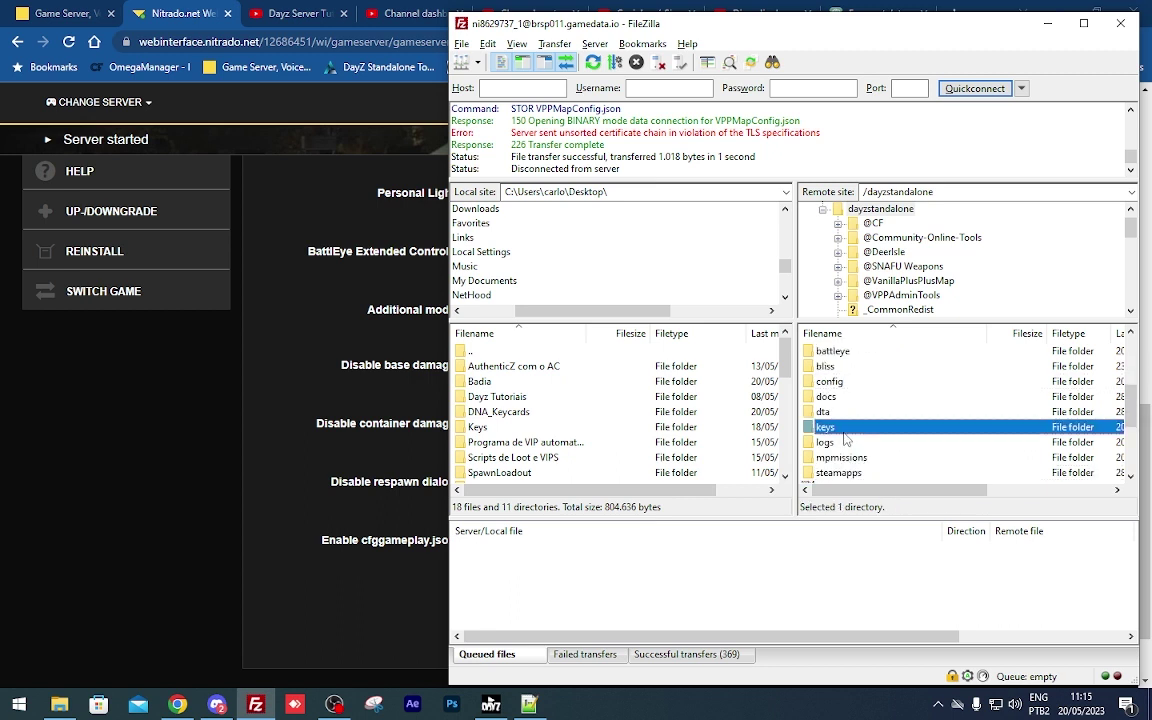
pyautogui.scroll(10, 928, 308)
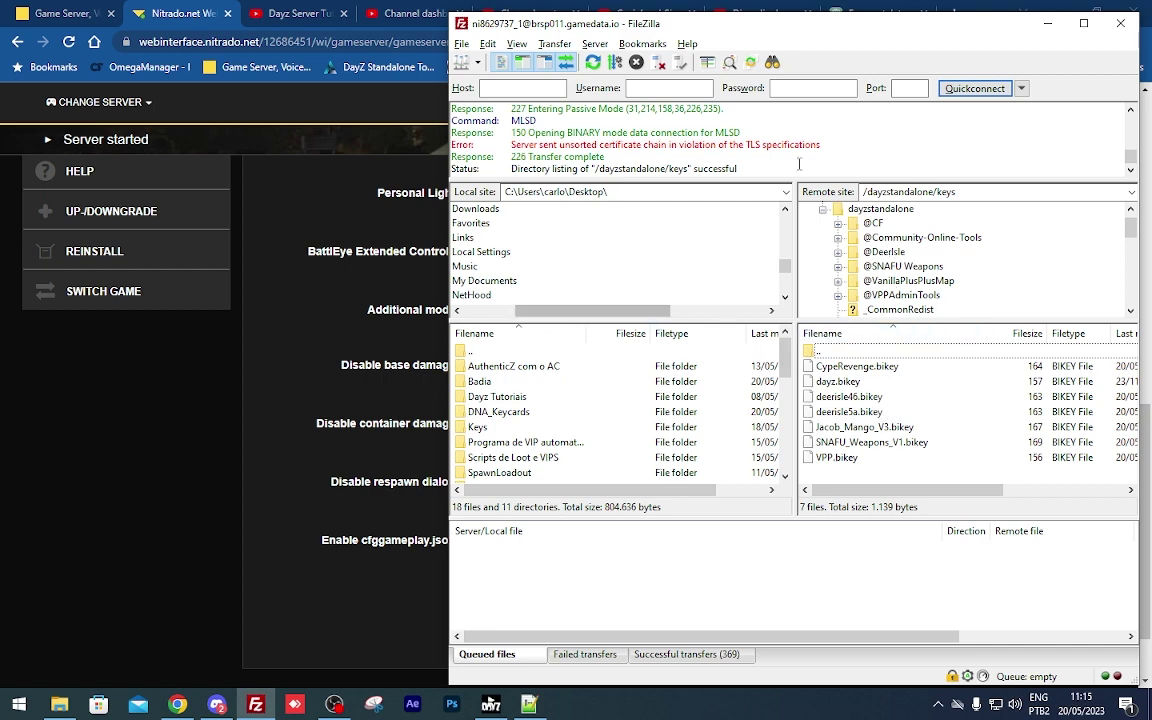
pyautogui.click(323, 604)
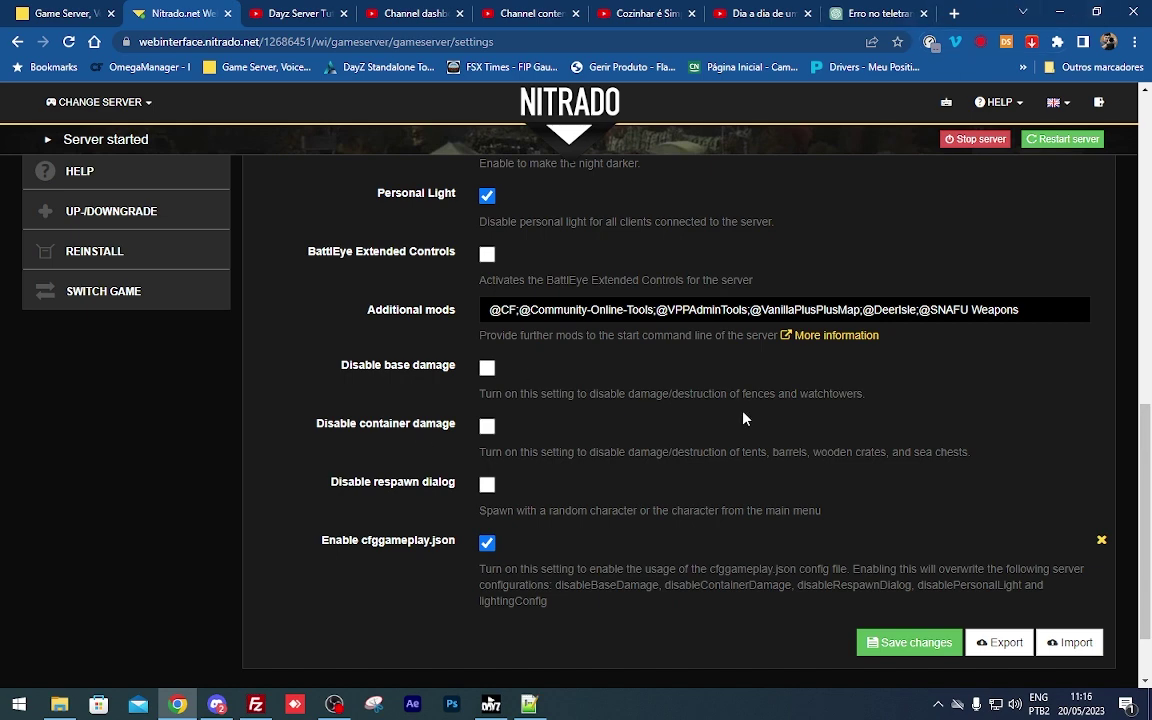
# Step: Go from the Dayz Server Tutorial channel page to the Studio channel content list
pyautogui.scroll(10, 1033, 355)
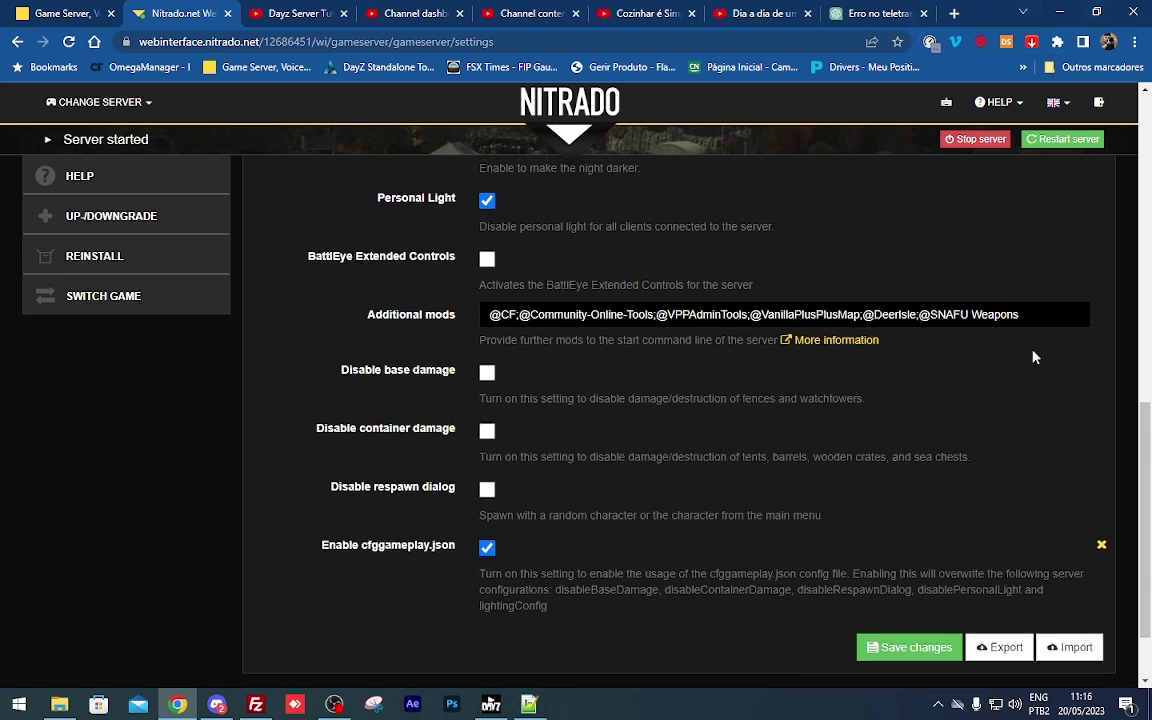
pyautogui.click(250, 8)
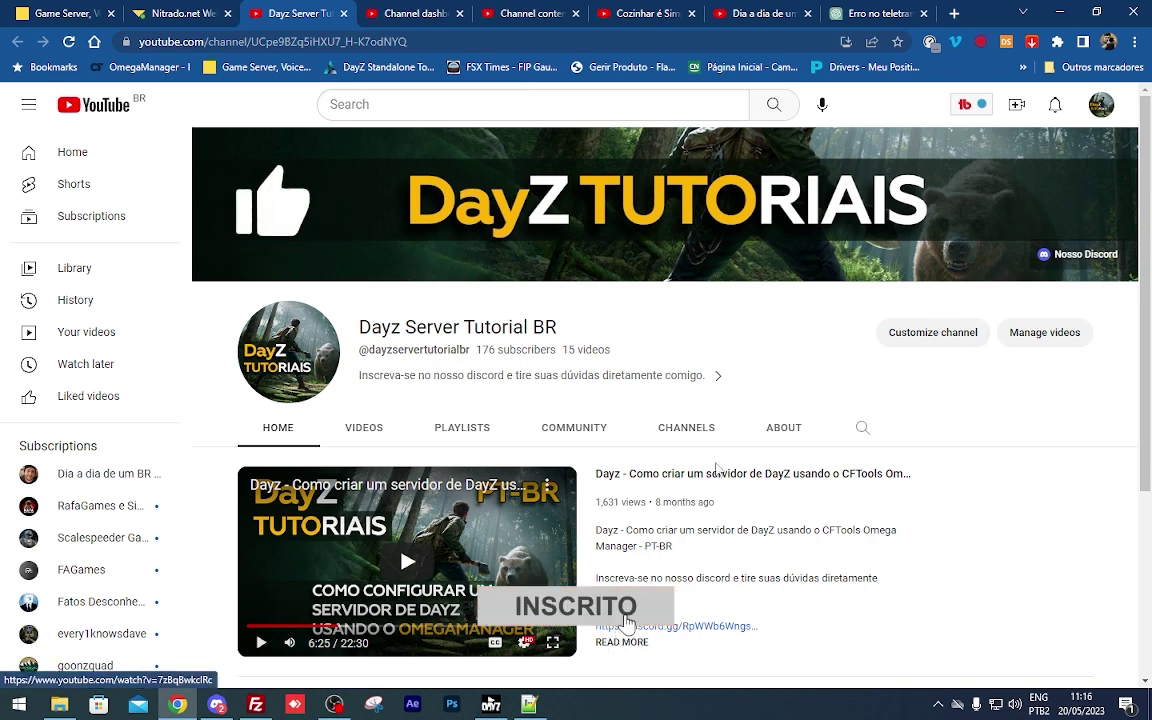
pyautogui.hotkey('ctrl', 'Tab')
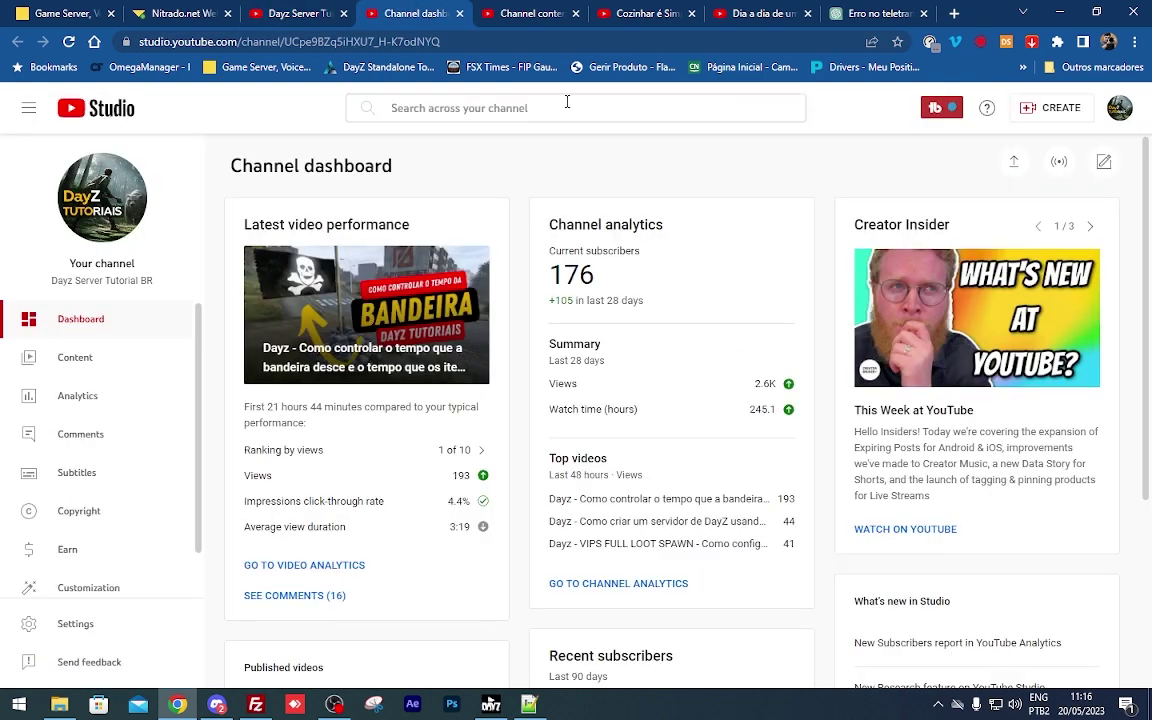
pyautogui.hotkey('ctrl', 'Tab')
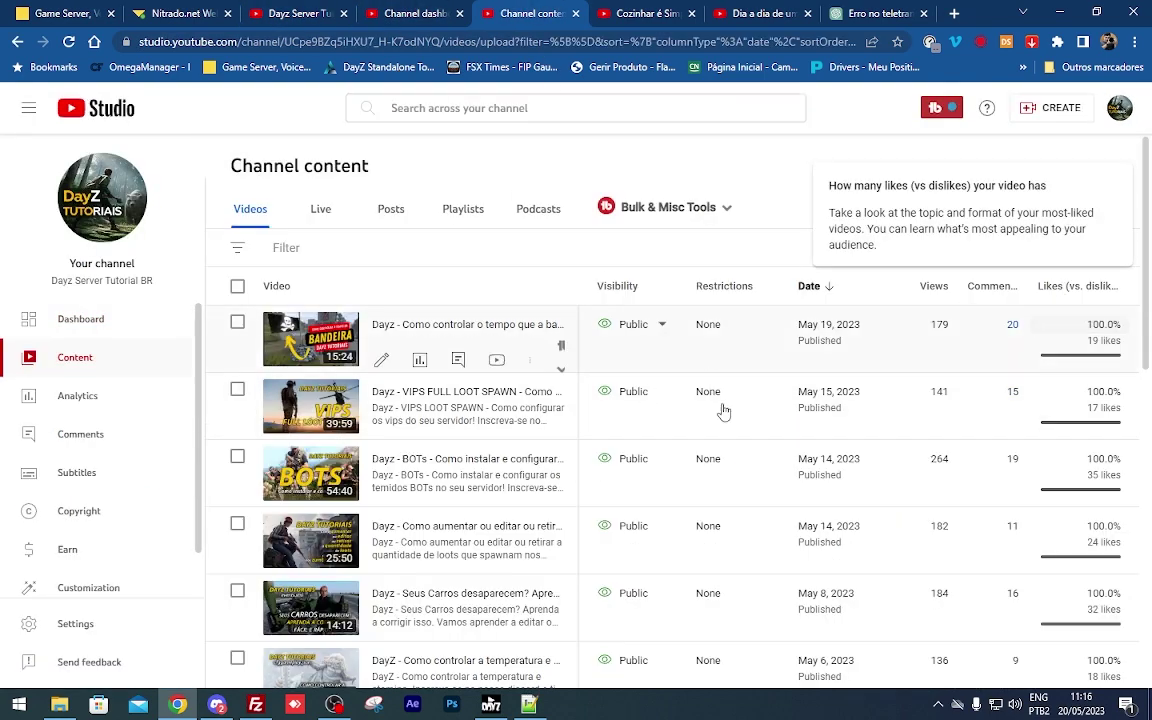
# Step: In Discord, check the Death Valley messages, then read through the Dayz Server Tutorial BR Fala-comigo channel
pyautogui.click(217, 704)
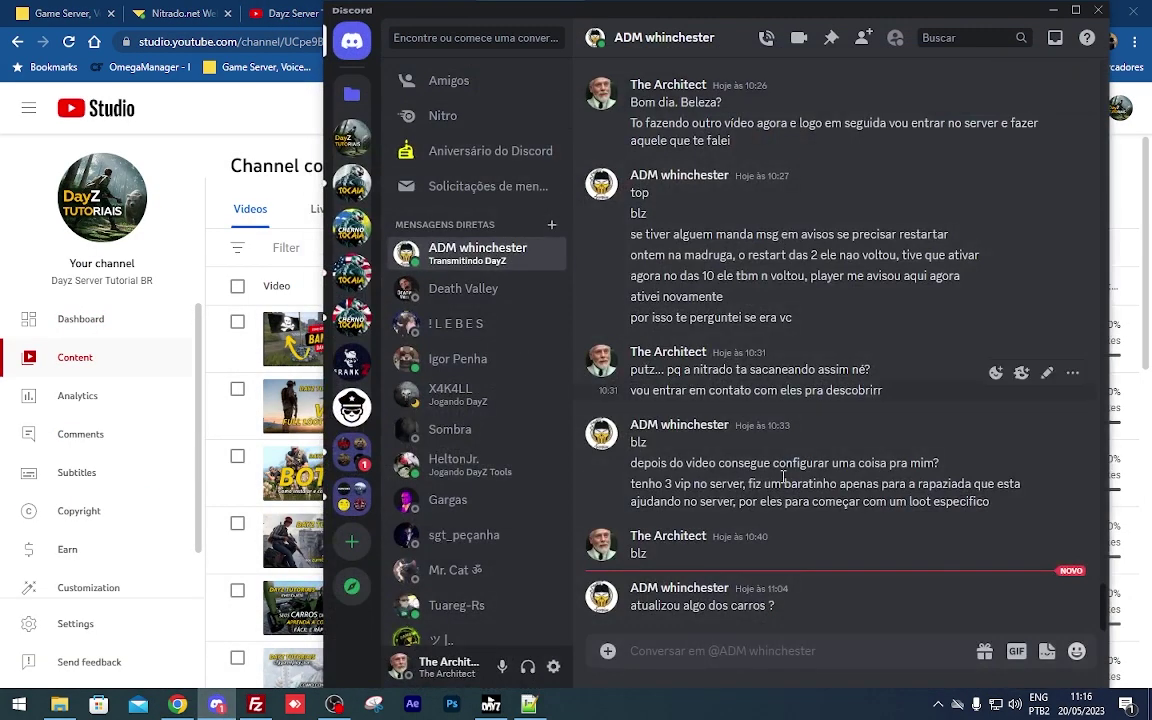
pyautogui.click(463, 288)
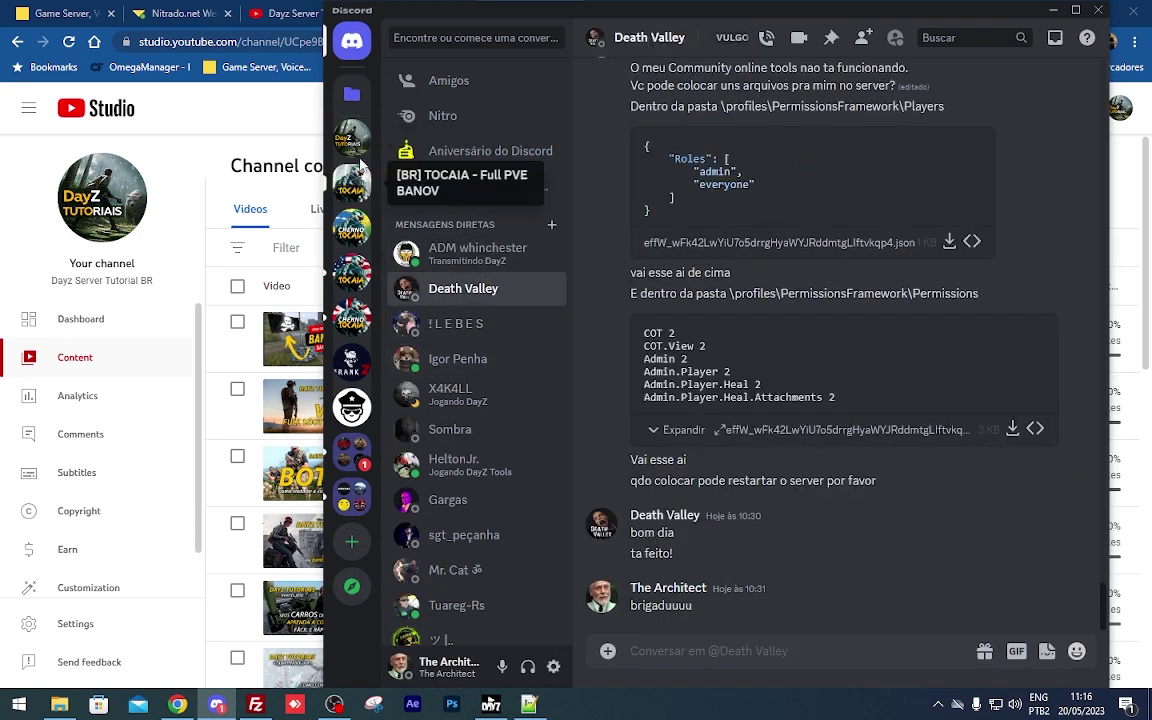
pyautogui.click(351, 138)
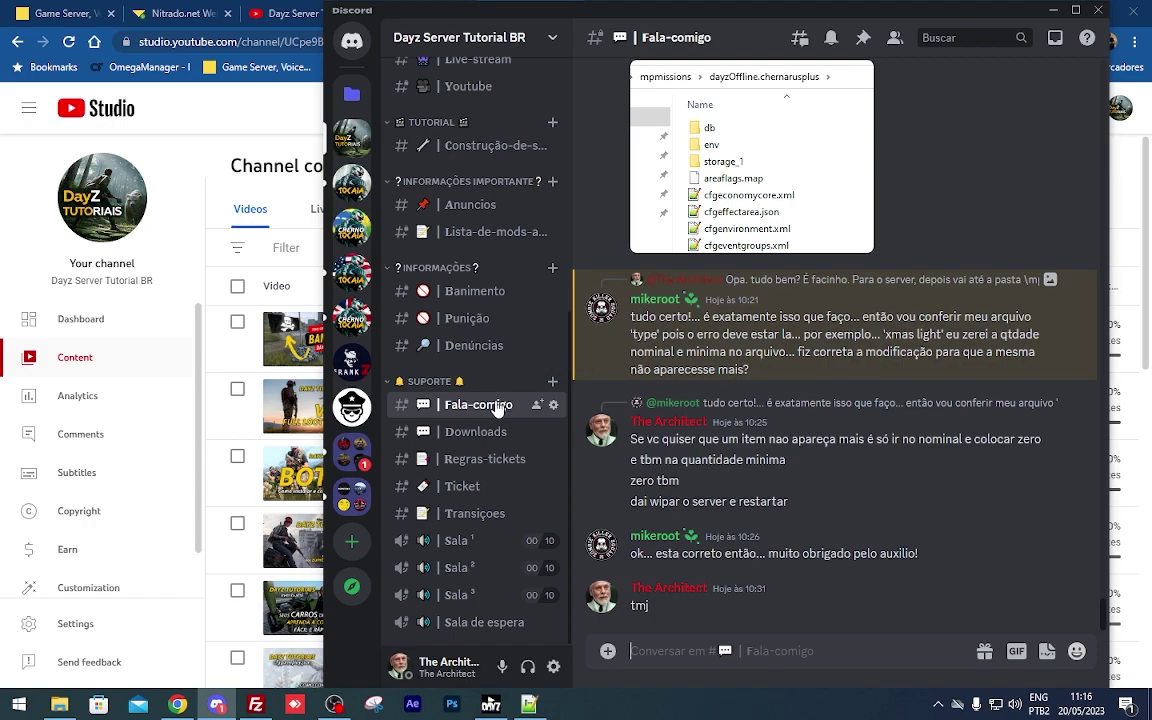
pyautogui.scroll(8, 860, 522)
pyautogui.scroll(3, 870, 518)
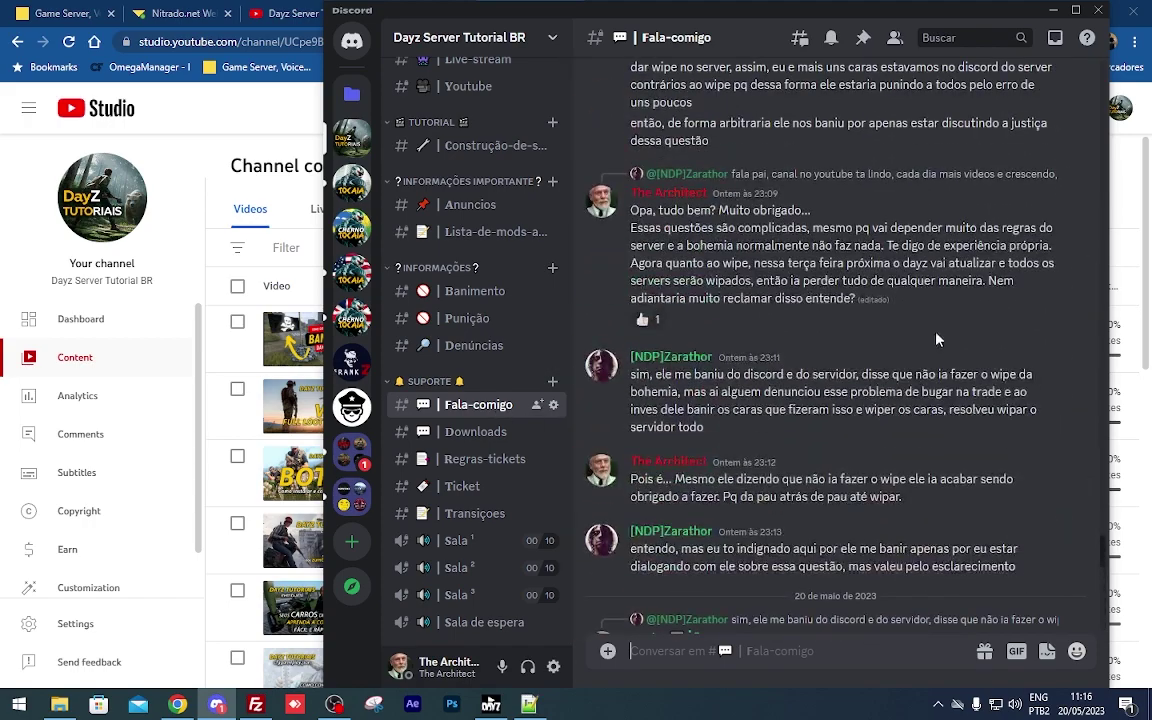
pyautogui.scroll(-4, 840, 390)
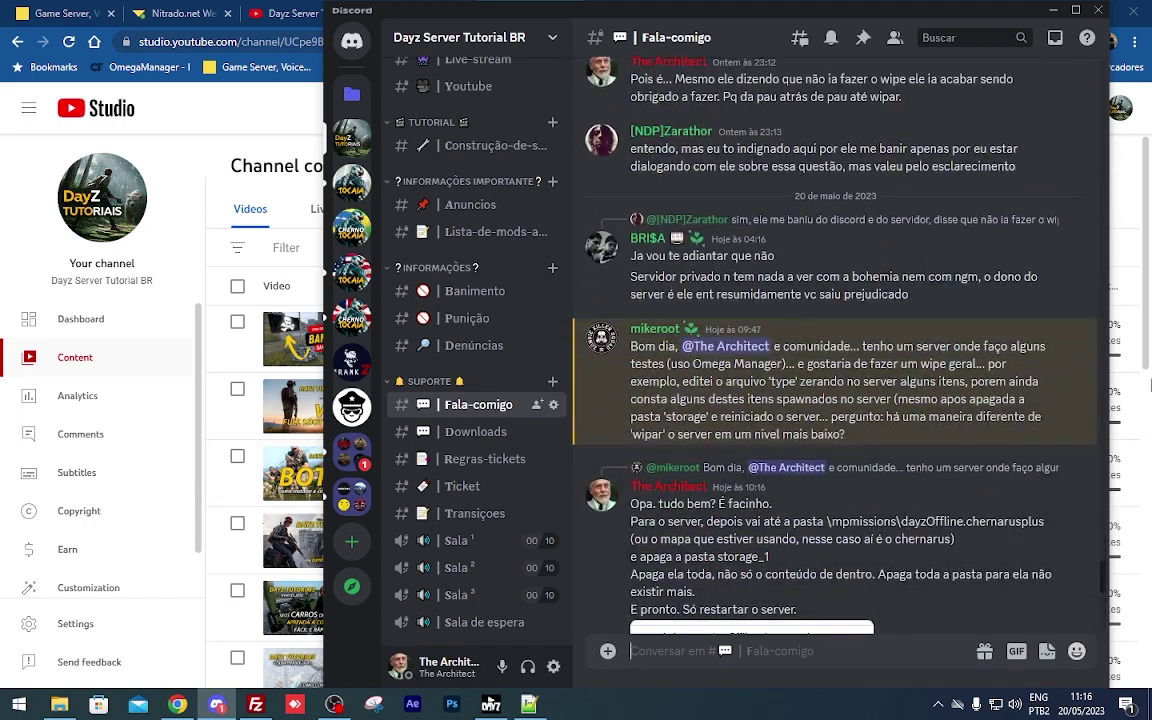
pyautogui.scroll(-5, 840, 450)
pyautogui.scroll(-3, 925, 511)
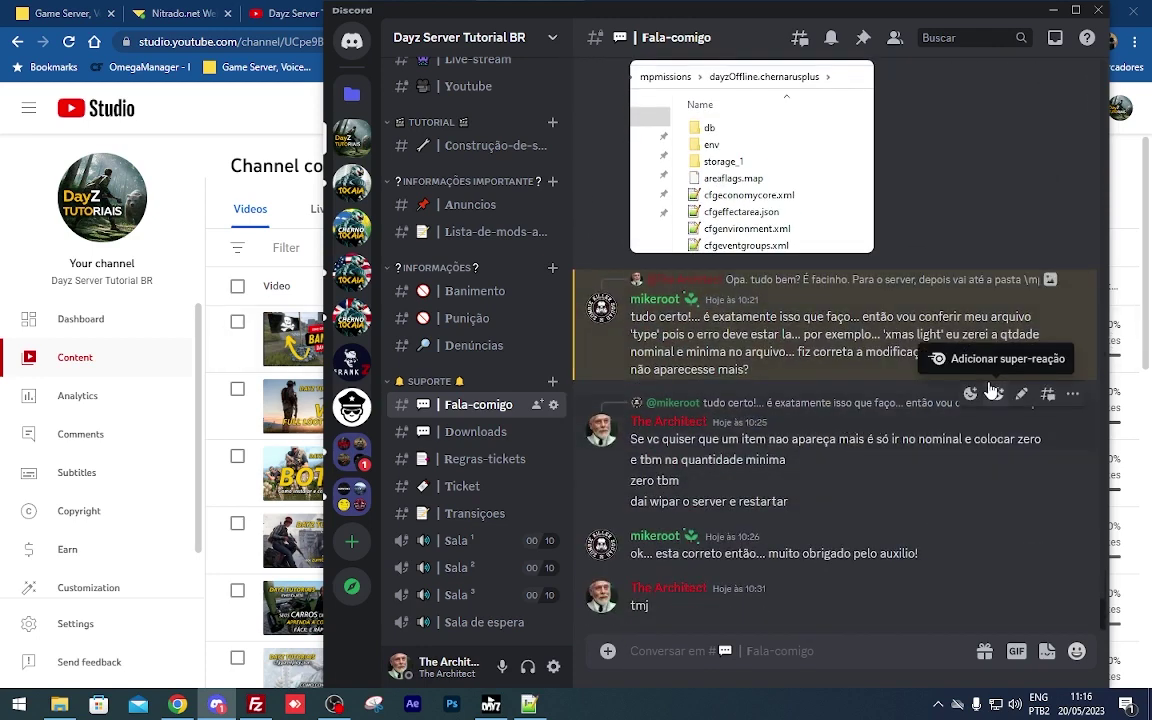
pyautogui.scroll(4, 800, 150)
pyautogui.scroll(2, 768, 138)
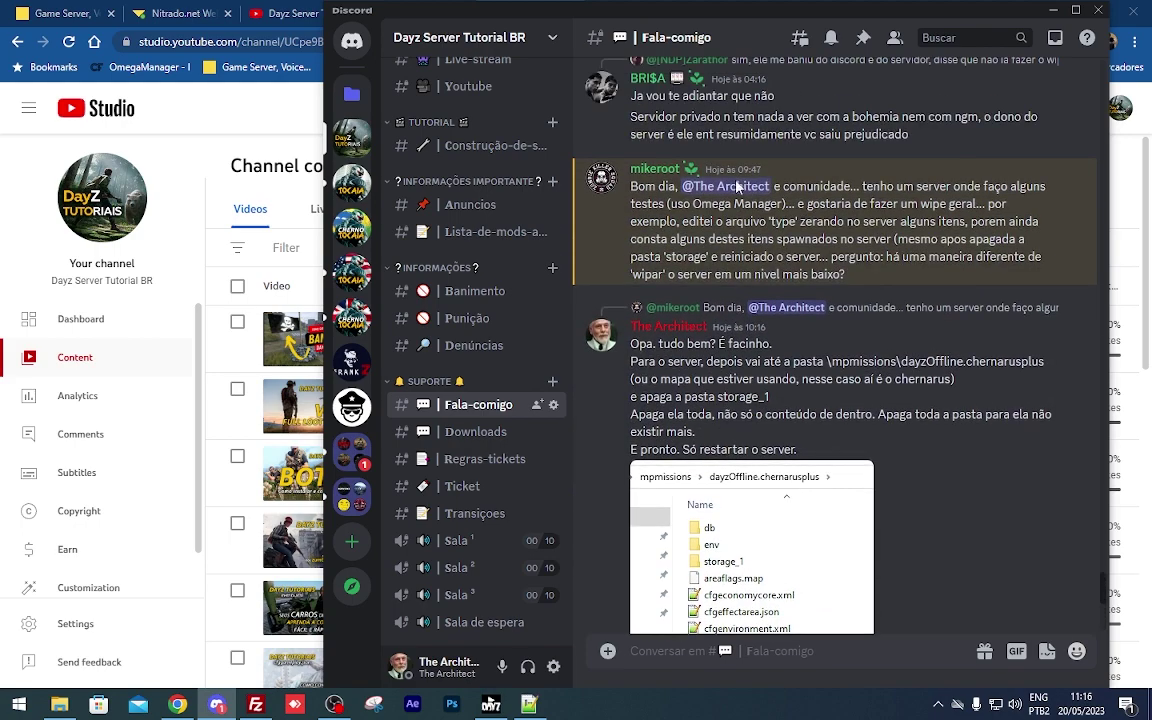
pyautogui.scroll(-5, 731, 311)
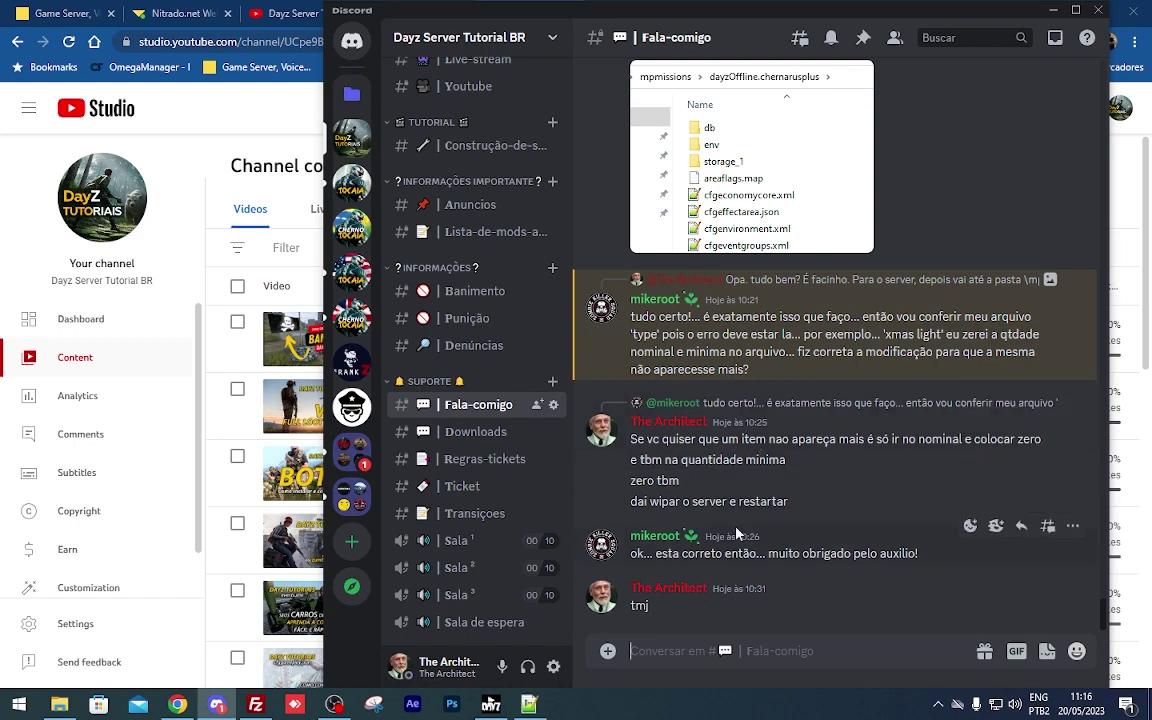
pyautogui.scroll(4, 768, 351)
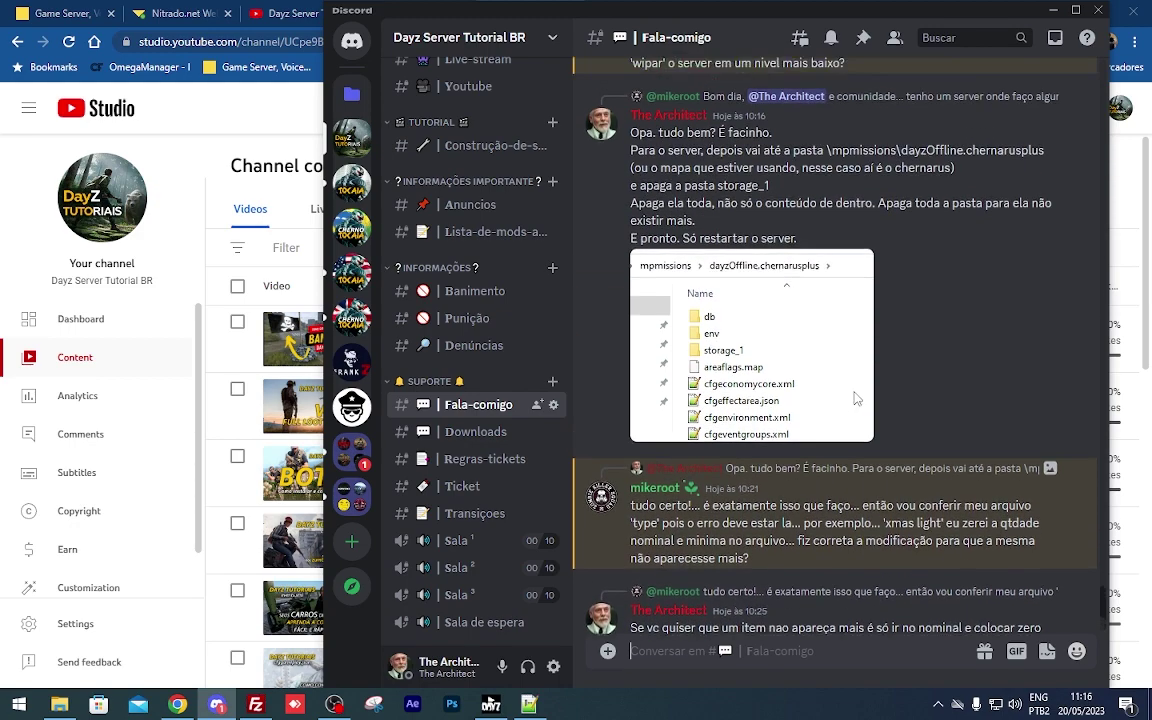
pyautogui.scroll(-4, 857, 410)
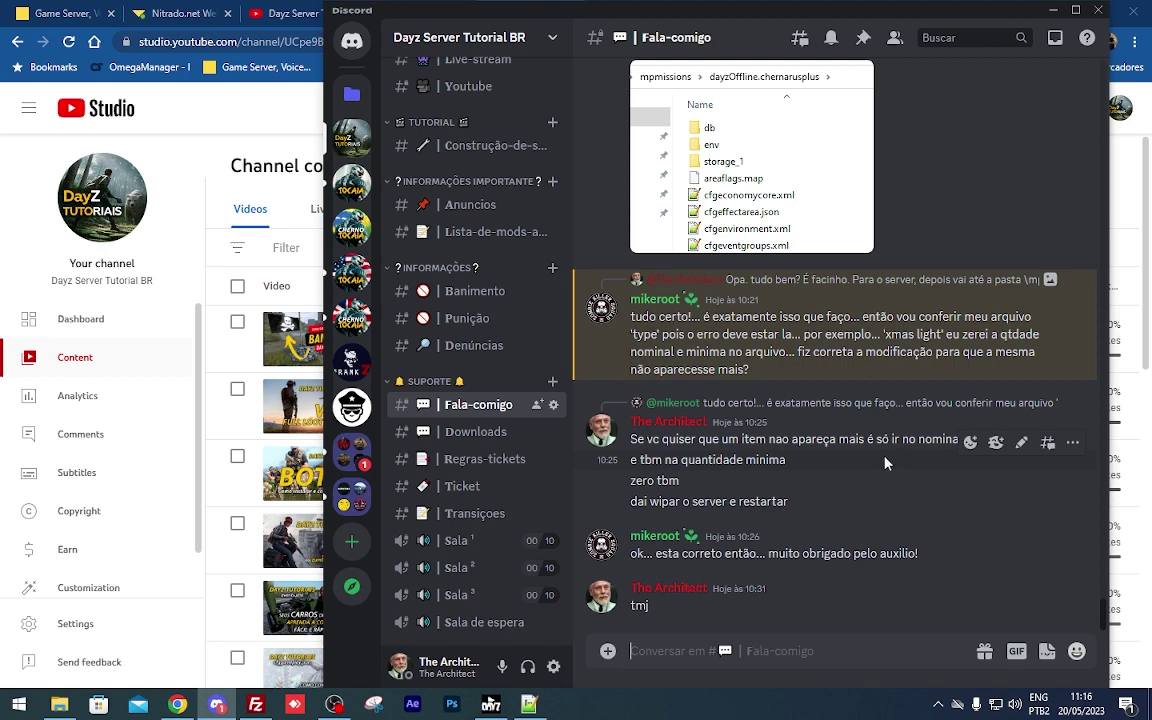
# Step: Mark the unread server folder as read with Marcar pasta como lida, then minimize Discord
pyautogui.rightClick(350, 456)
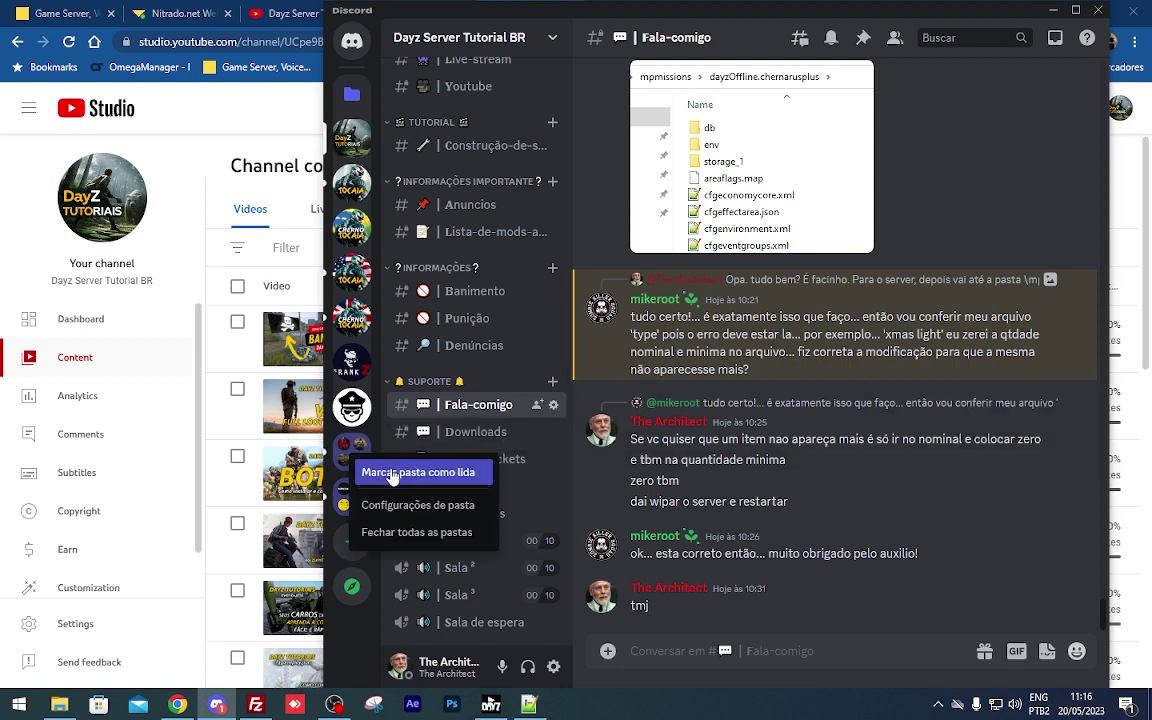
pyautogui.click(392, 478)
pyautogui.click(1046, 12)
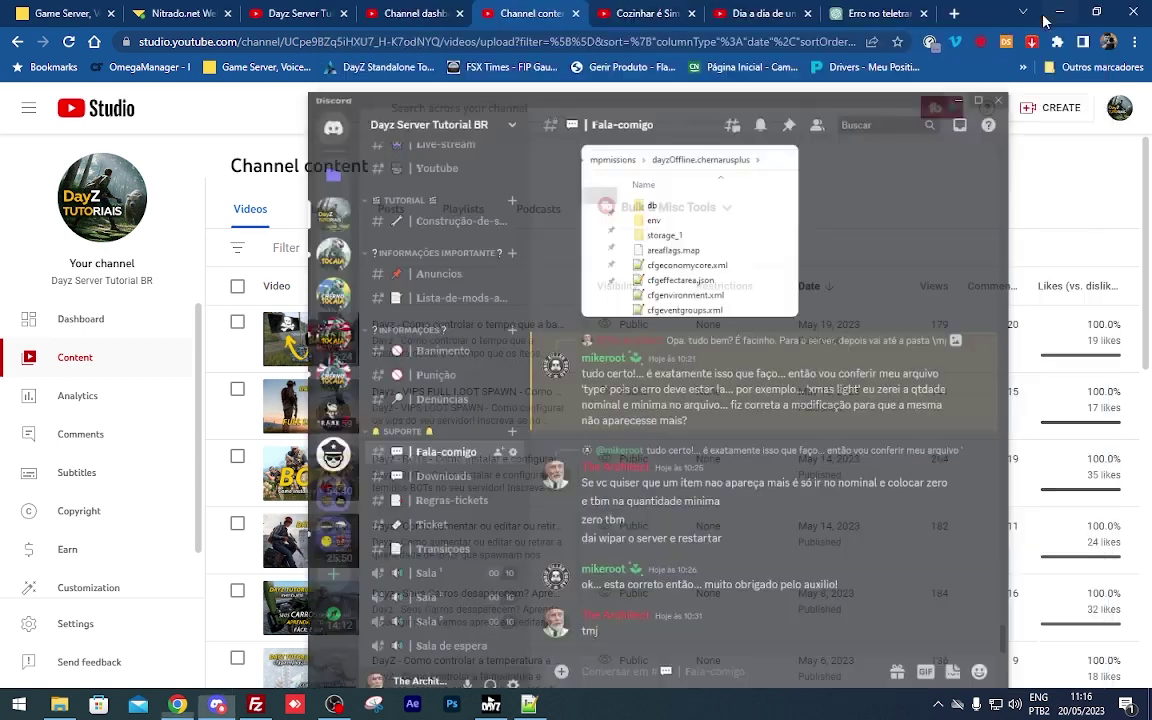
# Step: Switch through the Chrome tabs to the 'Erro no teletransporte' ChatGPT conversation and review it
pyautogui.click(645, 10)
pyautogui.click(762, 13)
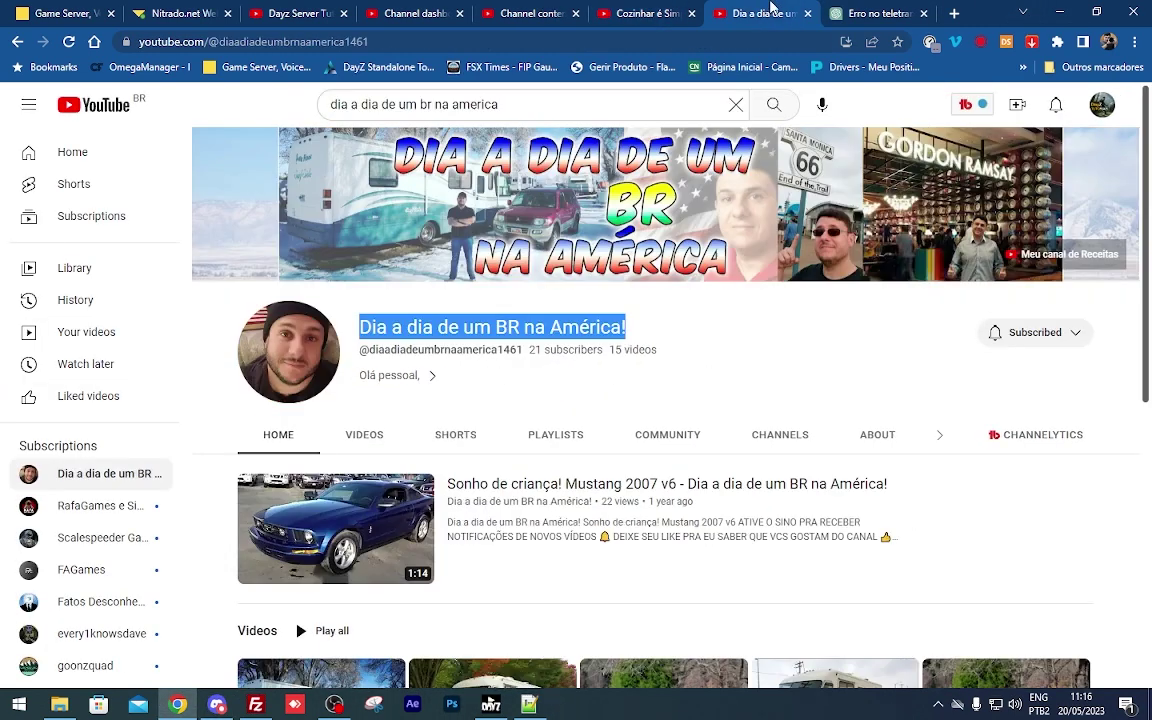
pyautogui.click(848, 8)
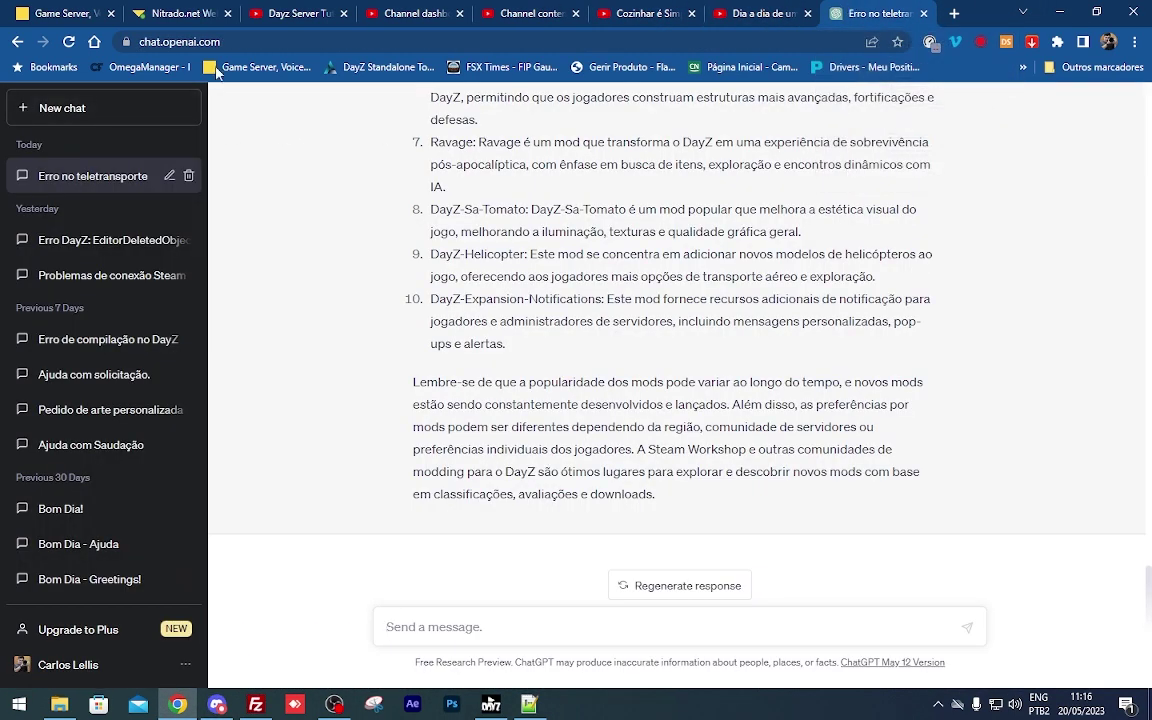
pyautogui.click(133, 40)
pyautogui.click(360, 159)
pyautogui.scroll(10, 600, 400)
pyautogui.scroll(-10, 679, 435)
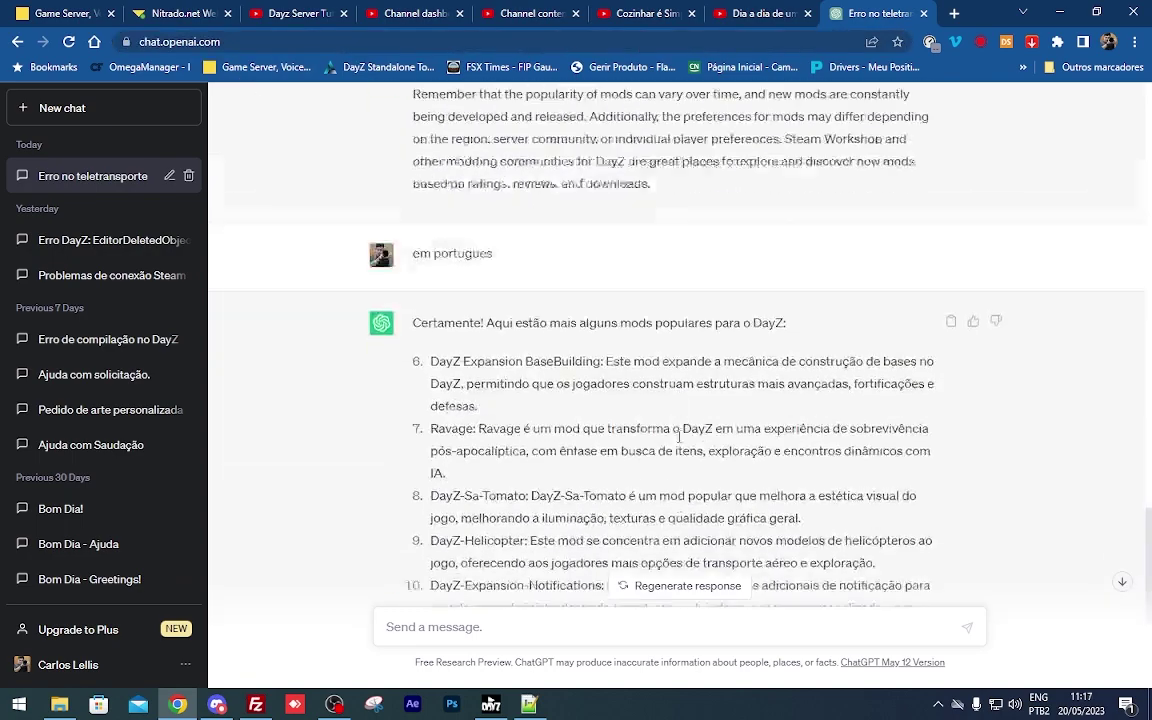
pyautogui.click(257, 42)
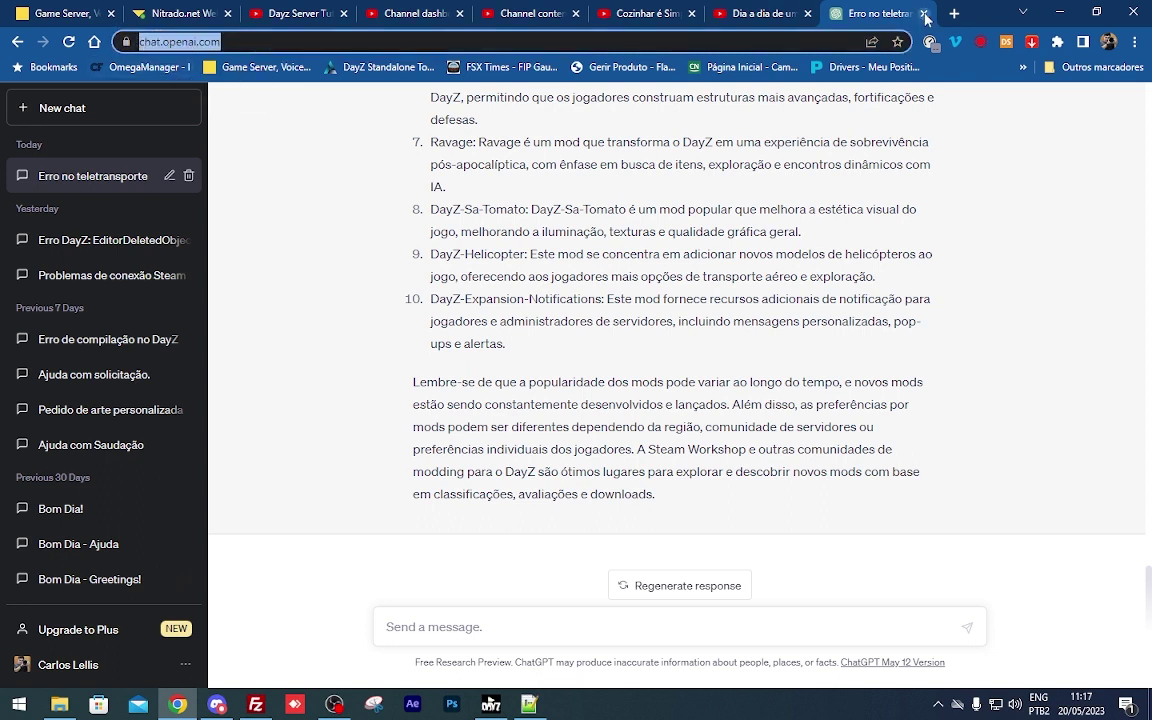
# Step: Close the ChatGPT tab and return to the Dayz Server Tutorial BR YouTube channel page
pyautogui.middleClick(830, 15)
pyautogui.click(560, 13)
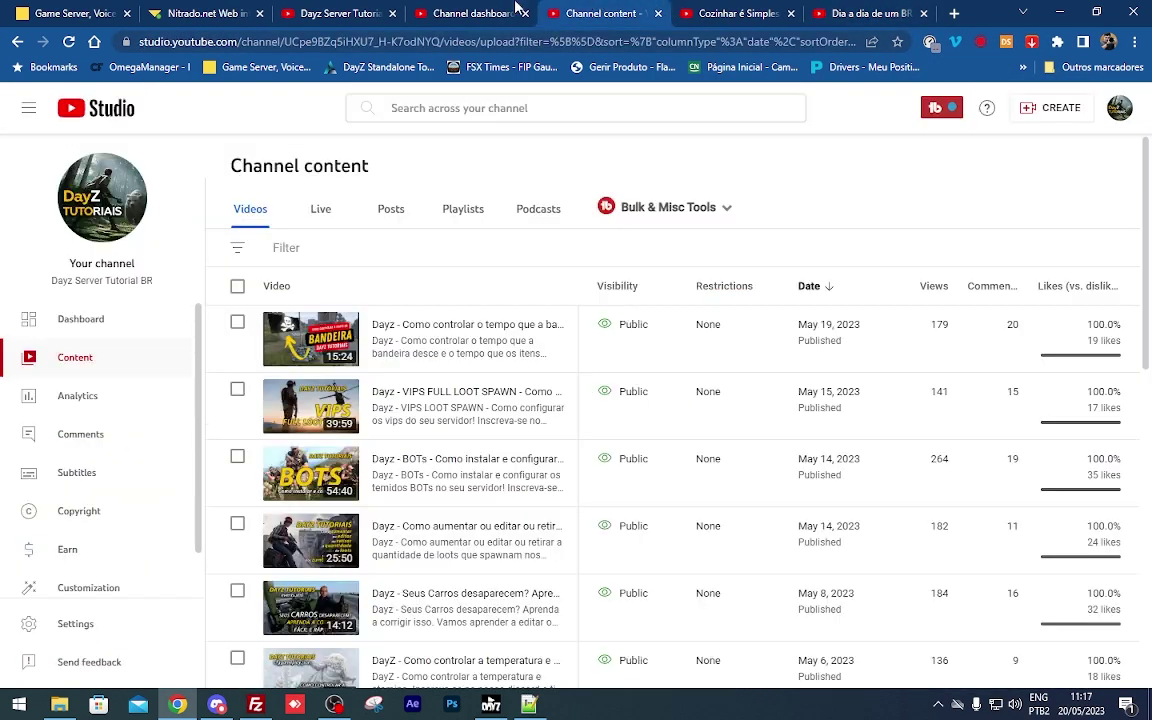
pyautogui.click(460, 13)
pyautogui.click(298, 13)
pyautogui.click(225, 12)
pyautogui.click(350, 10)
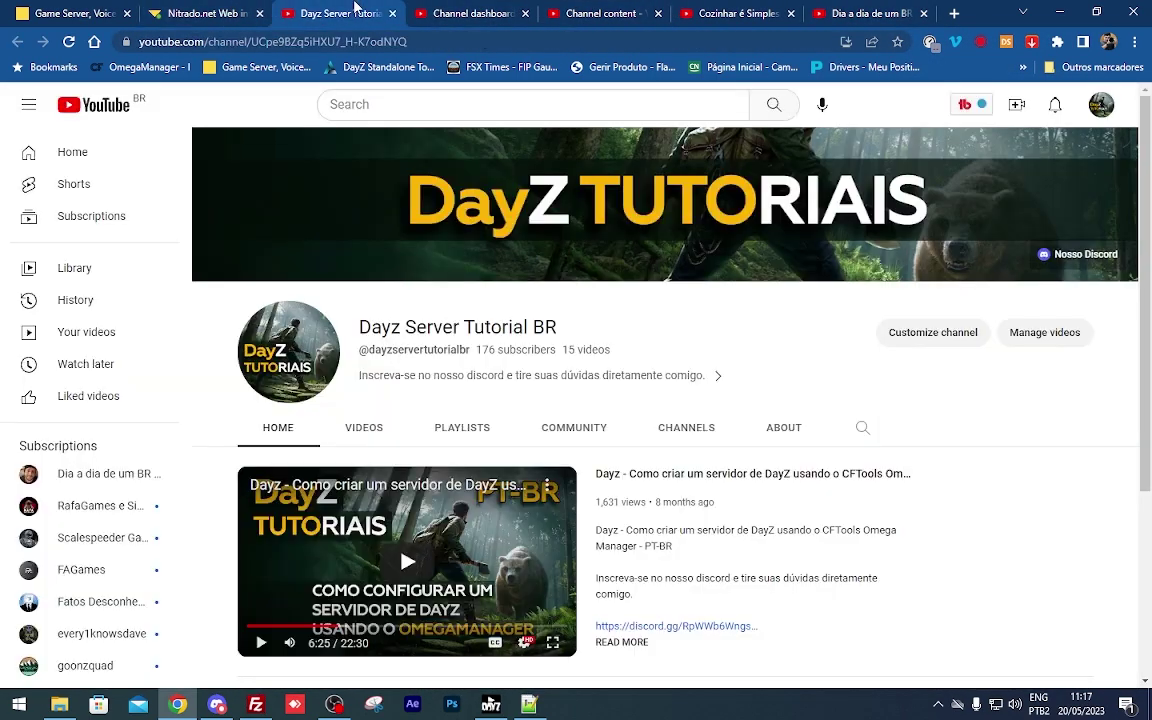